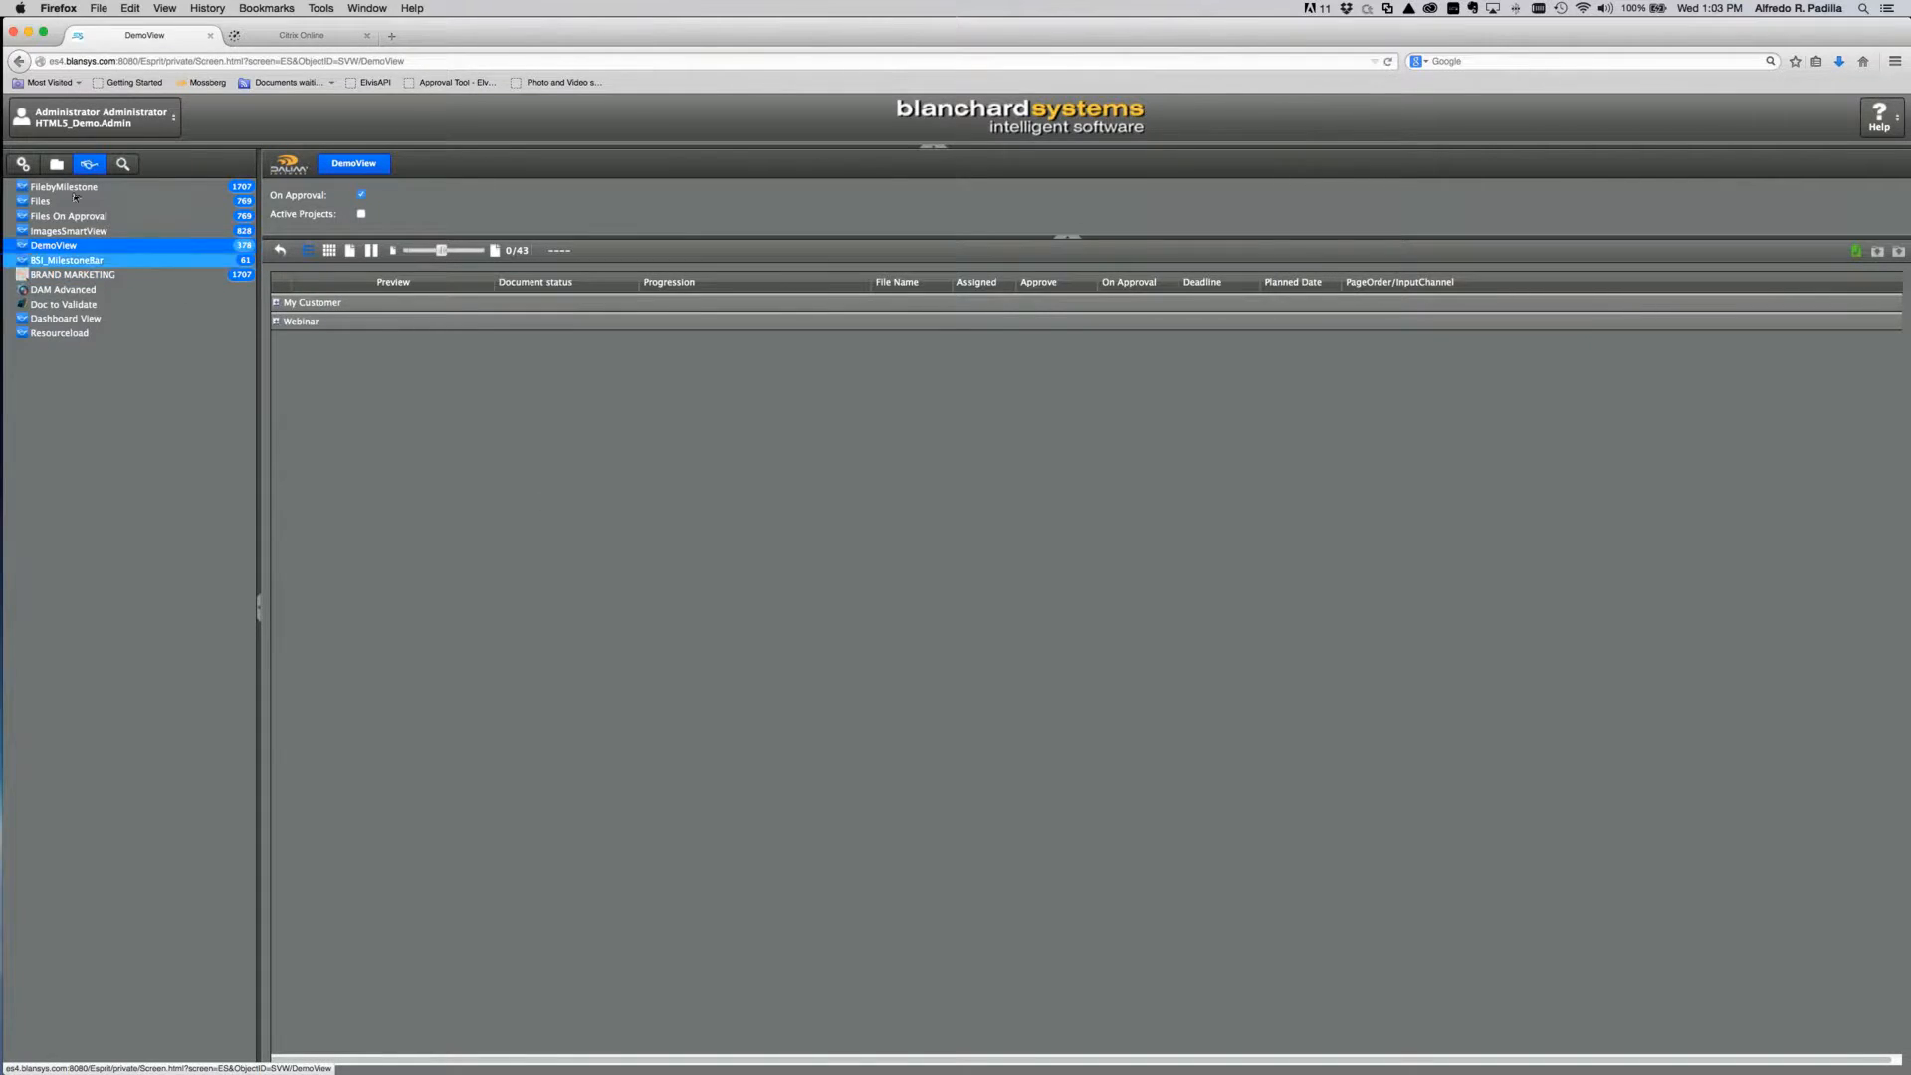
Step: Open the Webinar2 project under Customers > Webinar : WEB and list its documents
left_click(52, 167)
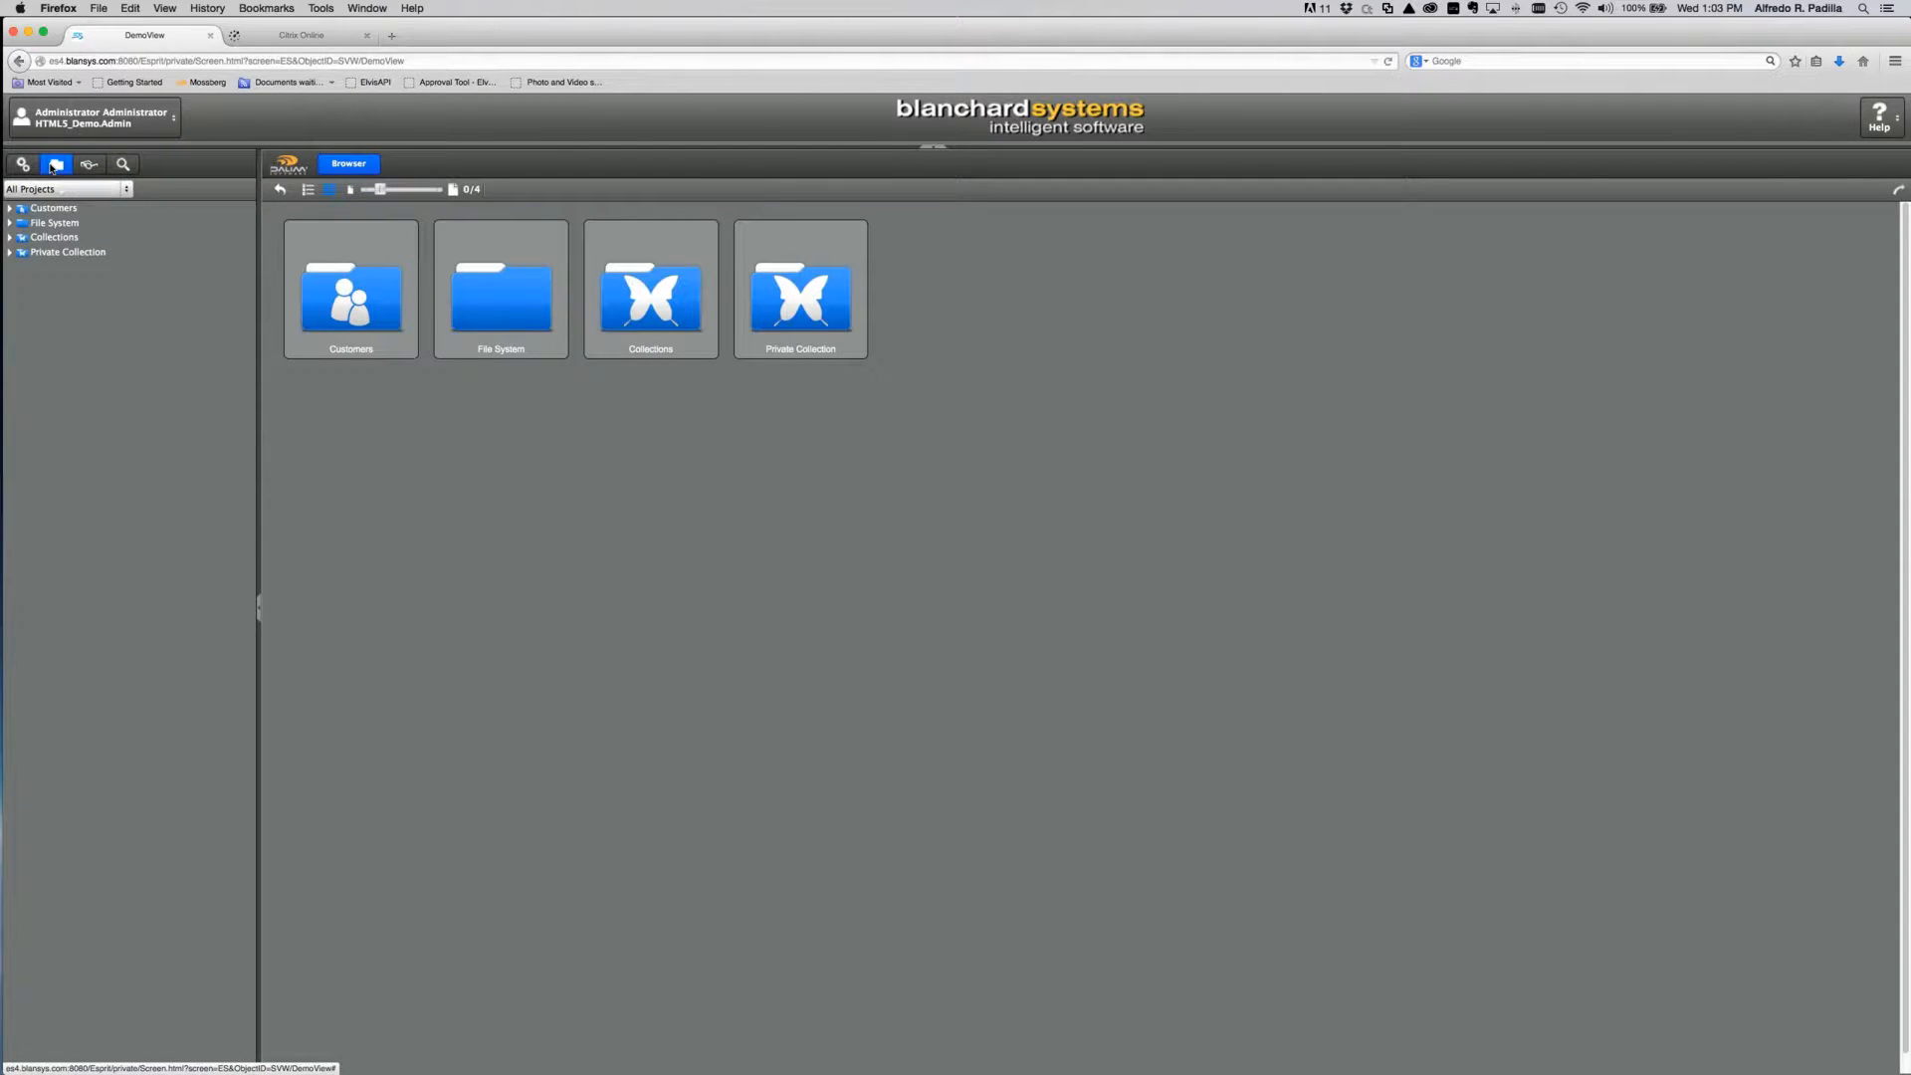
left_click(10, 208)
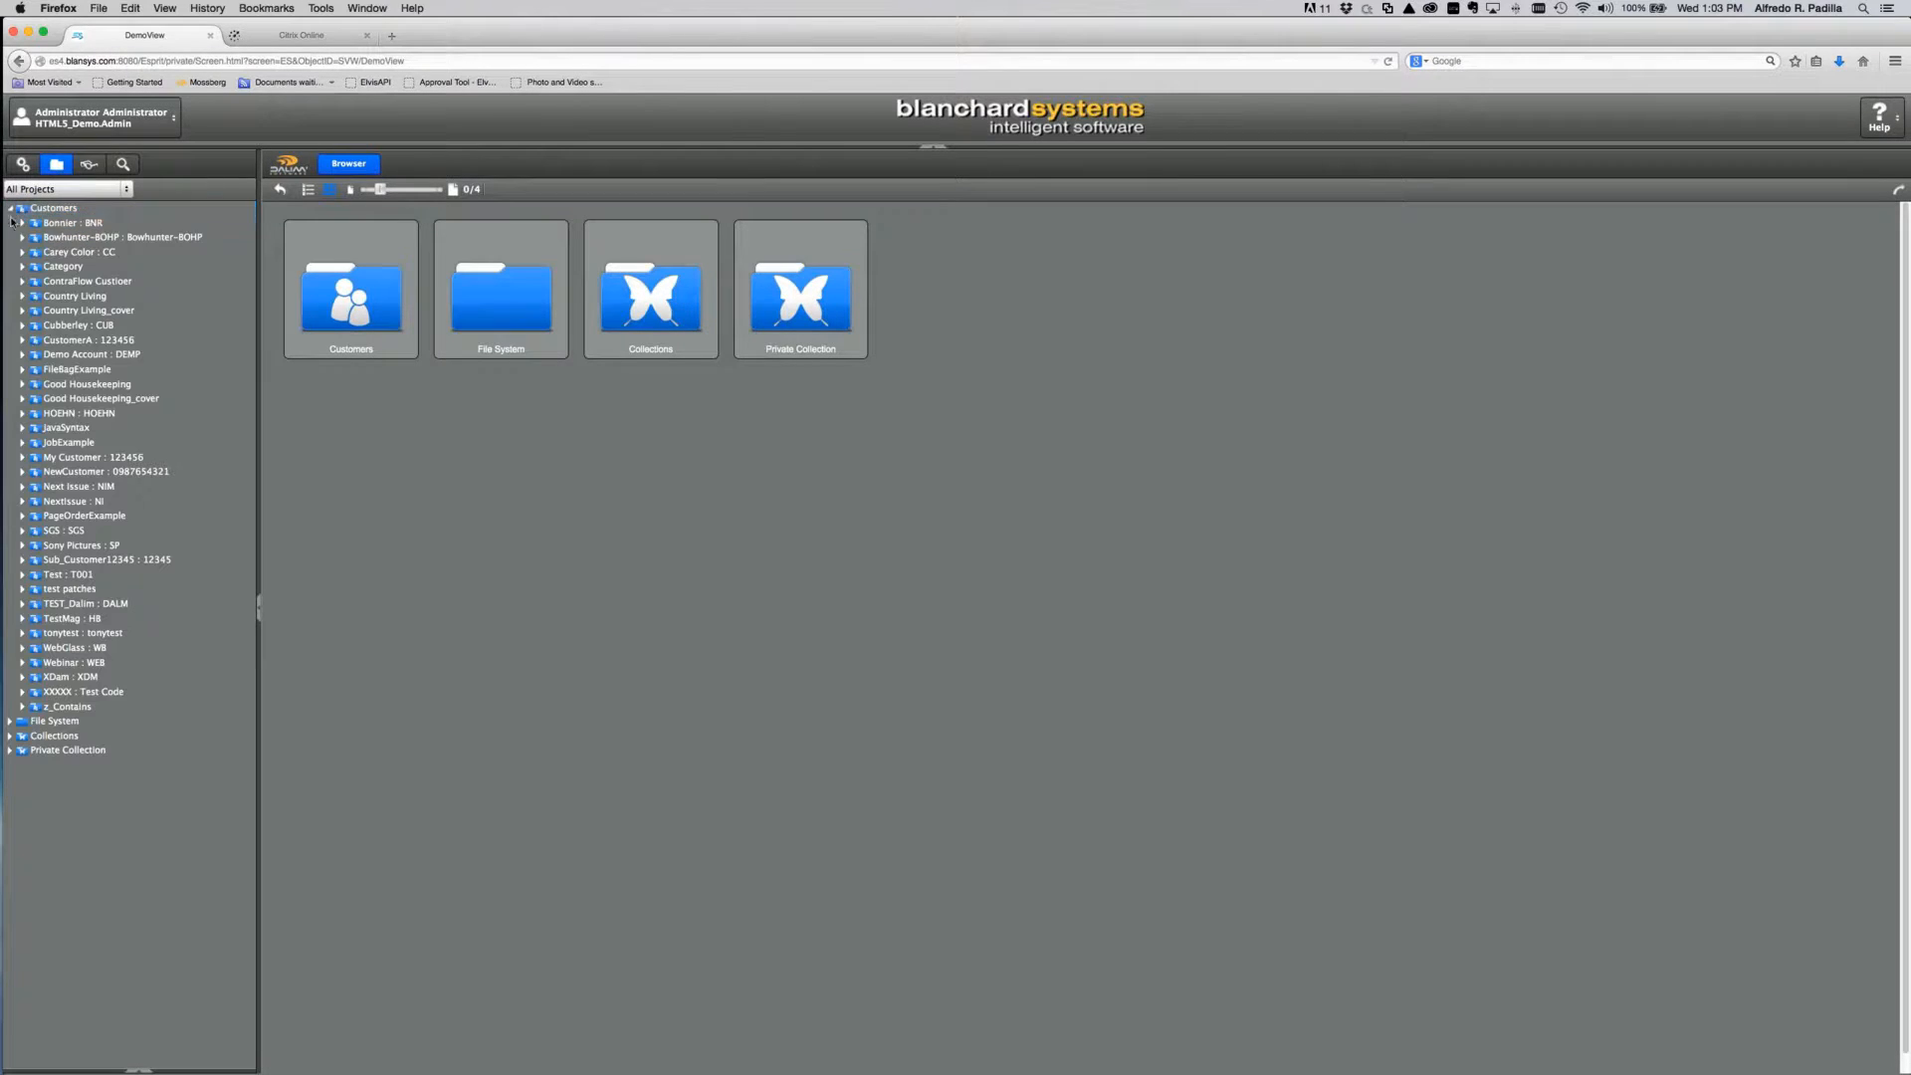
left_click(22, 662)
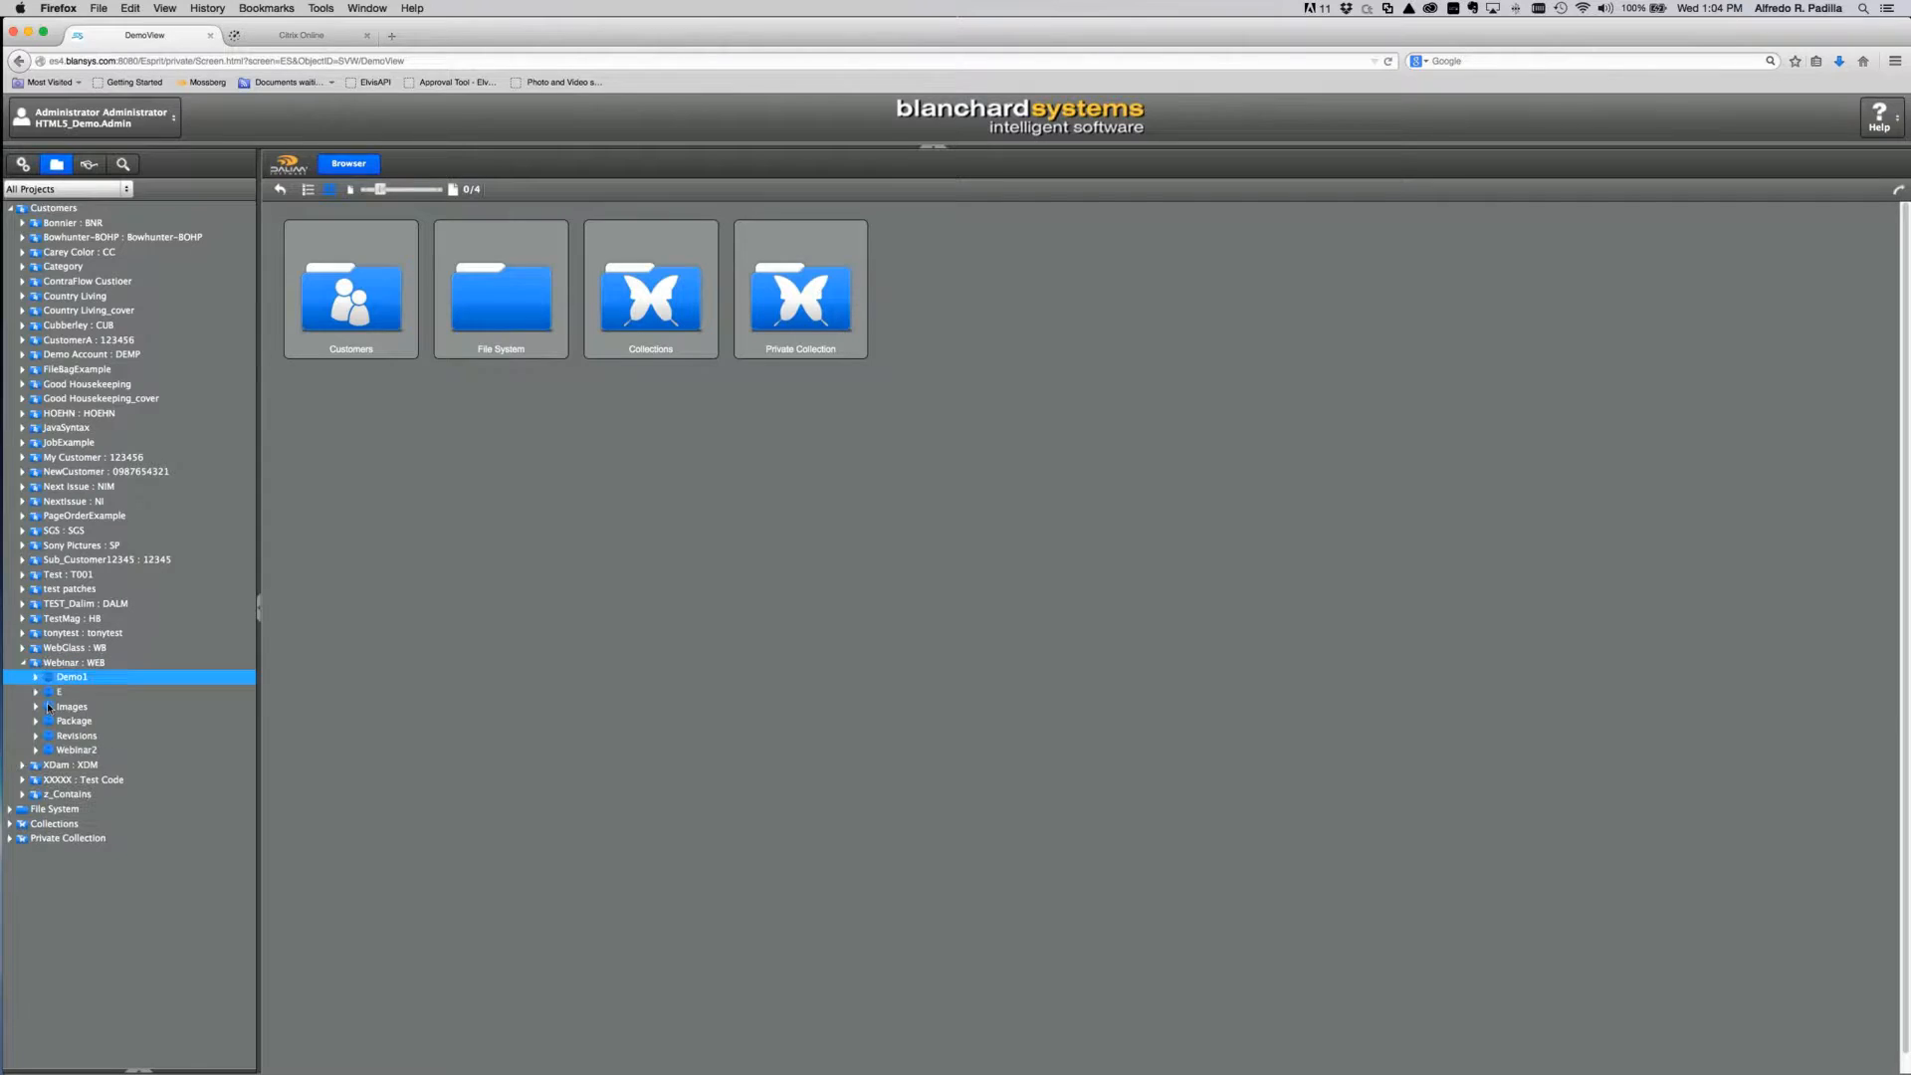
left_click(47, 750)
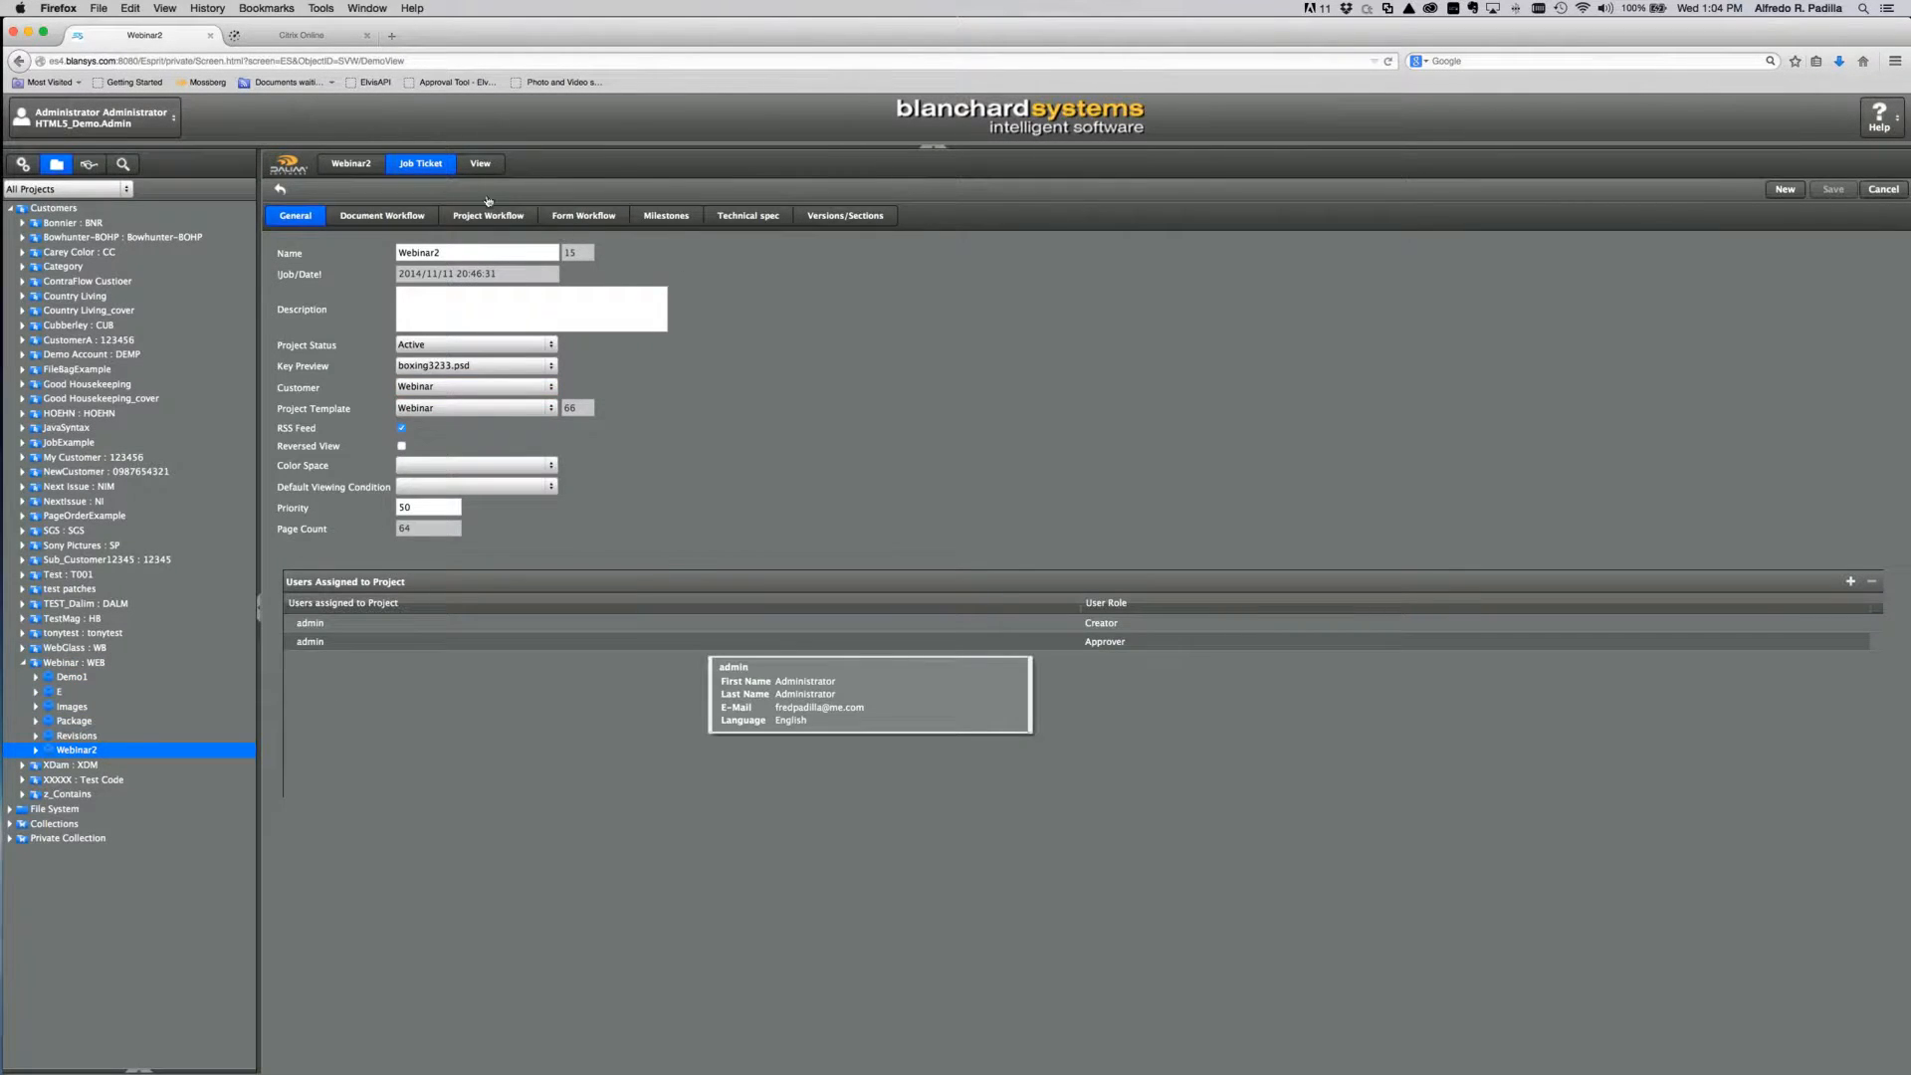
left_click(480, 164)
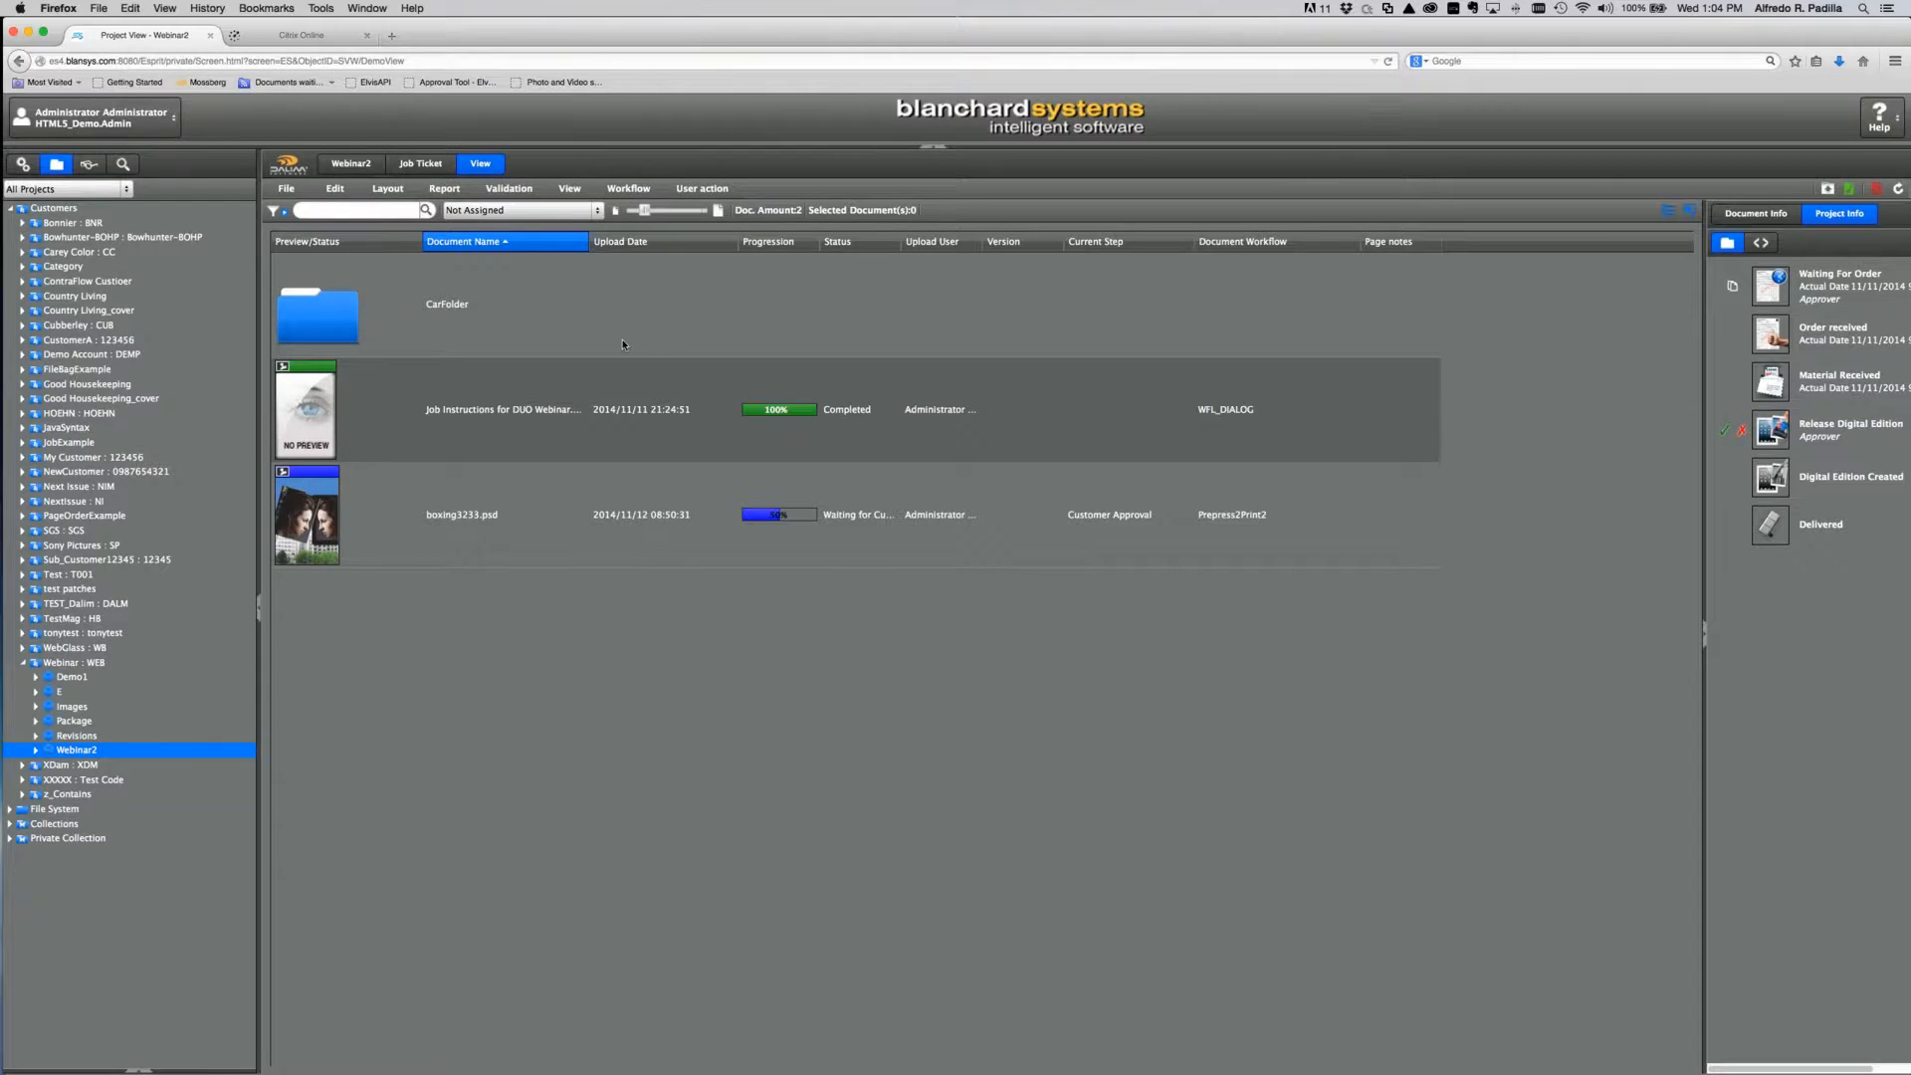
Step: Open the DemoView smart view, expand Webinar > Webinar2, and show its documents as small thumbnails
left_click(89, 166)
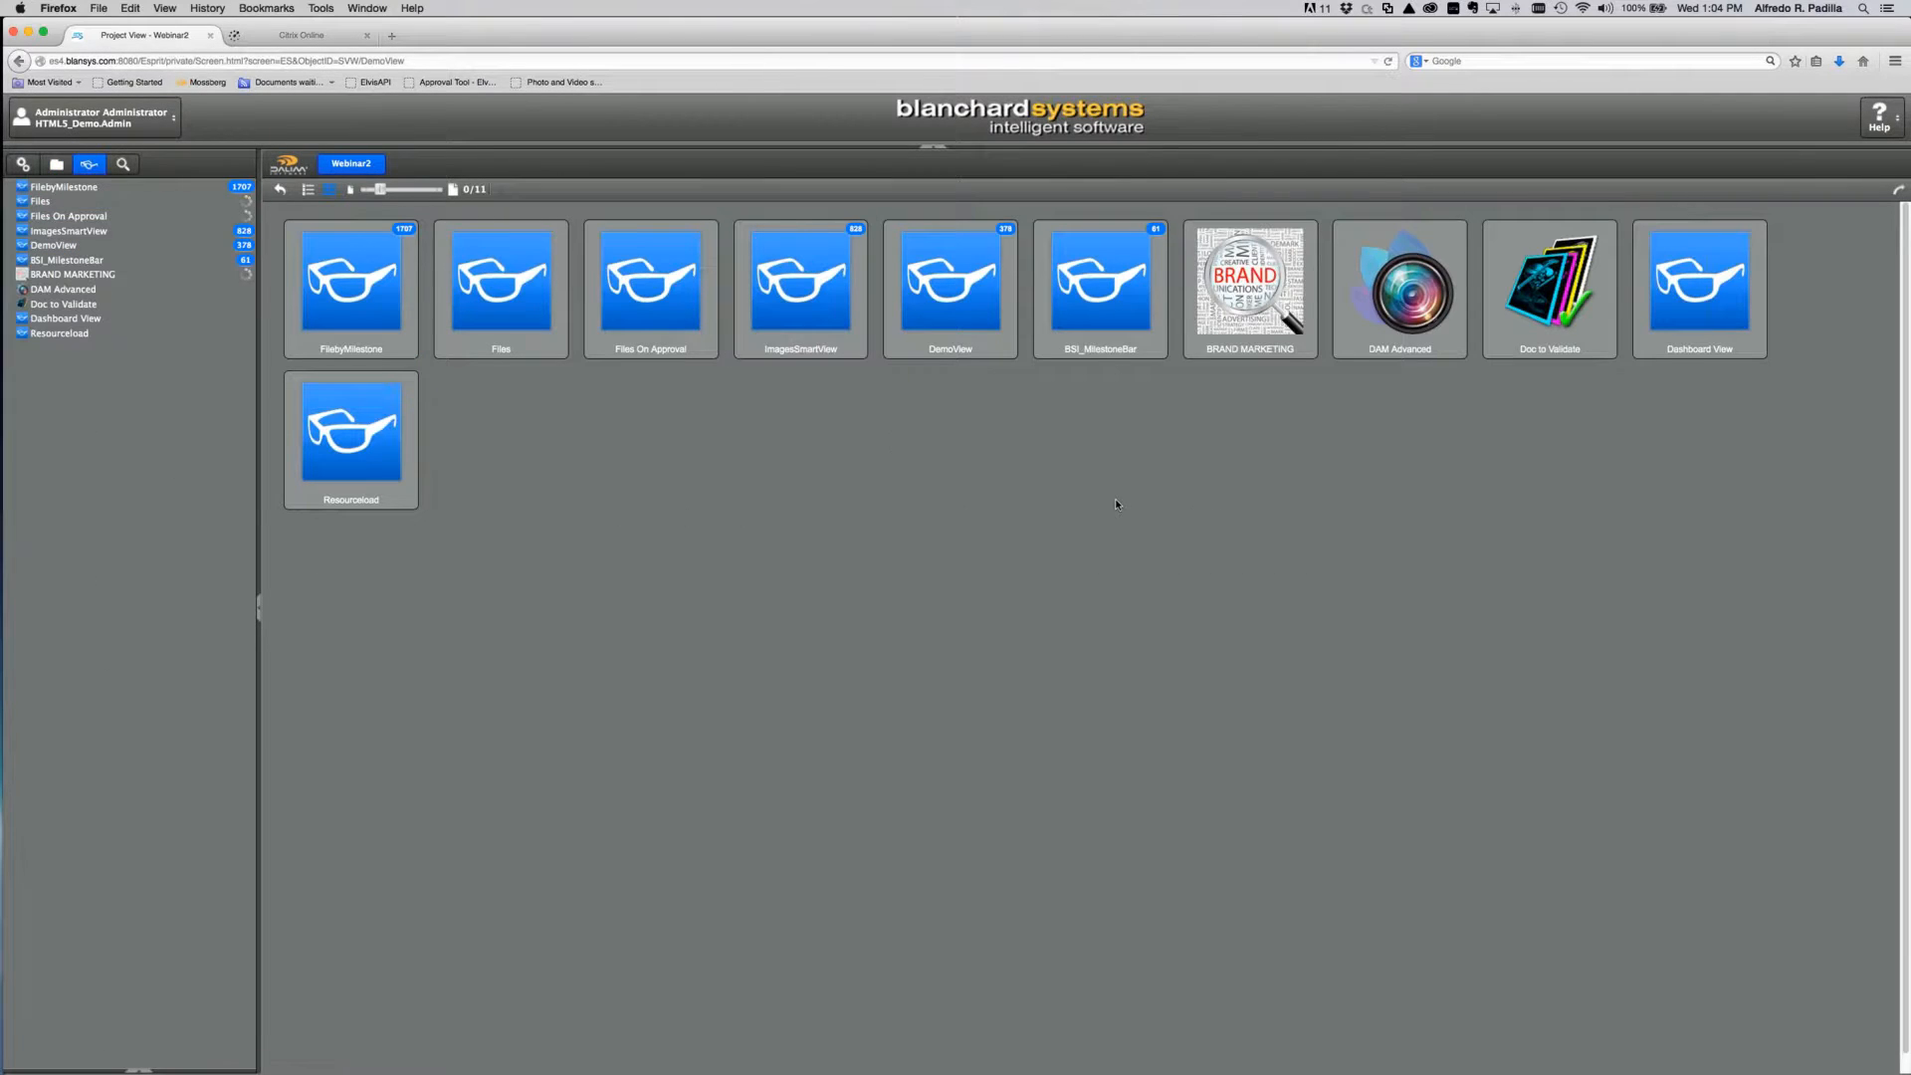
left_click(46, 244)
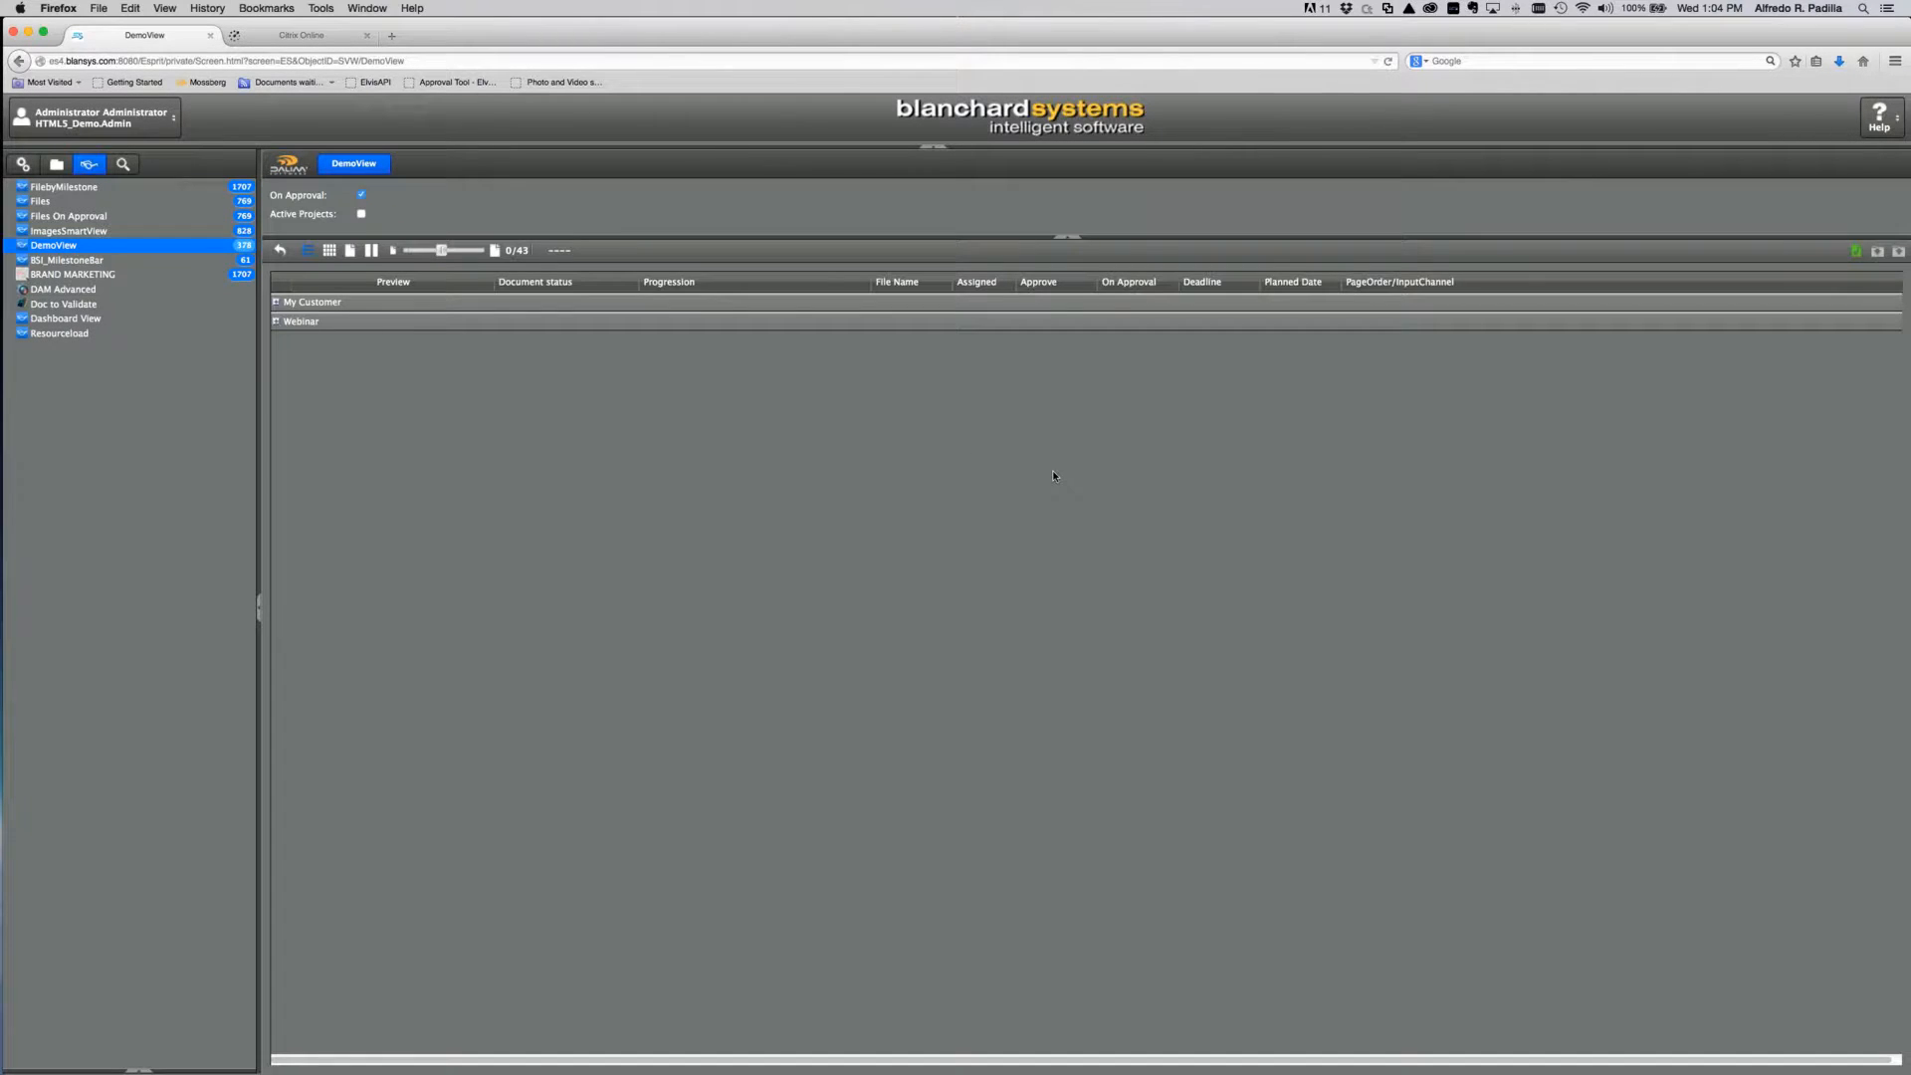
left_click(276, 321)
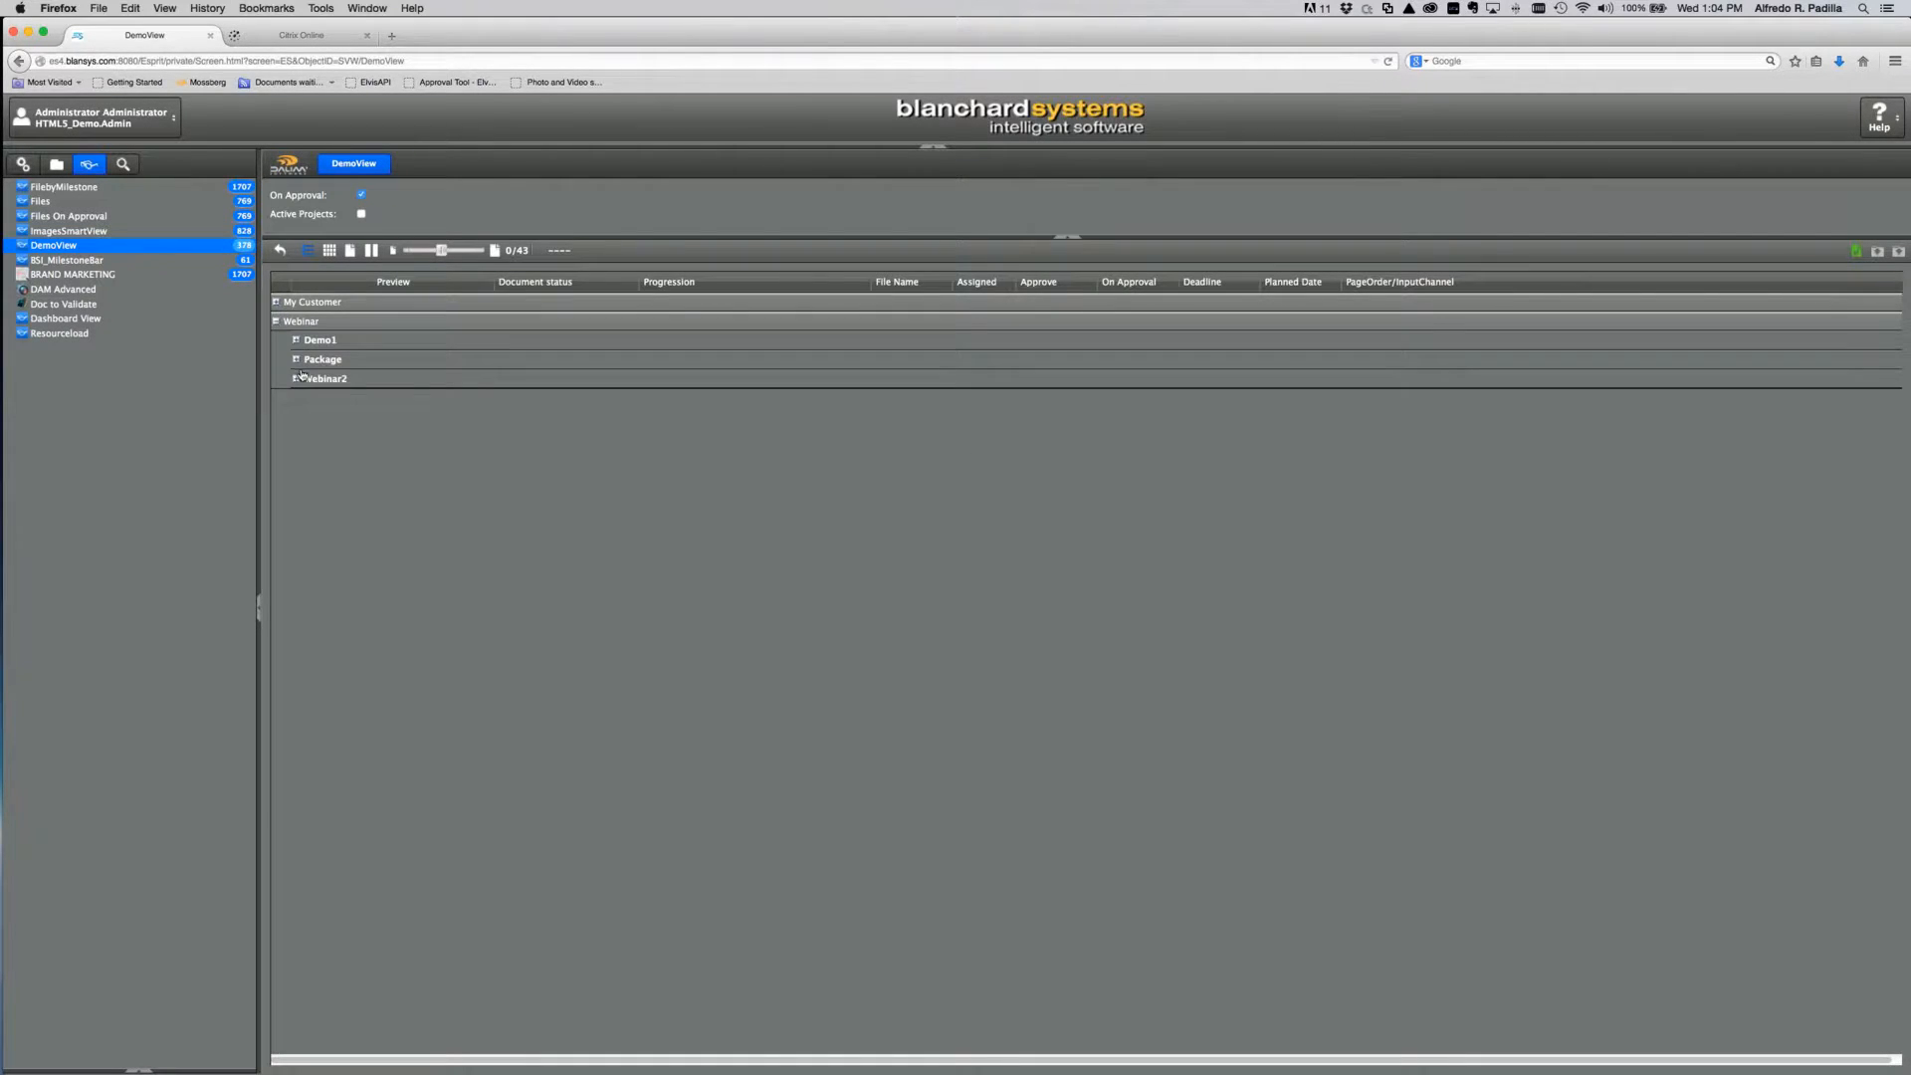
left_click(294, 379)
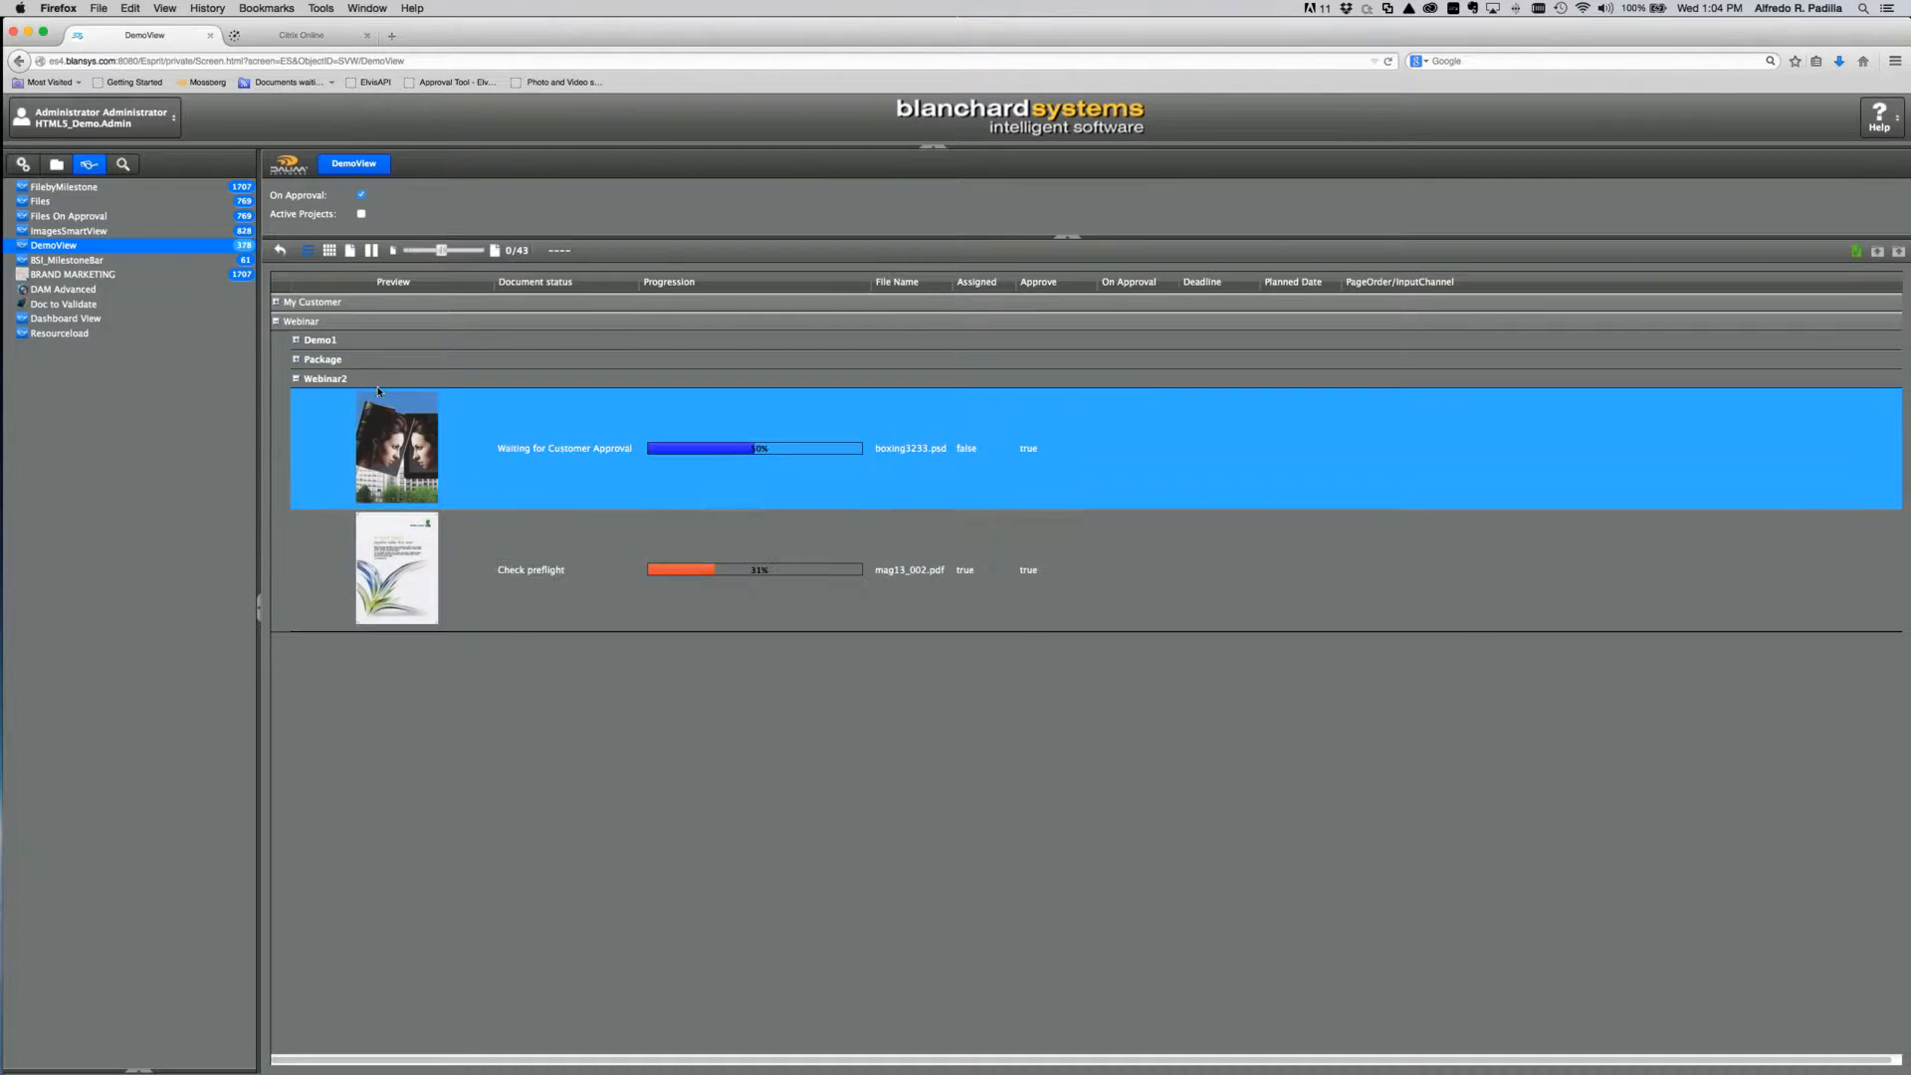
left_click(628, 494)
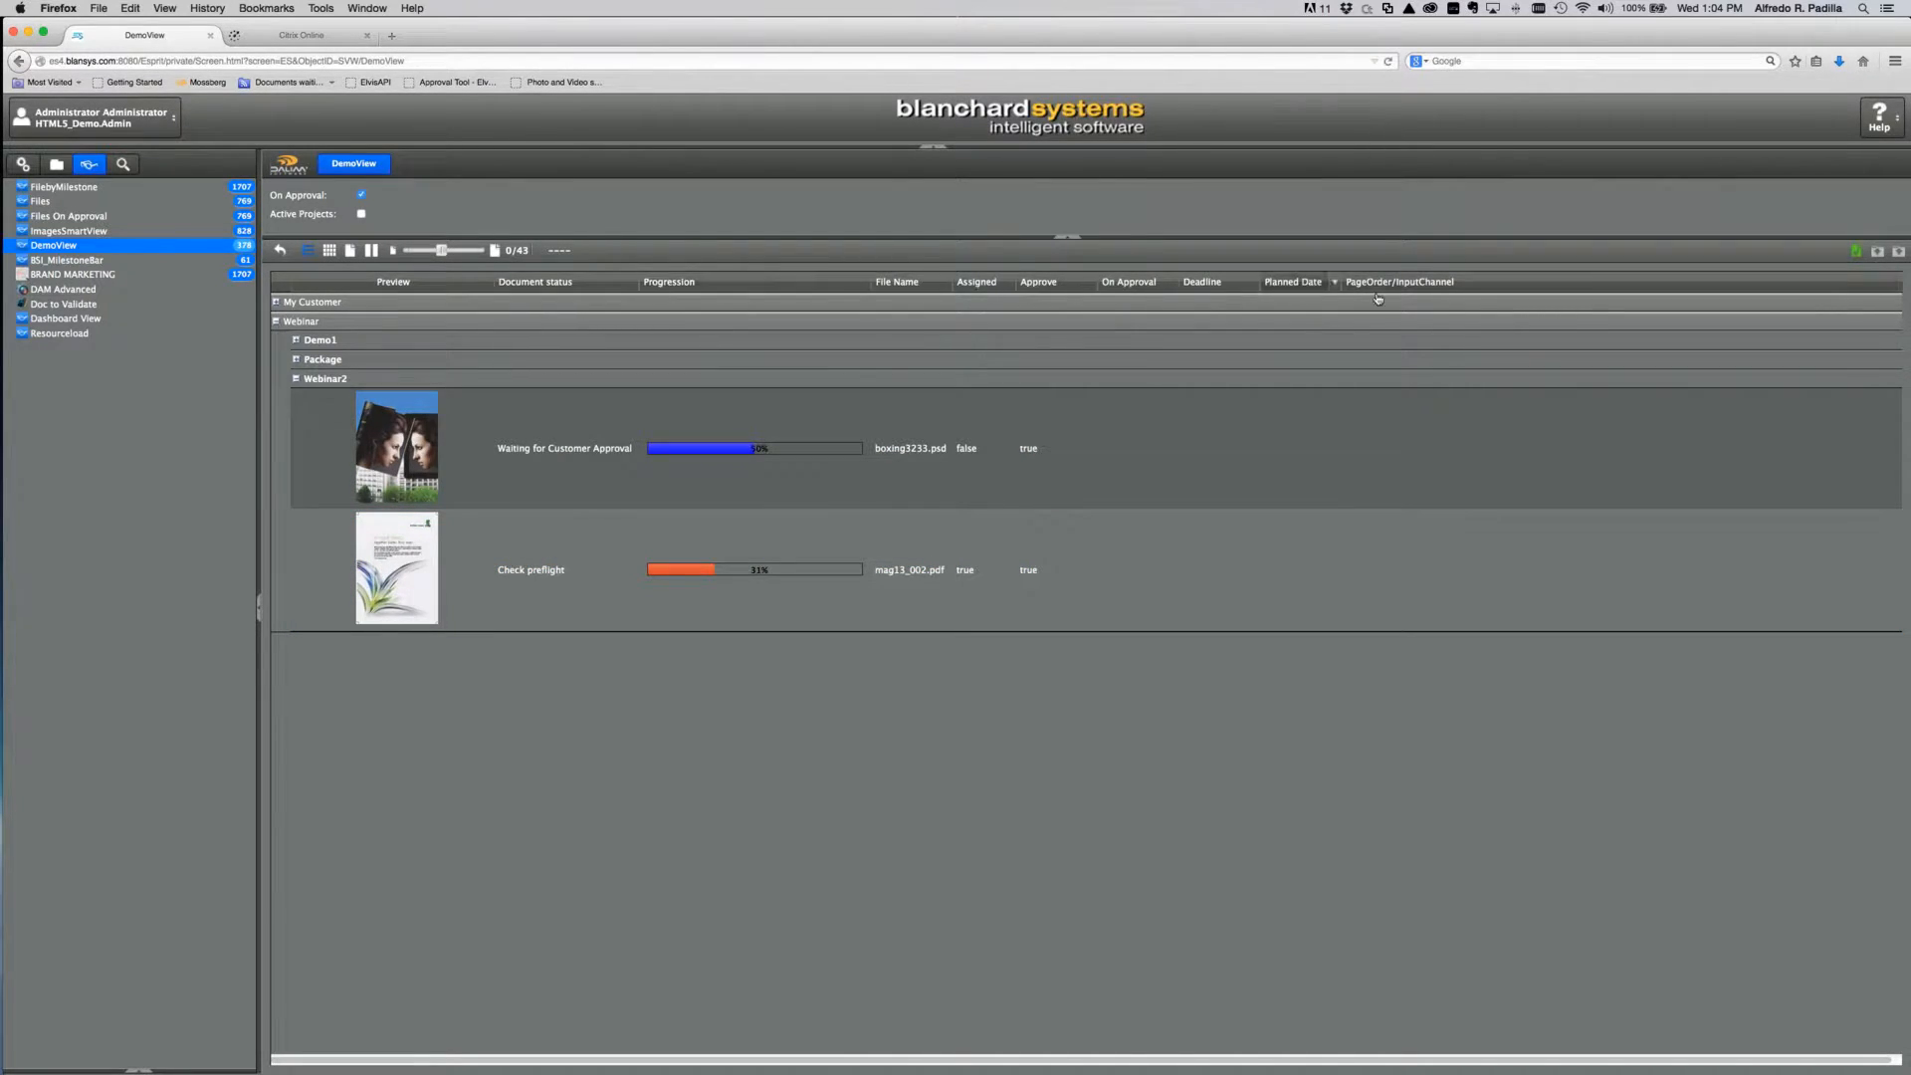
left_click(331, 251)
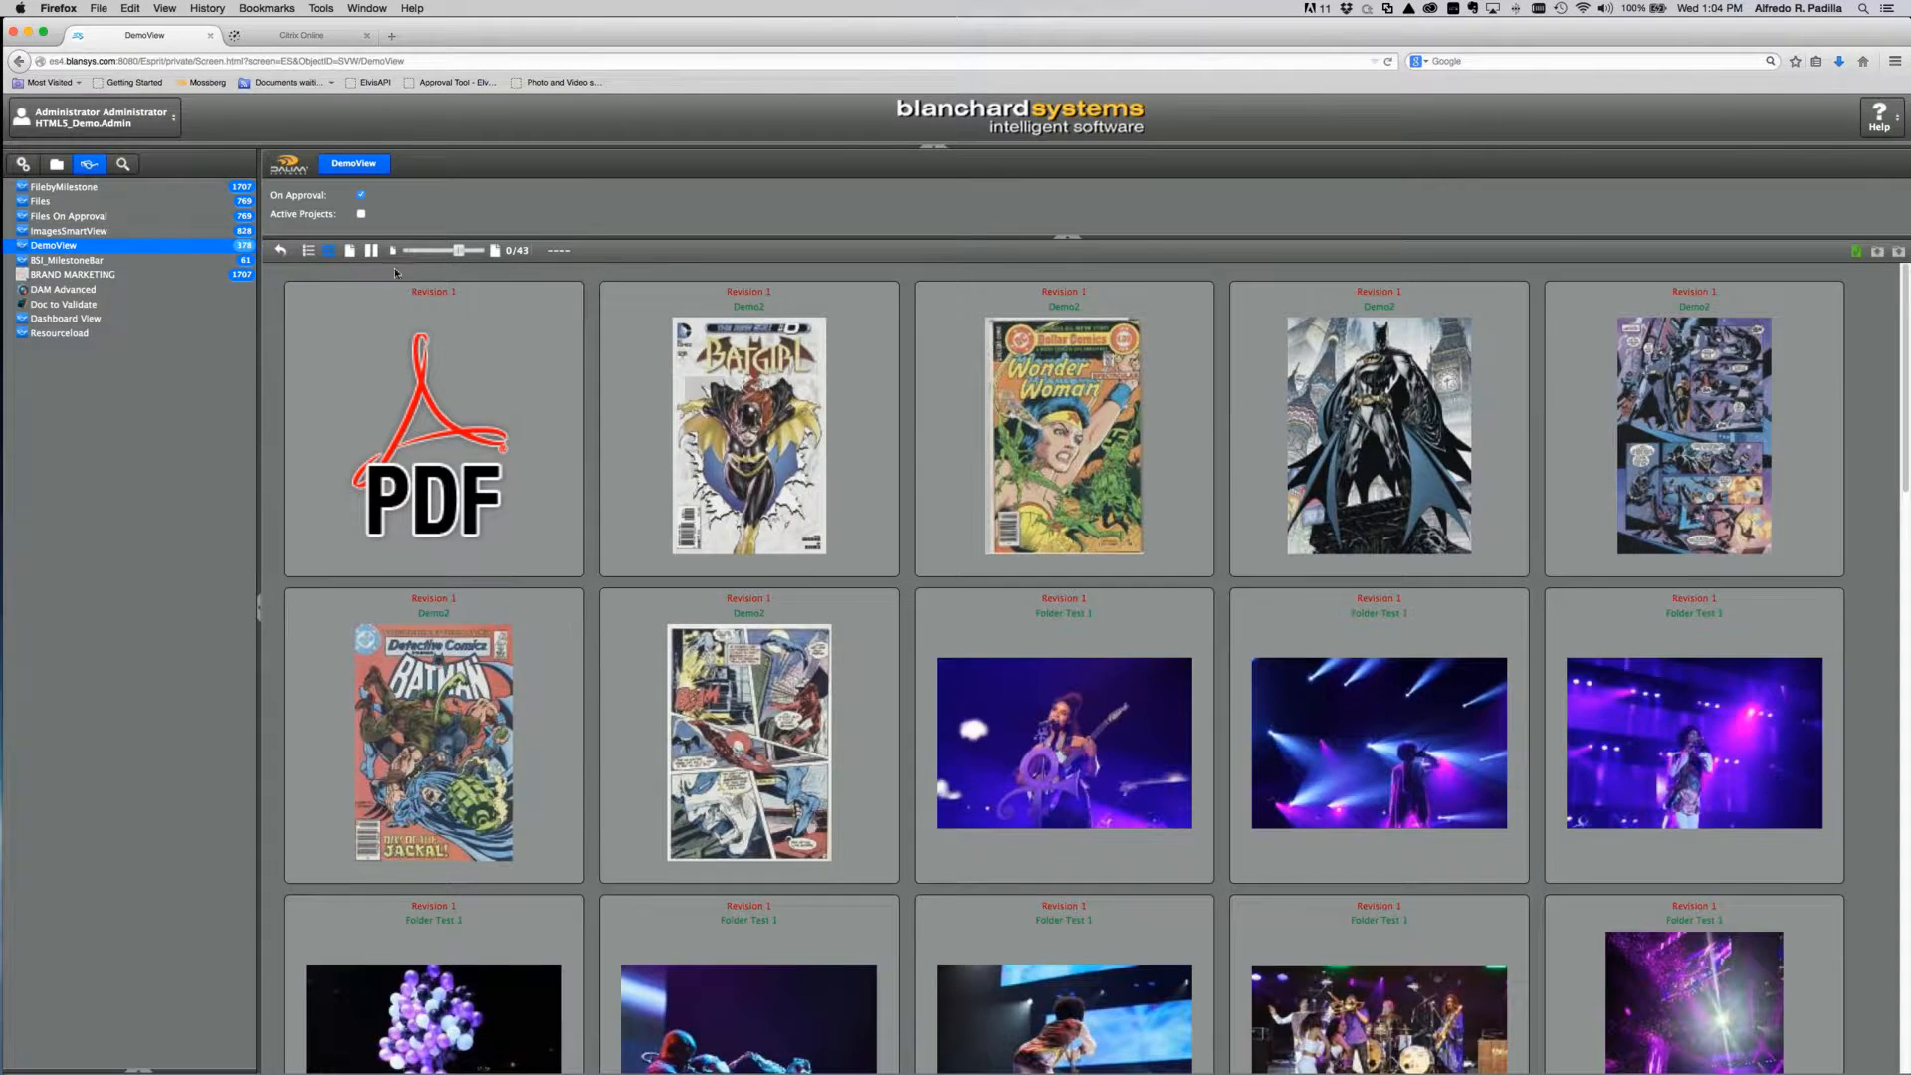
left_click(422, 255)
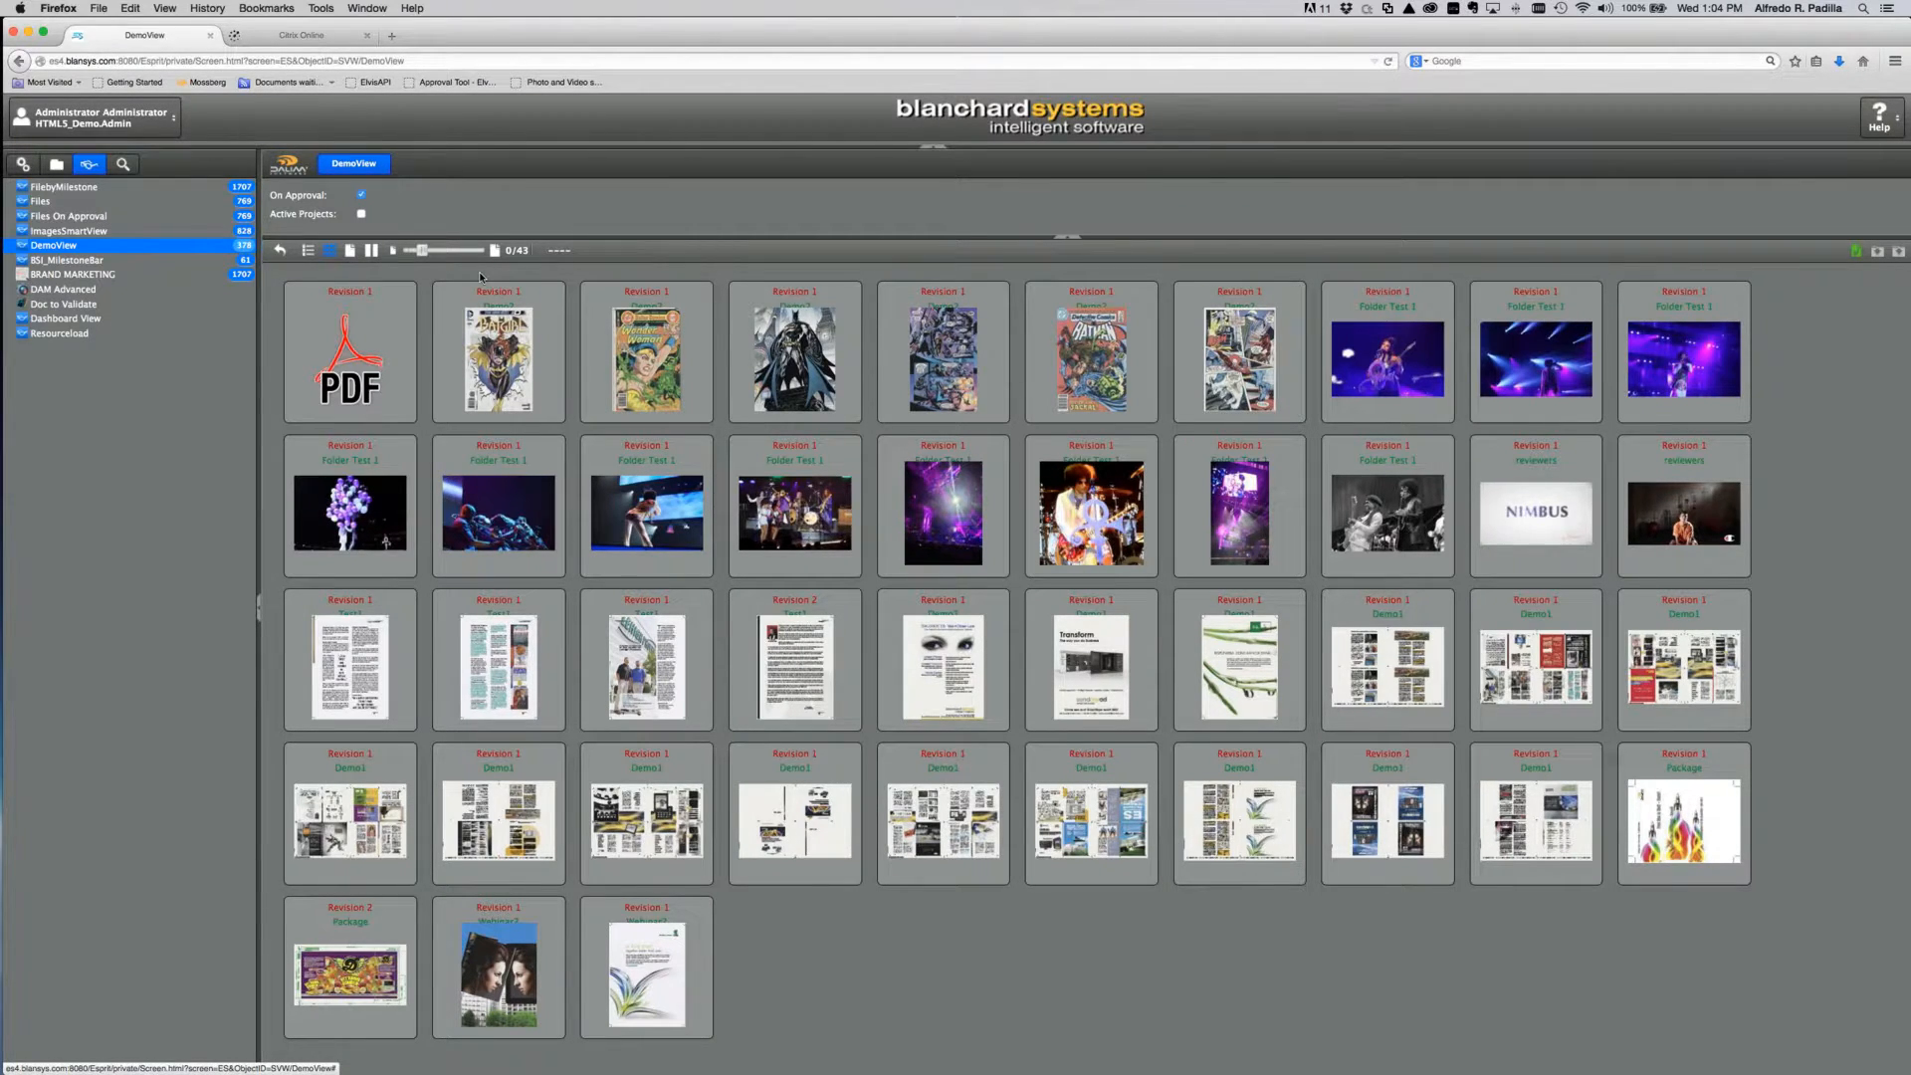
Step: Browse the car pictures in File System > newShare > Images, then open the Administration customization settings
left_click(57, 164)
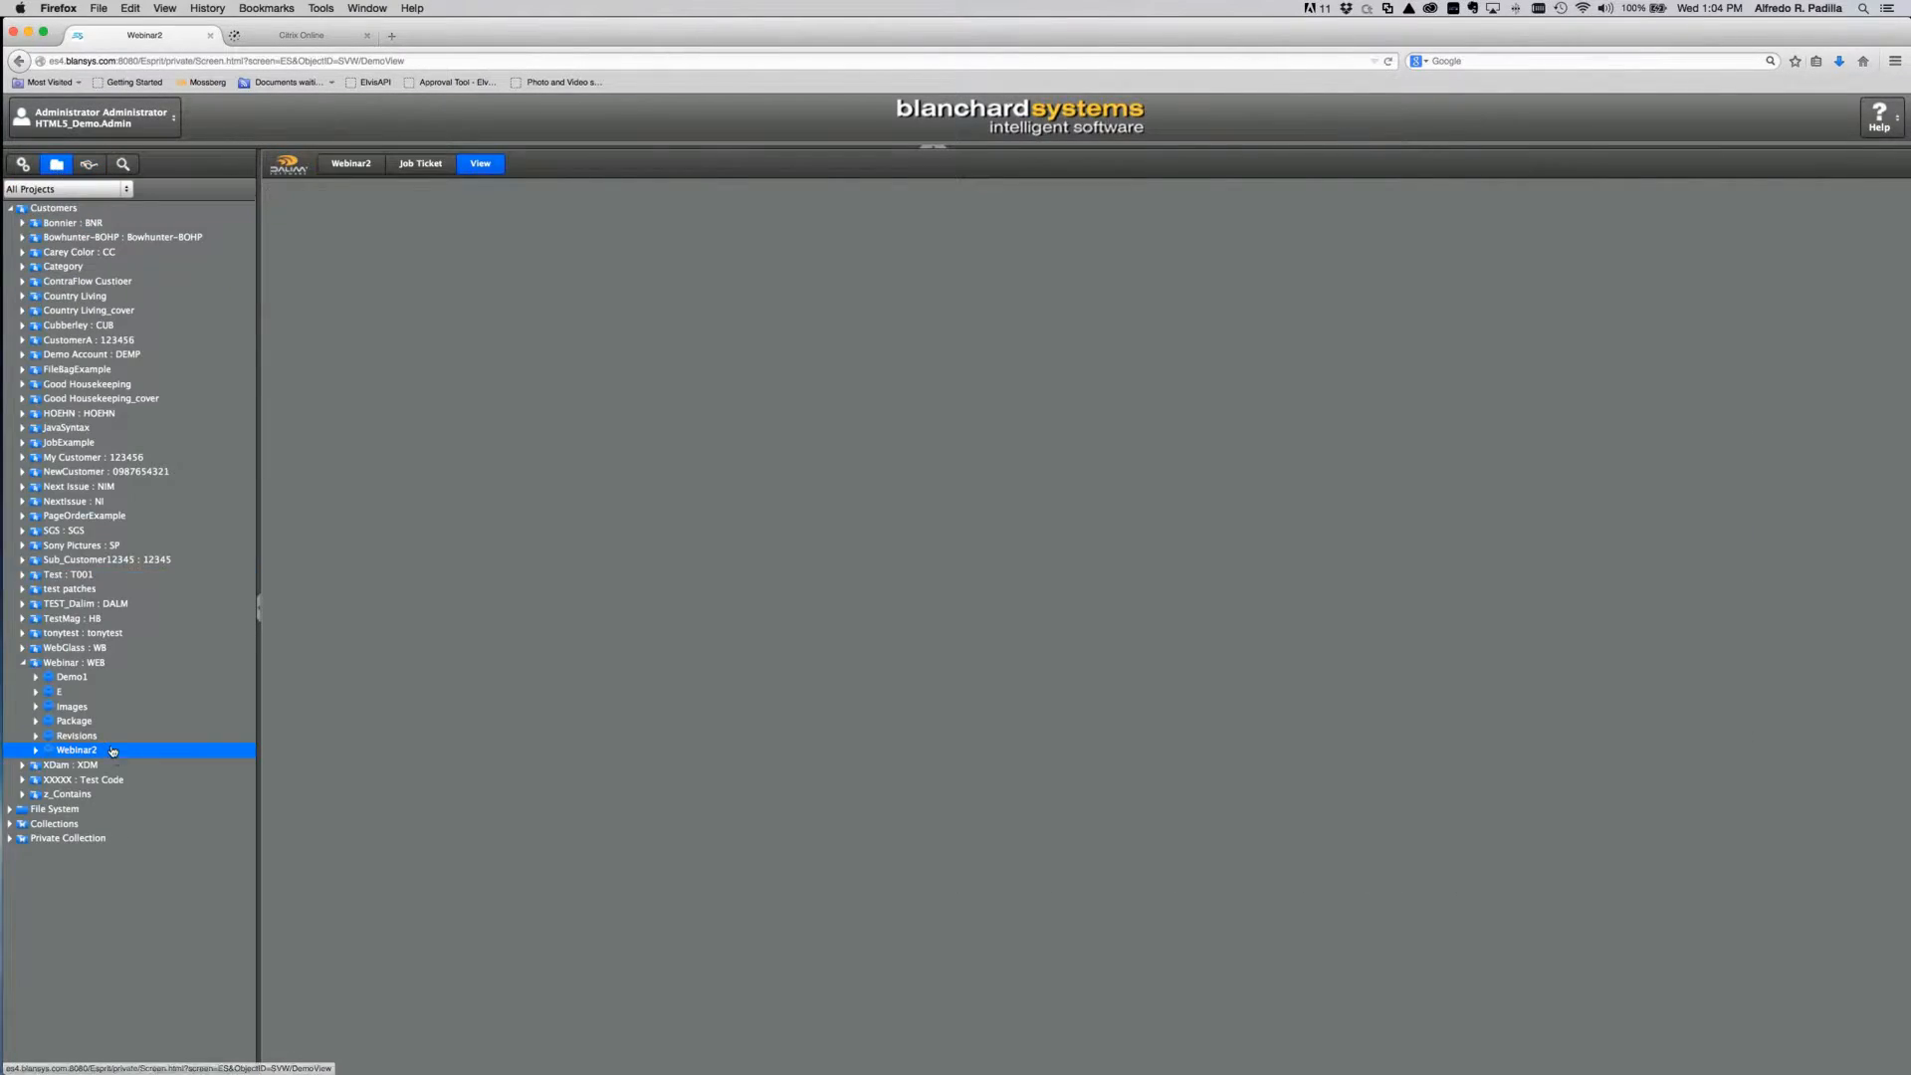
left_click(12, 809)
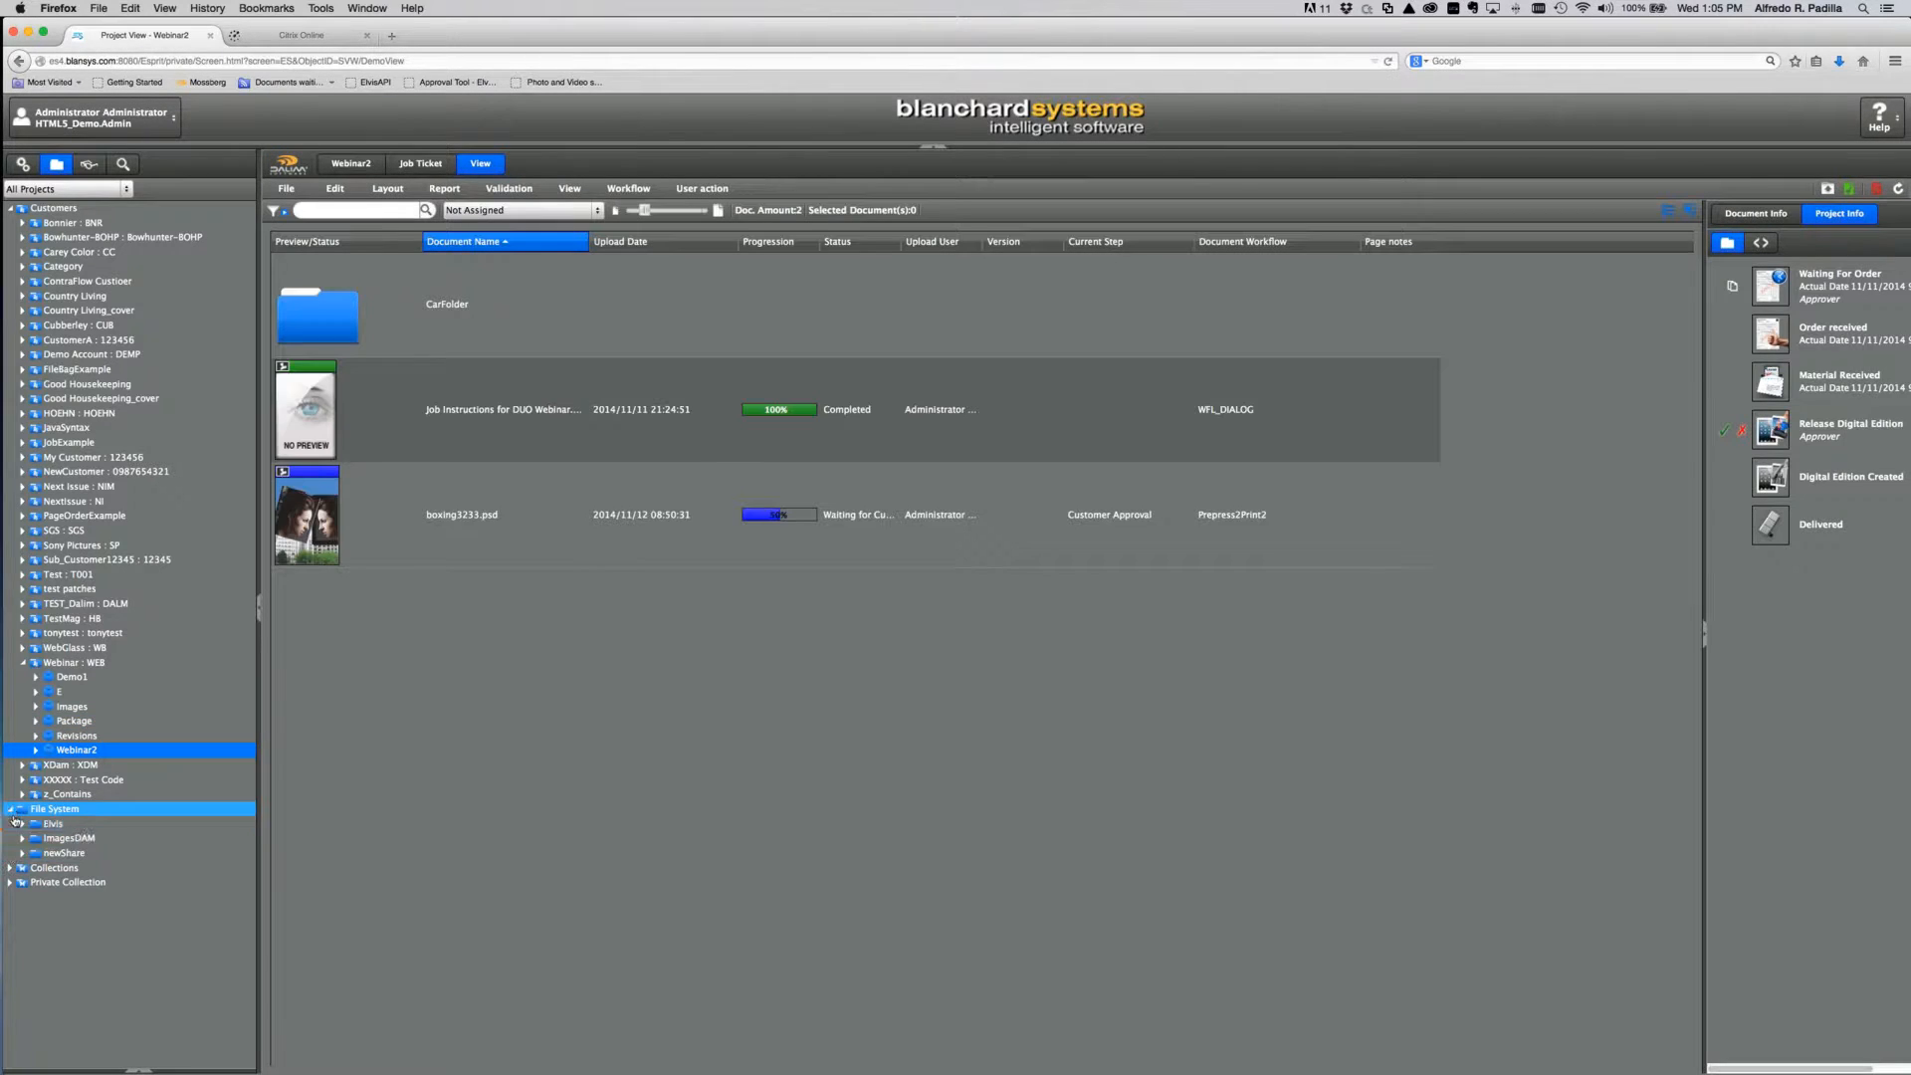
left_click(24, 853)
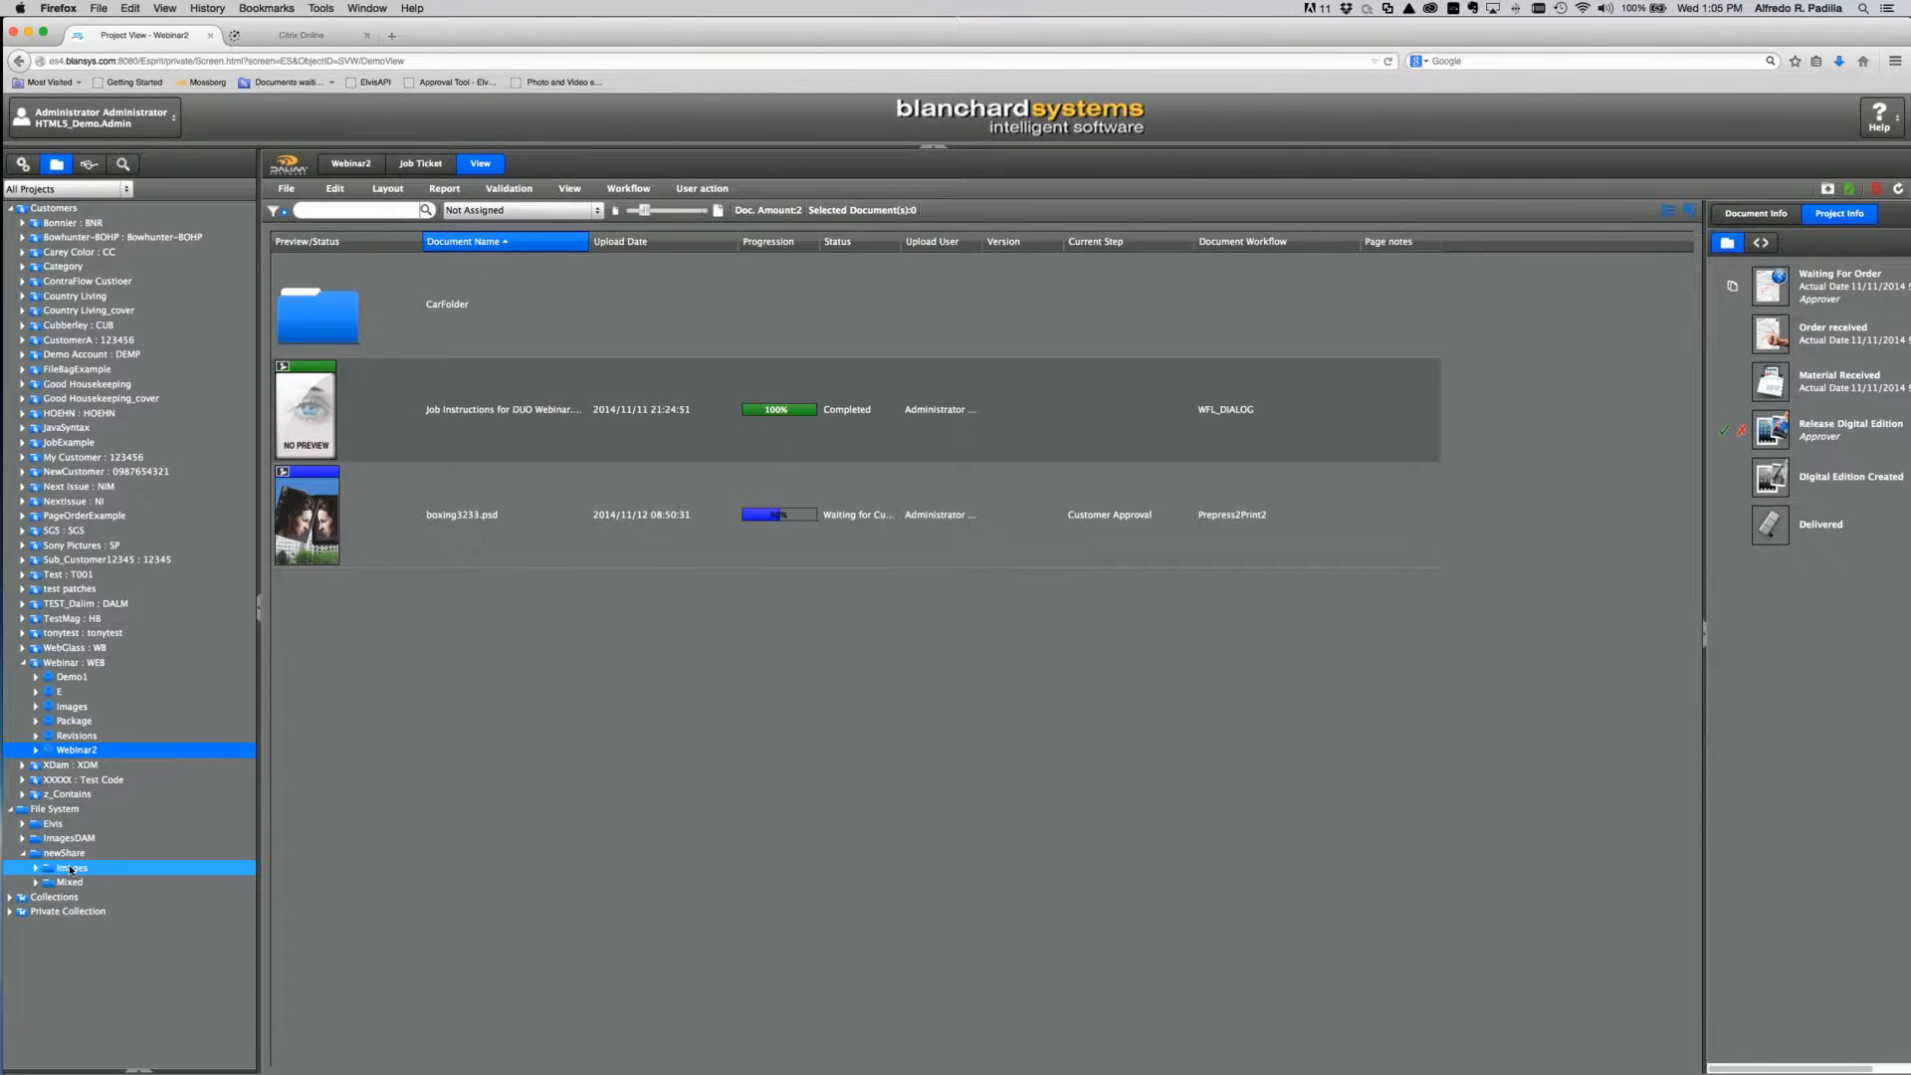
left_click(50, 871)
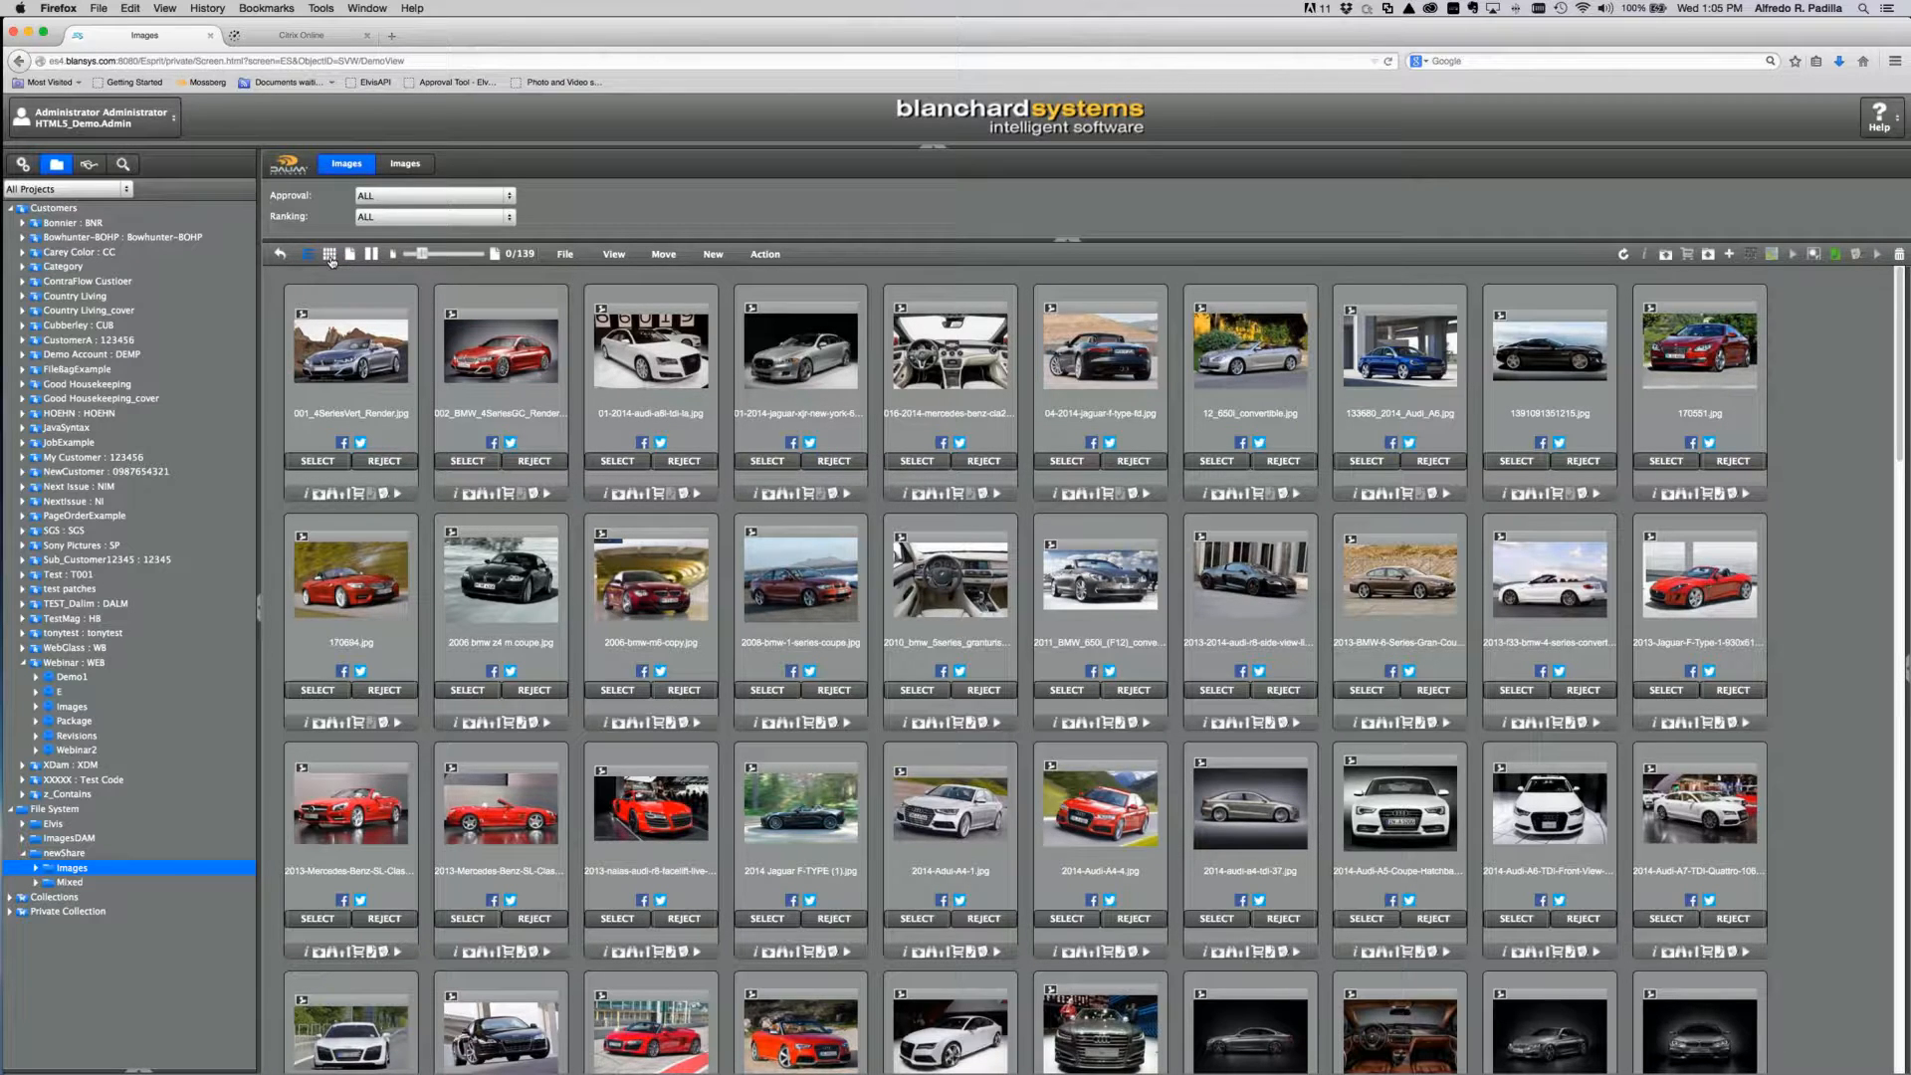
left_click(349, 255)
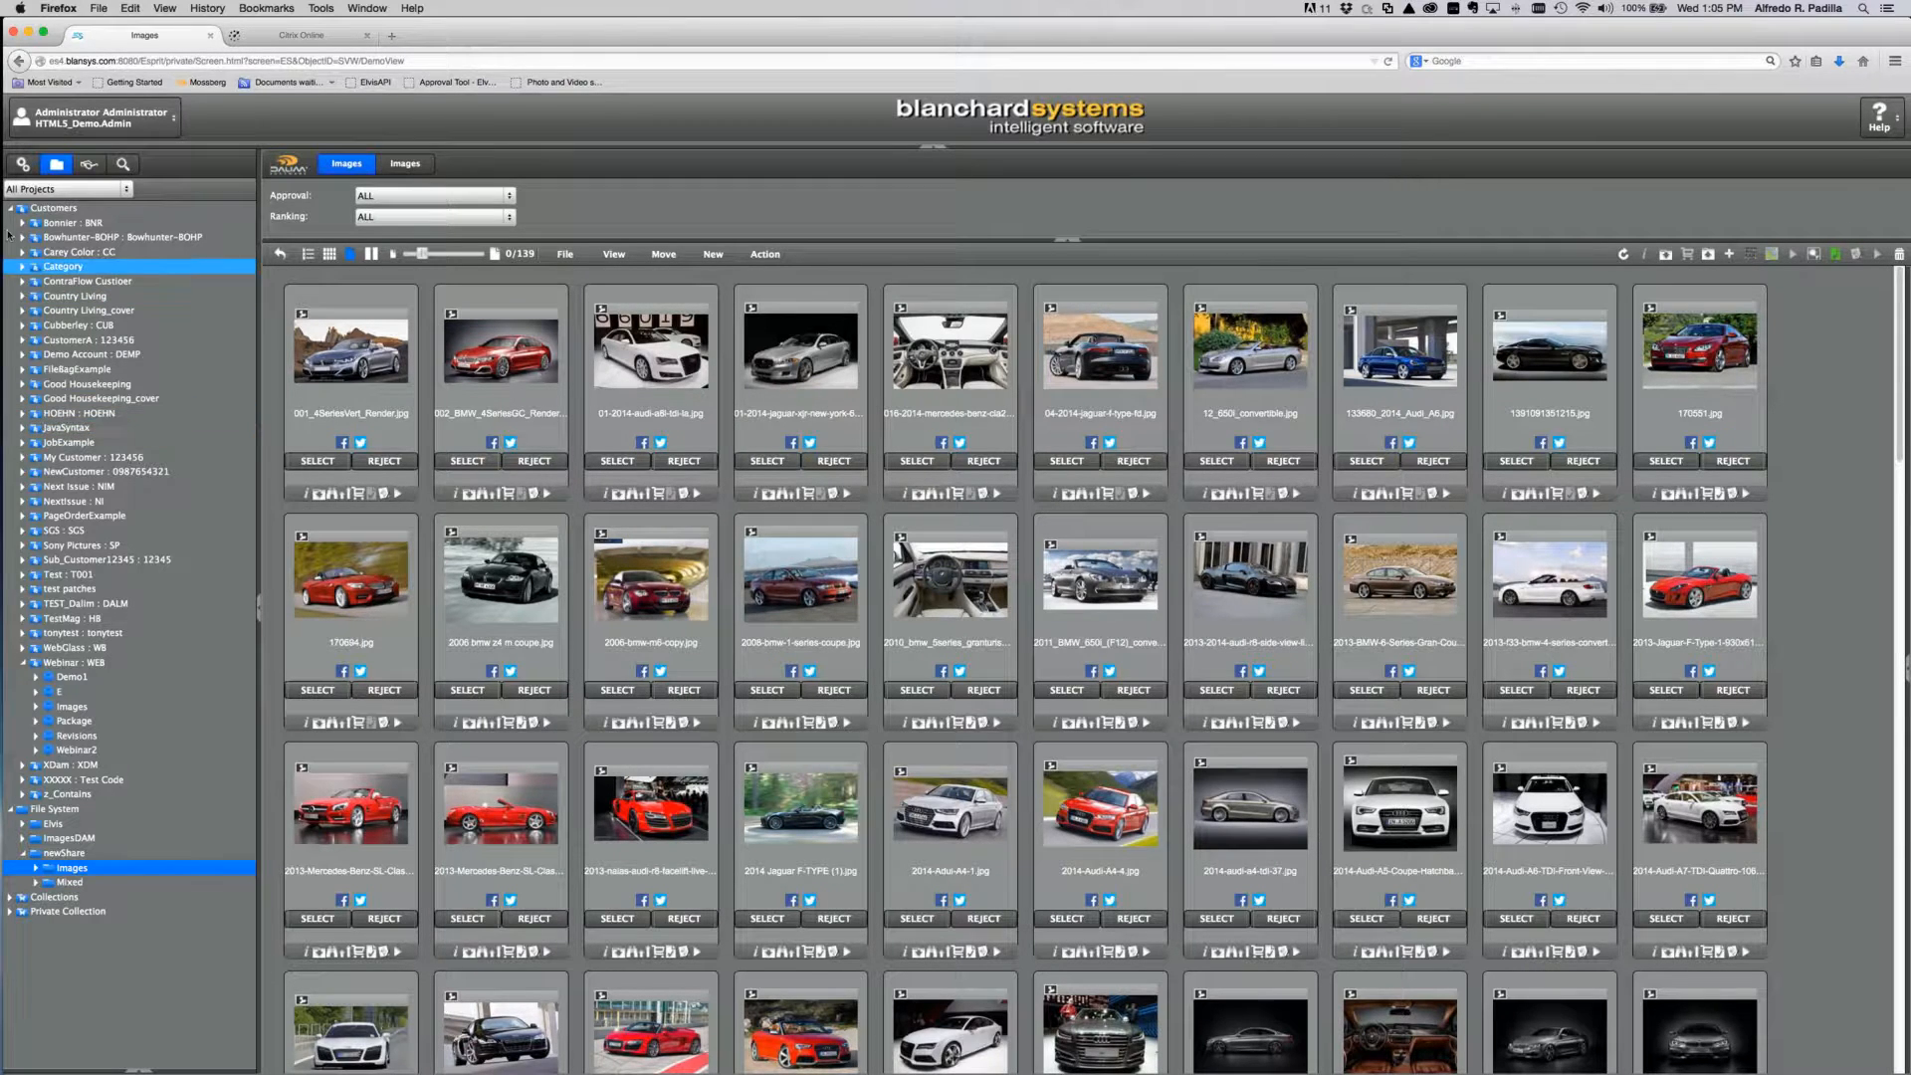
left_click(26, 166)
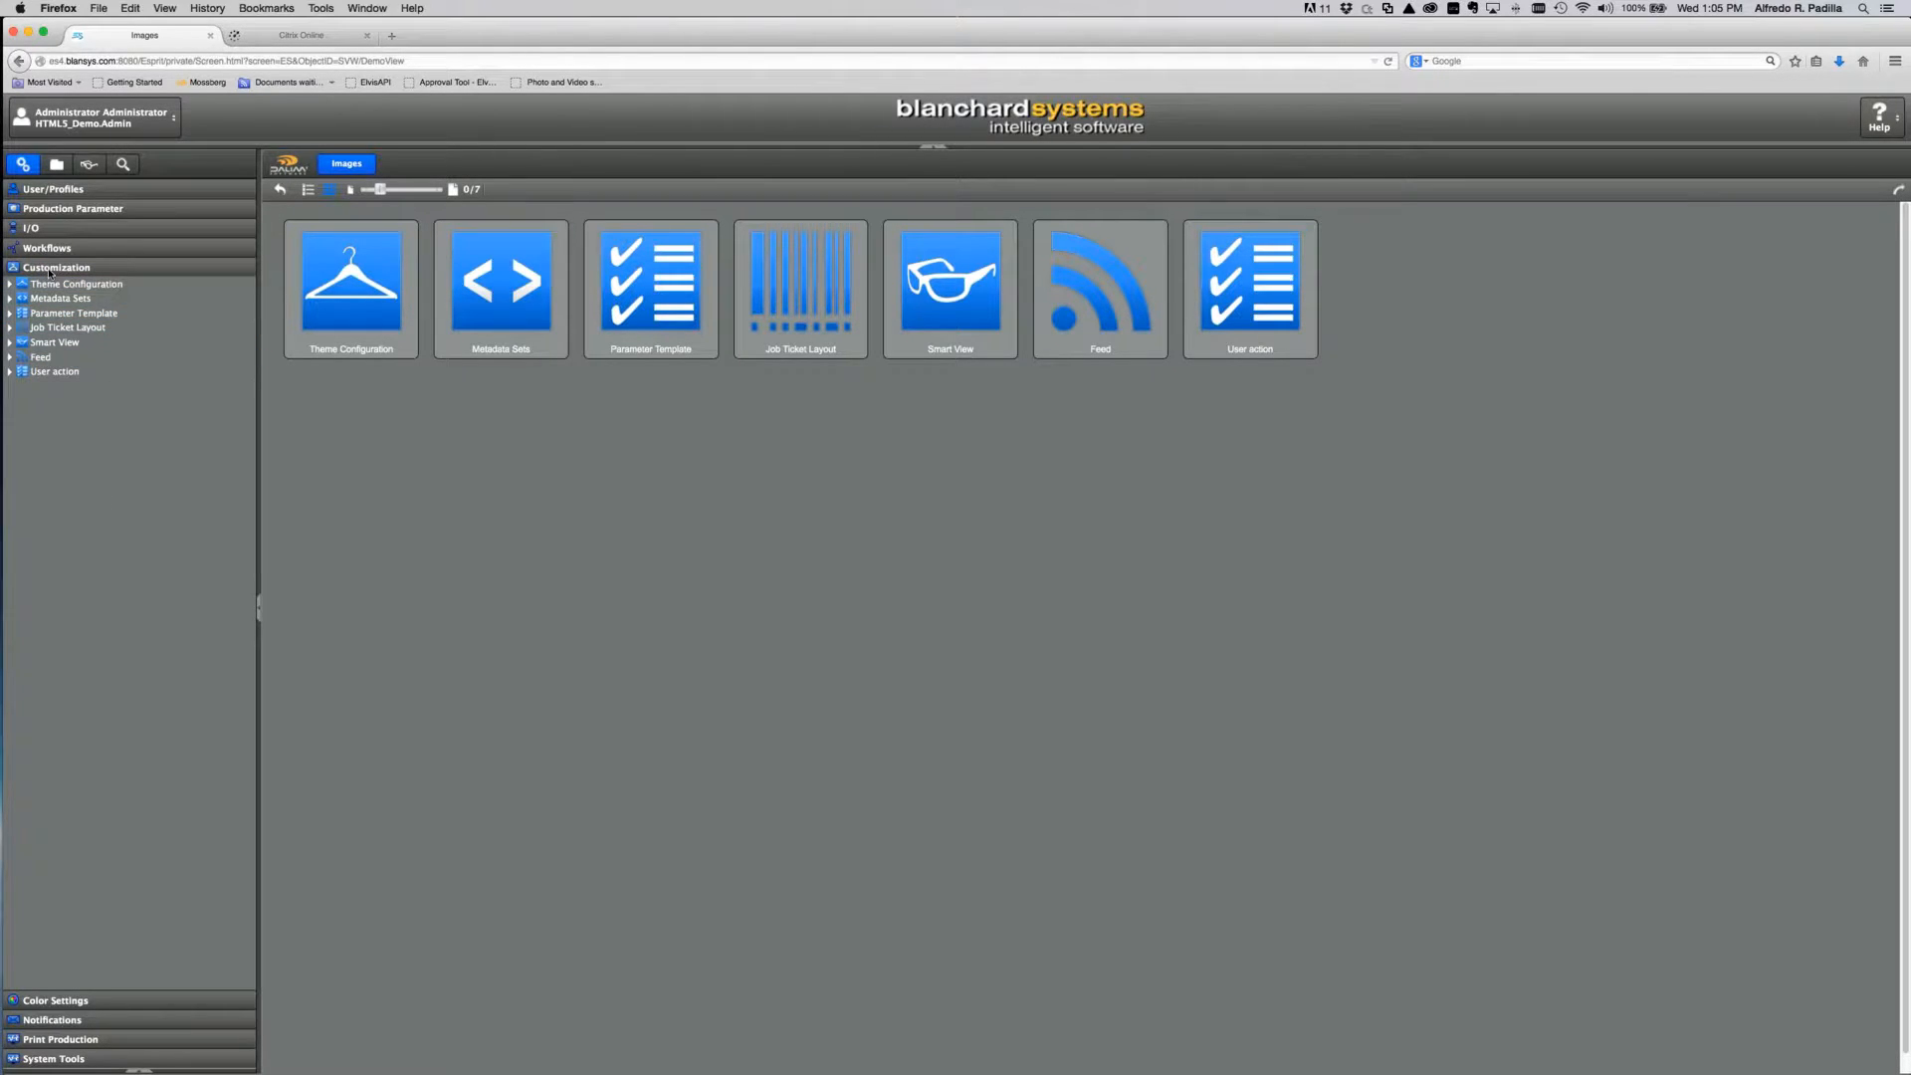
Step: Show the existing smart views under Customization > Smart View and create a new blank one
left_click(11, 345)
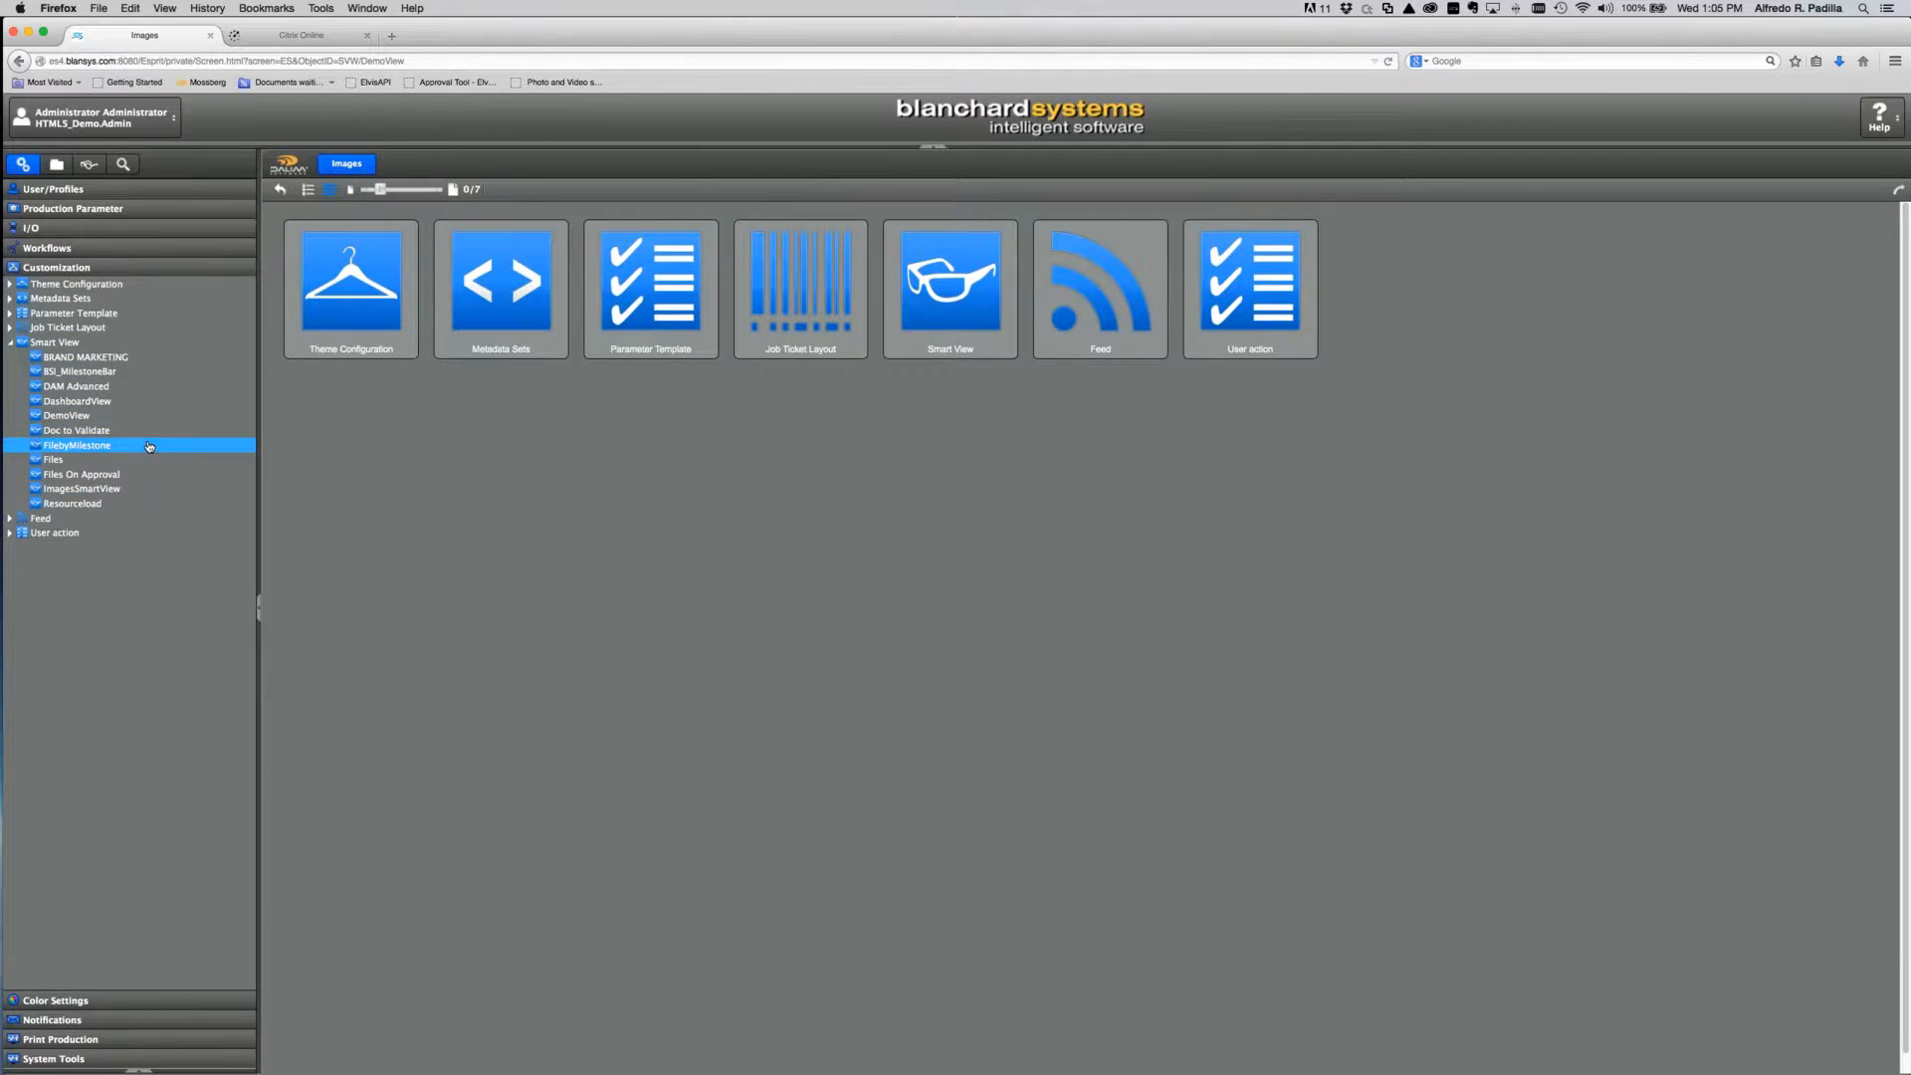
left_click(61, 343)
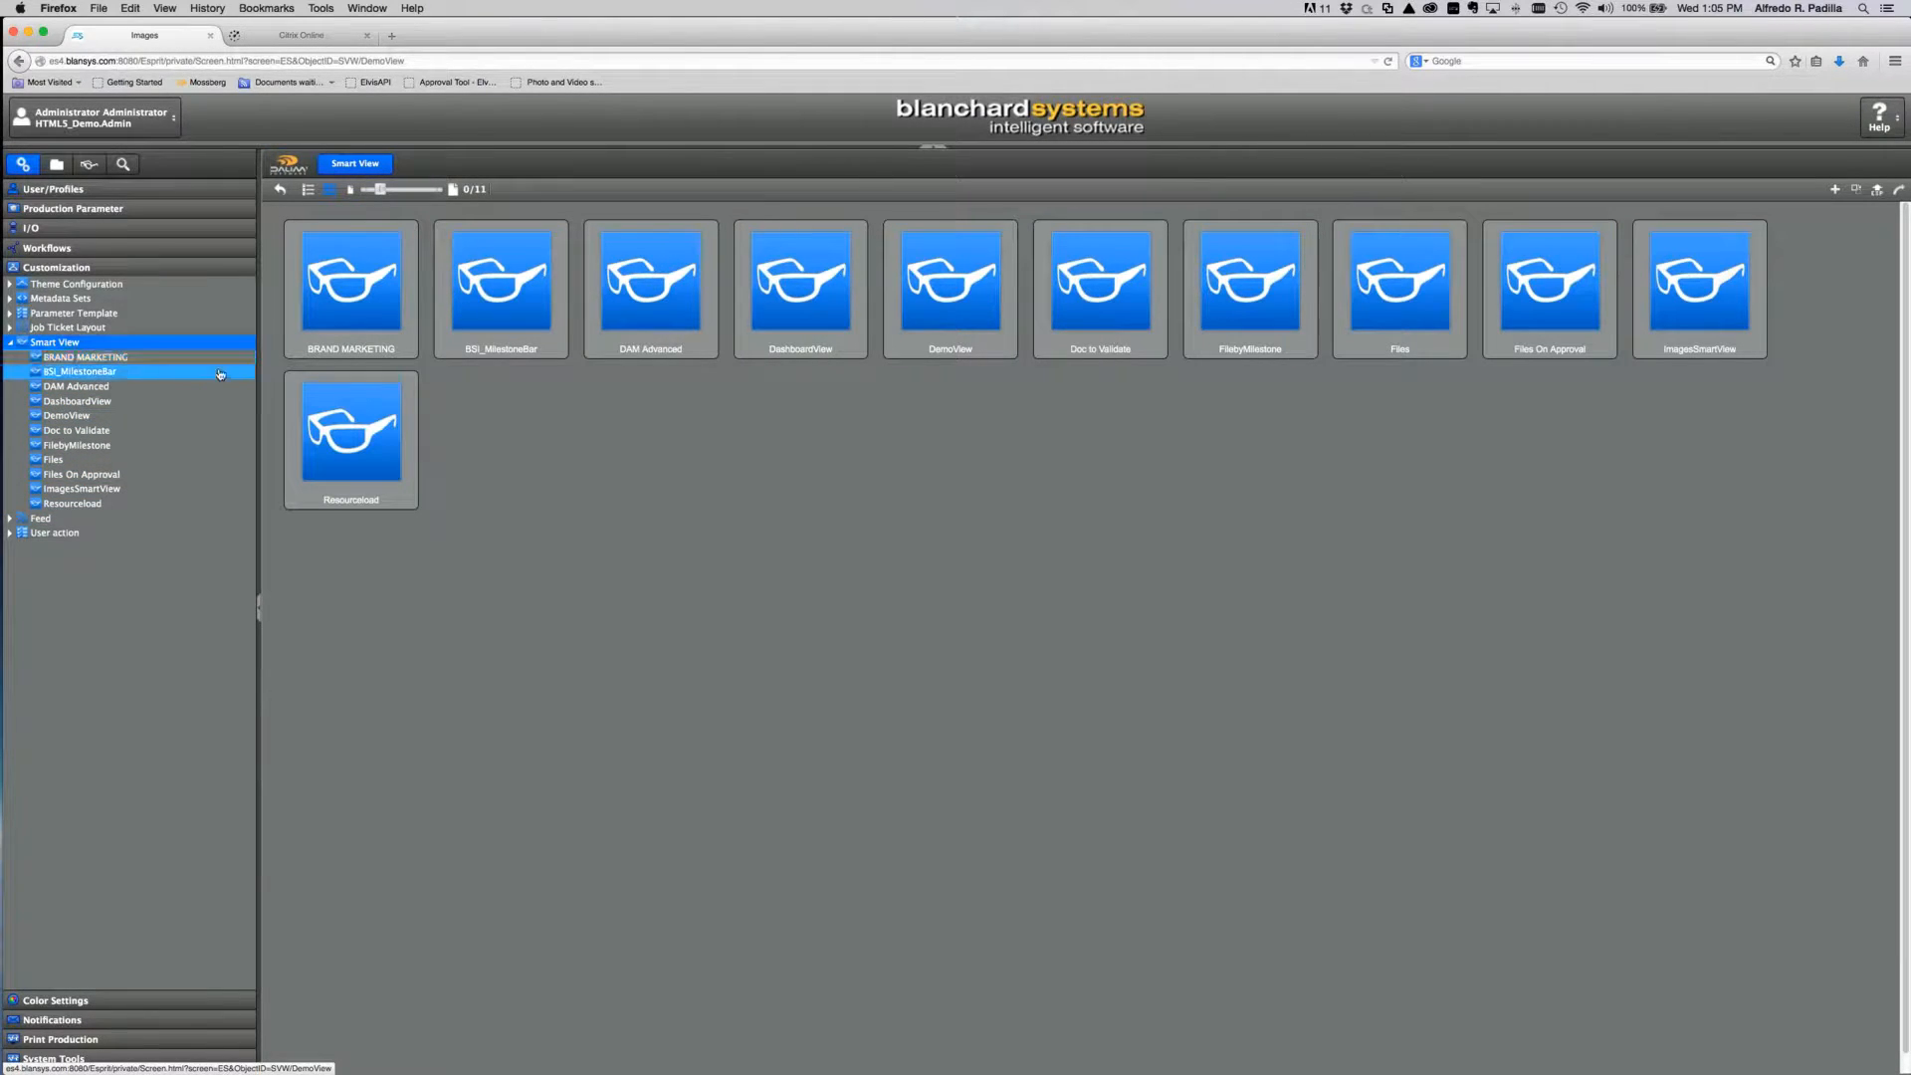
left_click(1836, 191)
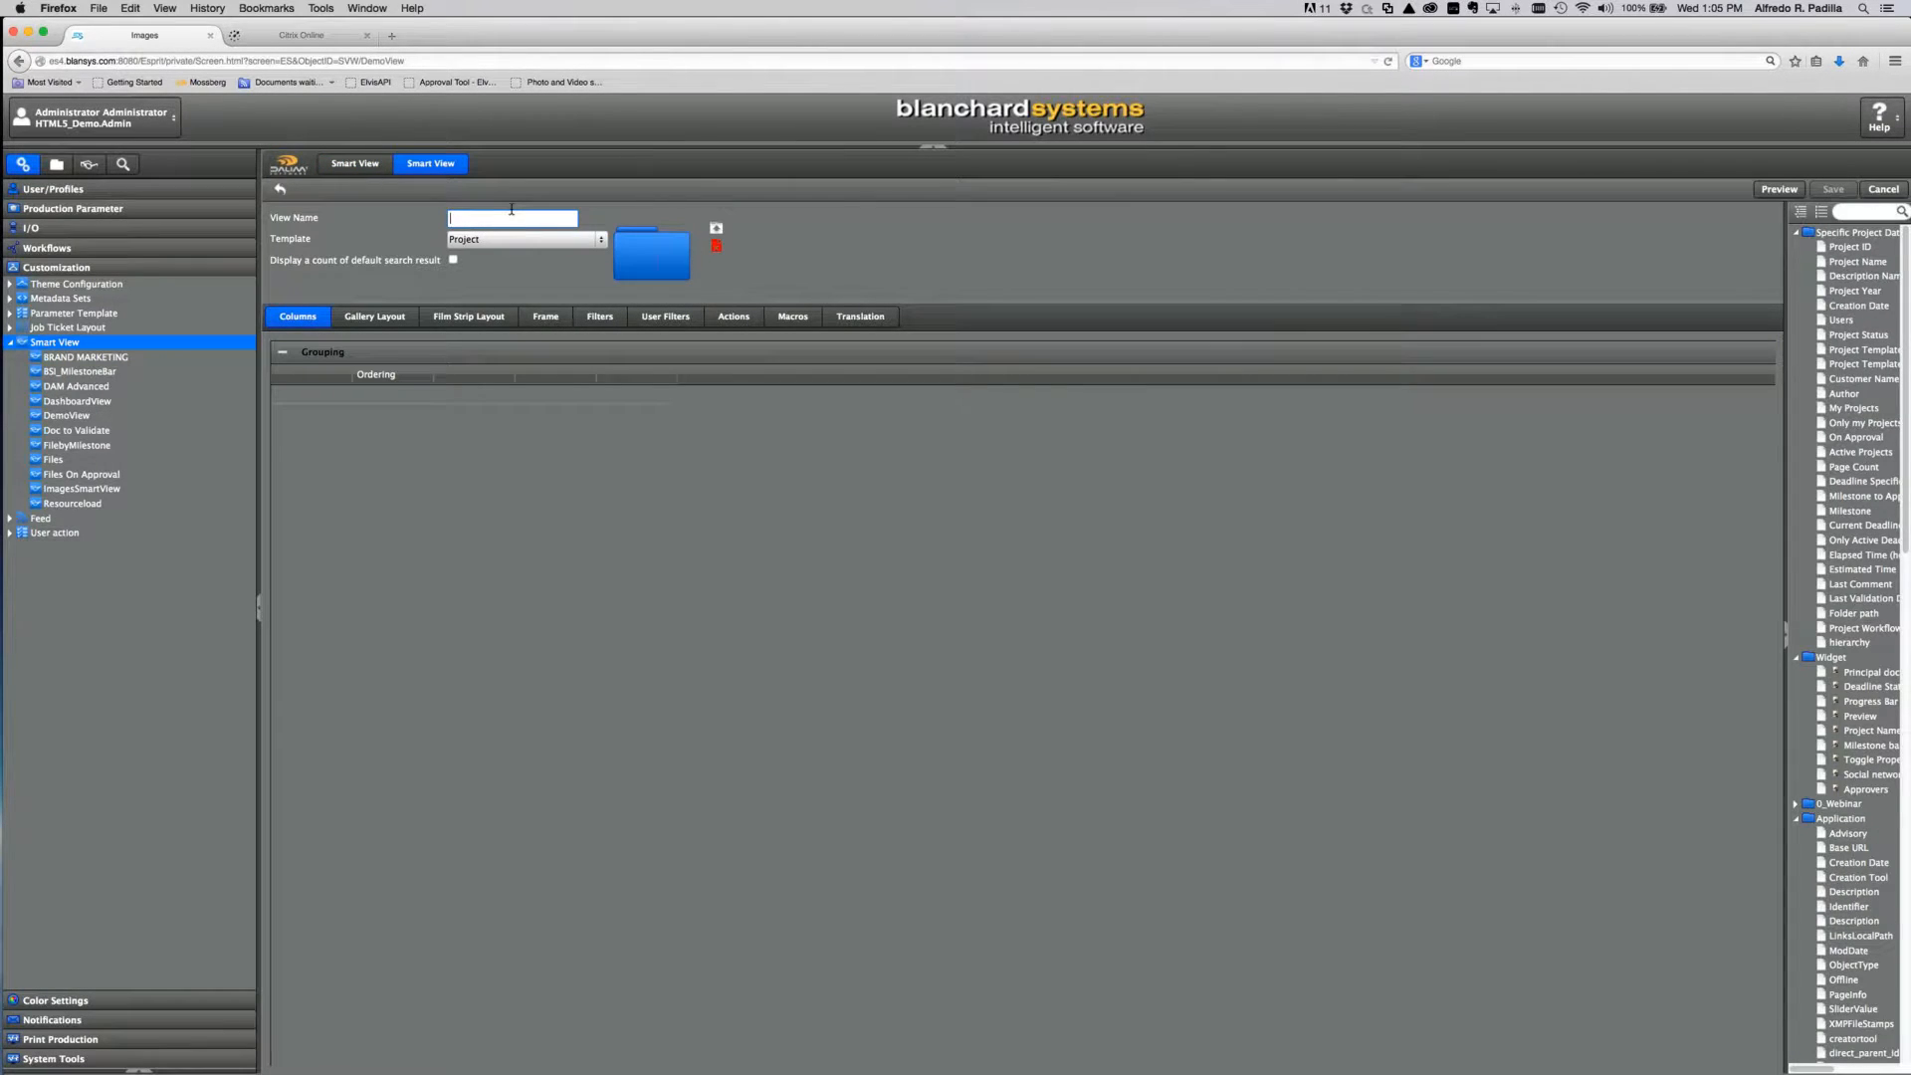
Step: Name the new smart view 'SmartViewDemo' and bring up the Template choices
type("SmartViewDemo")
left_click(146, 476)
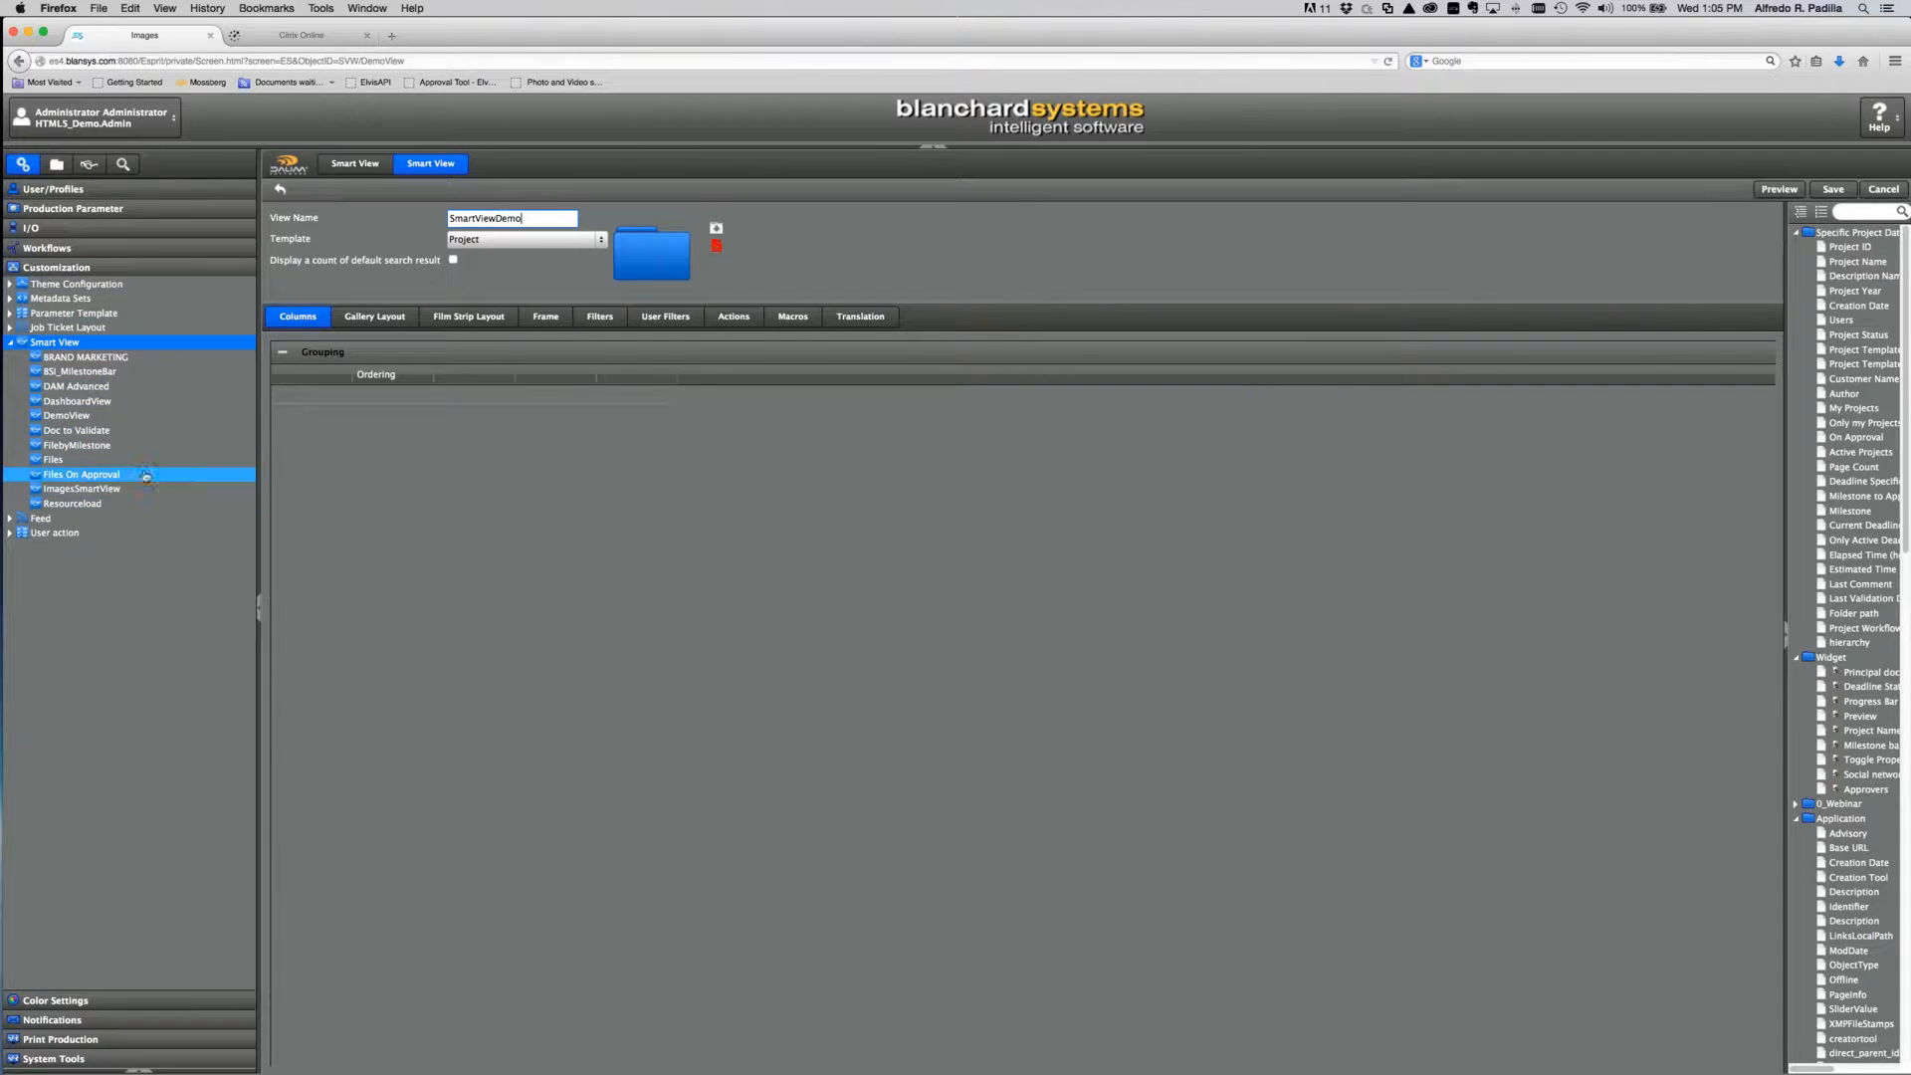
left_click(600, 243)
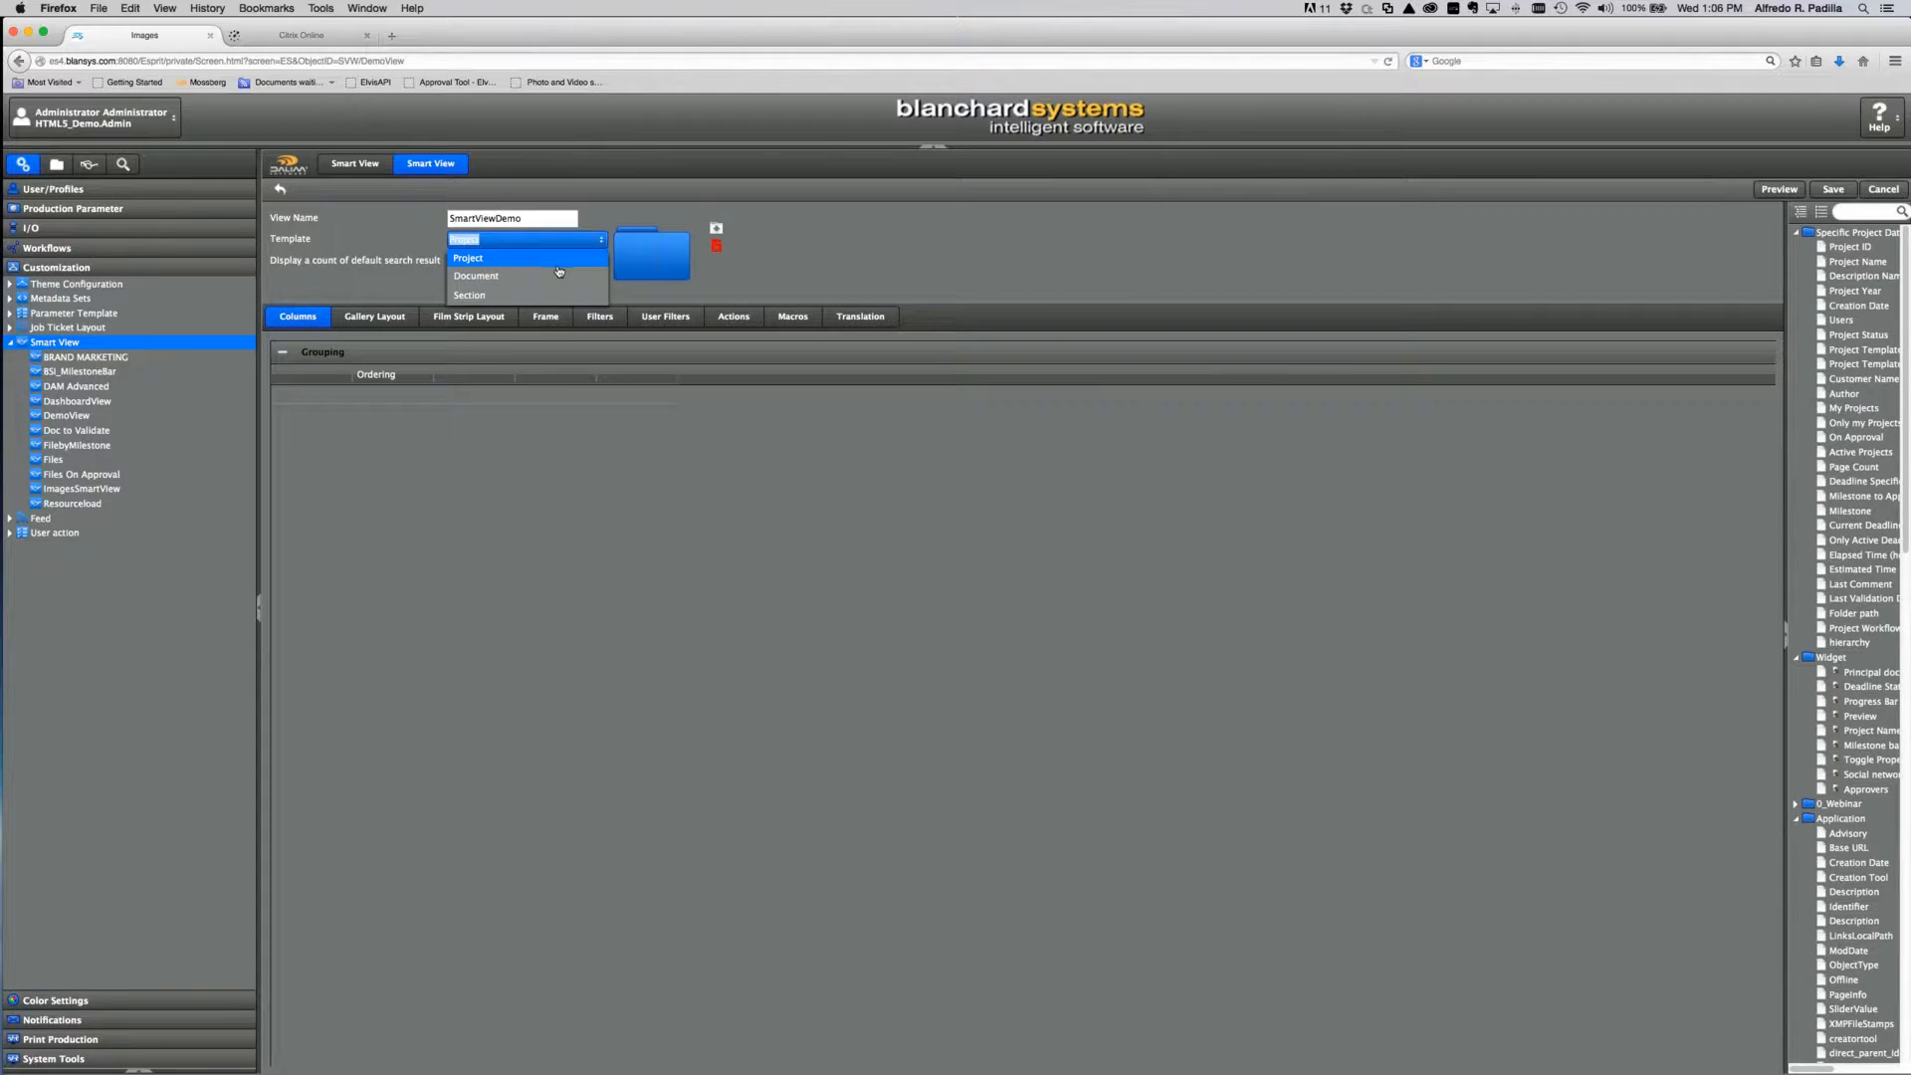
Step: Switch the template to Document and enable 'Display a count of default search result'
left_click(559, 278)
left_click(1111, 558)
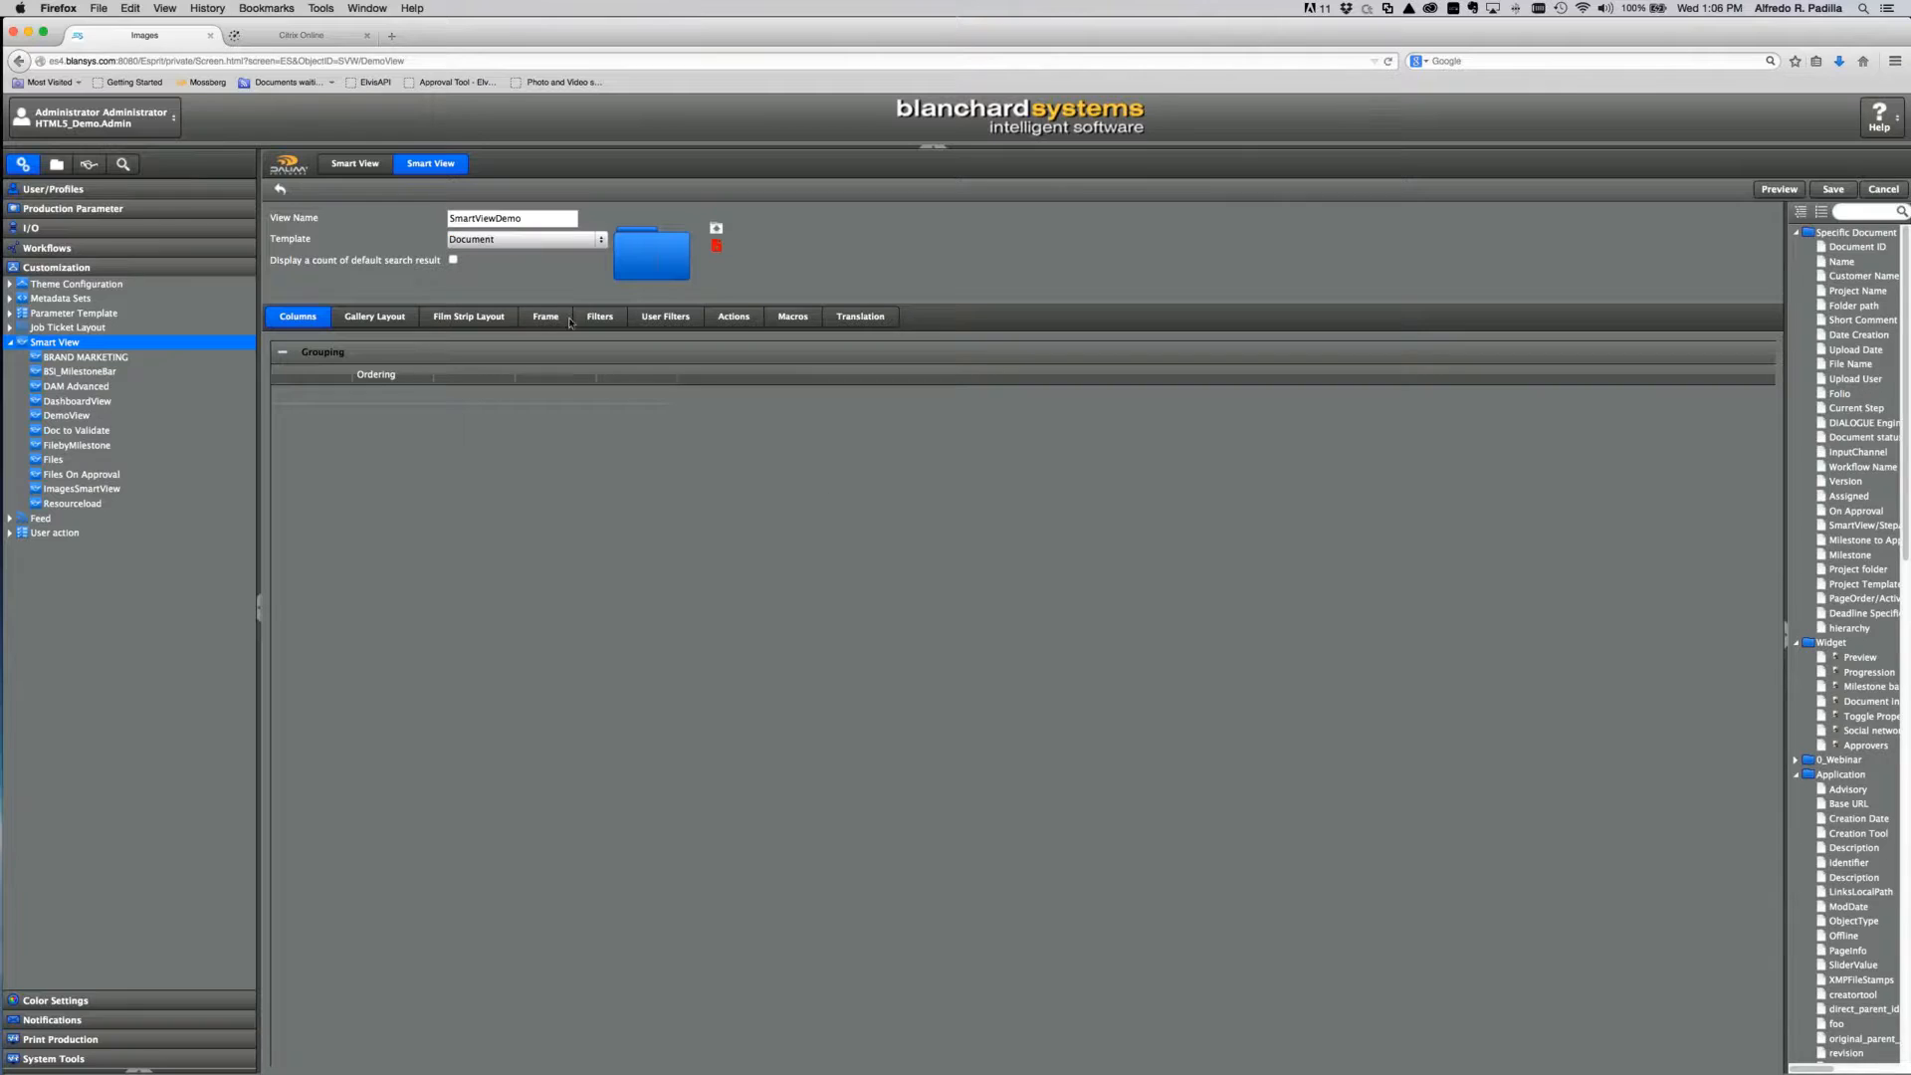
left_click(454, 261)
Step: Upload SmartView.png as the SmartViewDemo view's icon
left_click(717, 229)
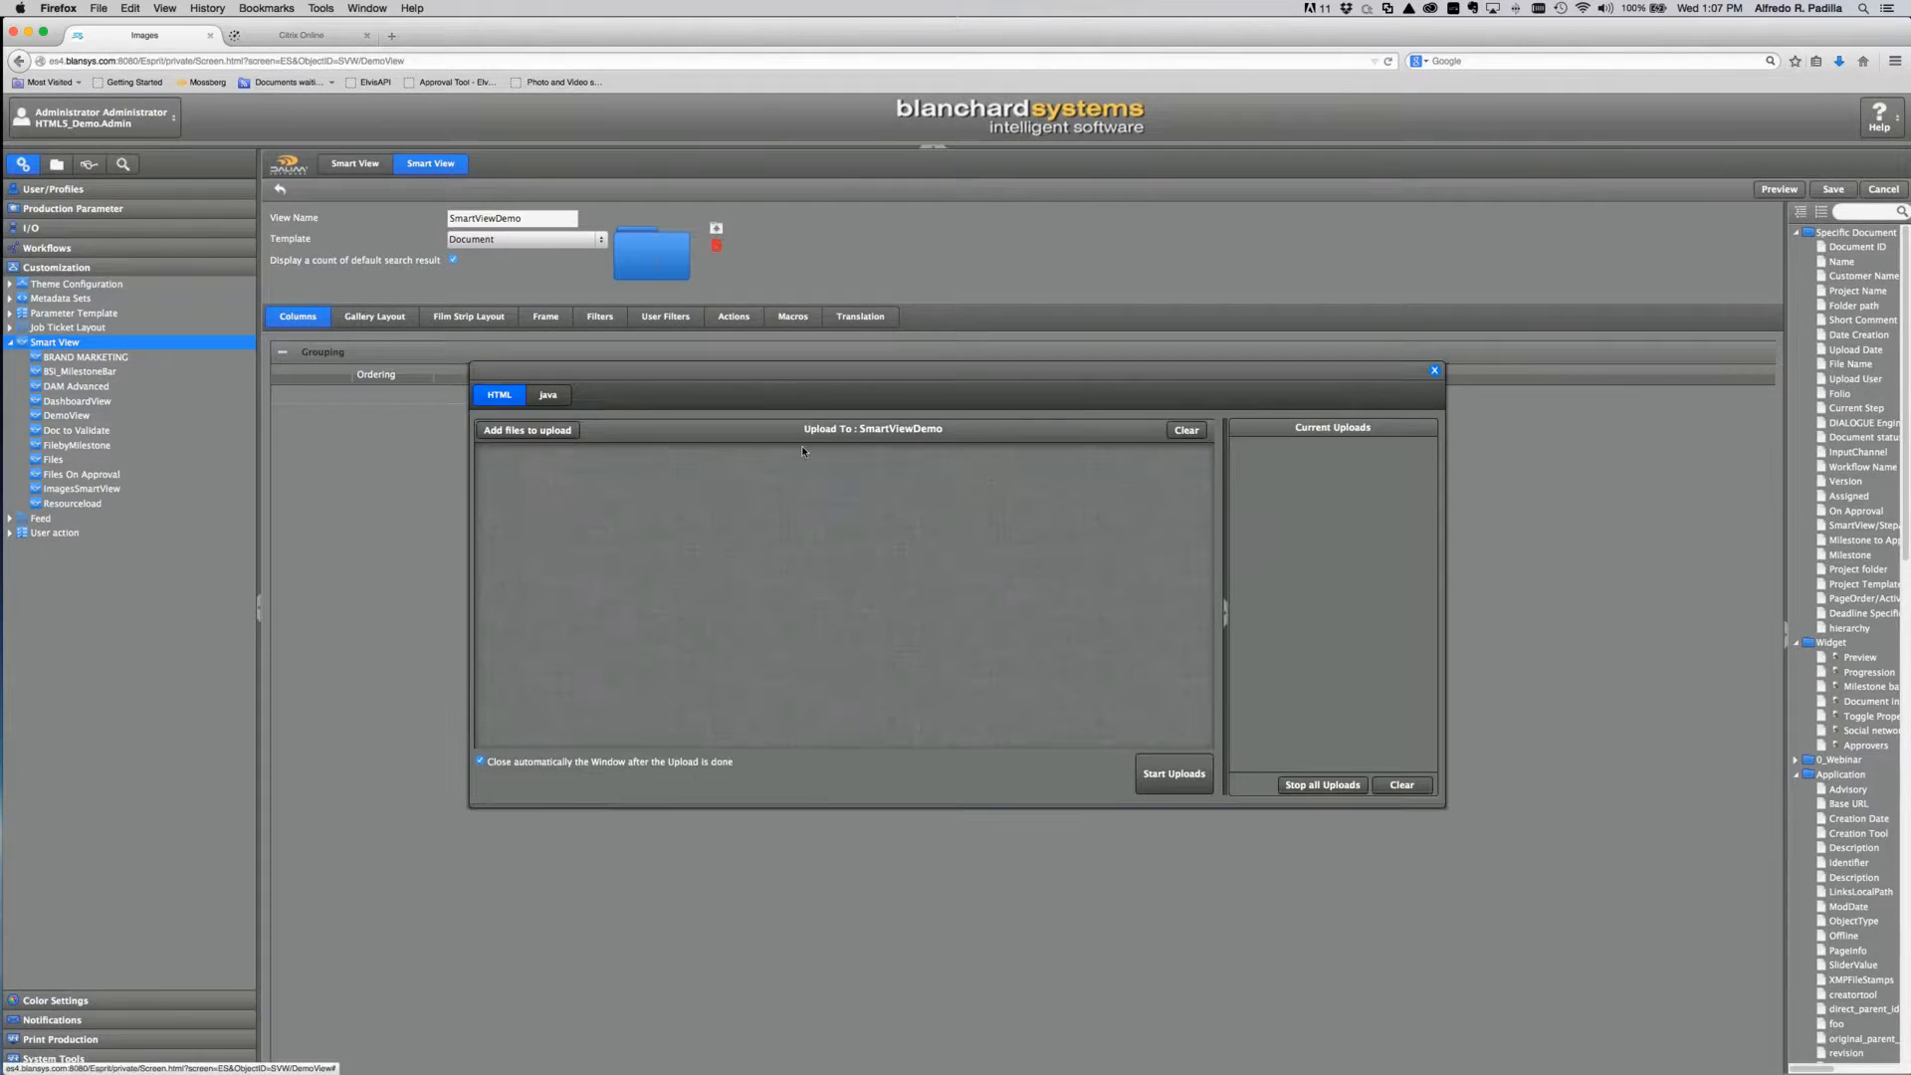
left_click(528, 433)
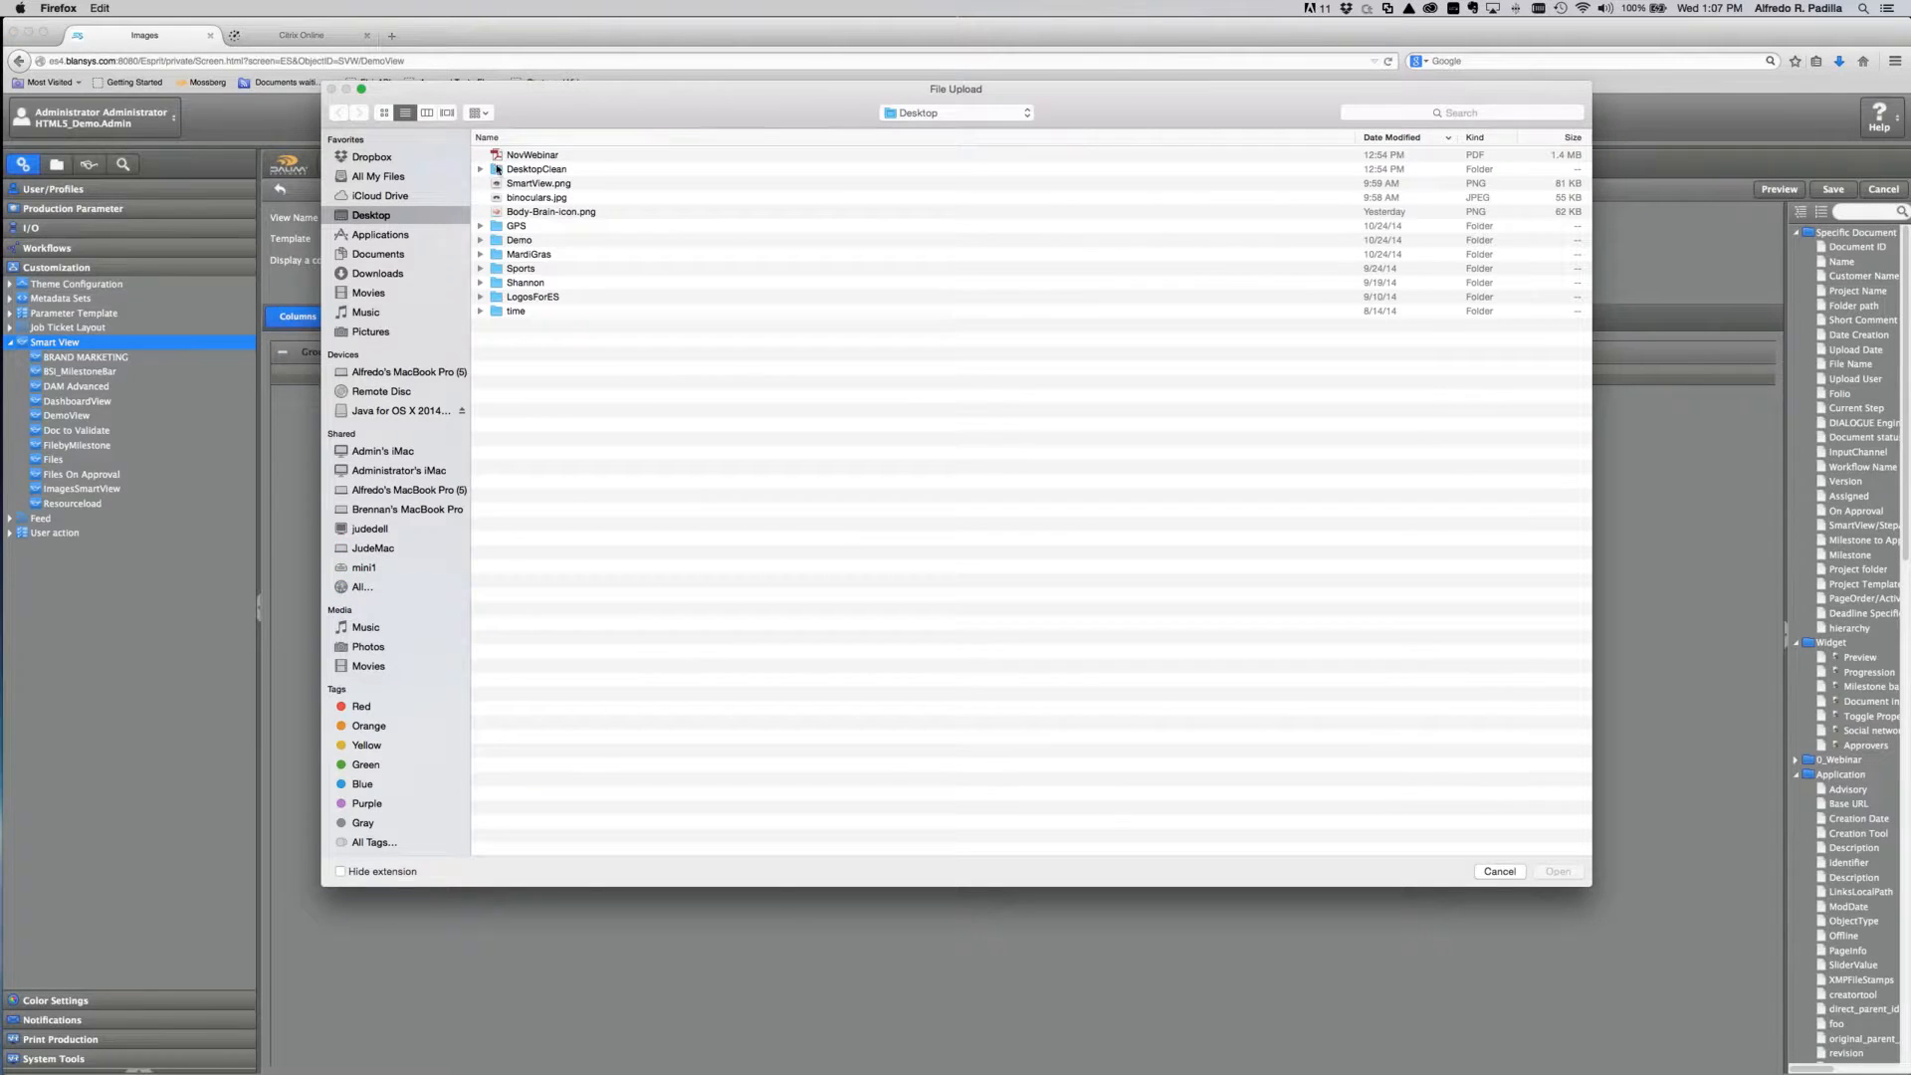
double_click(528, 184)
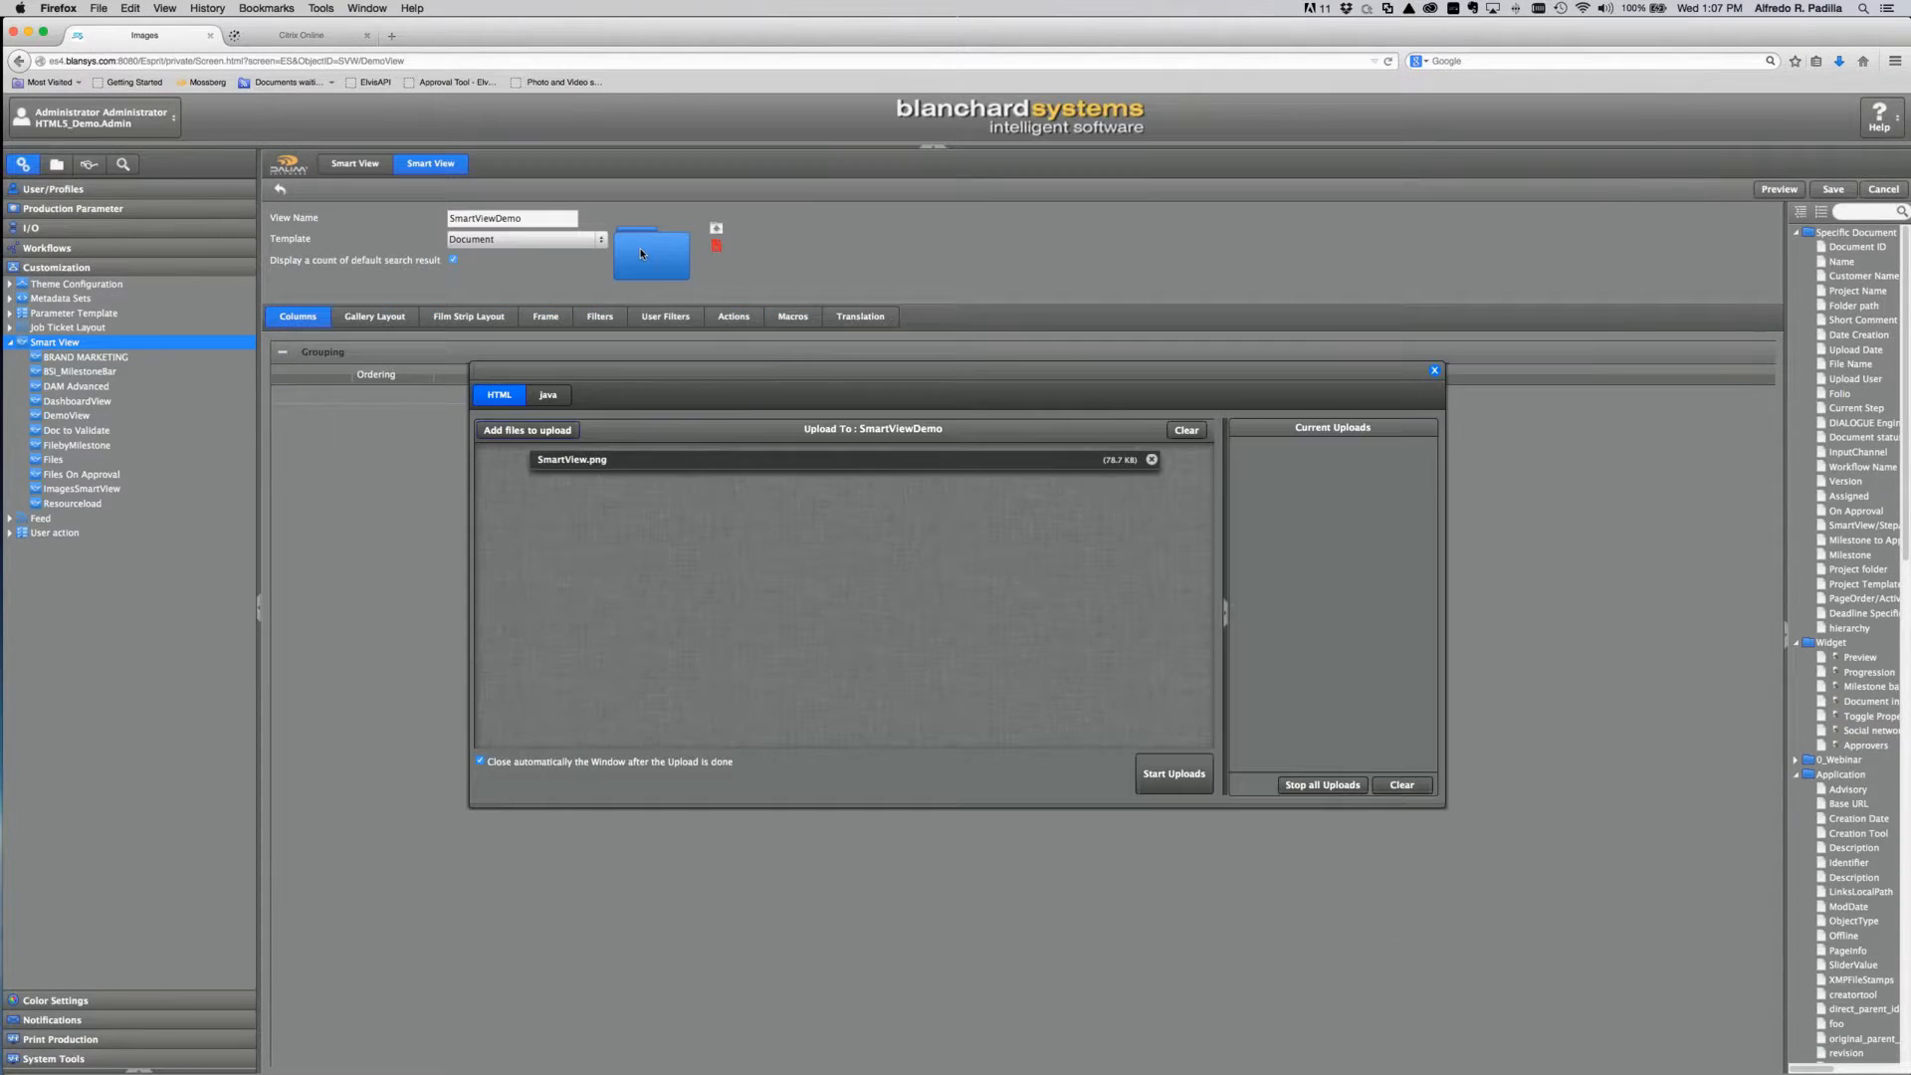
left_click(1171, 773)
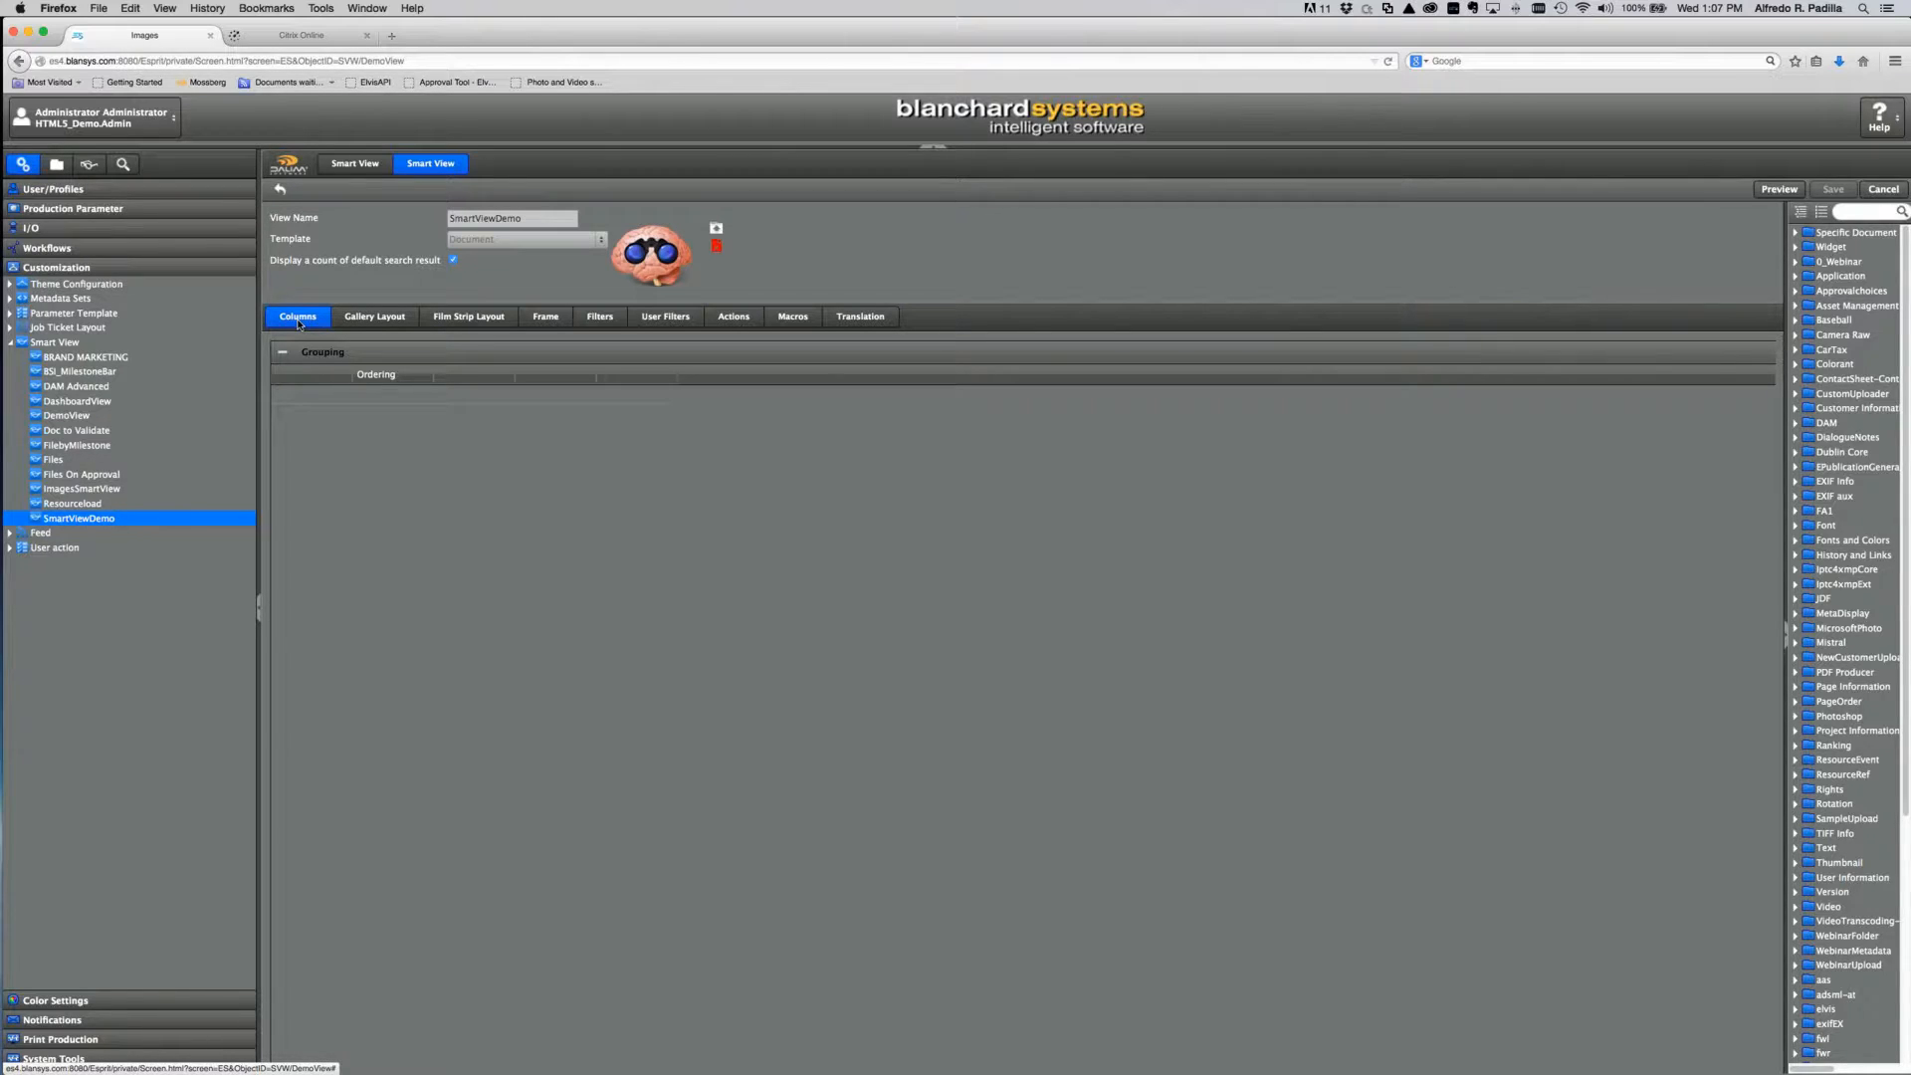
Step: Step through the Gallery Layout, Film Strip Layout, Frame and Filters settings of SmartViewDemo
left_click(378, 323)
left_click(484, 319)
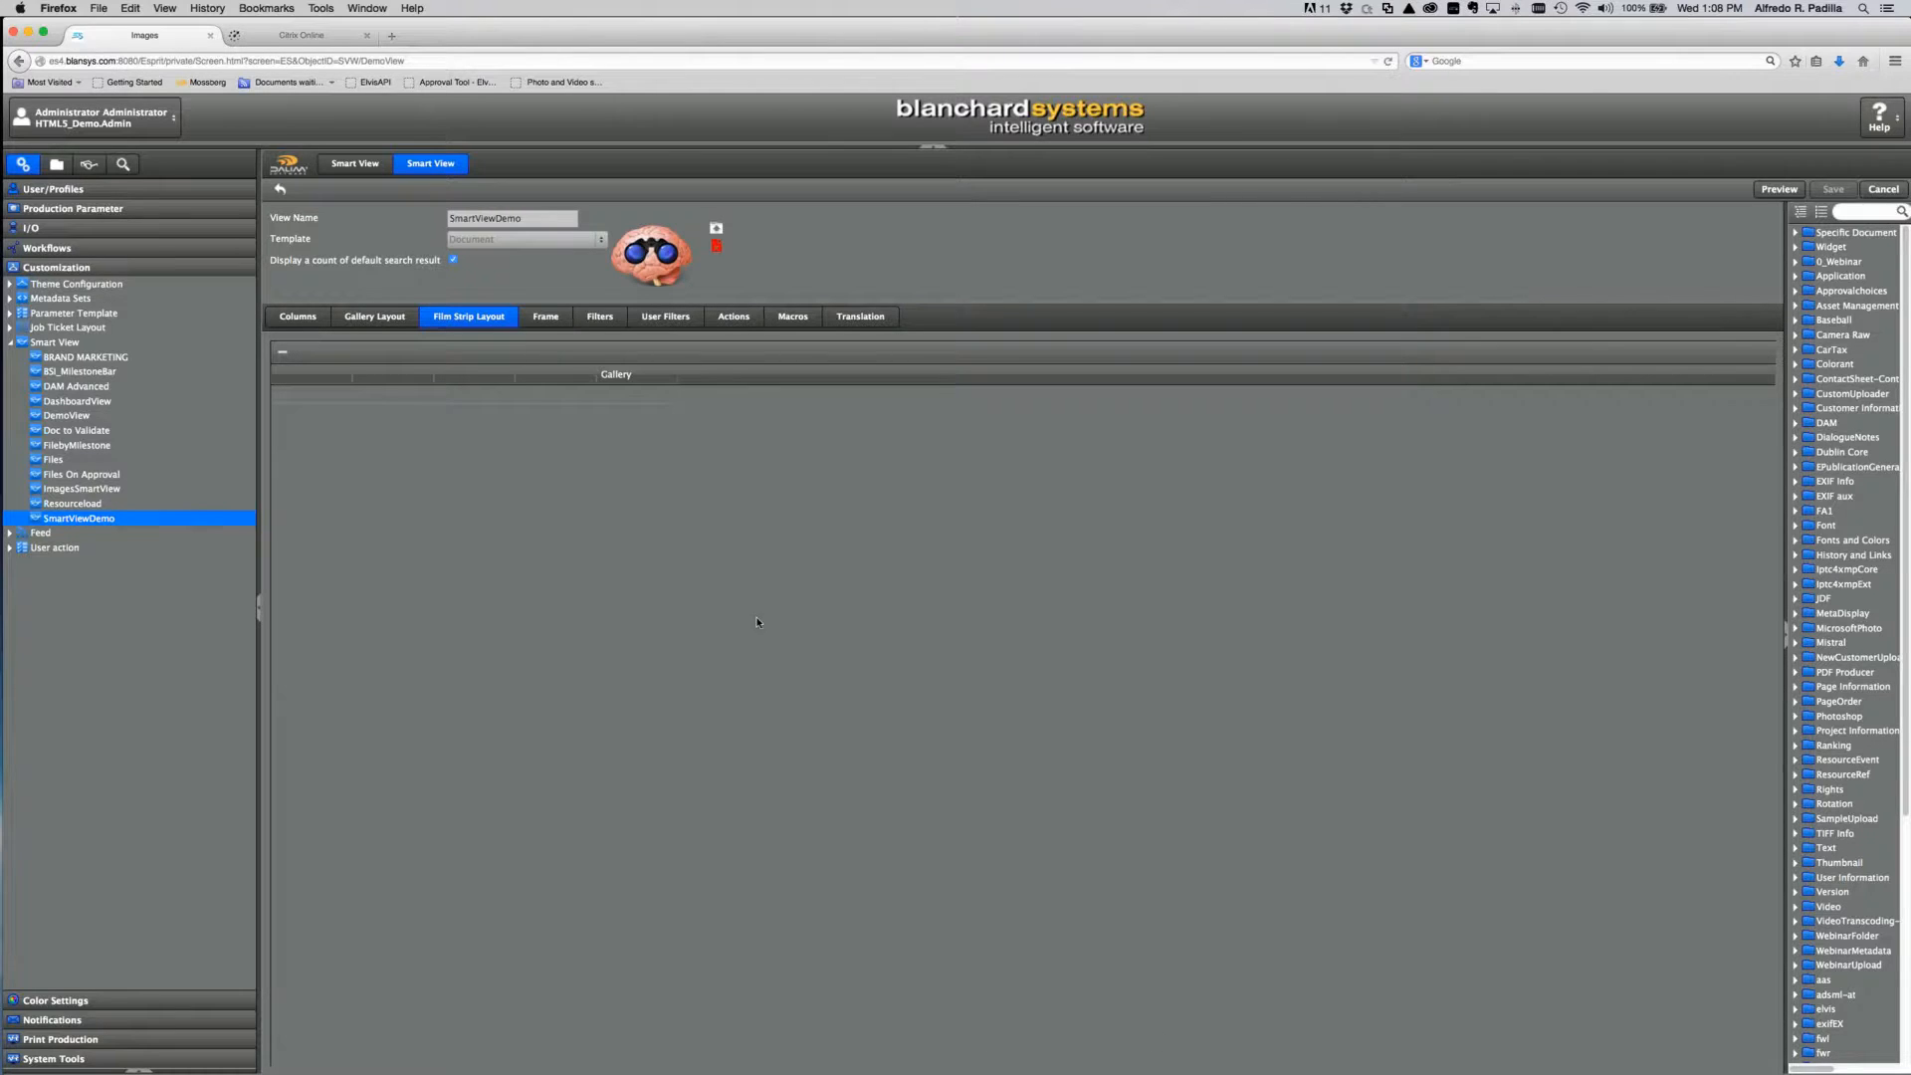
left_click(550, 322)
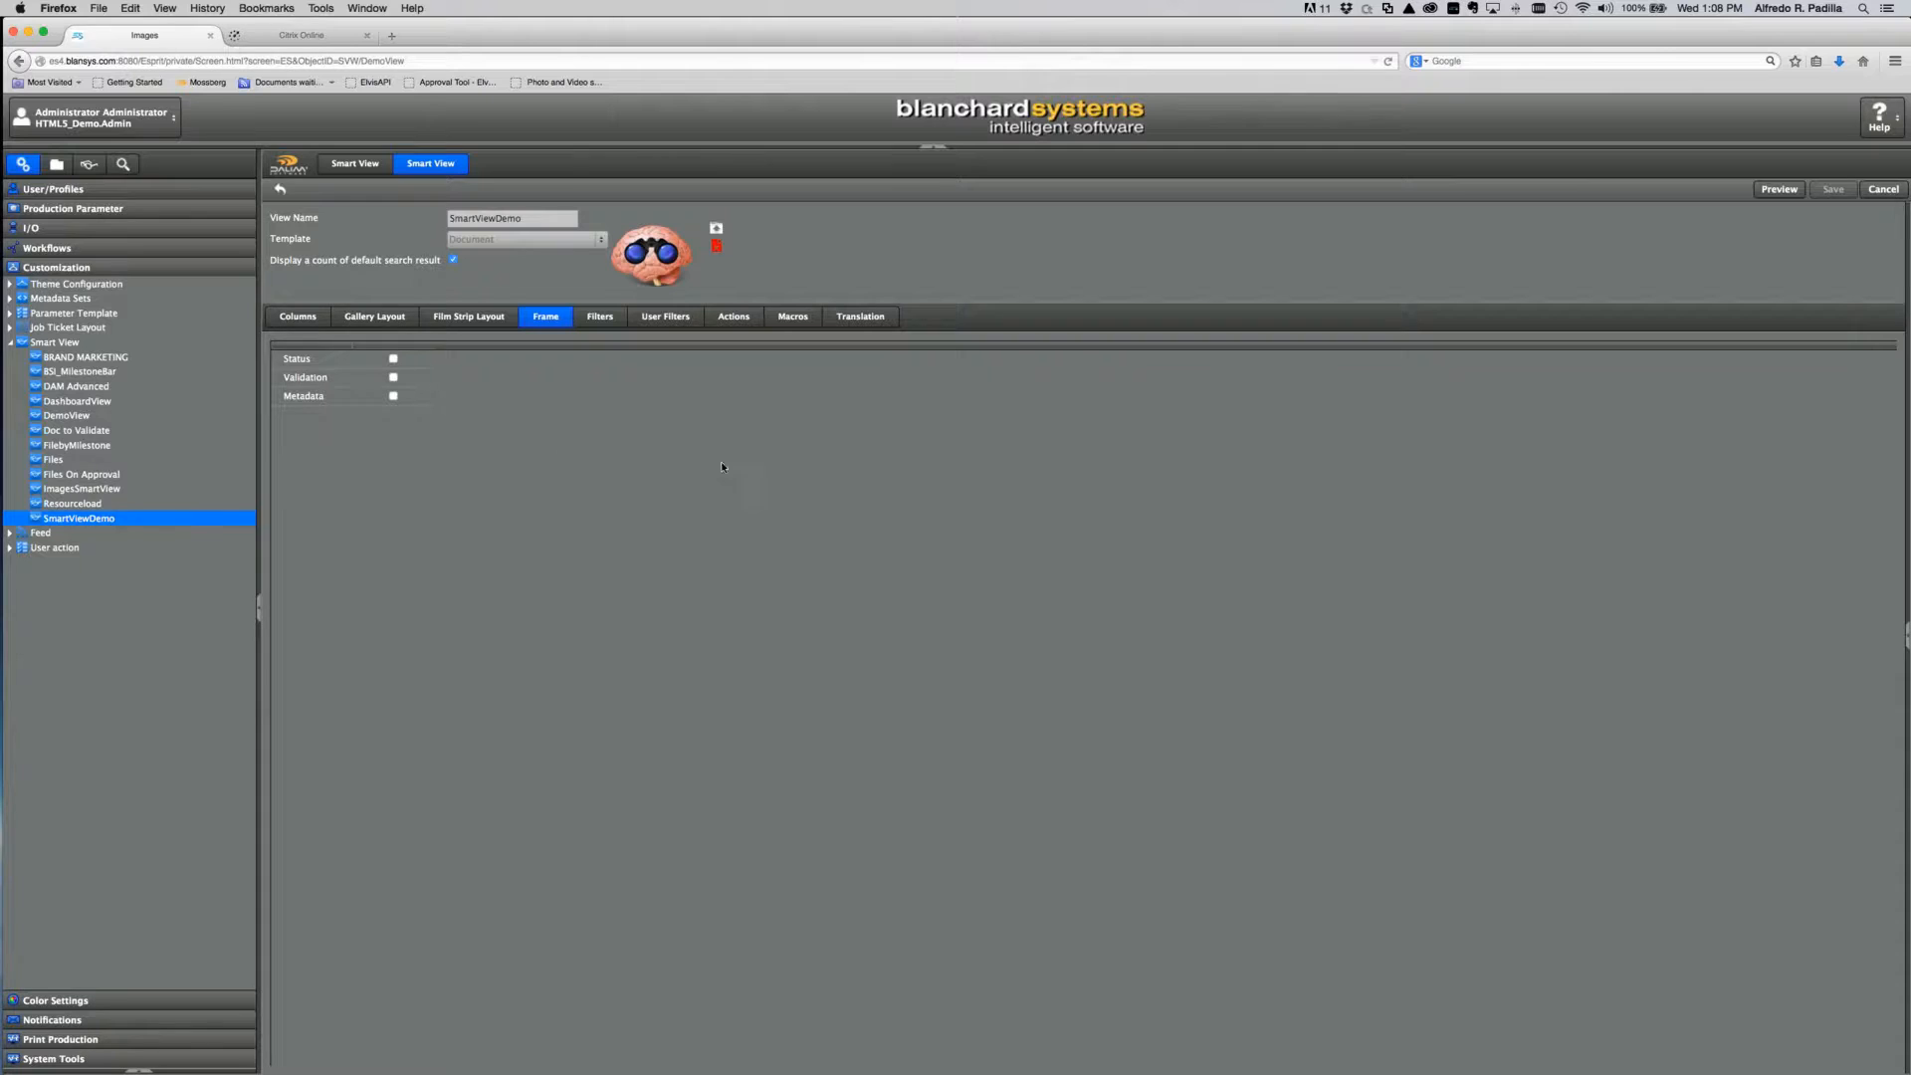
left_click(601, 319)
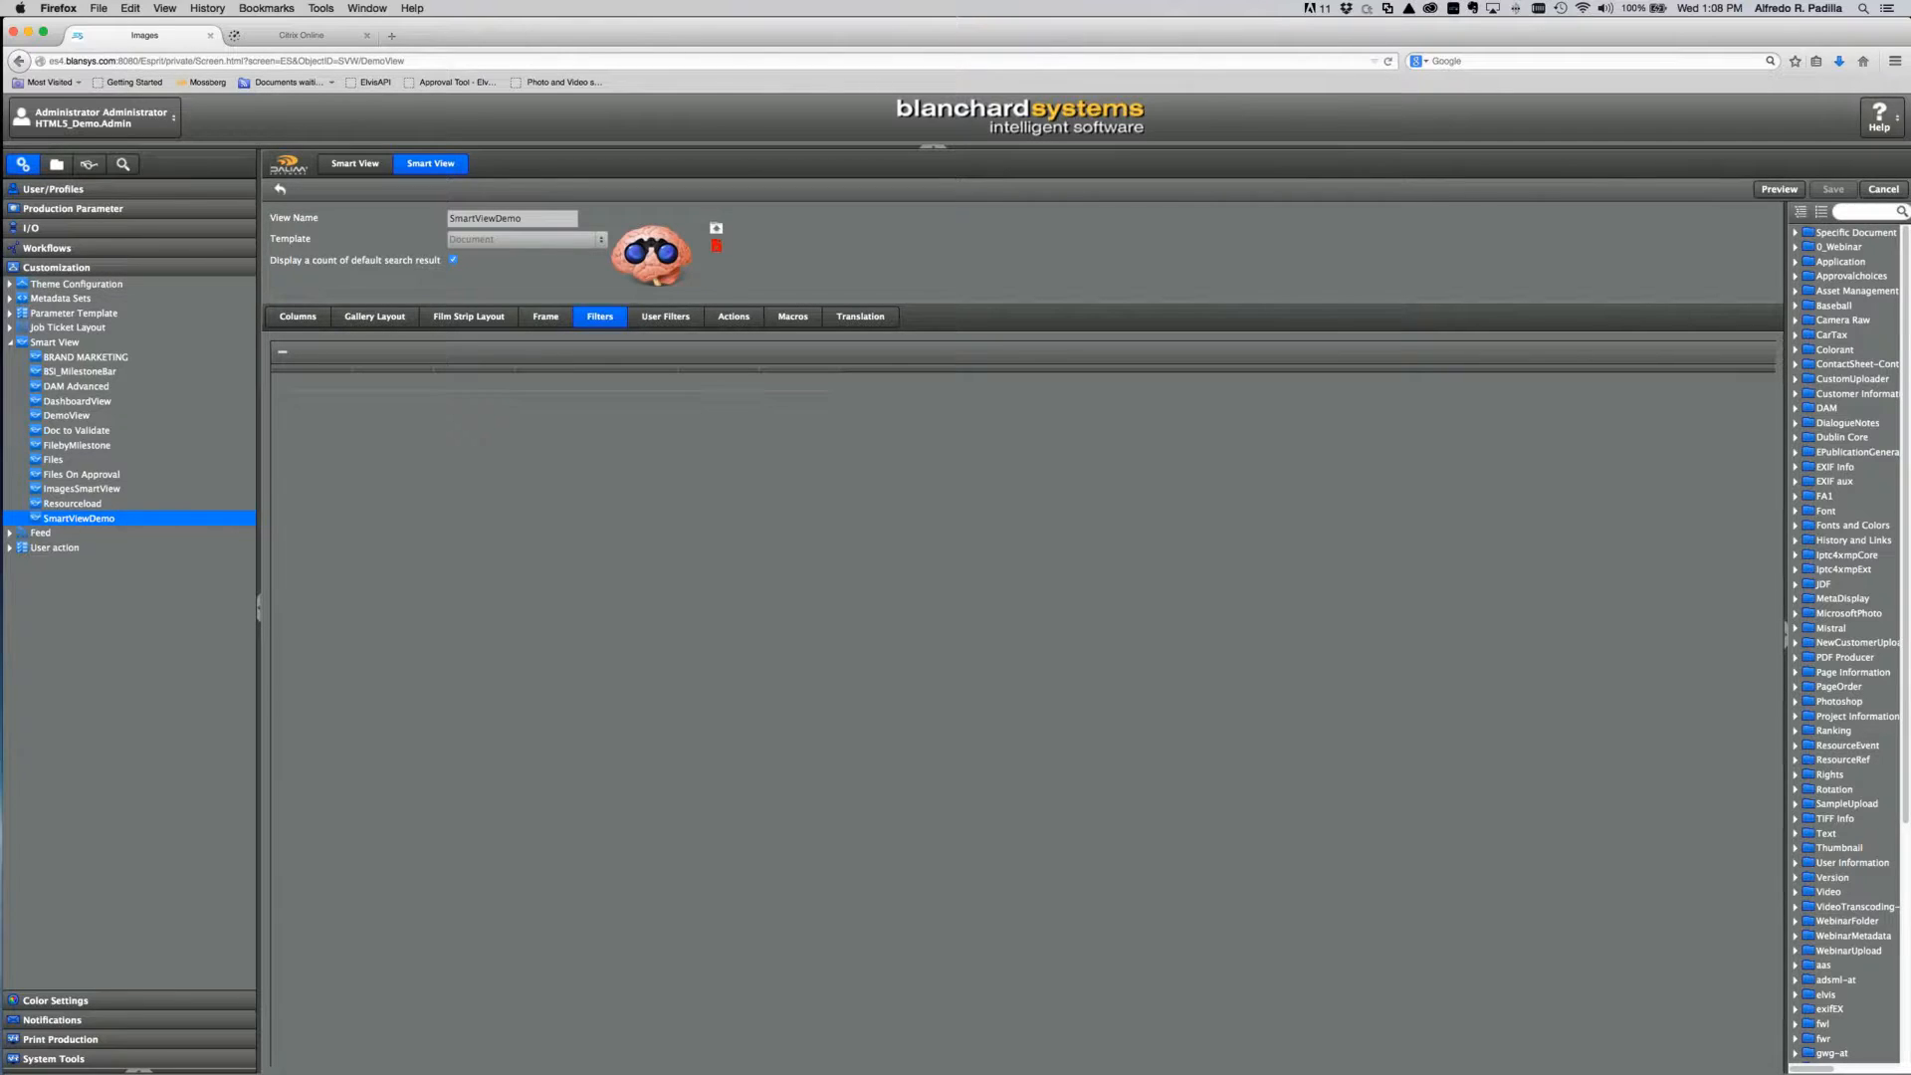
Step: Review the User Filters, Actions, Macros and Translation settings, then go back to Columns
left_click(667, 320)
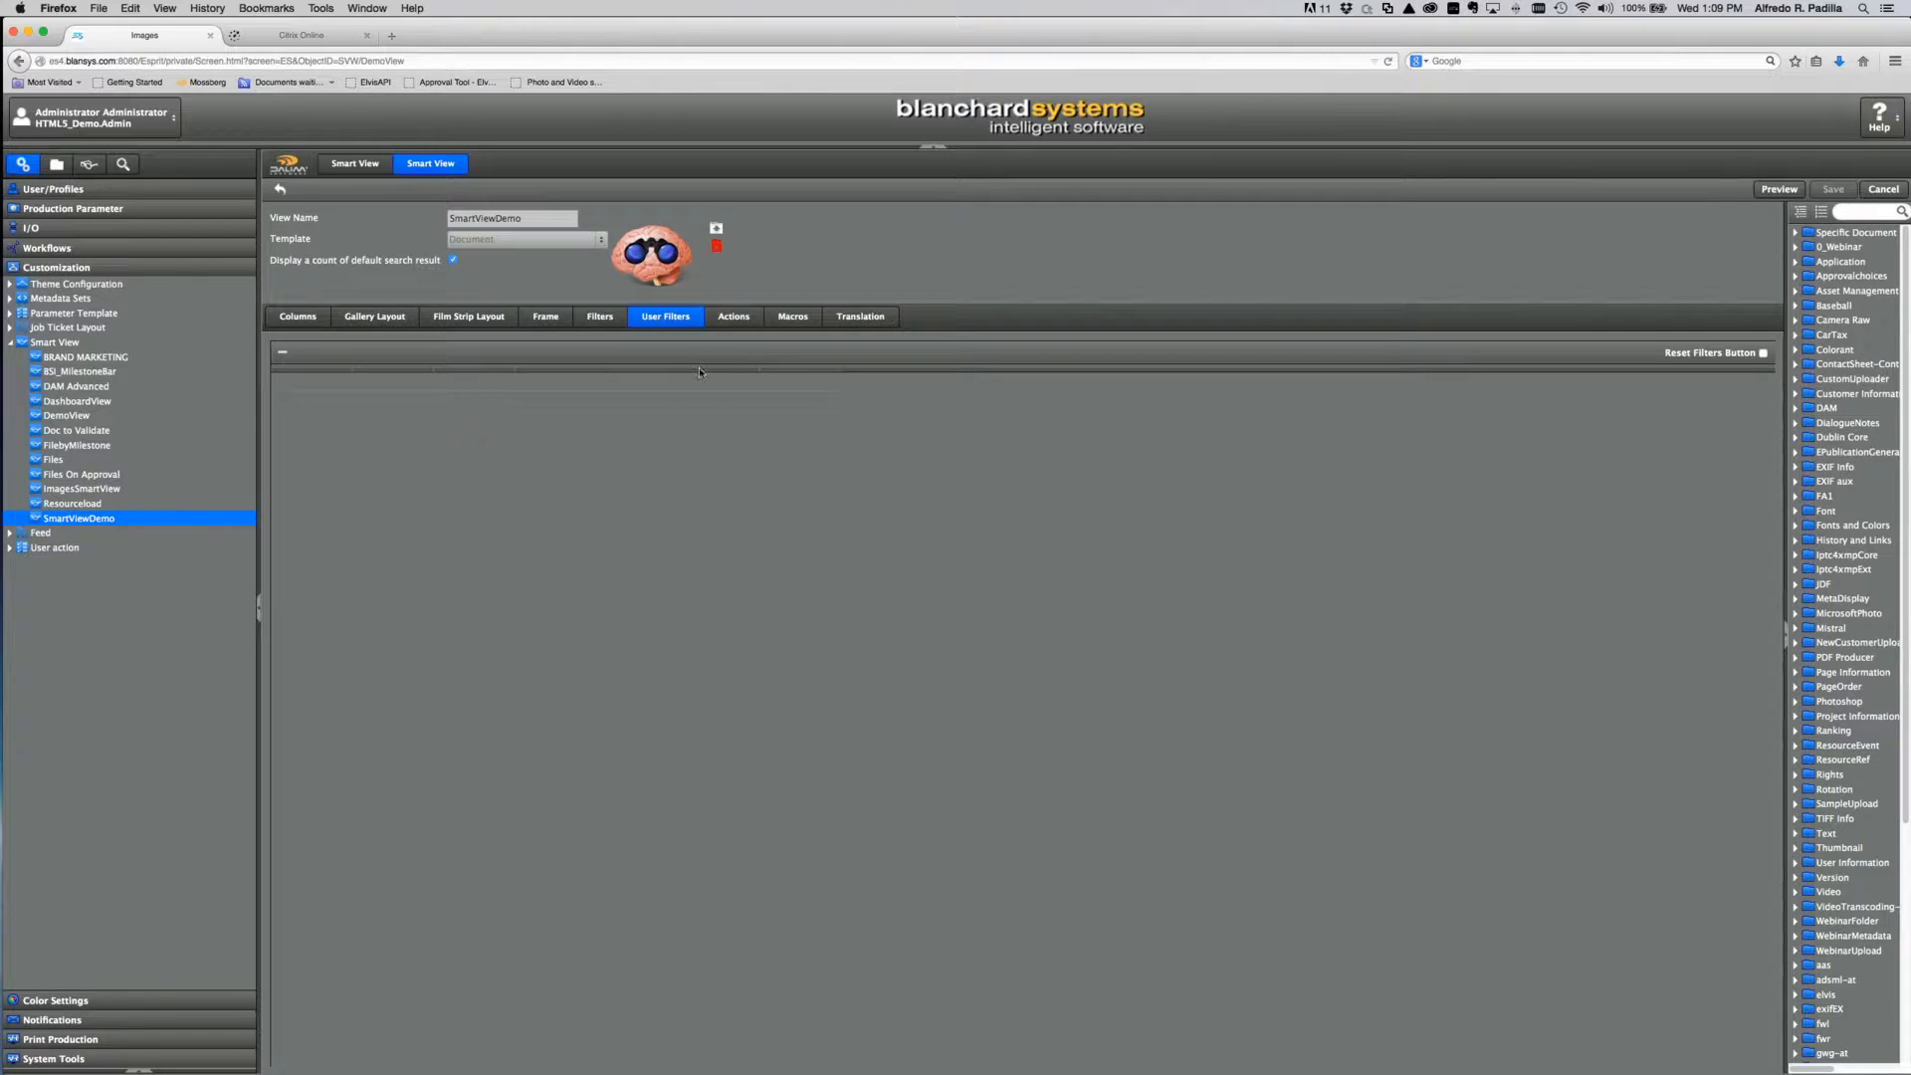
left_click(741, 324)
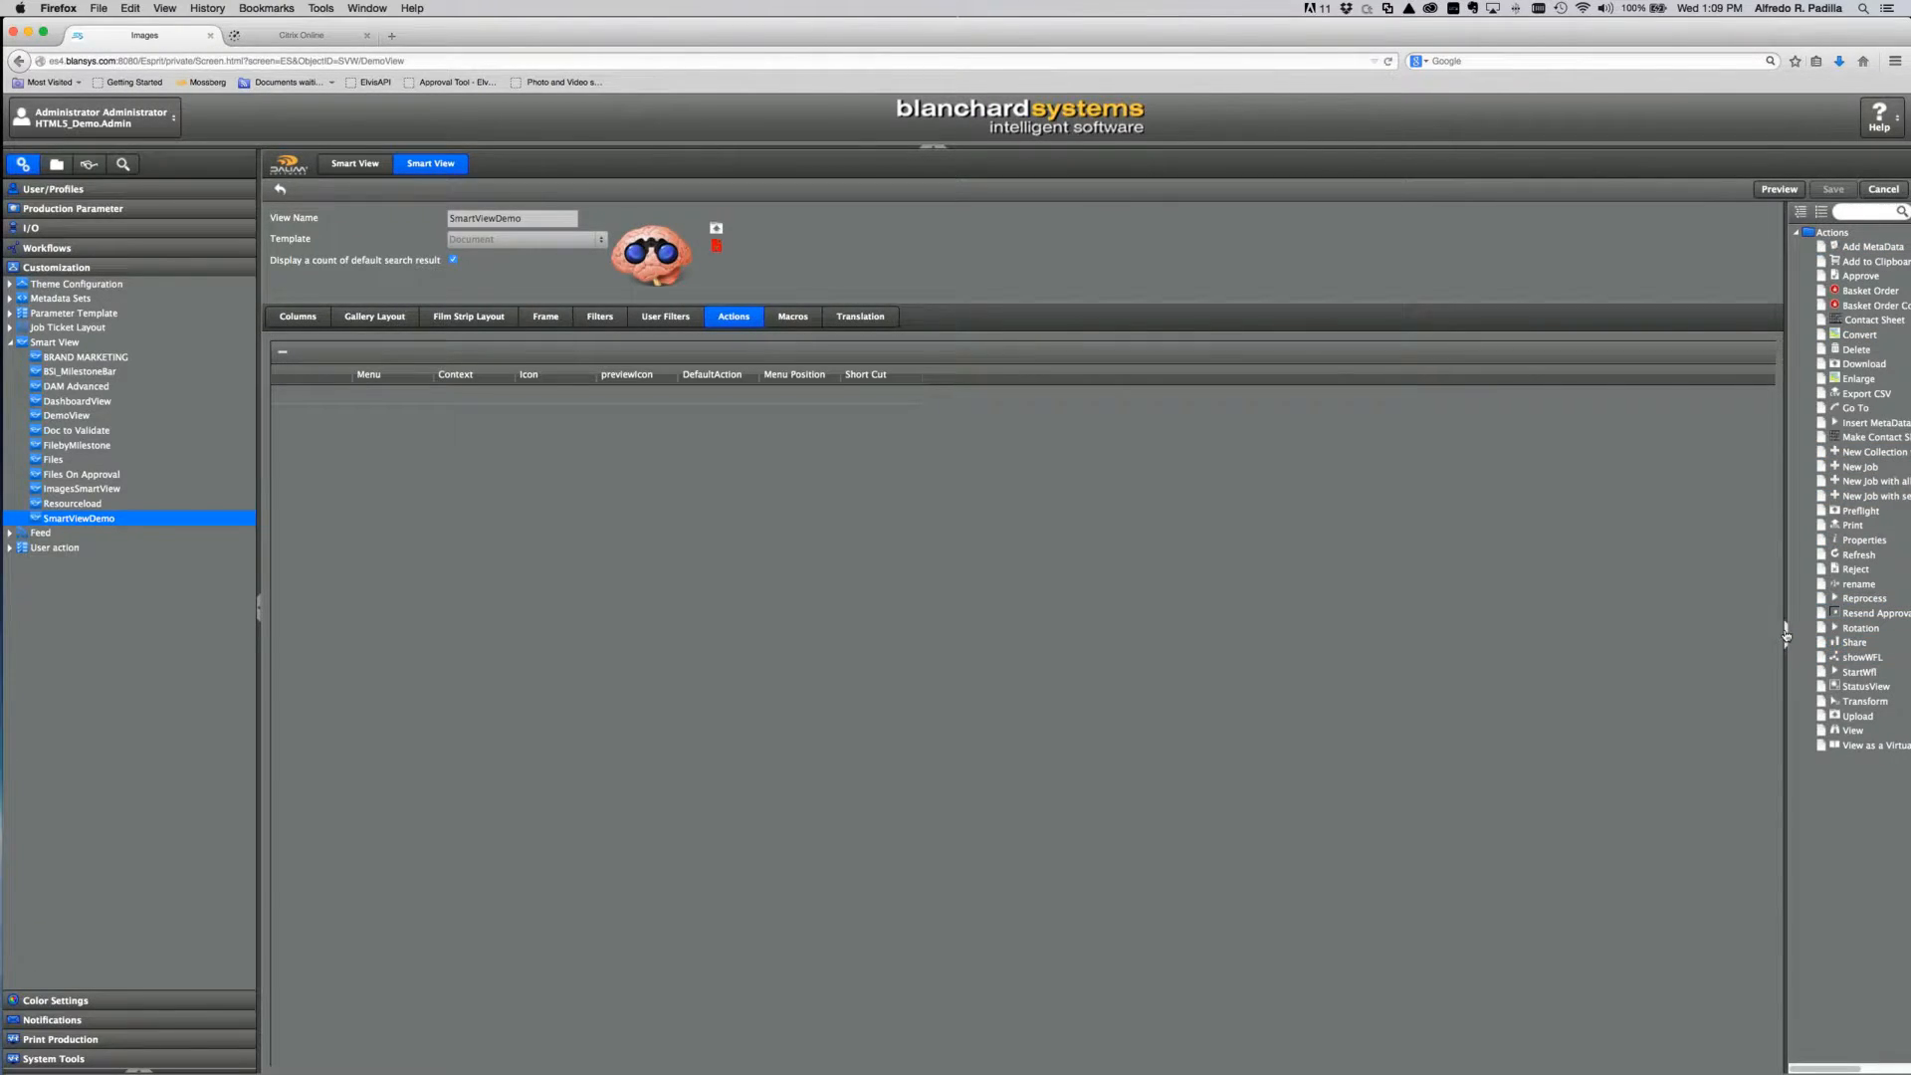
left_click_drag(1786, 635, 1699, 635)
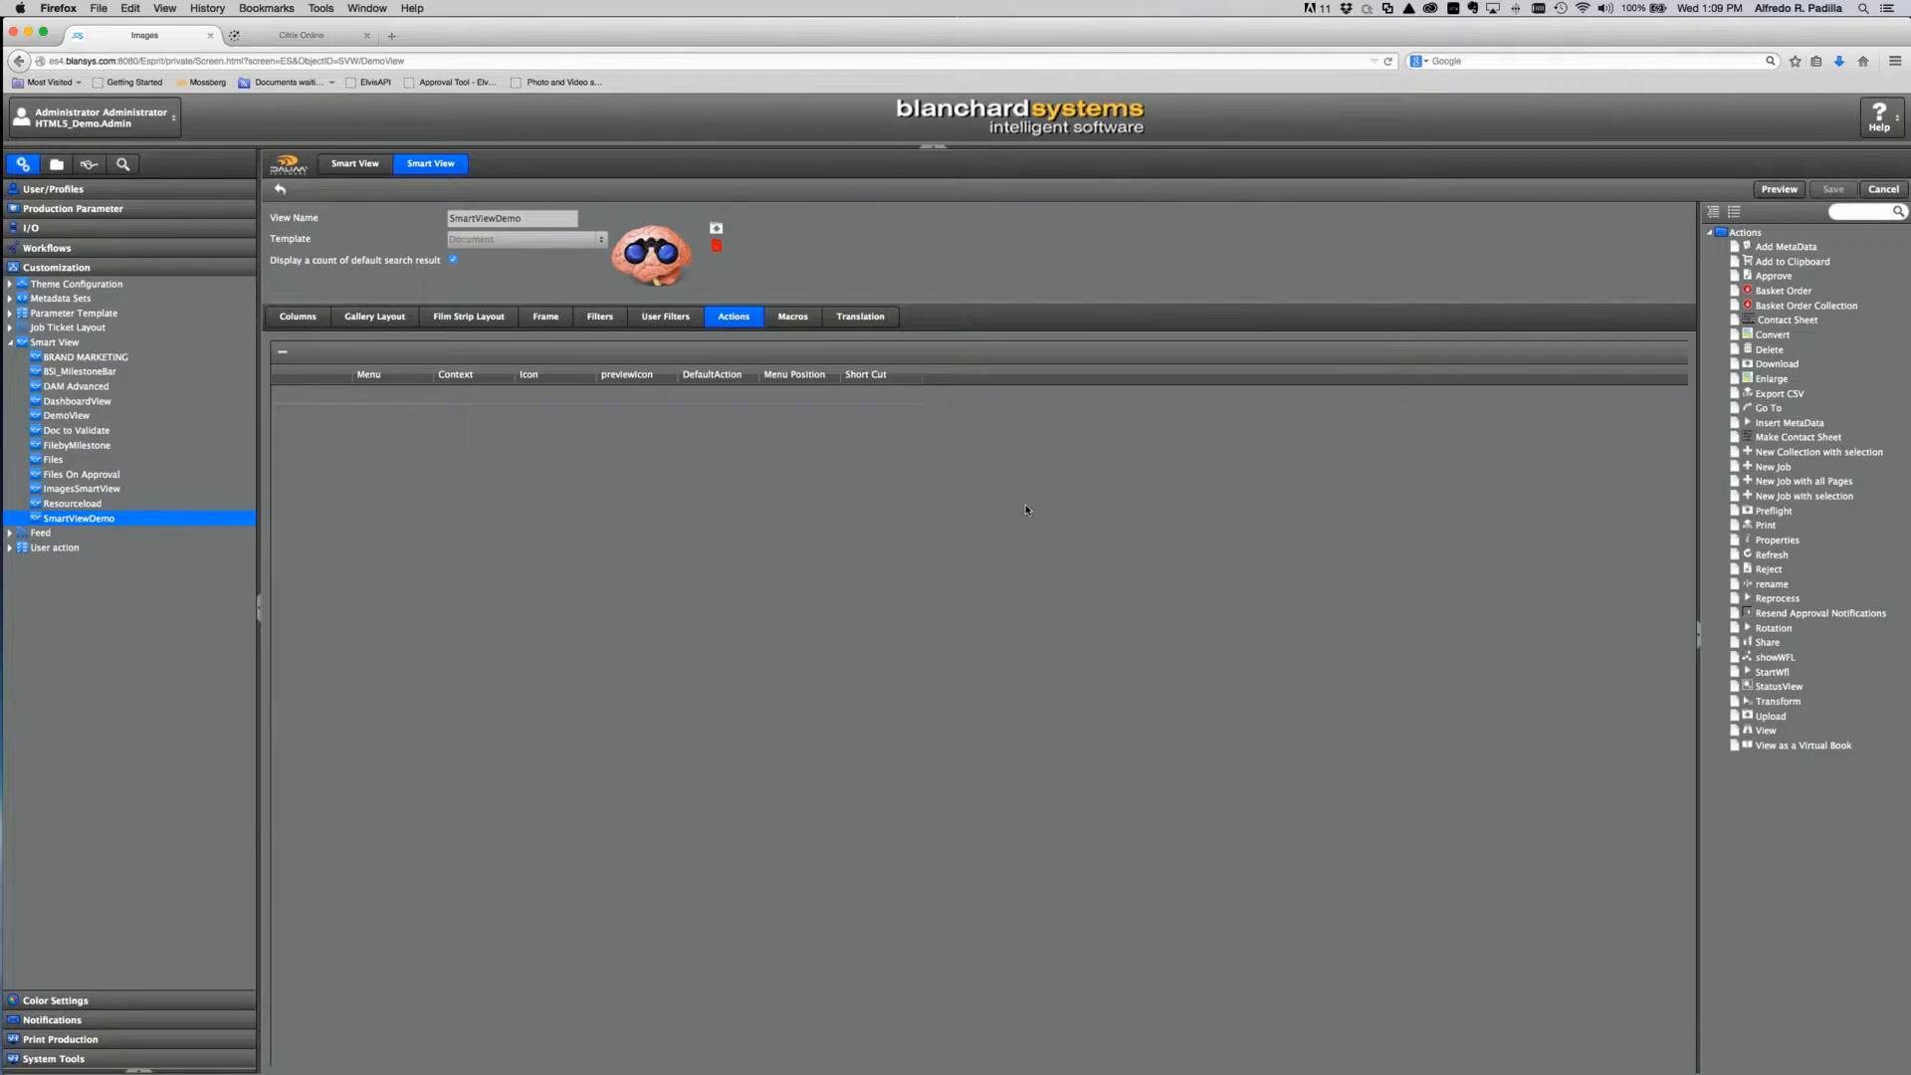
left_click(815, 322)
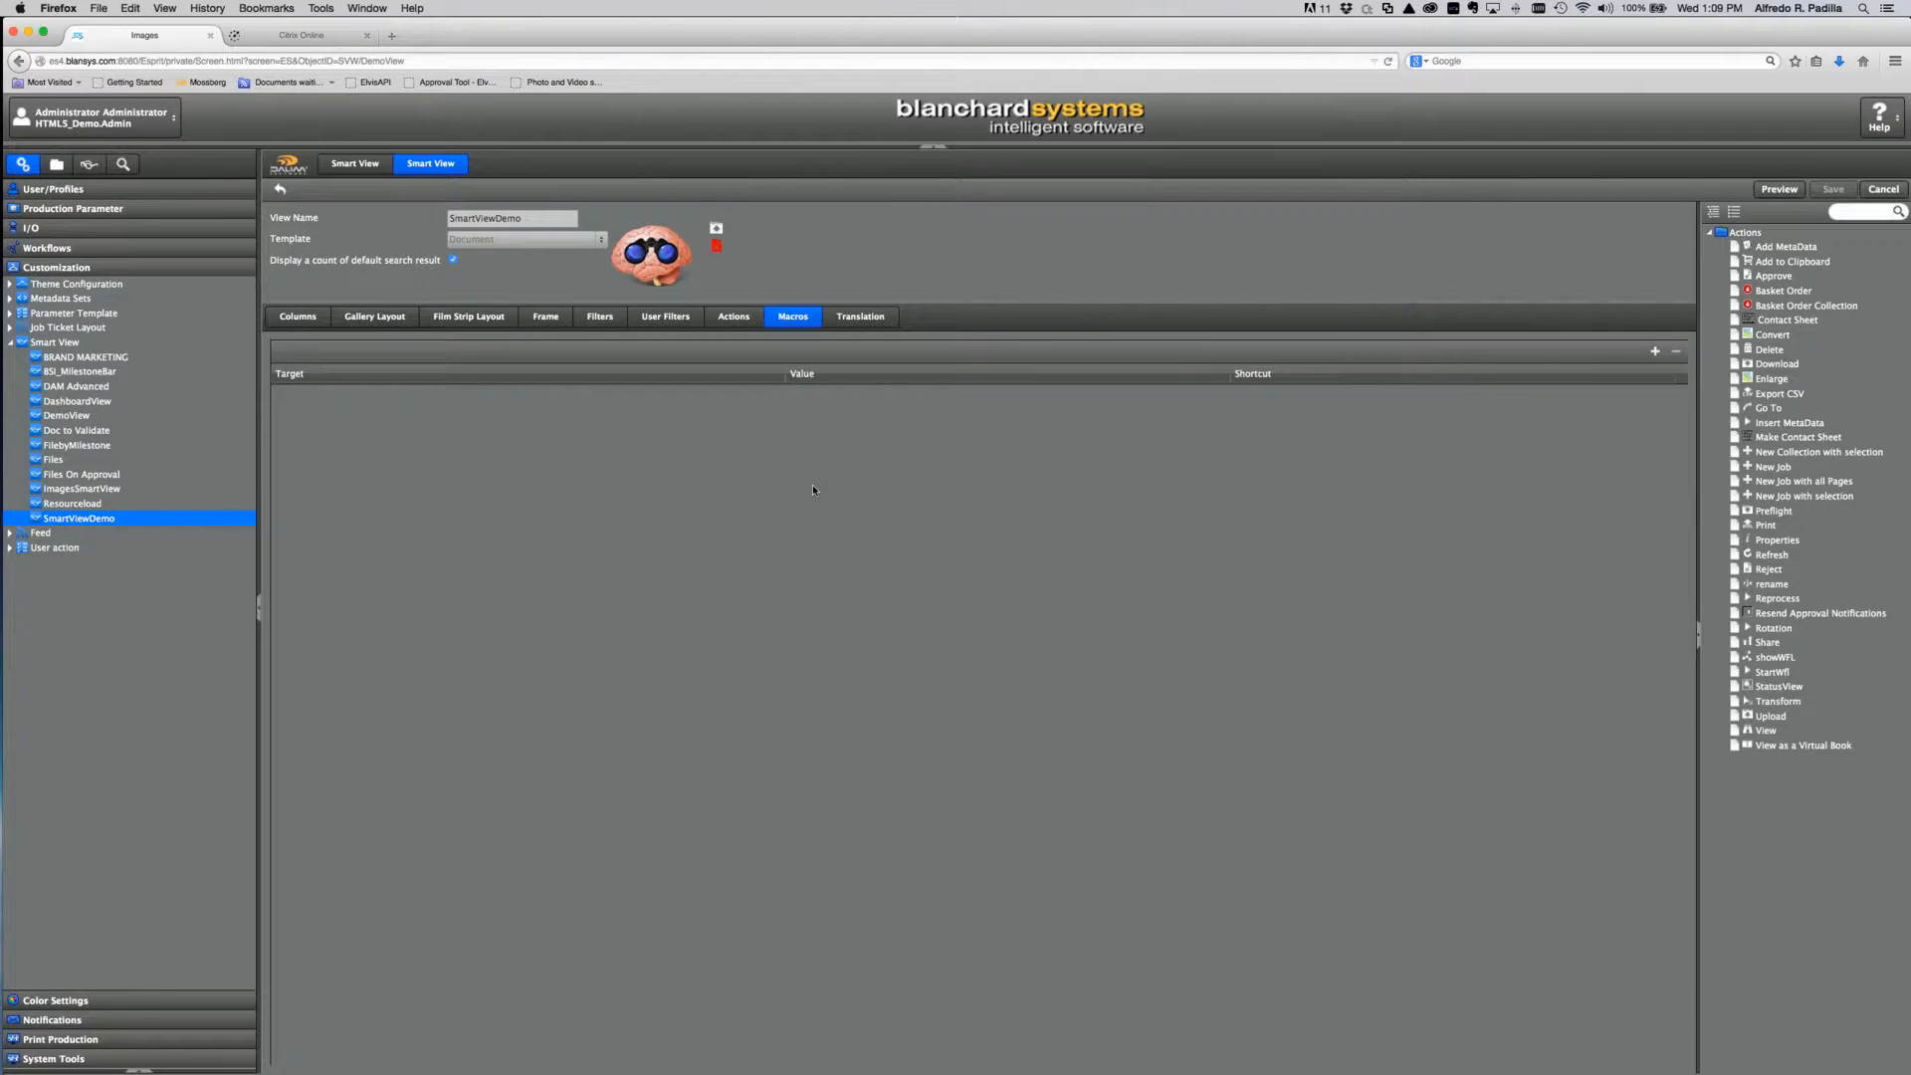
left_click(887, 315)
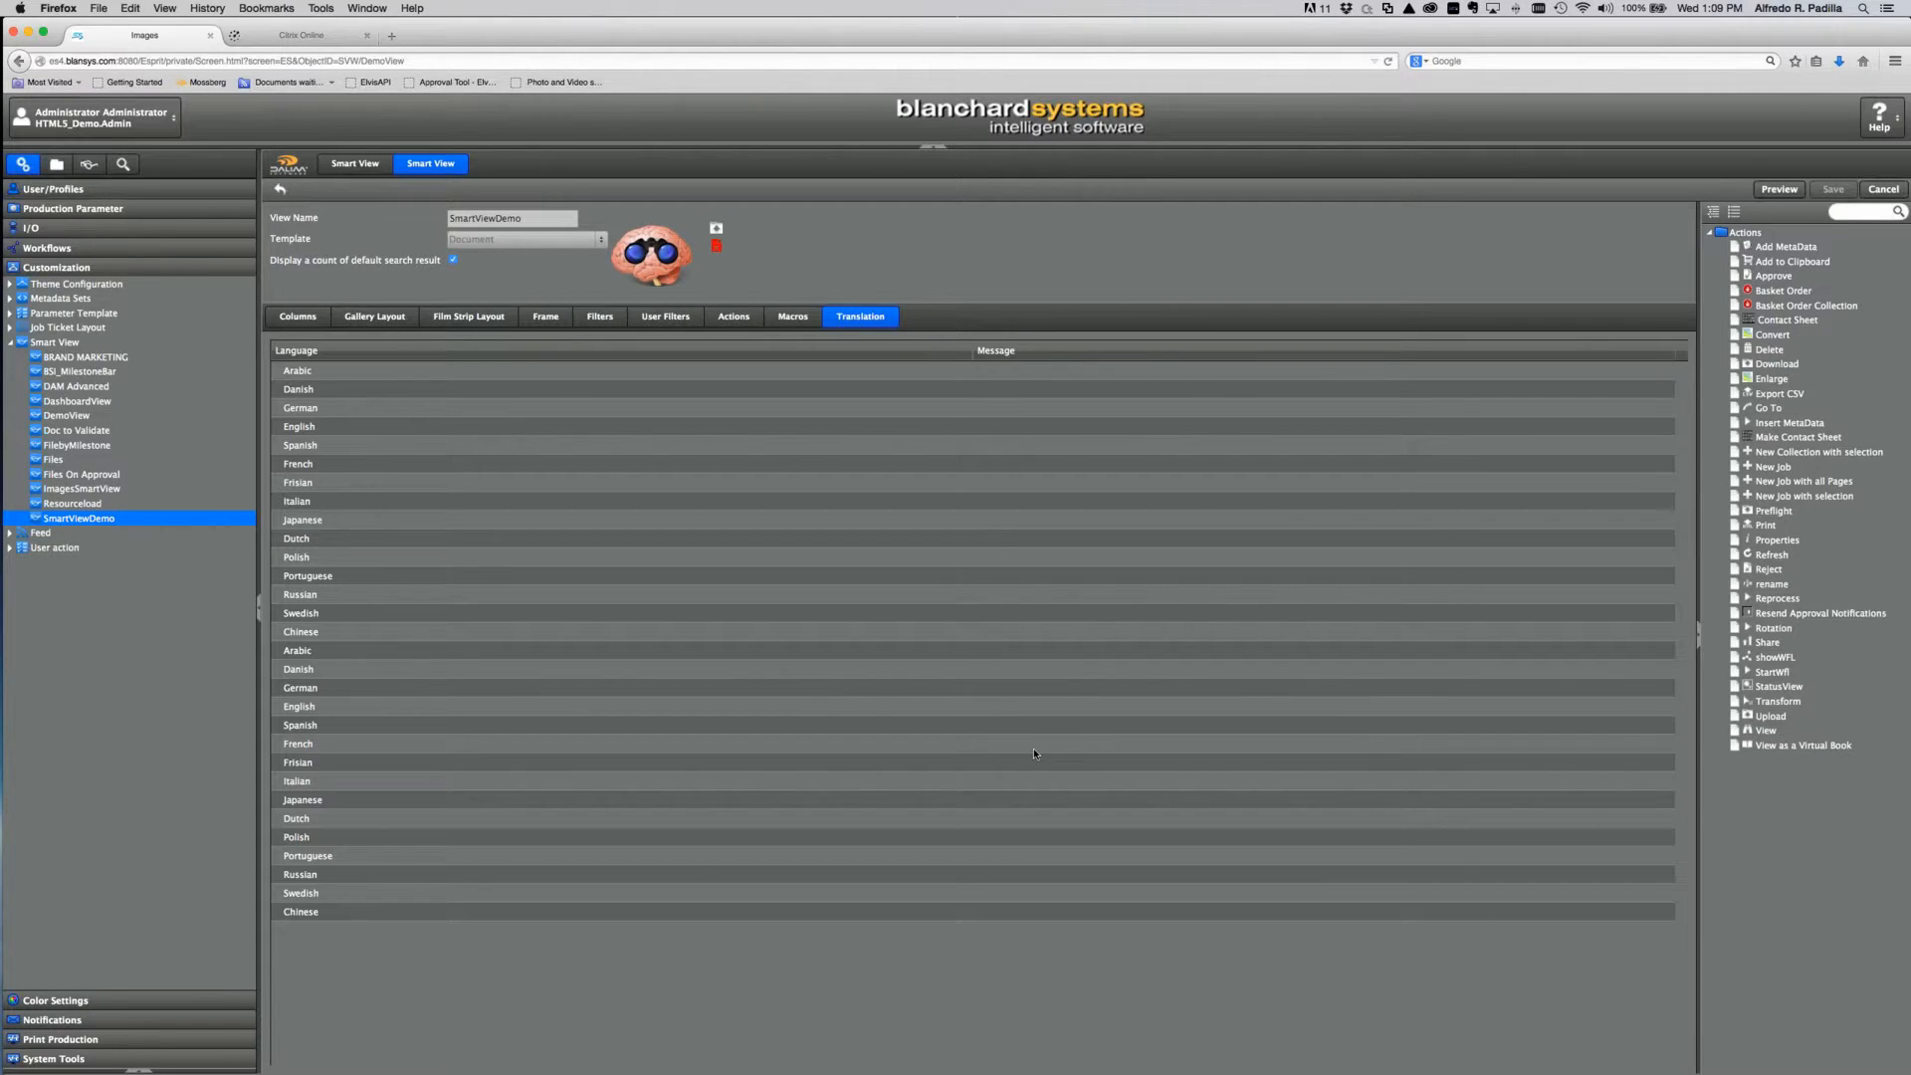
left_click(304, 320)
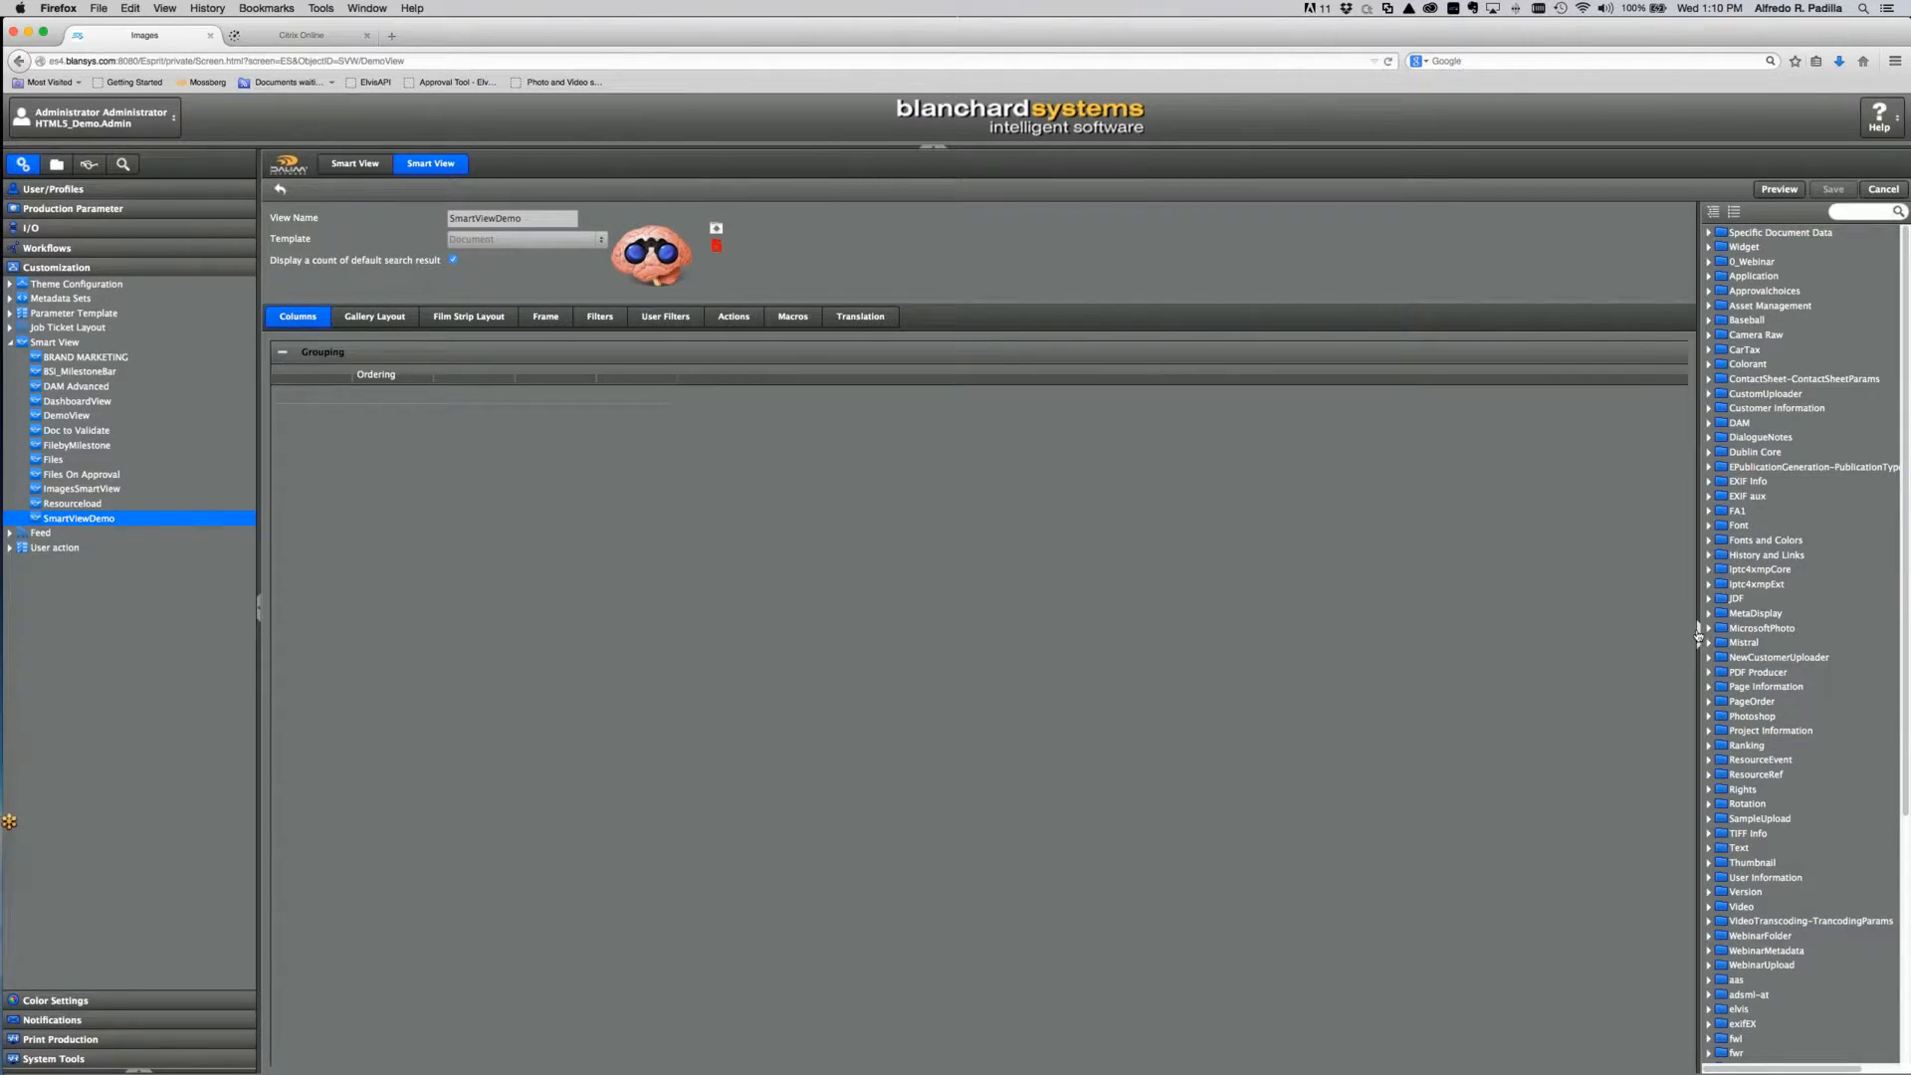
Step: Widen the metadata tree and expand Specific Document Data to show Document ID, File Name, Project Name
left_click_drag(1696, 634, 1670, 629)
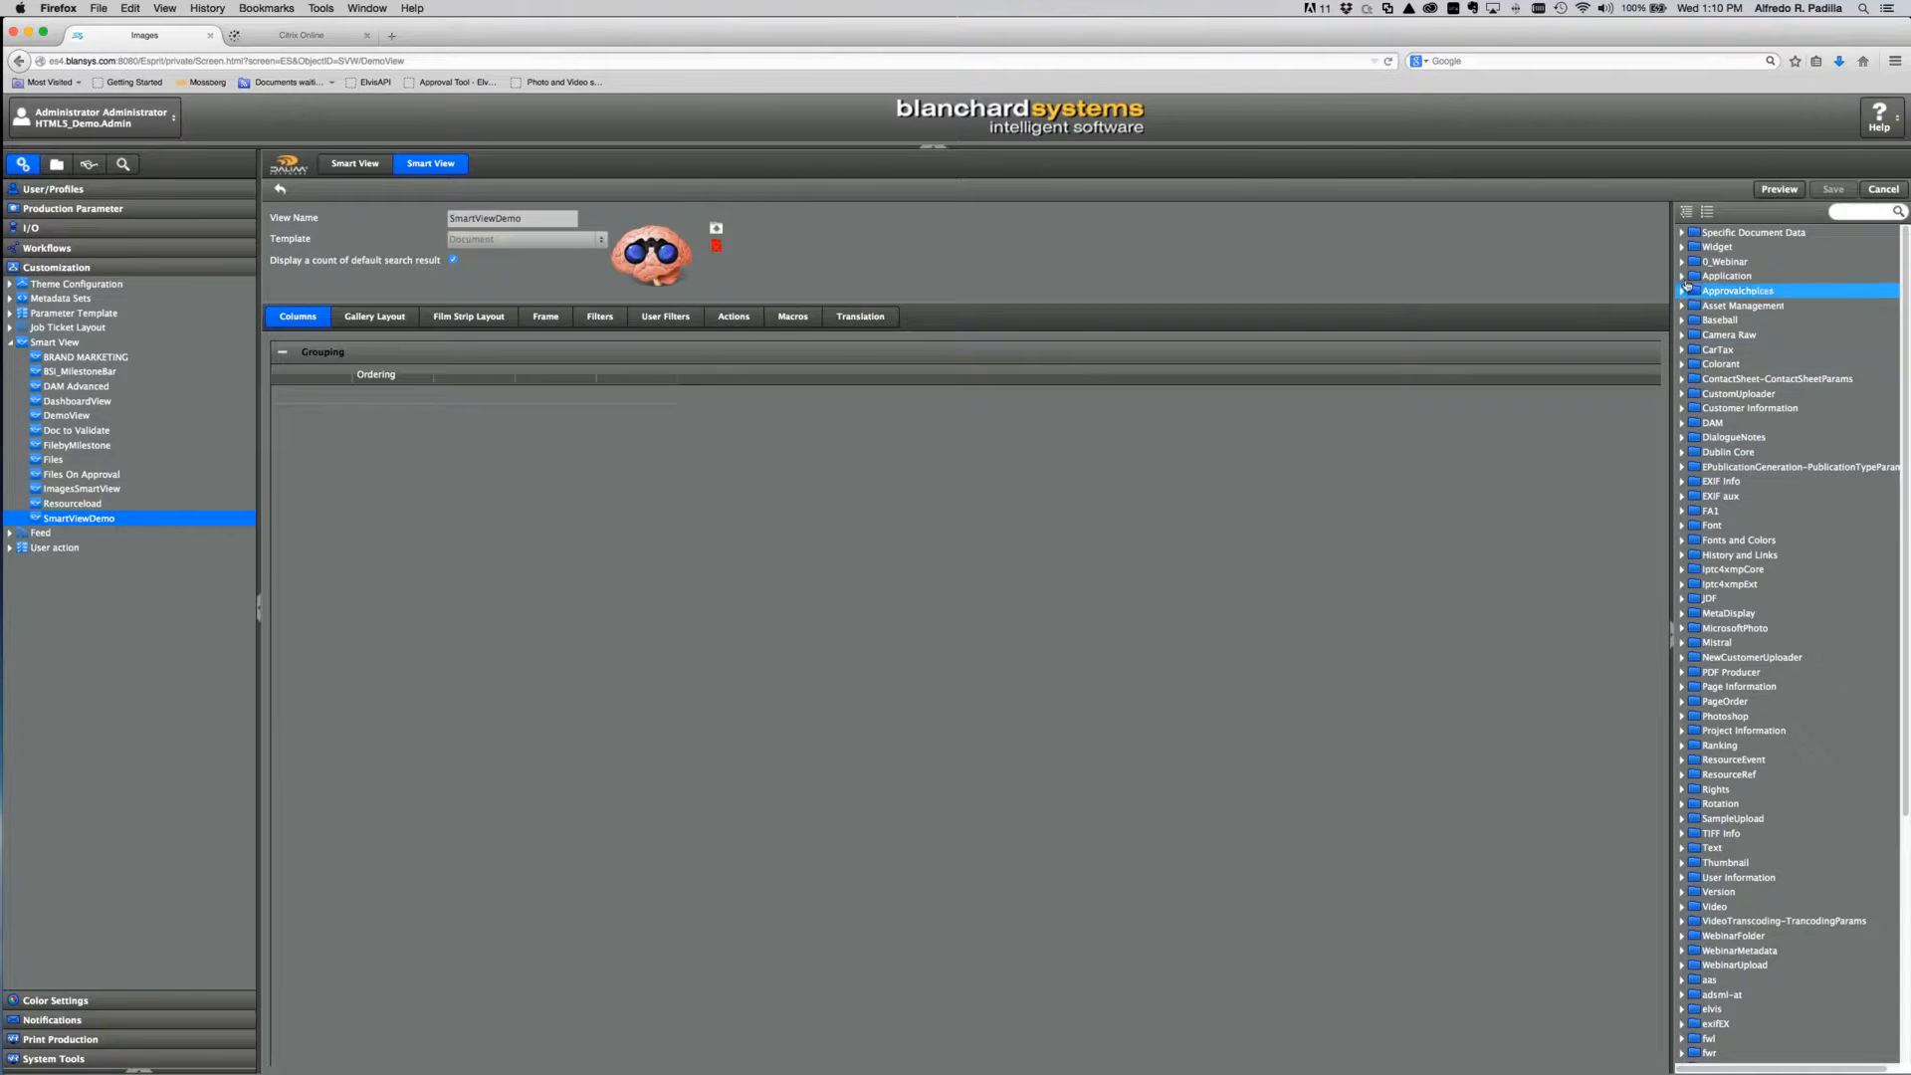
left_click(1682, 233)
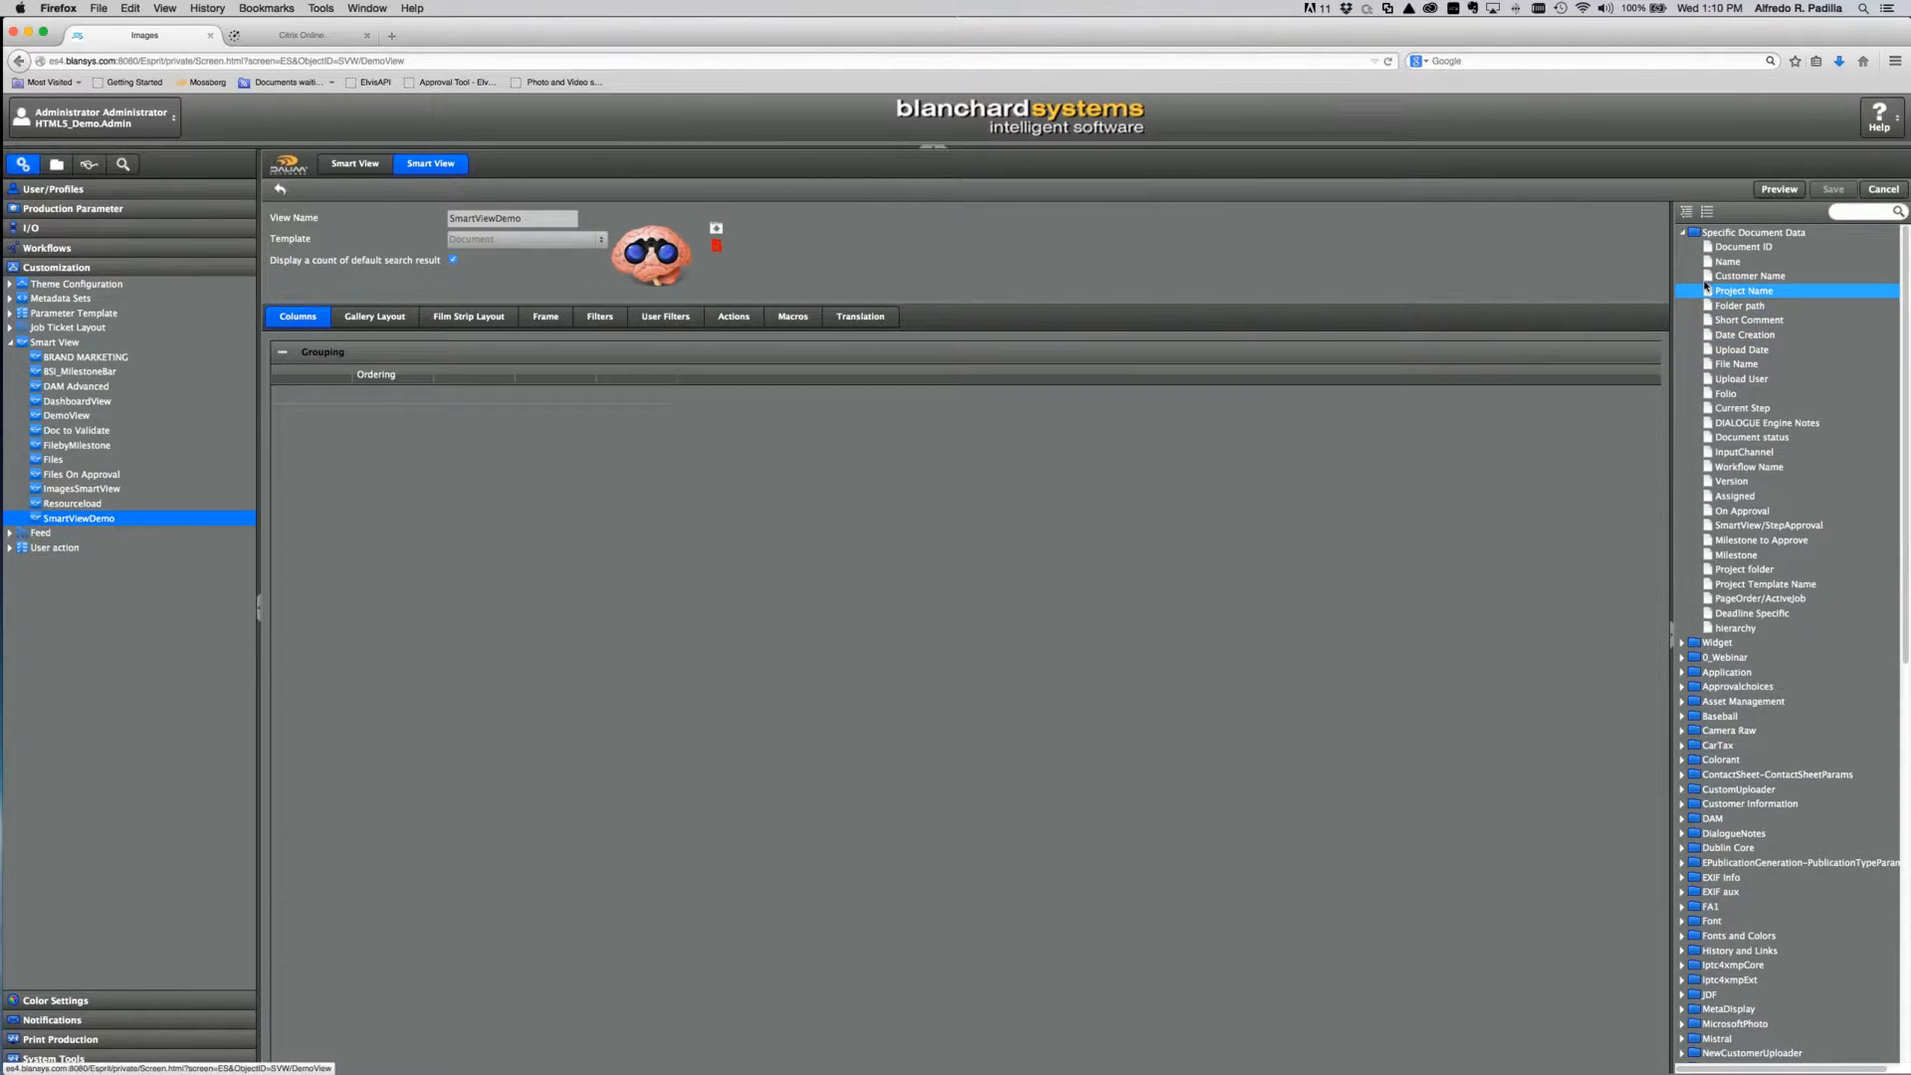
Step: Add Customer Name and Project Name columns sorted ascending, add File Name, then expand Widget fields
left_click_drag(1232, 350, 302, 401)
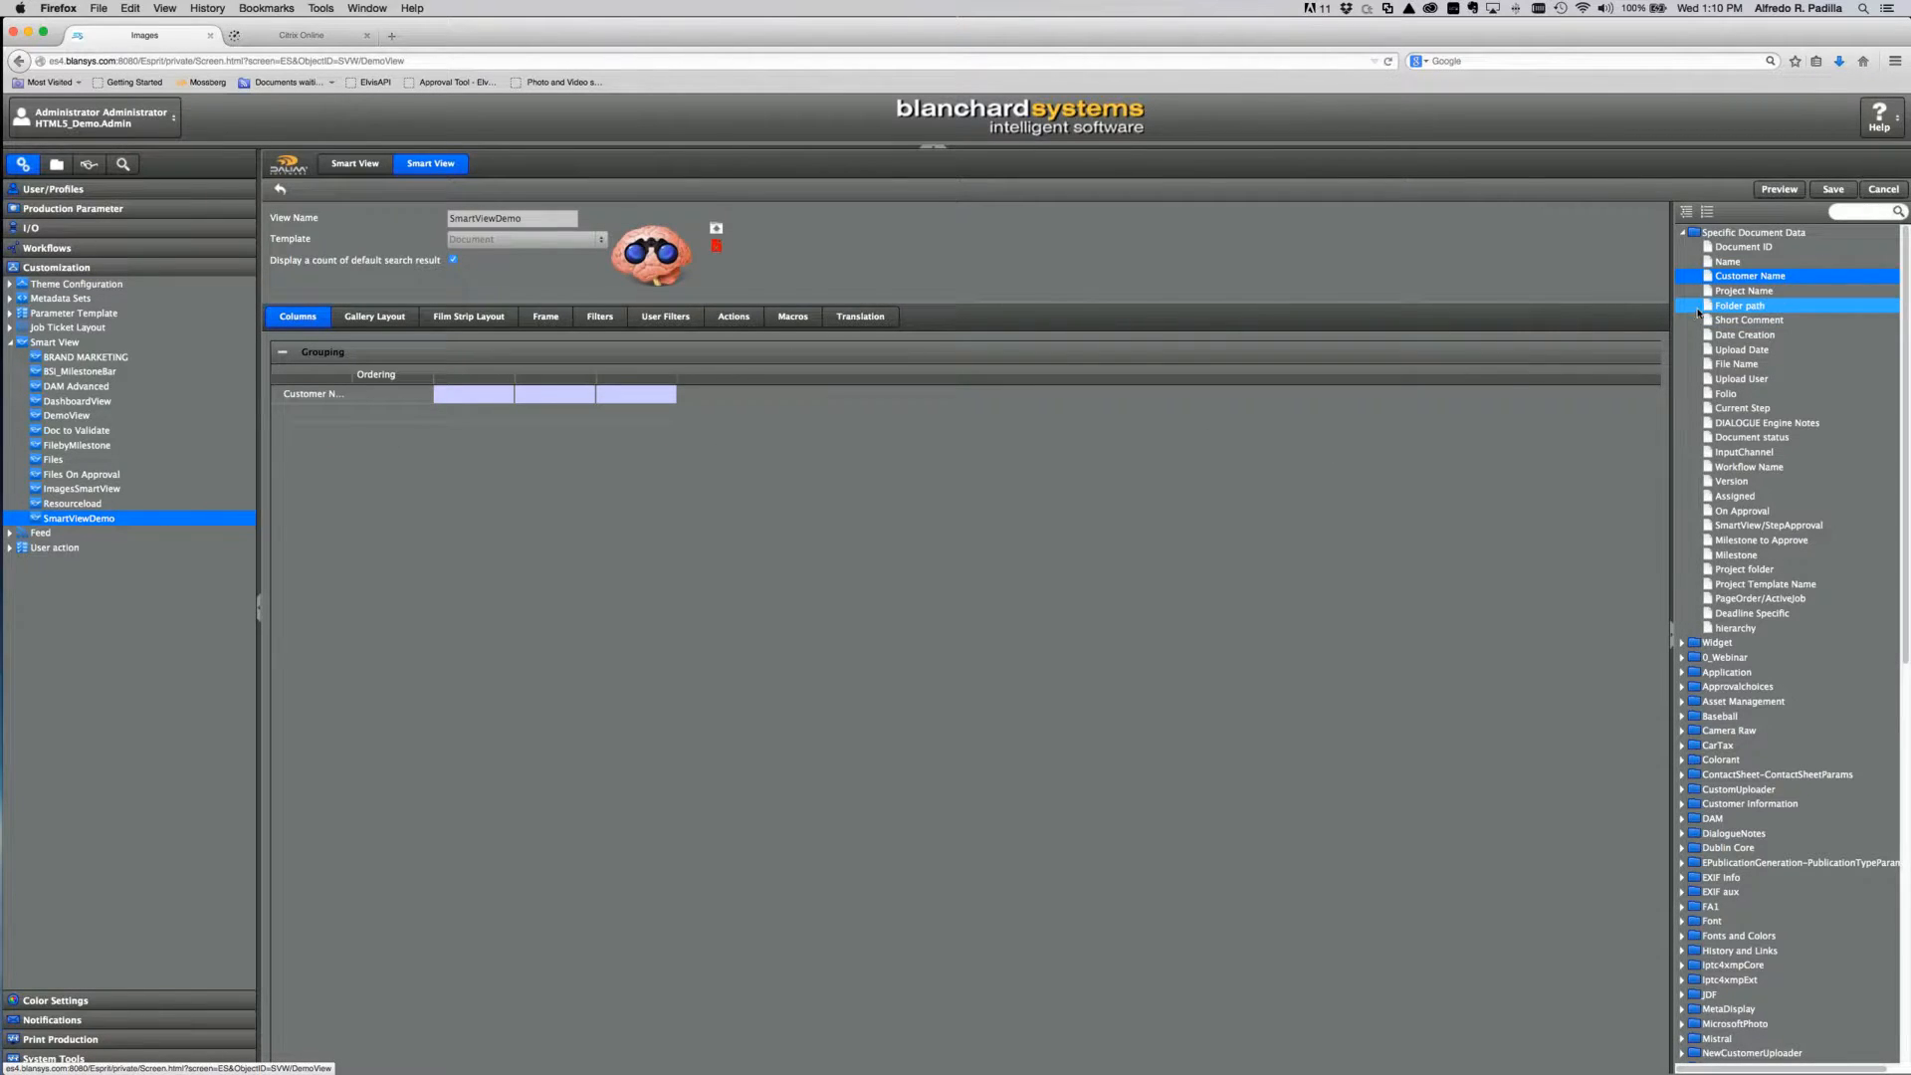
left_click_drag(1707, 294, 1134, 387)
left_click_drag(370, 441, 323, 416)
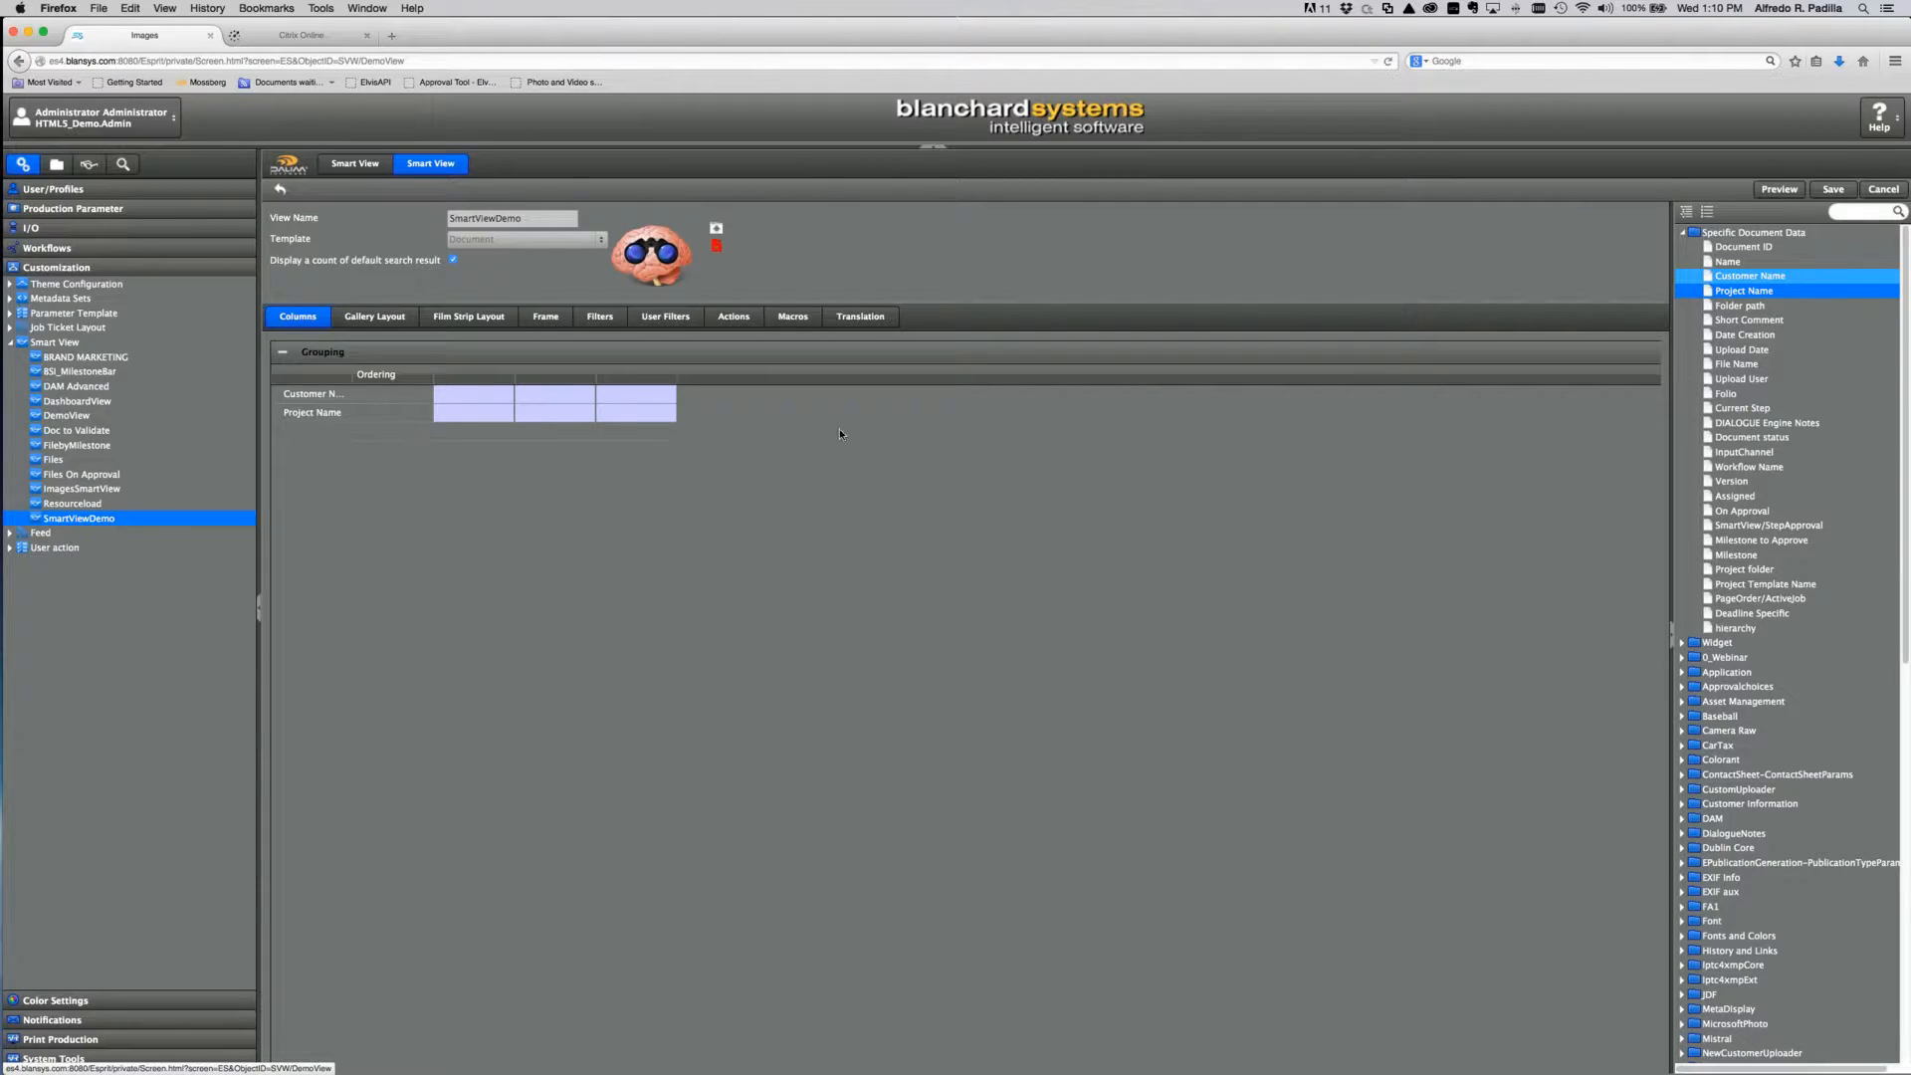
left_click(420, 396)
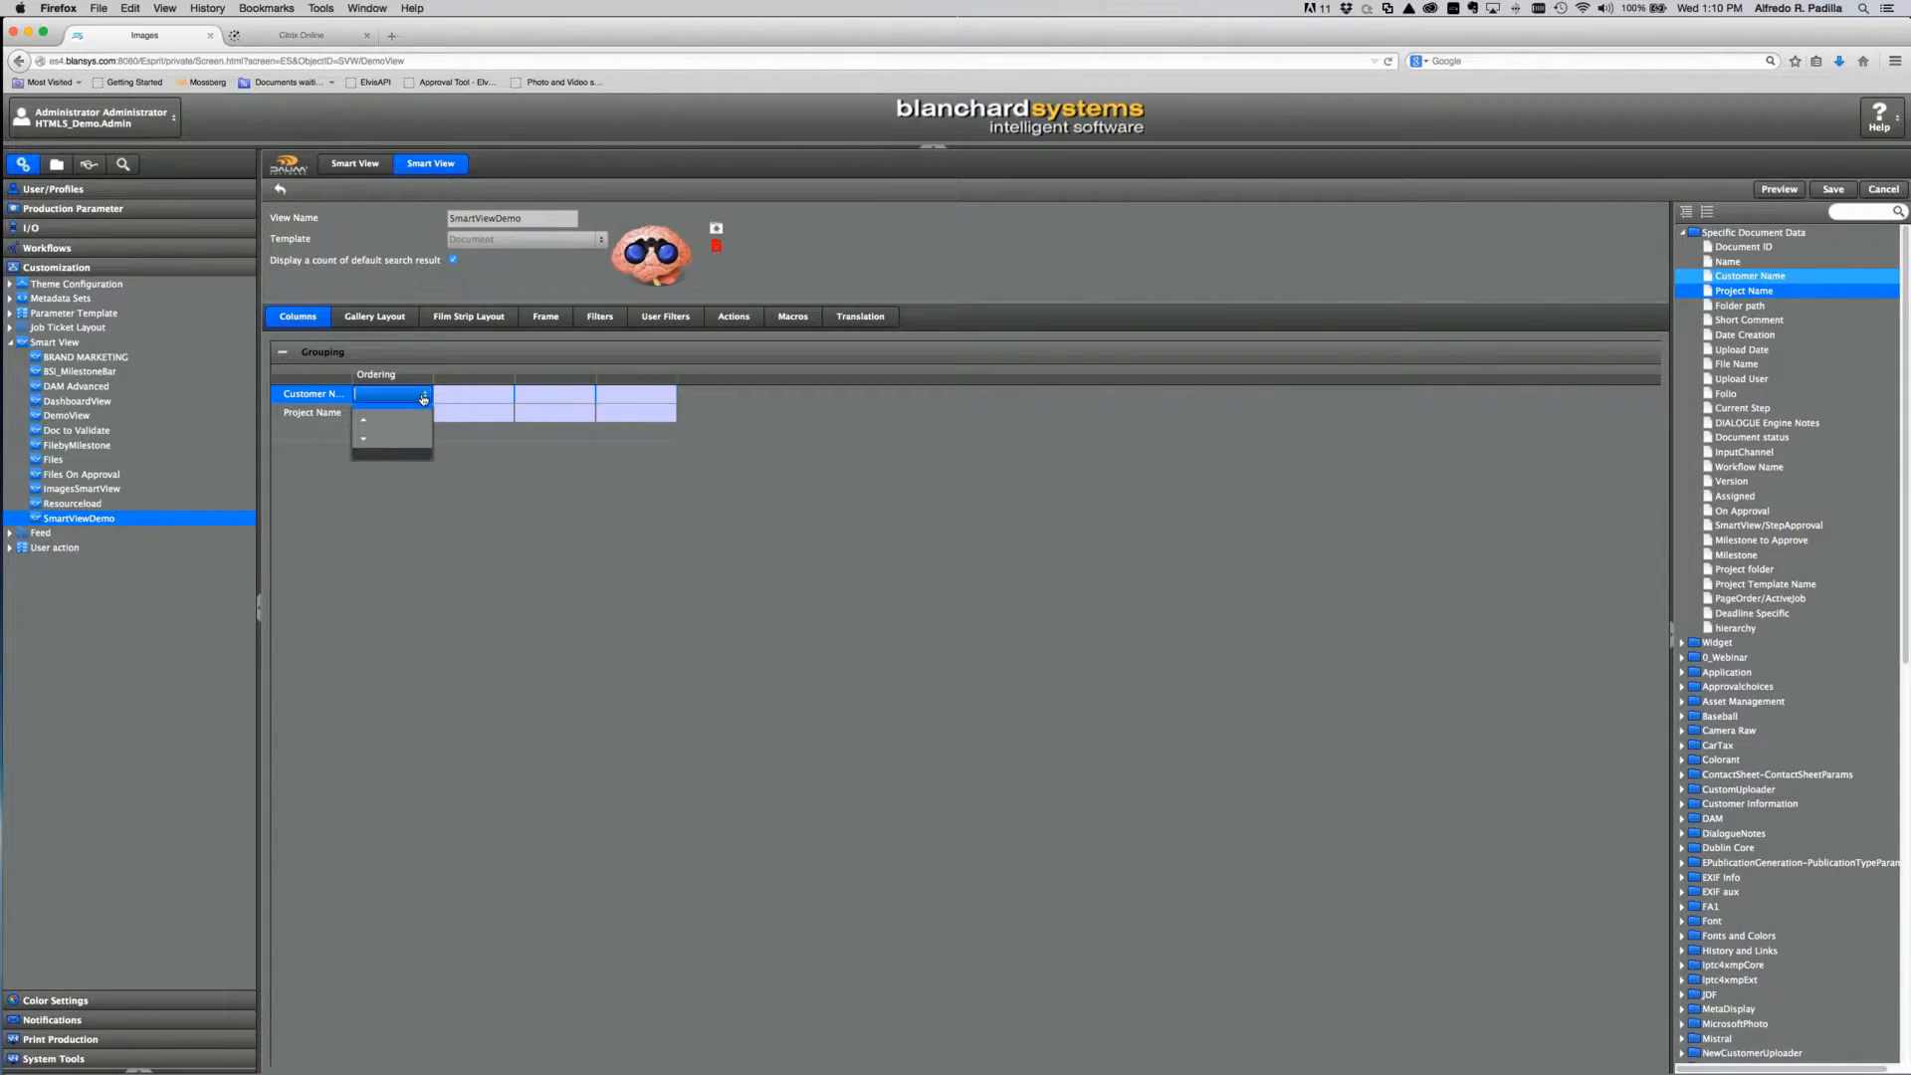
left_click(365, 439)
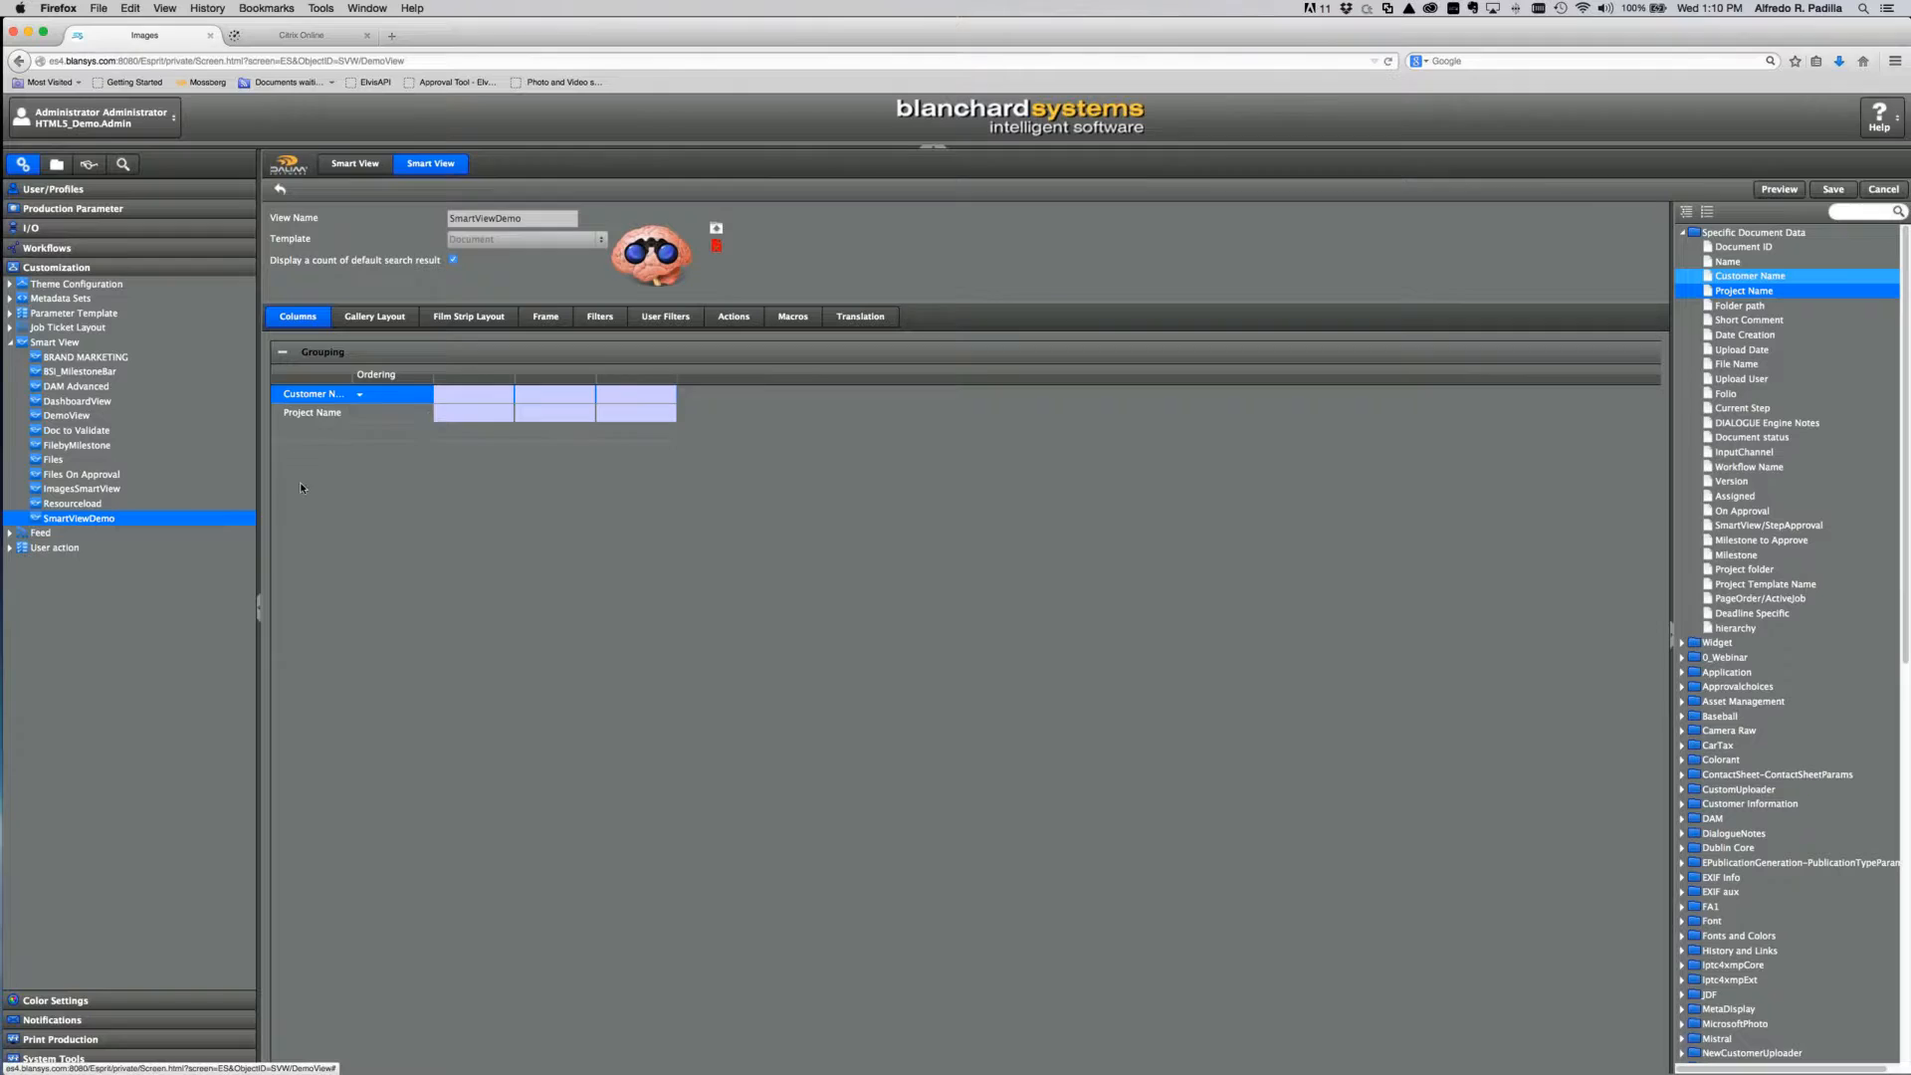
left_click(376, 414)
left_click(383, 445)
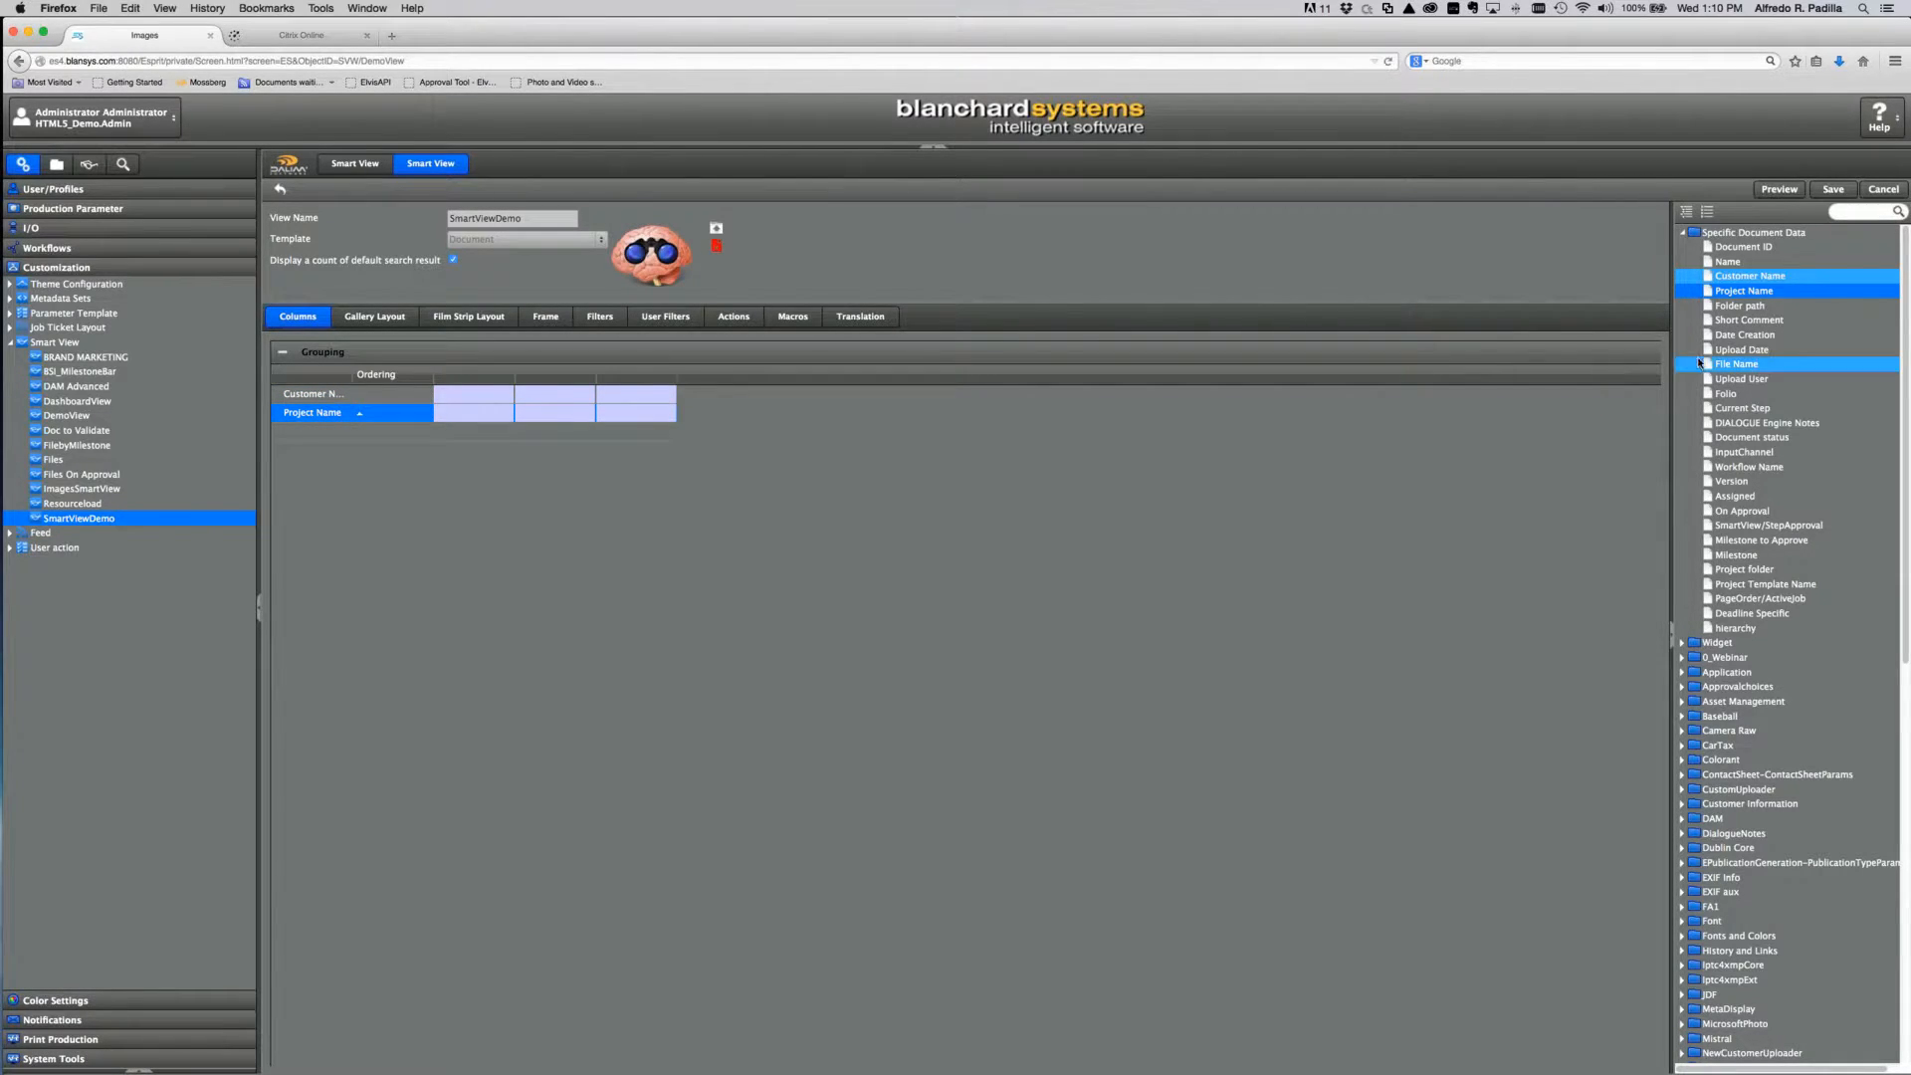
left_click_drag(1736, 363, 320, 432)
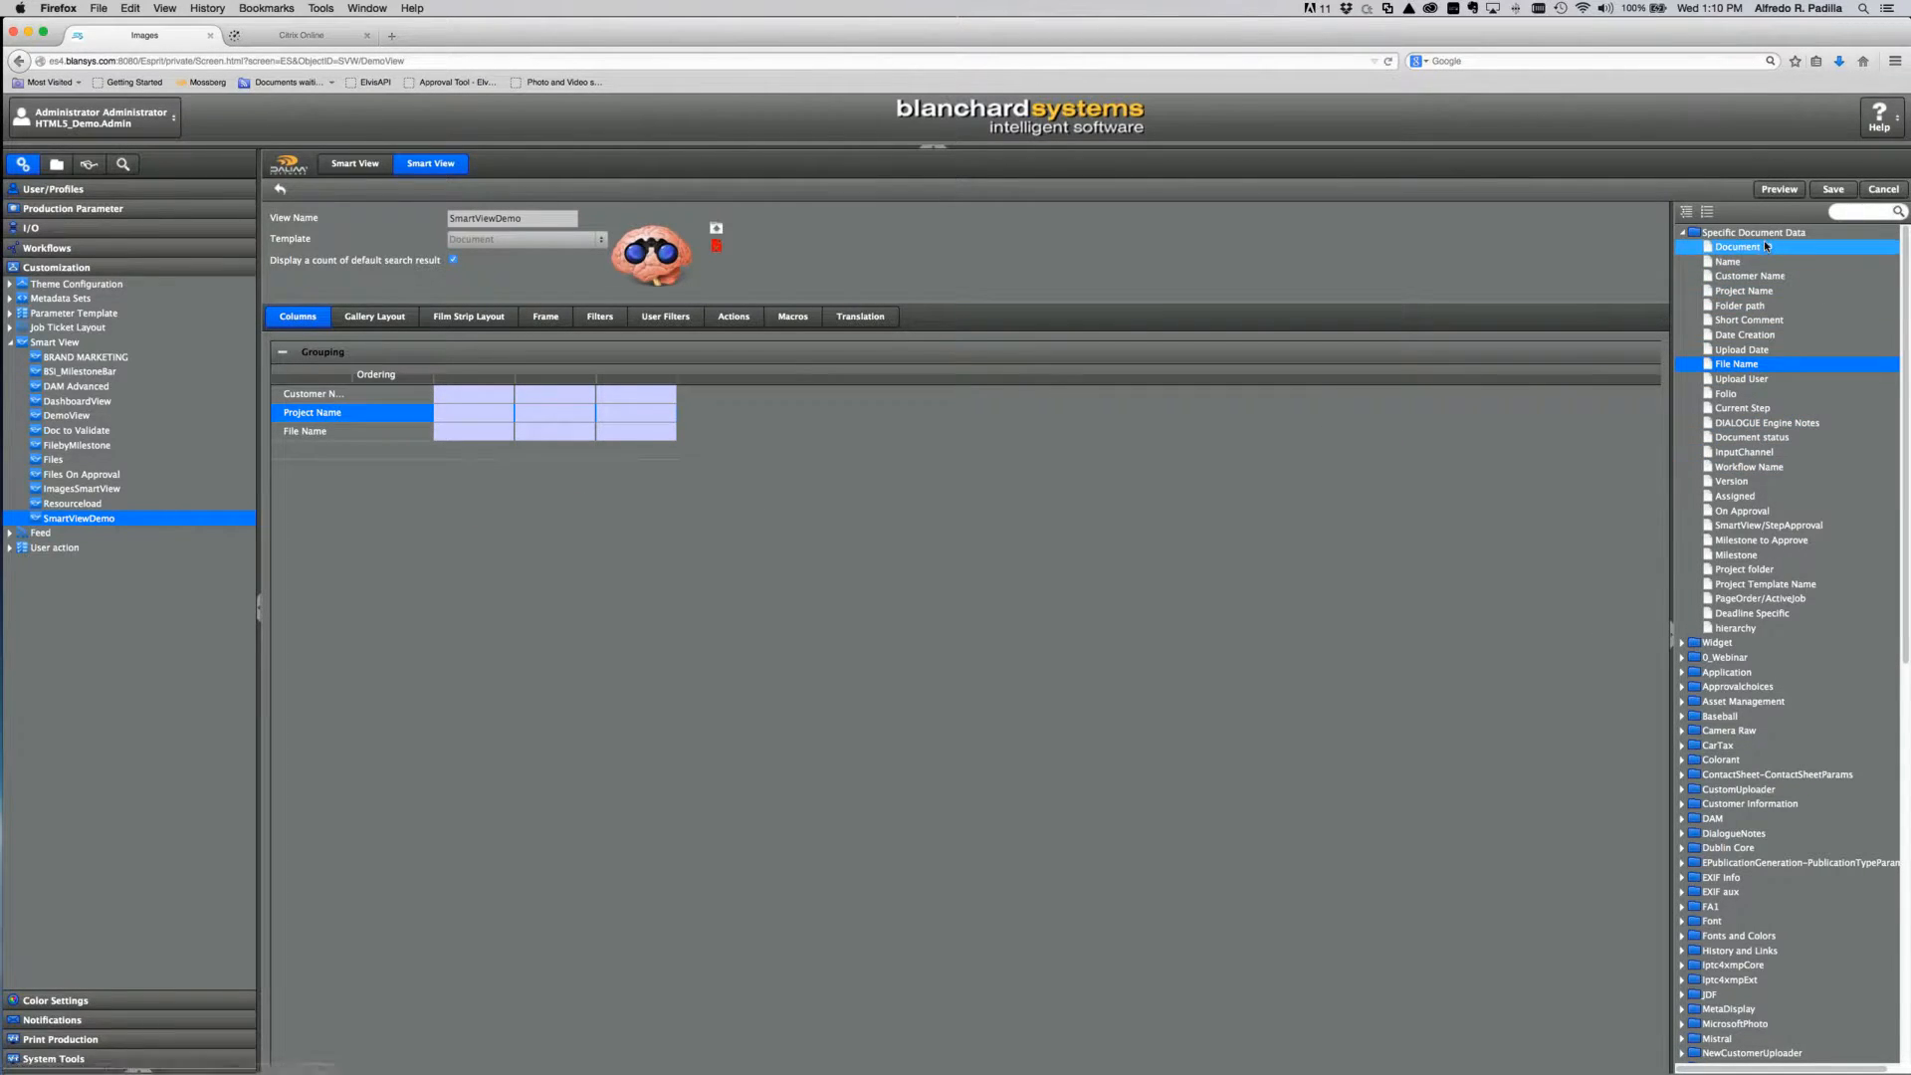
left_click(1683, 643)
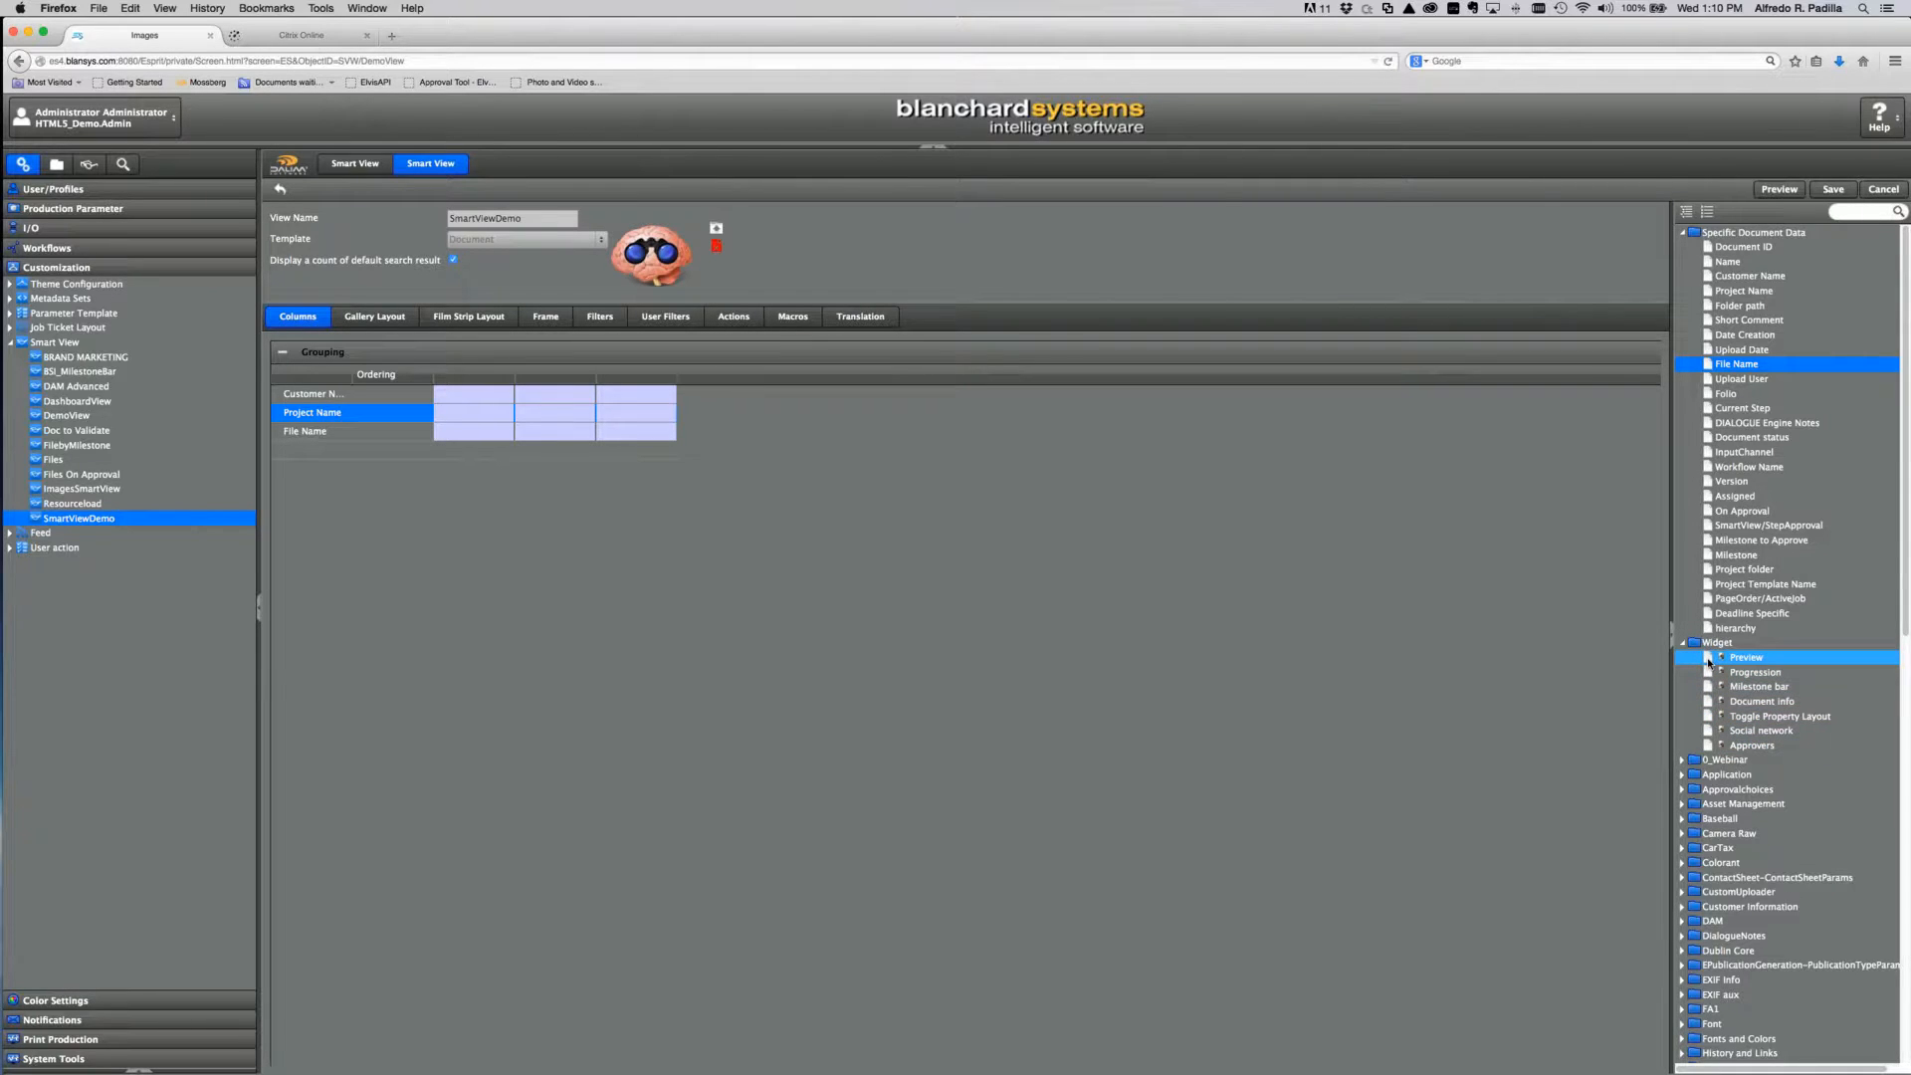
Step: Add the Preview and Progression widgets as columns after File Name, leaving Progression's ordering unset
left_click_drag(1709, 662, 313, 450)
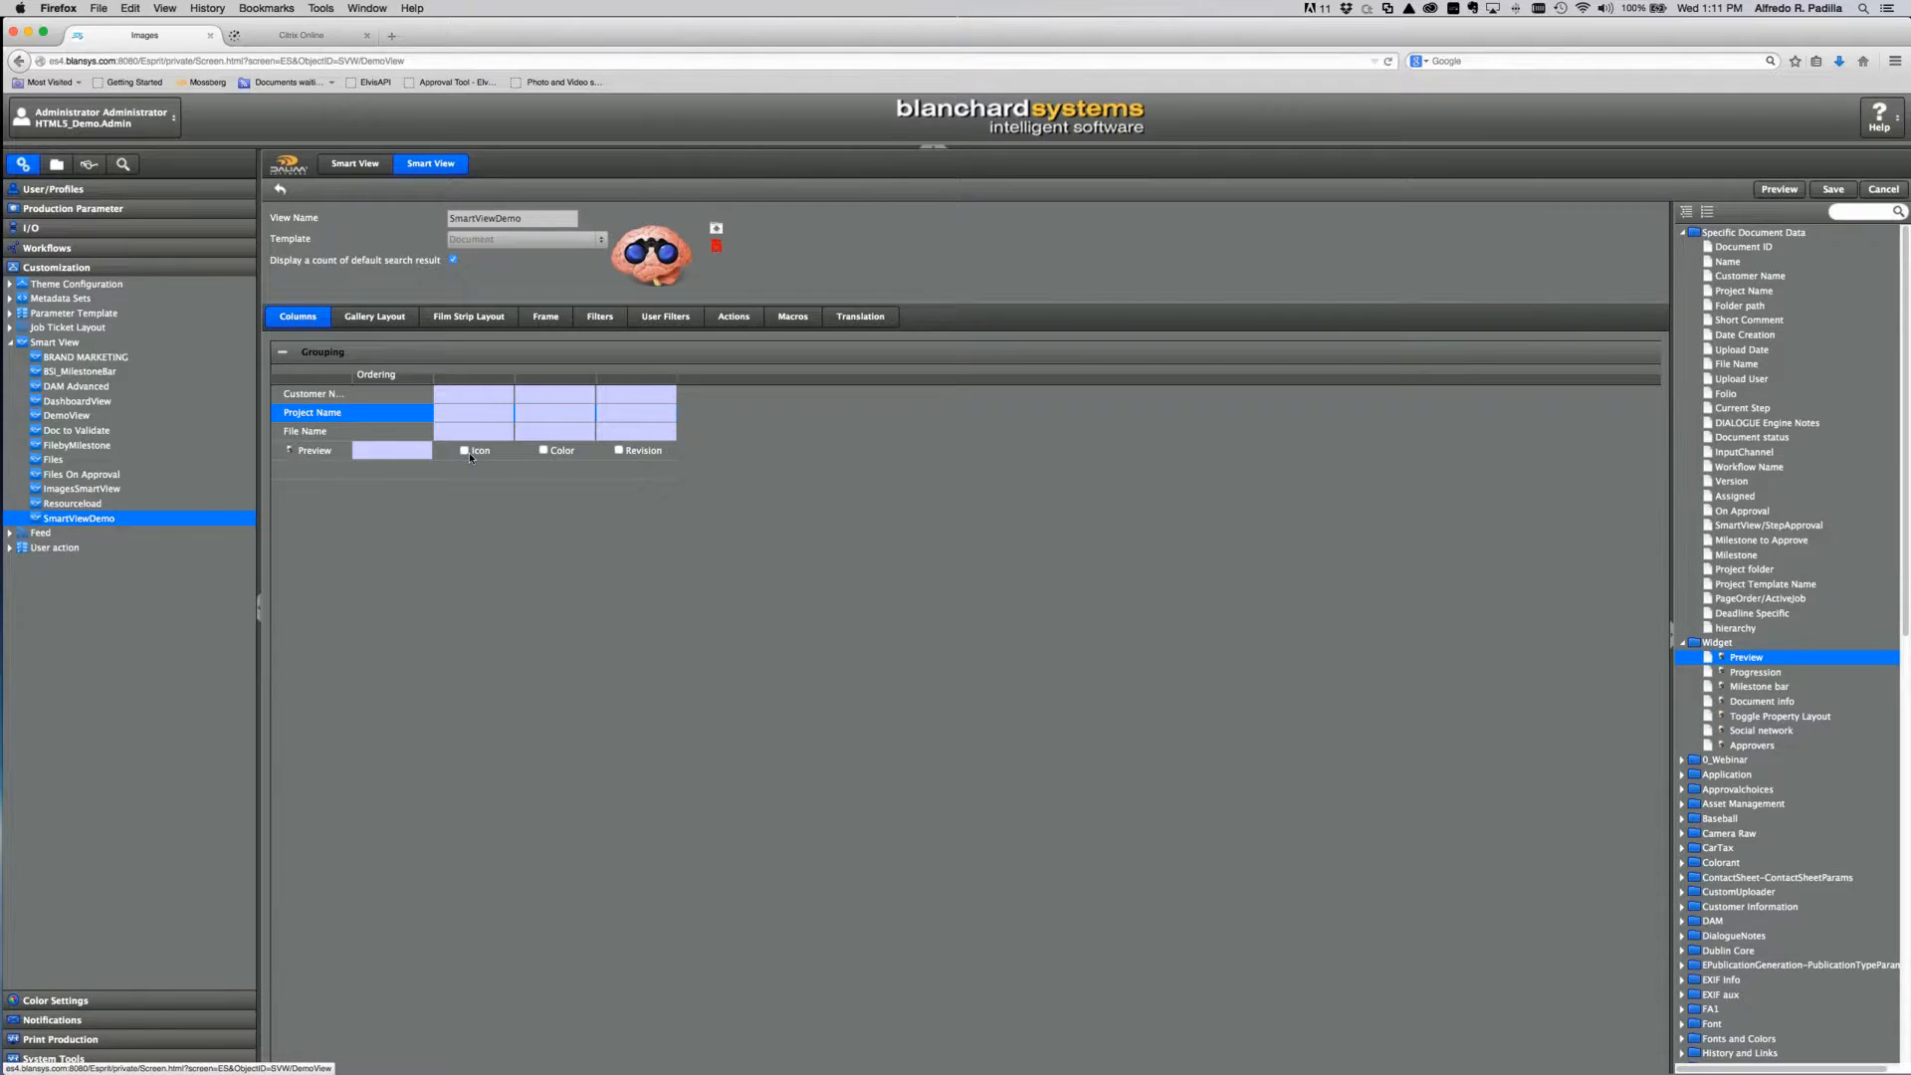
left_click(1705, 677, "shift")
left_click_drag(1534, 684, 438, 498)
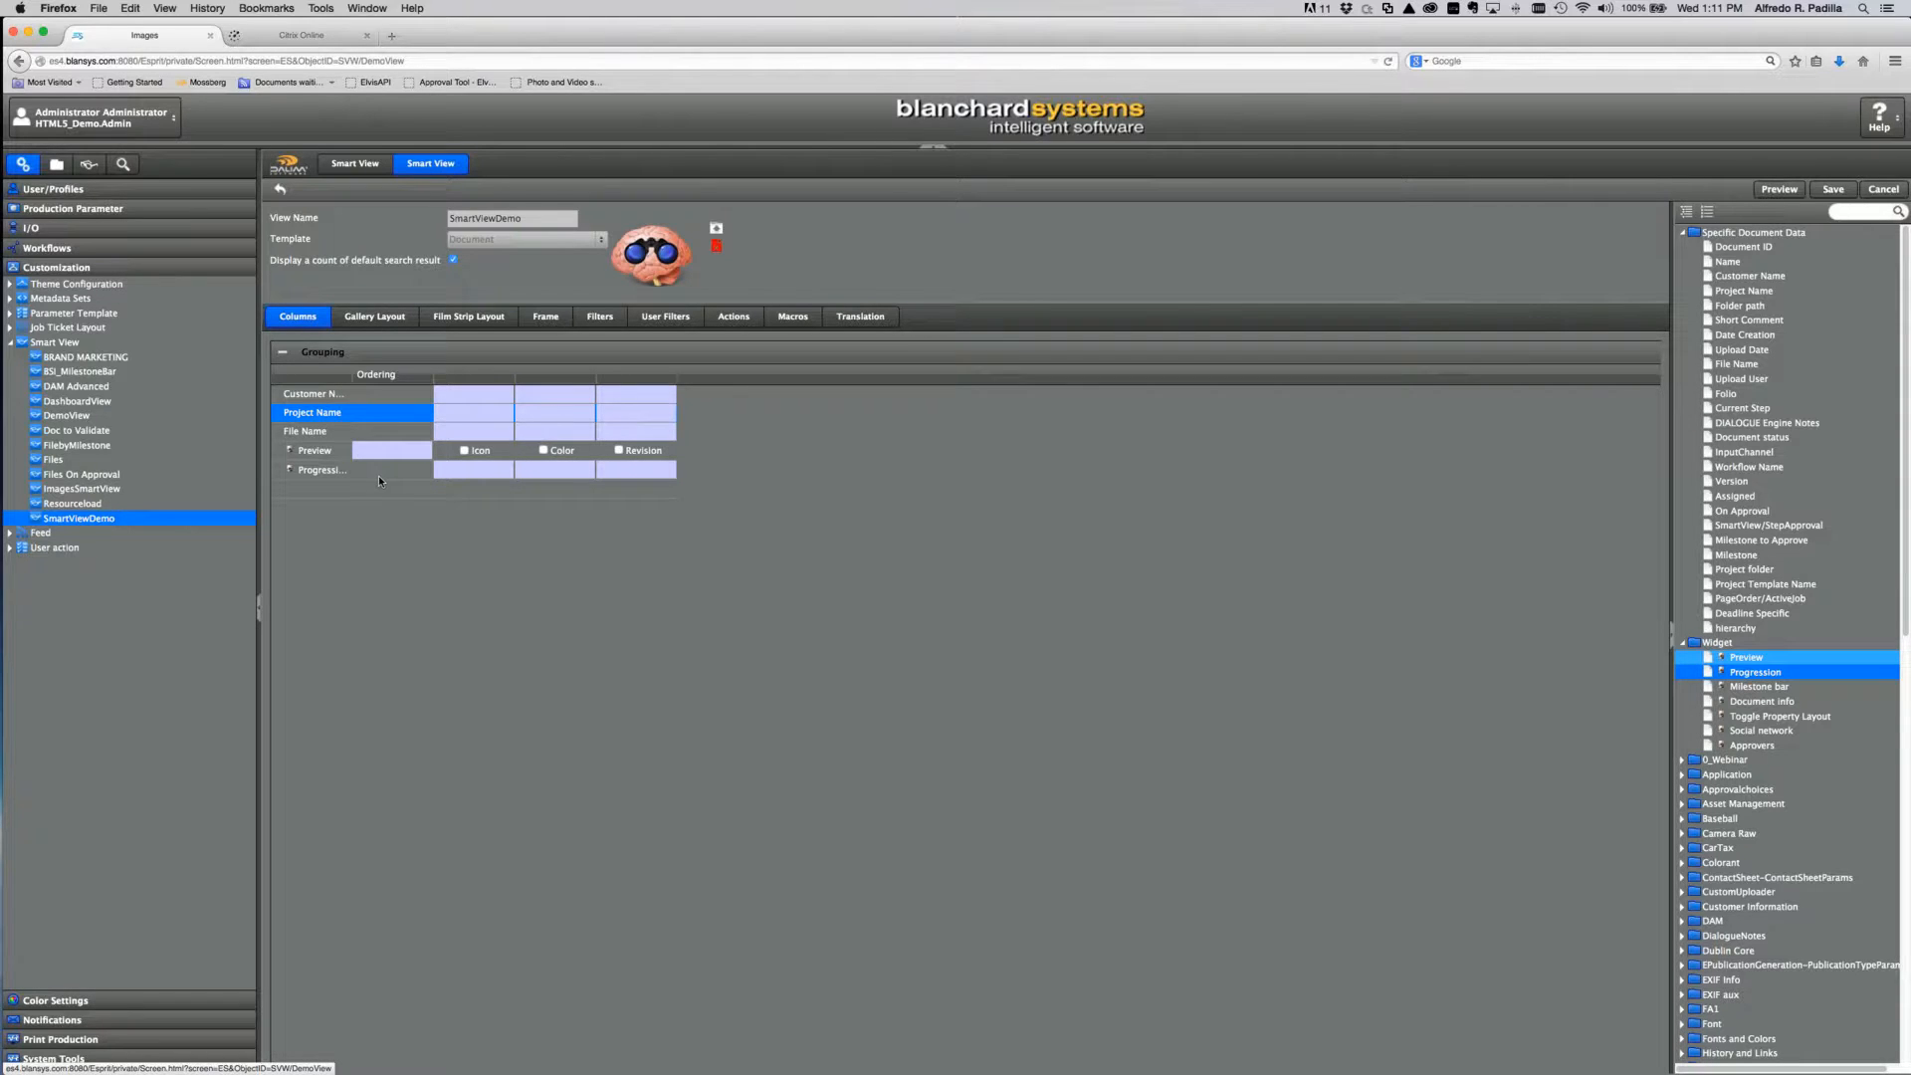
left_click(394, 470)
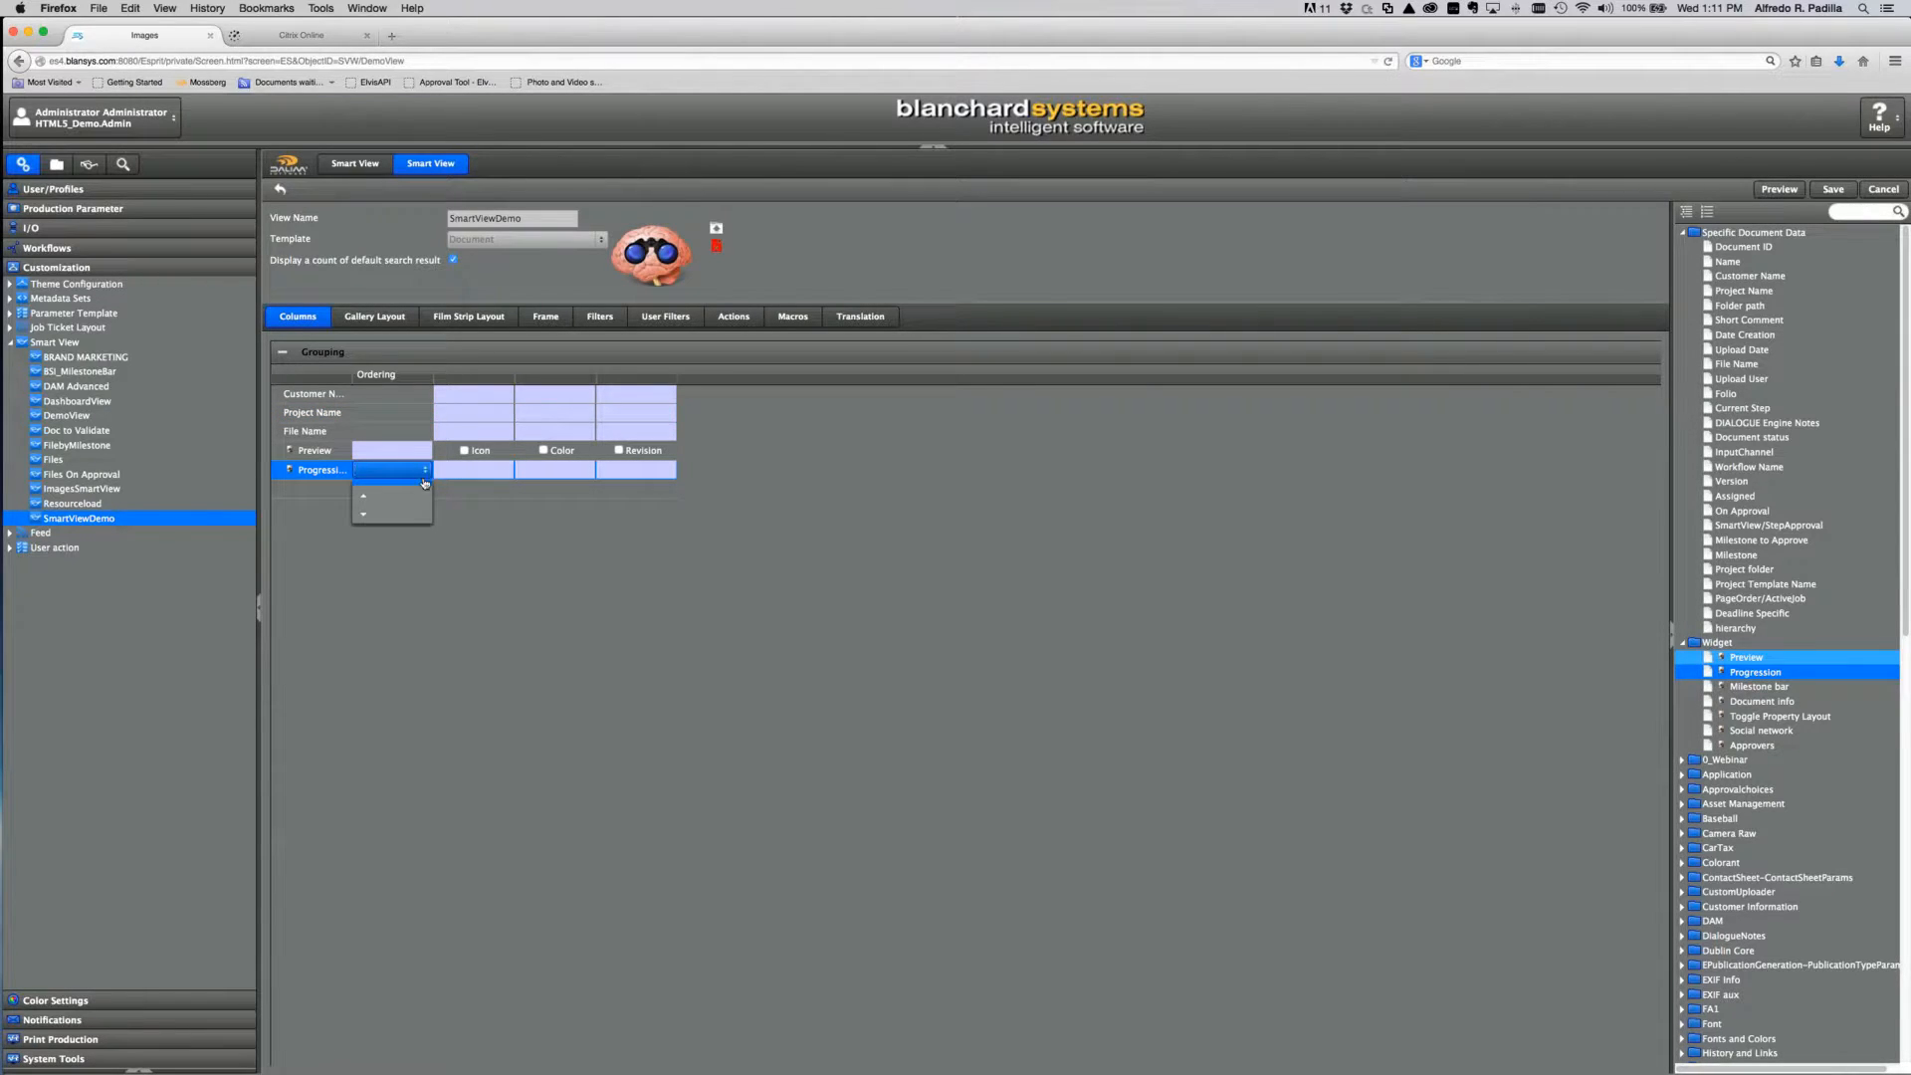
left_click(542, 531)
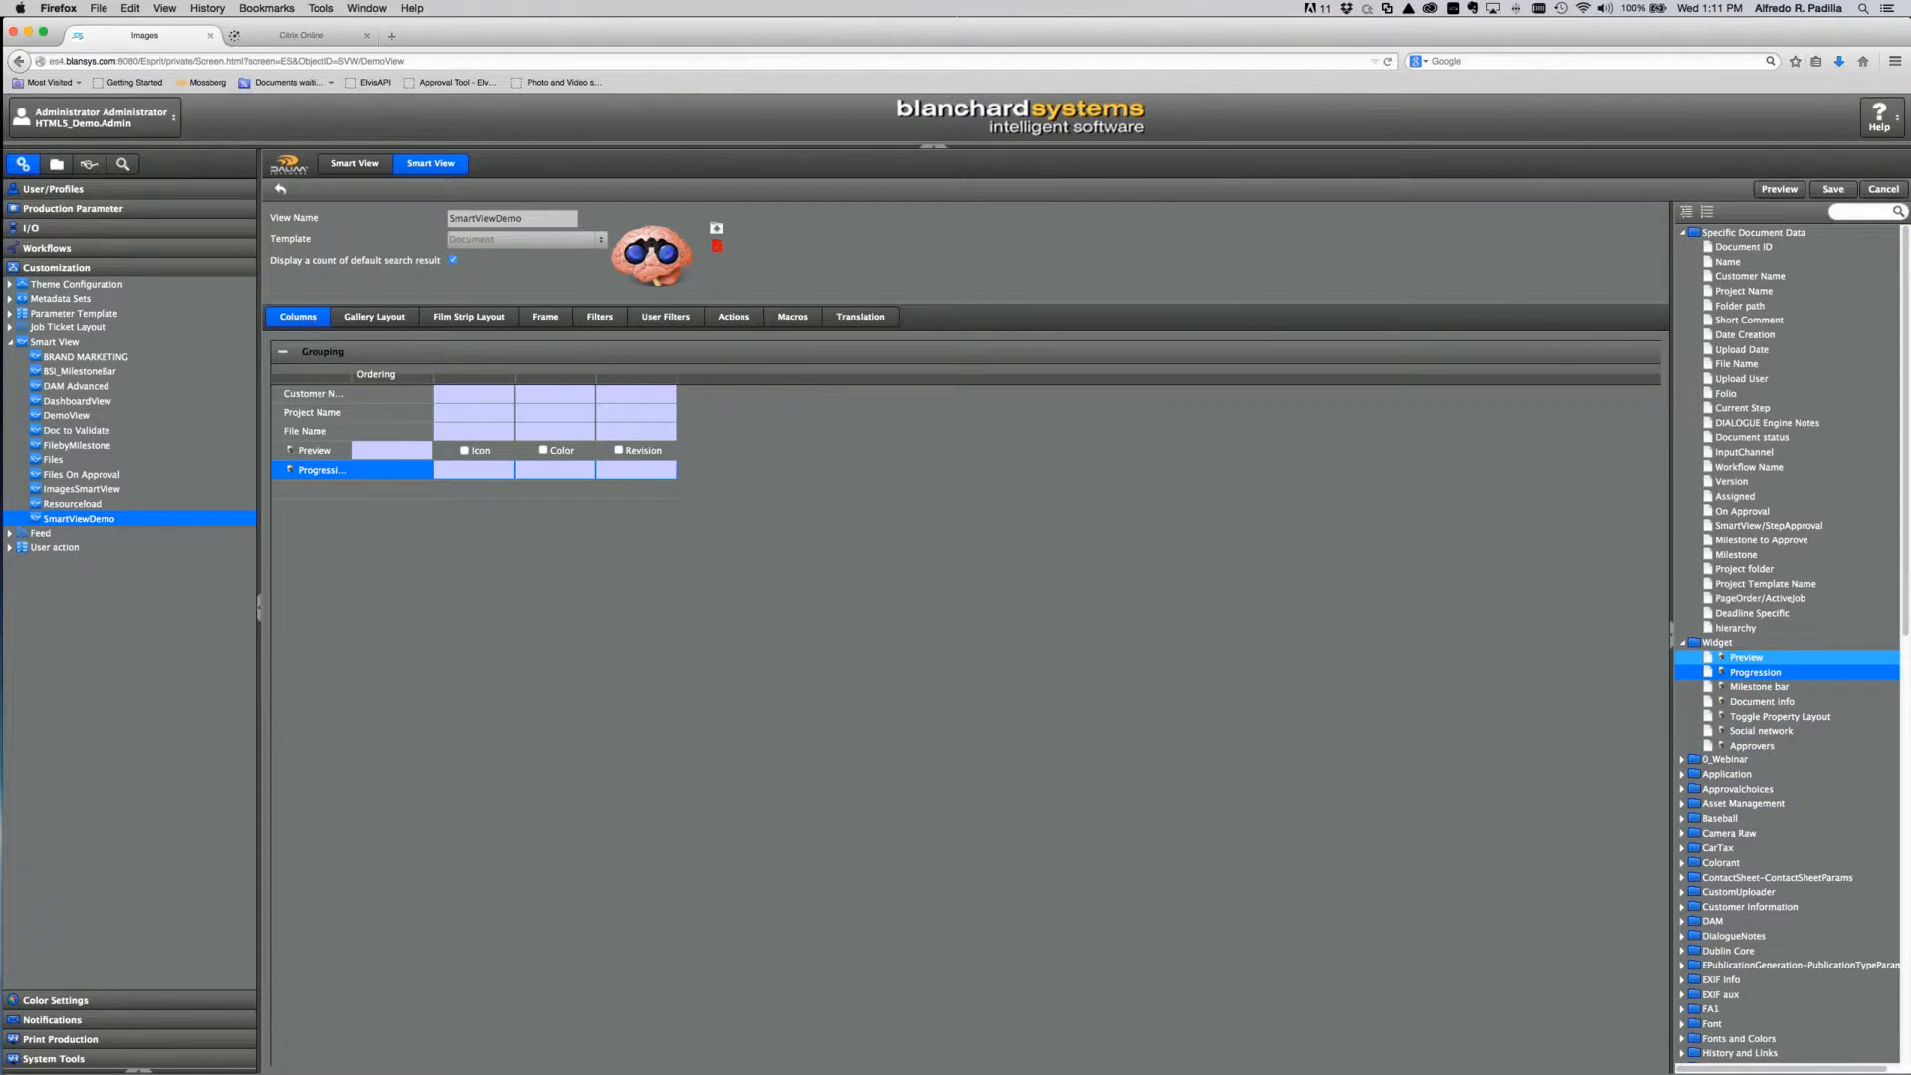
Step: Save the SmartViewDemo configuration and open the view from the smart view list
left_click(1835, 190)
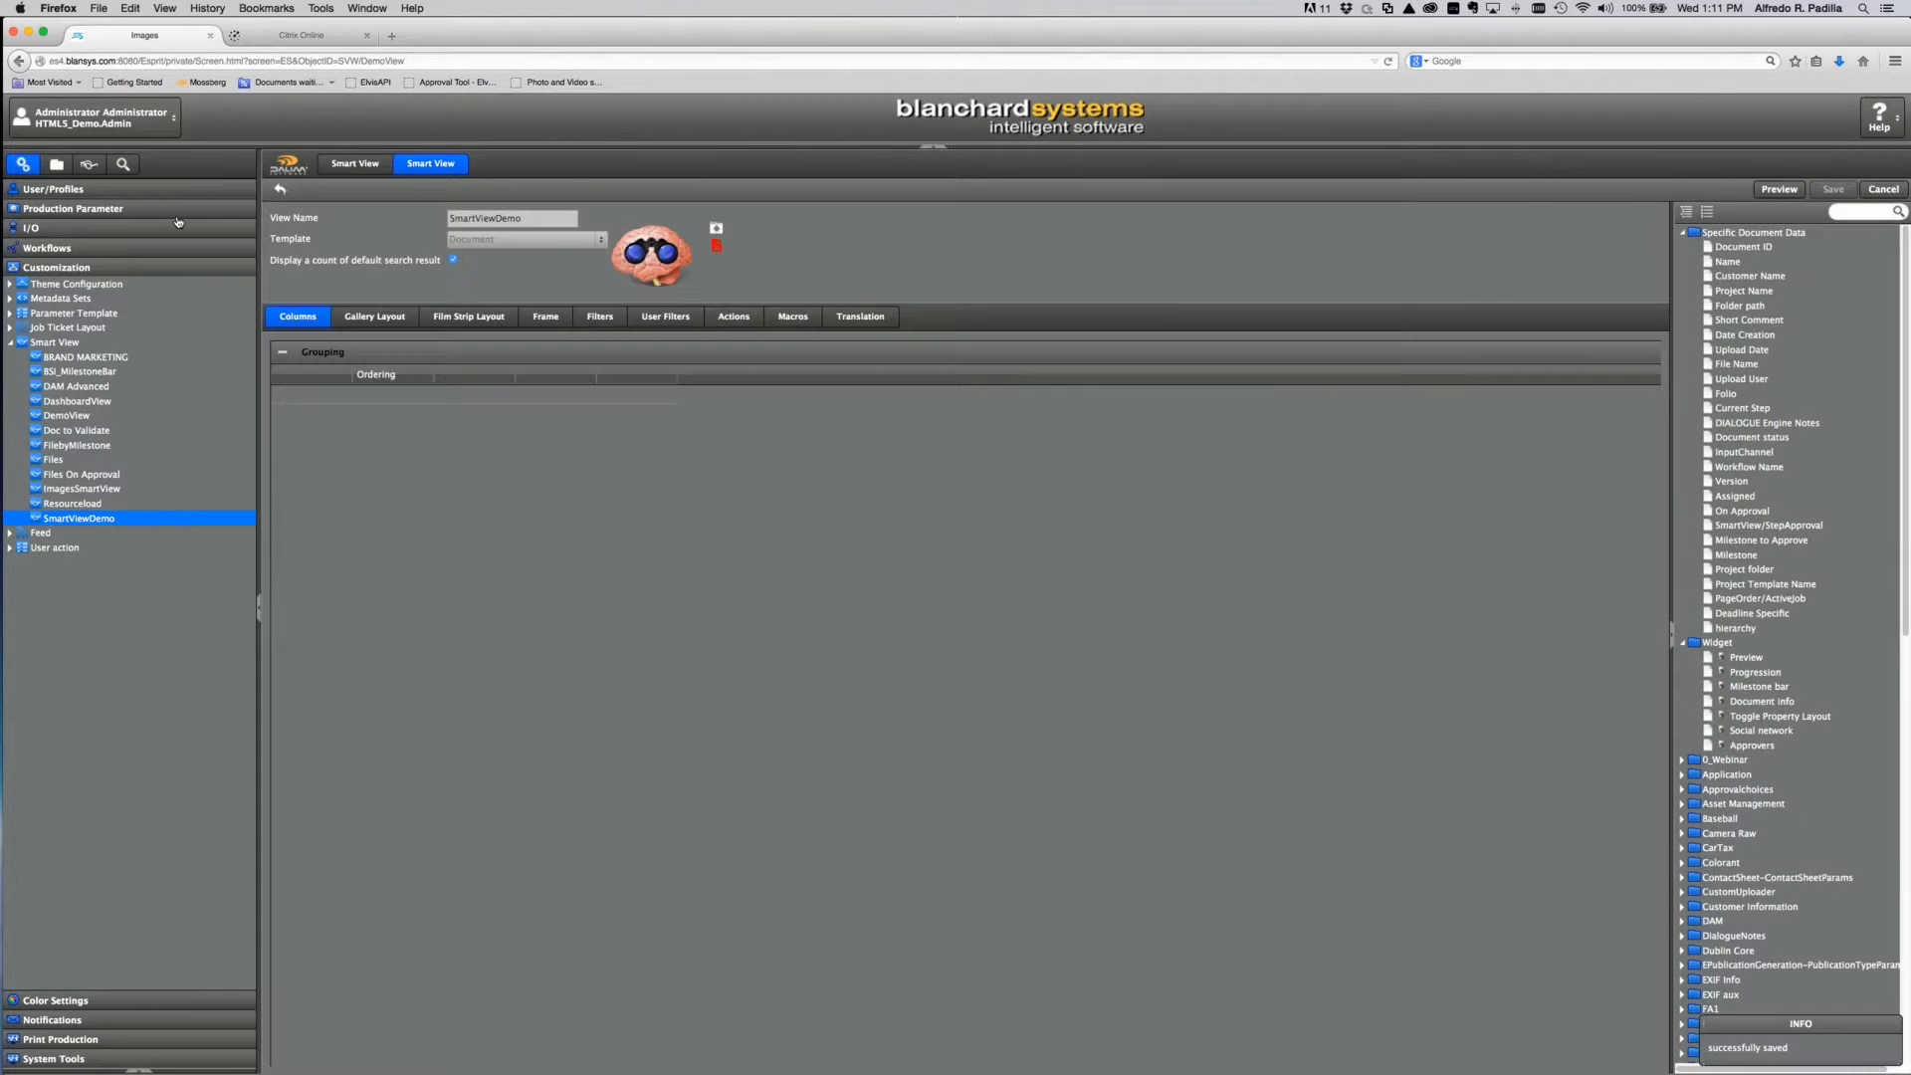
left_click(89, 164)
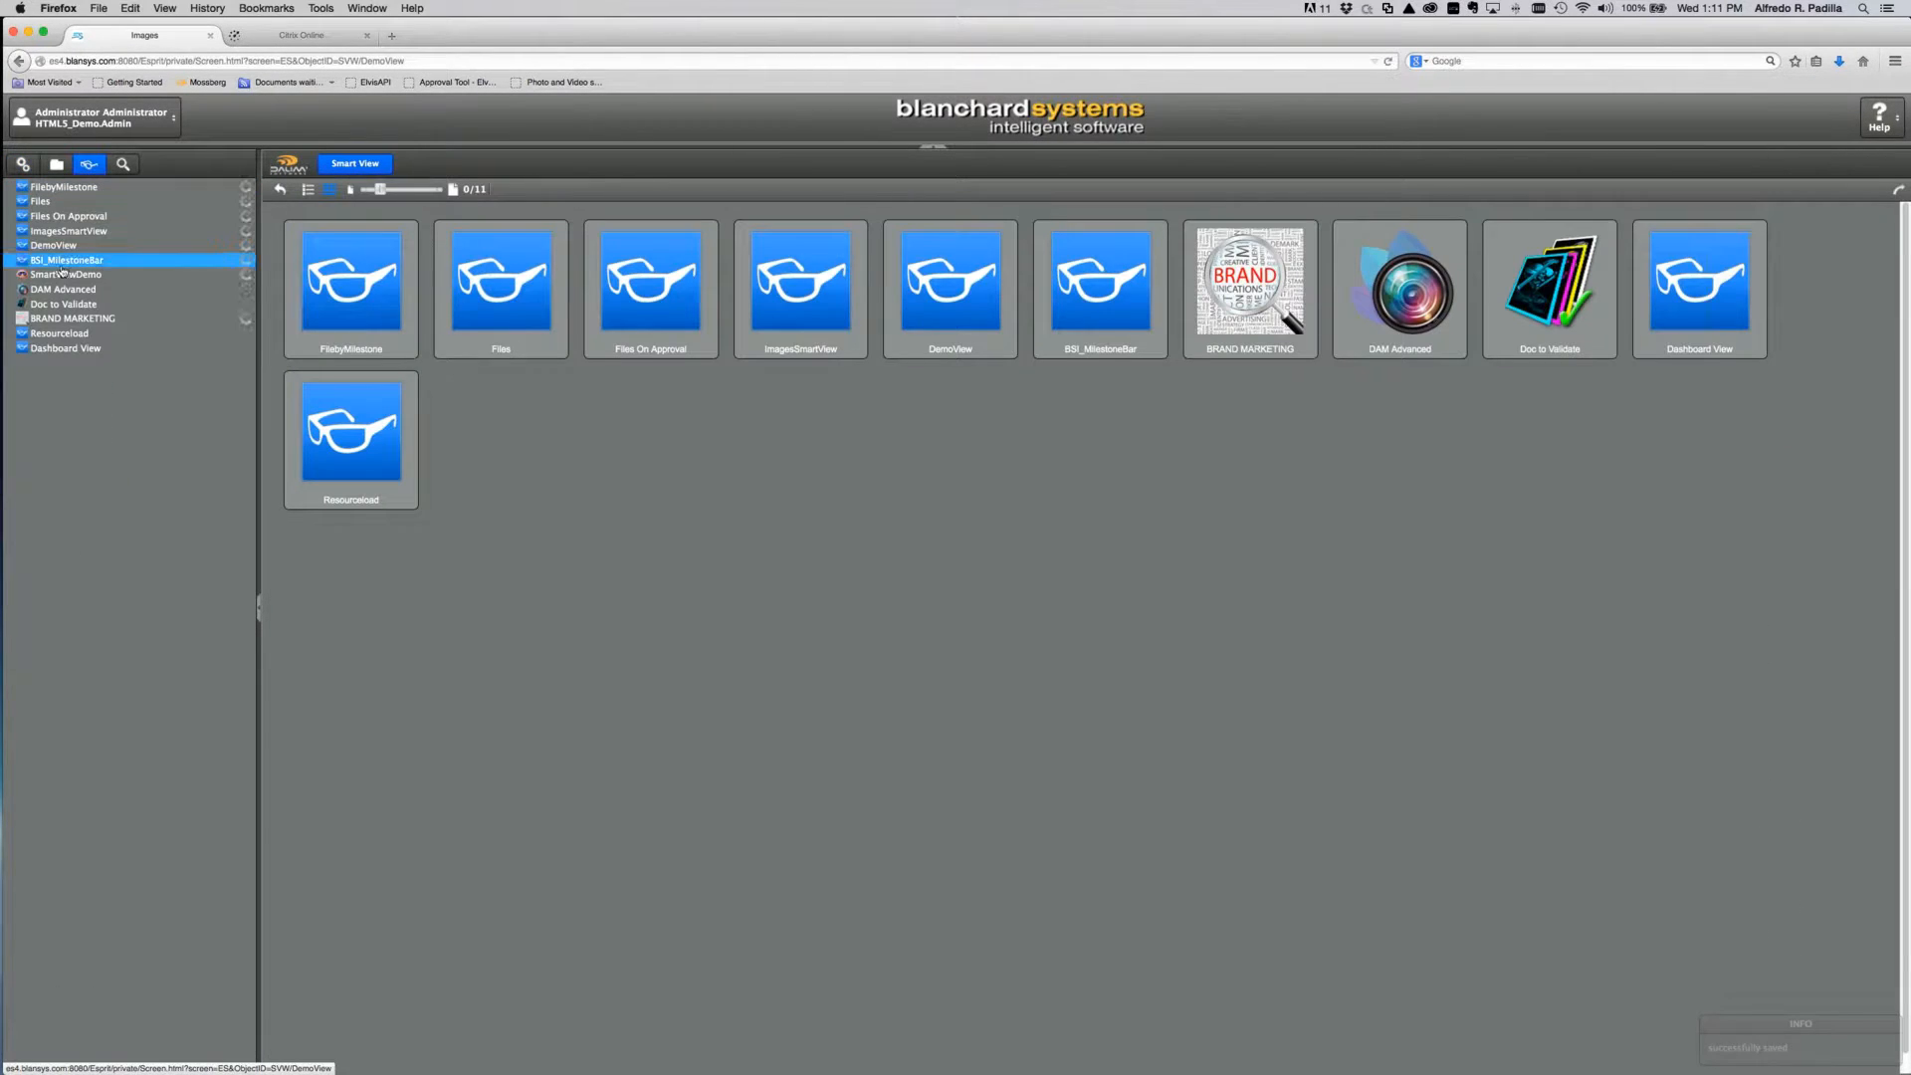
left_click(63, 273)
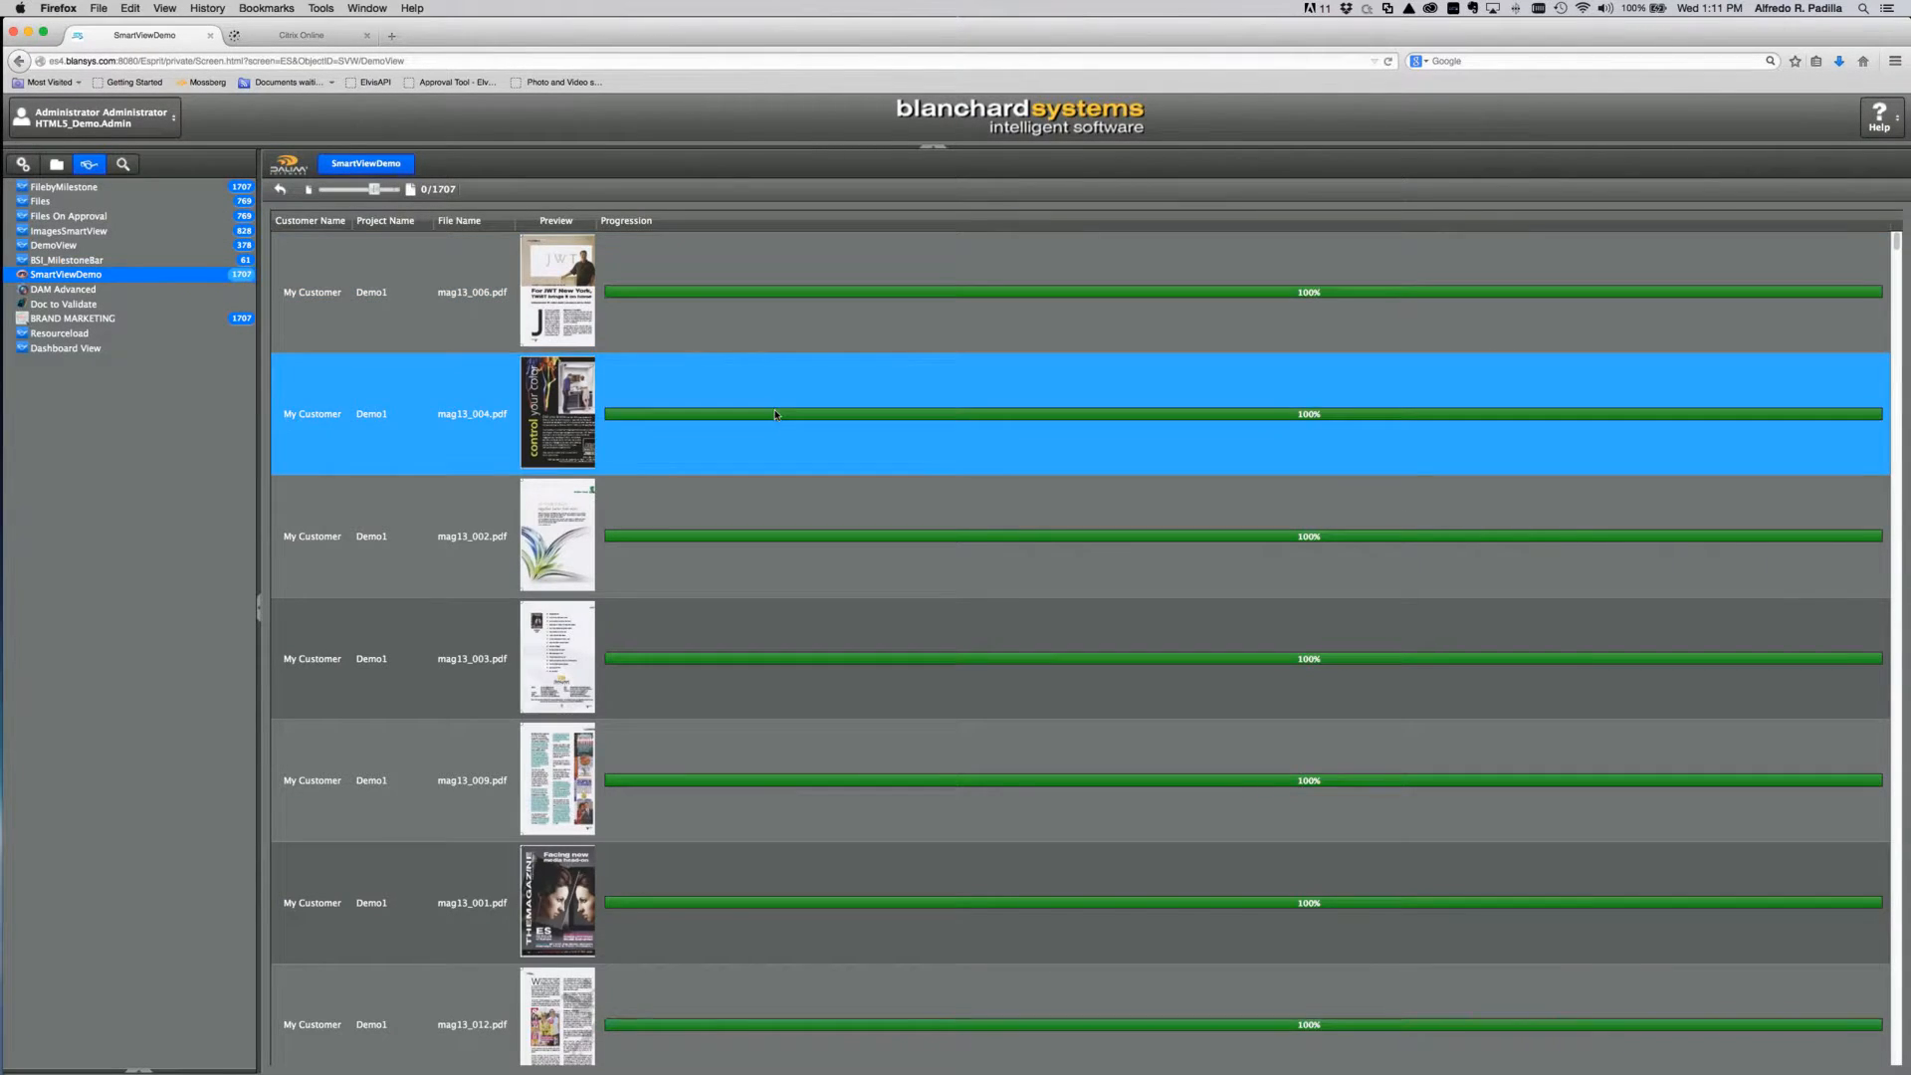
Step: Widen the Preview column and scroll through the 1707-document file list
left_click_drag(596, 221, 632, 221)
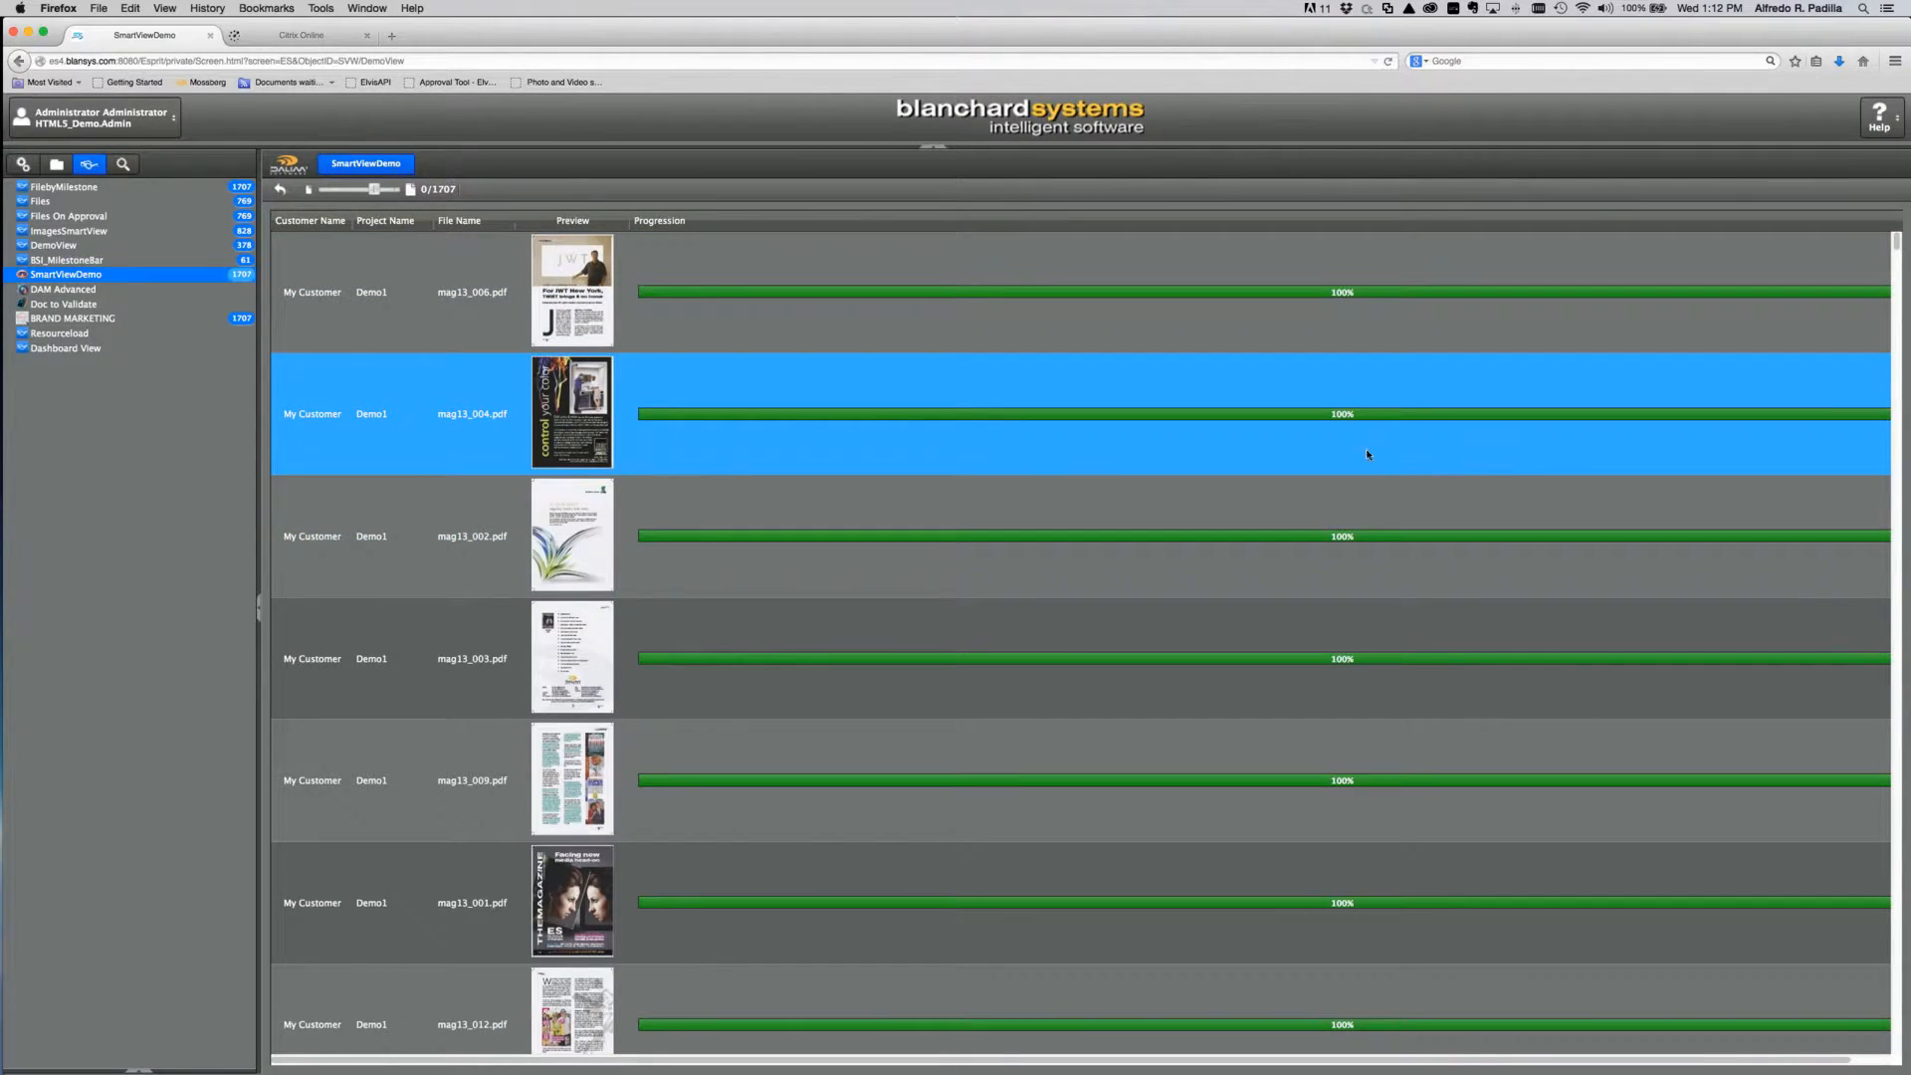
scroll(1114, 548, "down", 5)
scroll(1116, 550, "down", 5)
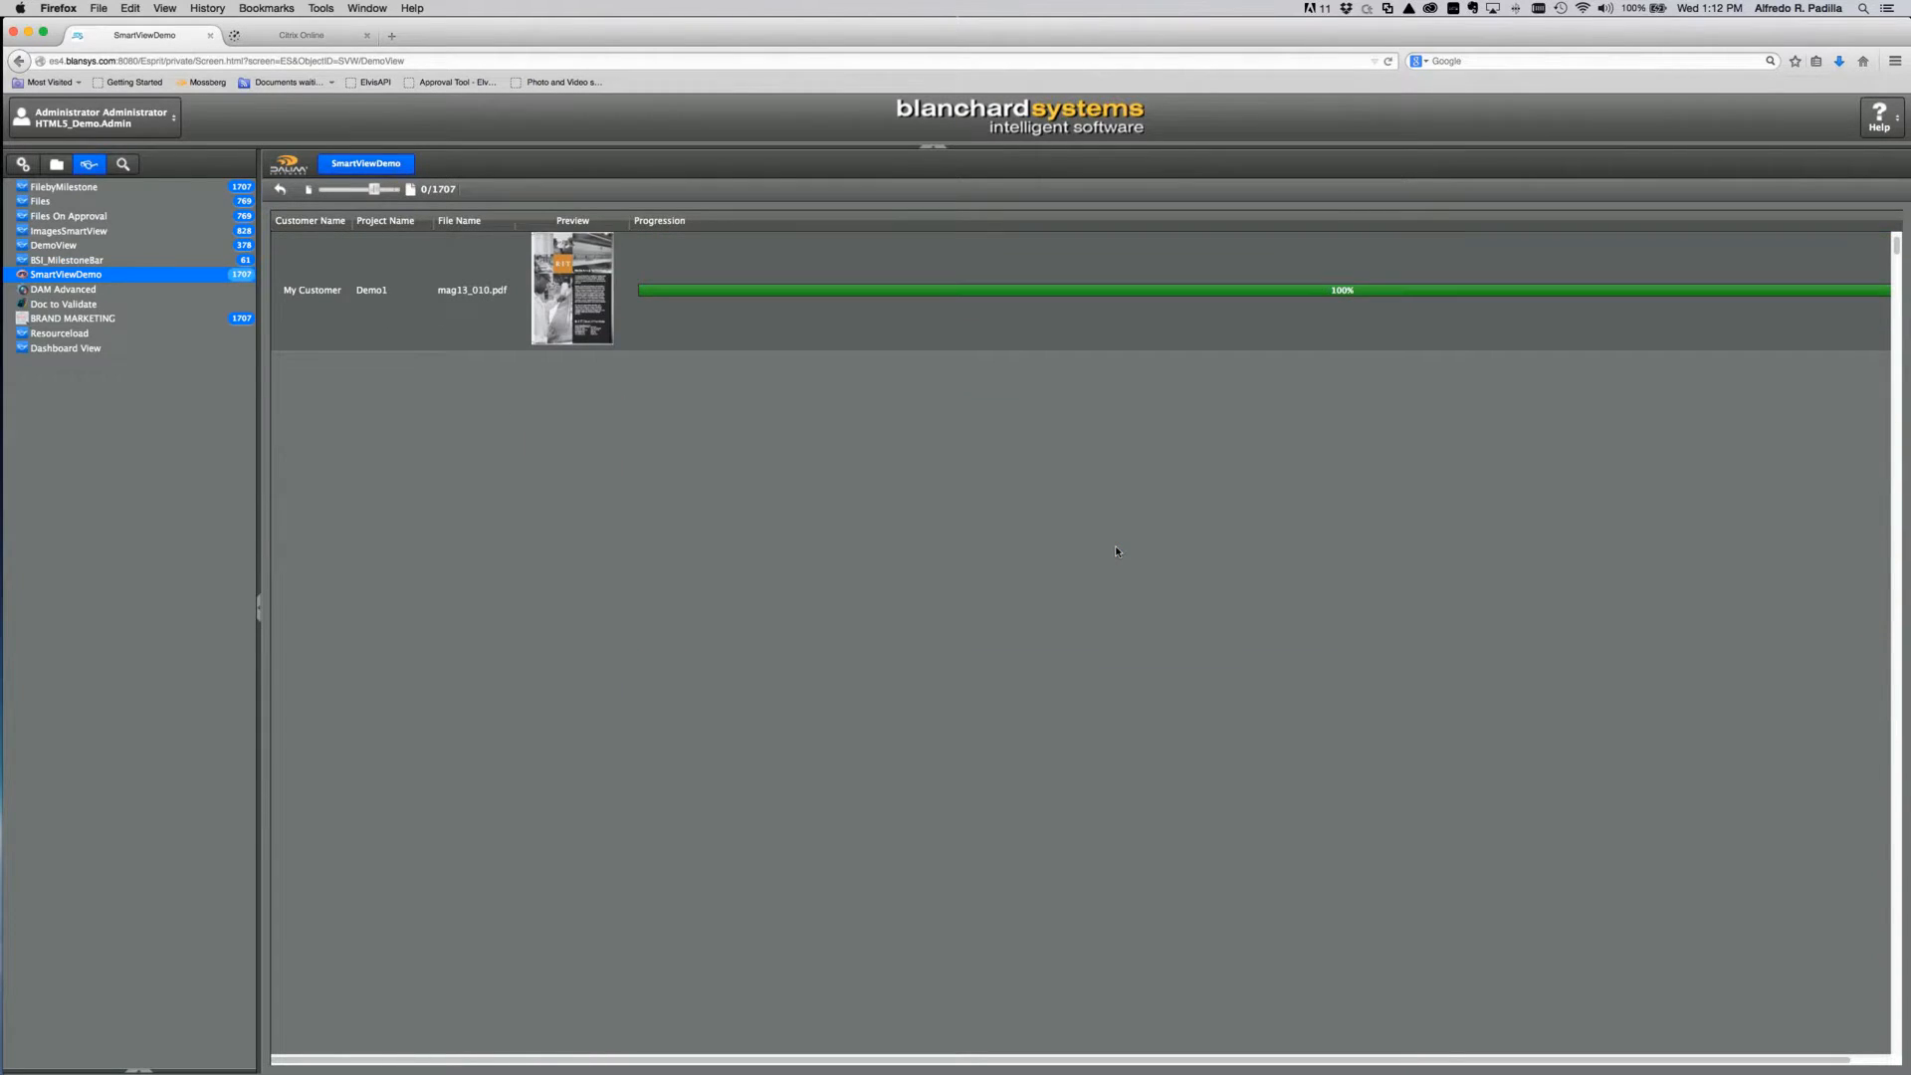
scroll(1115, 550, "down", 3)
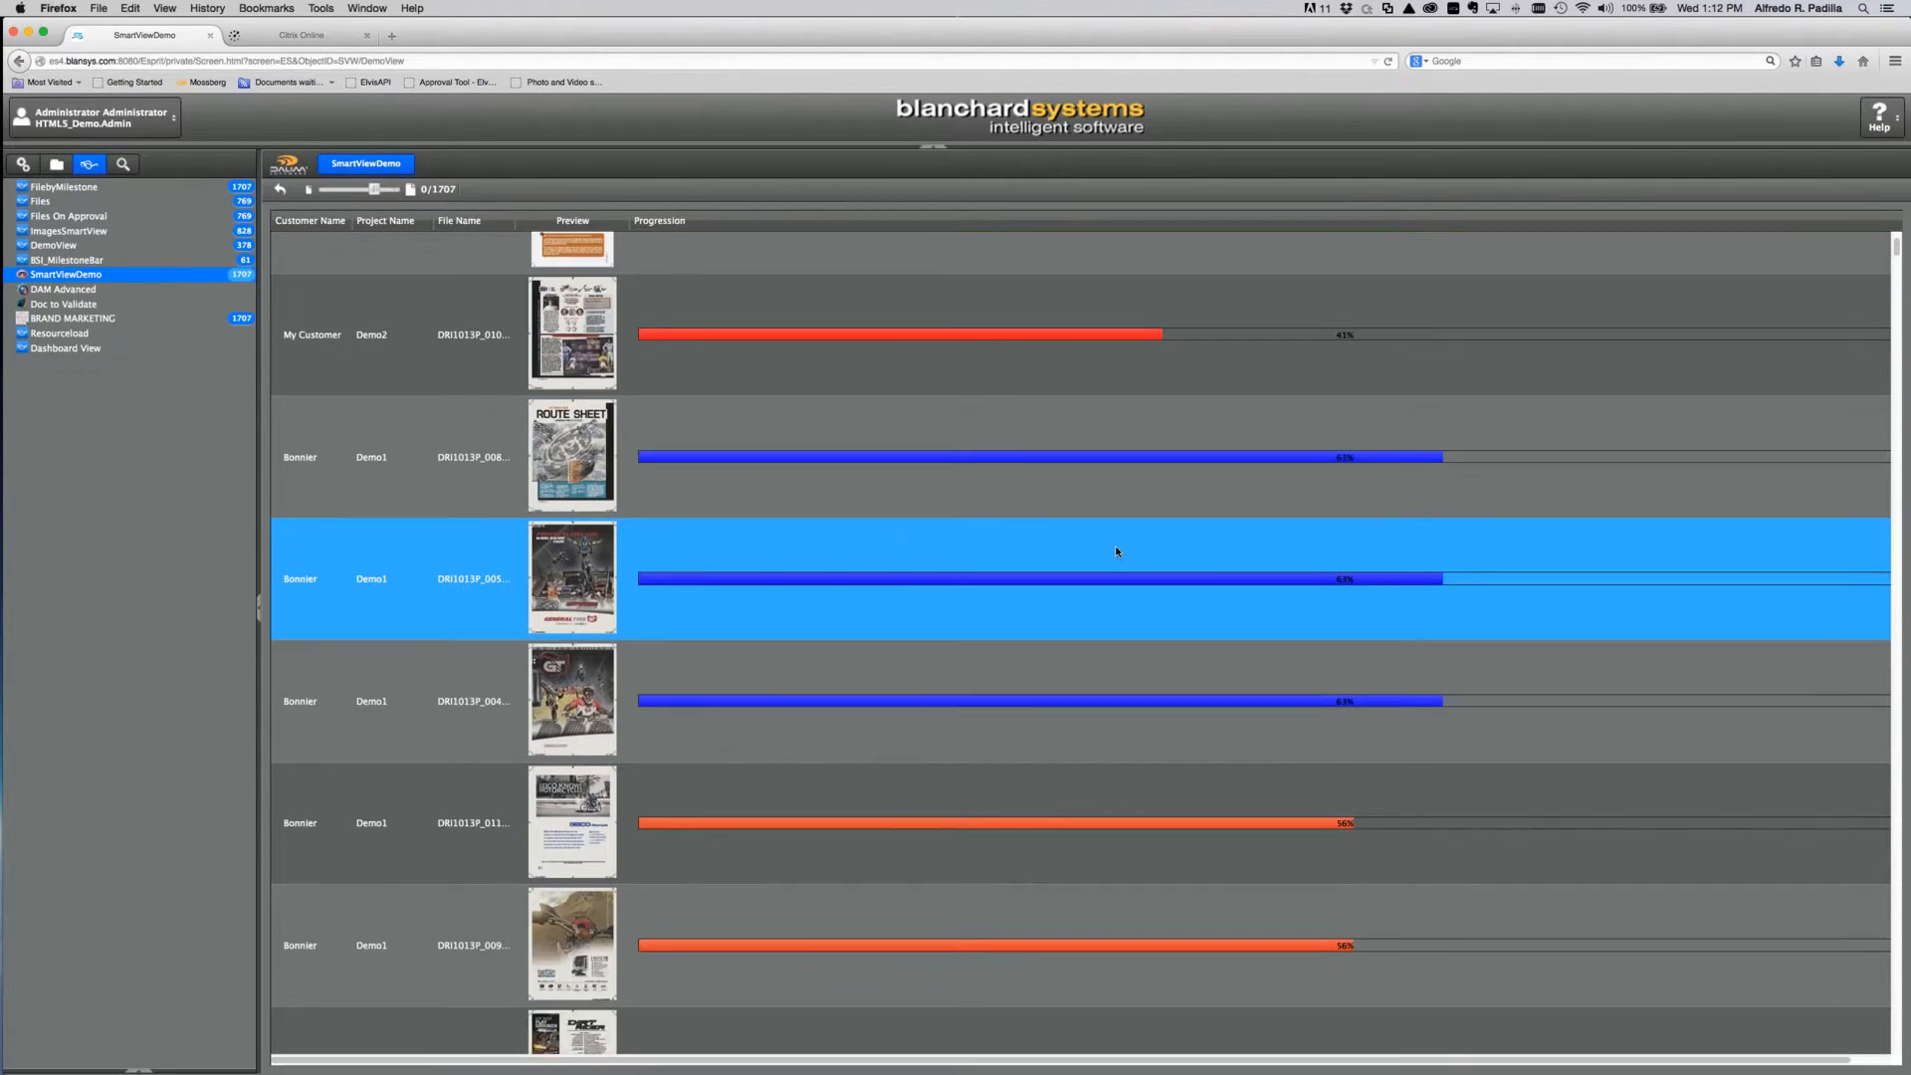
scroll(1116, 550, "down", 5)
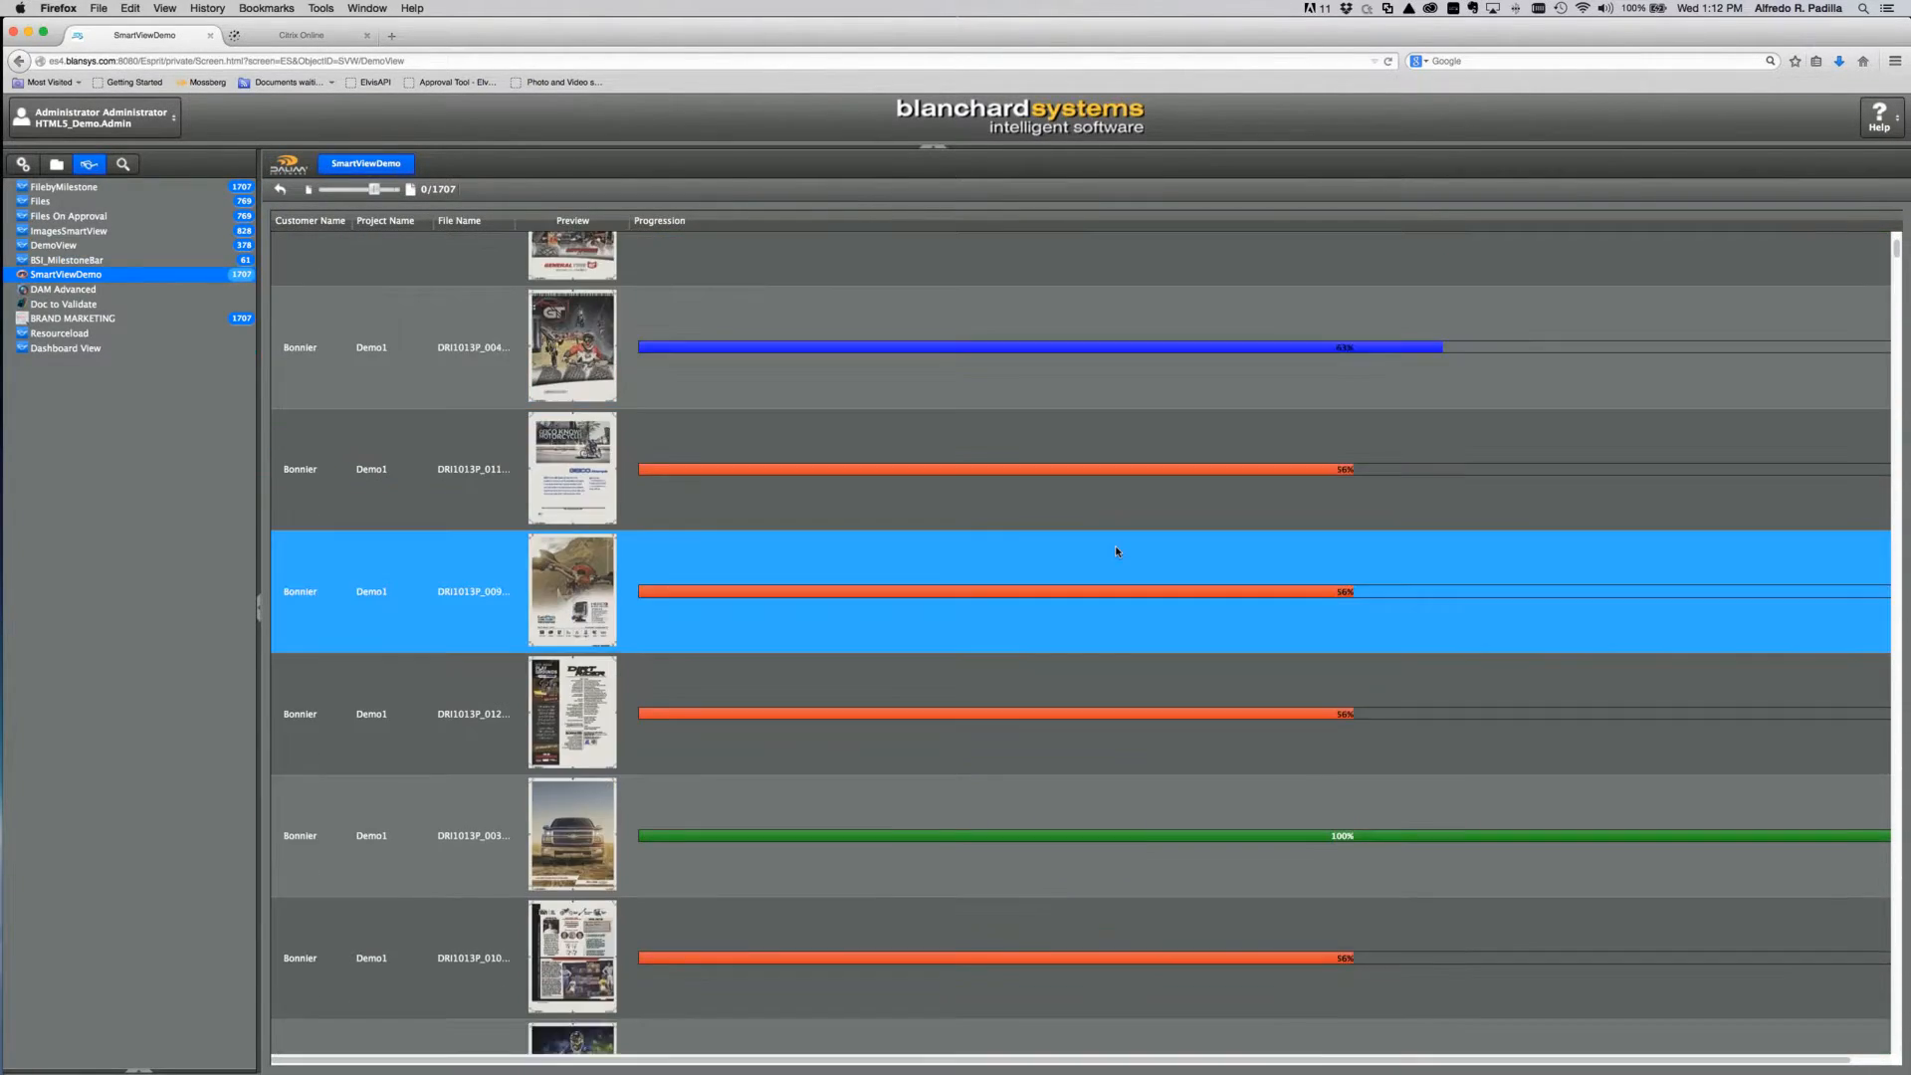
scroll(1116, 551, "down", 8)
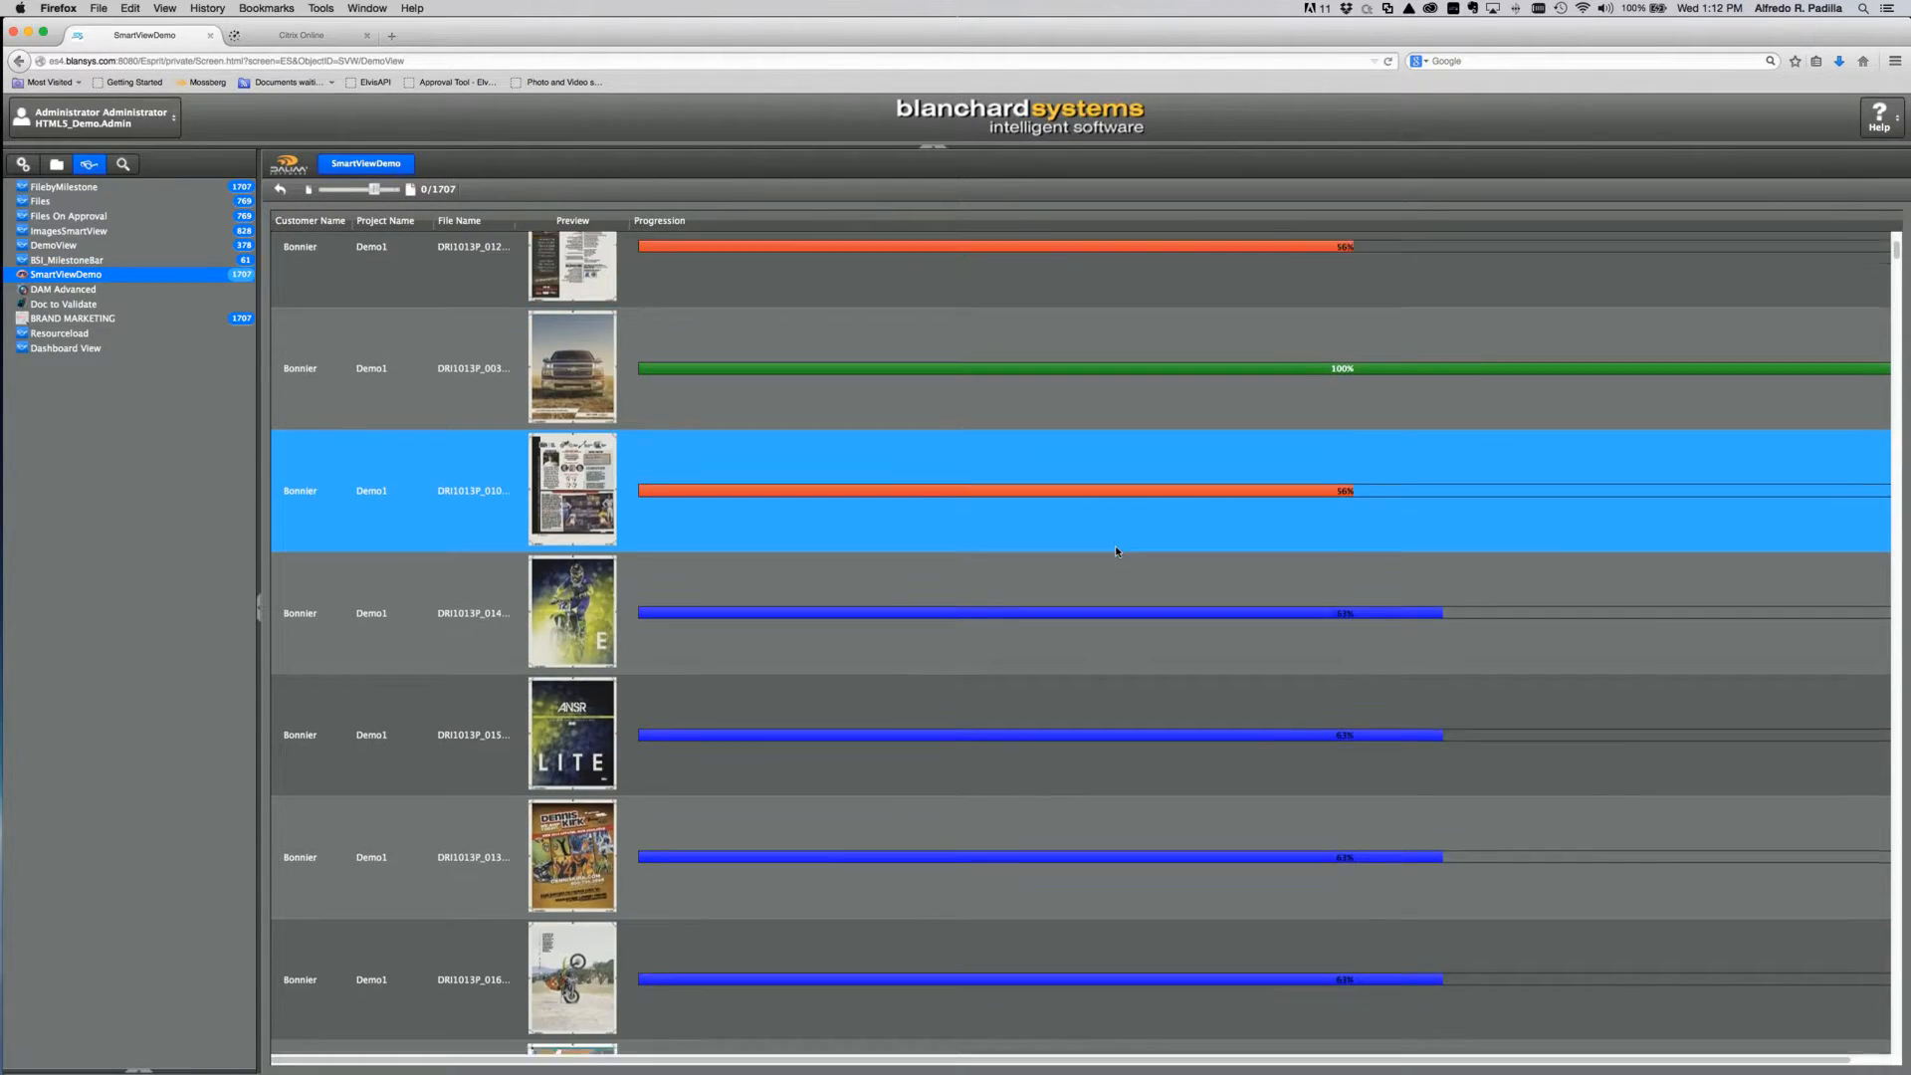
scroll(1116, 551, "down", 4)
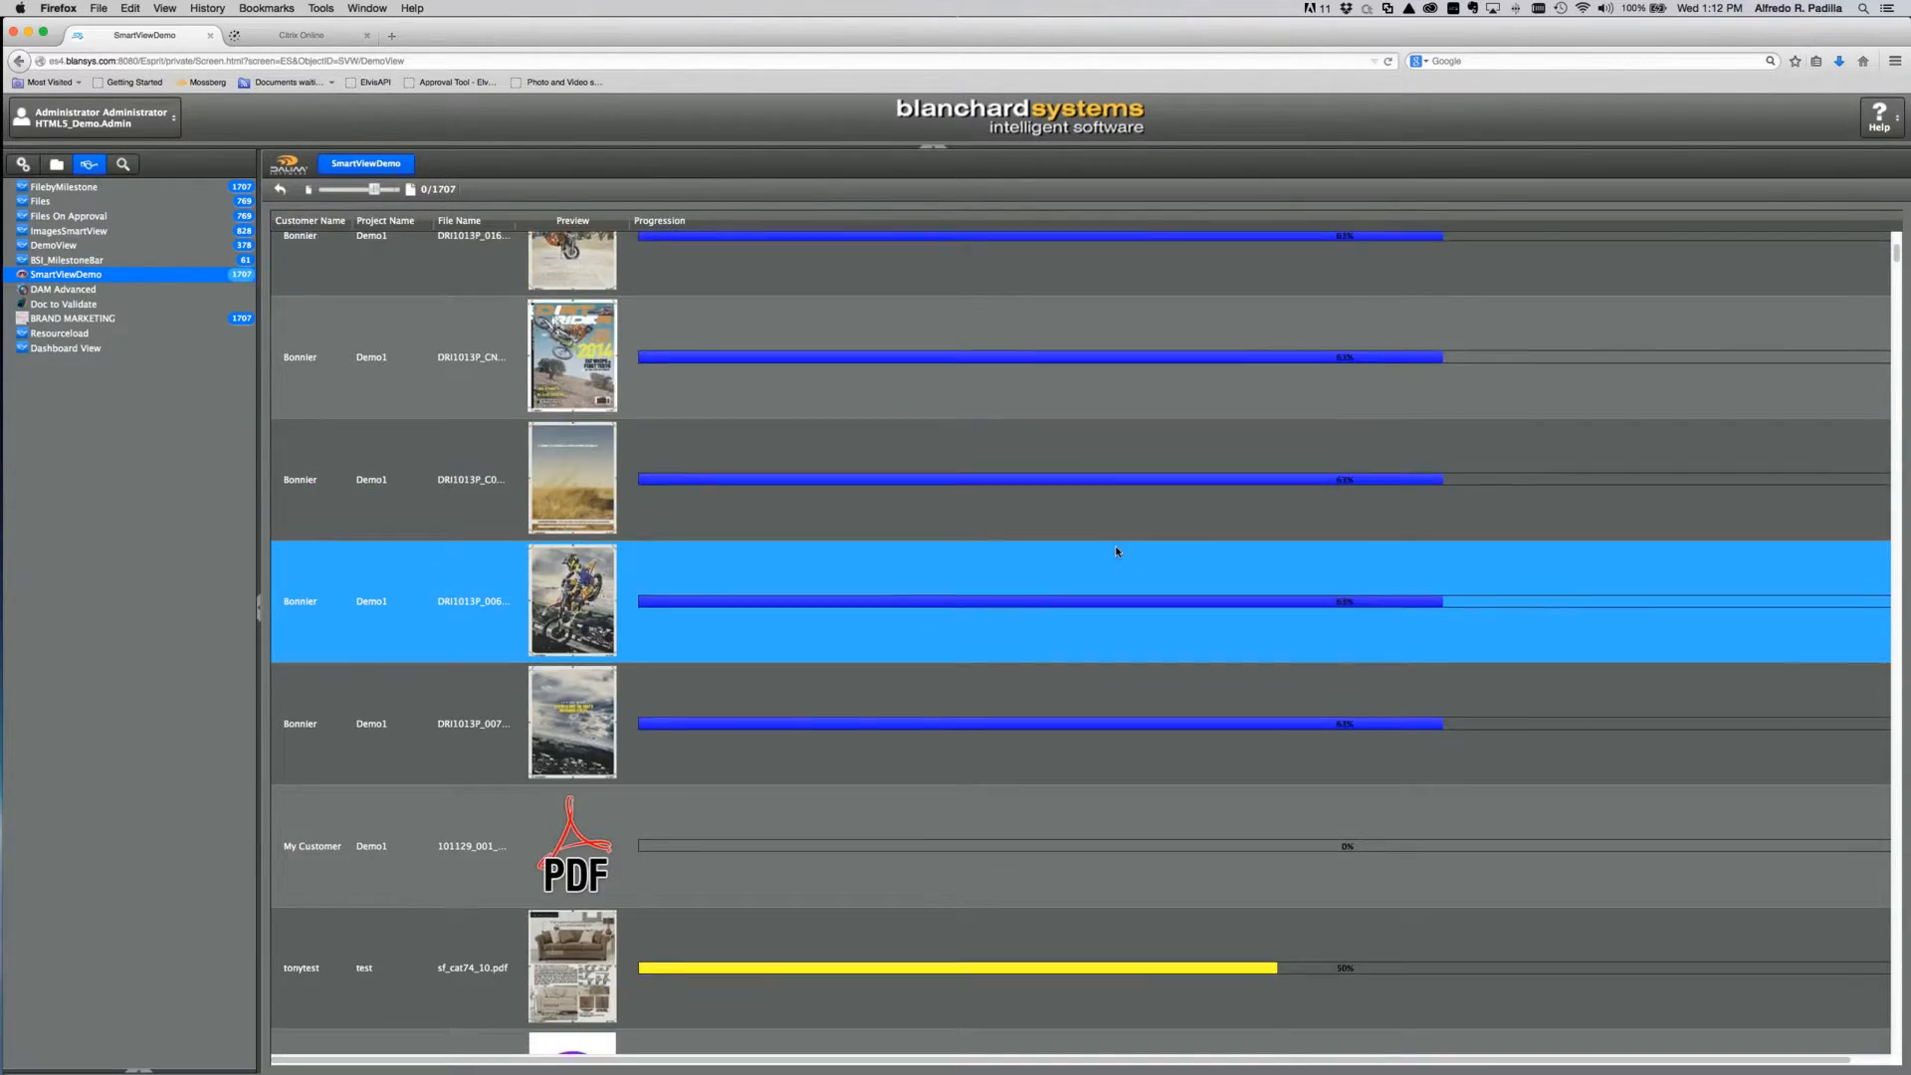
scroll(1115, 550, "up", 13)
scroll(1116, 550, "up", 10)
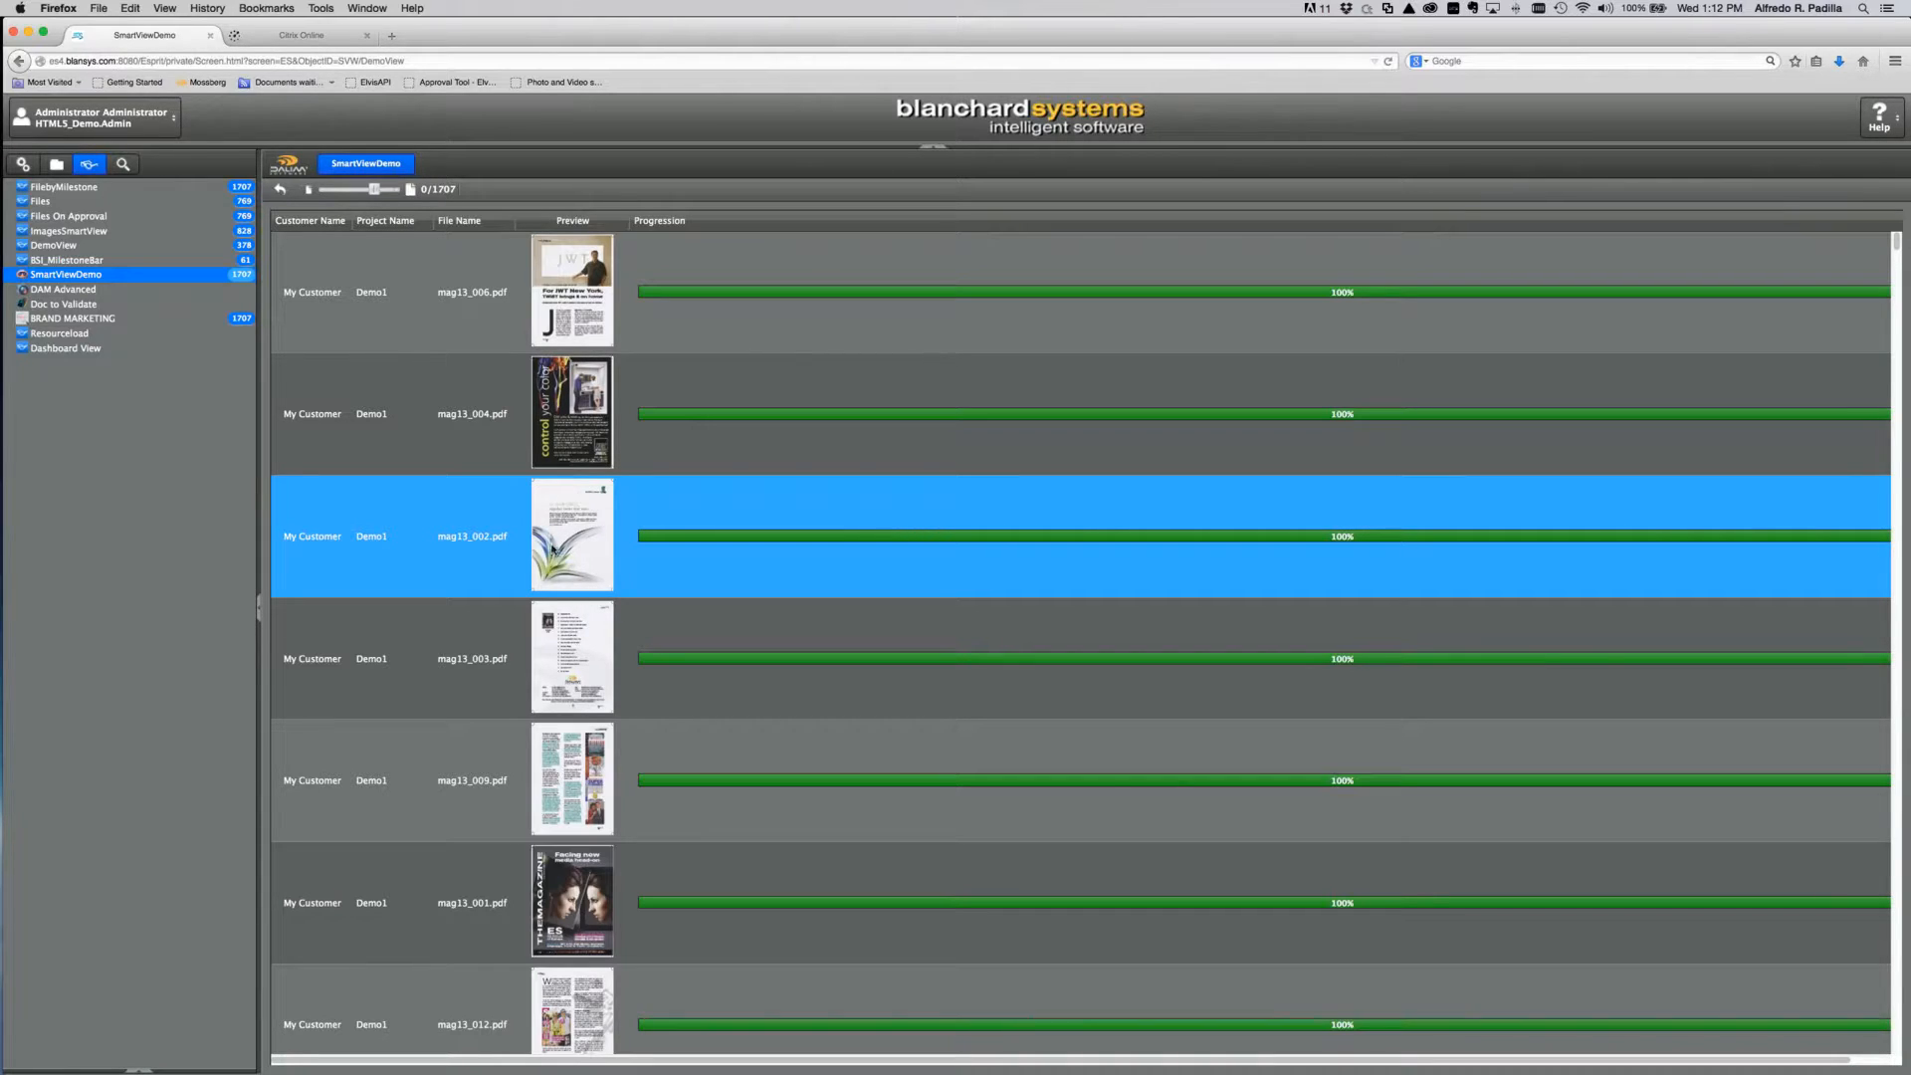
Step: Enable Icon and Color on SmartViewDemo's Preview column, save, and return to the smart view browser
left_click(23, 164)
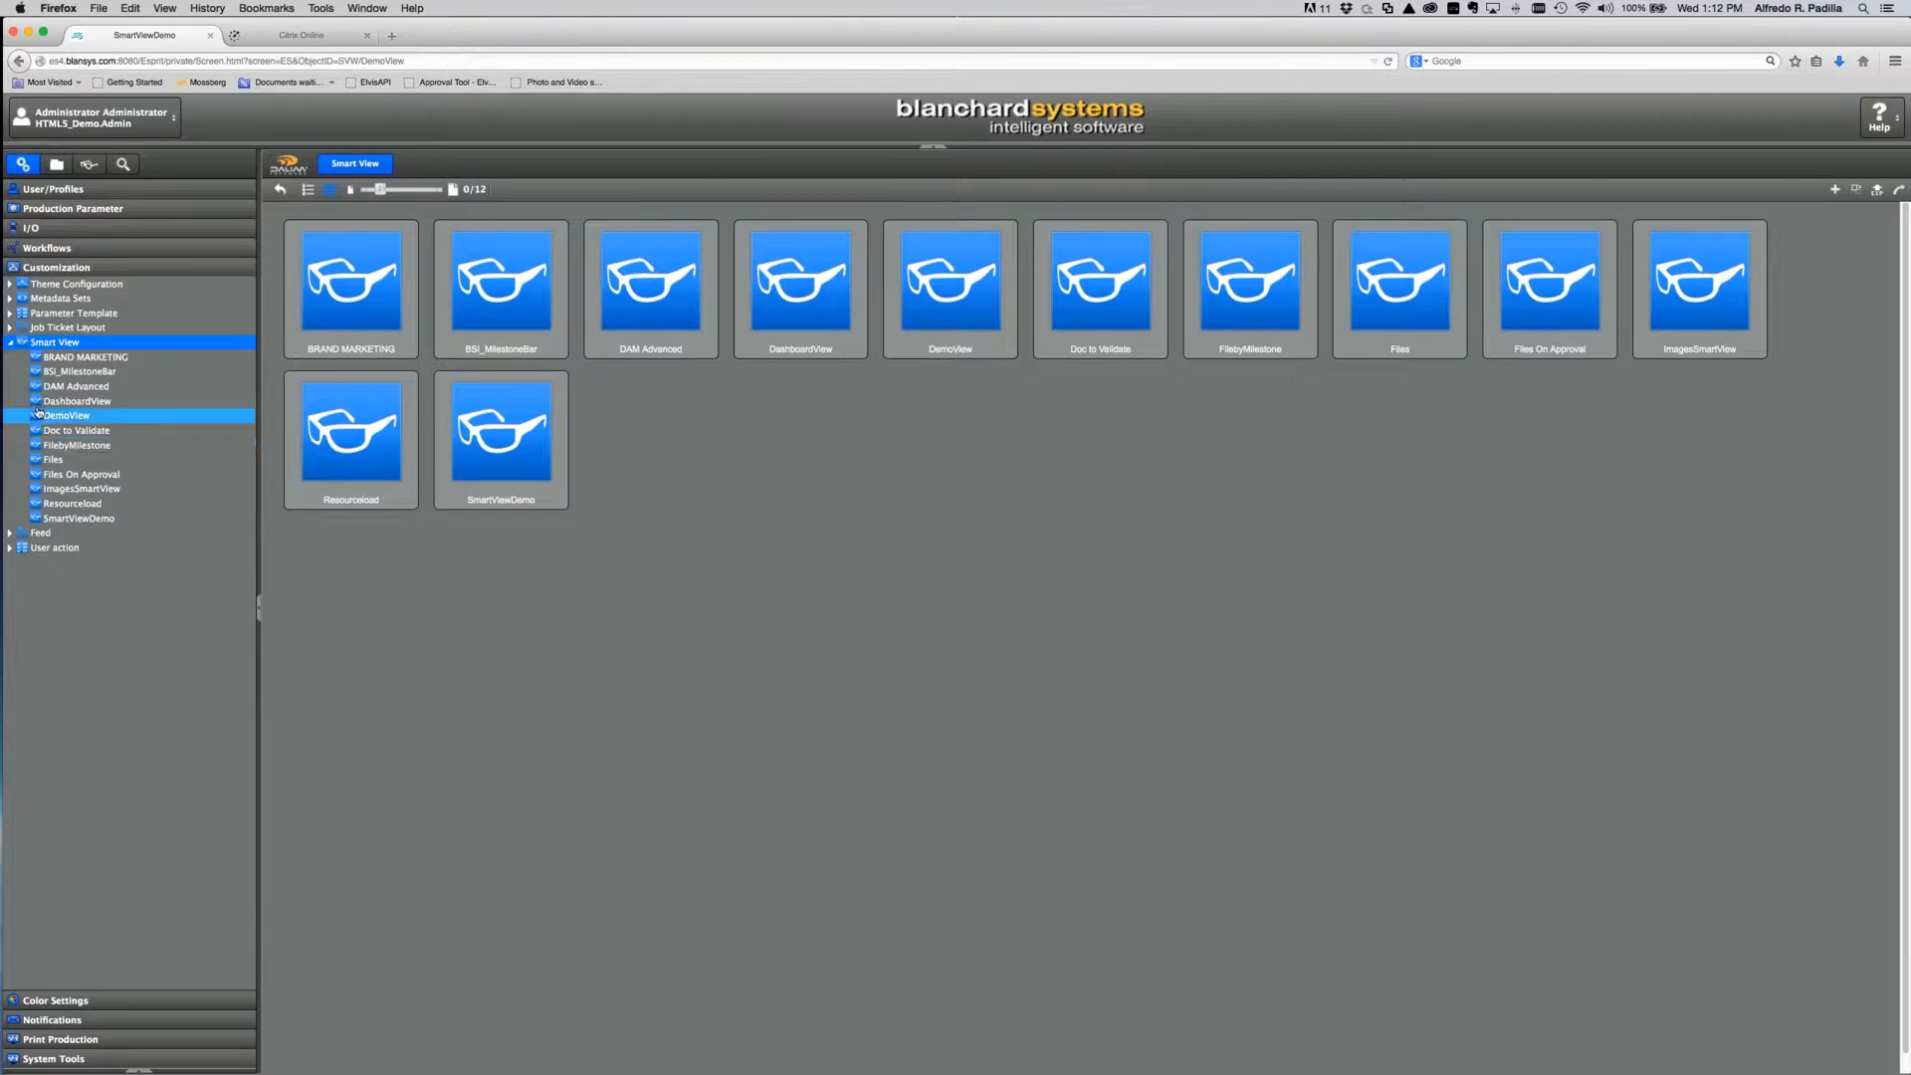
left_click(84, 518)
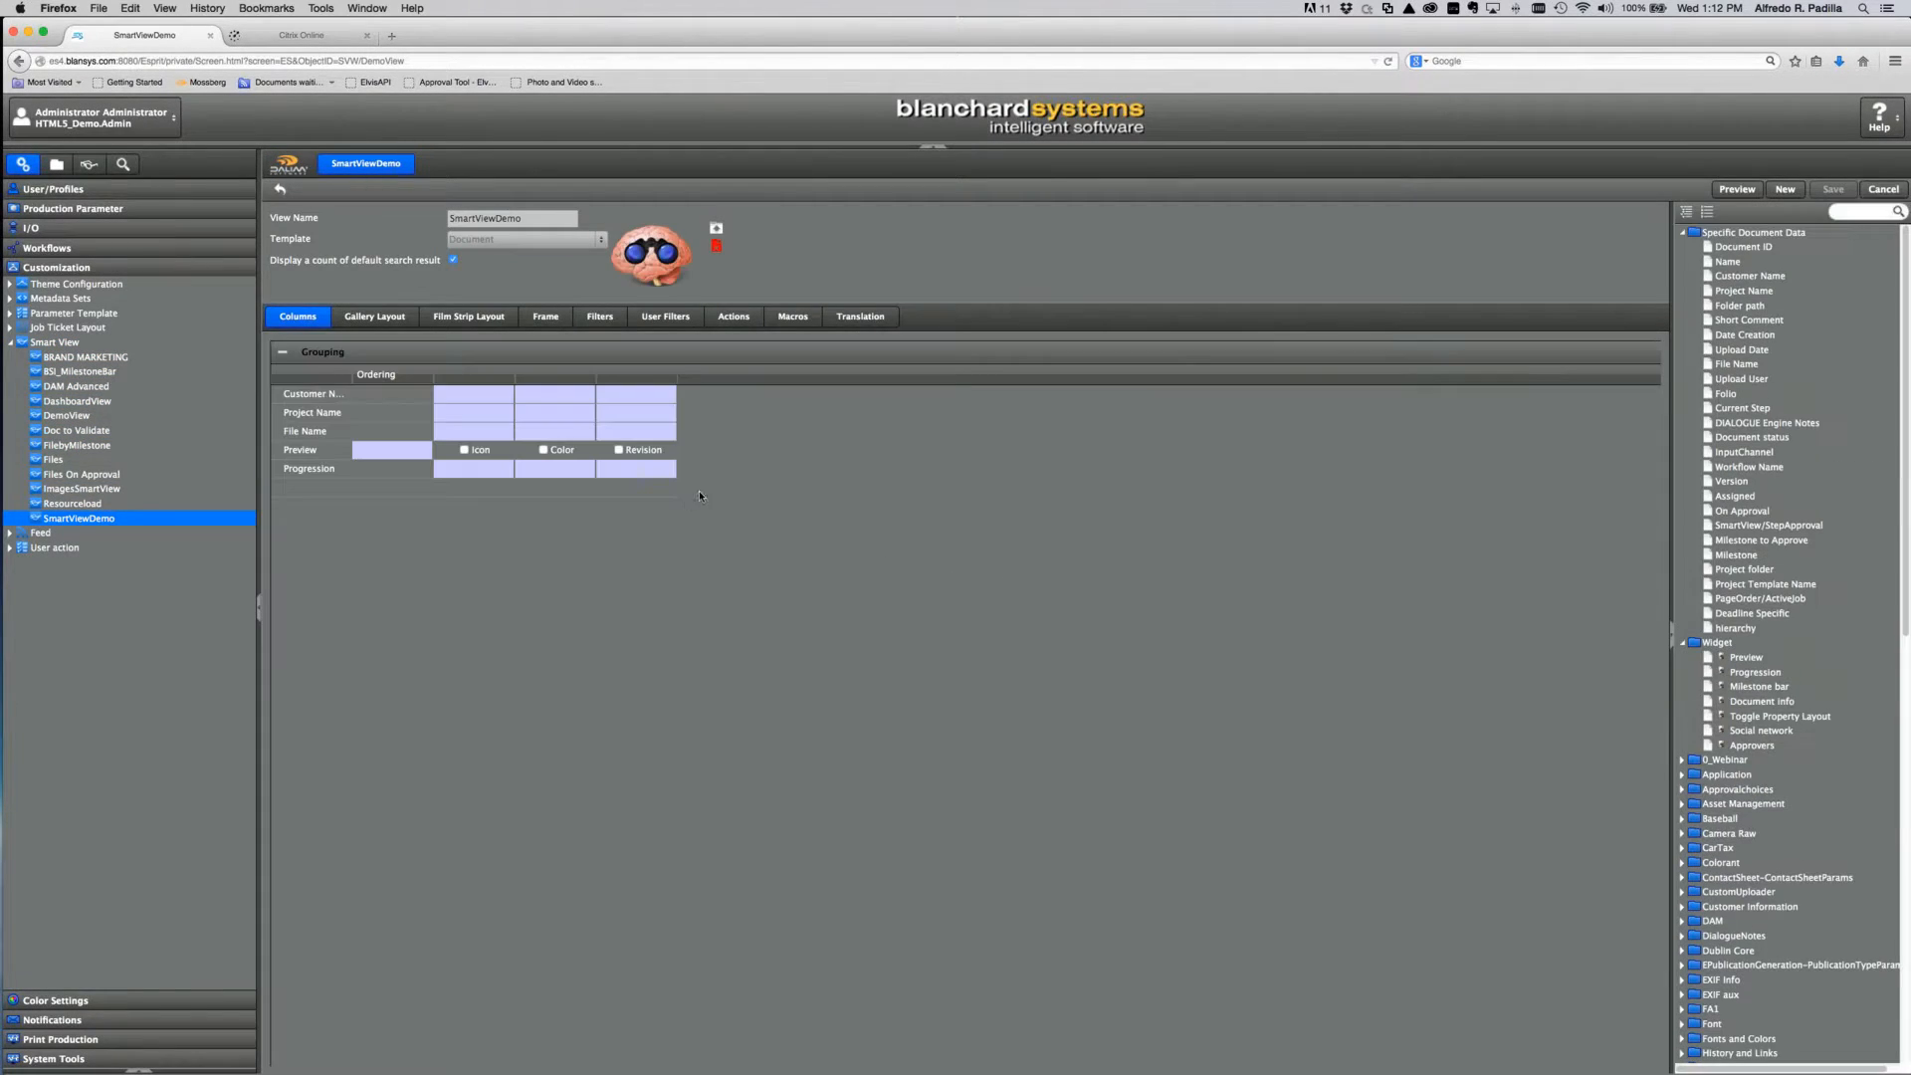
left_click(463, 449)
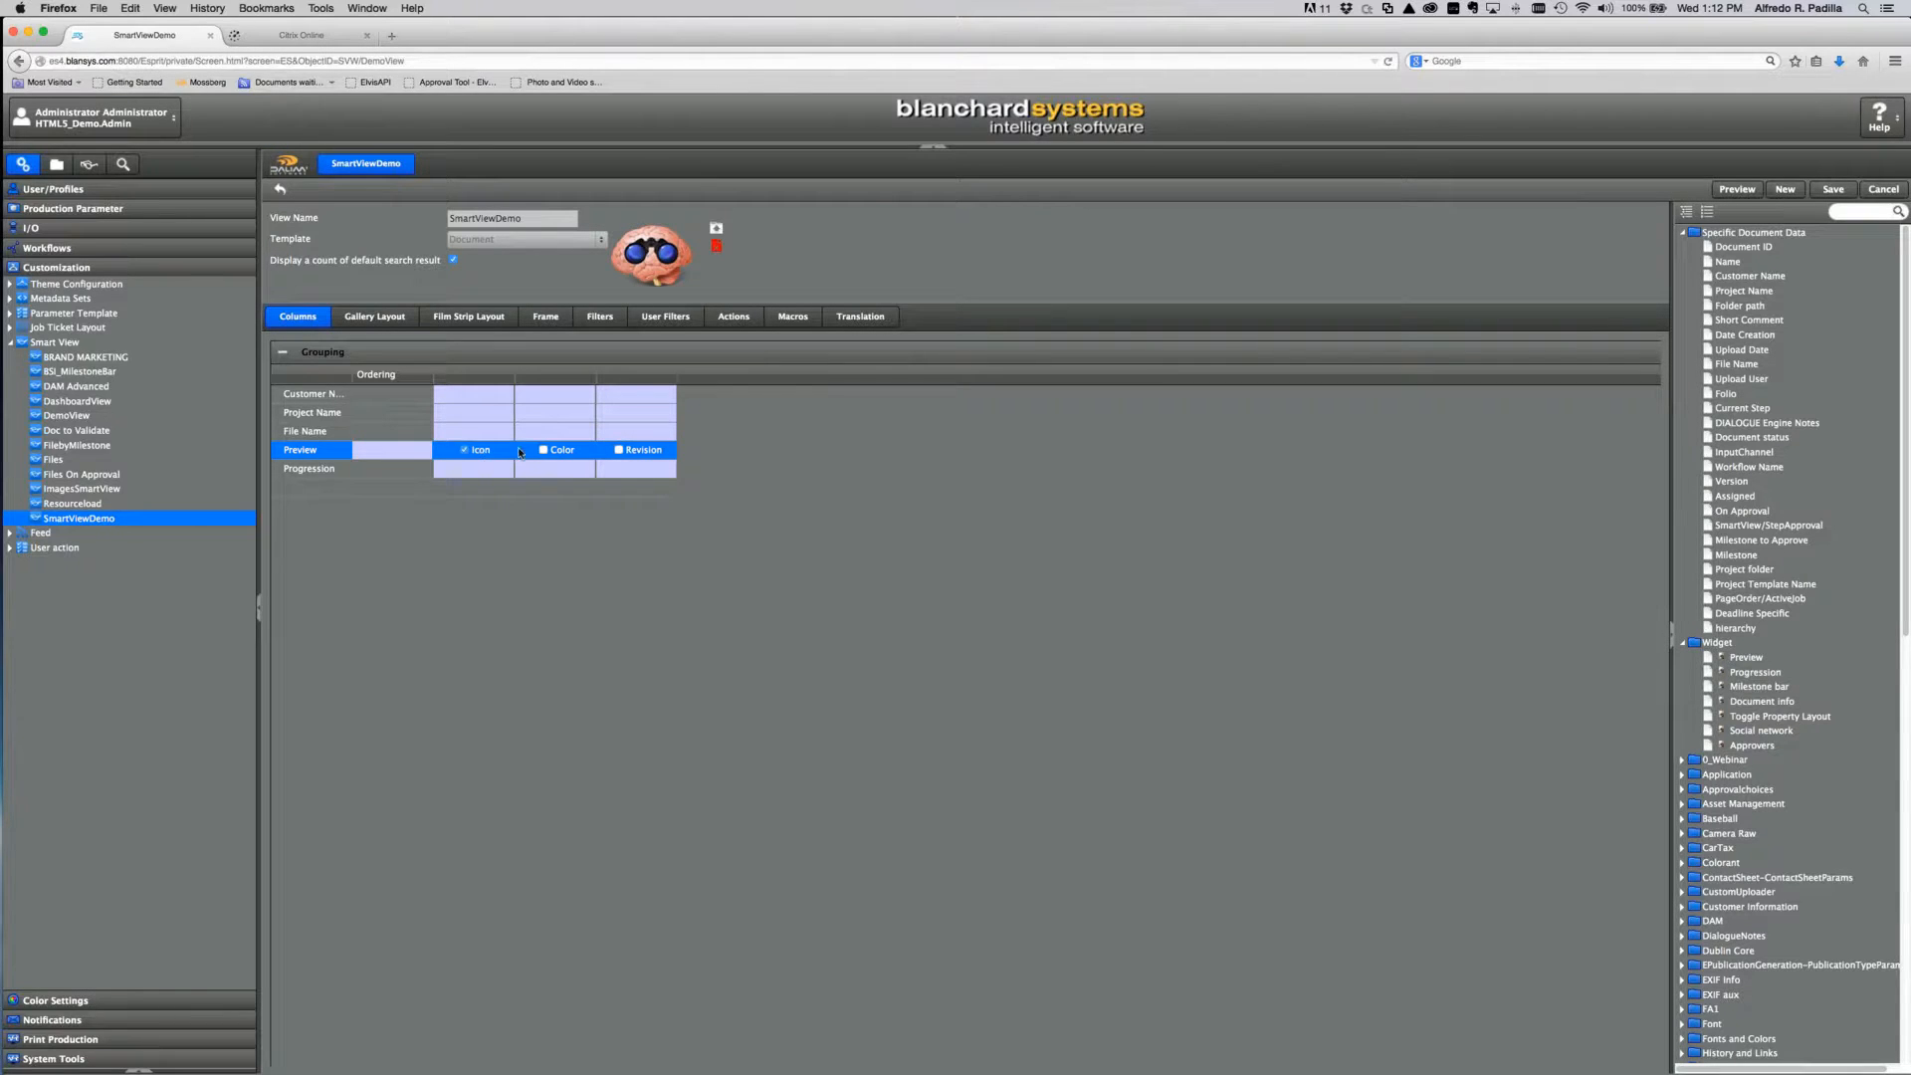
left_click(543, 450)
left_click(1832, 189)
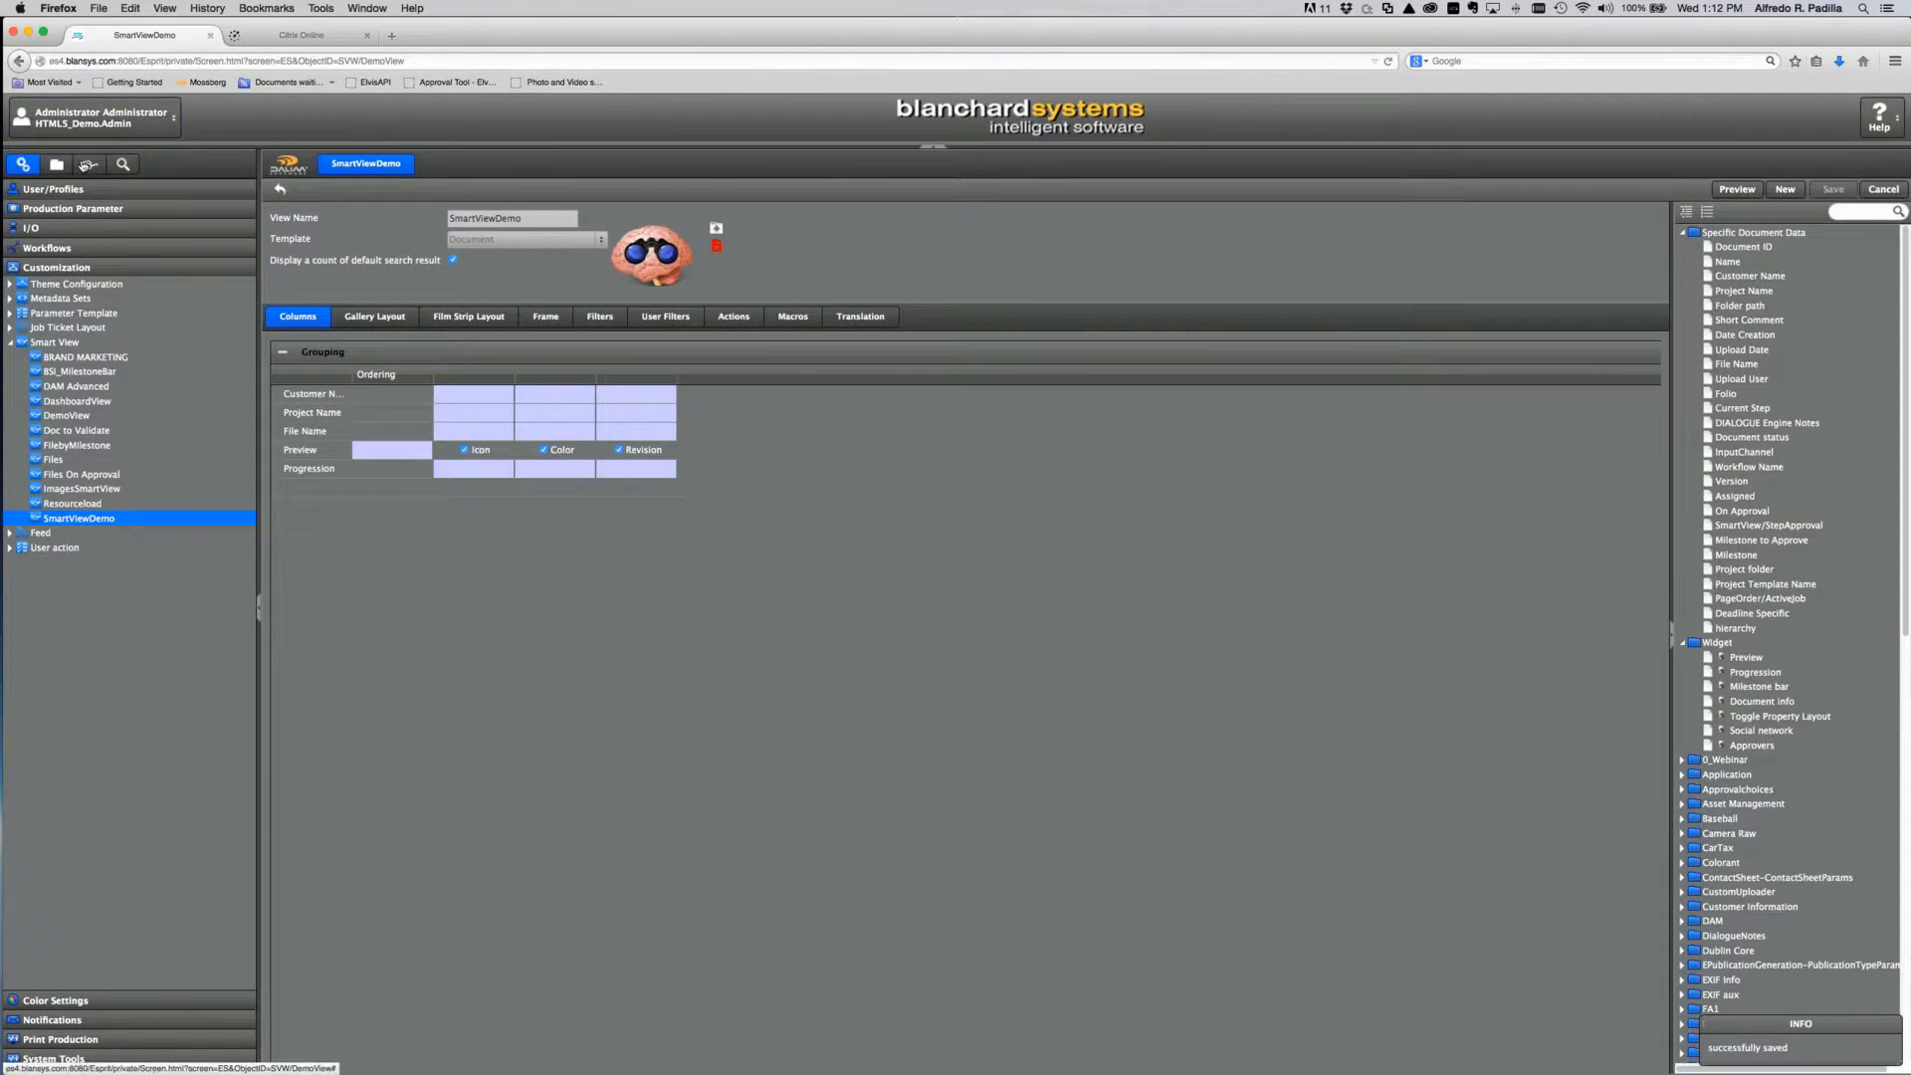
left_click(87, 164)
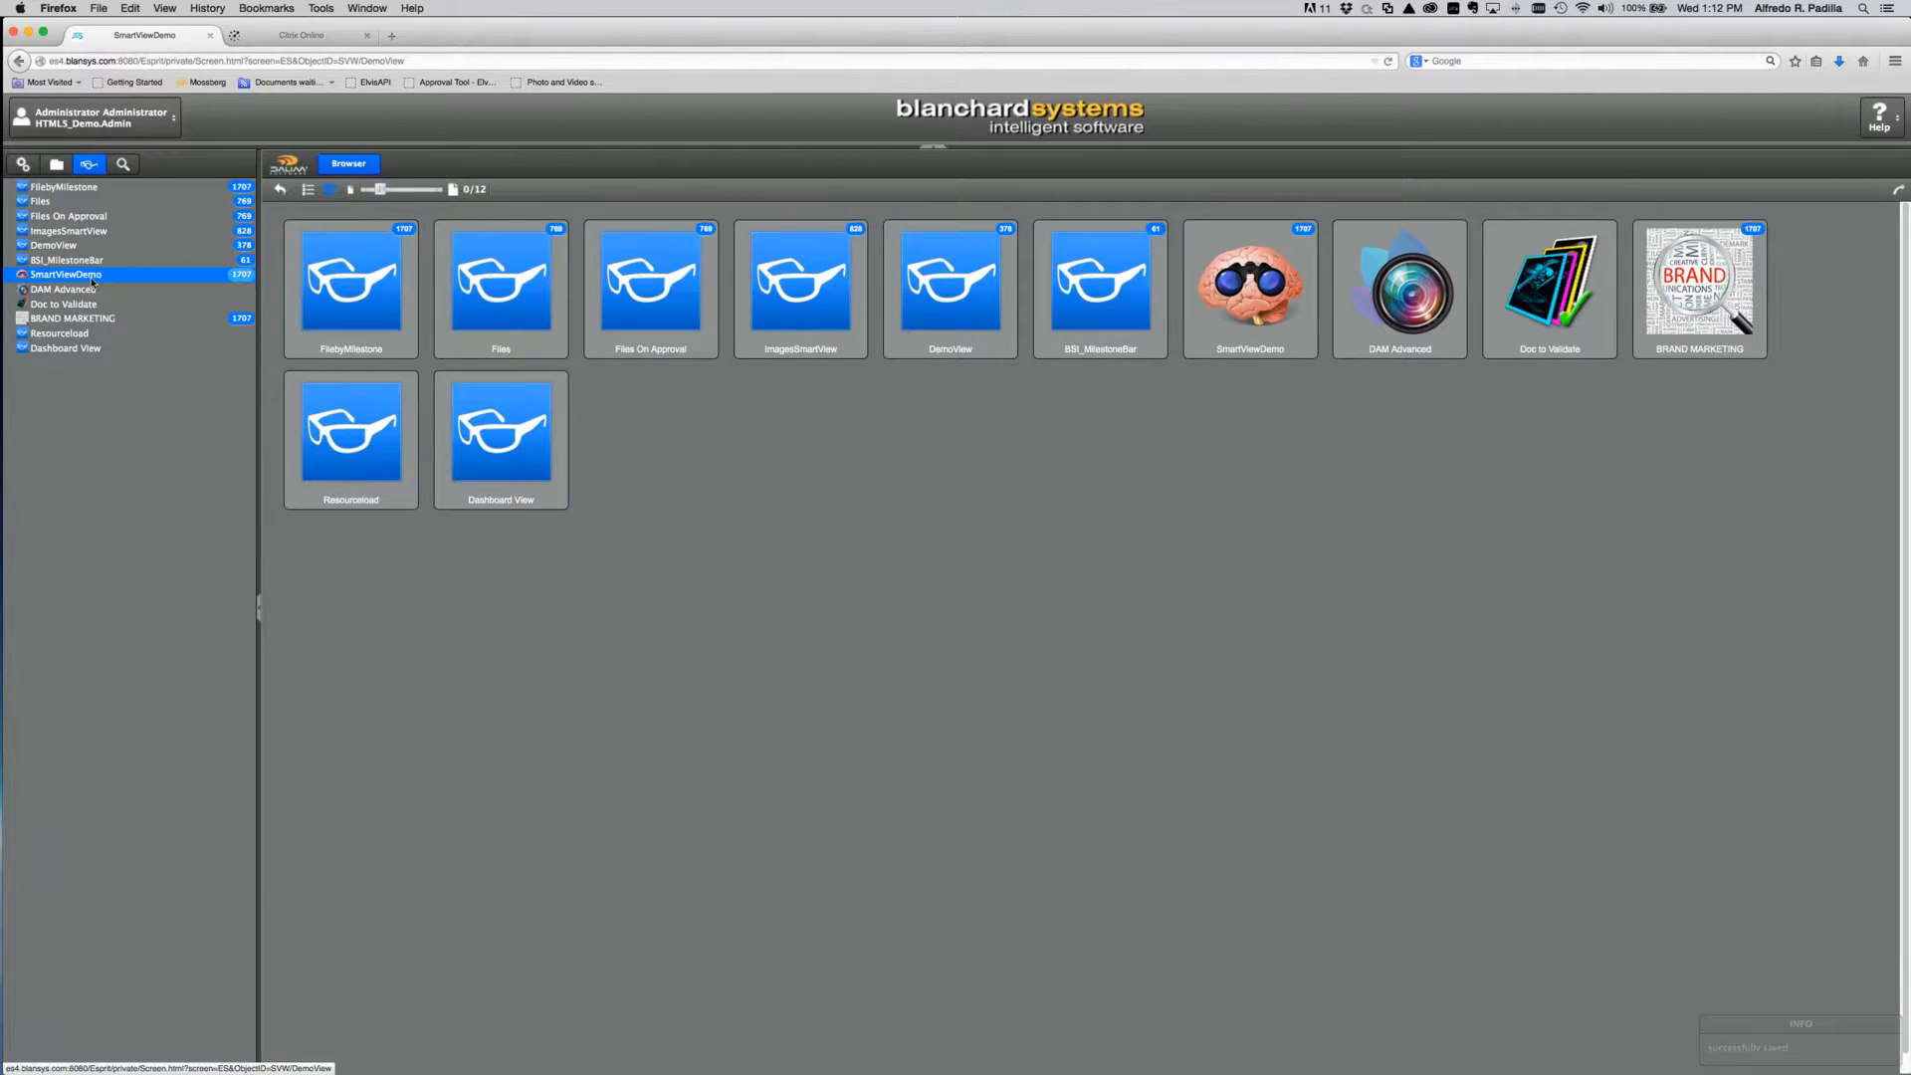
Step: Reopen SmartViewDemo and scroll through thumbnails now showing coloured status bands and icons
left_click(92, 279)
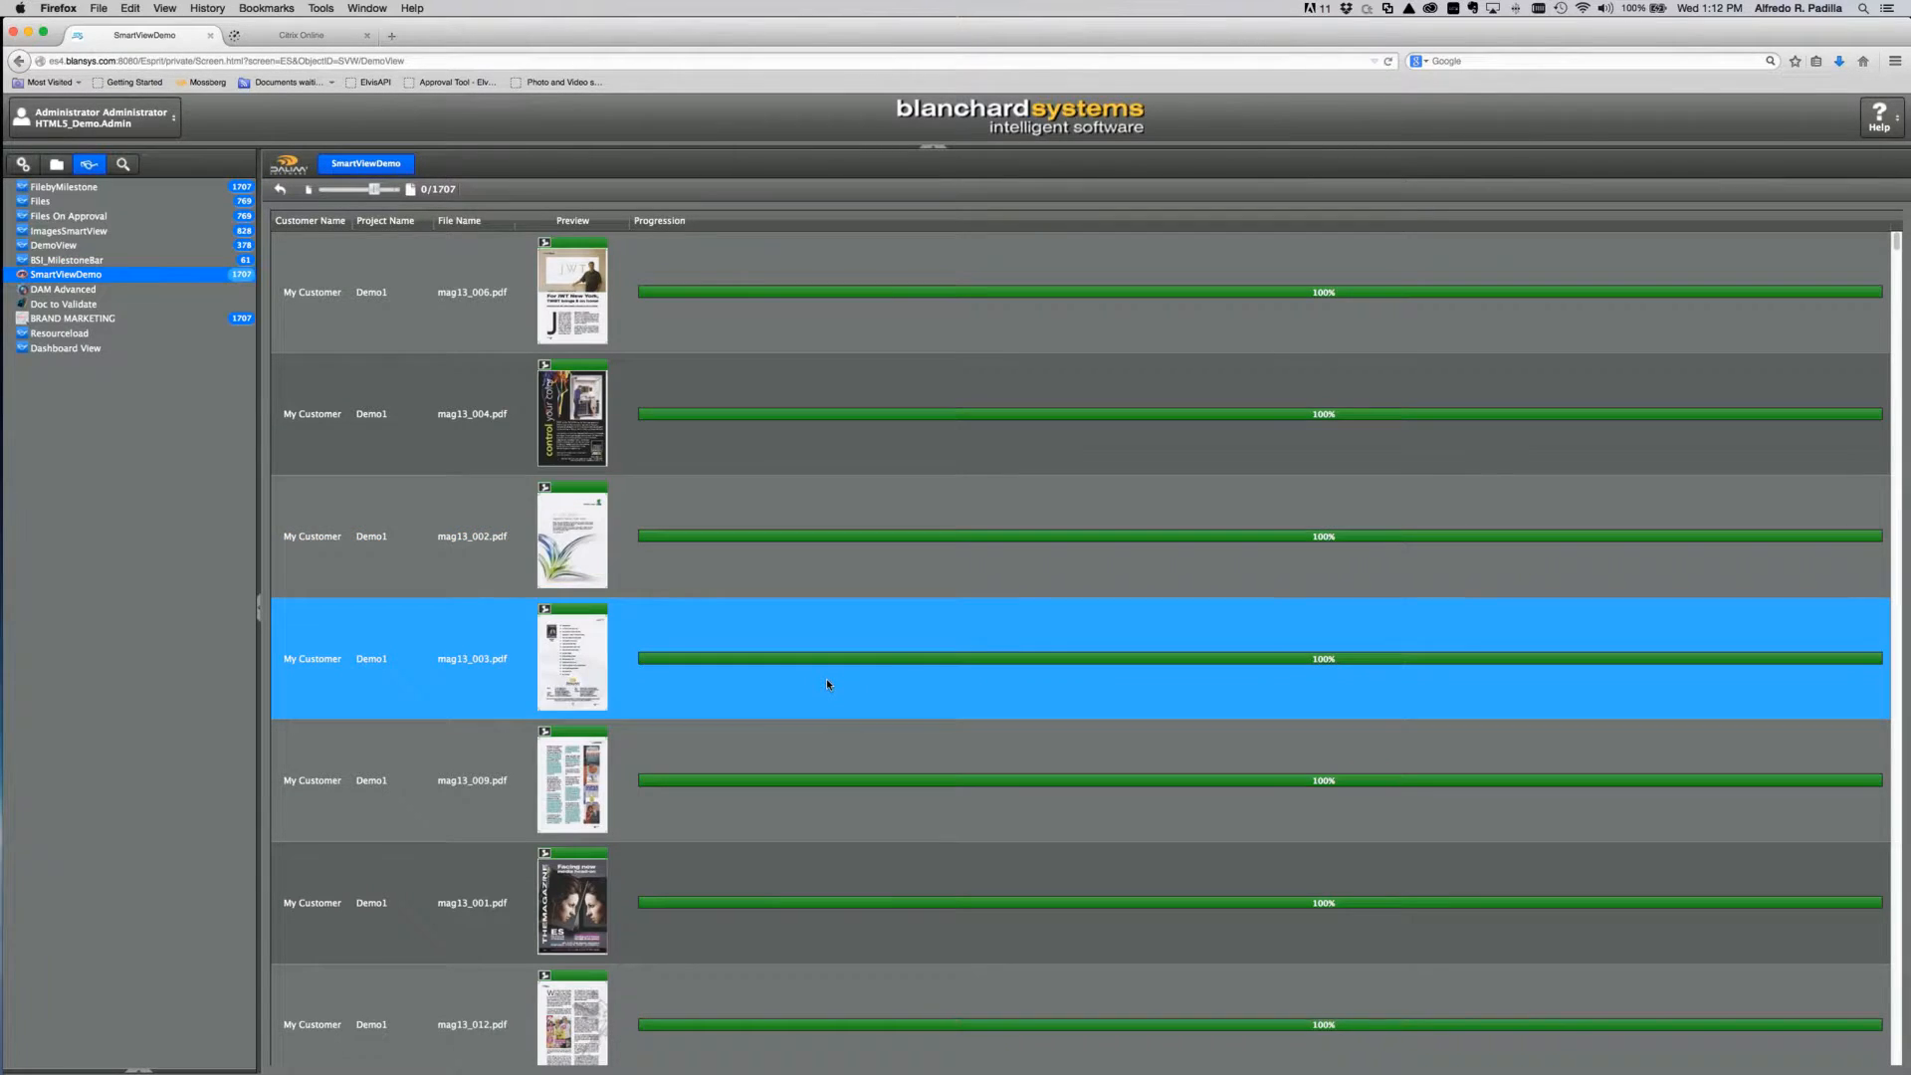
scroll(826, 681, "down", 10)
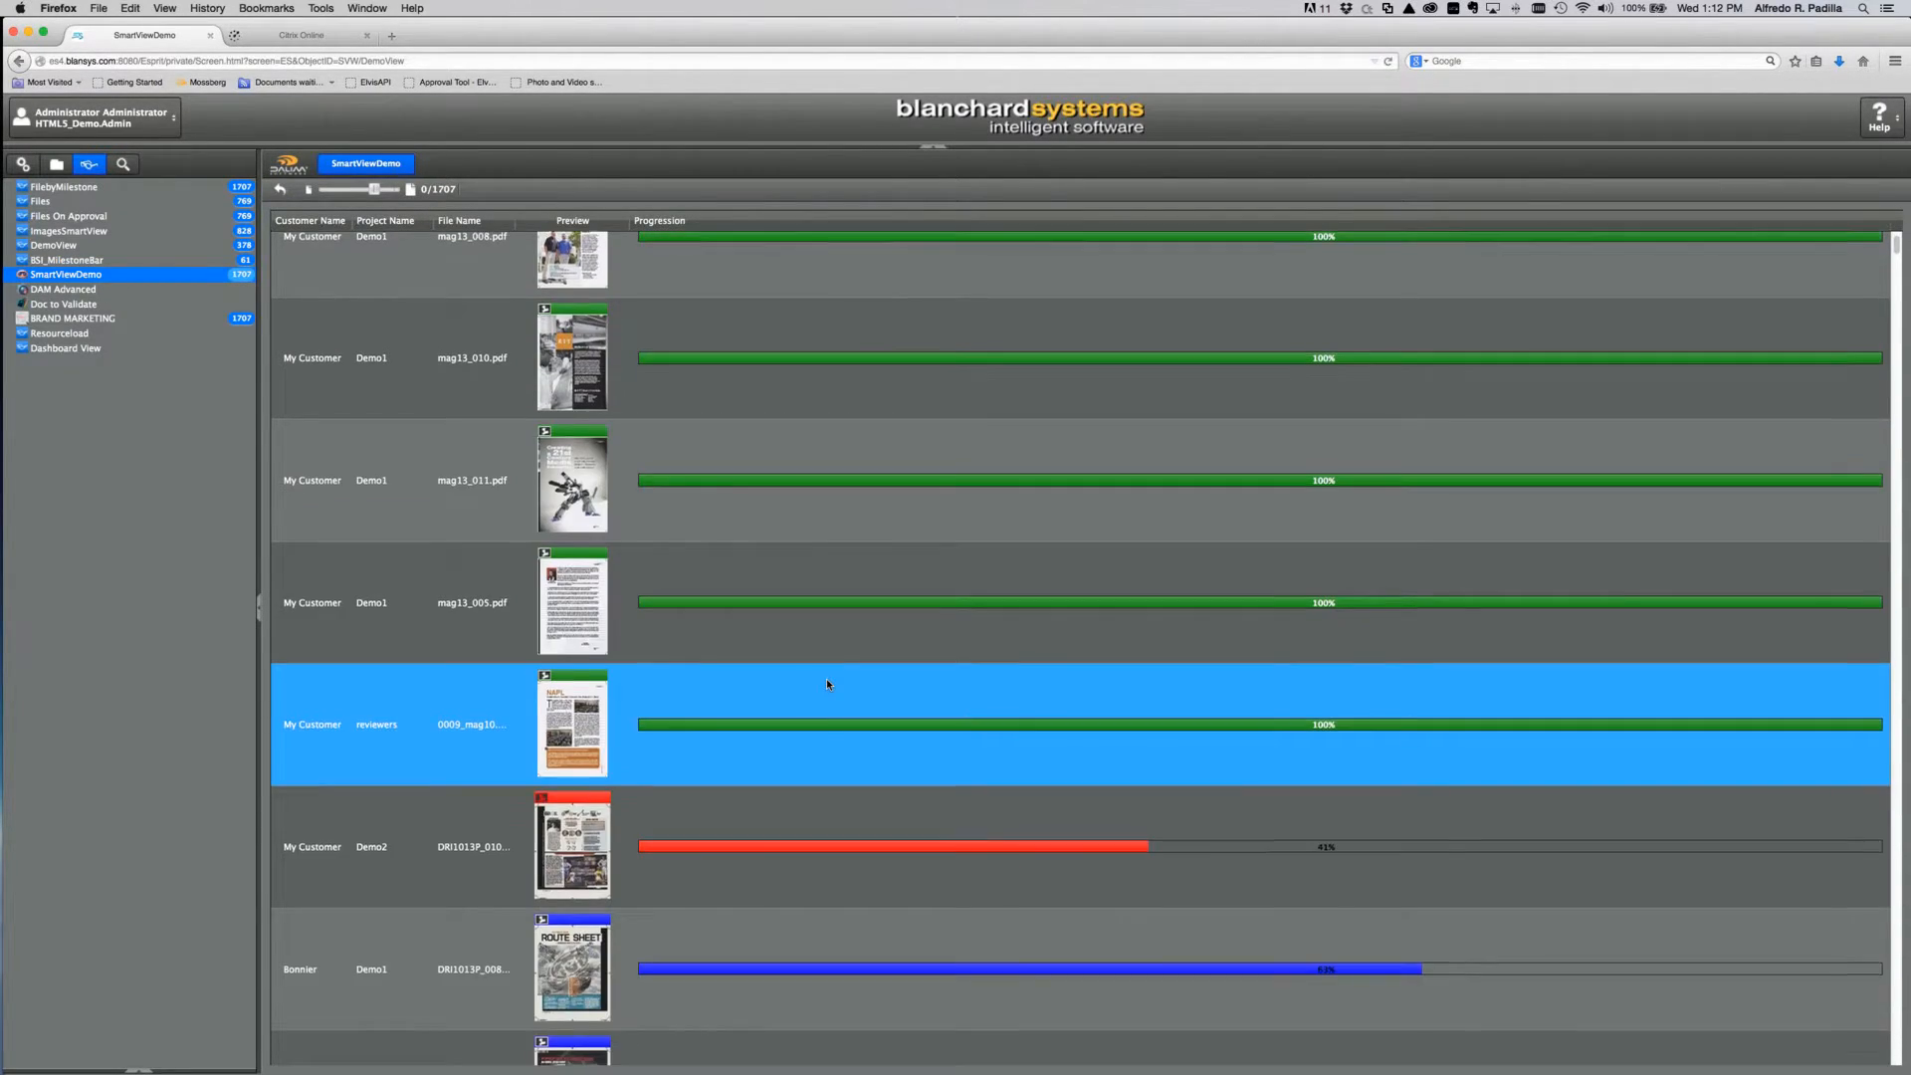
scroll(826, 681, "down", 7)
scroll(827, 681, "up", 7)
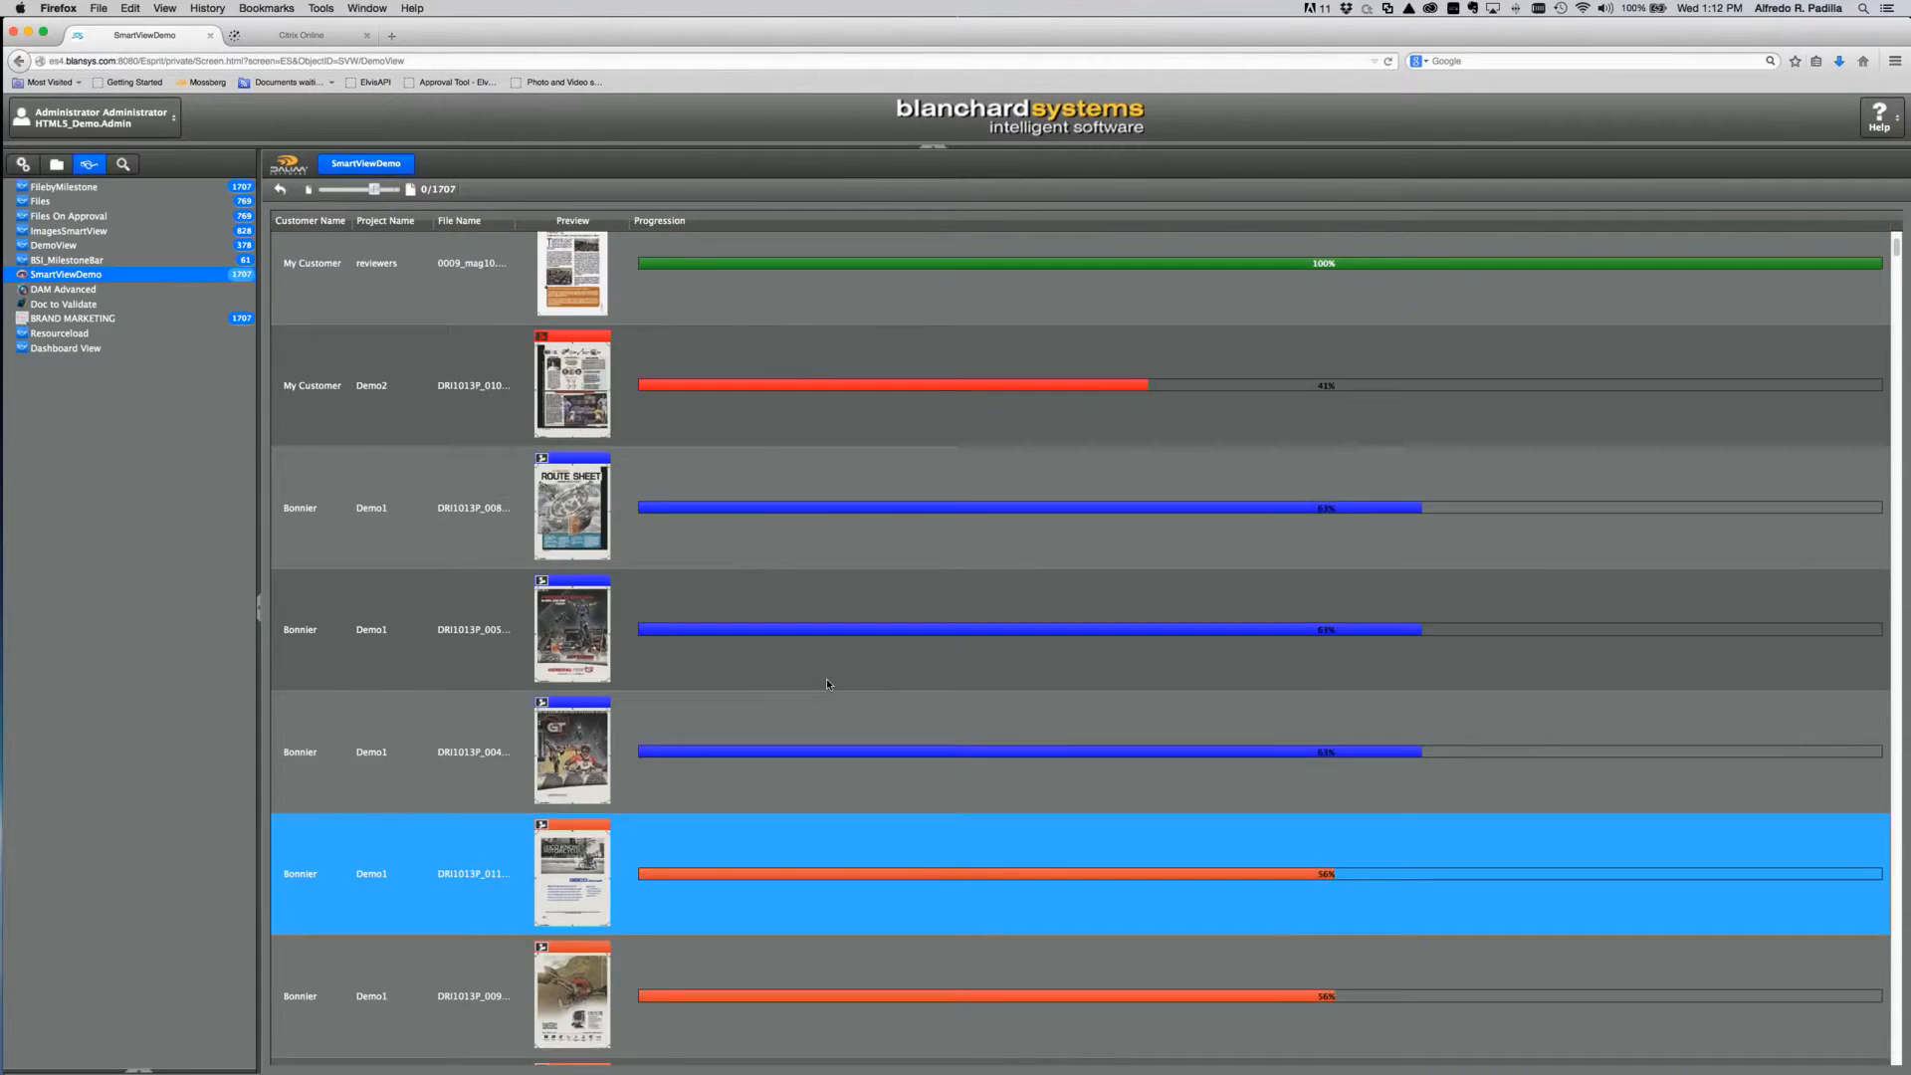
Step: Add the Preview widget to SmartViewDemo's gallery layout with icon and colour shown
left_click(29, 167)
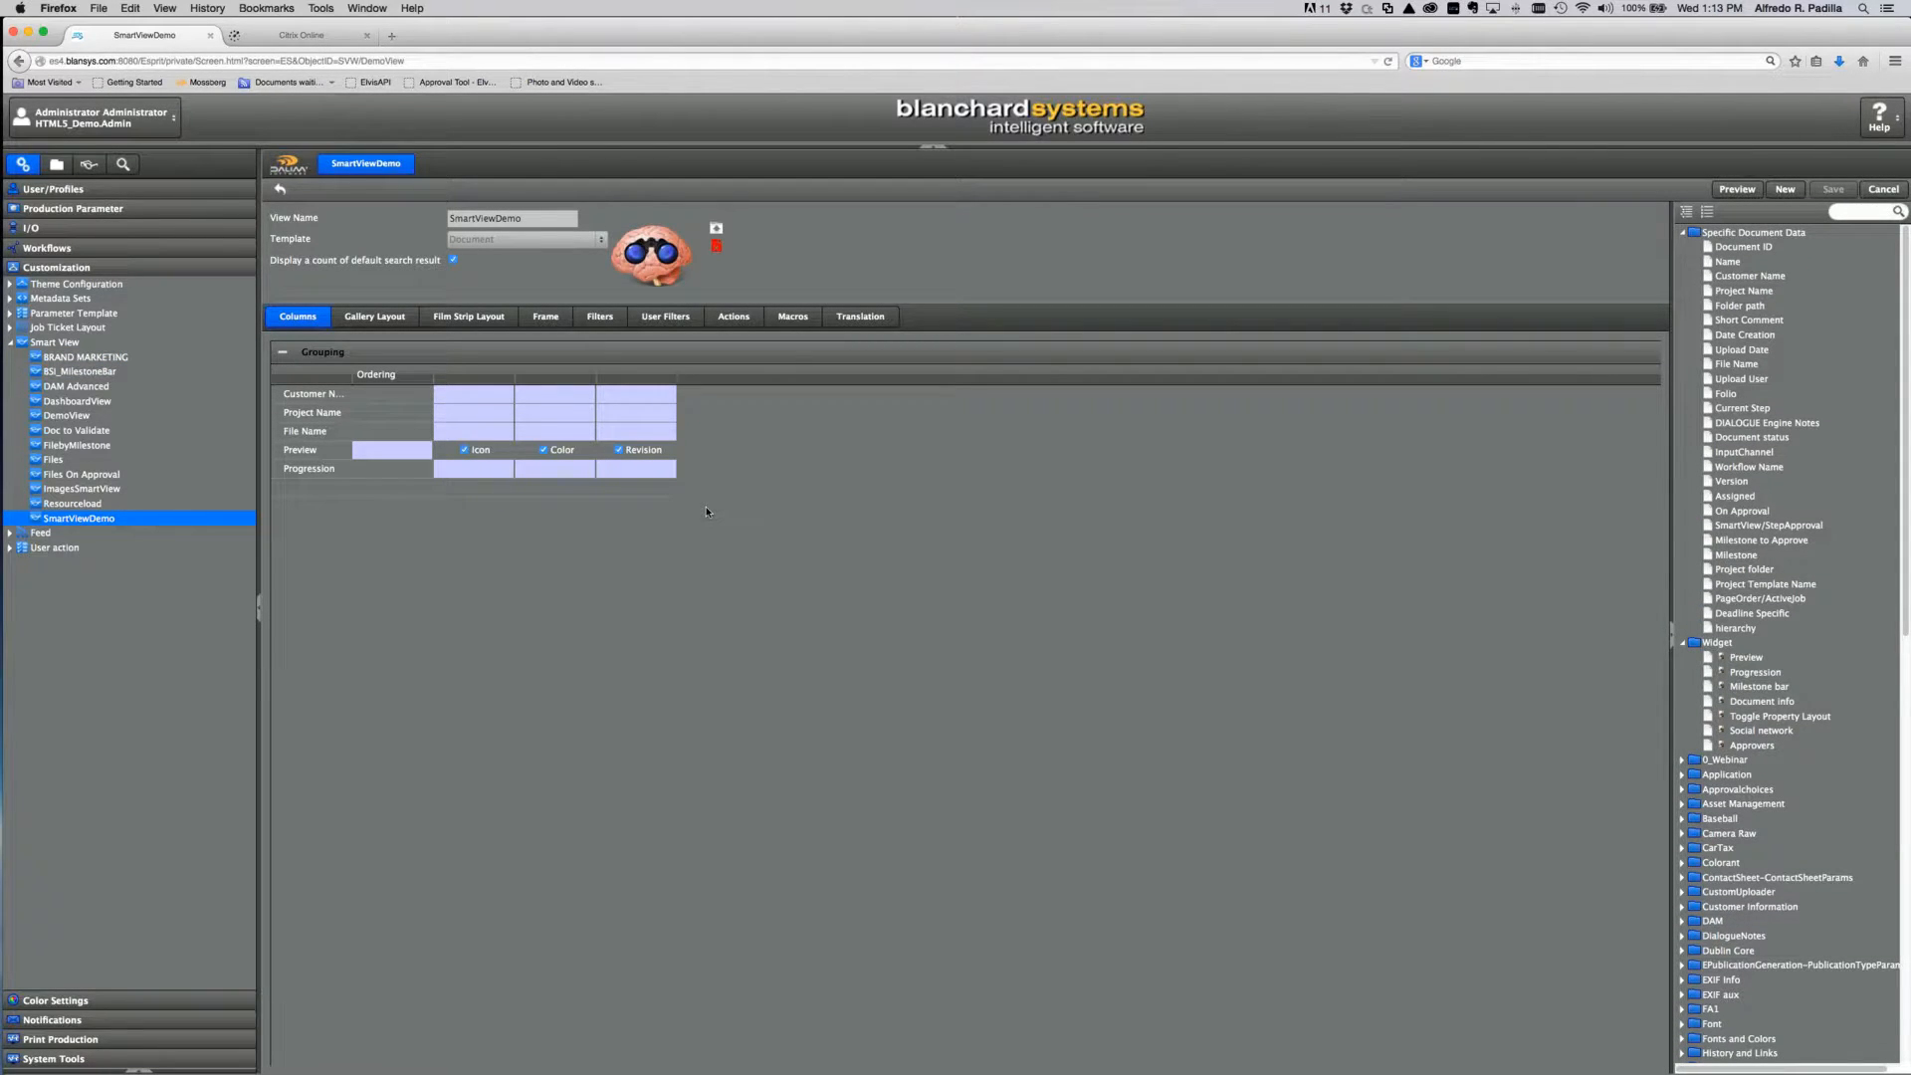
left_click(388, 321)
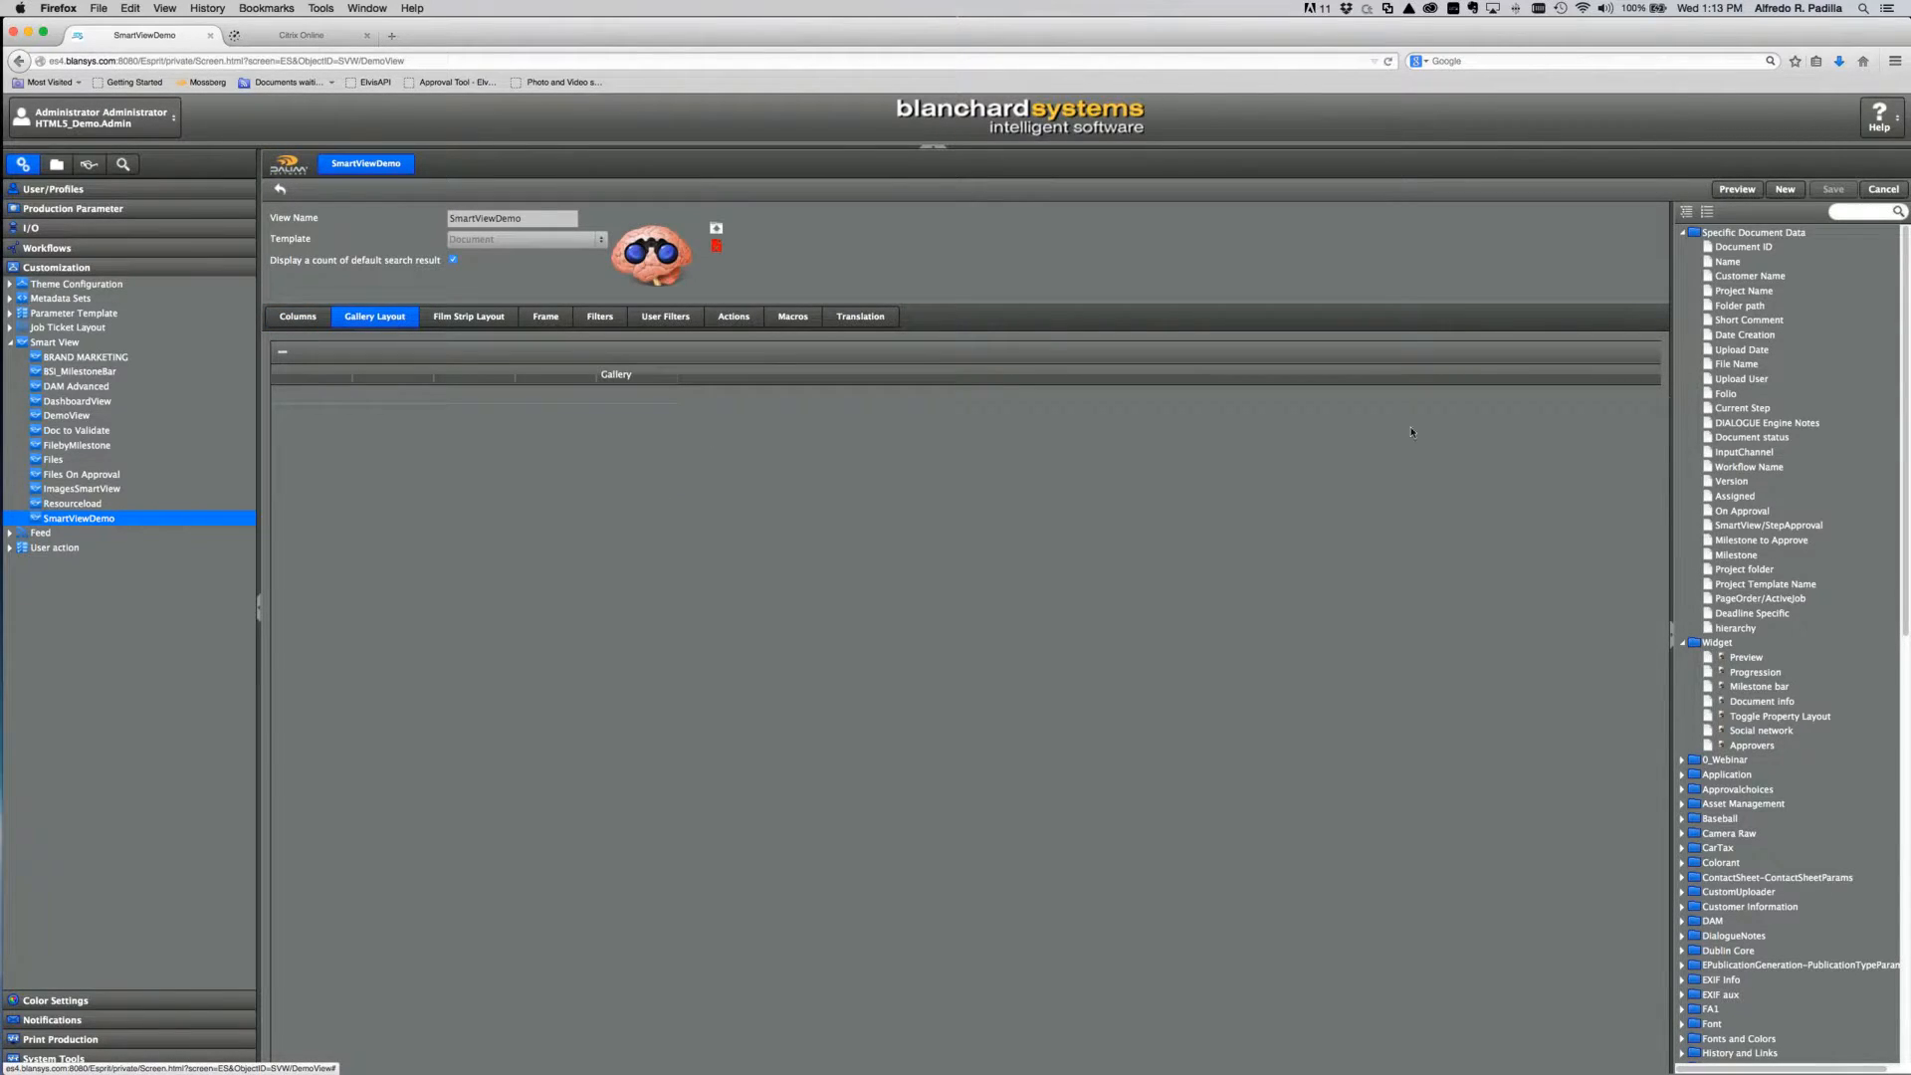
left_click_drag(1747, 658, 334, 402)
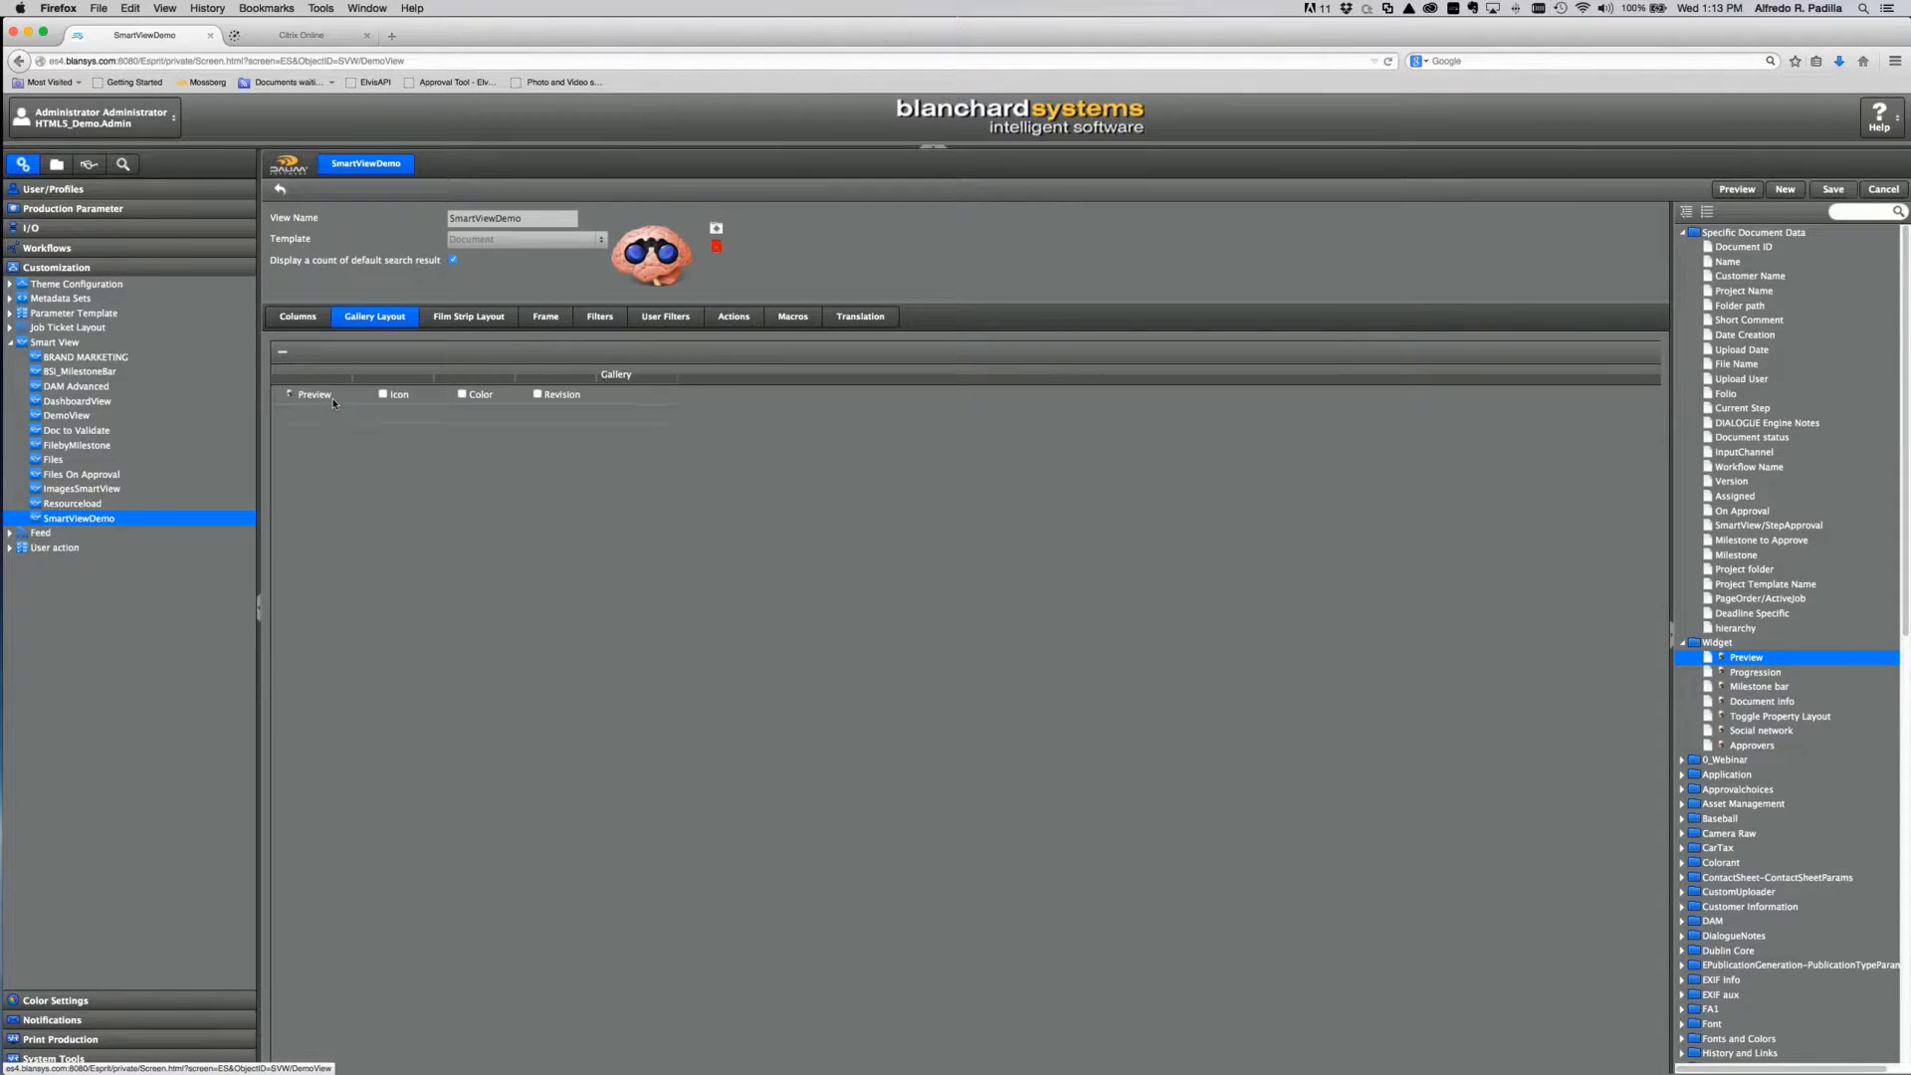
left_click(382, 395)
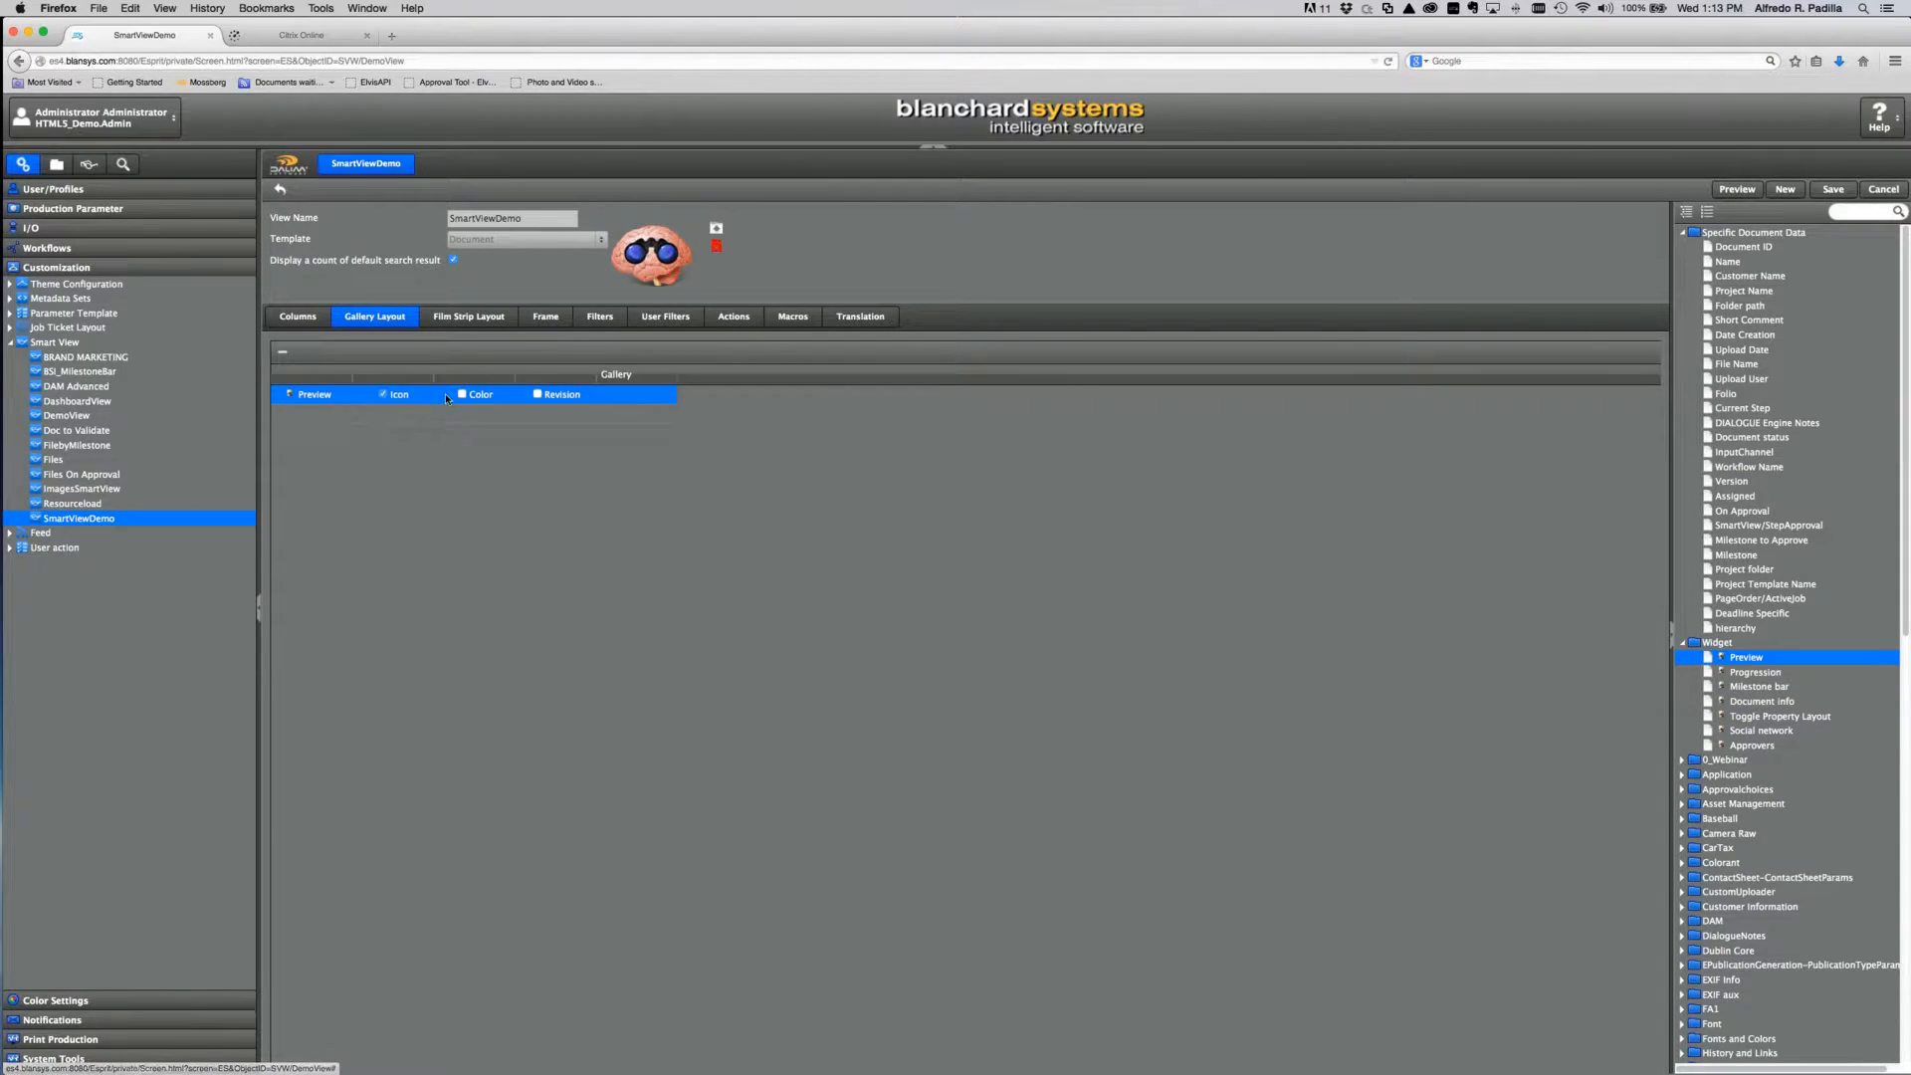
left_click(462, 394)
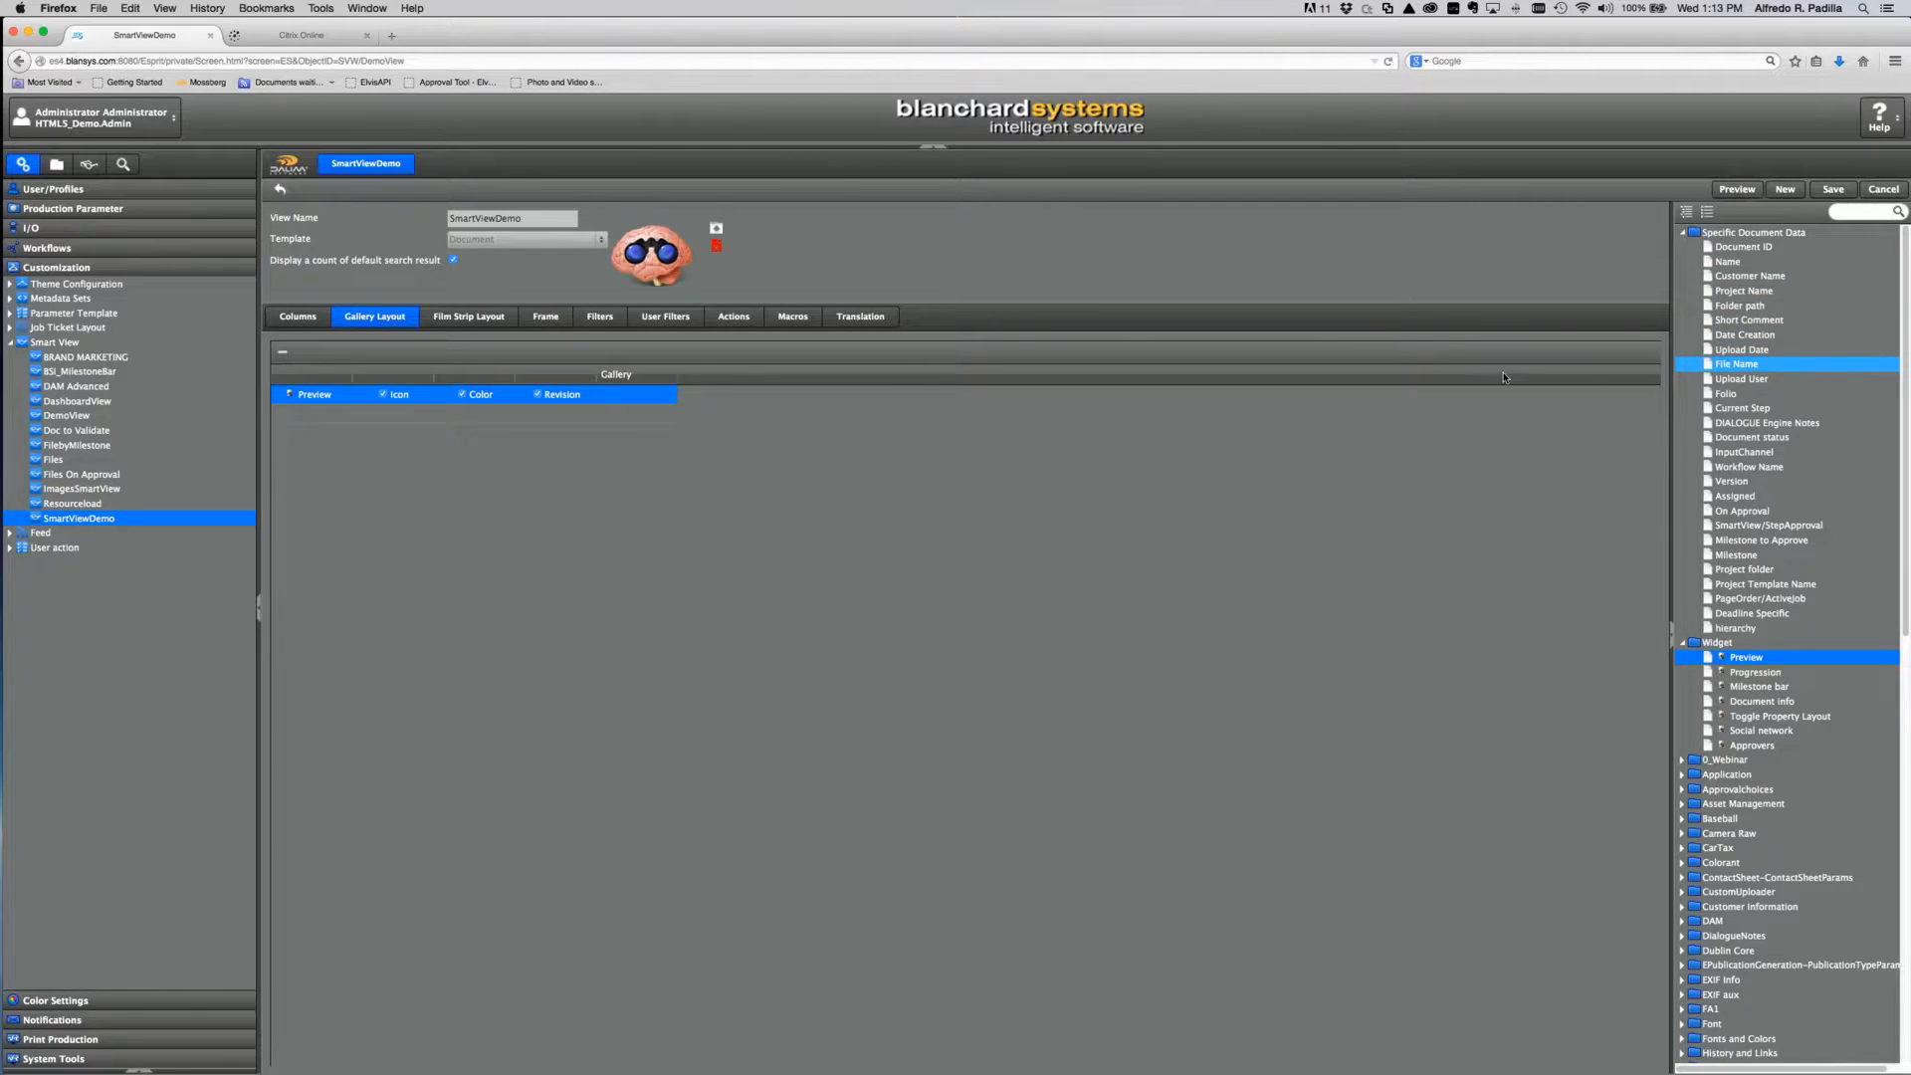
Step: Add File Name and Project Name to the gallery layout and save it
left_click_drag(1504, 377, 388, 423)
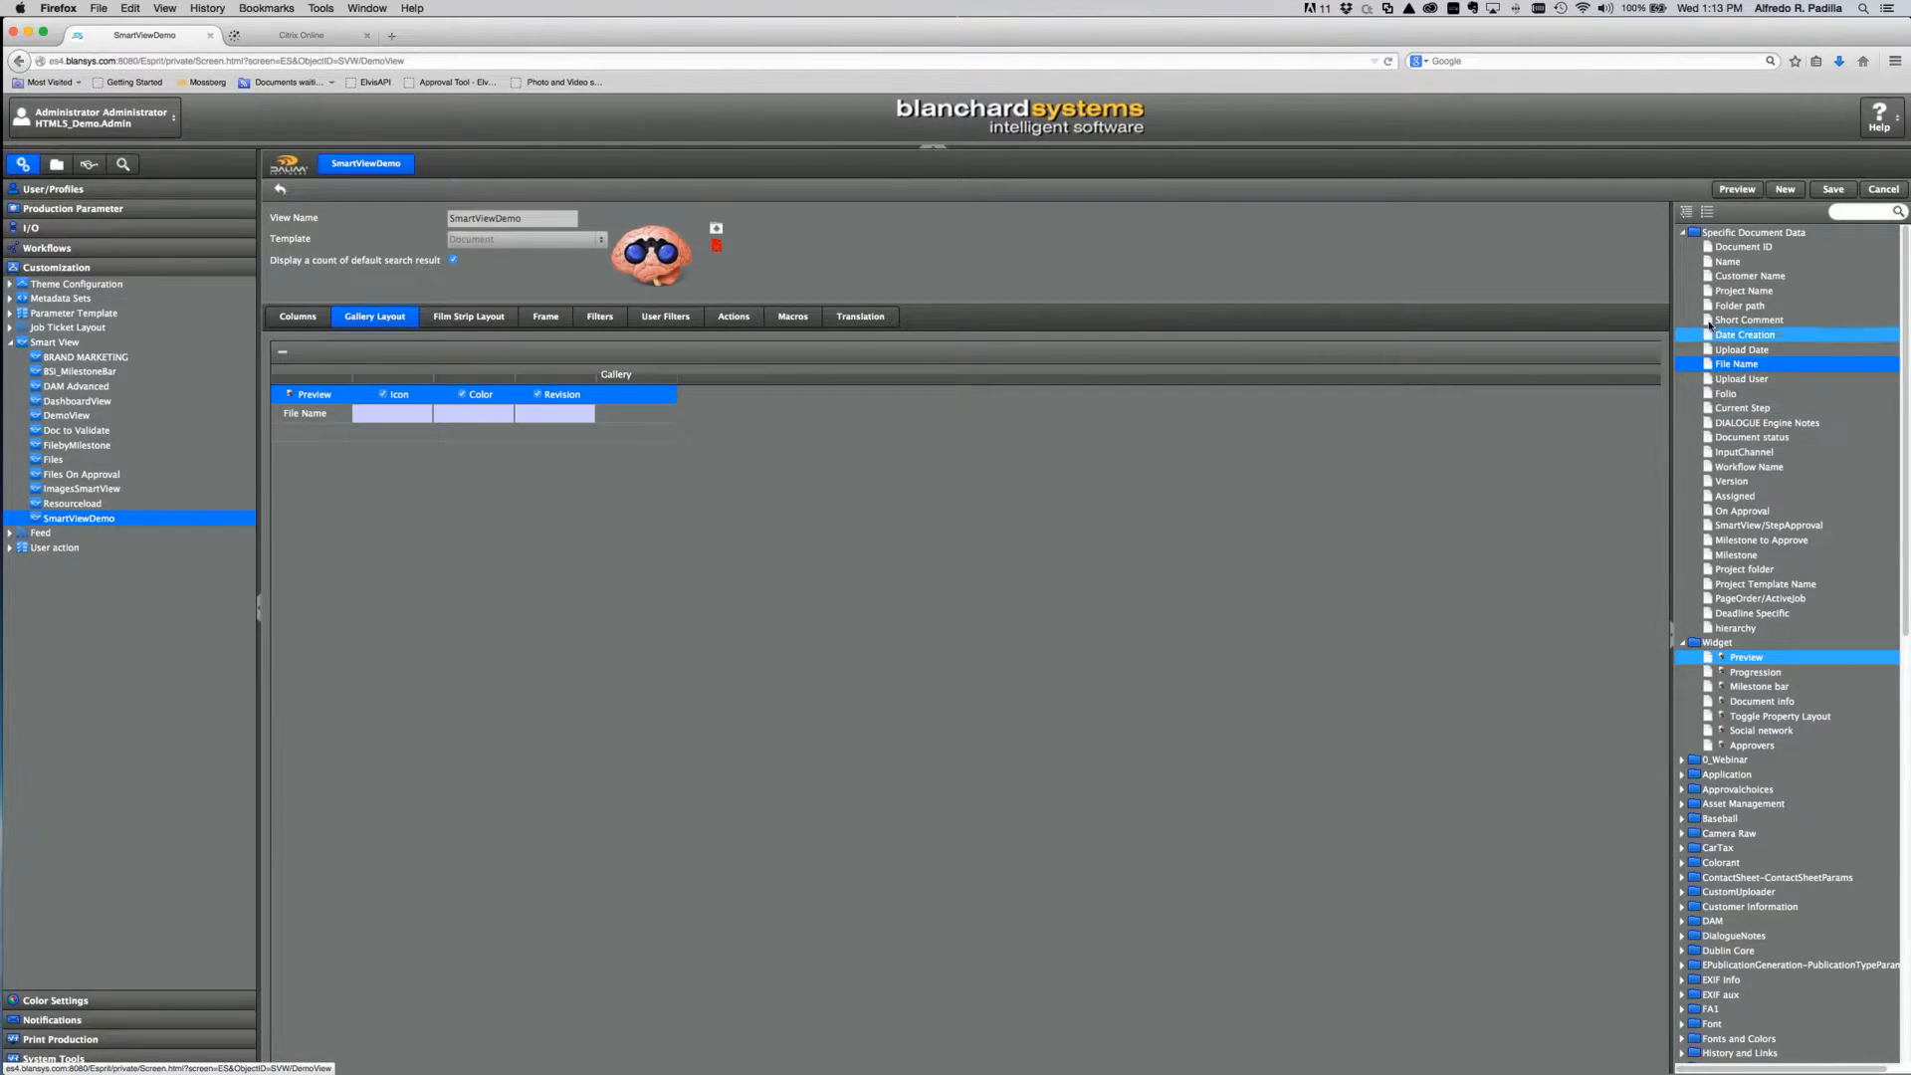
left_click_drag(1743, 291, 314, 431)
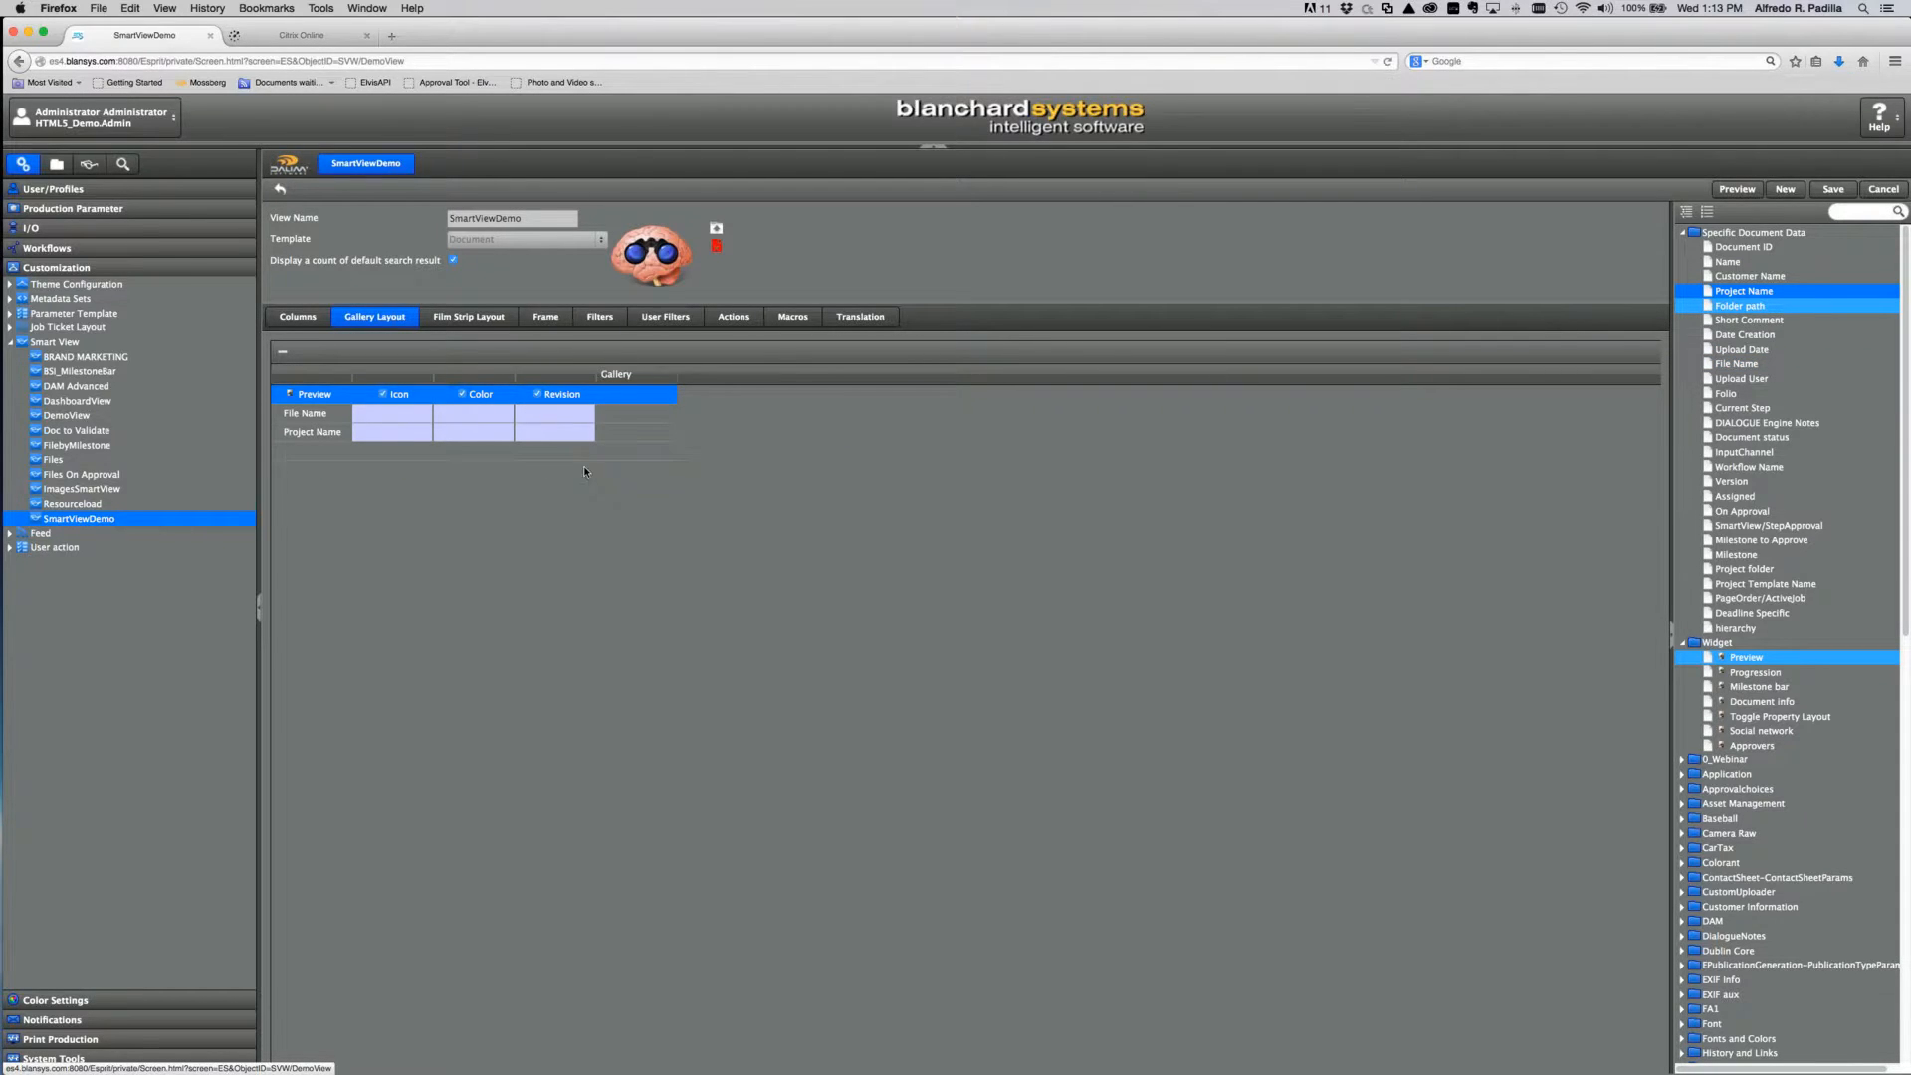
left_click(1833, 189)
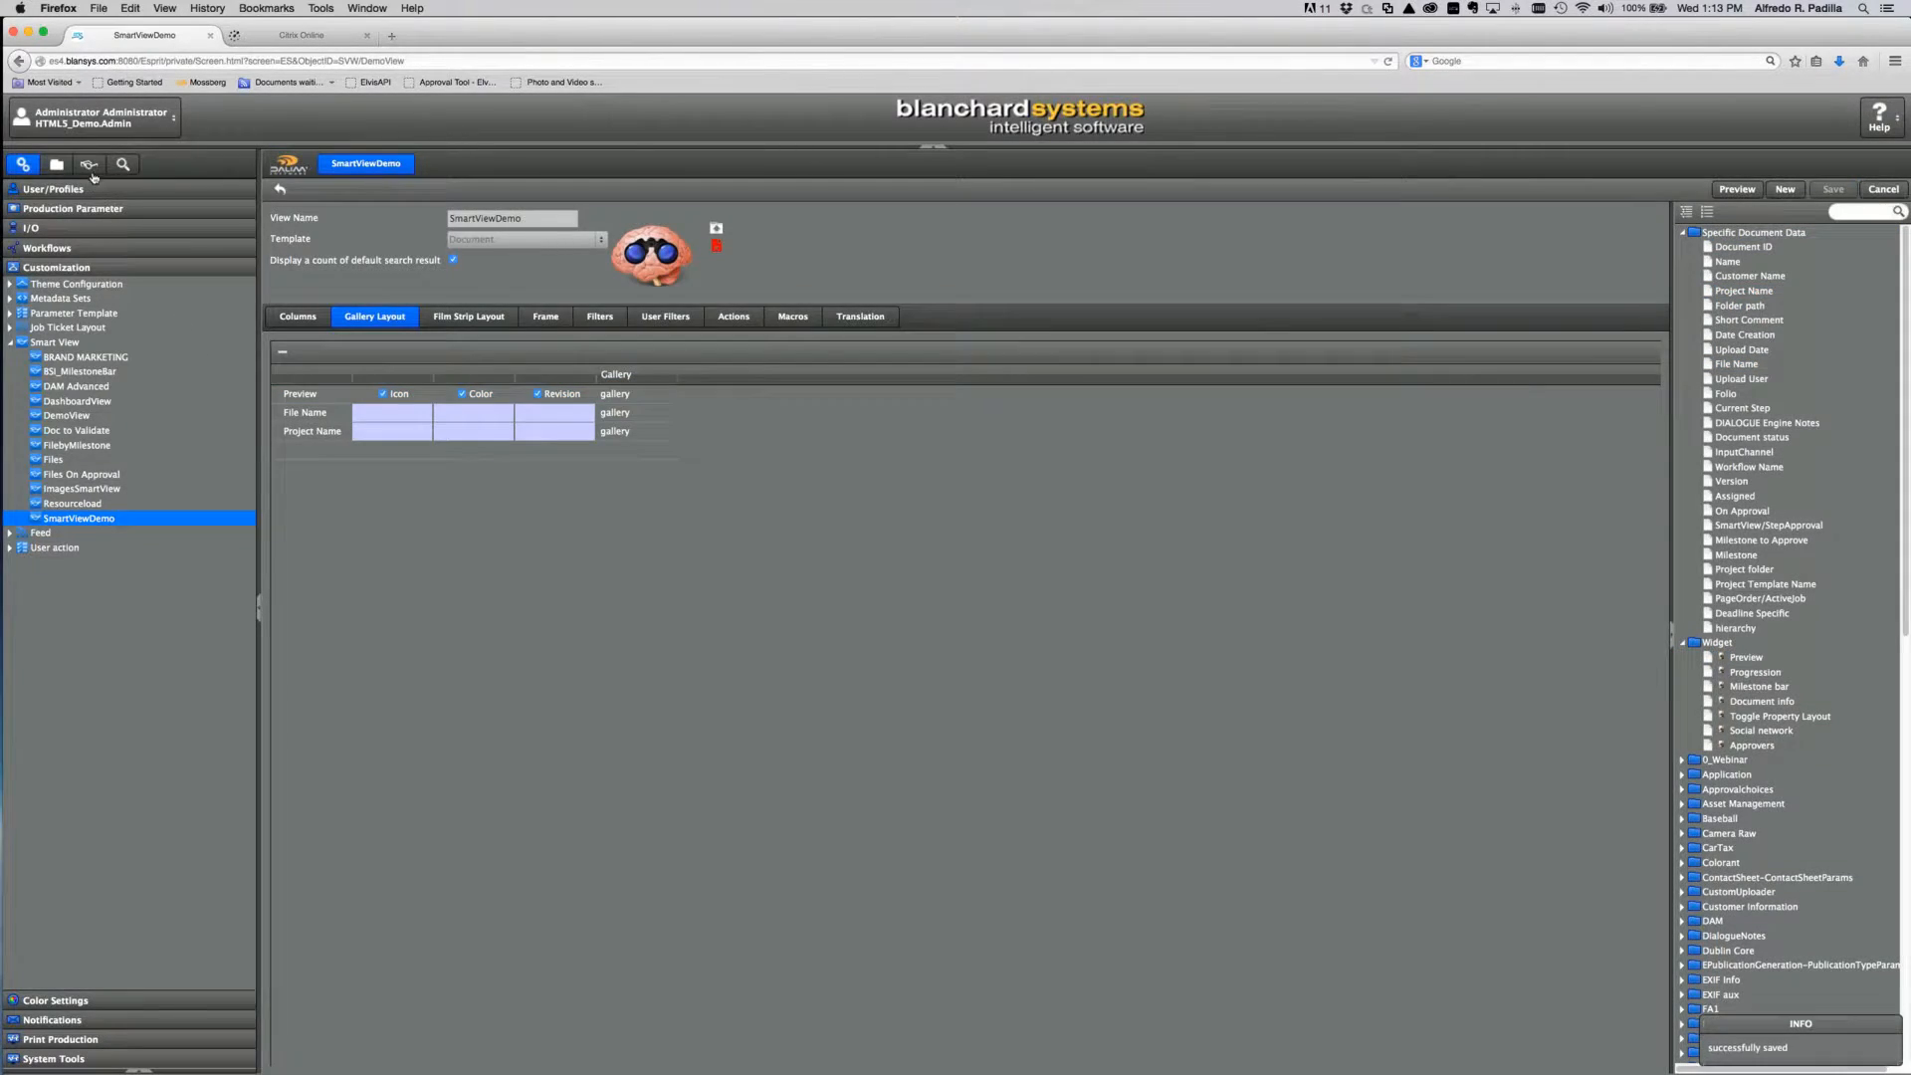
left_click(89, 164)
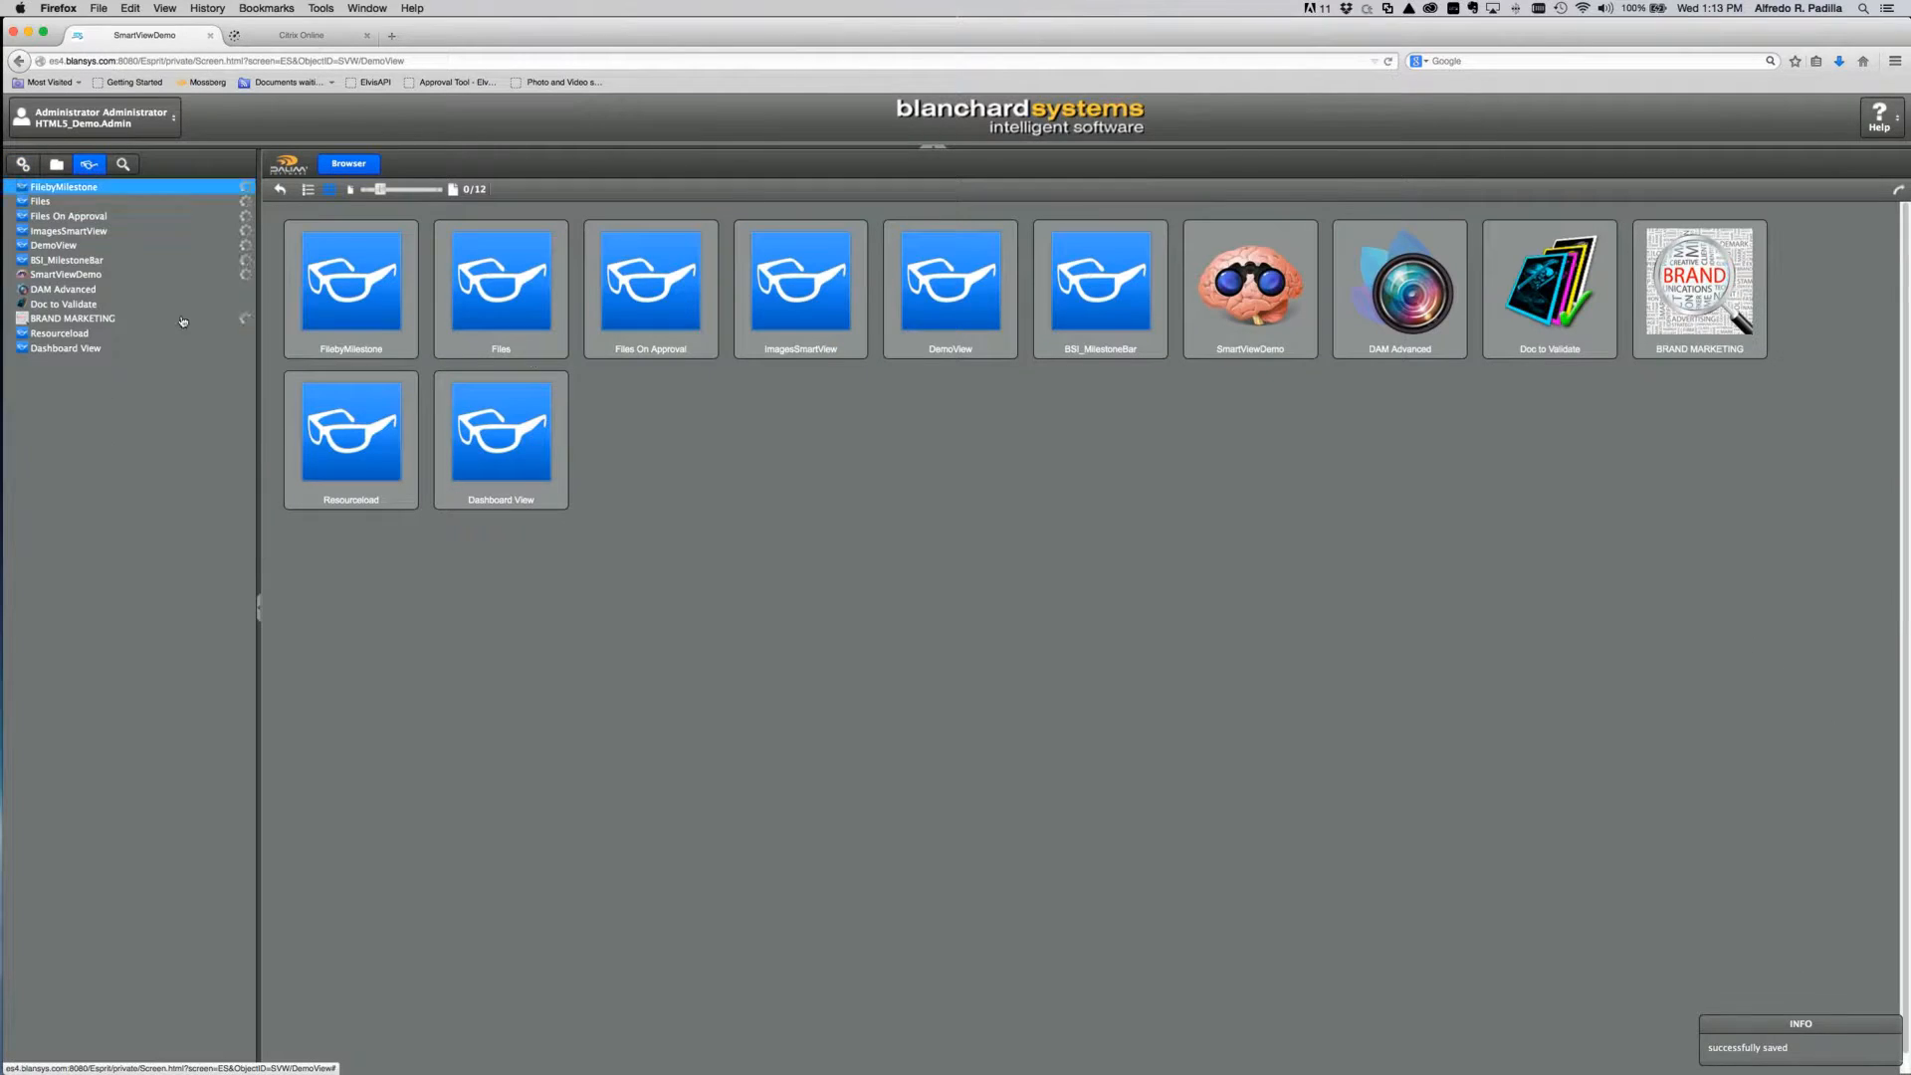
Step: Show SmartViewDemo as a smaller-thumbnail gallery and compare mag13_006.pdf pages side by side
double_click(1250, 289)
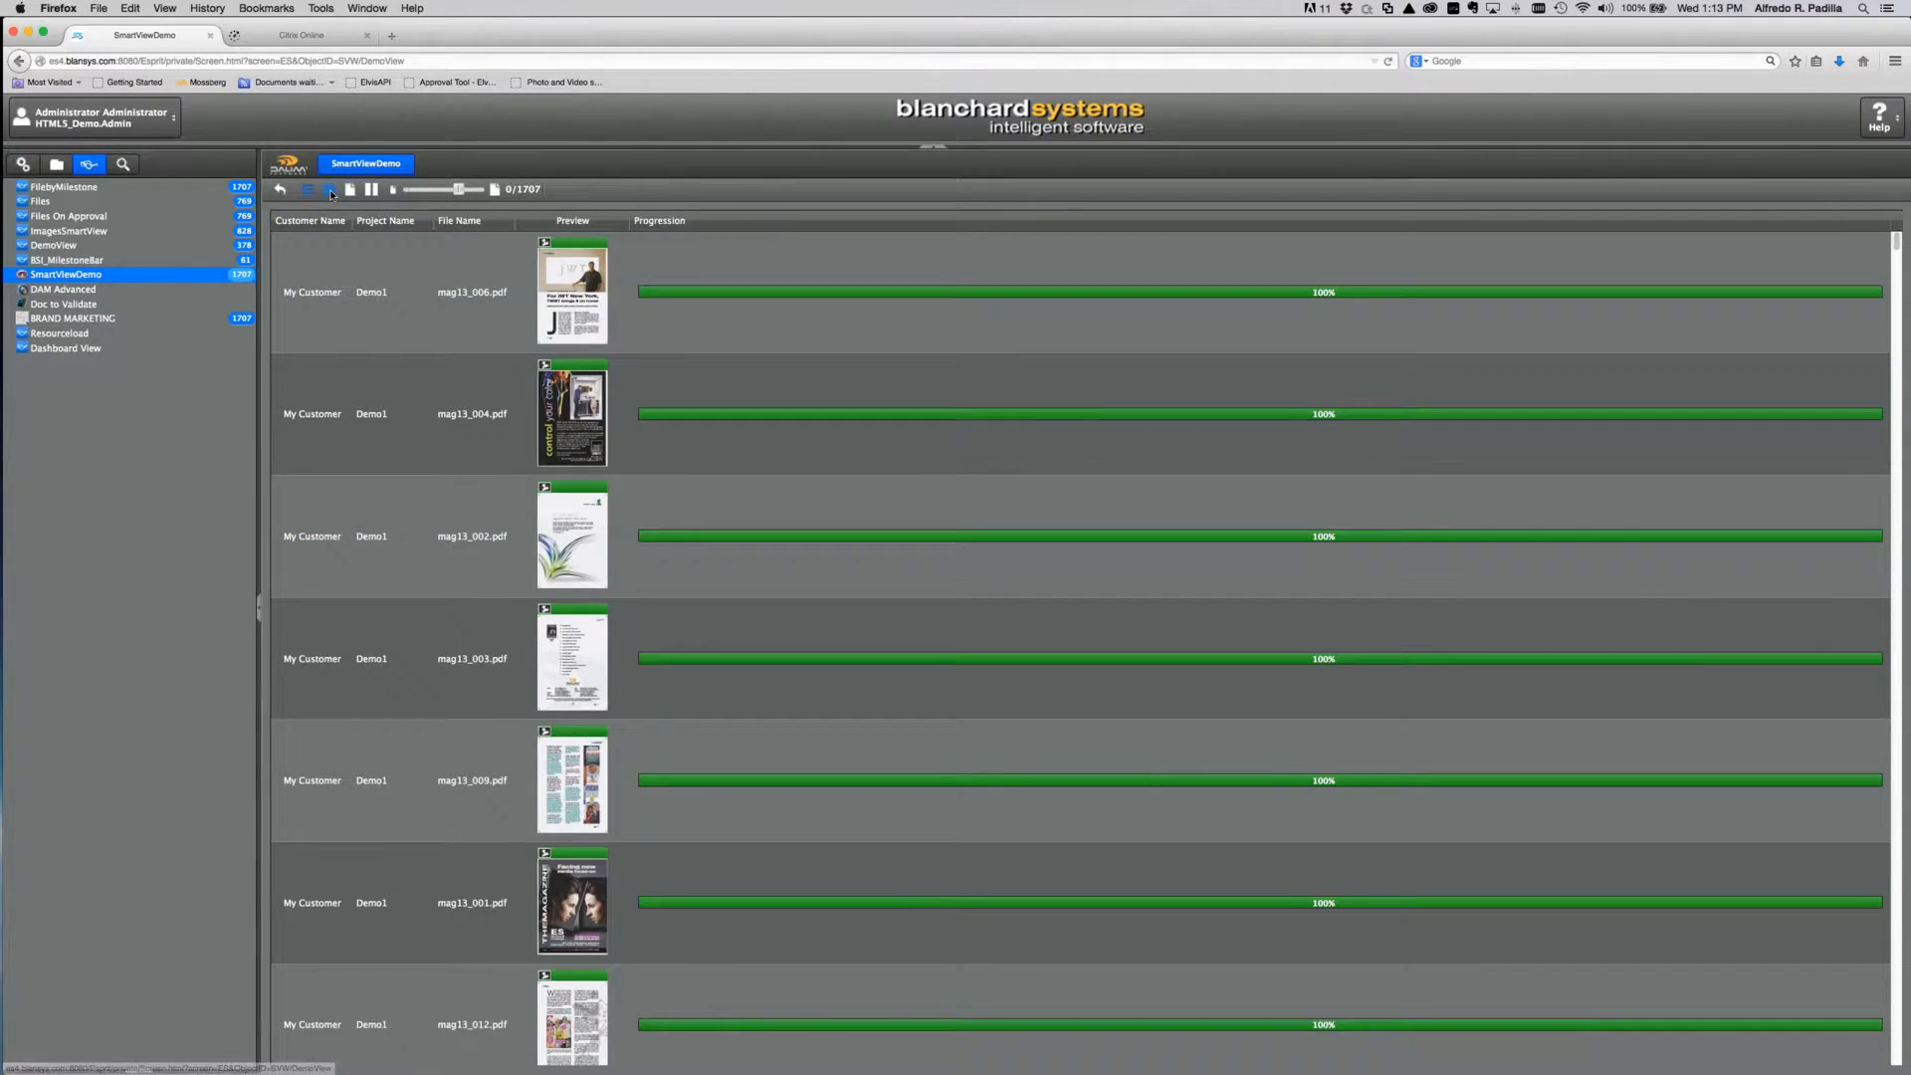
left_click(330, 189)
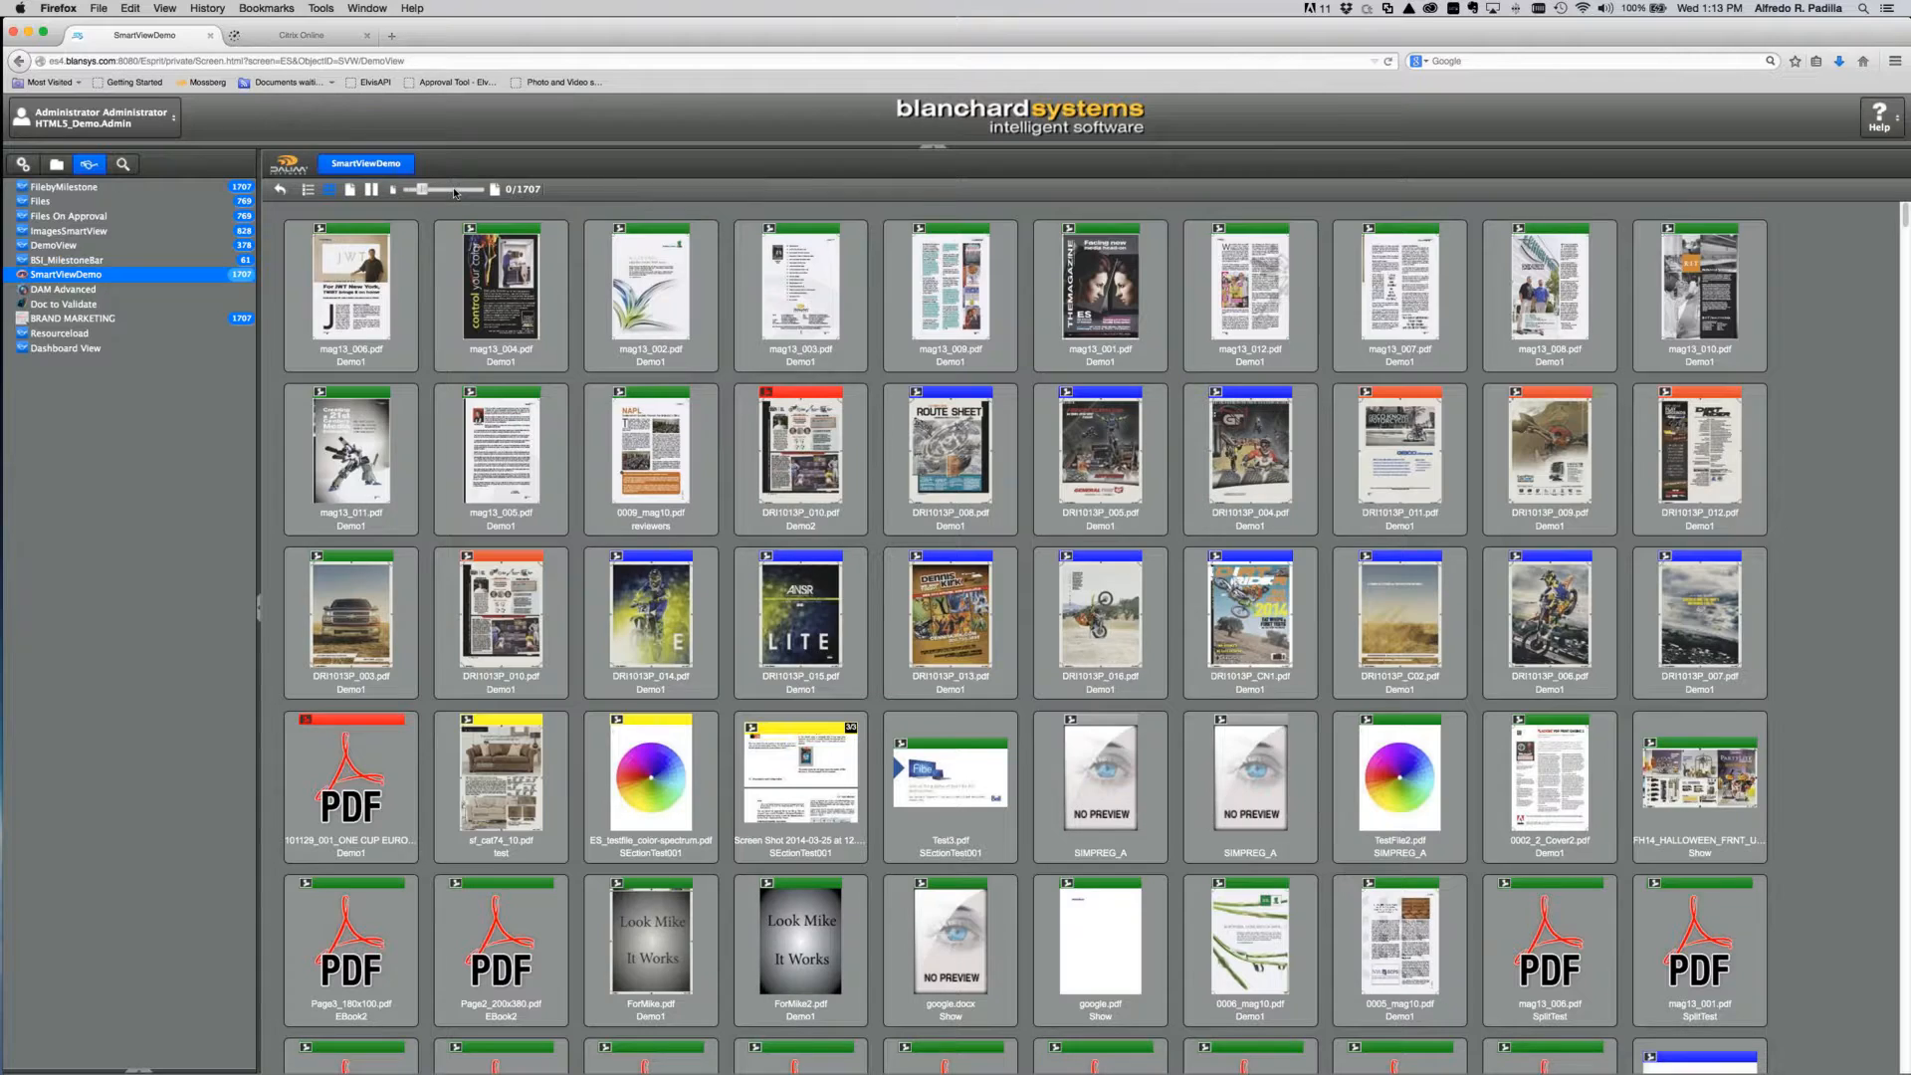
left_click_drag(455, 192, 426, 190)
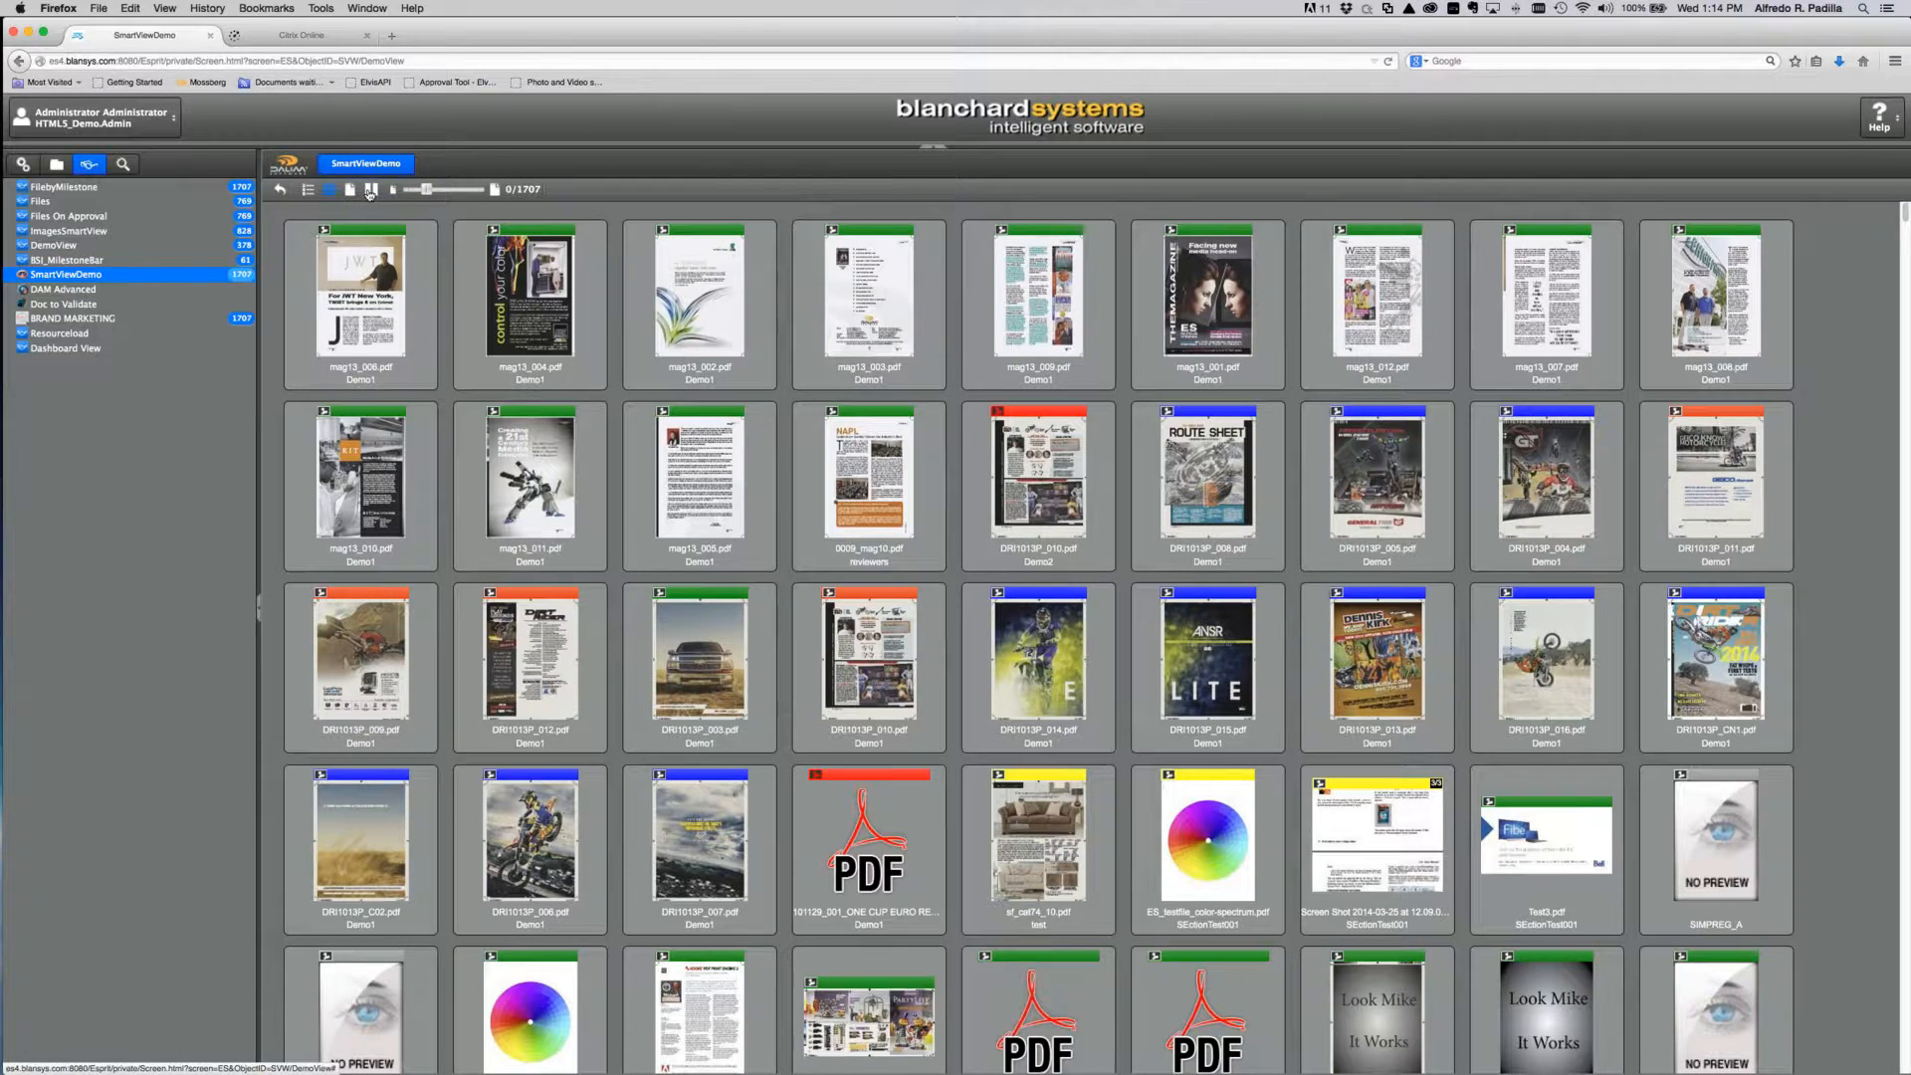
left_click(369, 191)
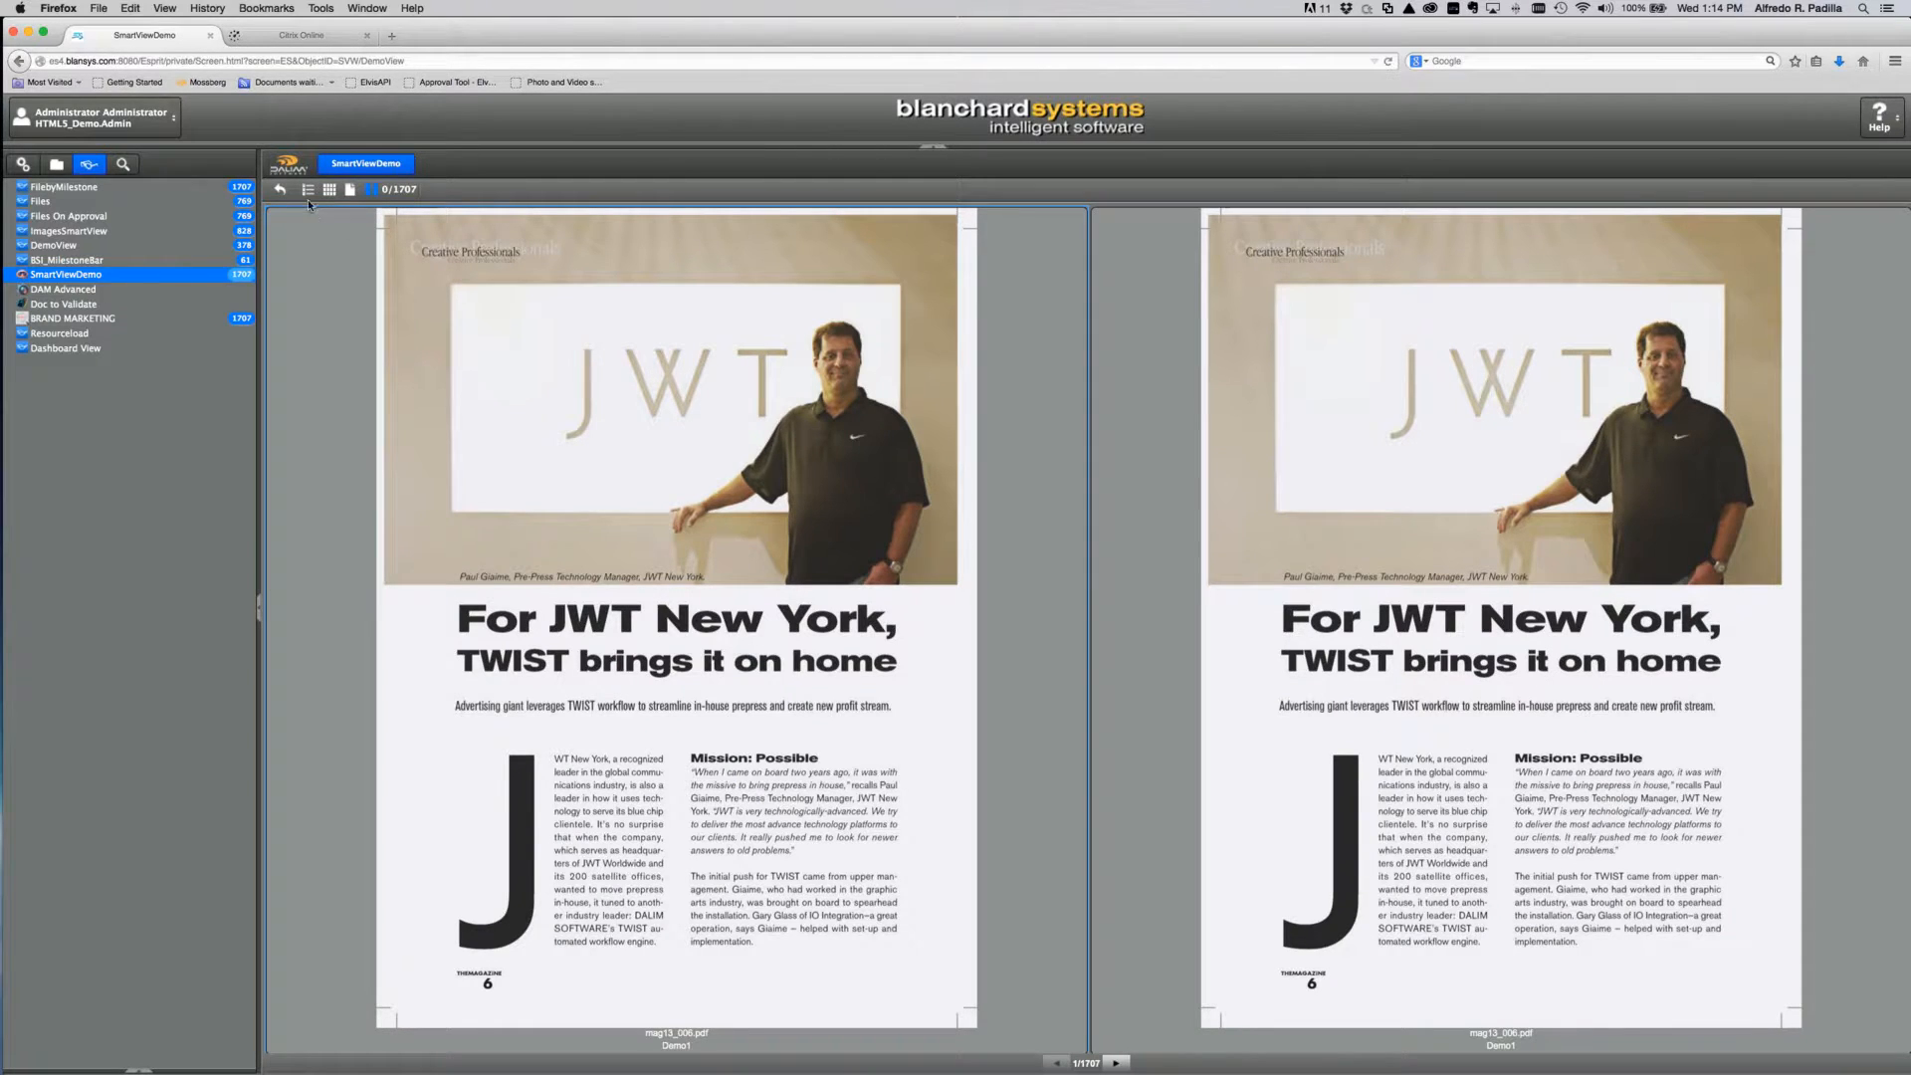
left_click(328, 189)
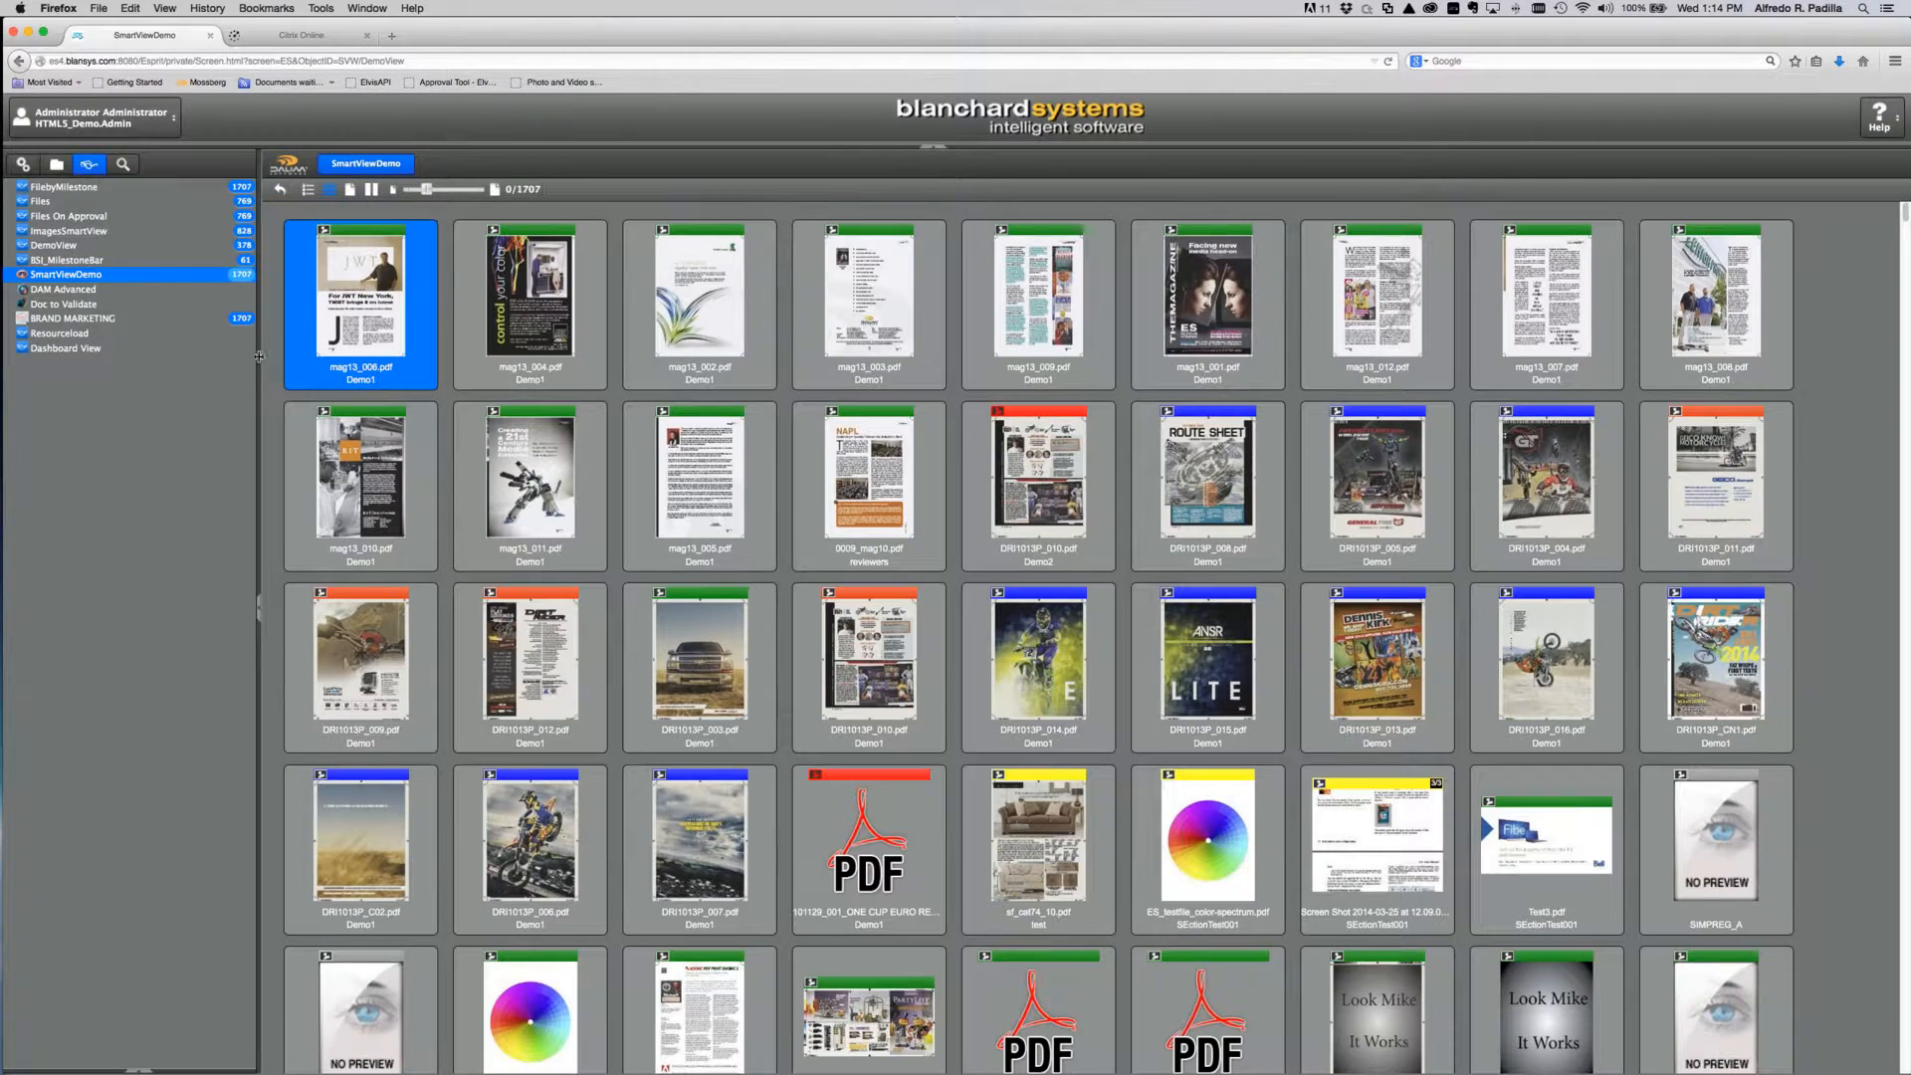
left_click(23, 164)
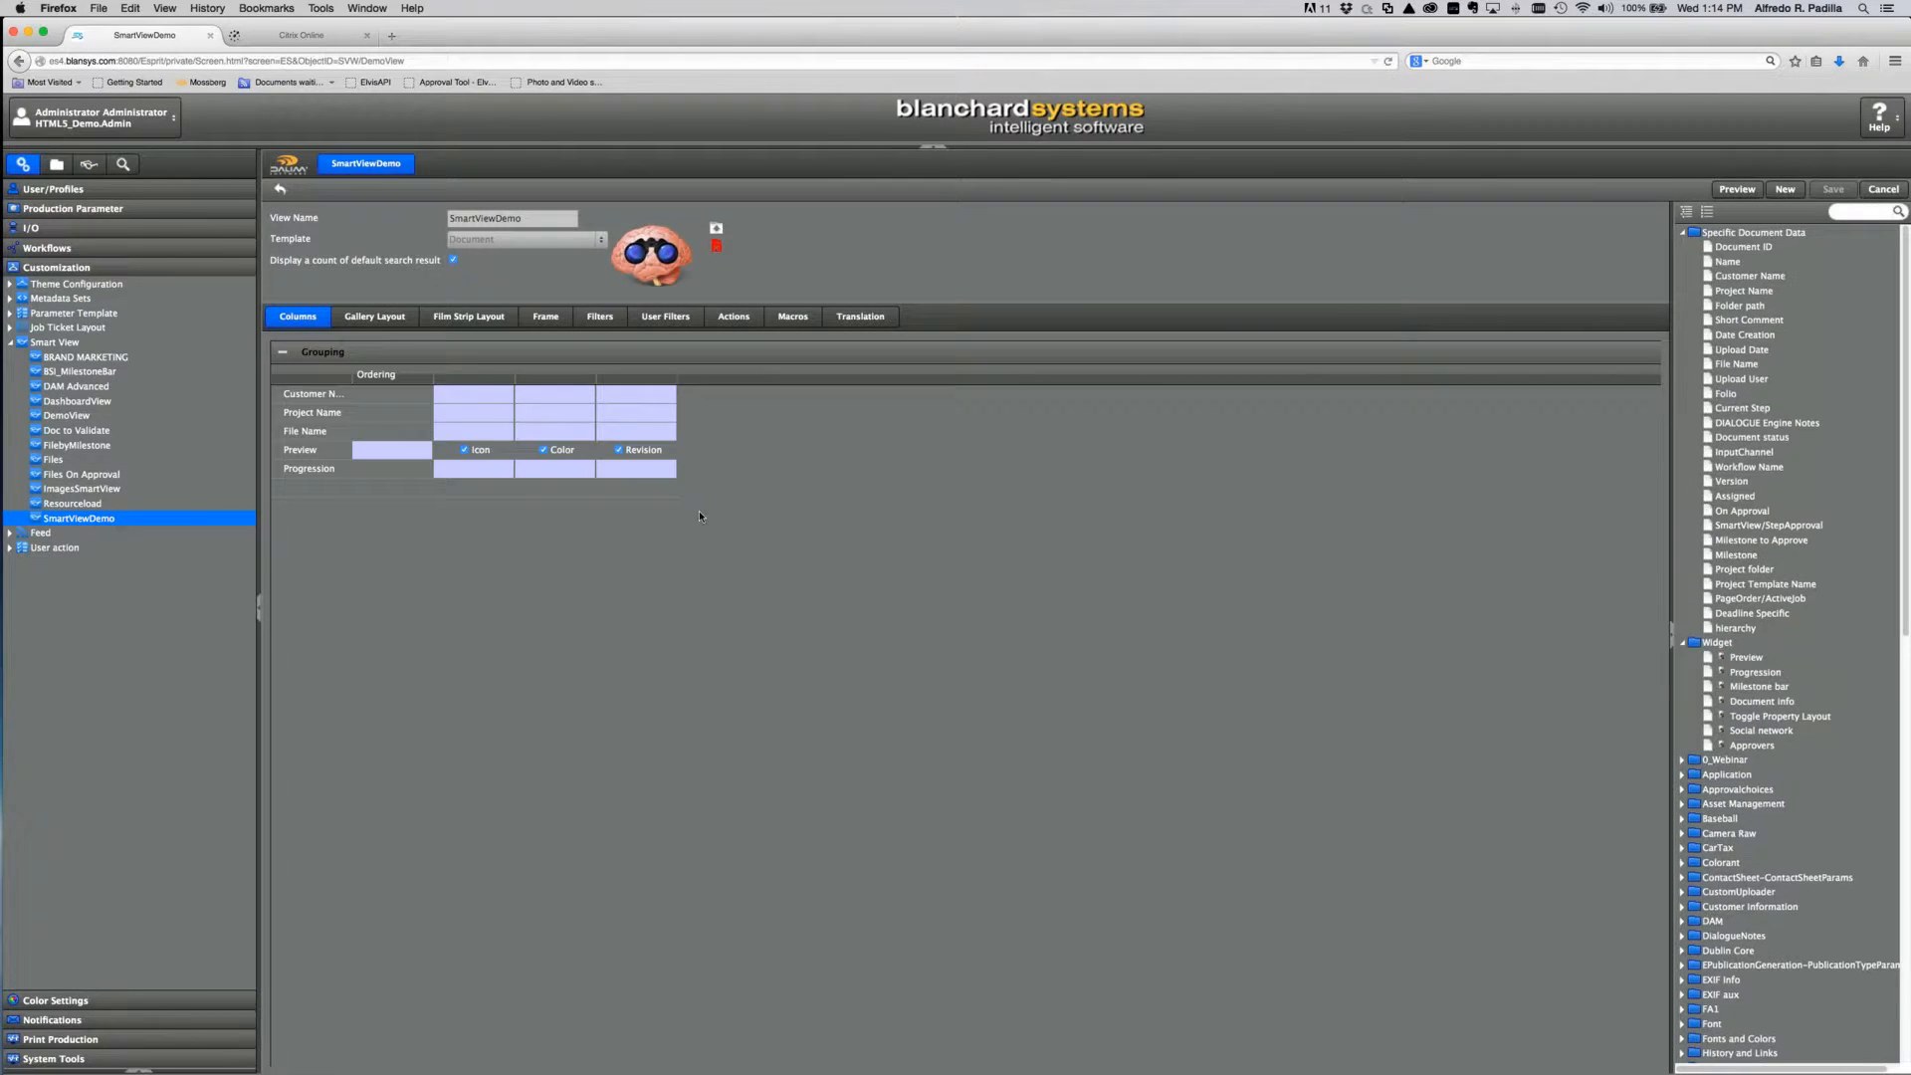
Step: Enable the Status and Validation frame options for SmartViewDemo
left_click(557, 319)
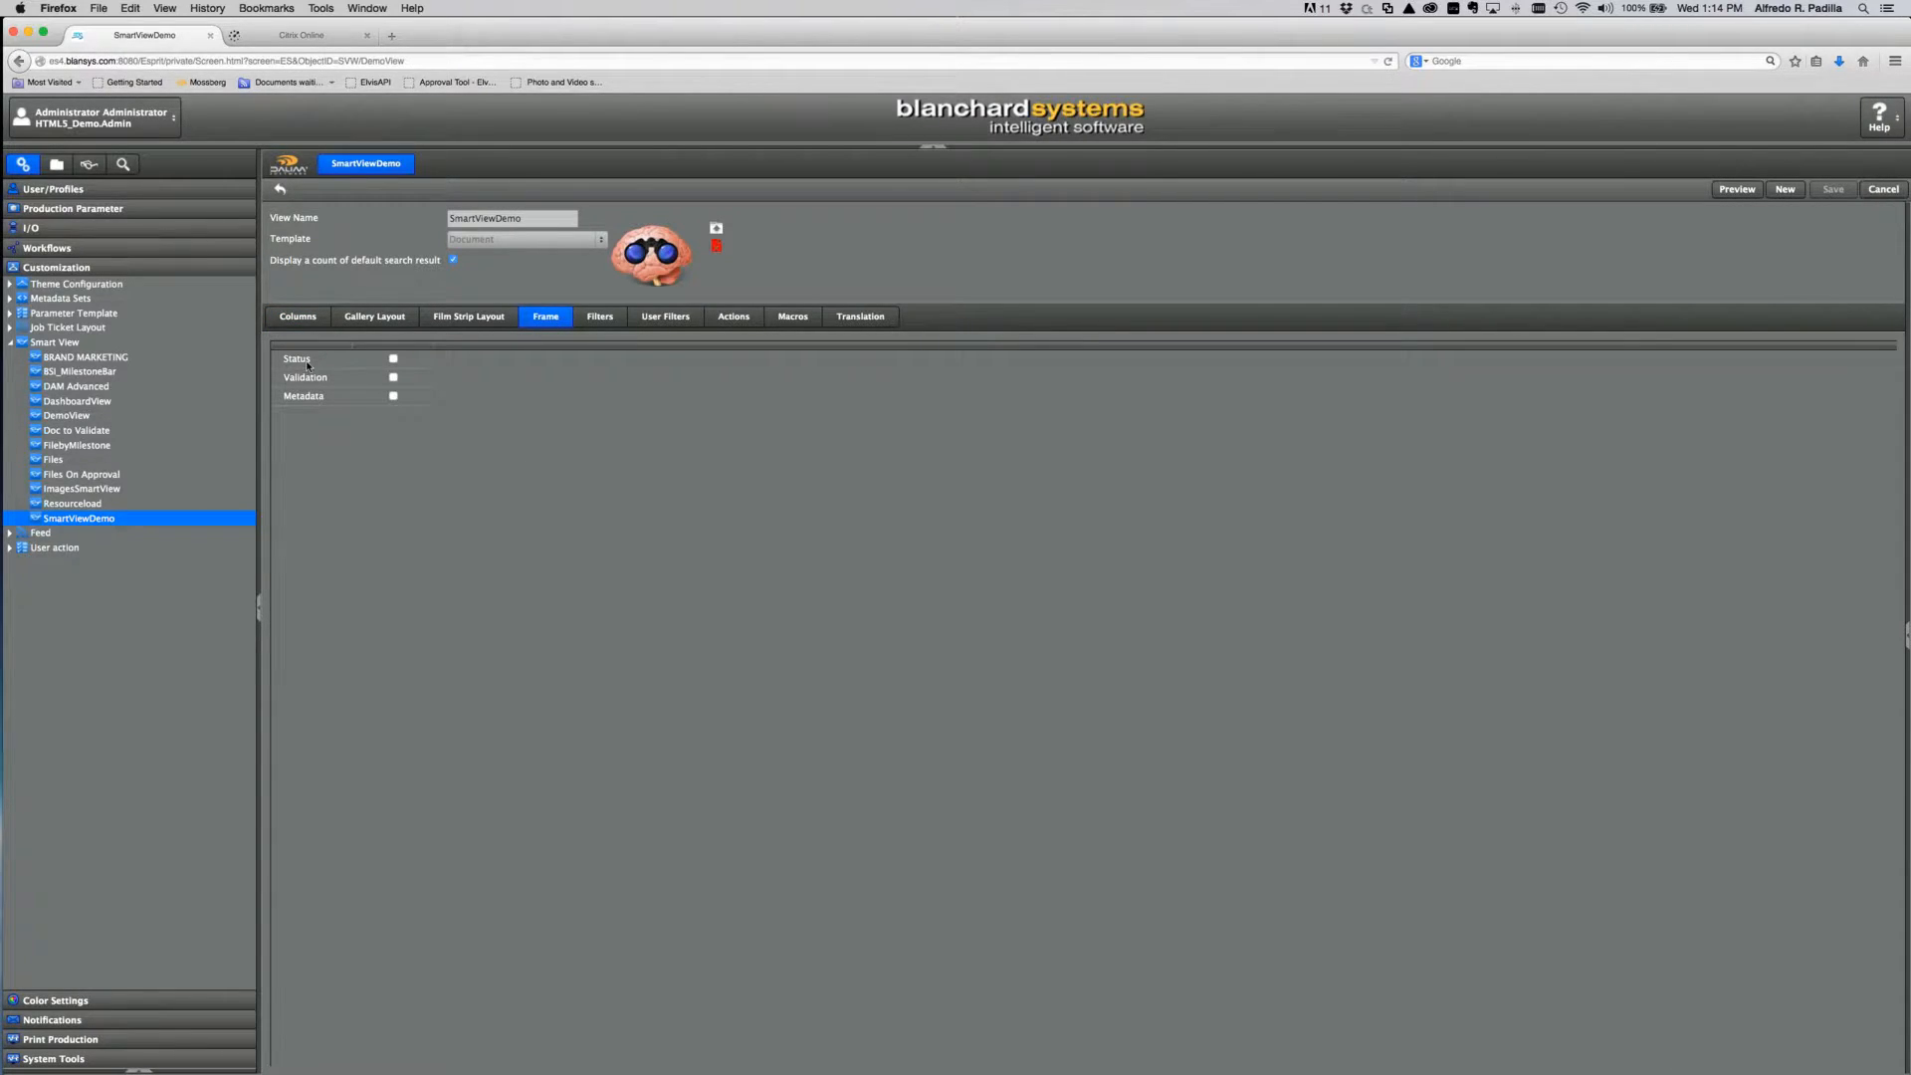
left_click(393, 359)
left_click(393, 377)
Step: Add a Customer Name filter set to Webinar
left_click(602, 318)
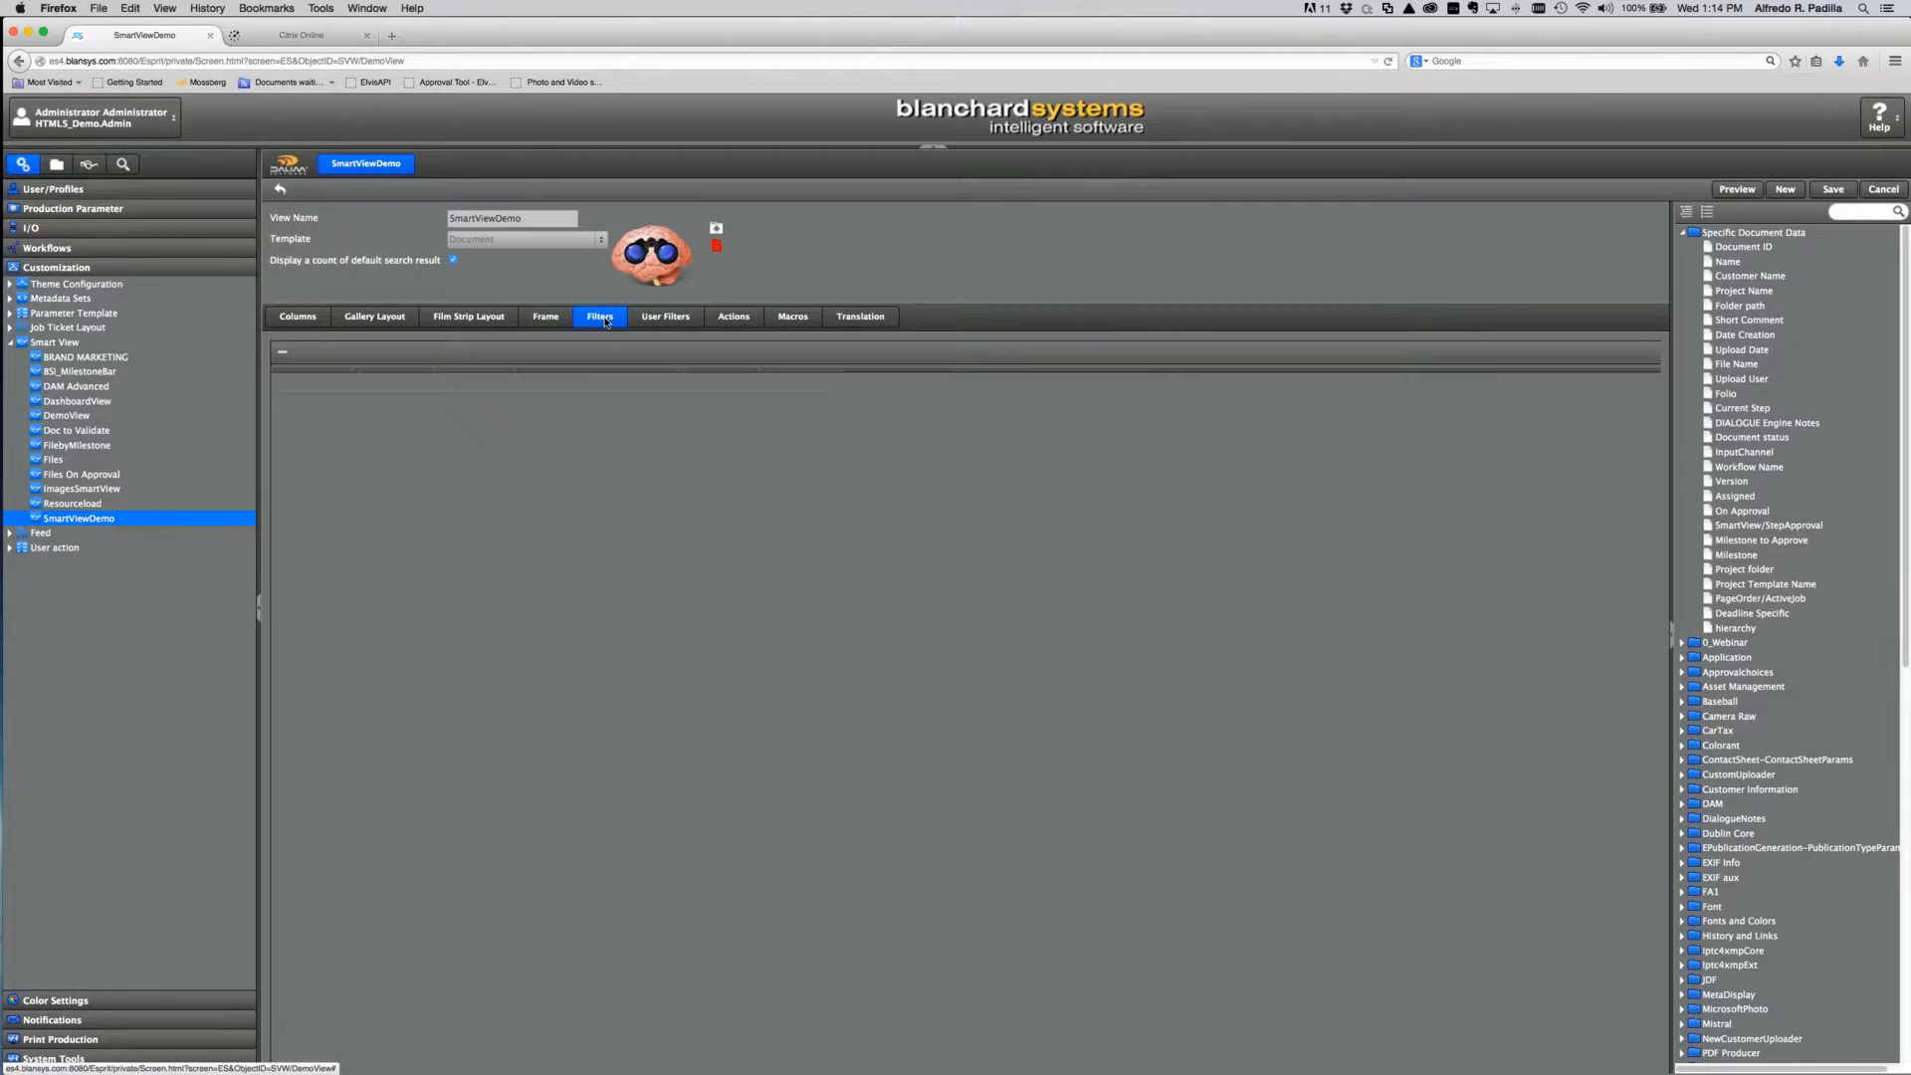
left_click(1796, 571)
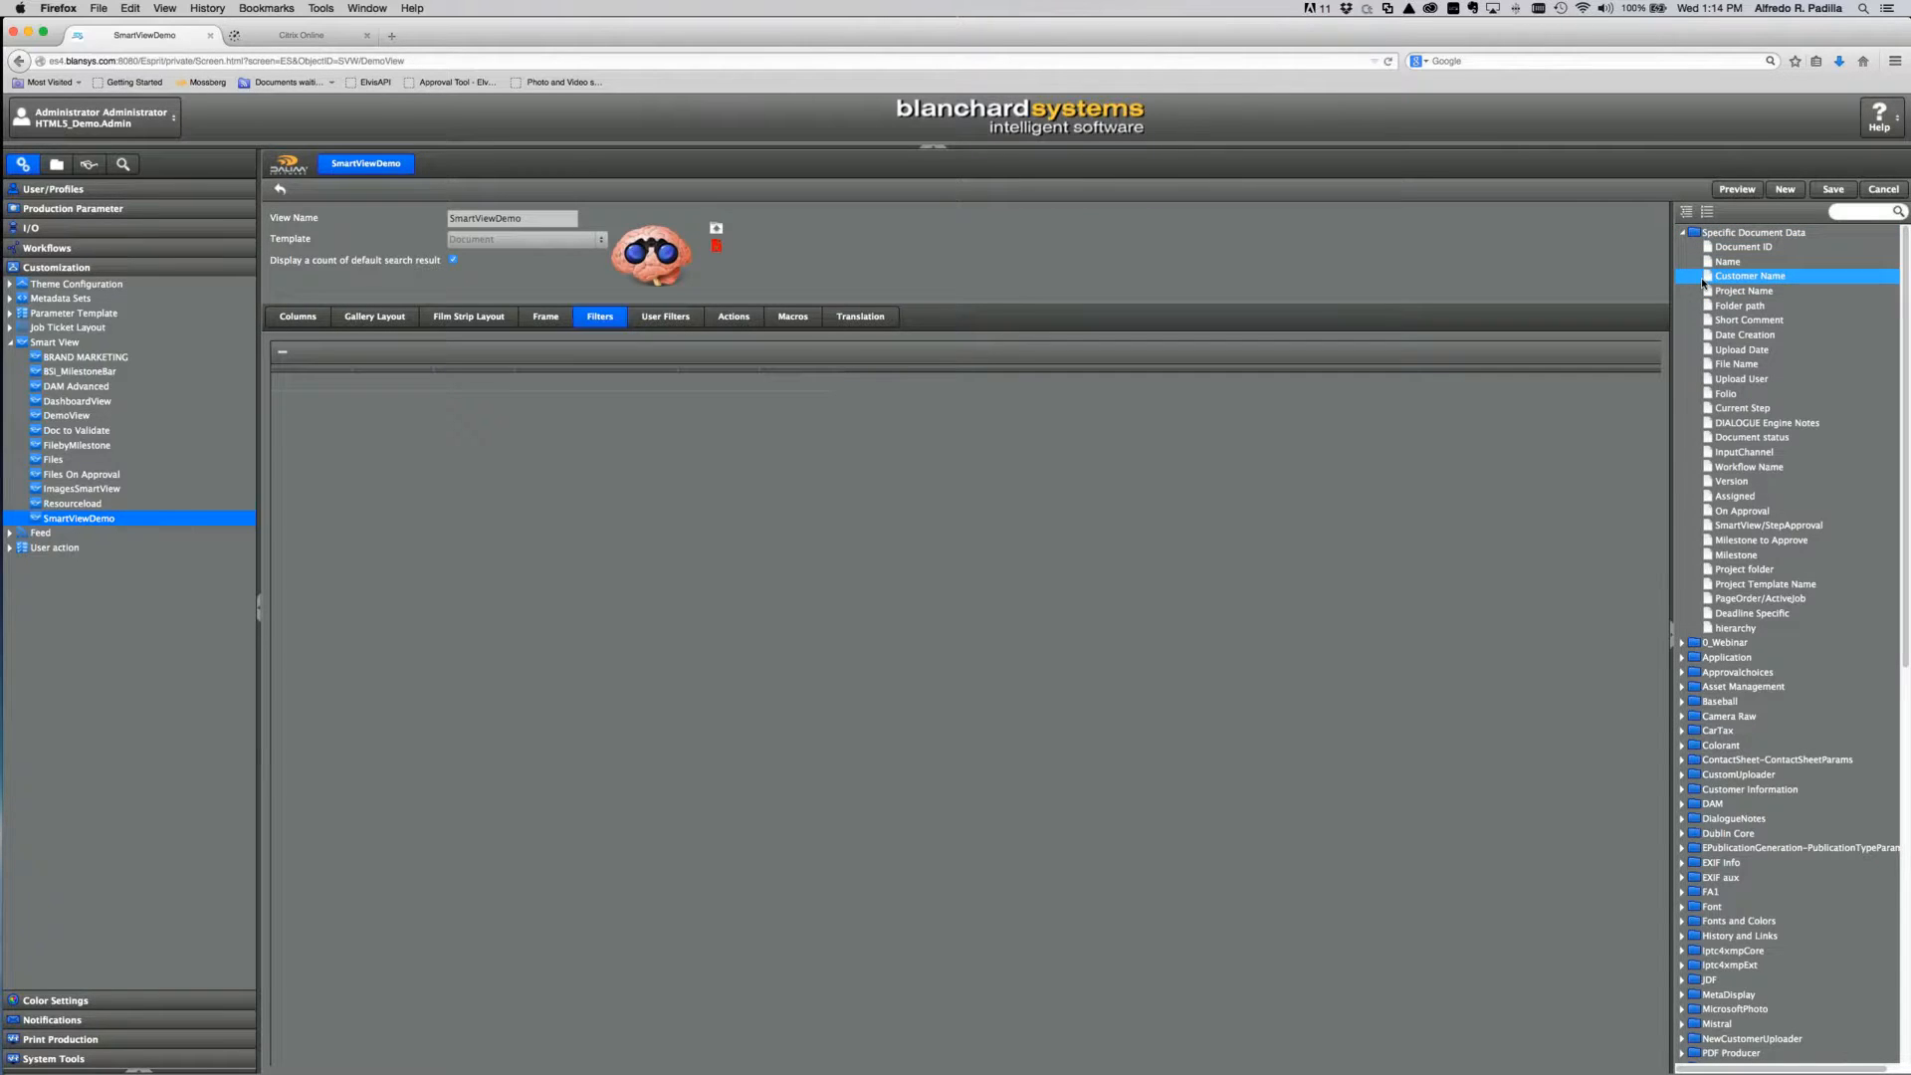
left_click_drag(1708, 279, 324, 387)
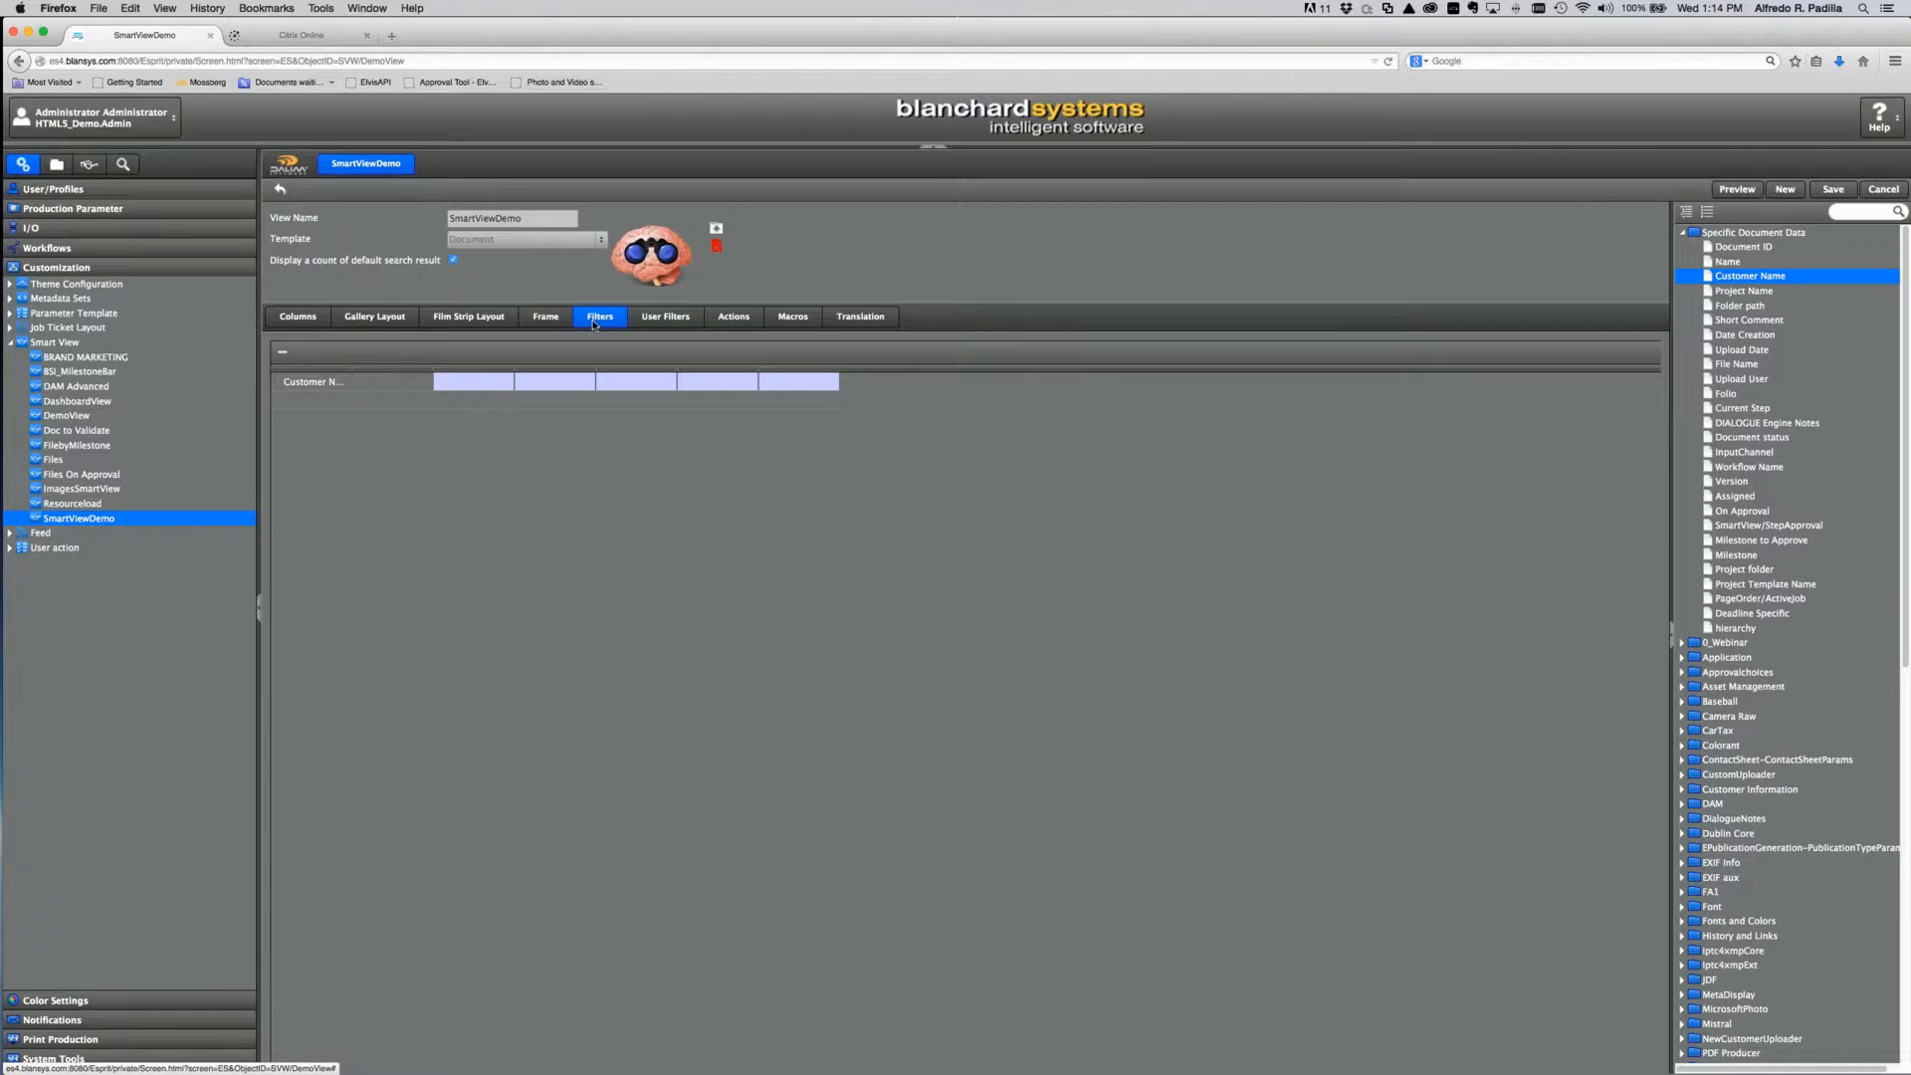
left_click(414, 385)
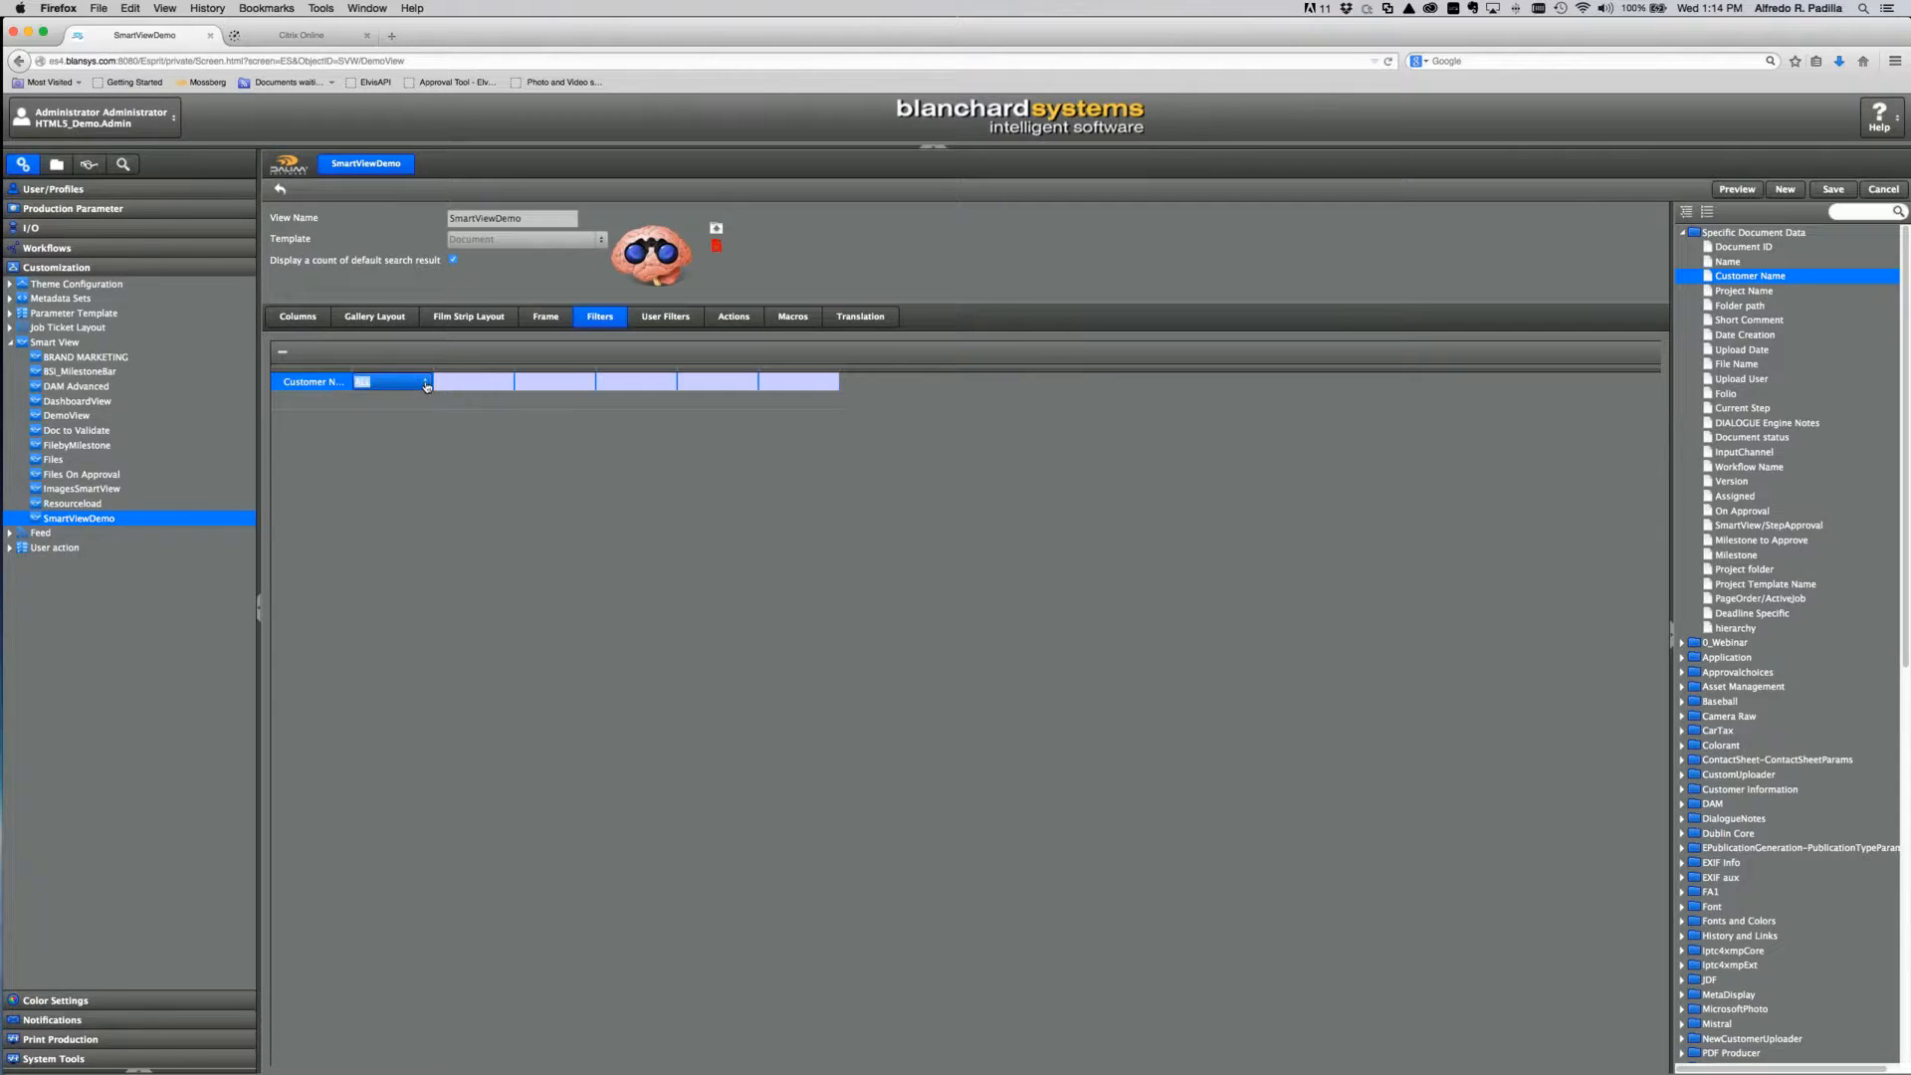
left_click(427, 386)
left_click_drag(427, 460, 424, 643)
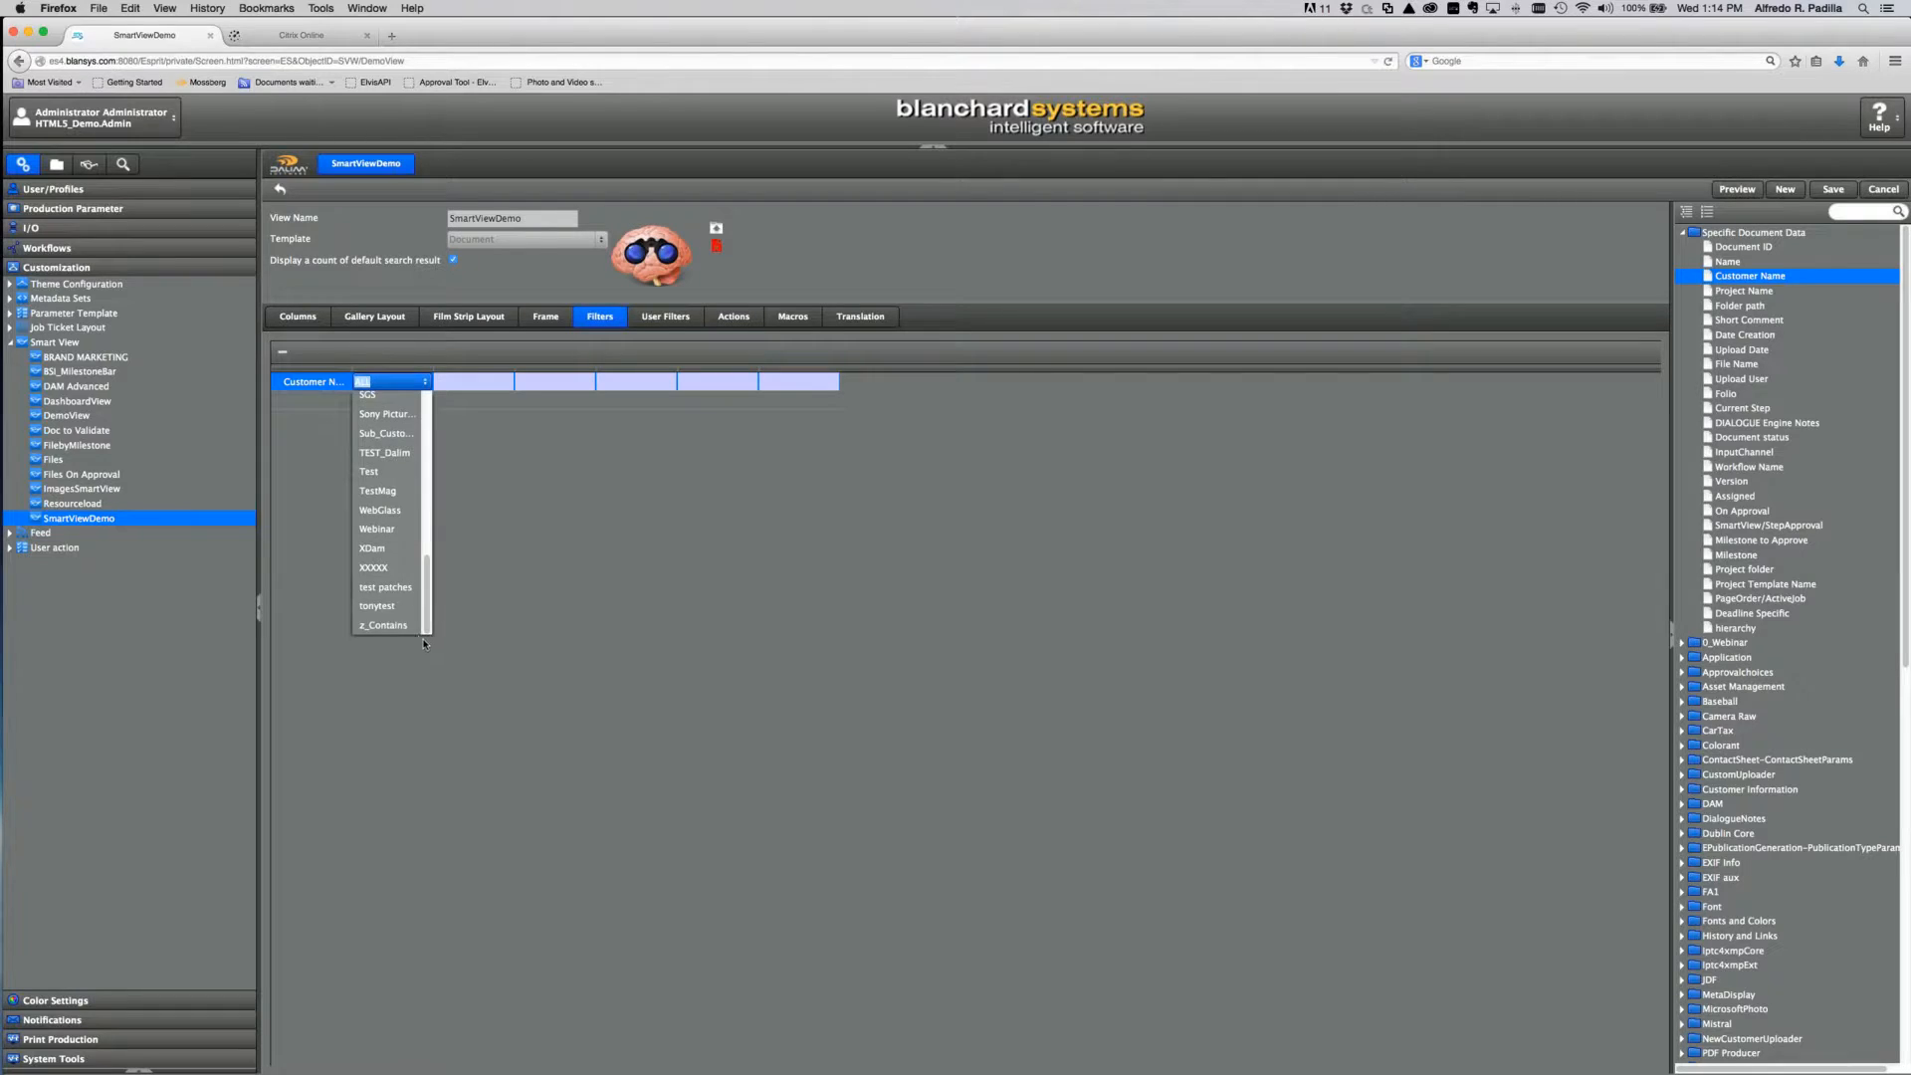
left_click(385, 535)
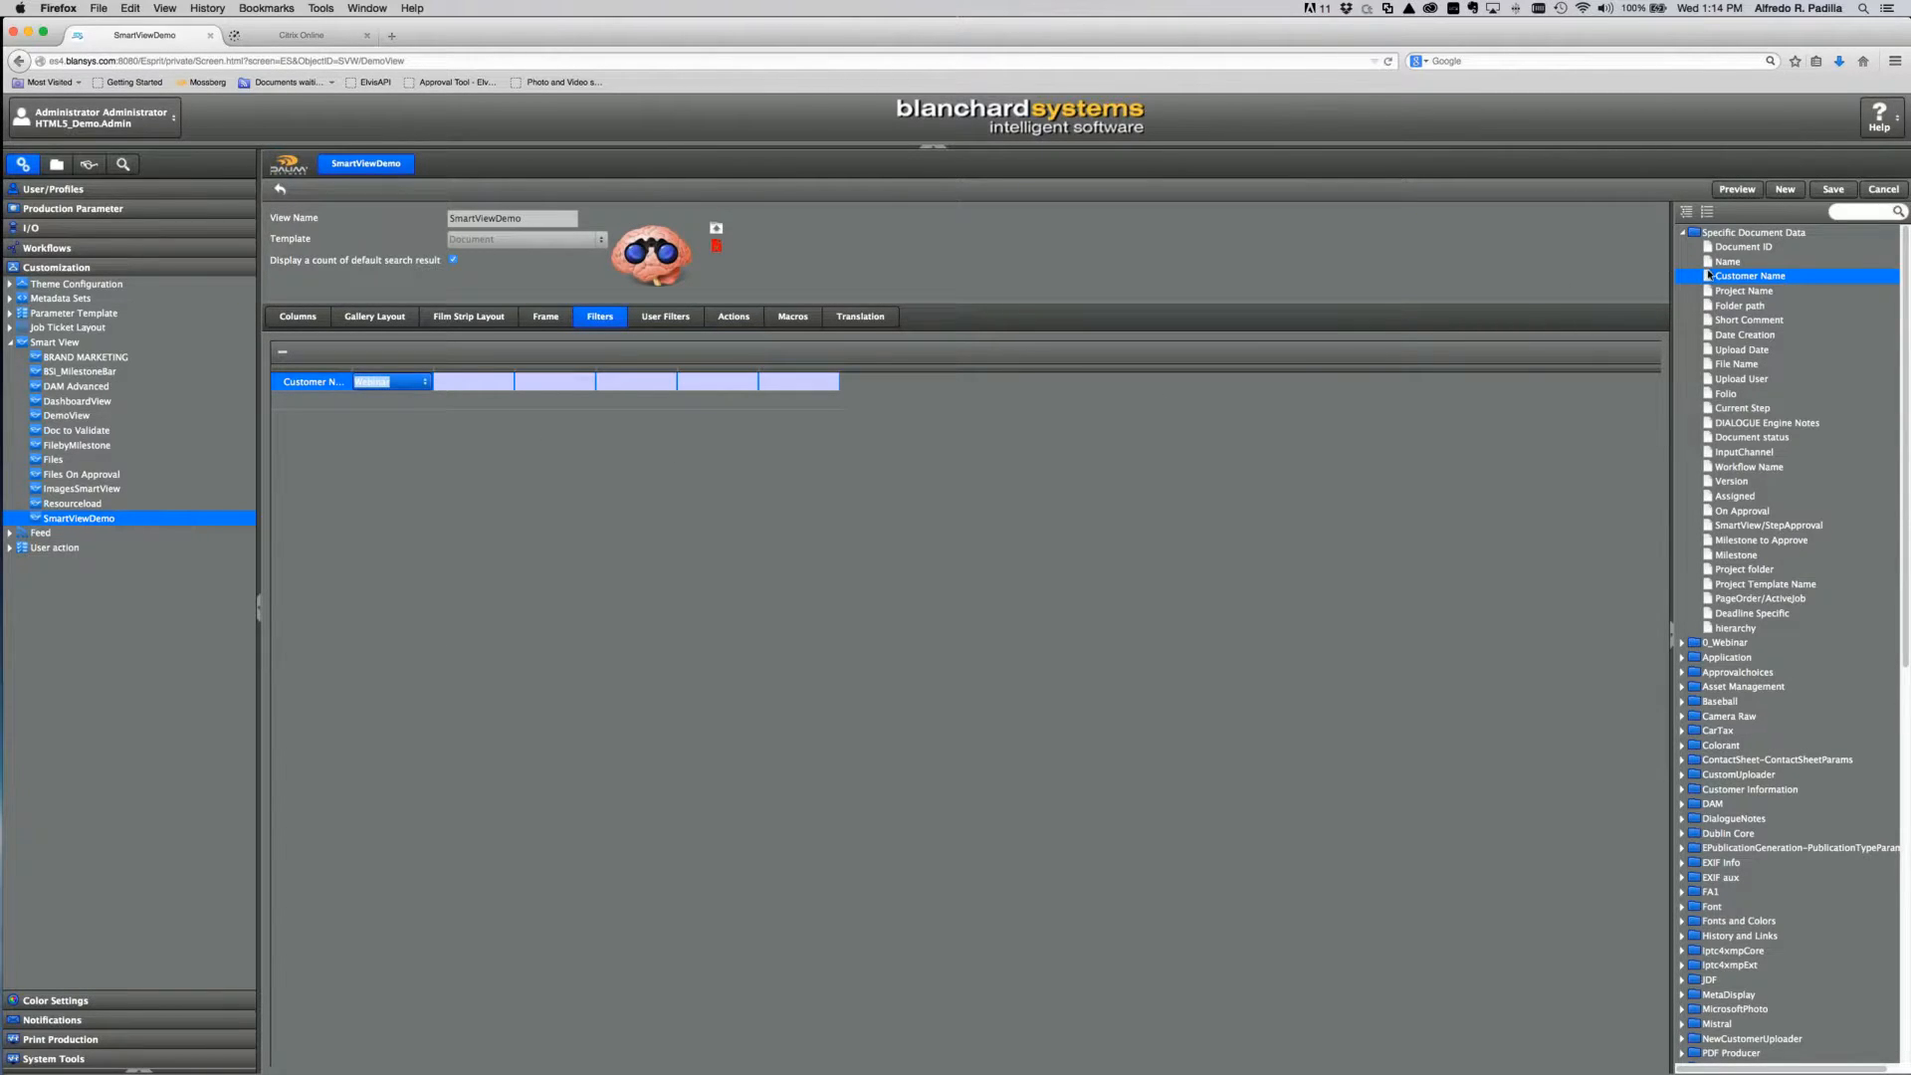
Step: Add a second Customer Name filter set to My Customer and save the view
left_click_drag(1710, 279, 312, 407)
left_click(416, 401)
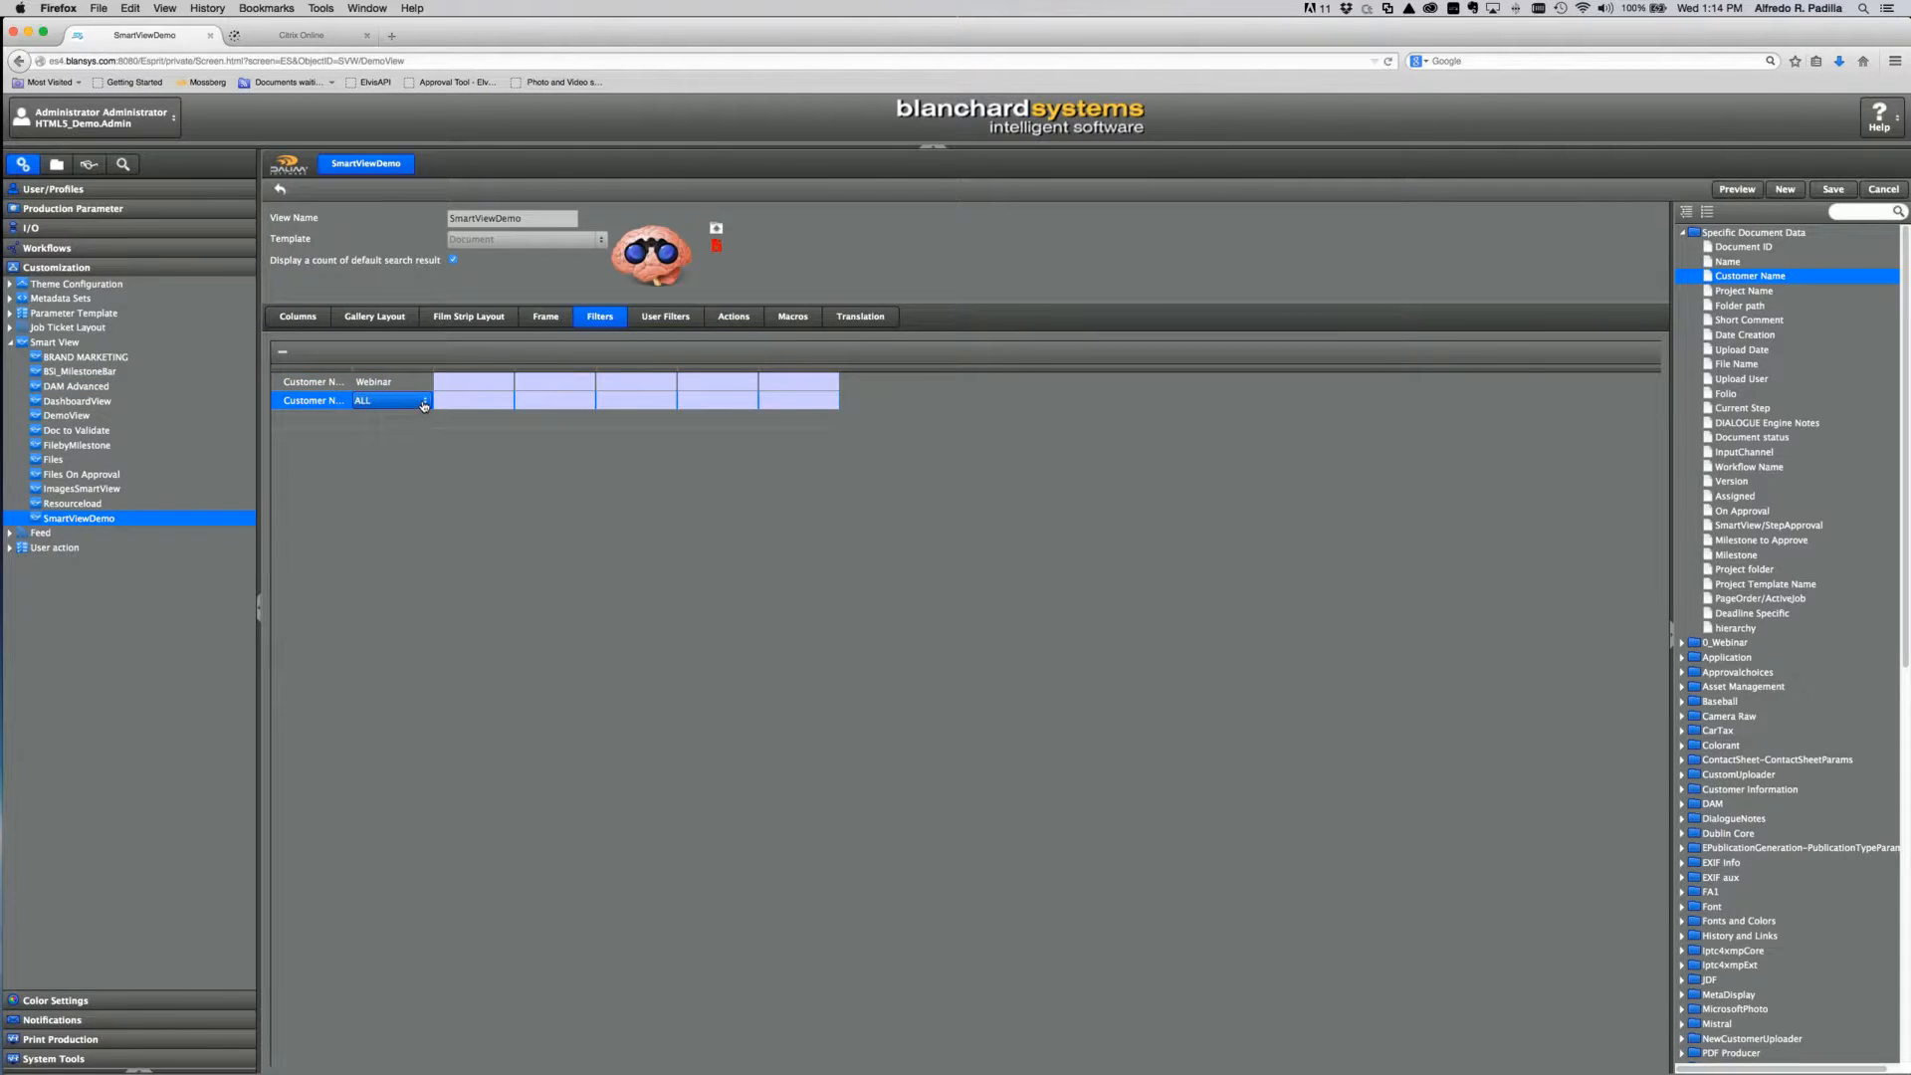
left_click(418, 400)
scroll(427, 489, "down", 5)
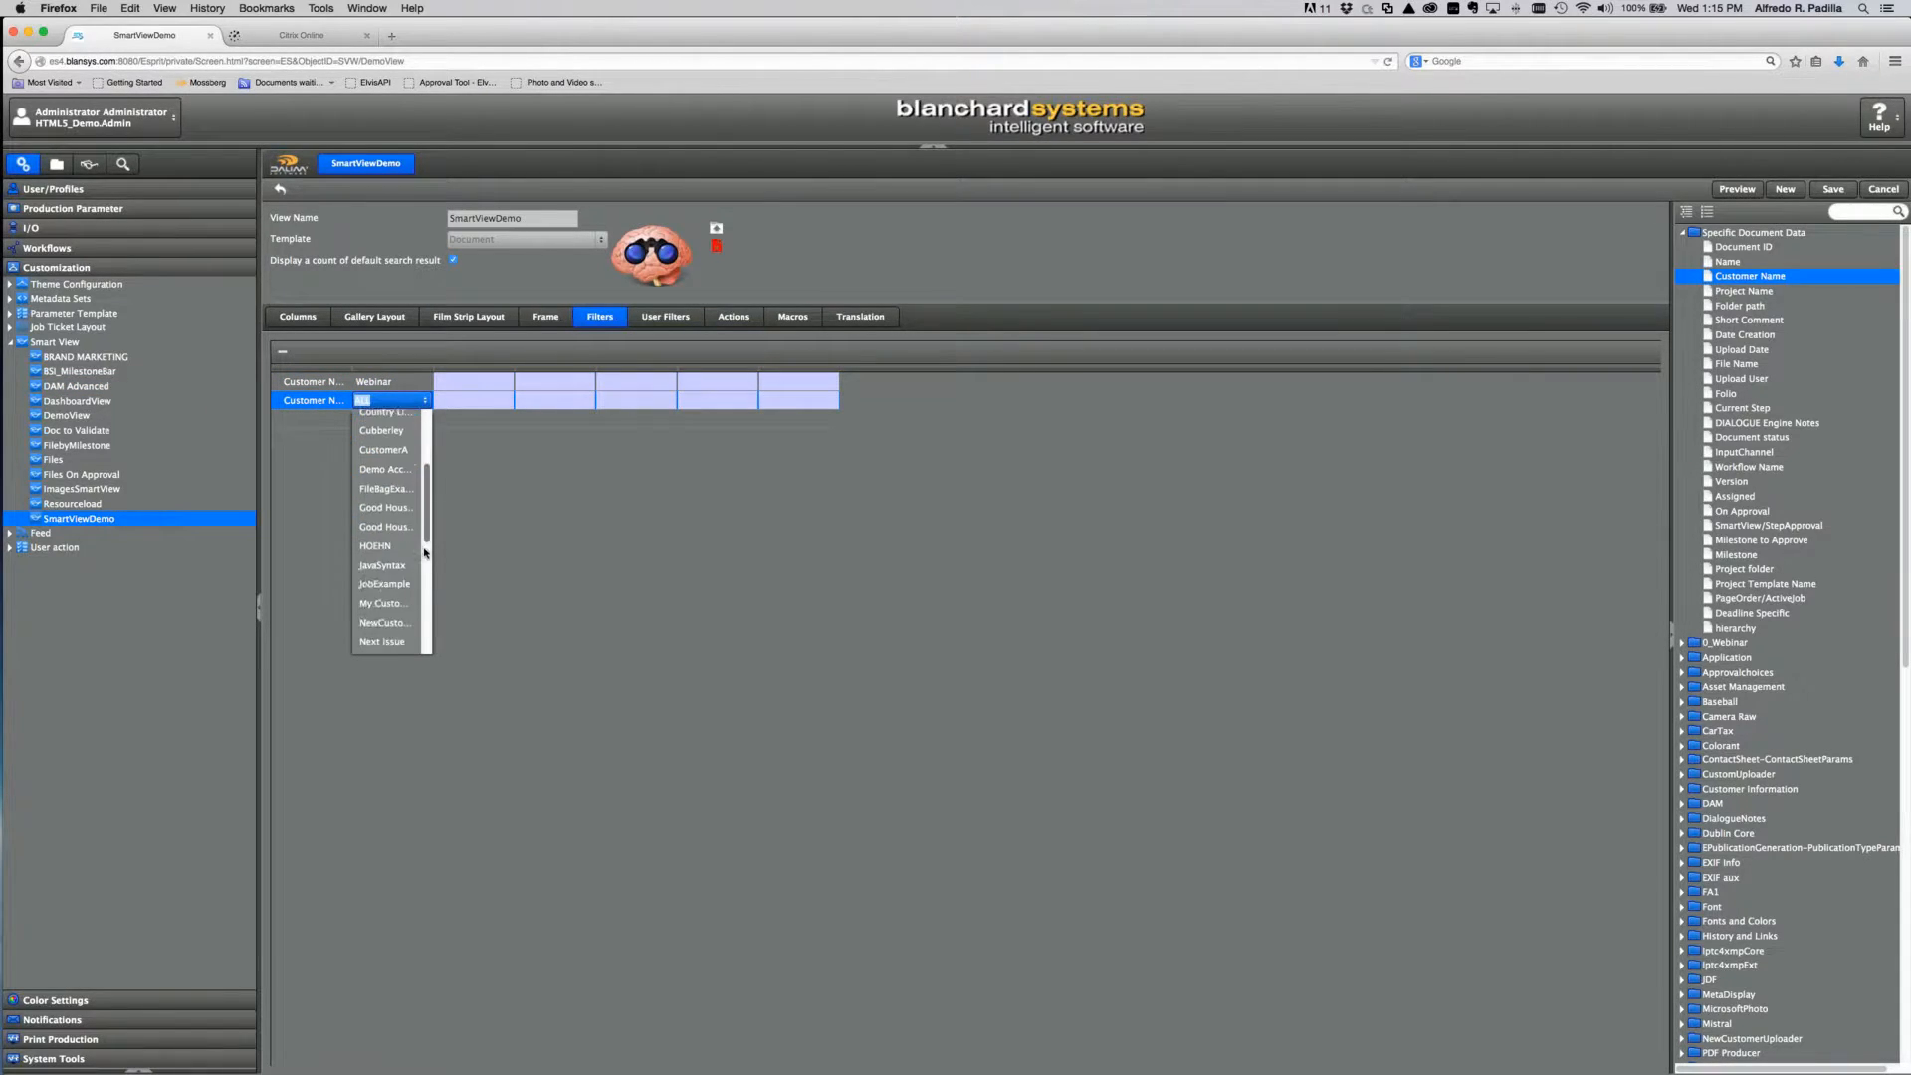
left_click(386, 554)
left_click(671, 571)
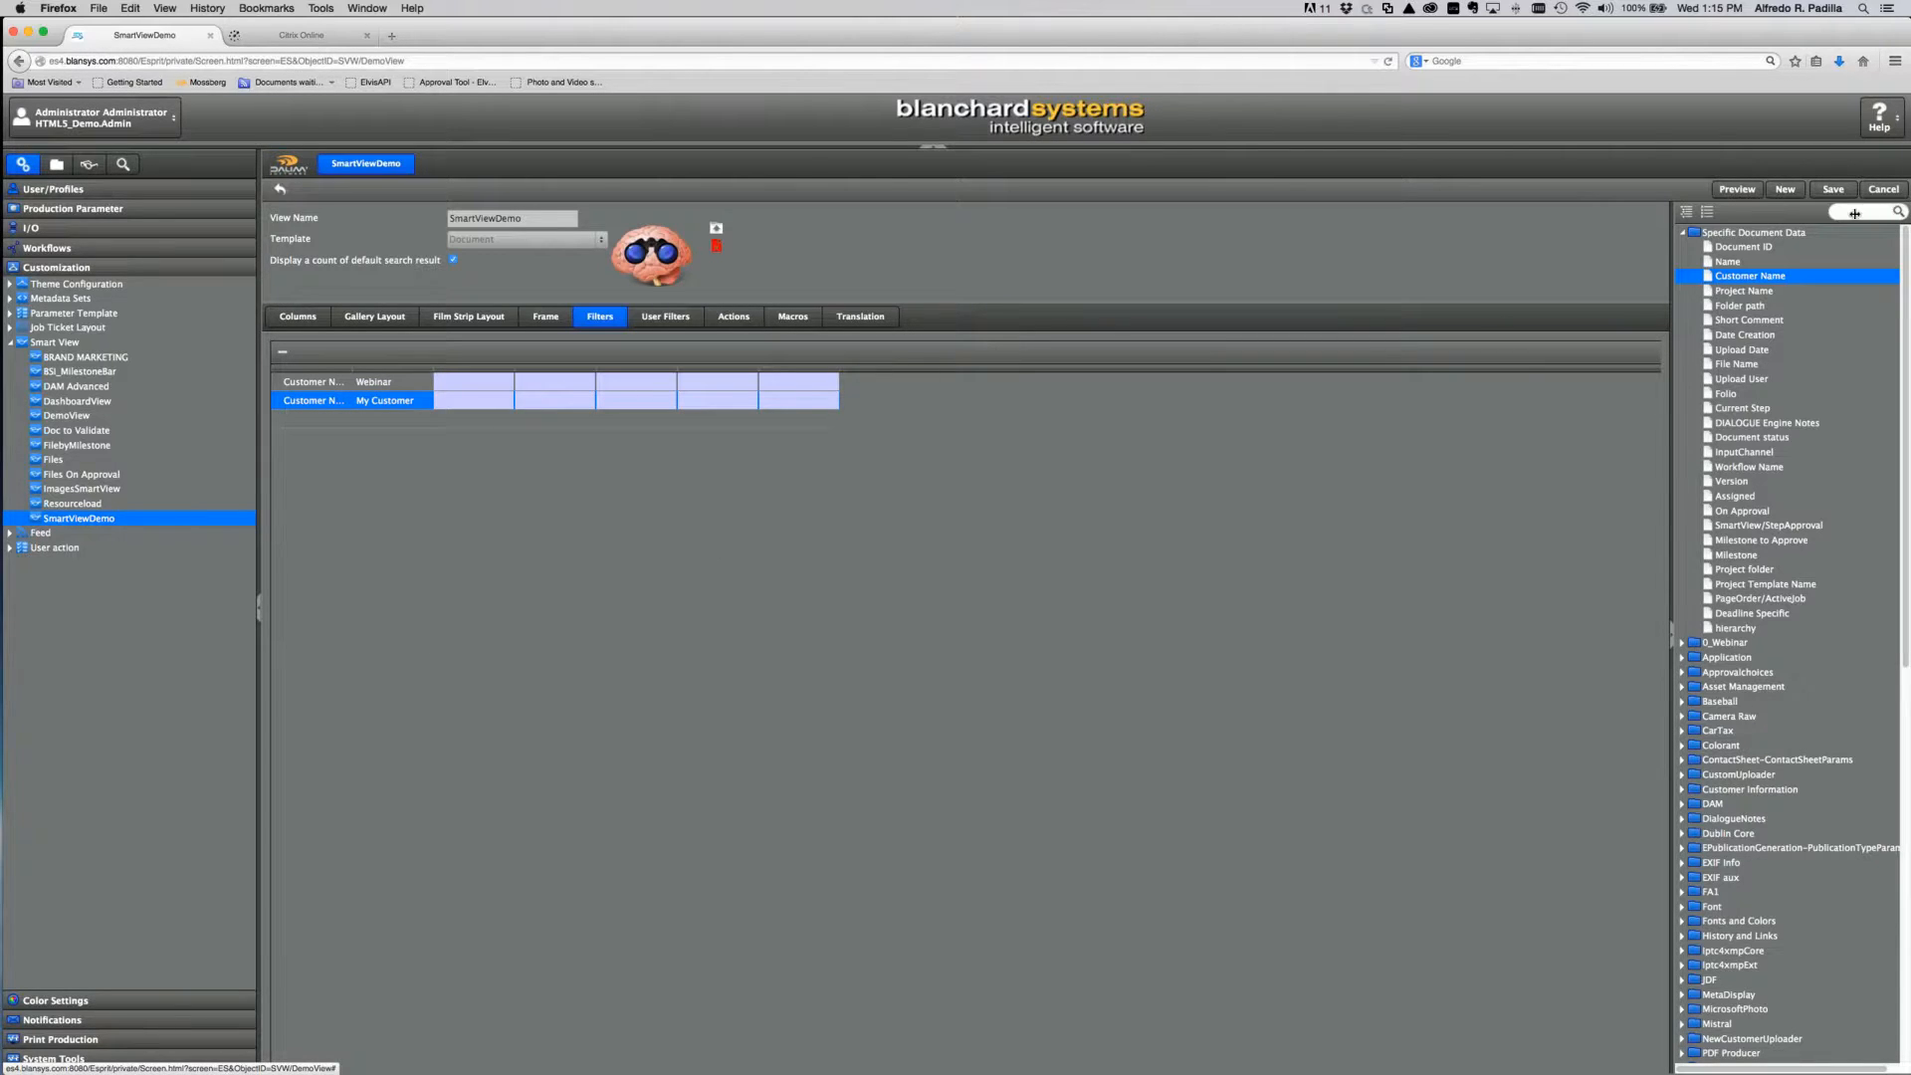
left_click(1832, 189)
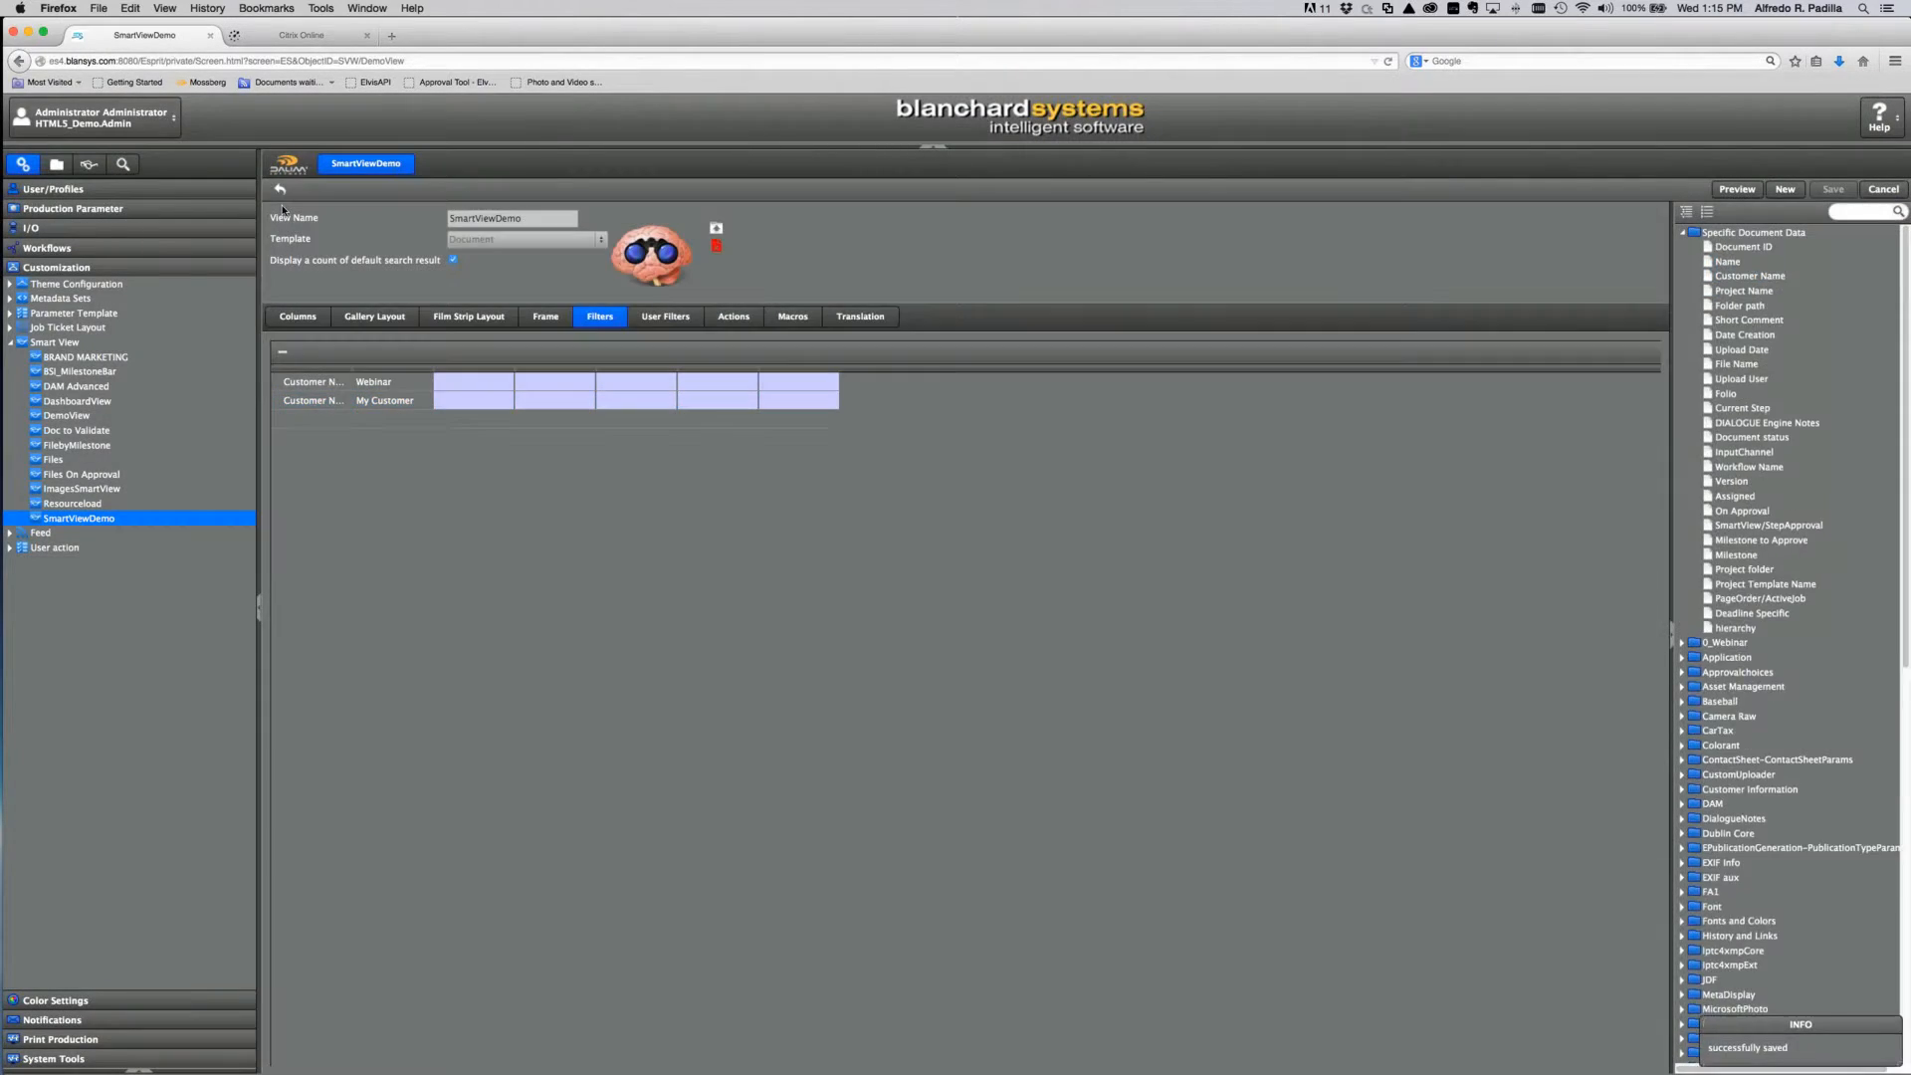
Step: Open SmartViewDemo and scroll through its 378 filtered Webinar and My Customer documents
left_click(88, 164)
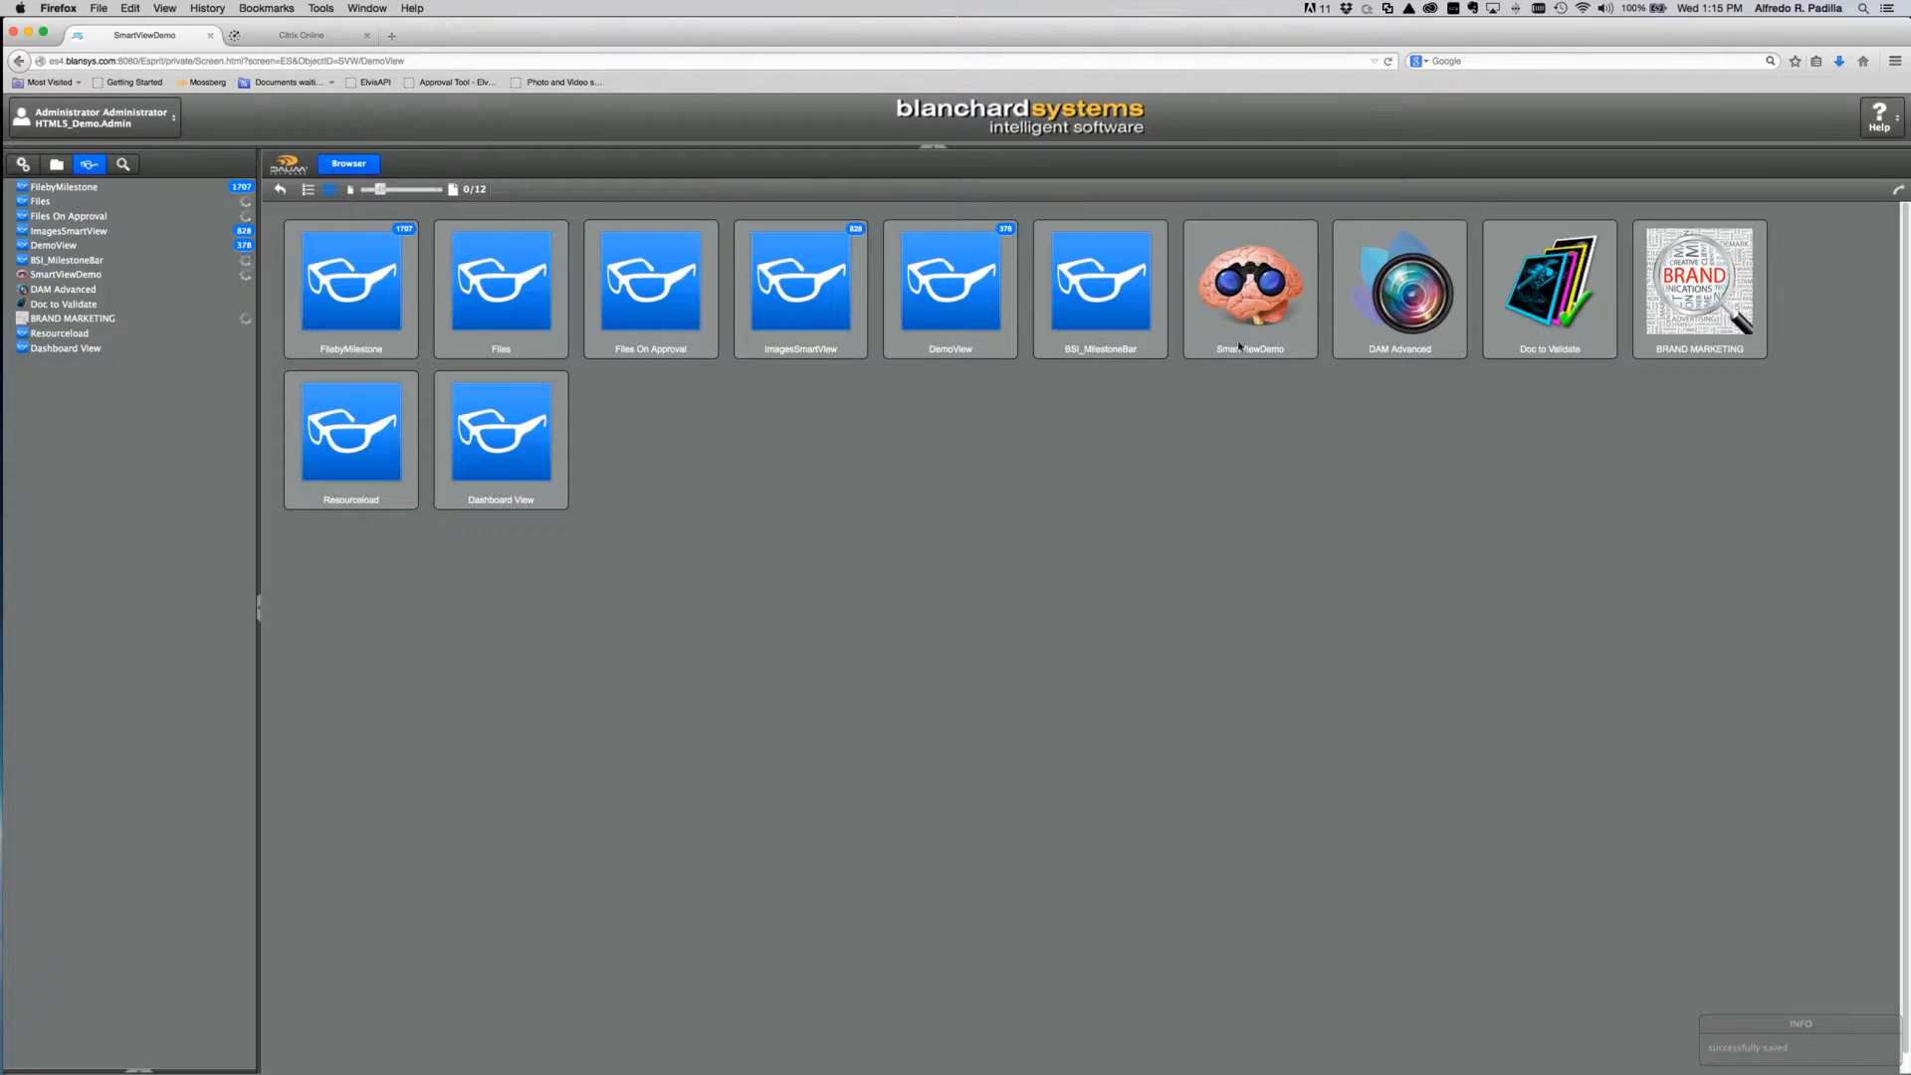
double_click(1250, 289)
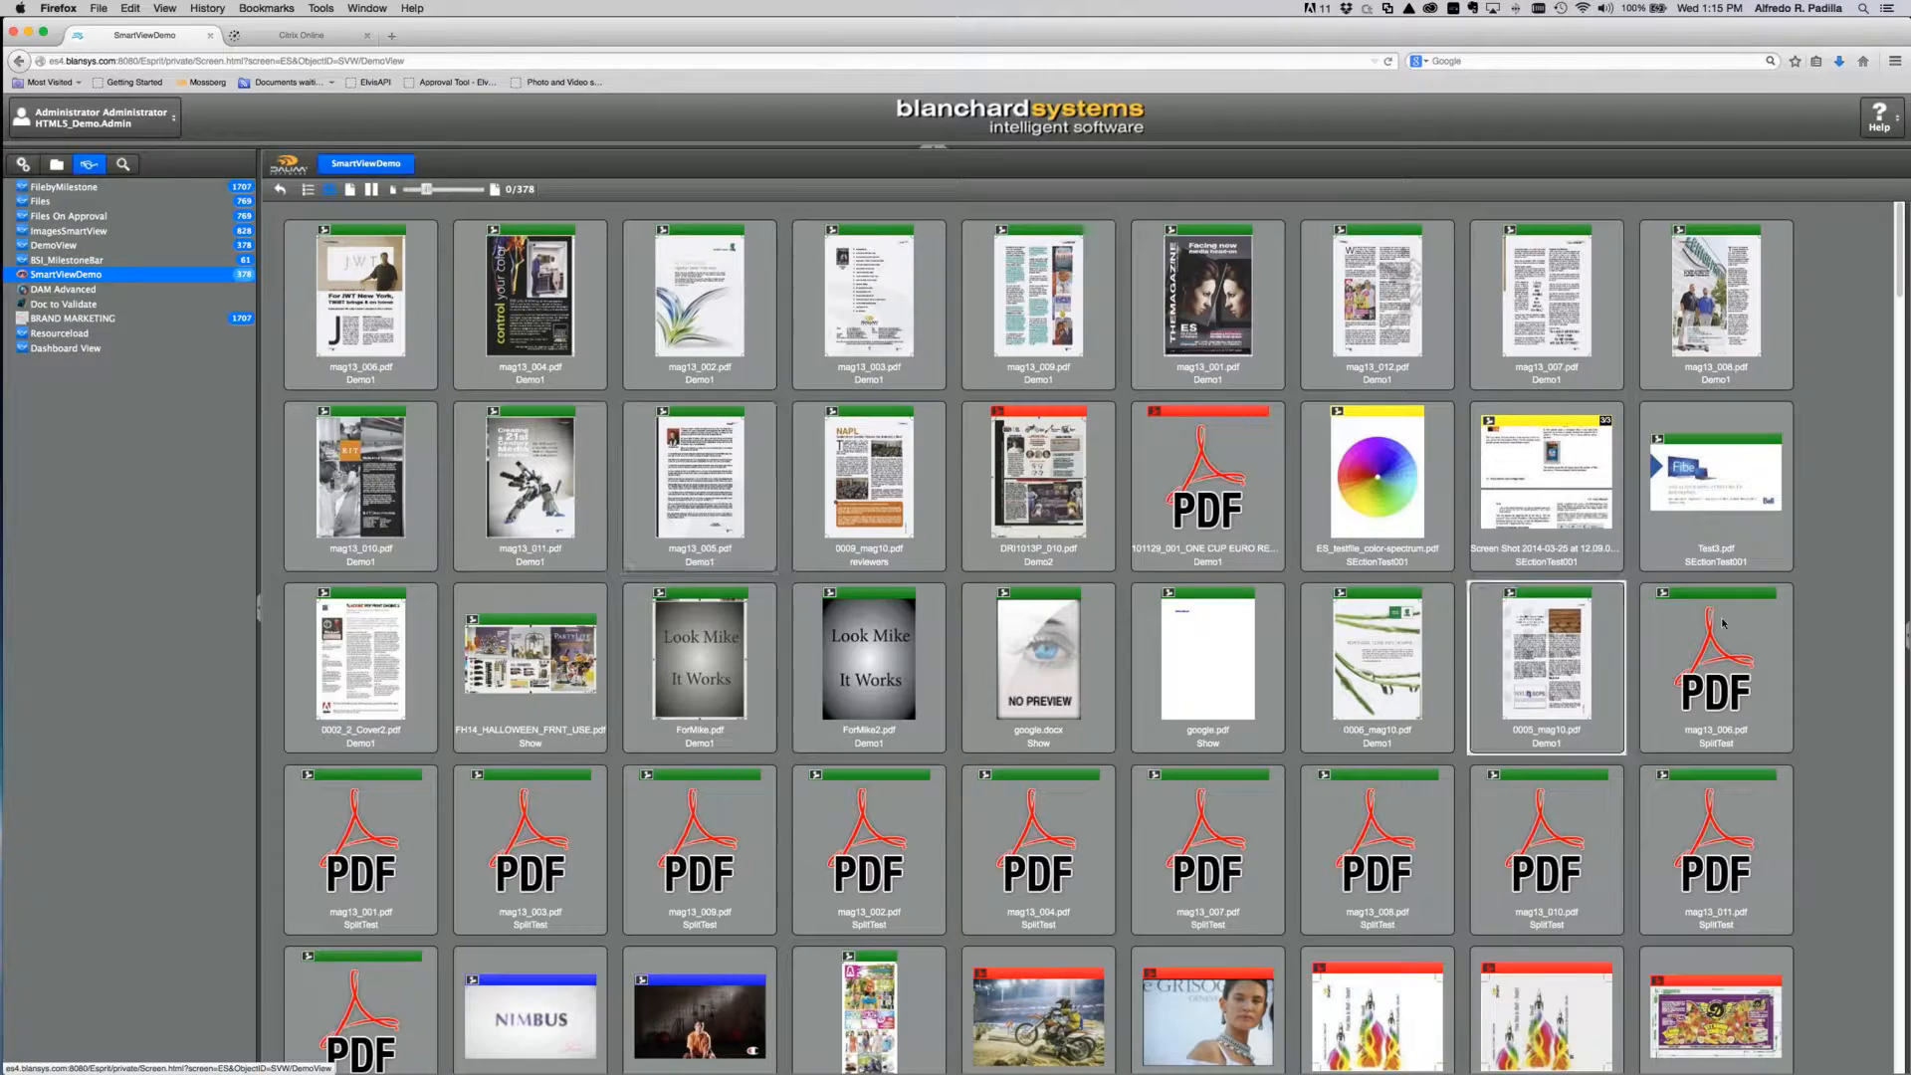
scroll(1805, 676, "down", 3)
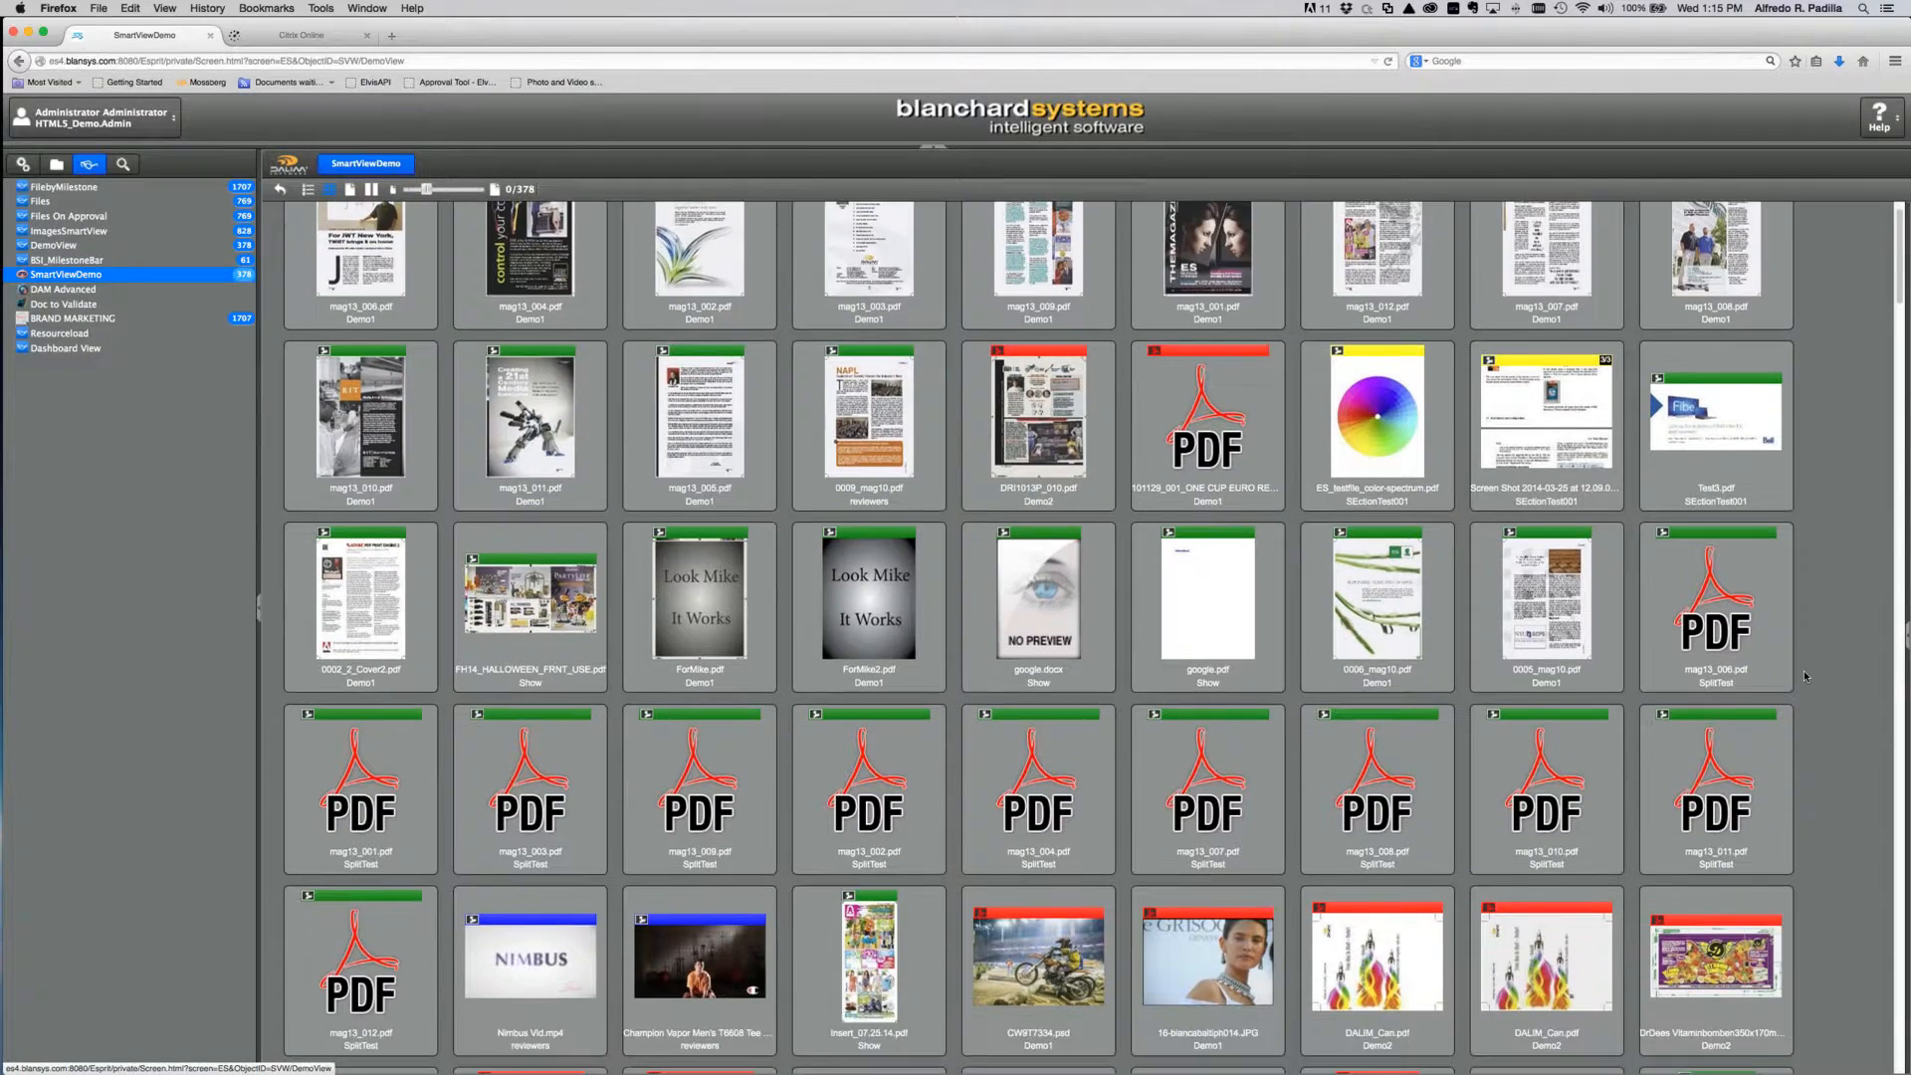
scroll(1803, 671, "down", 10)
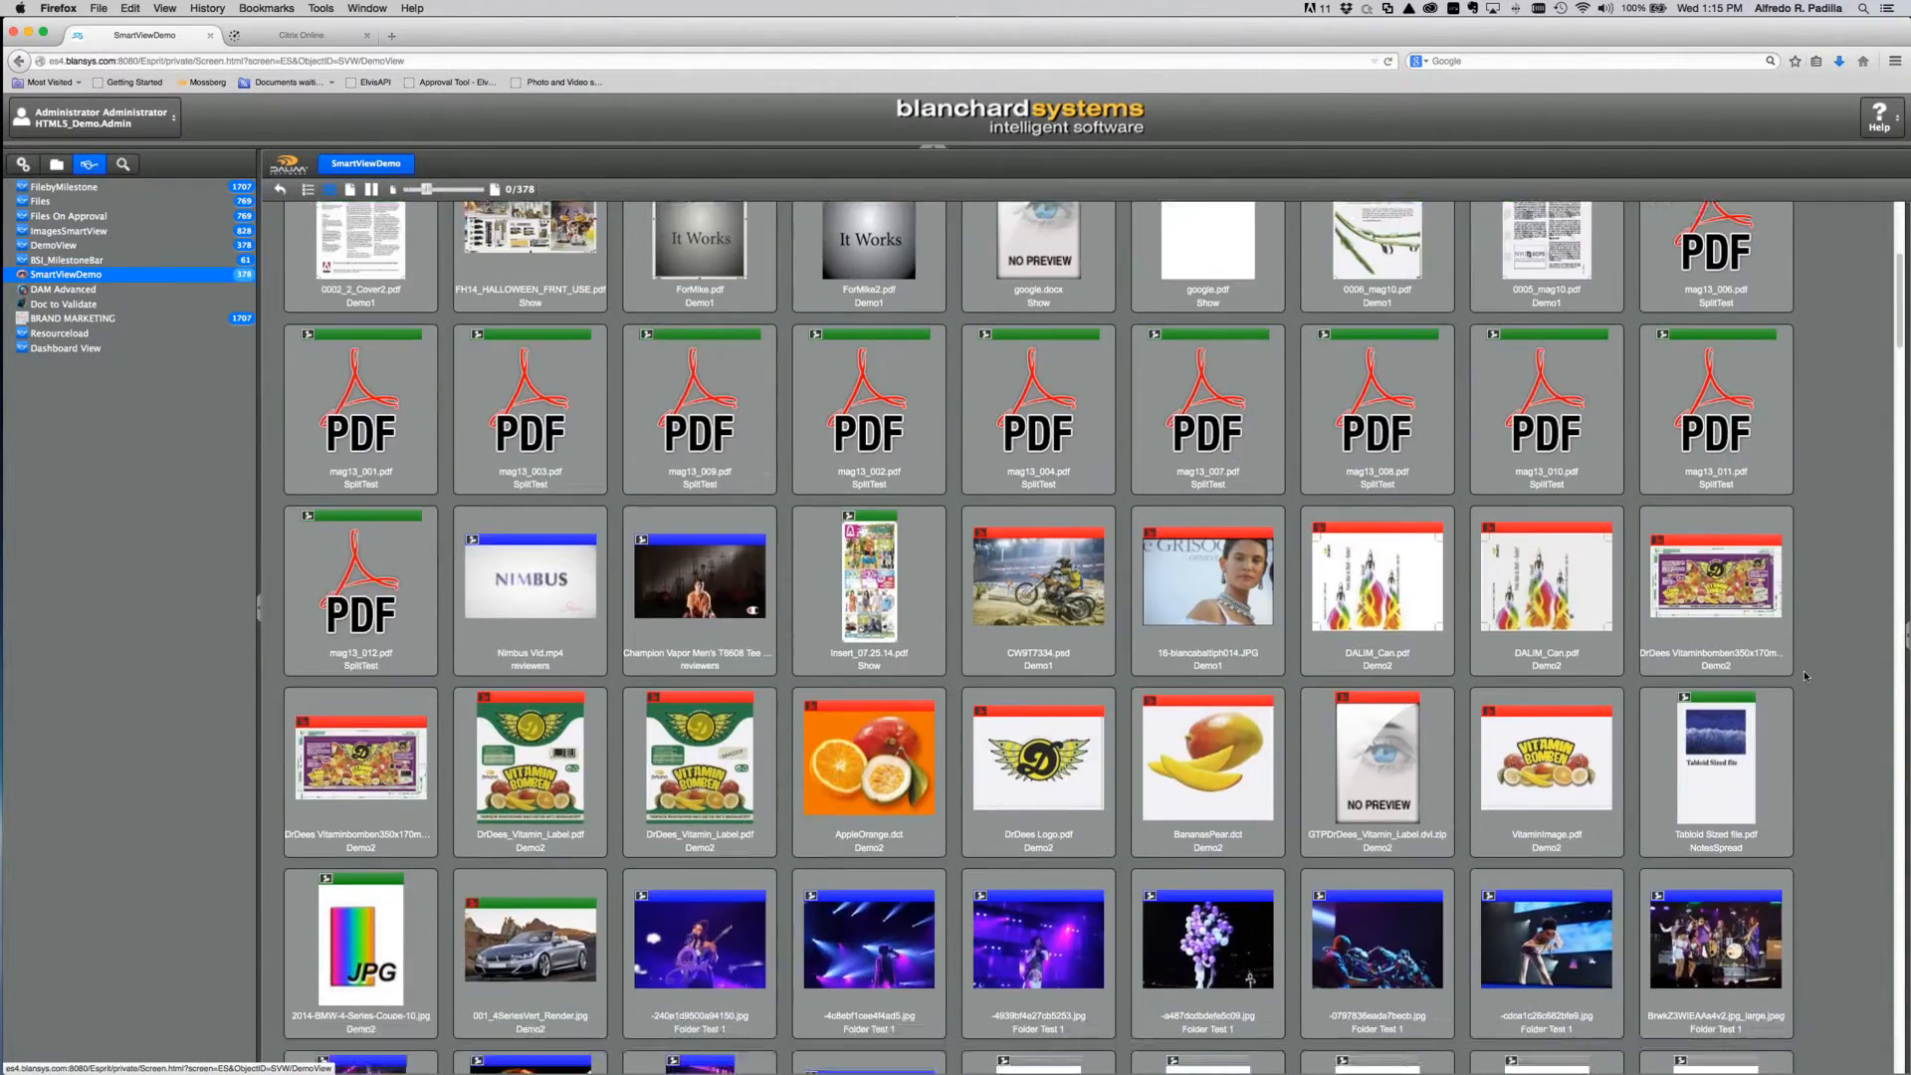
scroll(1803, 671, "up", 5)
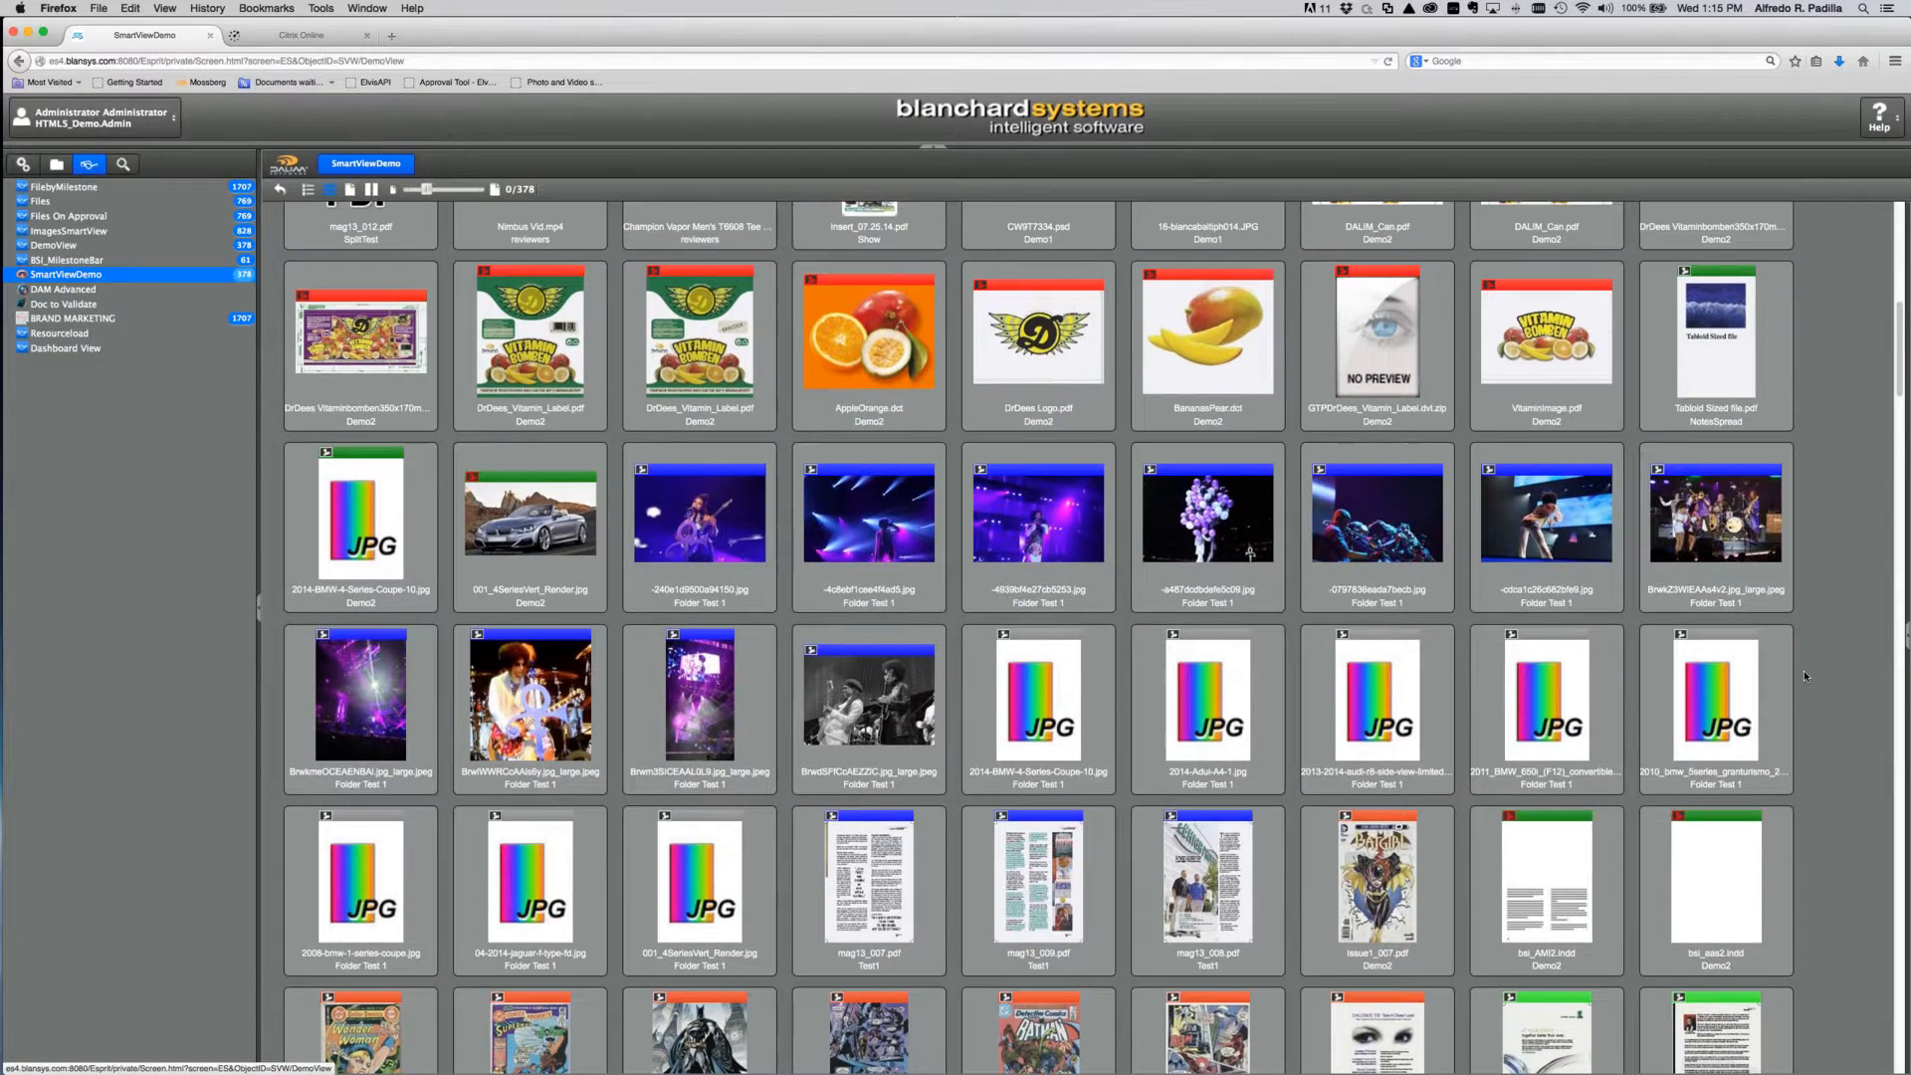
scroll(558, 376, "up", 1)
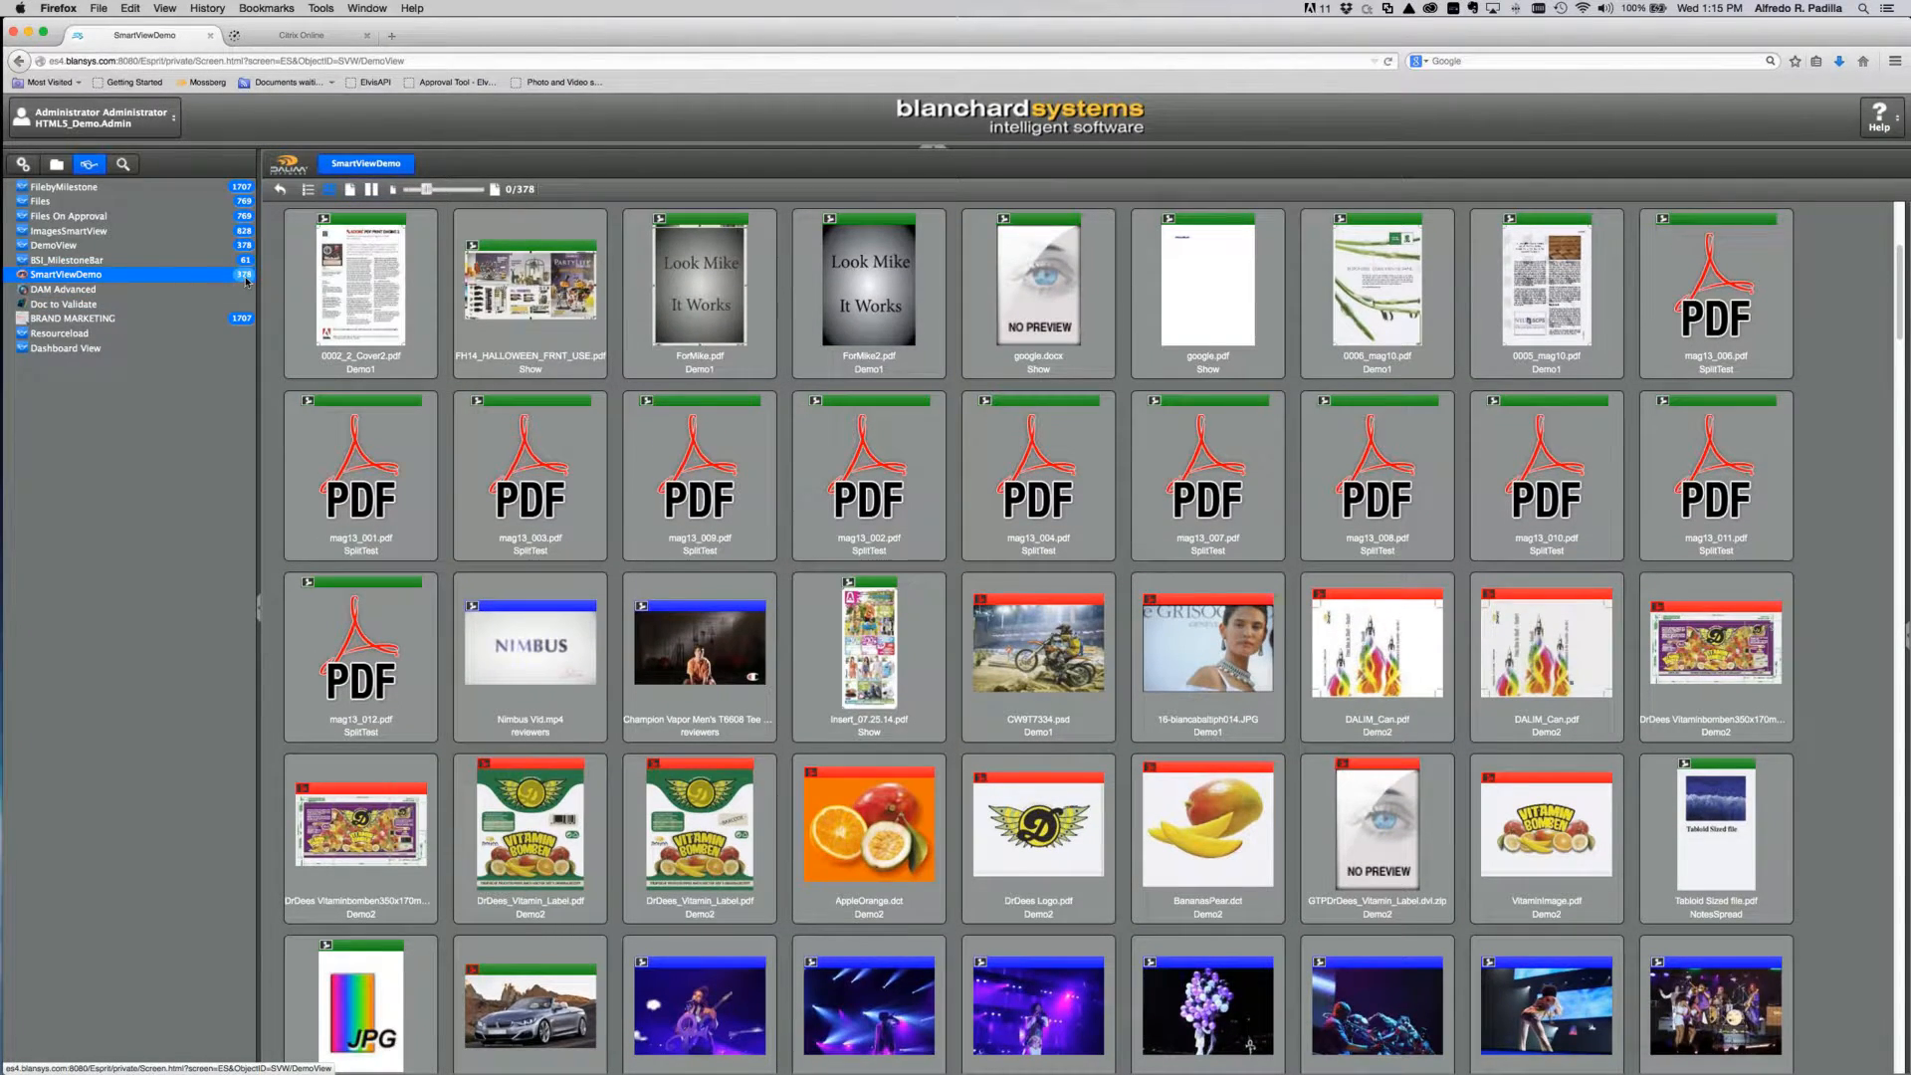
scroll(756, 408, "up", 3)
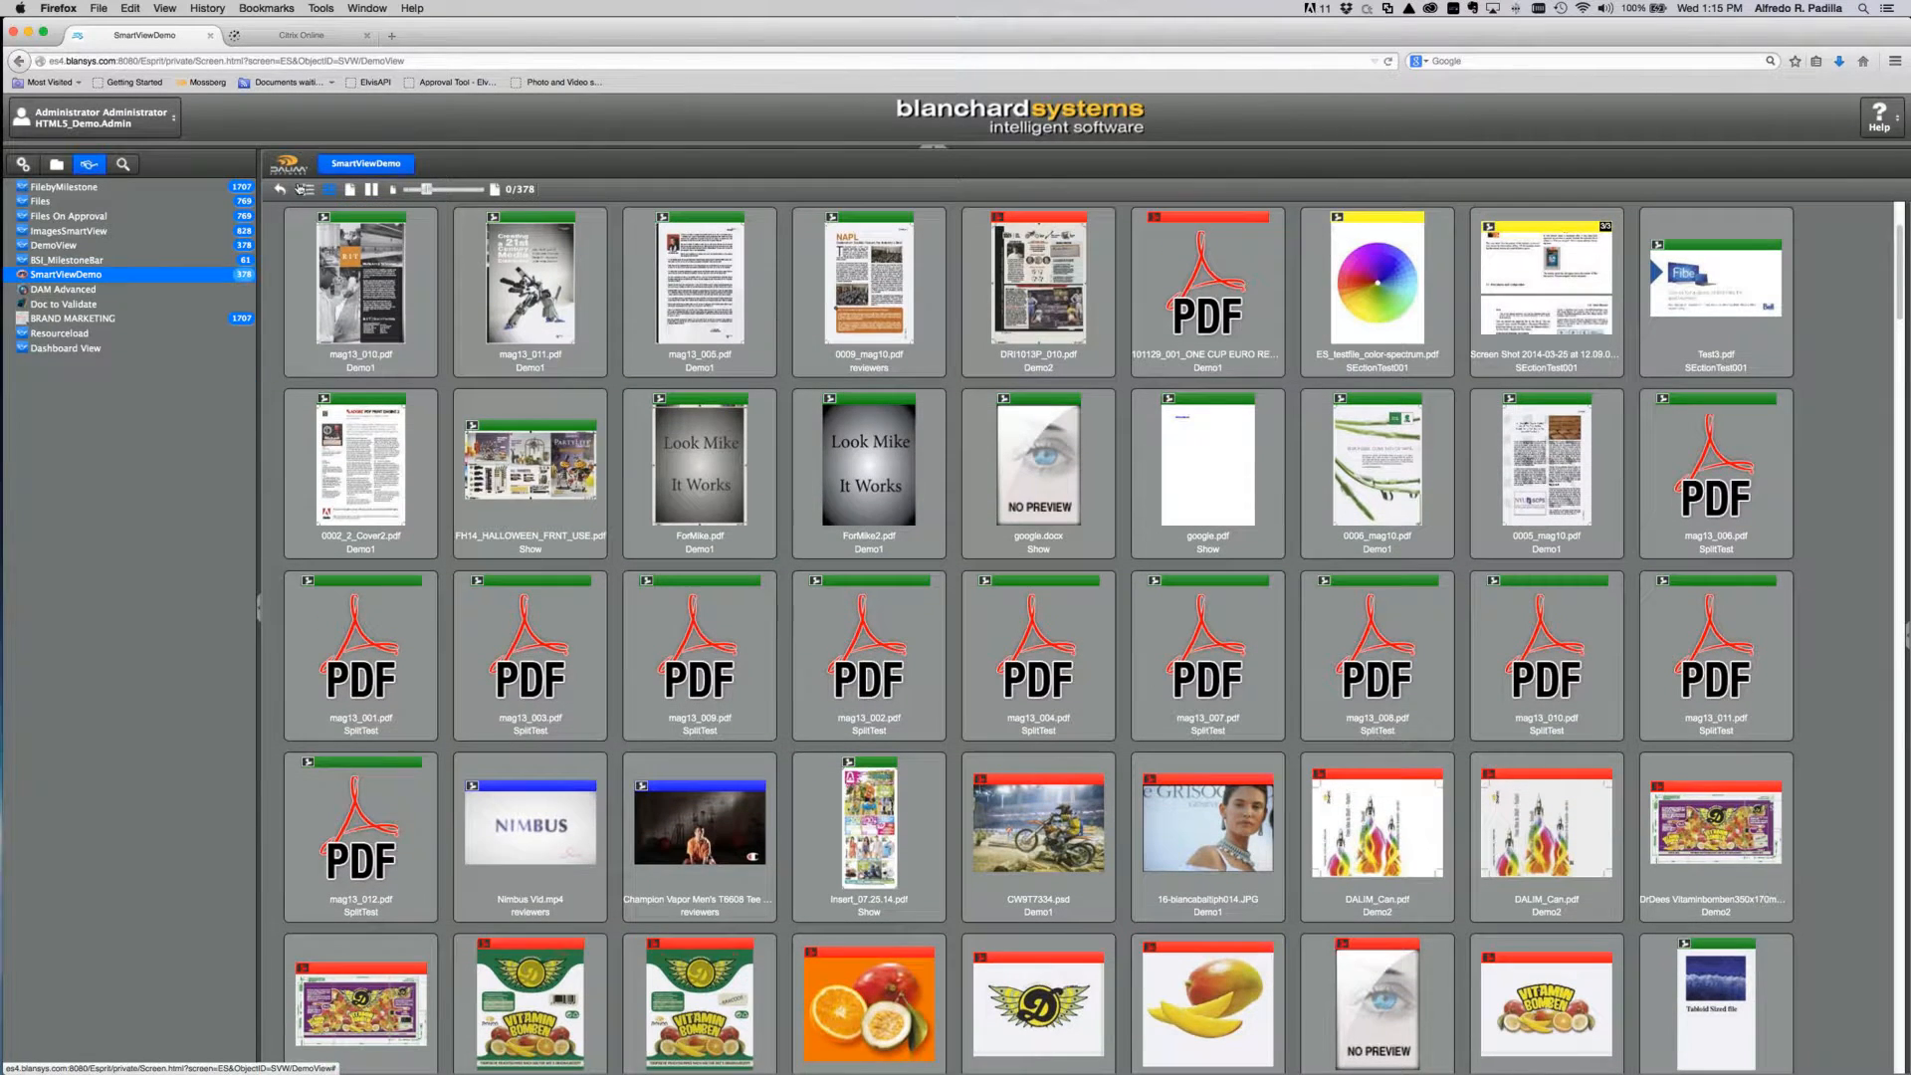
Step: Switch to list view and scroll rows showing customer, project, file name and progression
left_click(308, 189)
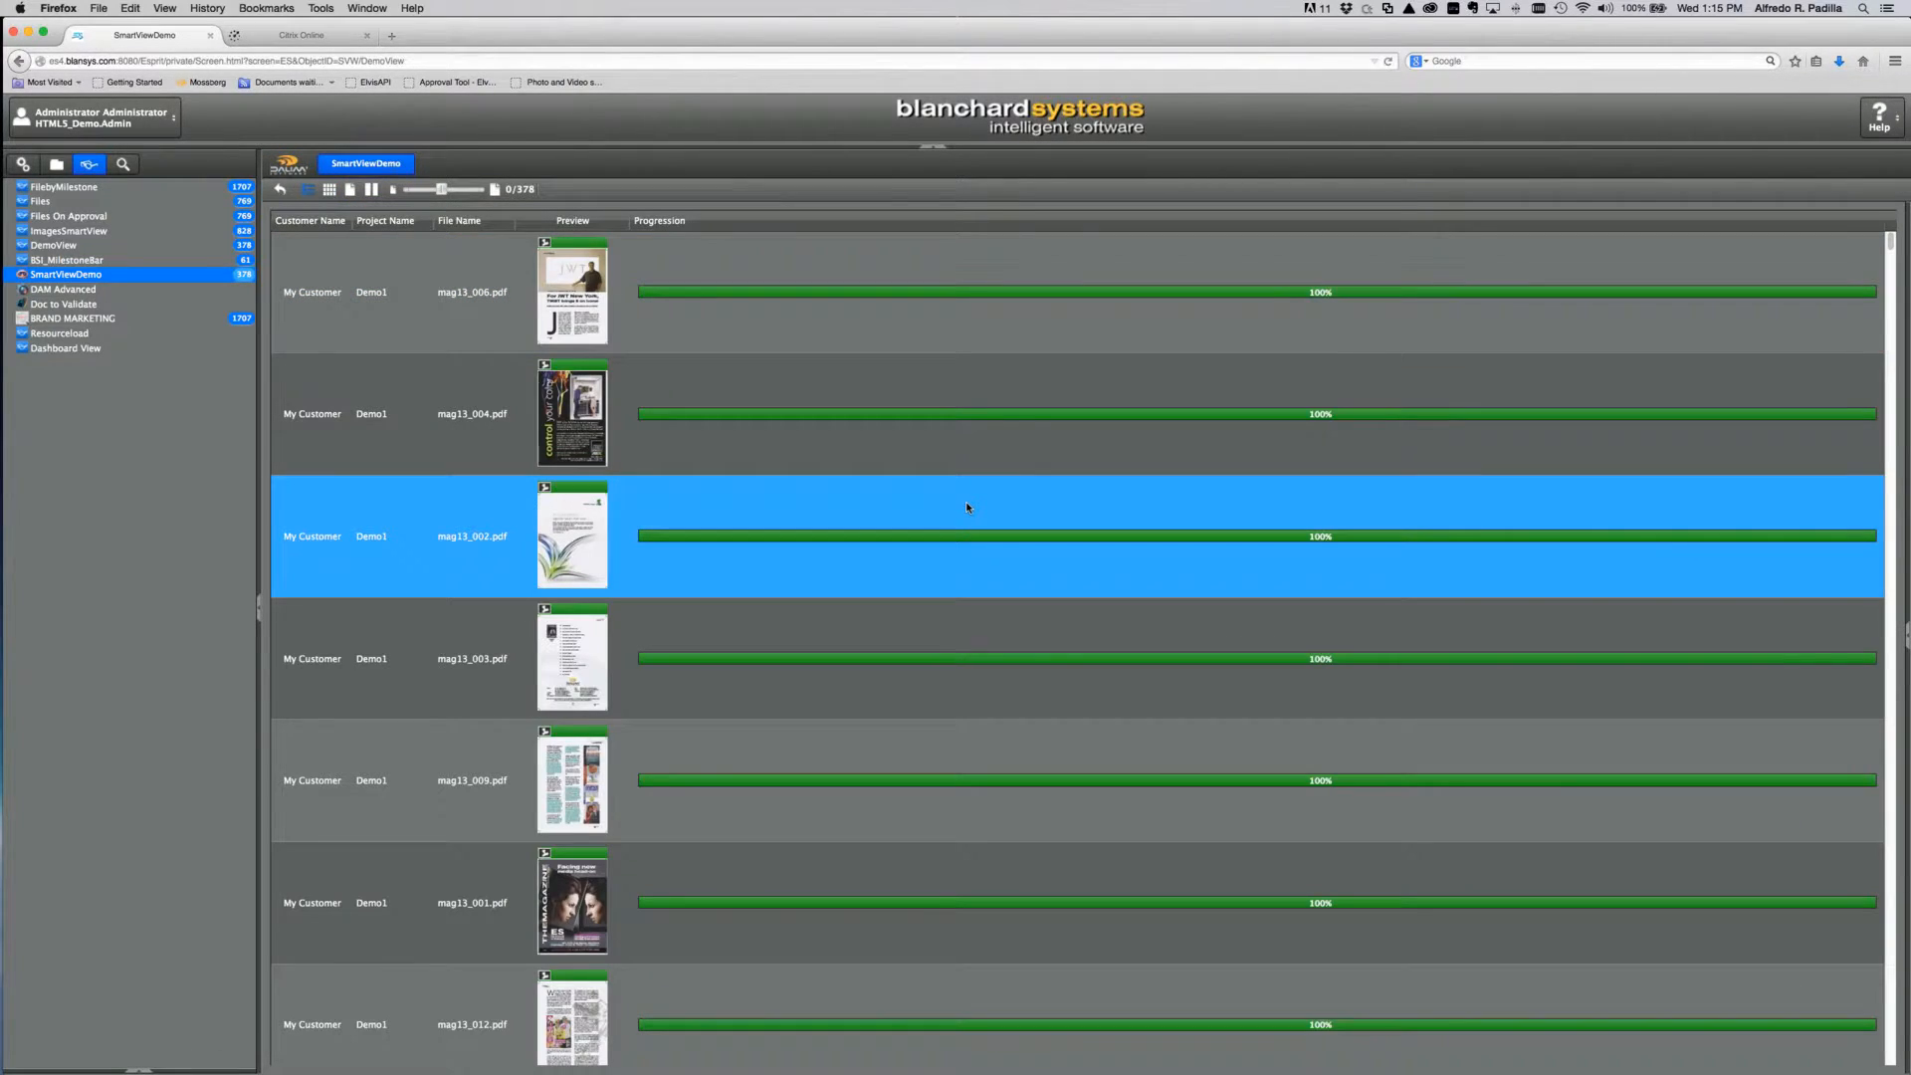
scroll(965, 503, "down", 6)
scroll(965, 508, "down", 20)
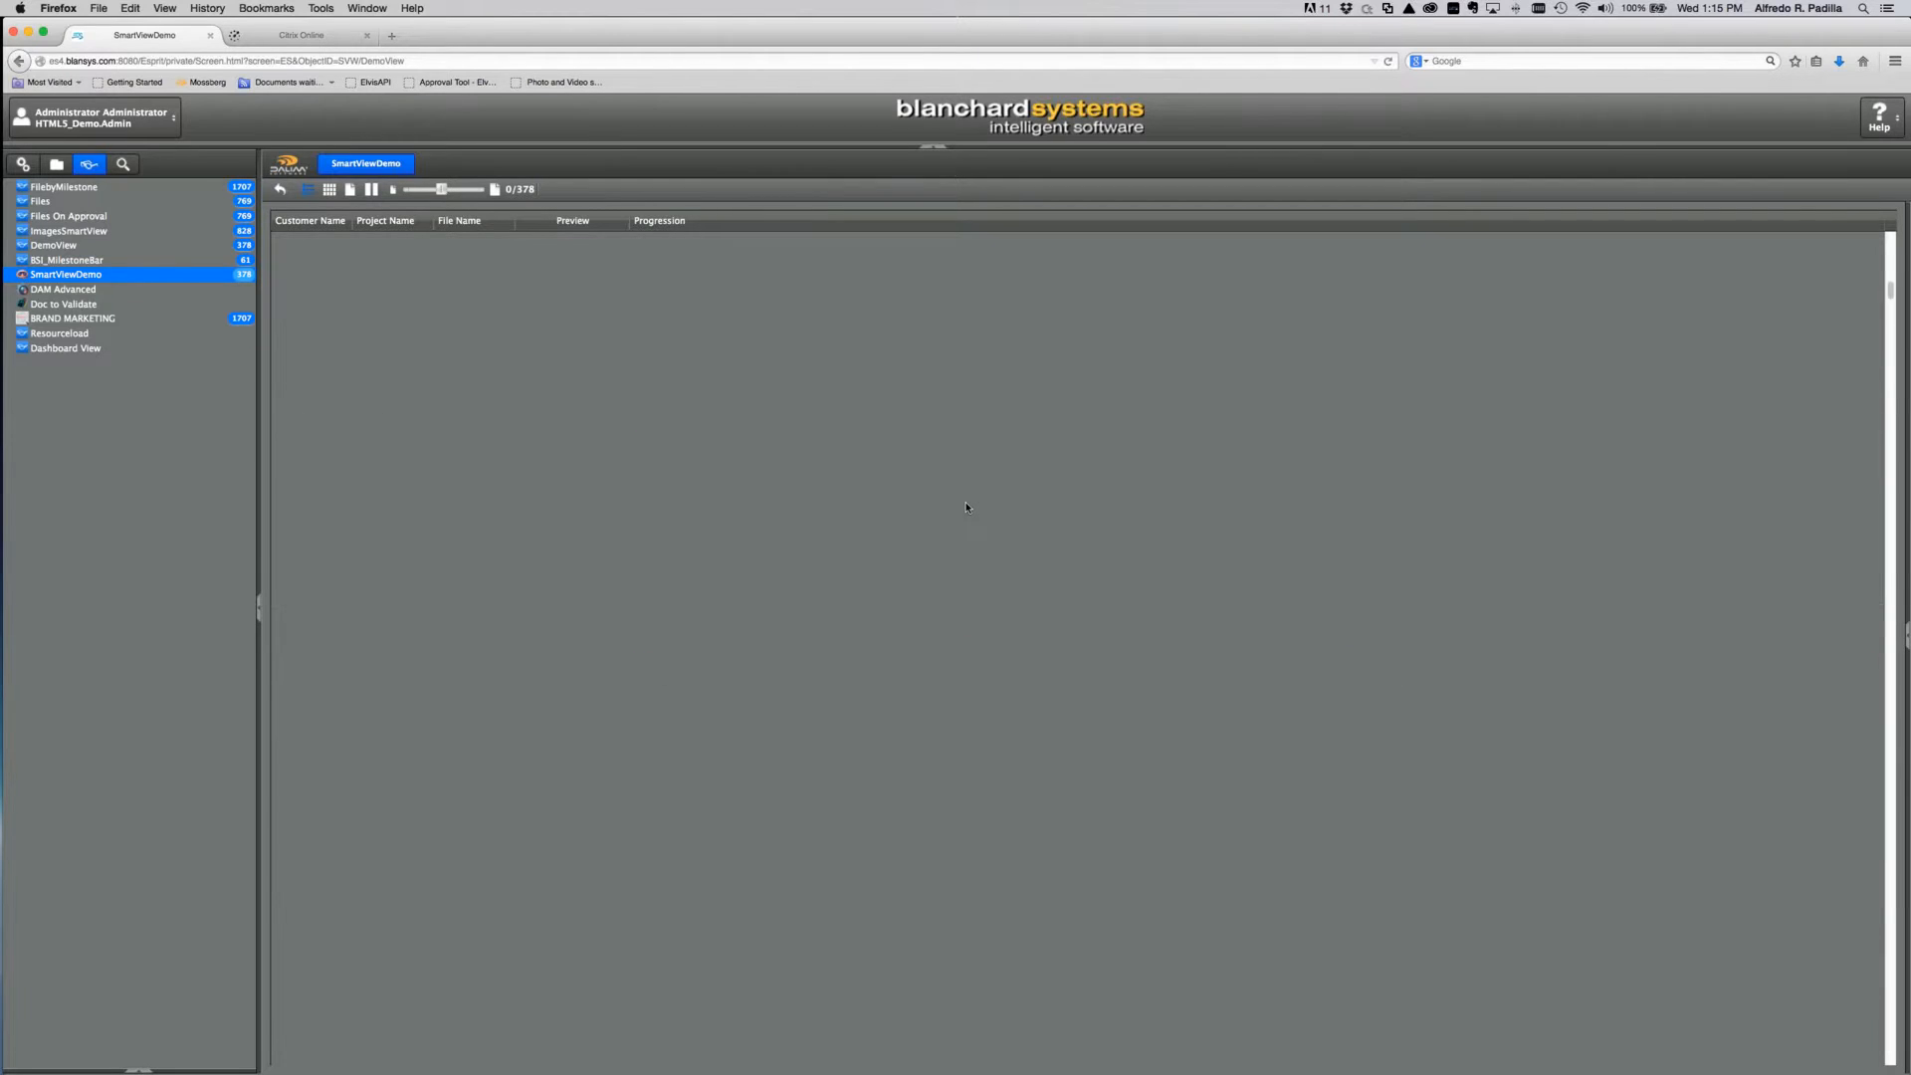
scroll(964, 507, "down", 20)
scroll(971, 492, "down", 15)
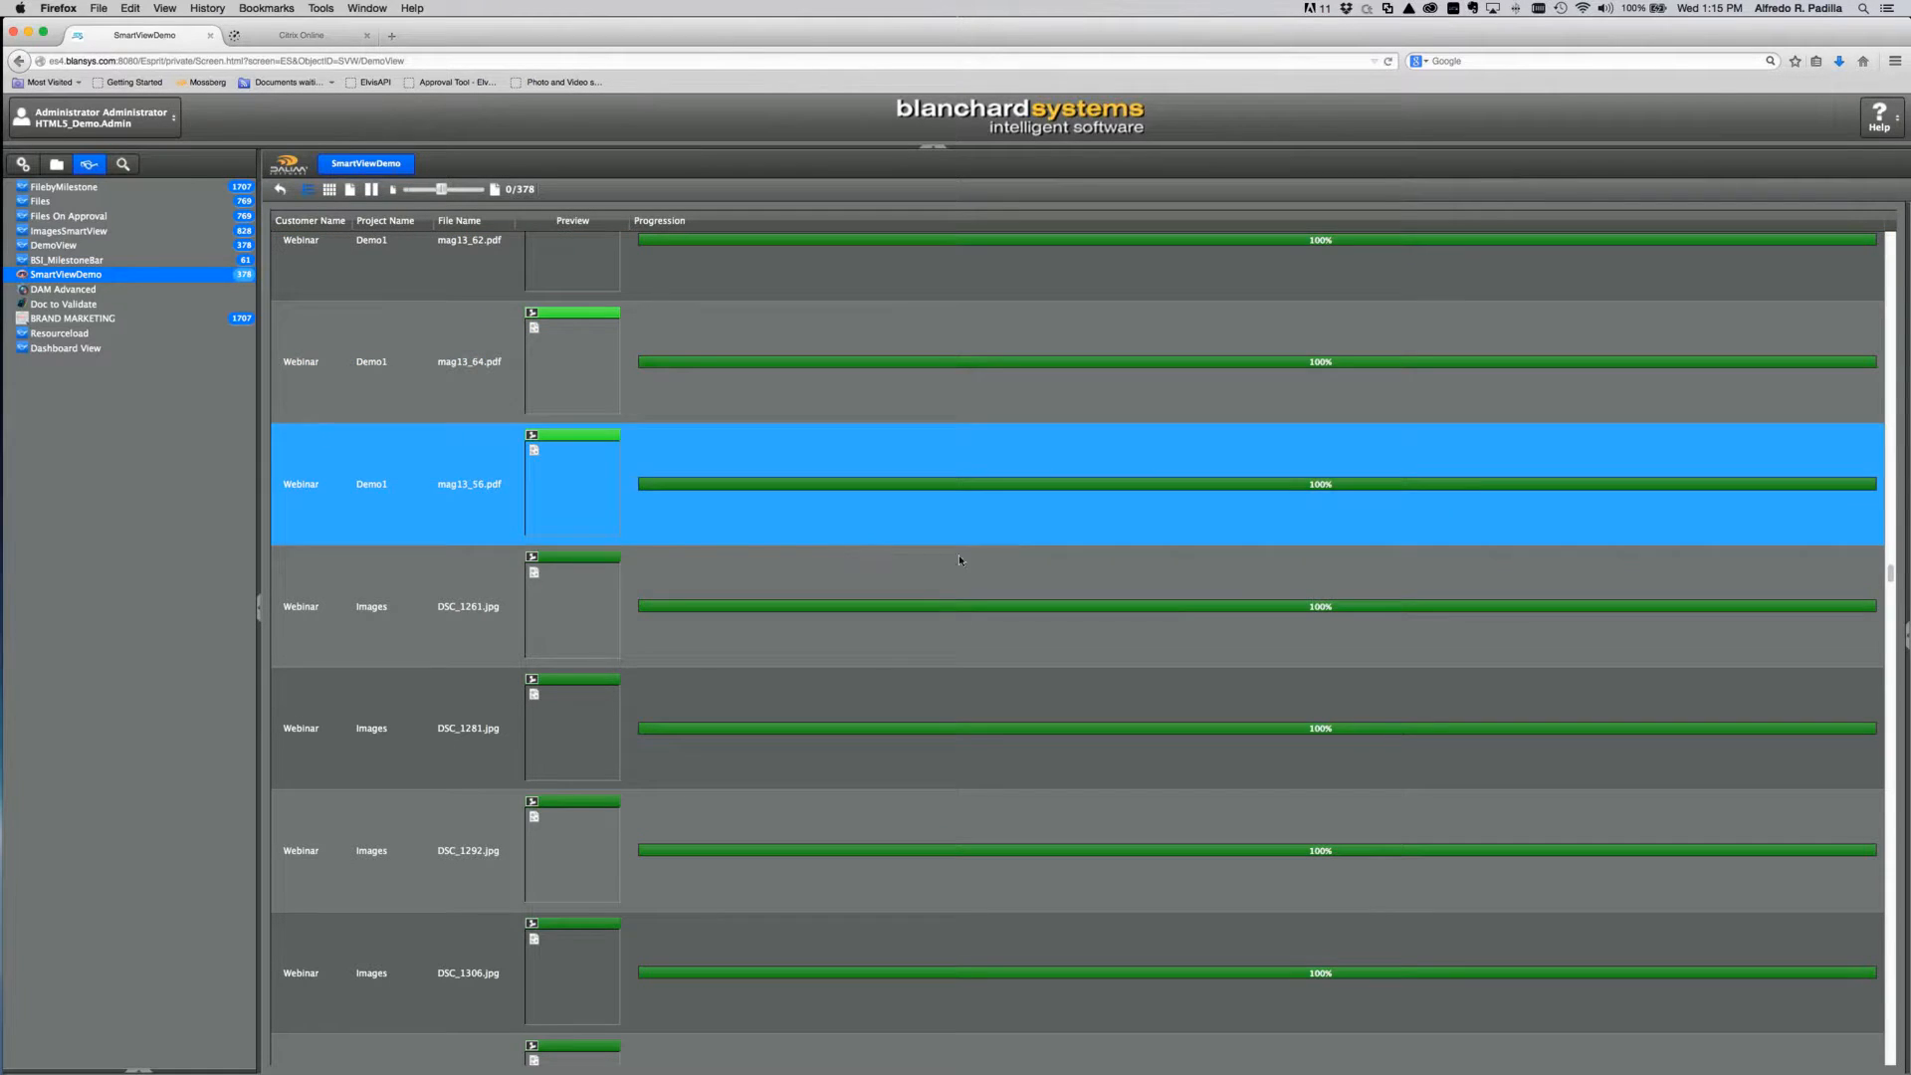
scroll(840, 398, "up", 10)
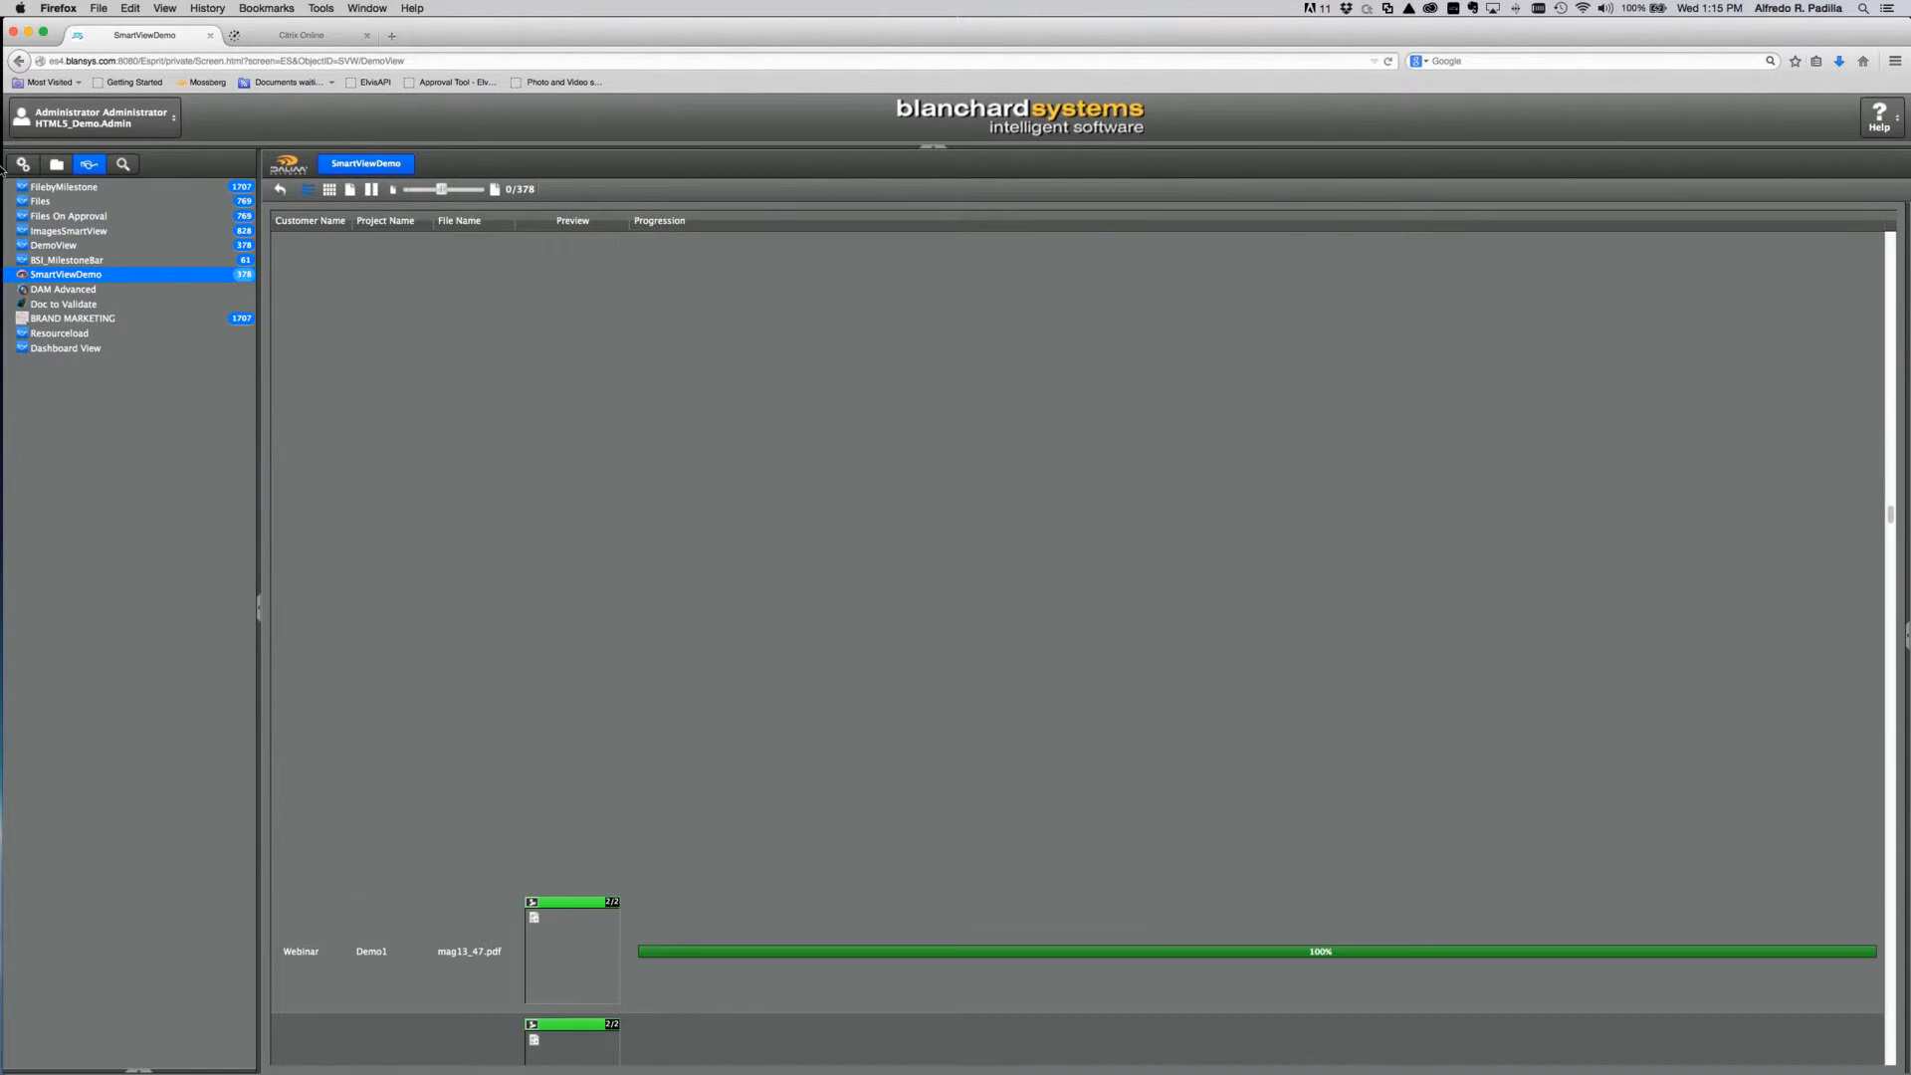
Step: Add On Approval and PageOrder/ActiveJob as SmartViewDemo user filters and save the view
left_click(23, 164)
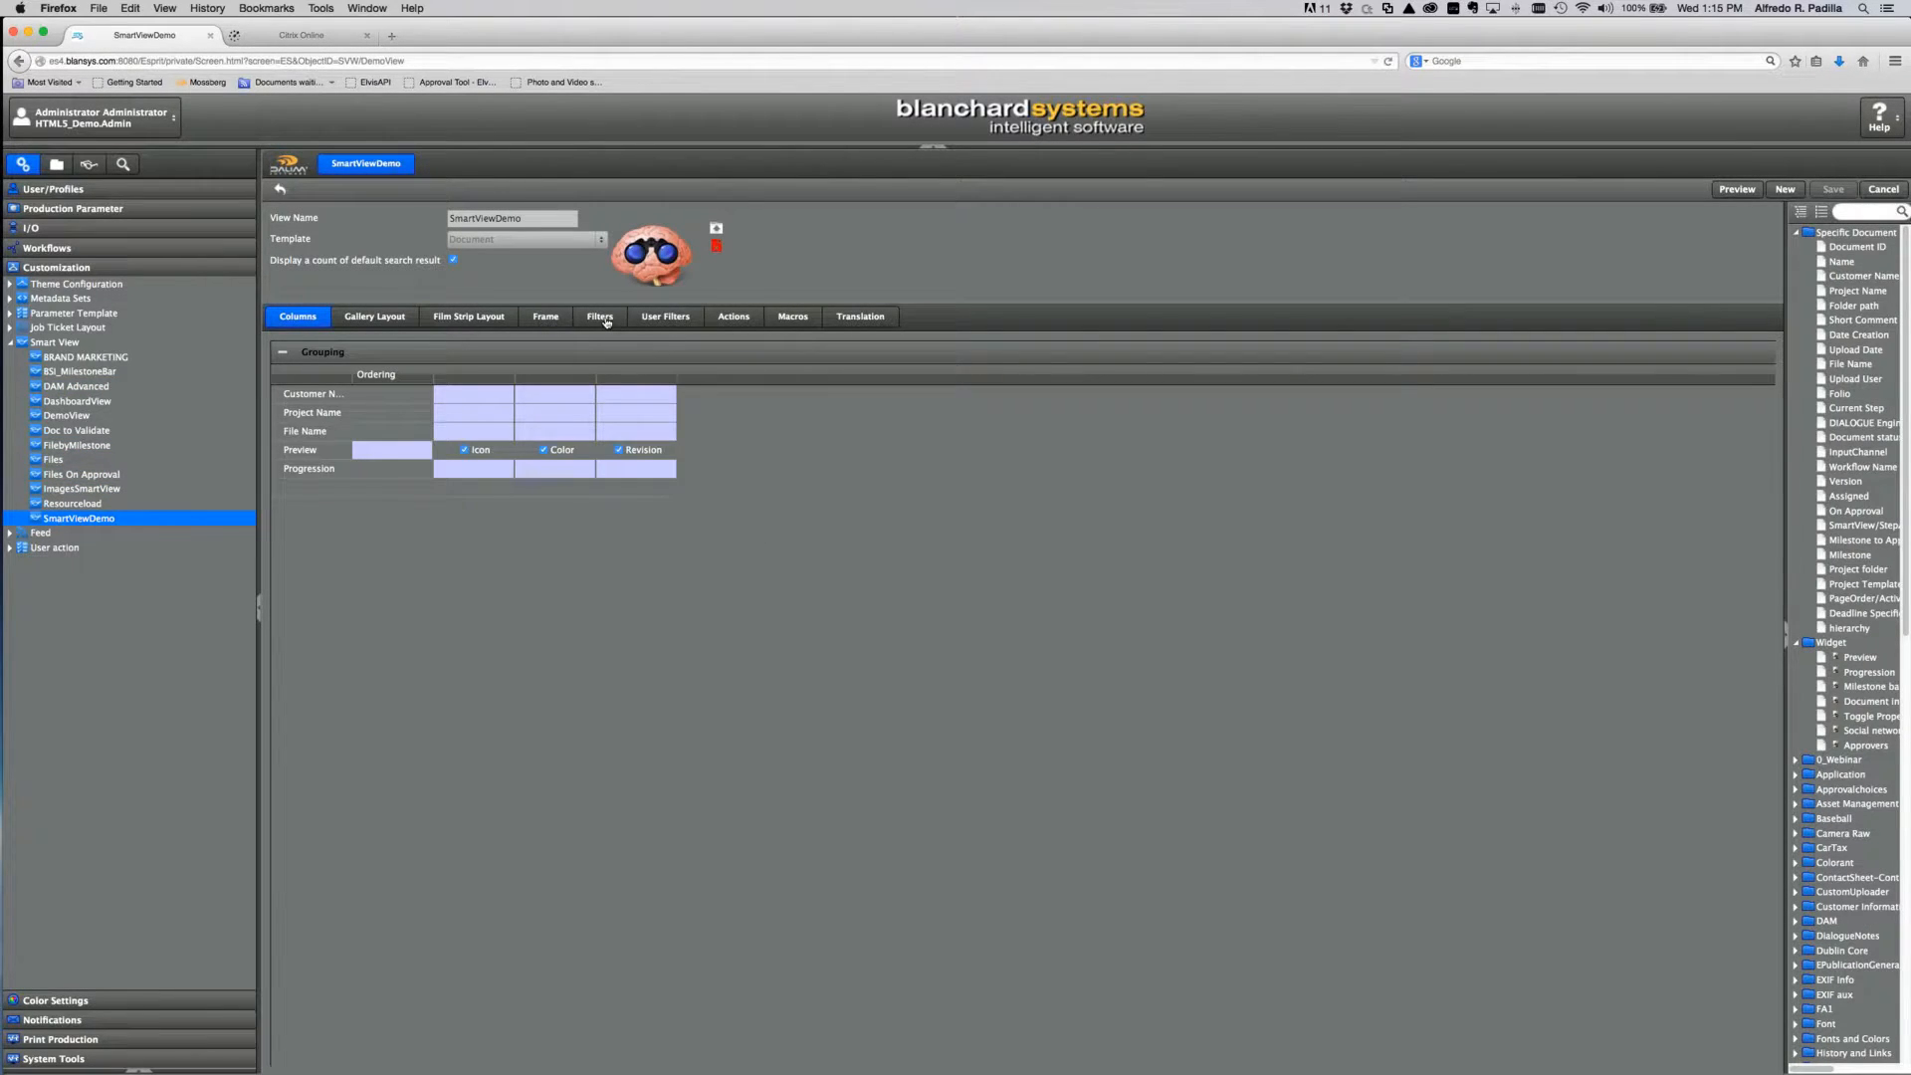
left_click(685, 321)
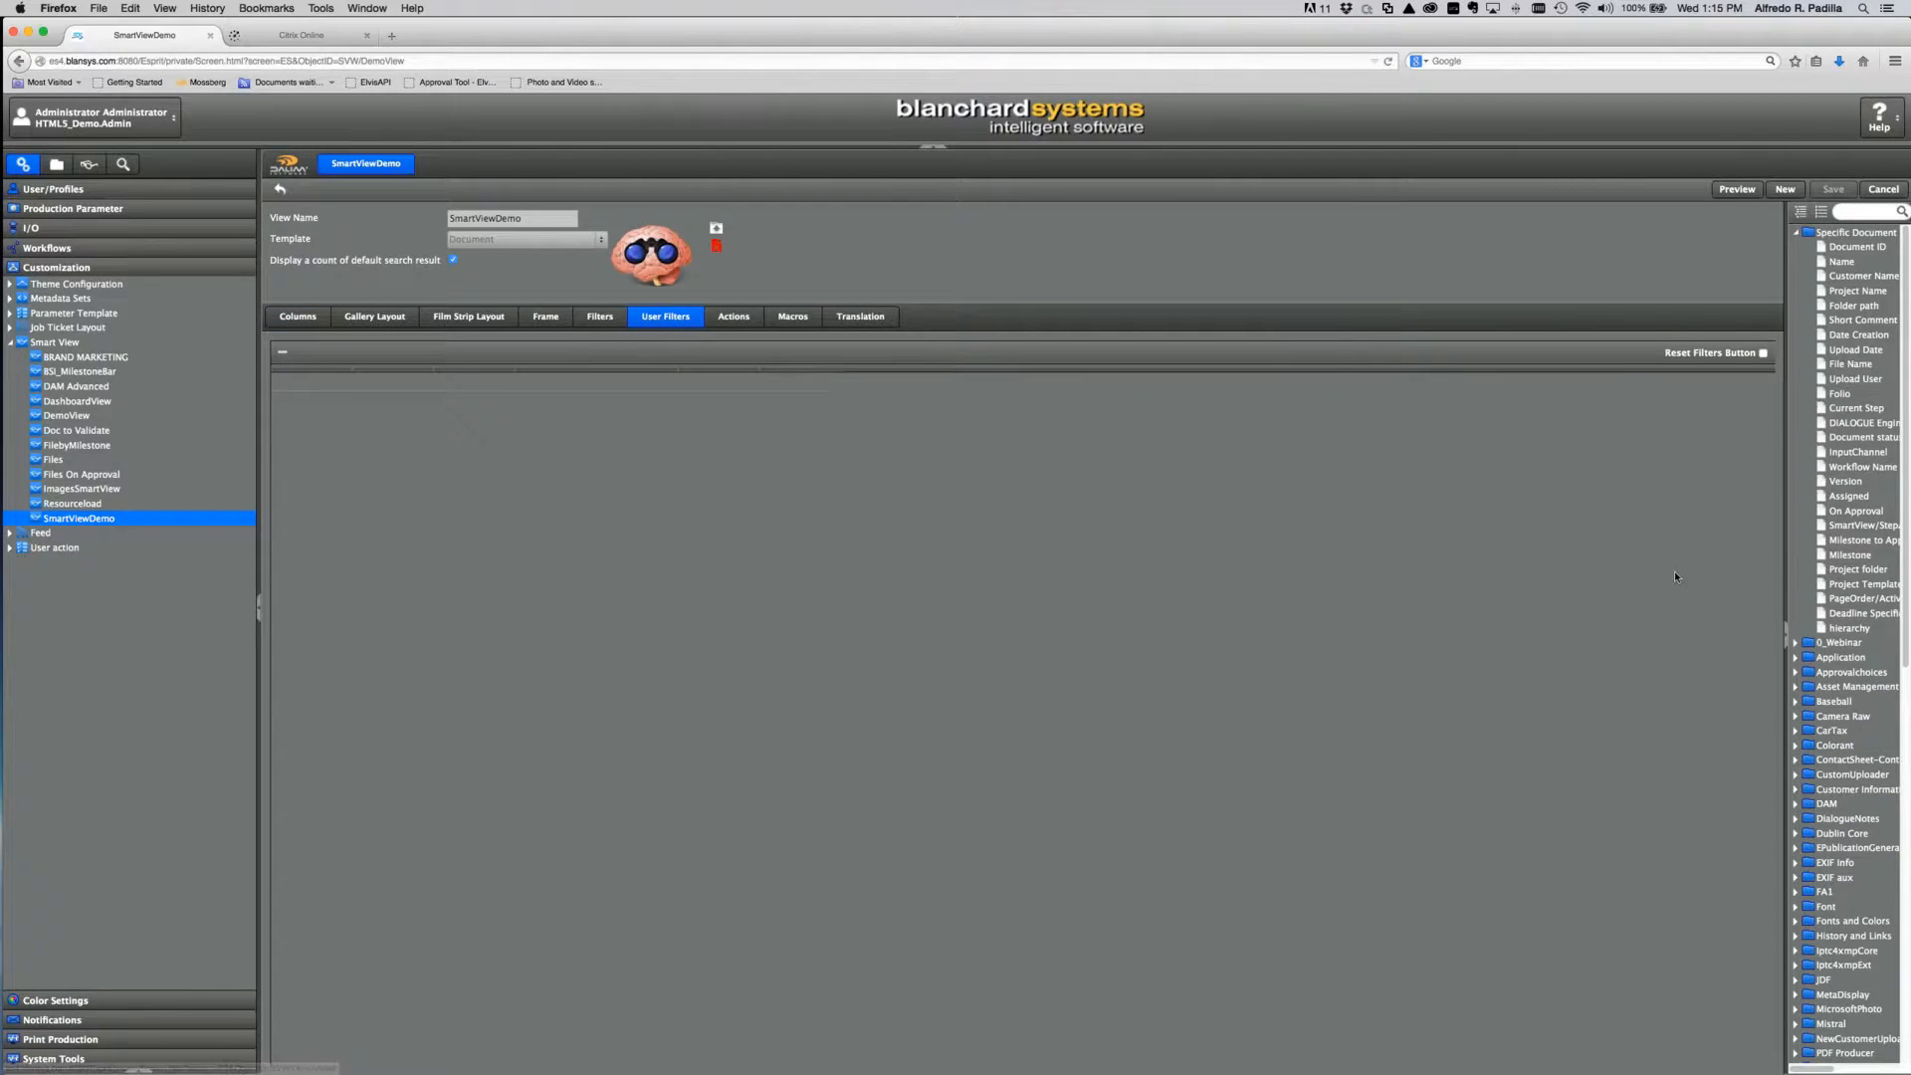
left_click(1808, 510)
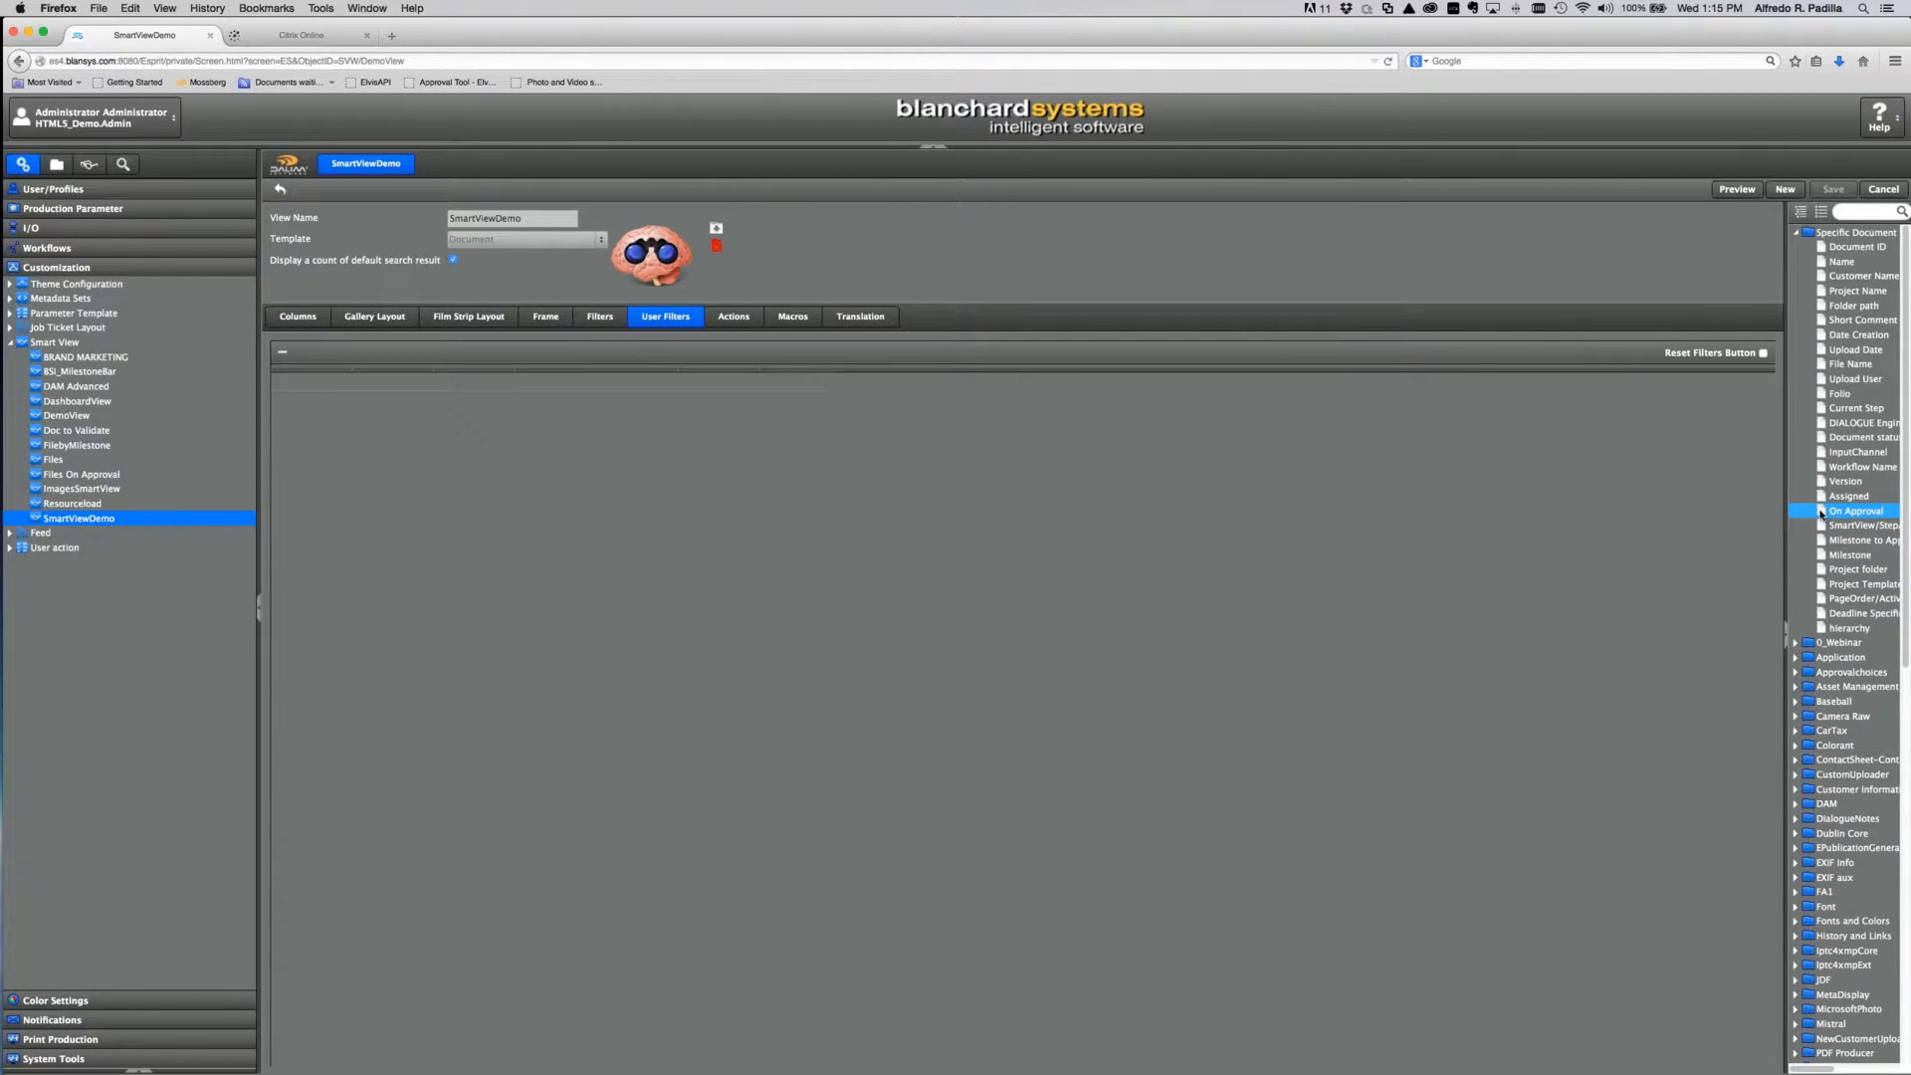
left_click_drag(1218, 538, 329, 384)
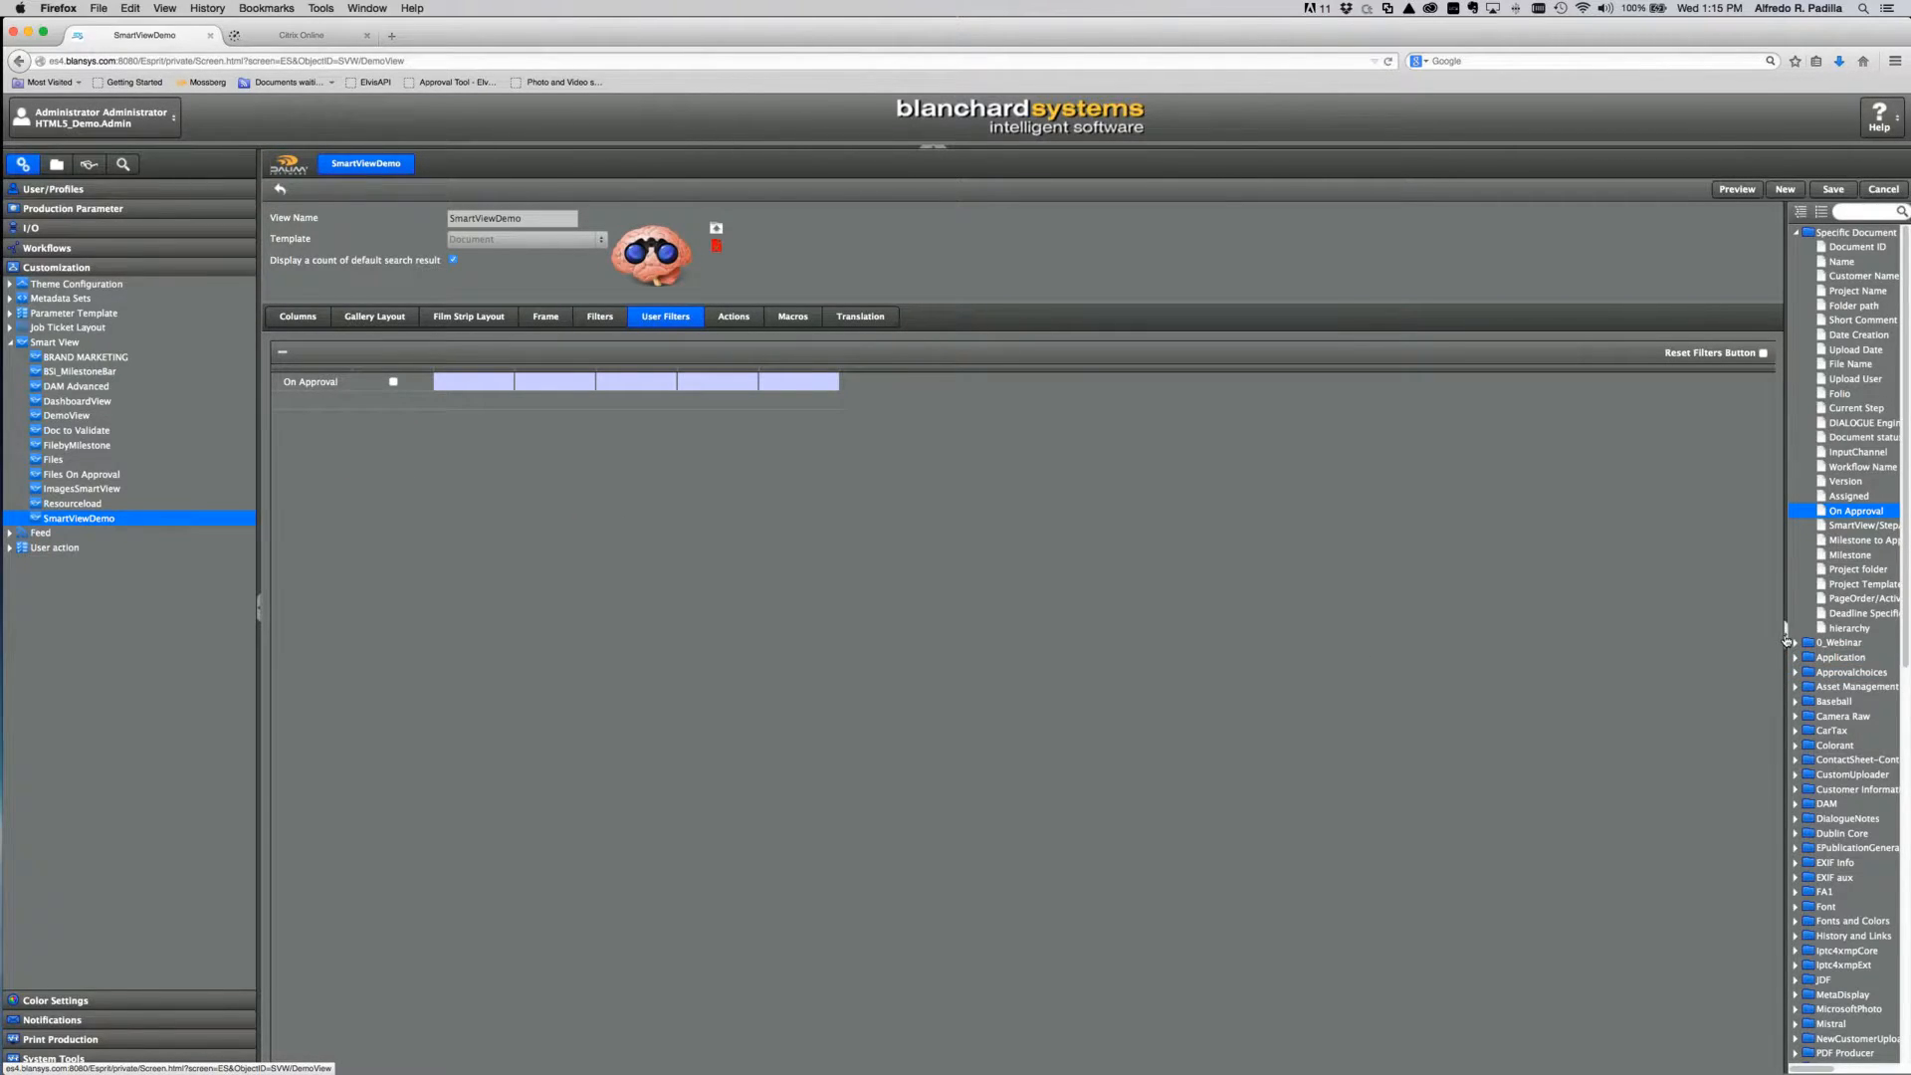
left_click_drag(1787, 638, 1620, 612)
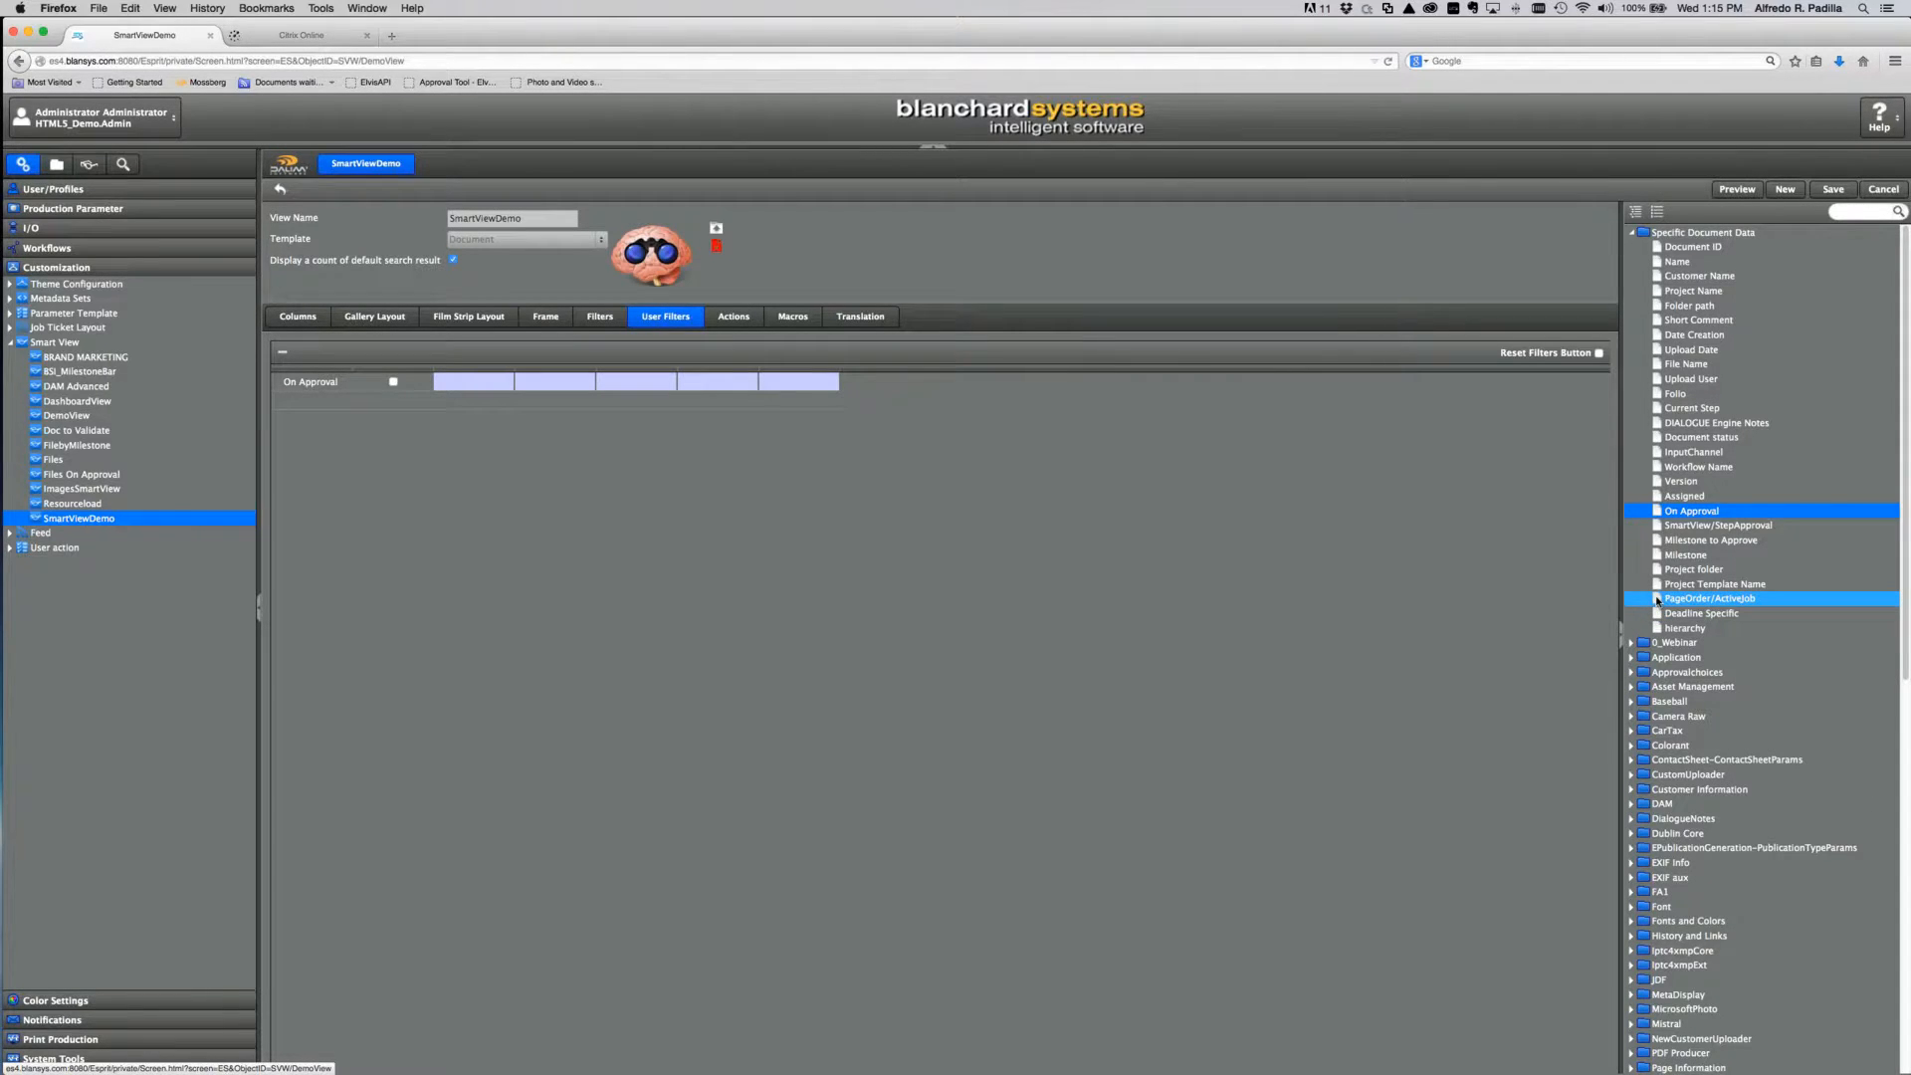
left_click_drag(1657, 601, 438, 432)
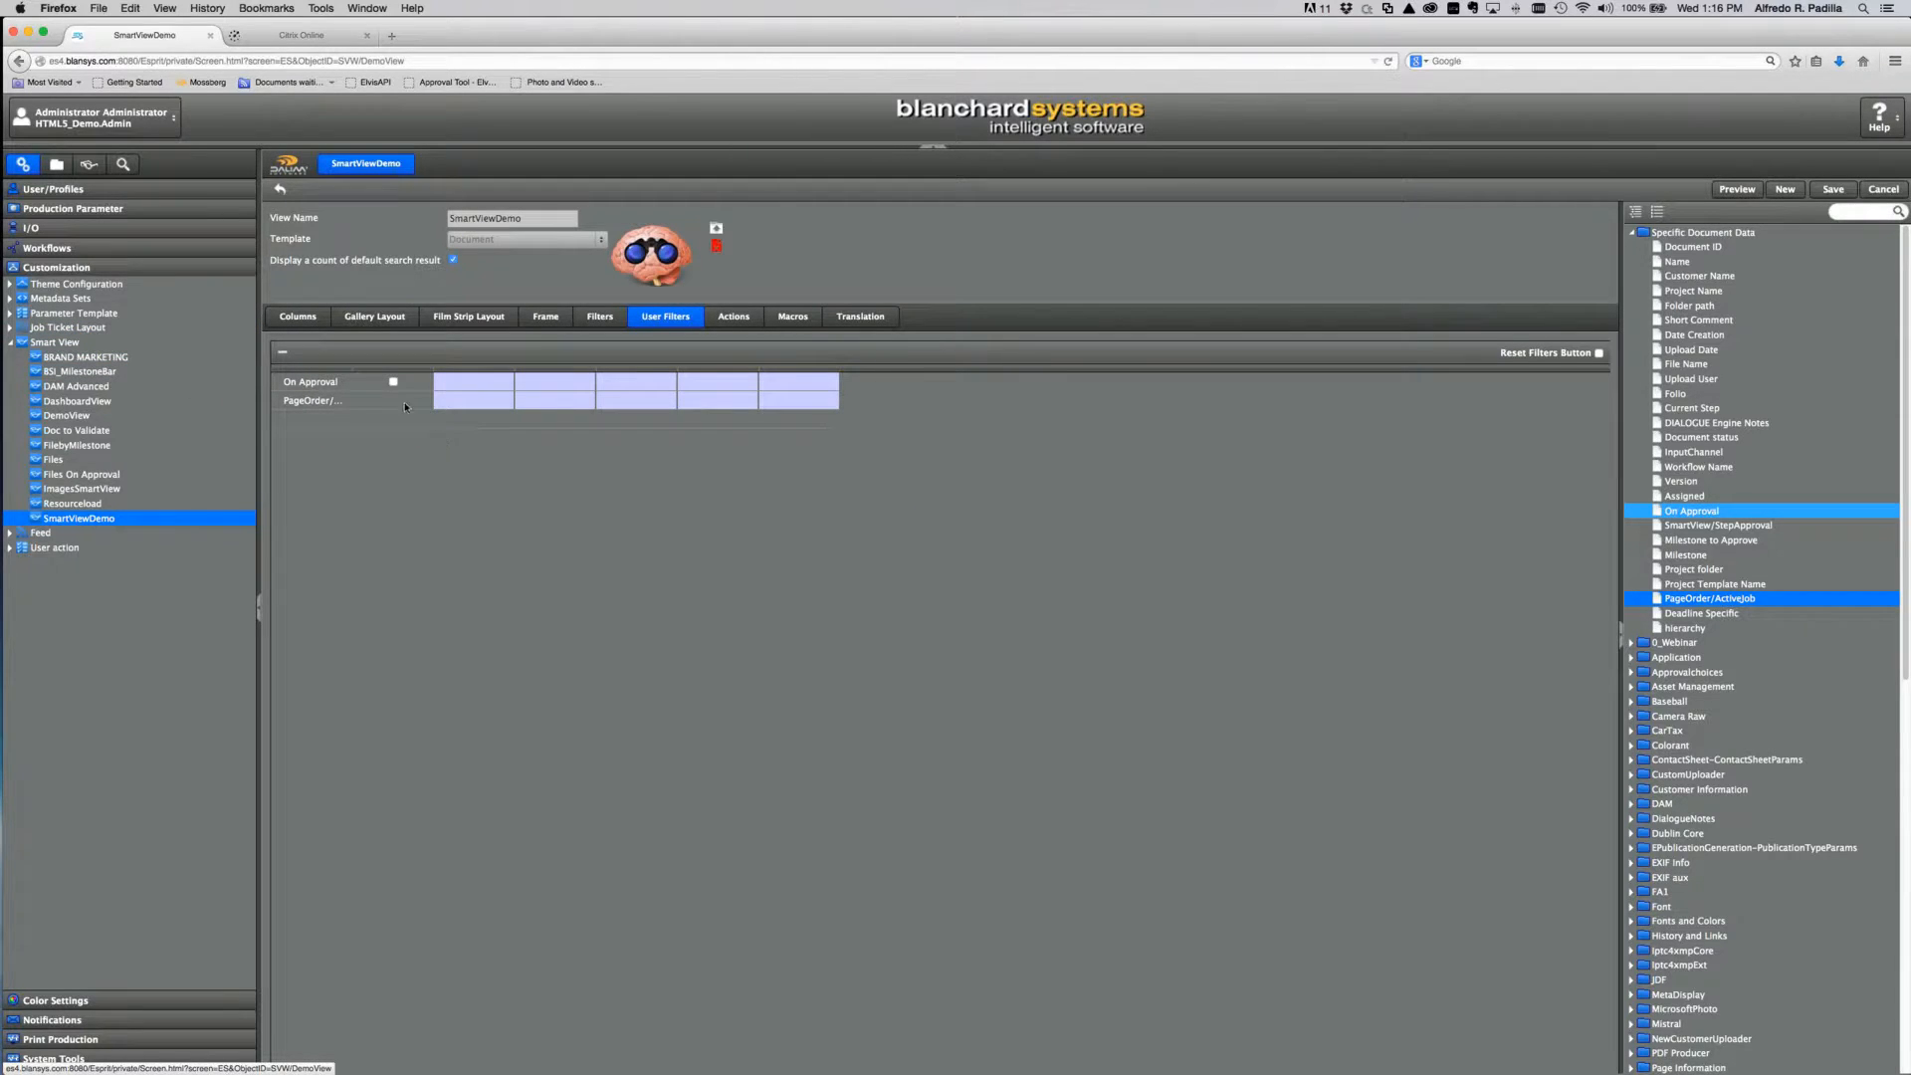
left_click(1834, 190)
Step: Open SmartViewDemo and filter it to Active Projects files that are On Approval
mouse_move(64, 204)
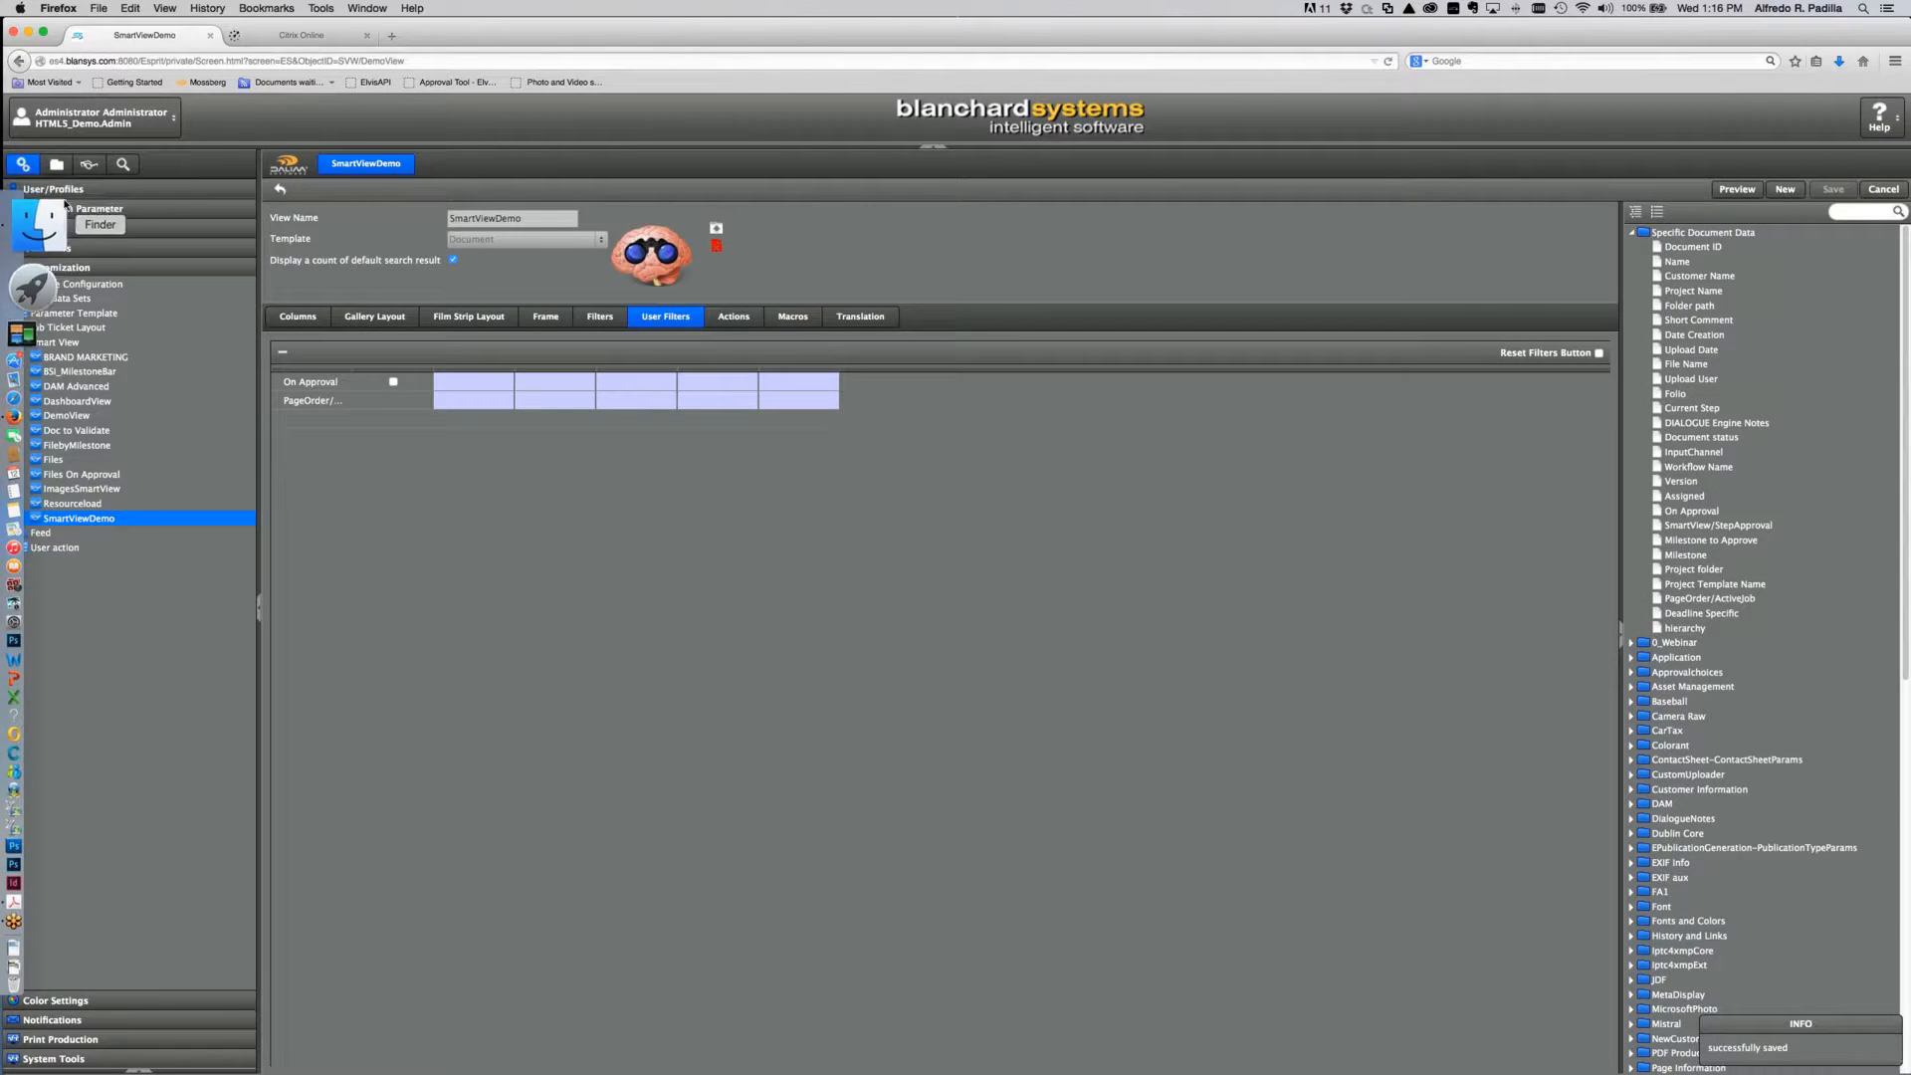
left_click(88, 164)
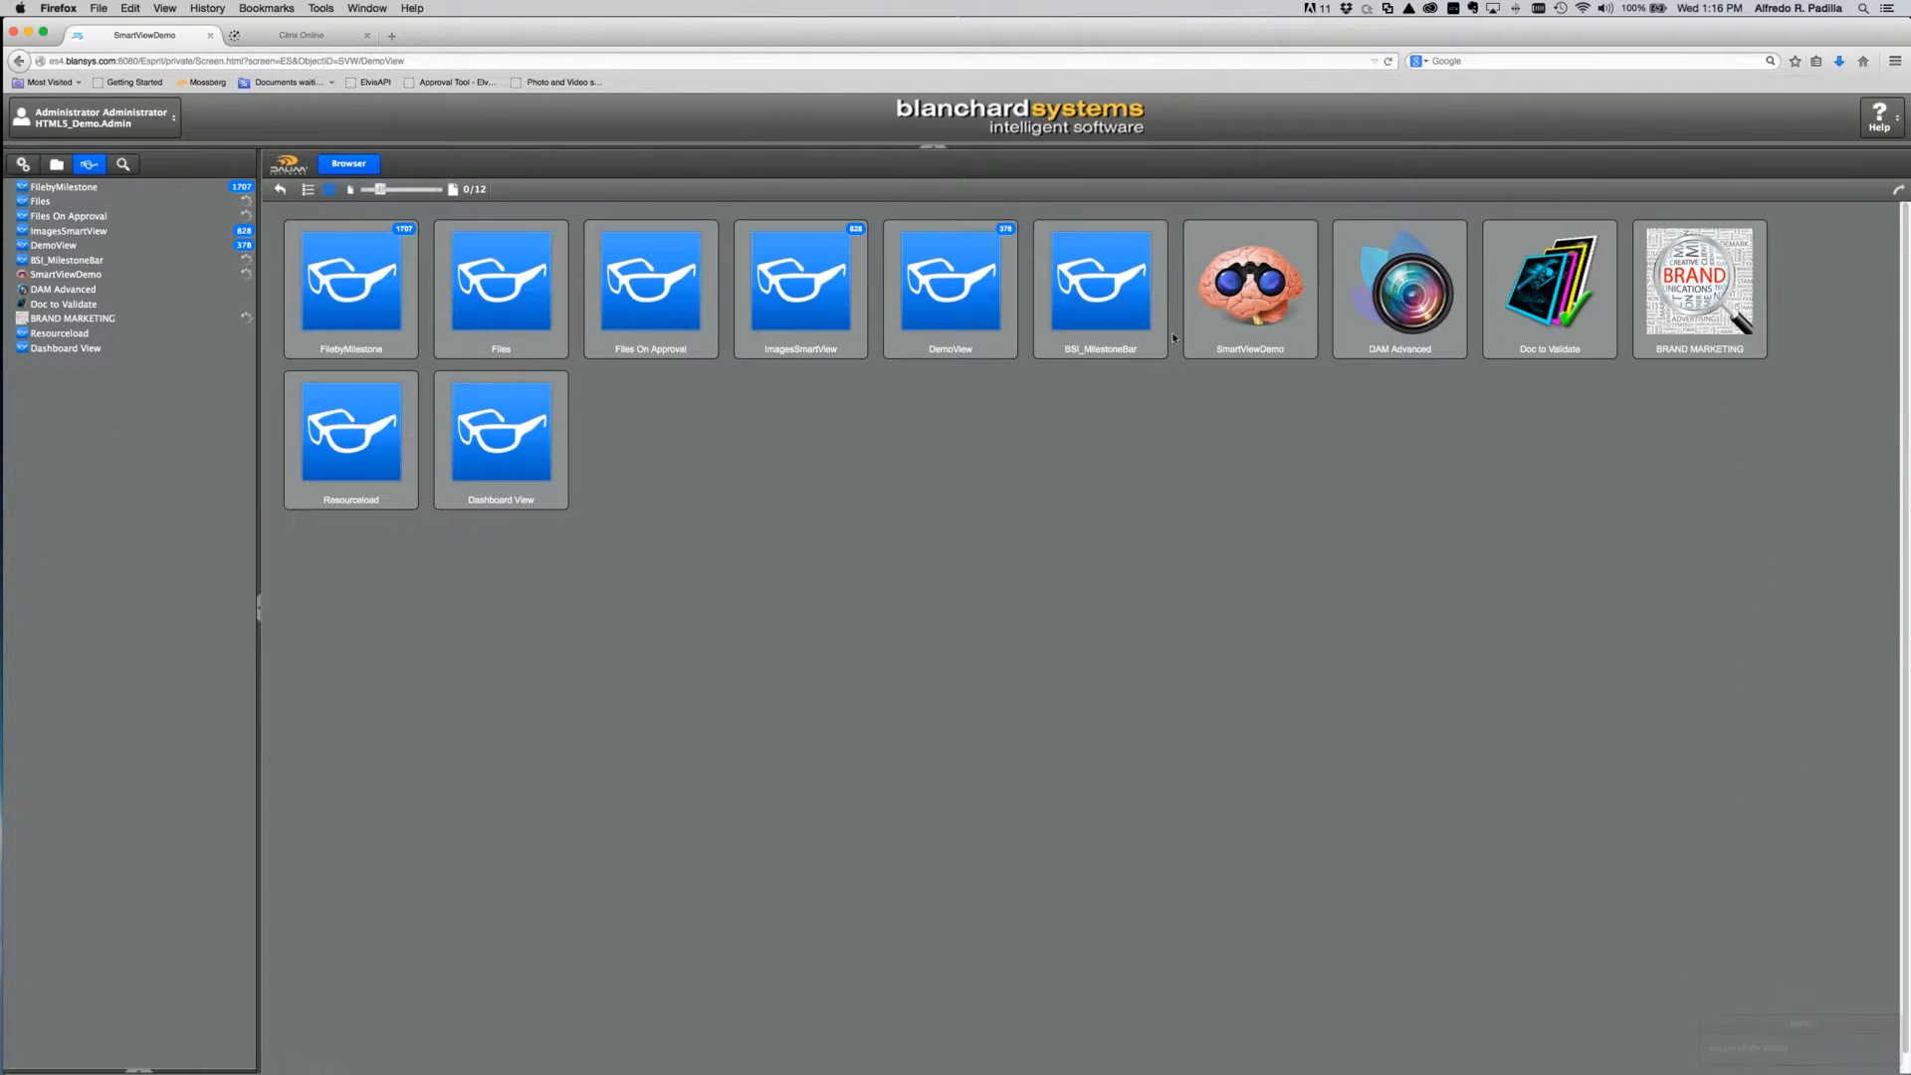
left_click(1255, 290)
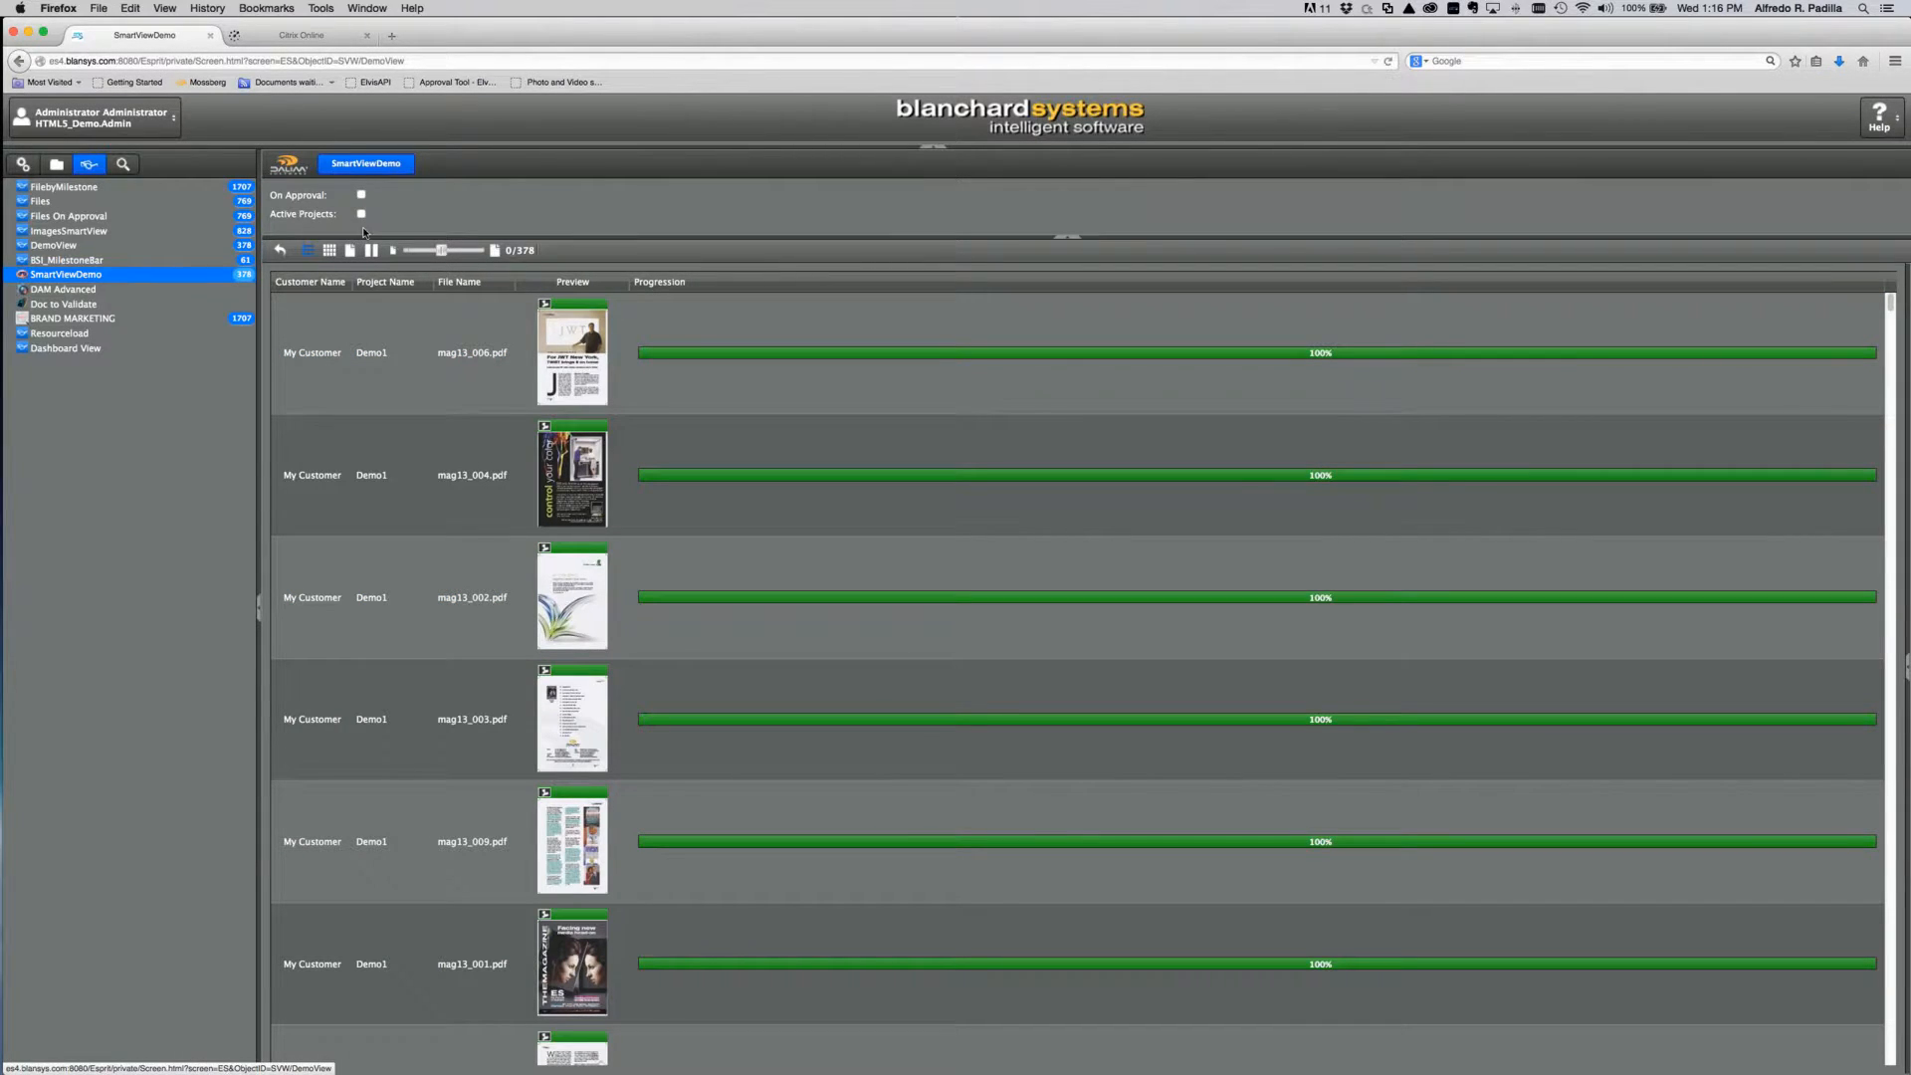
left_click(361, 214)
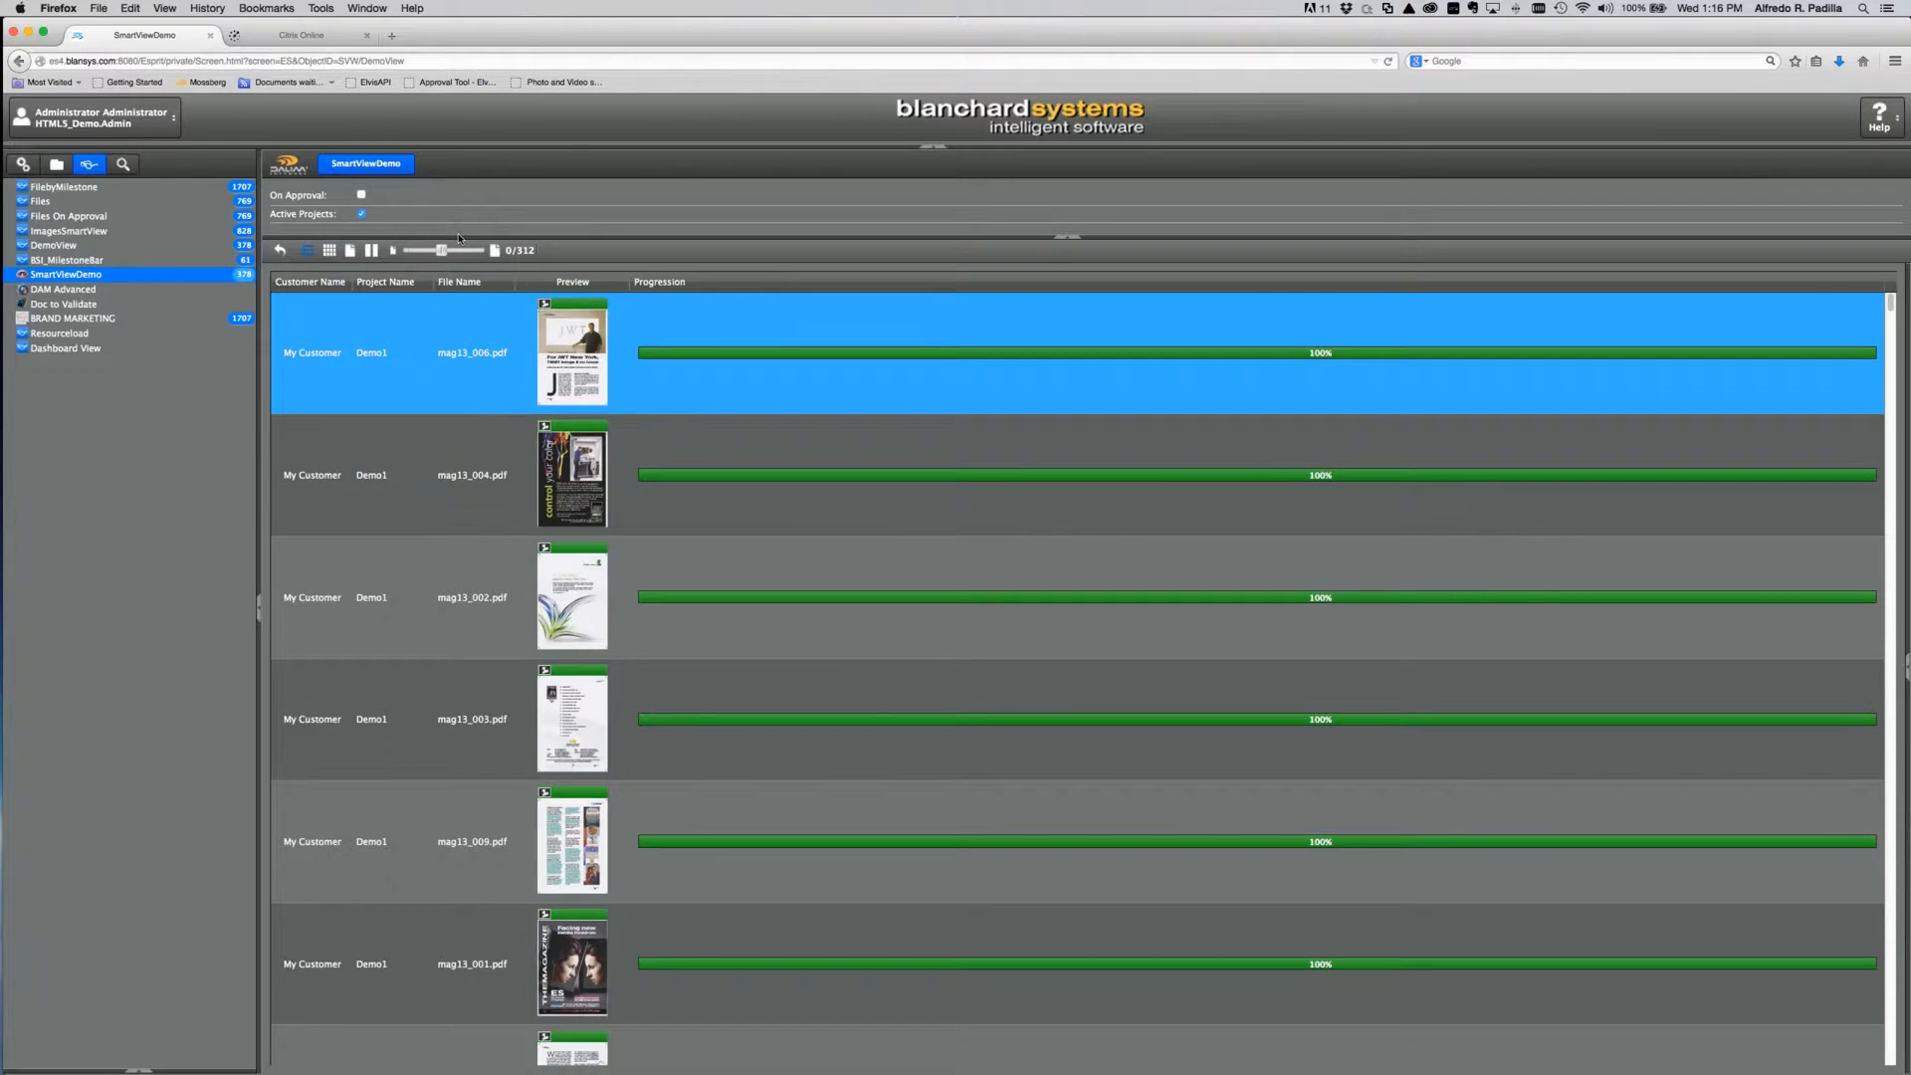
left_click(362, 195)
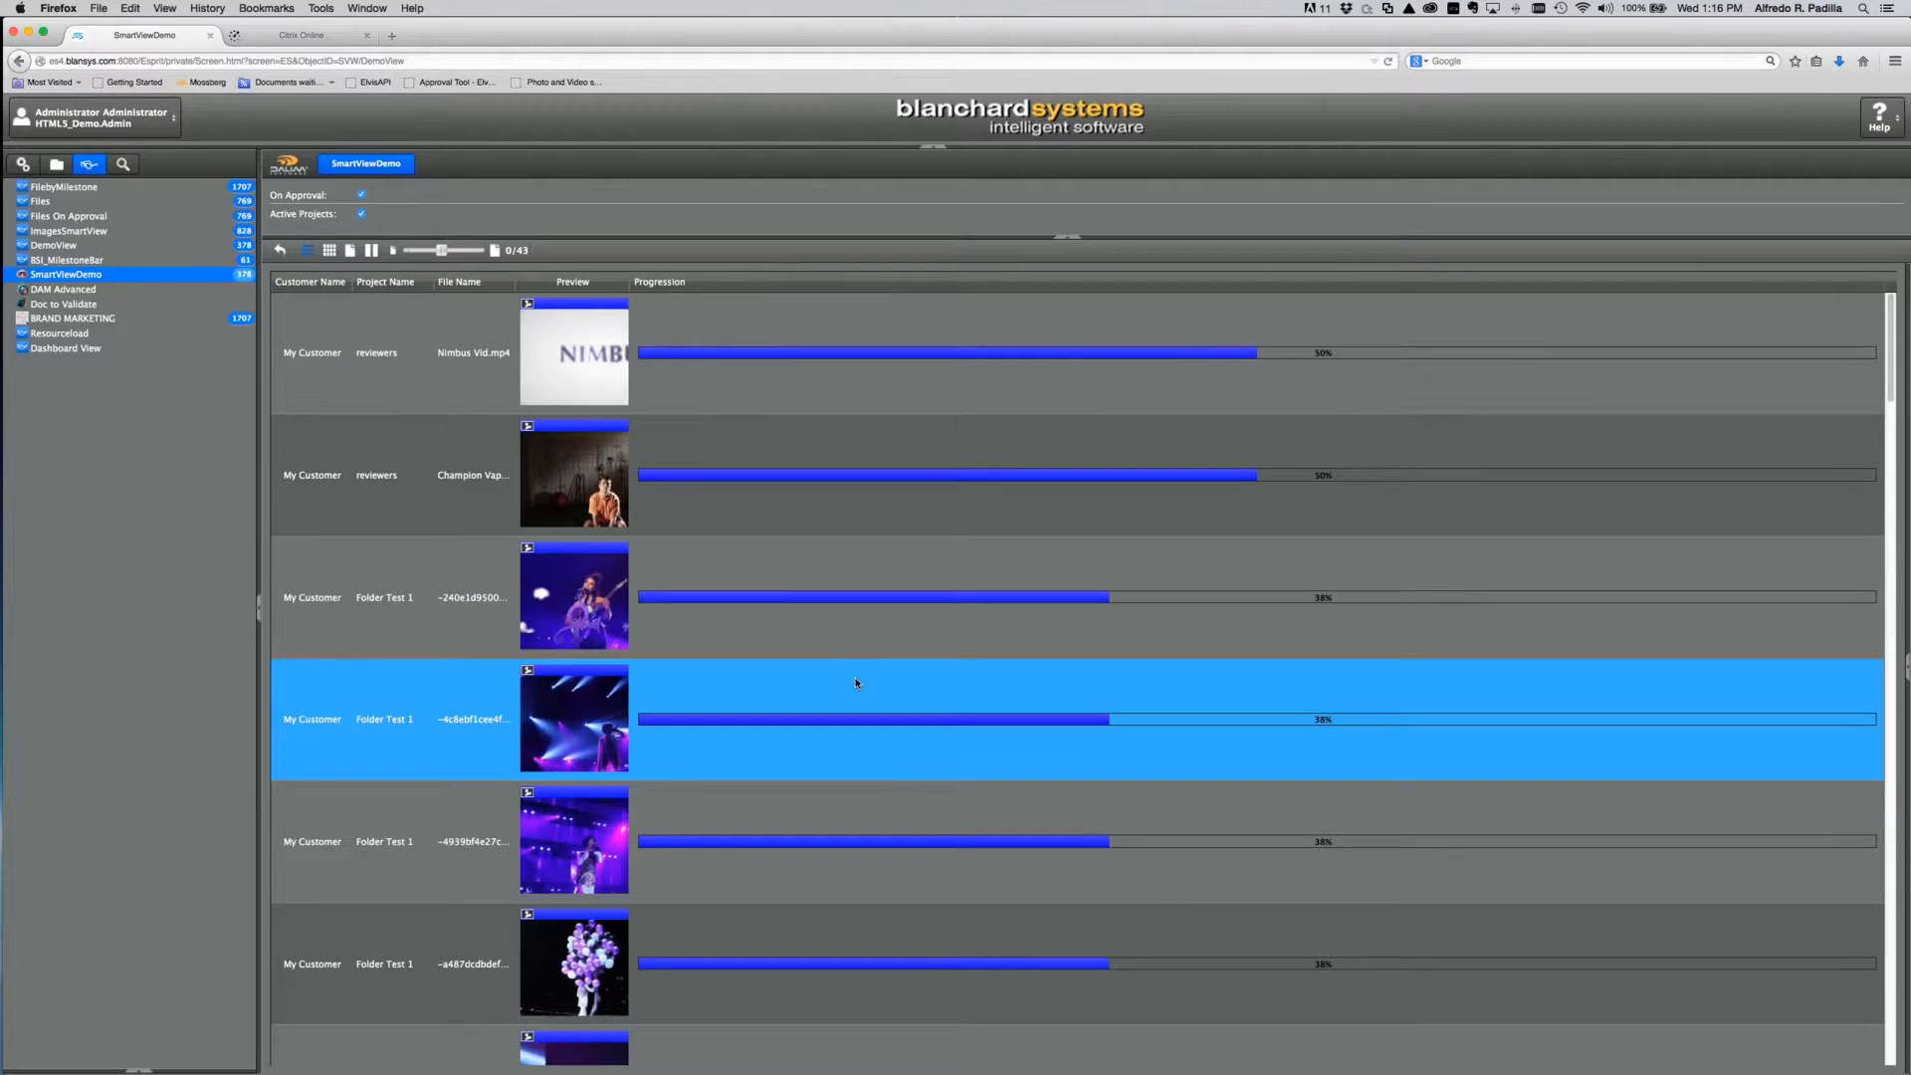
Step: Scroll through the 43 filtered documents, then return to SmartViewDemo's configuration
scroll(856, 683, "down", 3)
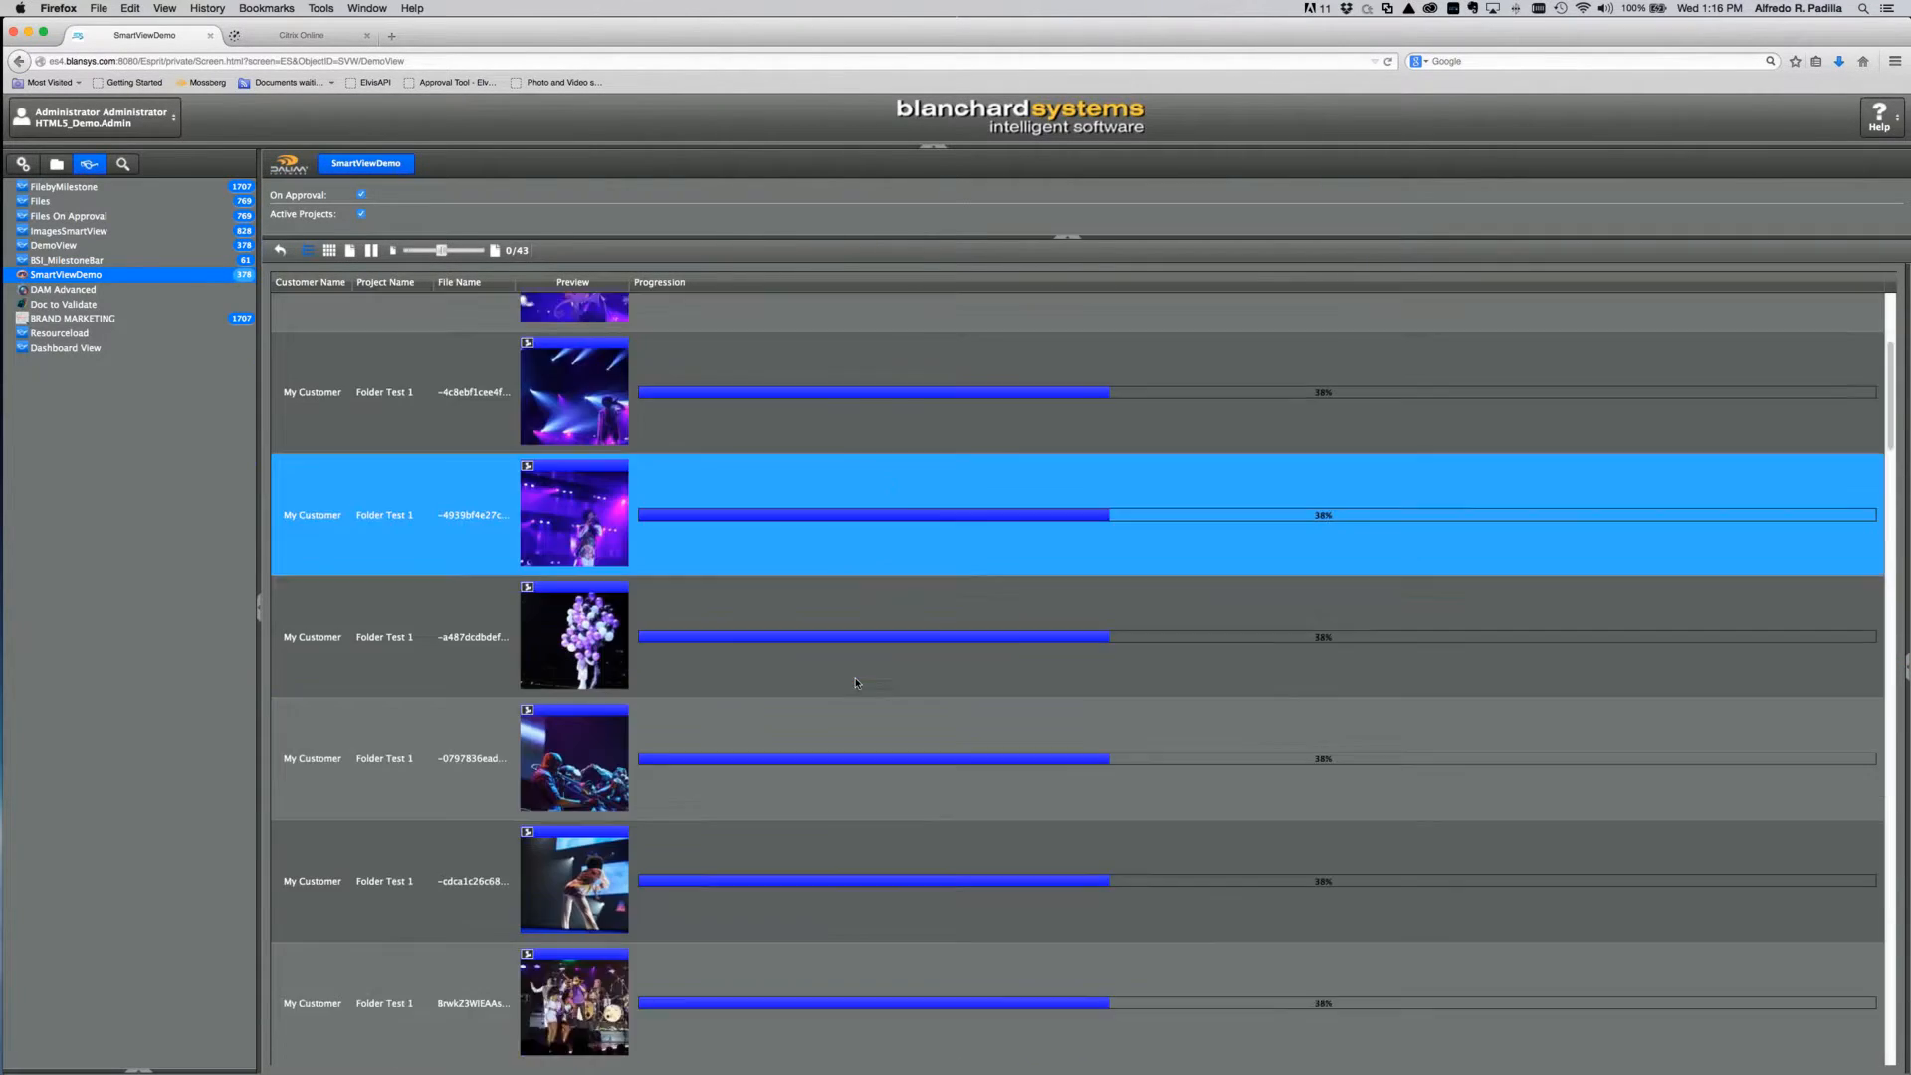
scroll(856, 682, "down", 10)
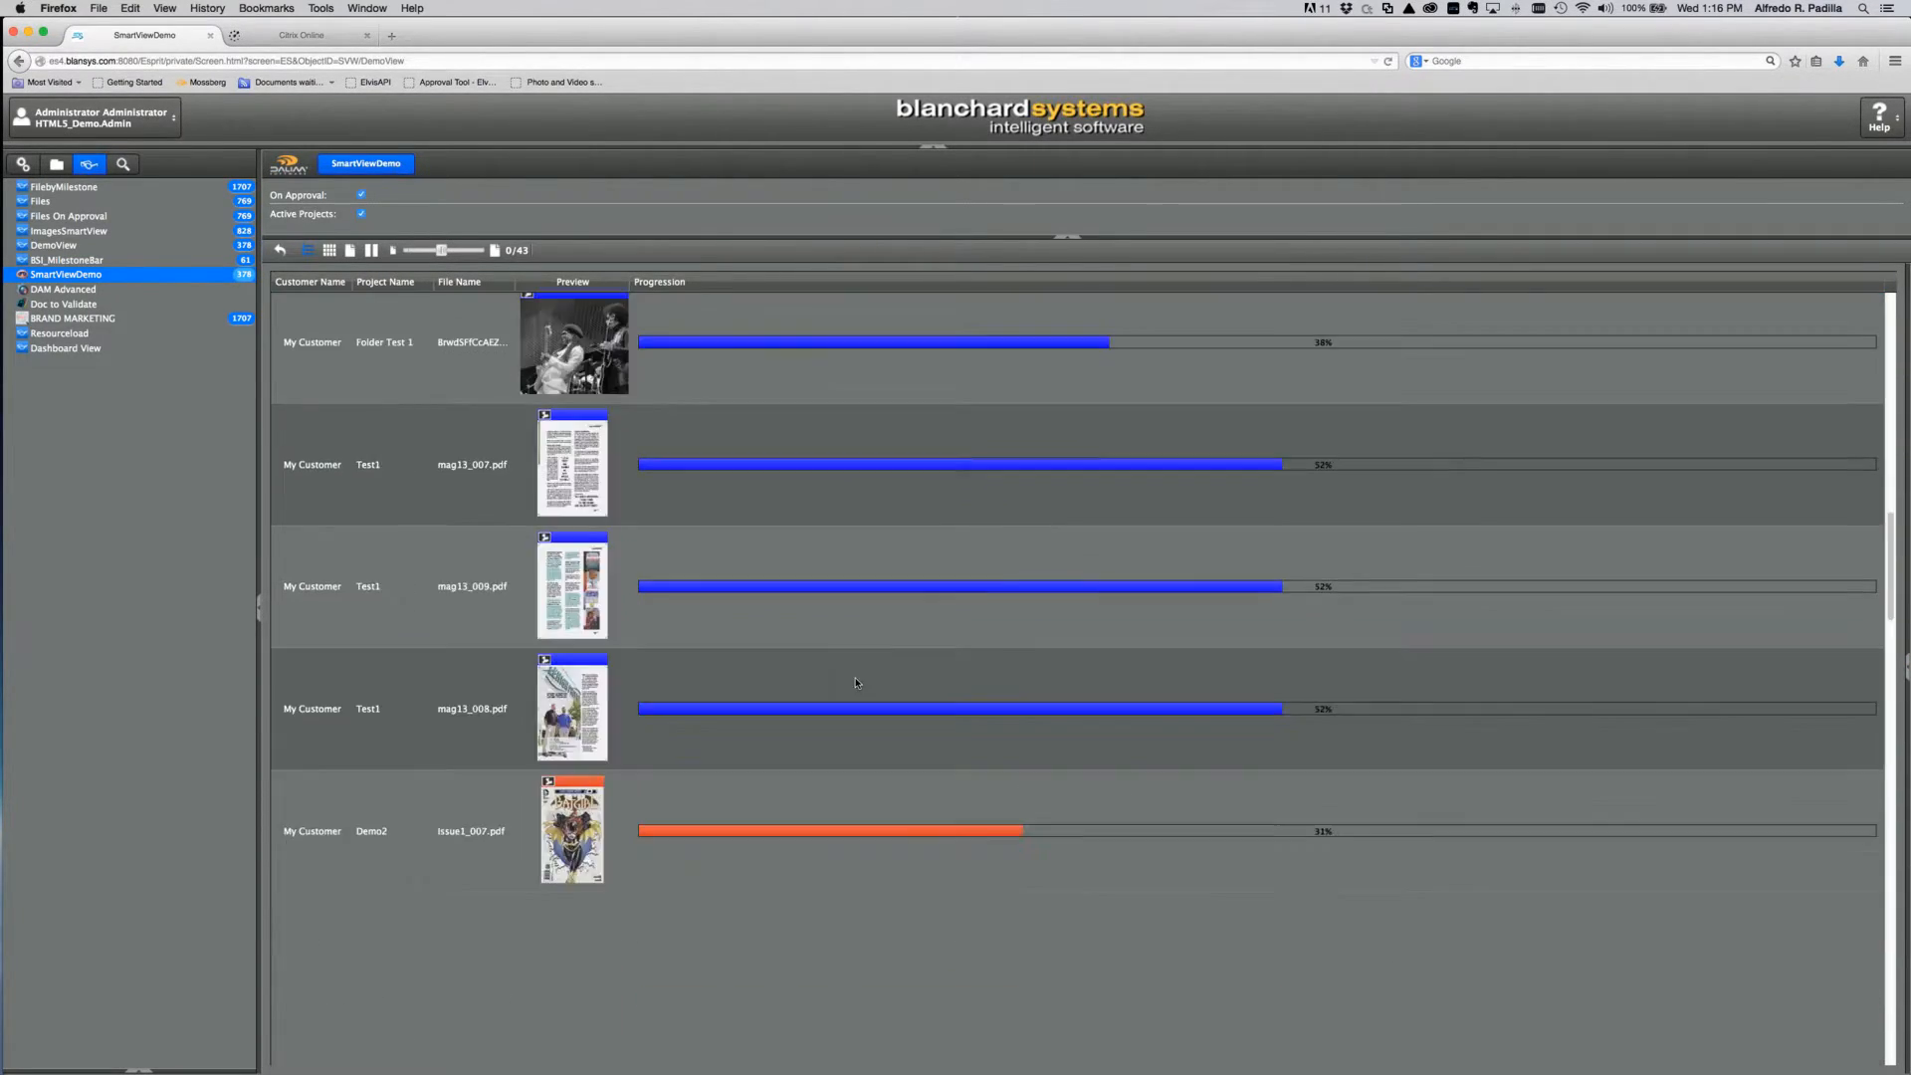
scroll(856, 683, "down", 5)
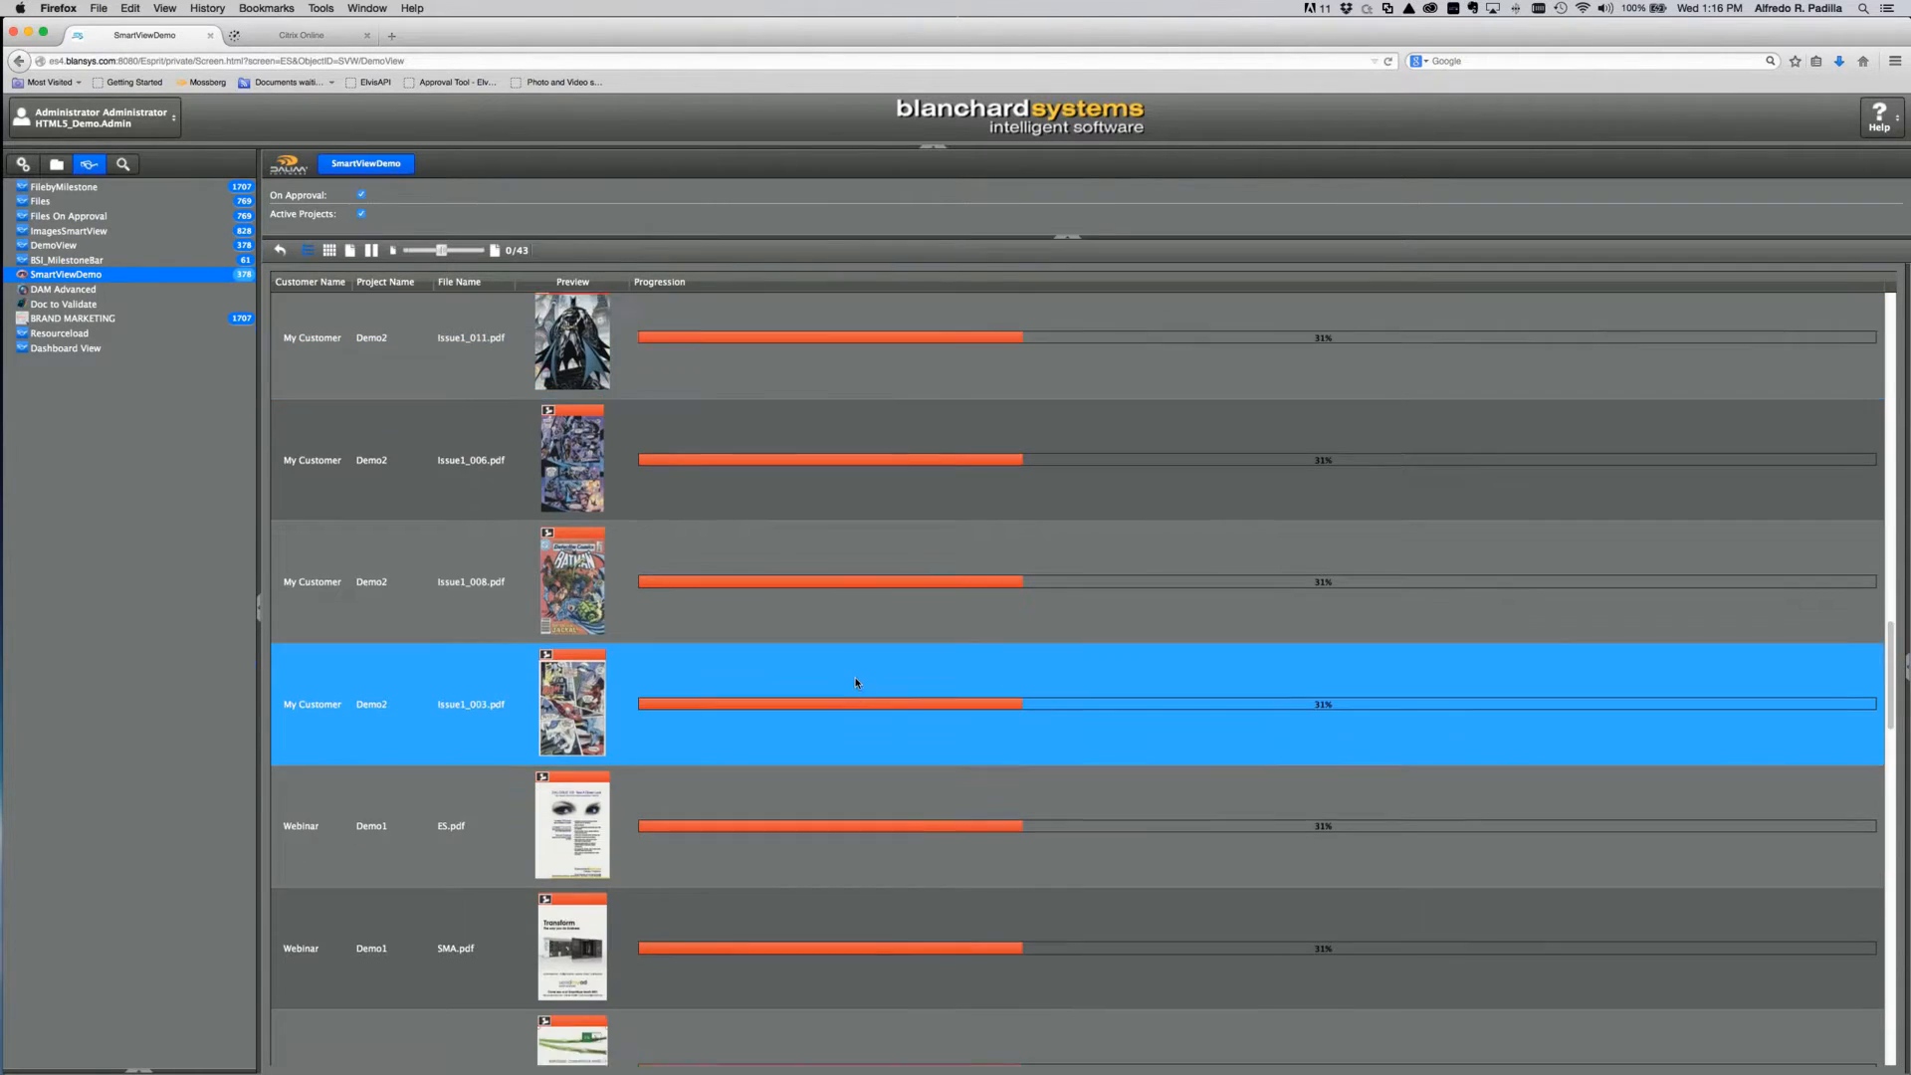
scroll(856, 682, "down", 7)
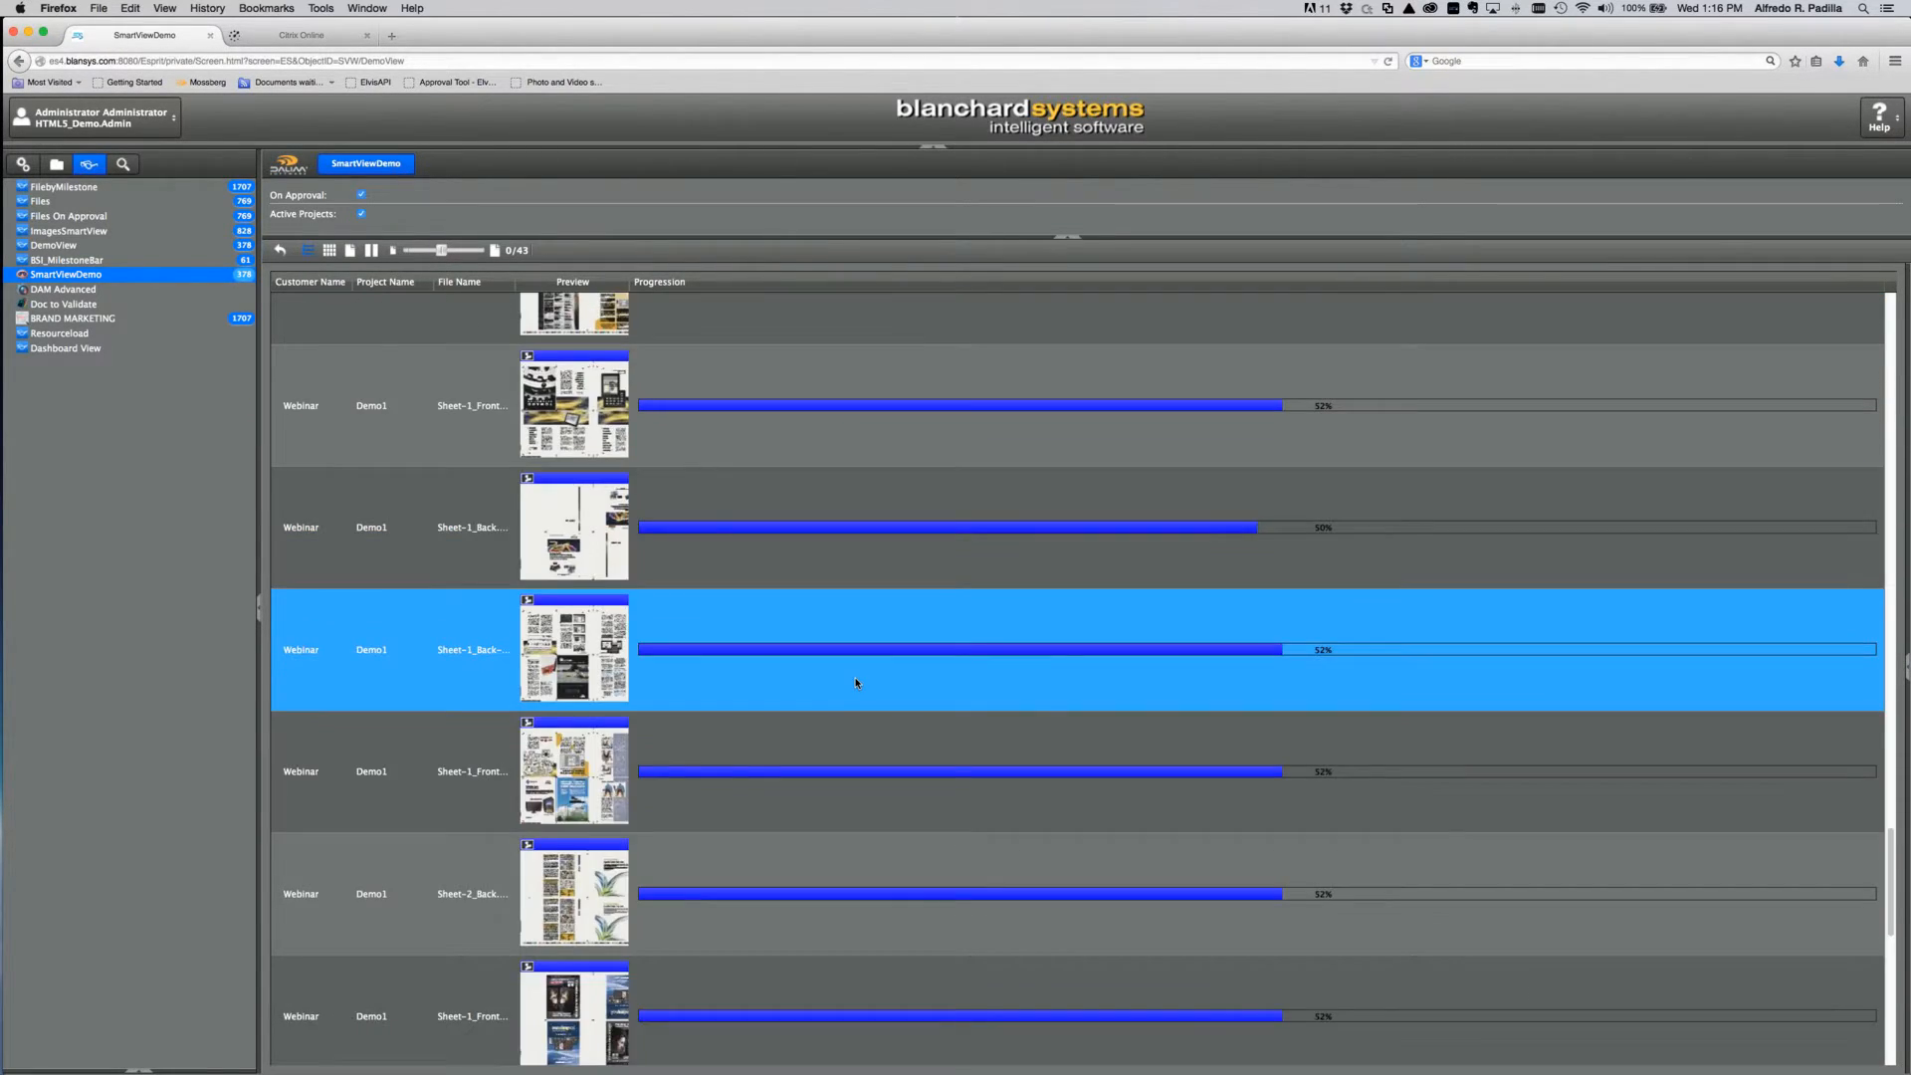
scroll(856, 683, "down", 5)
scroll(856, 683, "down", 5)
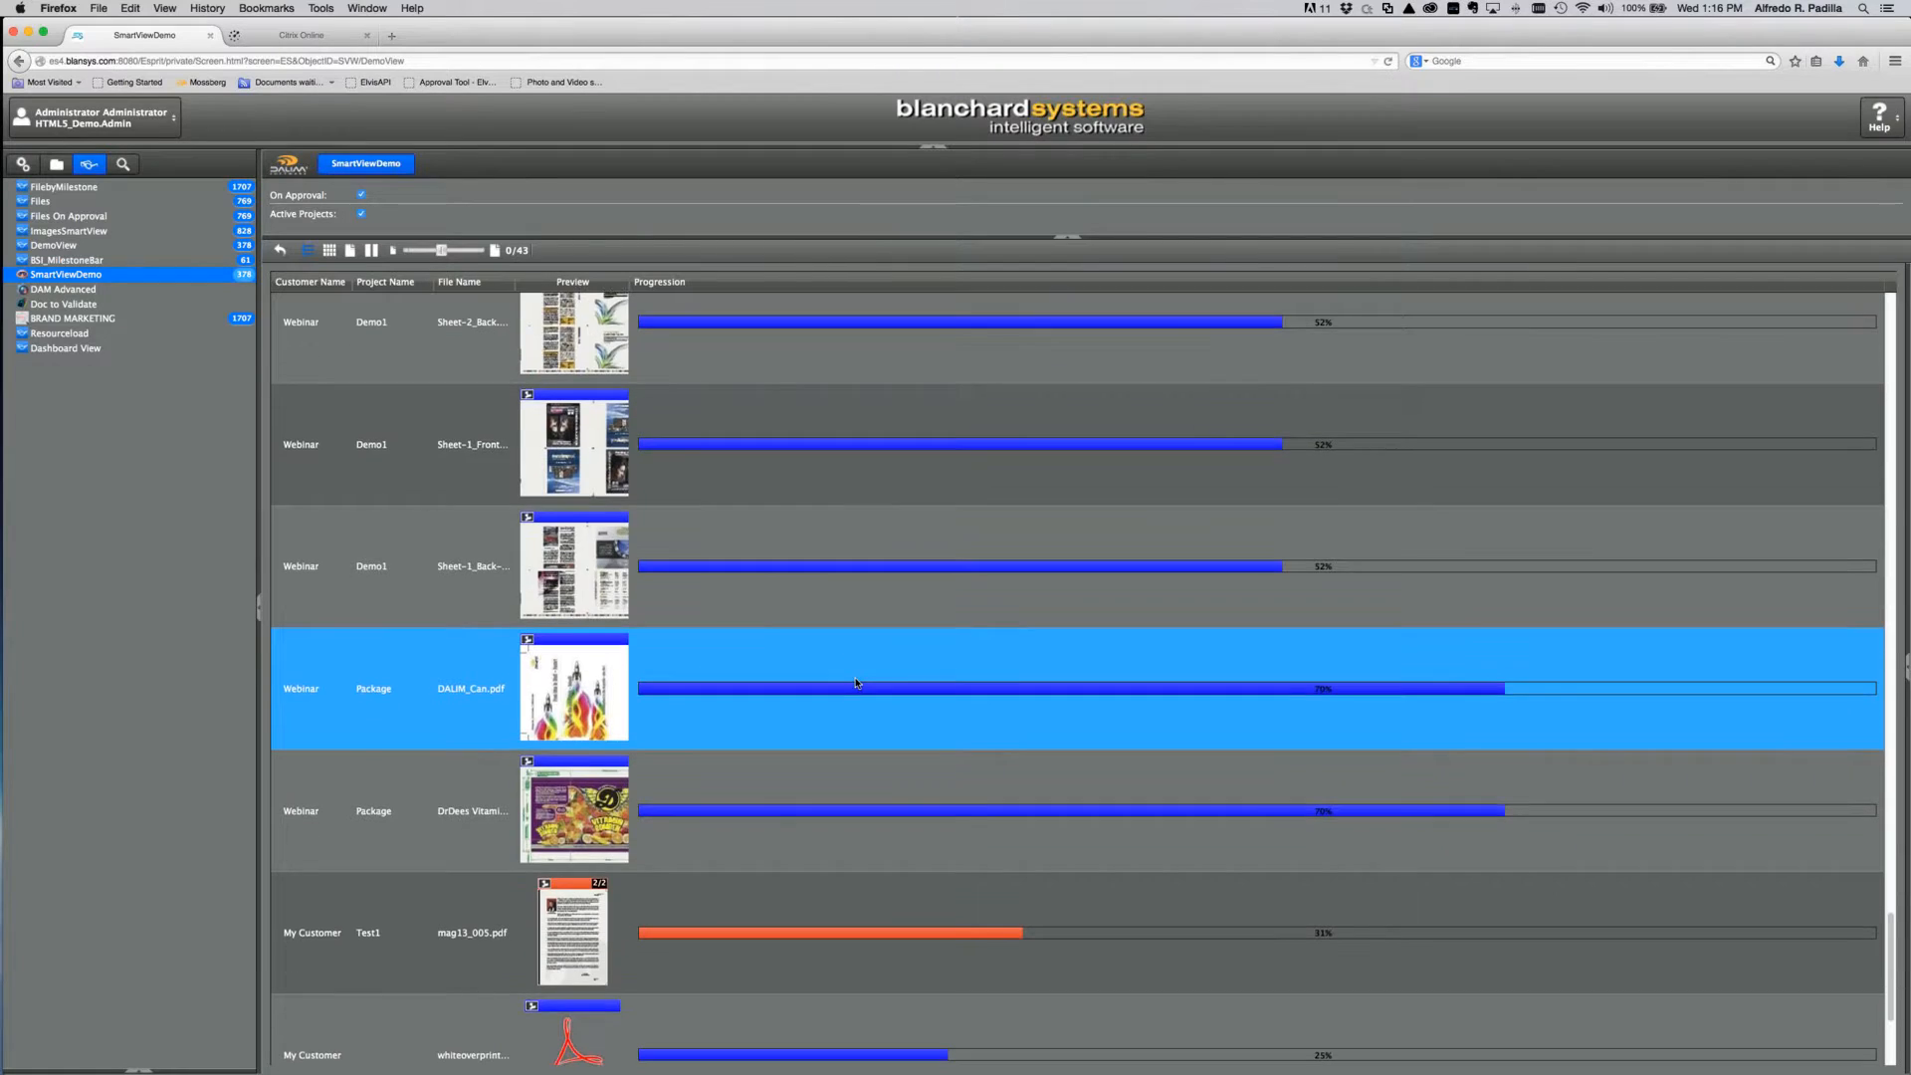
scroll(856, 687, "up", 6)
scroll(856, 683, "up", 15)
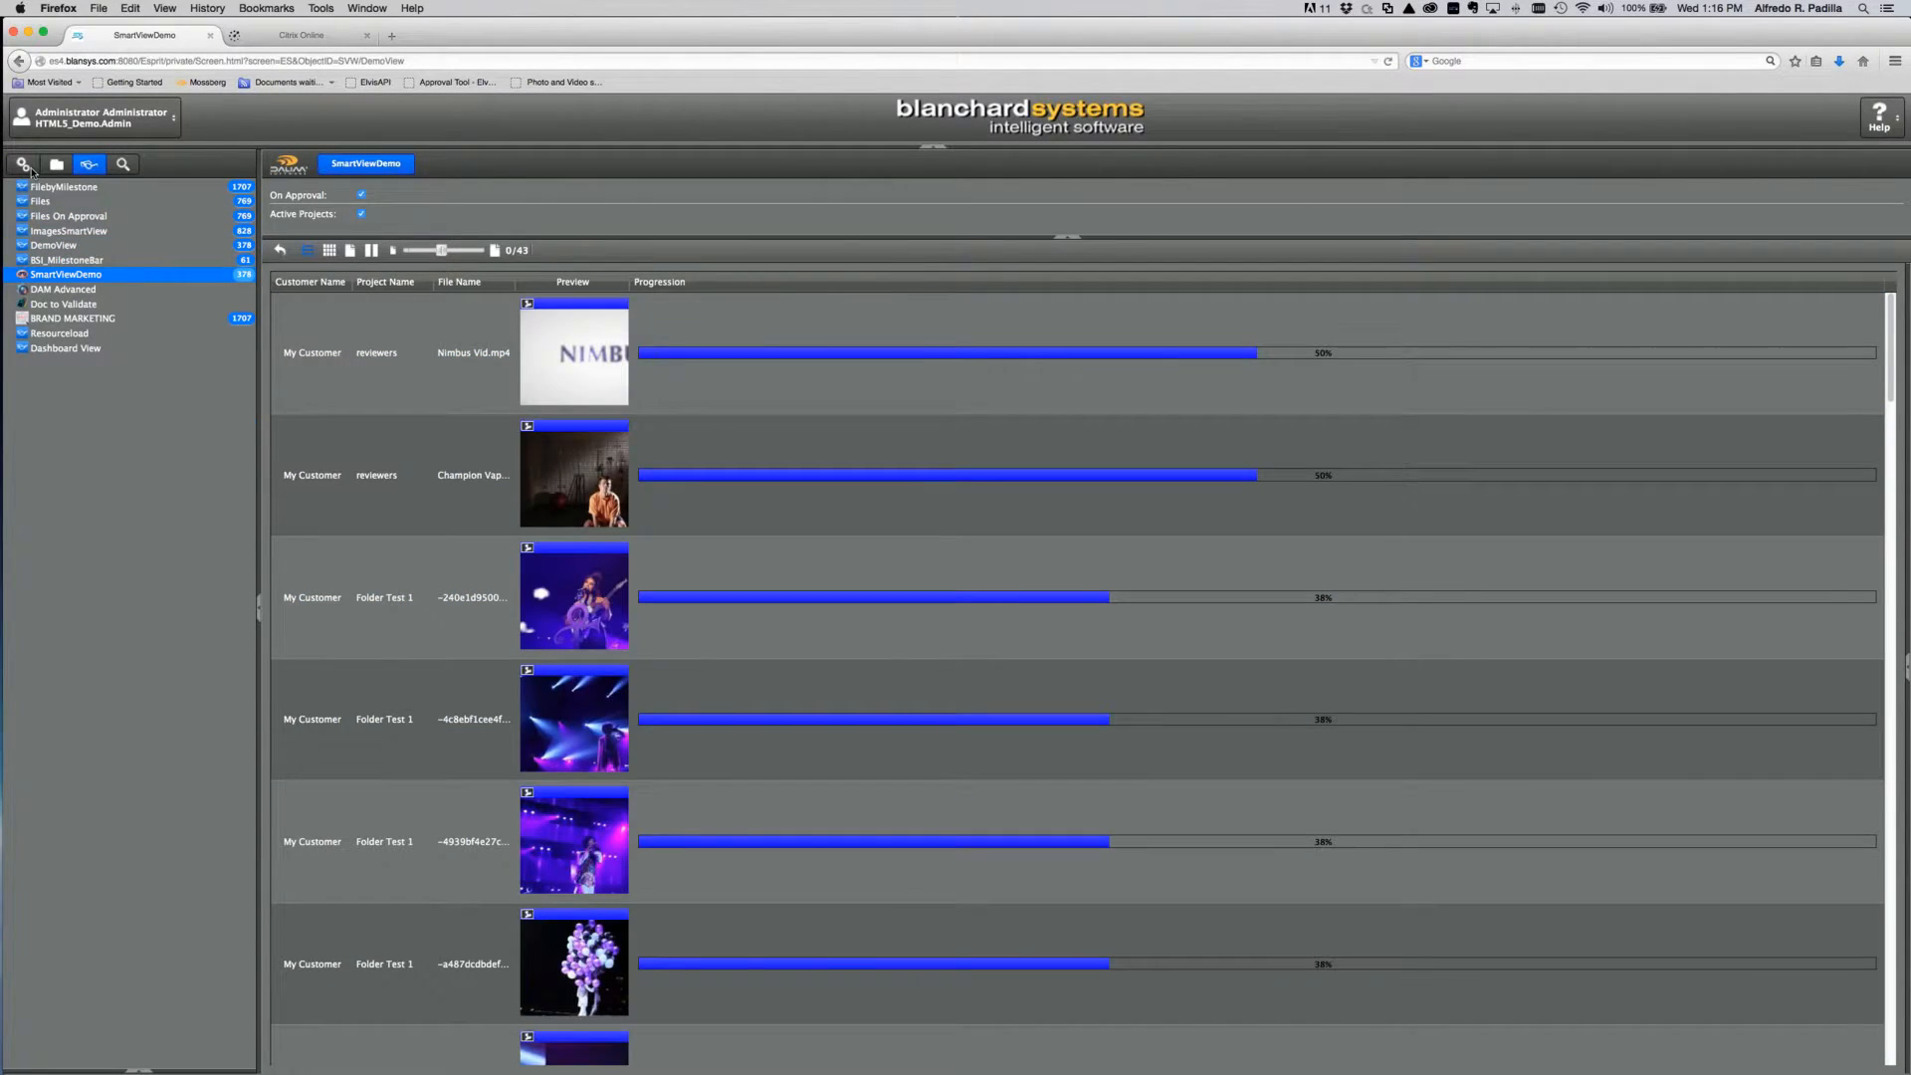
left_click(25, 166)
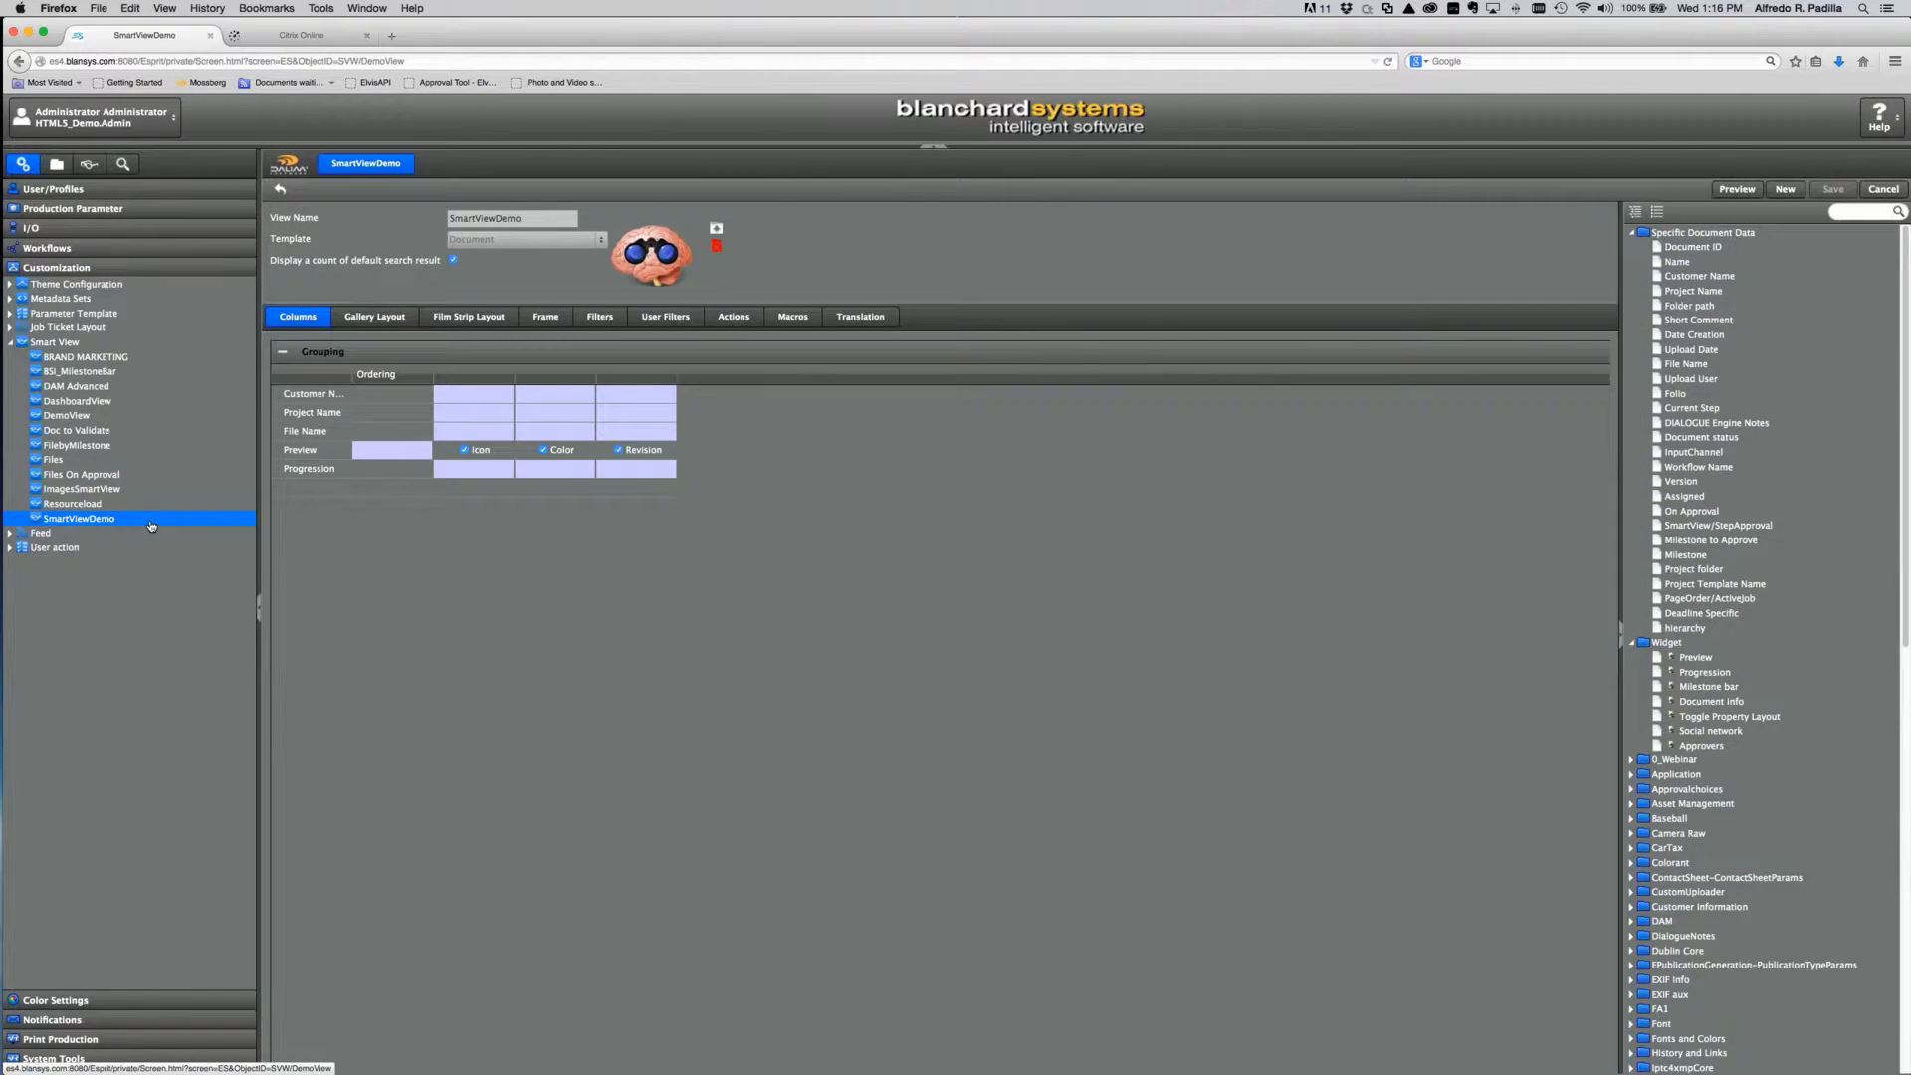
Step: Add the hierarchy field as a third user filter on SmartViewDemo and save the view
left_click(1674, 633)
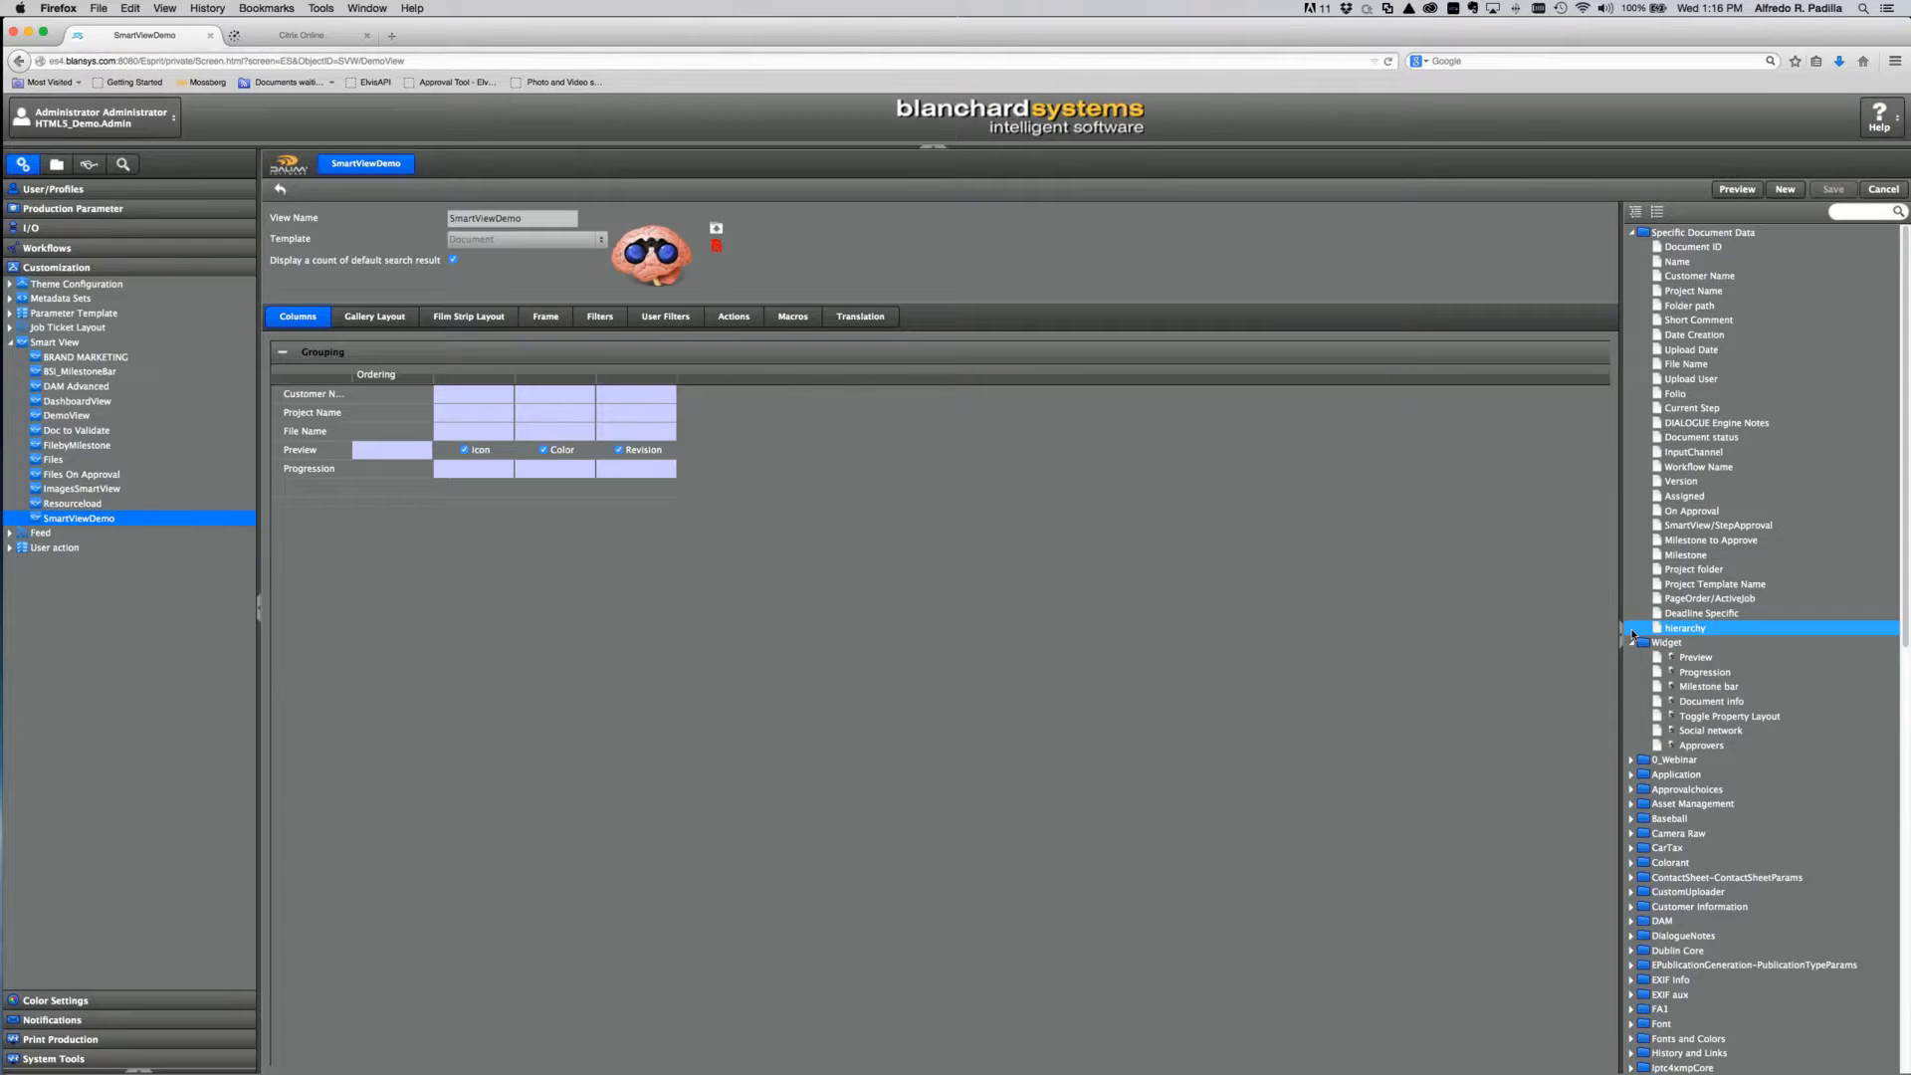
mouse_move(1633, 634)
left_mouse_down()
mouse_move(257, 542)
mouse_move(1730, 622)
mouse_move(1655, 630)
left_mouse_up()
left_click(600, 317)
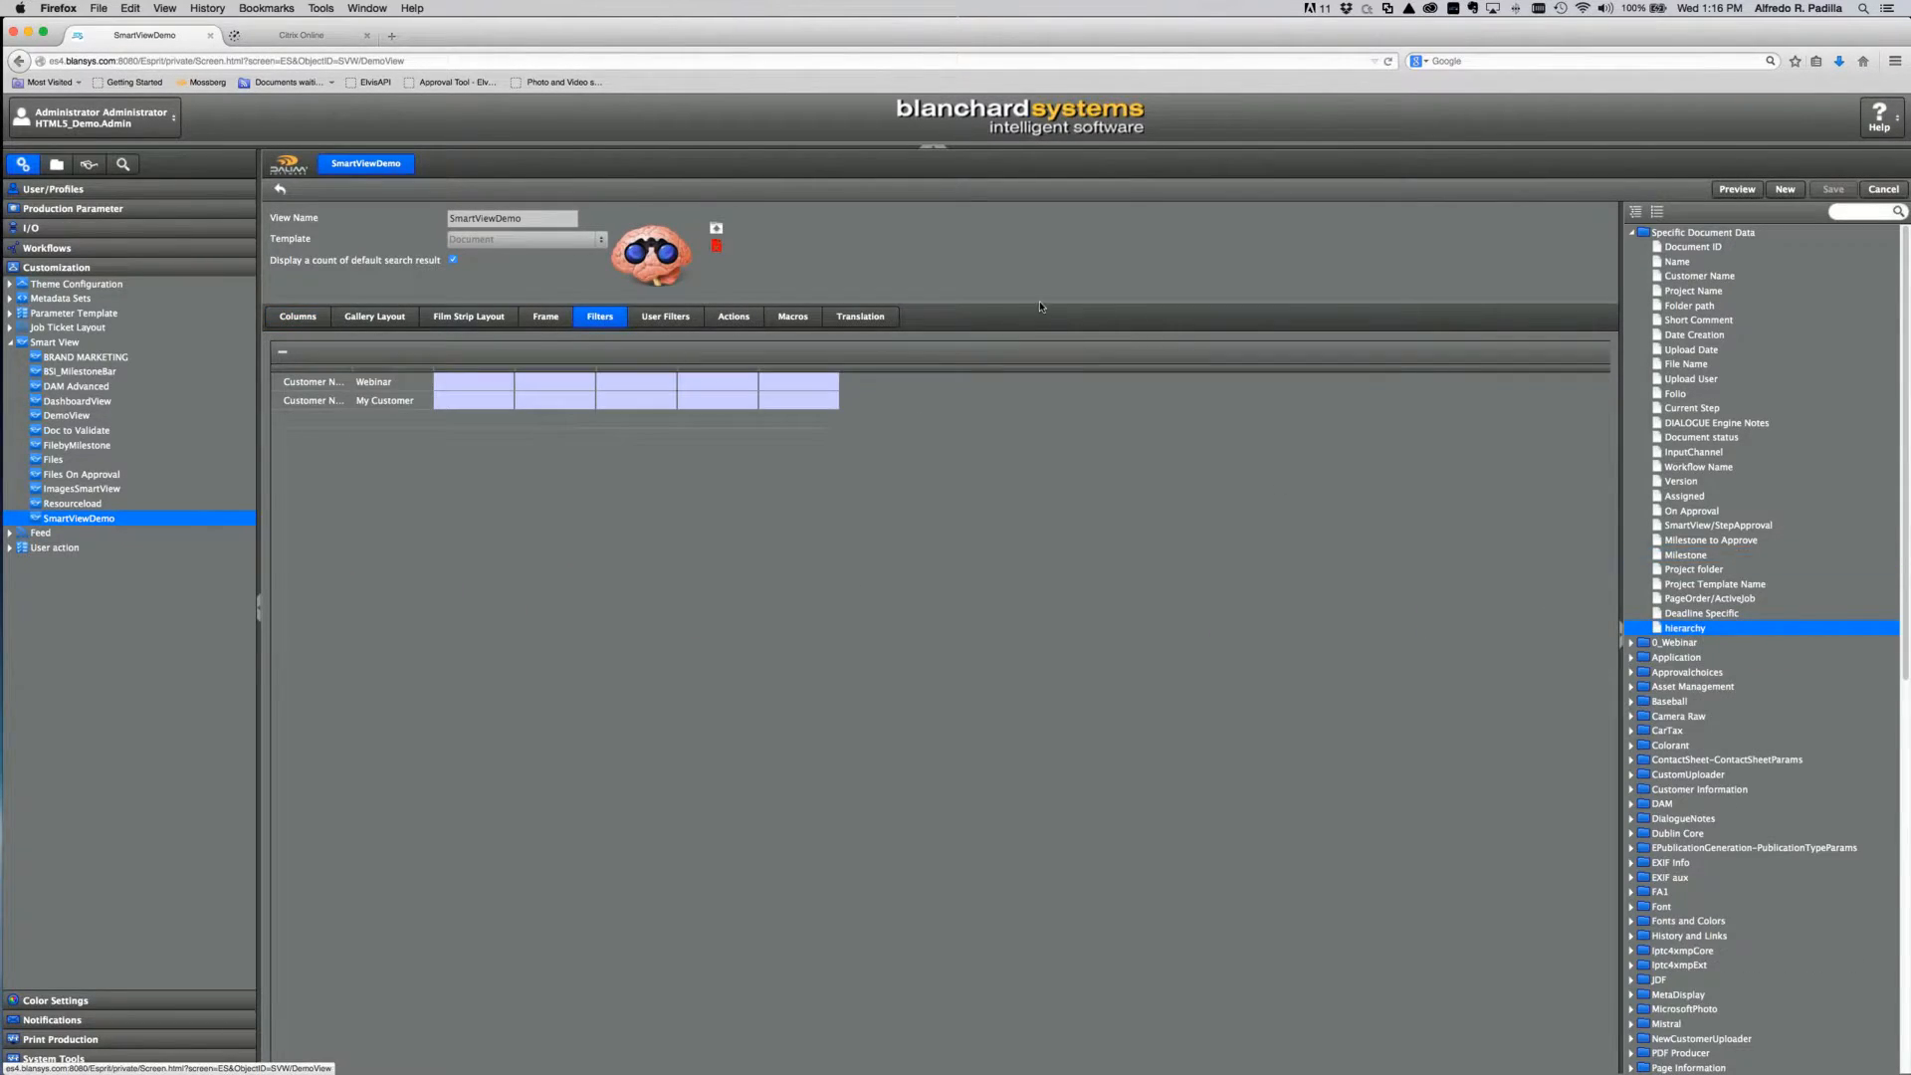
left_click(665, 316)
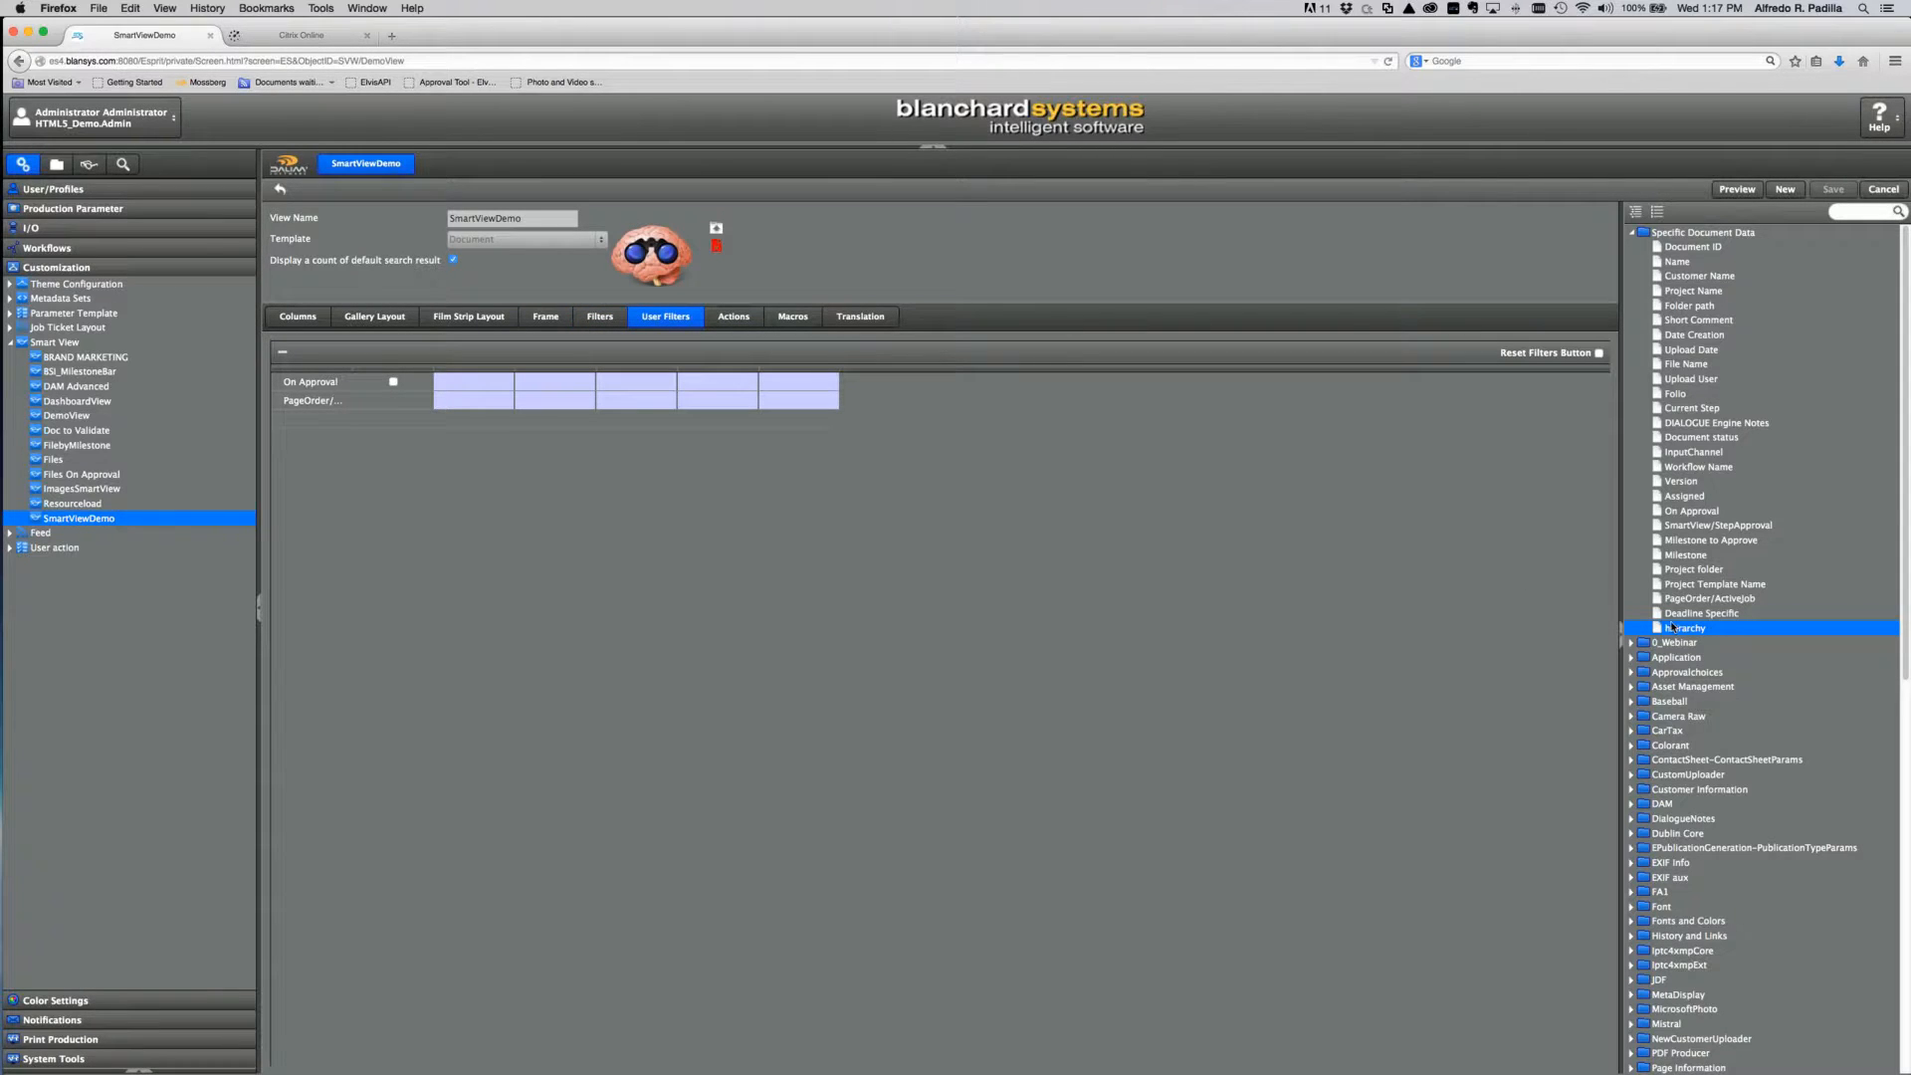
left_click_drag(1673, 627, 323, 414)
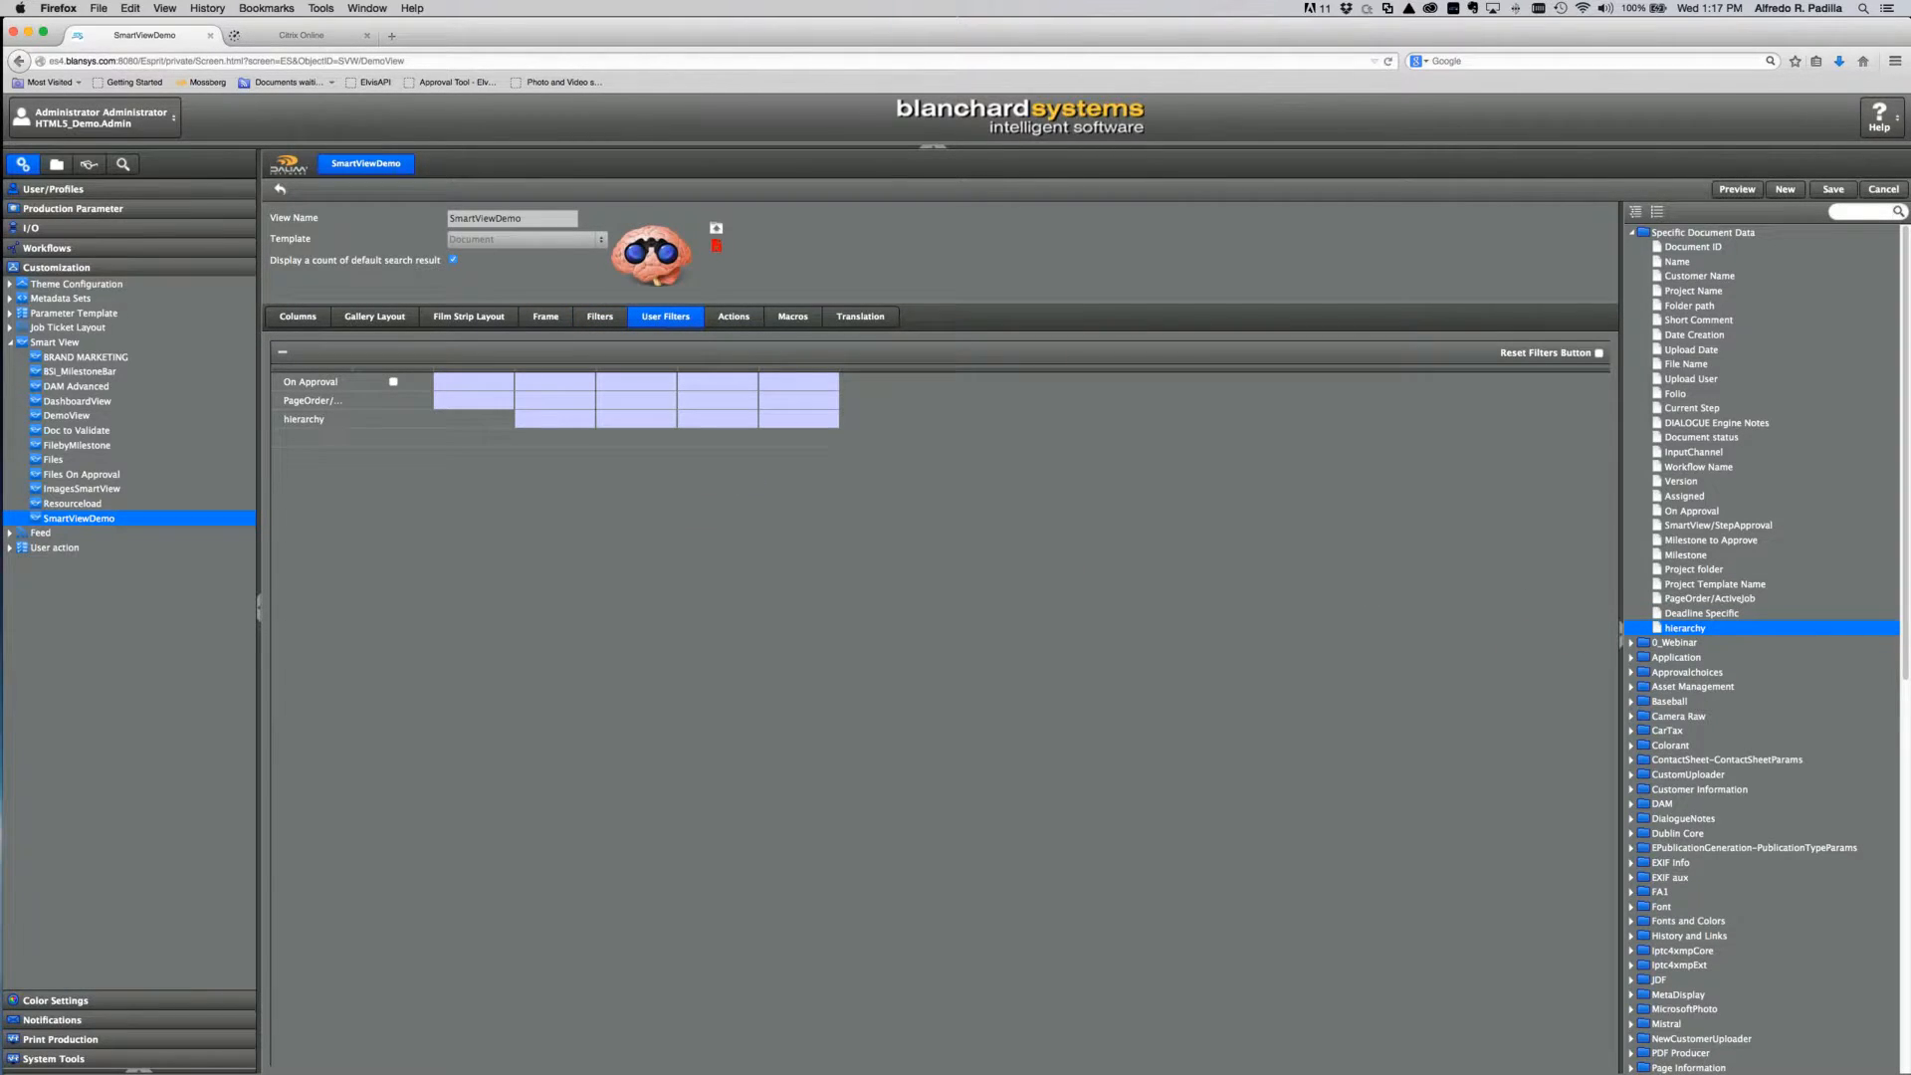
left_click(1833, 189)
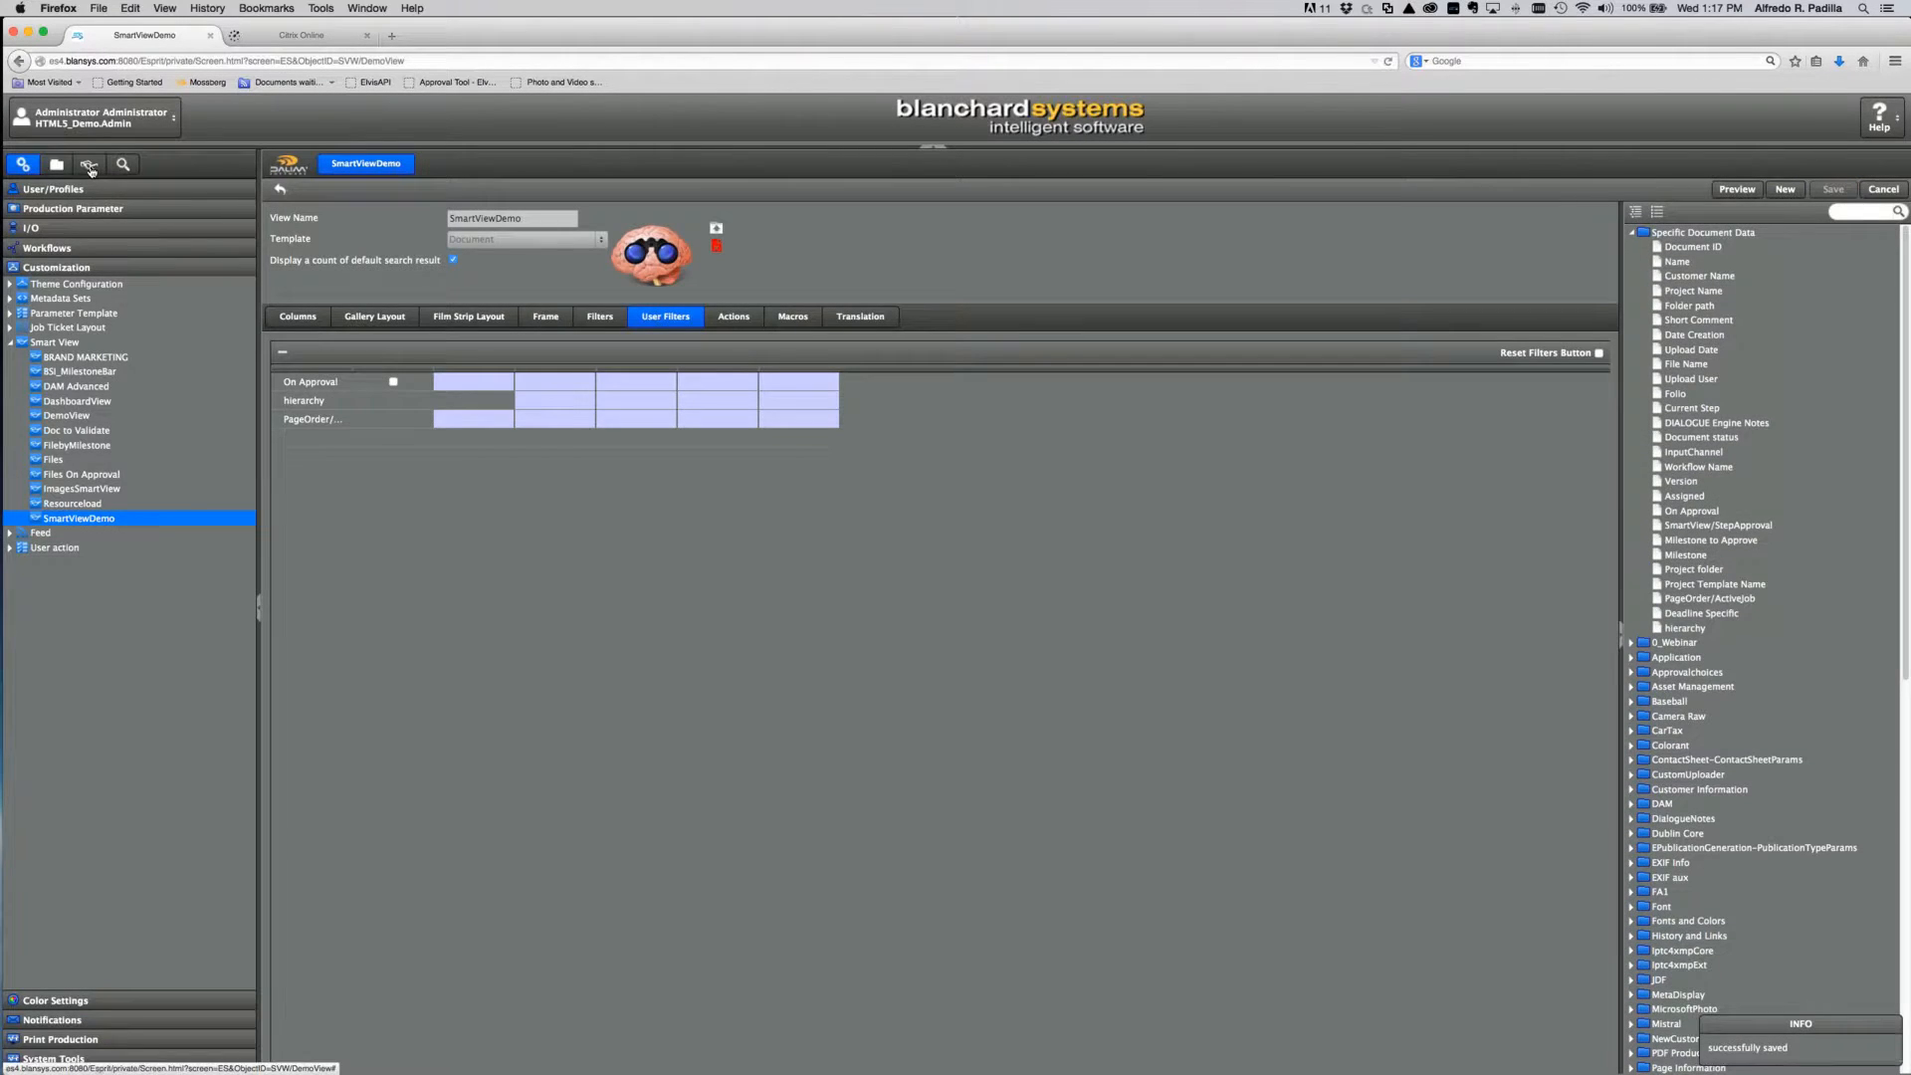
Step: Filter SmartViewDemo to the Webinar hierarchy and Webinar2, then reopen its configuration
left_click(90, 167)
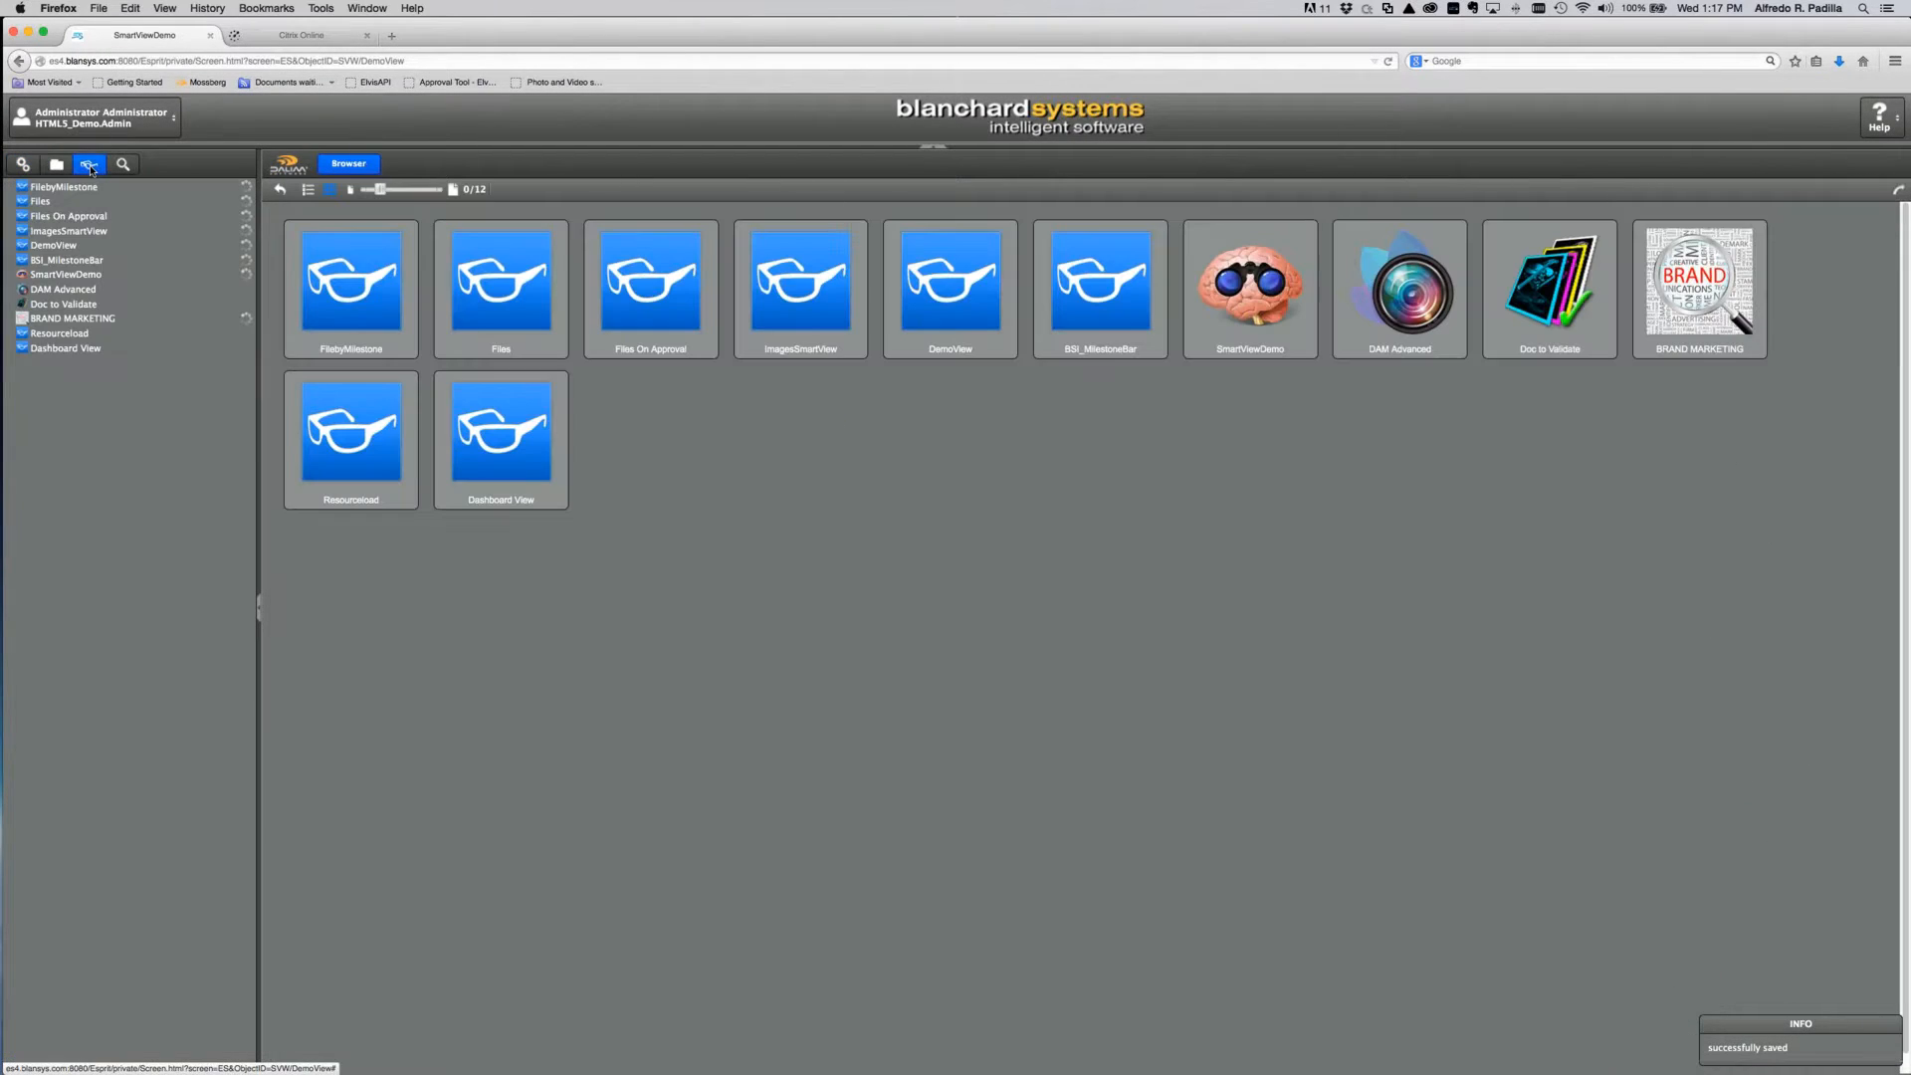
left_click(52, 275)
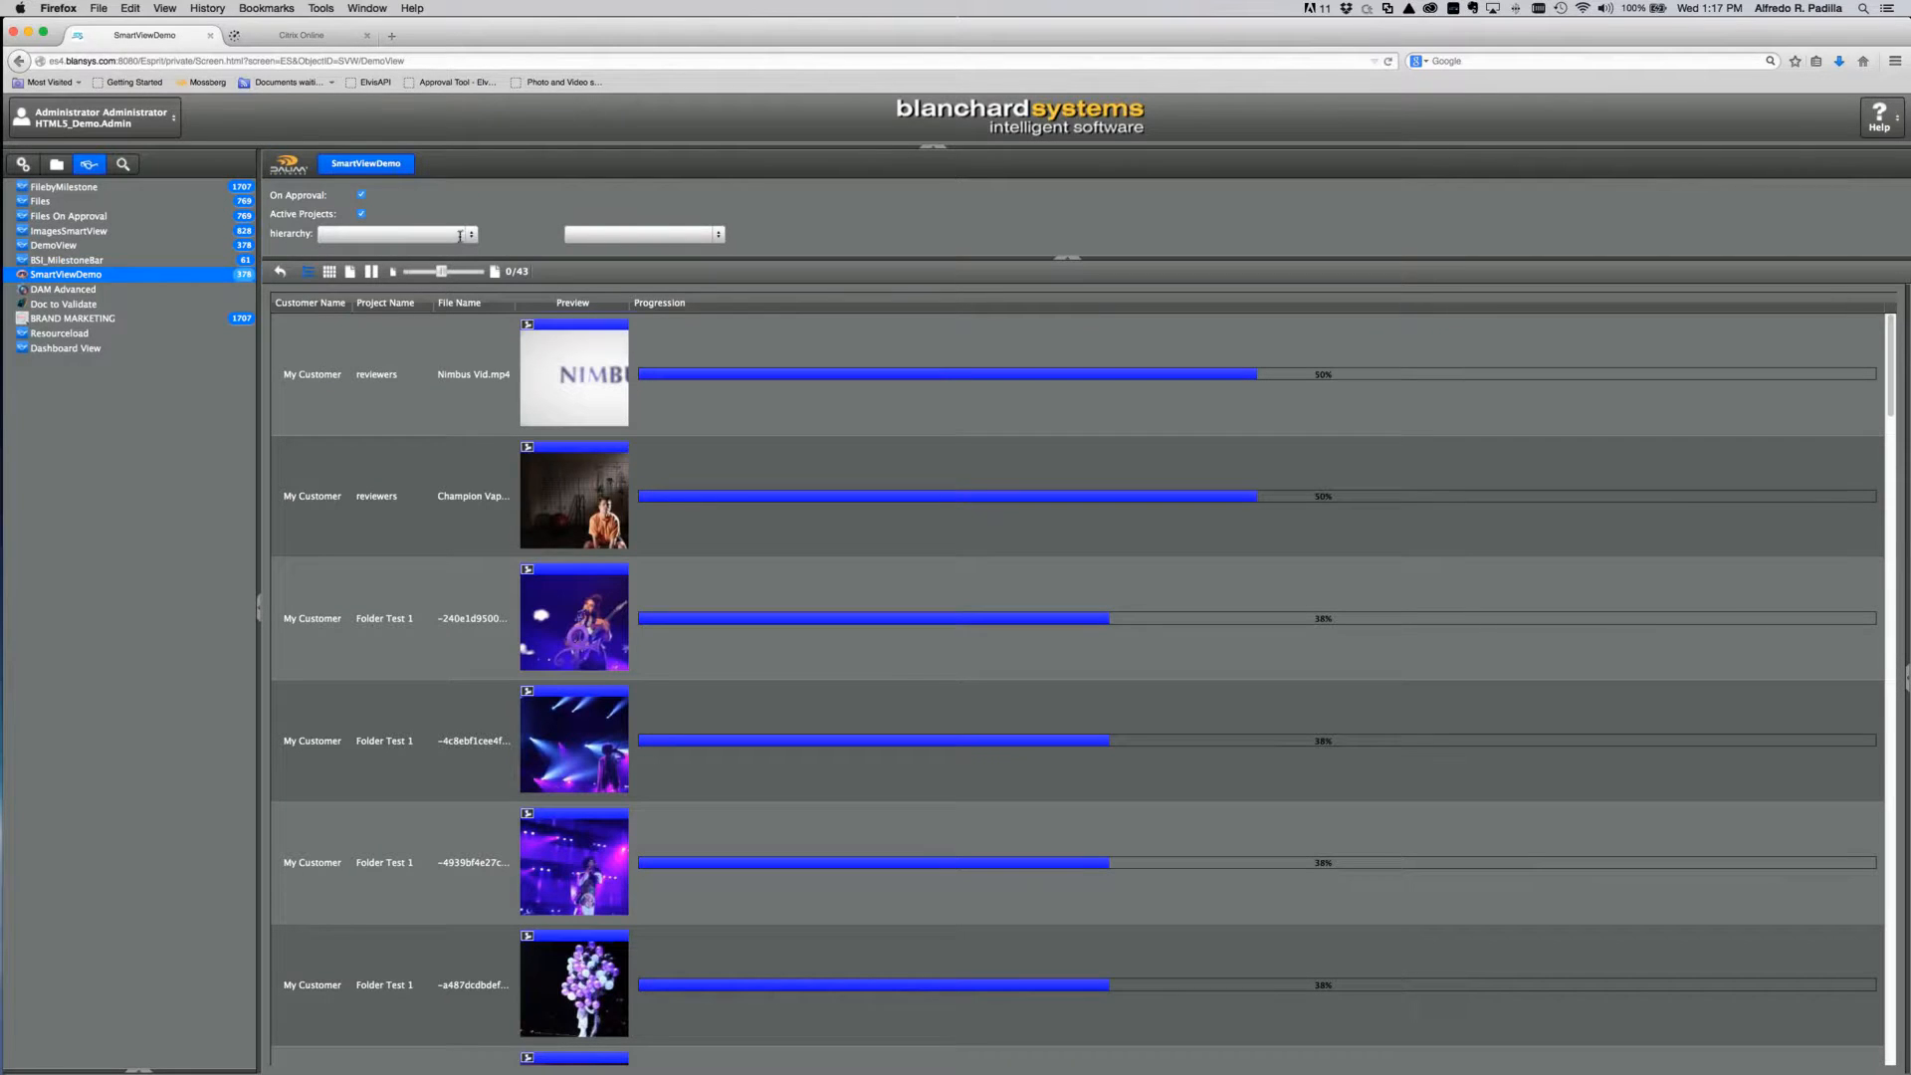
left_click(465, 241)
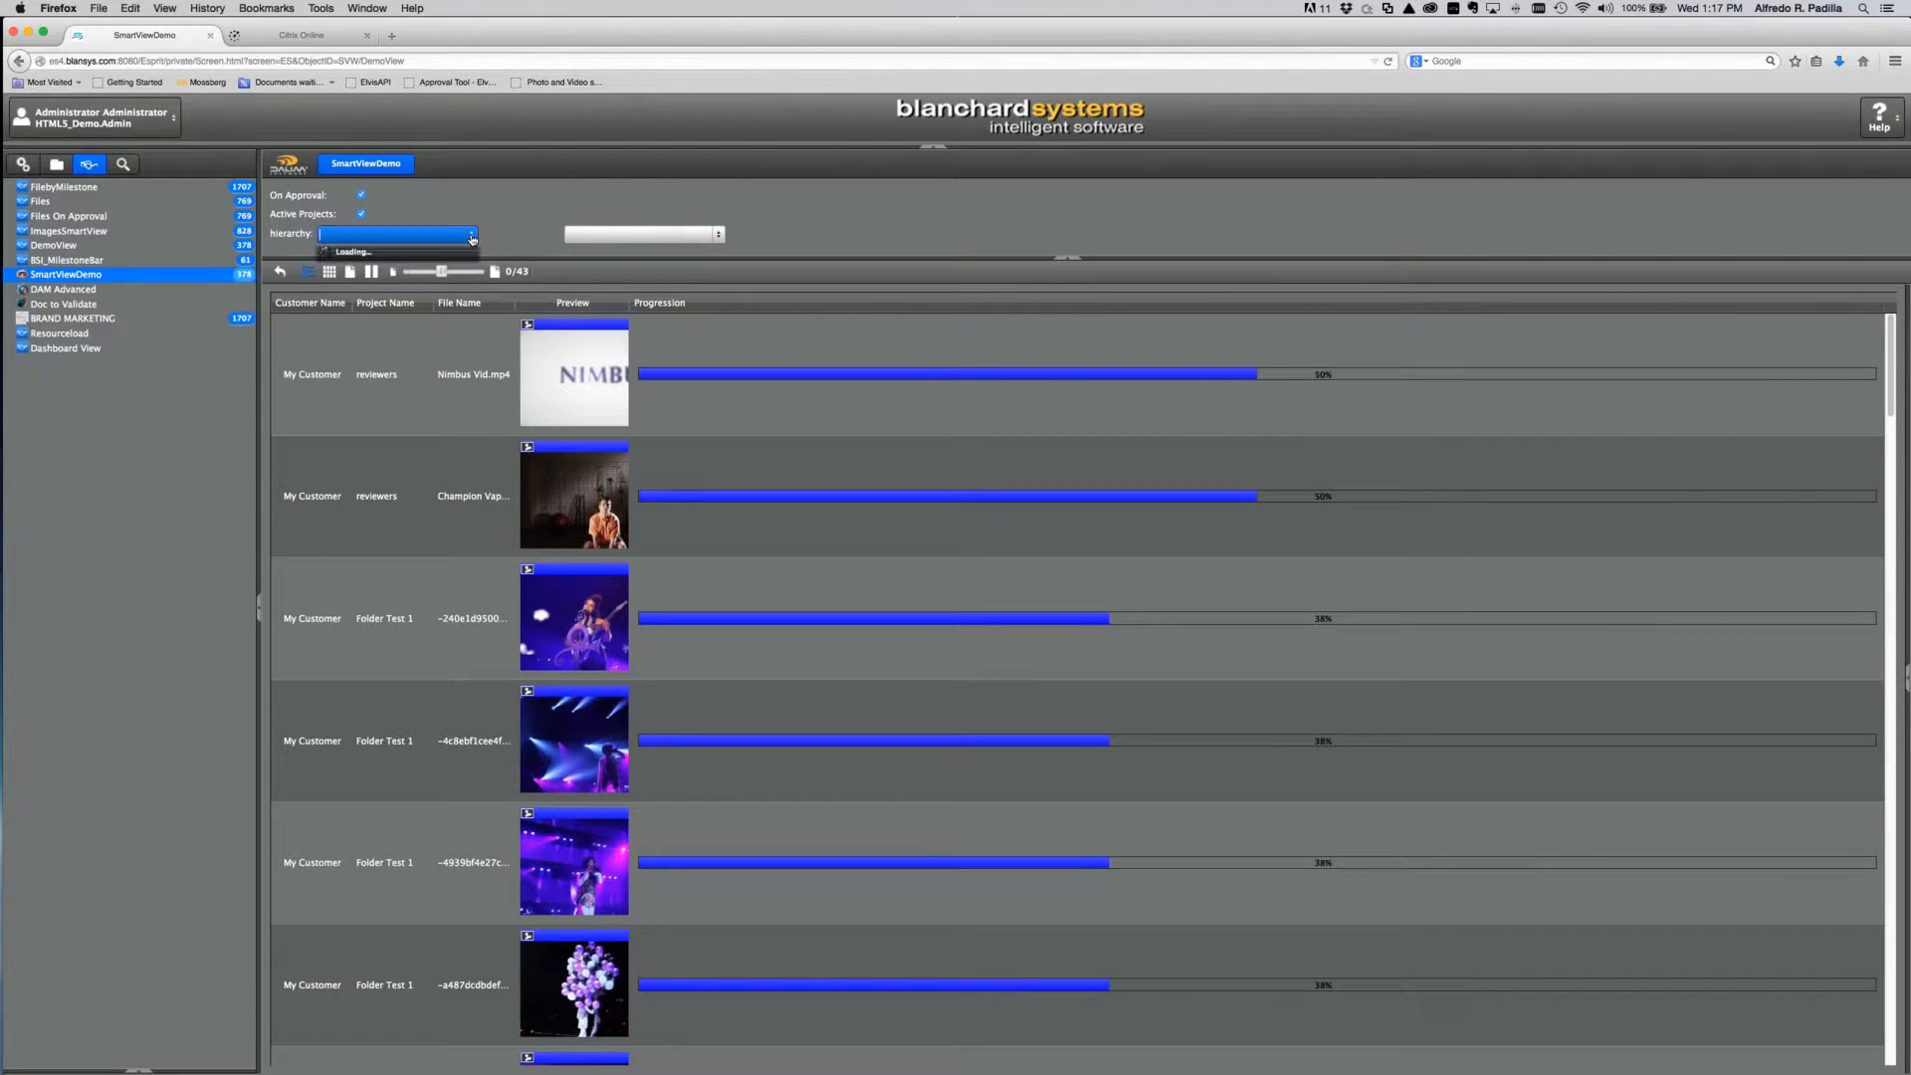
left_click_drag(473, 321, 474, 477)
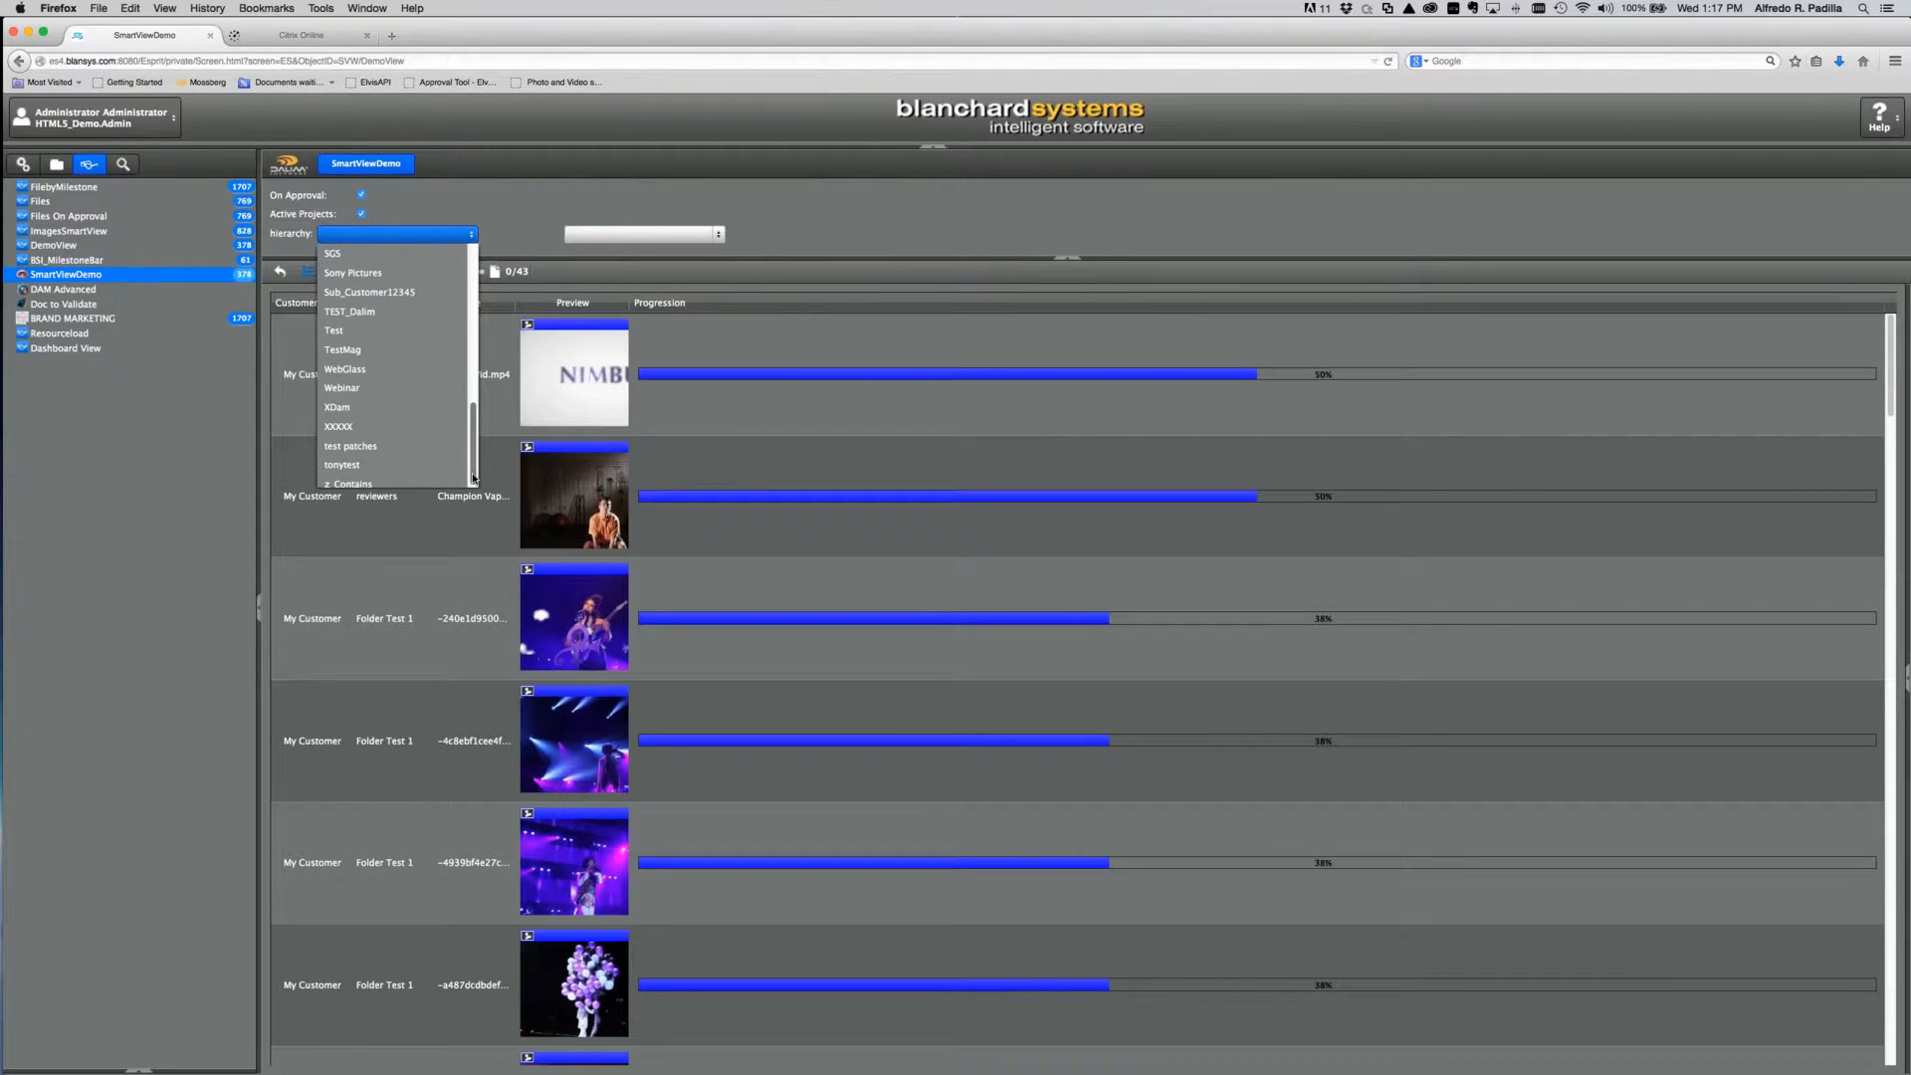
left_click(373, 387)
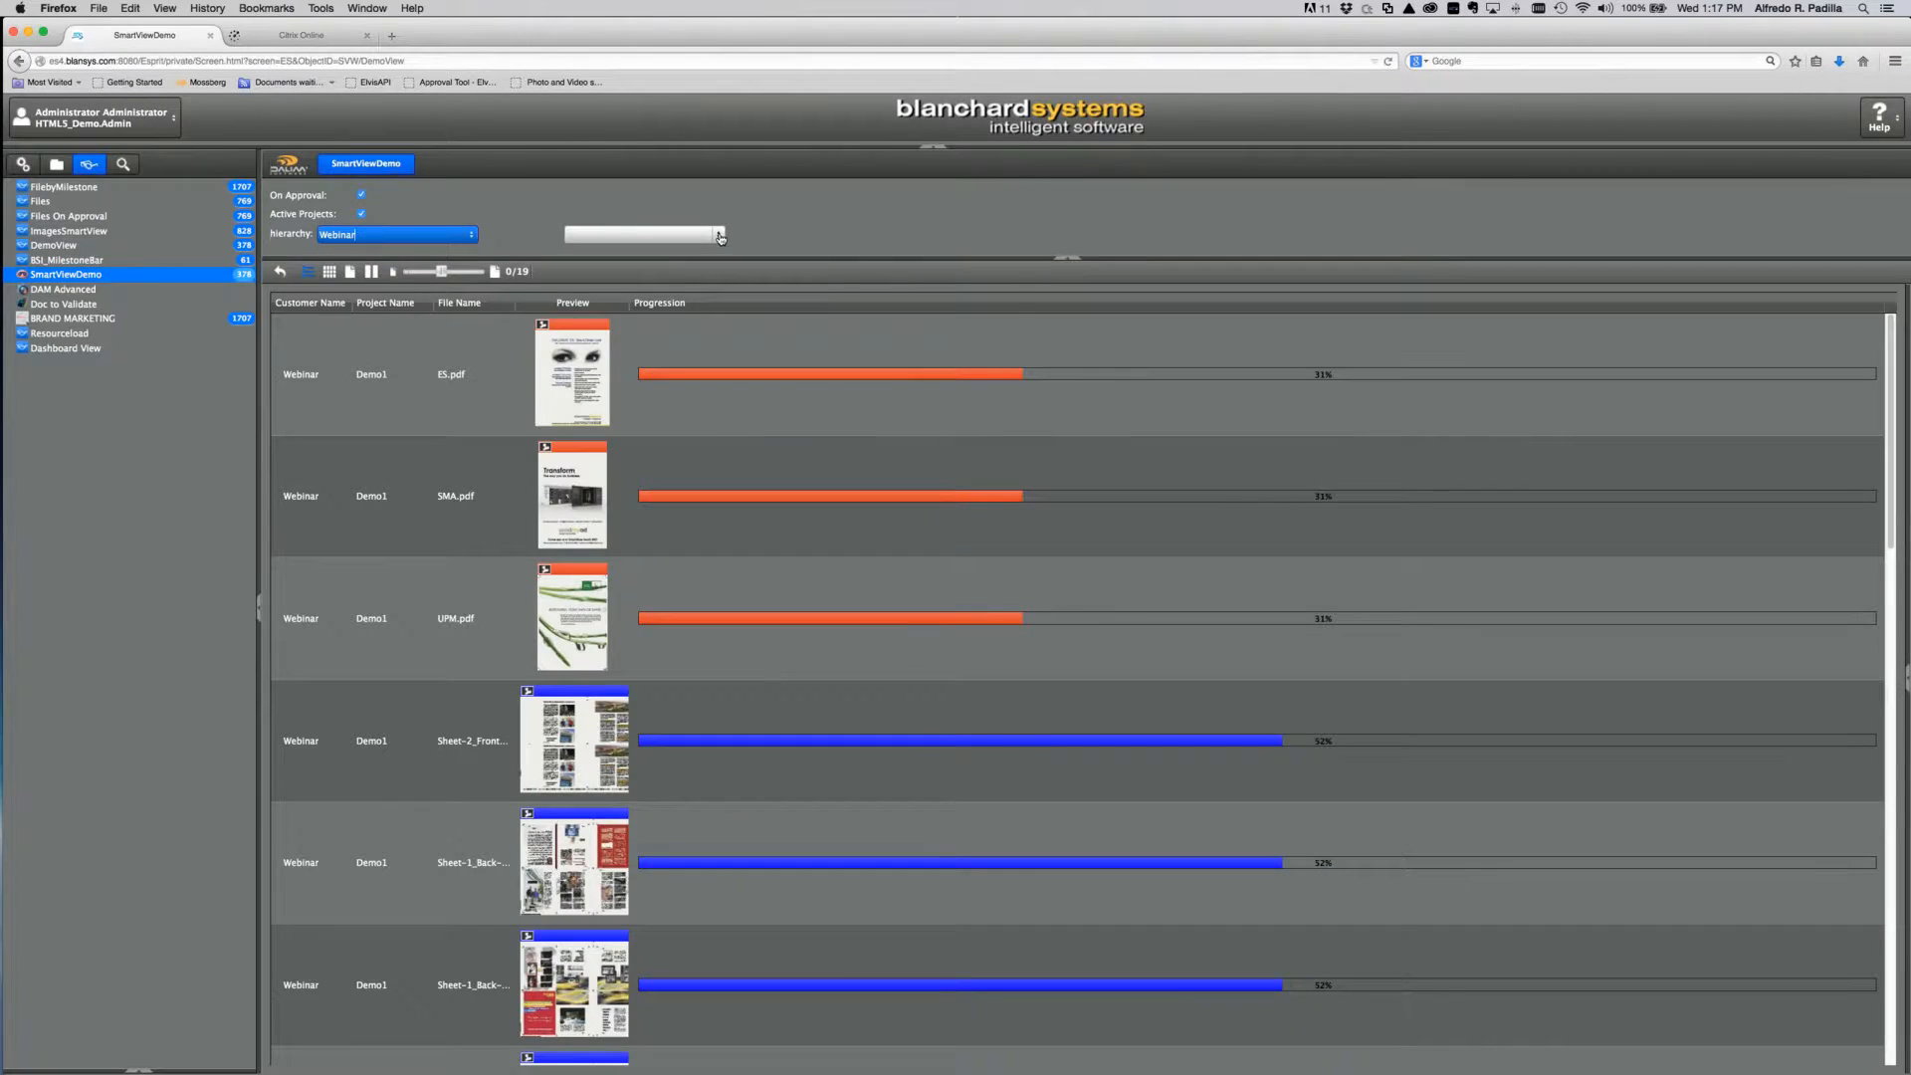
left_click(719, 235)
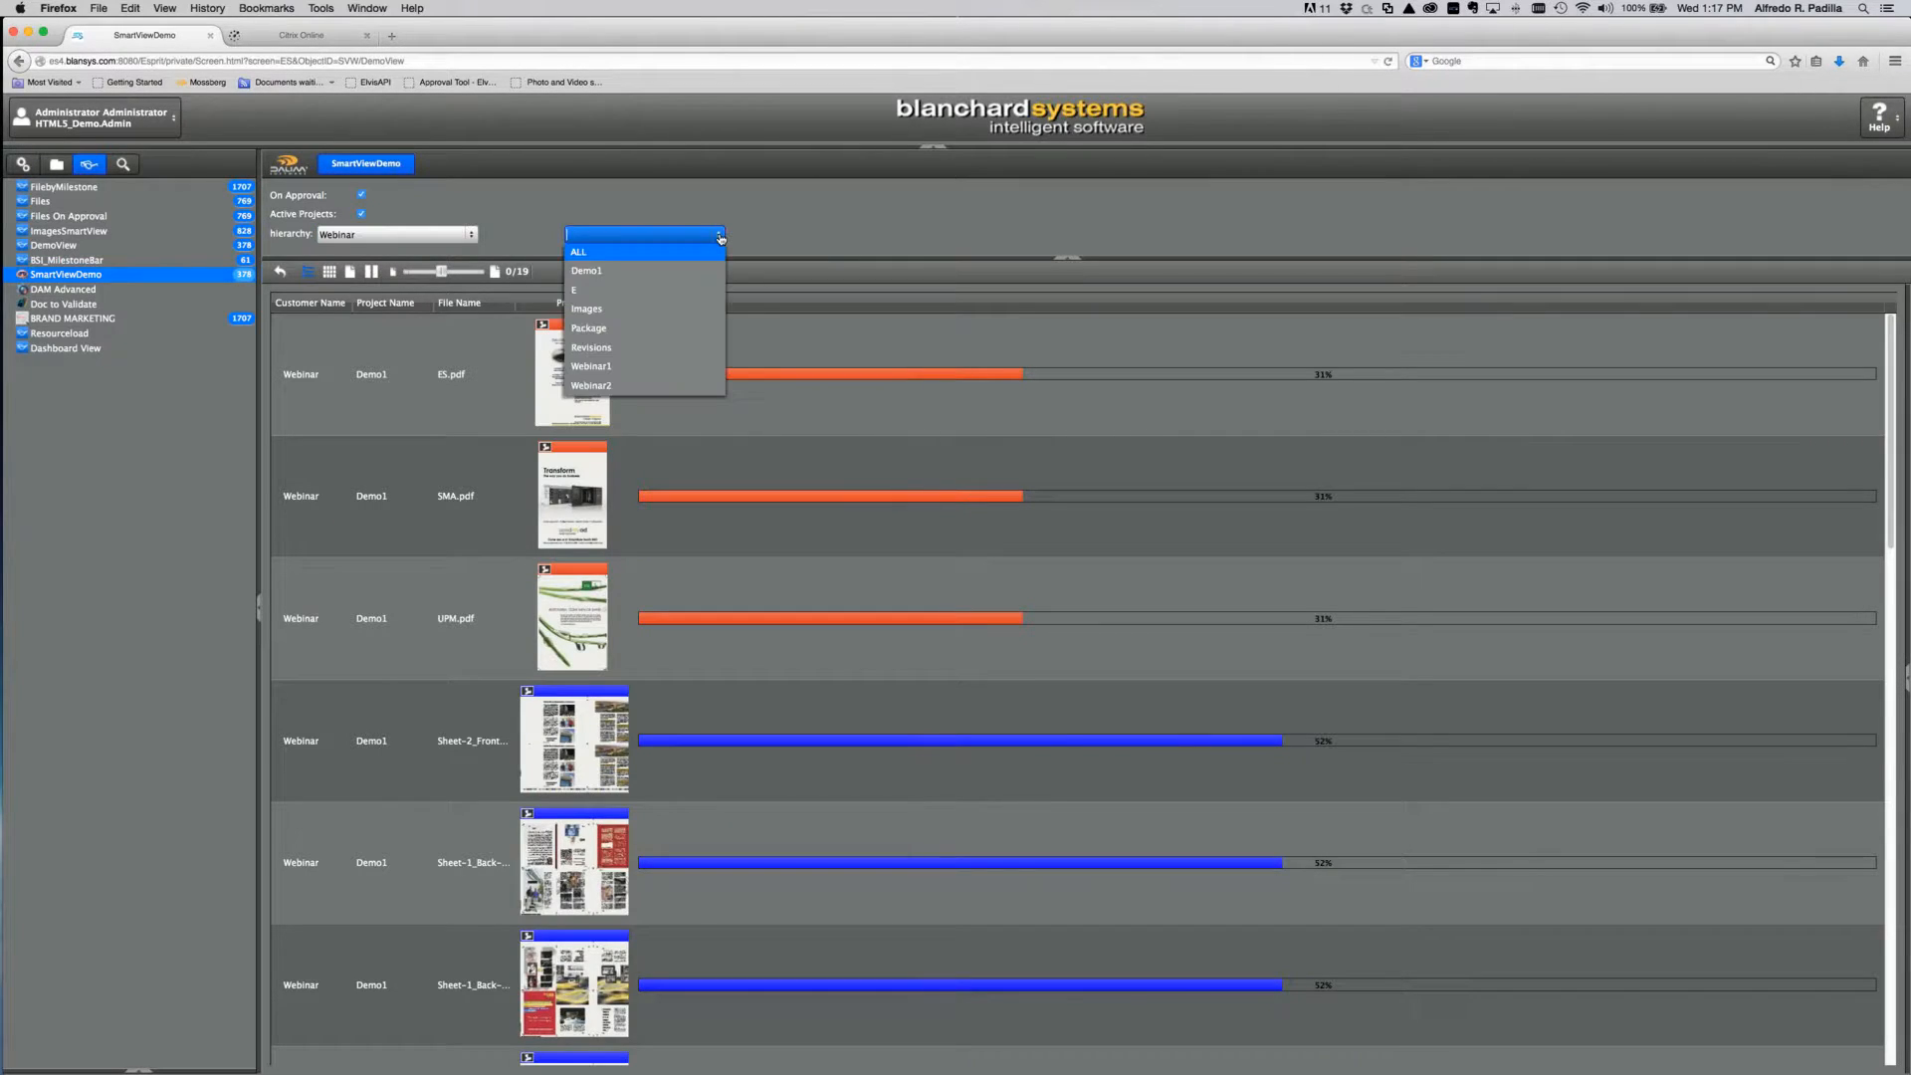
left_click(655, 385)
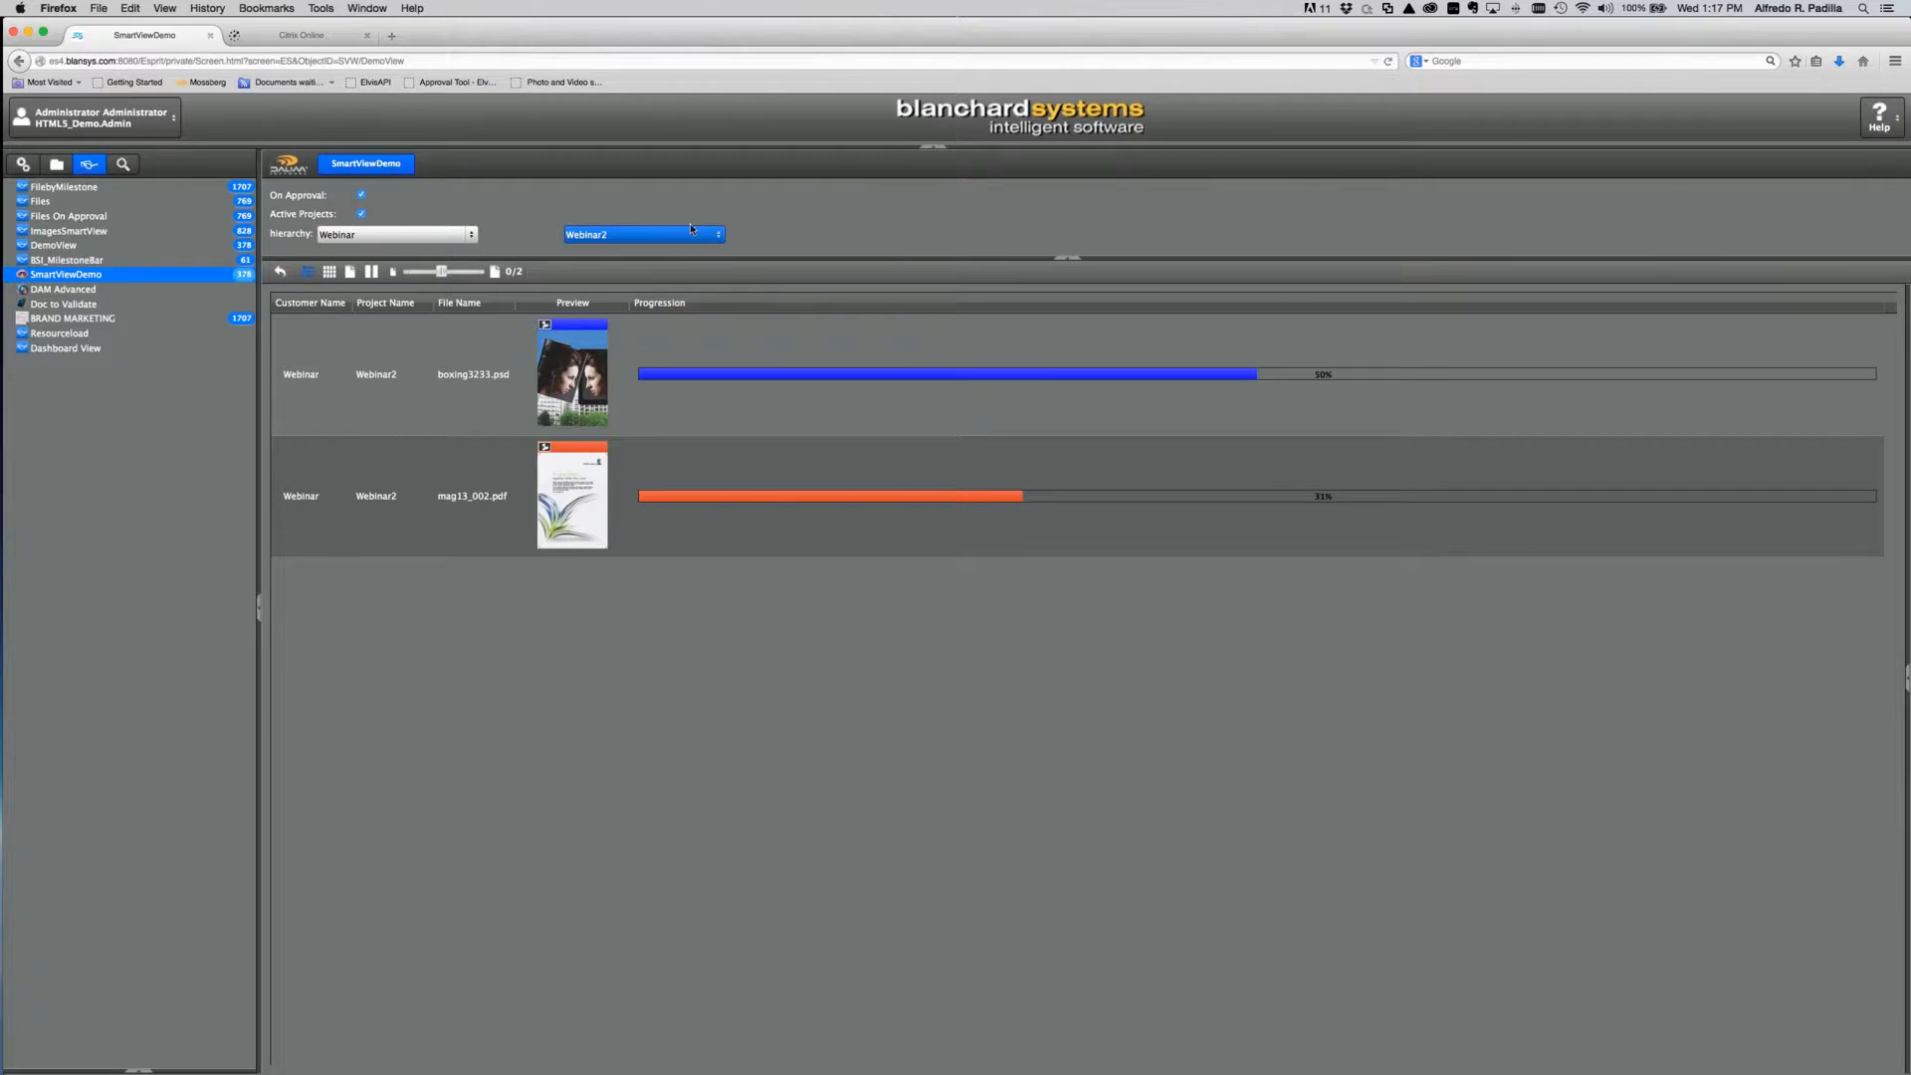
left_click(23, 165)
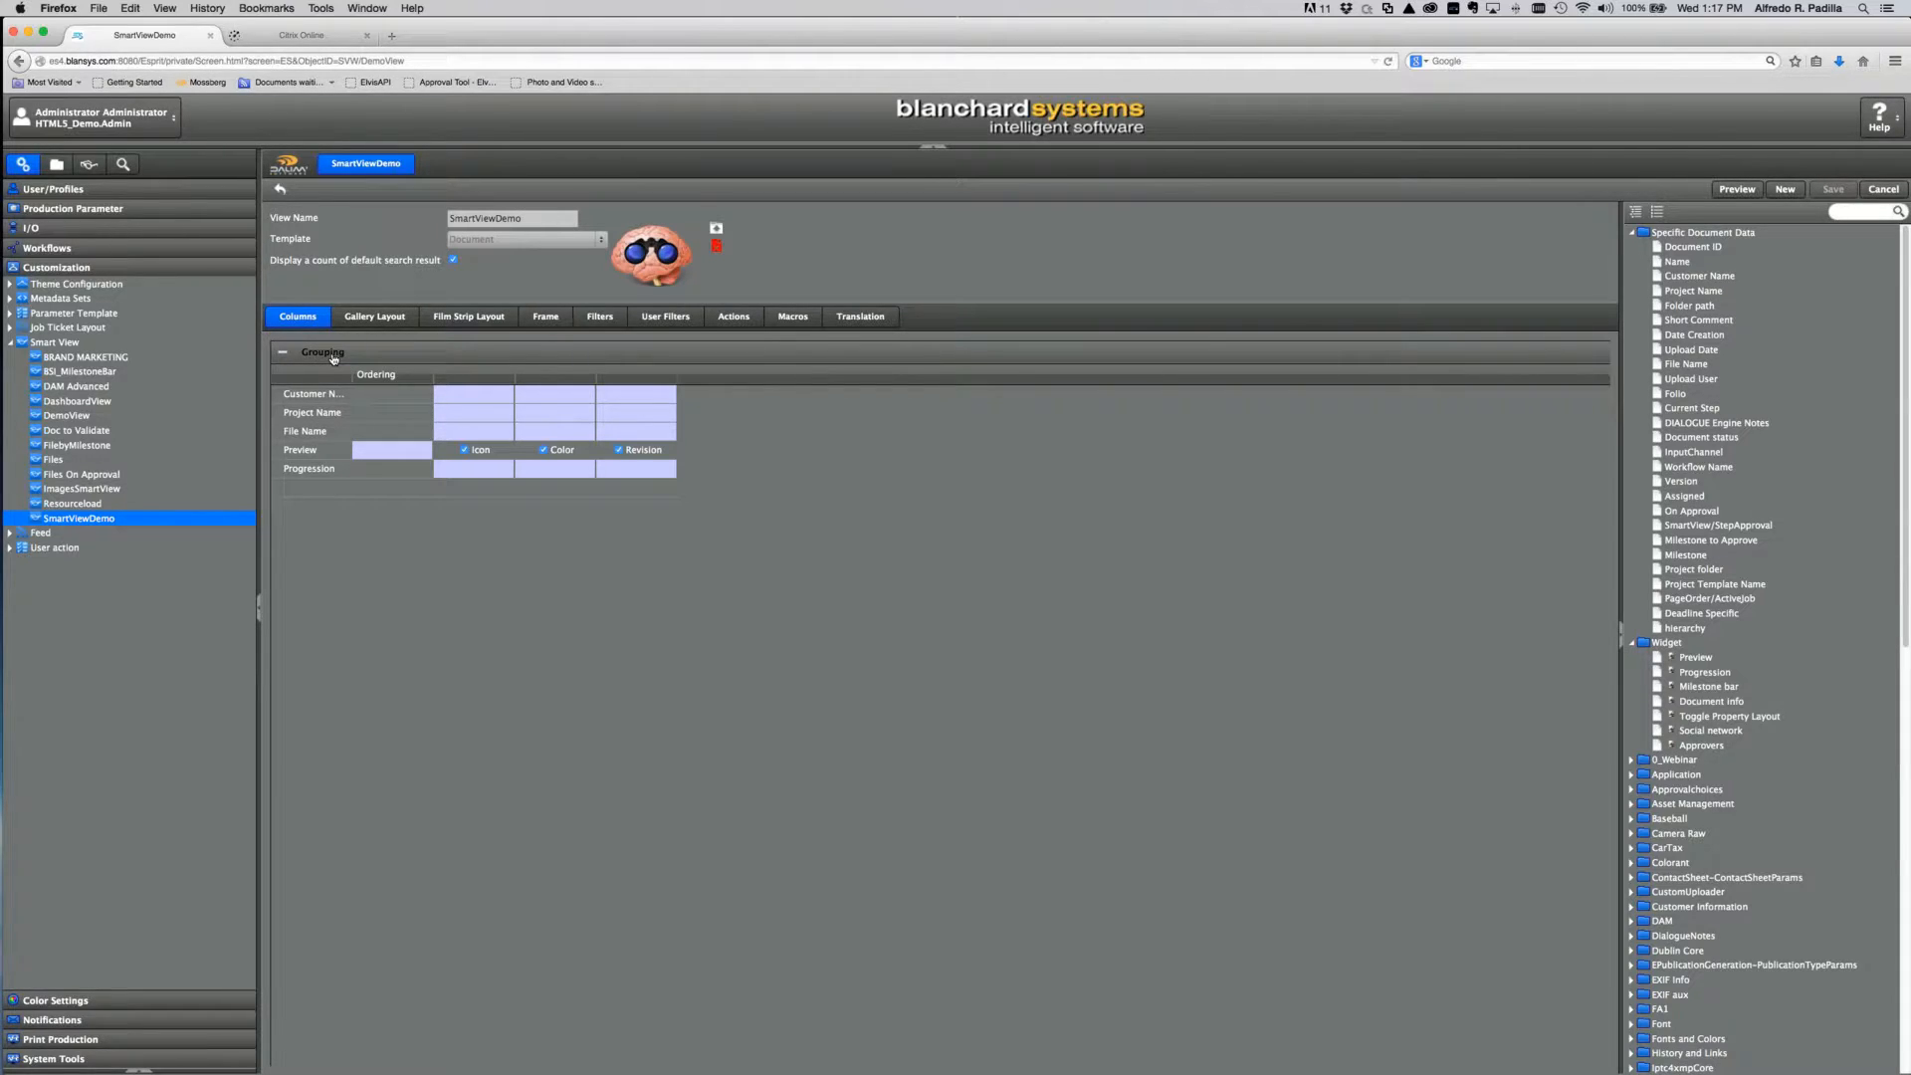
Step: Enable multi-level grouping by Customer Name, then Project Name
left_click(335, 356)
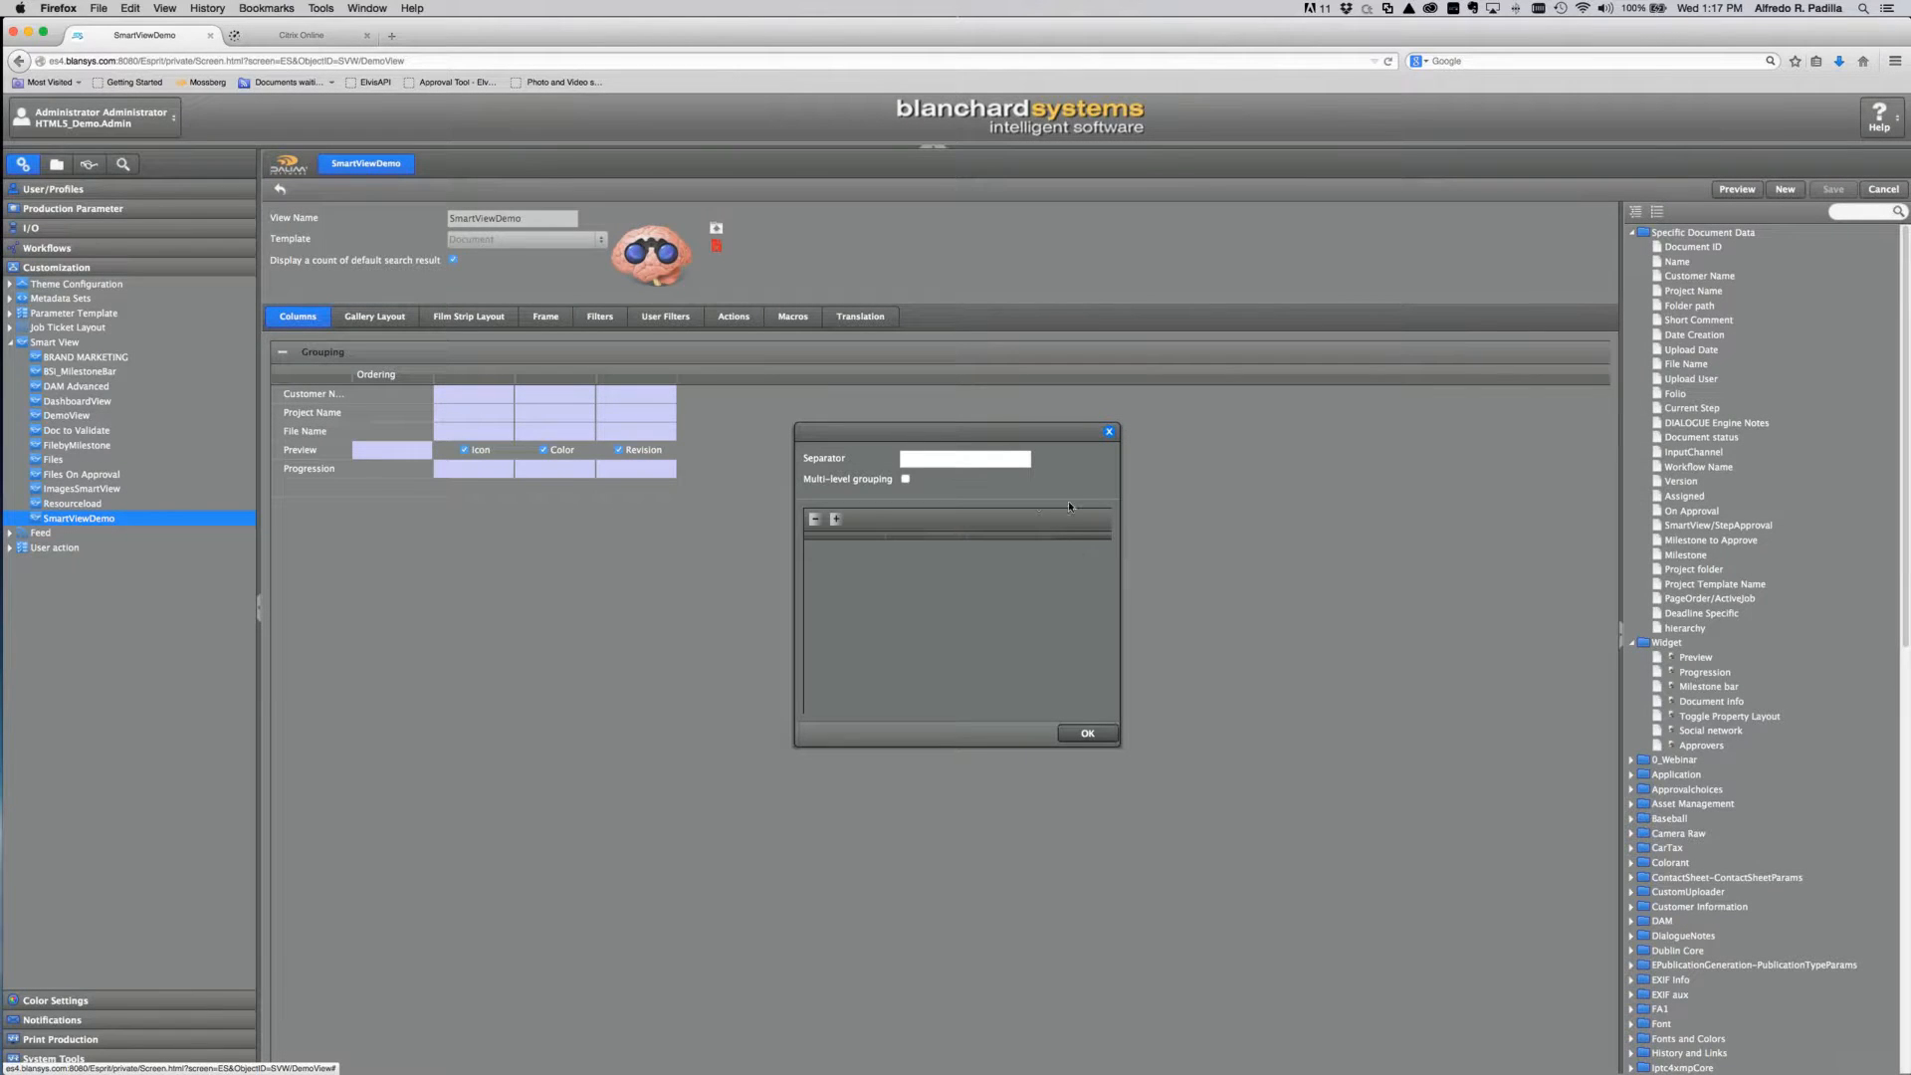
left_click(903, 480)
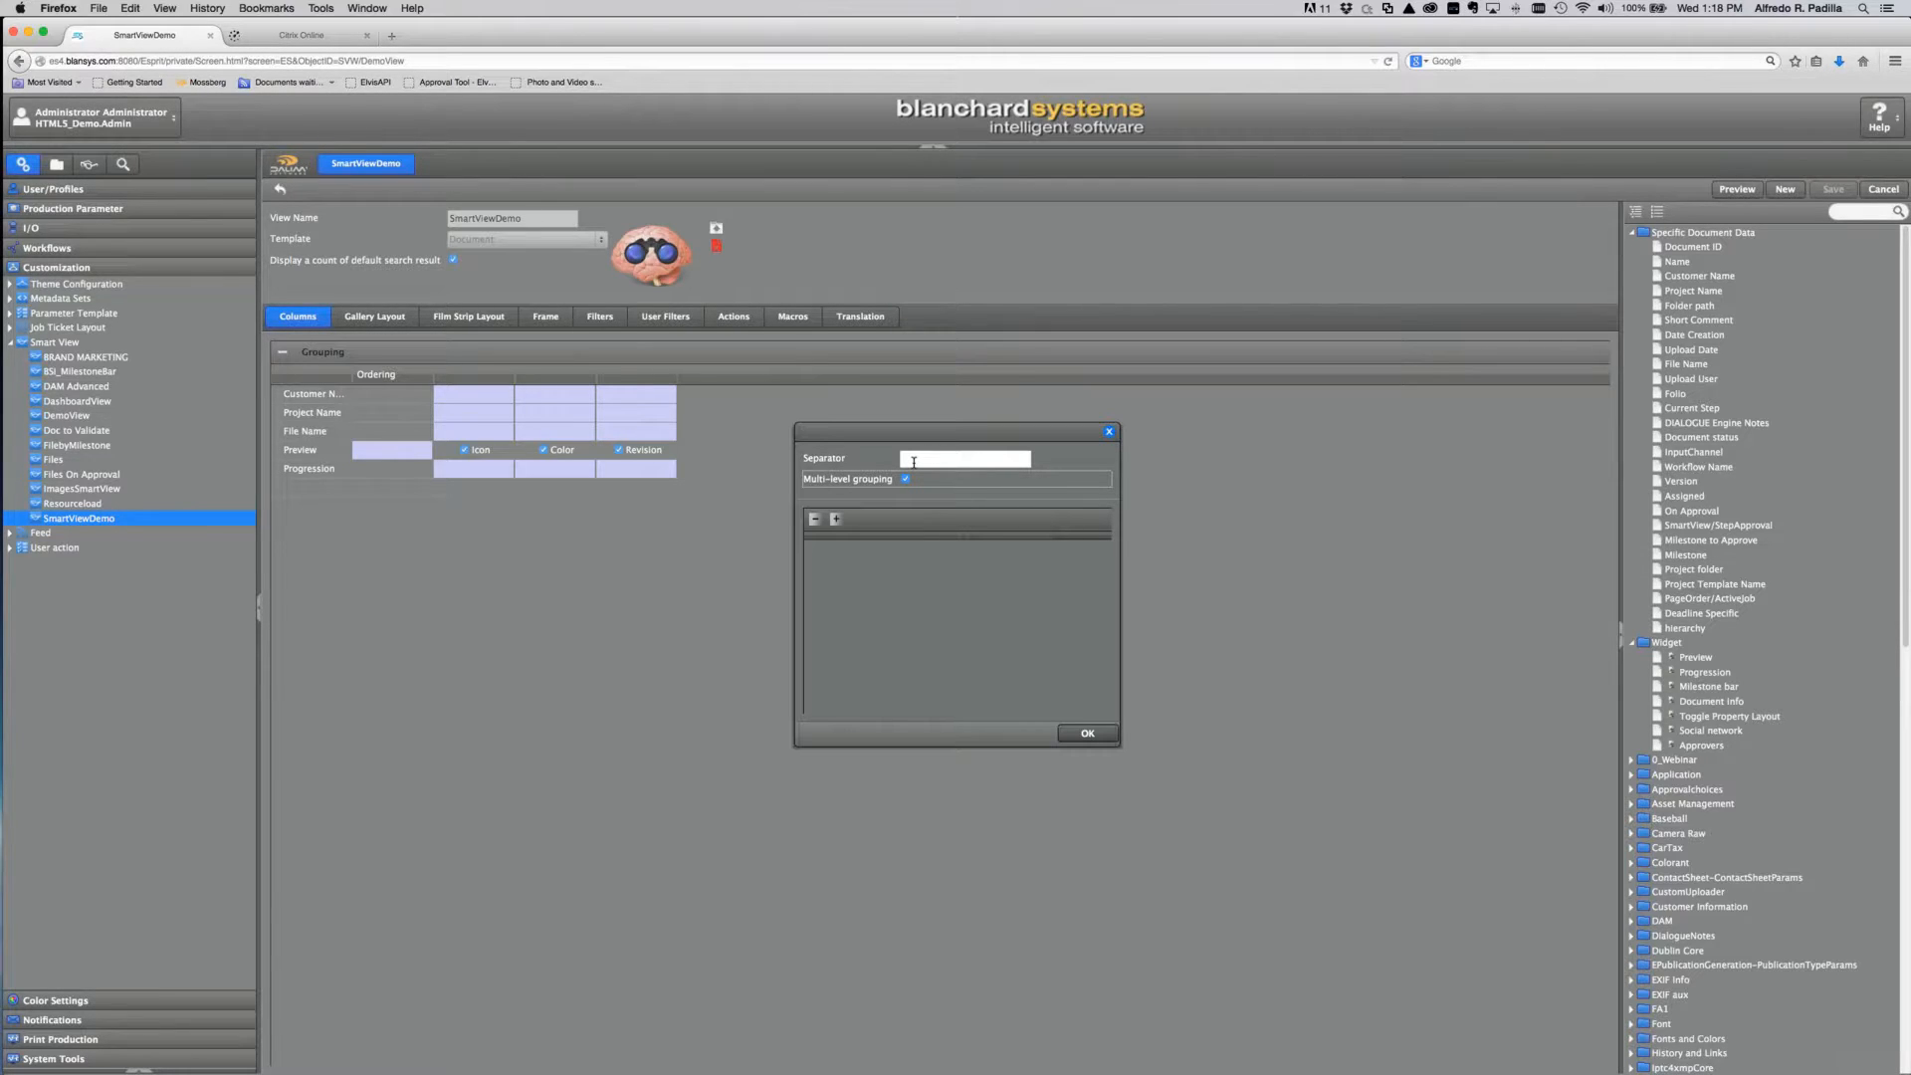
left_click(836, 520)
left_click(876, 547)
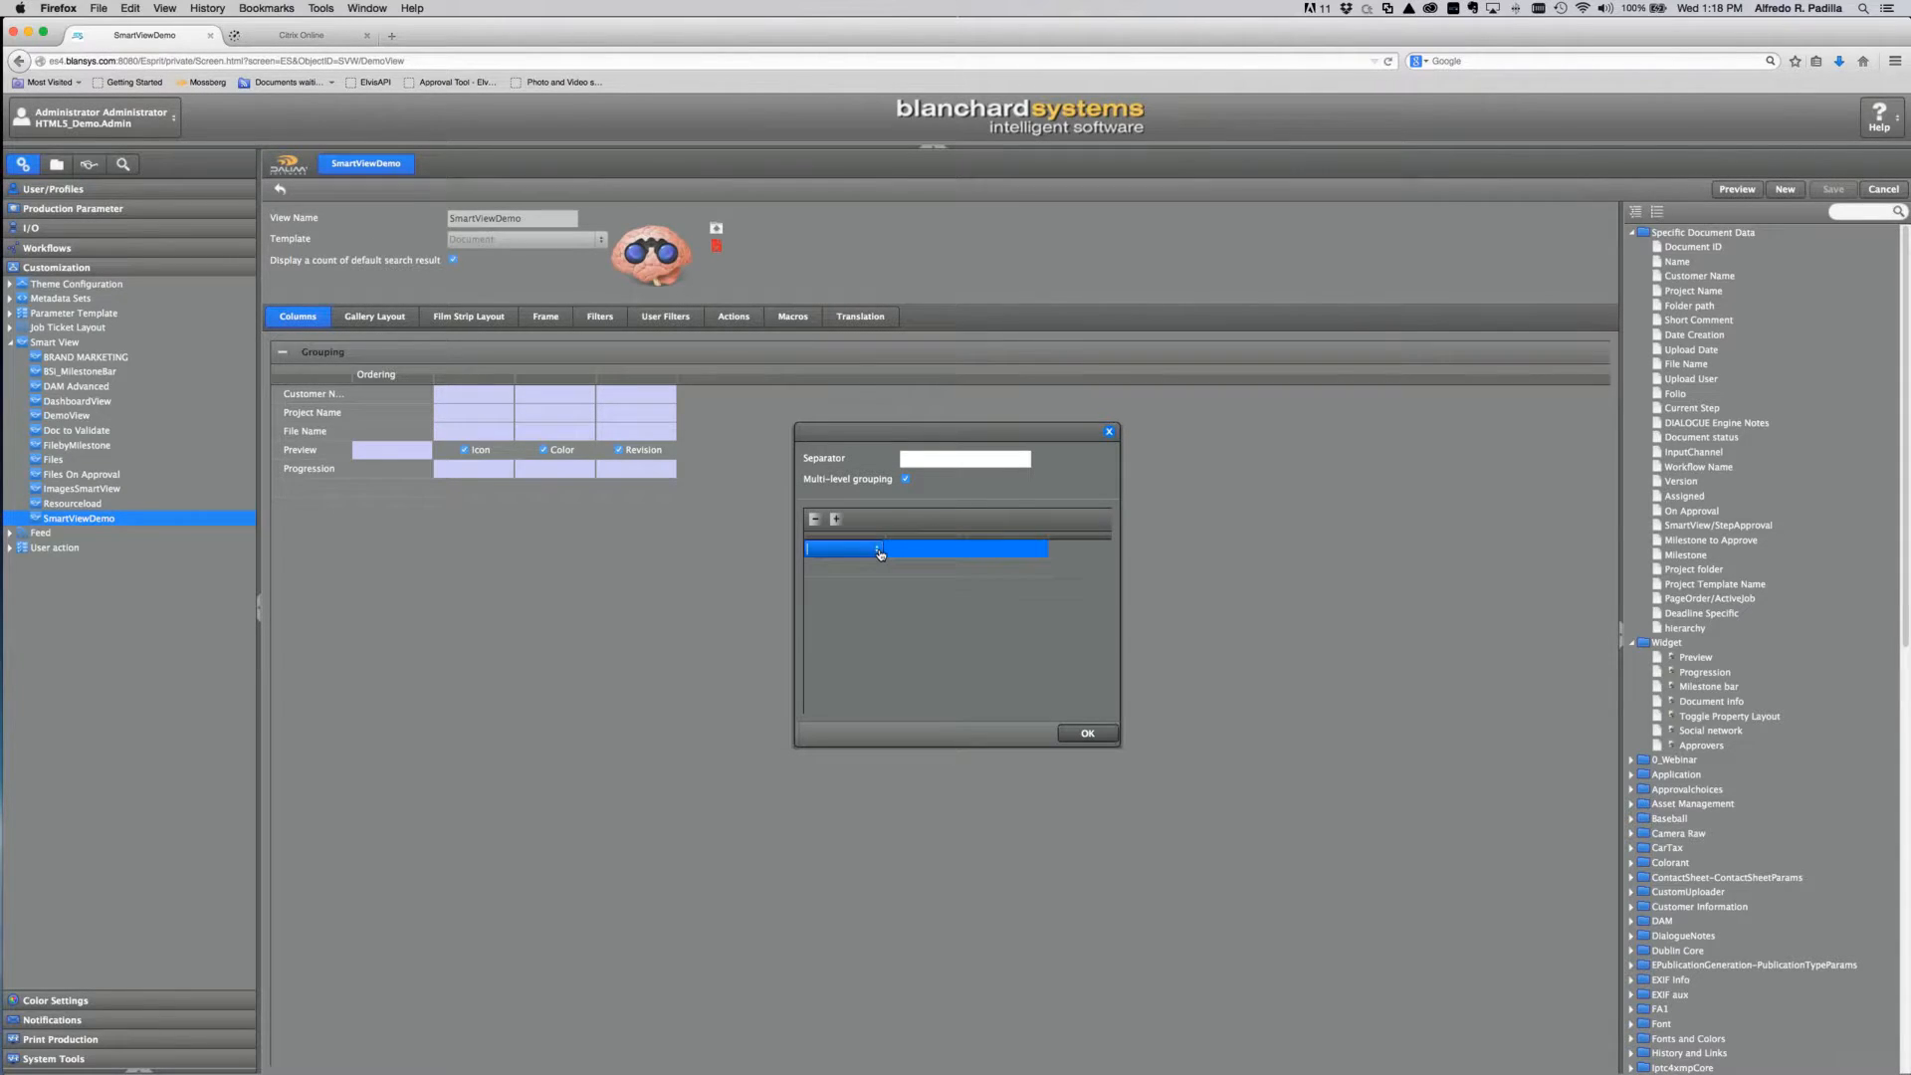
left_click(876, 548)
left_click(868, 567)
left_click(876, 568)
left_click(875, 567)
left_click(841, 602)
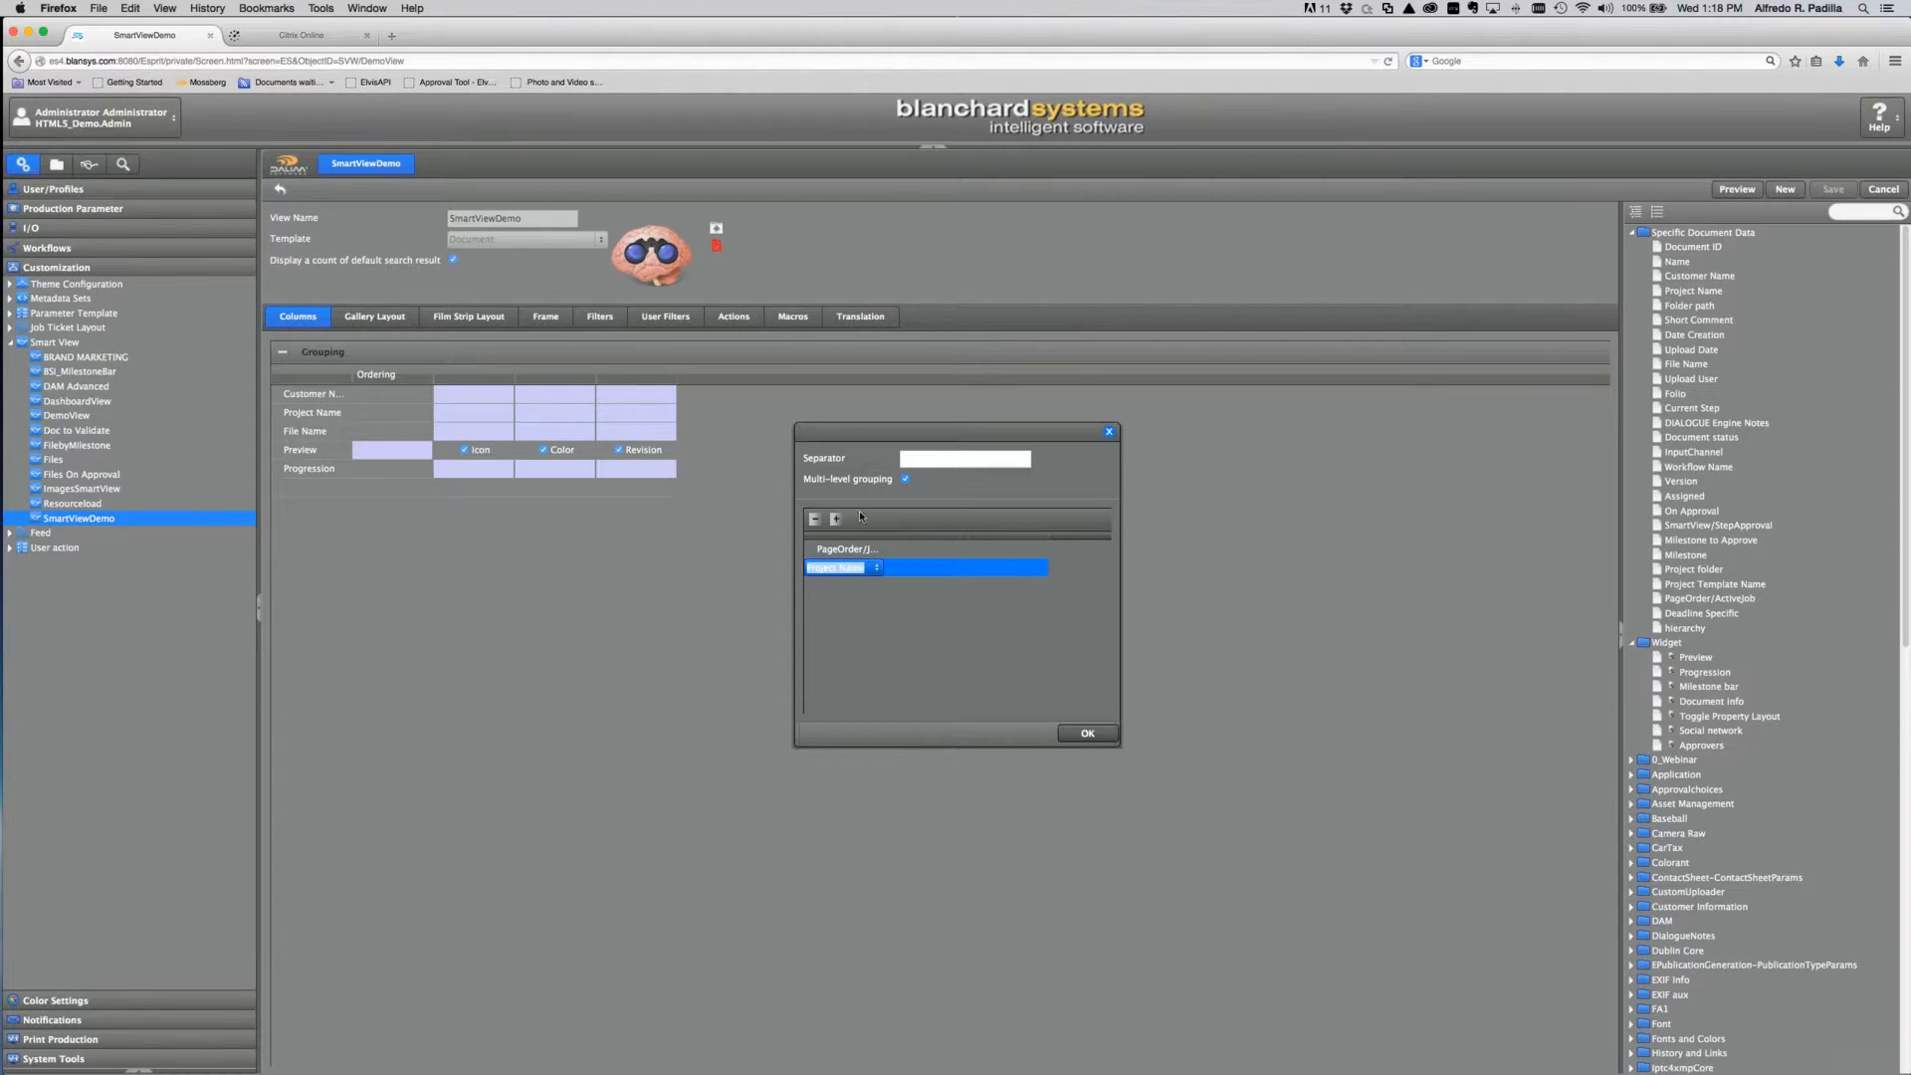
left_click(1092, 735)
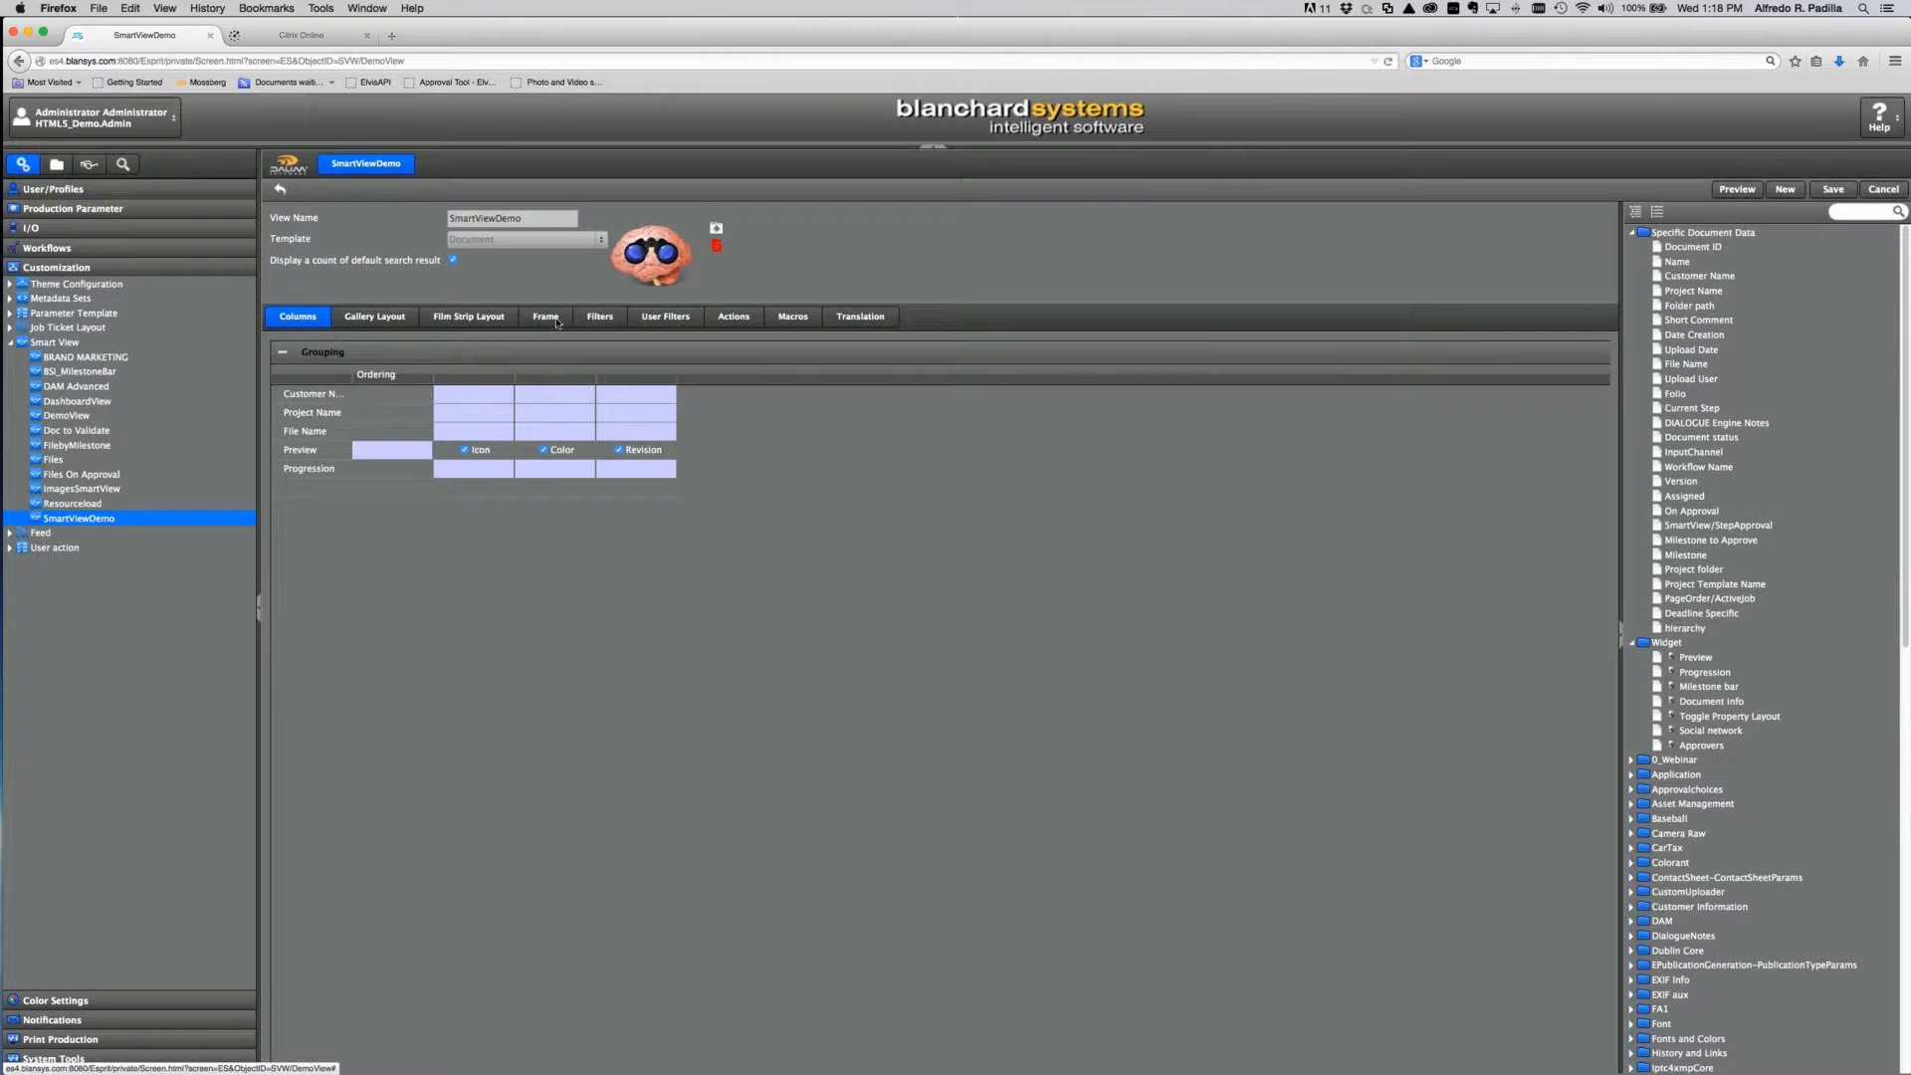
Step: Delete the hierarchy user filter and save SmartViewDemo
left_click(658, 318)
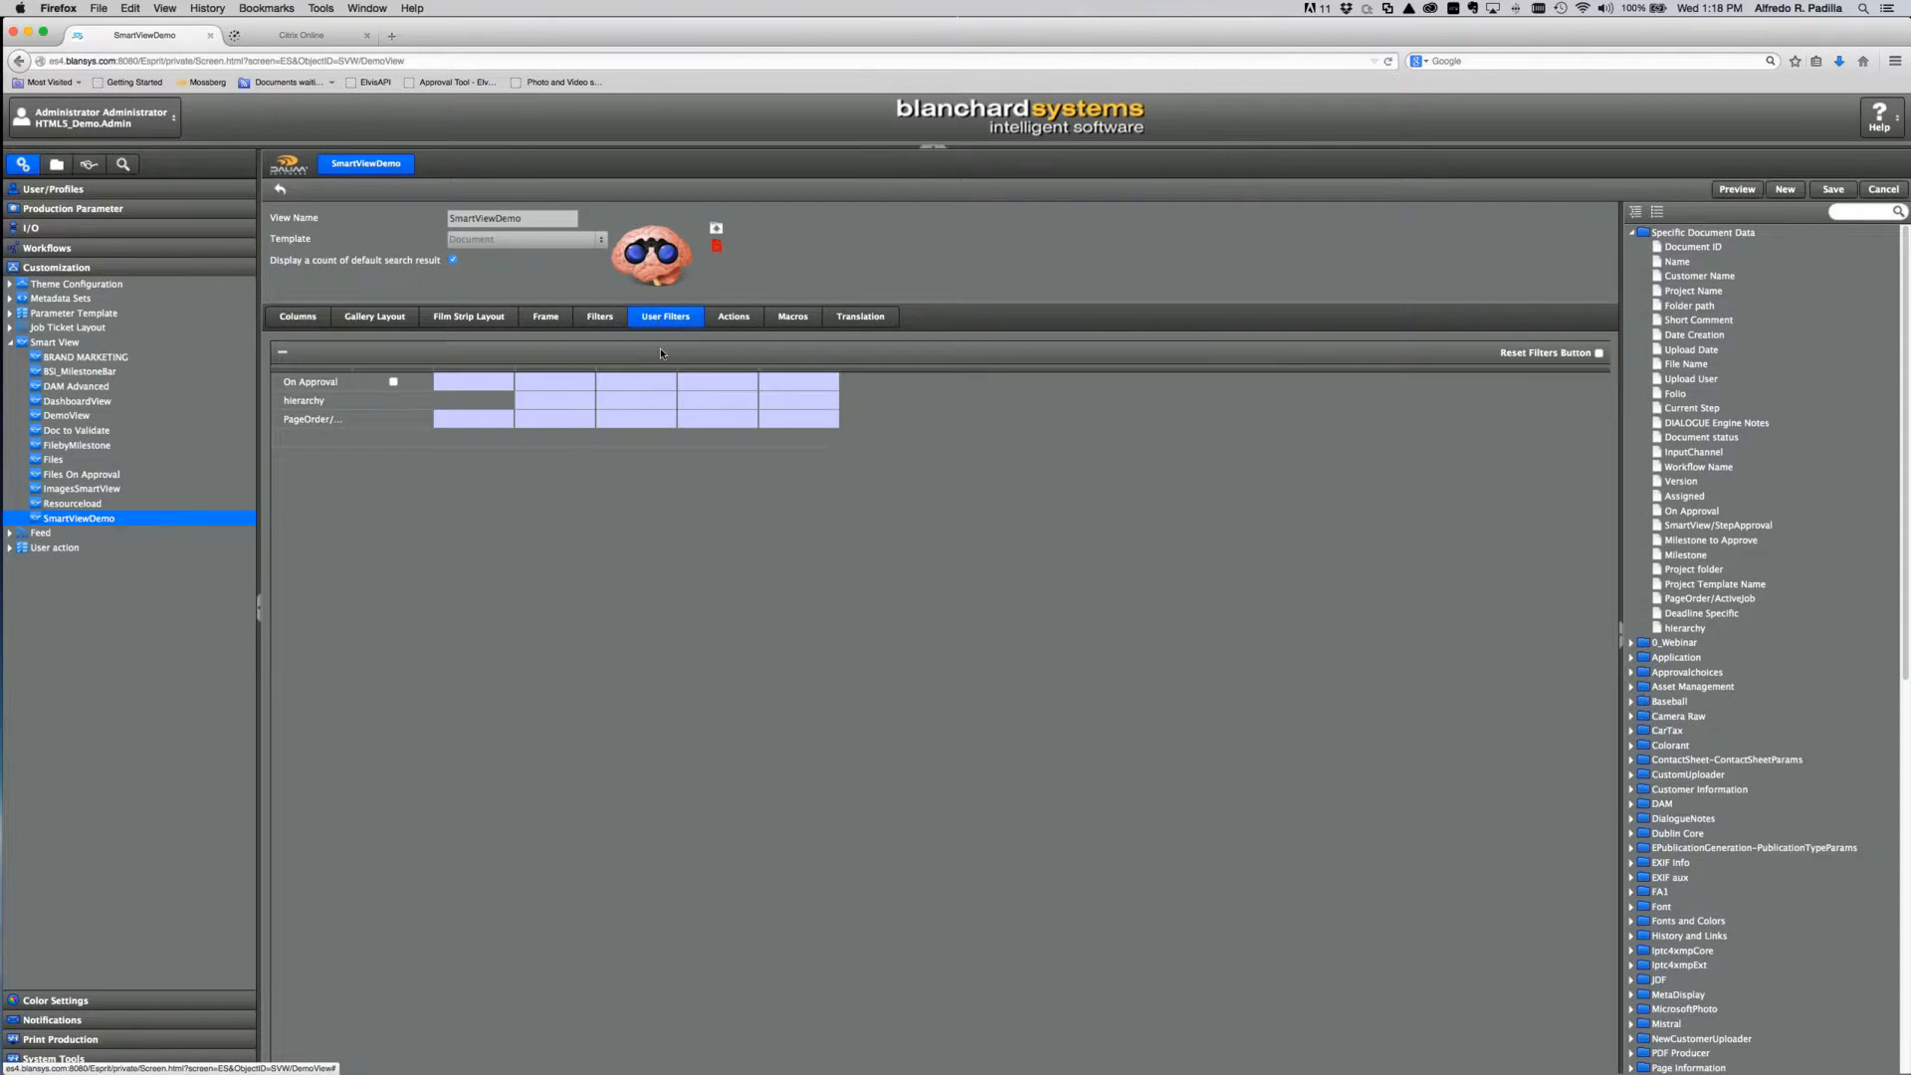
left_click(330, 400)
left_click(283, 352)
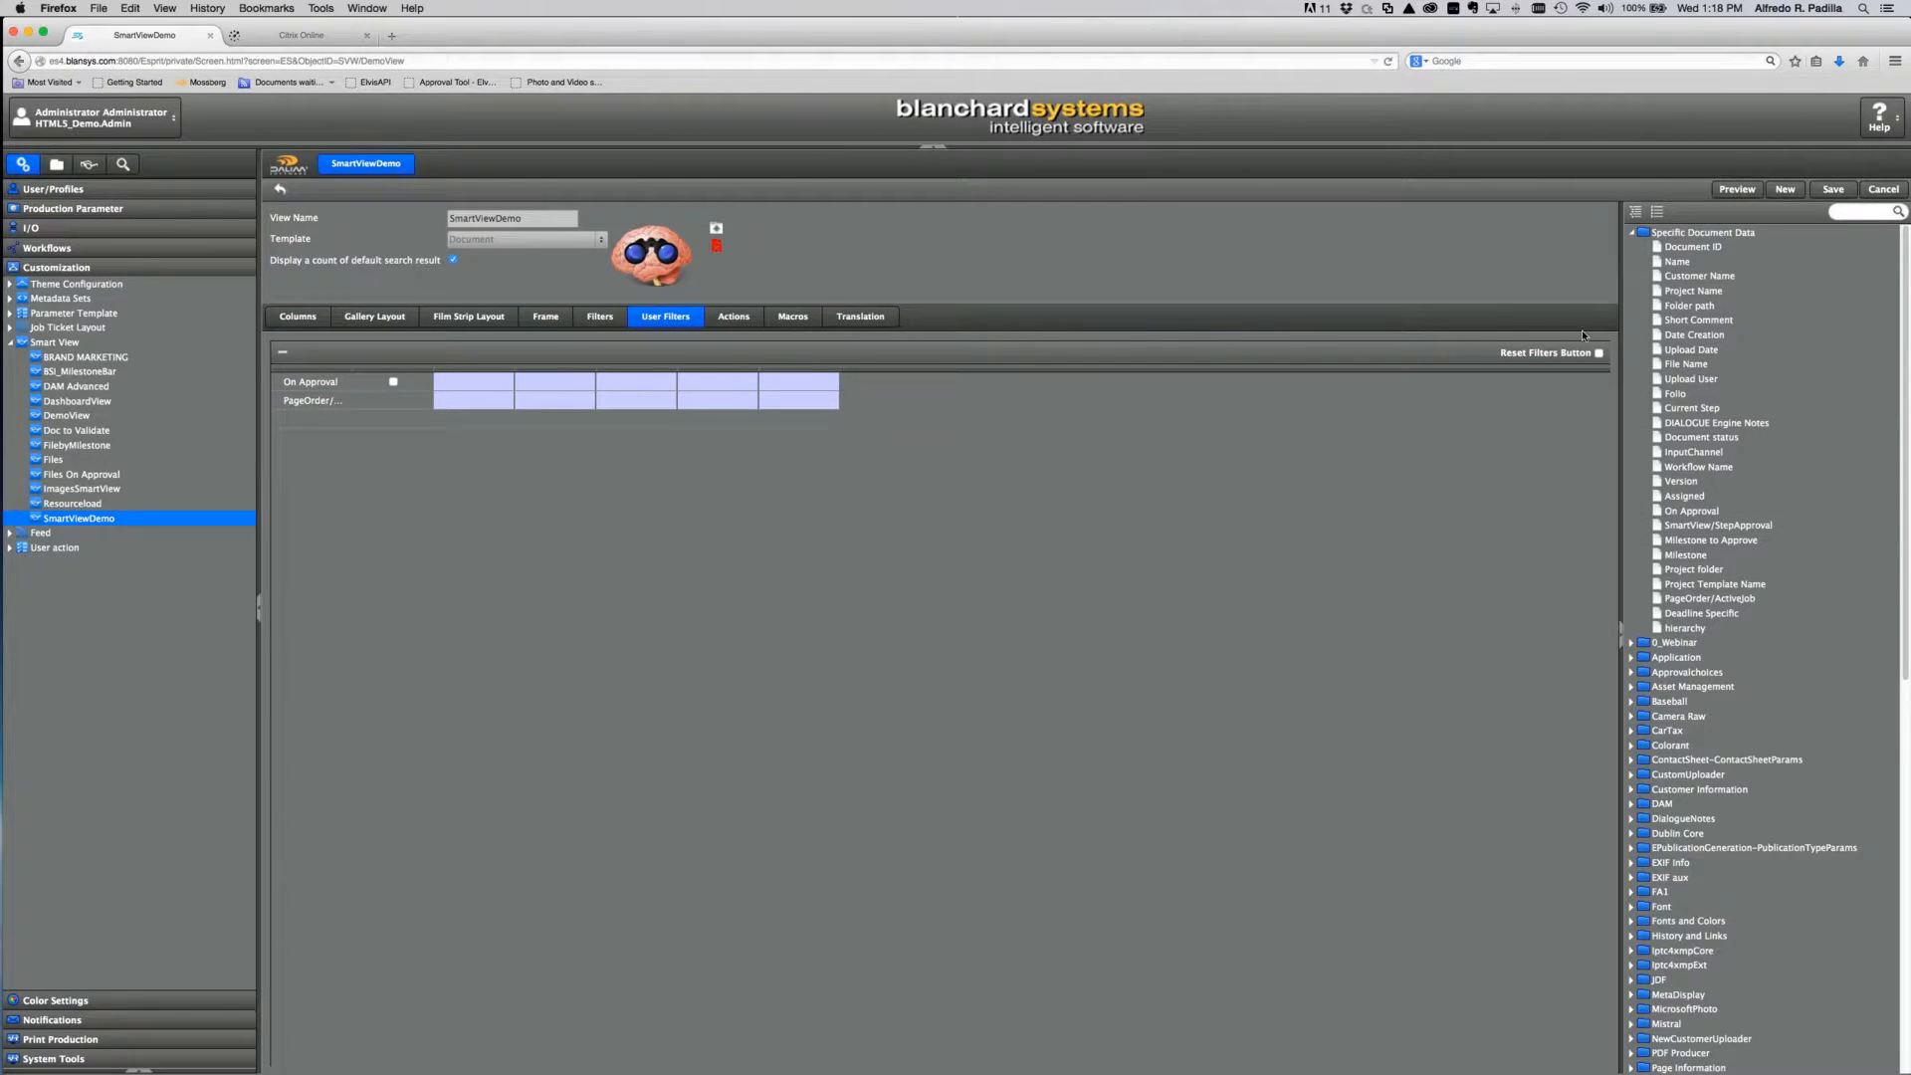
left_click(1833, 190)
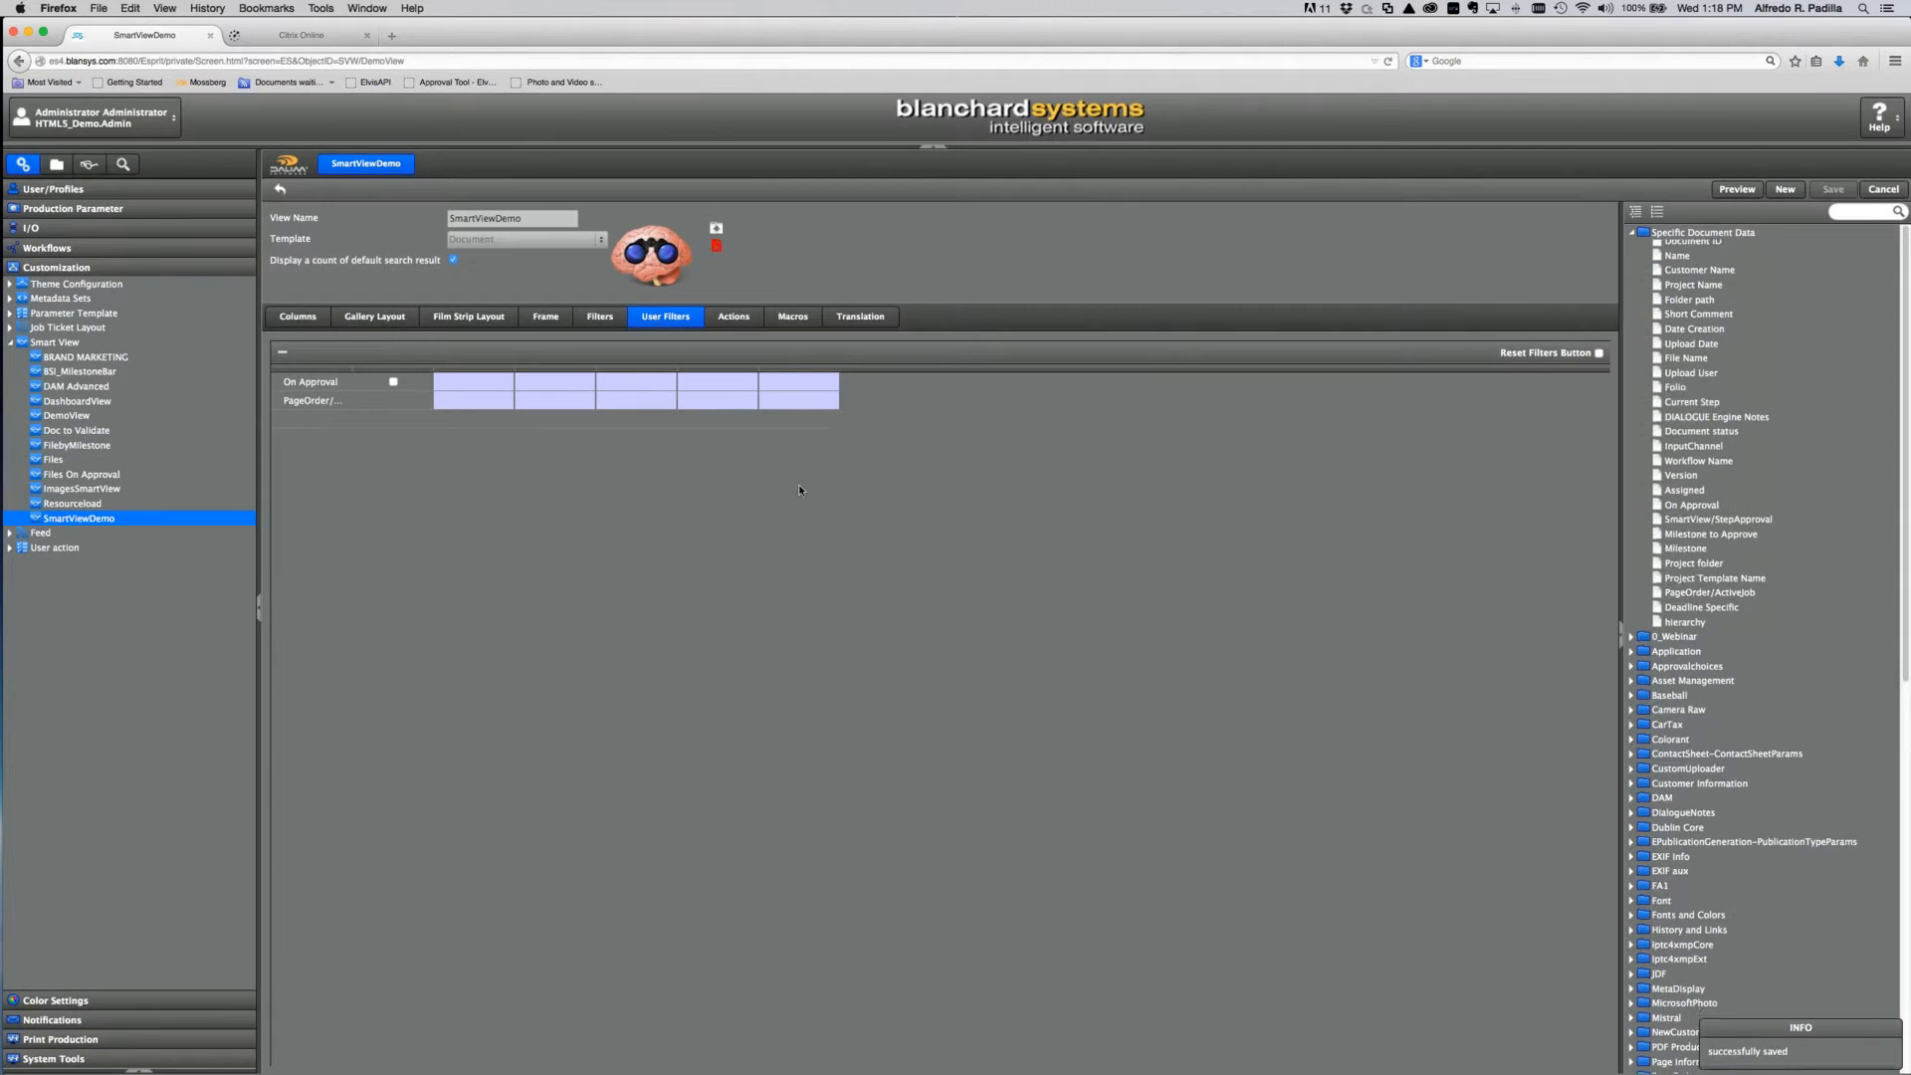
Step: Open SmartViewDemo and expand the Webinar customer and Webinar2 project groups
left_click(89, 164)
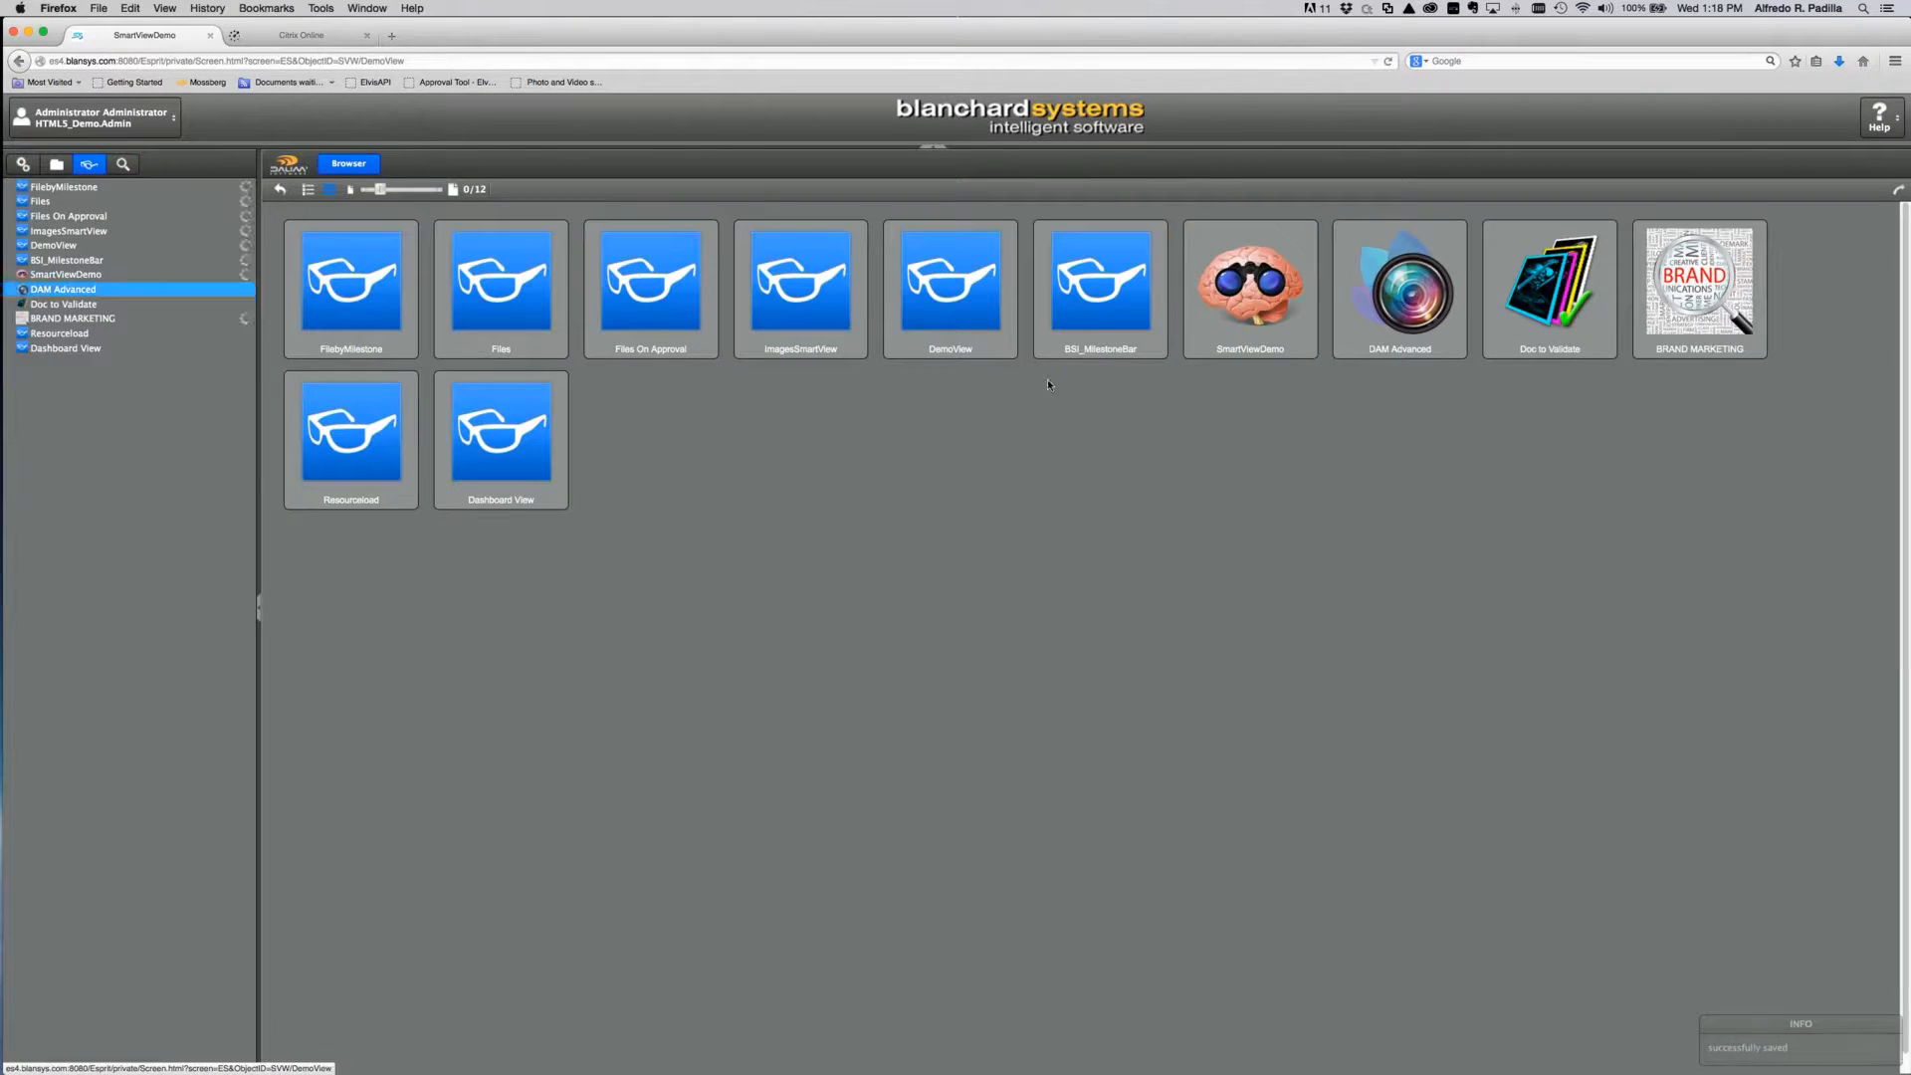
left_click(1261, 289)
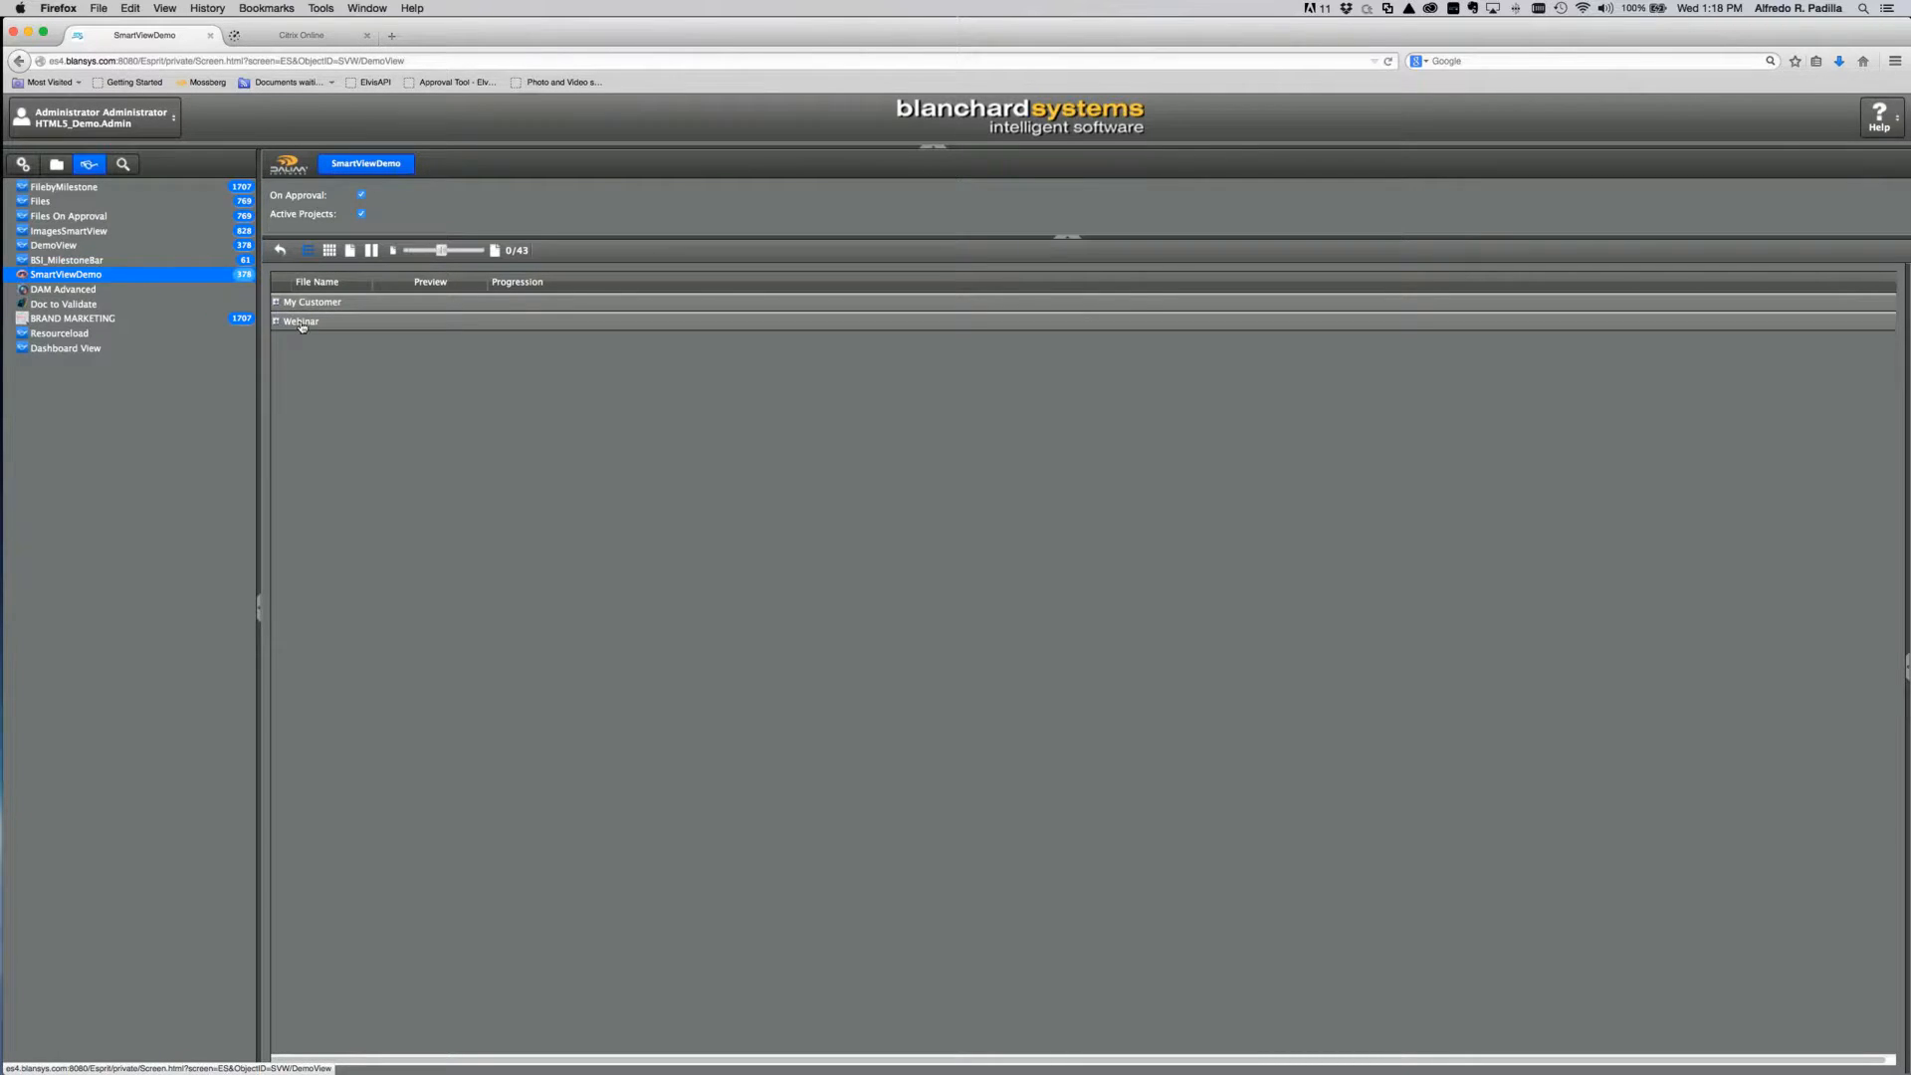
left_click(275, 322)
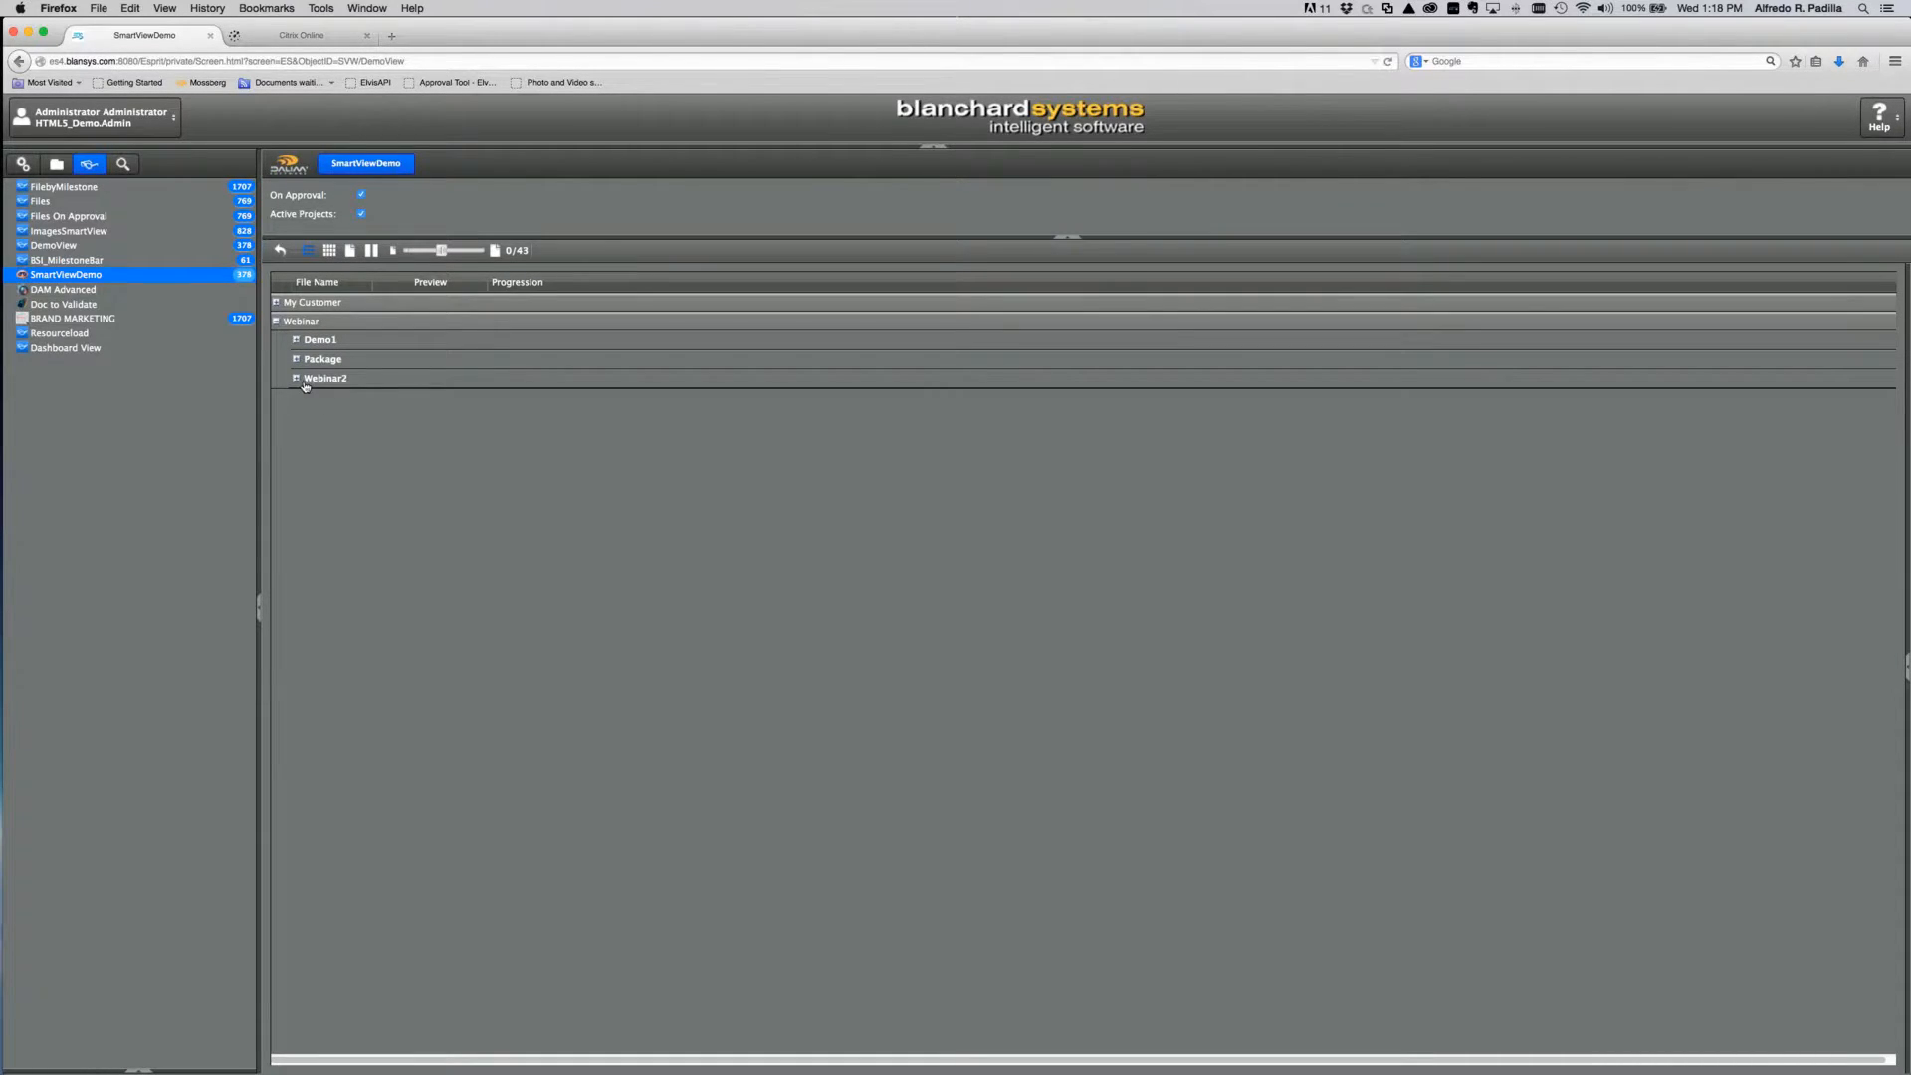
left_click(298, 379)
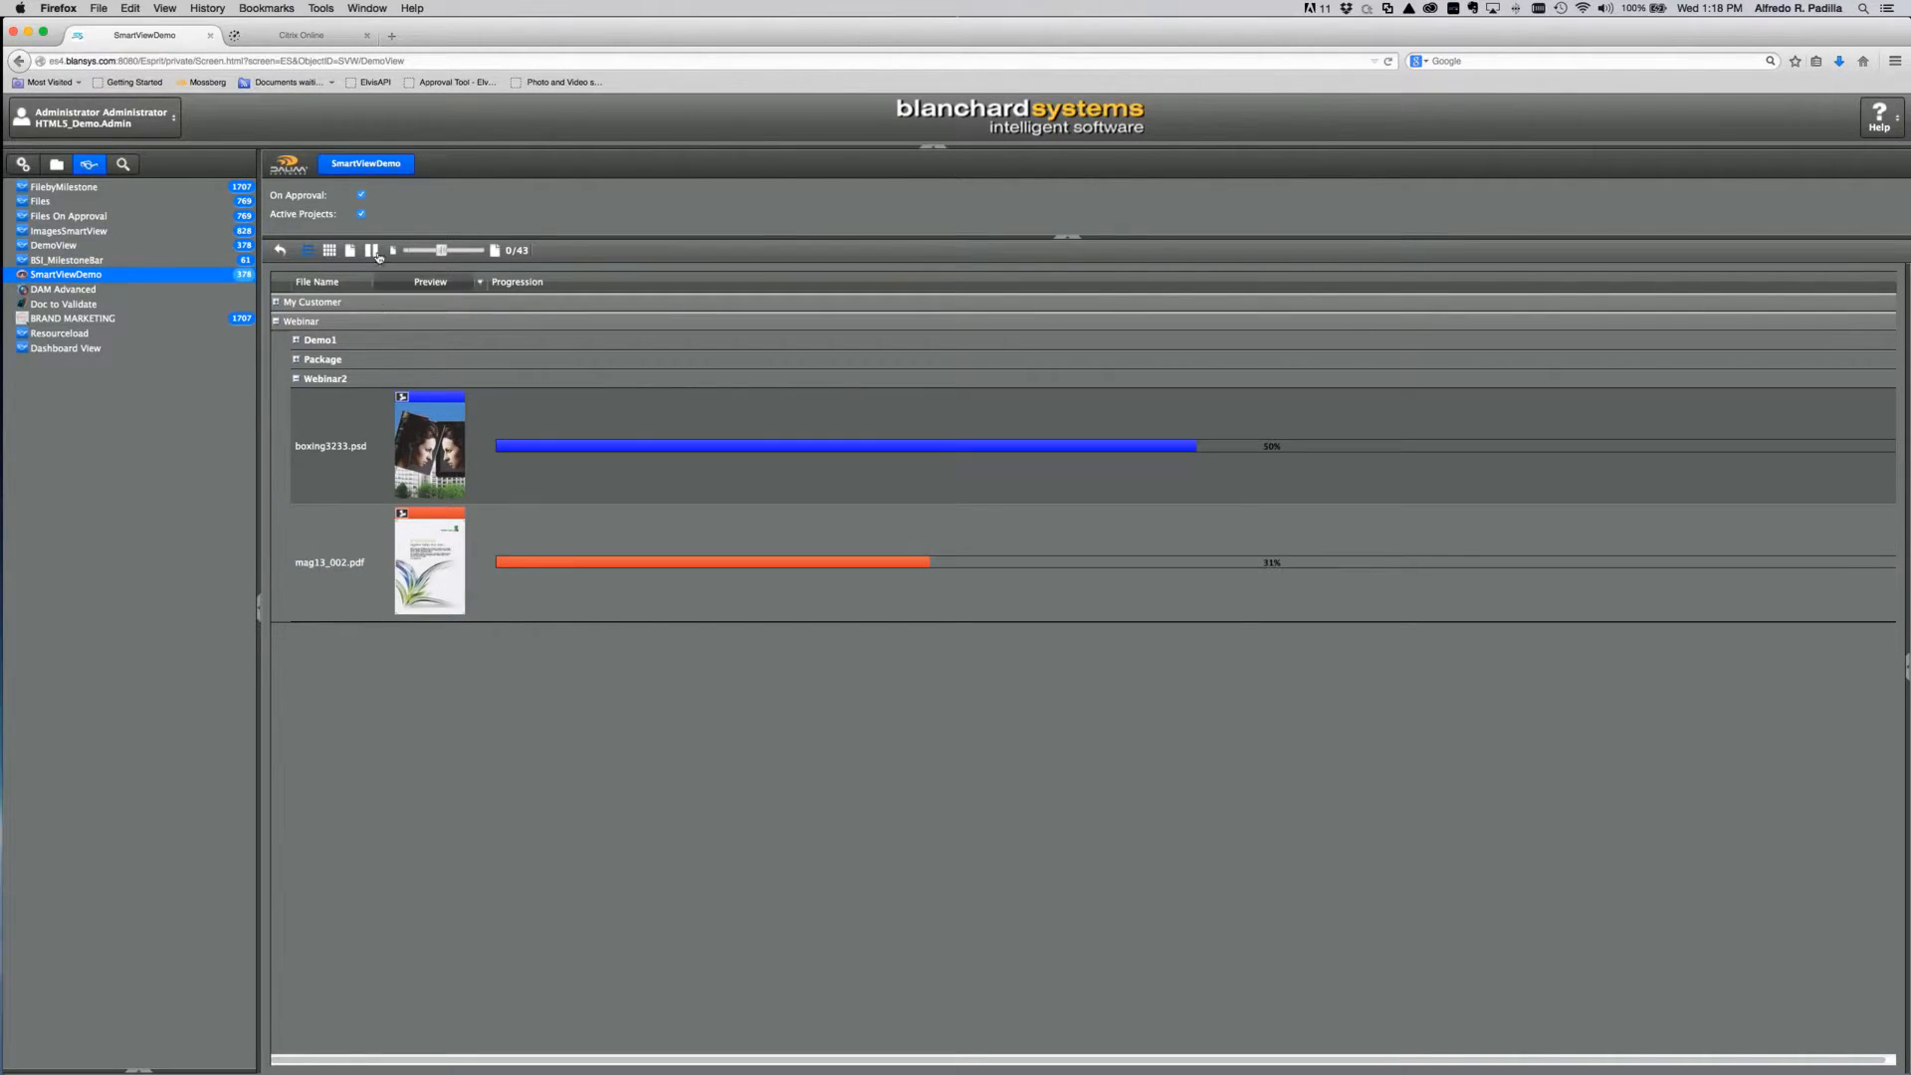
Step: Toggle the Active Projects and On Approval filters and review the Webinar and Package groups
left_click(363, 215)
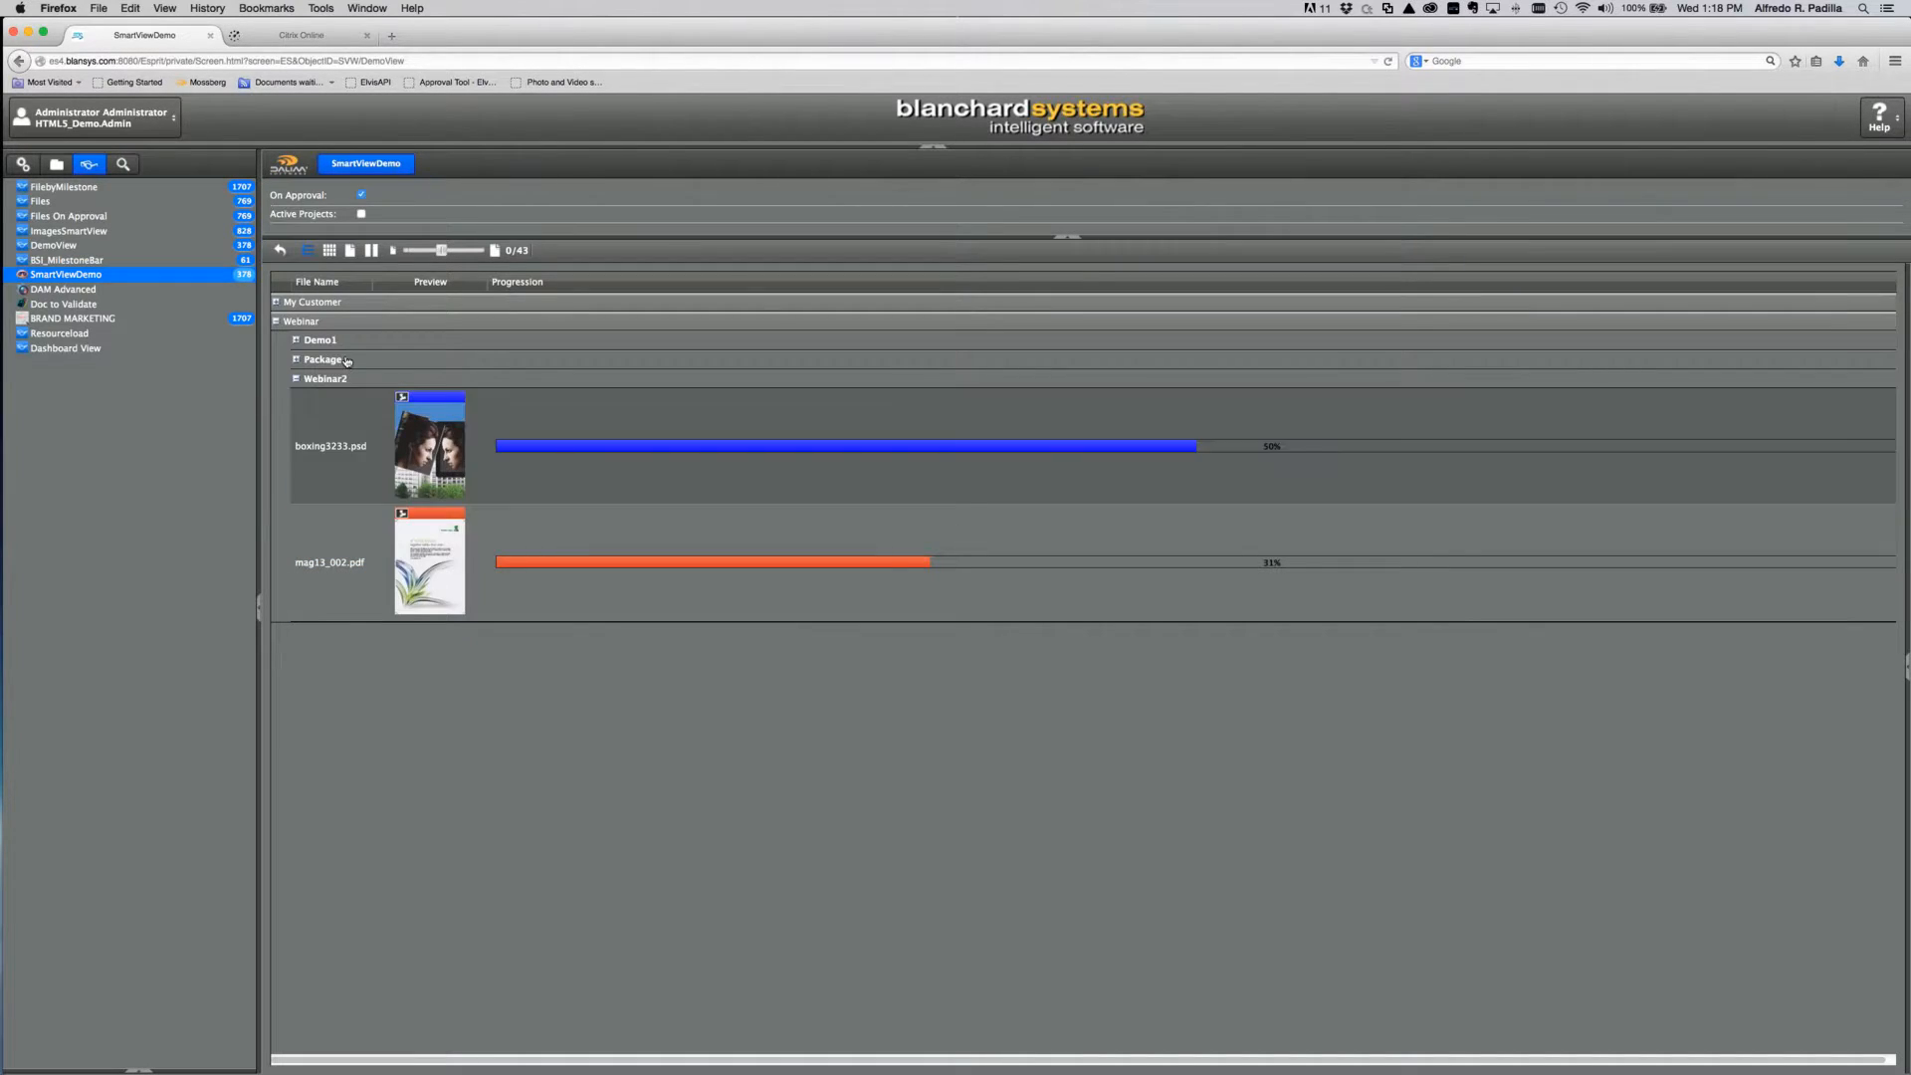
left_click(276, 320)
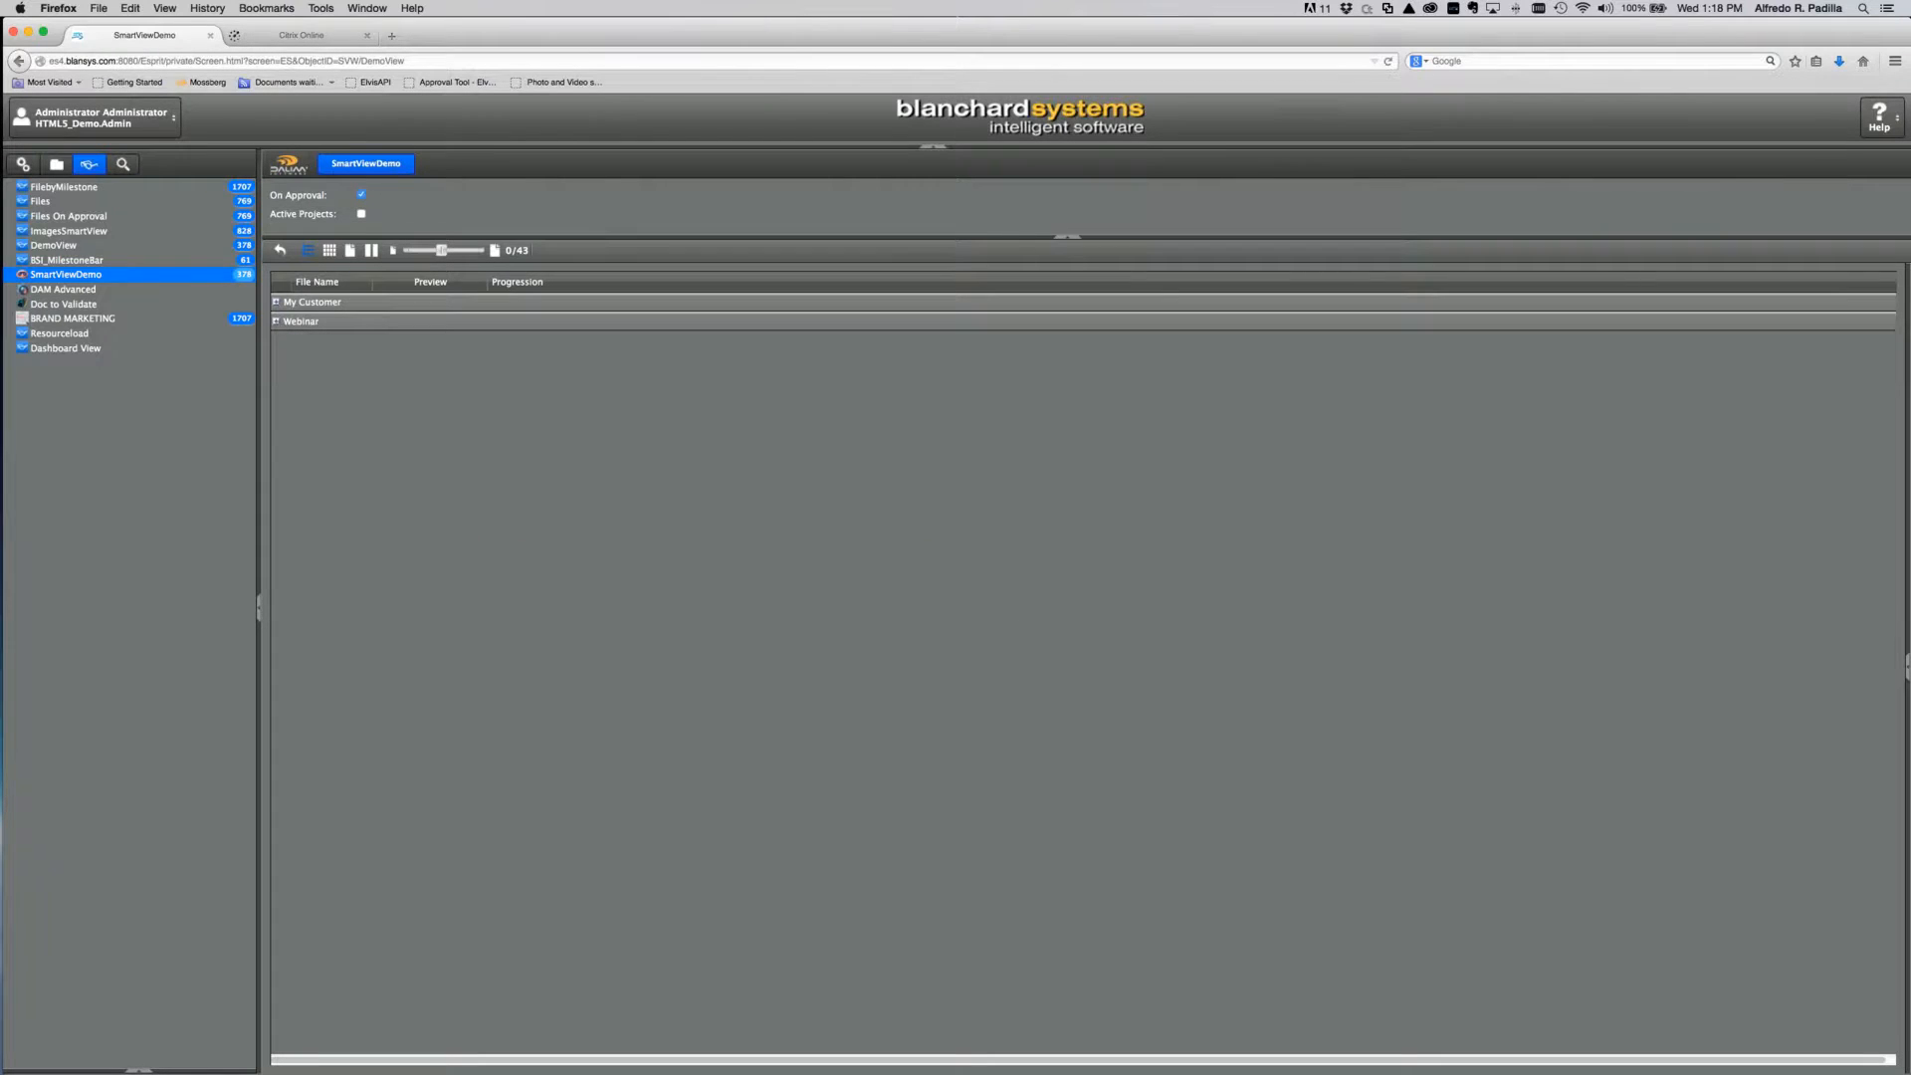
left_click(357, 196)
left_click(277, 322)
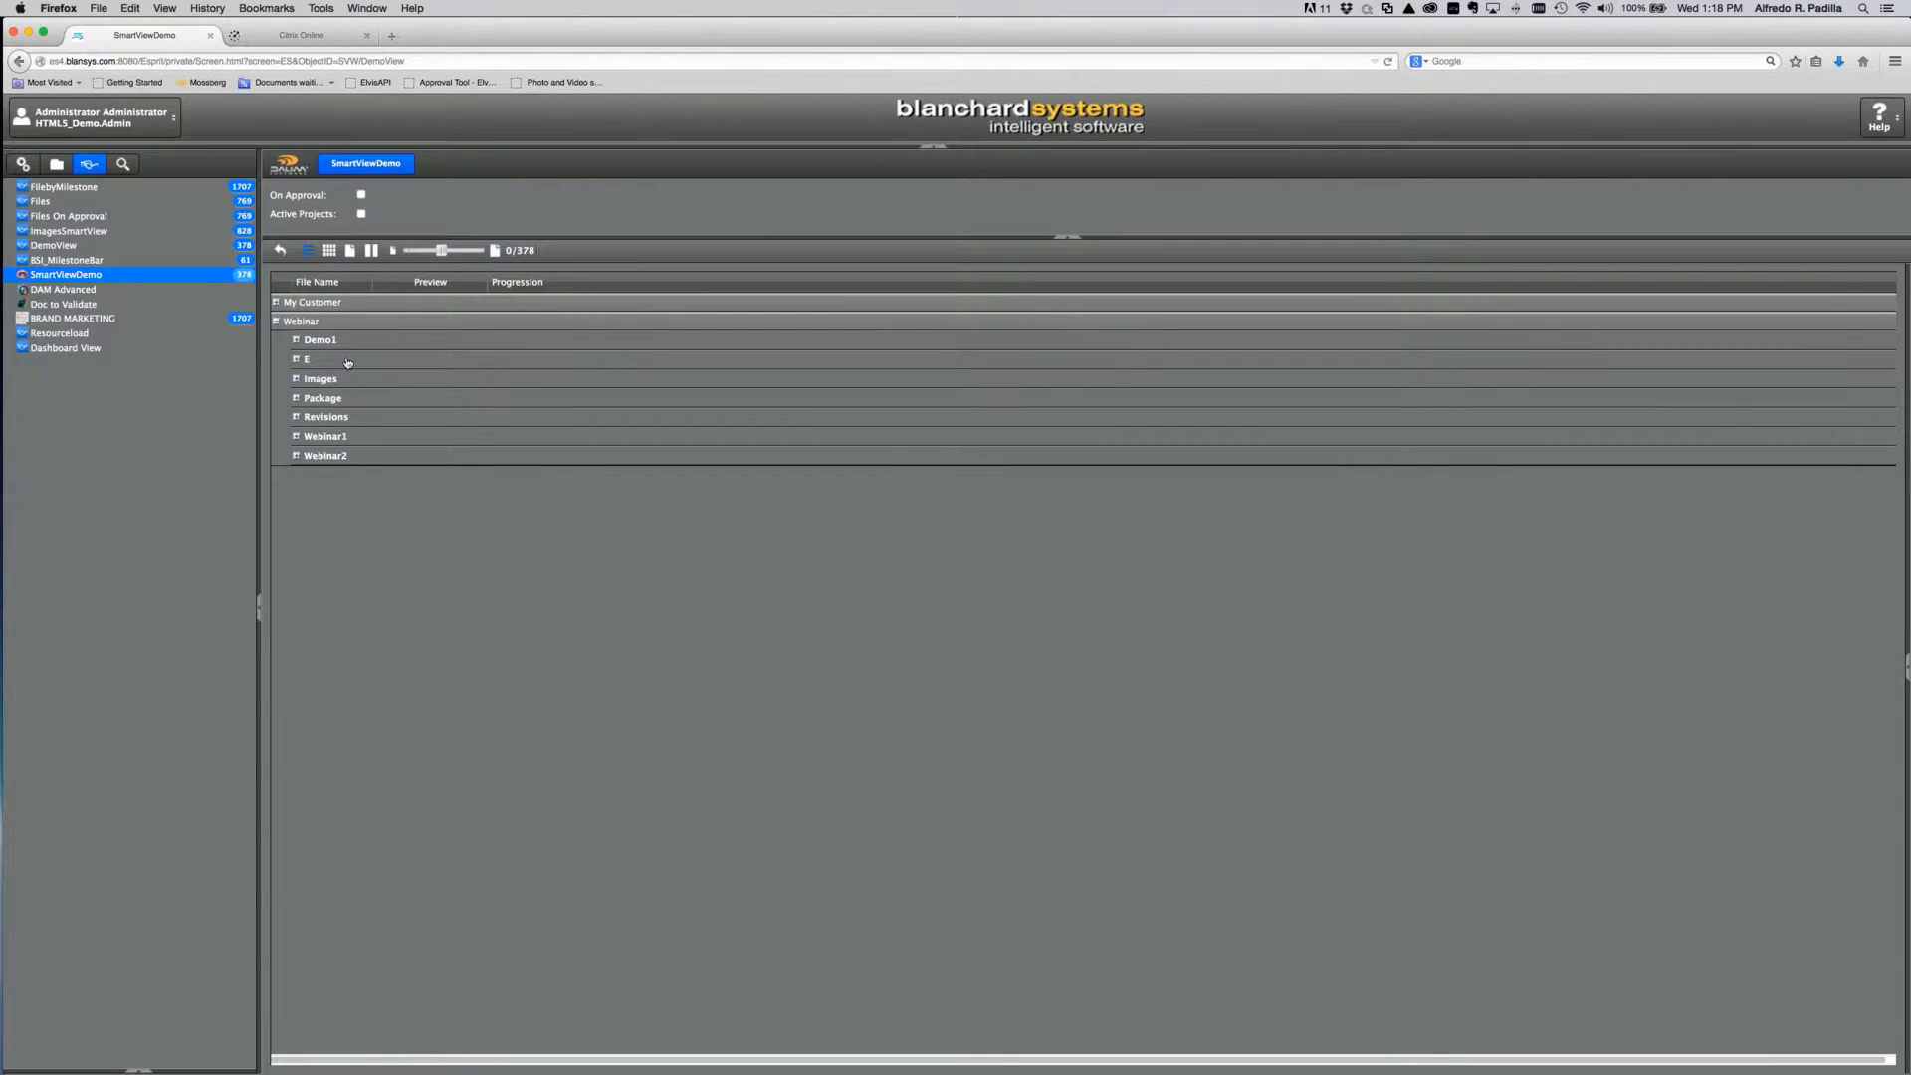
left_click(361, 195)
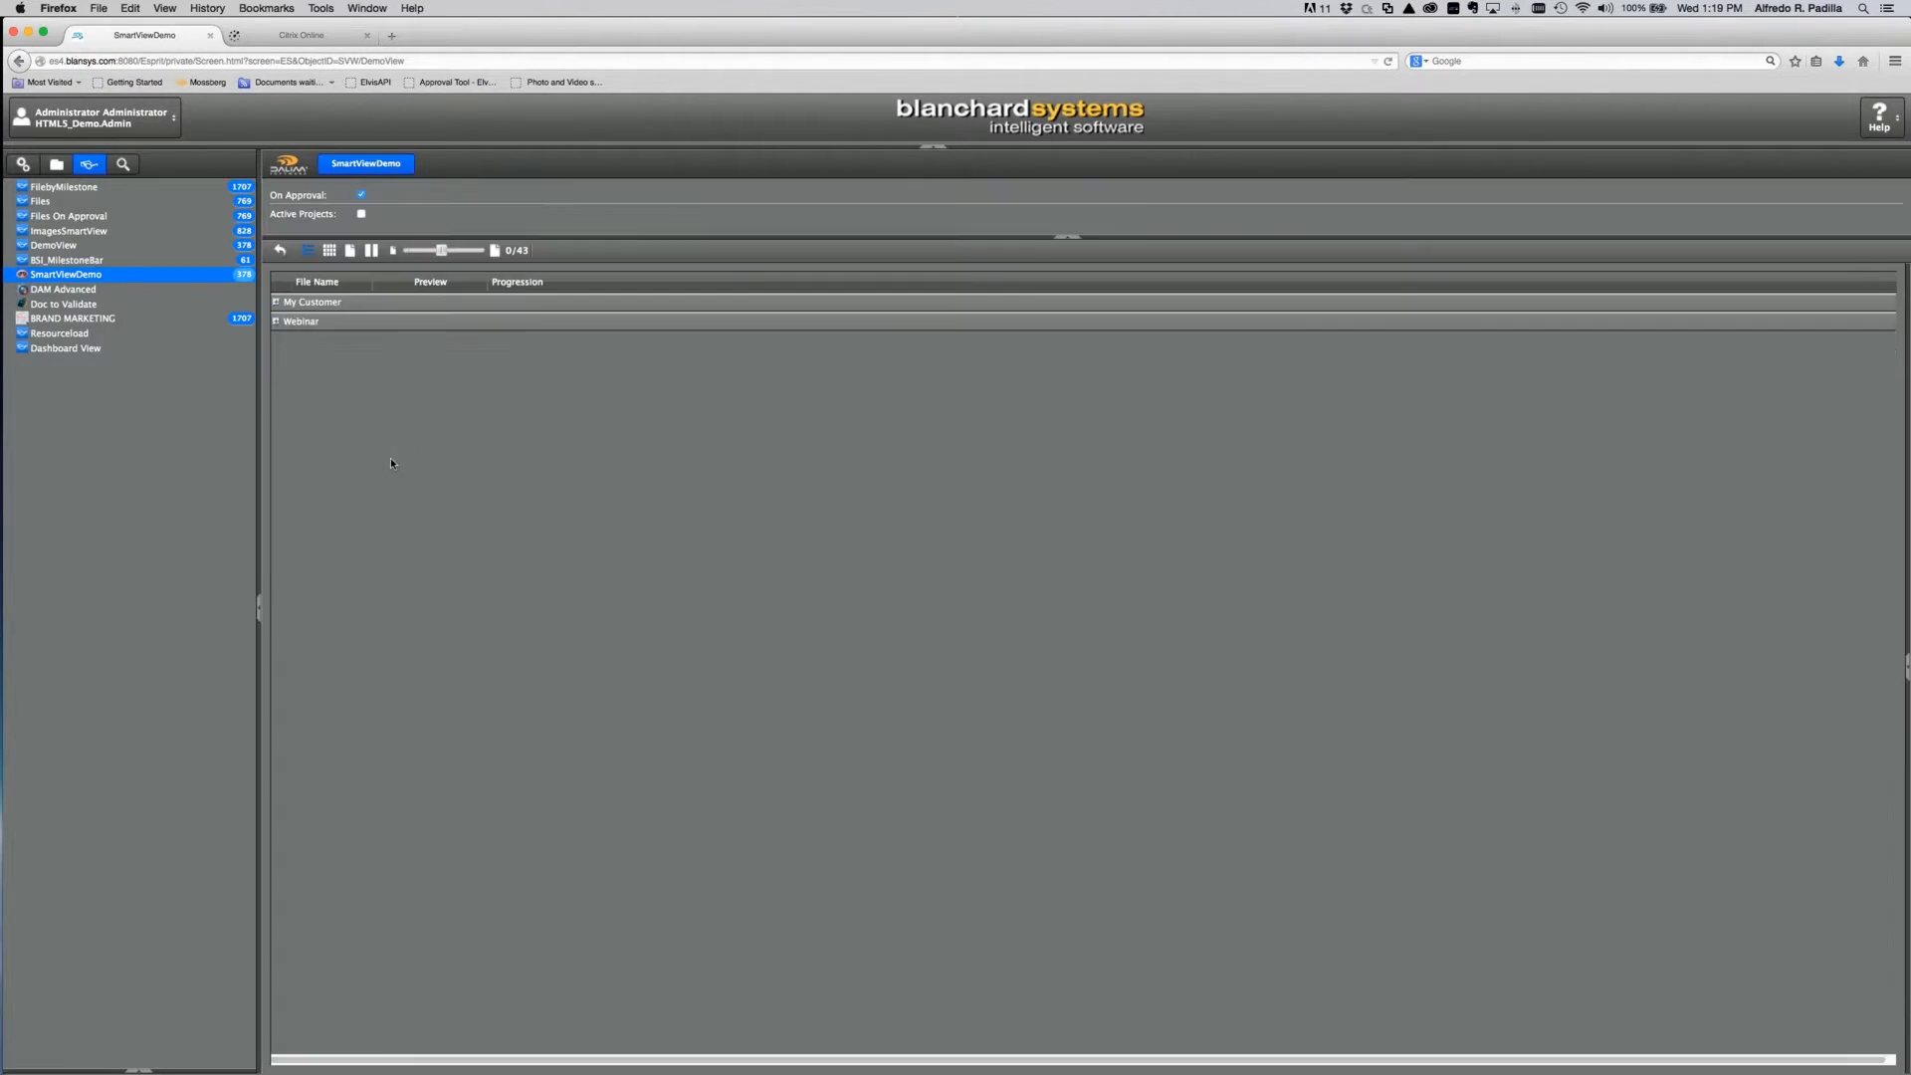
left_click(279, 323)
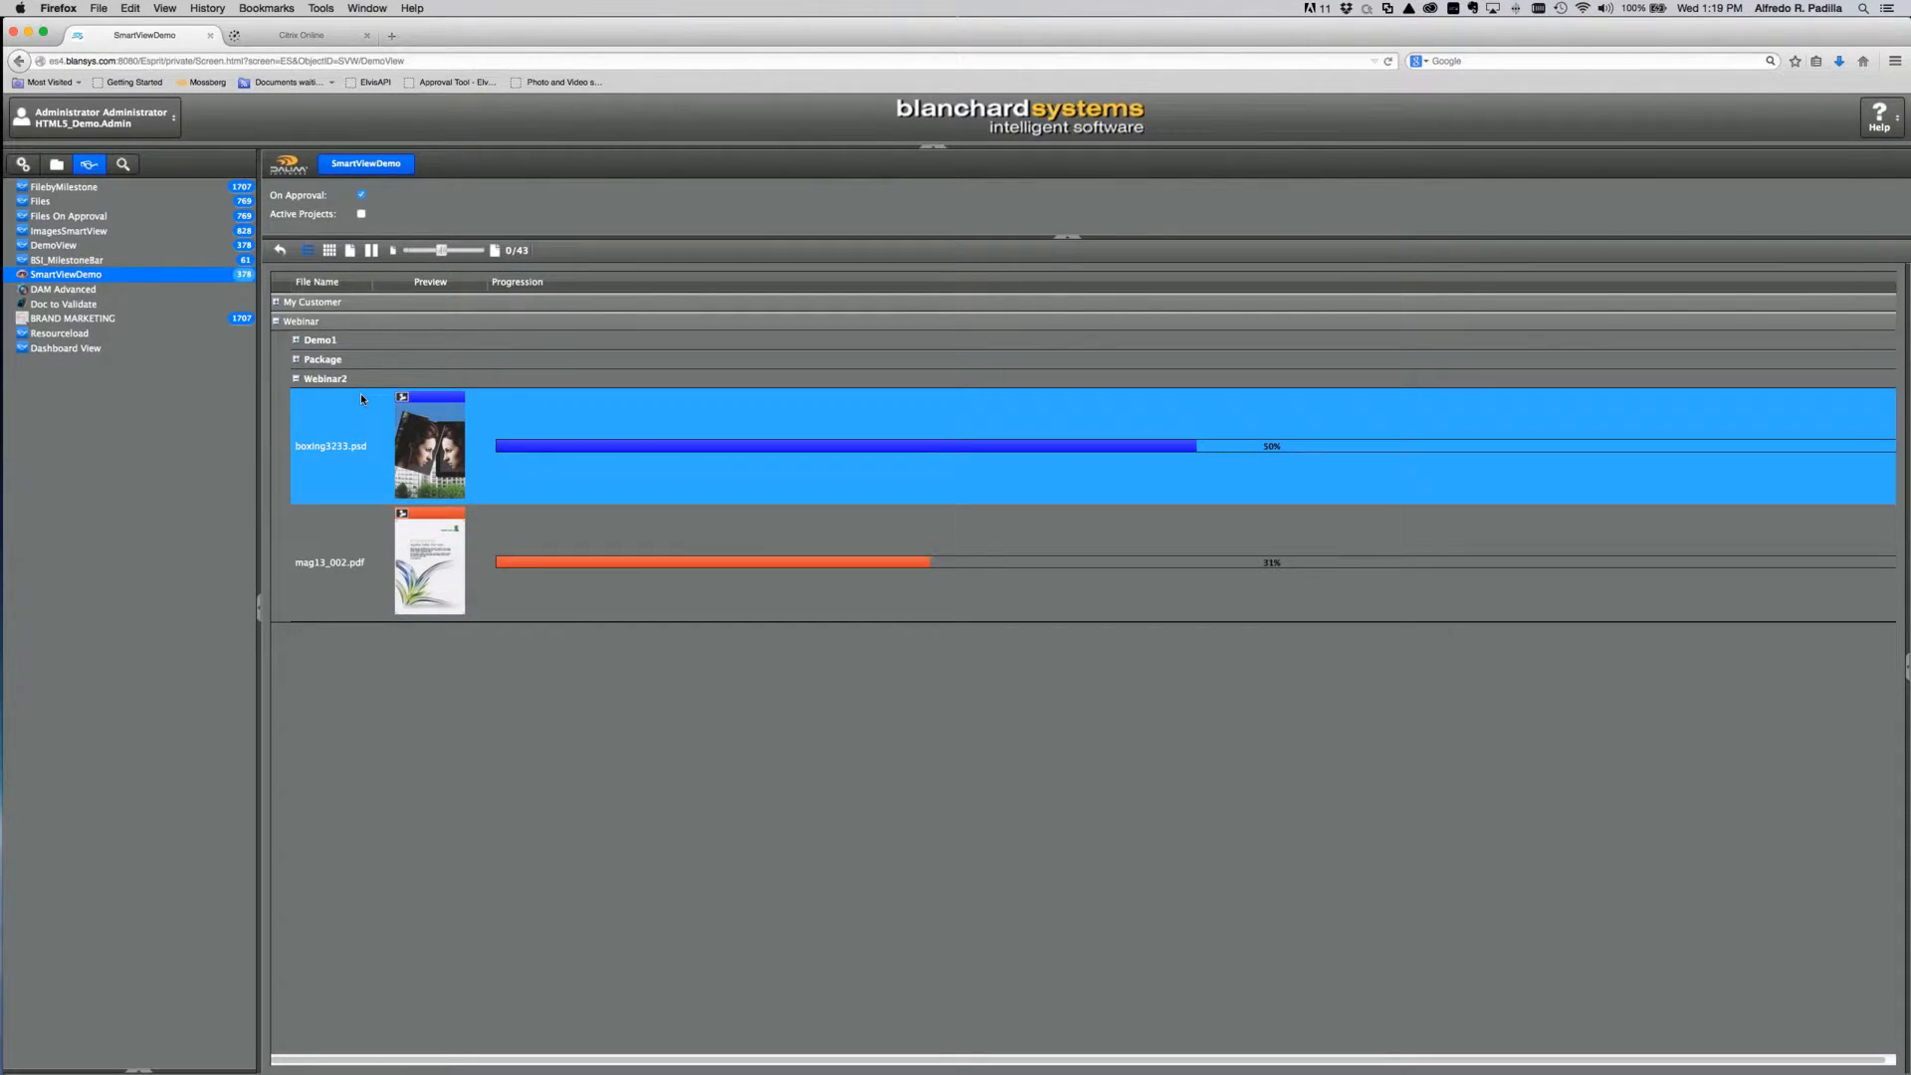
left_click(297, 361)
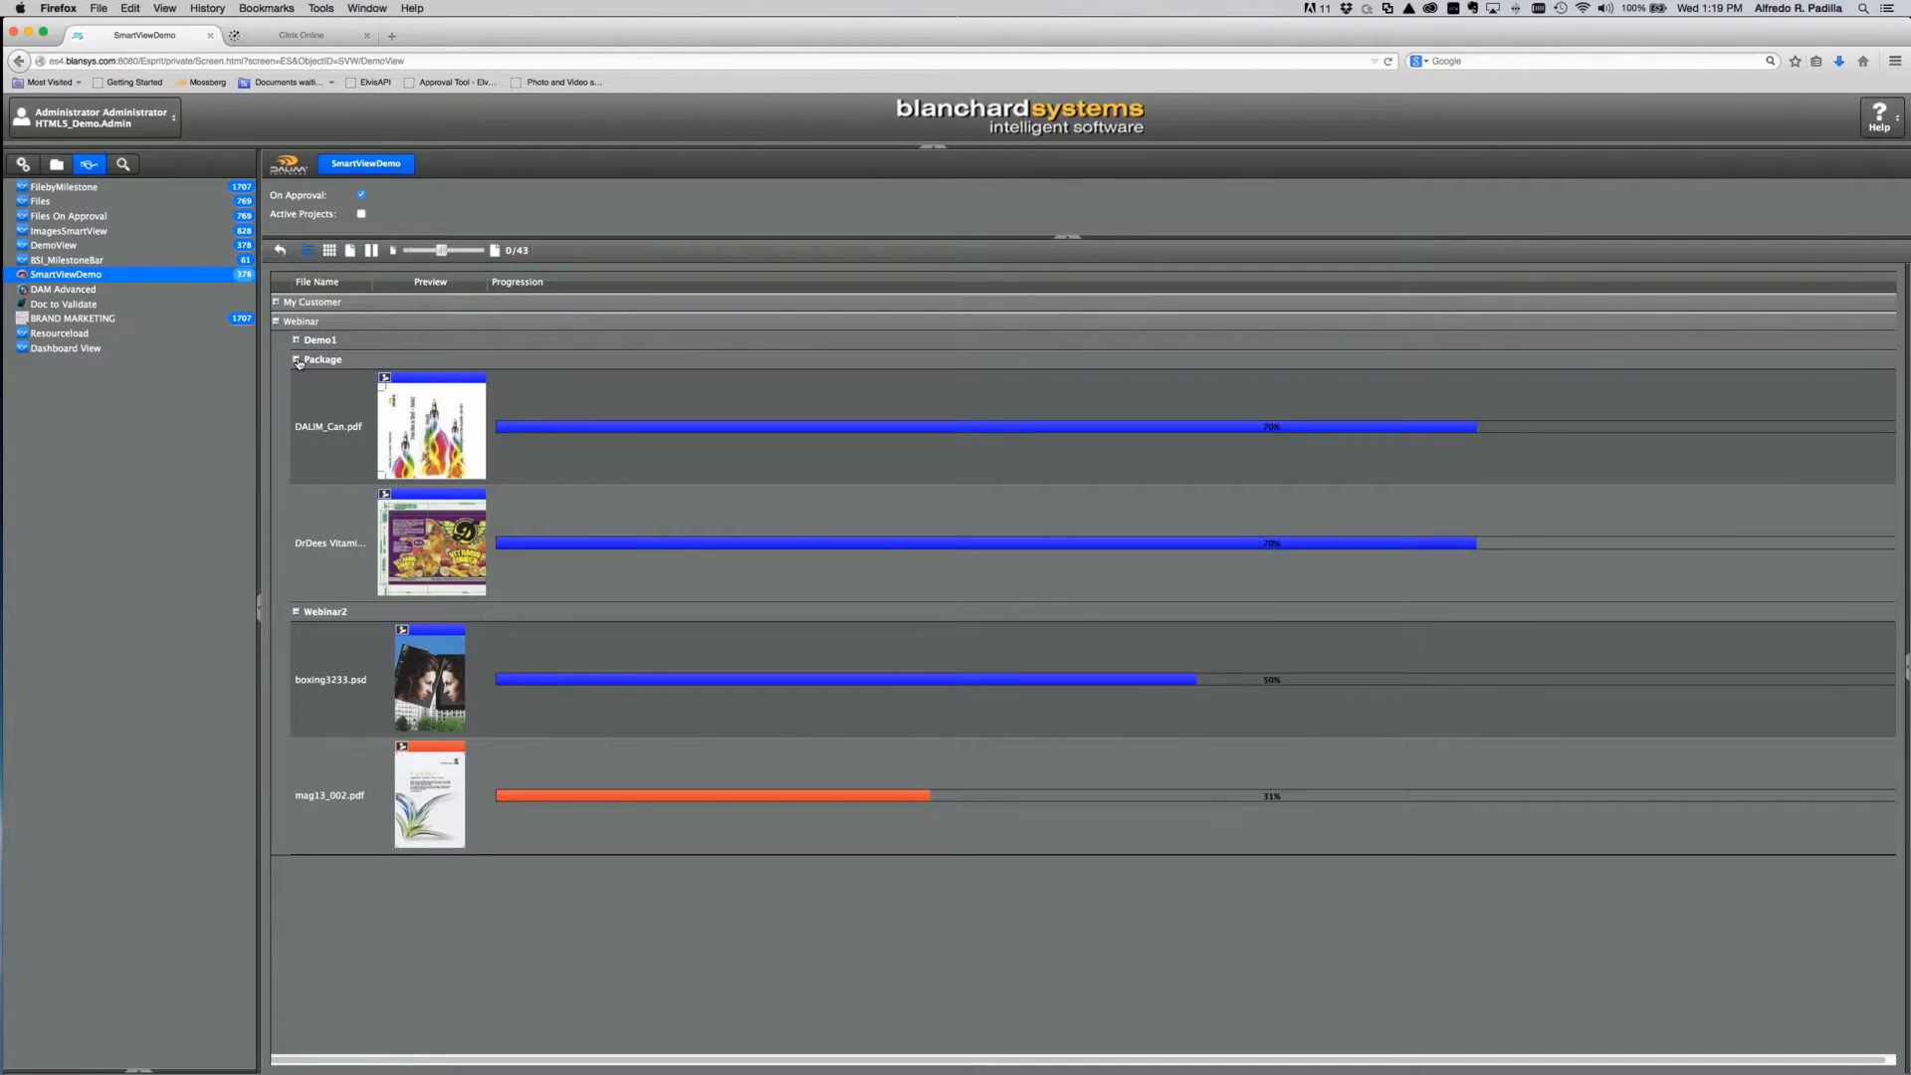
left_click(33, 169)
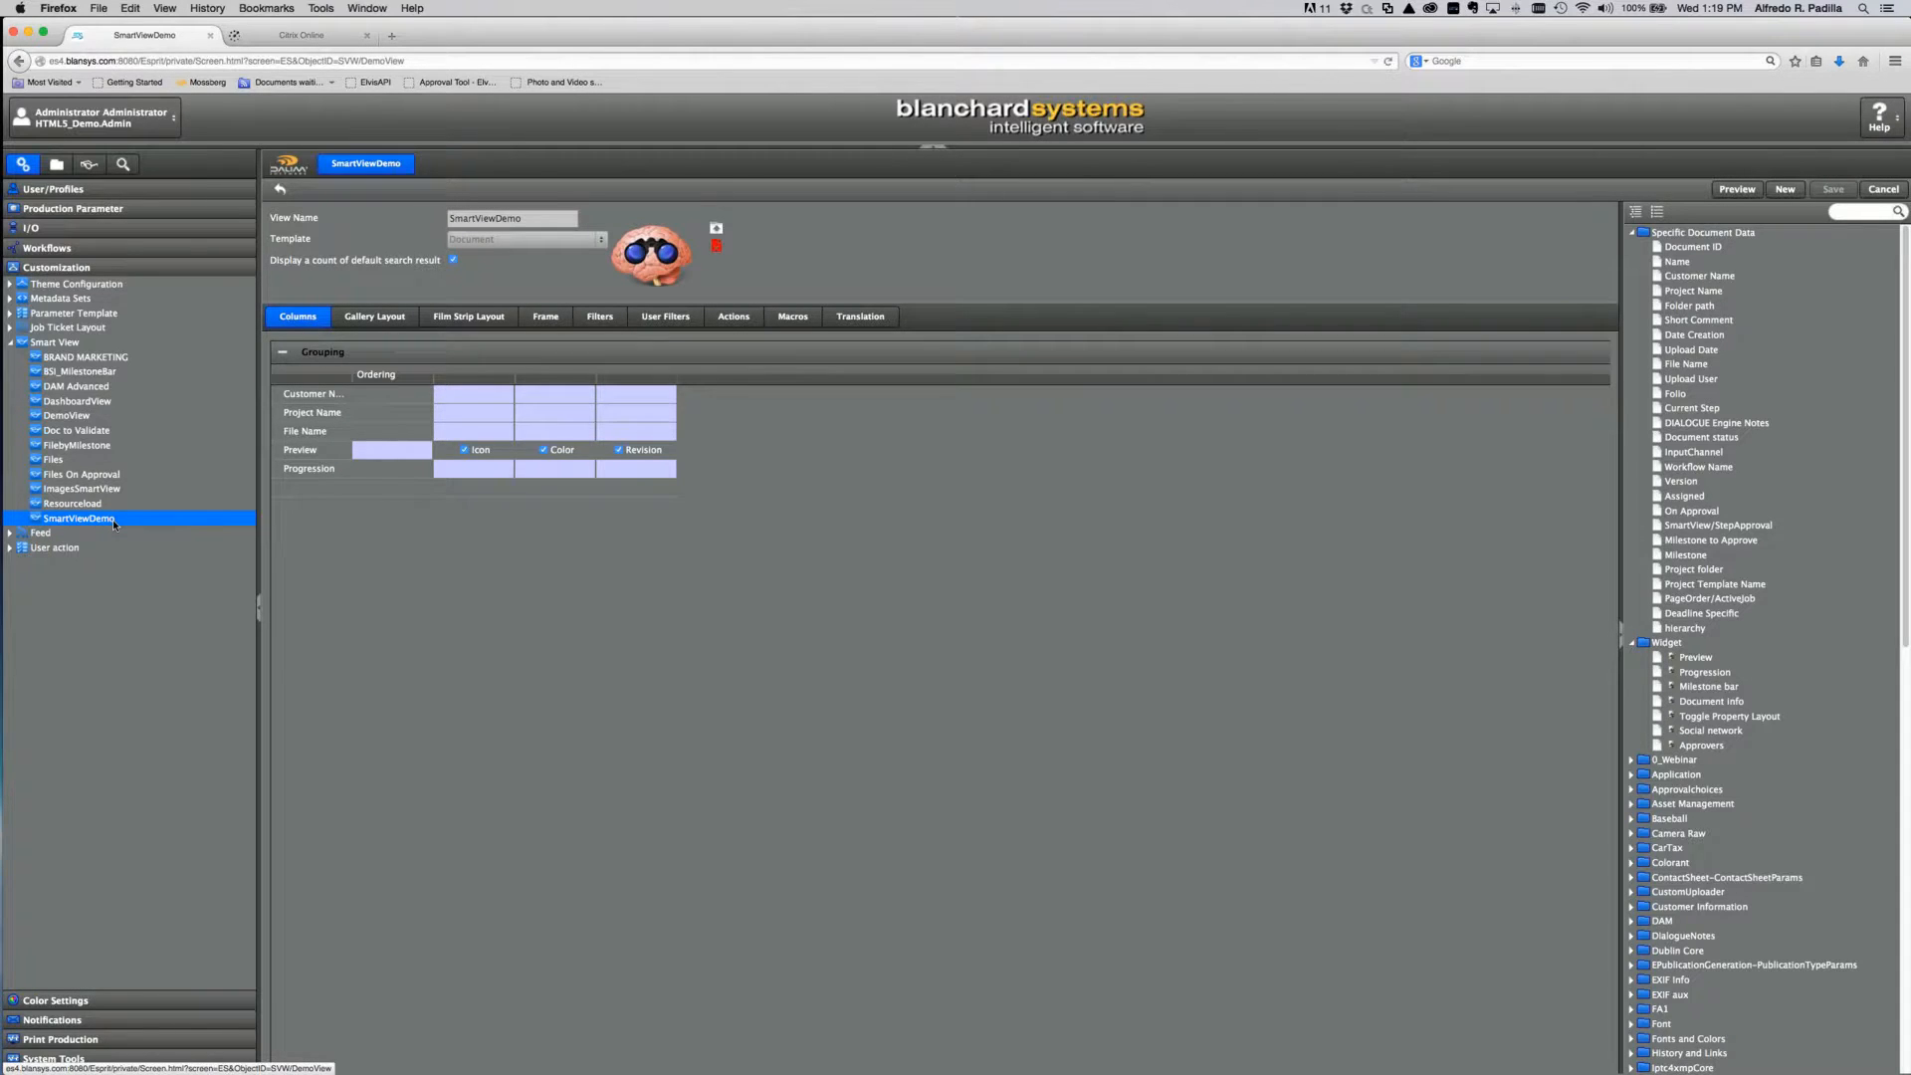
Step: Add Download, View and showWFL to SmartViewDemo's actions and turn on Download's preview icon
left_click(734, 318)
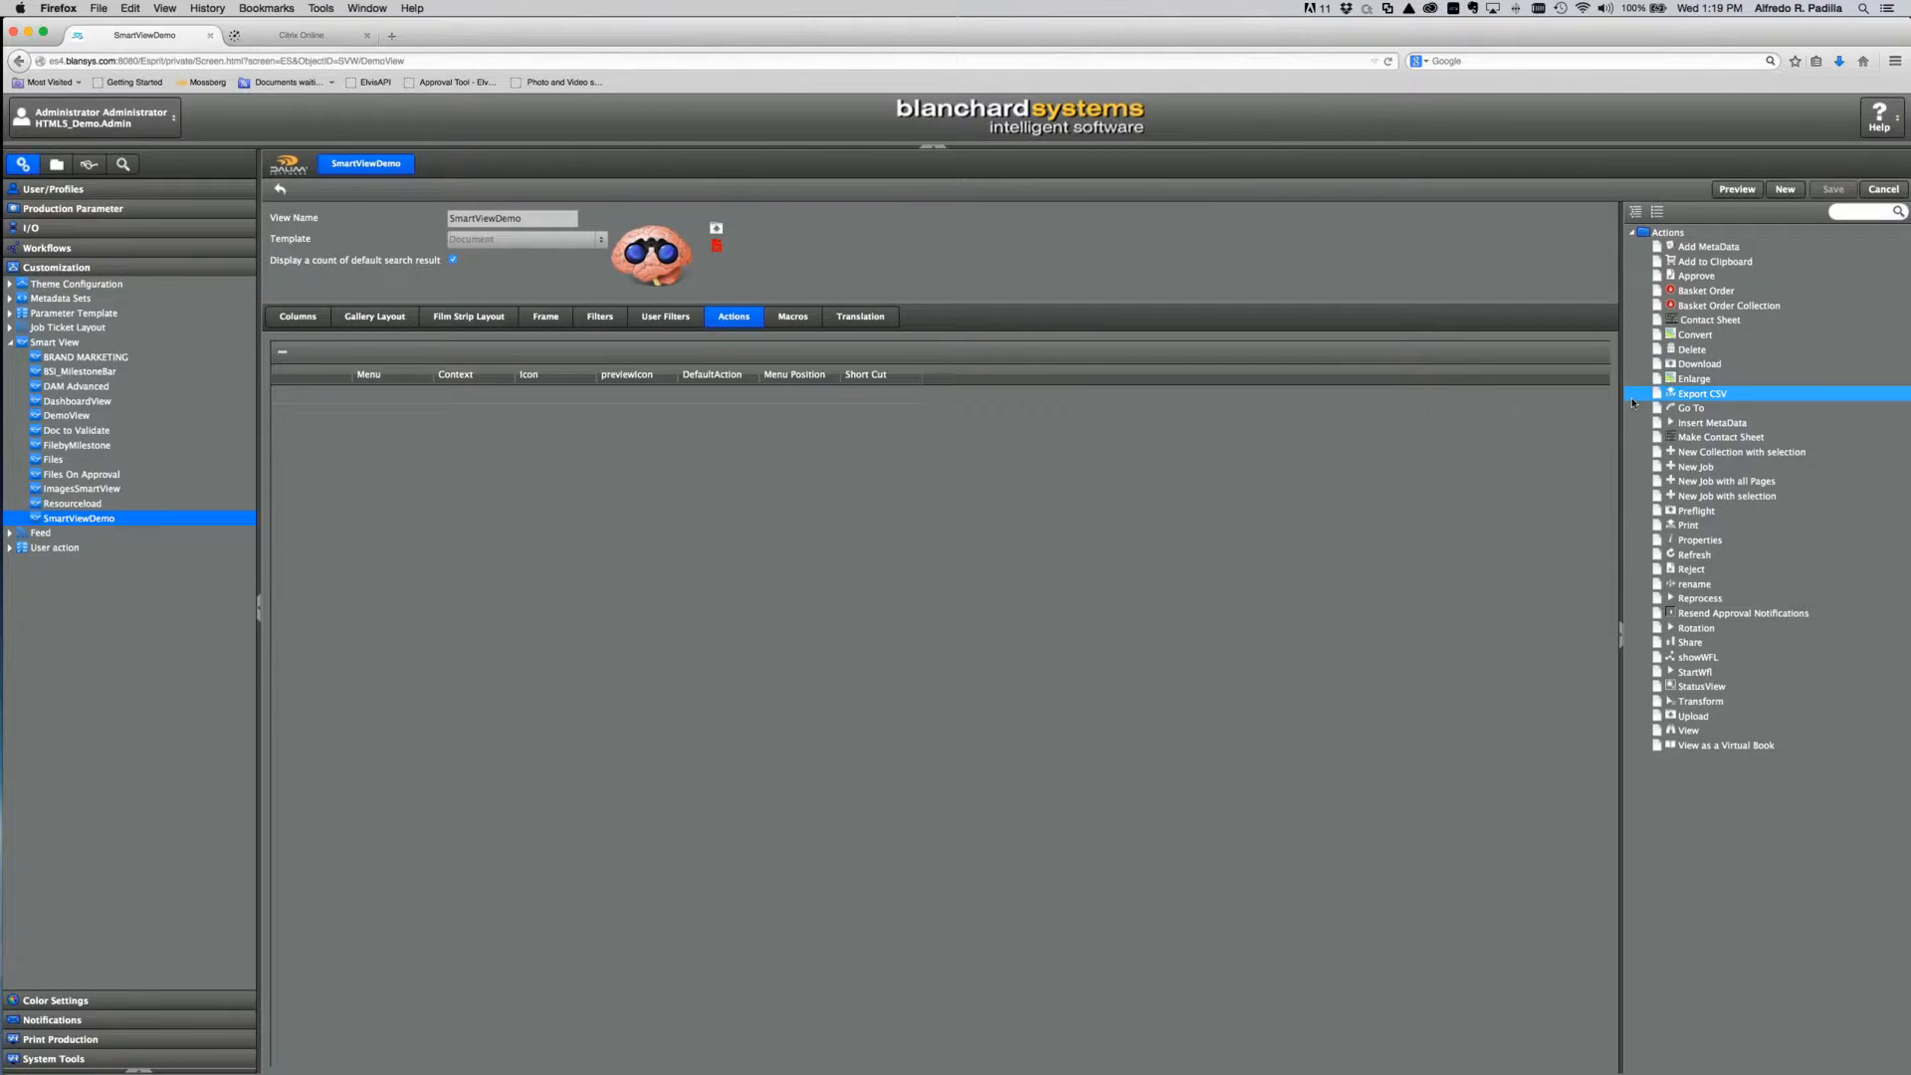
left_click(1659, 364)
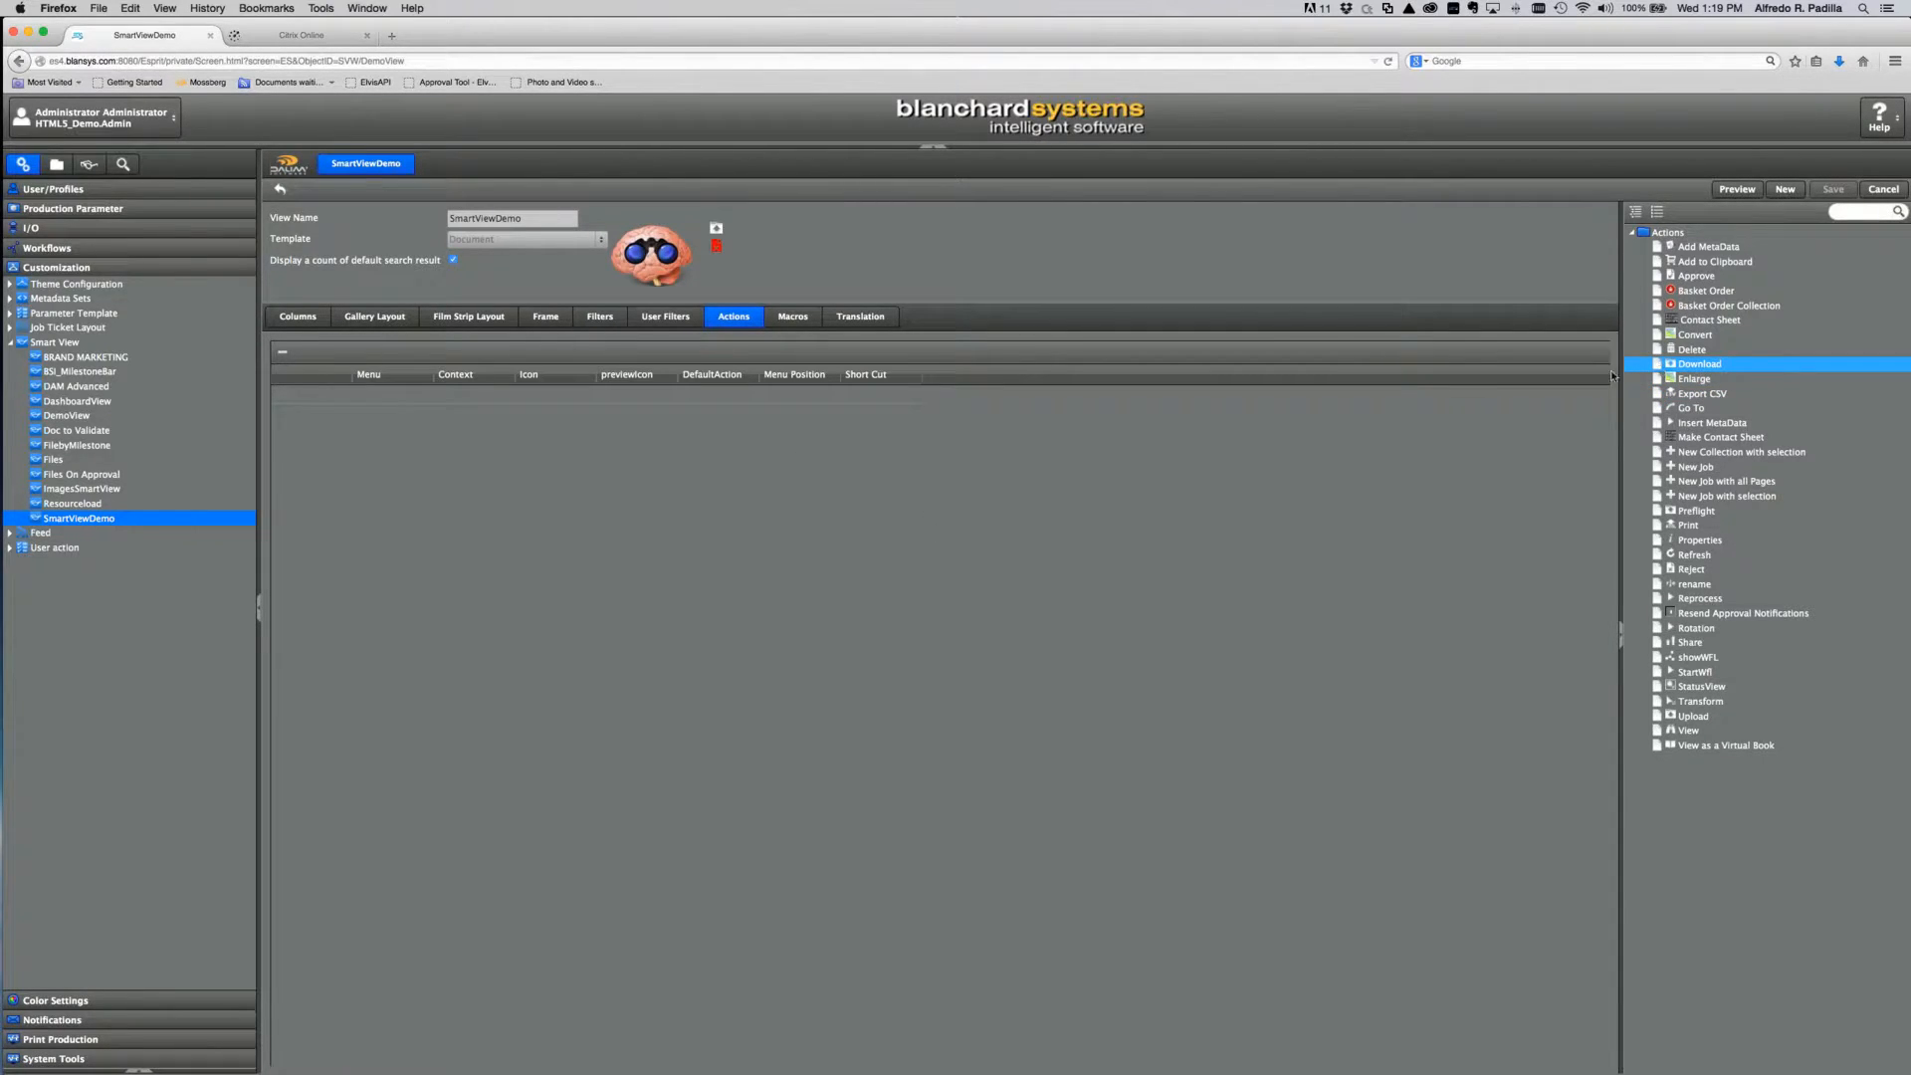
left_click_drag(1613, 376, 337, 386)
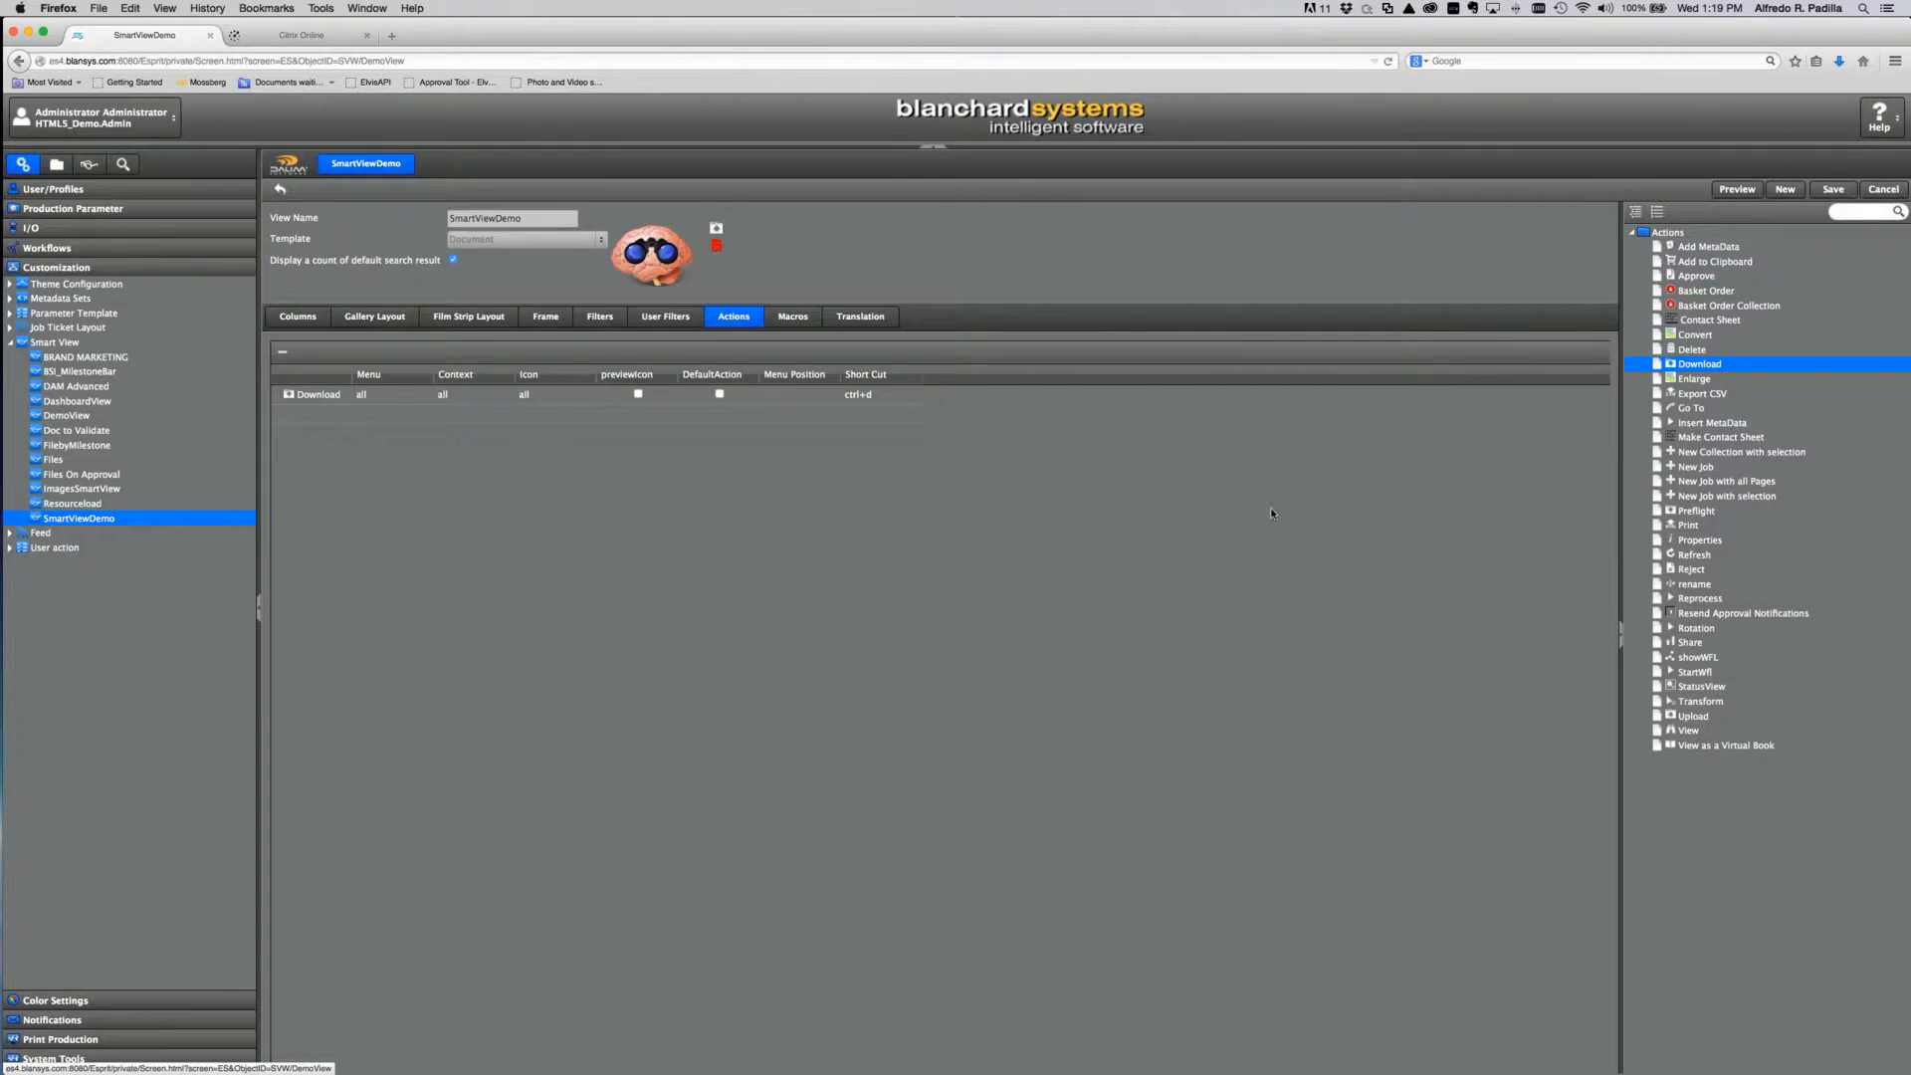
left_click(1682, 614)
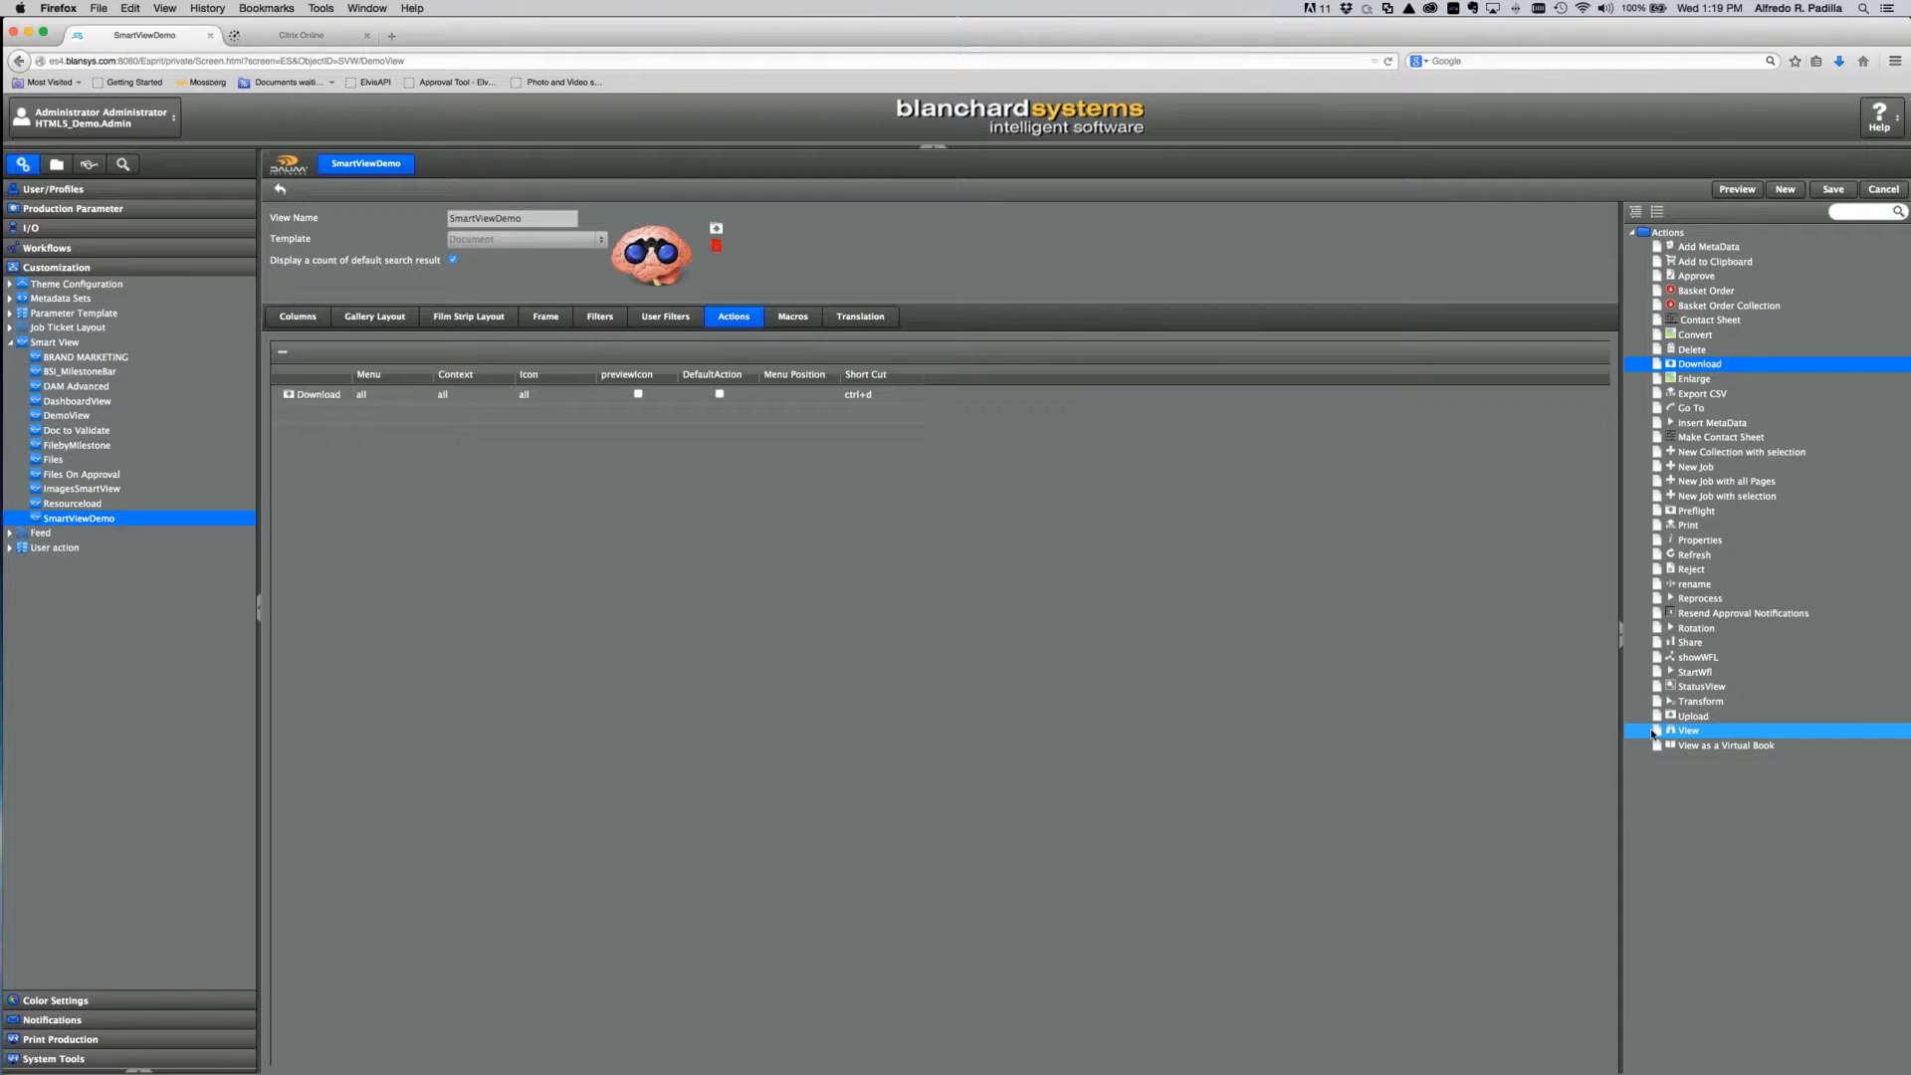
left_click_drag(1652, 733, 331, 413)
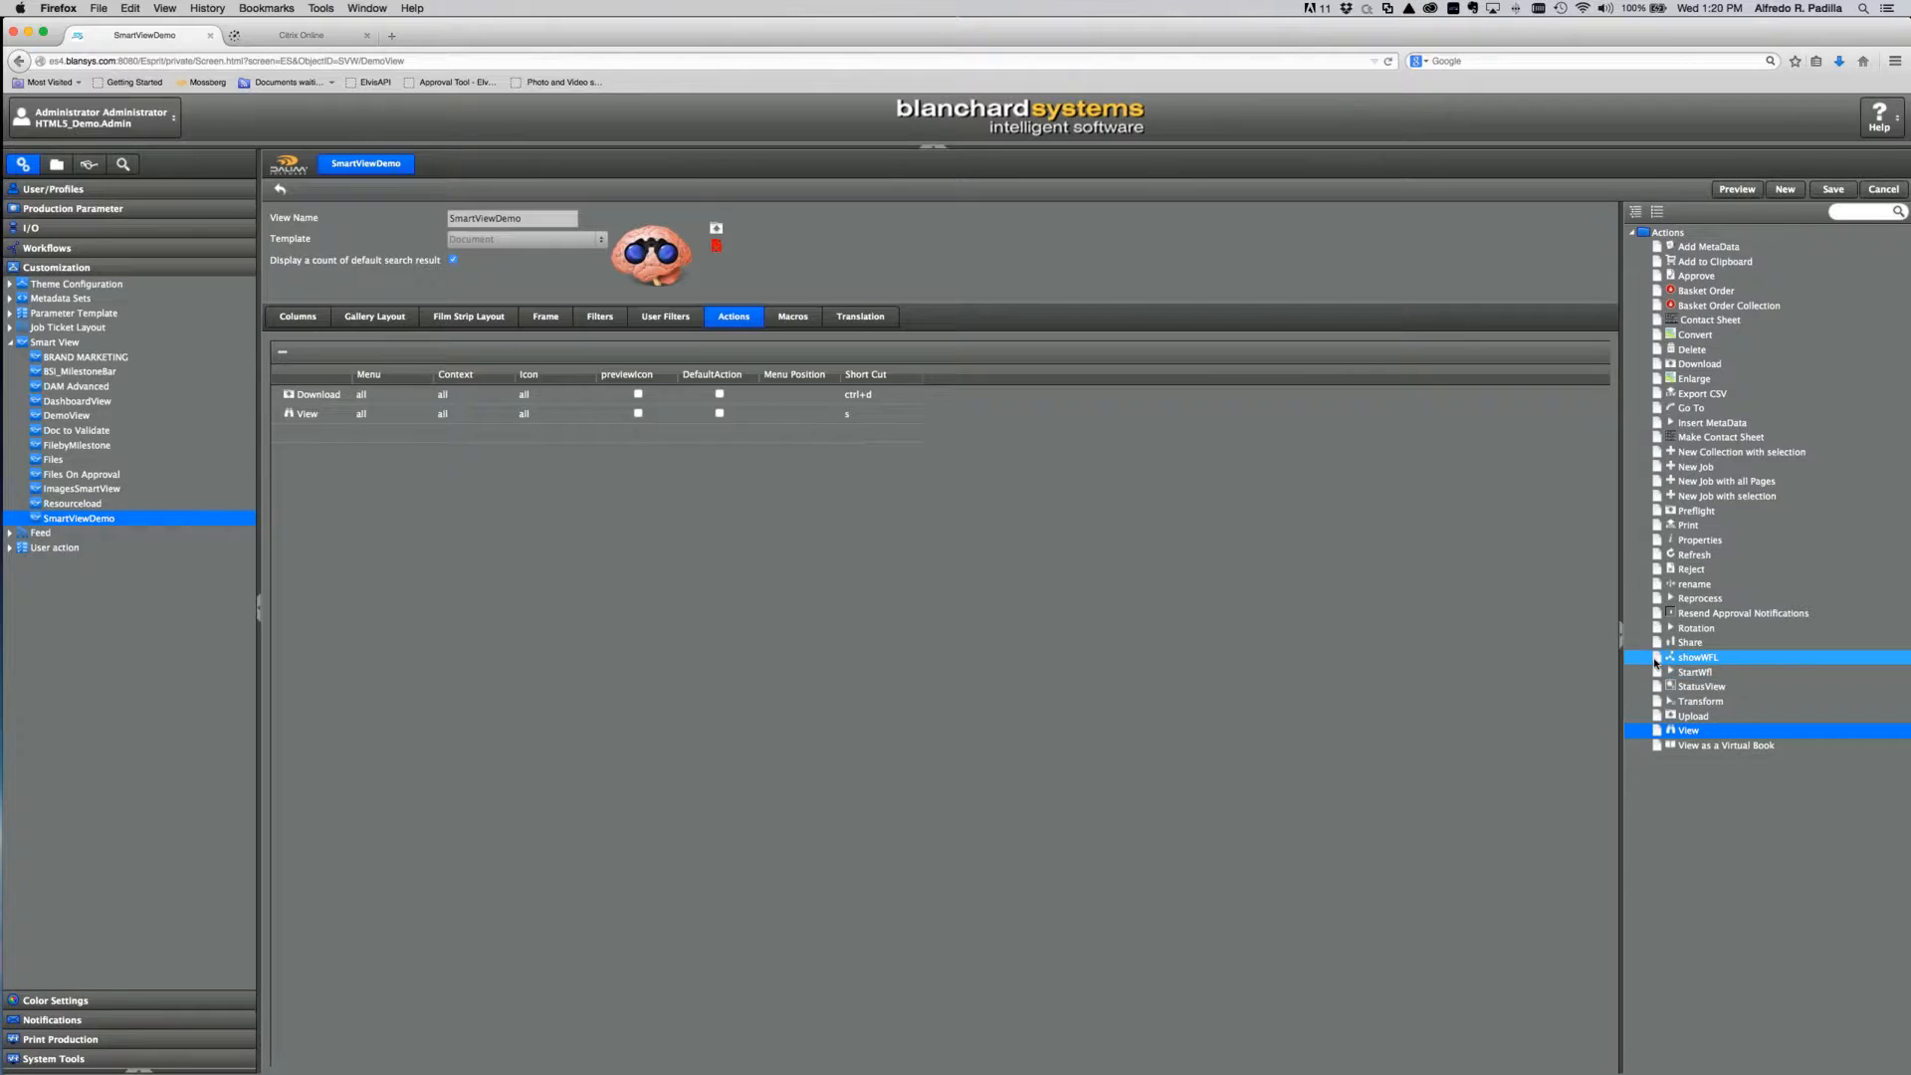
left_click_drag(1657, 657, 408, 448)
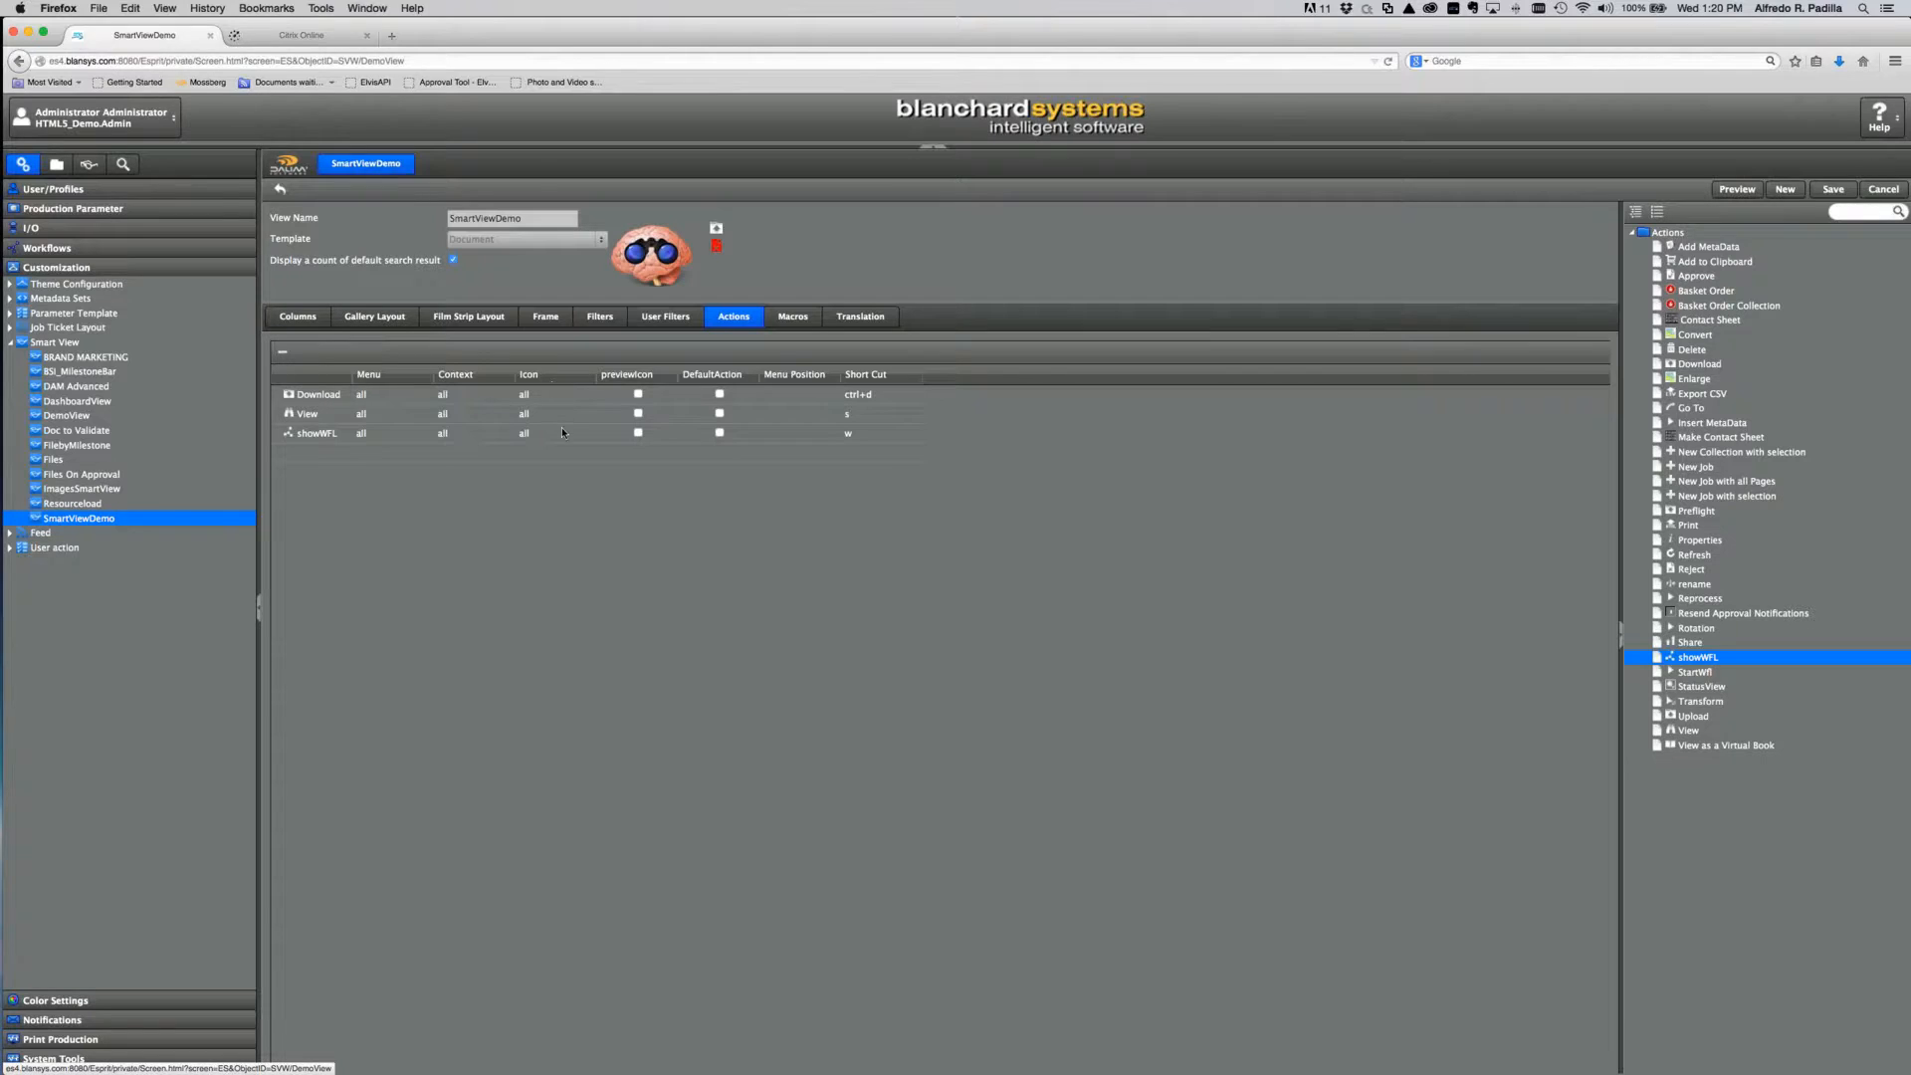
left_click(638, 394)
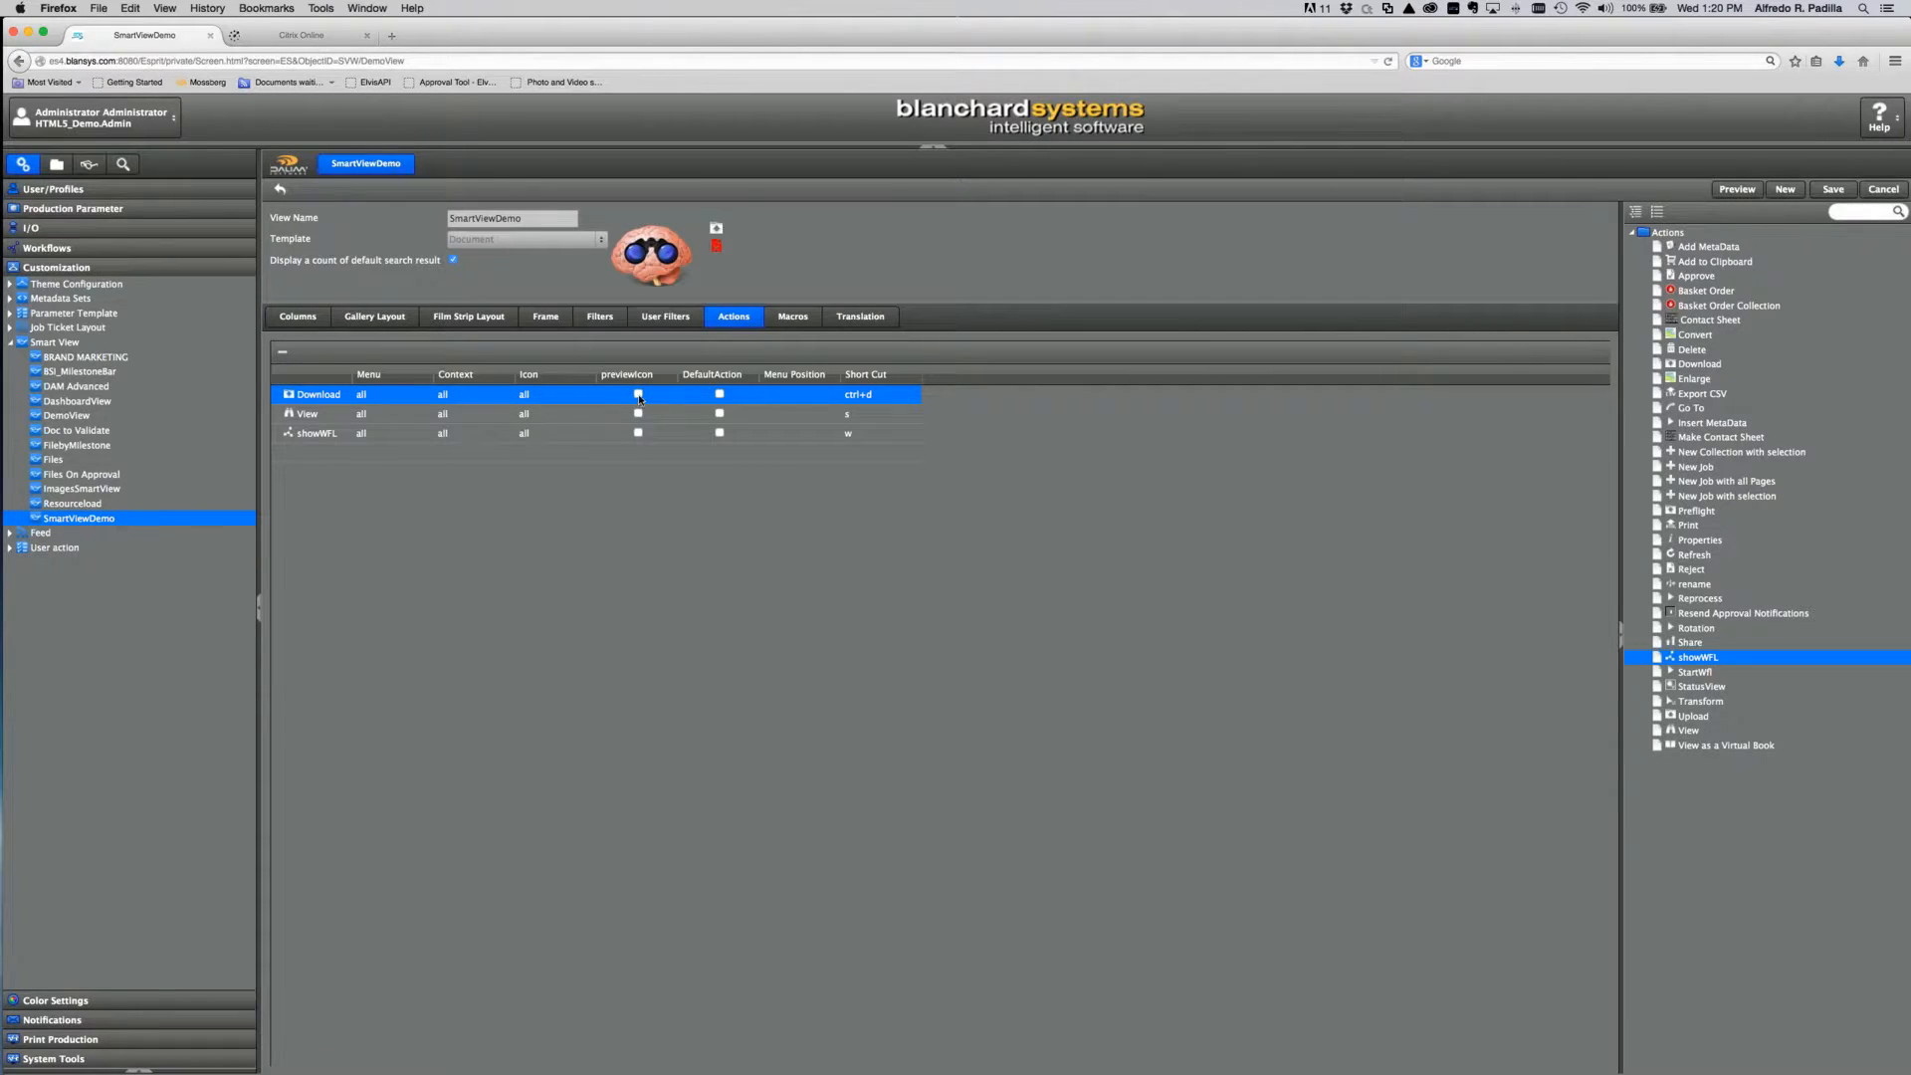
Step: Turn on preview icons for View and showWFL and make View the default action
left_click(638, 413)
left_click(638, 433)
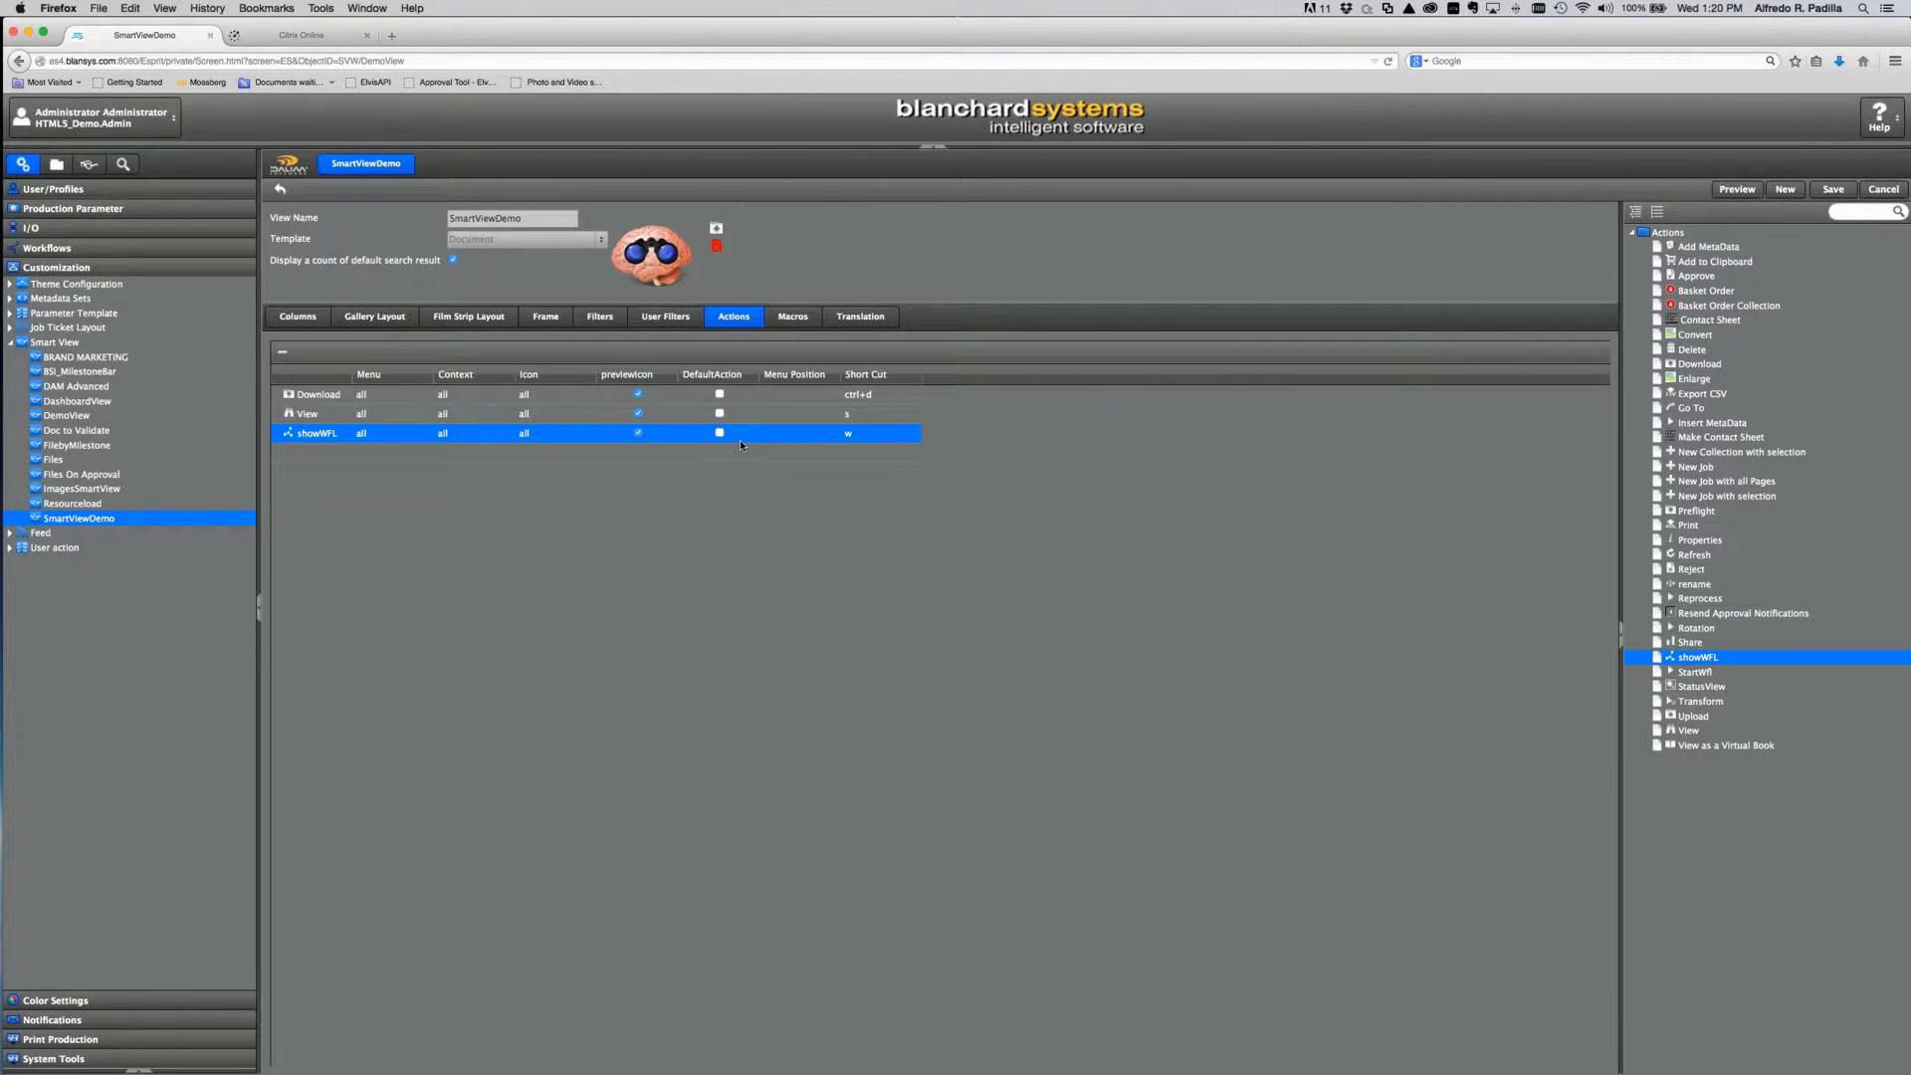
left_click(720, 414)
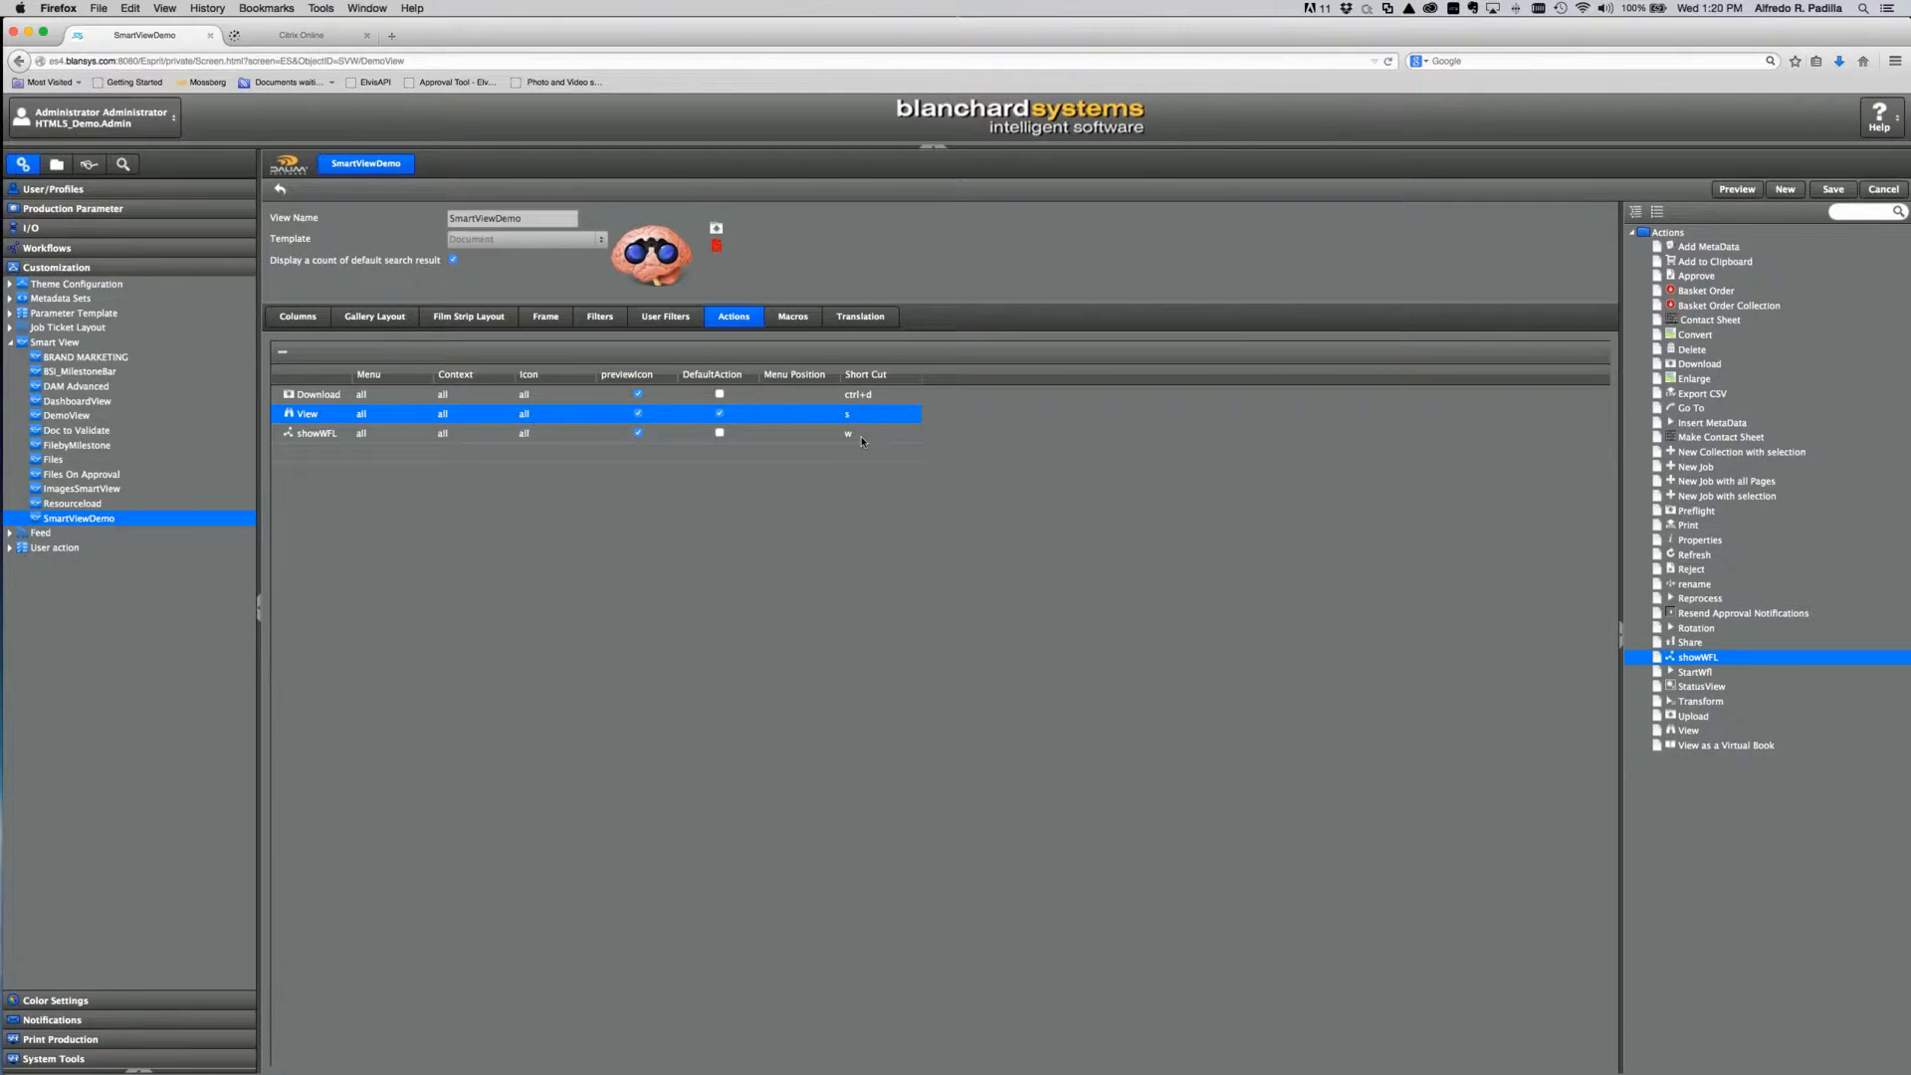
Step: Set menu positions File for Download and Edit for View and showWFL, then save
left_click(803, 395)
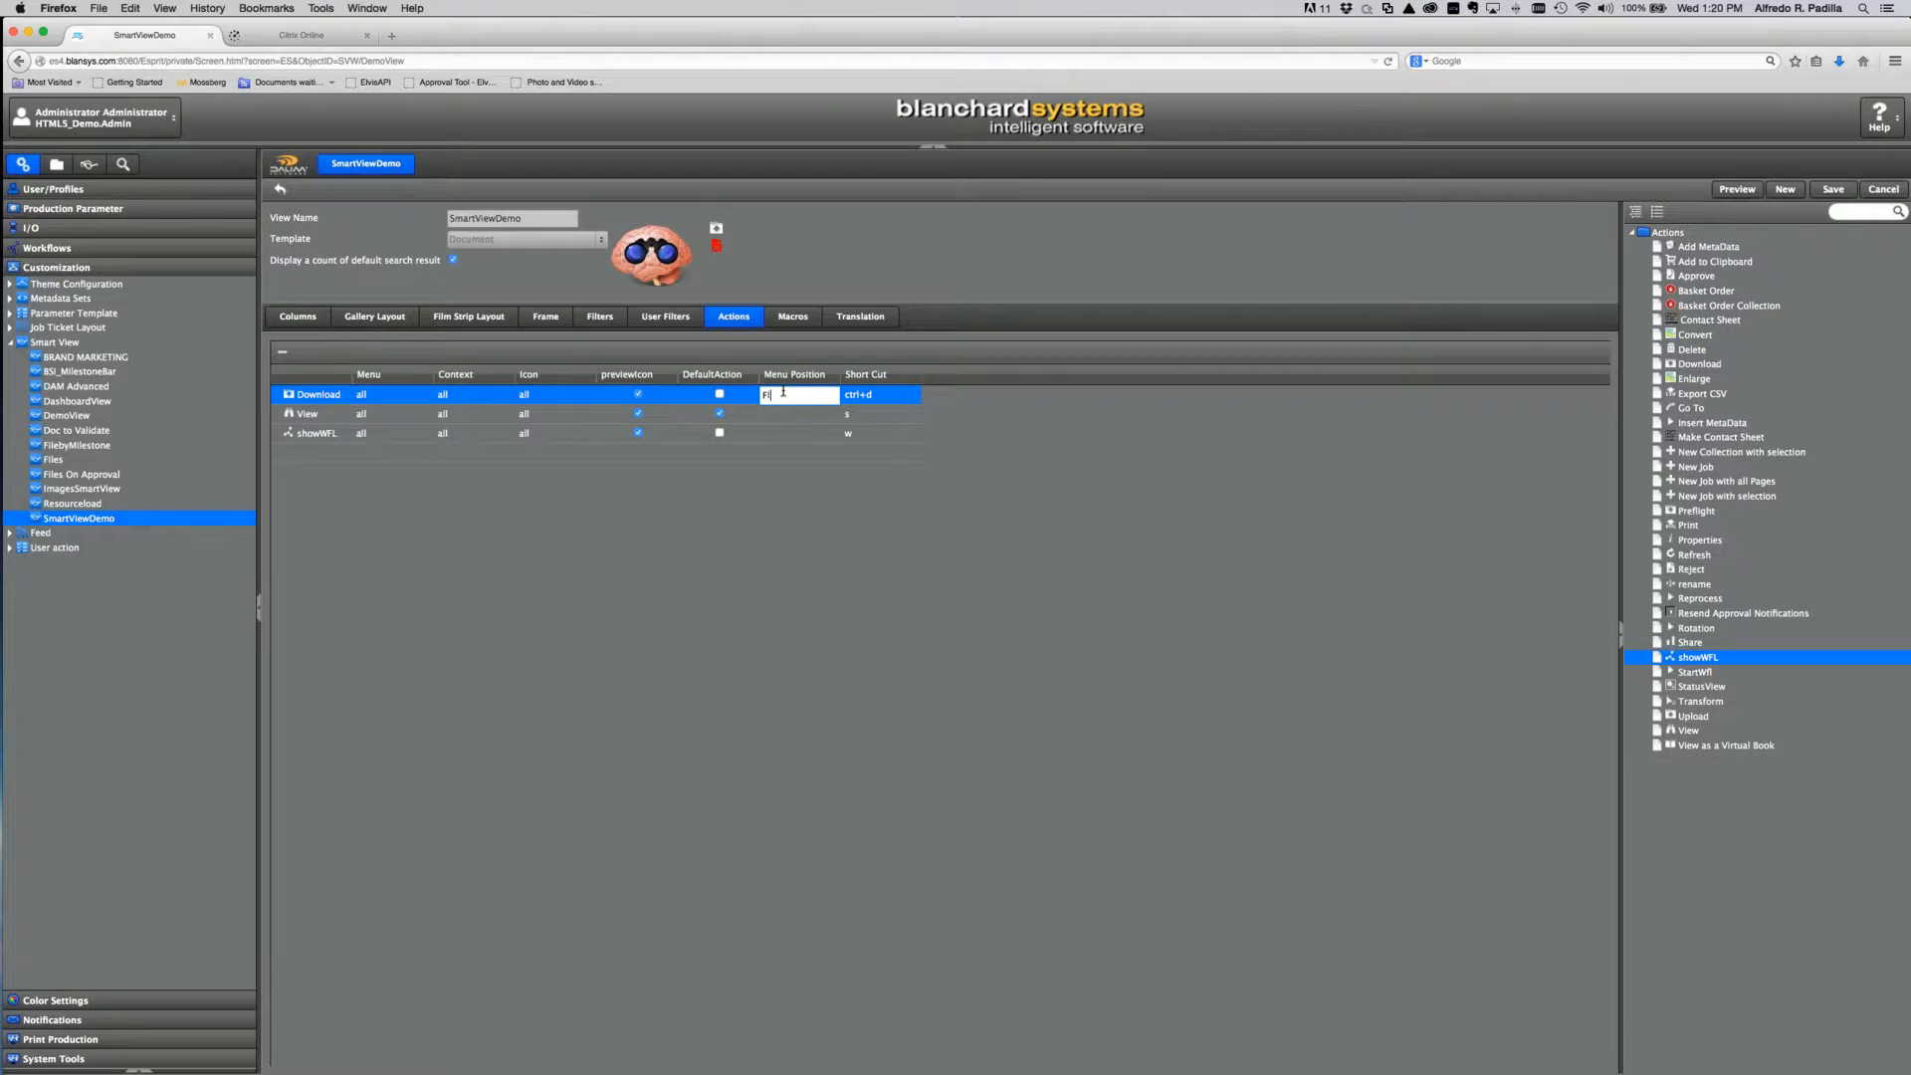
type("File")
left_click(788, 413)
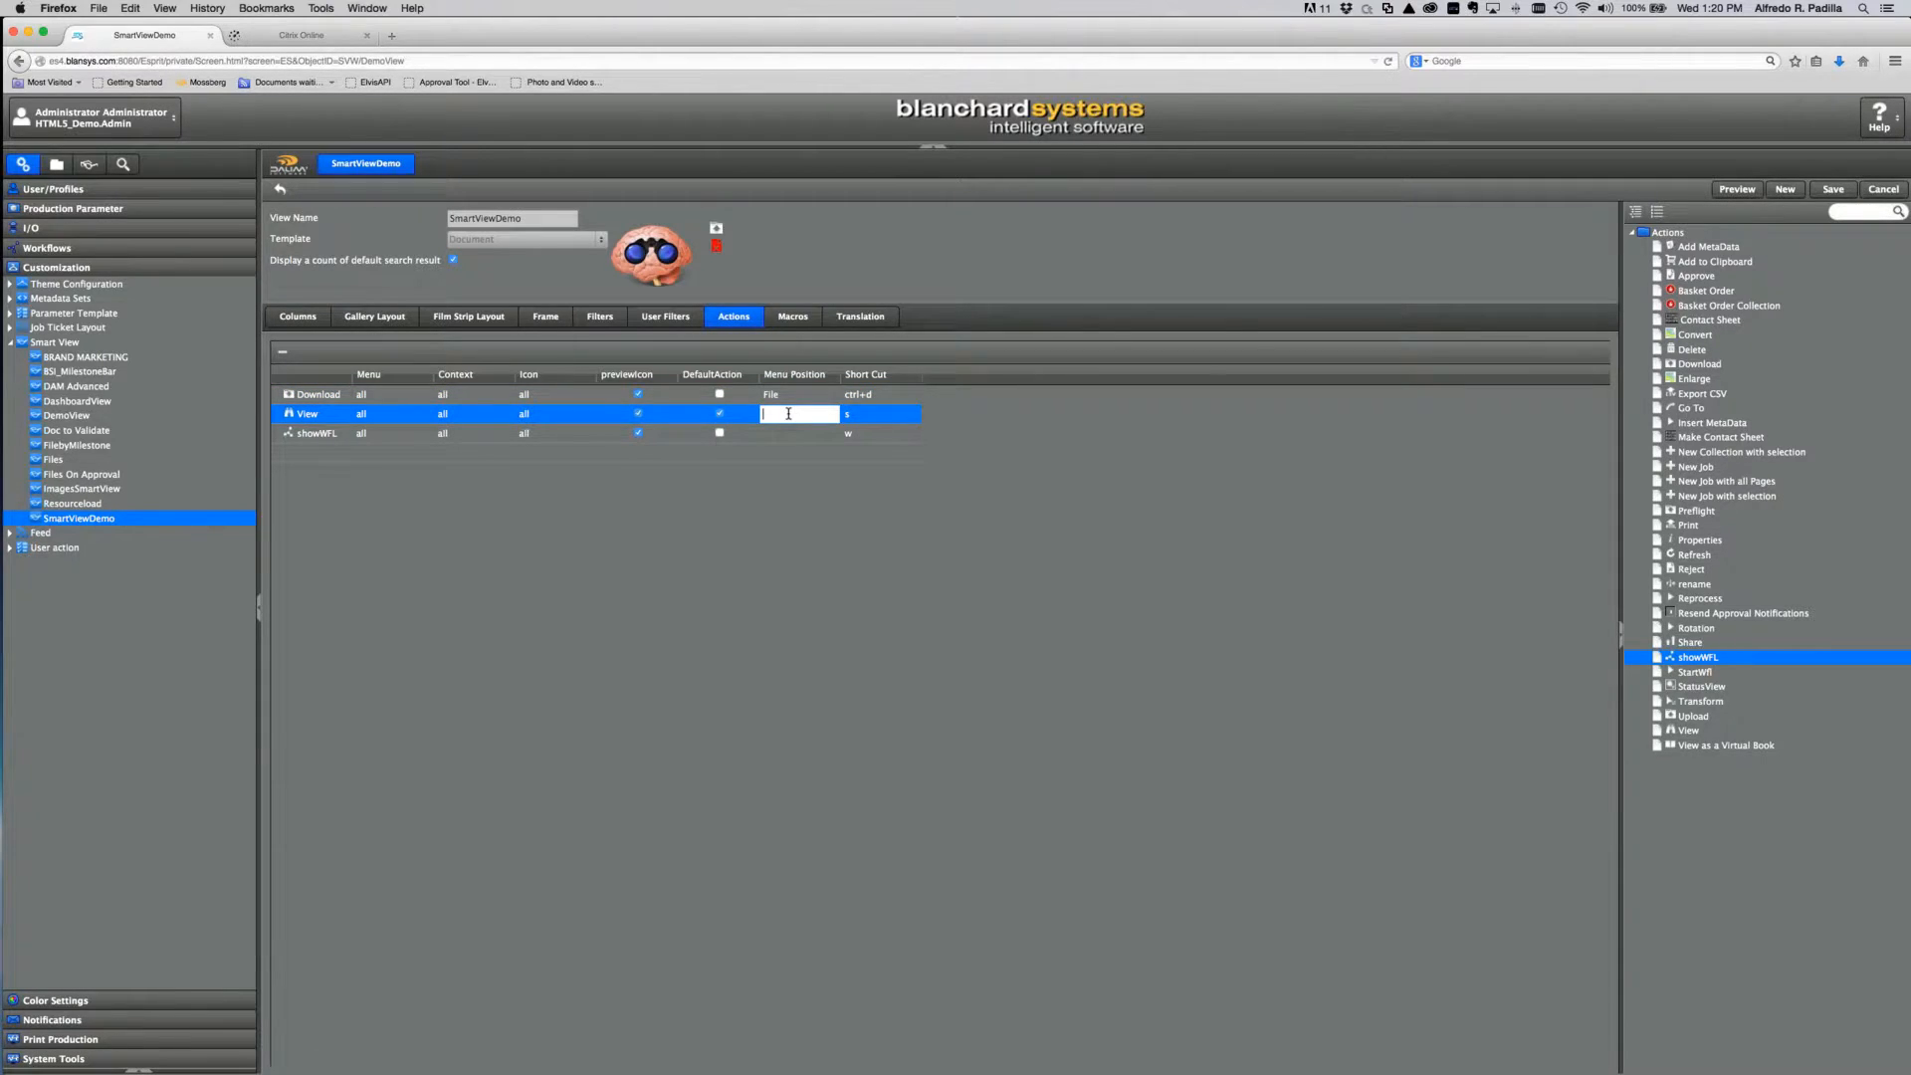
type("Edit")
left_click(782, 434)
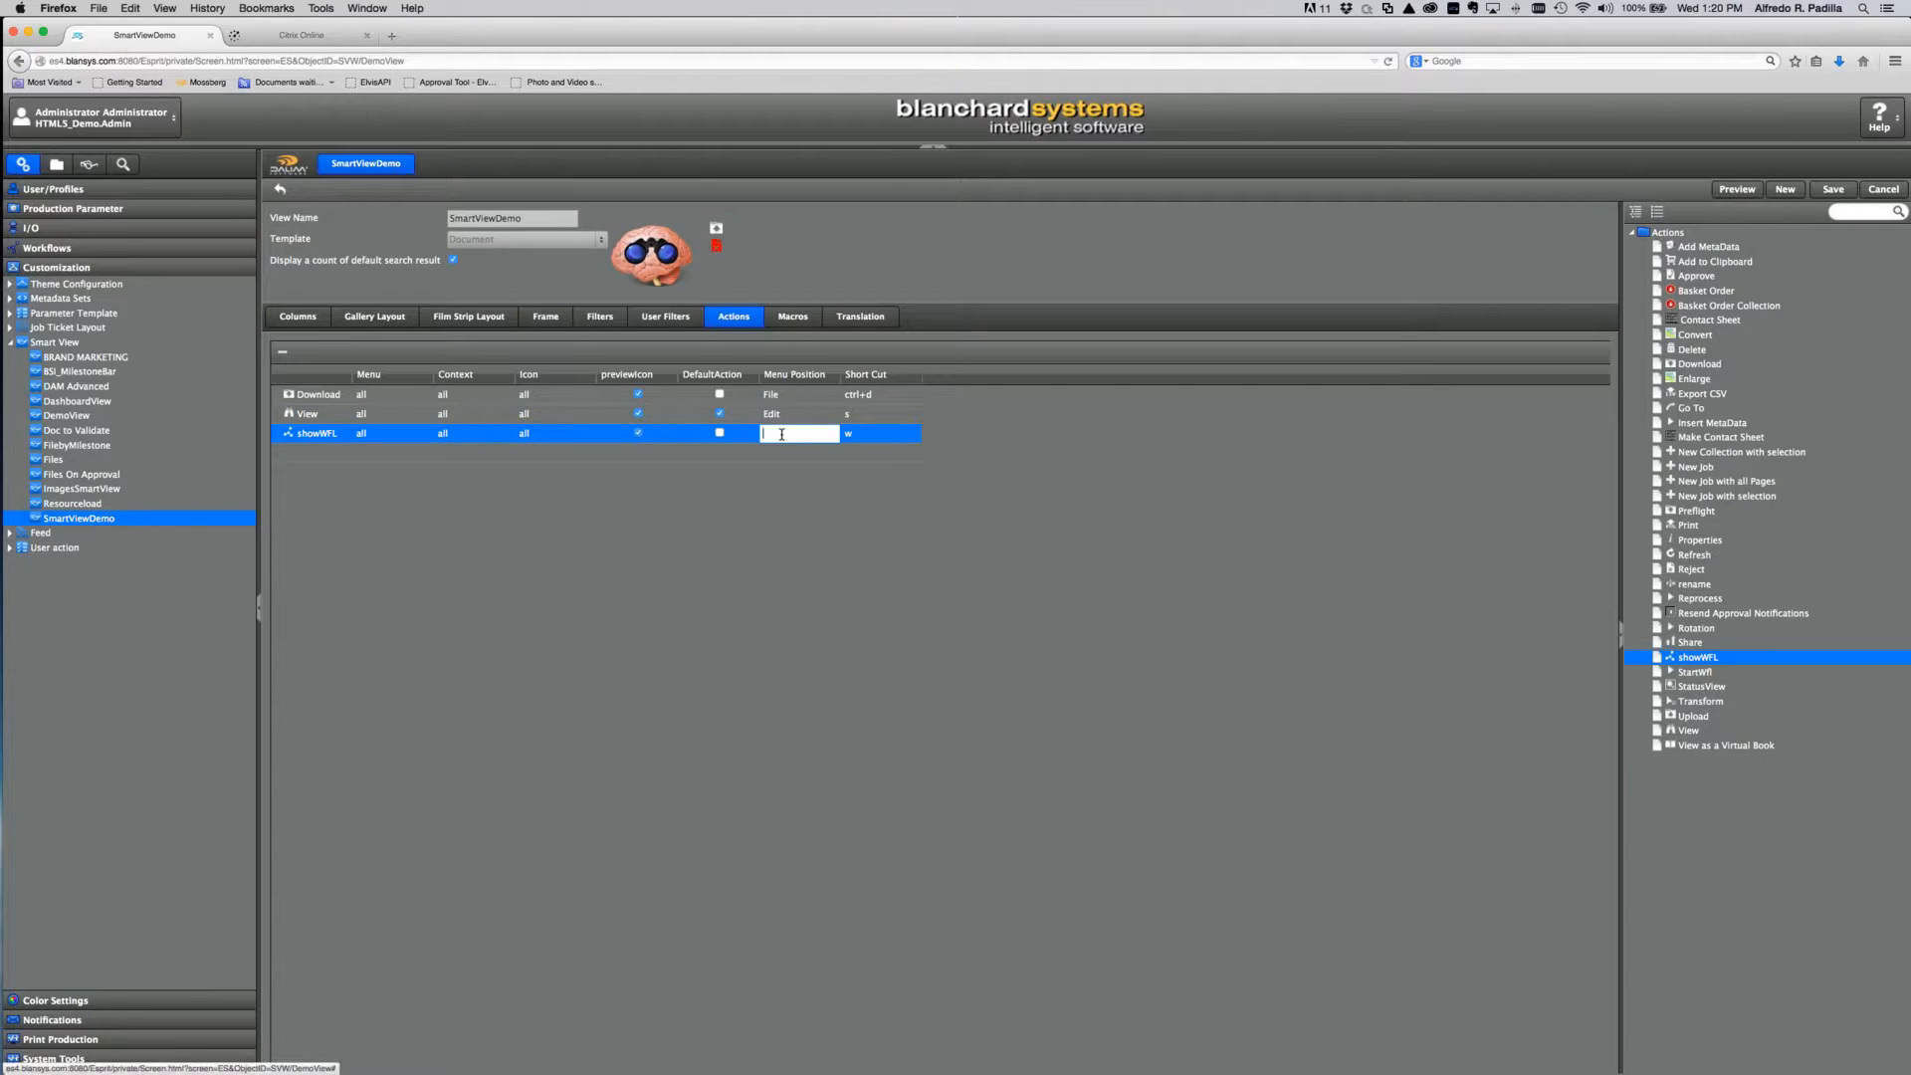
type("Edit")
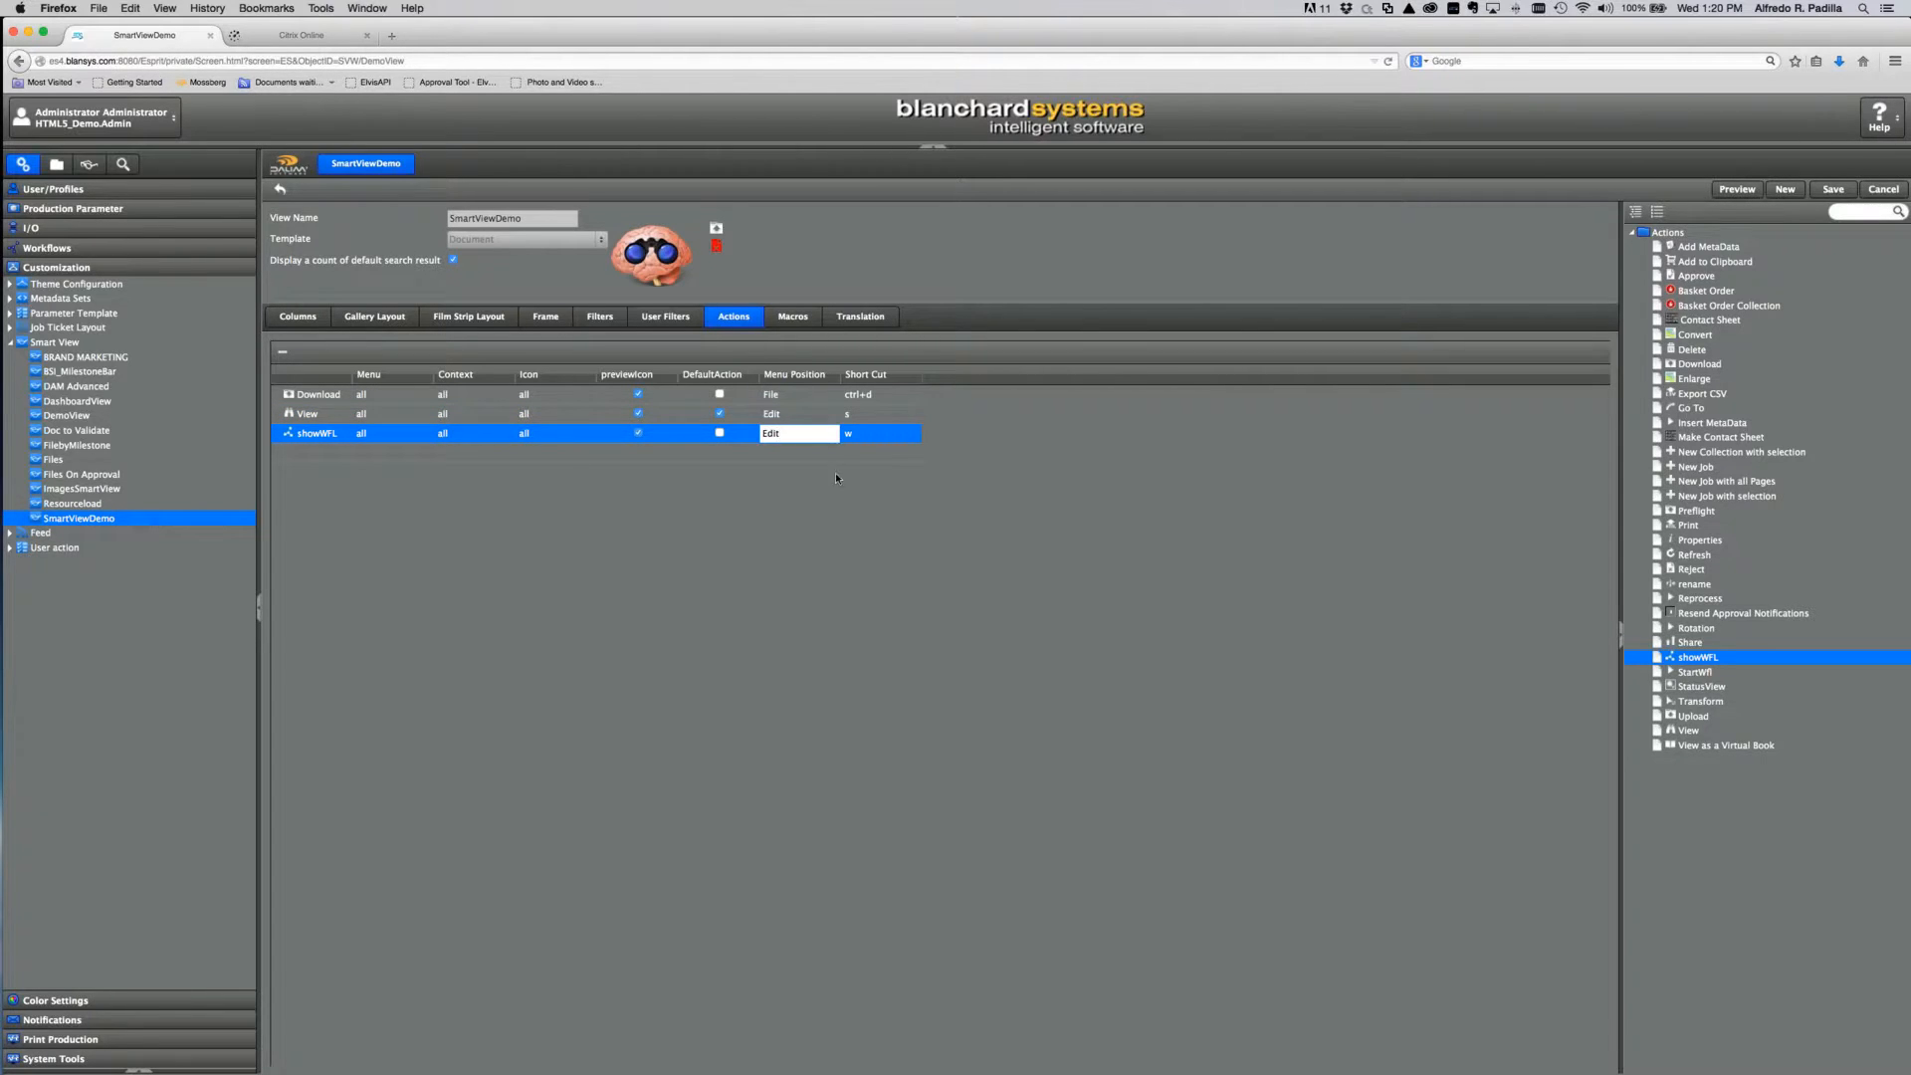
left_click(757, 460)
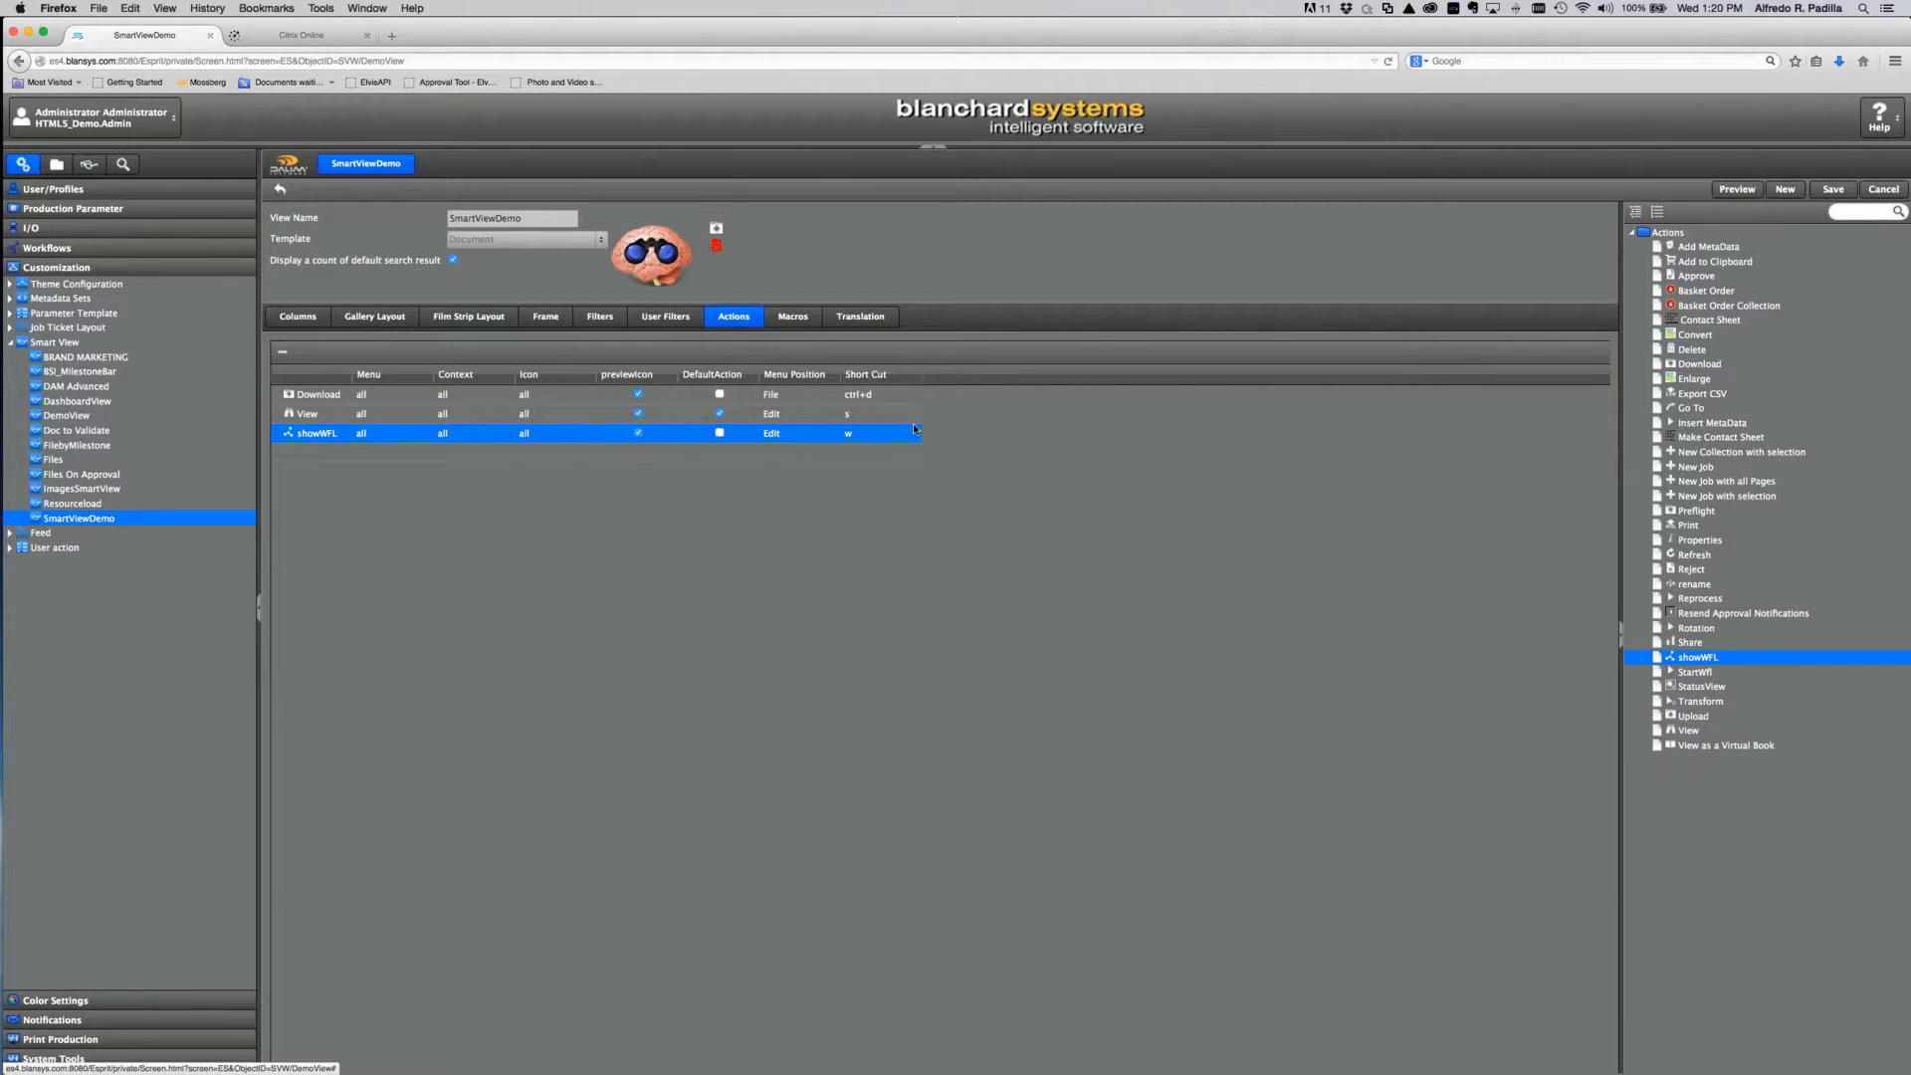
left_click(1833, 189)
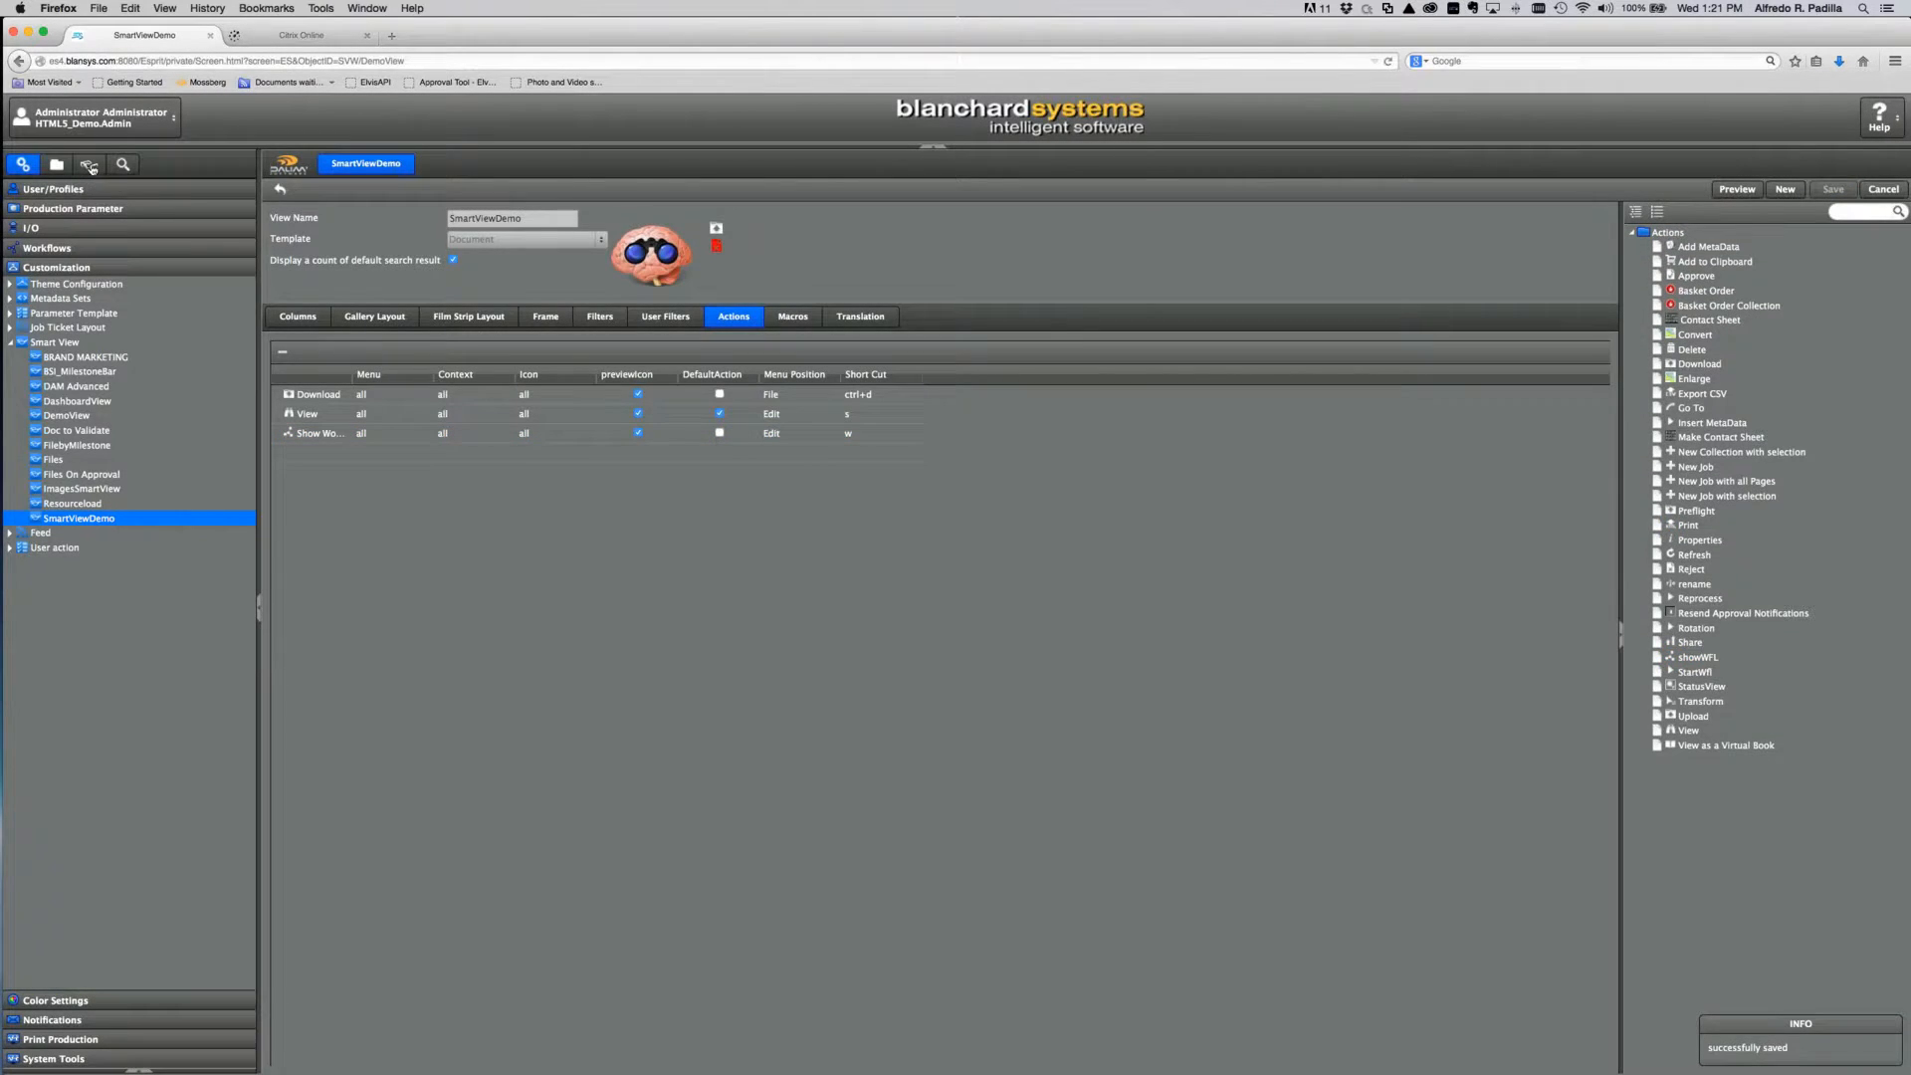
left_click(88, 164)
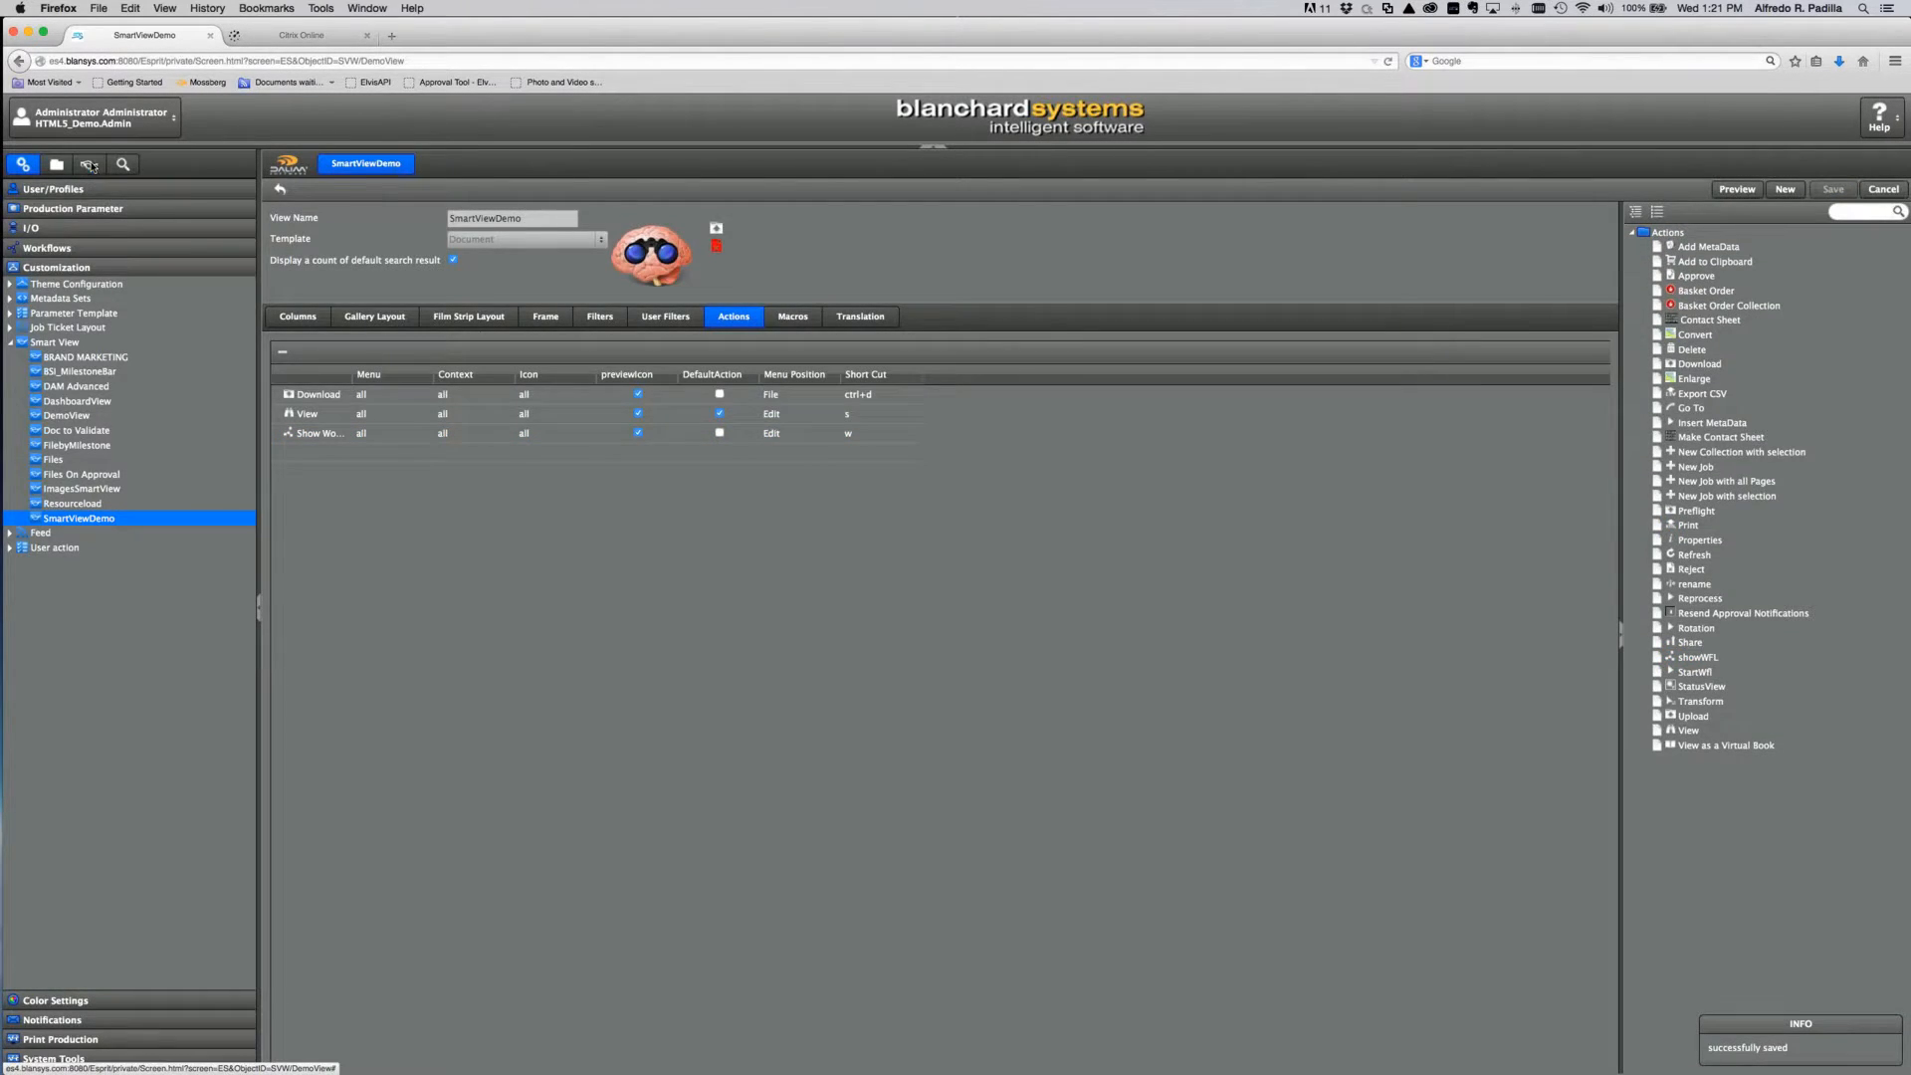
Step: Open SmartViewDemo and preview boxing3233.psd from the Package group in the viewer
double_click(1250, 288)
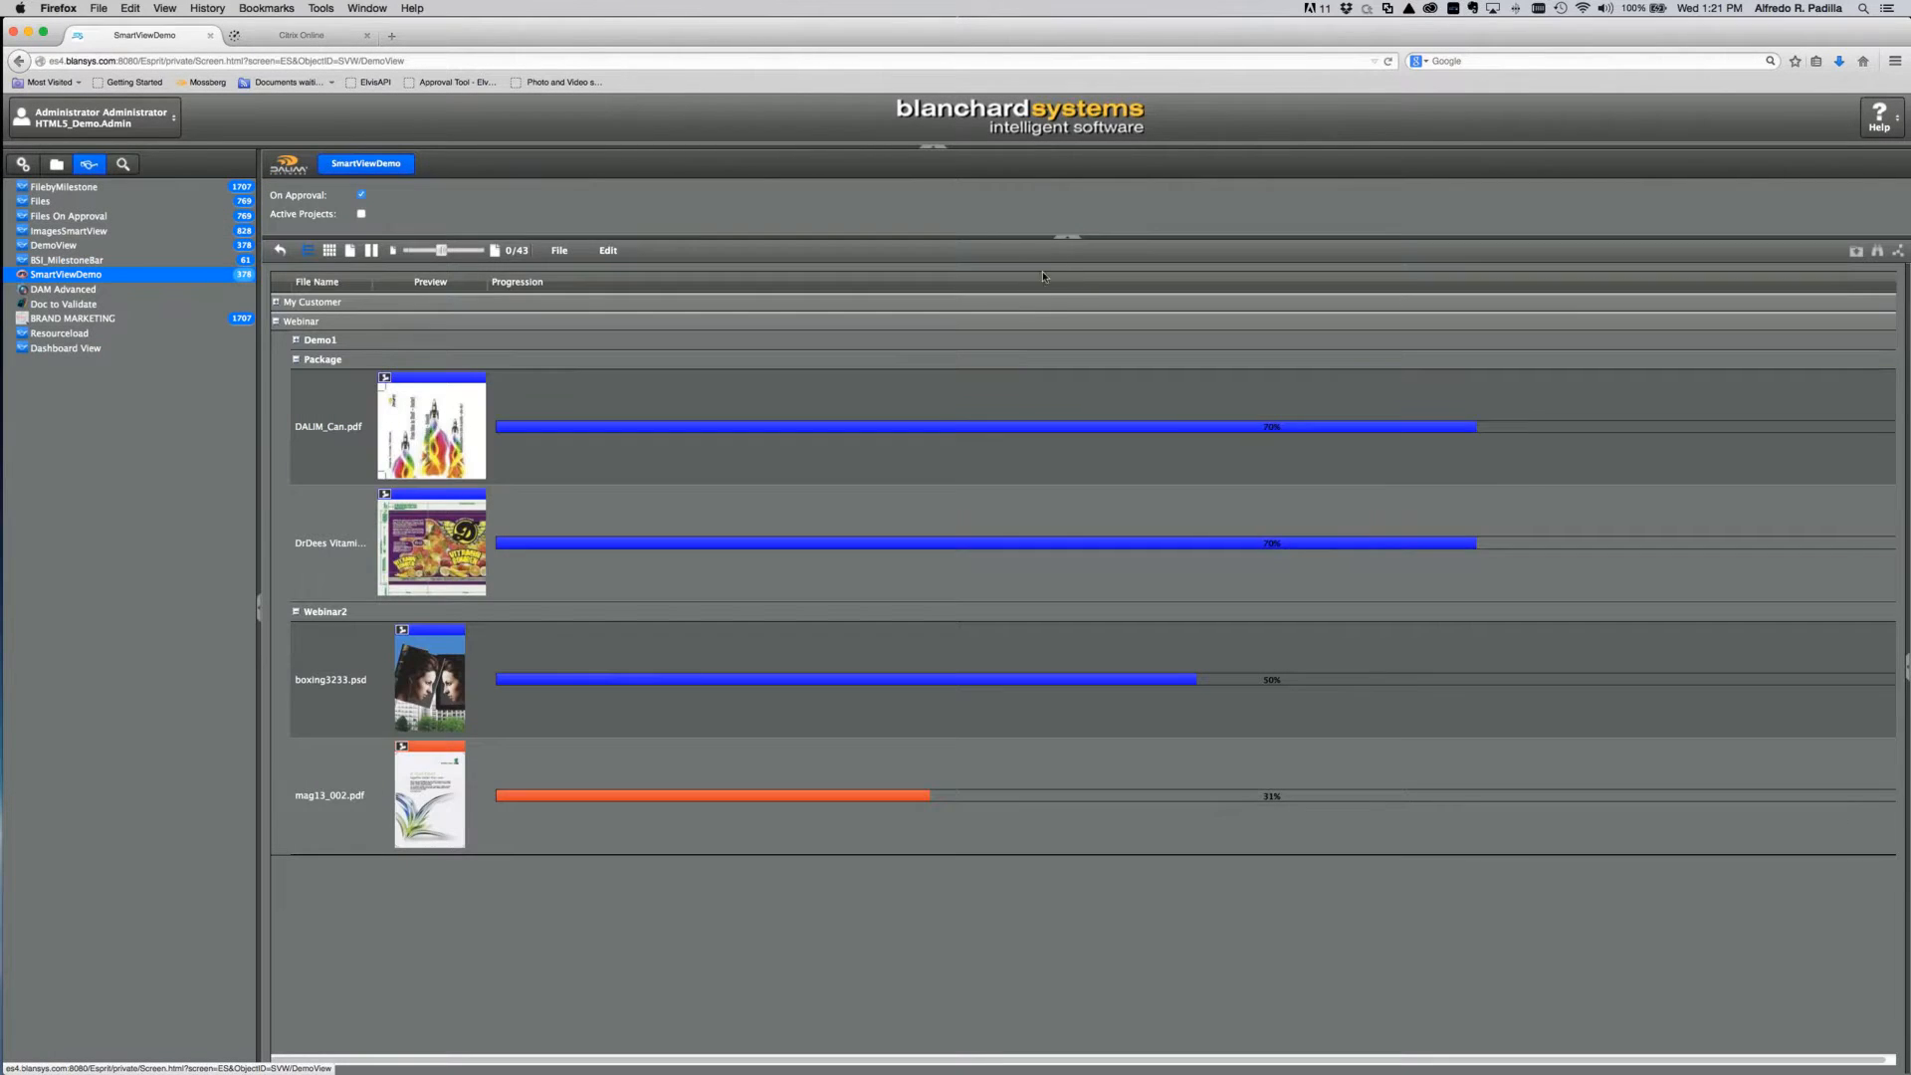
left_click_drag(1066, 239, 1066, 270)
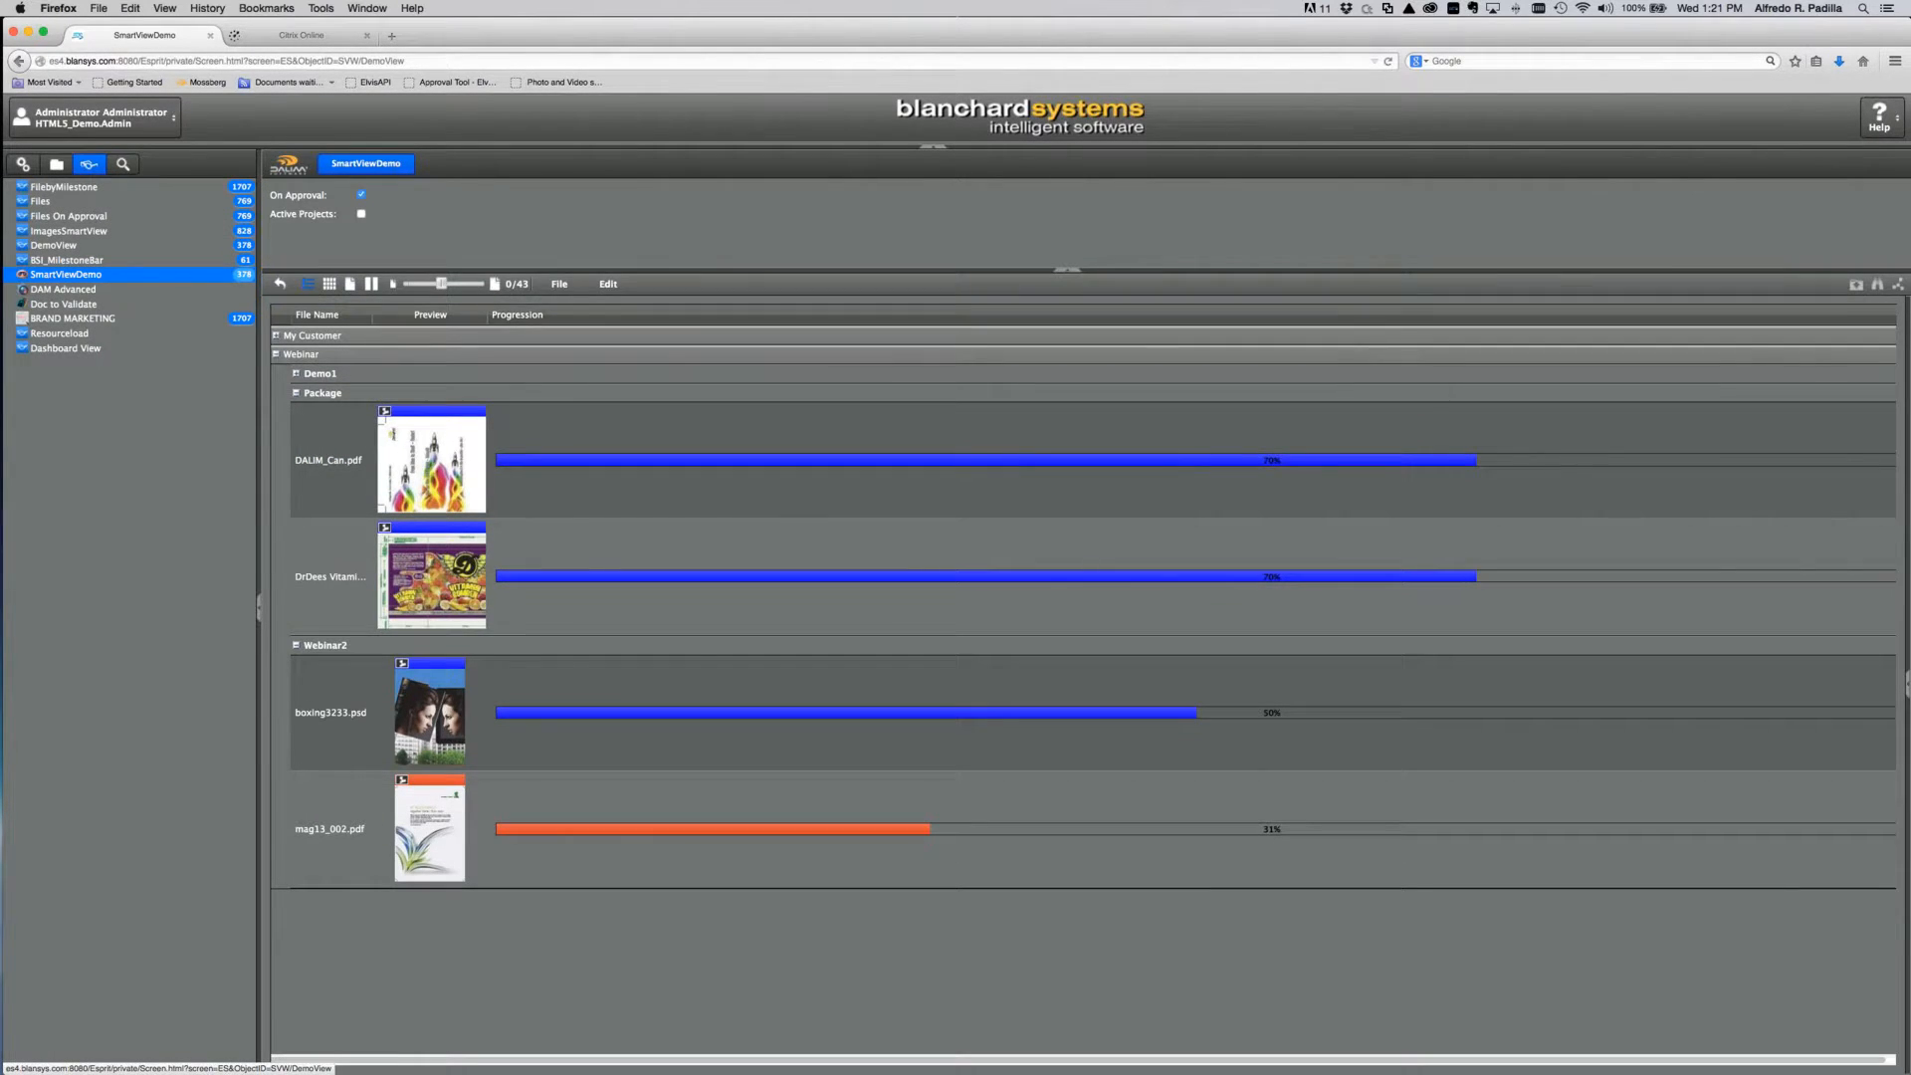
left_click(665, 530)
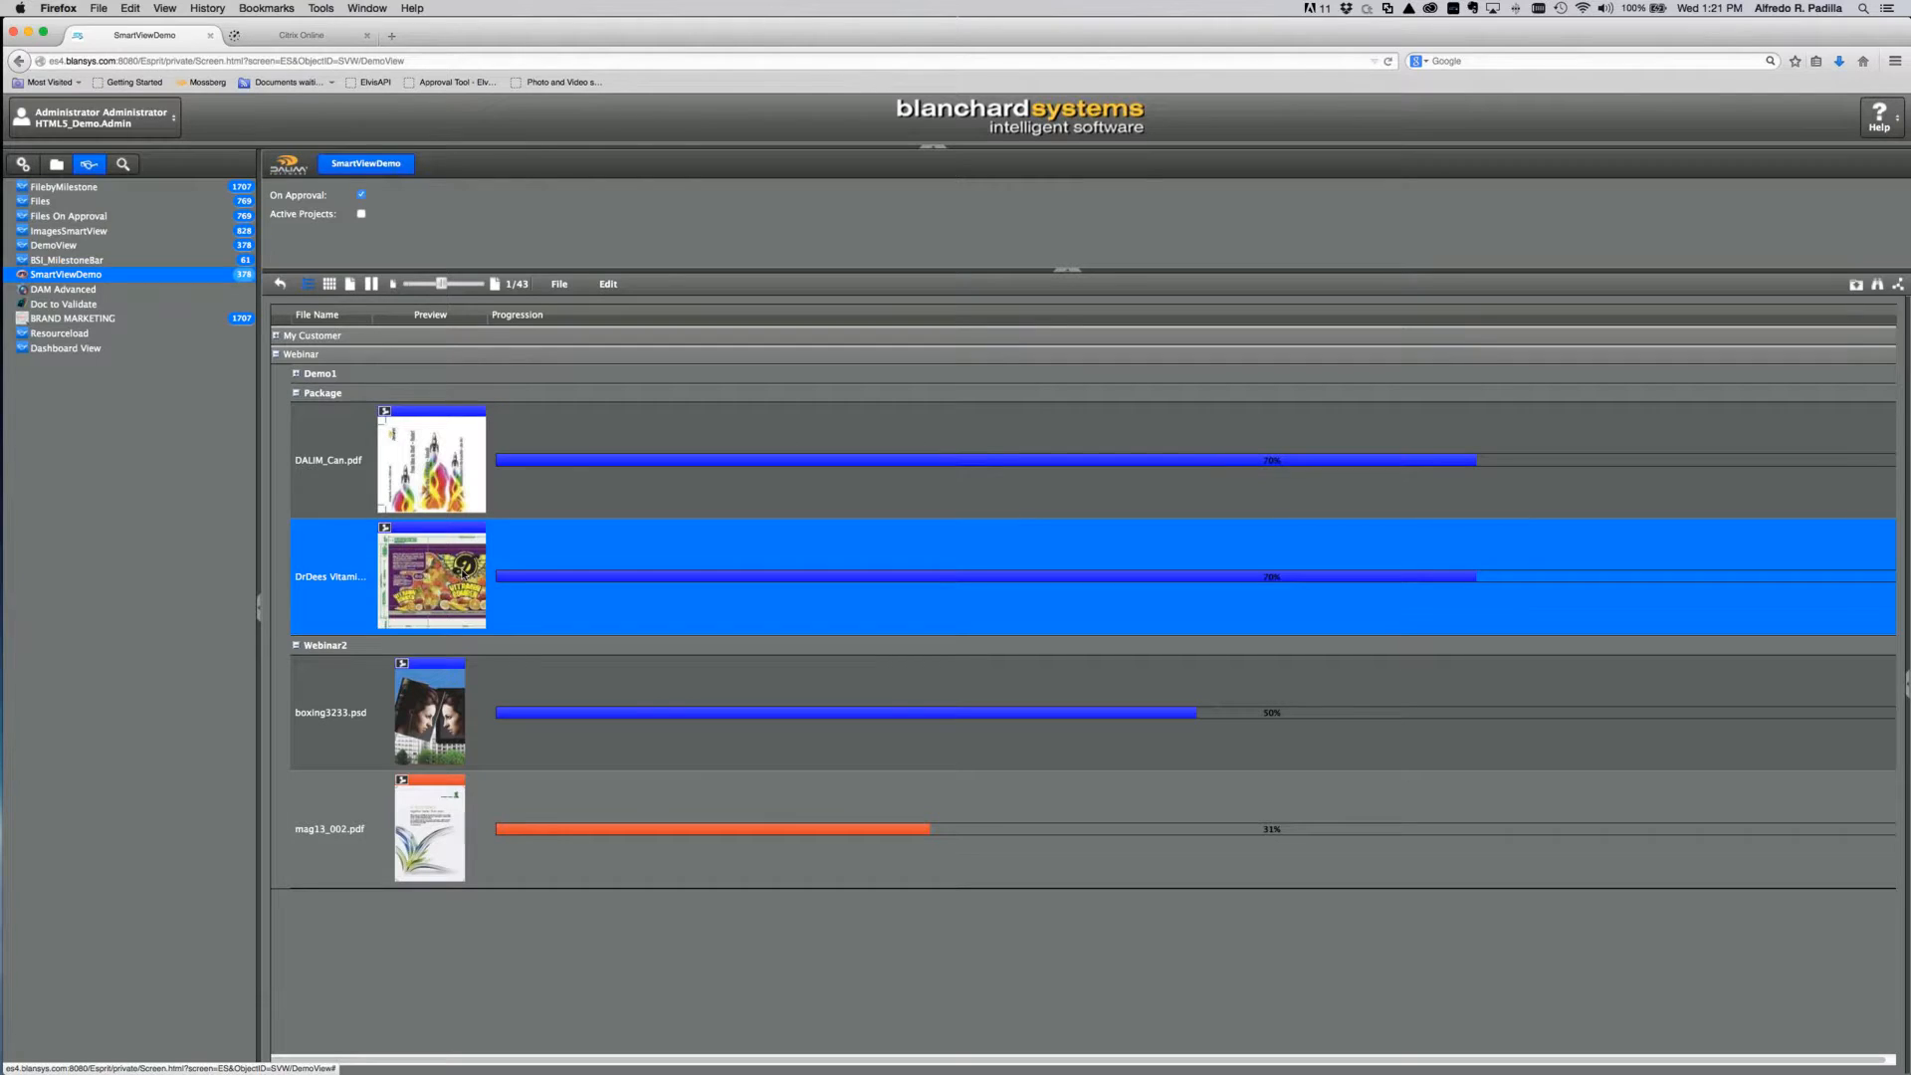
double_click(453, 706)
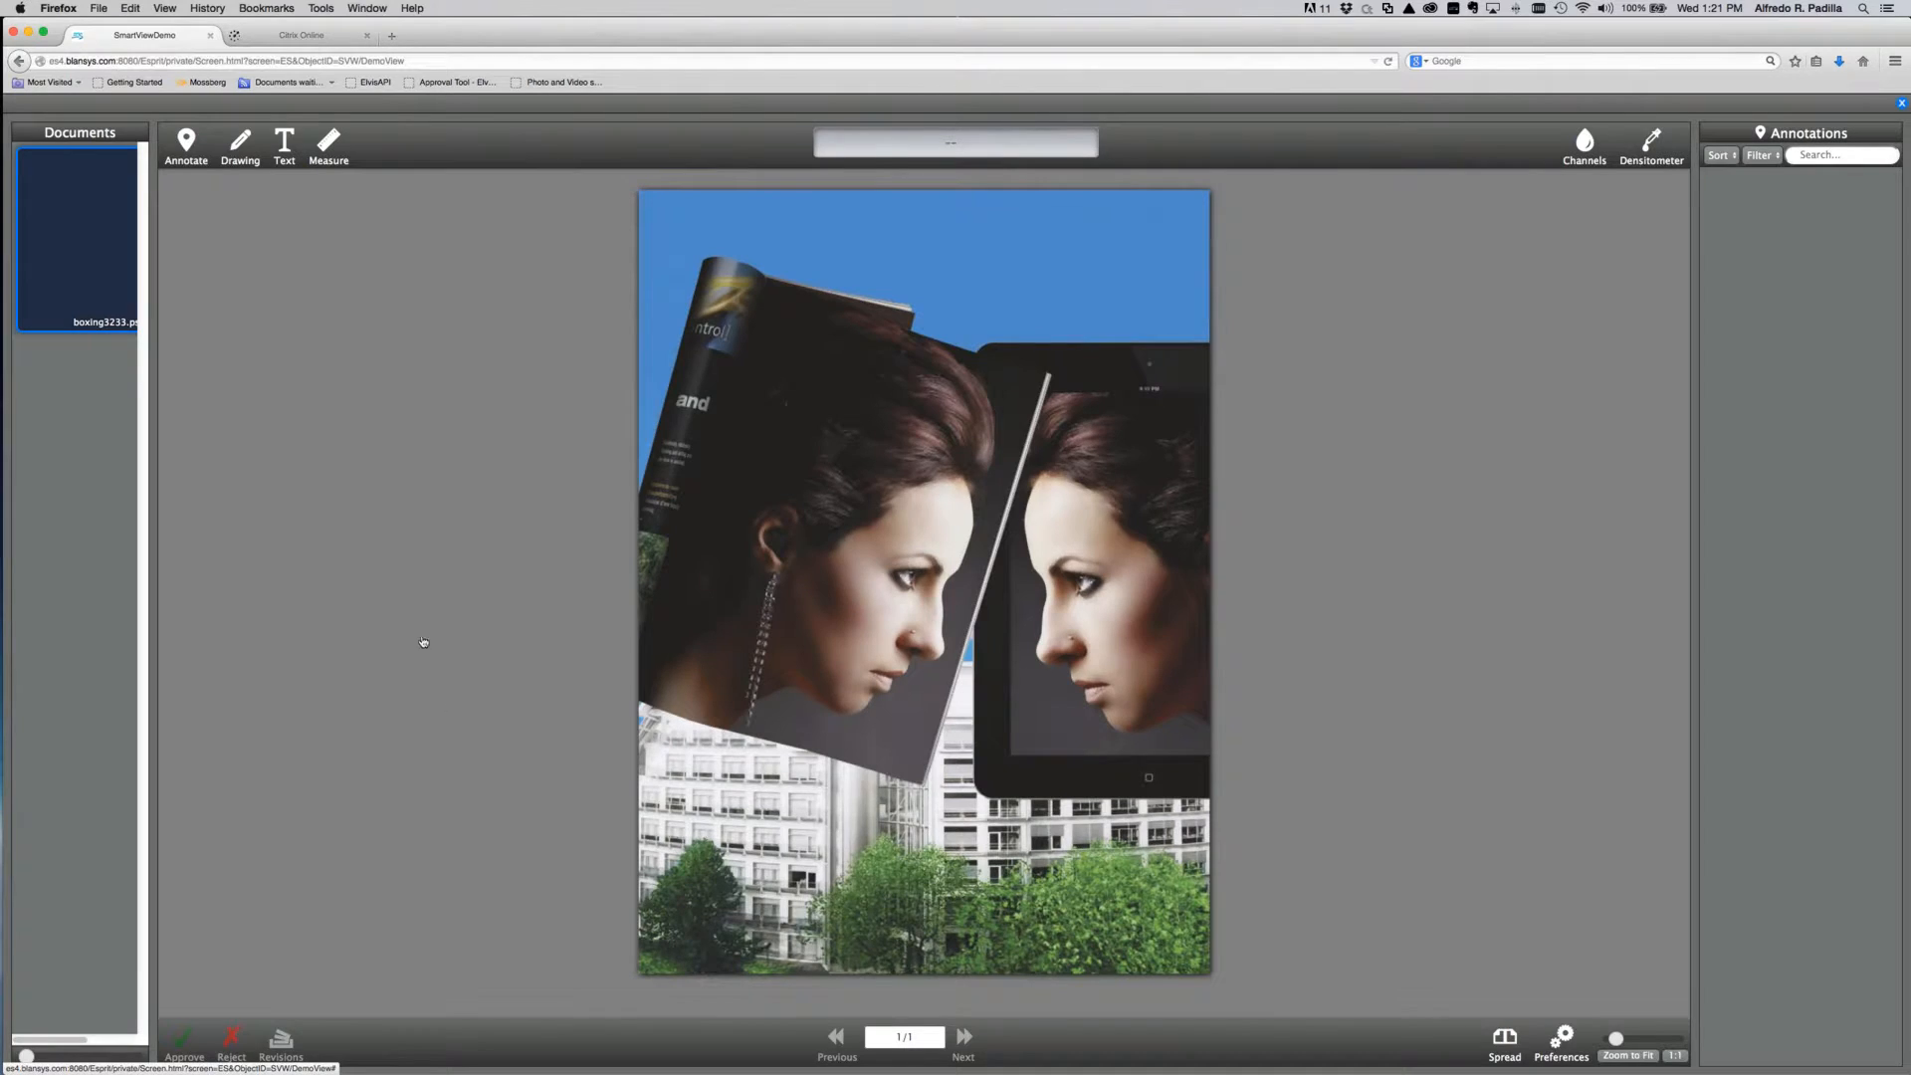
left_click(1902, 103)
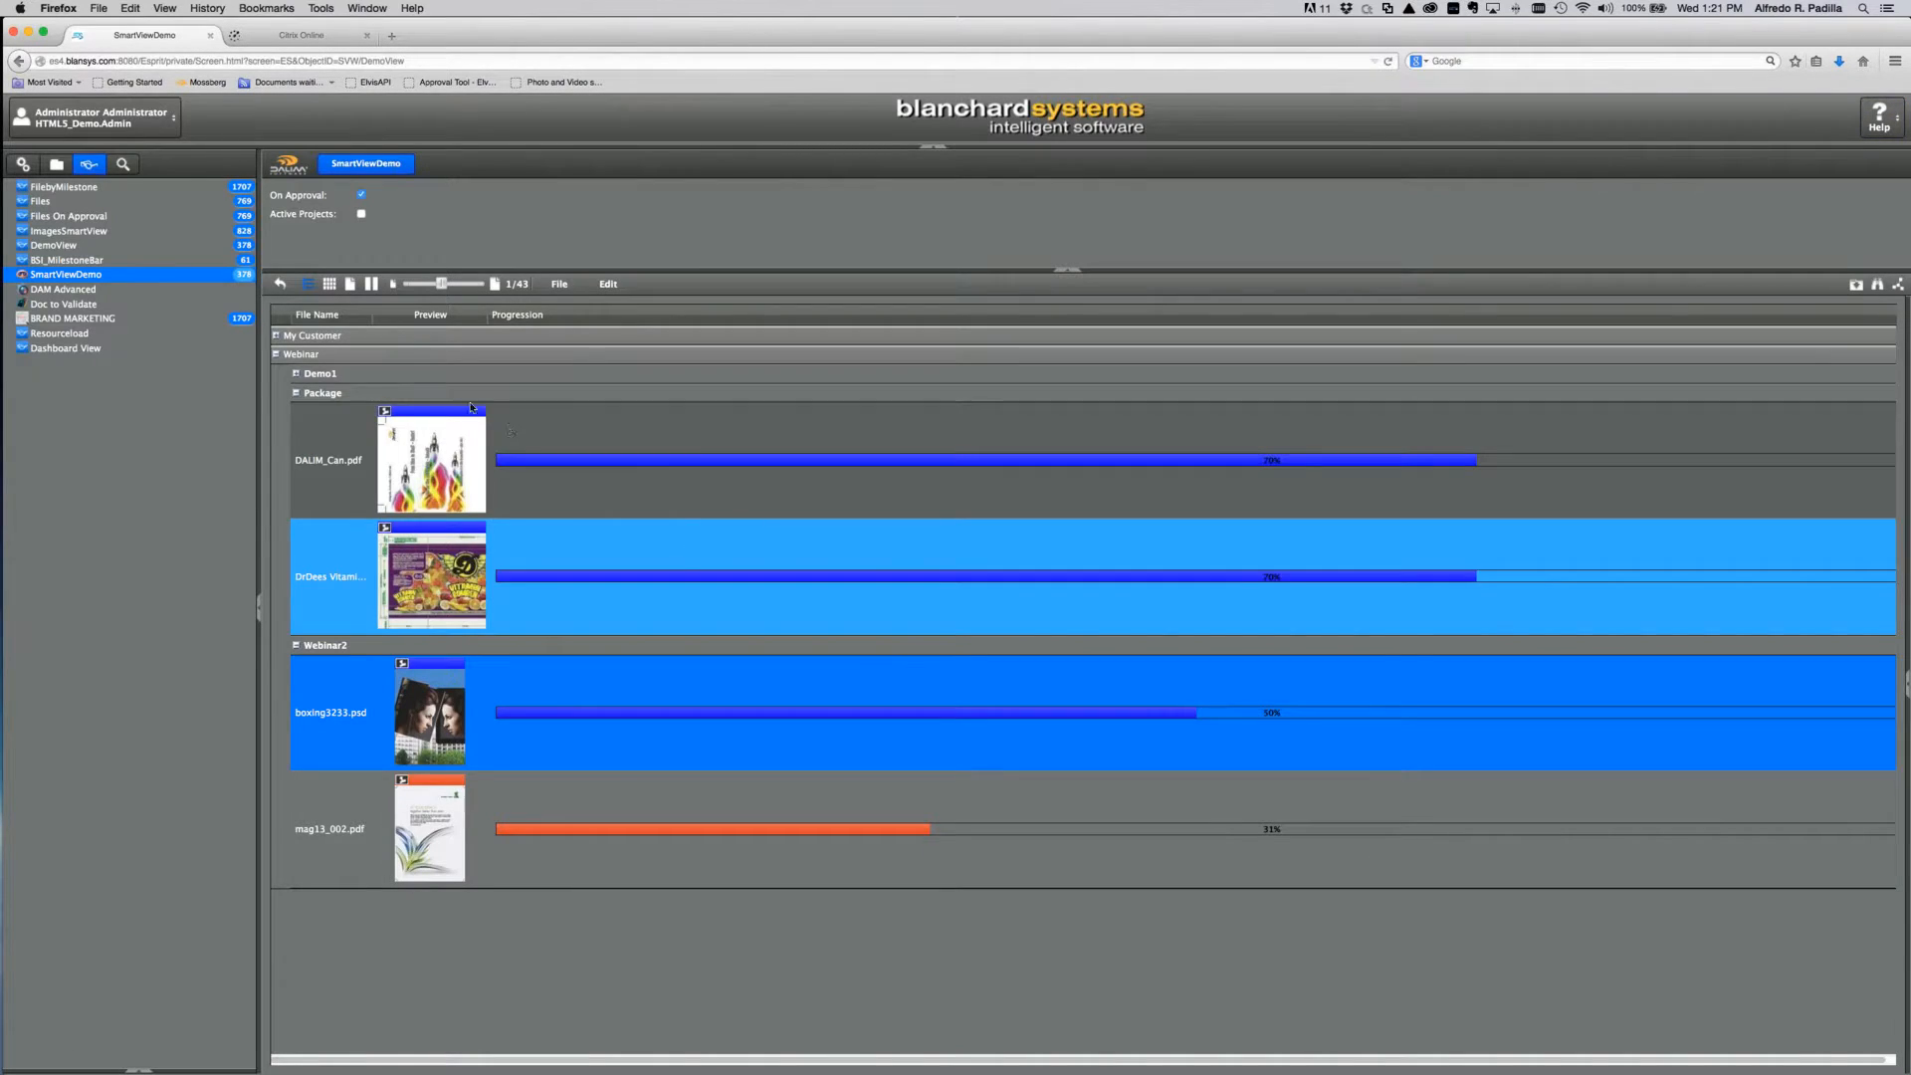
Step: Check the File and Edit action menus and DALIM_Can.pdf's context actions, then return to configuration
left_click(559, 285)
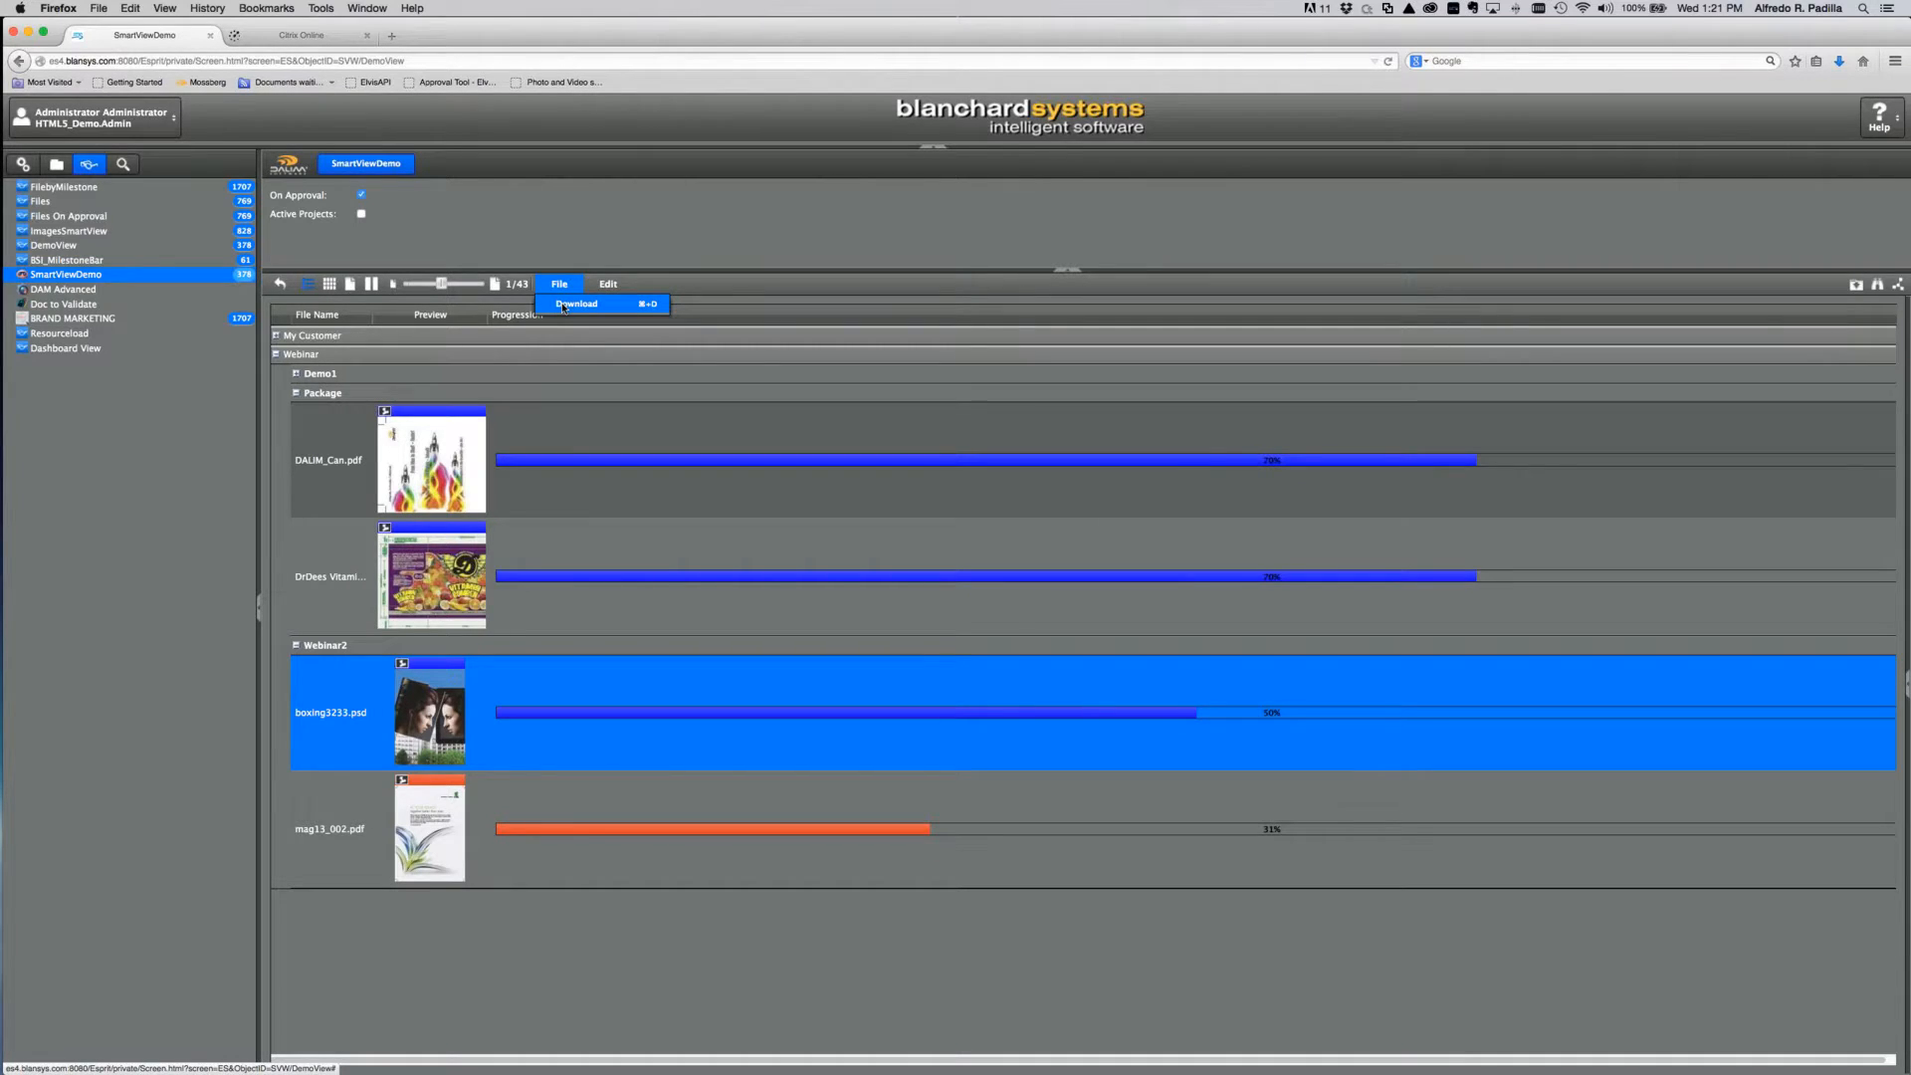
left_click(608, 284)
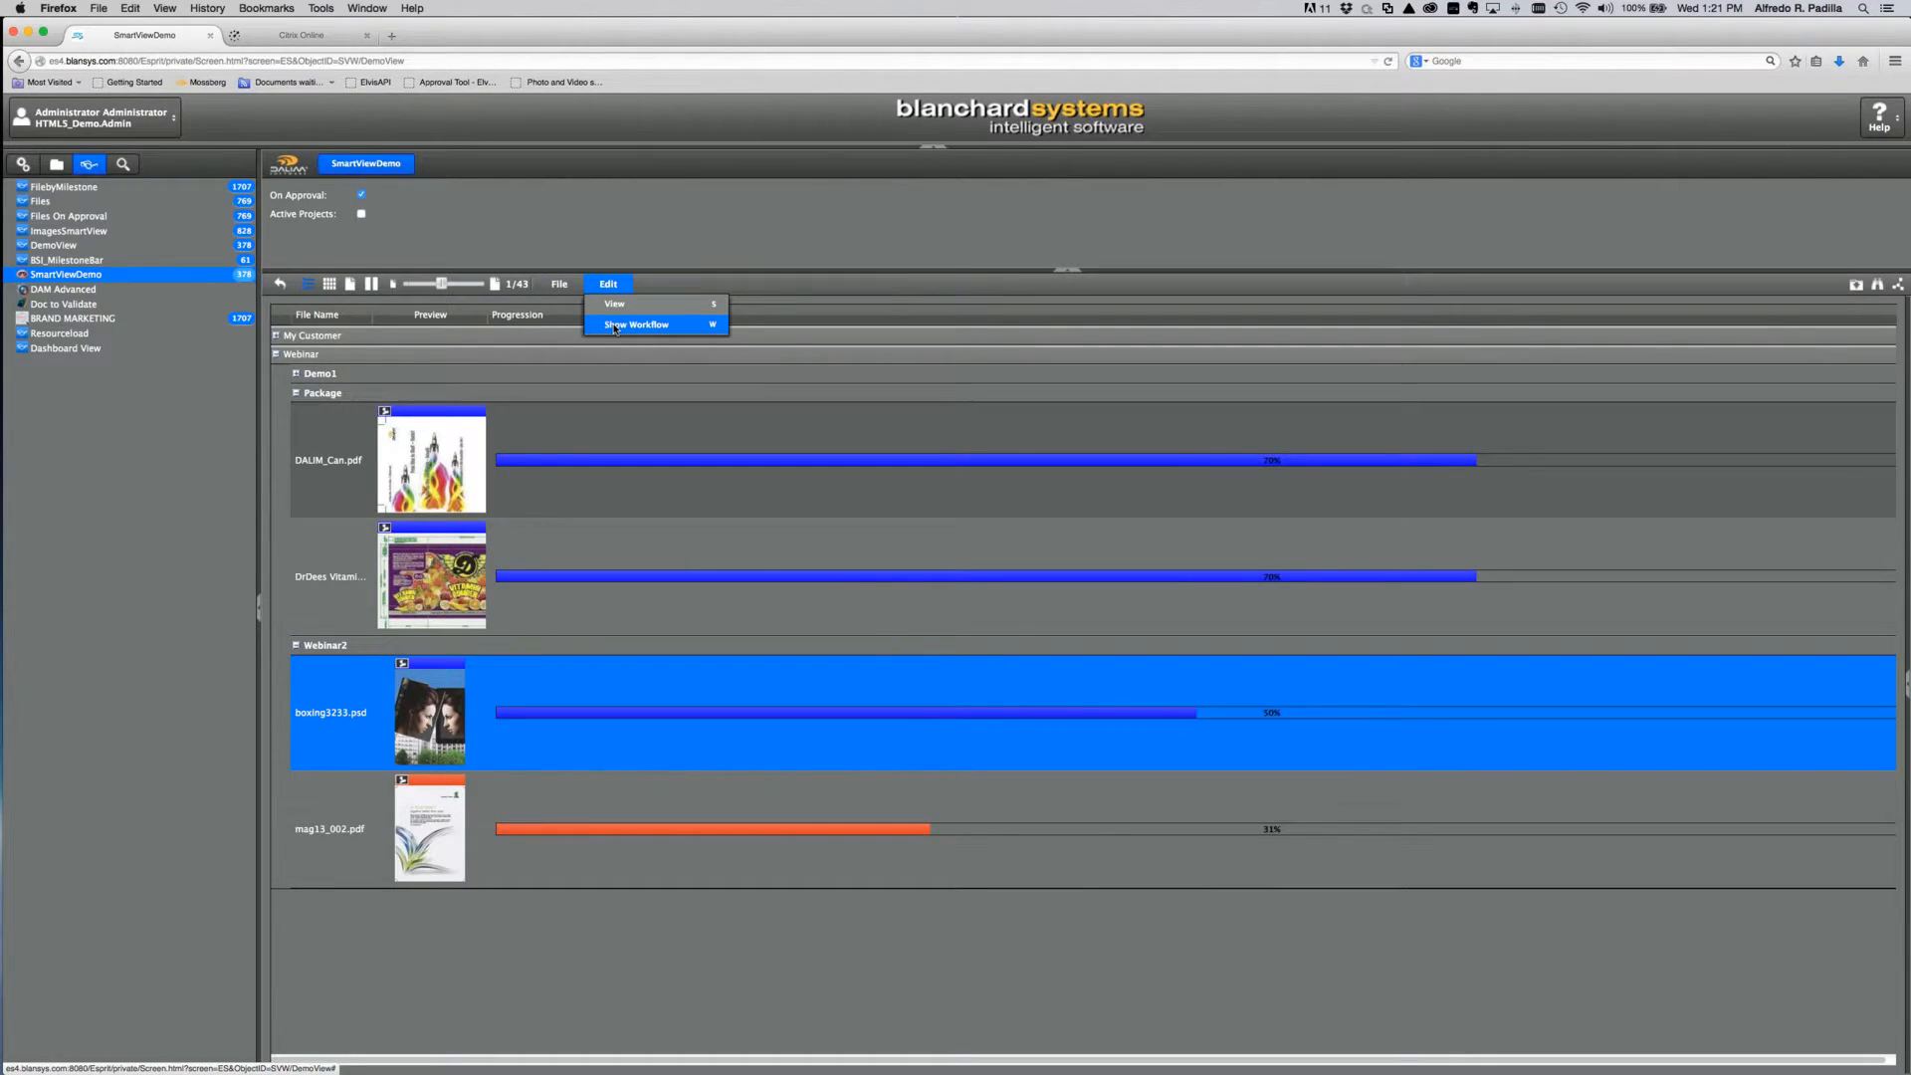
left_click(614, 325)
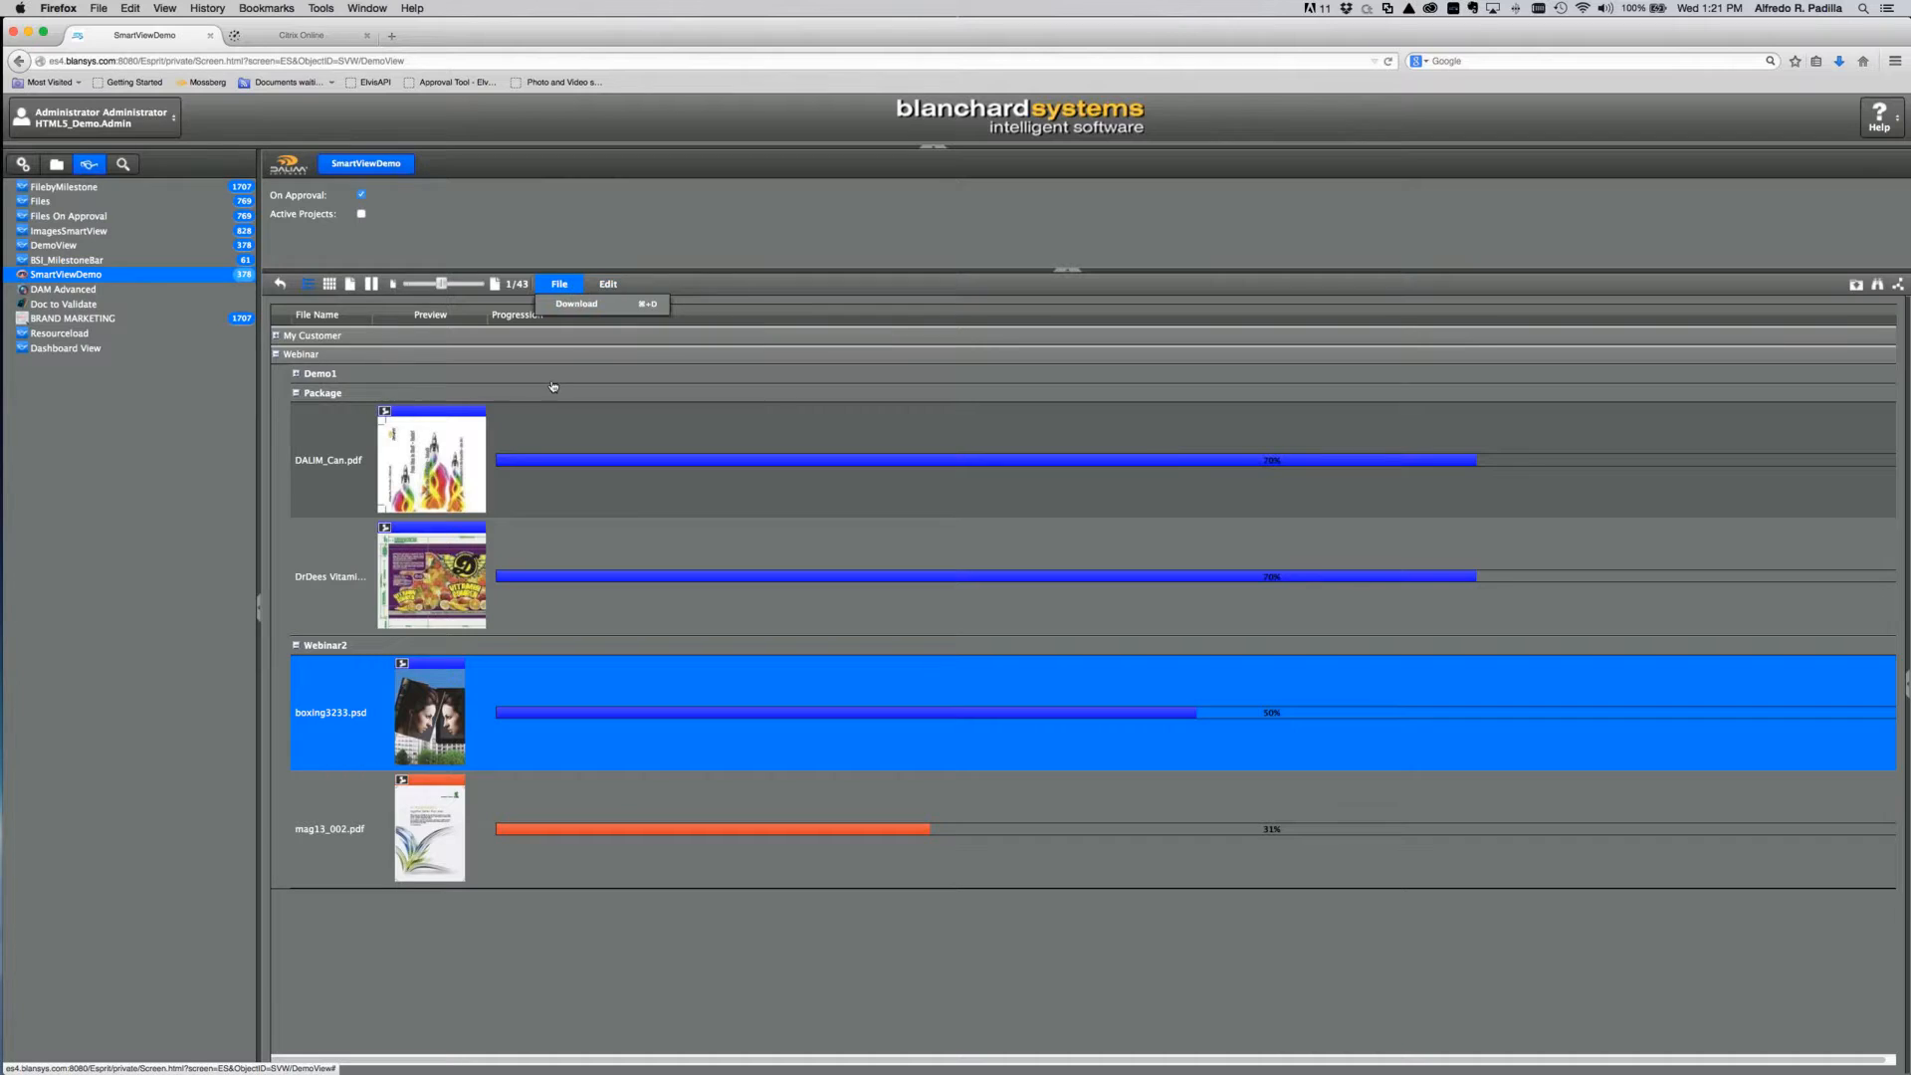
left_click(468, 473)
right_click(468, 474)
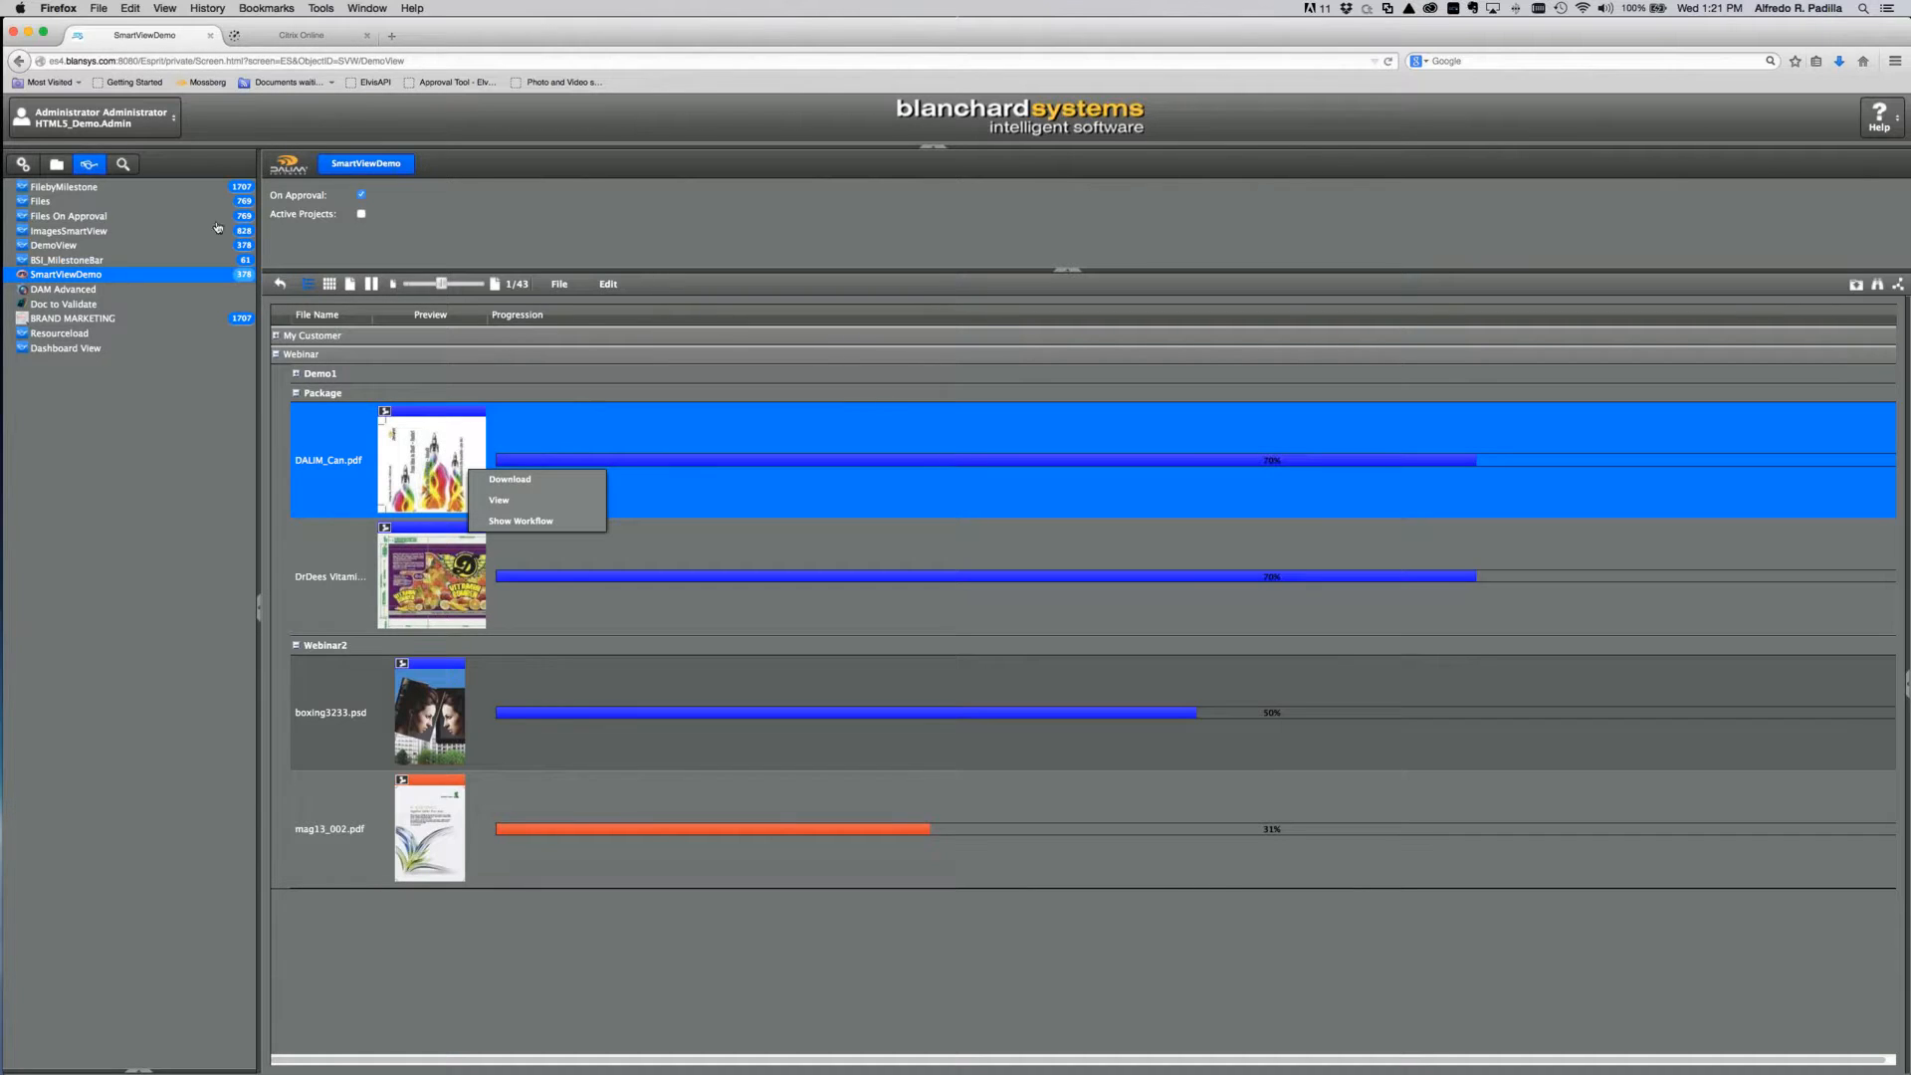
left_click(31, 168)
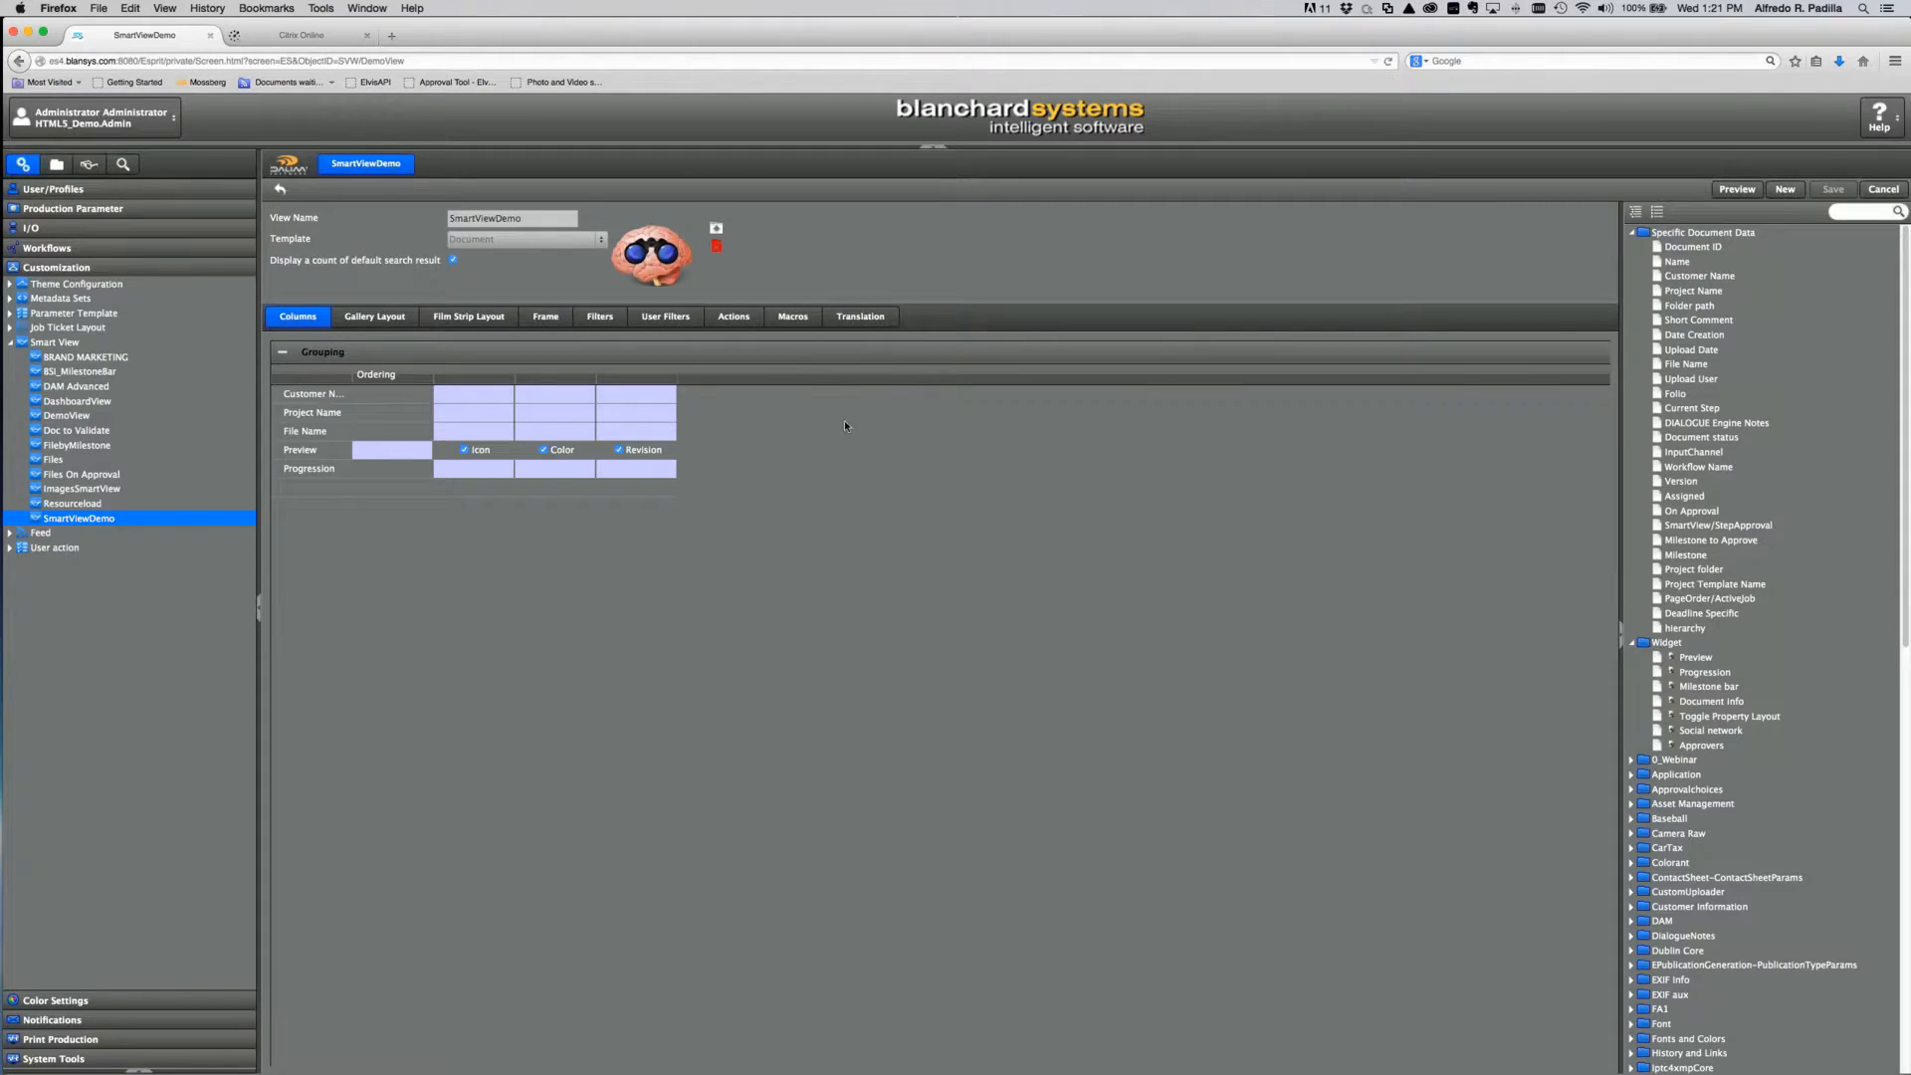
Step: Show the Macros settings for DAM Advanced, with Rating 0–5 and Approval 0–2 shortcuts
left_click(804, 319)
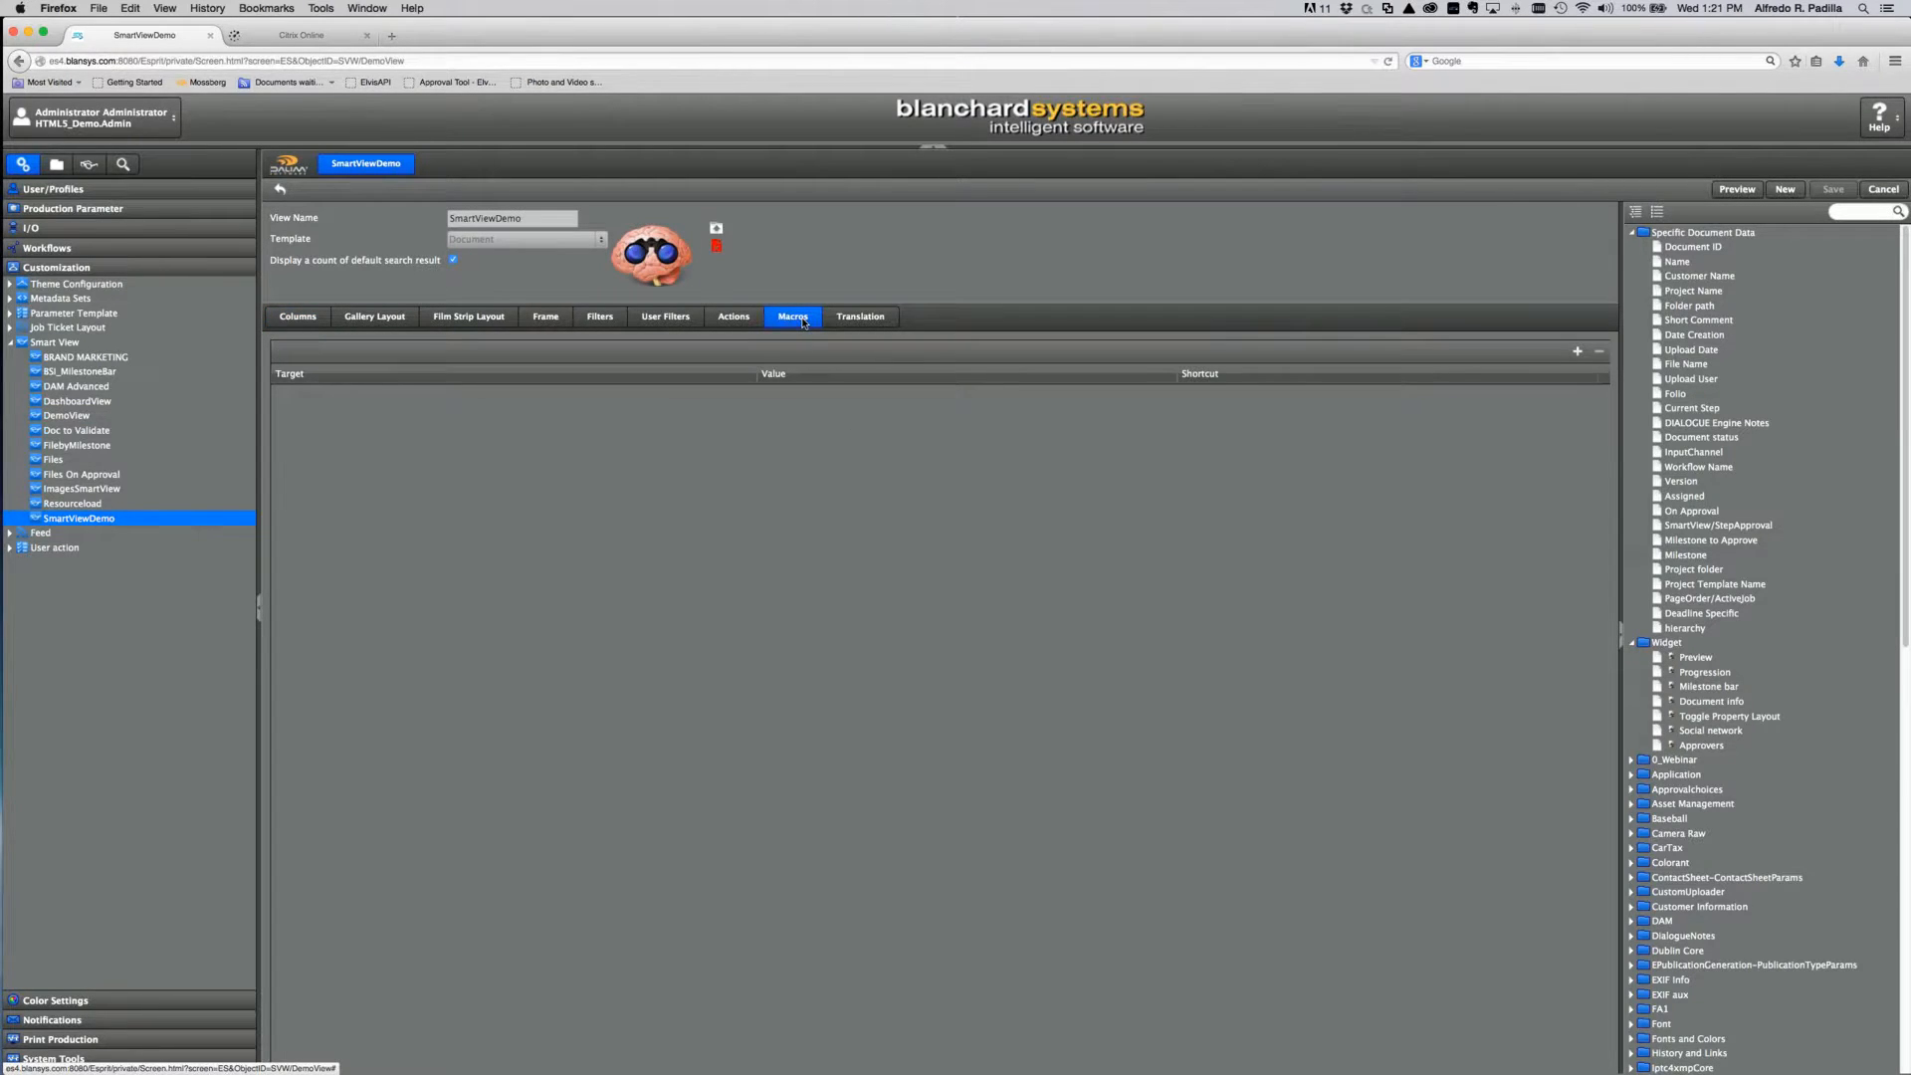
left_click(66, 387)
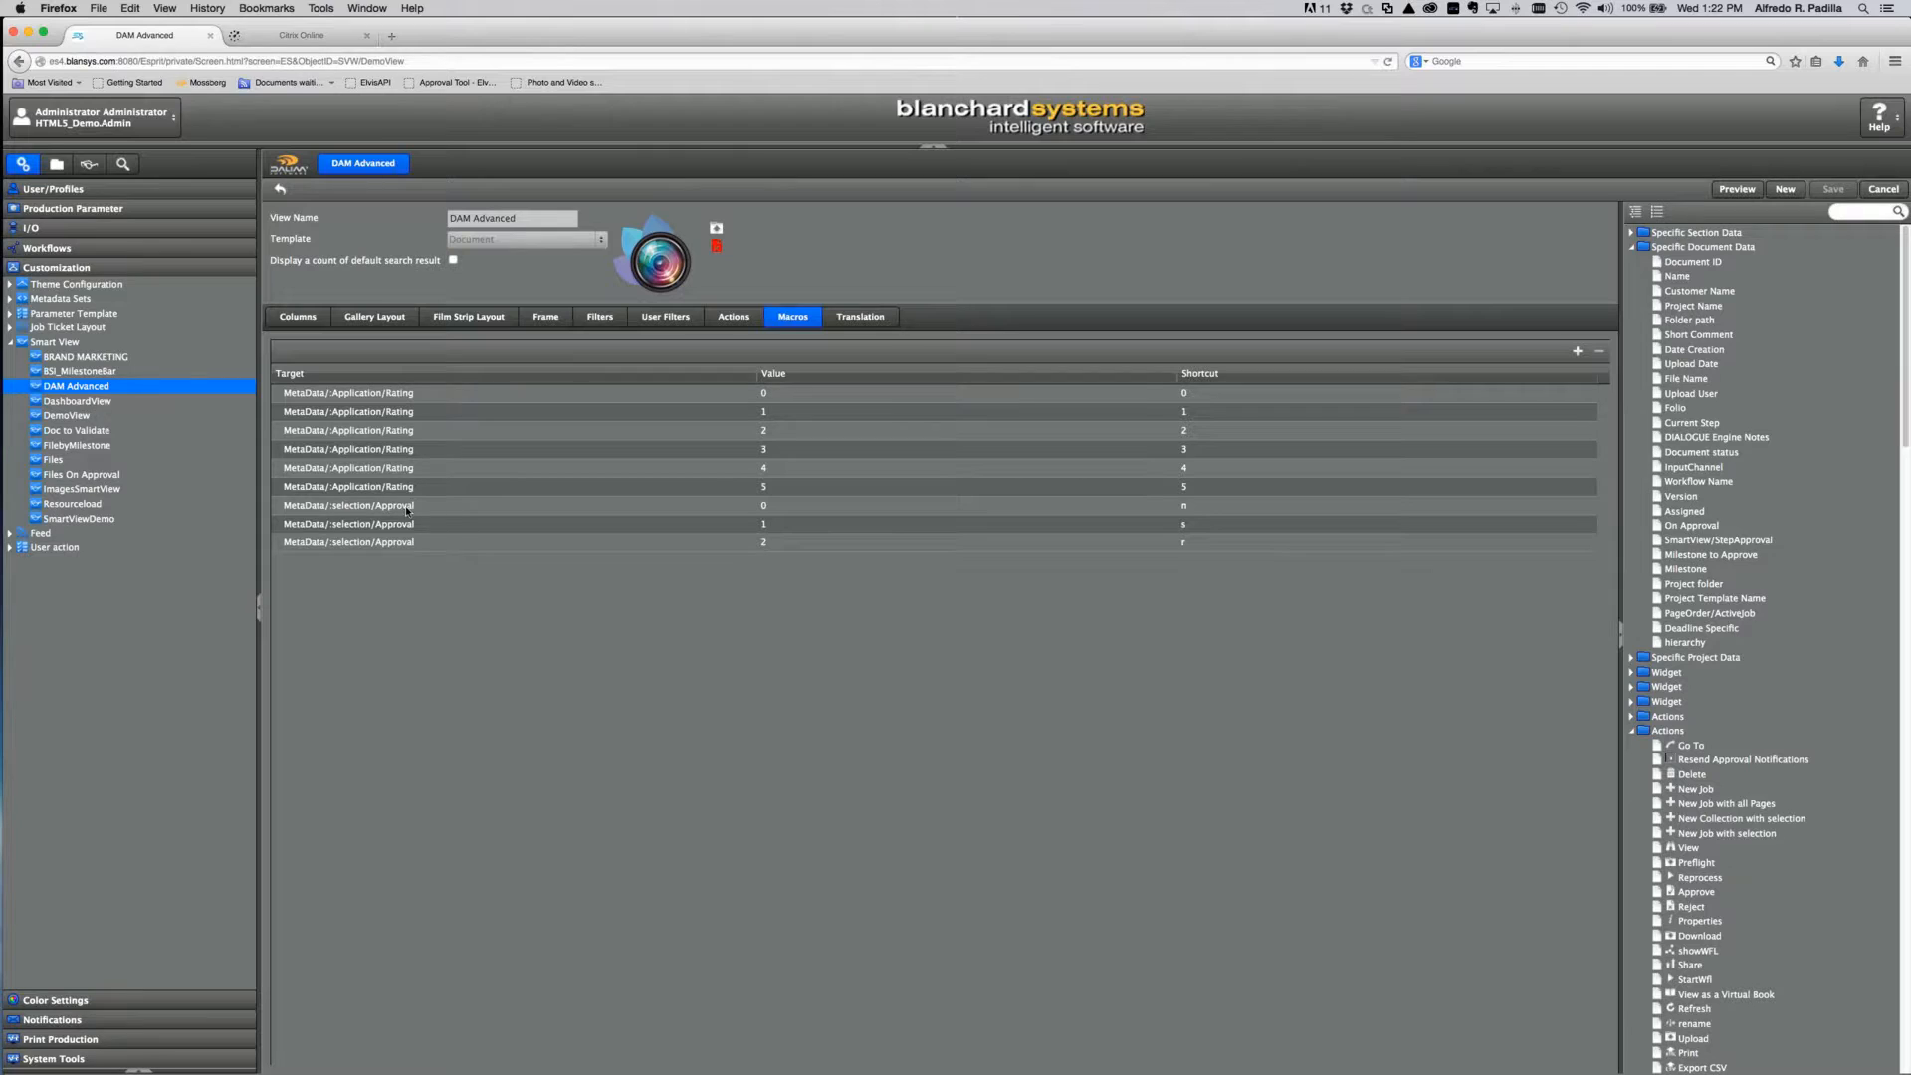
left_click(784, 509)
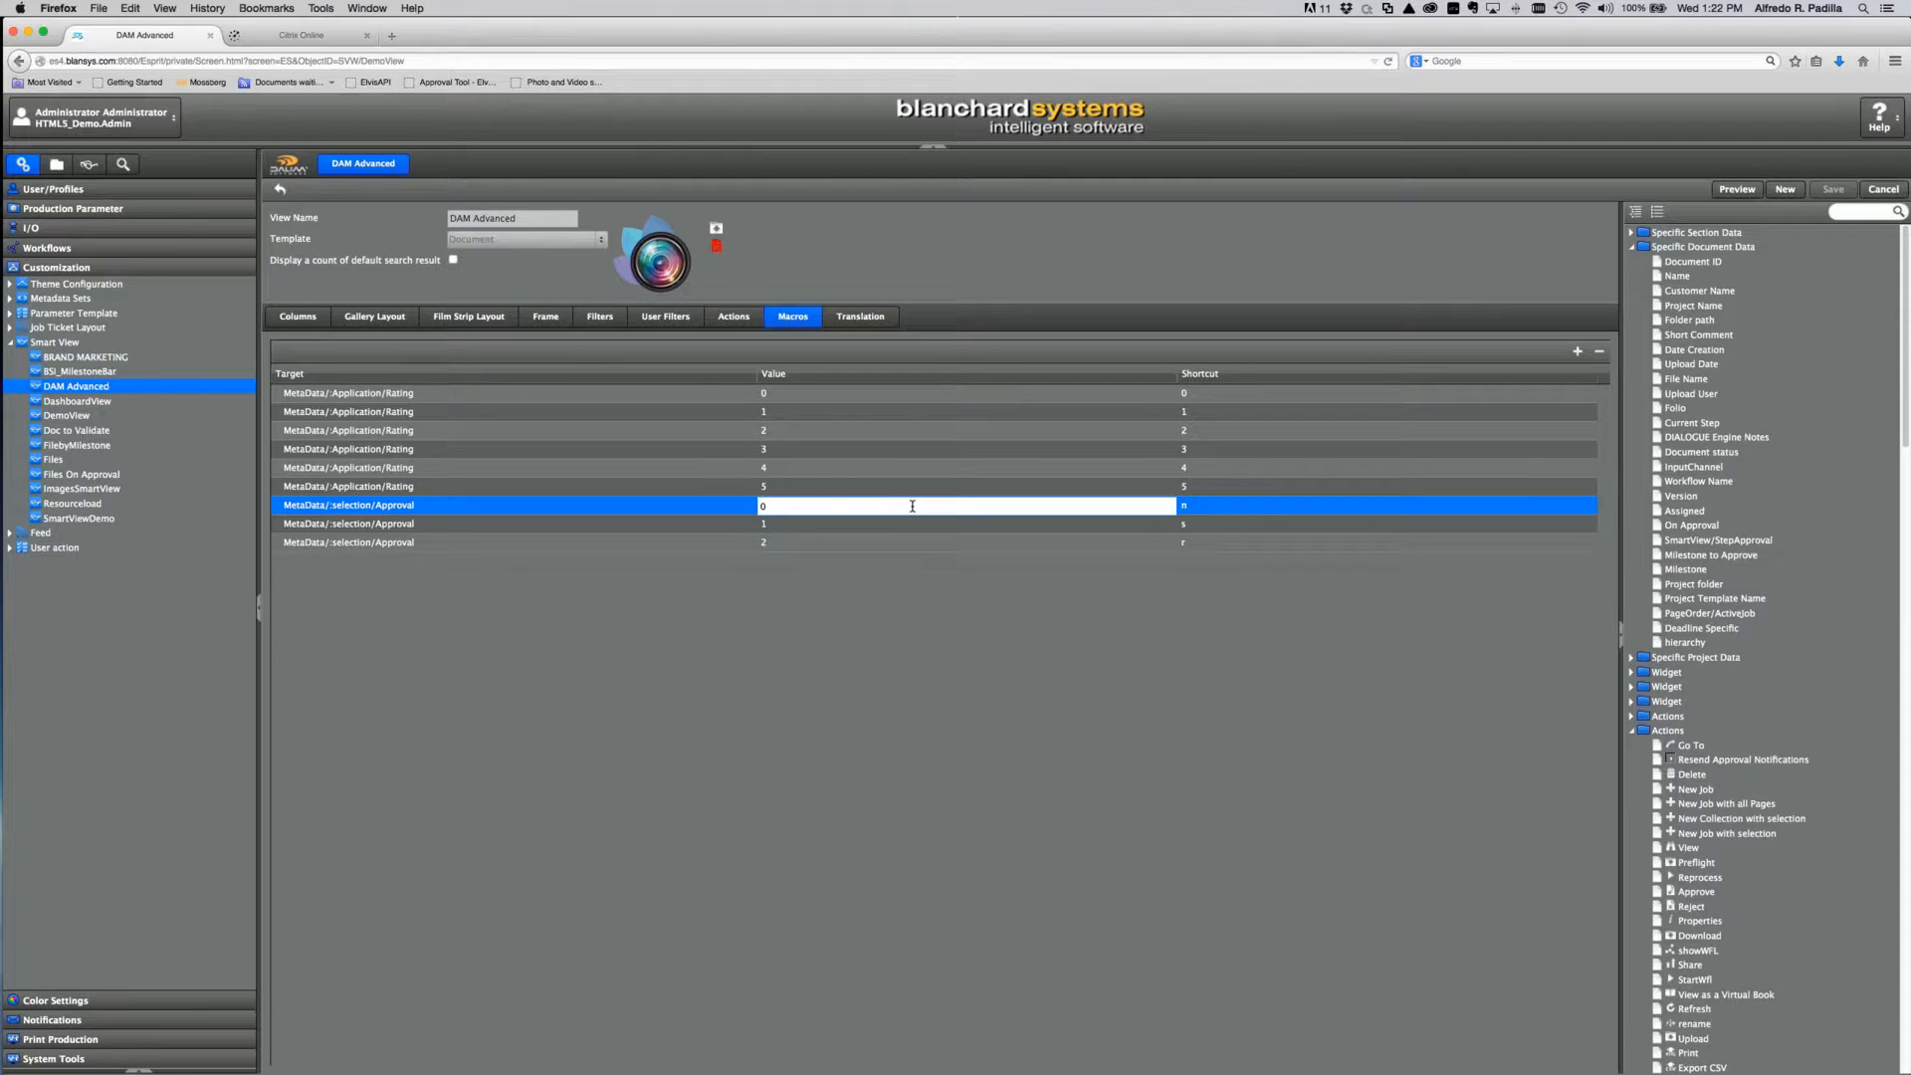
left_click(1051, 638)
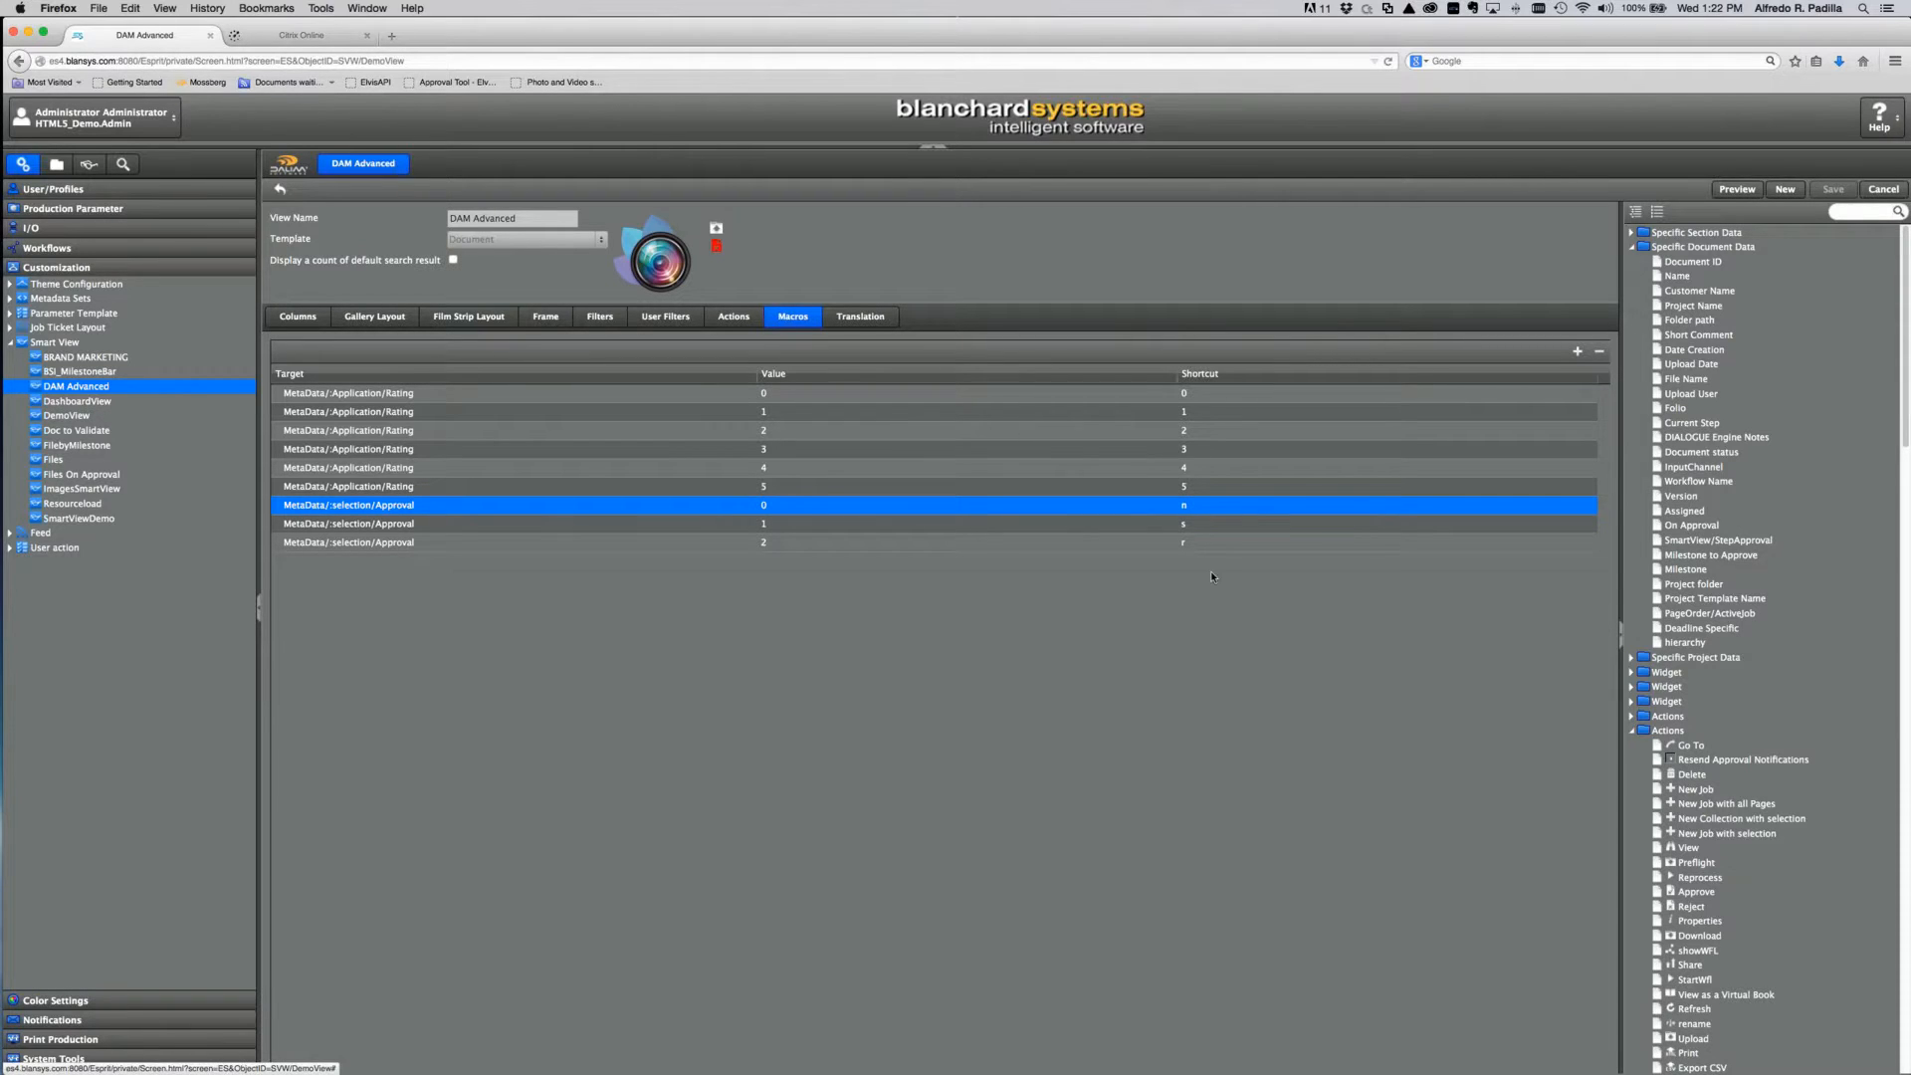
left_click(1201, 523)
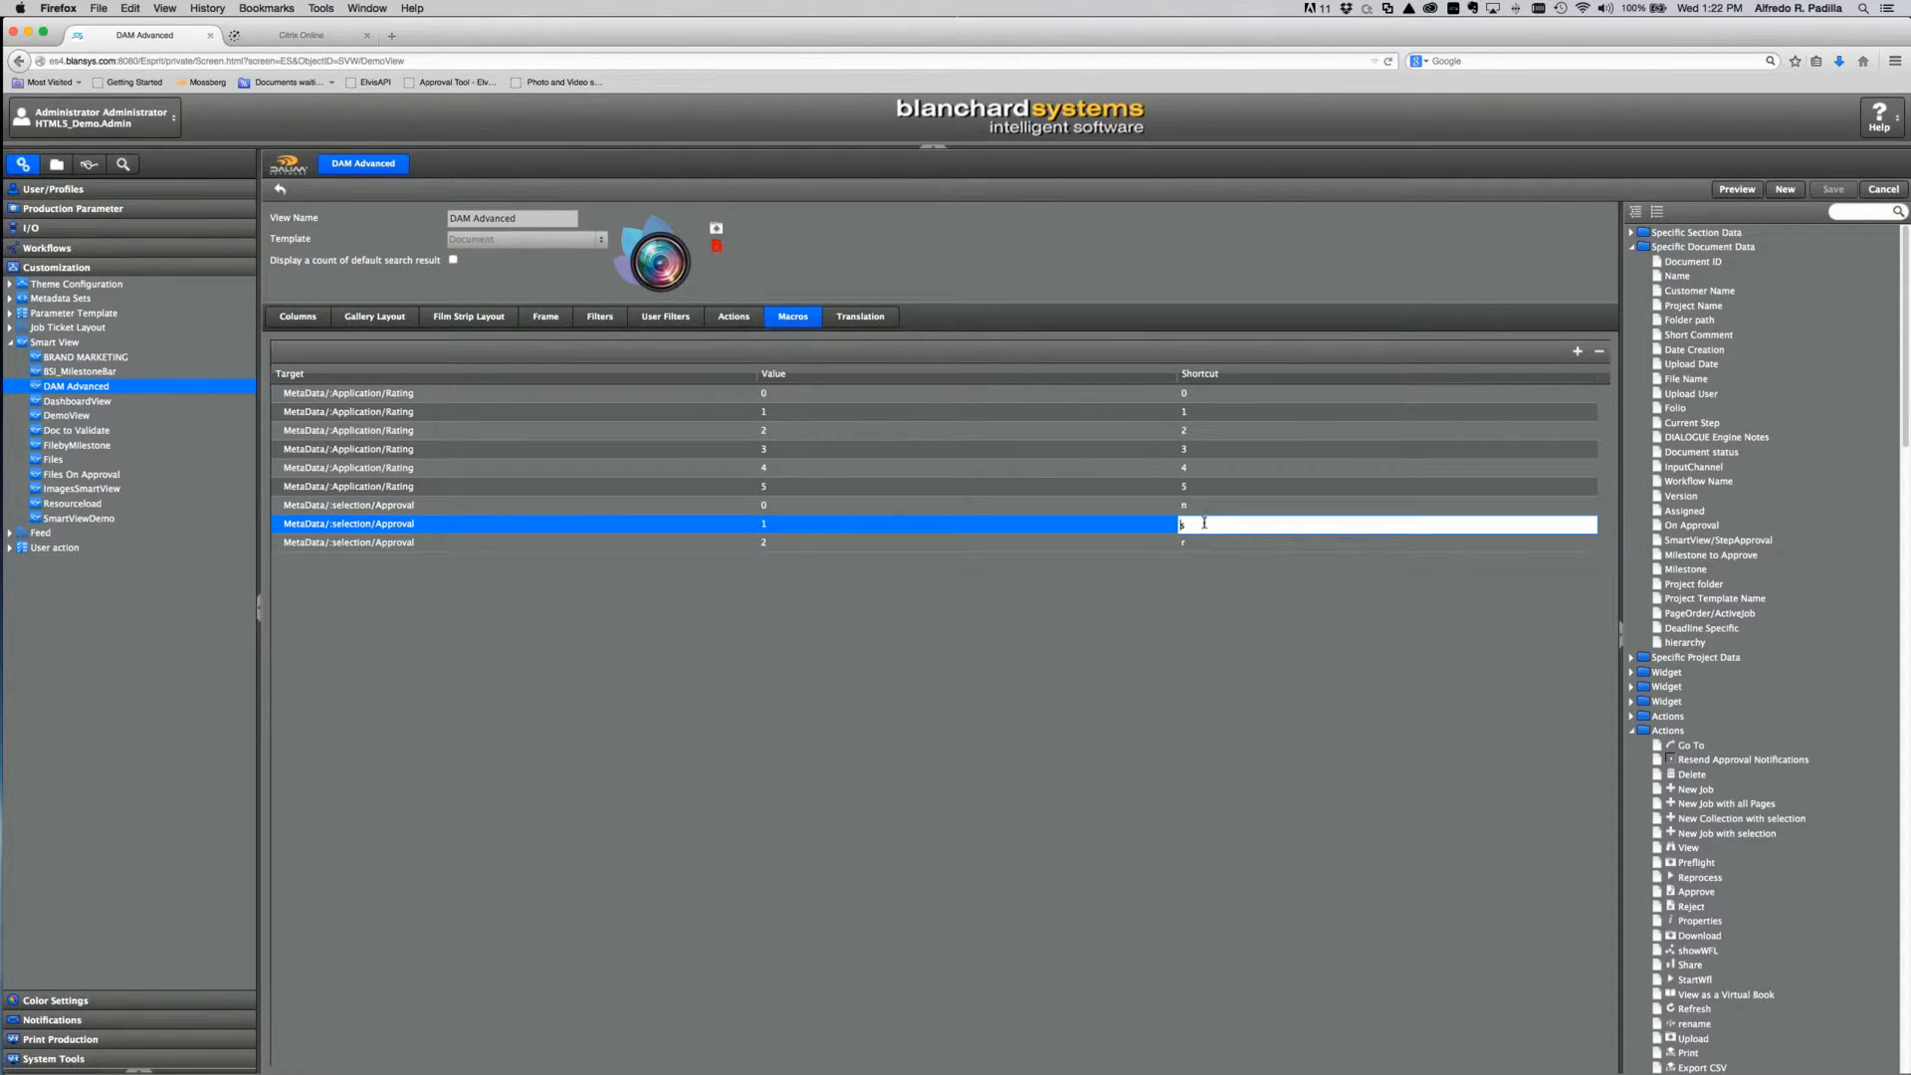
left_click(1214, 543)
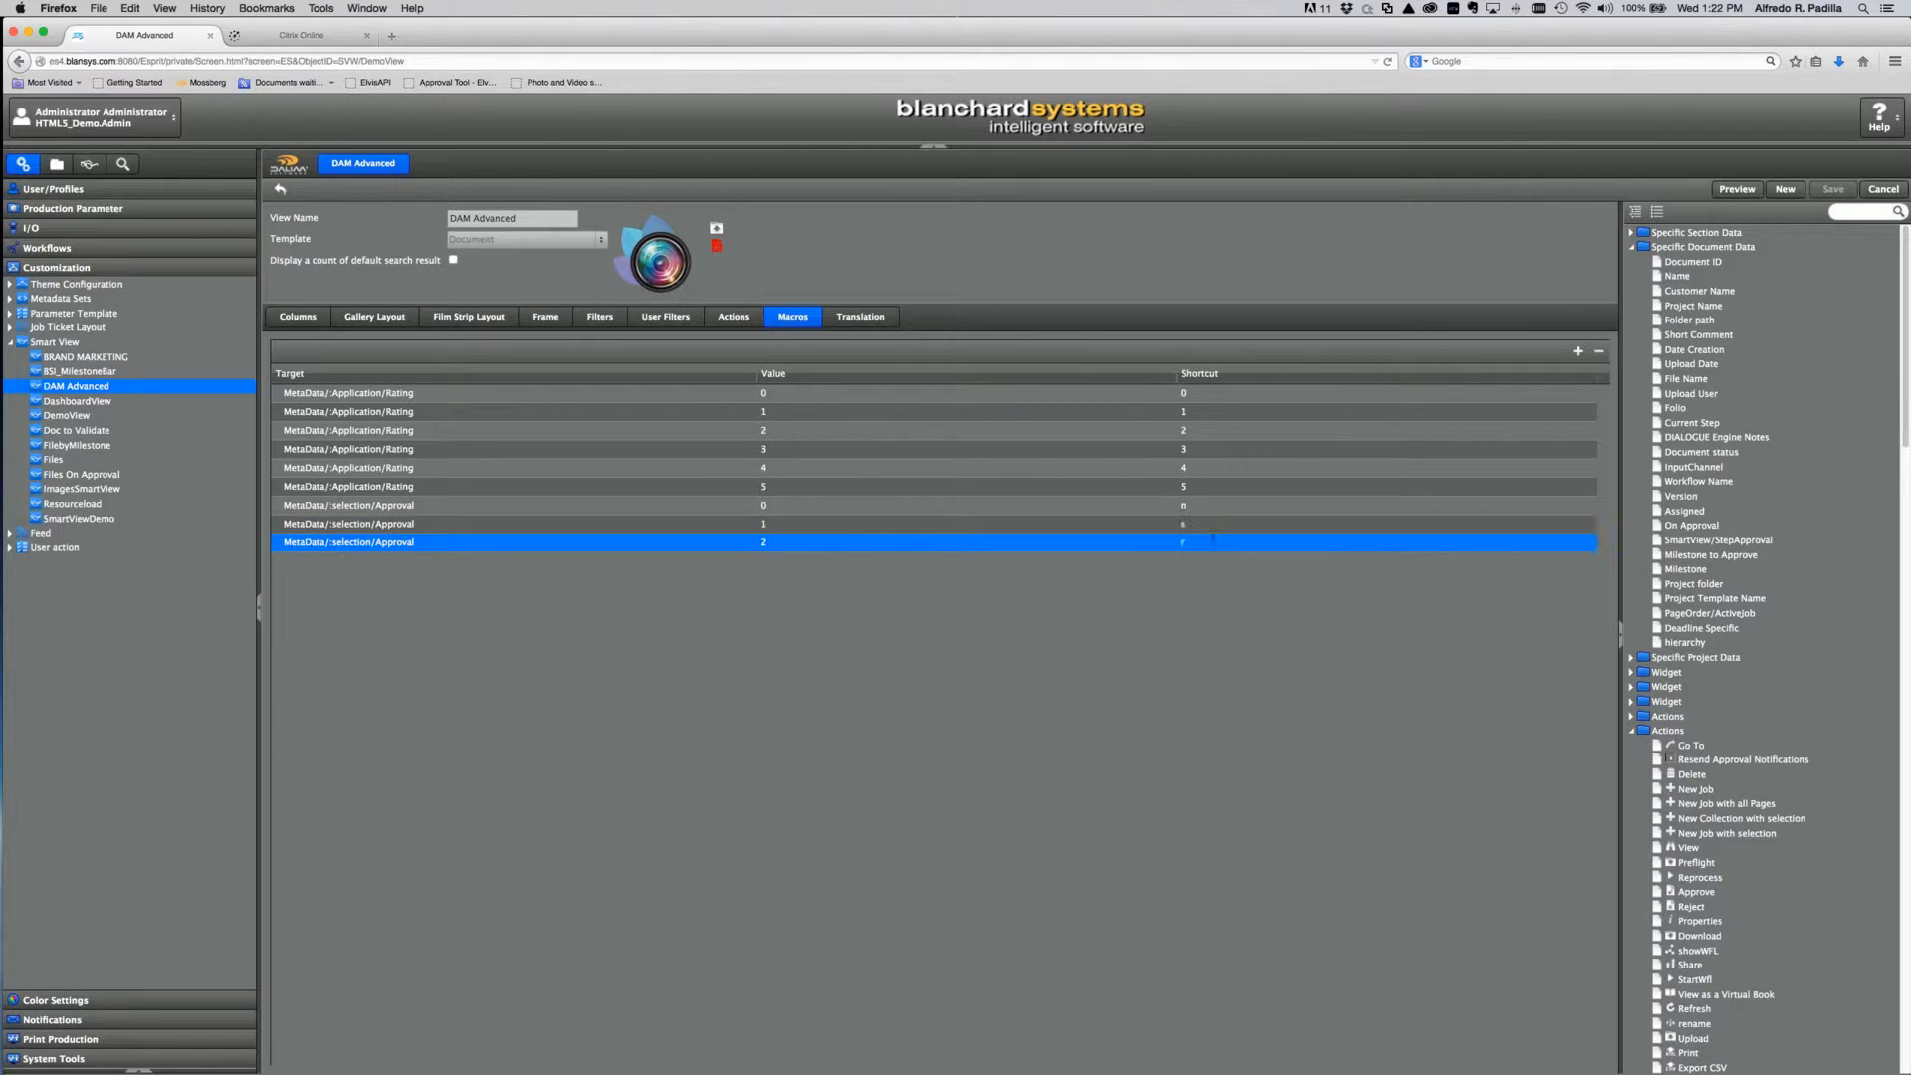
left_click(1209, 611)
Step: Open BSI_MilestoneBar's Columns settings and widen the label column to show full names
left_click(86, 374)
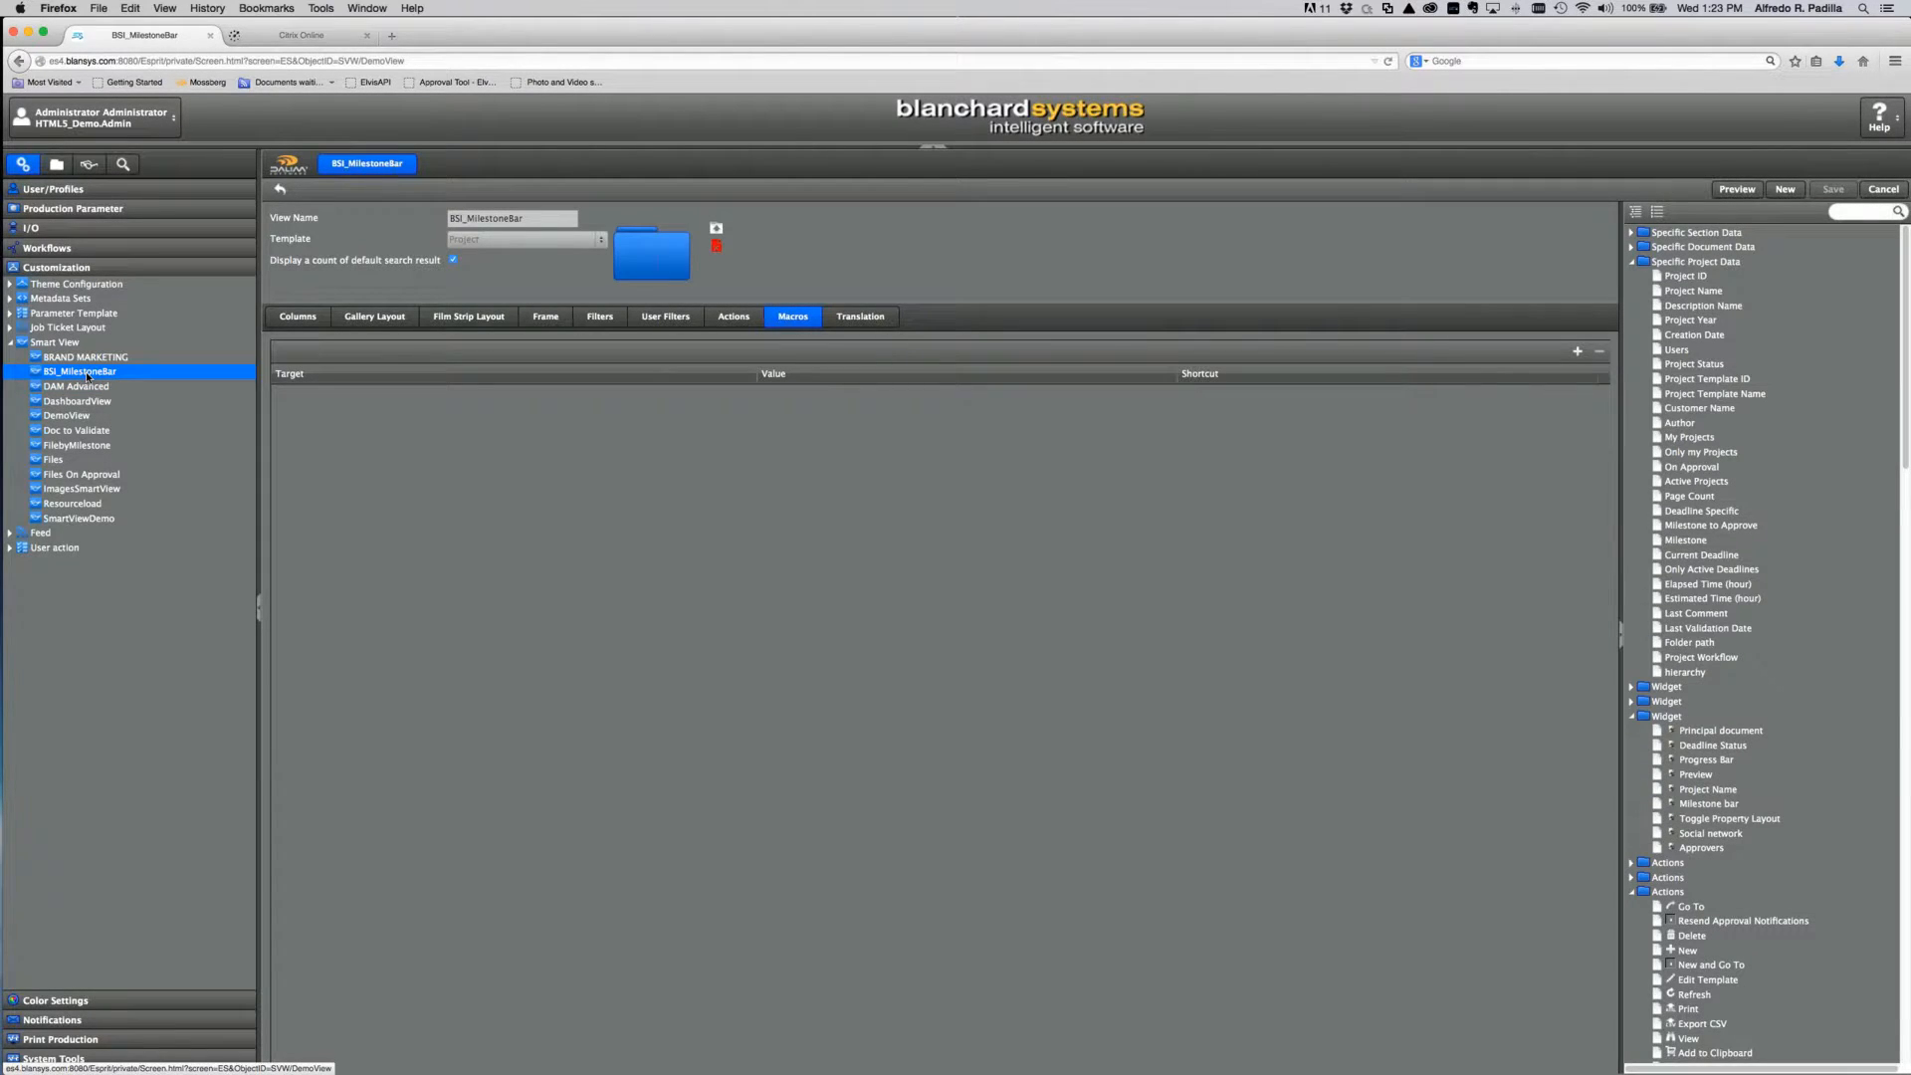
left_click(304, 322)
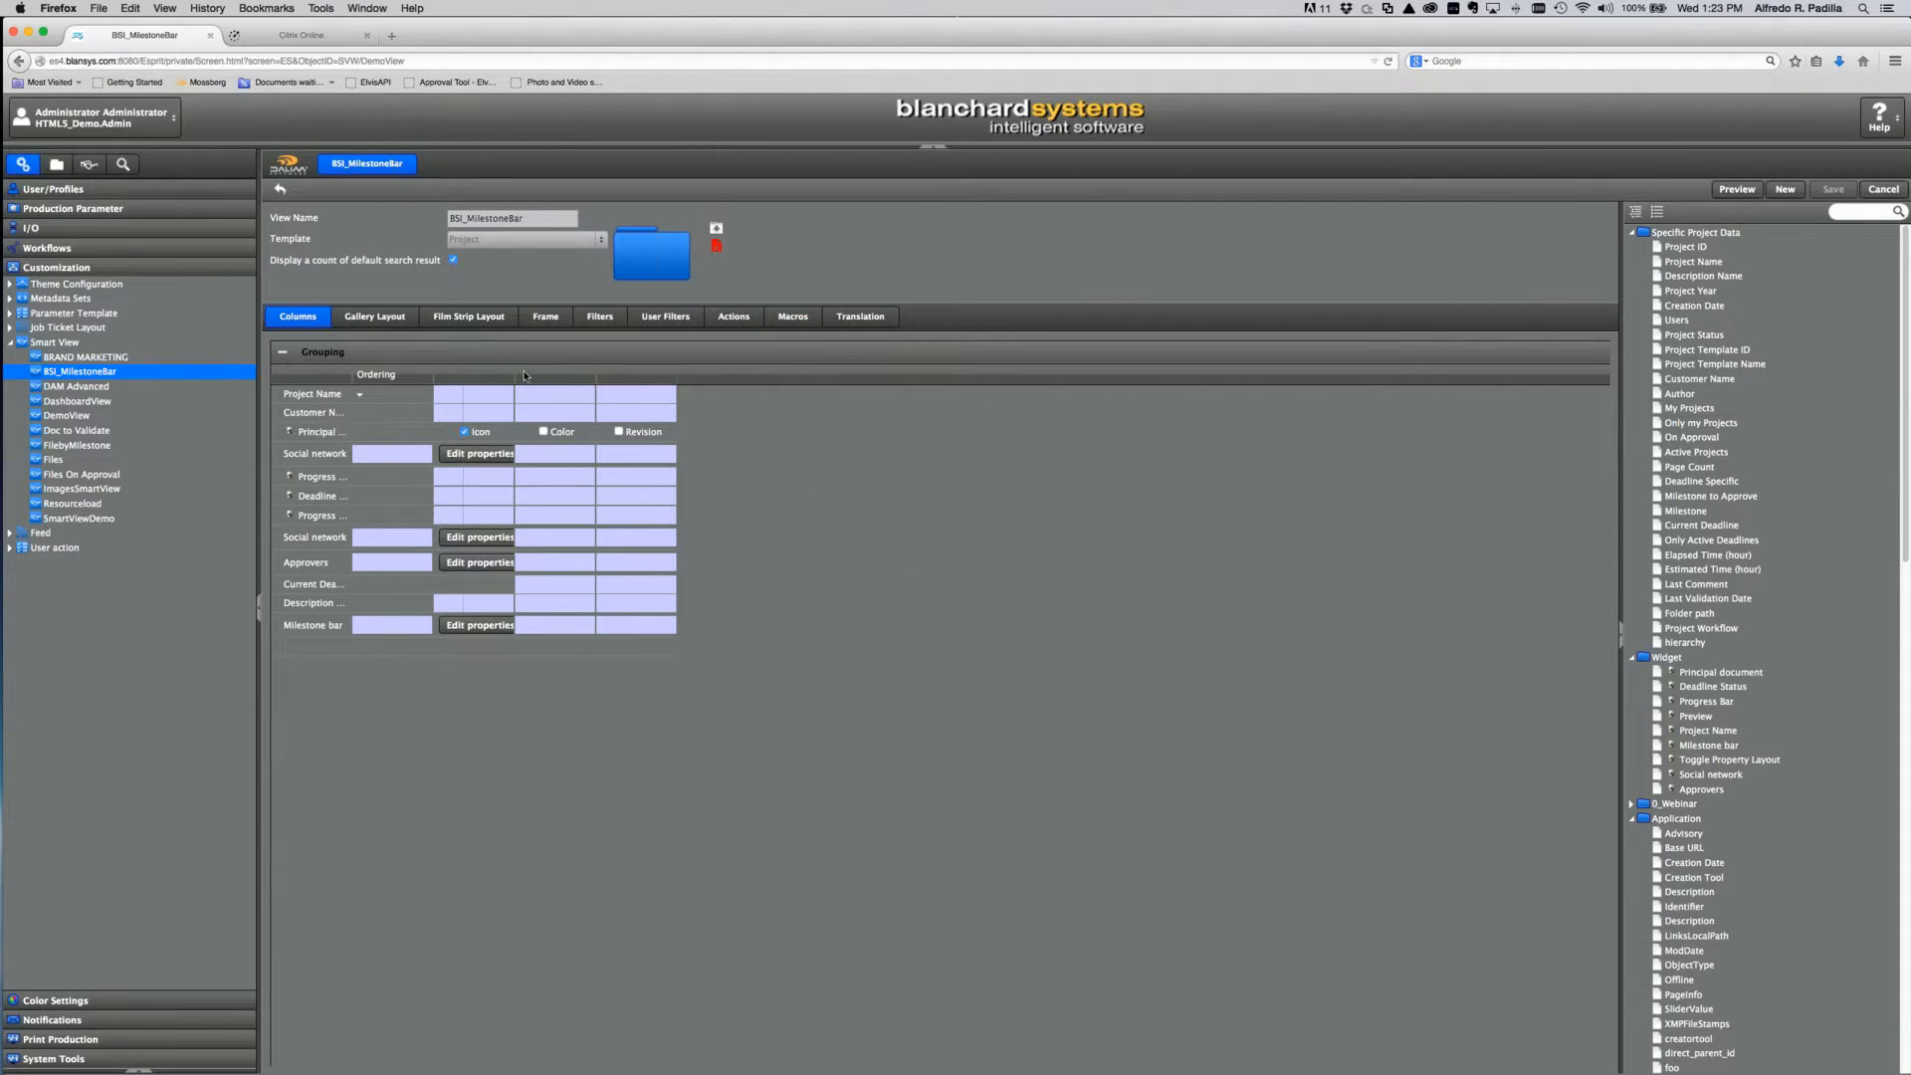
left_click_drag(524, 375, 525, 375)
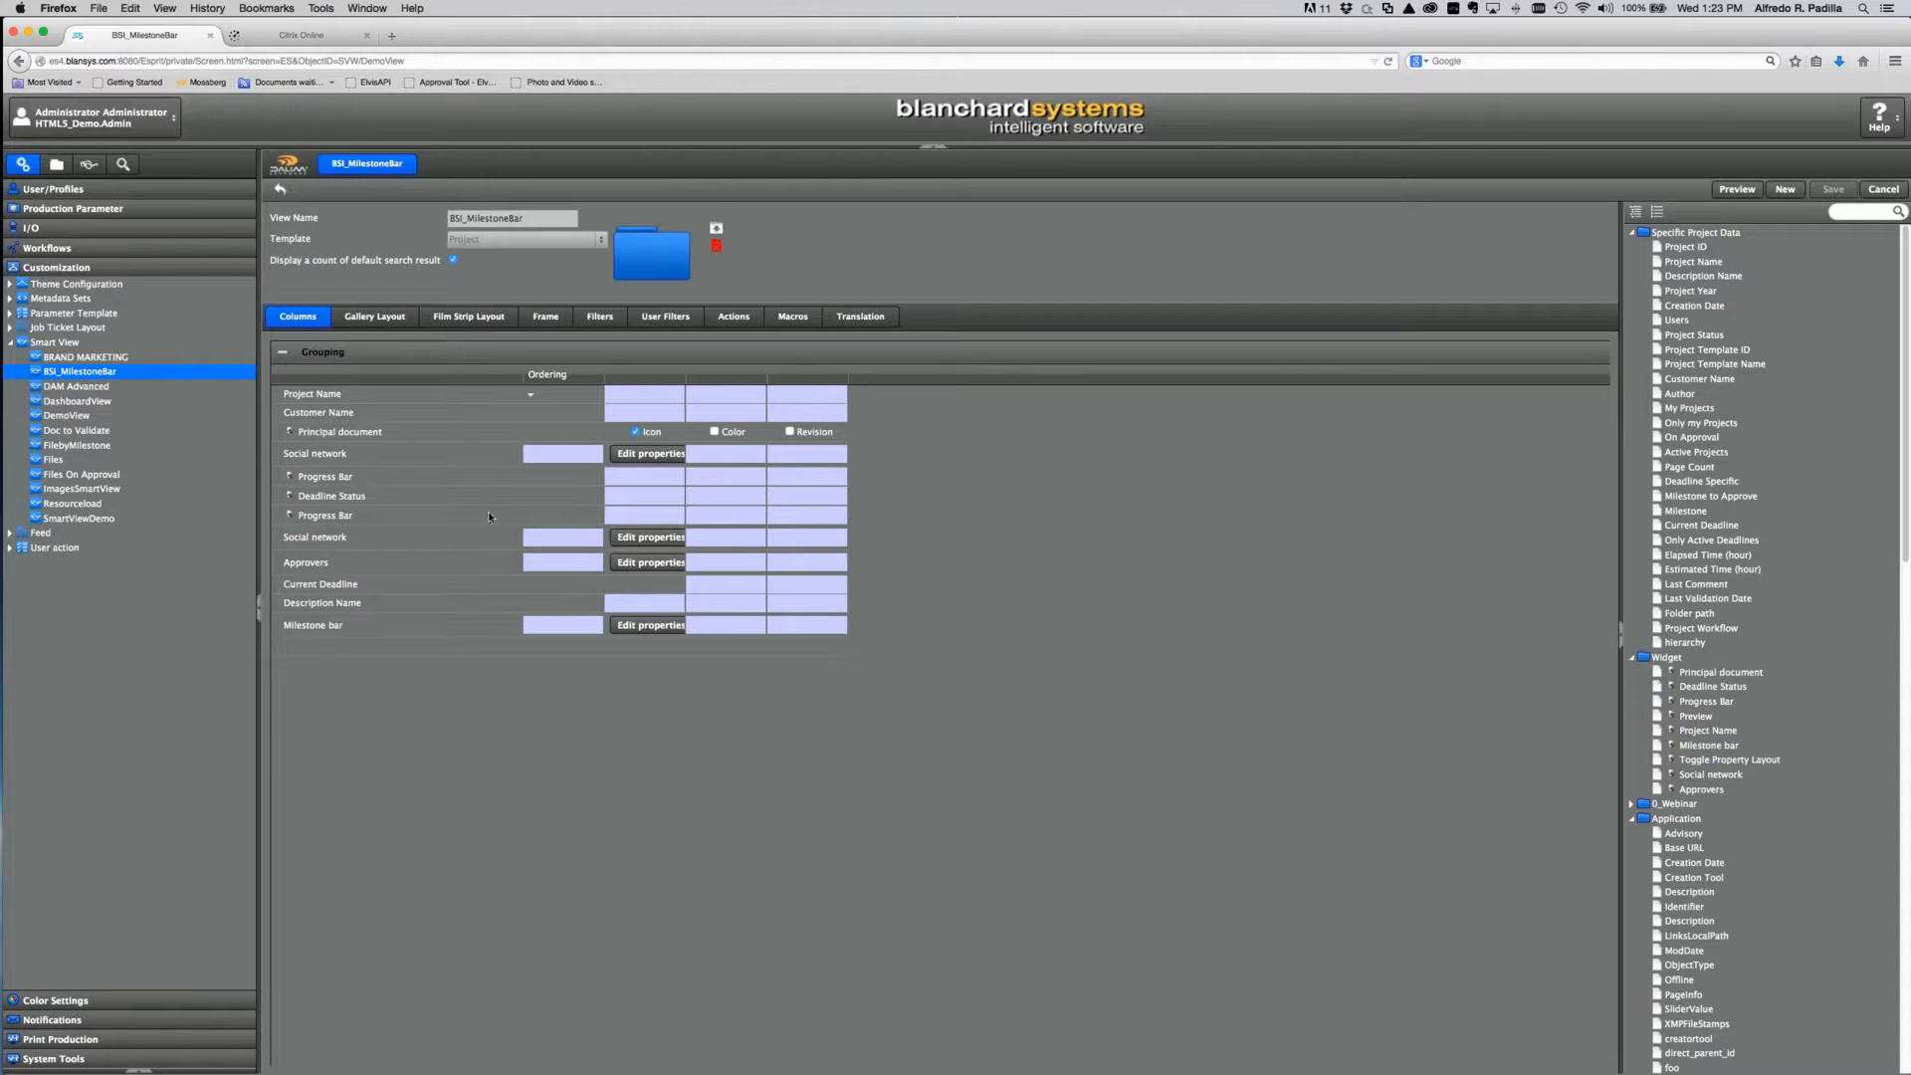
Step: In the Milestone bar widget properties, set the orientation to Vertical
left_click(669, 624)
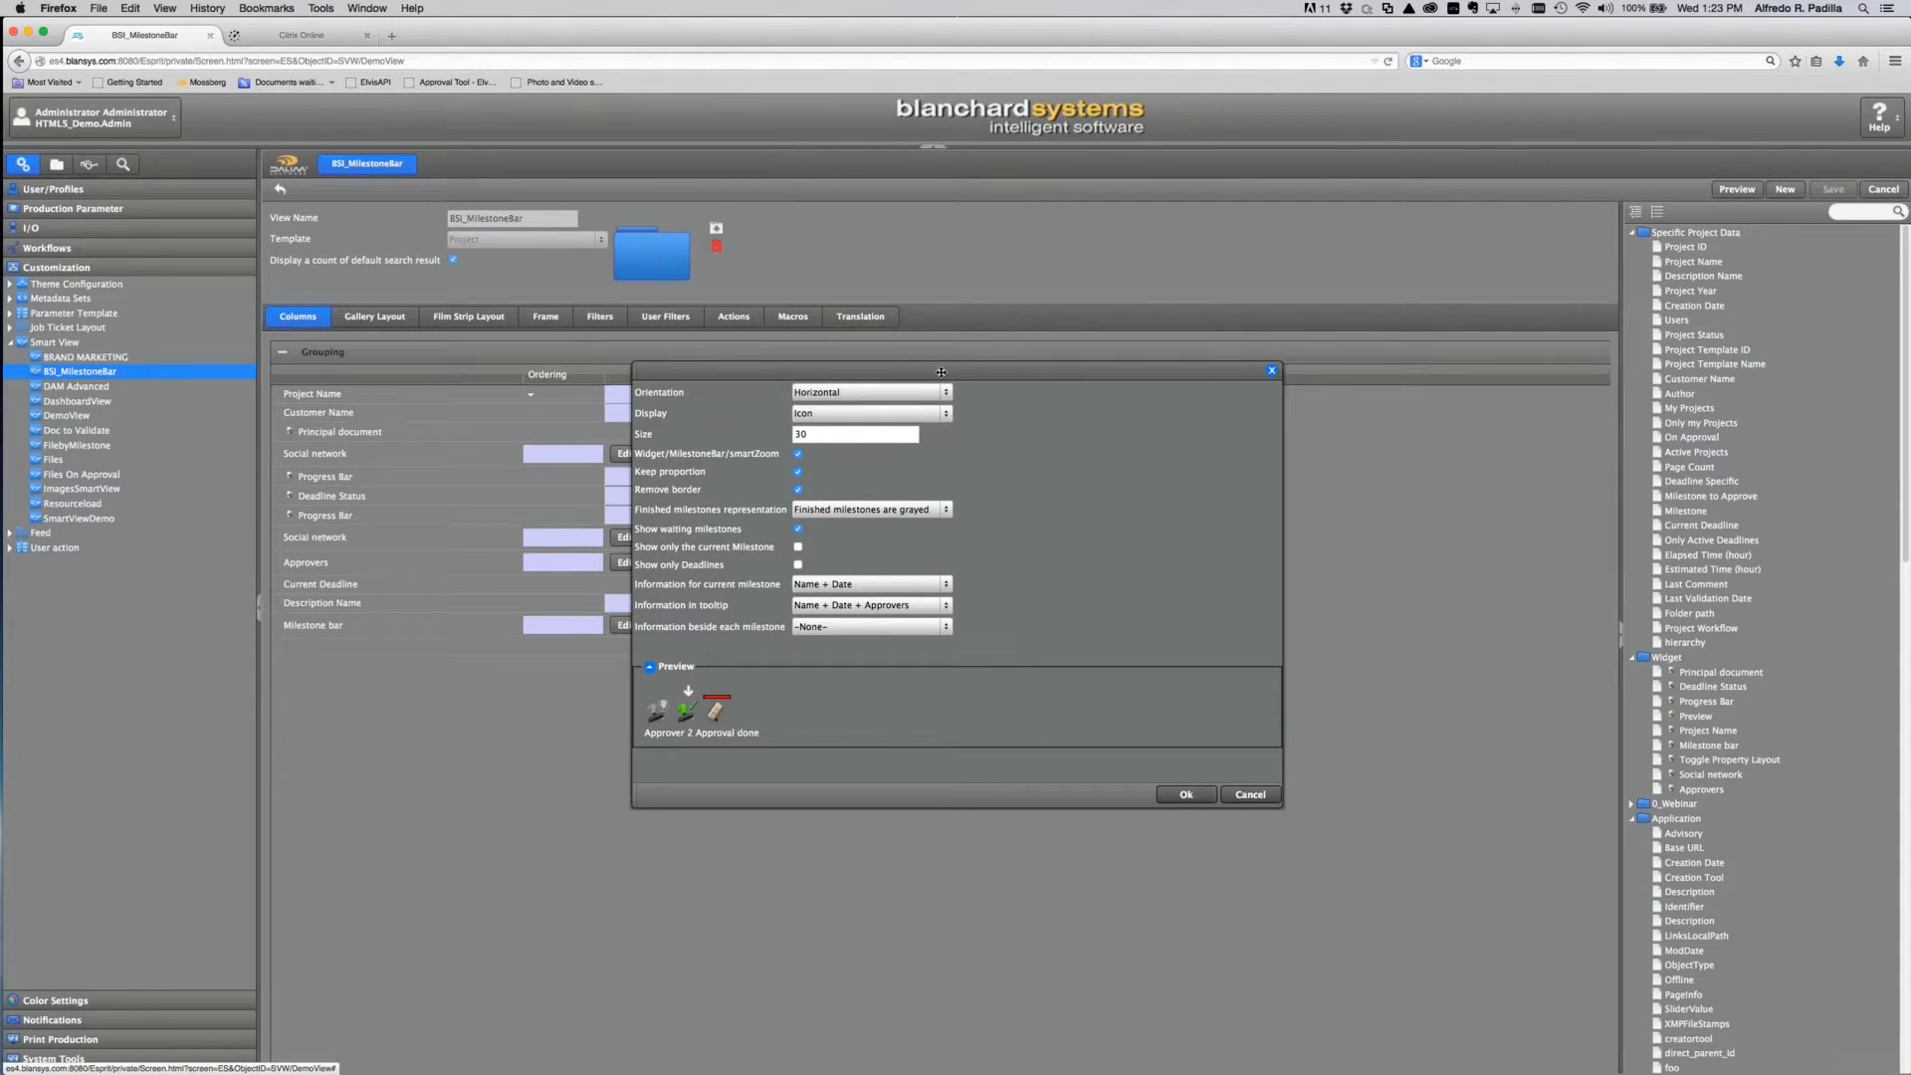
left_click_drag(928, 348, 926, 340)
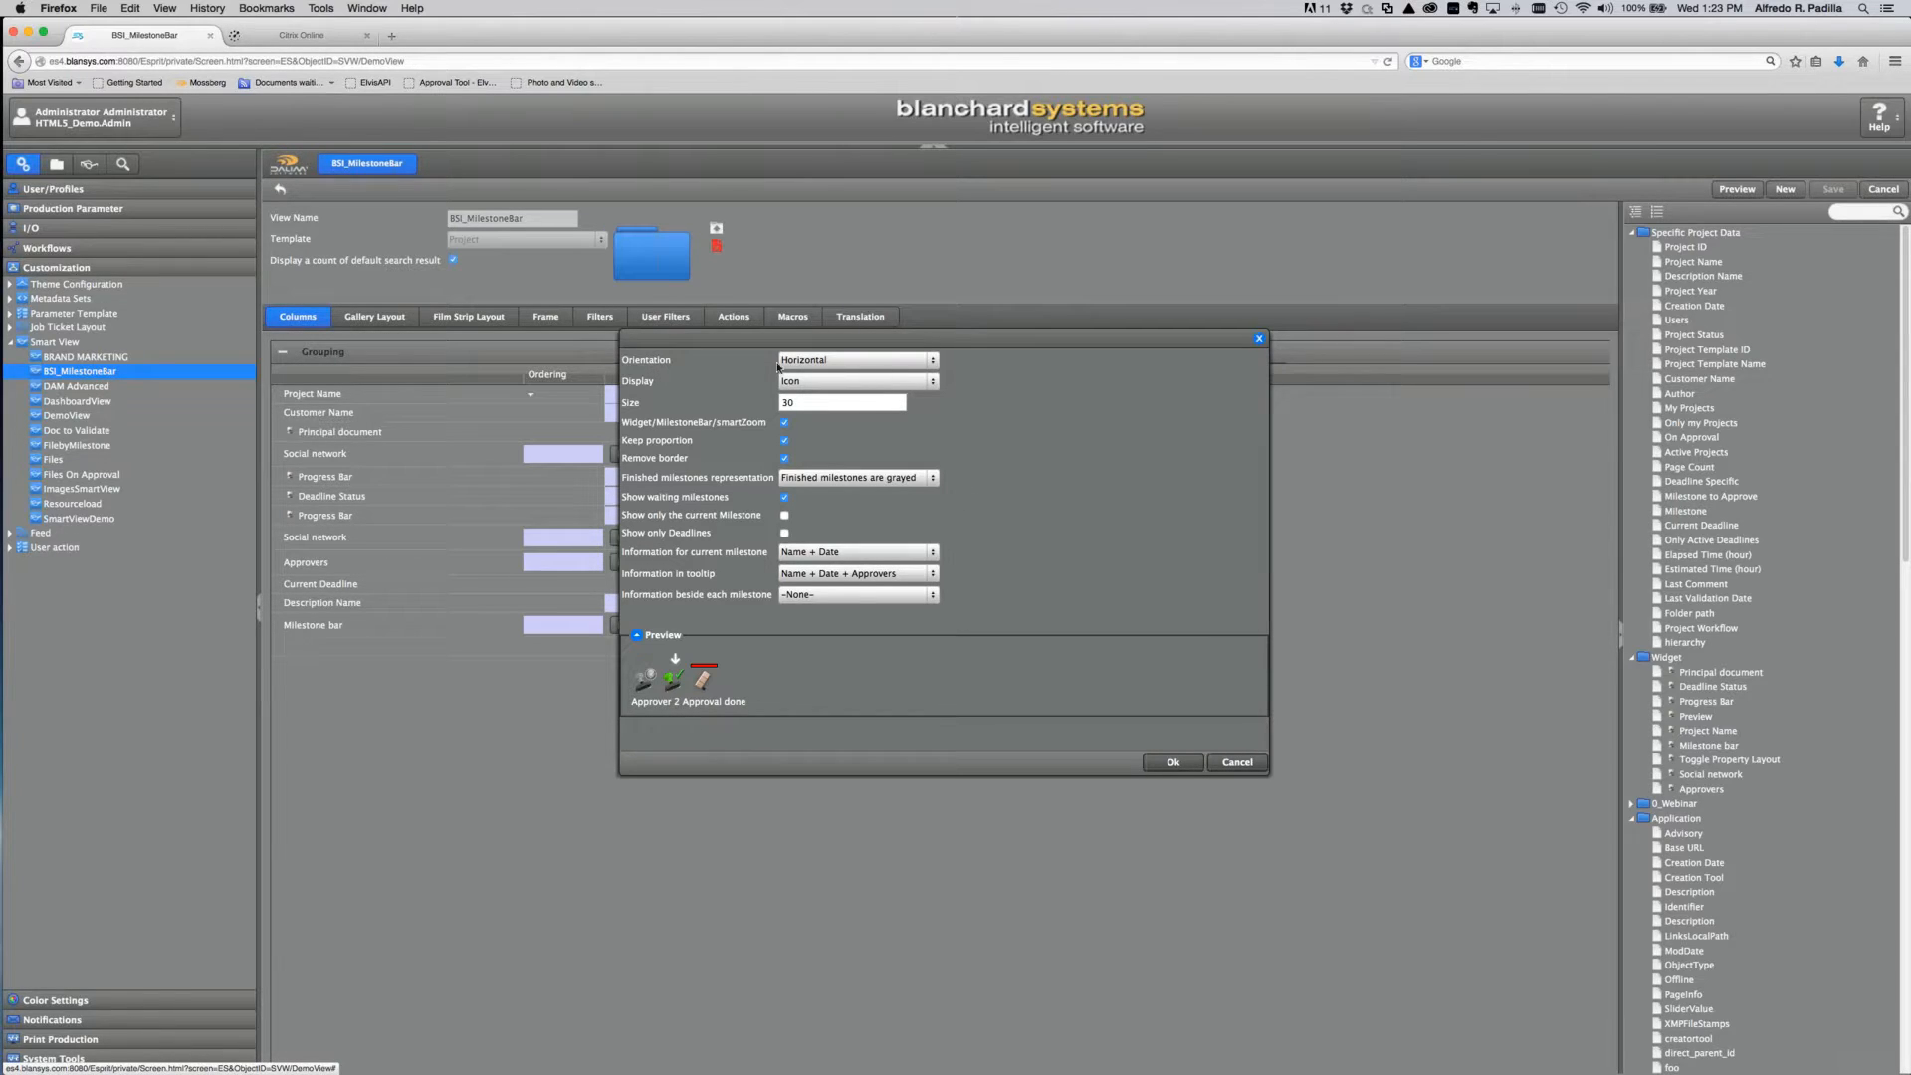
left_click(918, 359)
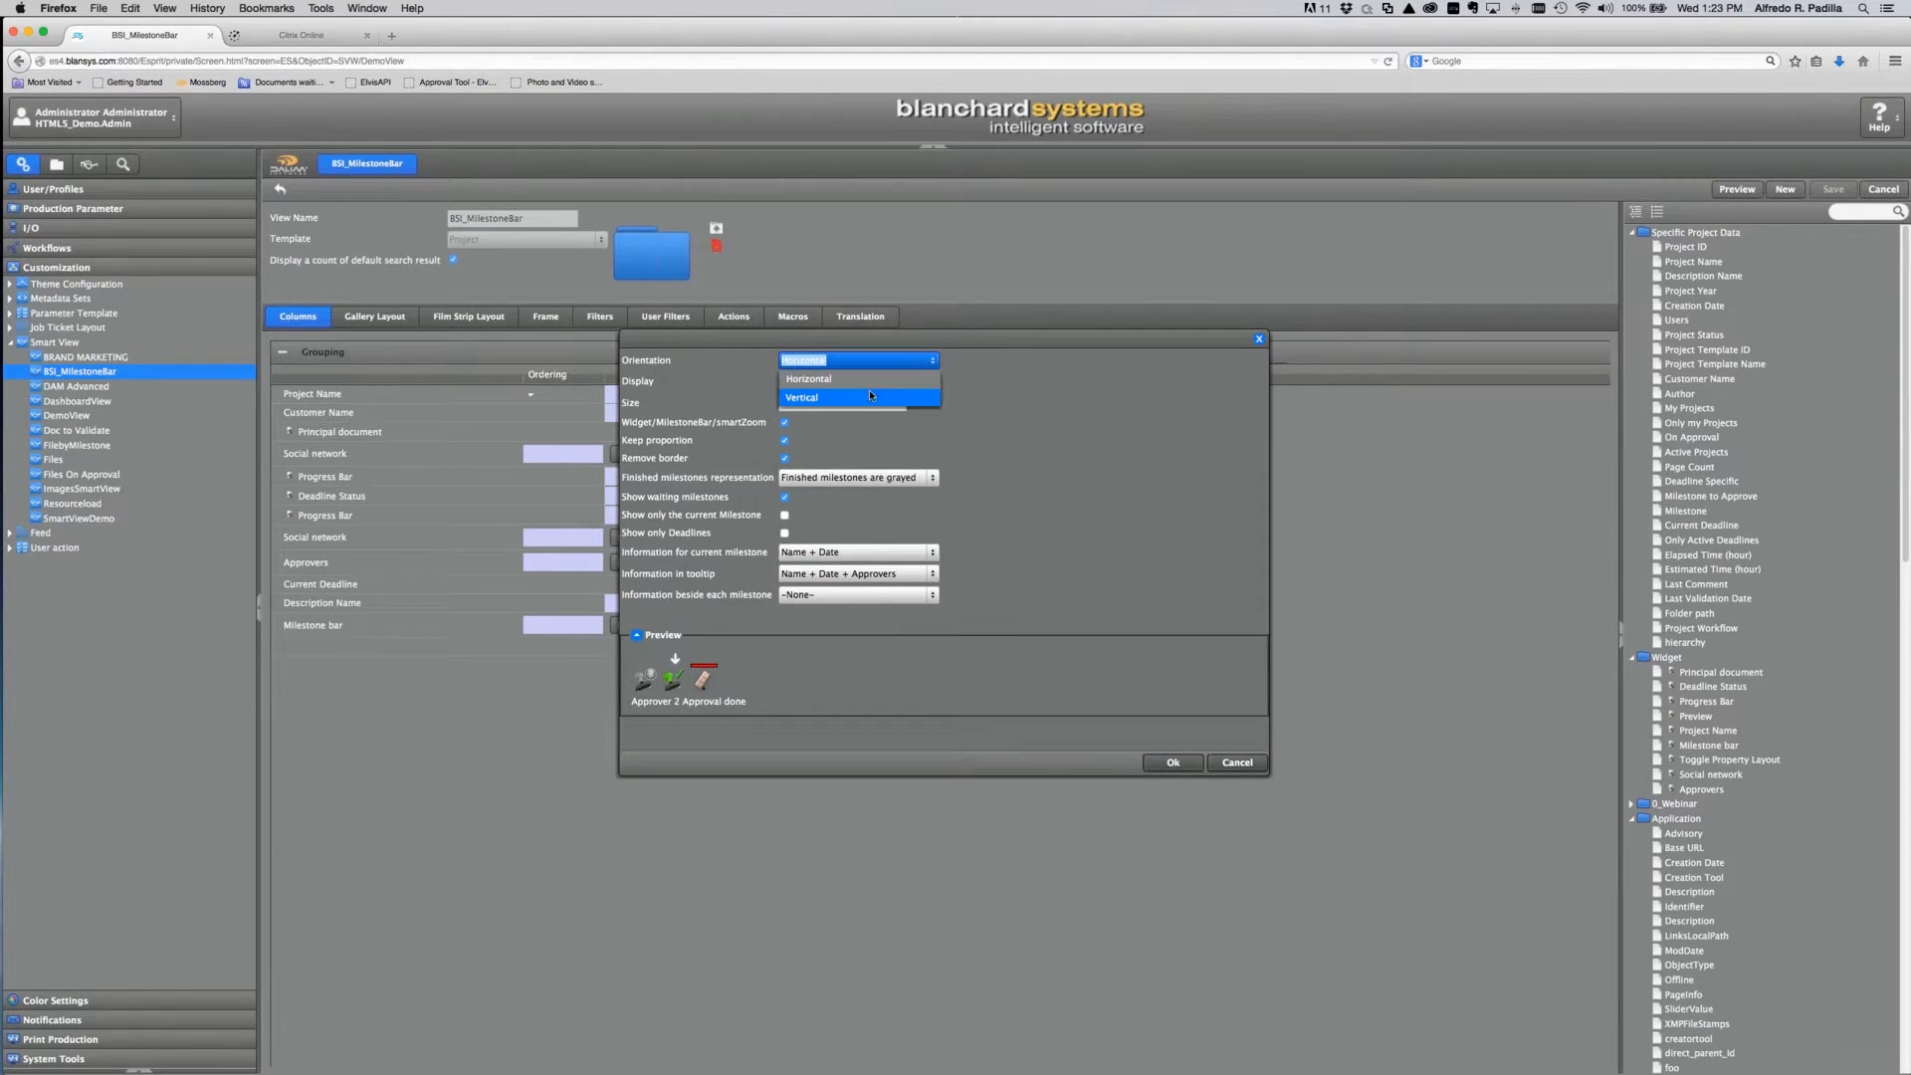
left_click(870, 395)
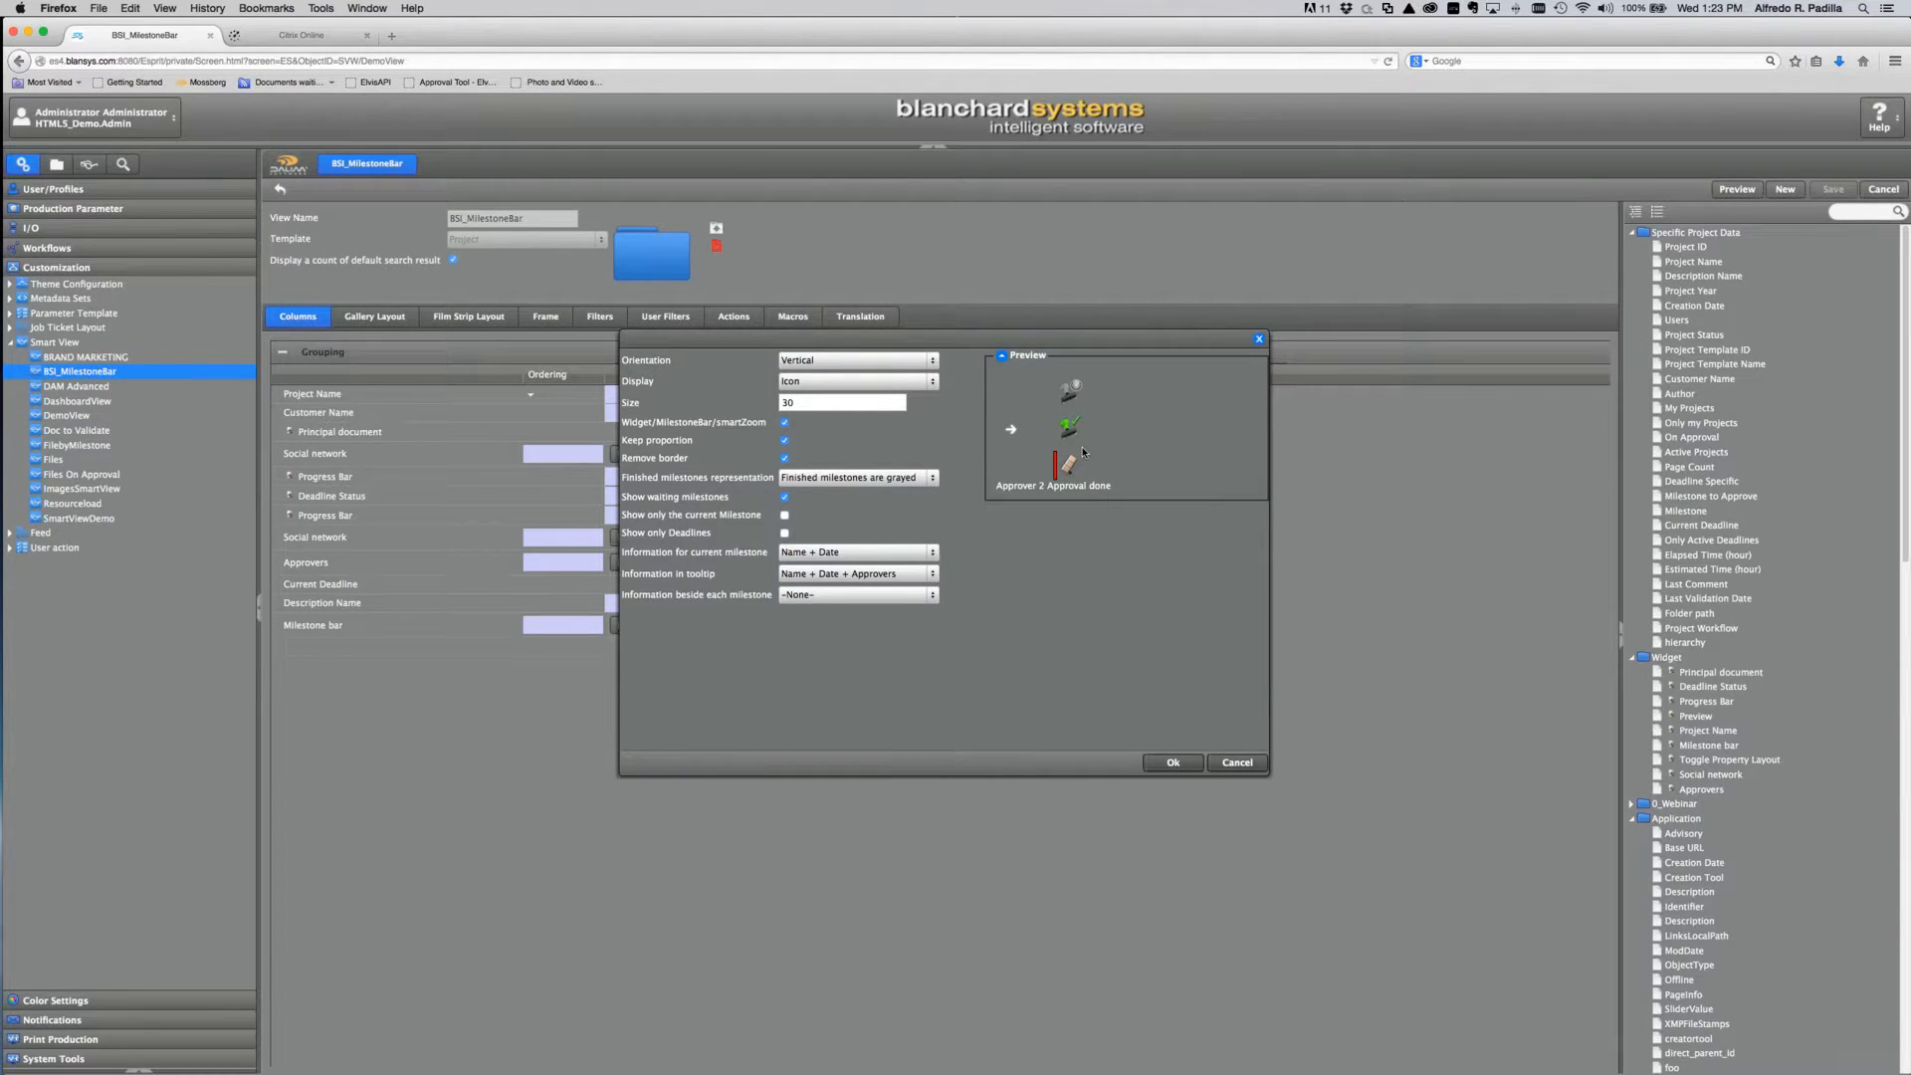
left_click(909, 380)
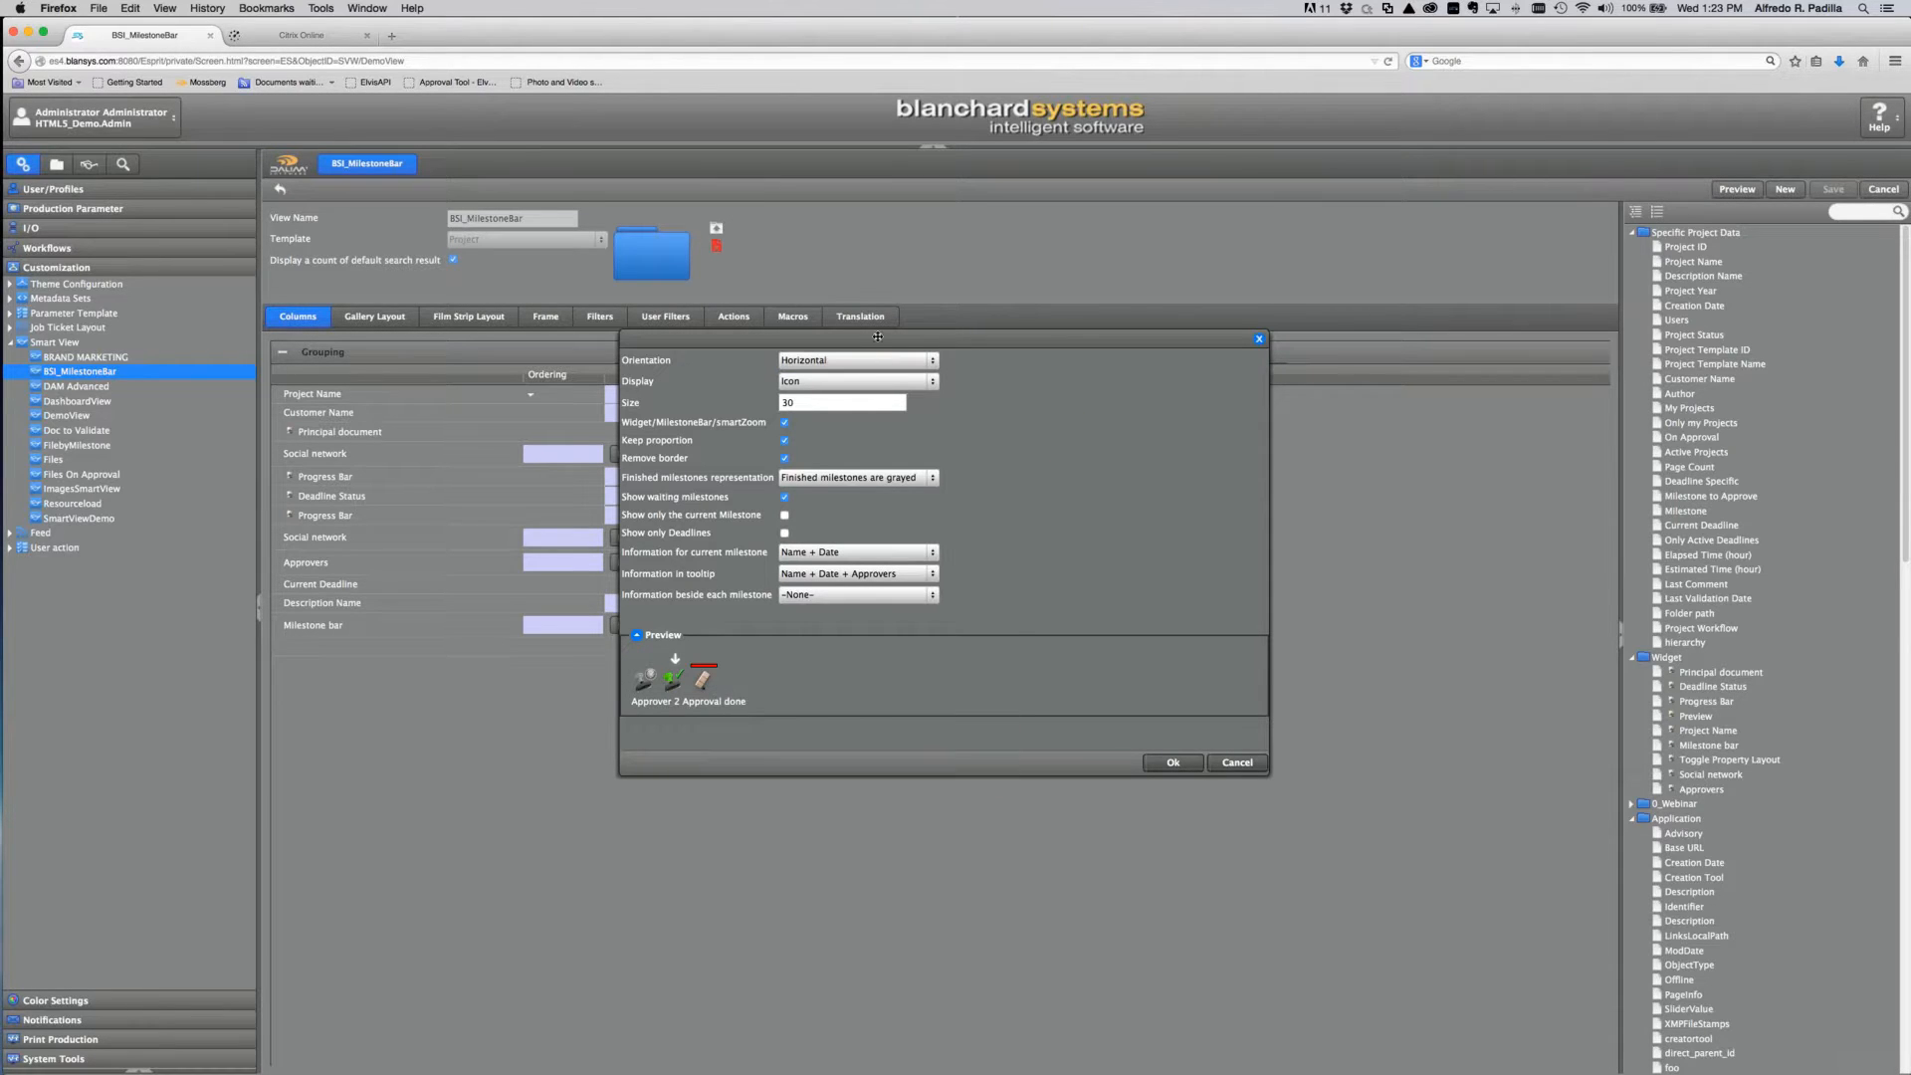
left_click(932, 360)
left_click(876, 382)
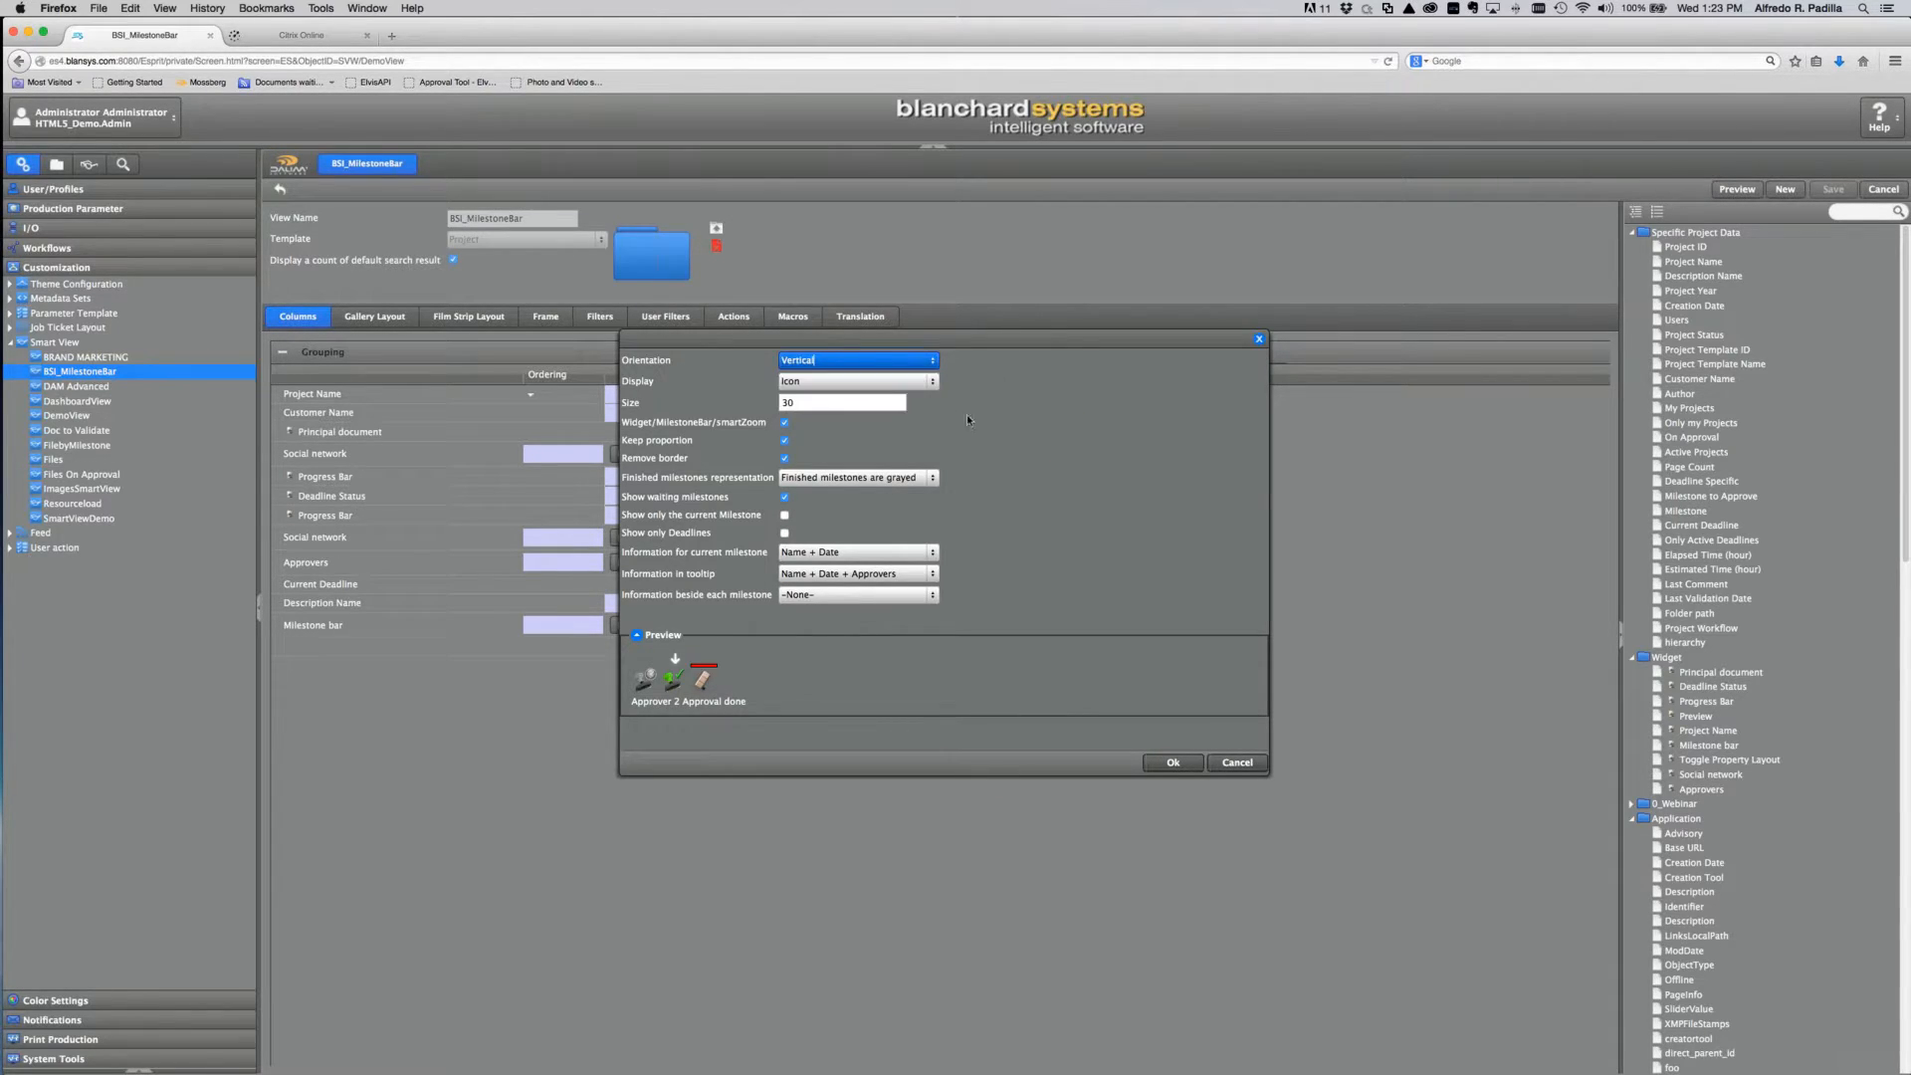
Step: Try the 'Color (+ number)' display, then switch the milestones back to Icon display
left_click(932, 382)
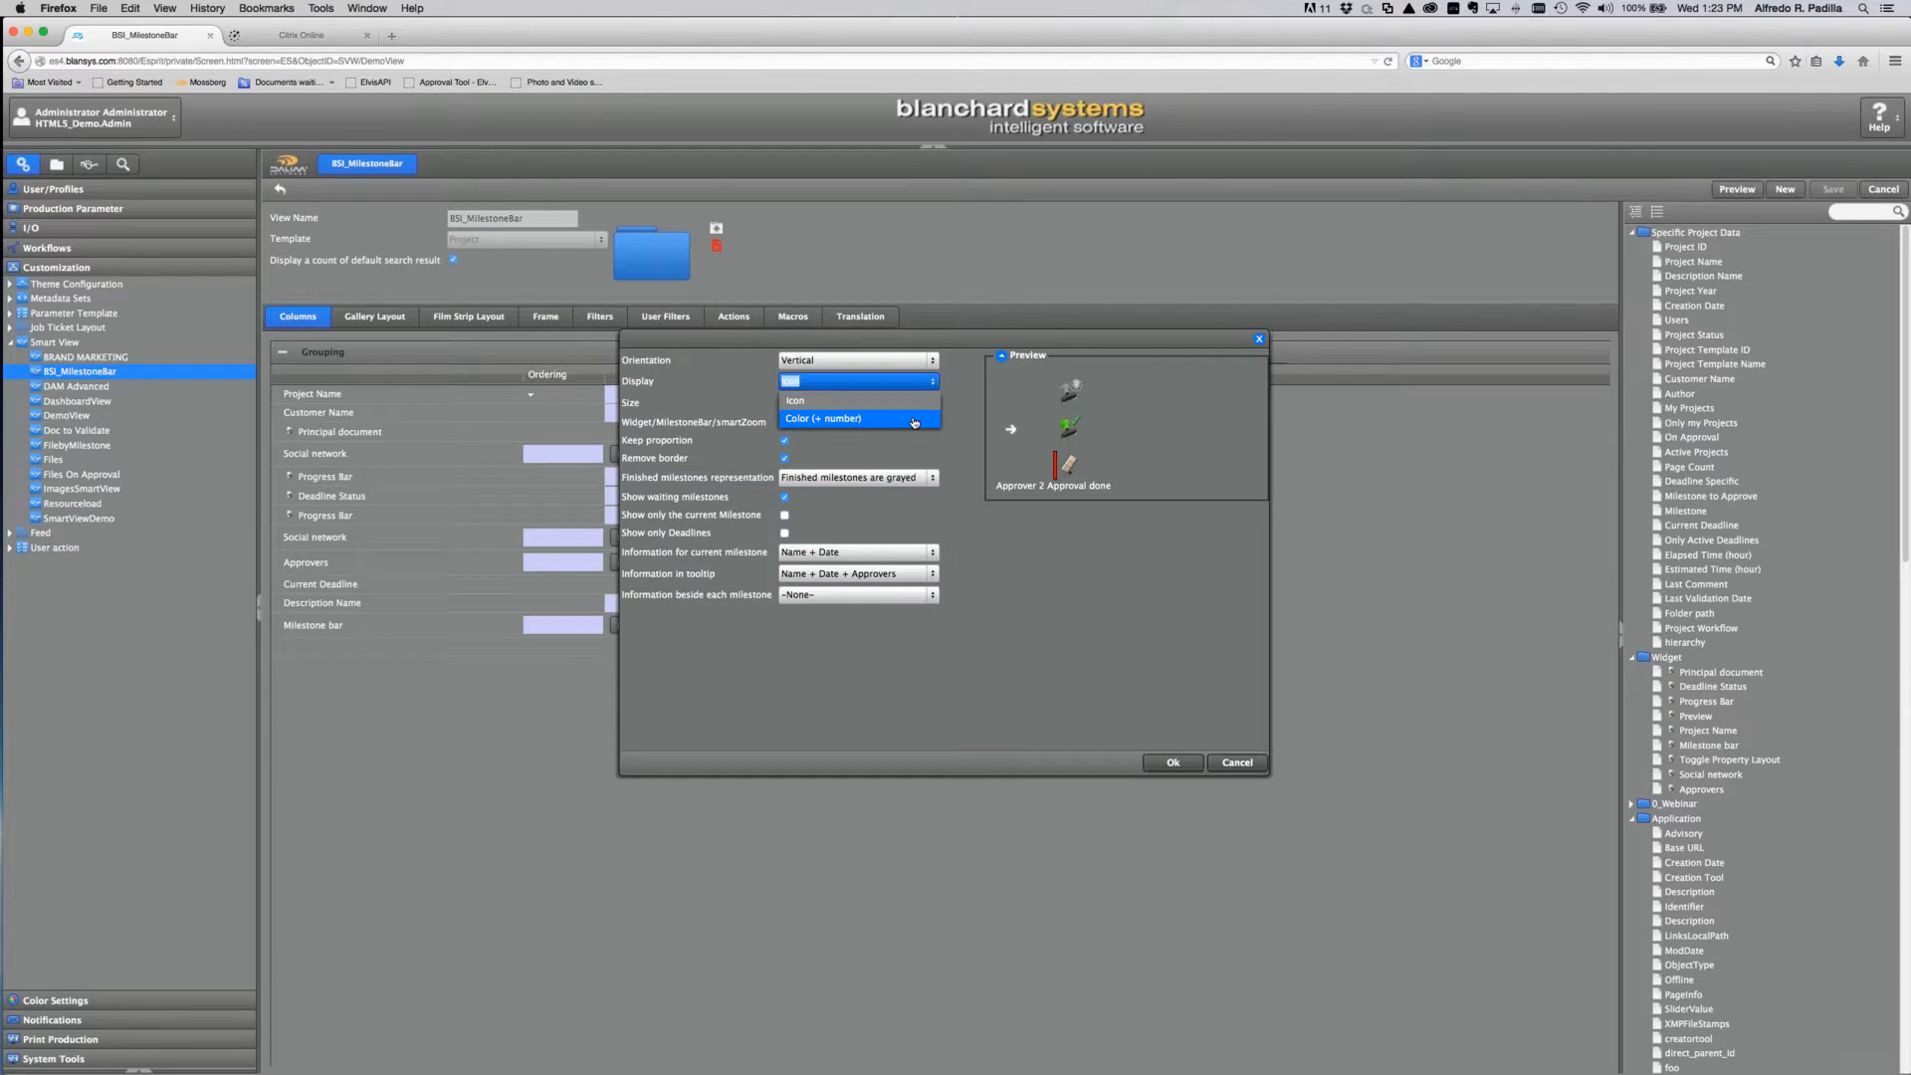
left_click(913, 419)
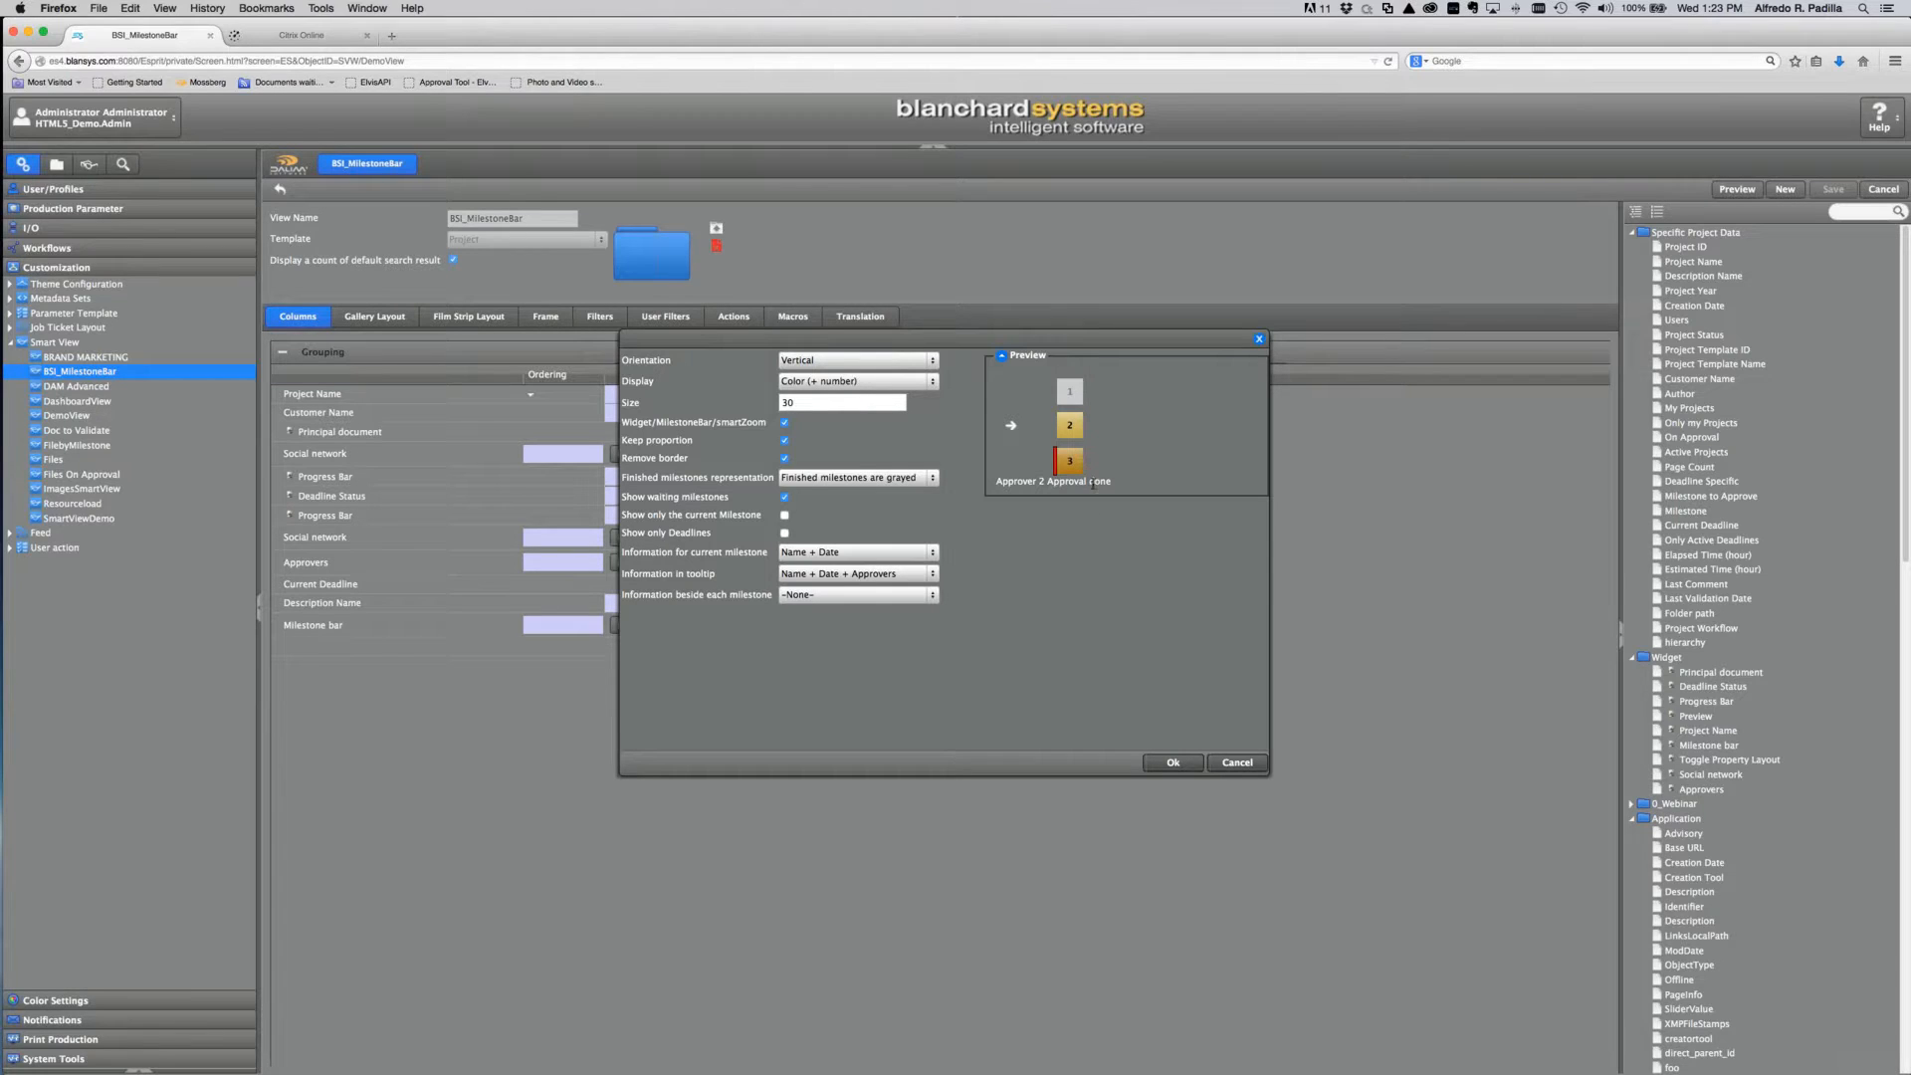
left_click(934, 382)
left_click(875, 395)
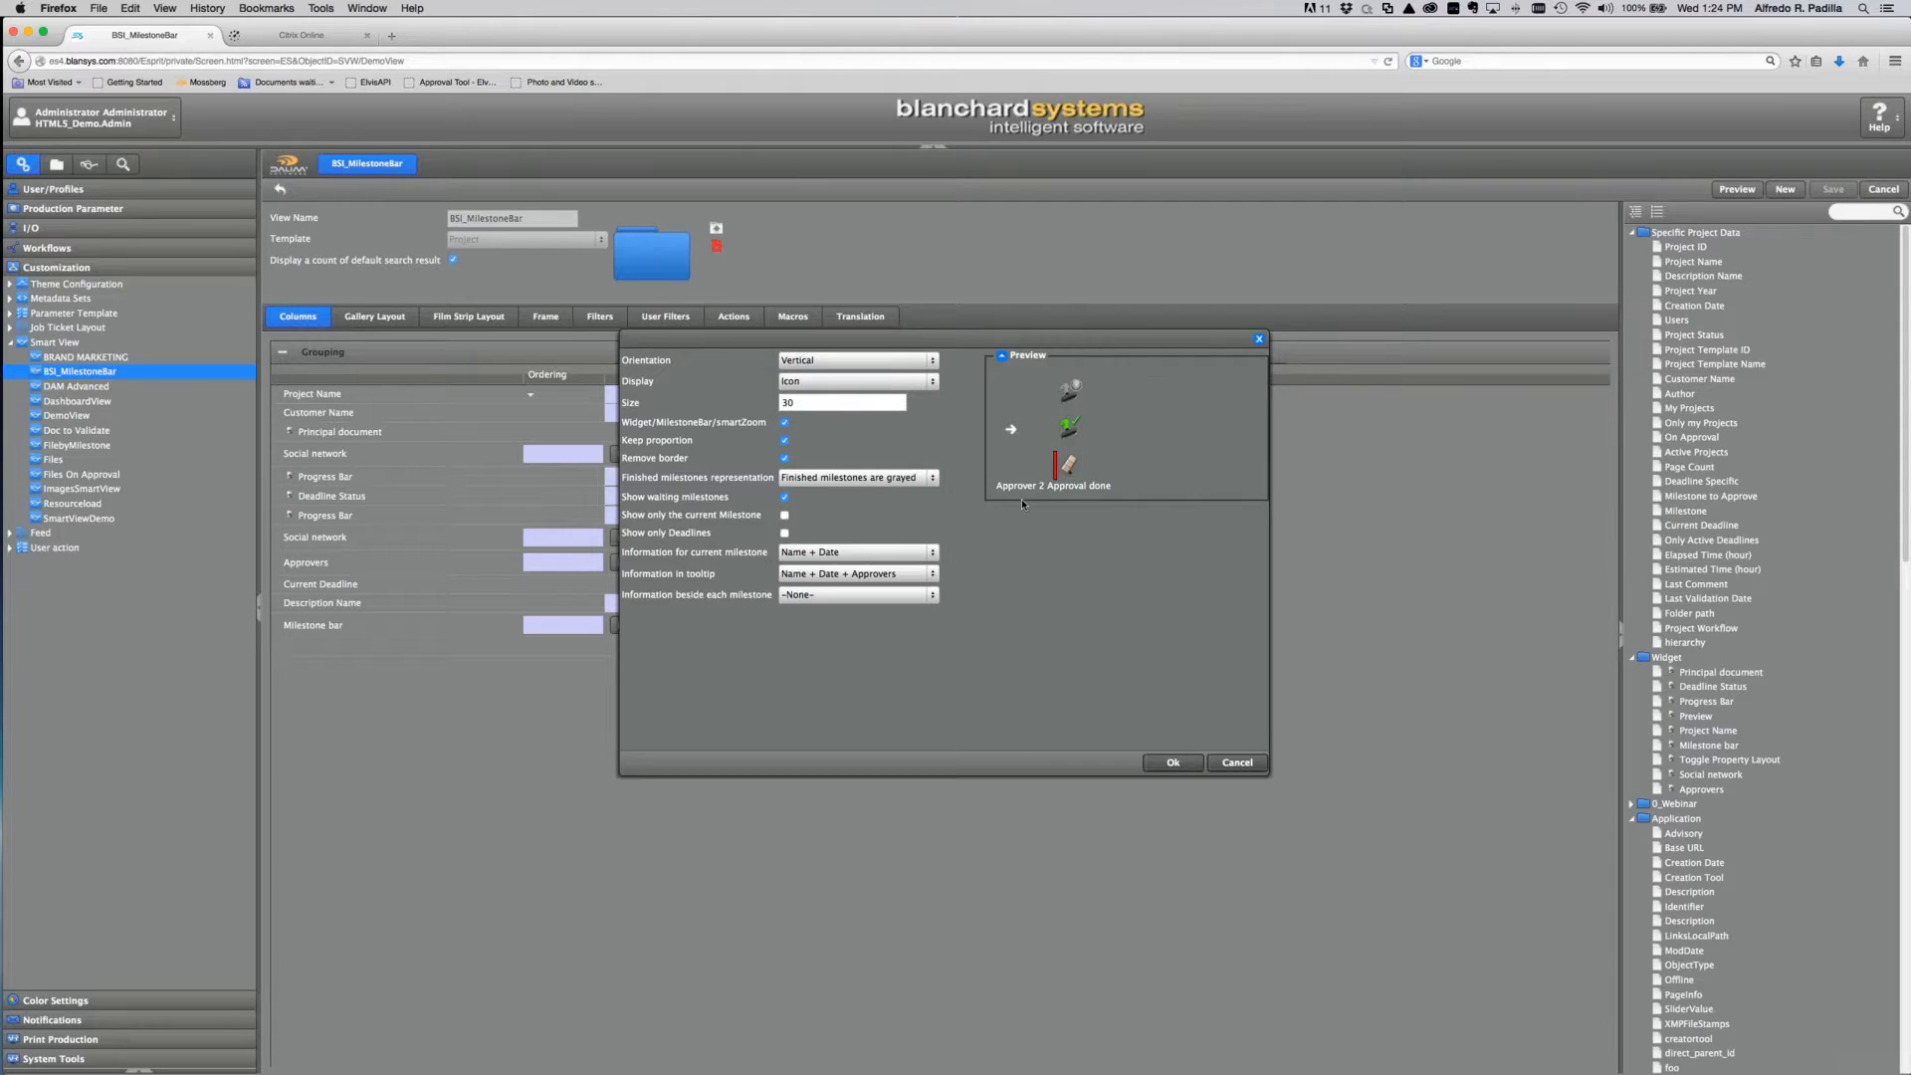
Step: Toggle Remove border off and on, then set finished milestones to 'Tick mark on finished milestone' and refresh the preview
left_click(785, 459)
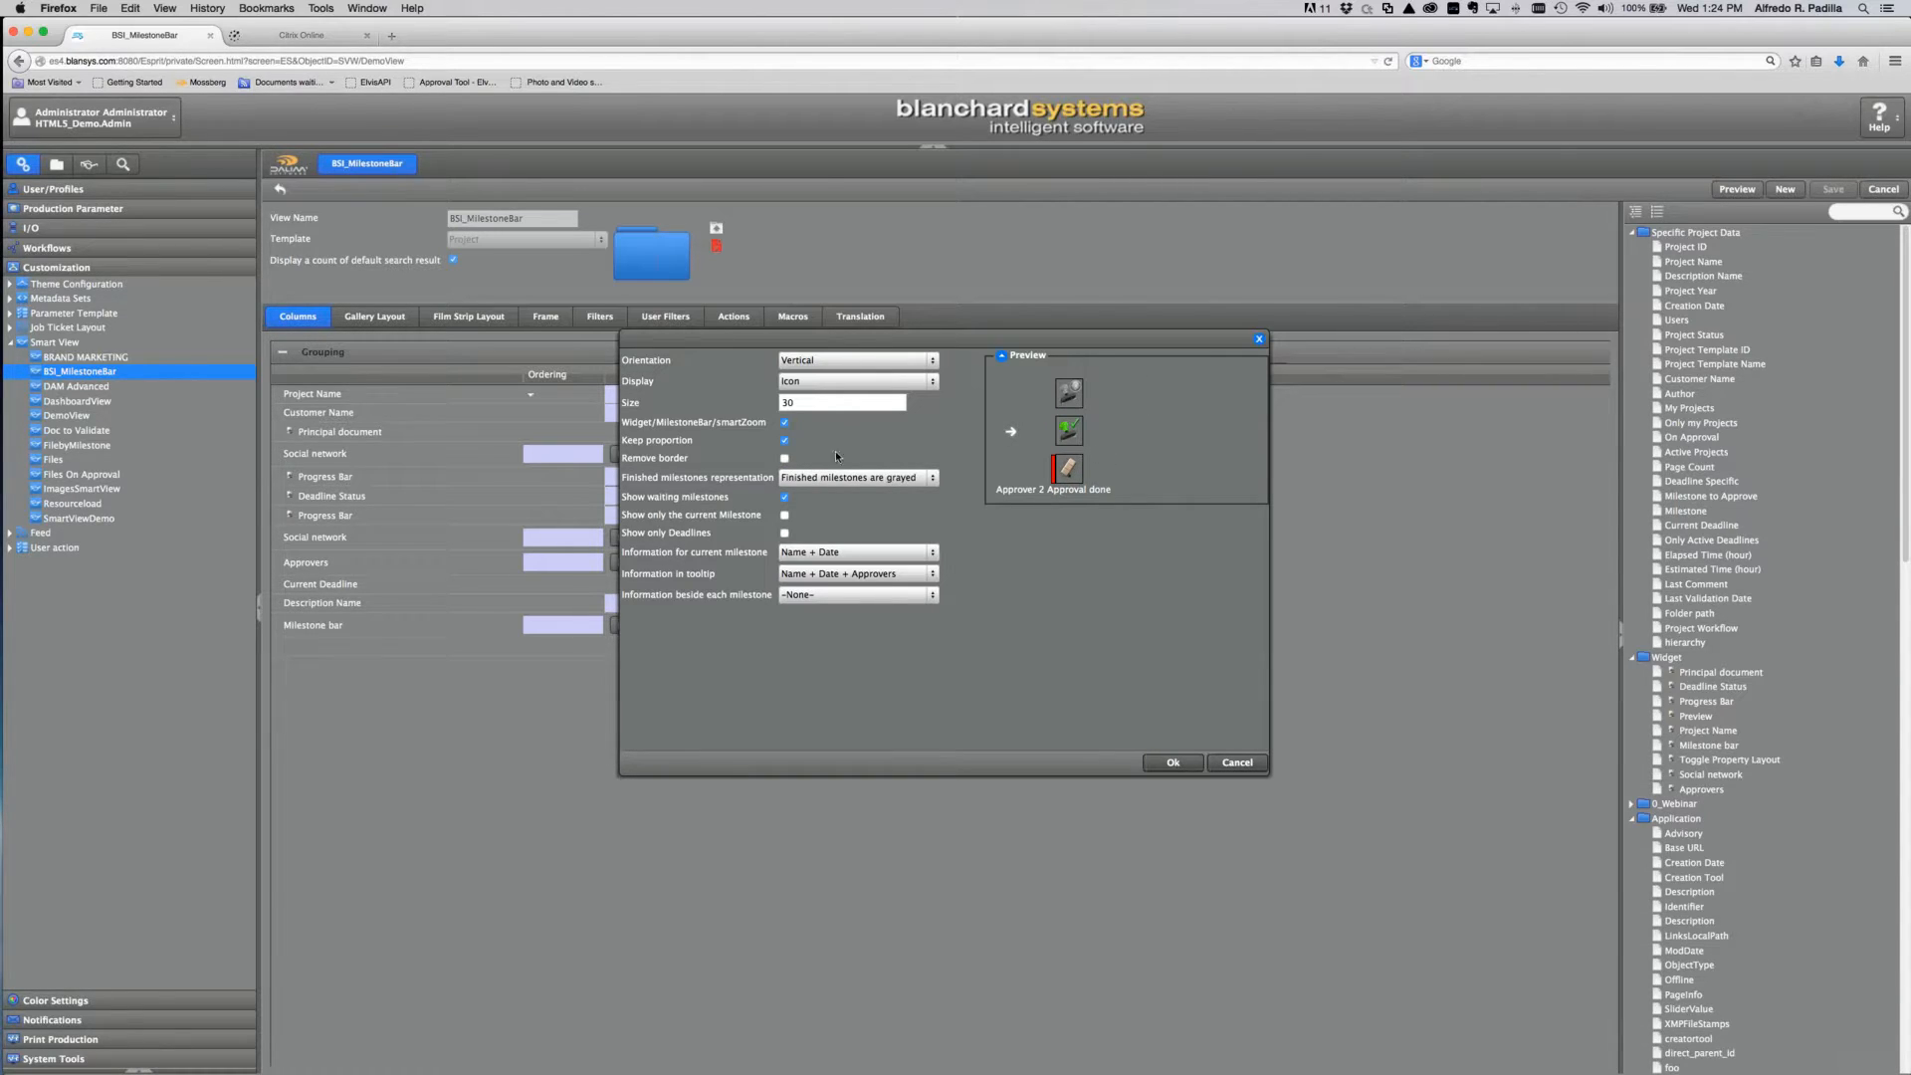
left_click(785, 459)
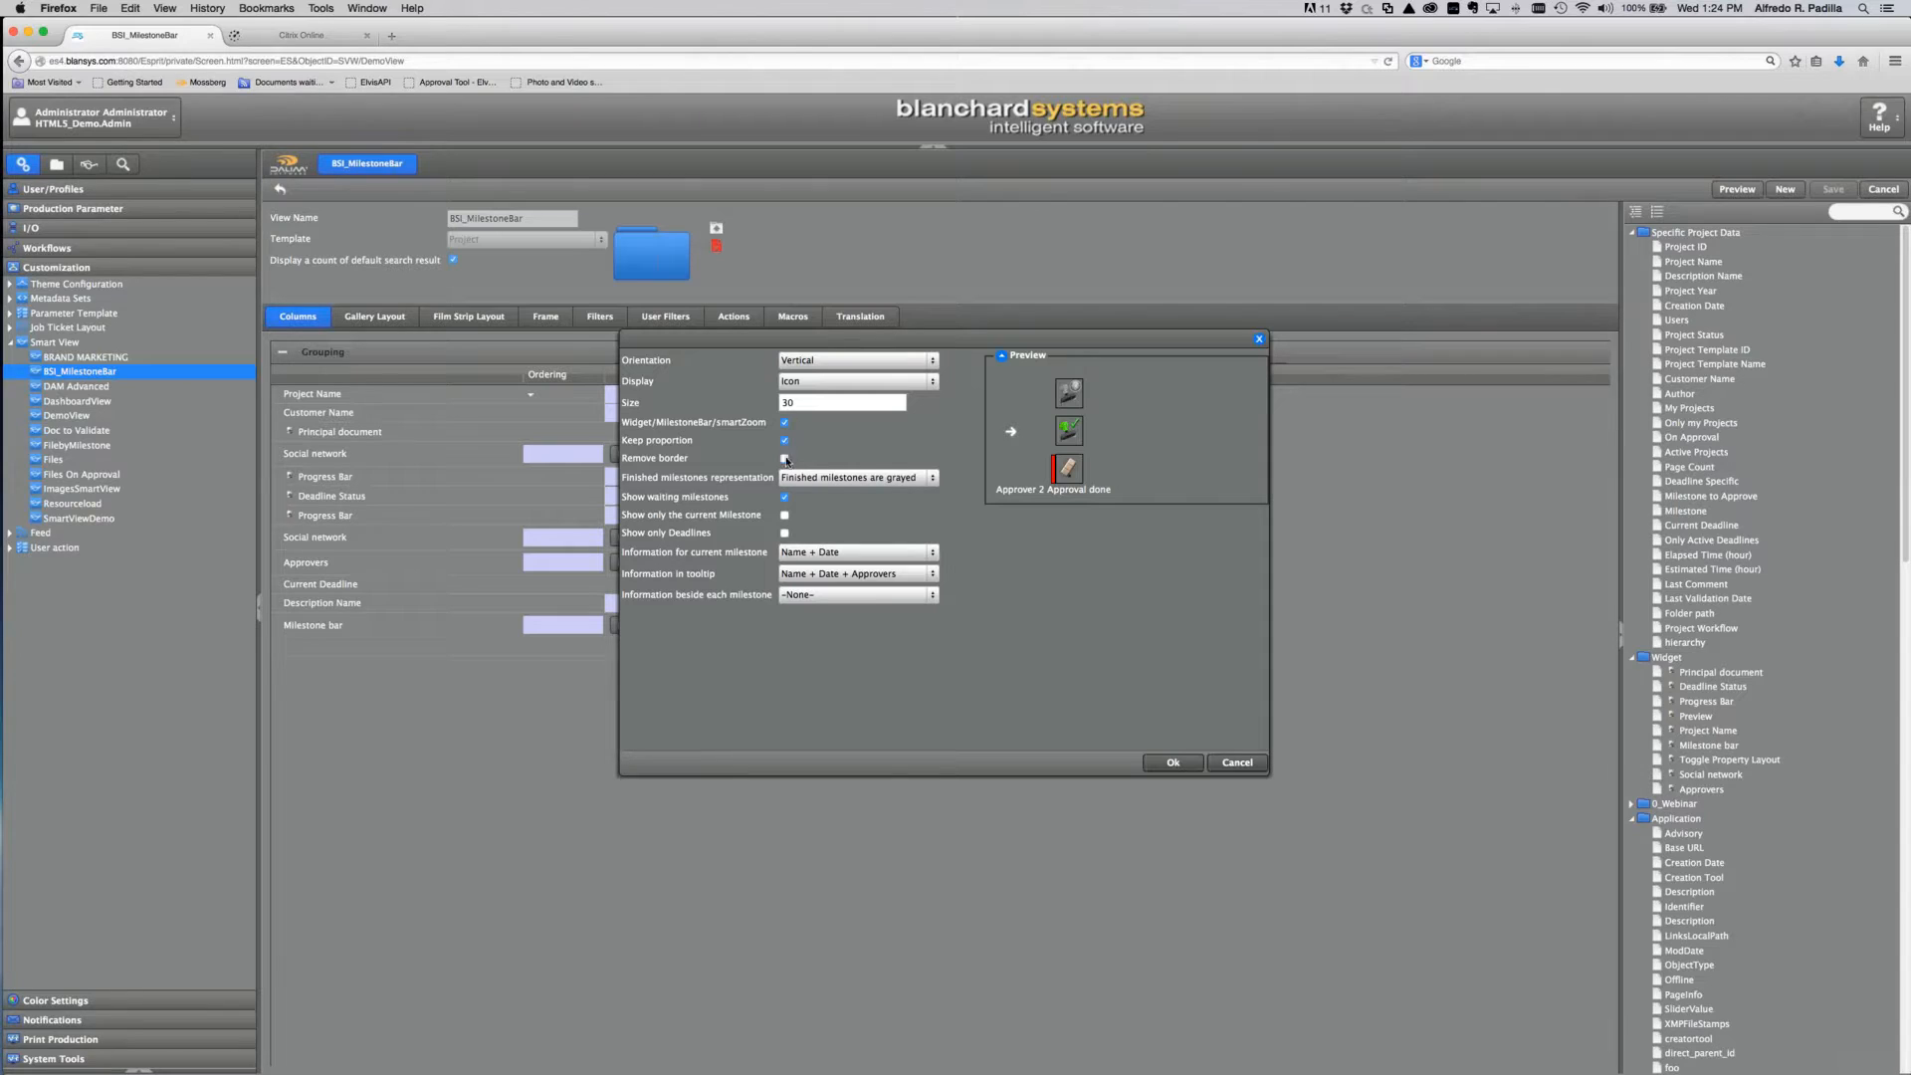
left_click(911, 478)
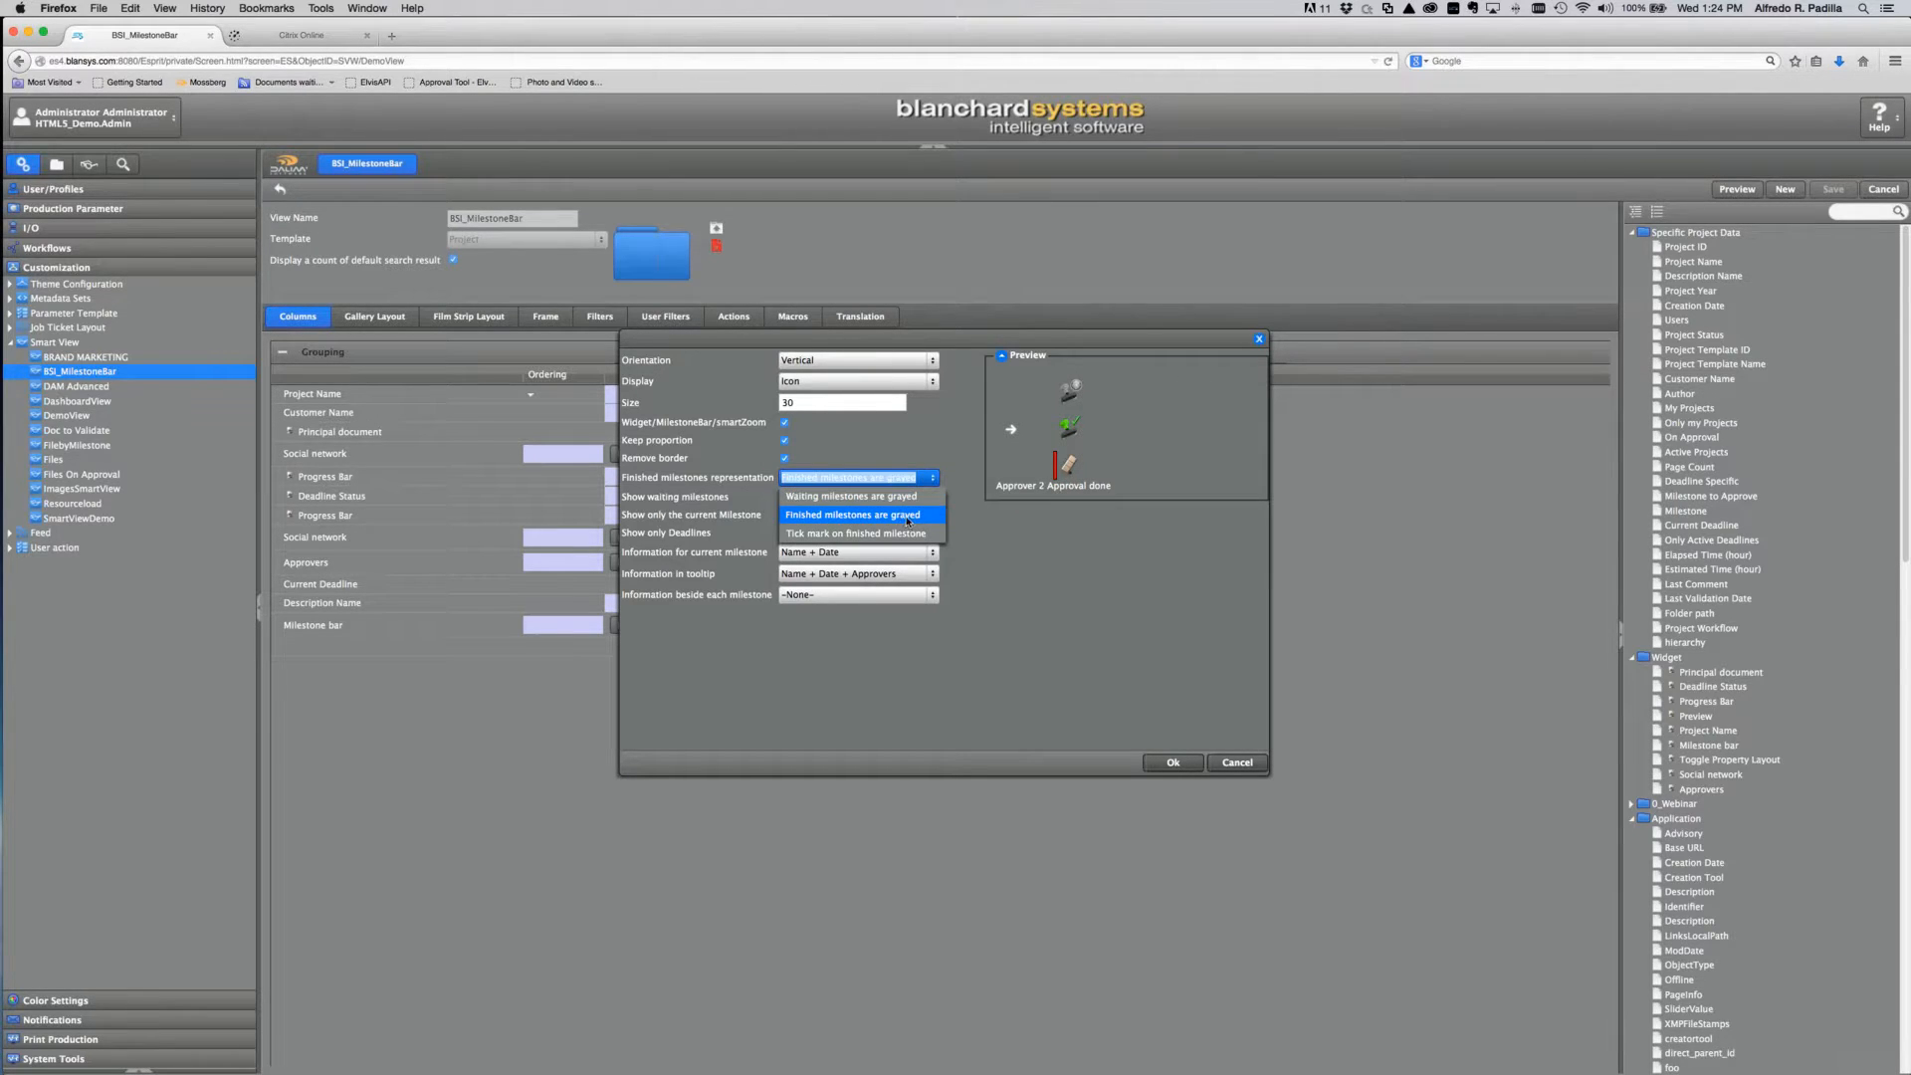
left_click(908, 515)
left_click(937, 479)
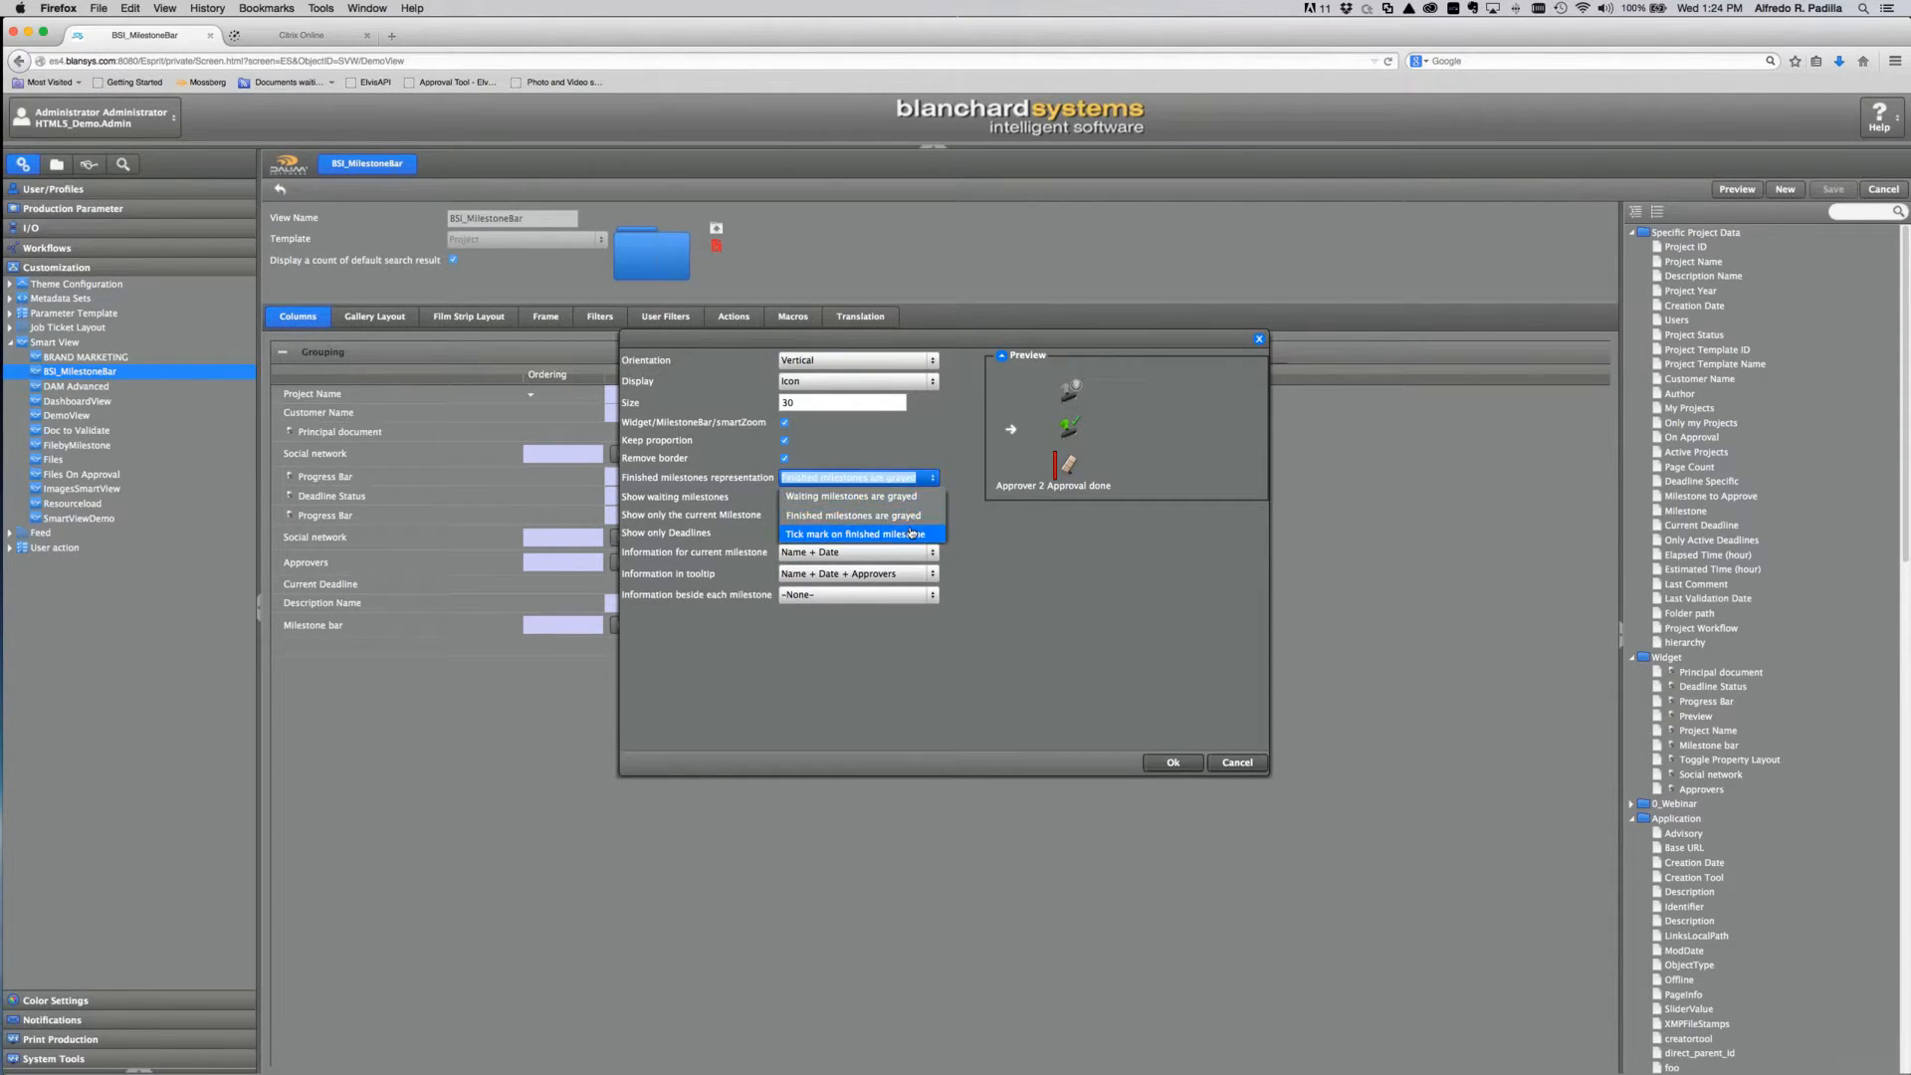
left_click(910, 536)
left_click(1038, 502)
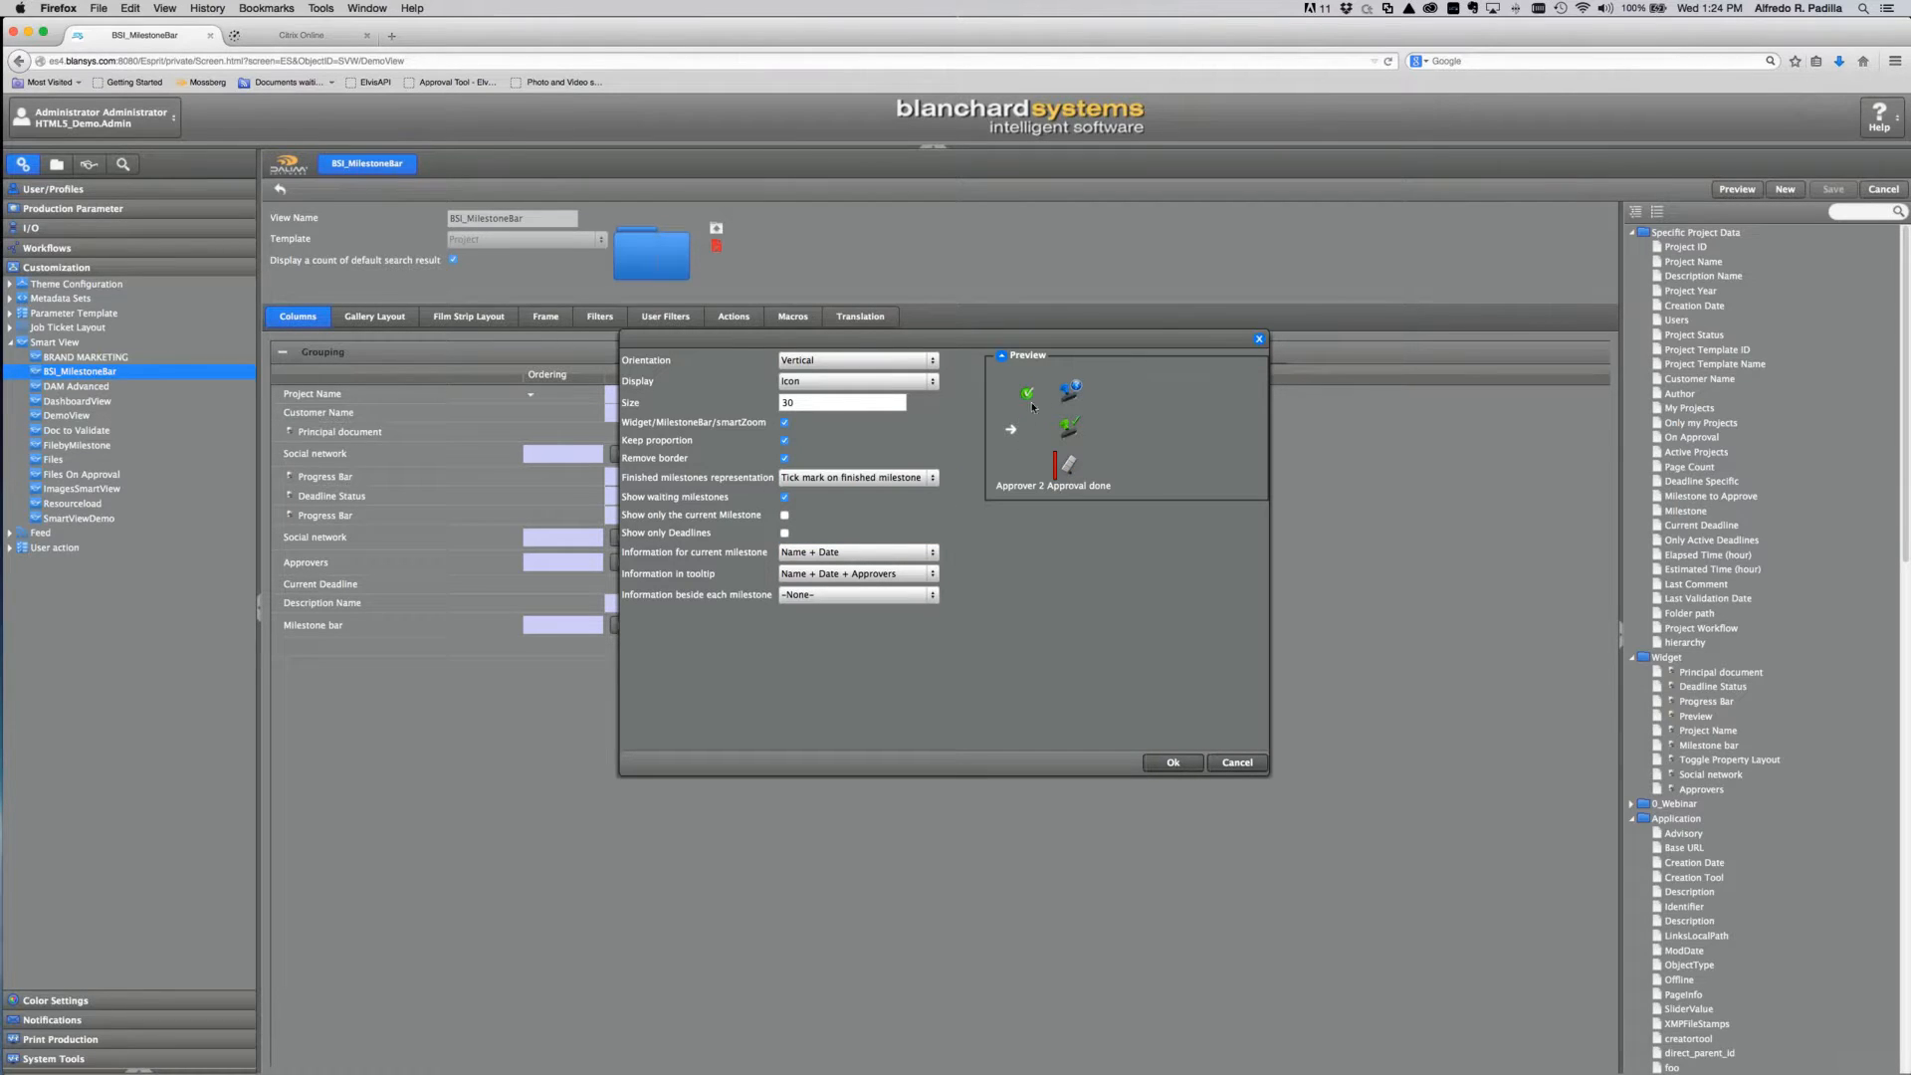
Step: Accept the widget settings, save the view changes, and open the BSI_MilestoneBar view
left_click(1190, 763)
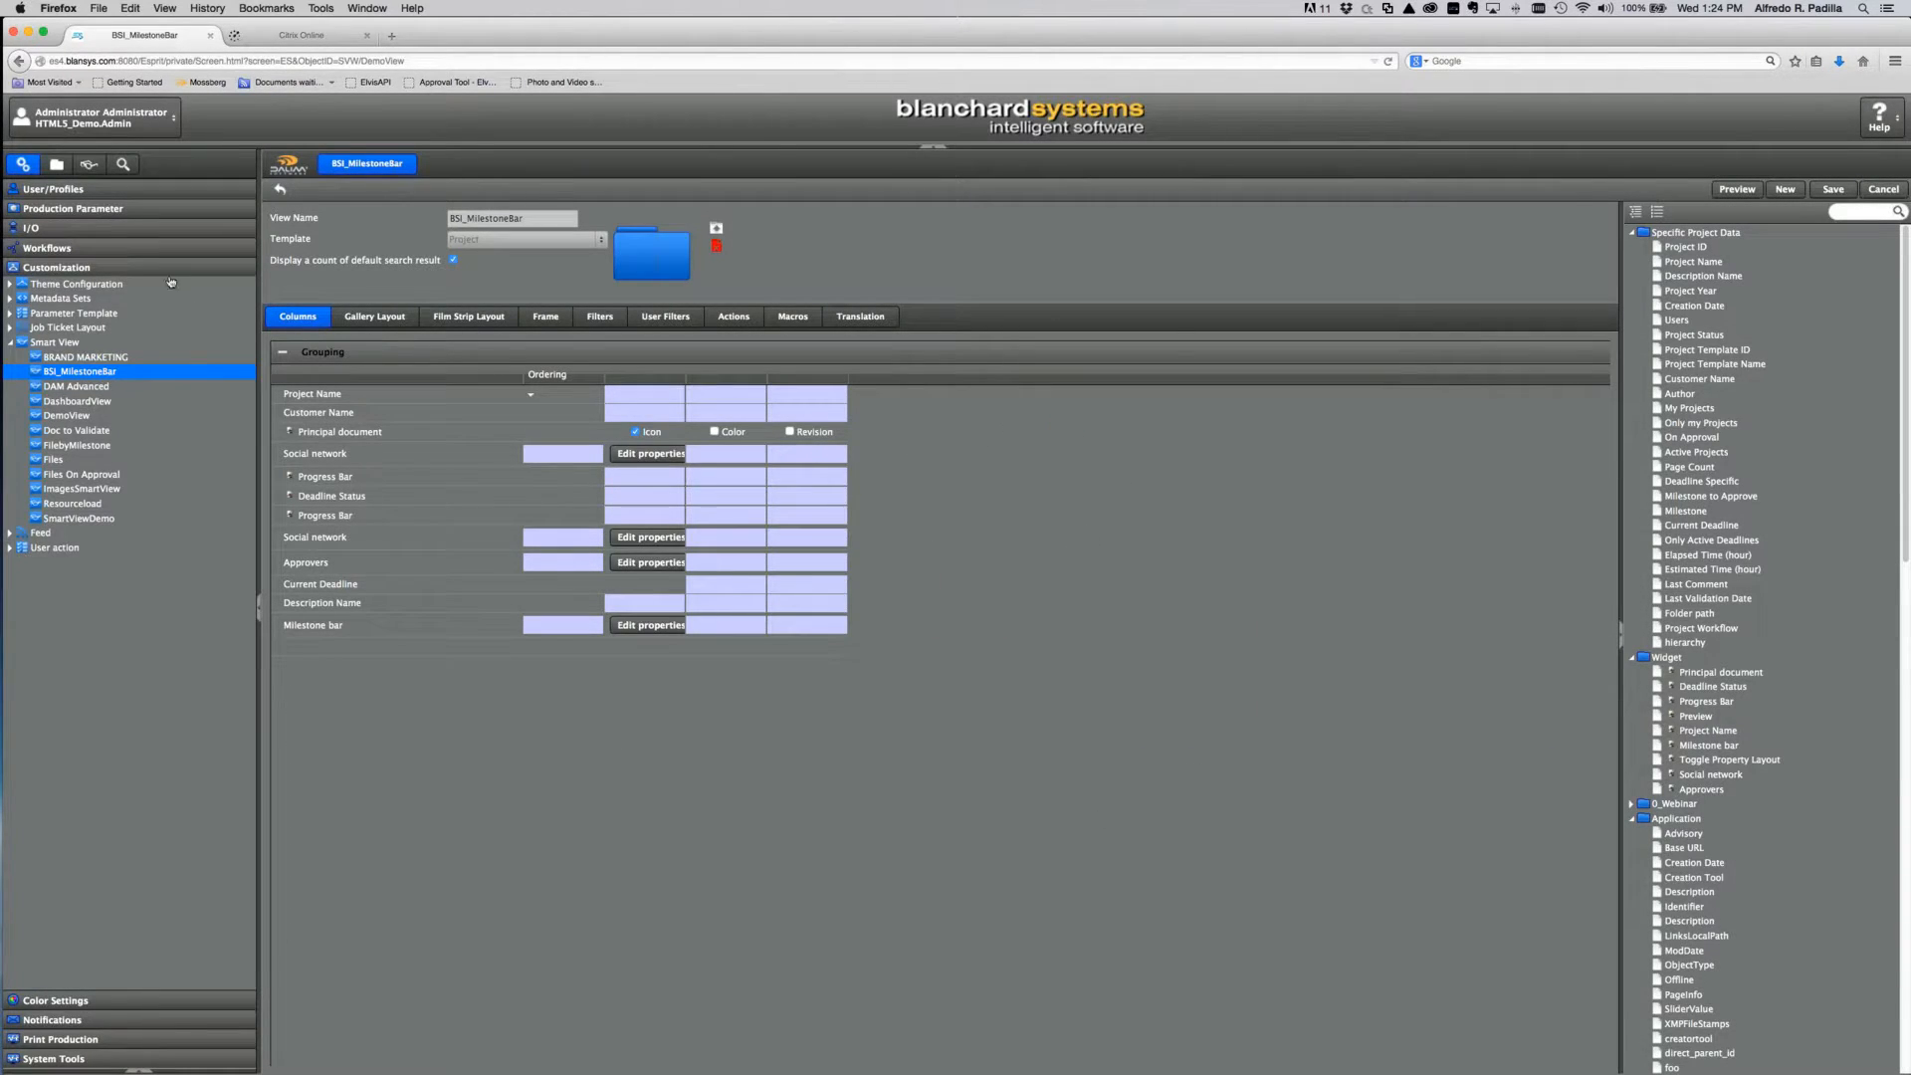
left_click(88, 165)
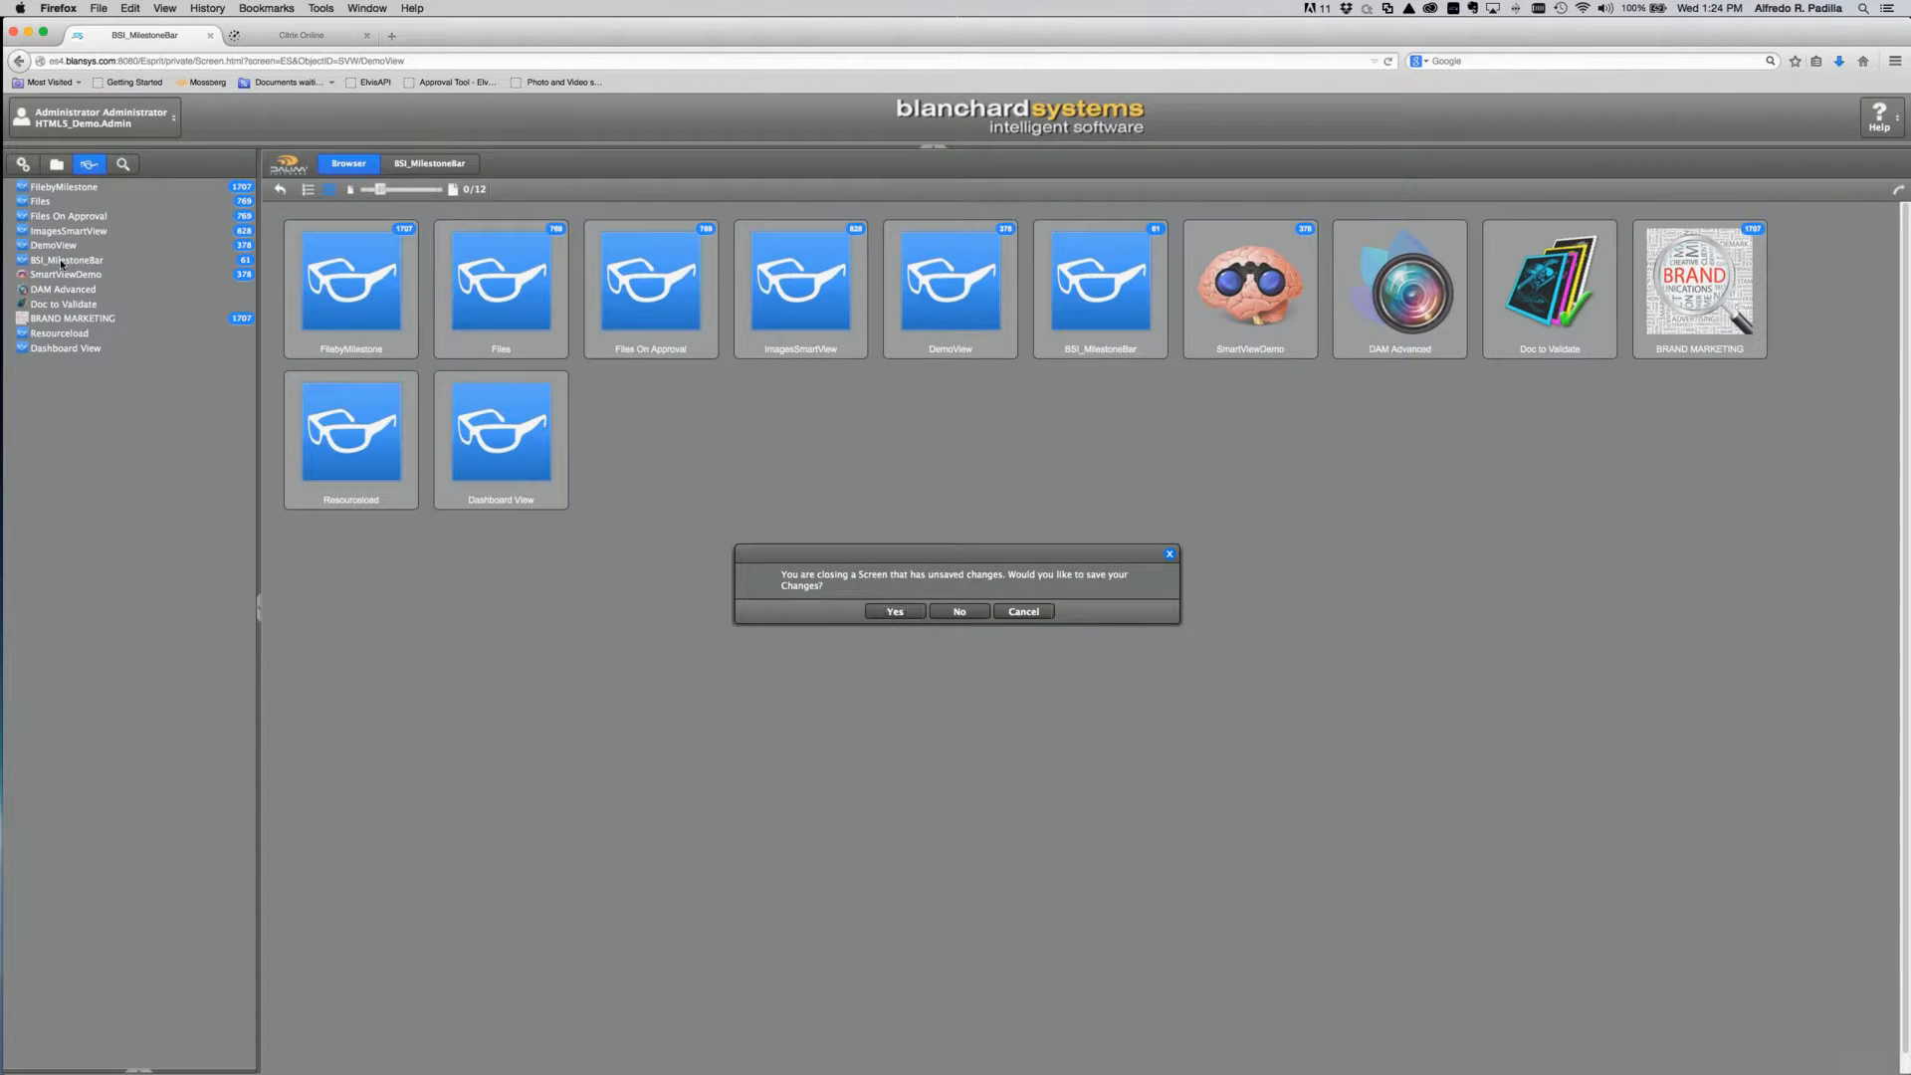
left_click(895, 611)
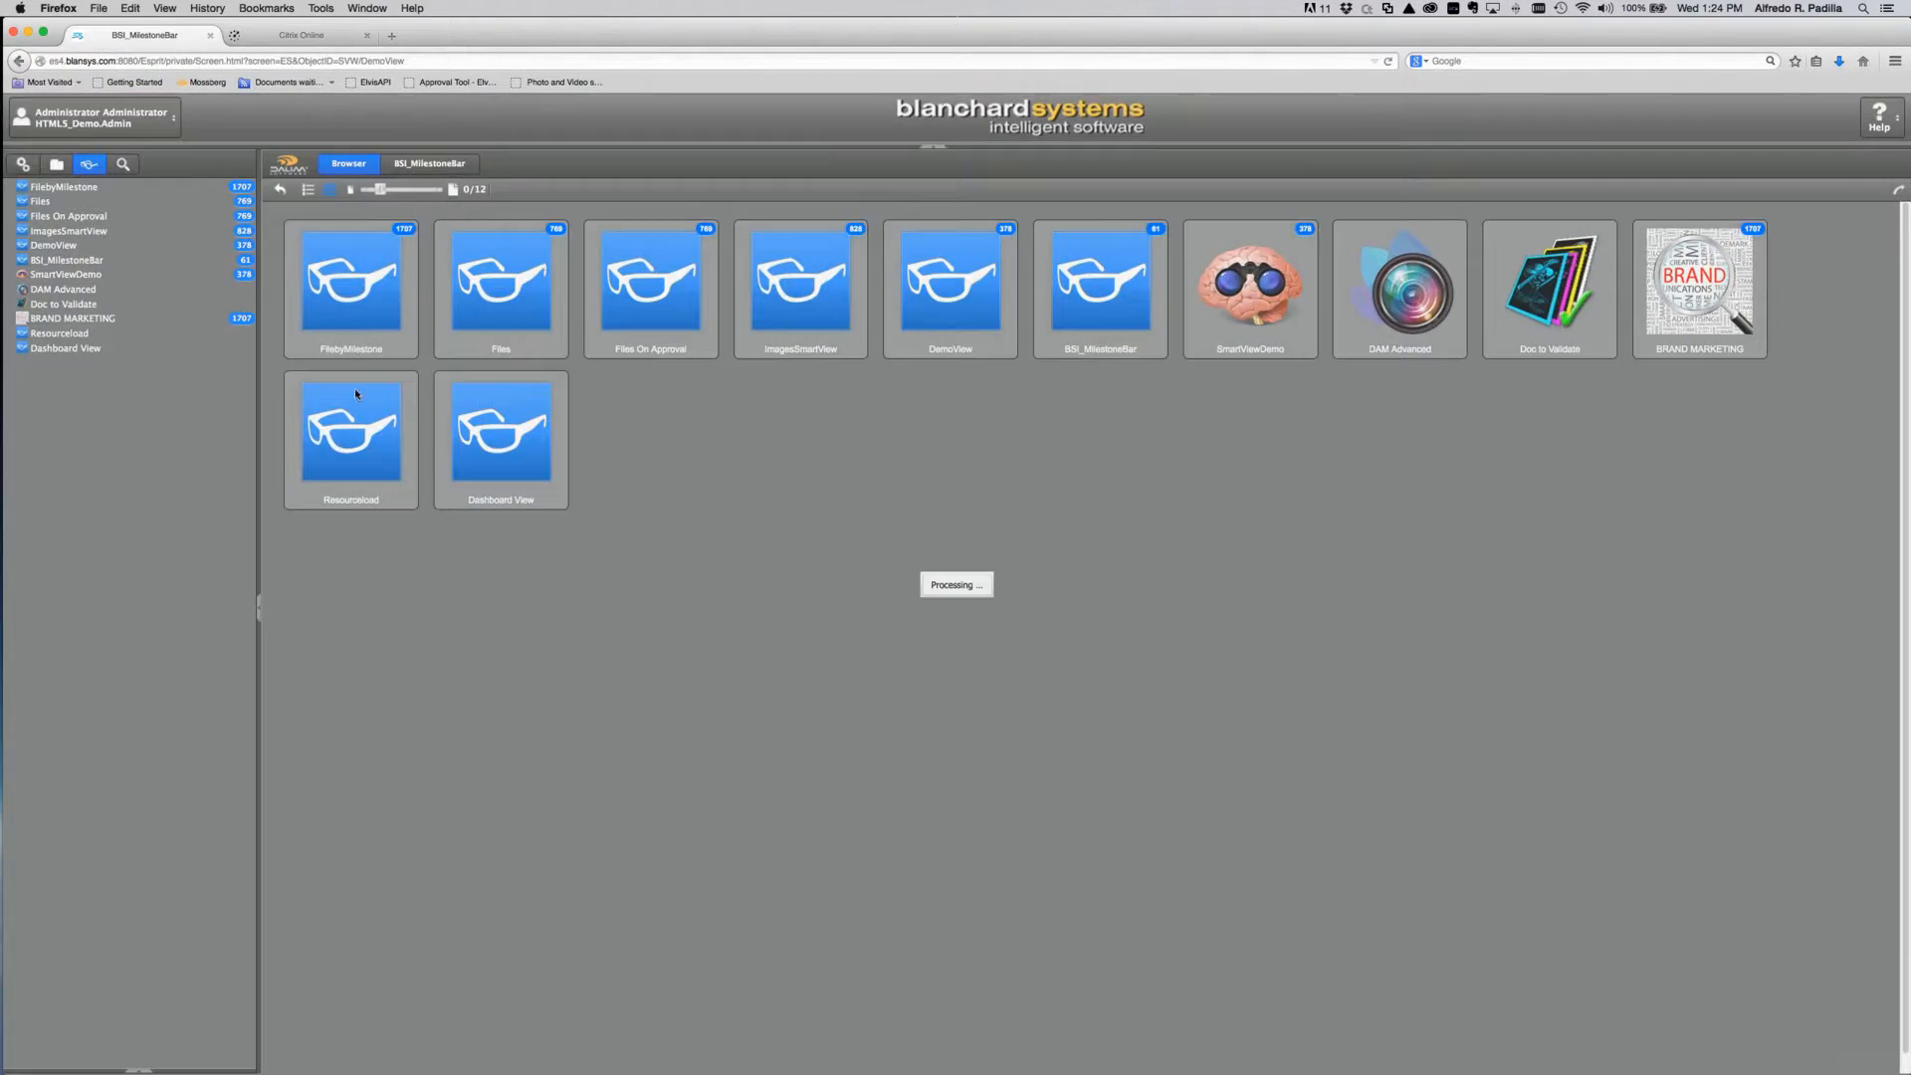
left_click(68, 256)
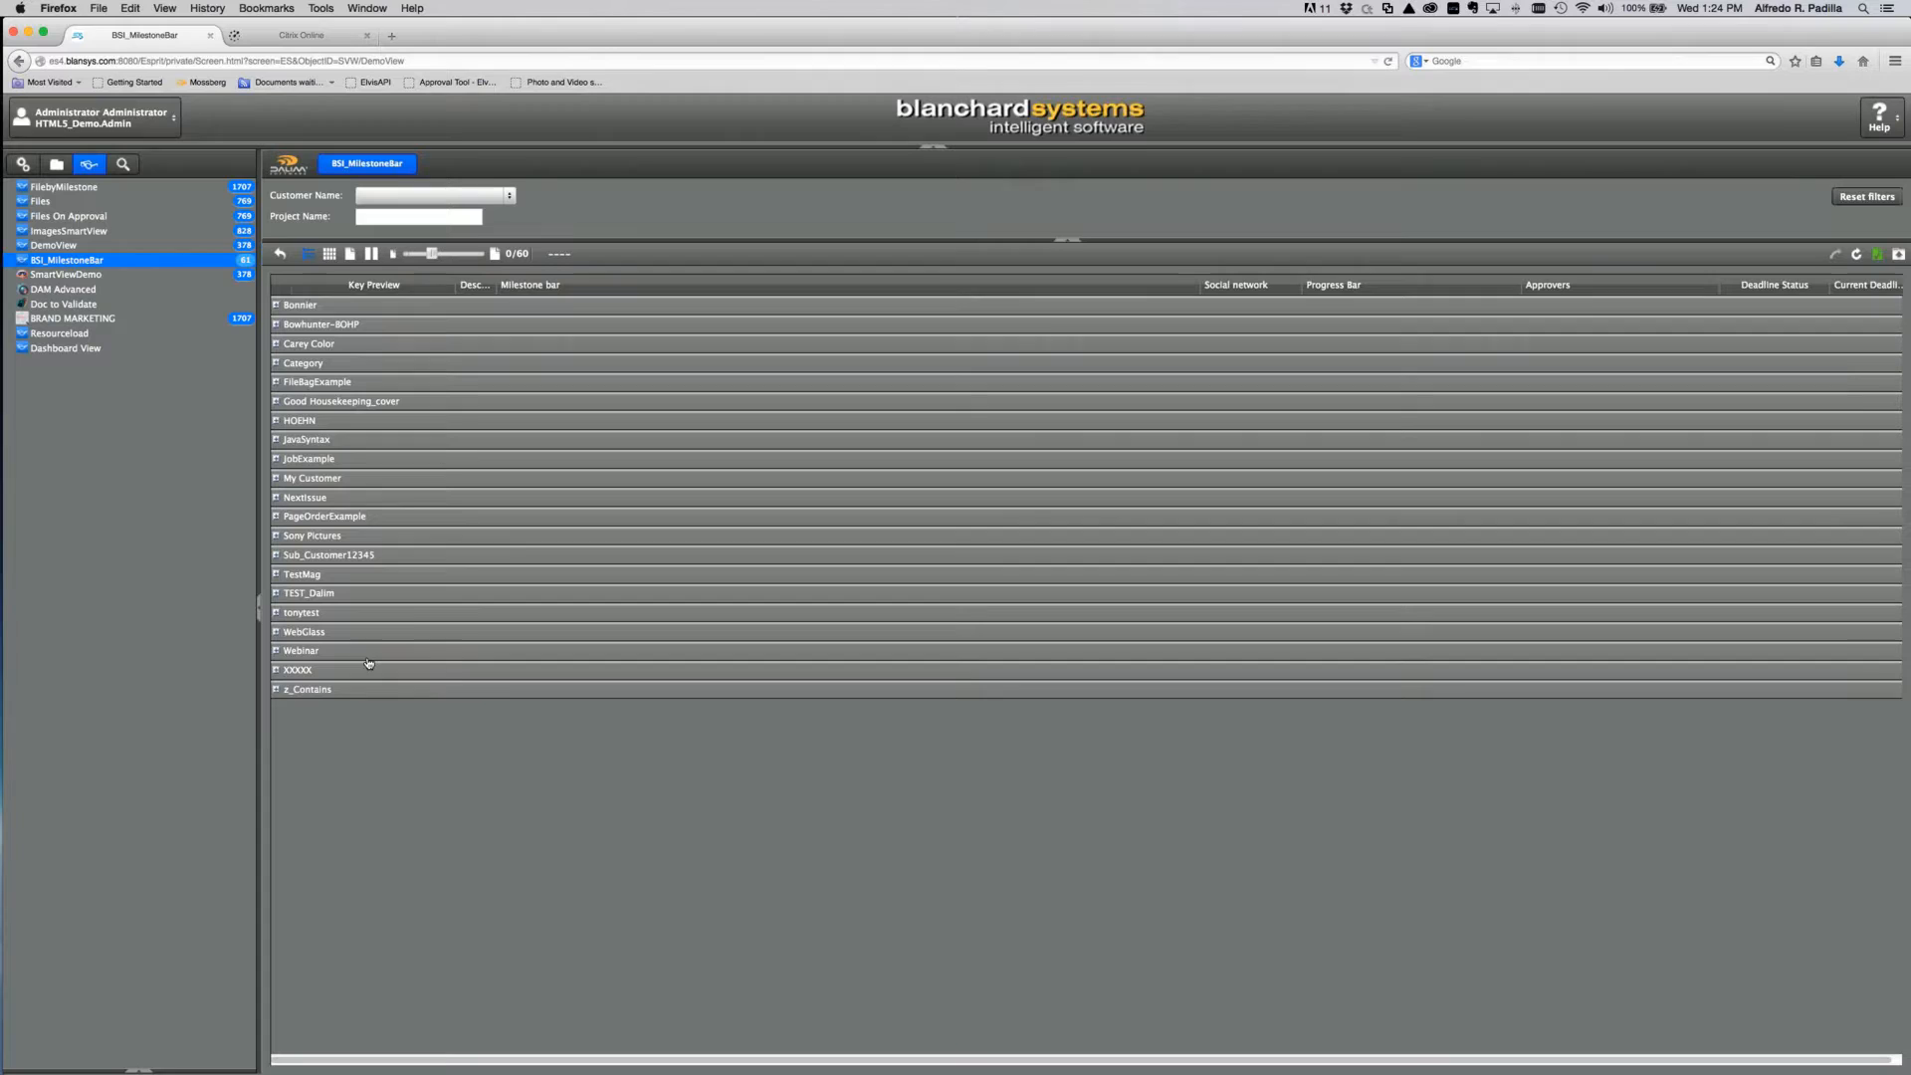
Step: Expand the Webinar group and Webinar2 project, and resize the thumbnail previews
left_click(276, 651)
left_click(296, 767)
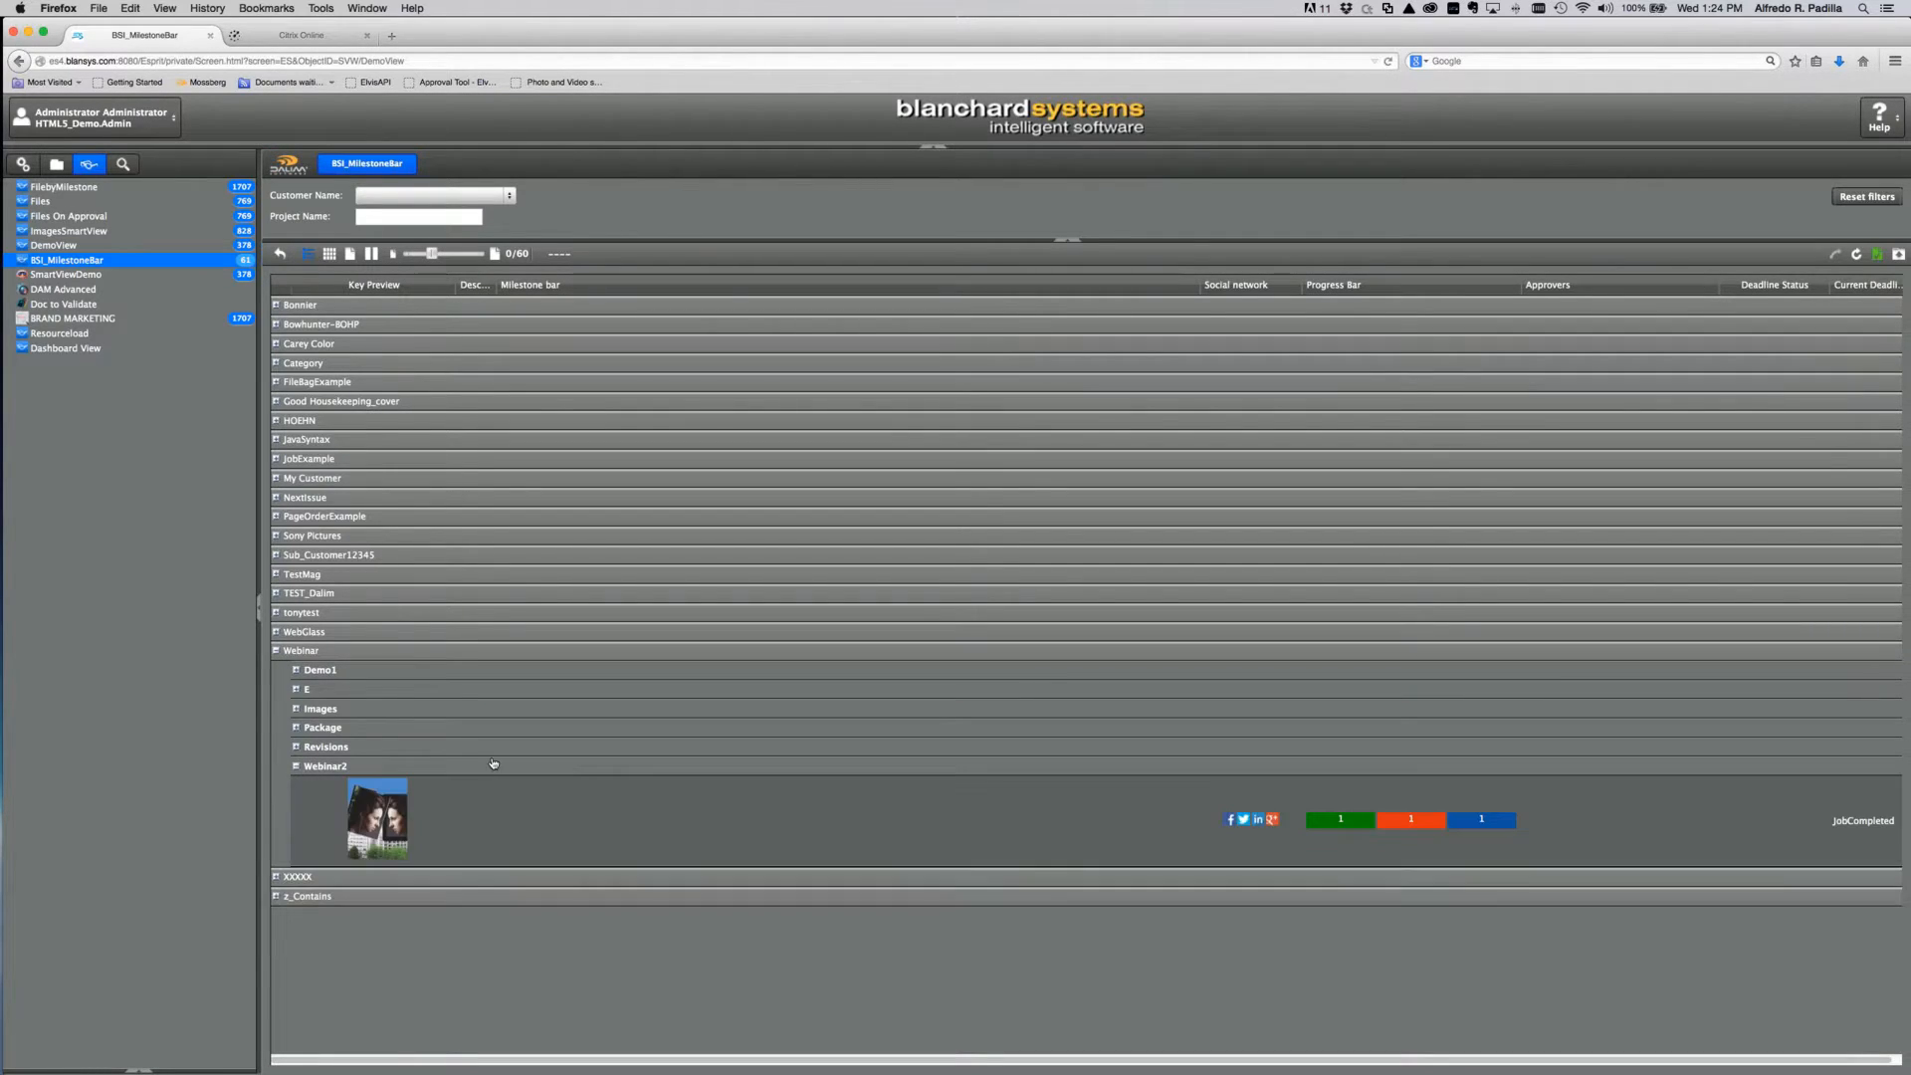
left_click(479, 255)
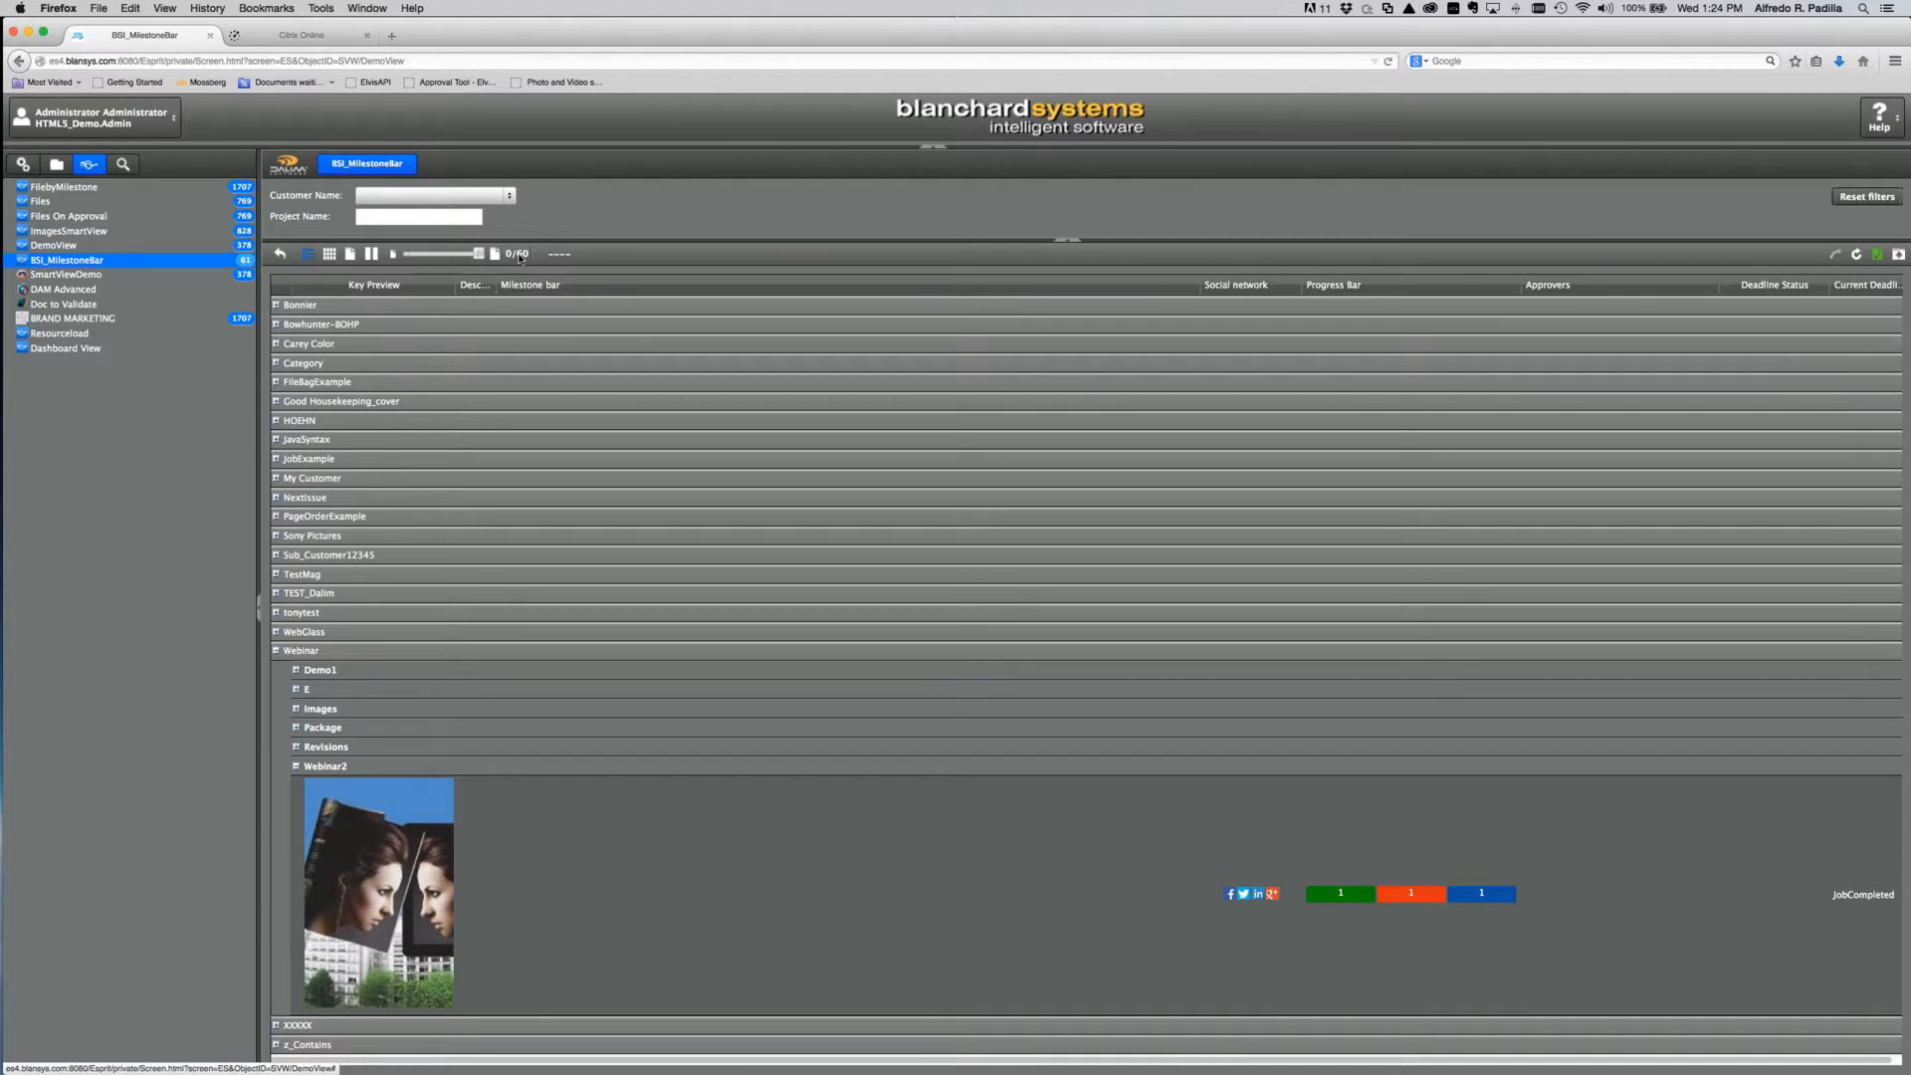
left_click(419, 255)
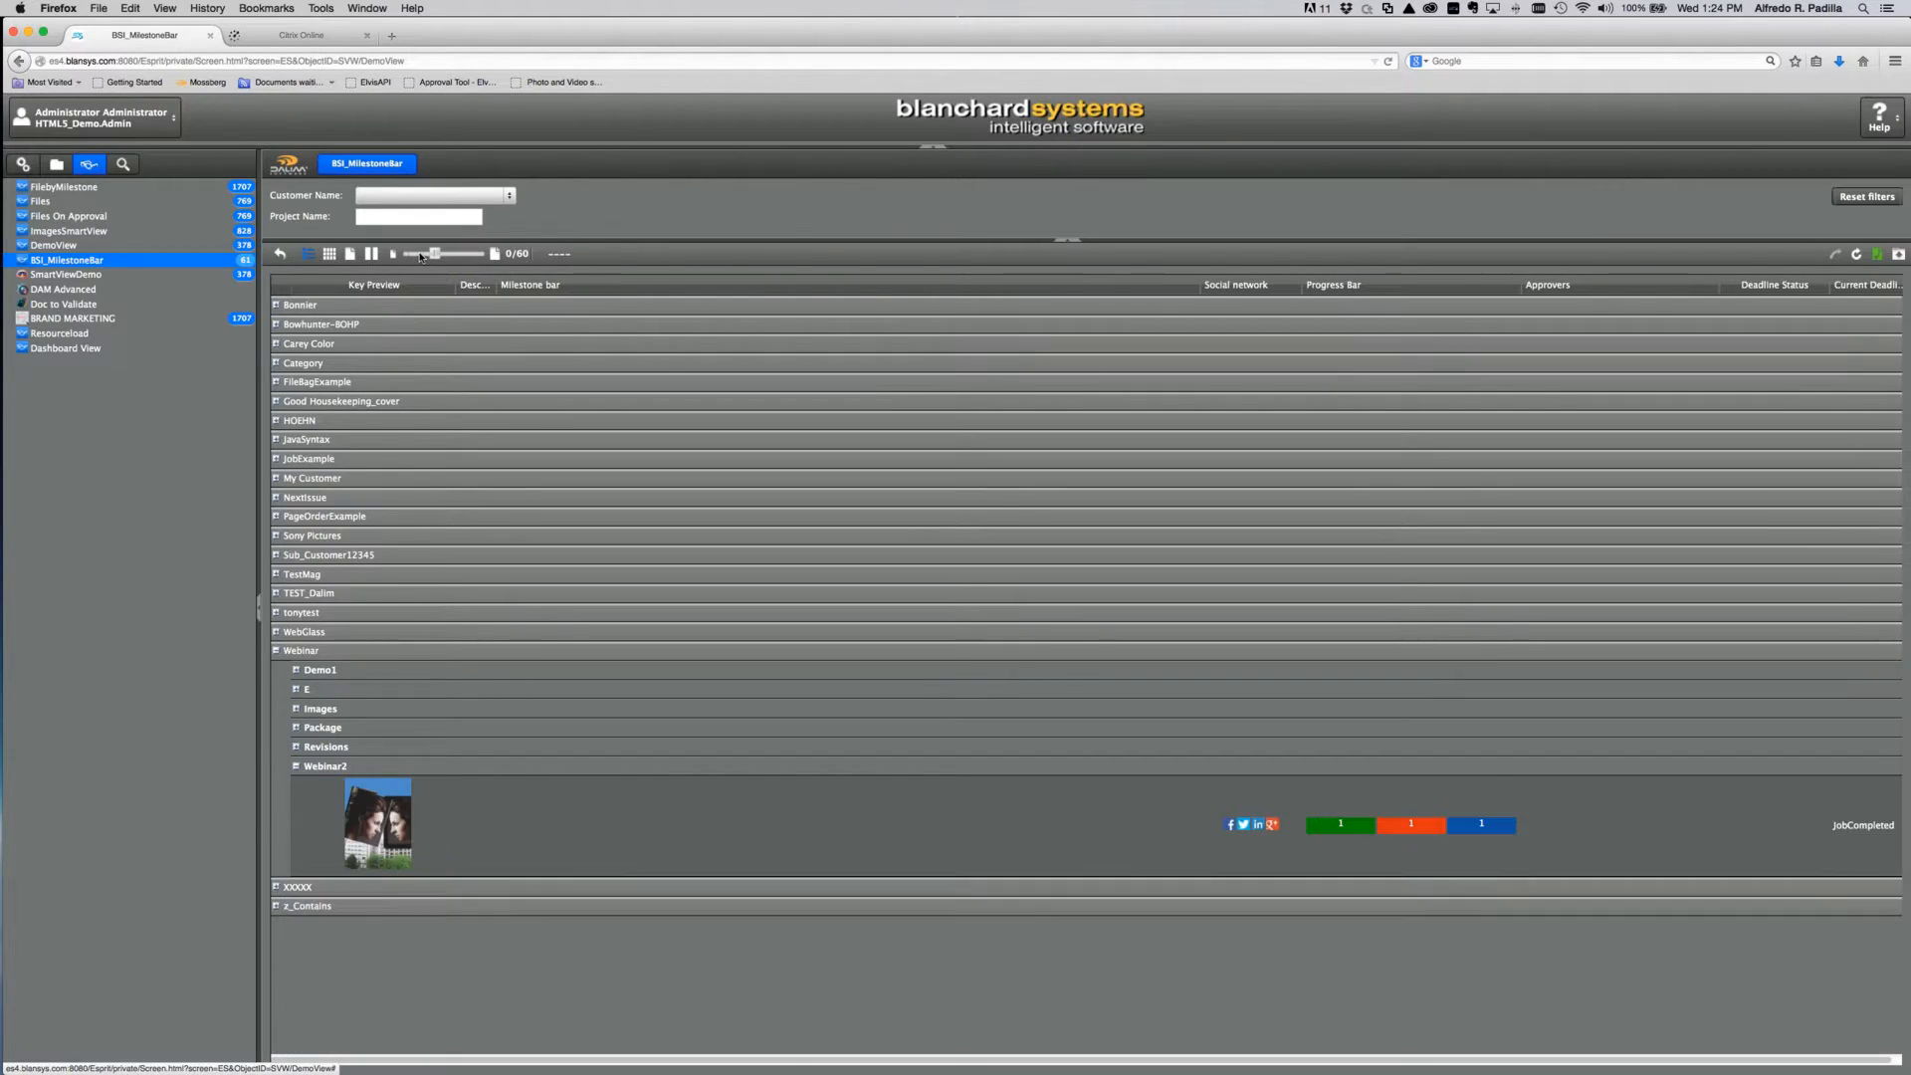
left_click(423, 255)
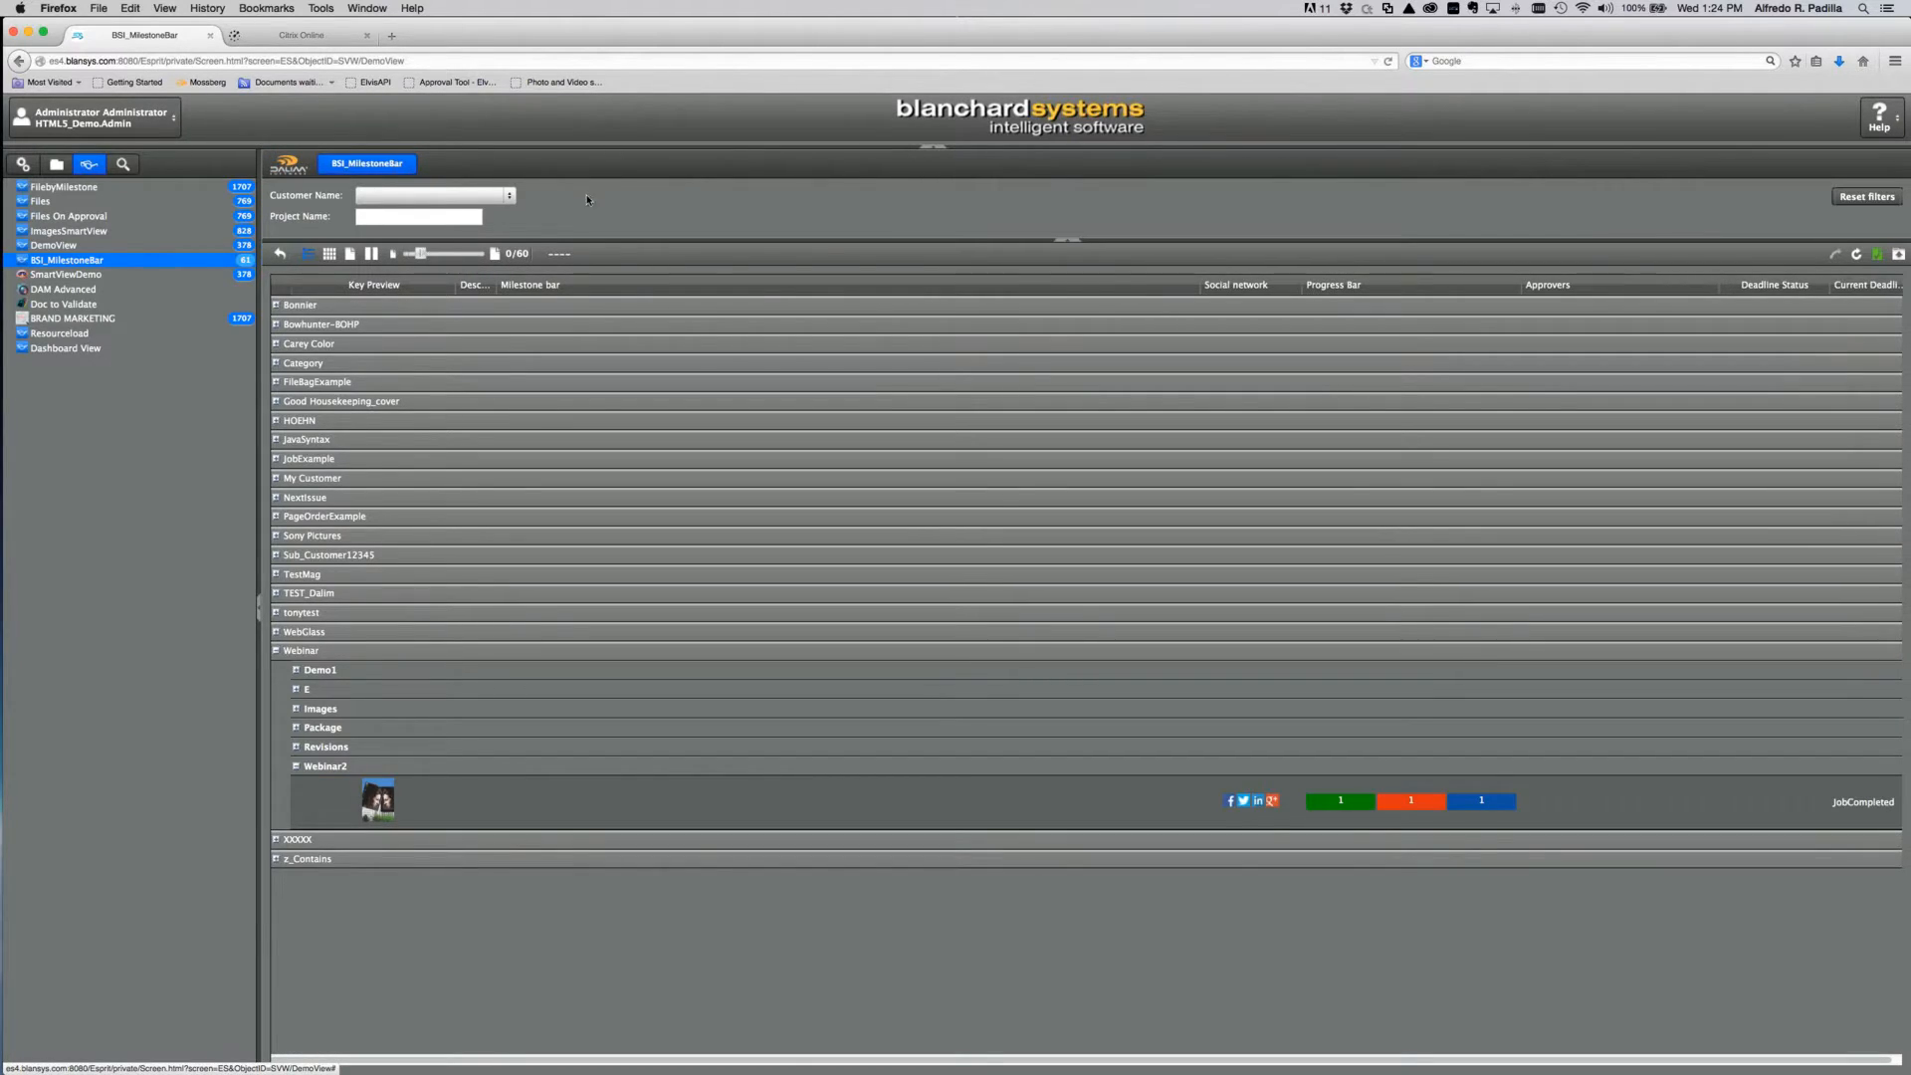
left_click(510, 195)
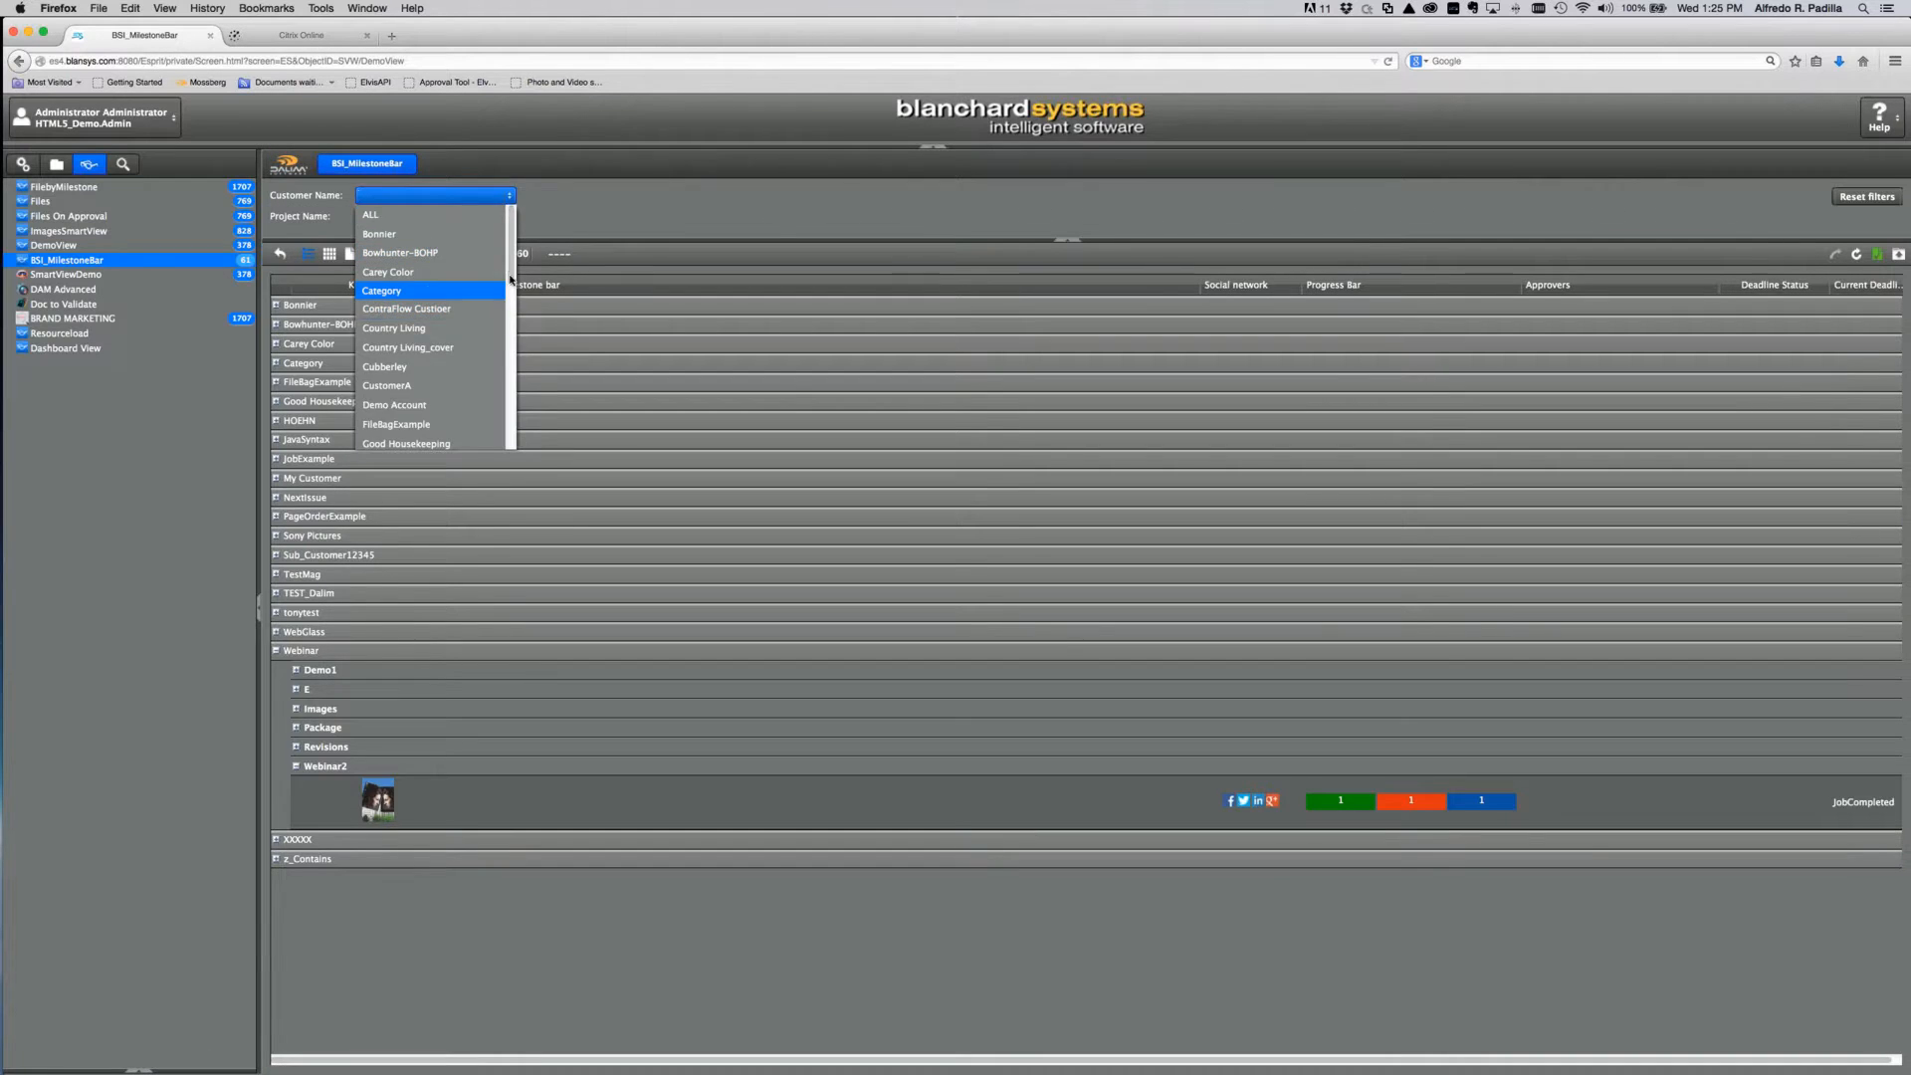
Step: Filter the view to the Webinar customer name
scroll(428, 289, "down", 3)
scroll(428, 329, "down", 2)
left_click(418, 388)
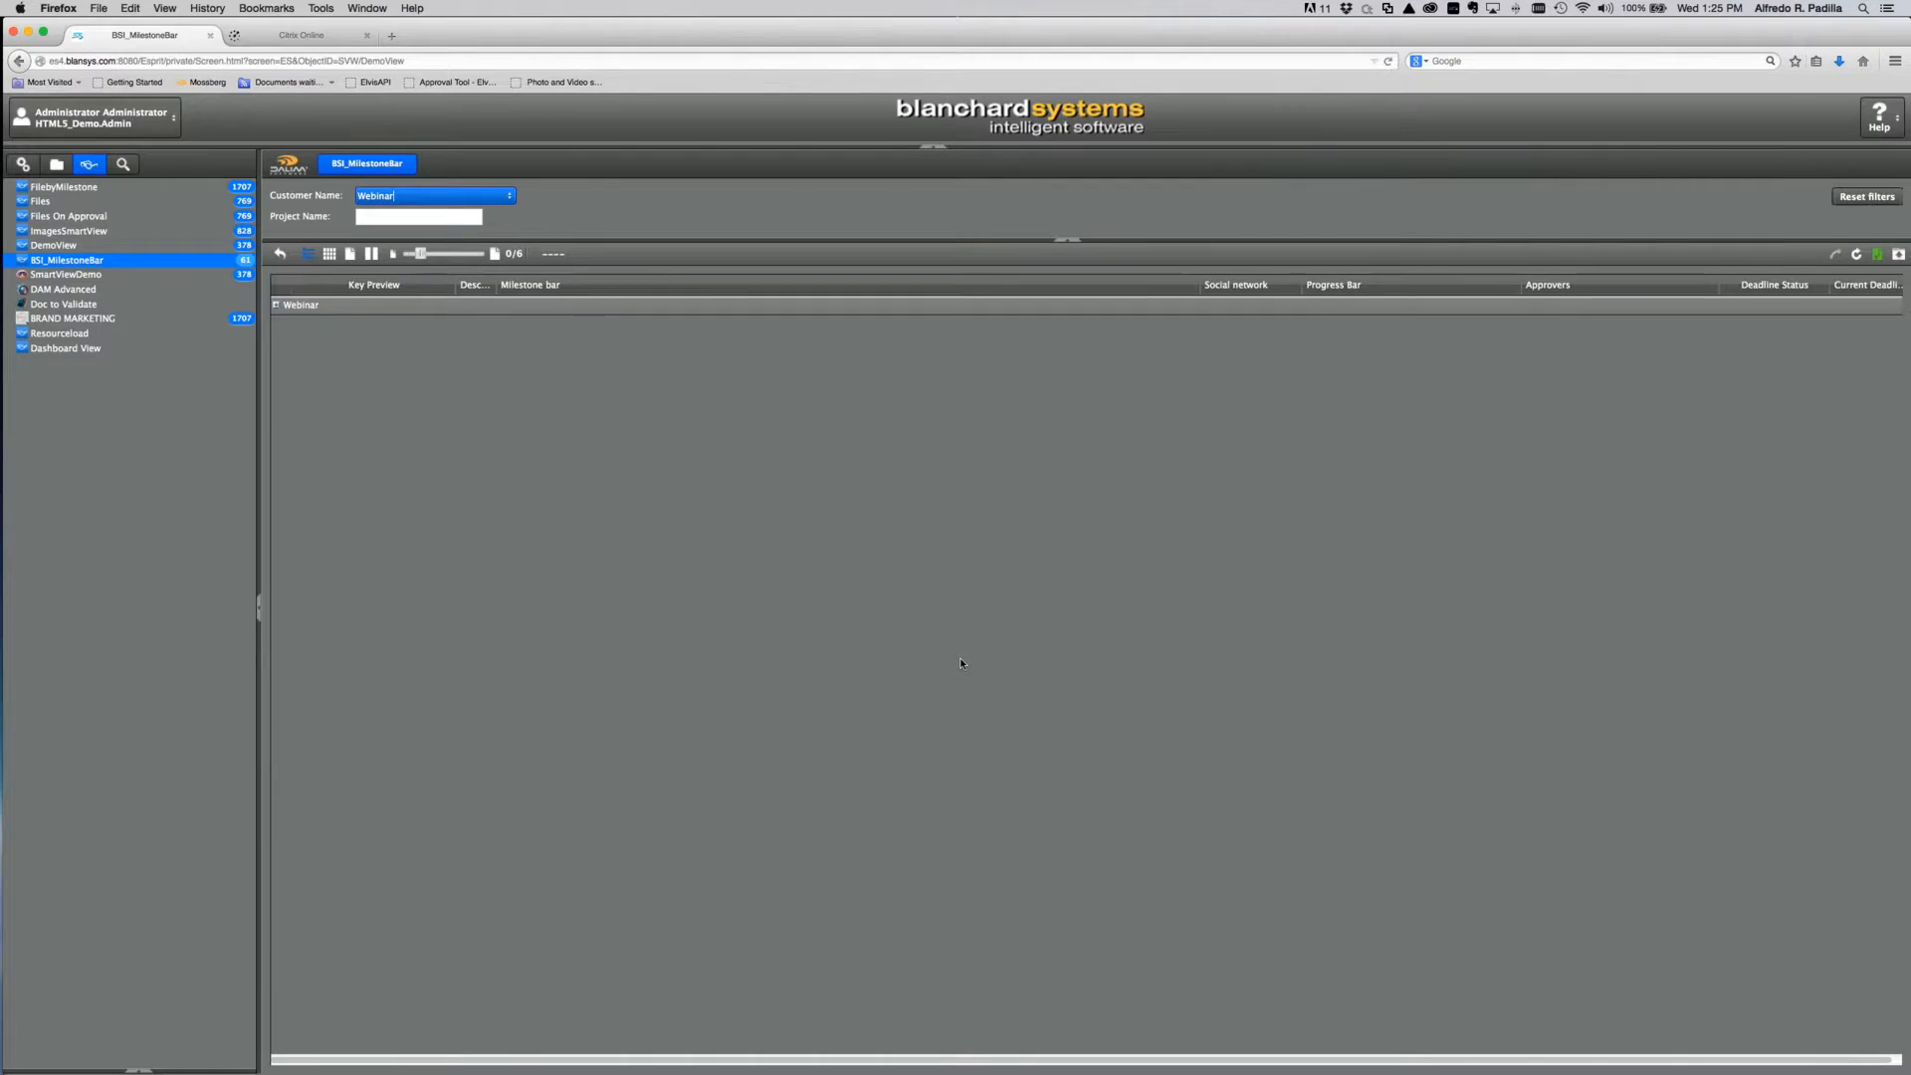
Step: Expand Webinar, Webinar2 and Package, and narrow the Milestone bar column
left_click(275, 306)
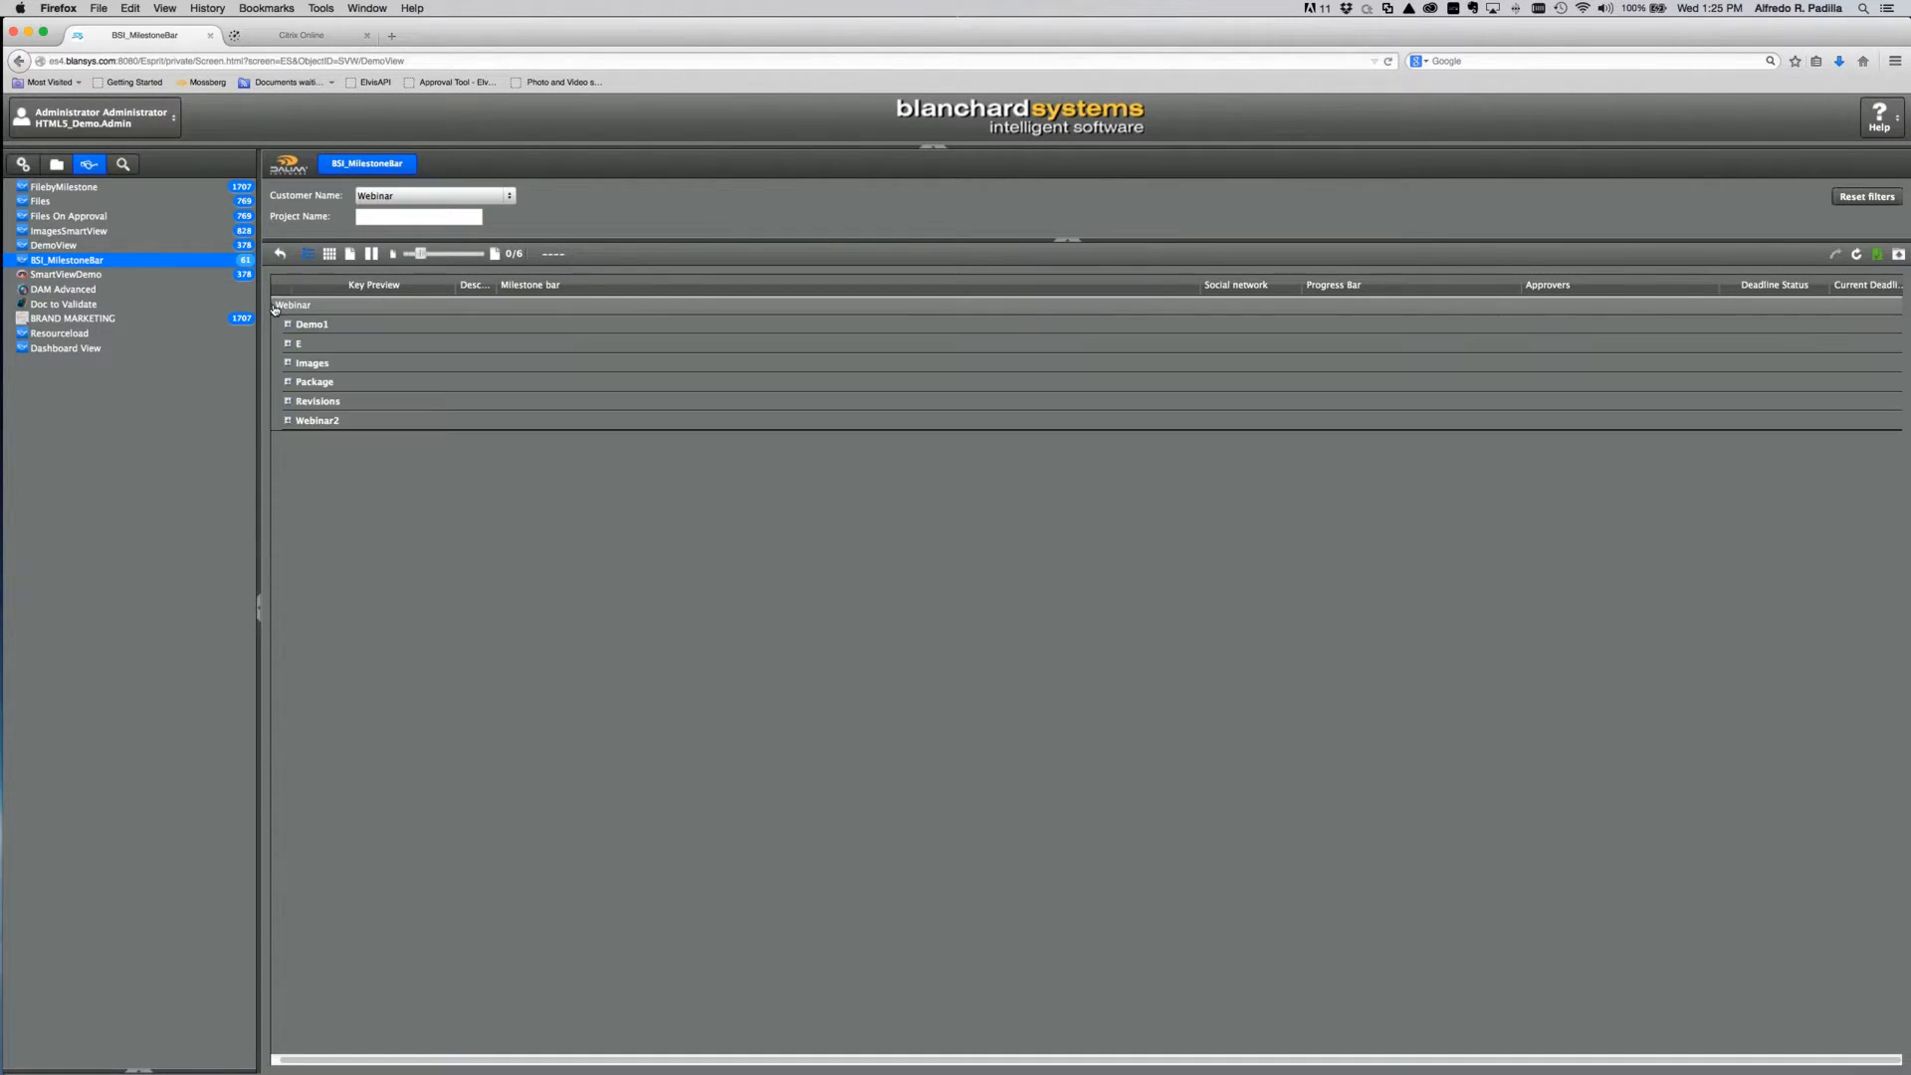
left_click(288, 420)
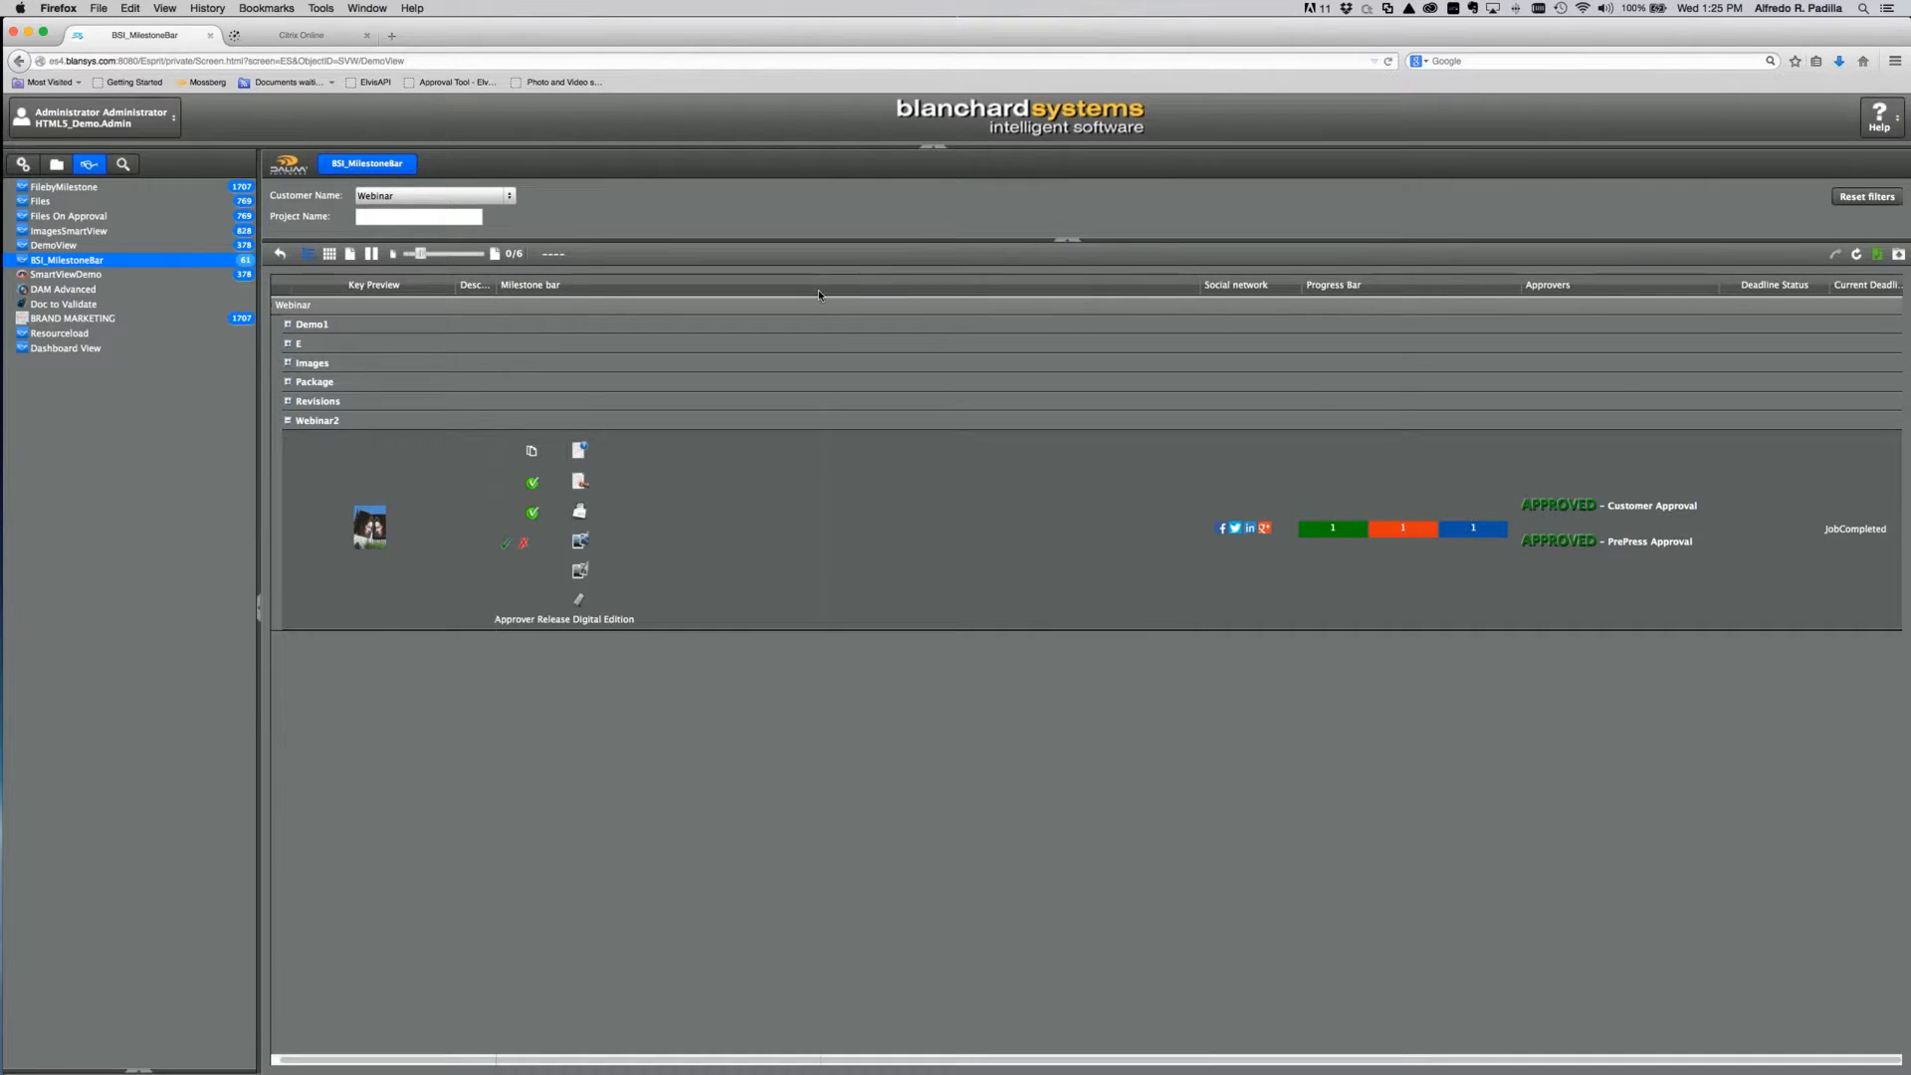
left_click_drag(1200, 289, 819, 291)
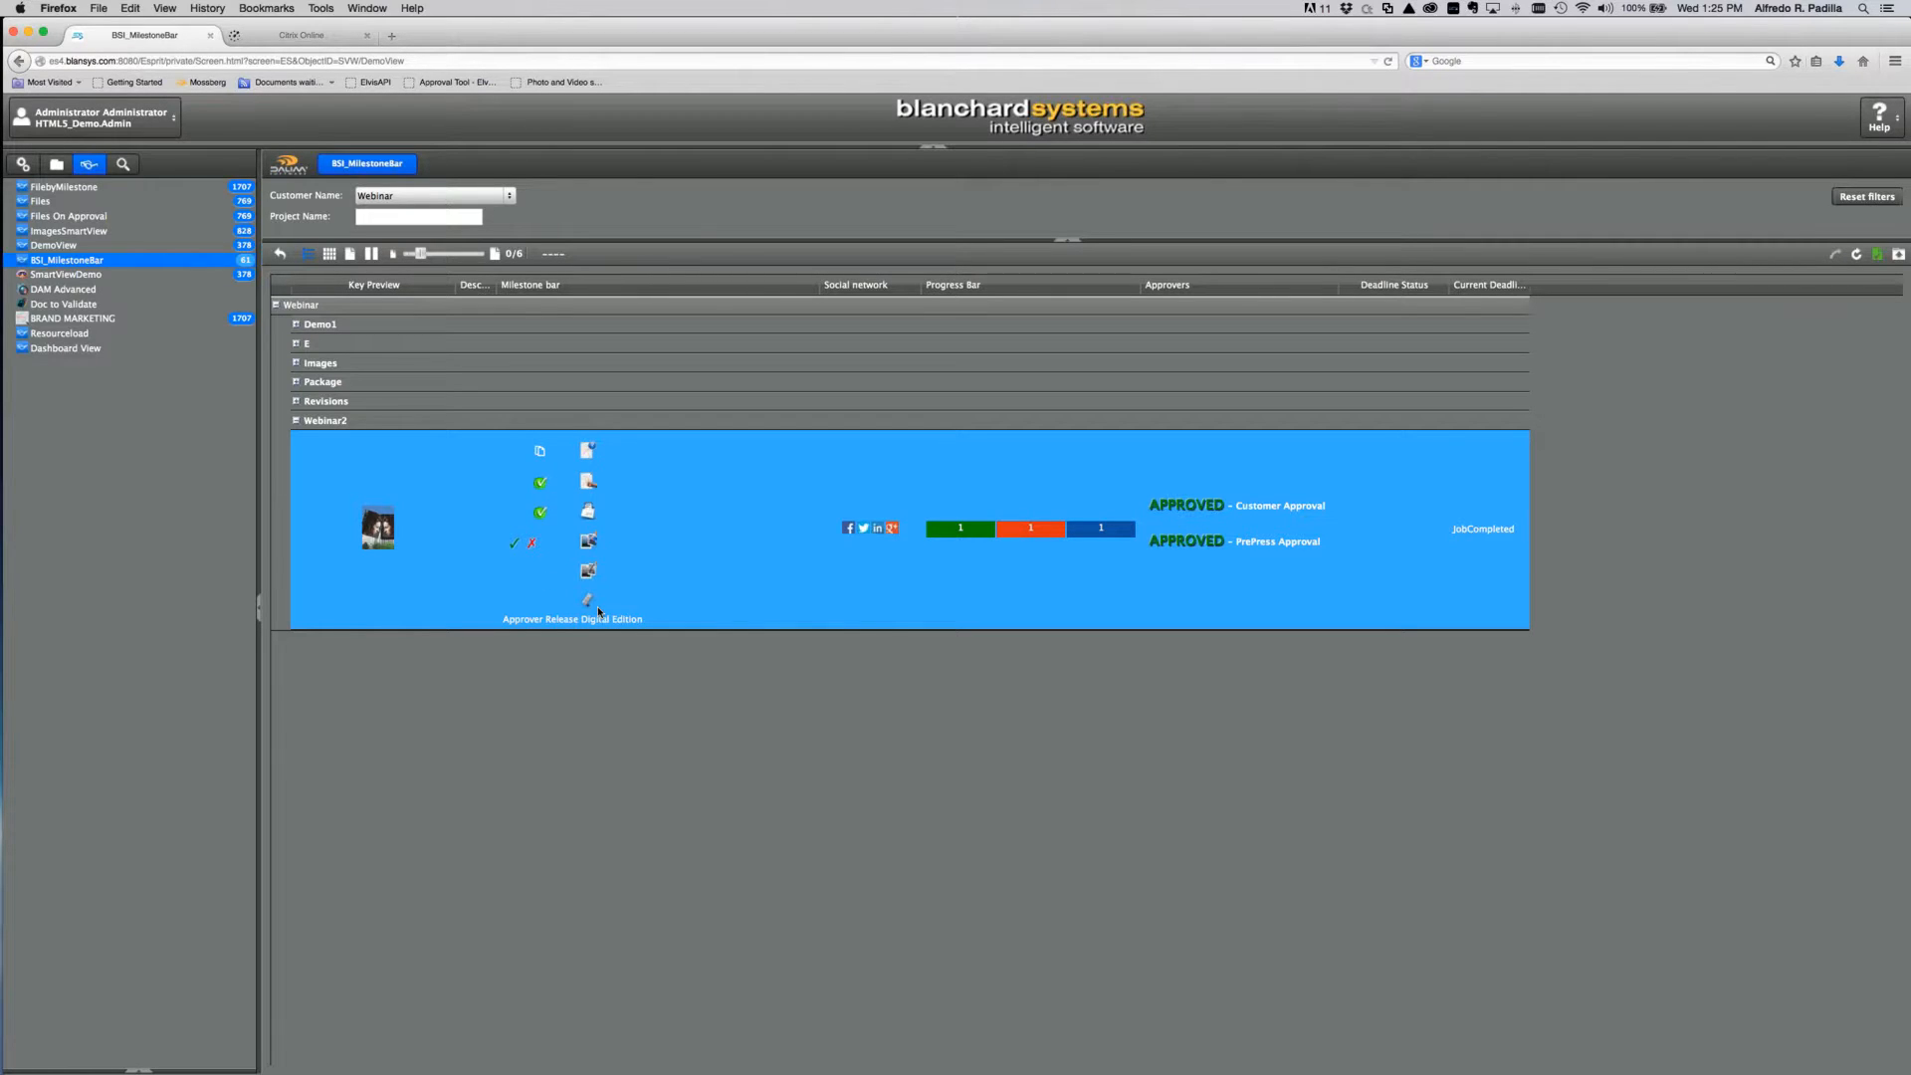
left_click(296, 381)
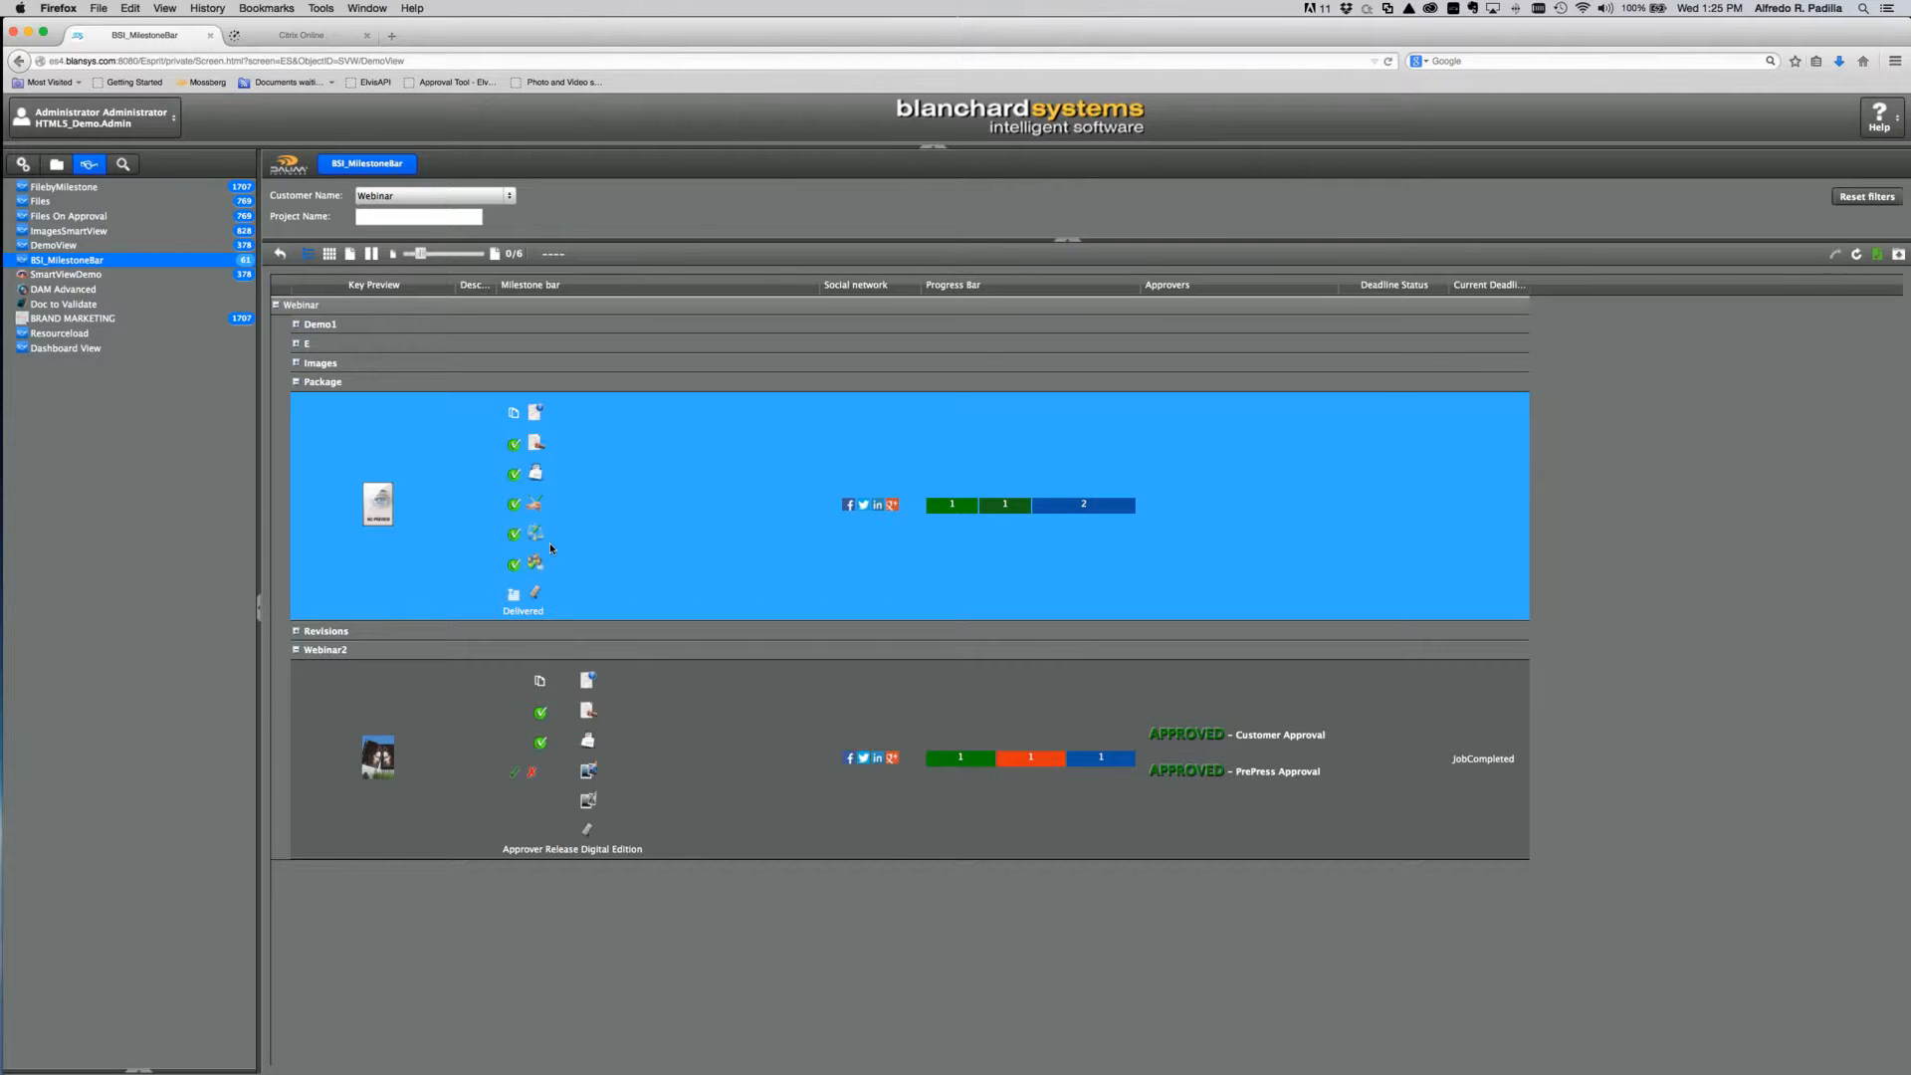
mouse_move(539, 588)
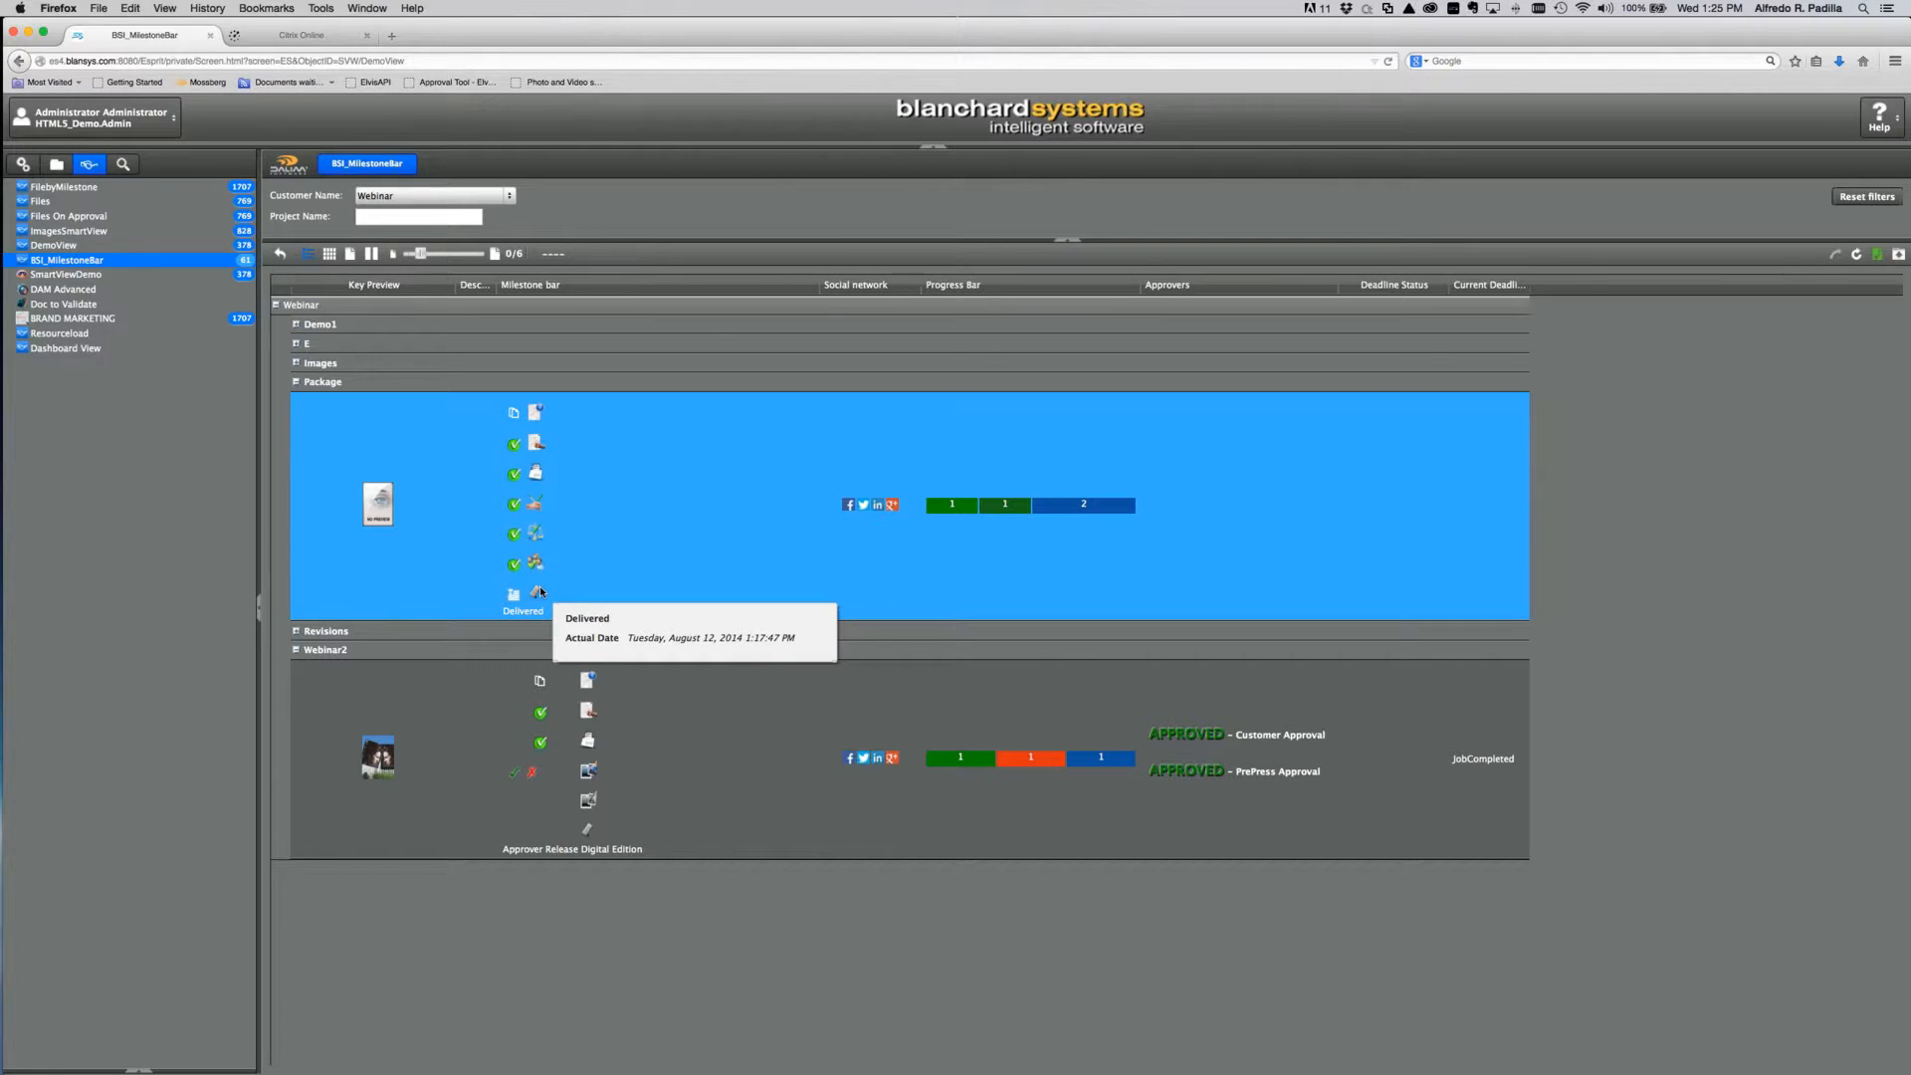
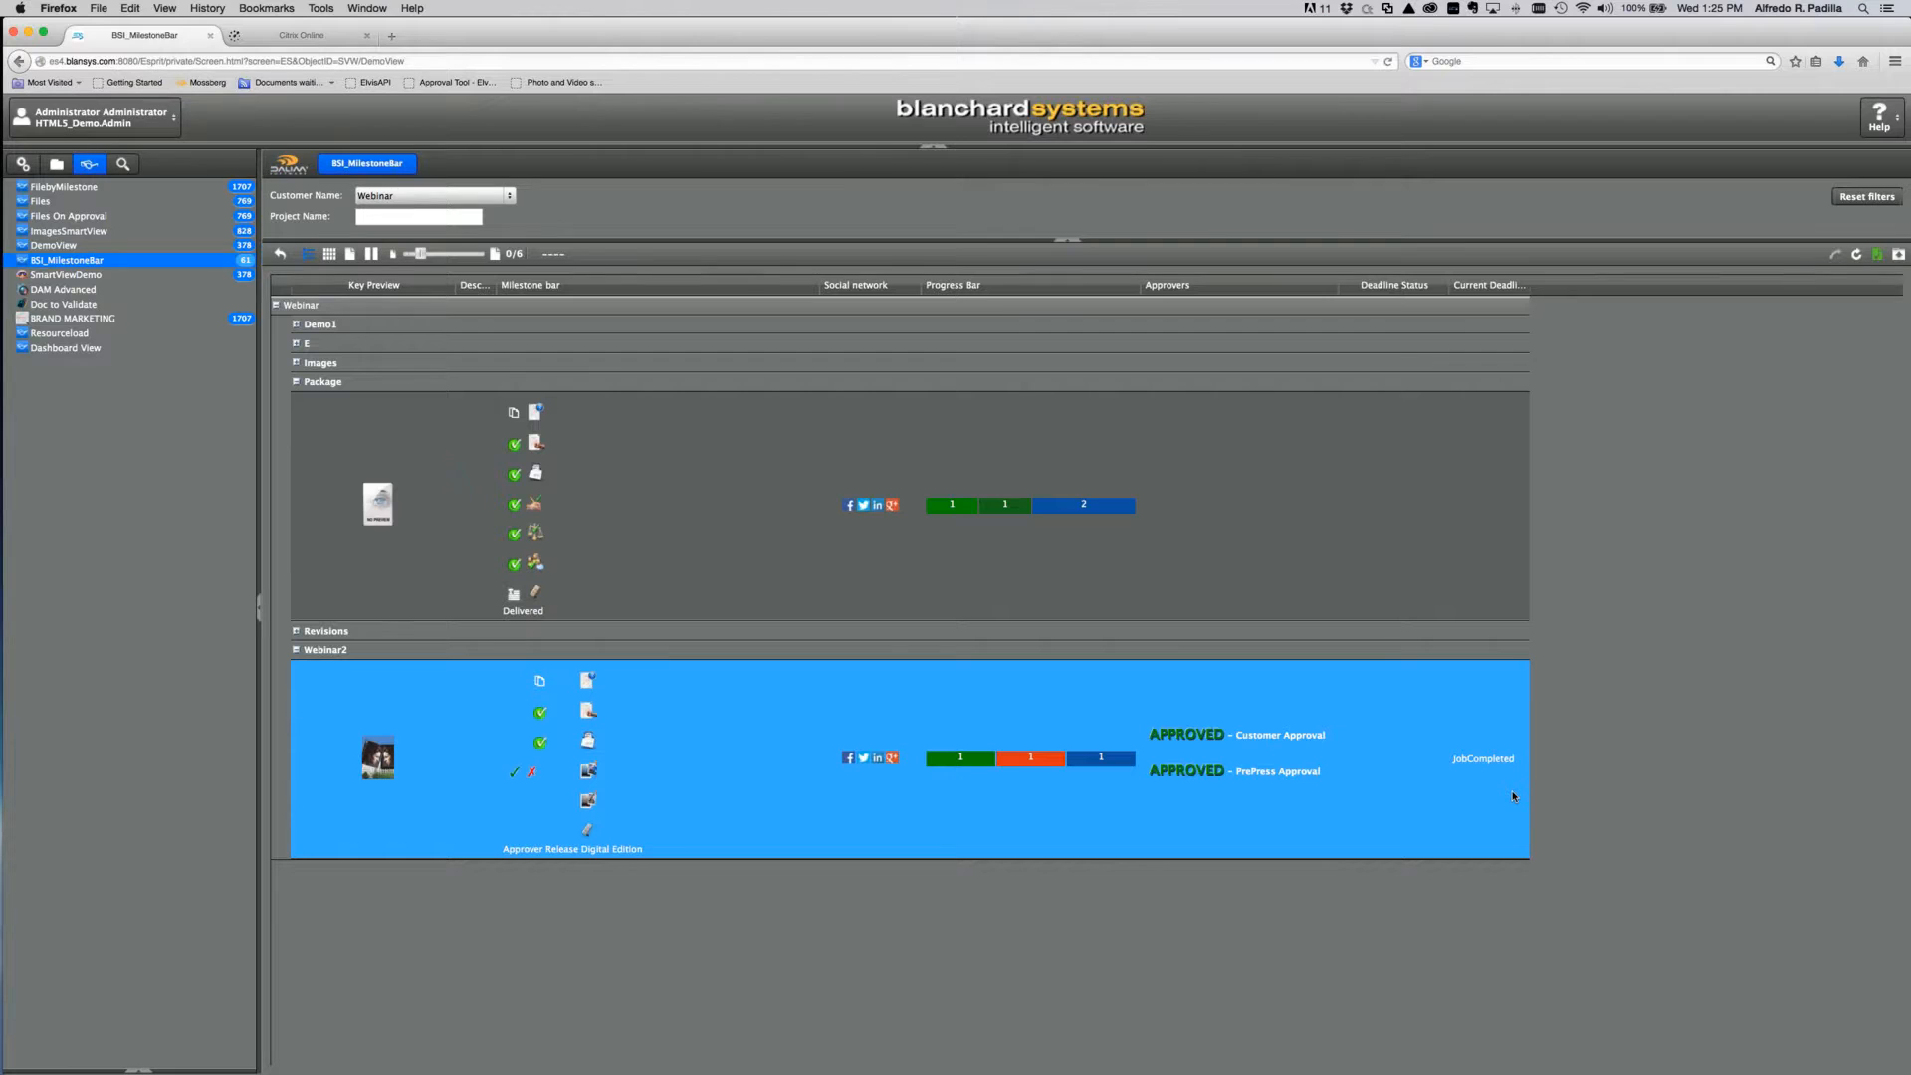
Step: Start a Facebook share of the Webinar2 job, cancel it, then open BSI_MilestoneBar's column settings
left_click(1047, 542)
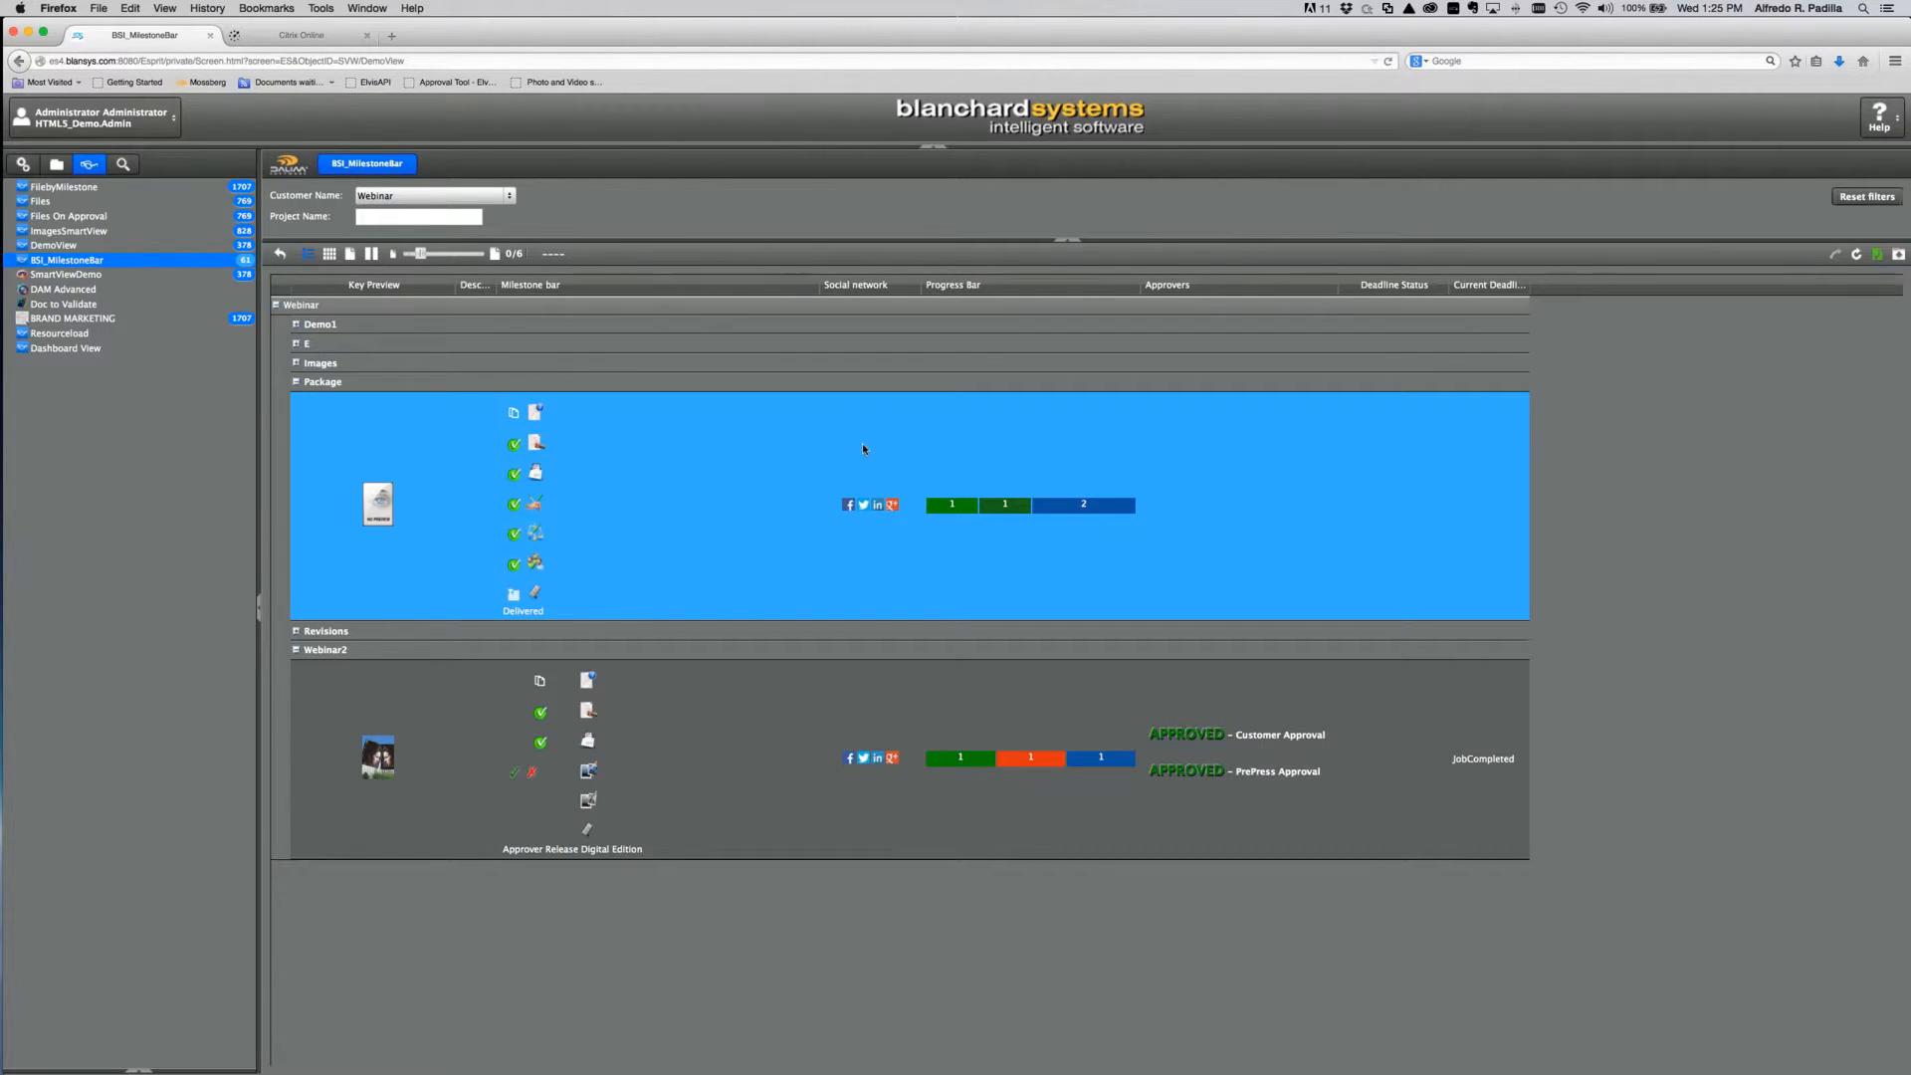
left_click(881, 771)
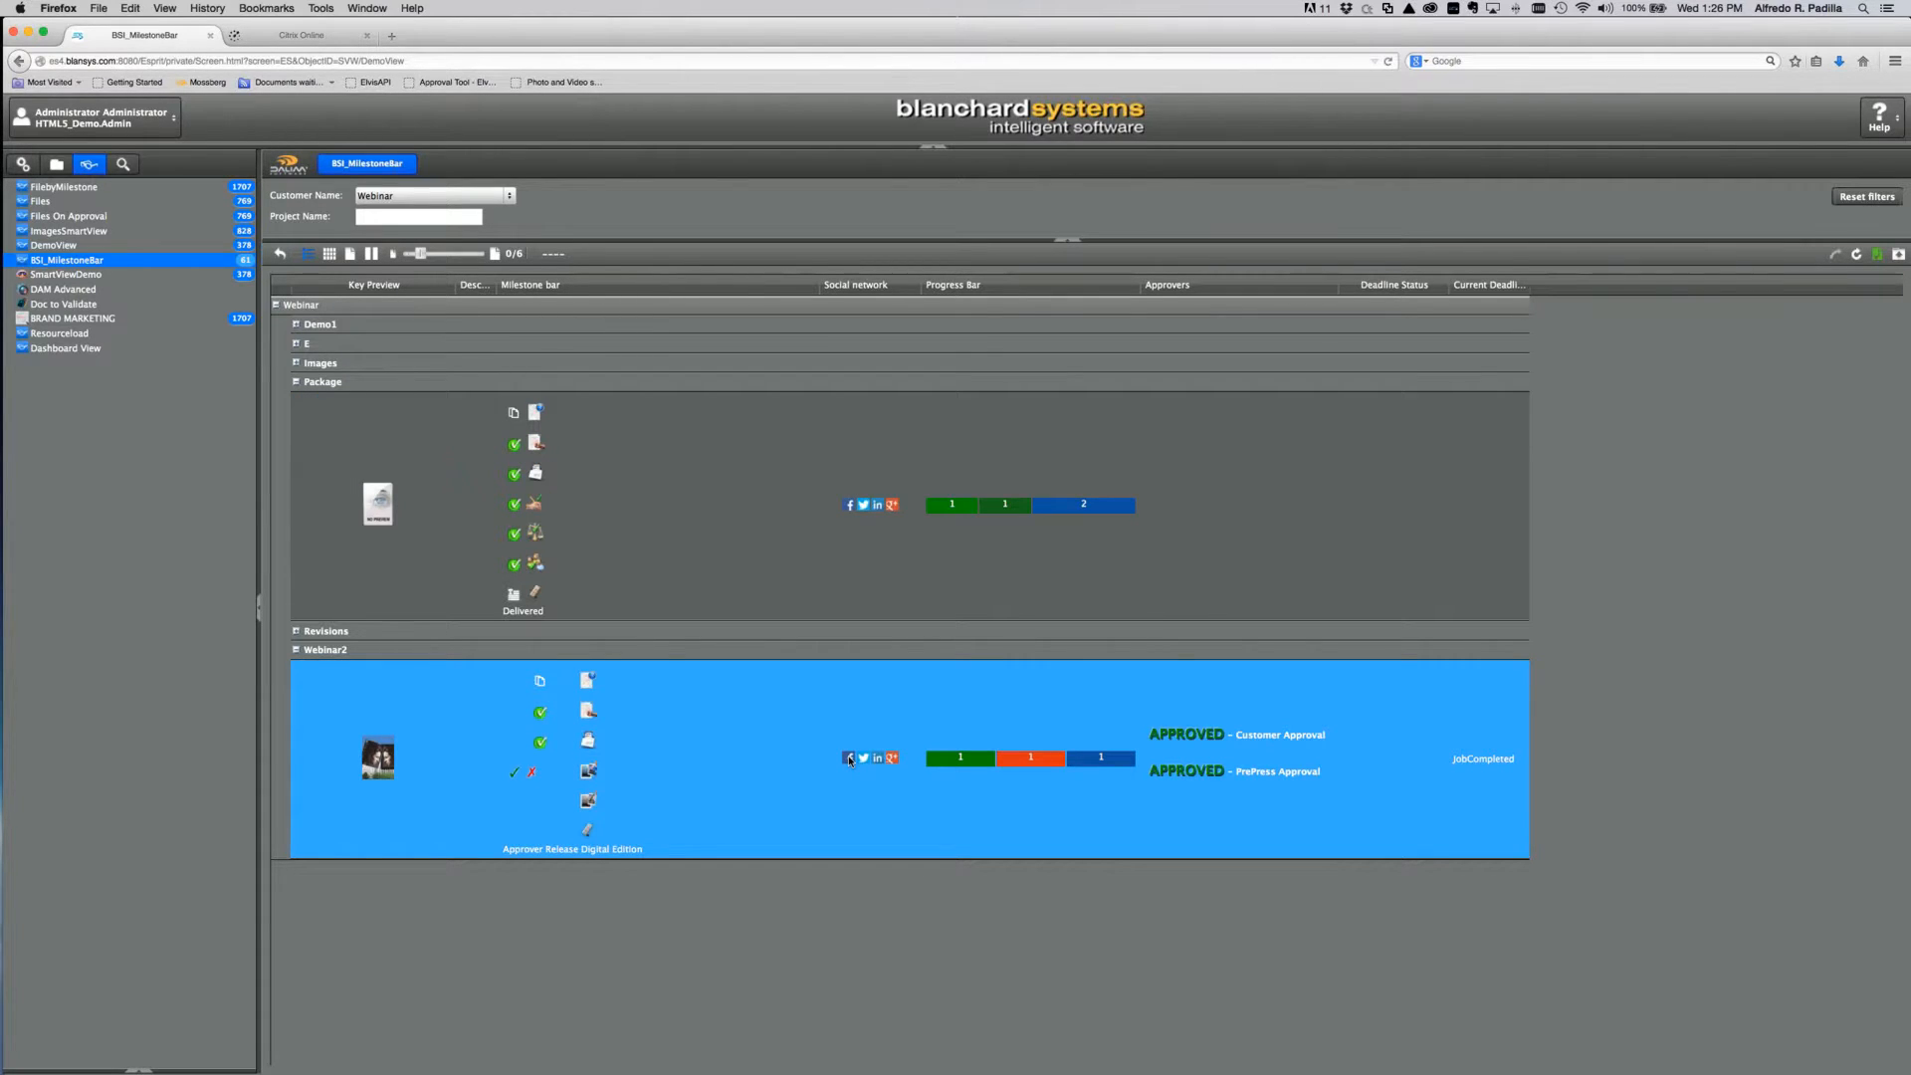
left_click(848, 756)
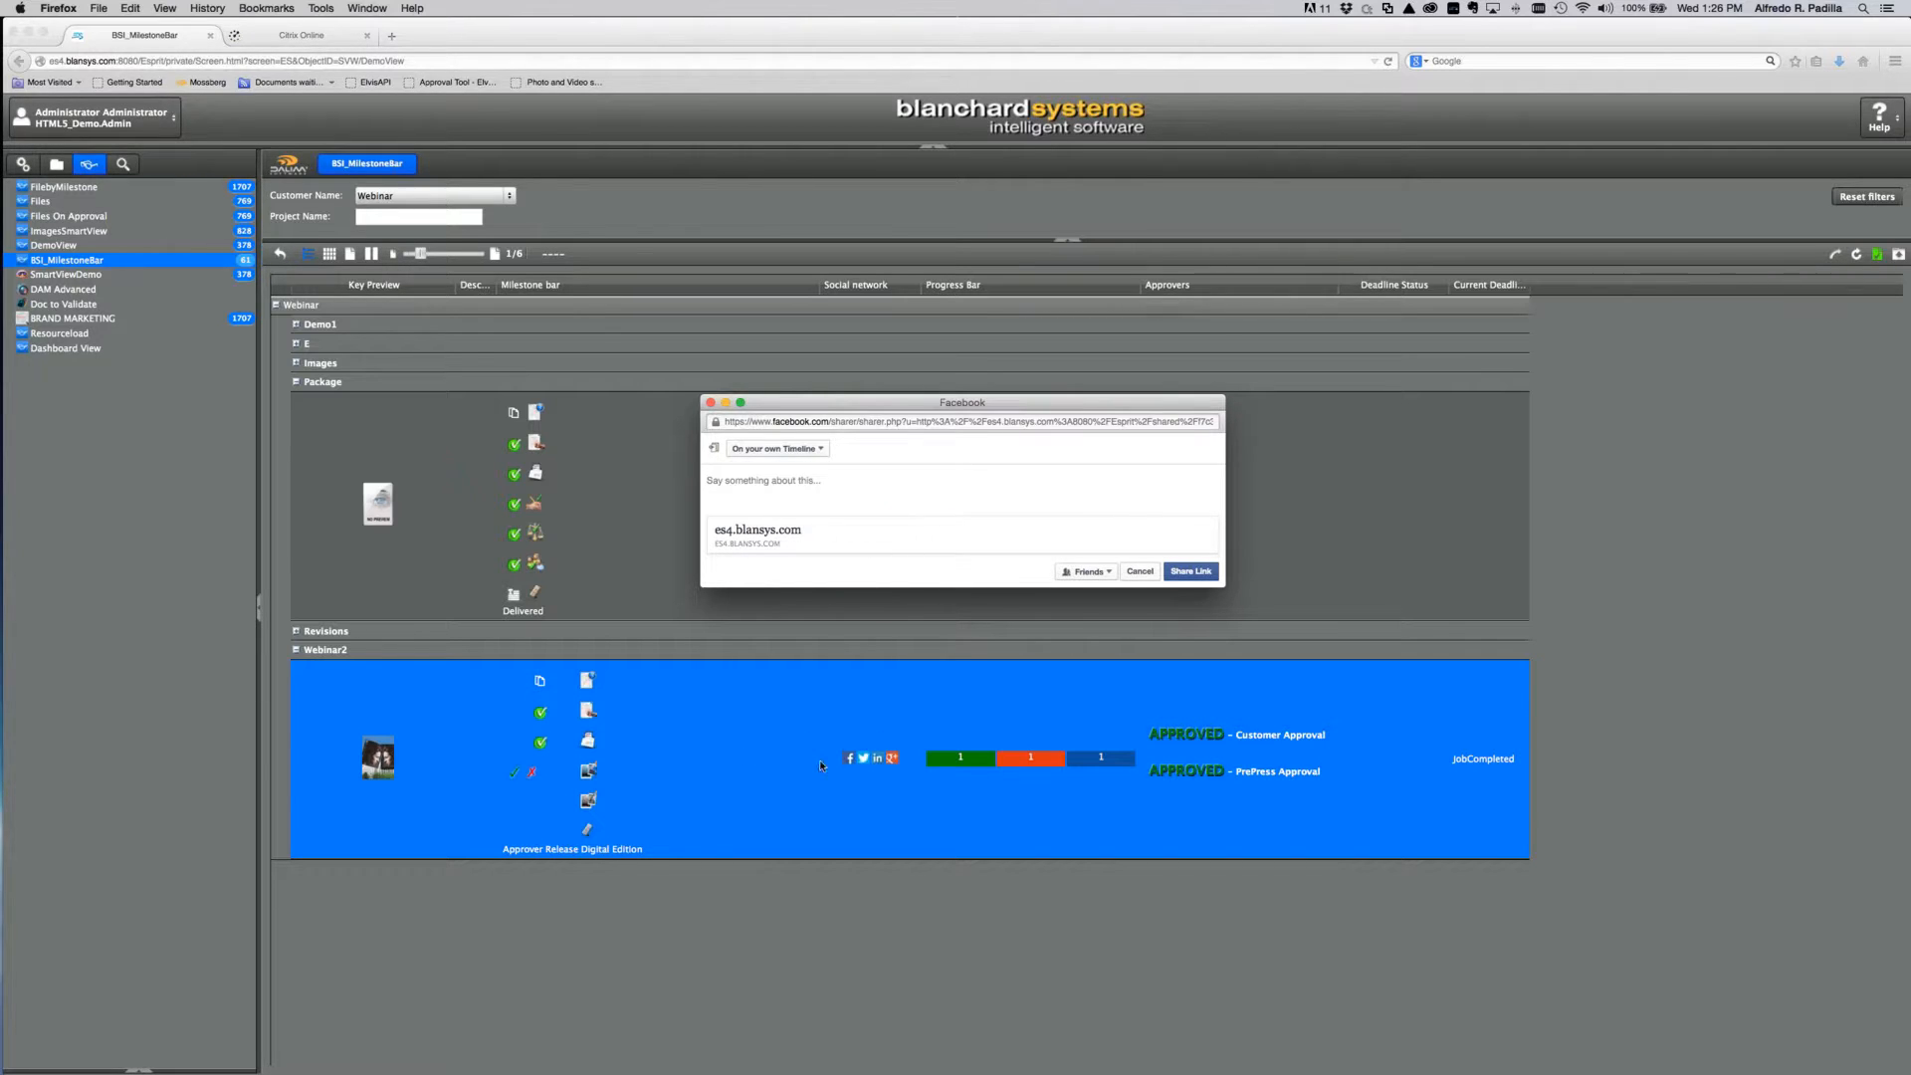
left_click(1135, 575)
left_click(23, 164)
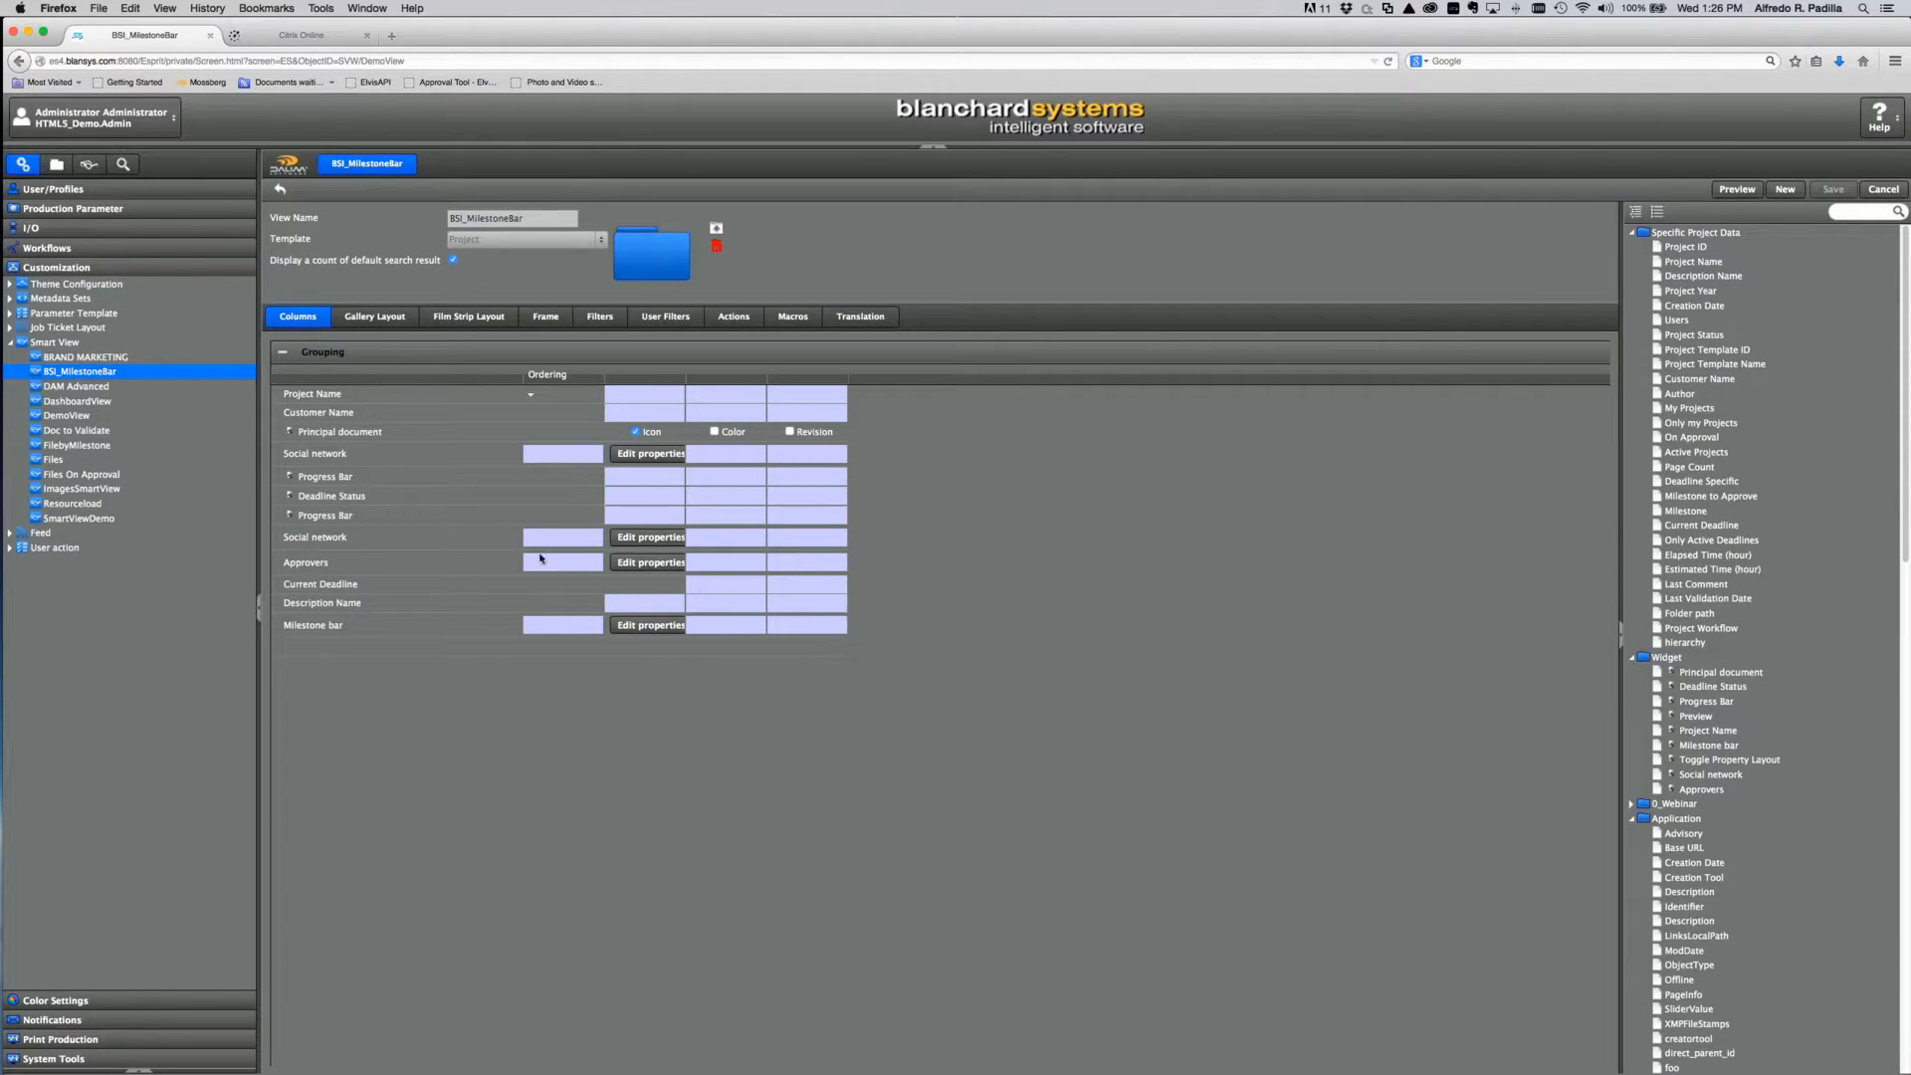
left_click(639, 540)
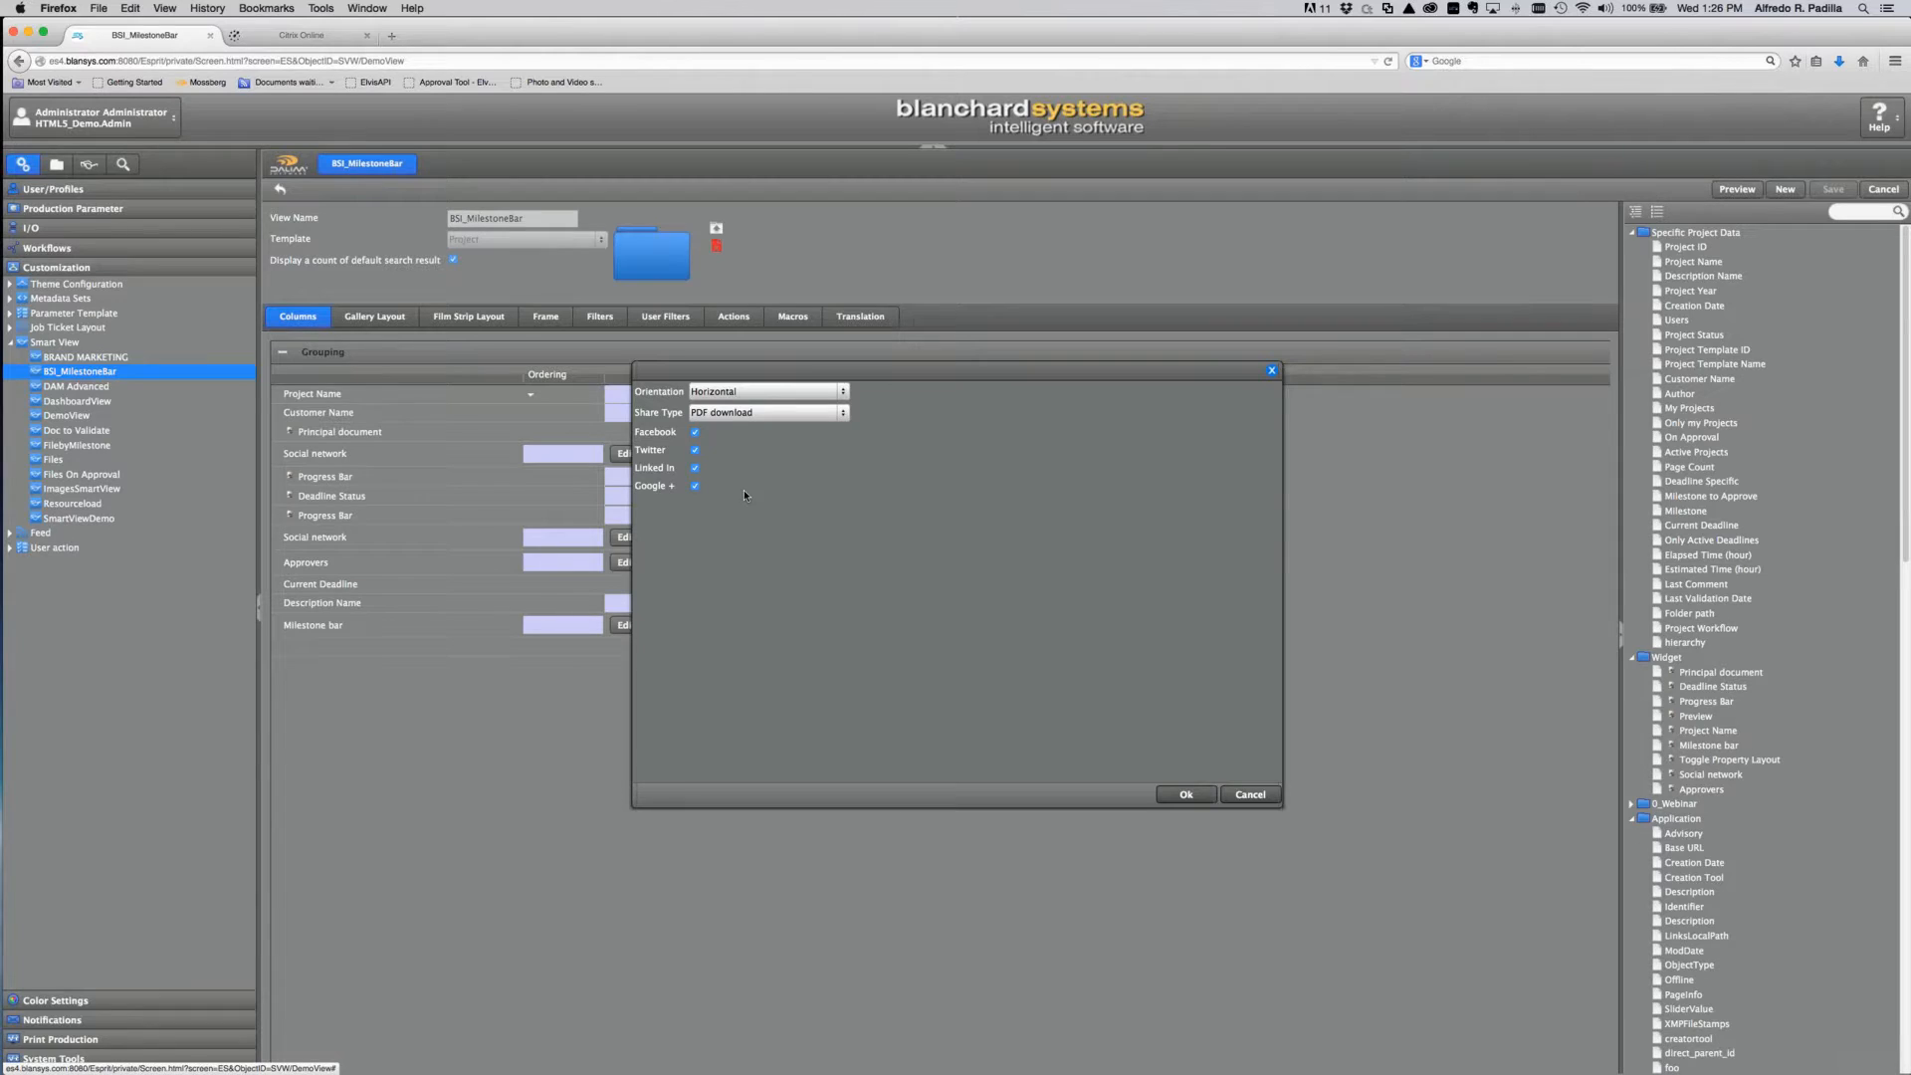
left_click(843, 414)
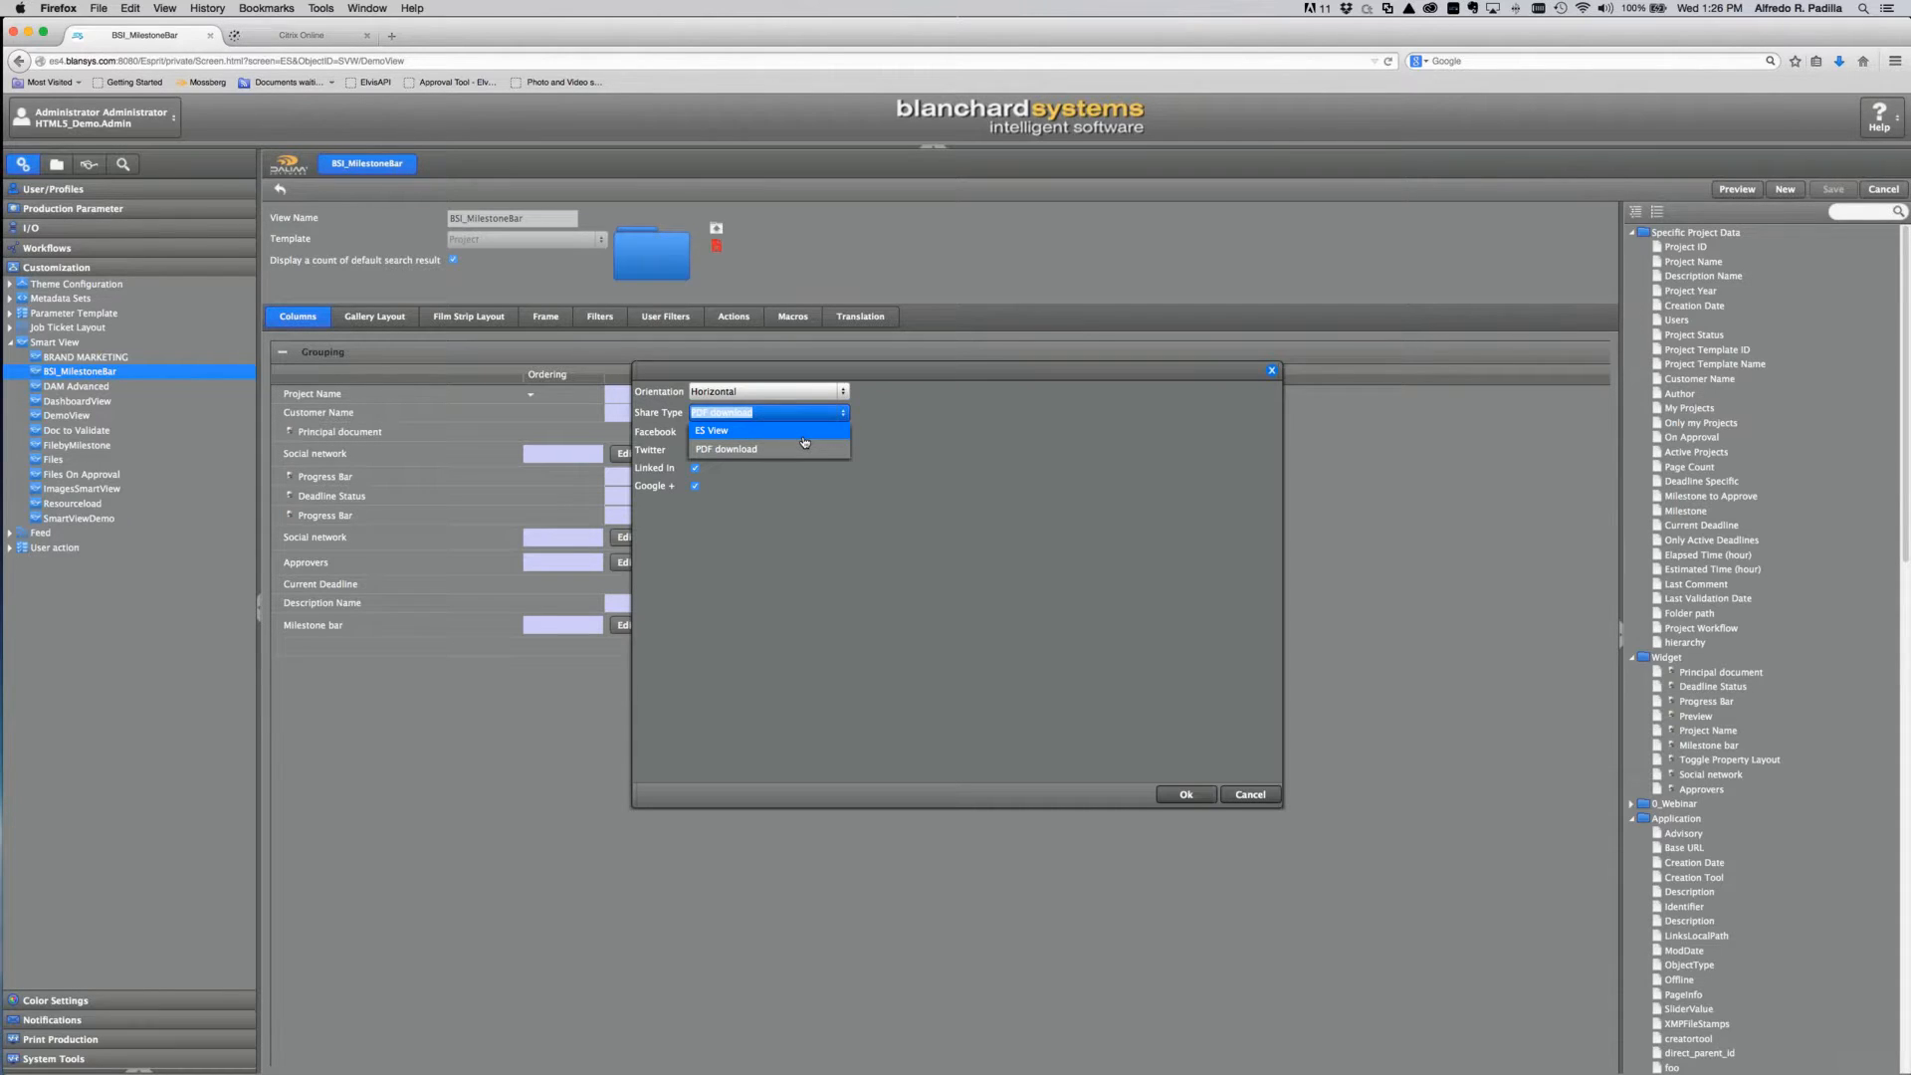
left_click(924, 439)
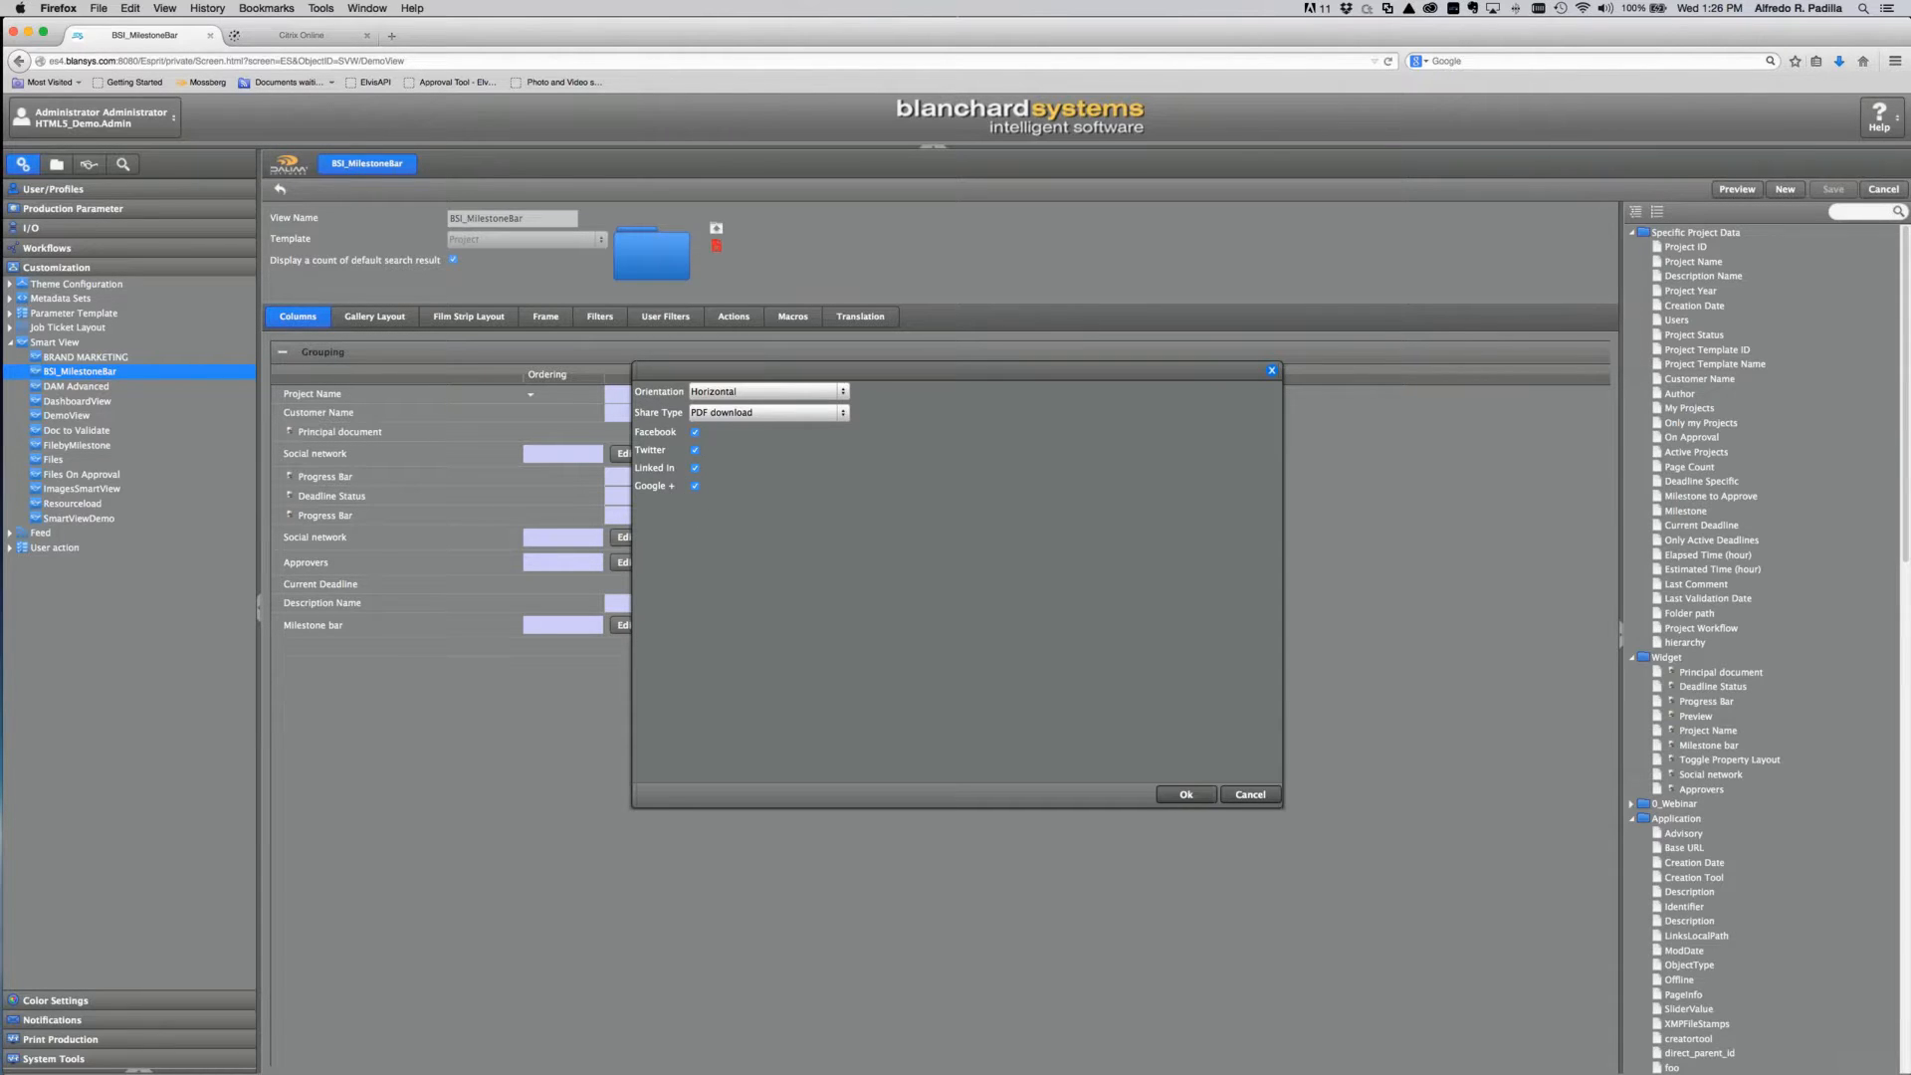
left_click(1249, 795)
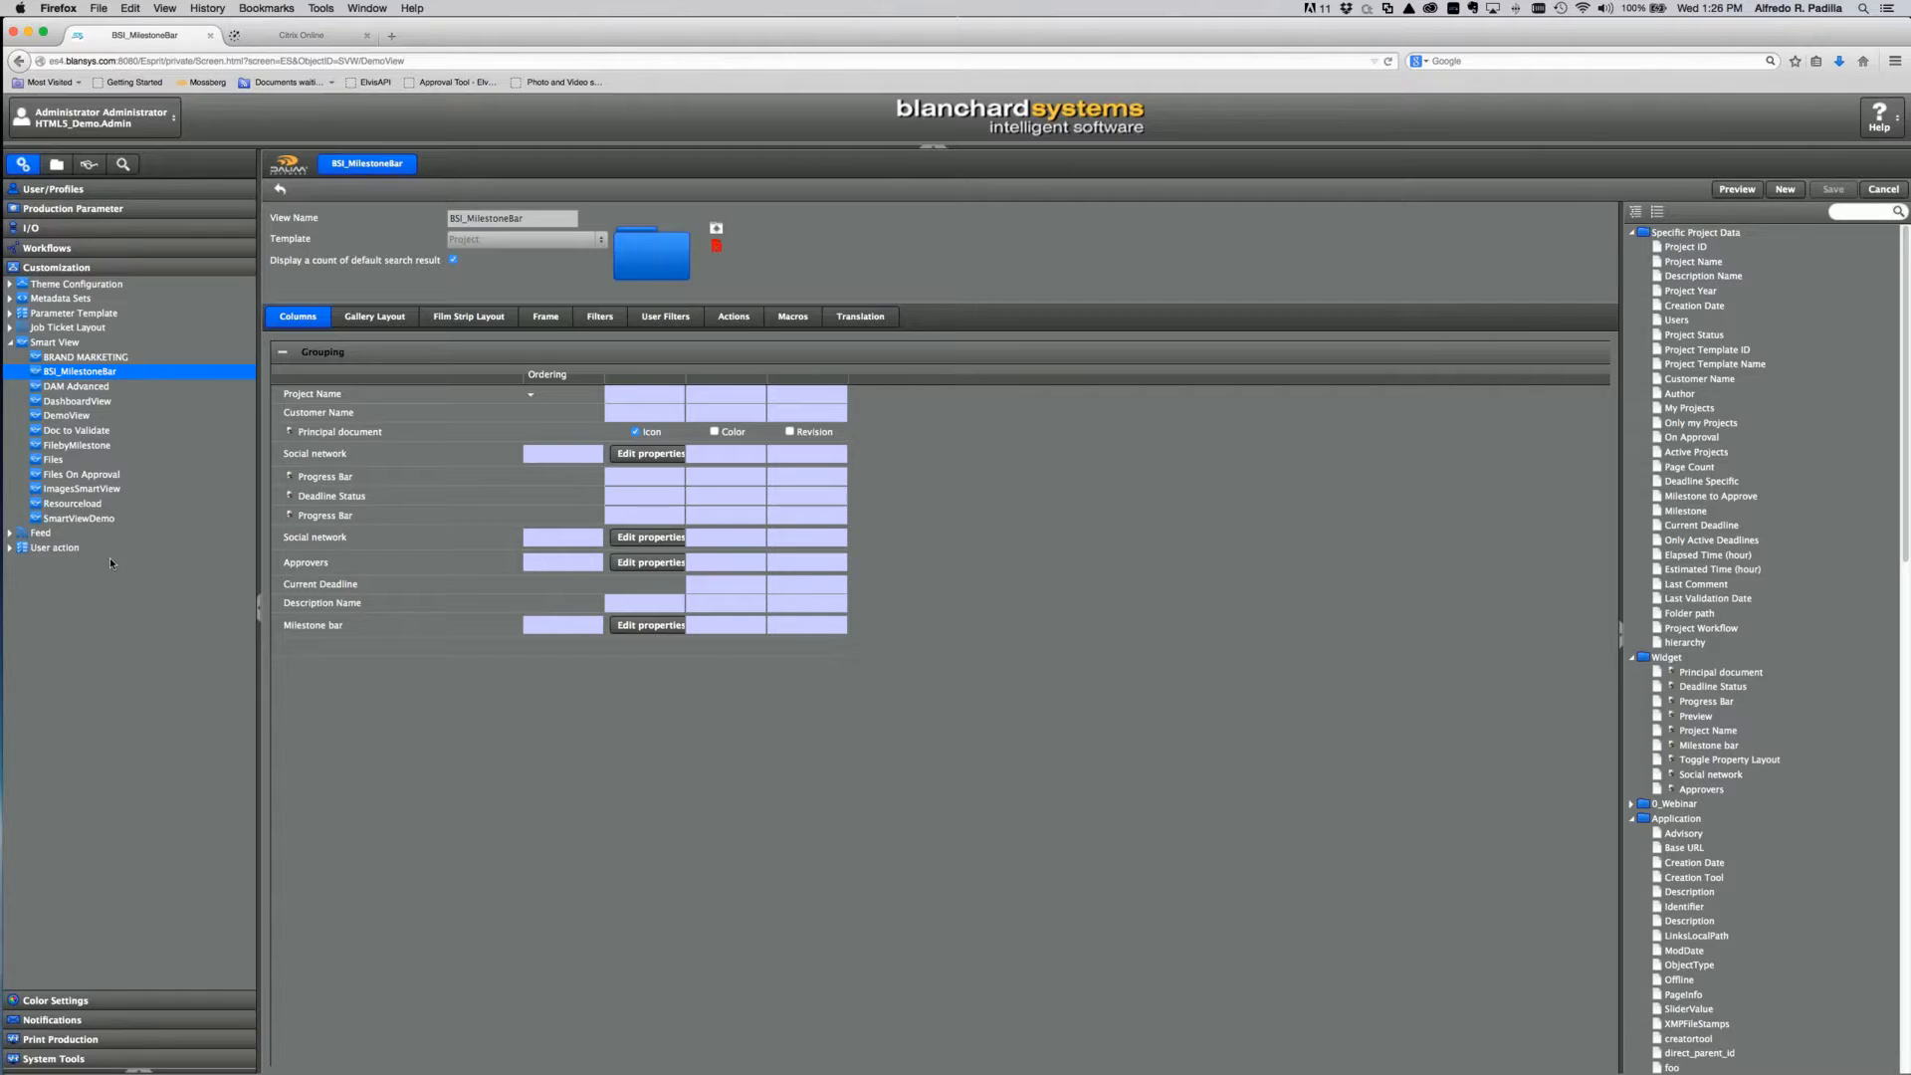
left_click(12, 344)
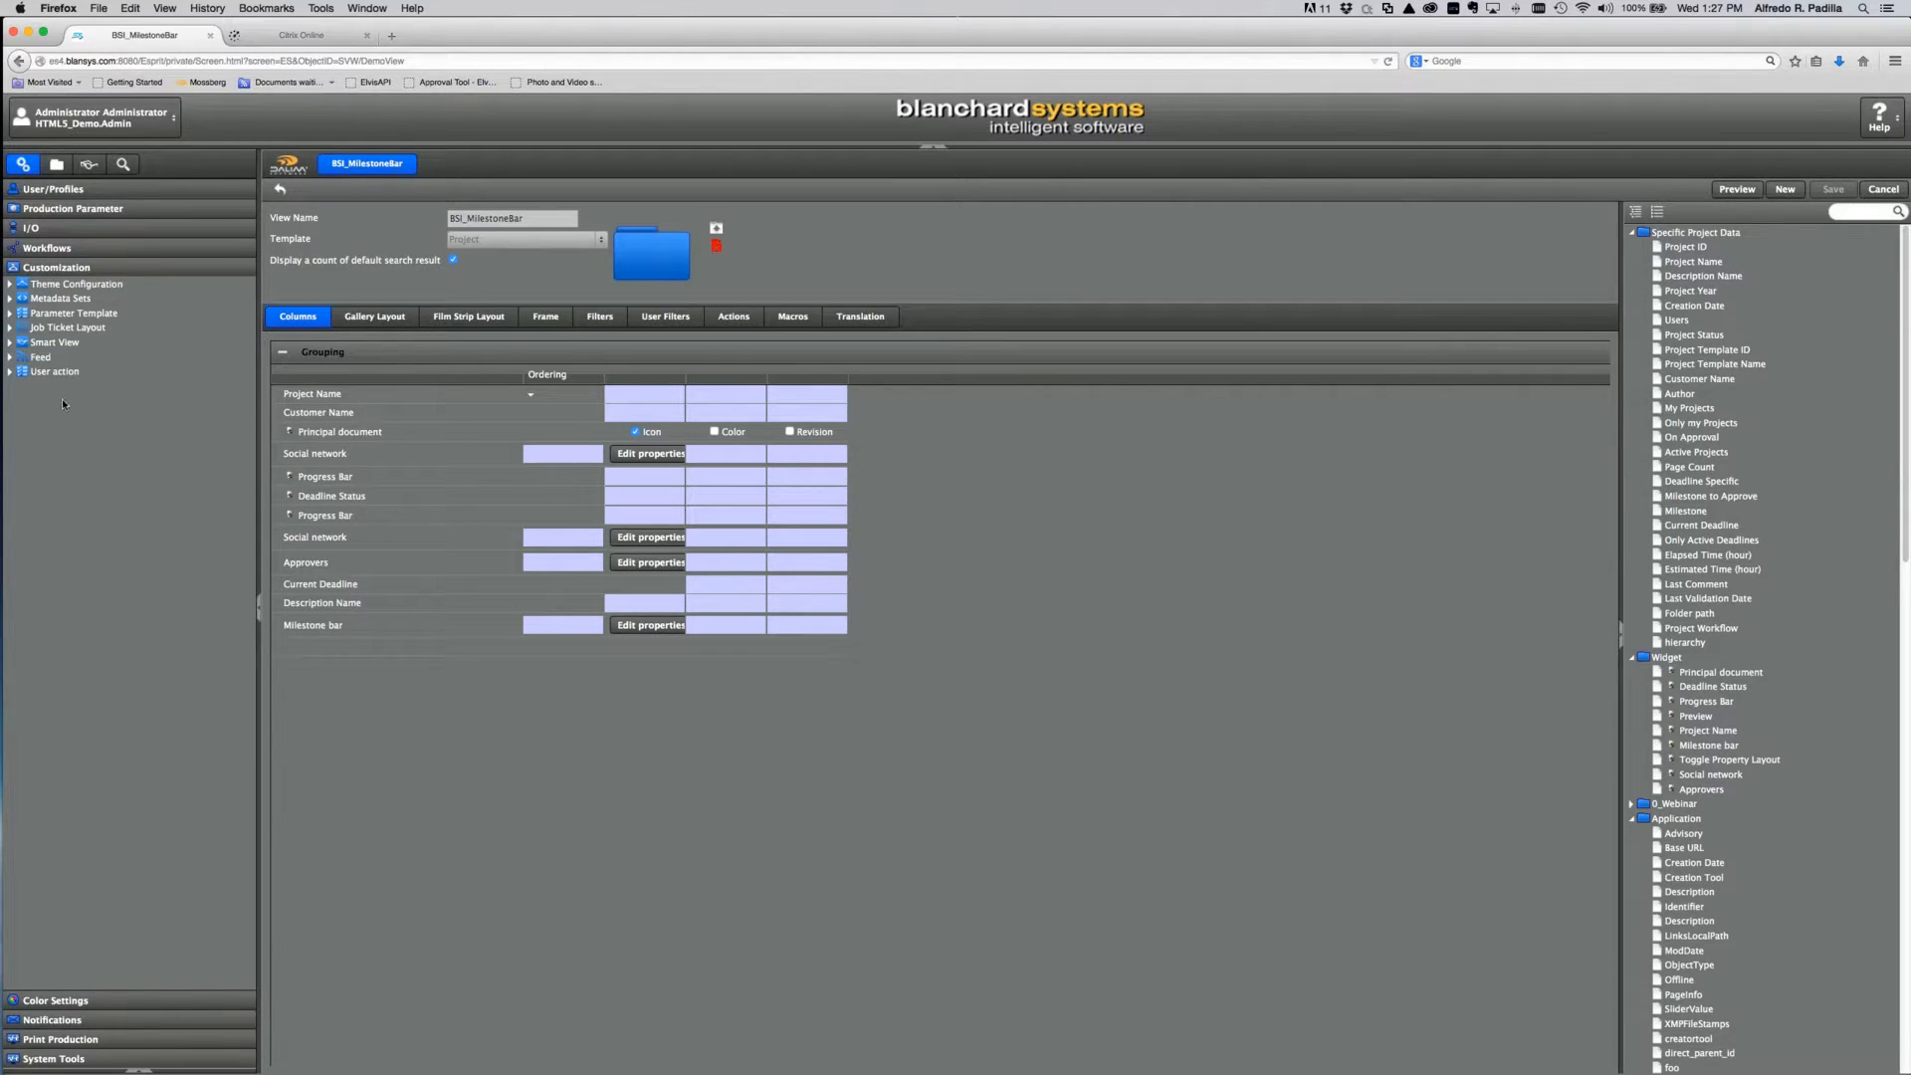
Step: Expand the Job Ticket Layout list and browse its layouts, such as JavaSyntax : Upload
left_click(60, 327)
left_click(10, 328)
left_click(202, 503)
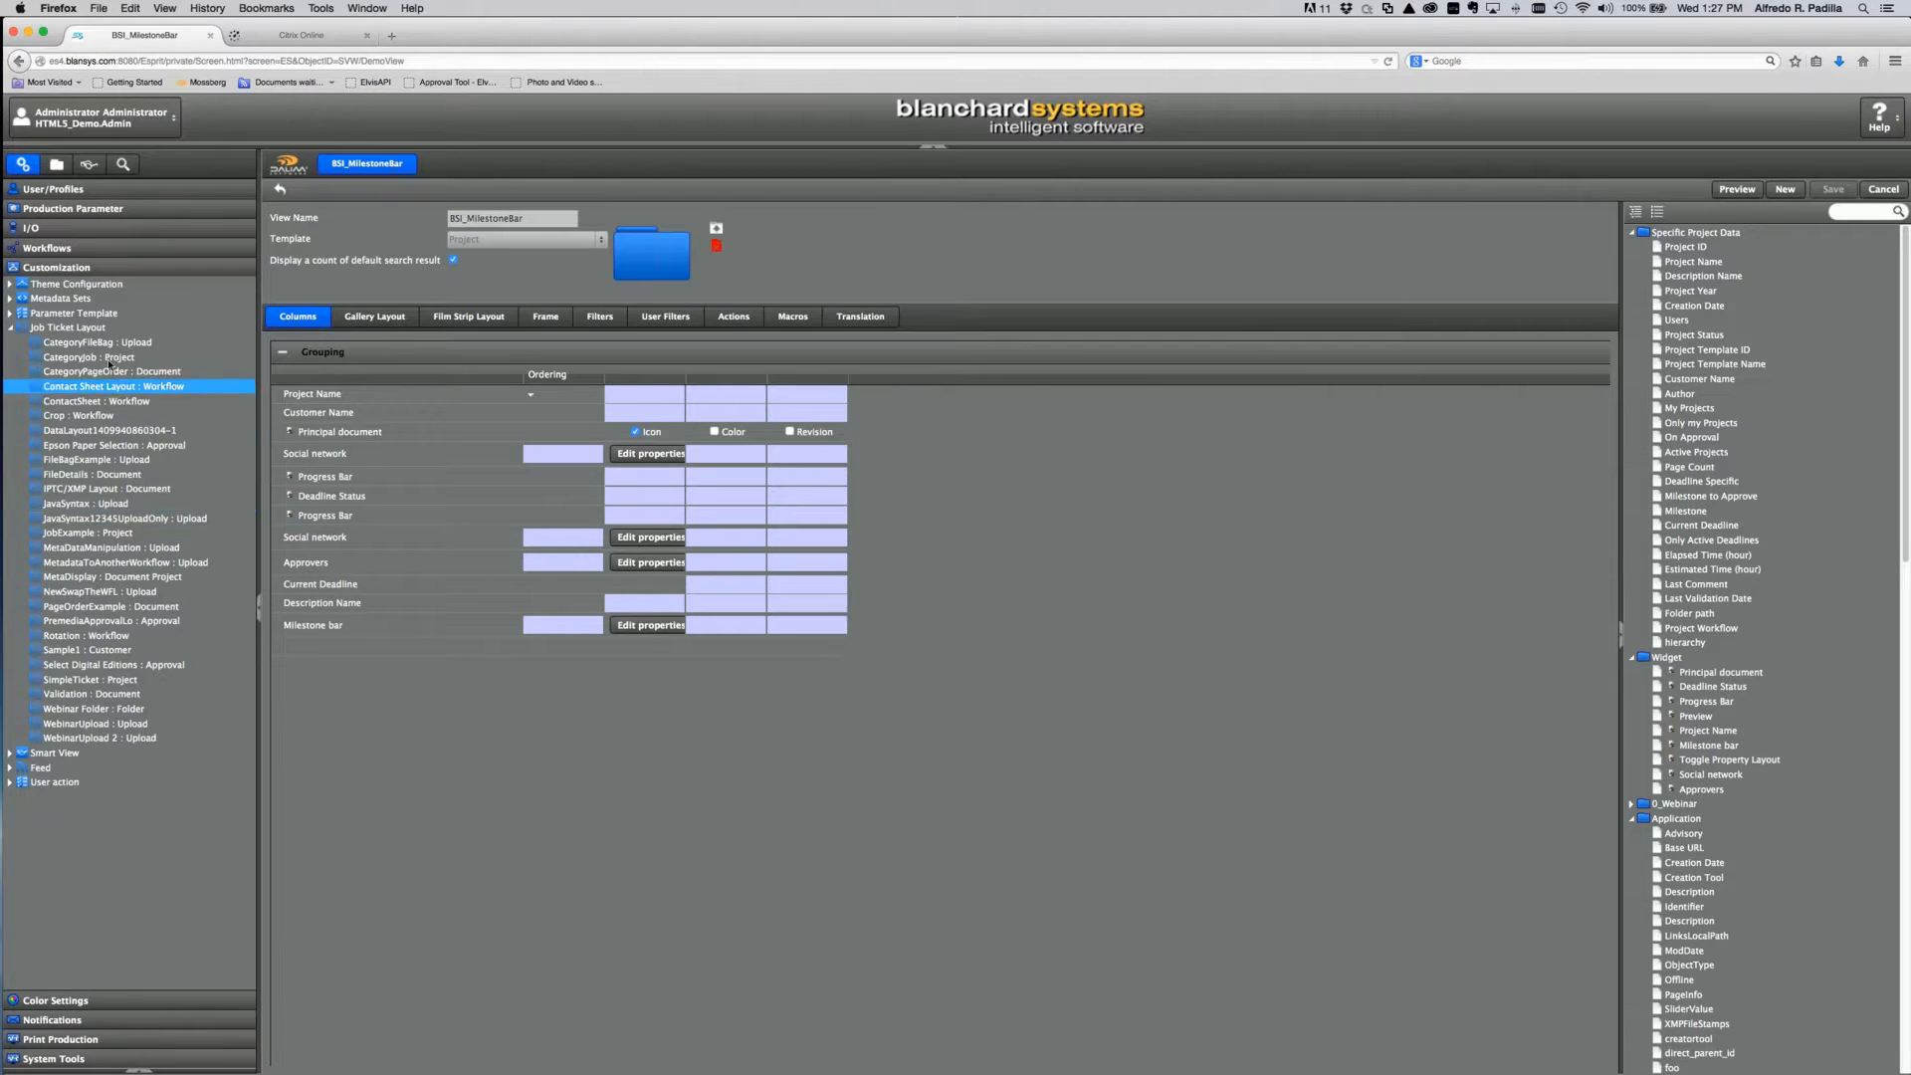
left_click(93, 329)
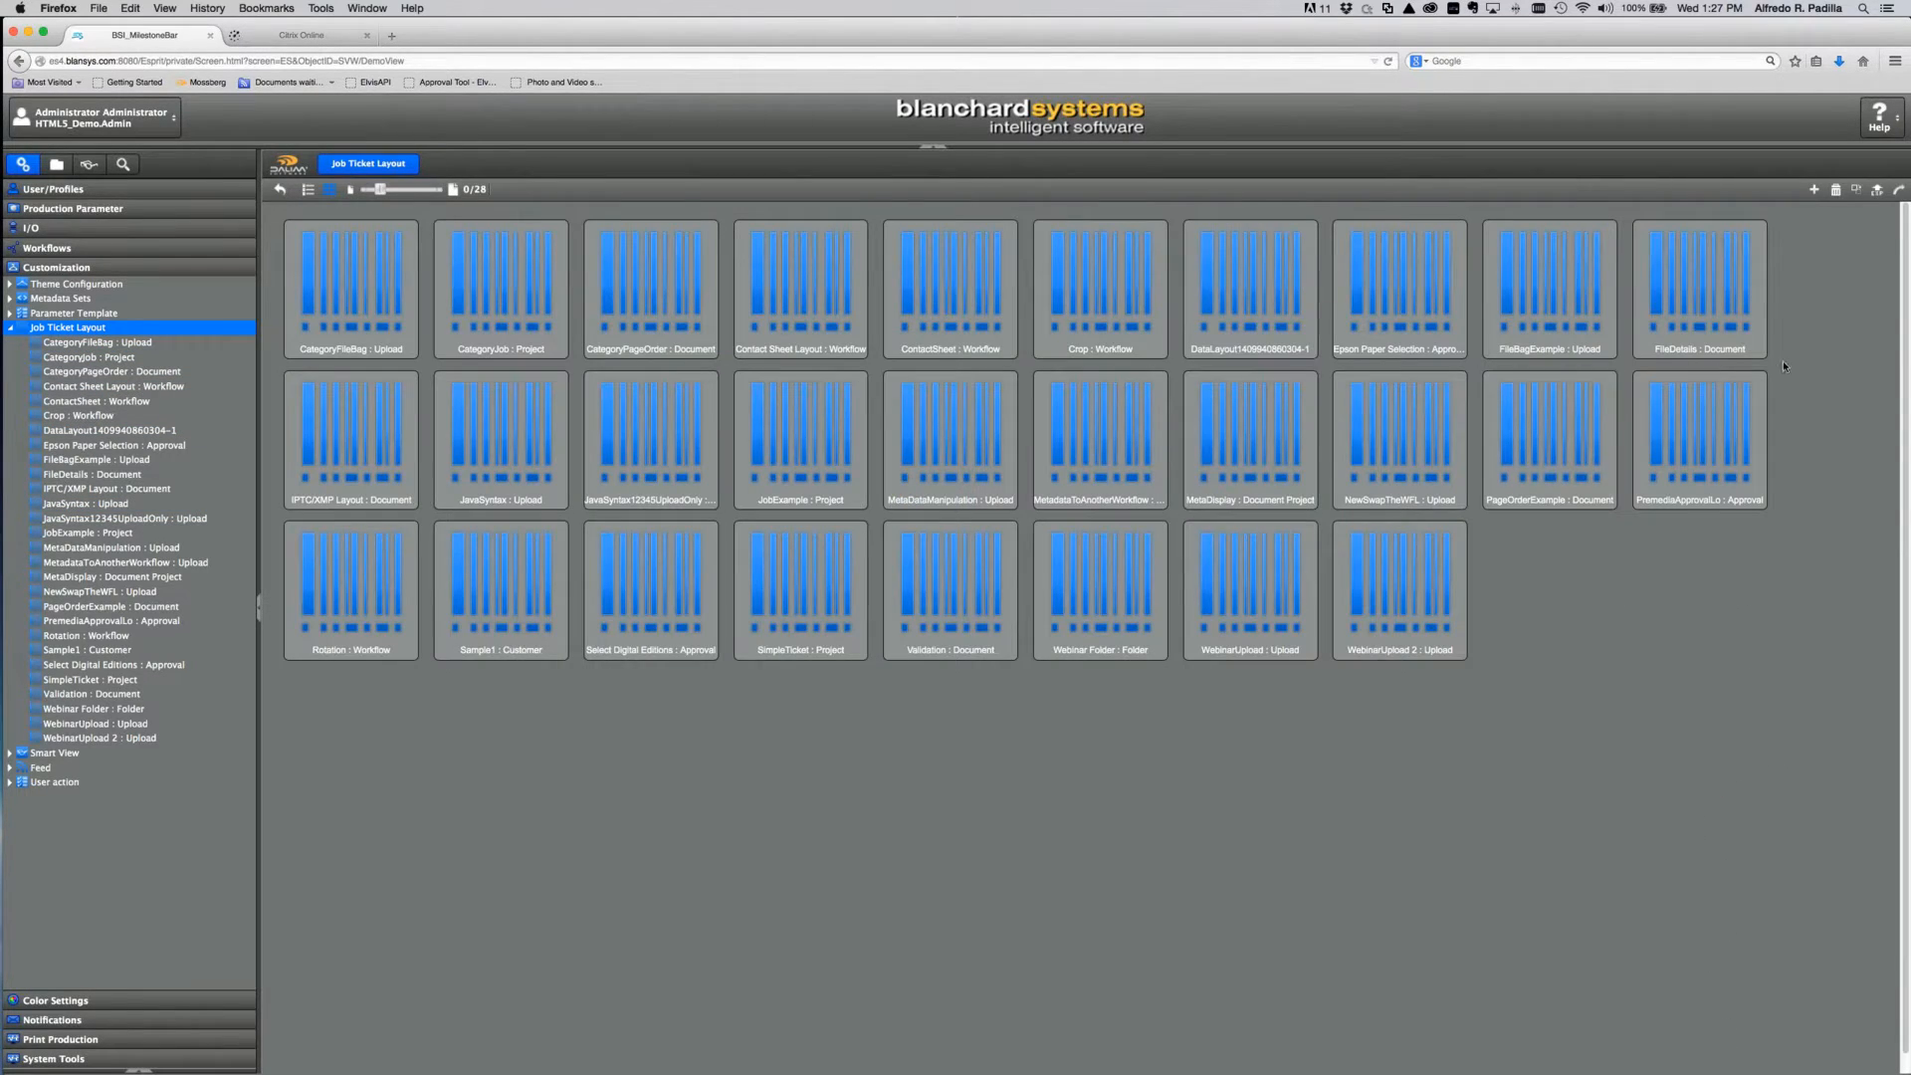
Step: Create a non-global layout named DemoWebinar using only the Project metadata template, and save it
left_click(1813, 189)
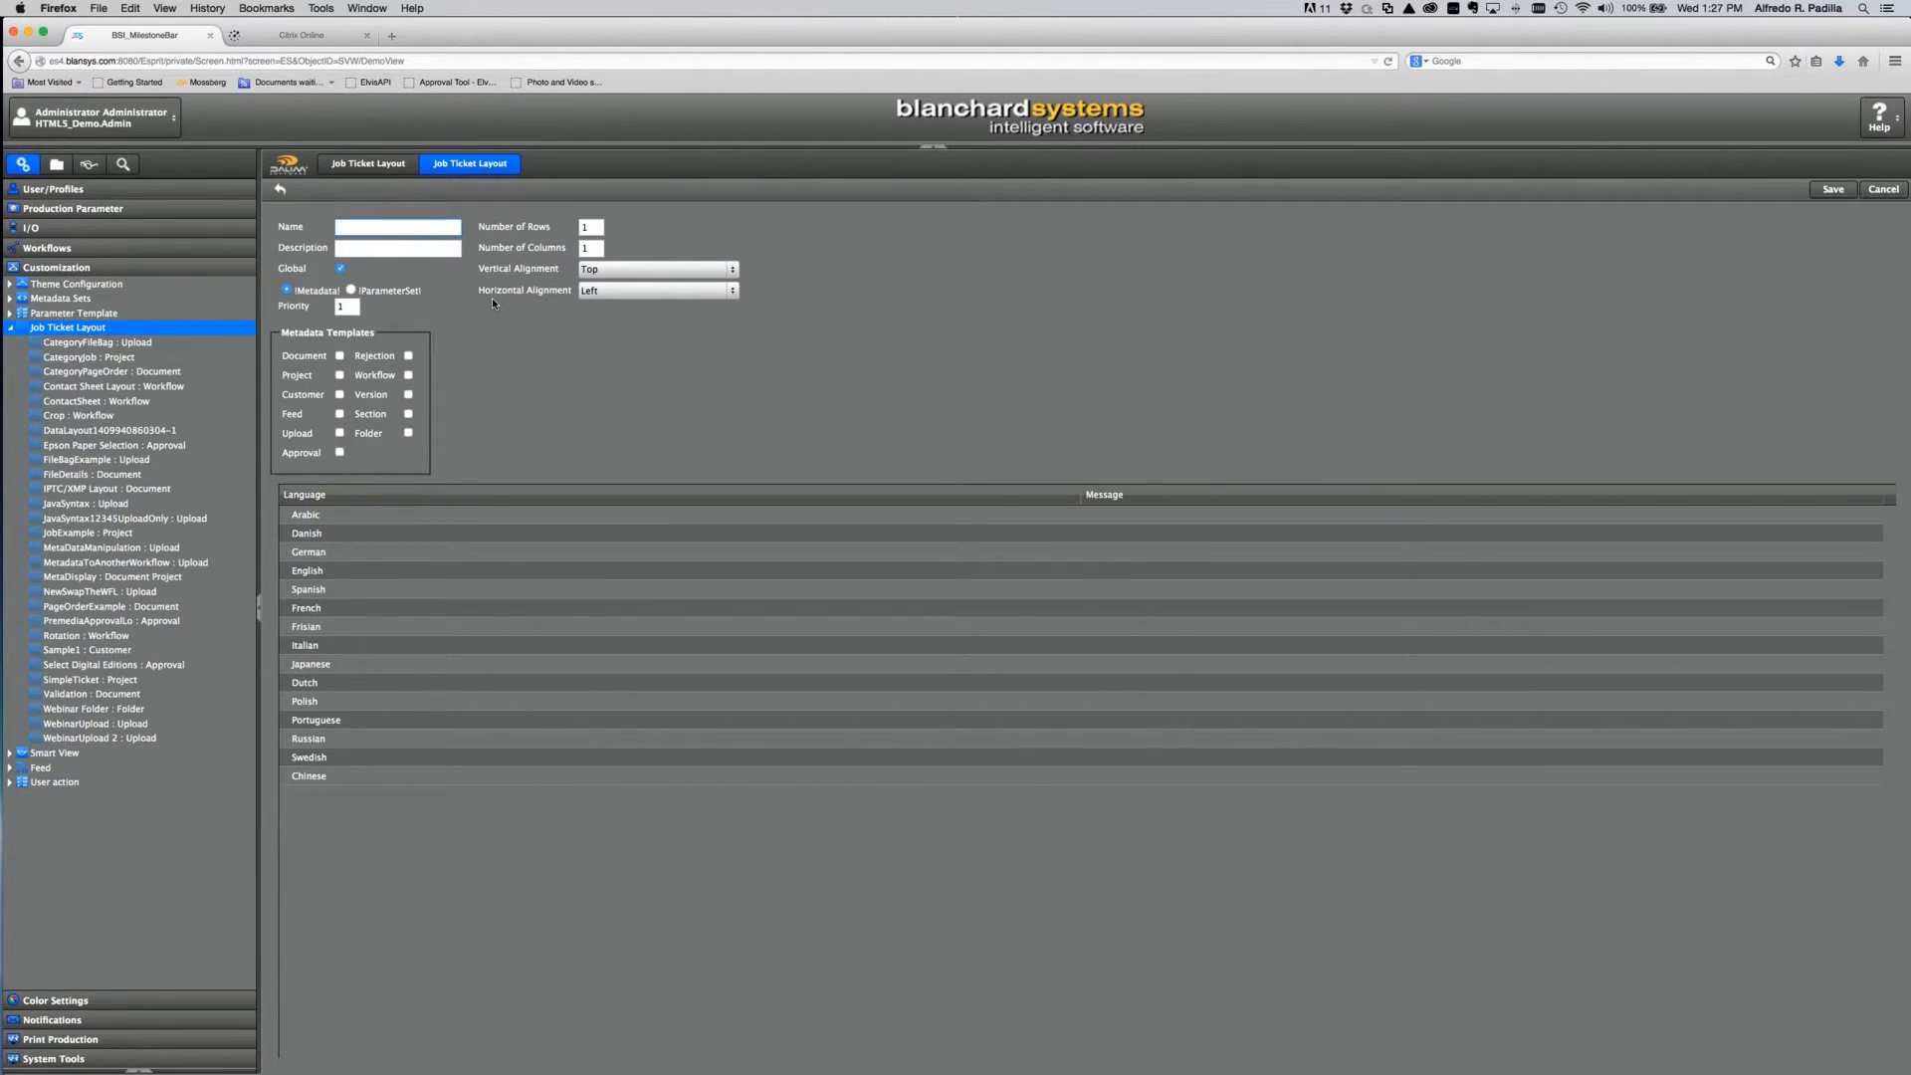
type("DemoWebinar")
left_click(340, 270)
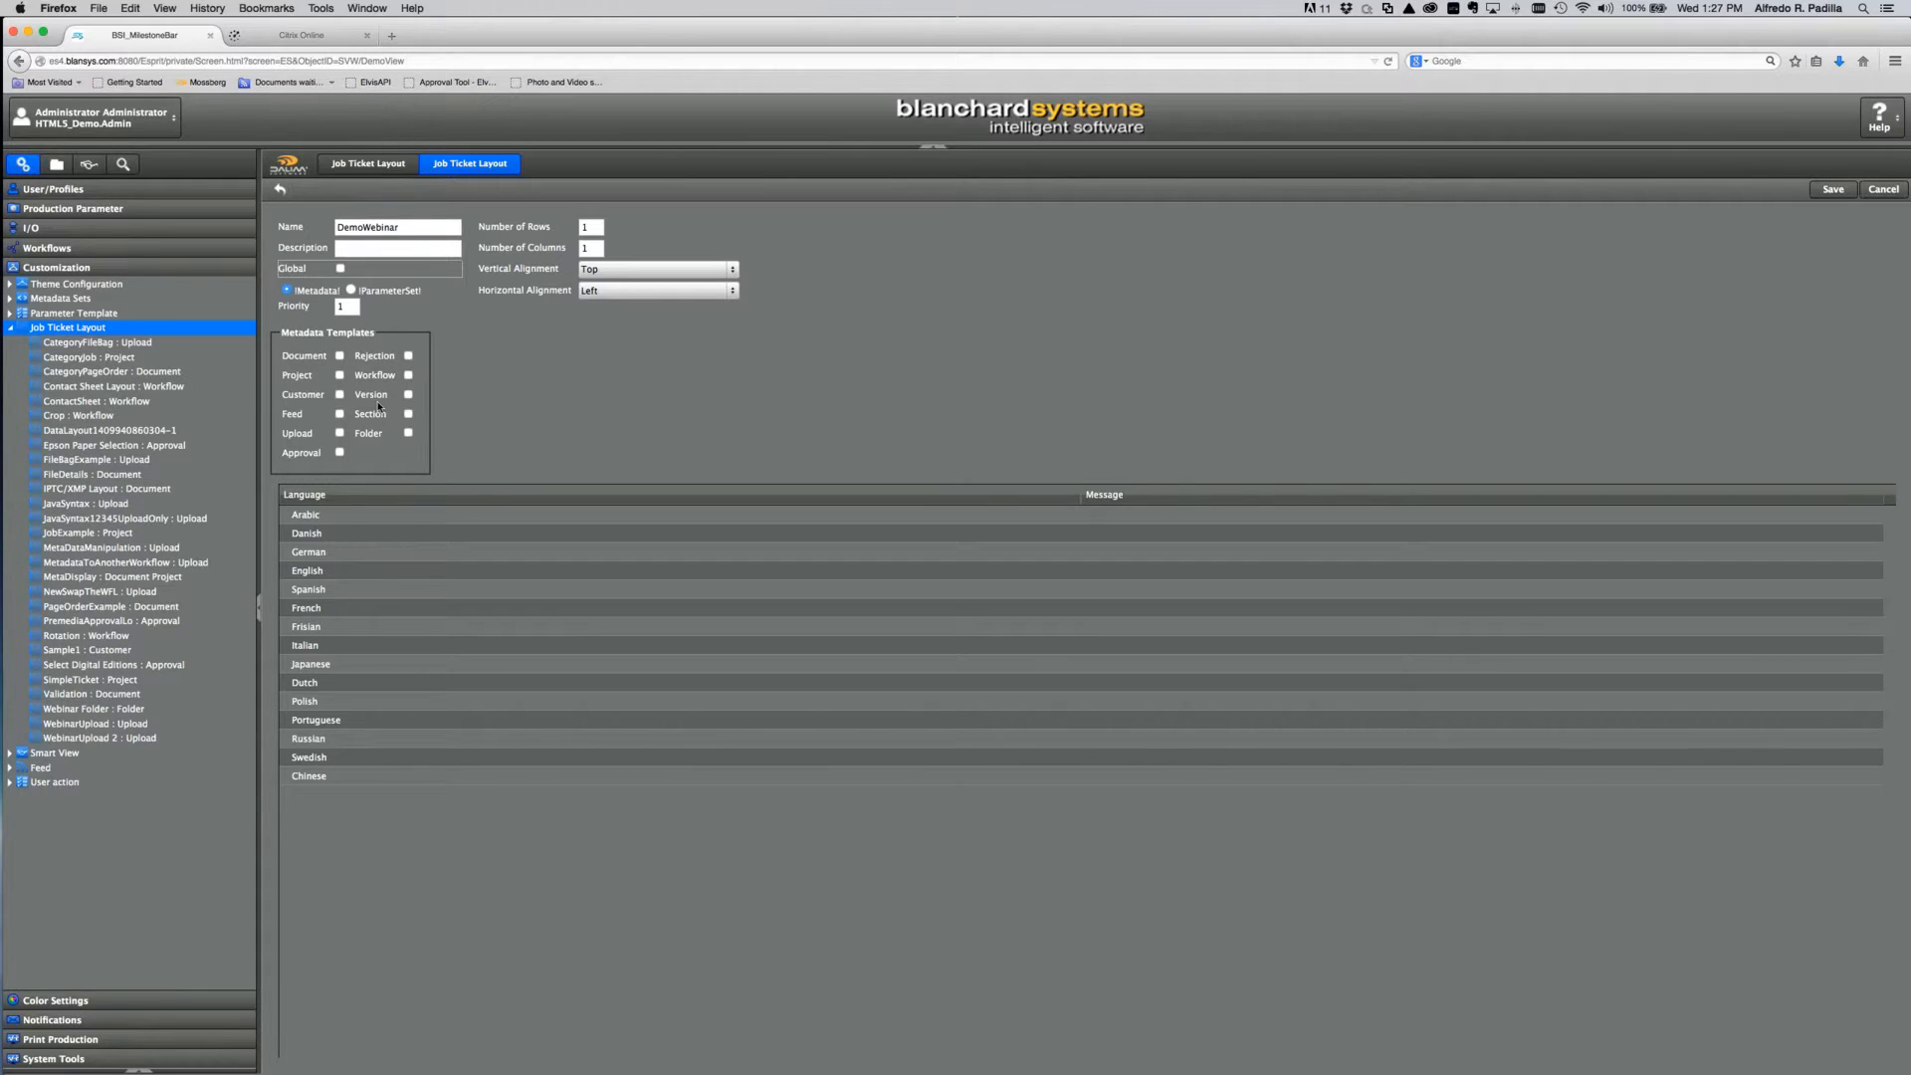
left_click(339, 356)
left_click(340, 375)
left_click(339, 356)
left_click(1832, 190)
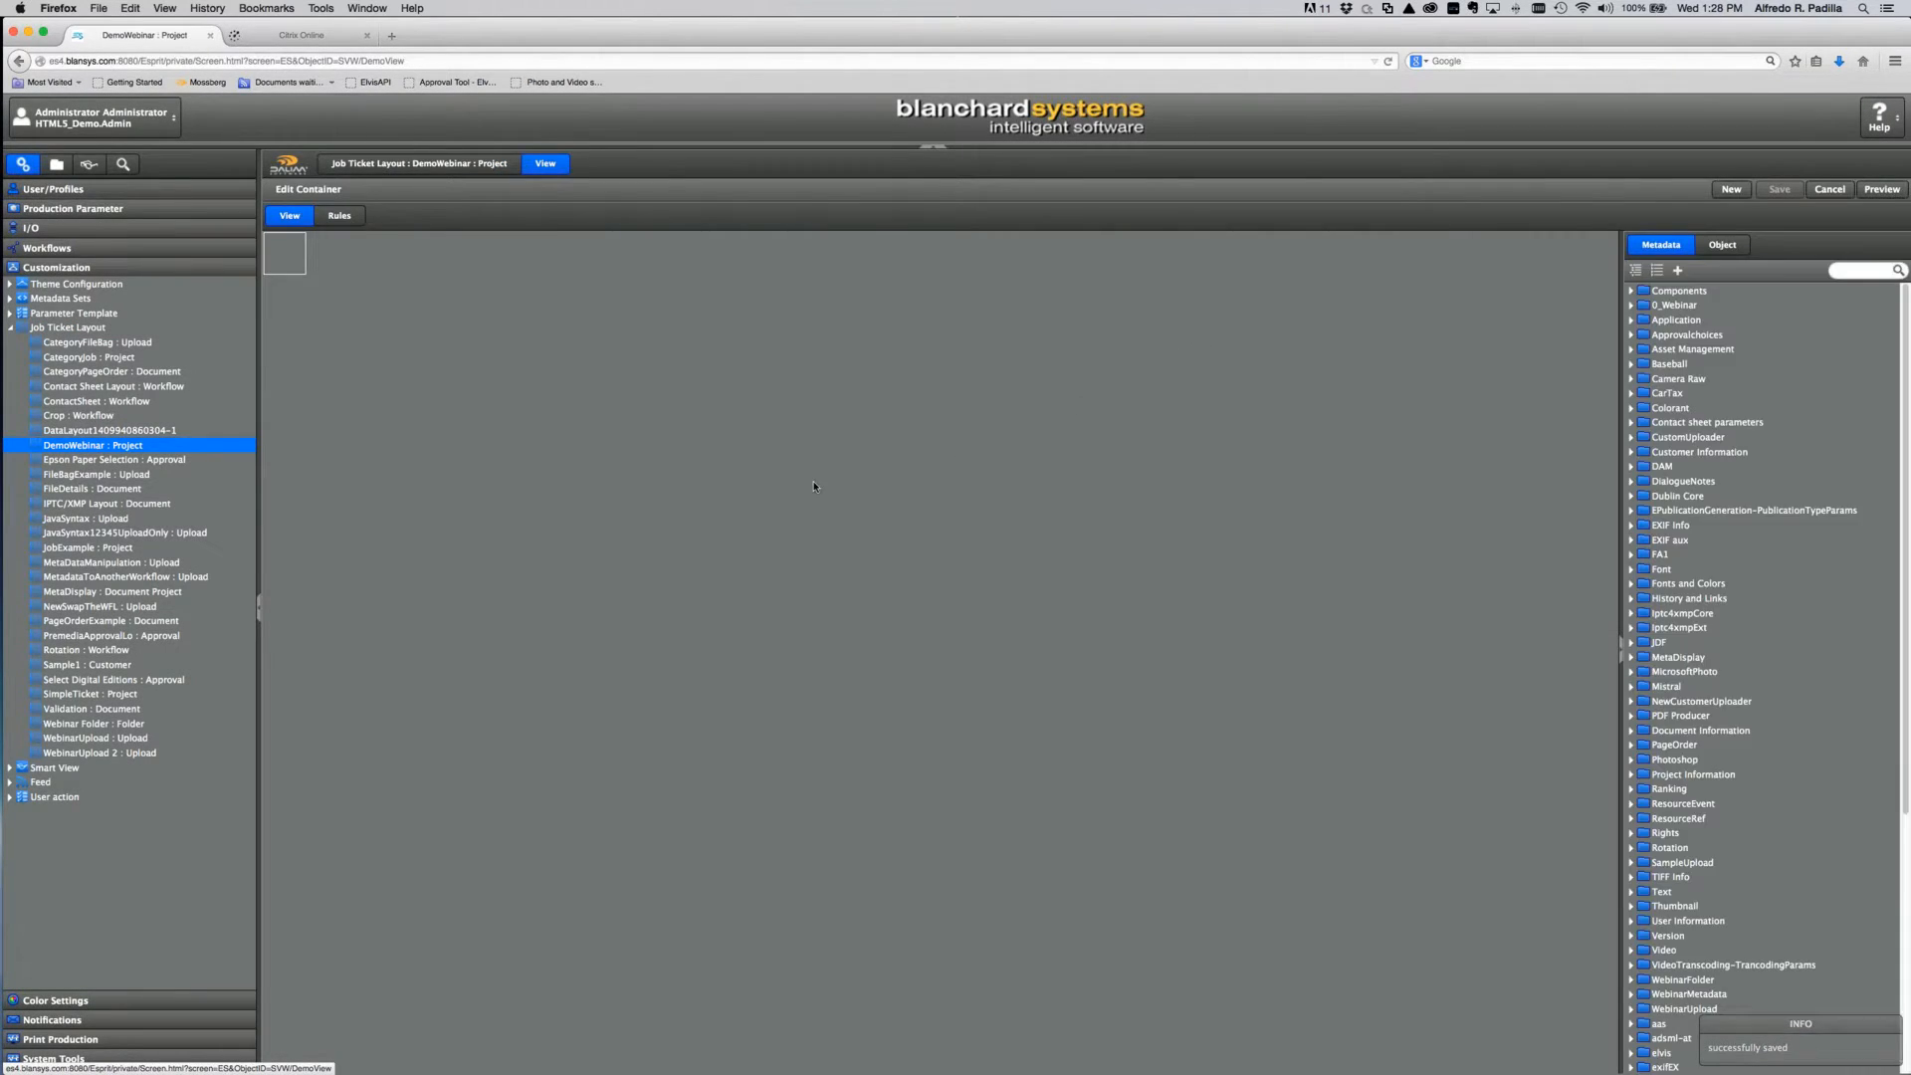
Step: Check DemoWebinar's properties, then return to the container editor showing the Object list
left_click(468, 165)
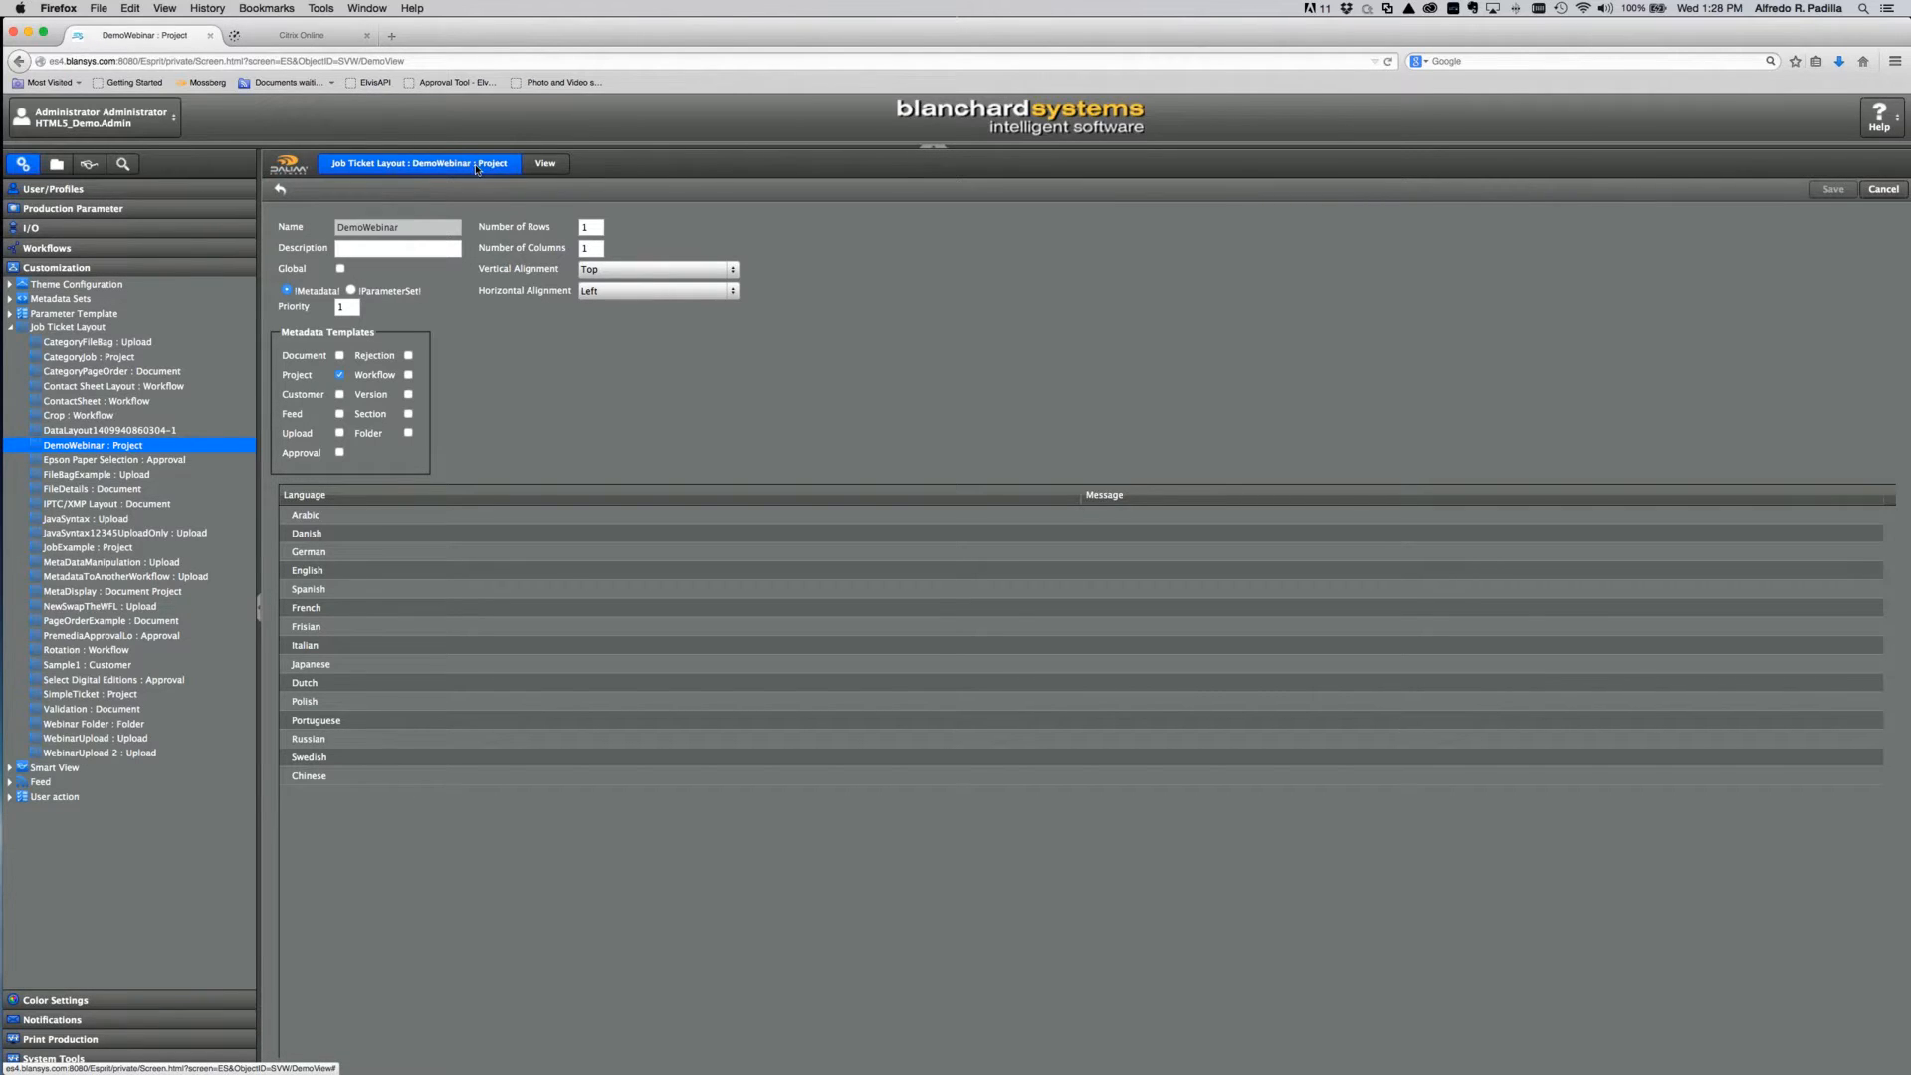
left_click(547, 165)
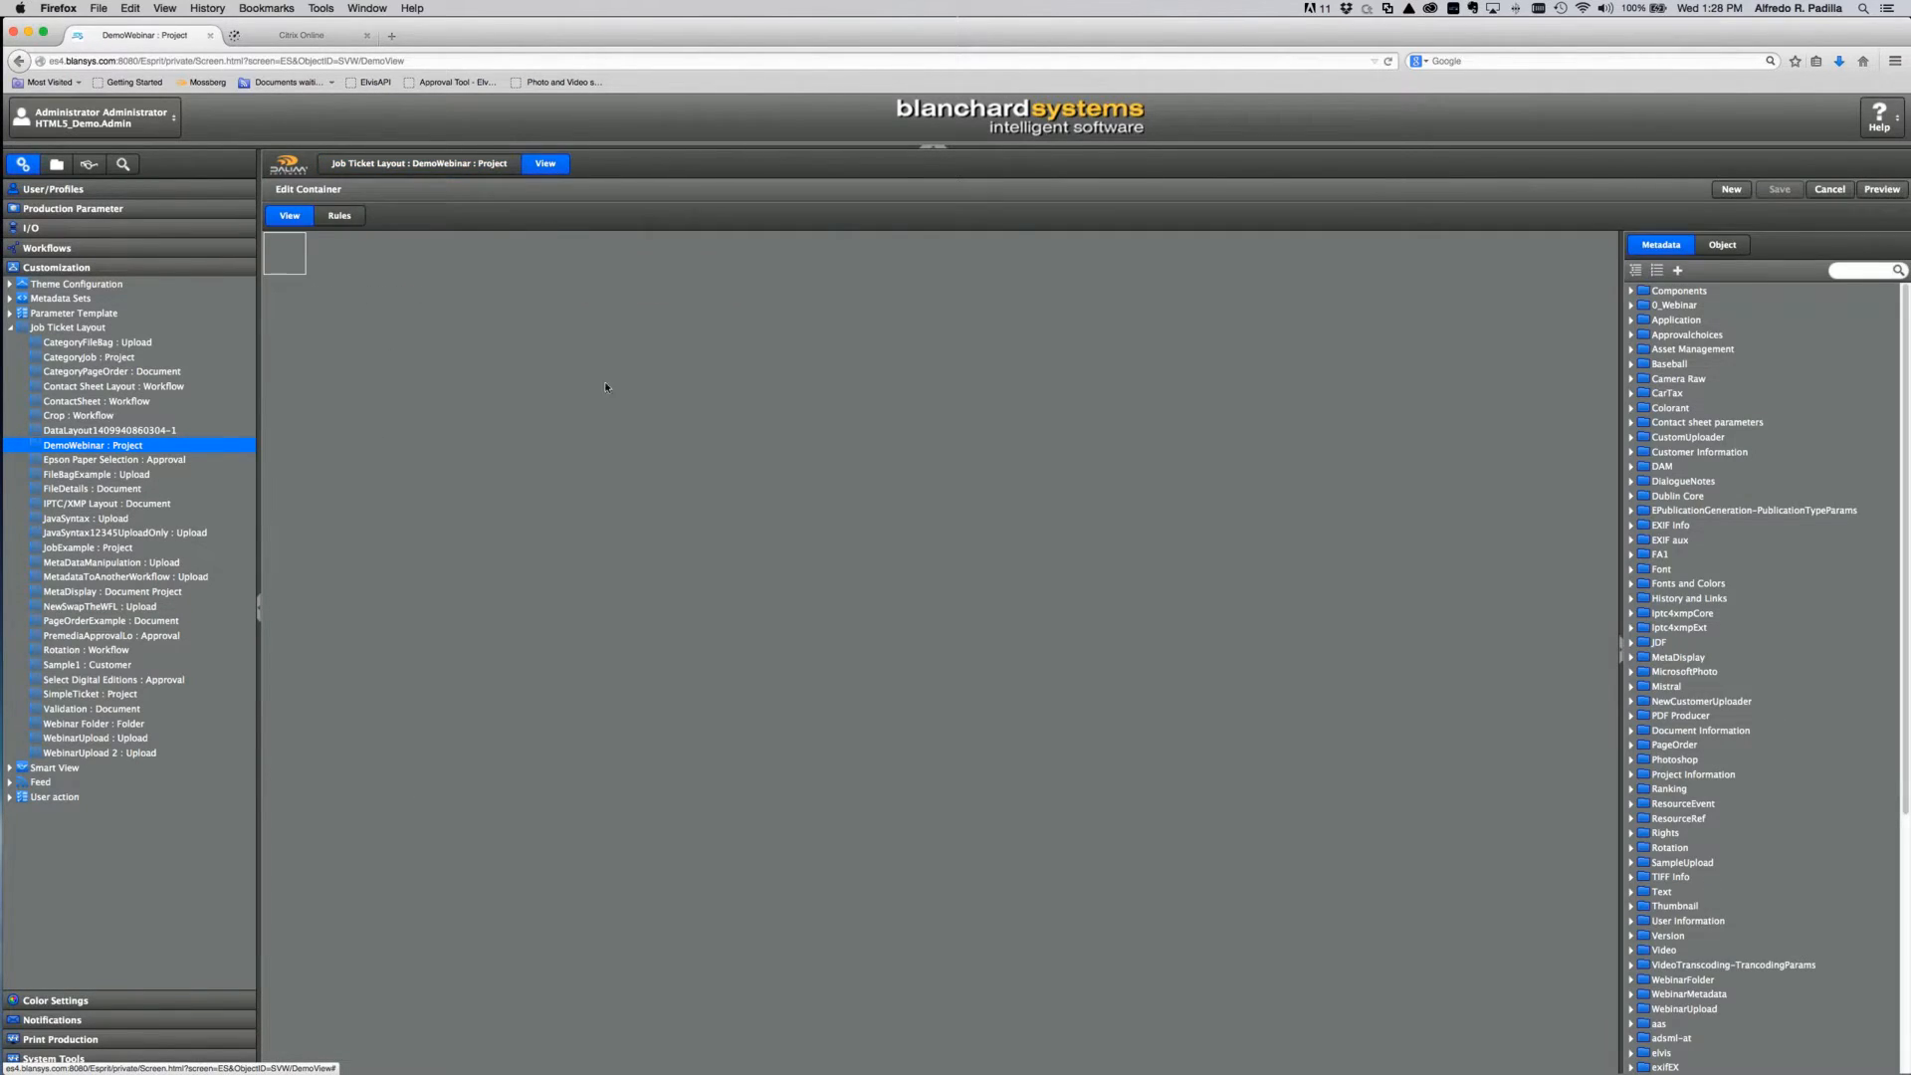
left_click(1722, 246)
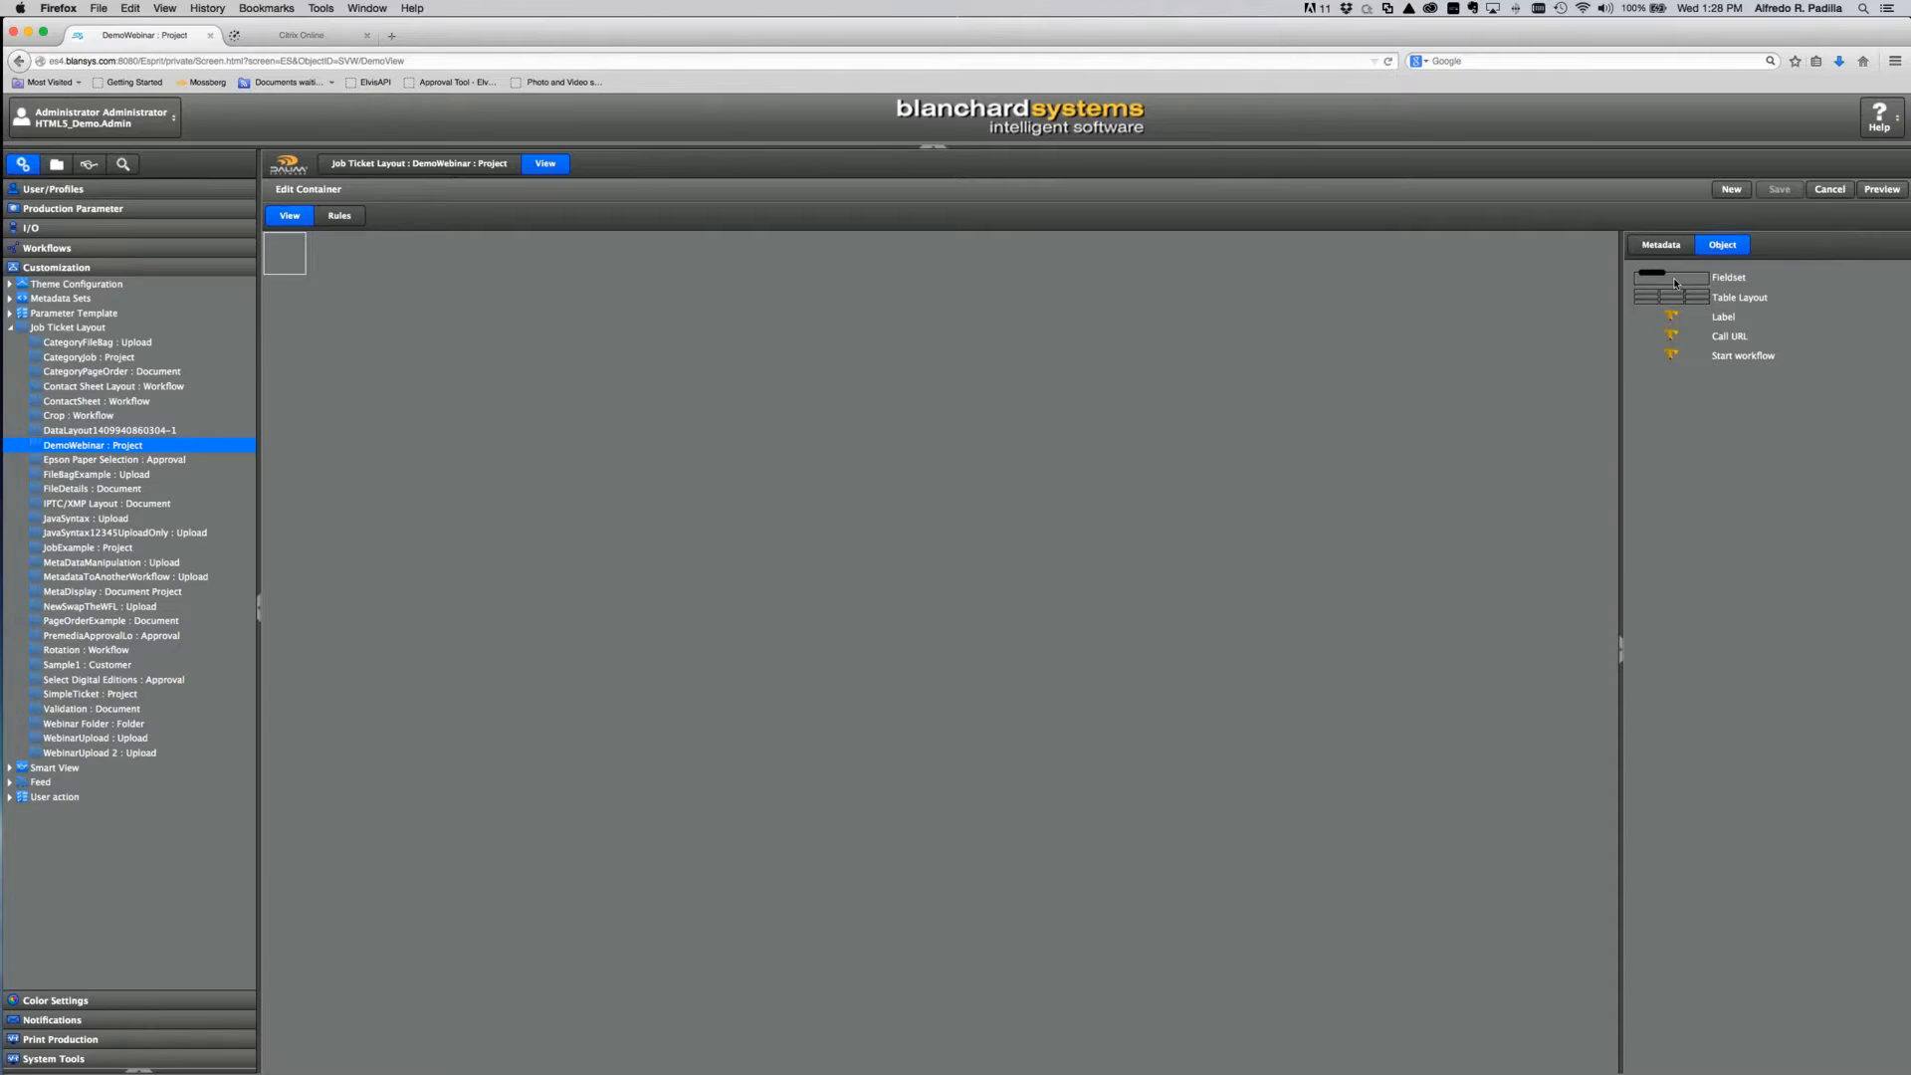
Step: Add a fieldset to the empty container with a 4×4 grid
left_click_drag(1614, 284, 299, 282)
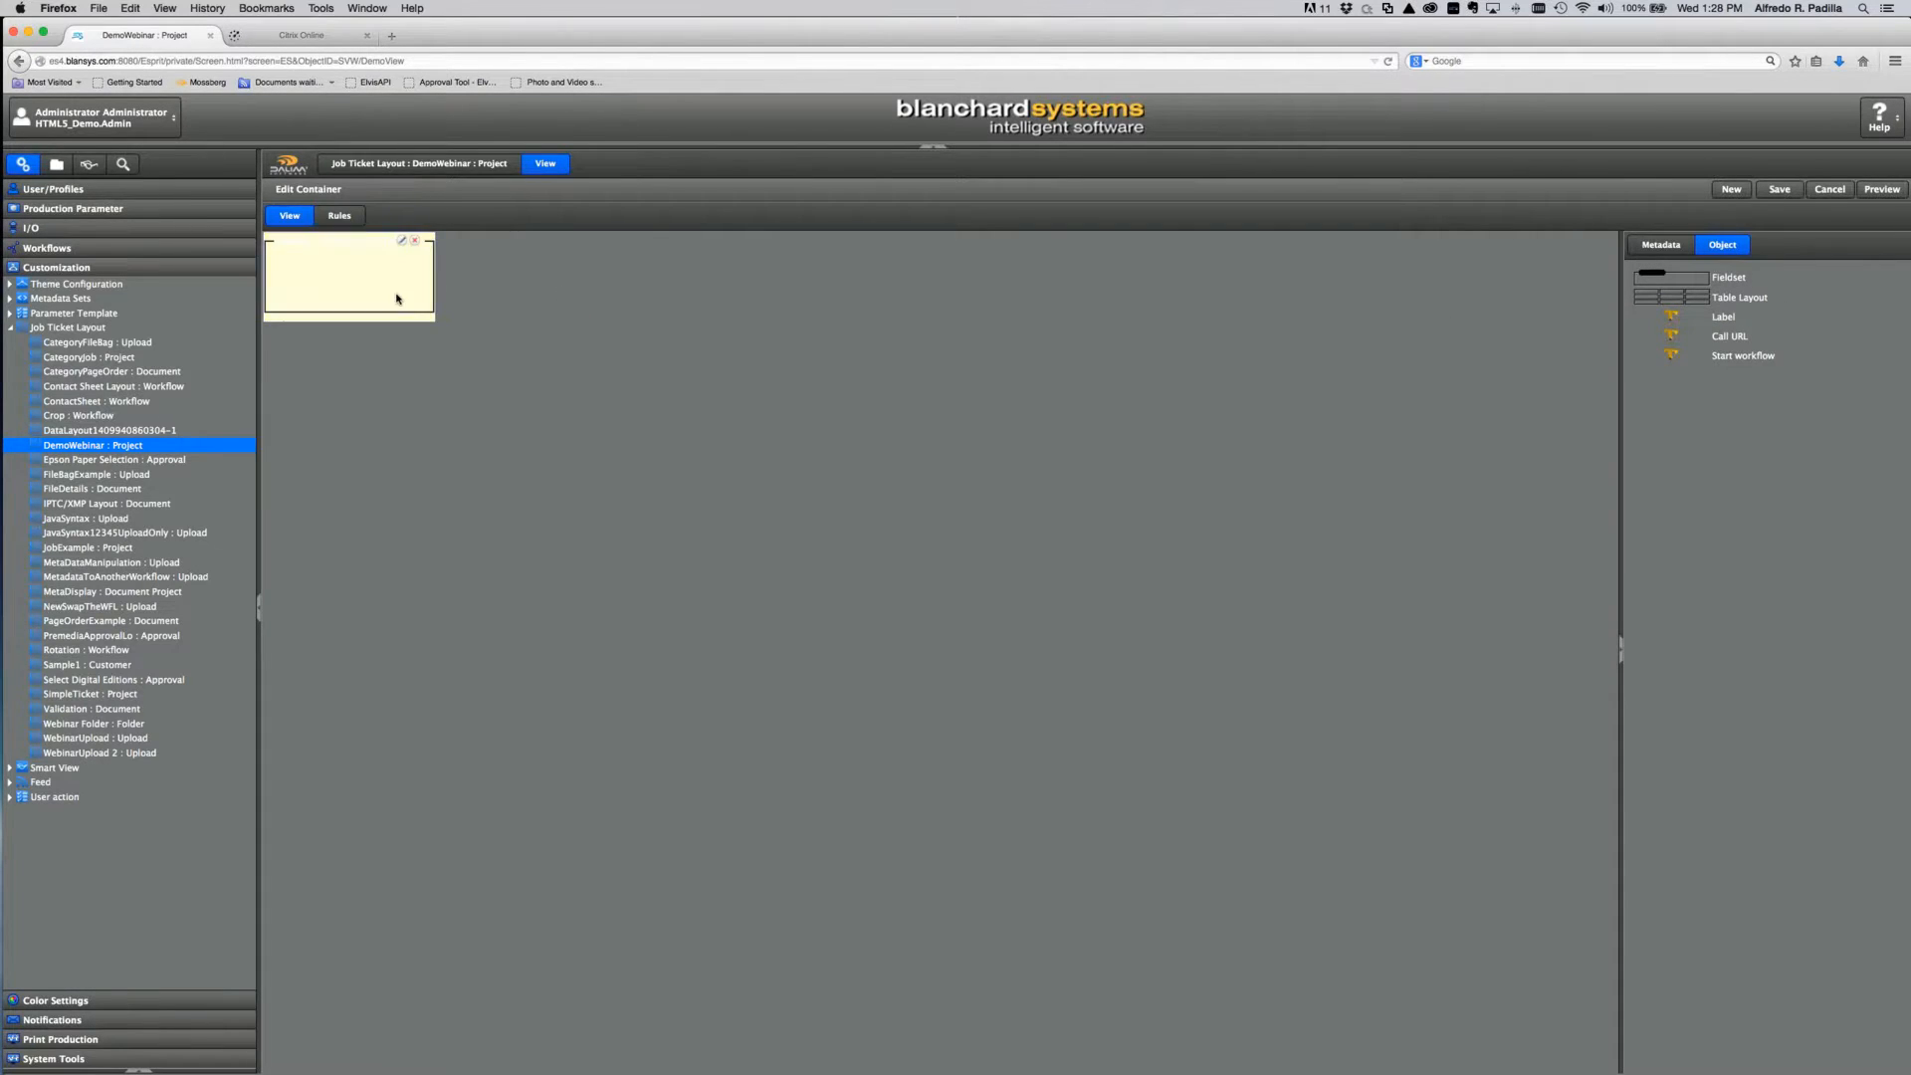
left_click(403, 241)
double_click(662, 394)
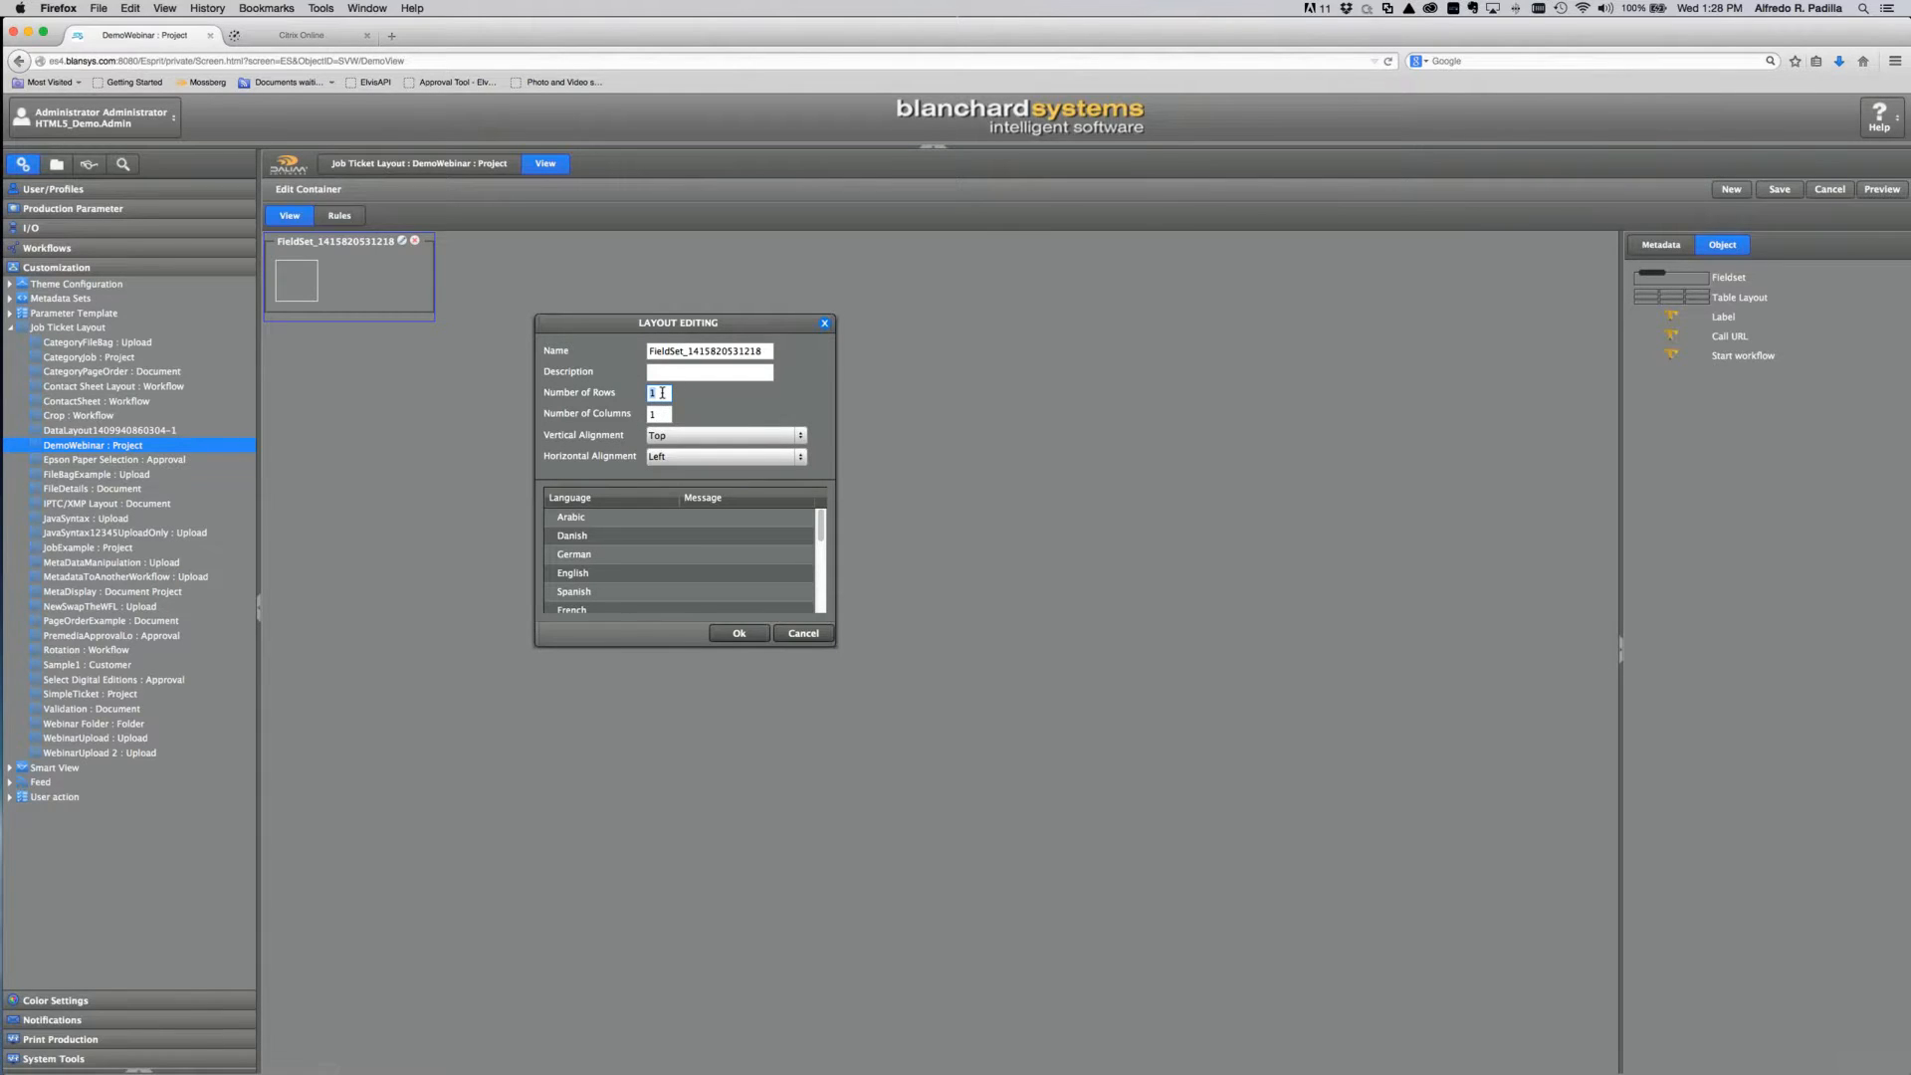
type("4")
double_click(664, 416)
type("4")
left_click(739, 633)
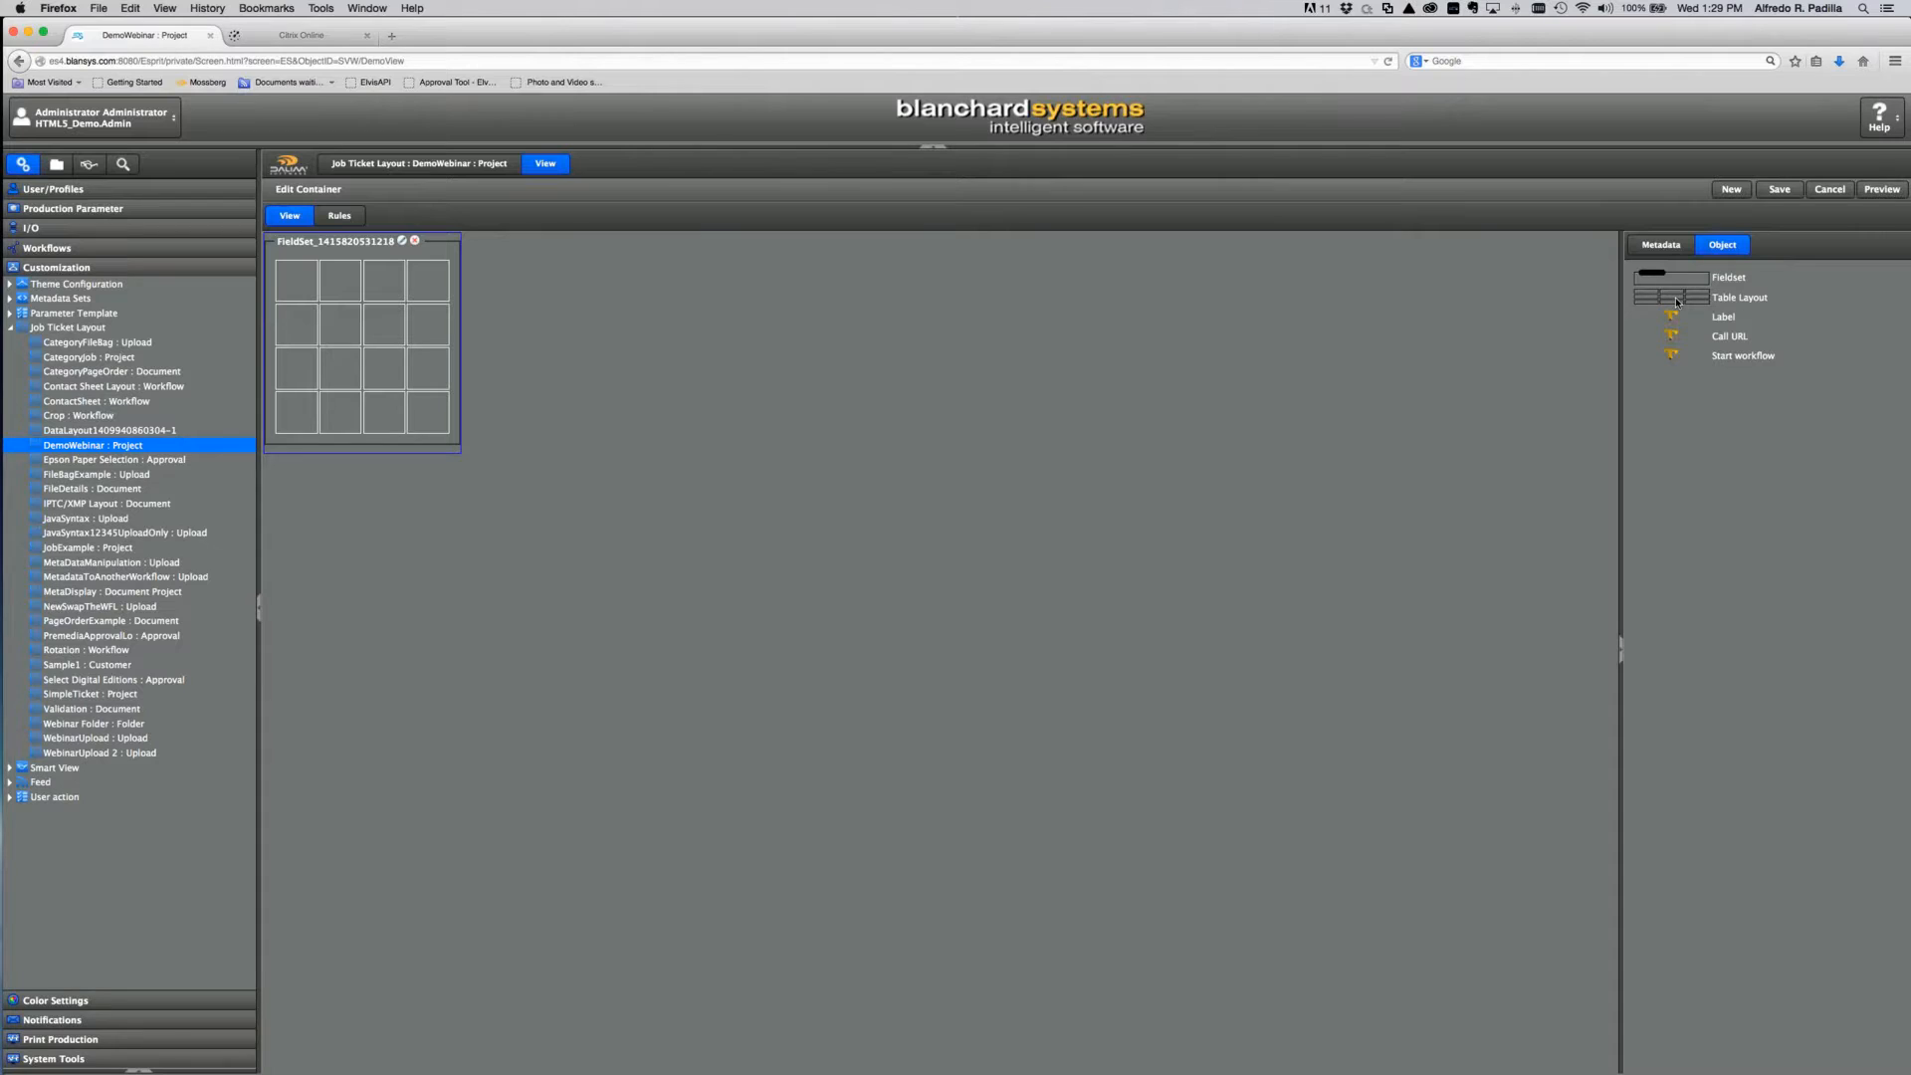
Step: Place a 2×2 table layout in the fieldset's first cell
left_click_drag(1677, 302, 346, 315)
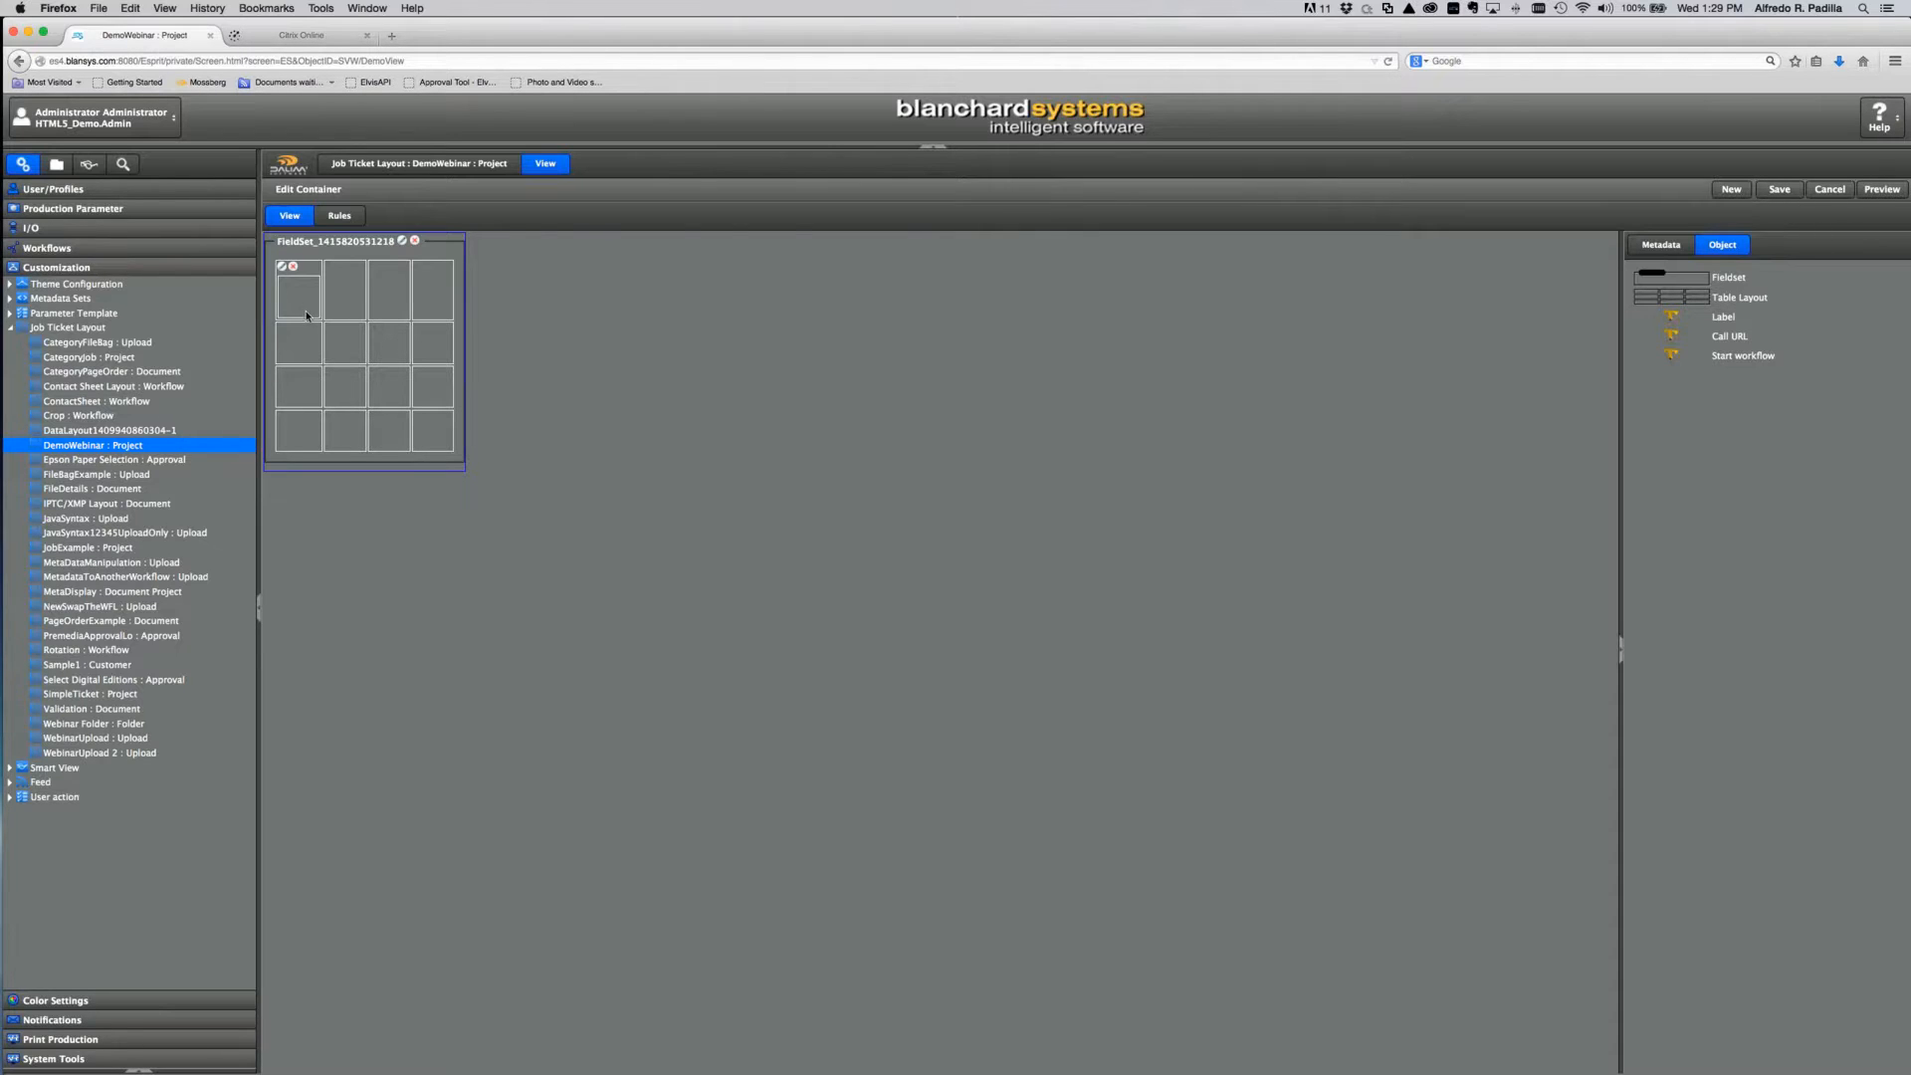
left_click(283, 267)
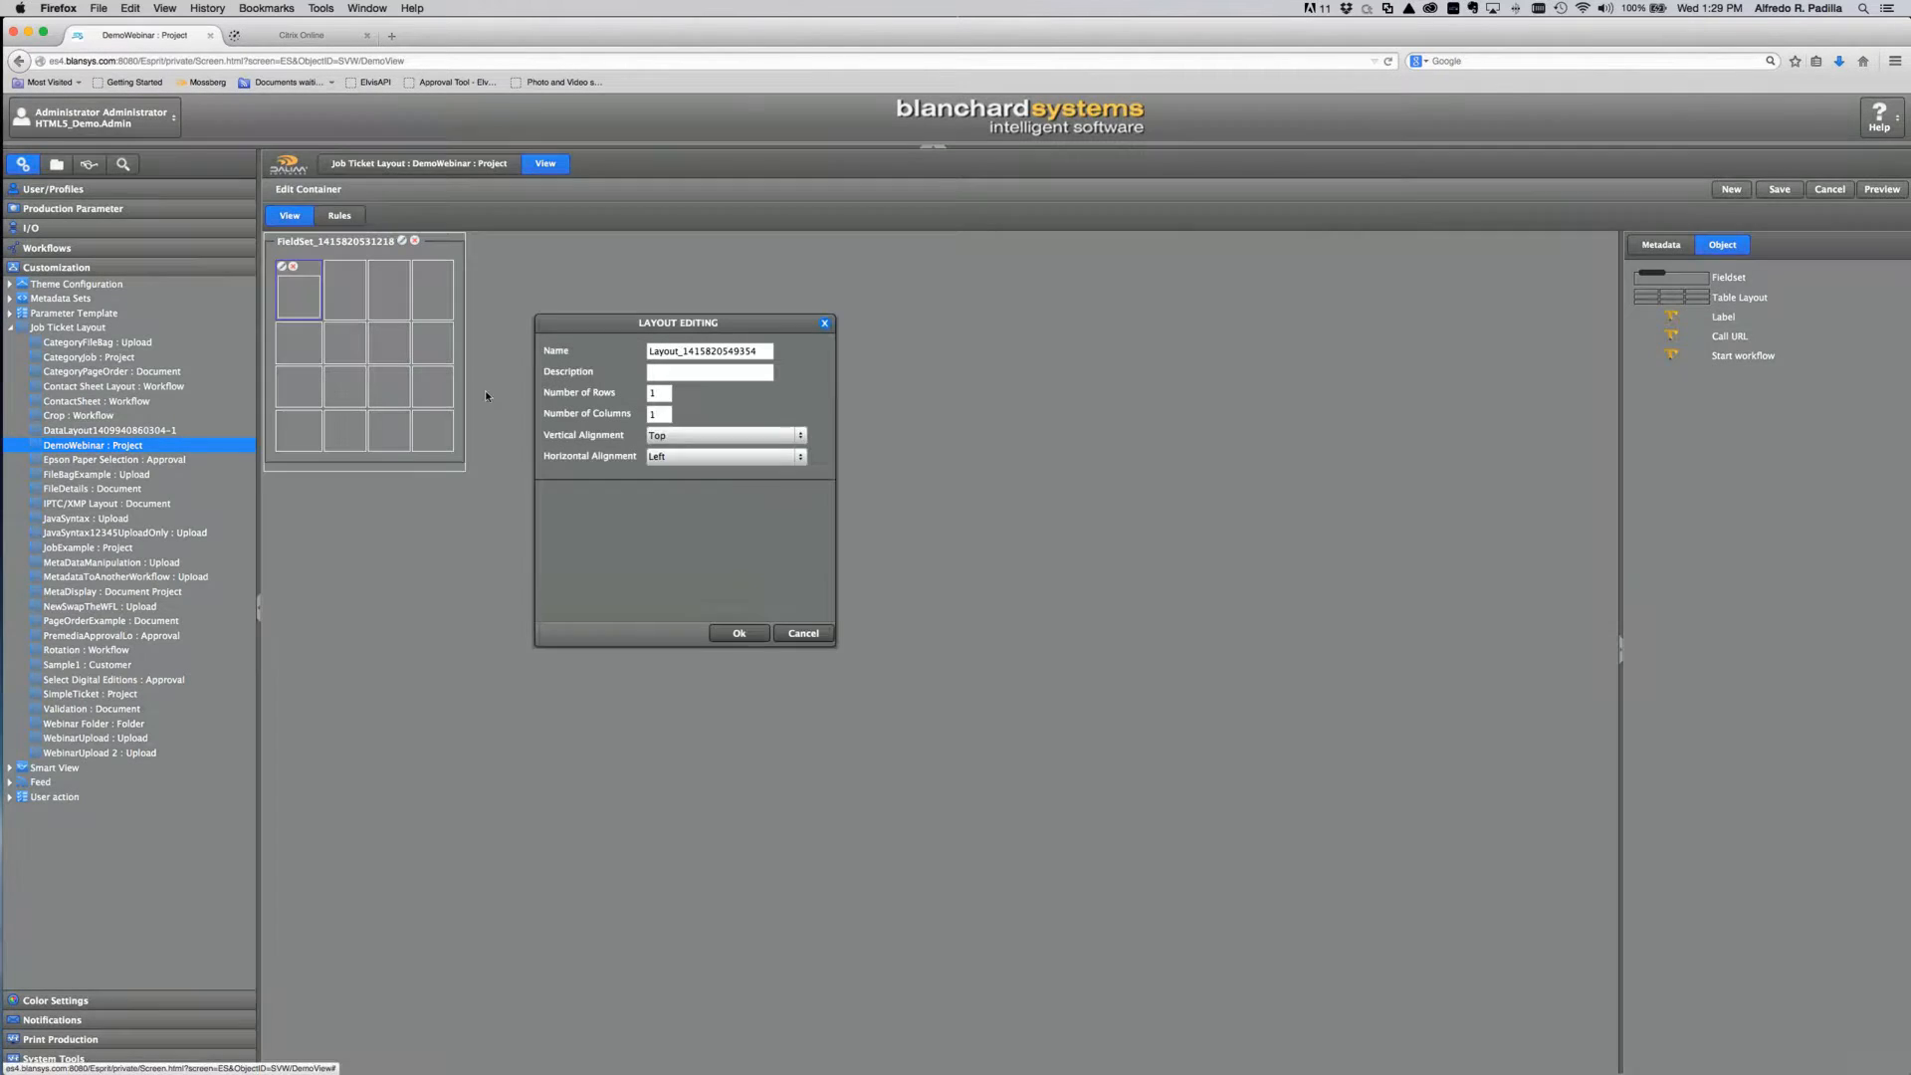
double_click(657, 394)
type("2")
double_click(657, 415)
type("2")
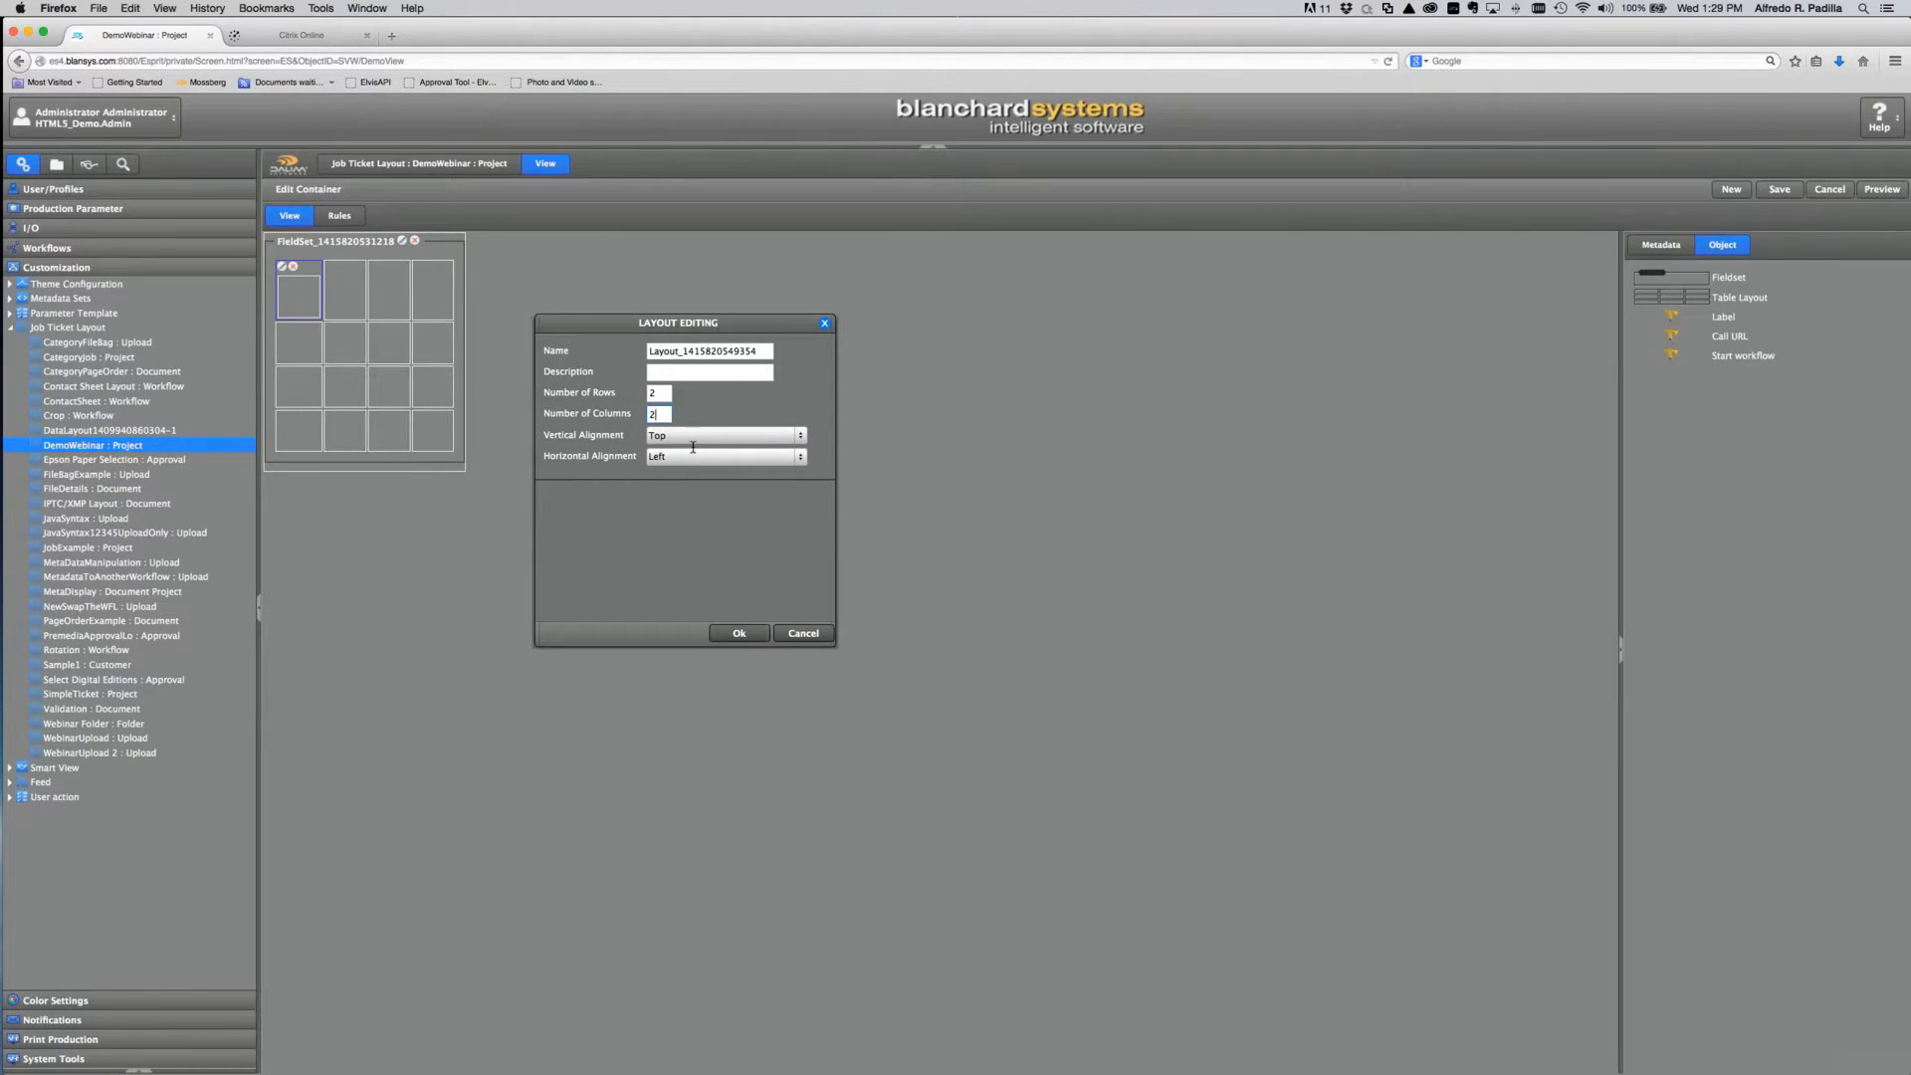
left_click(742, 634)
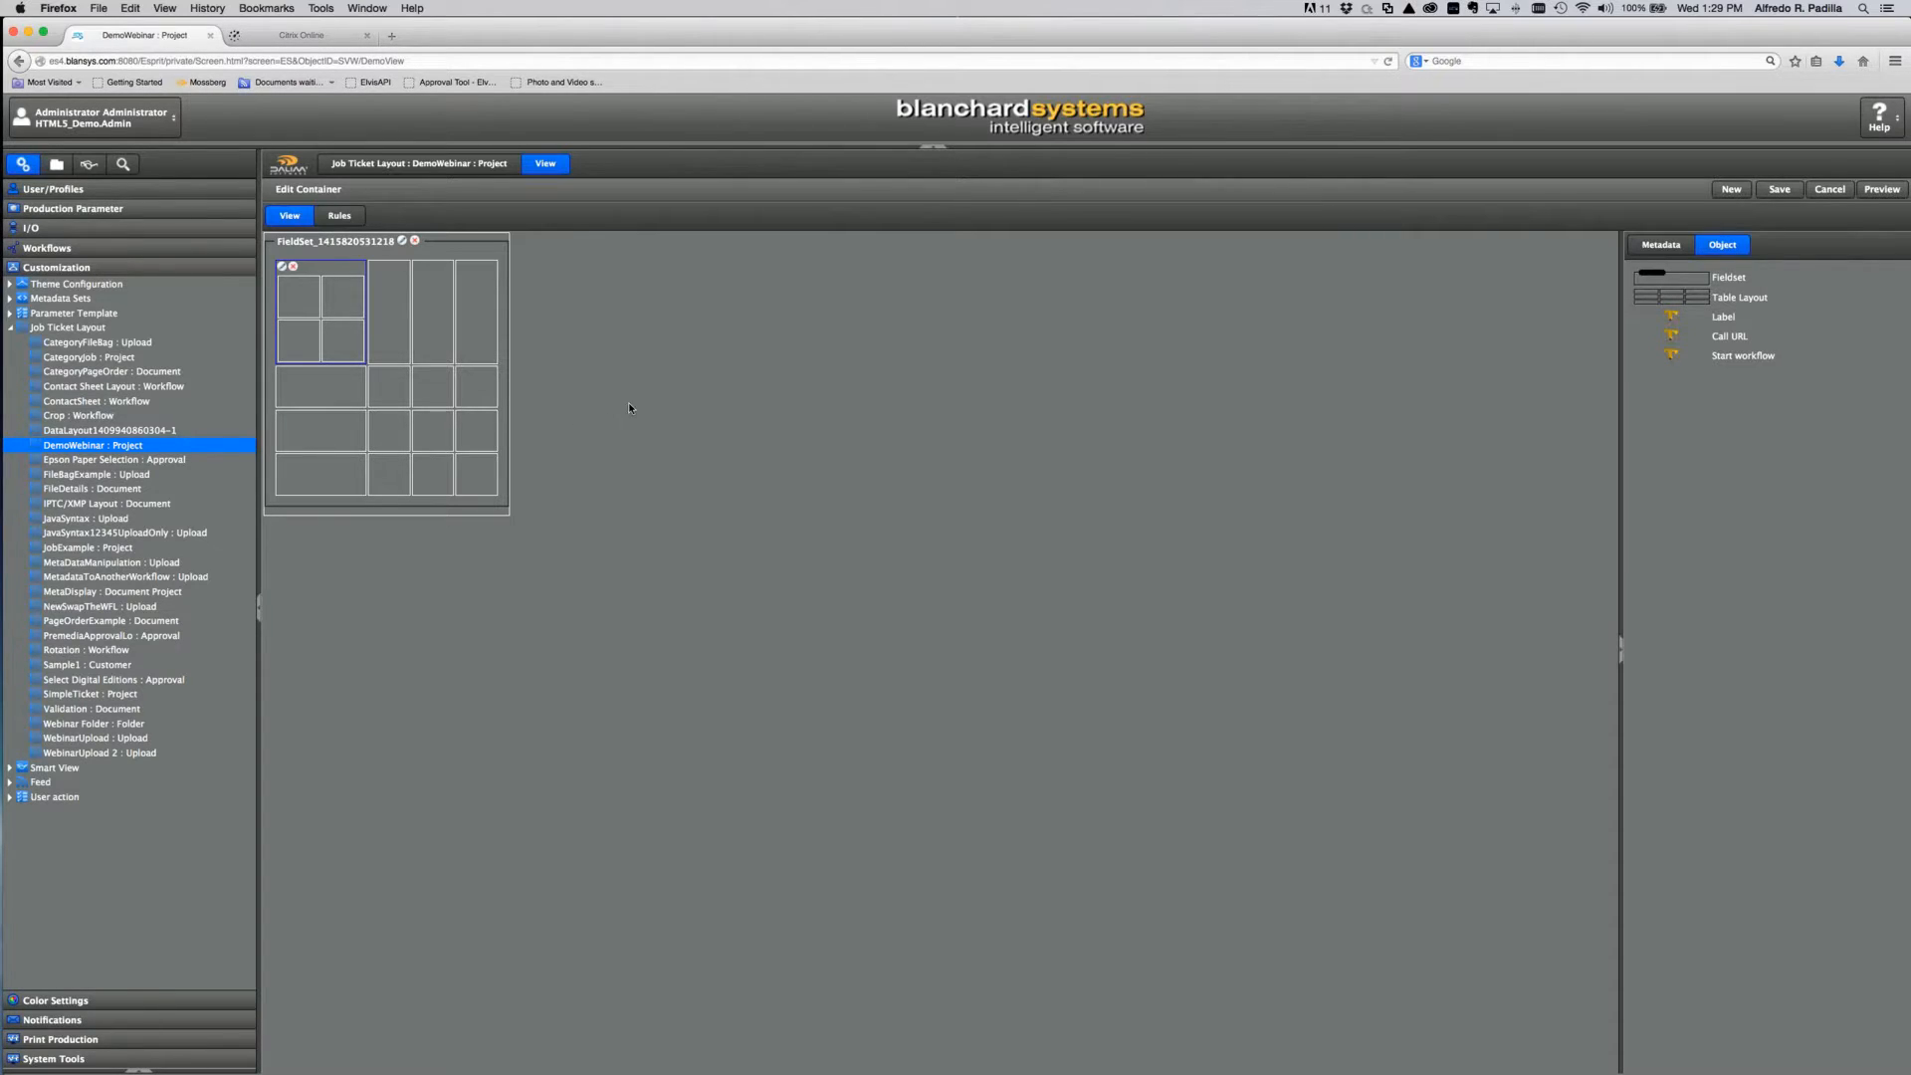
Step: Rename the fieldset to 'Demo Webinar'
left_click(401, 240)
double_click(729, 351)
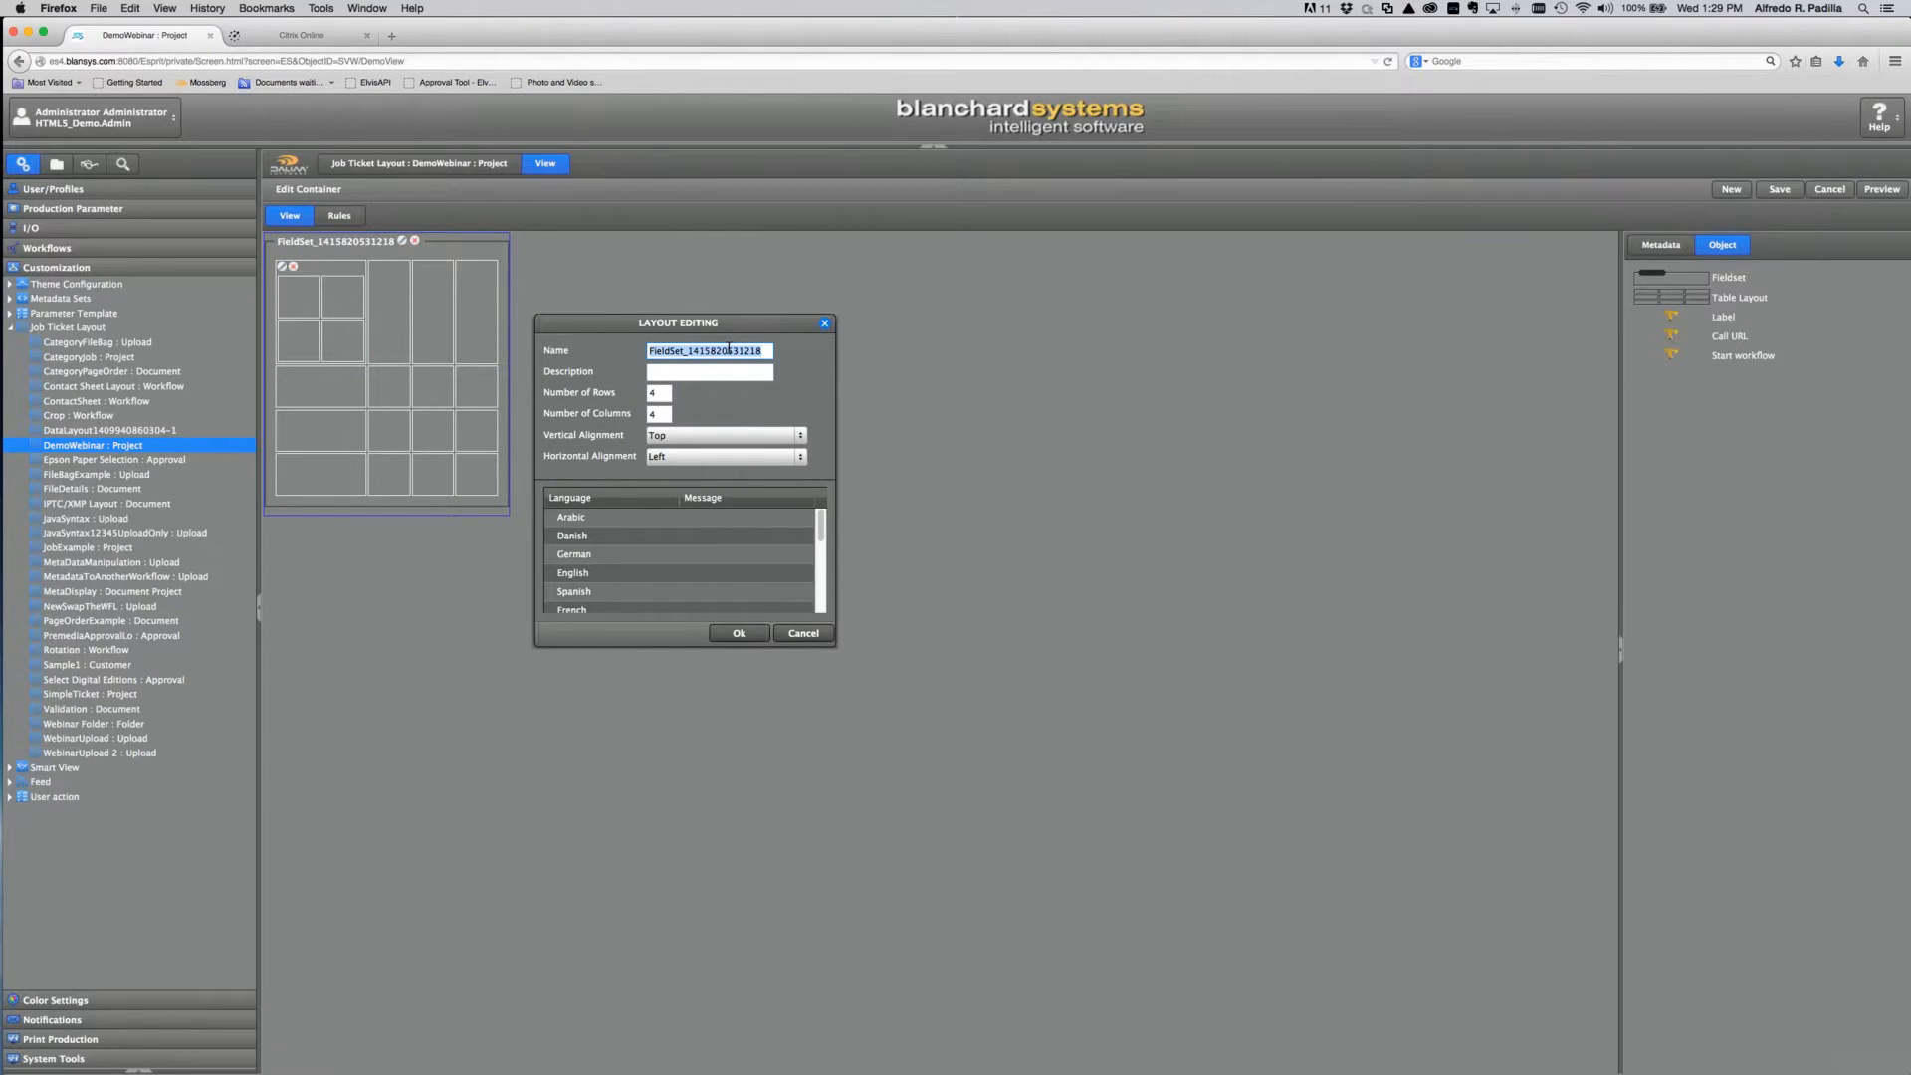
type("Labve")
key("BackSpace")
key("BackSpace")
double_click(696, 352)
type("Demo Web")
left_click(702, 351)
key("BackSpace")
type("inar")
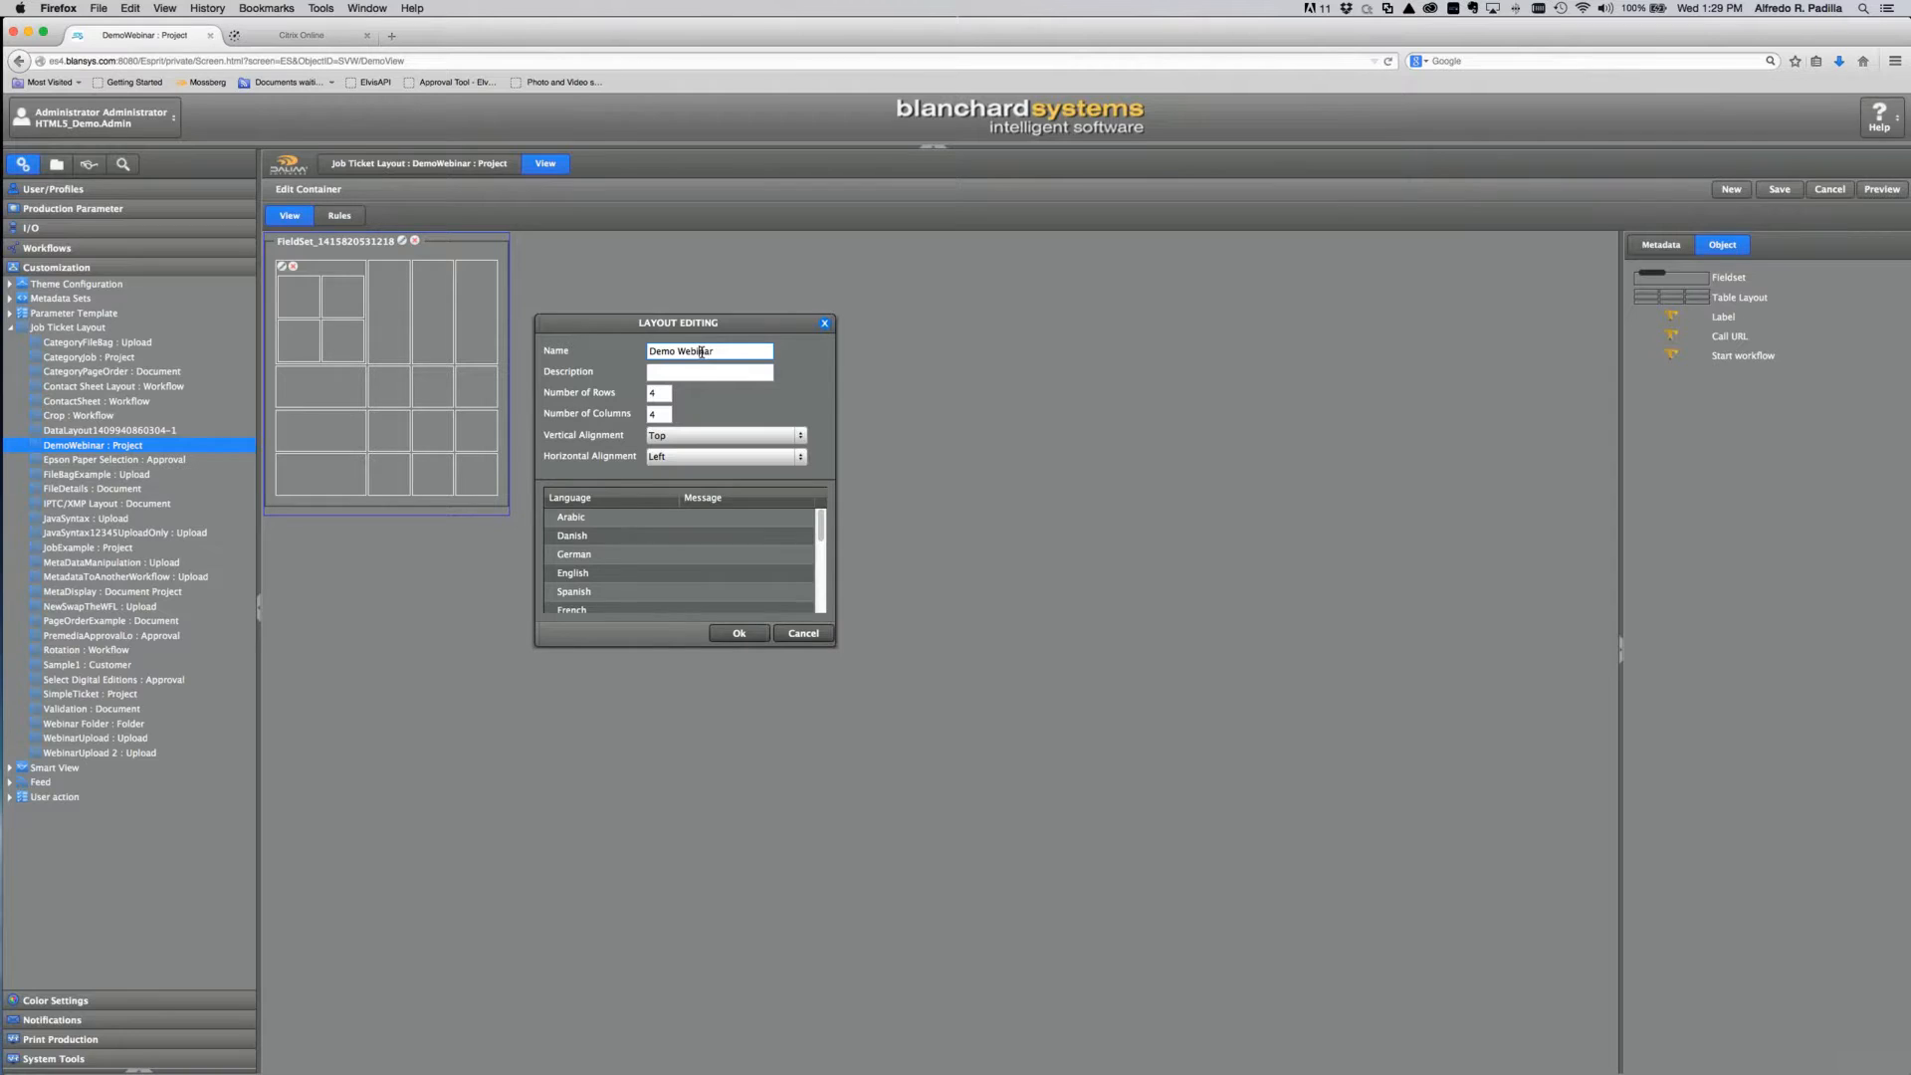
left_click(739, 635)
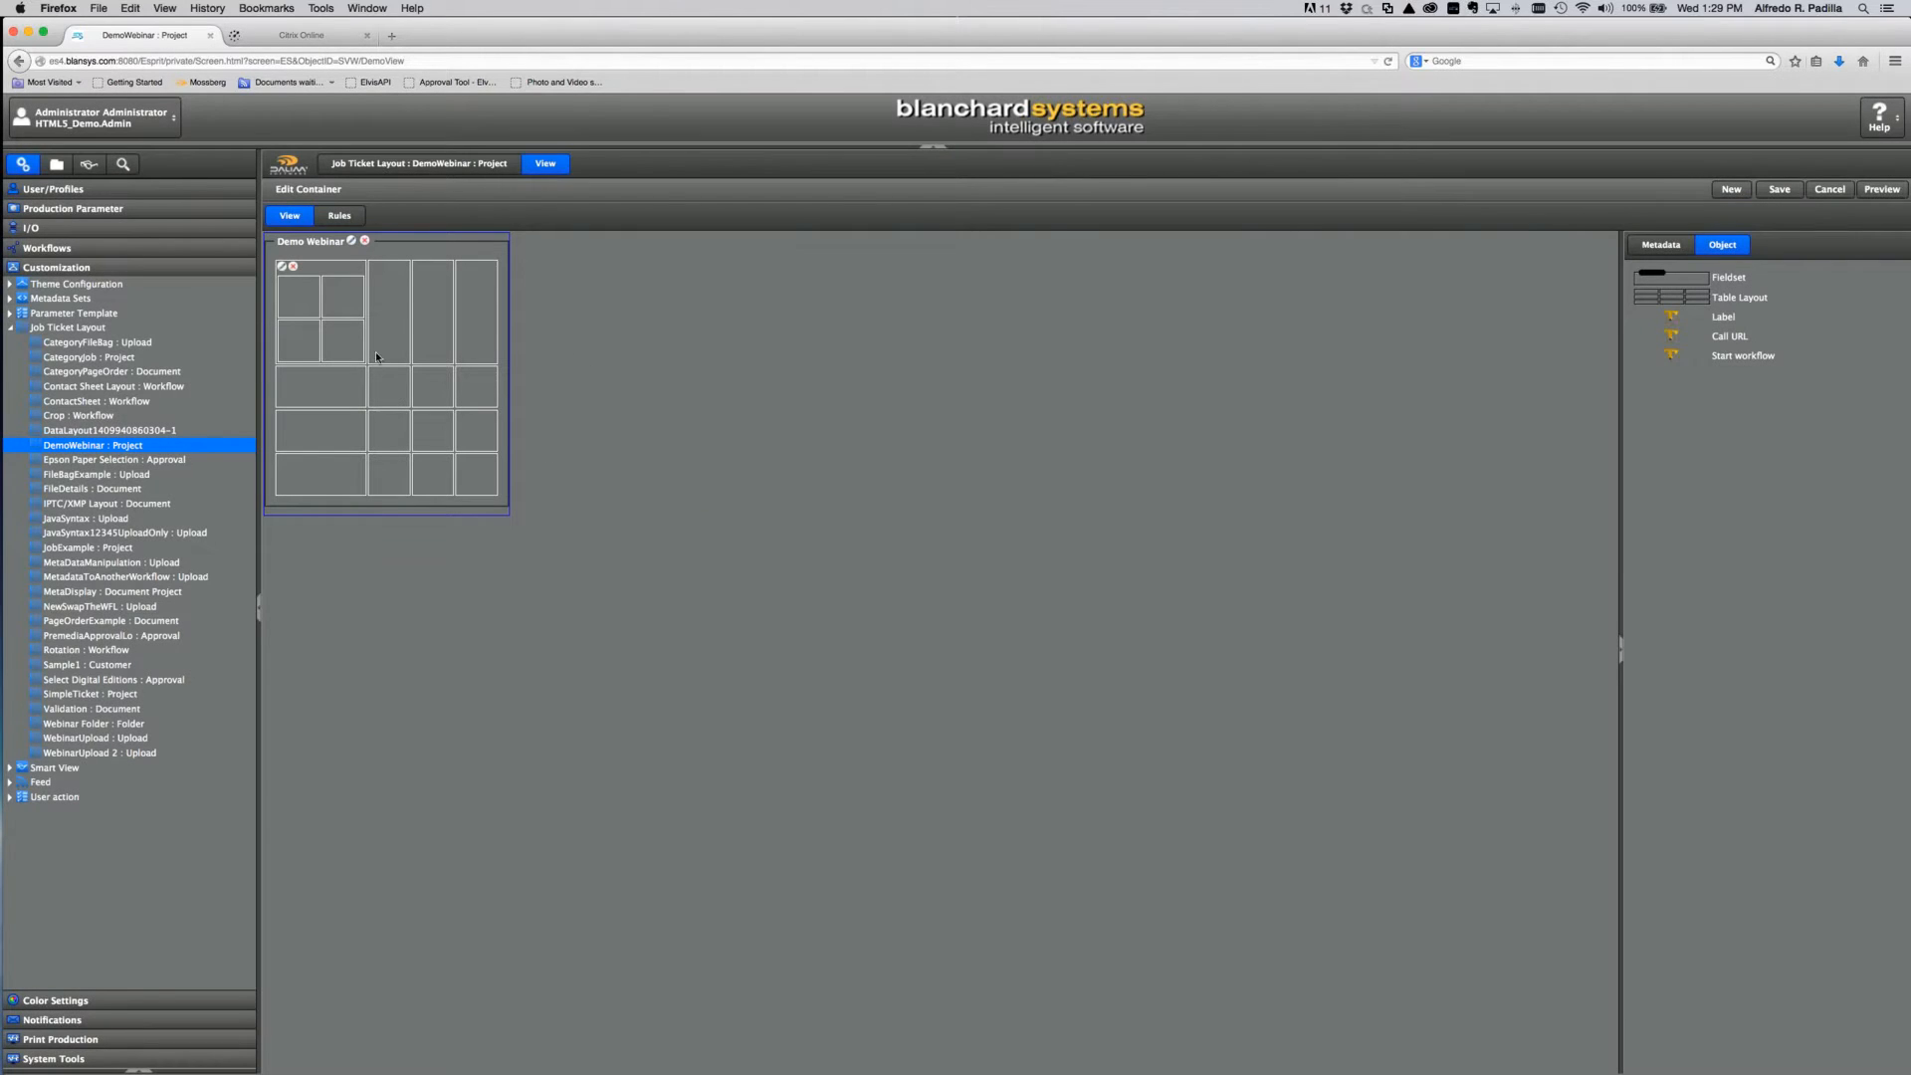
Step: Rename the nested 2×2 table to 'Additional'
left_click(282, 267)
double_click(663, 353)
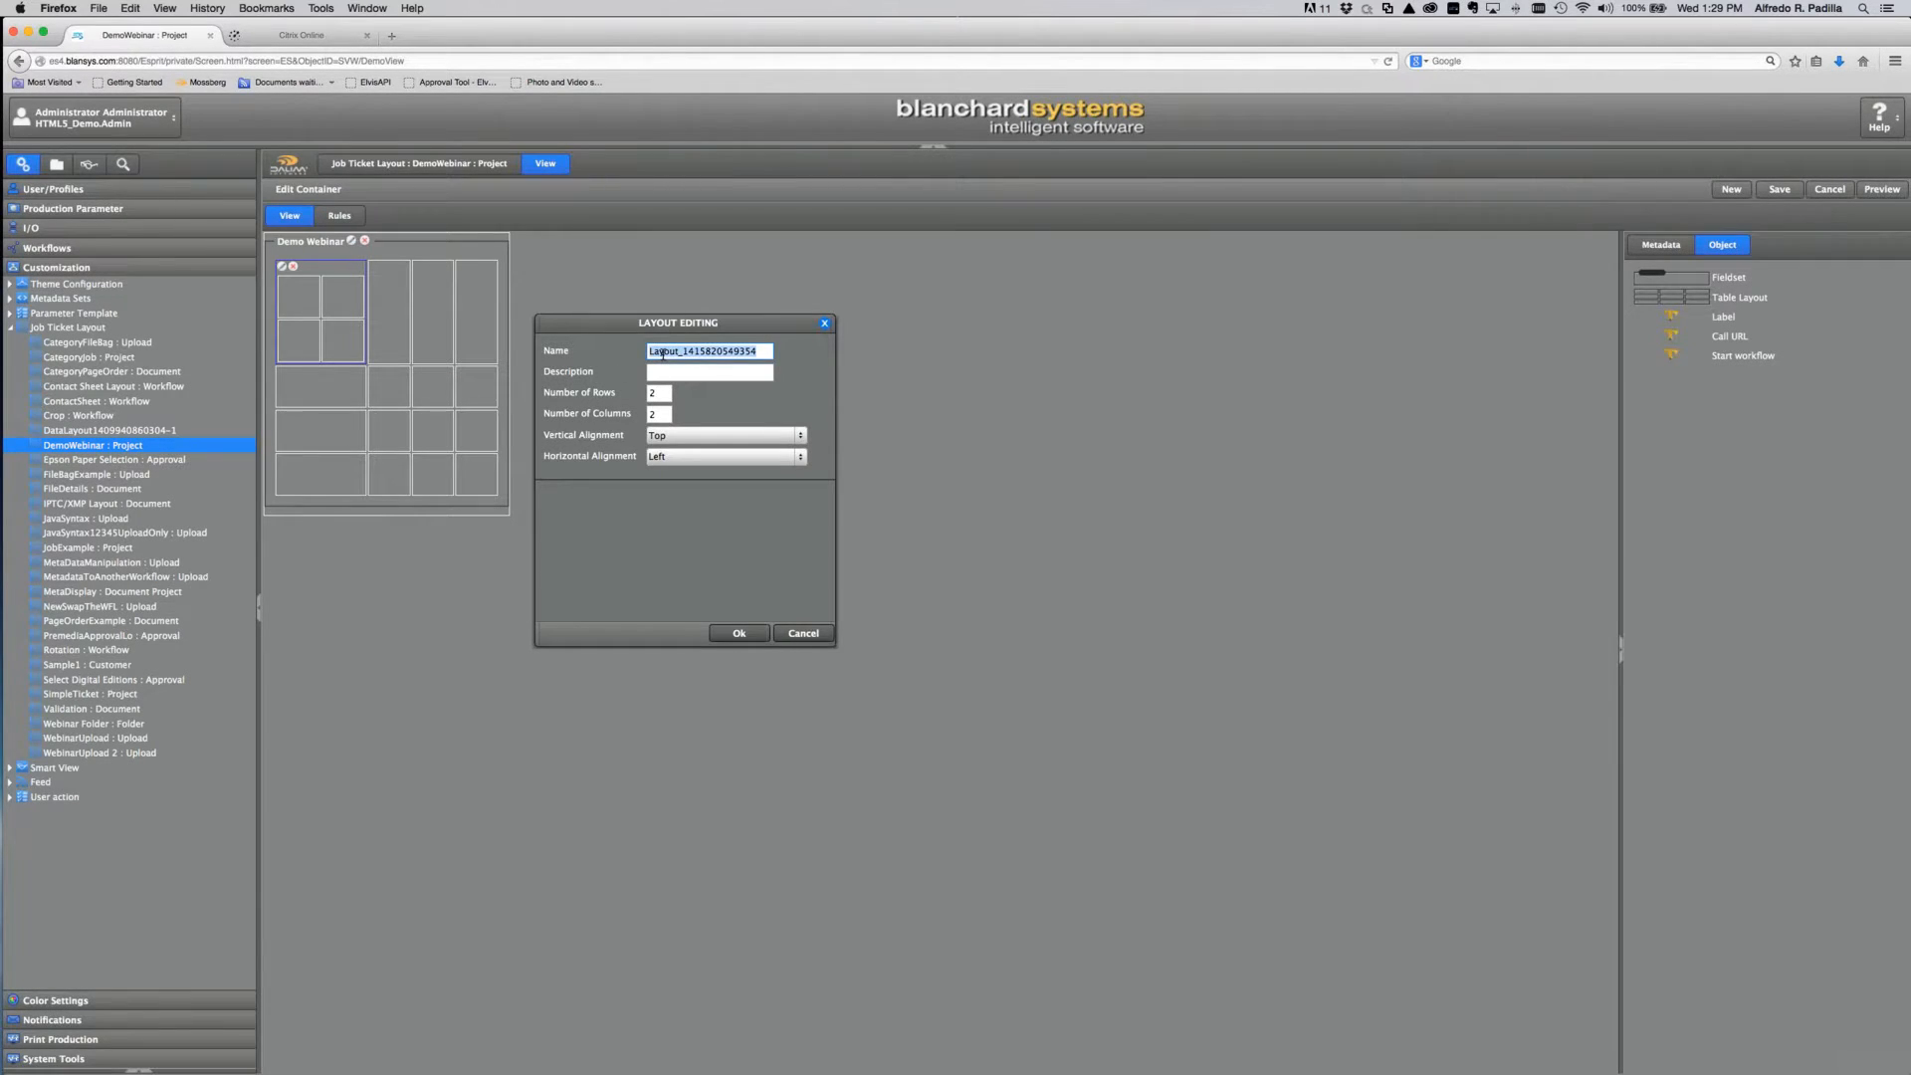
type("Additional")
left_click(720, 636)
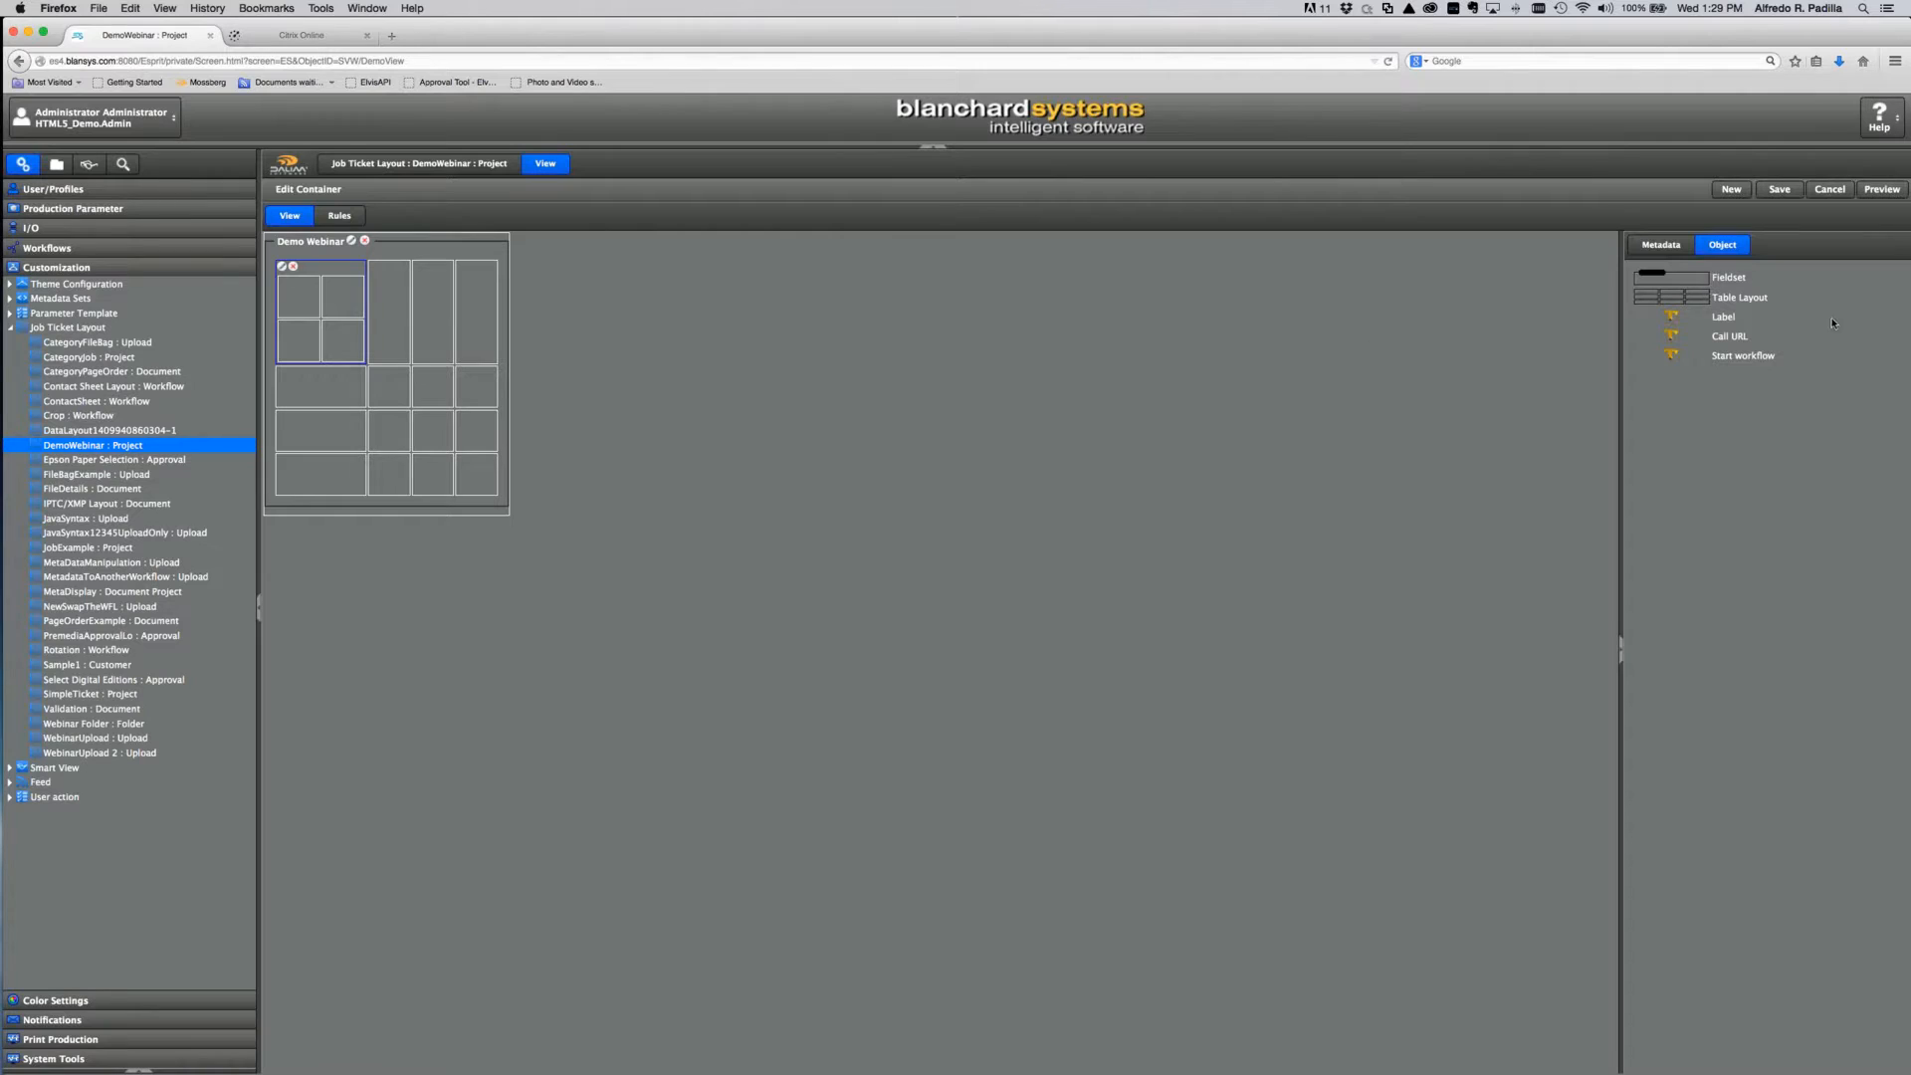
Step: Place a label in the top-left cell and name it 'Label Of Metadta'
left_click_drag(1704, 318, 303, 328)
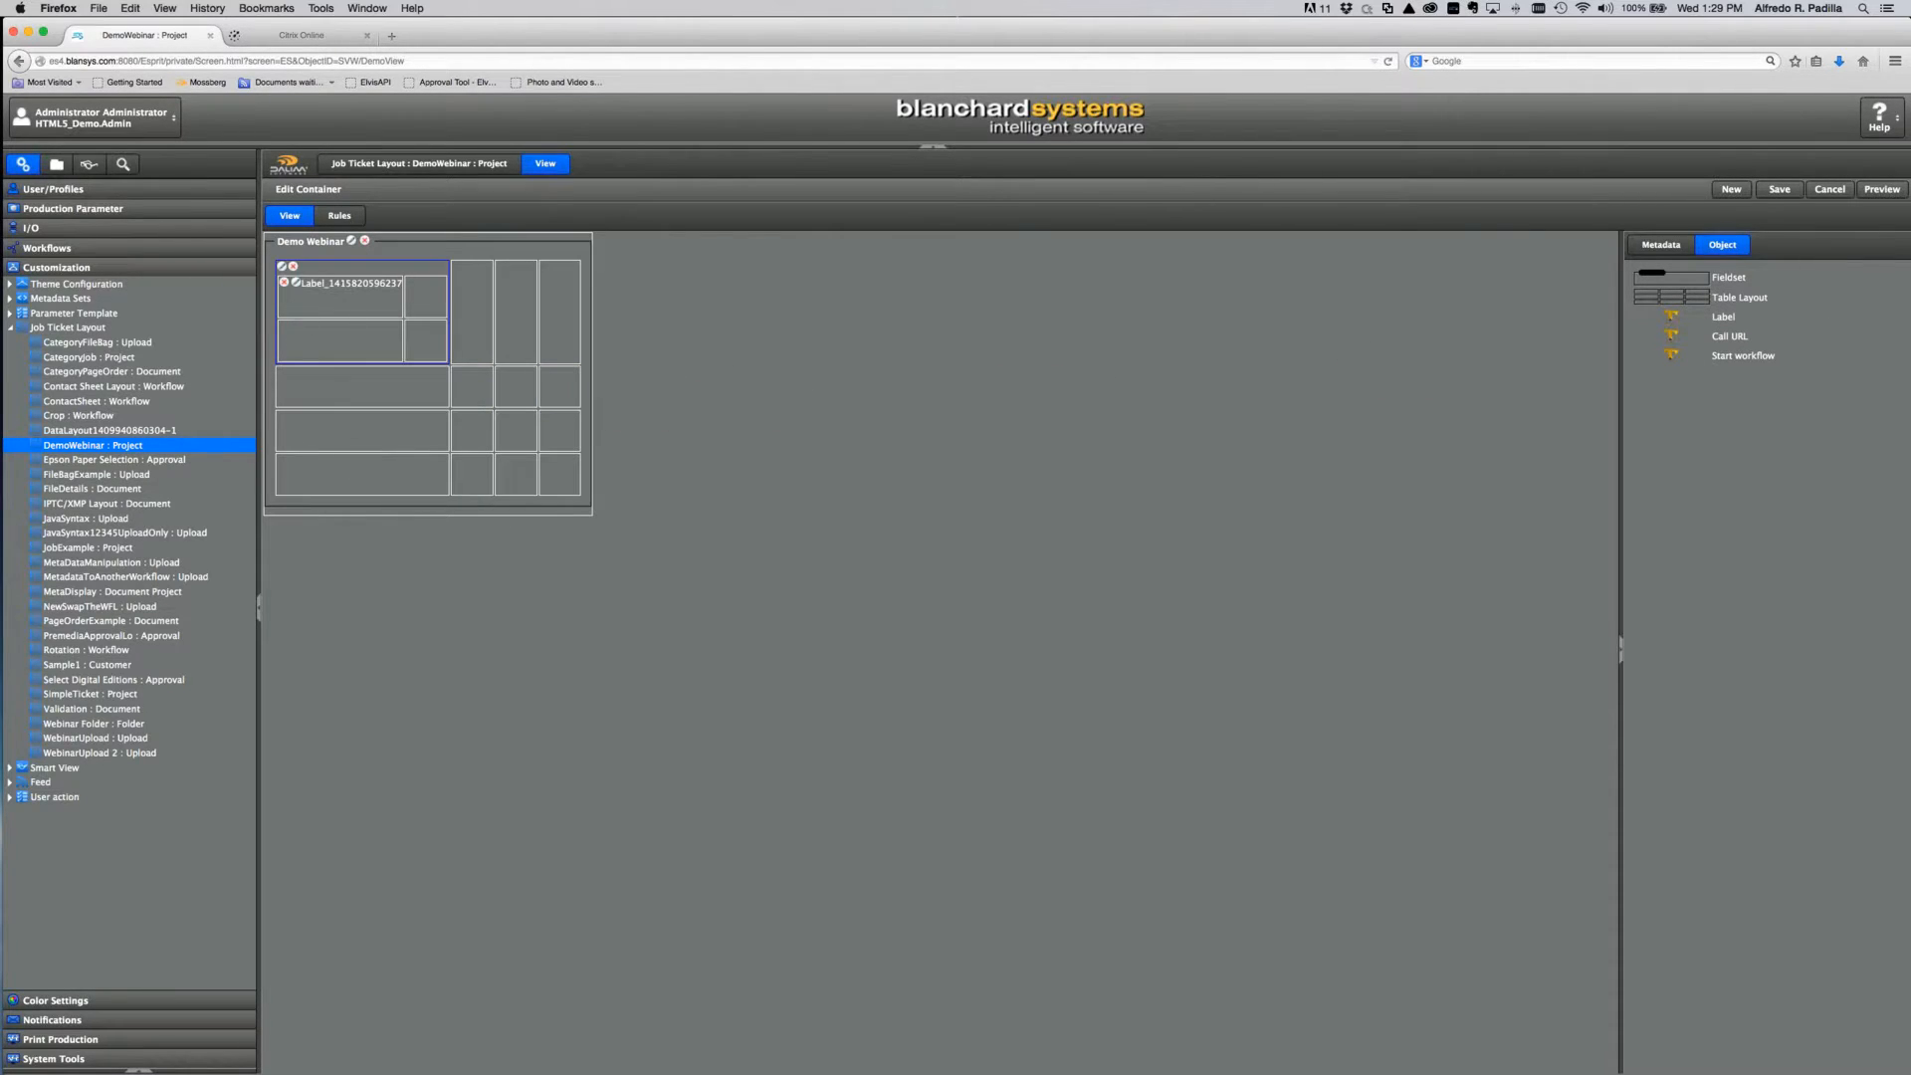
left_click(296, 283)
double_click(697, 350)
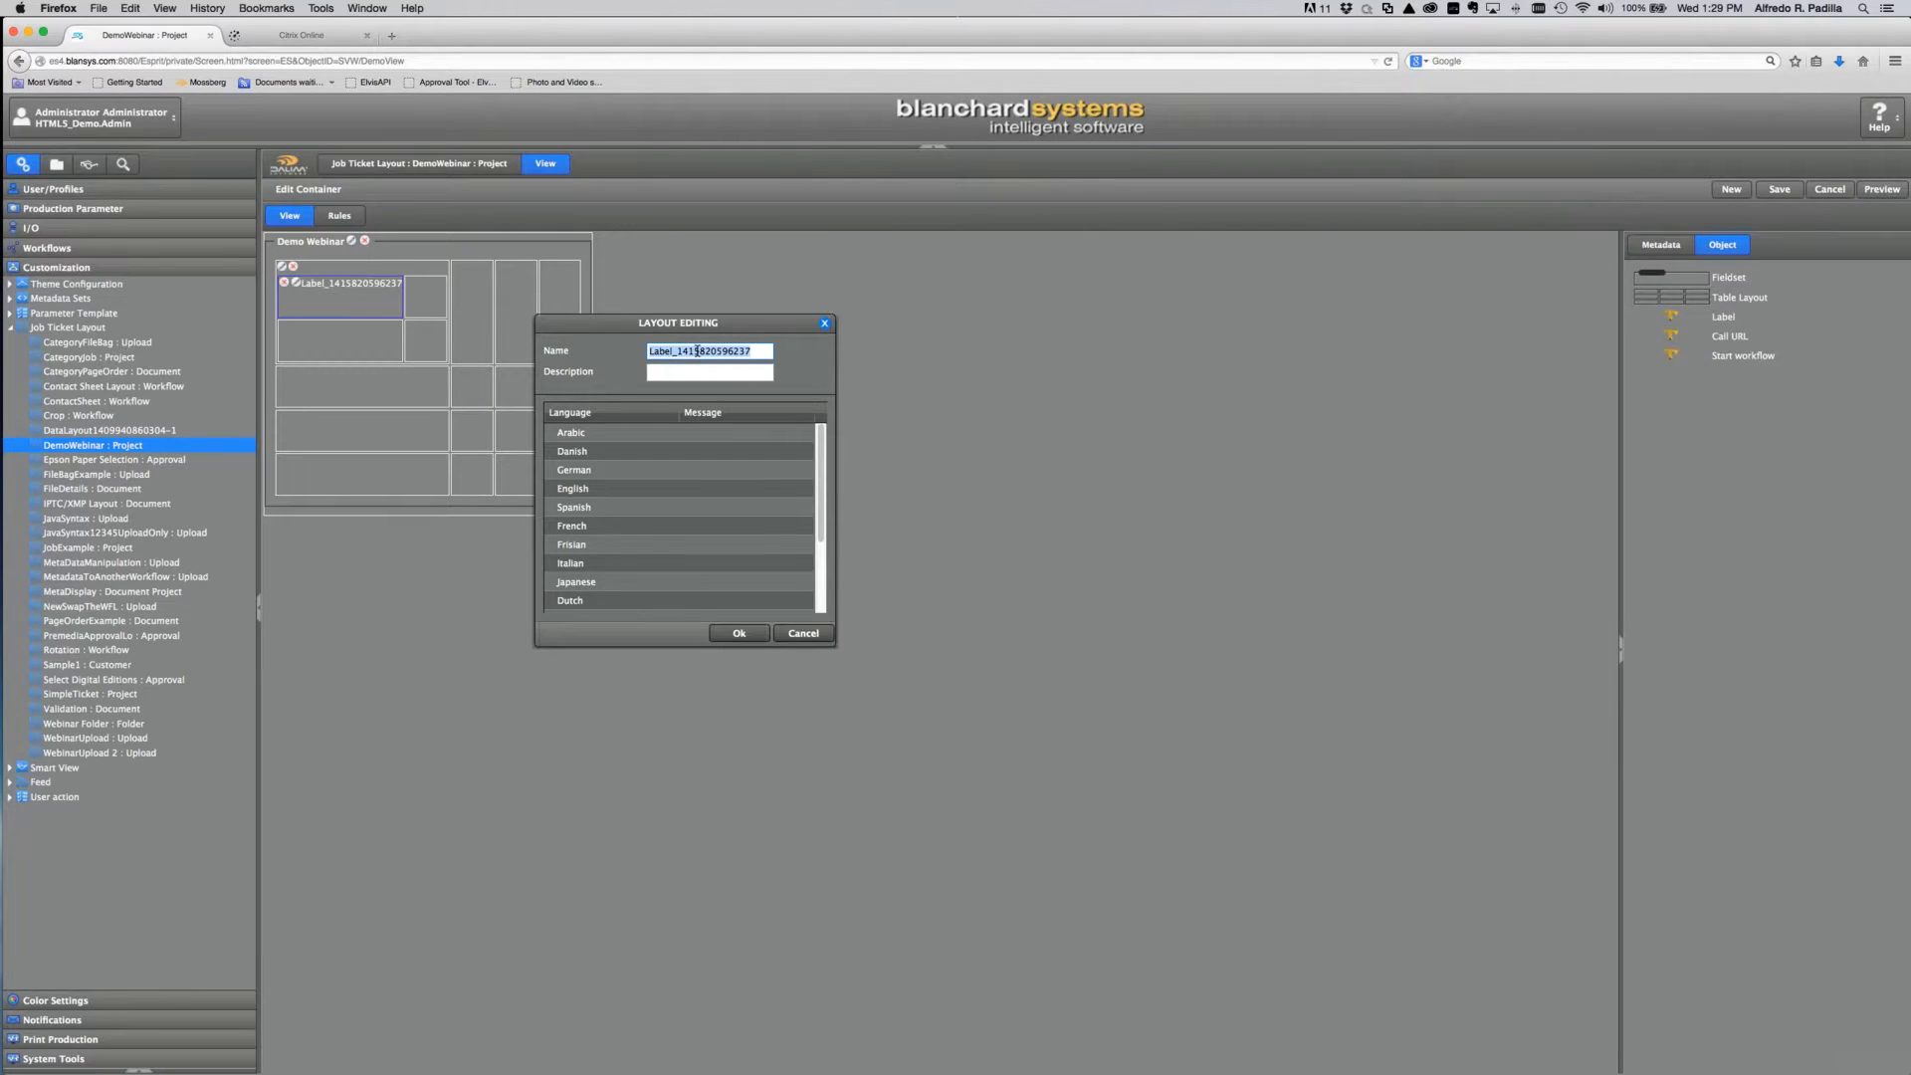
type("Label Of Metadta")
left_click(737, 633)
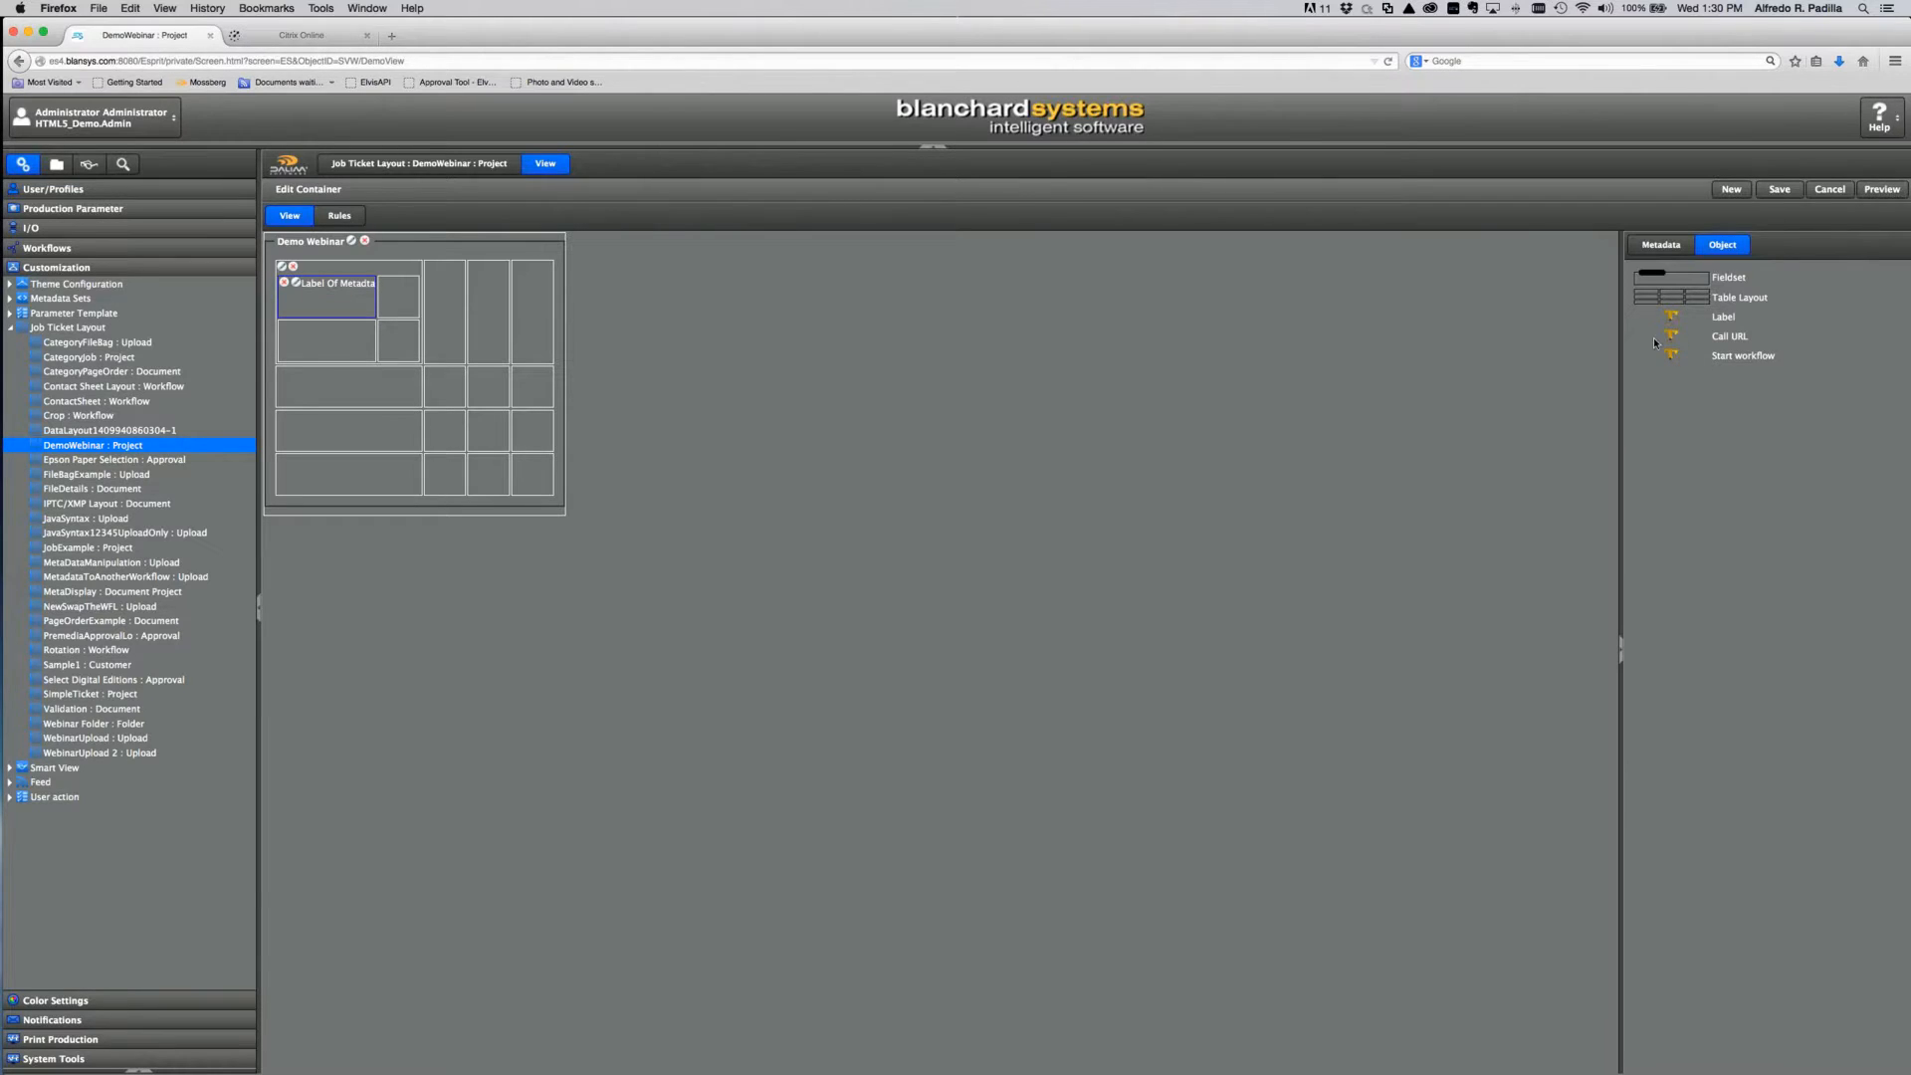
left_click_drag(1656, 344, 406, 301)
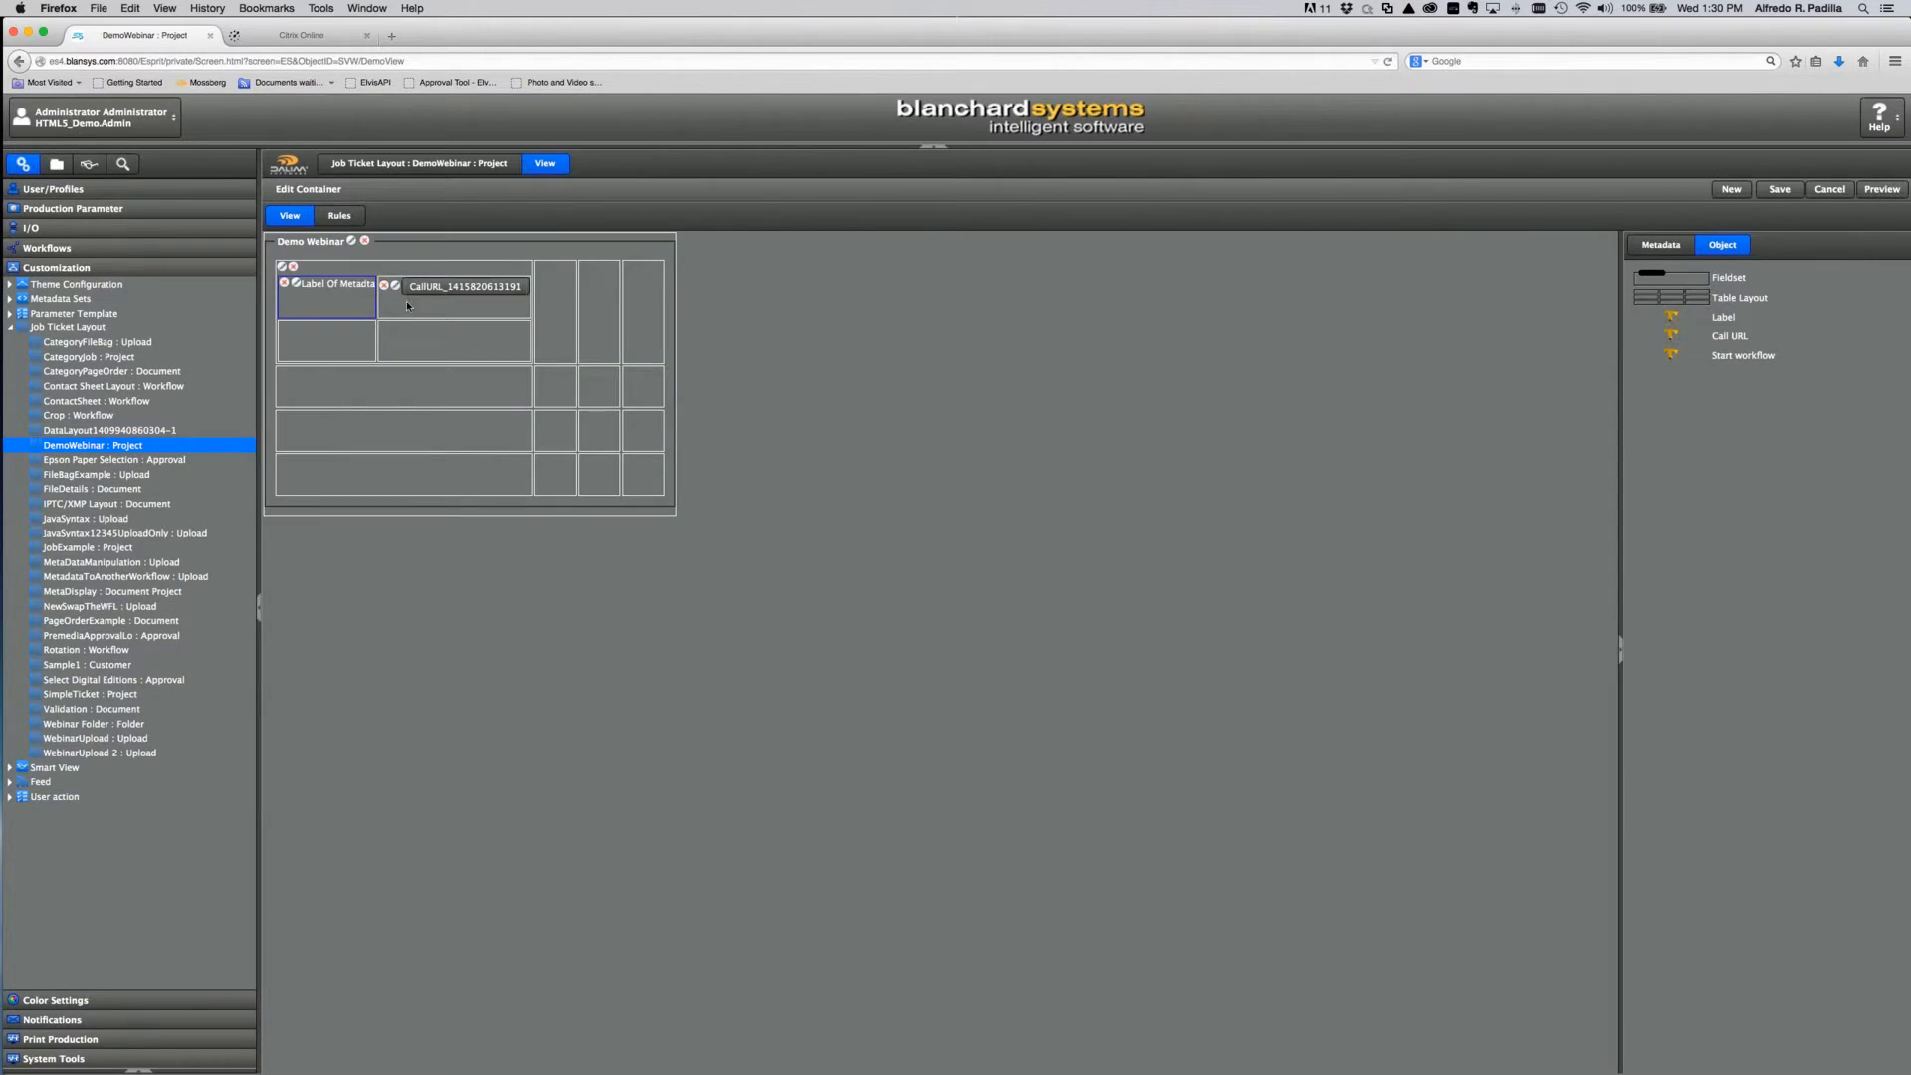
left_click(471, 320)
left_click(399, 287)
left_click(675, 416)
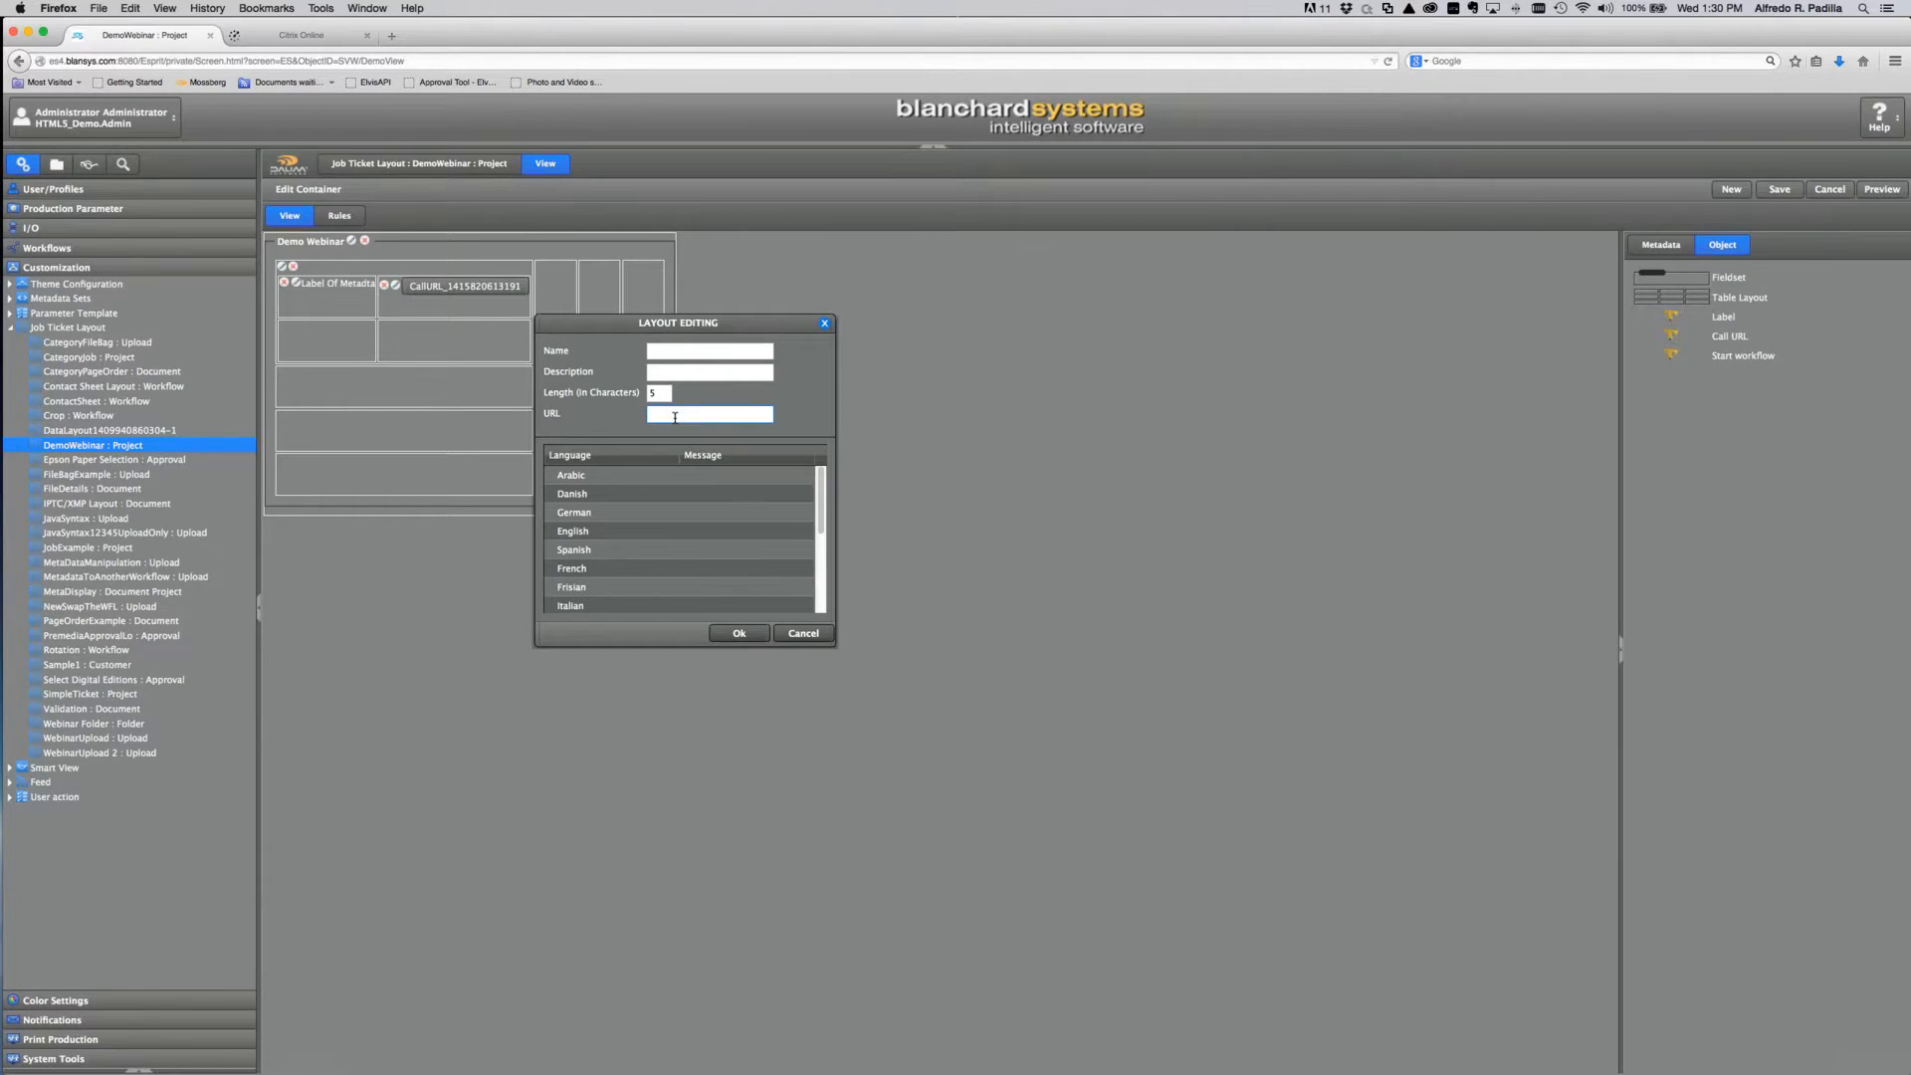
type("http://www.dalim.com")
left_click(656, 351)
type("Dalim")
left_click(741, 636)
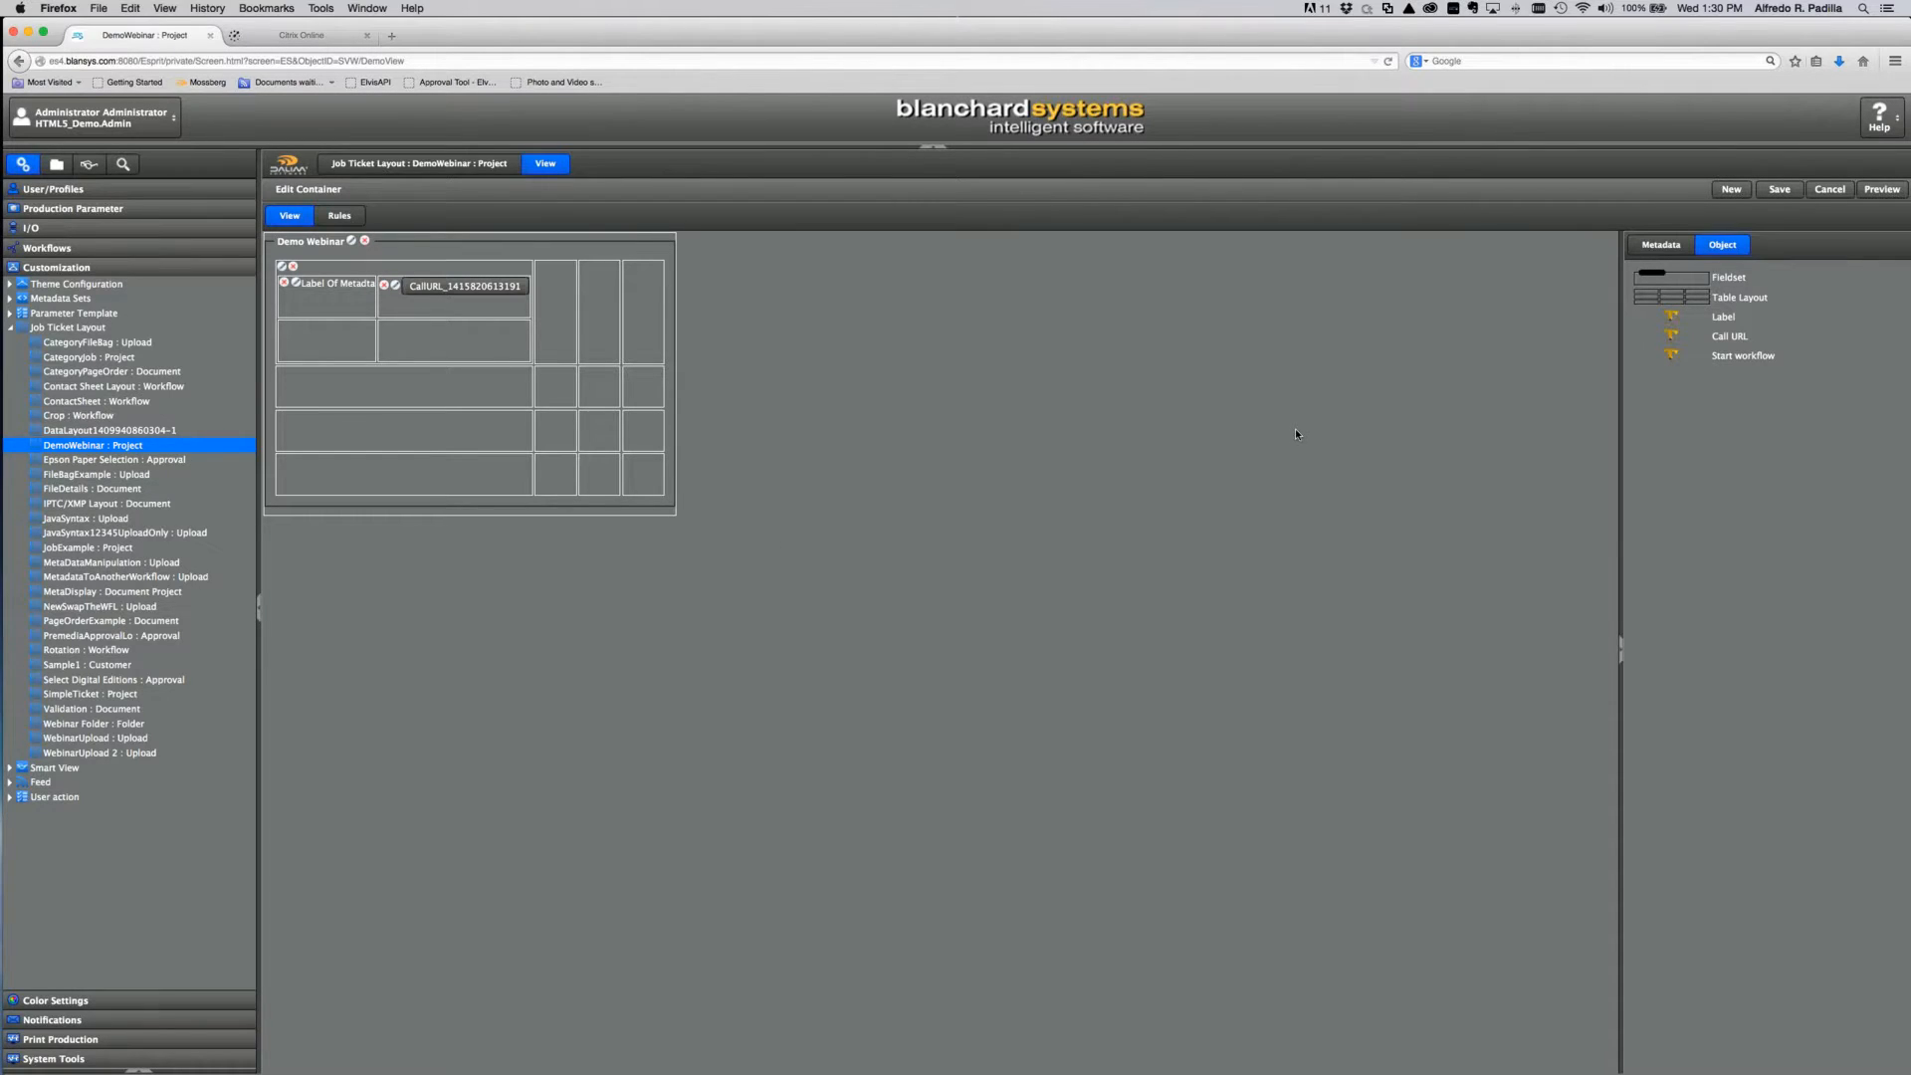
left_click(1674, 356)
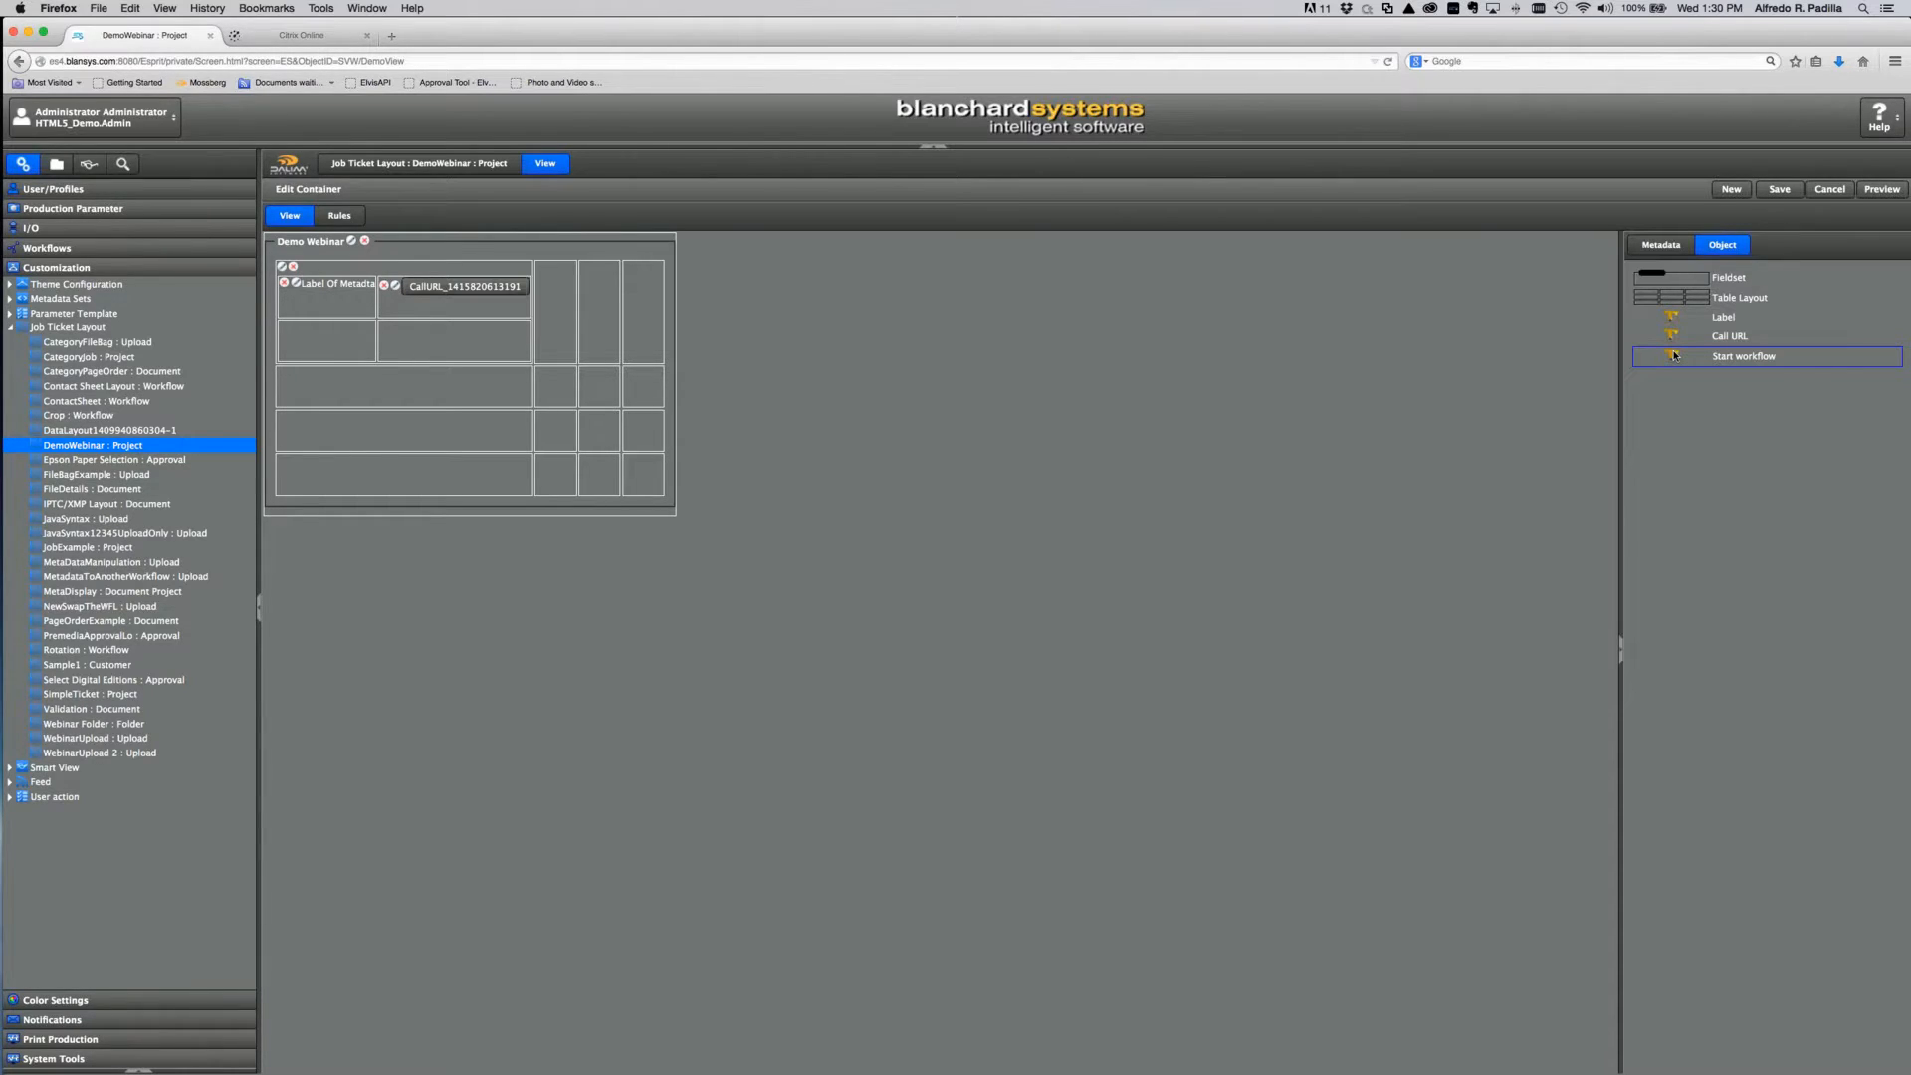
left_click(1658, 247)
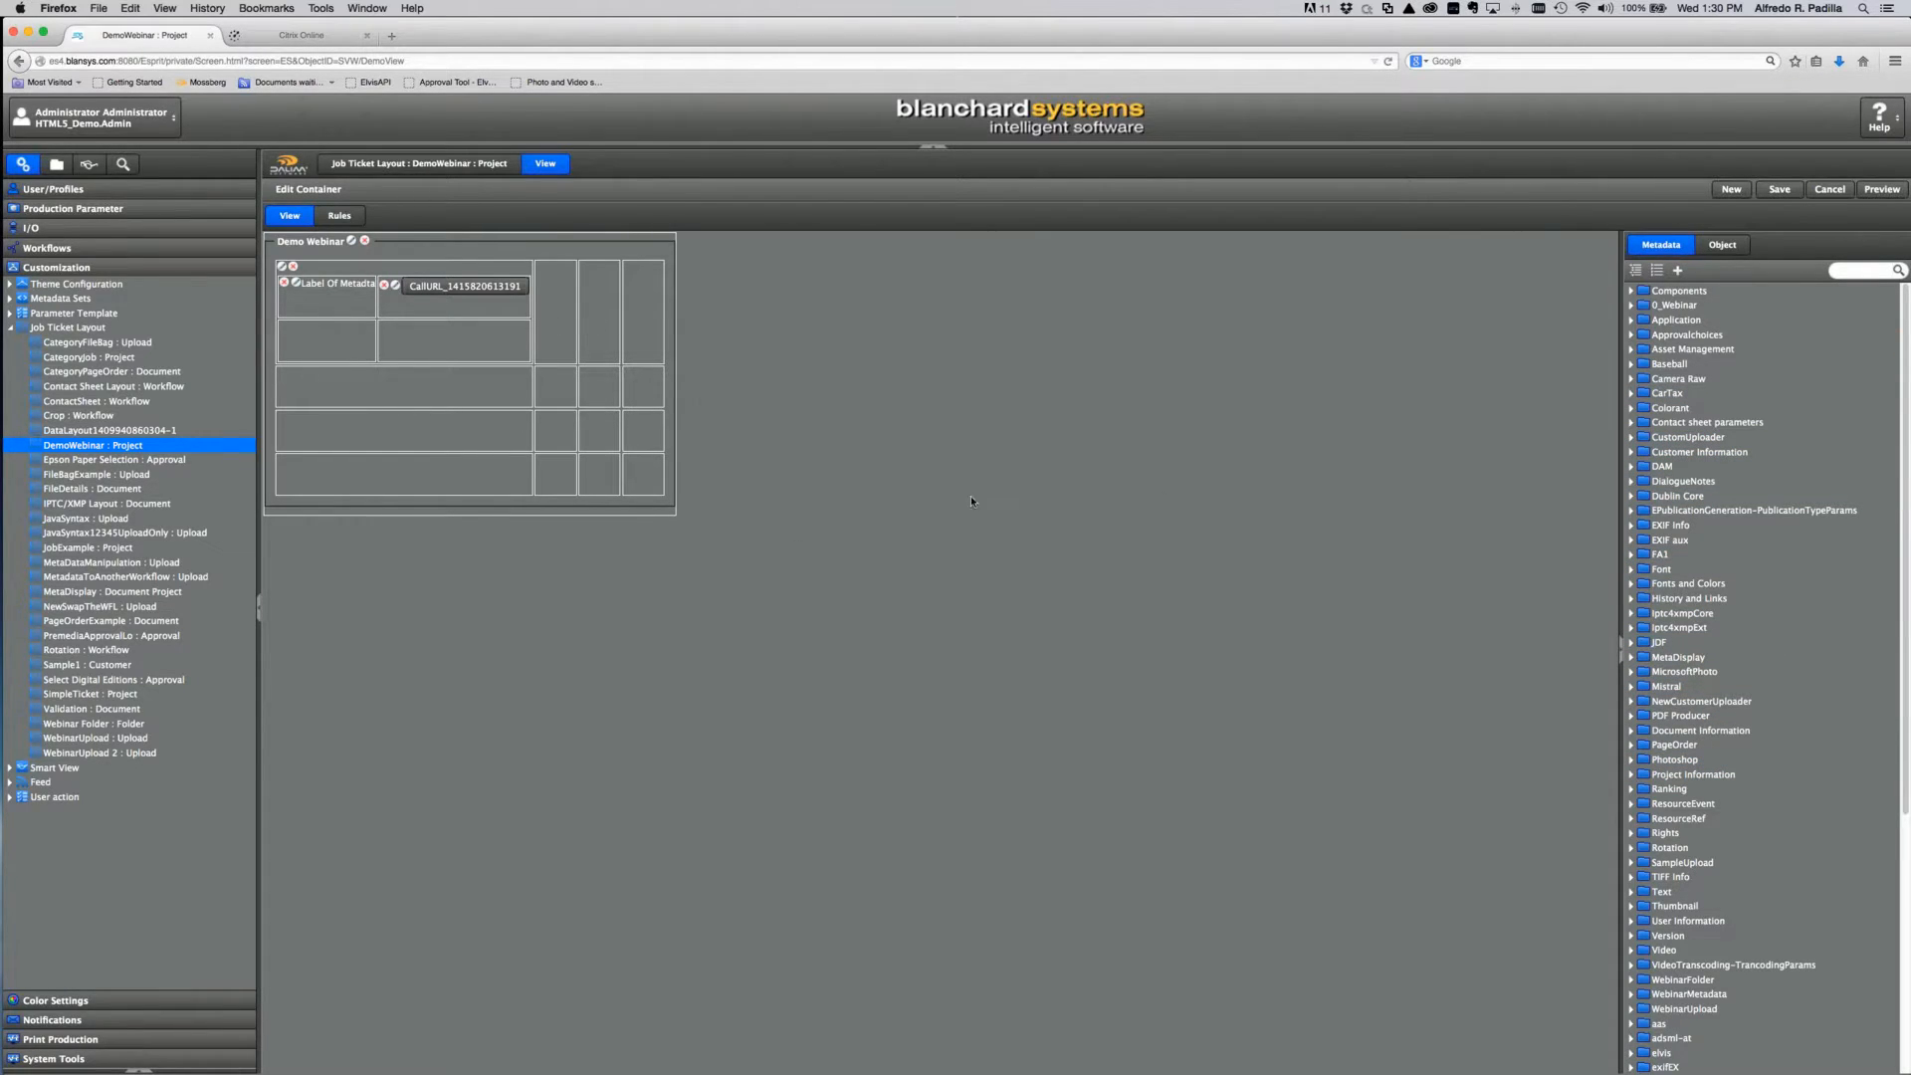
Step: Add the Project Name, Approvers and Description fields to the layout and preview it
left_click(1633, 291)
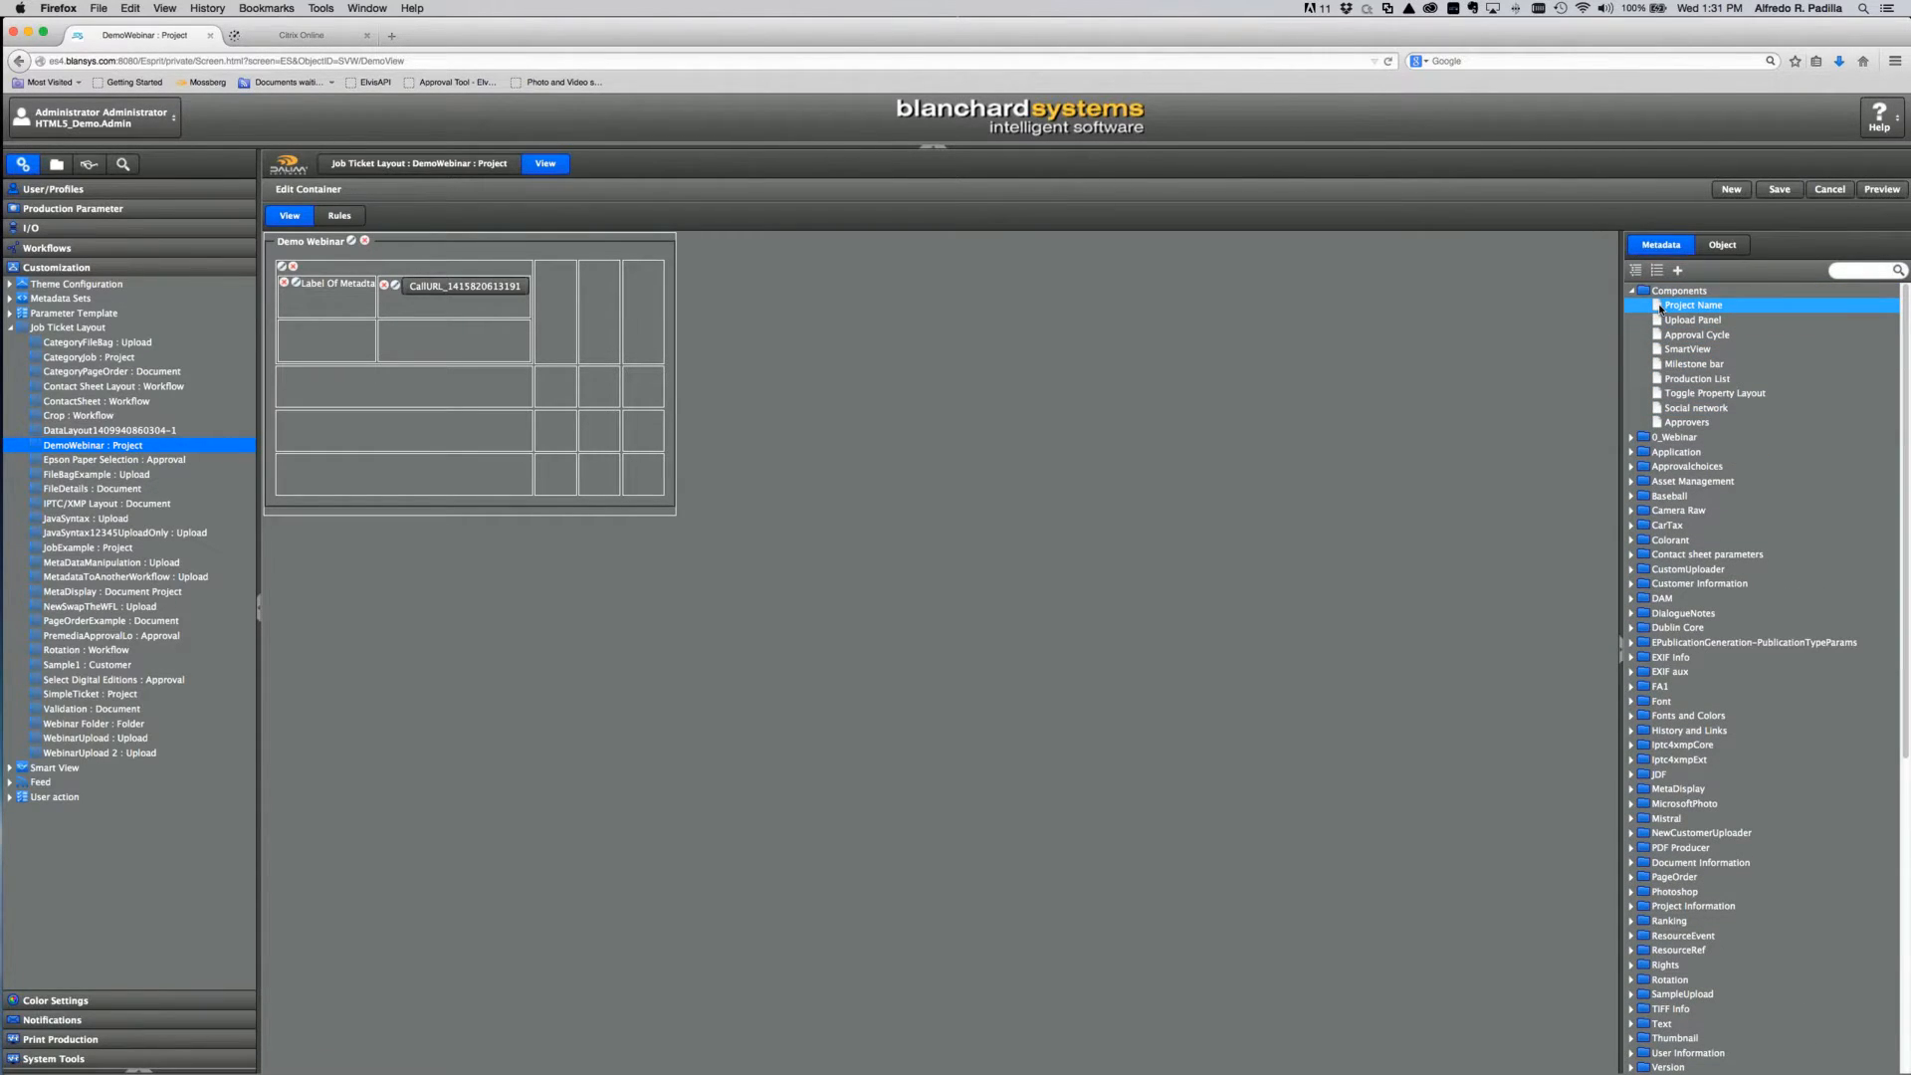
left_click_drag(1660, 309, 555, 396)
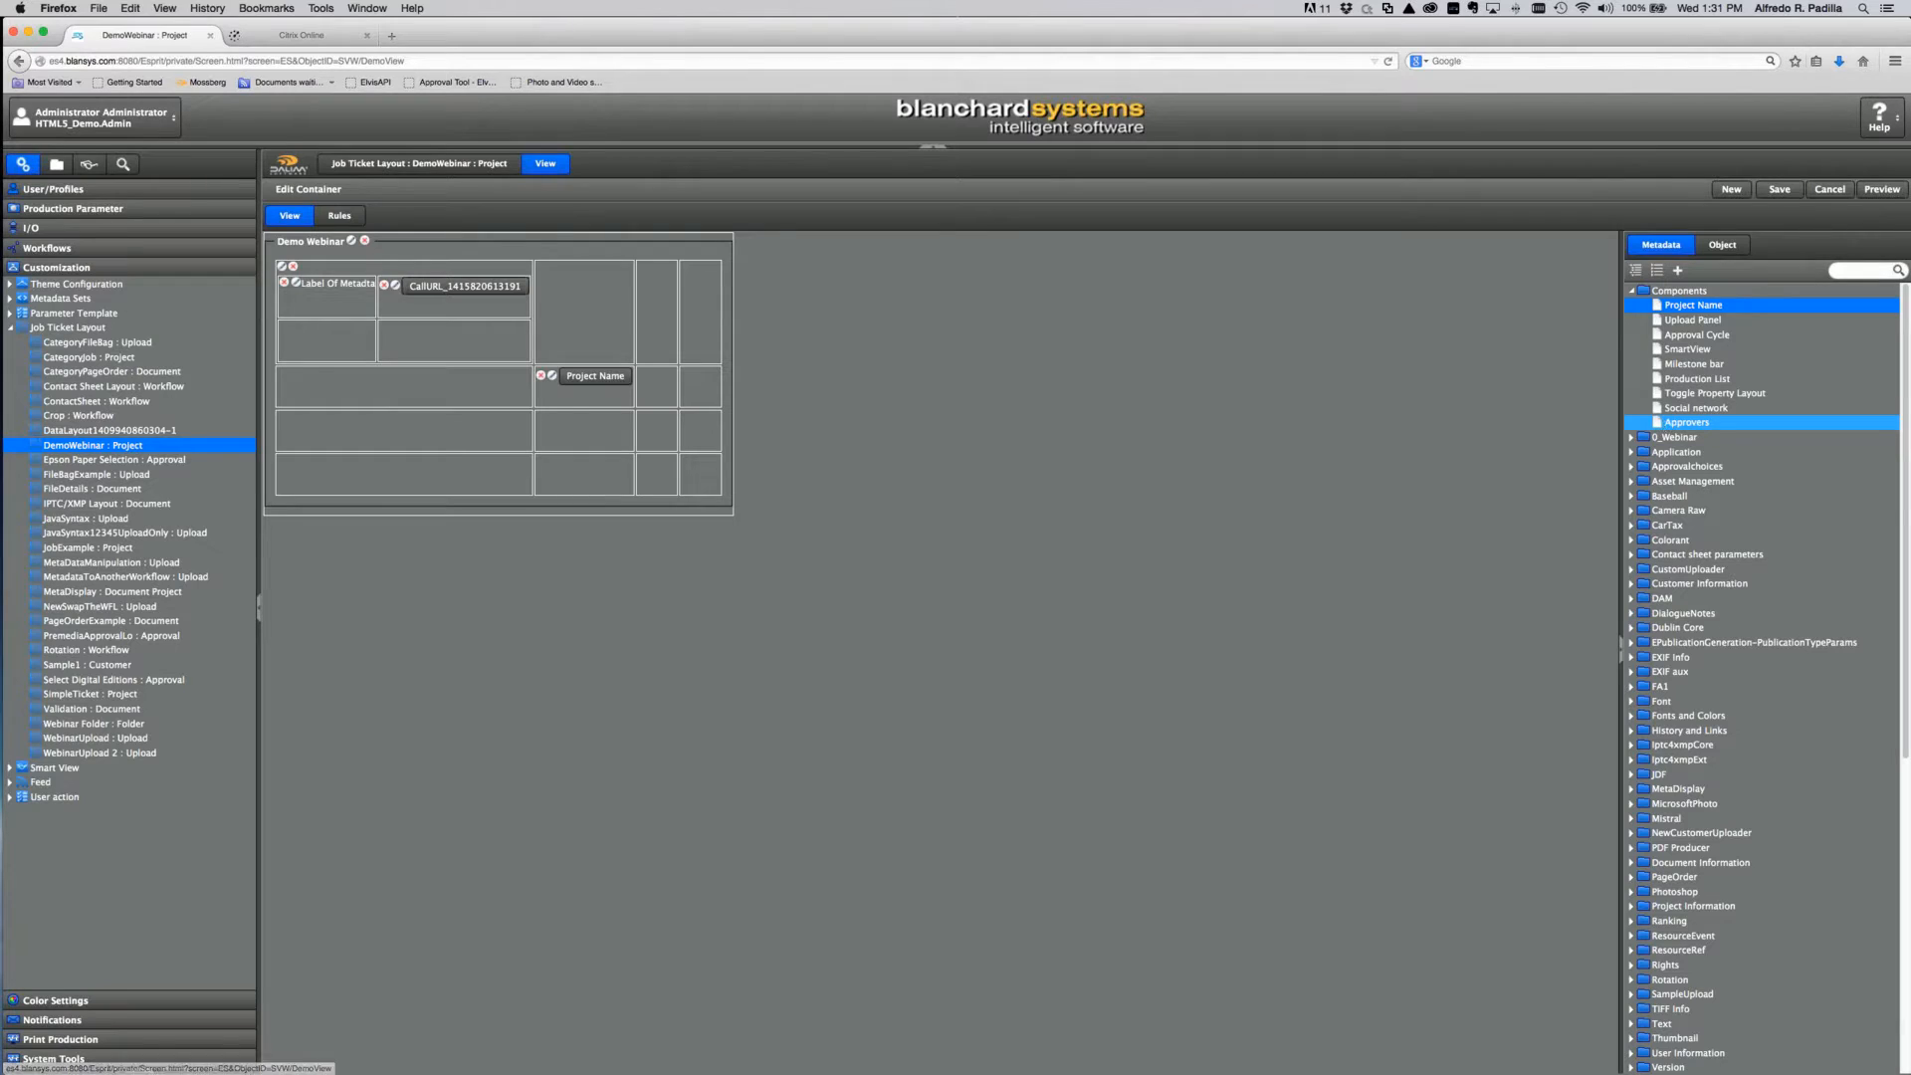
left_click_drag(1667, 425, 587, 428)
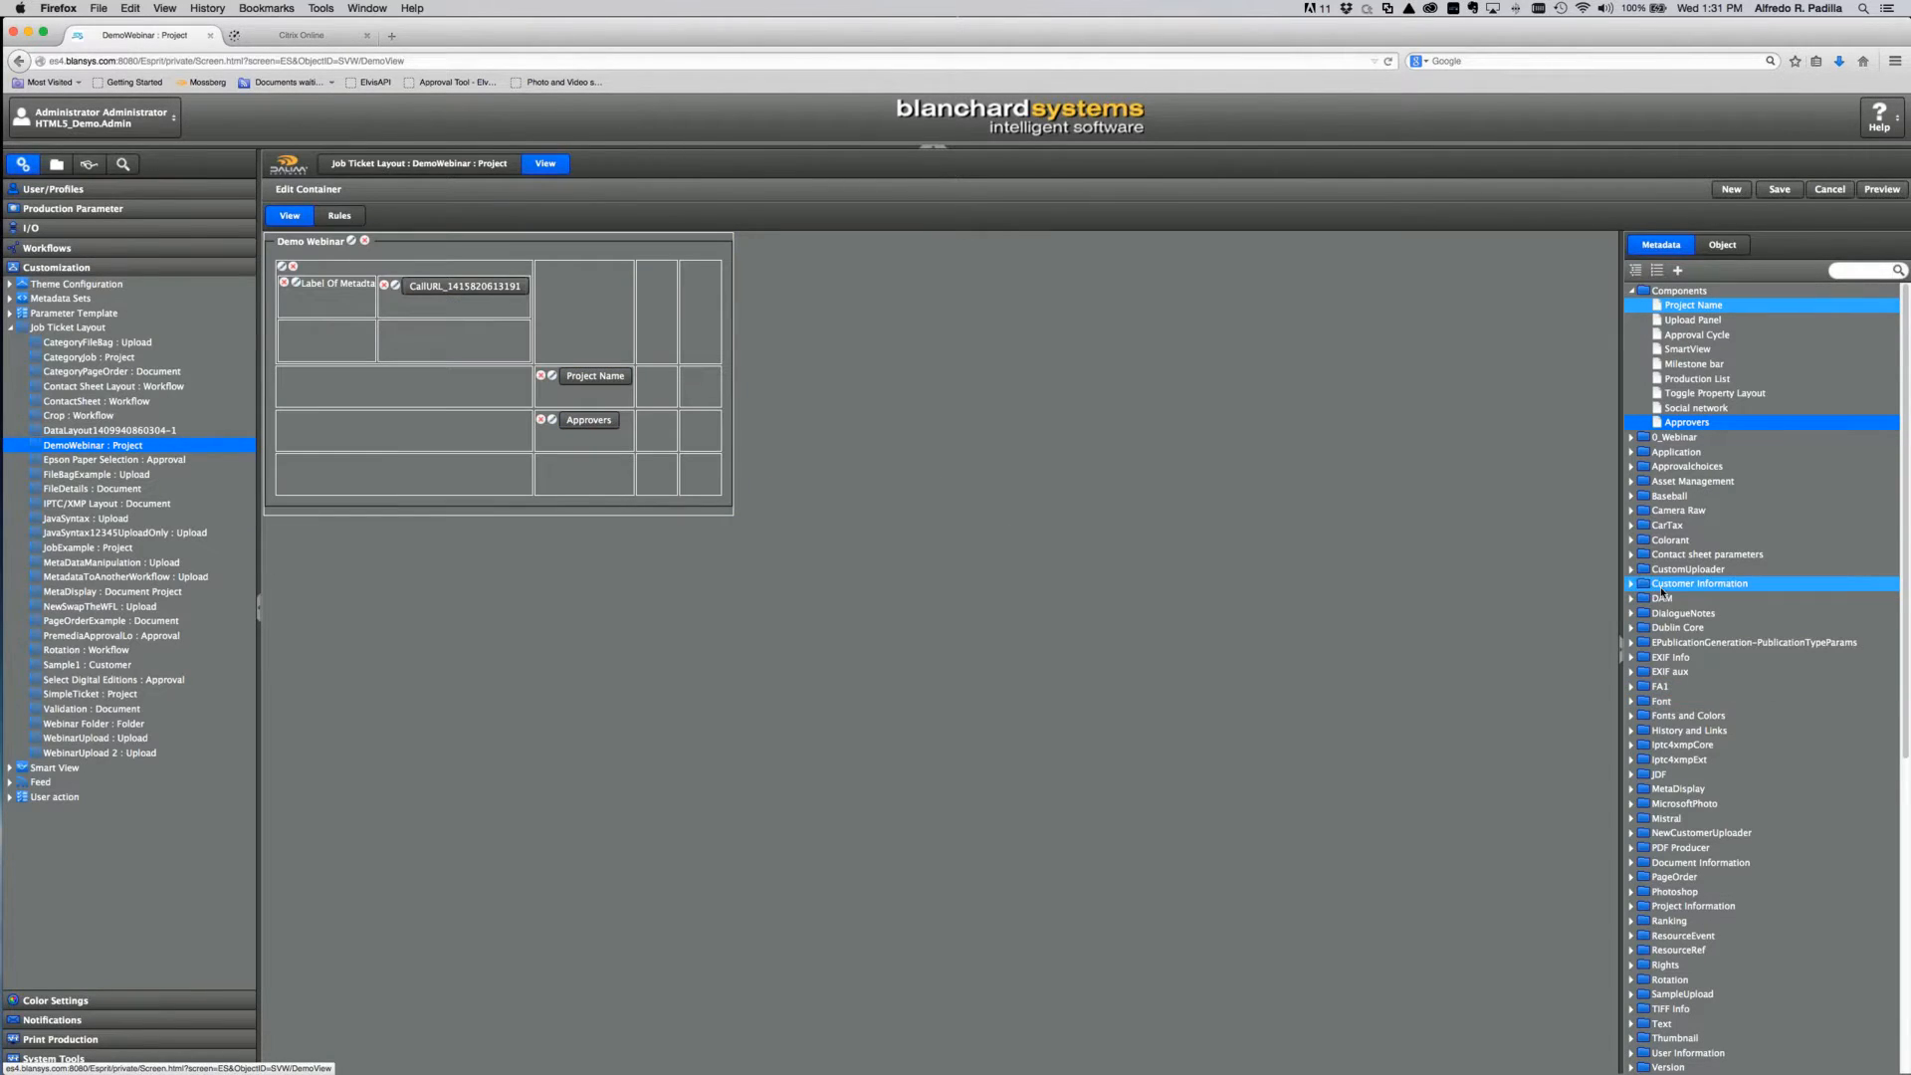
left_click(1632, 454)
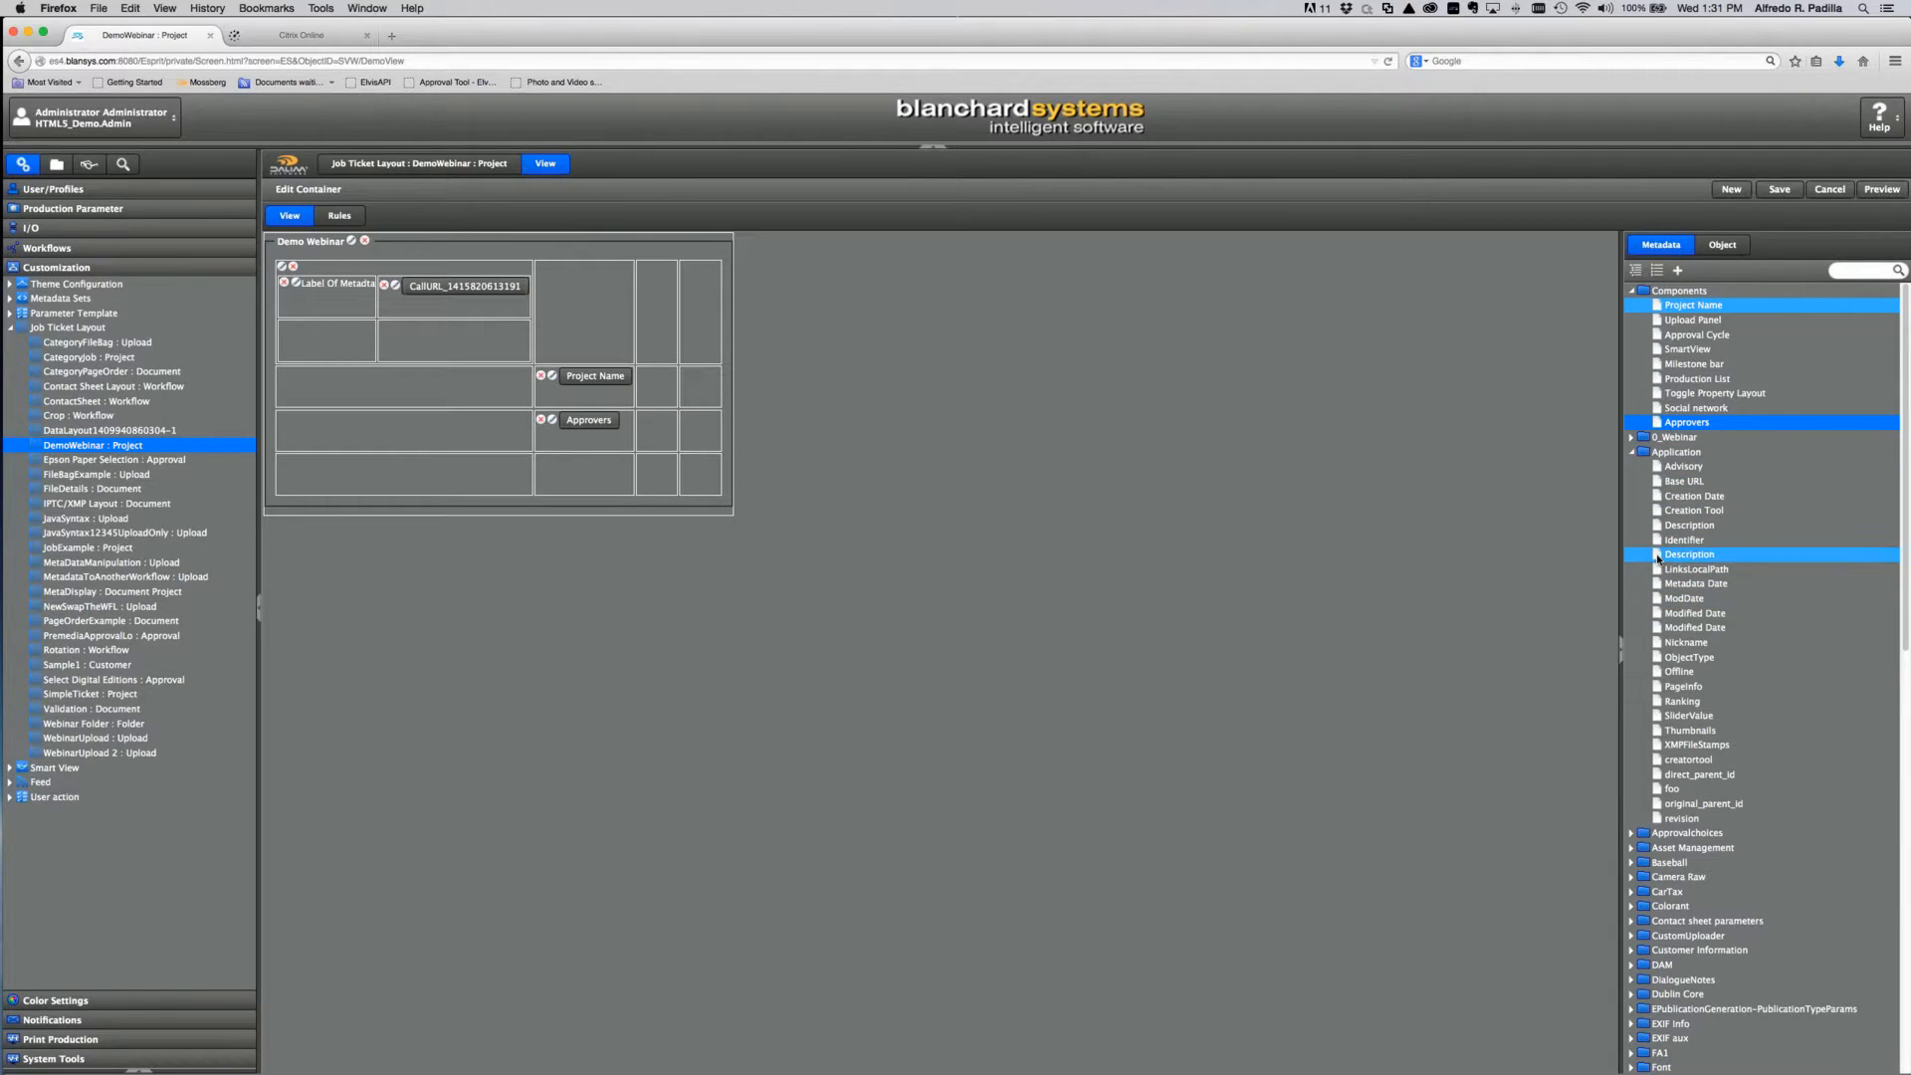
left_click_drag(1689, 555, 650, 478)
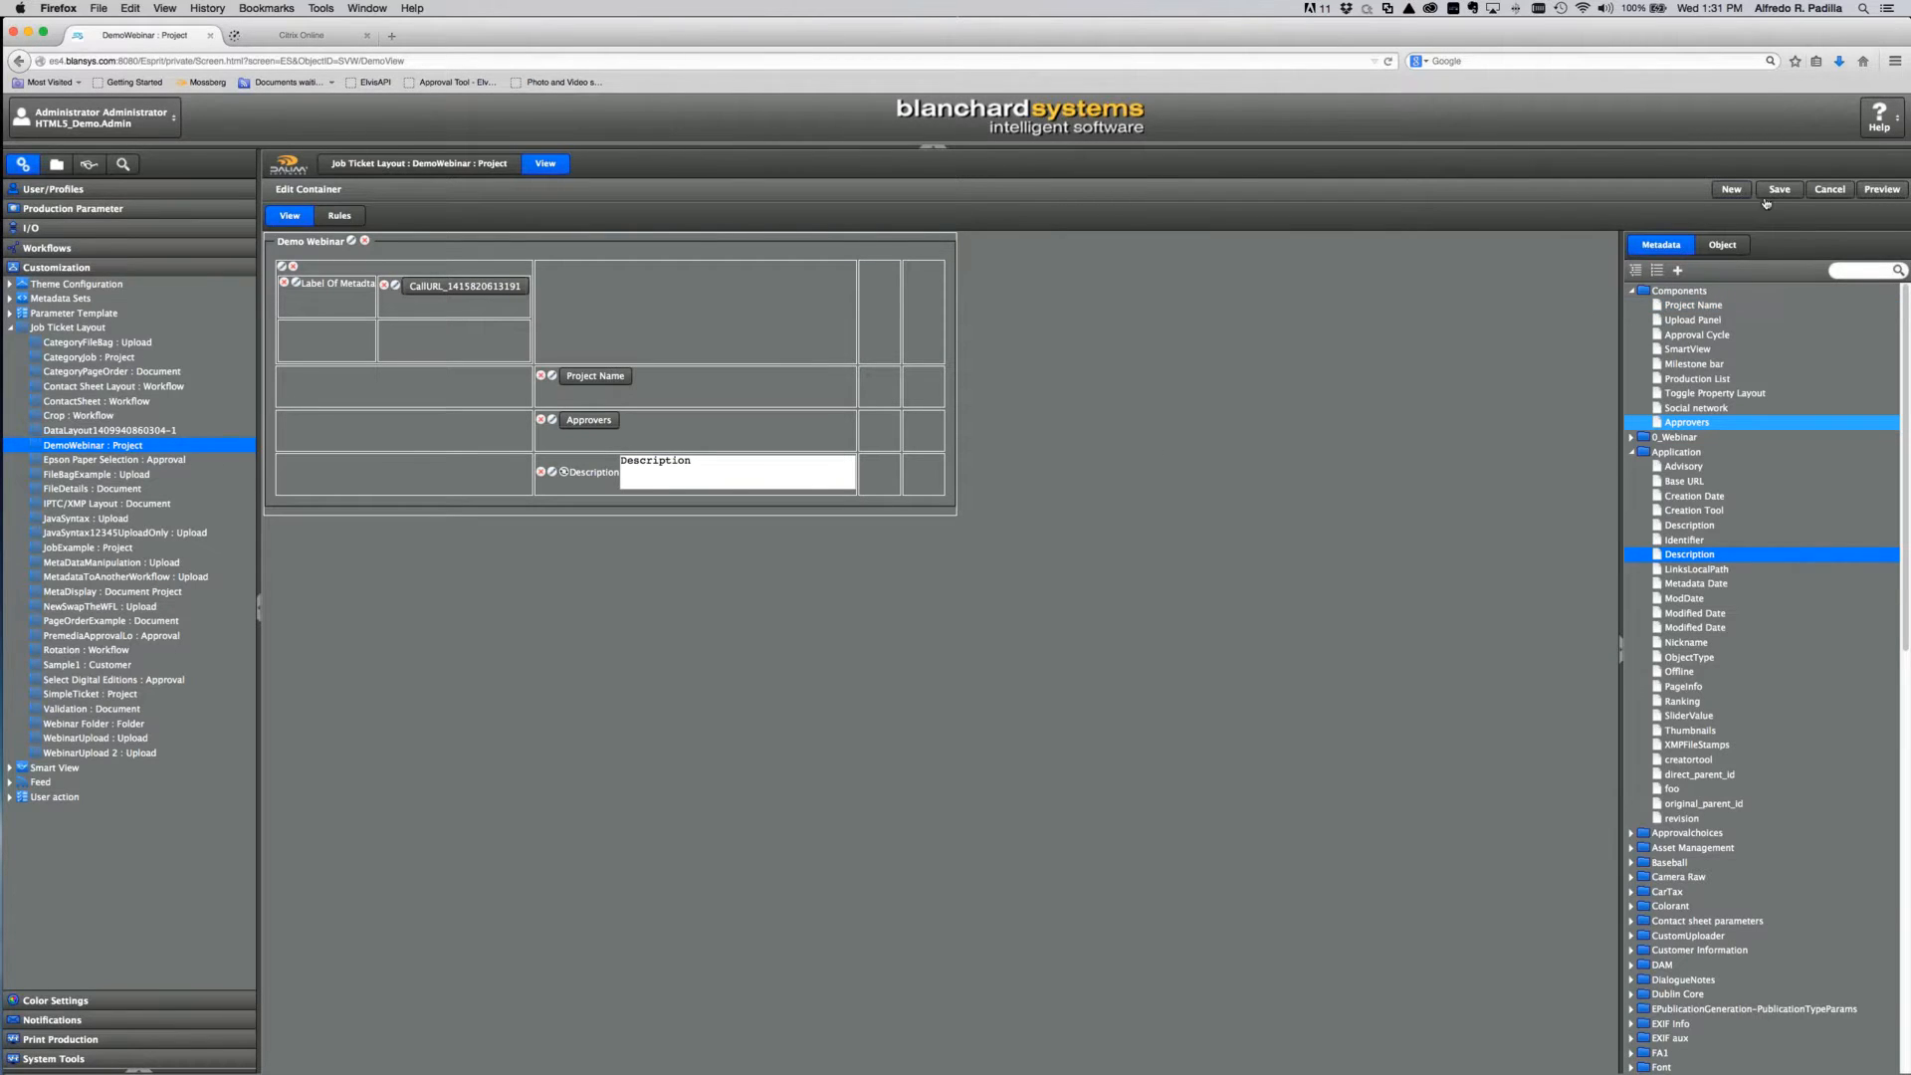
left_click(1881, 190)
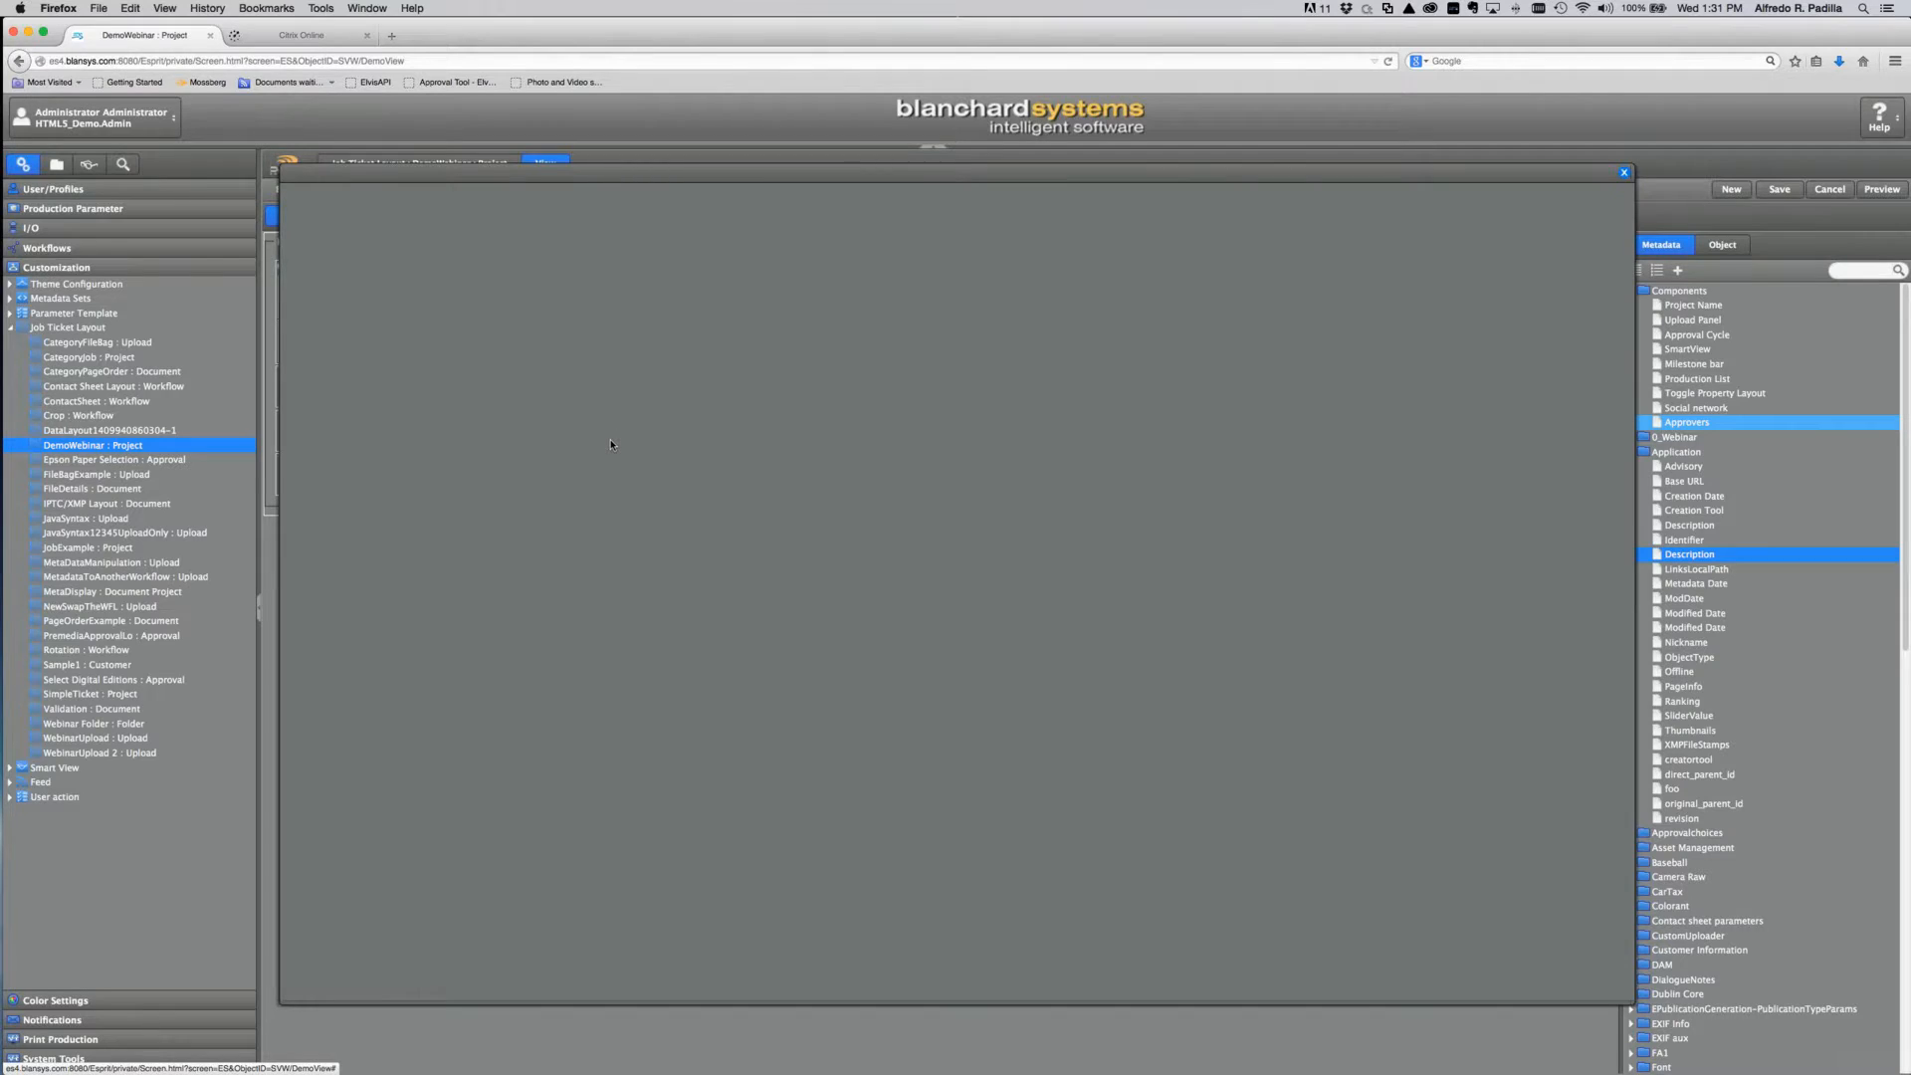
left_click(1625, 175)
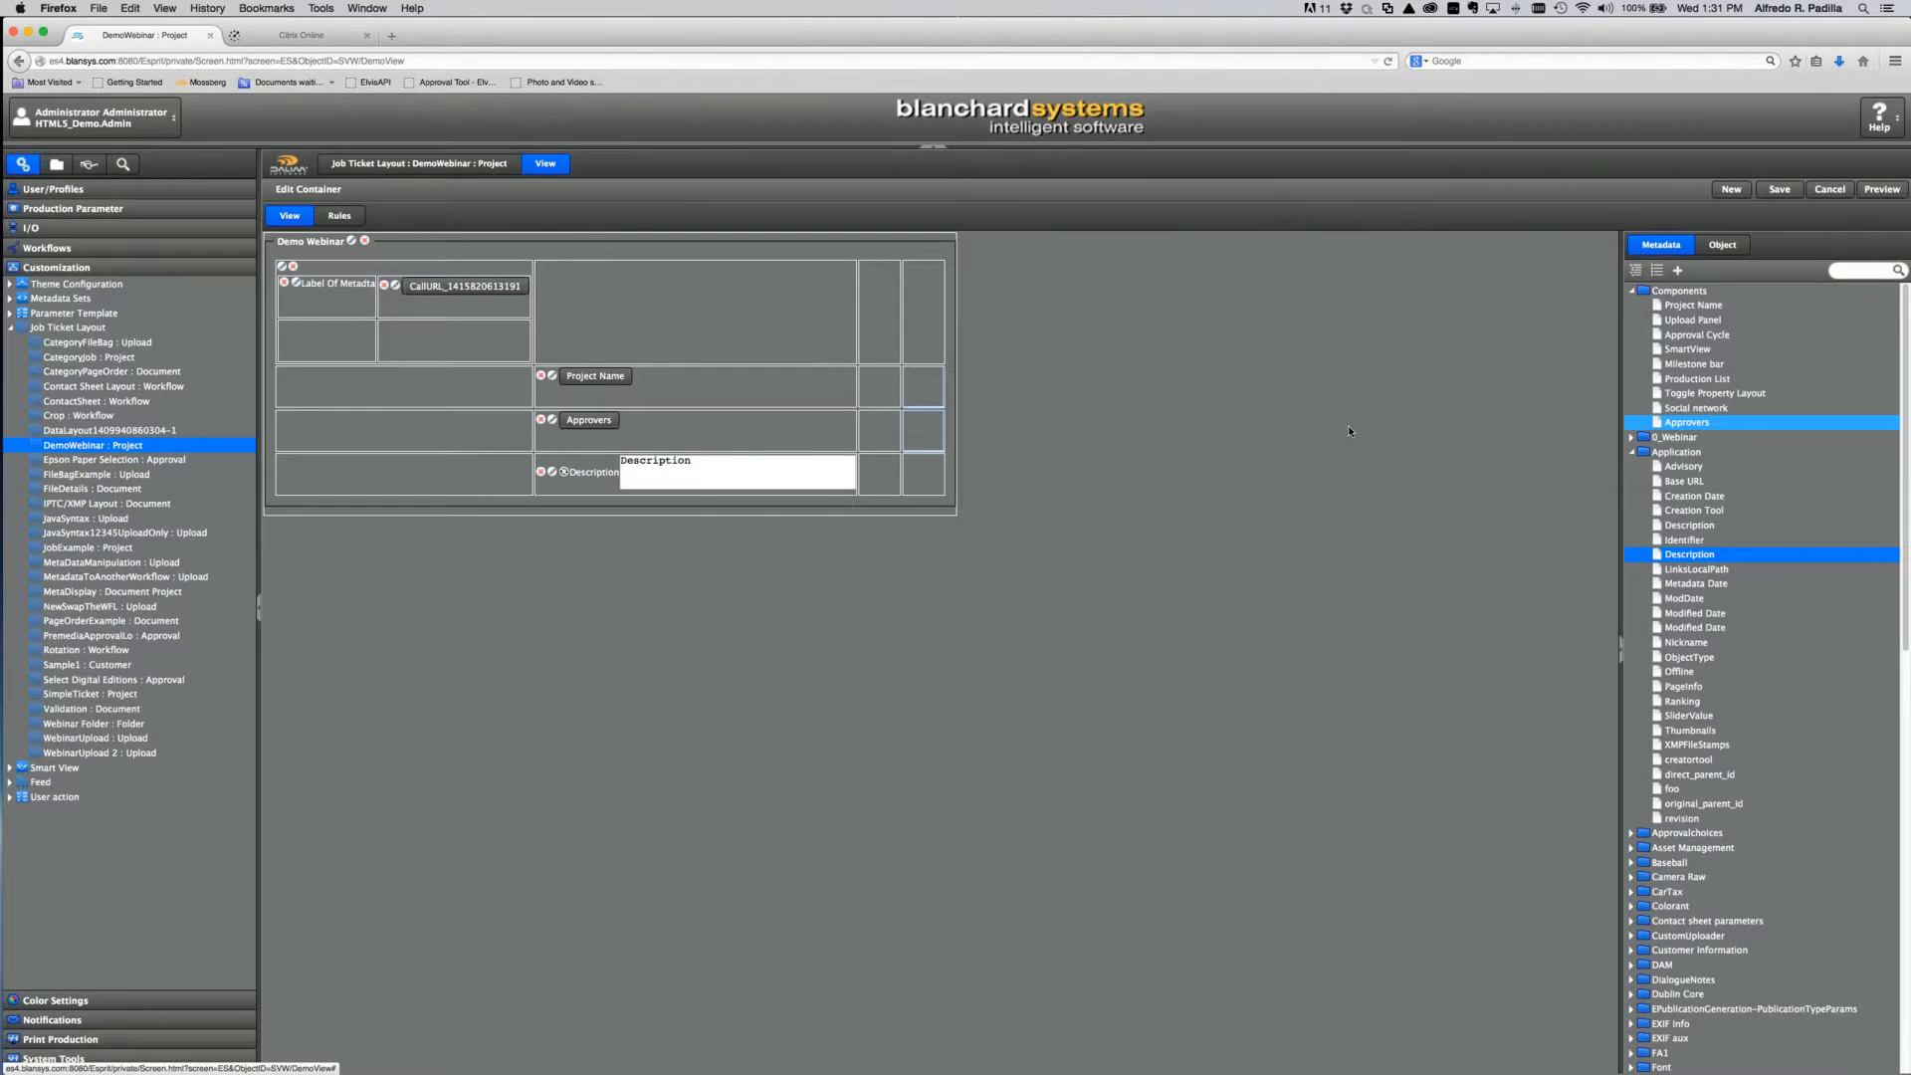
Step: Remove the label and Call URL elements, preview the trimmed layout, and select Webinar Folder
left_click(284, 282)
left_click(293, 267)
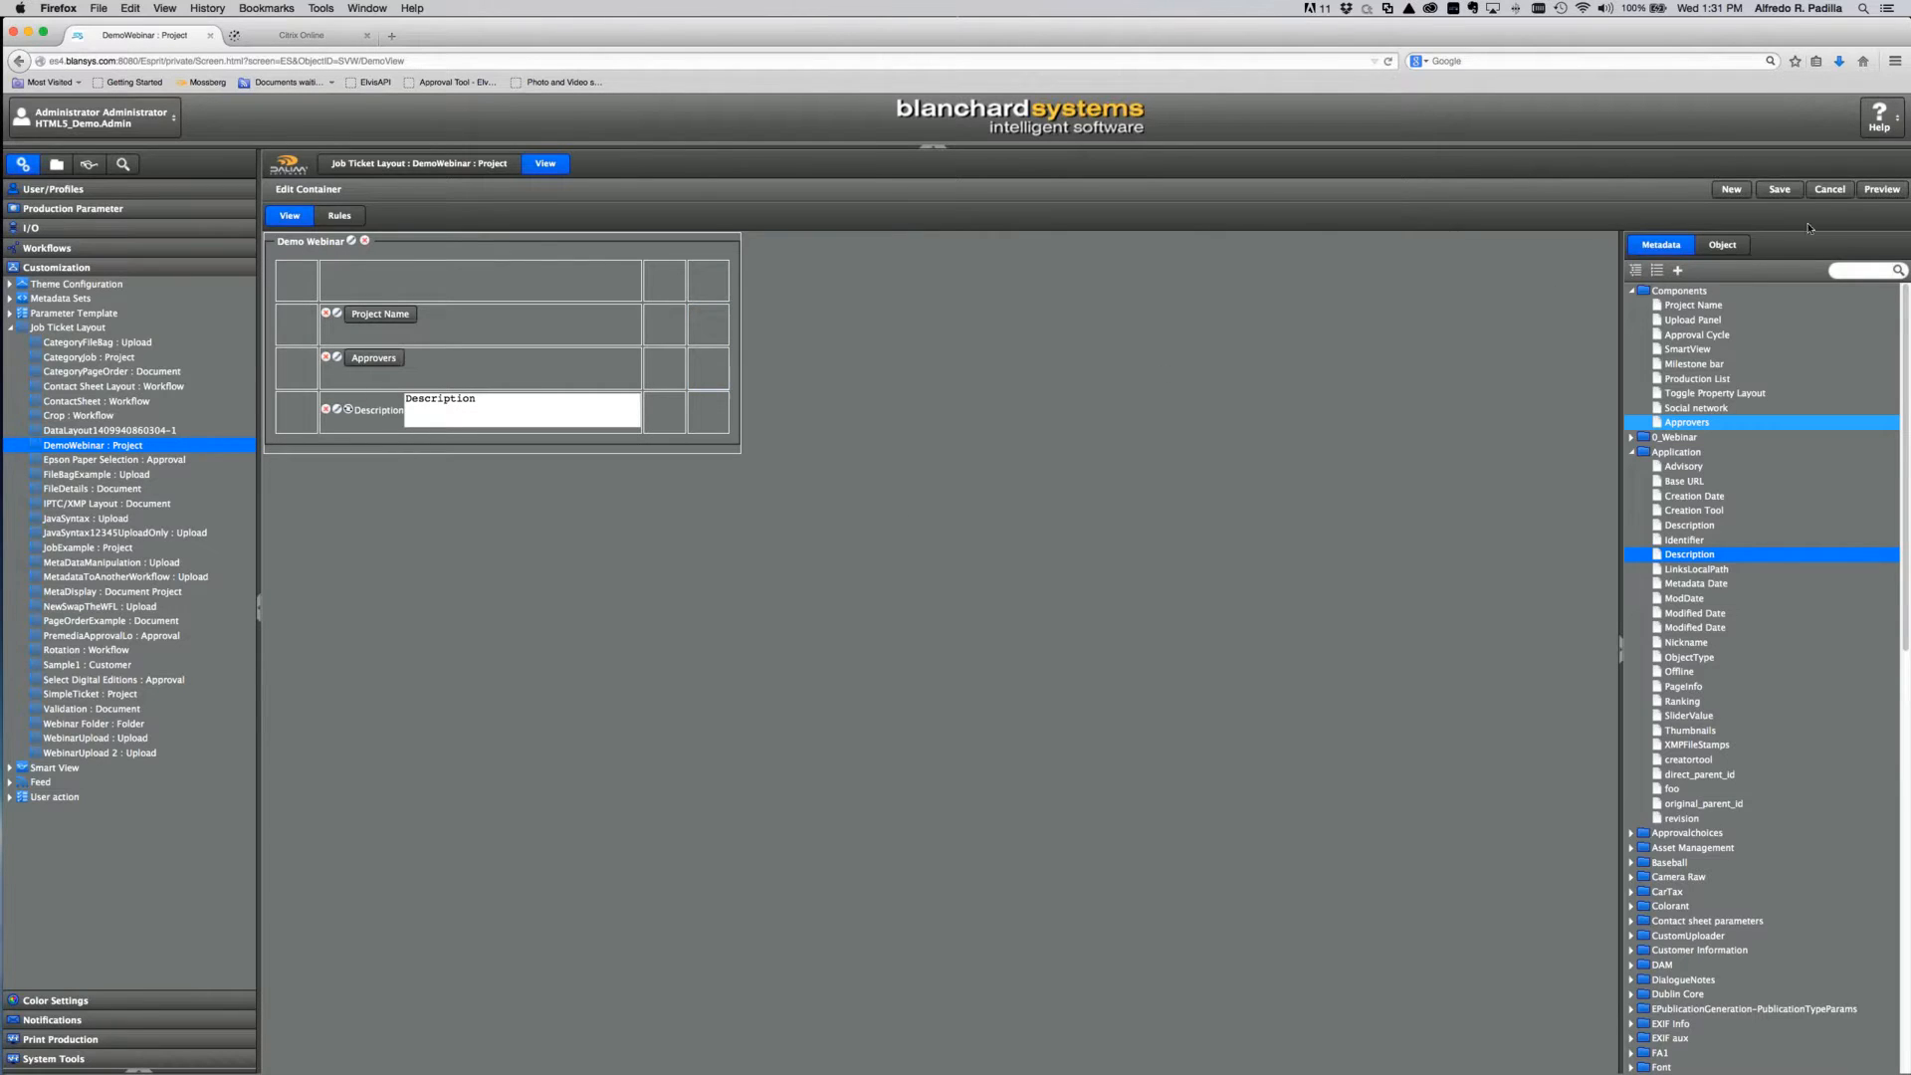
left_click(1881, 189)
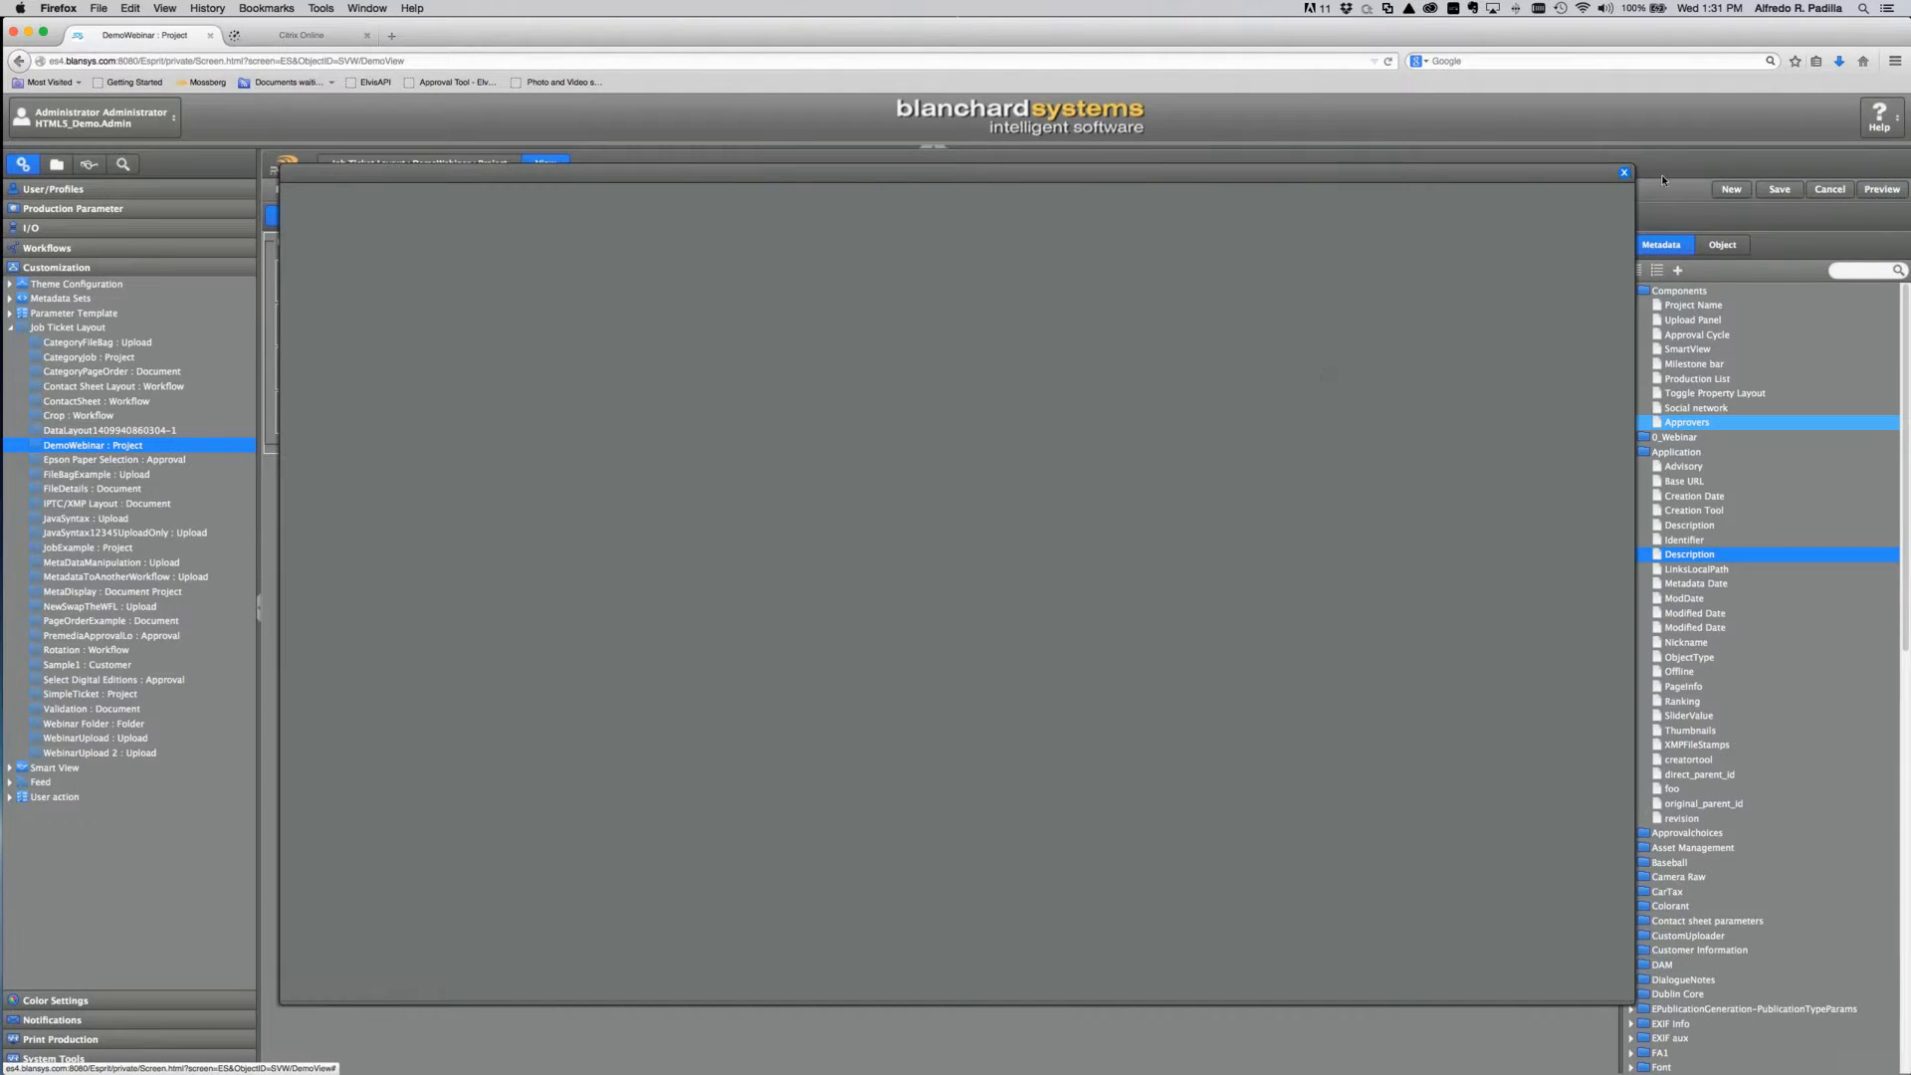
left_click(1624, 173)
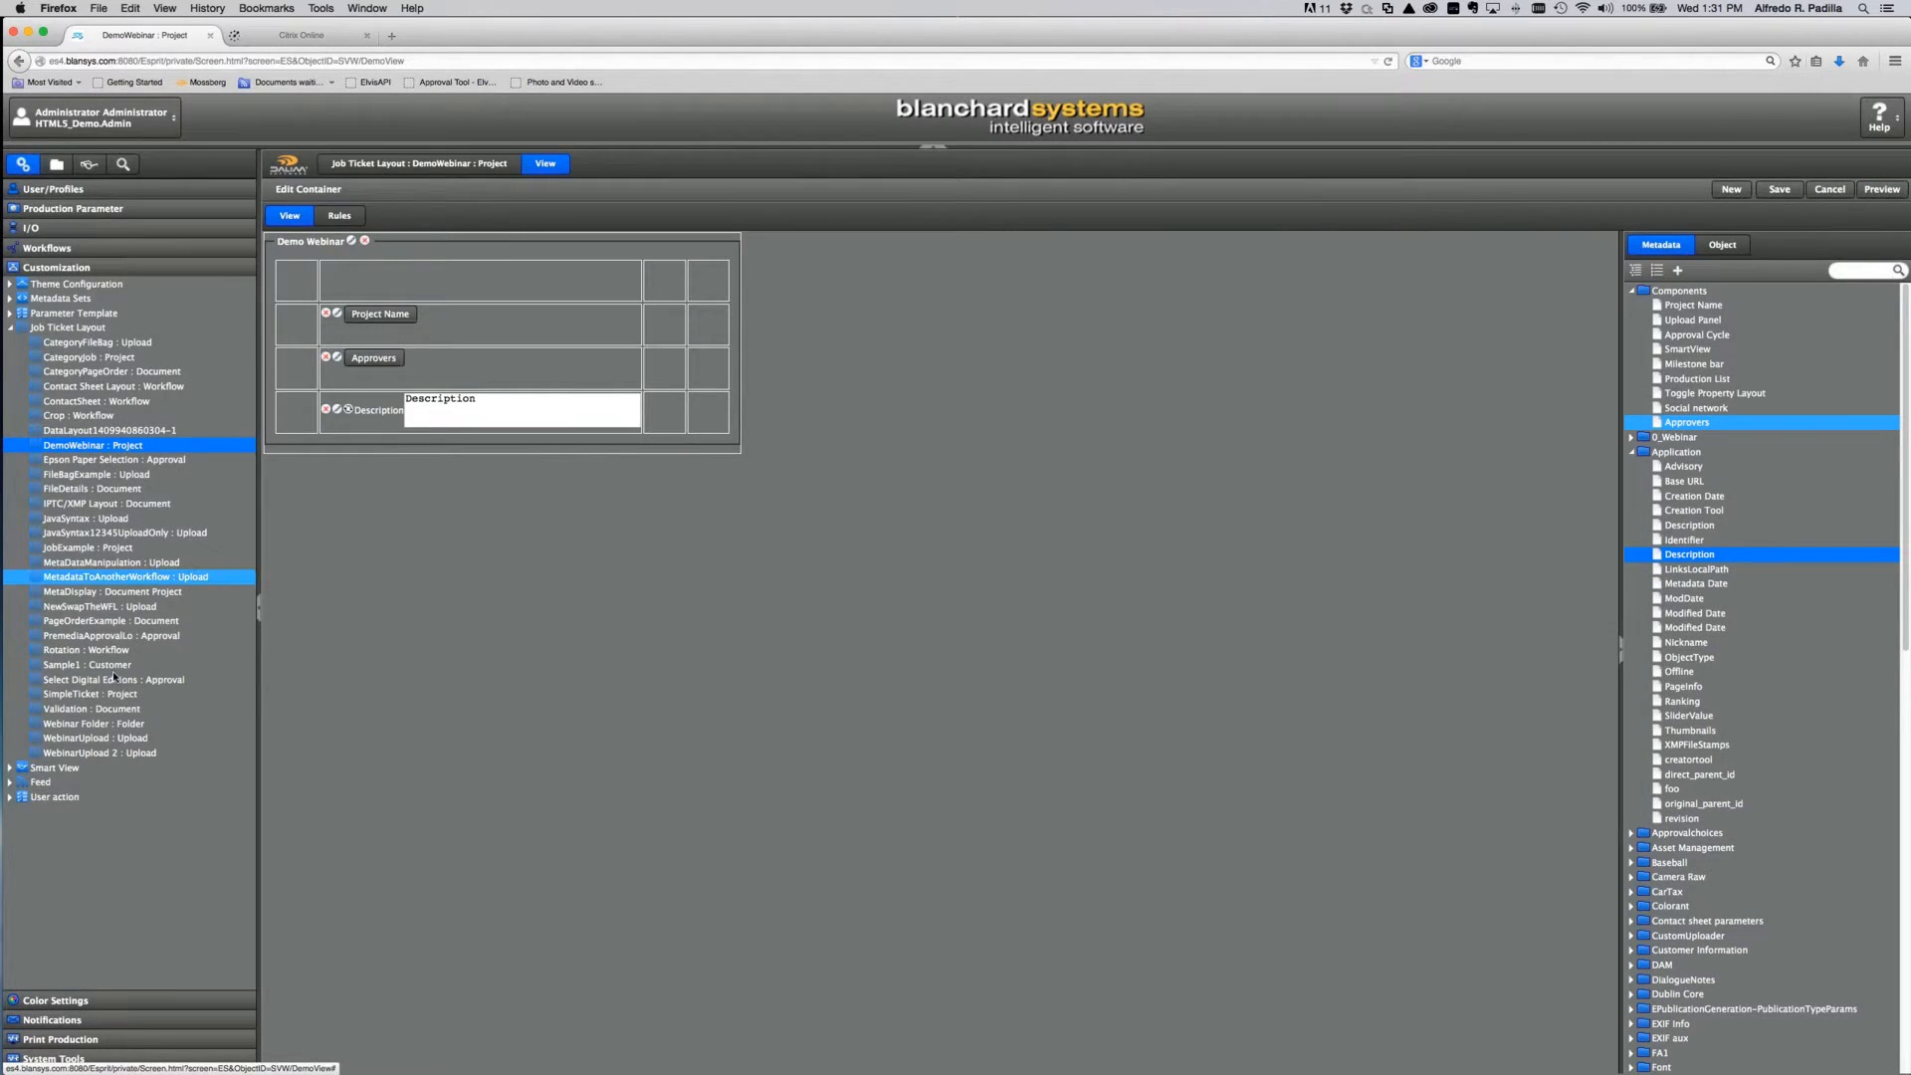
left_click(38, 731)
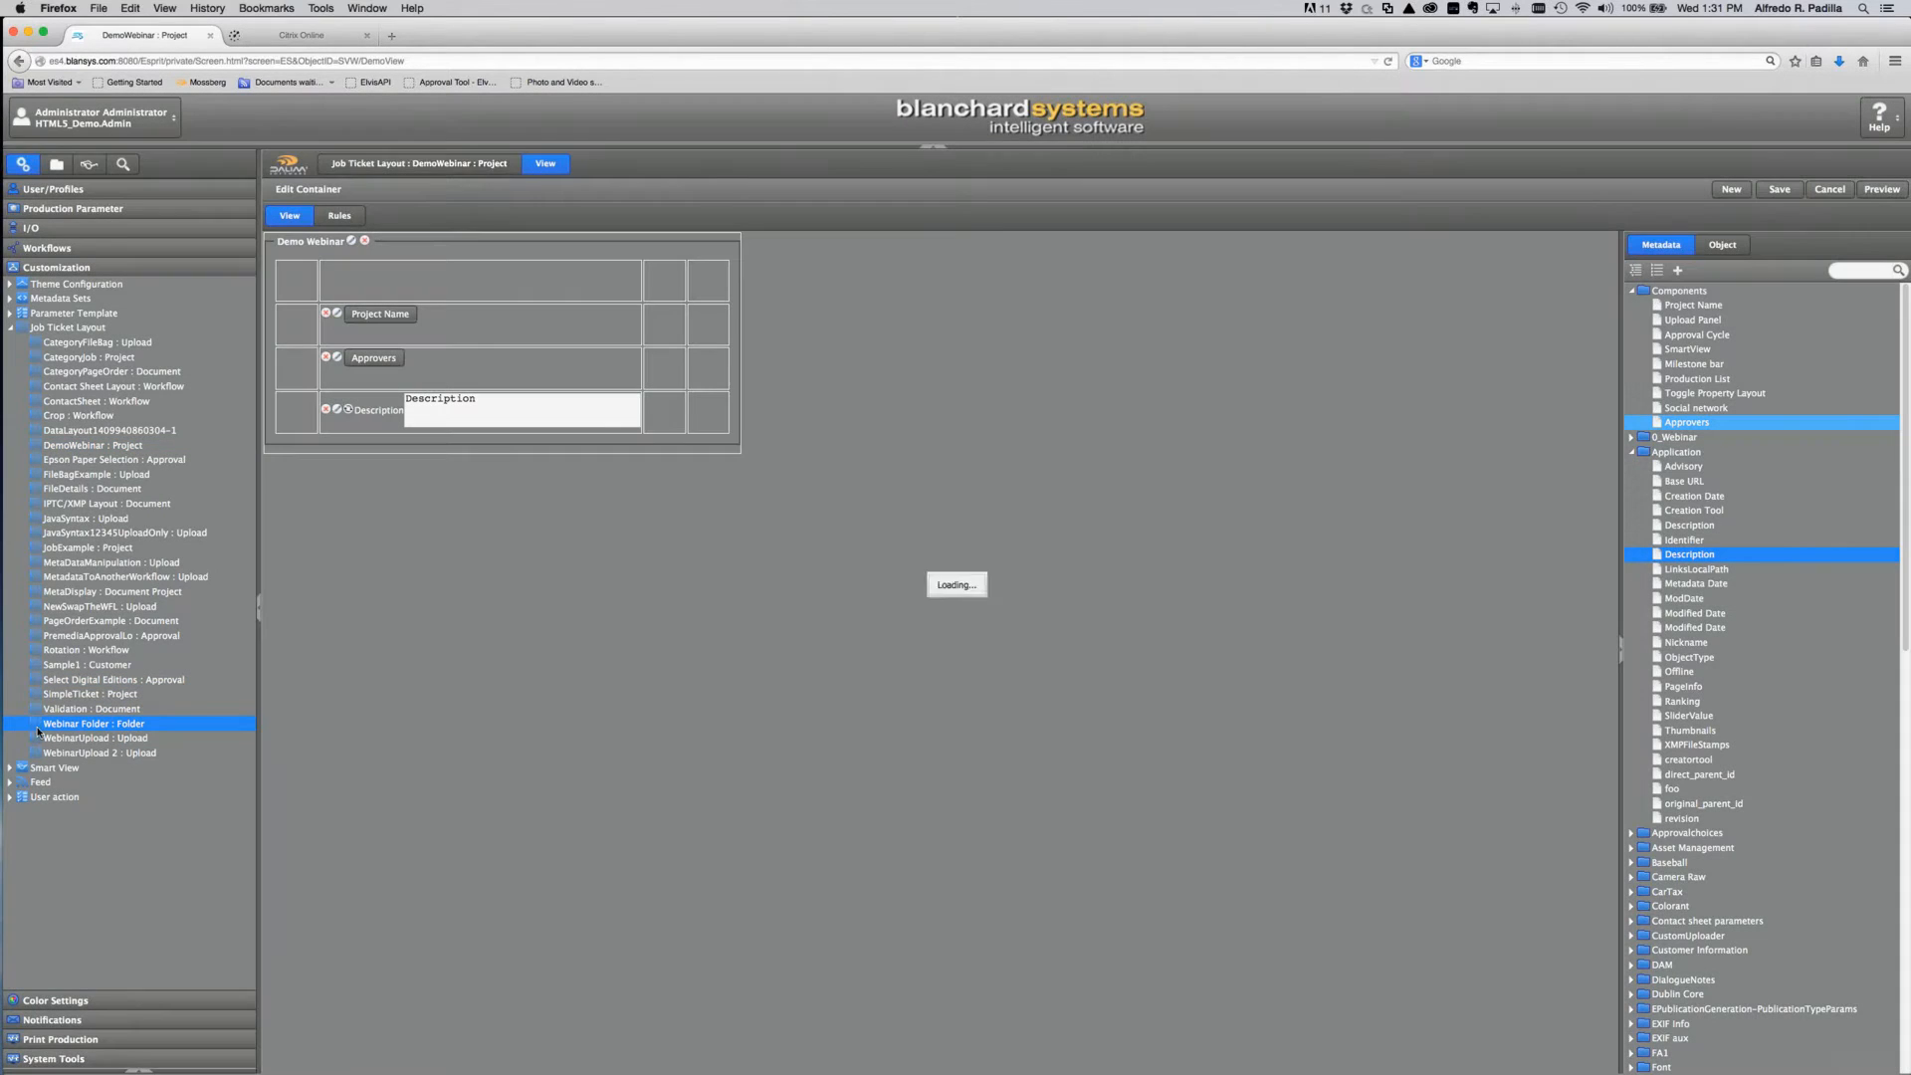
Step: Answer the save prompt, preview the Webinar Folder layout, then open WebinarUpload : Upload
left_click(959, 618)
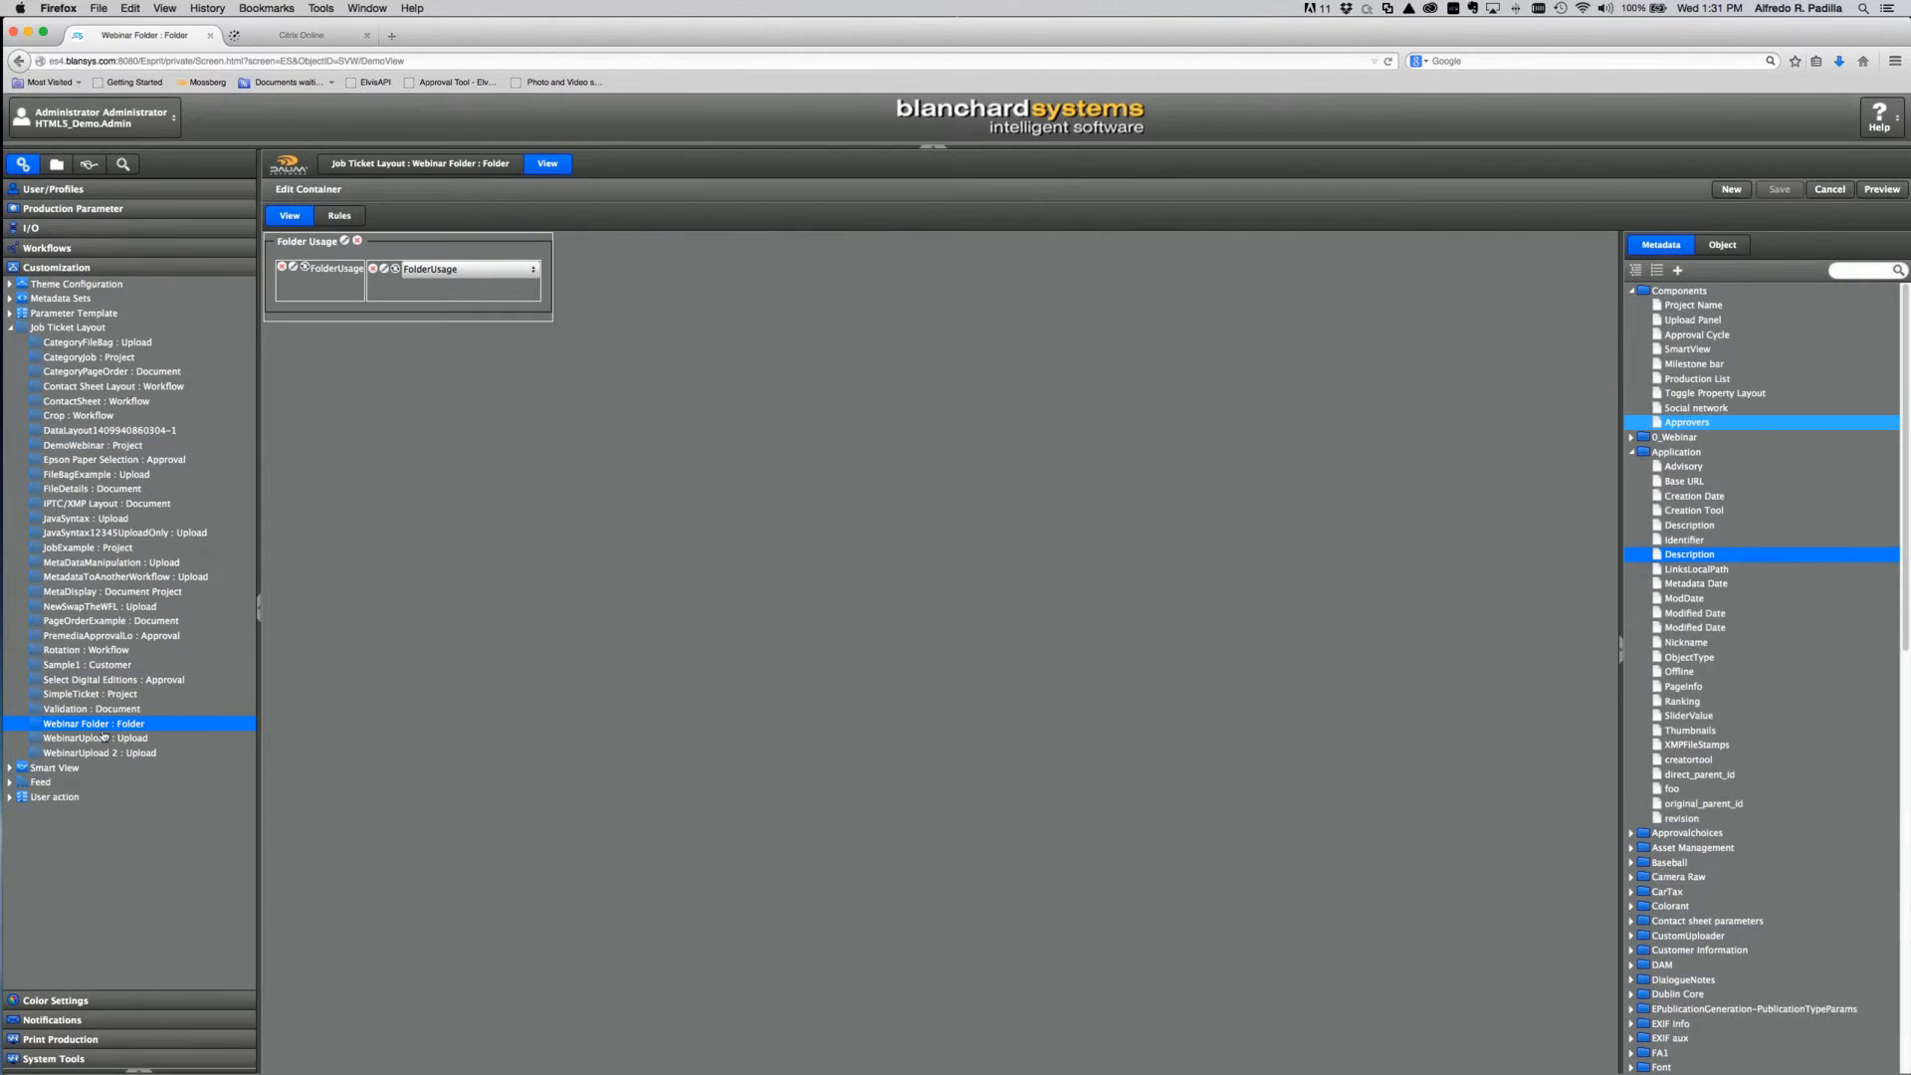
left_click(1880, 189)
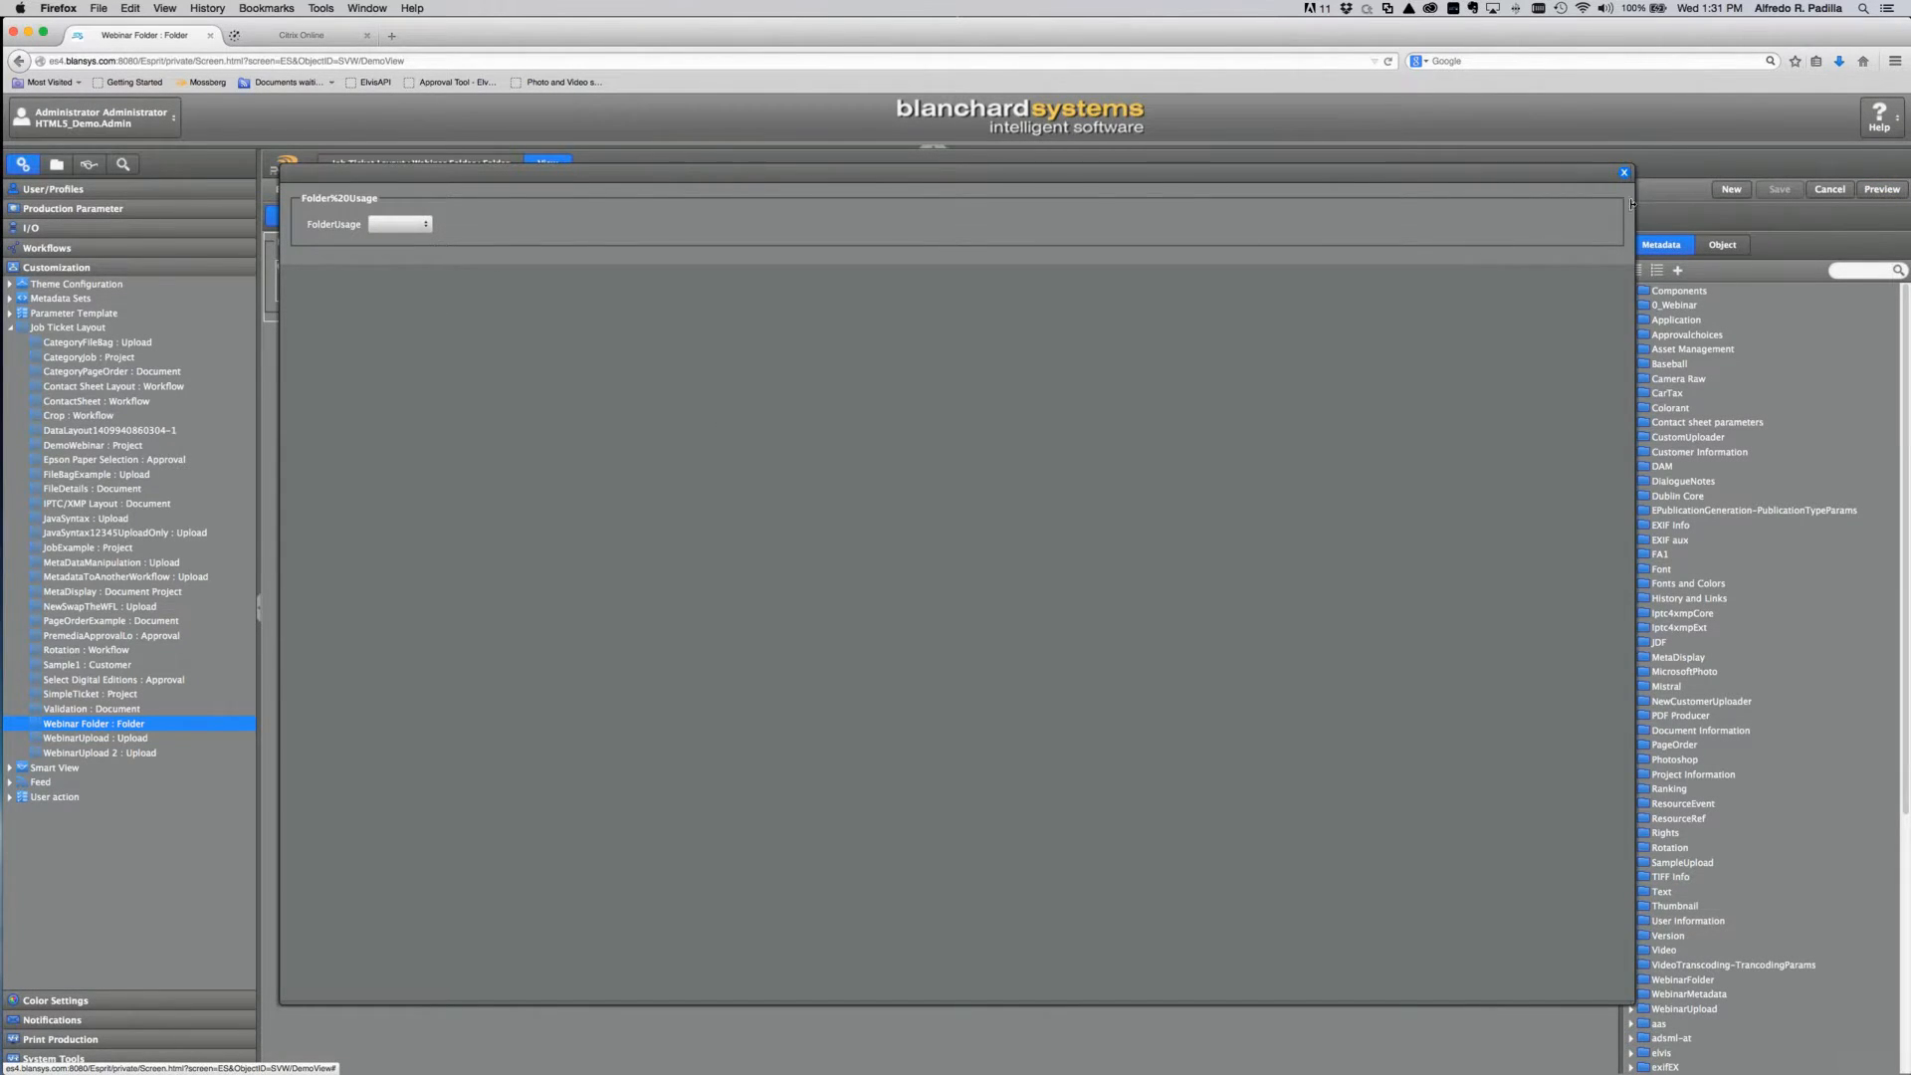
left_click(1623, 174)
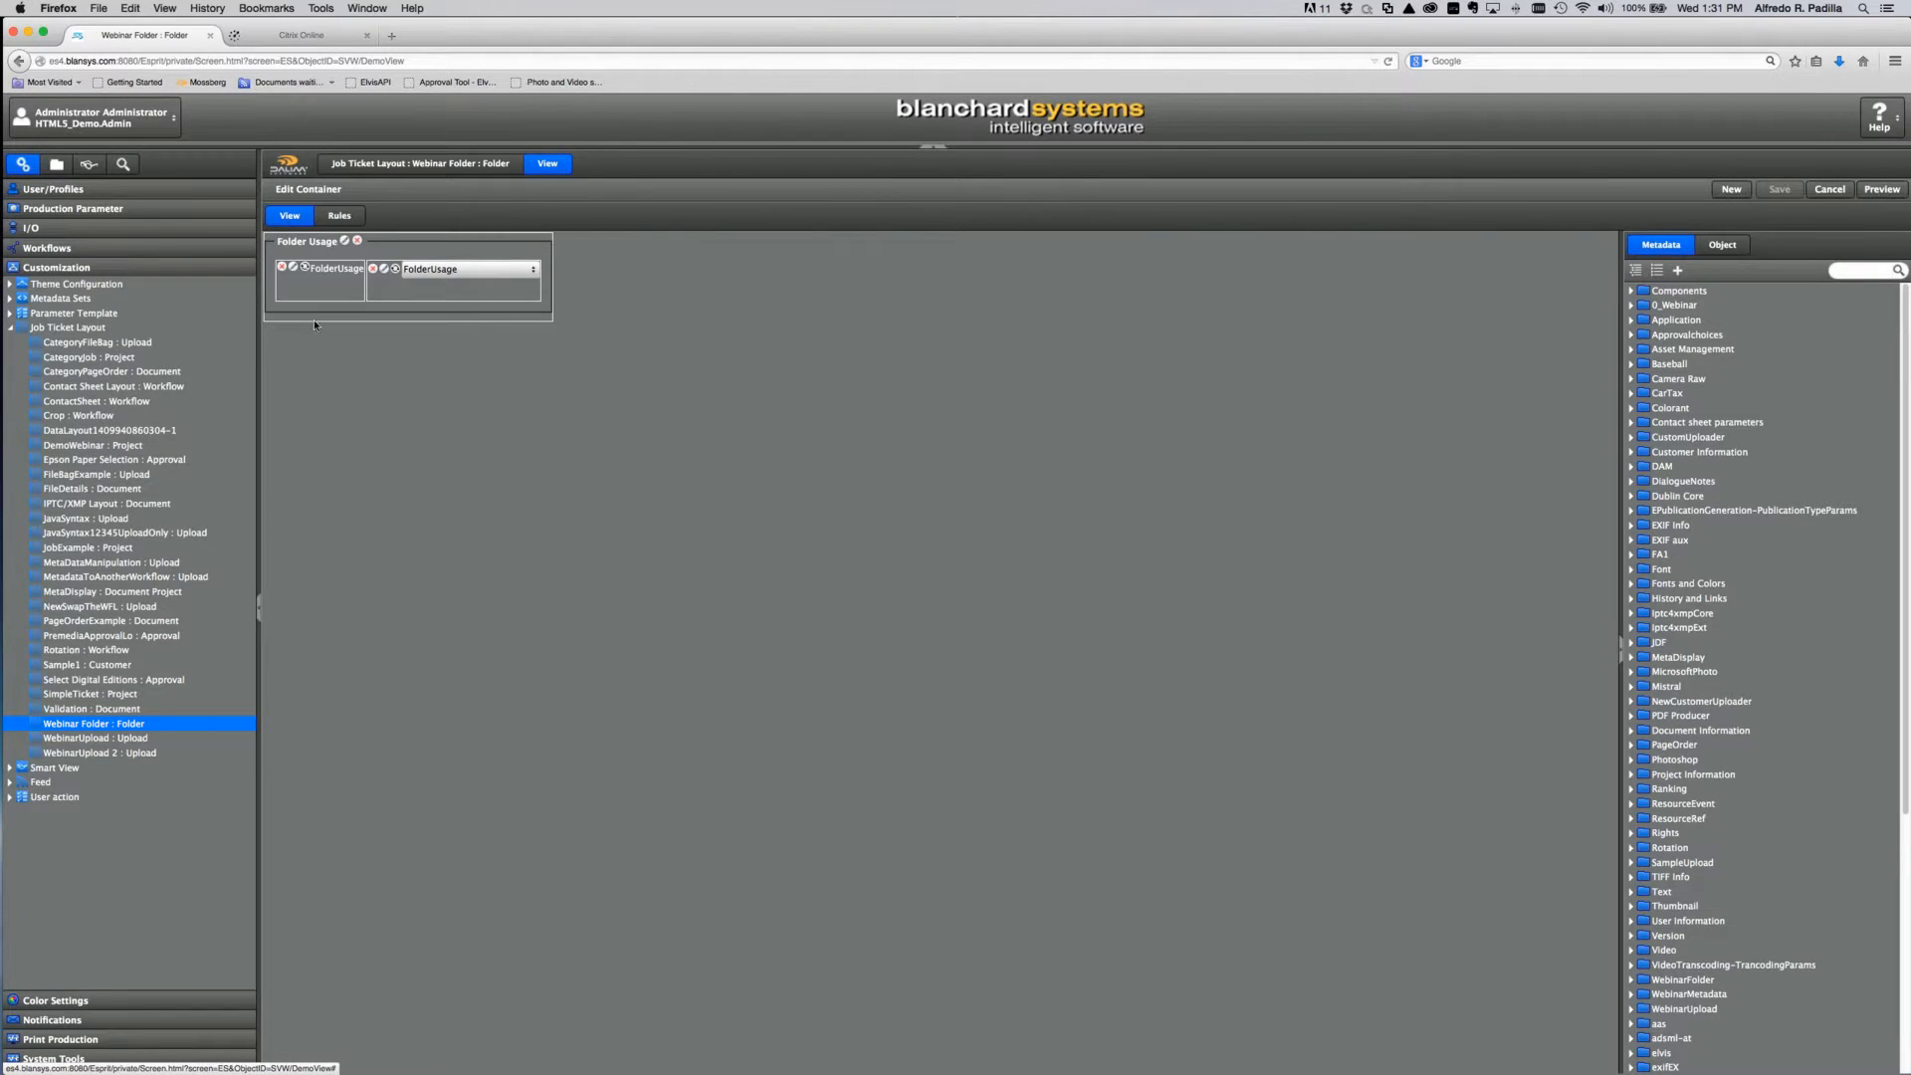
left_click(95, 737)
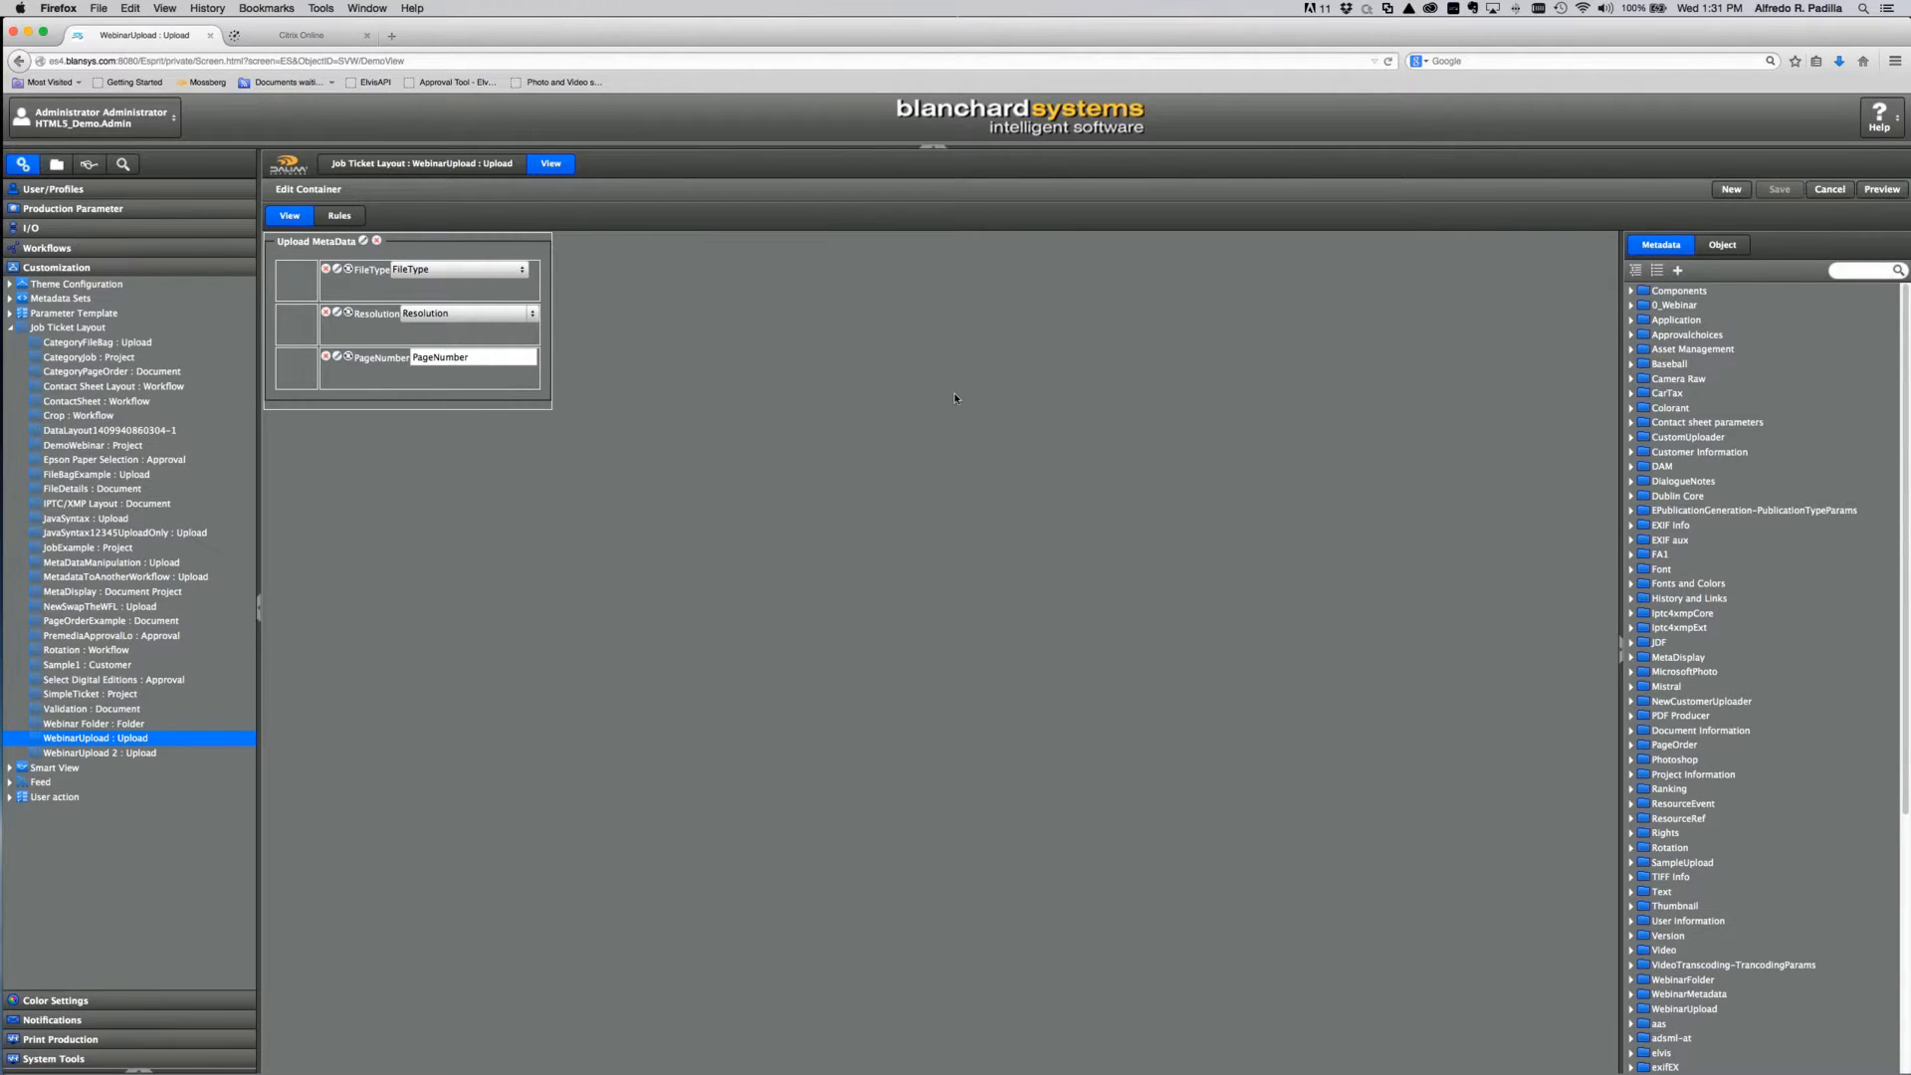
left_click(1881, 189)
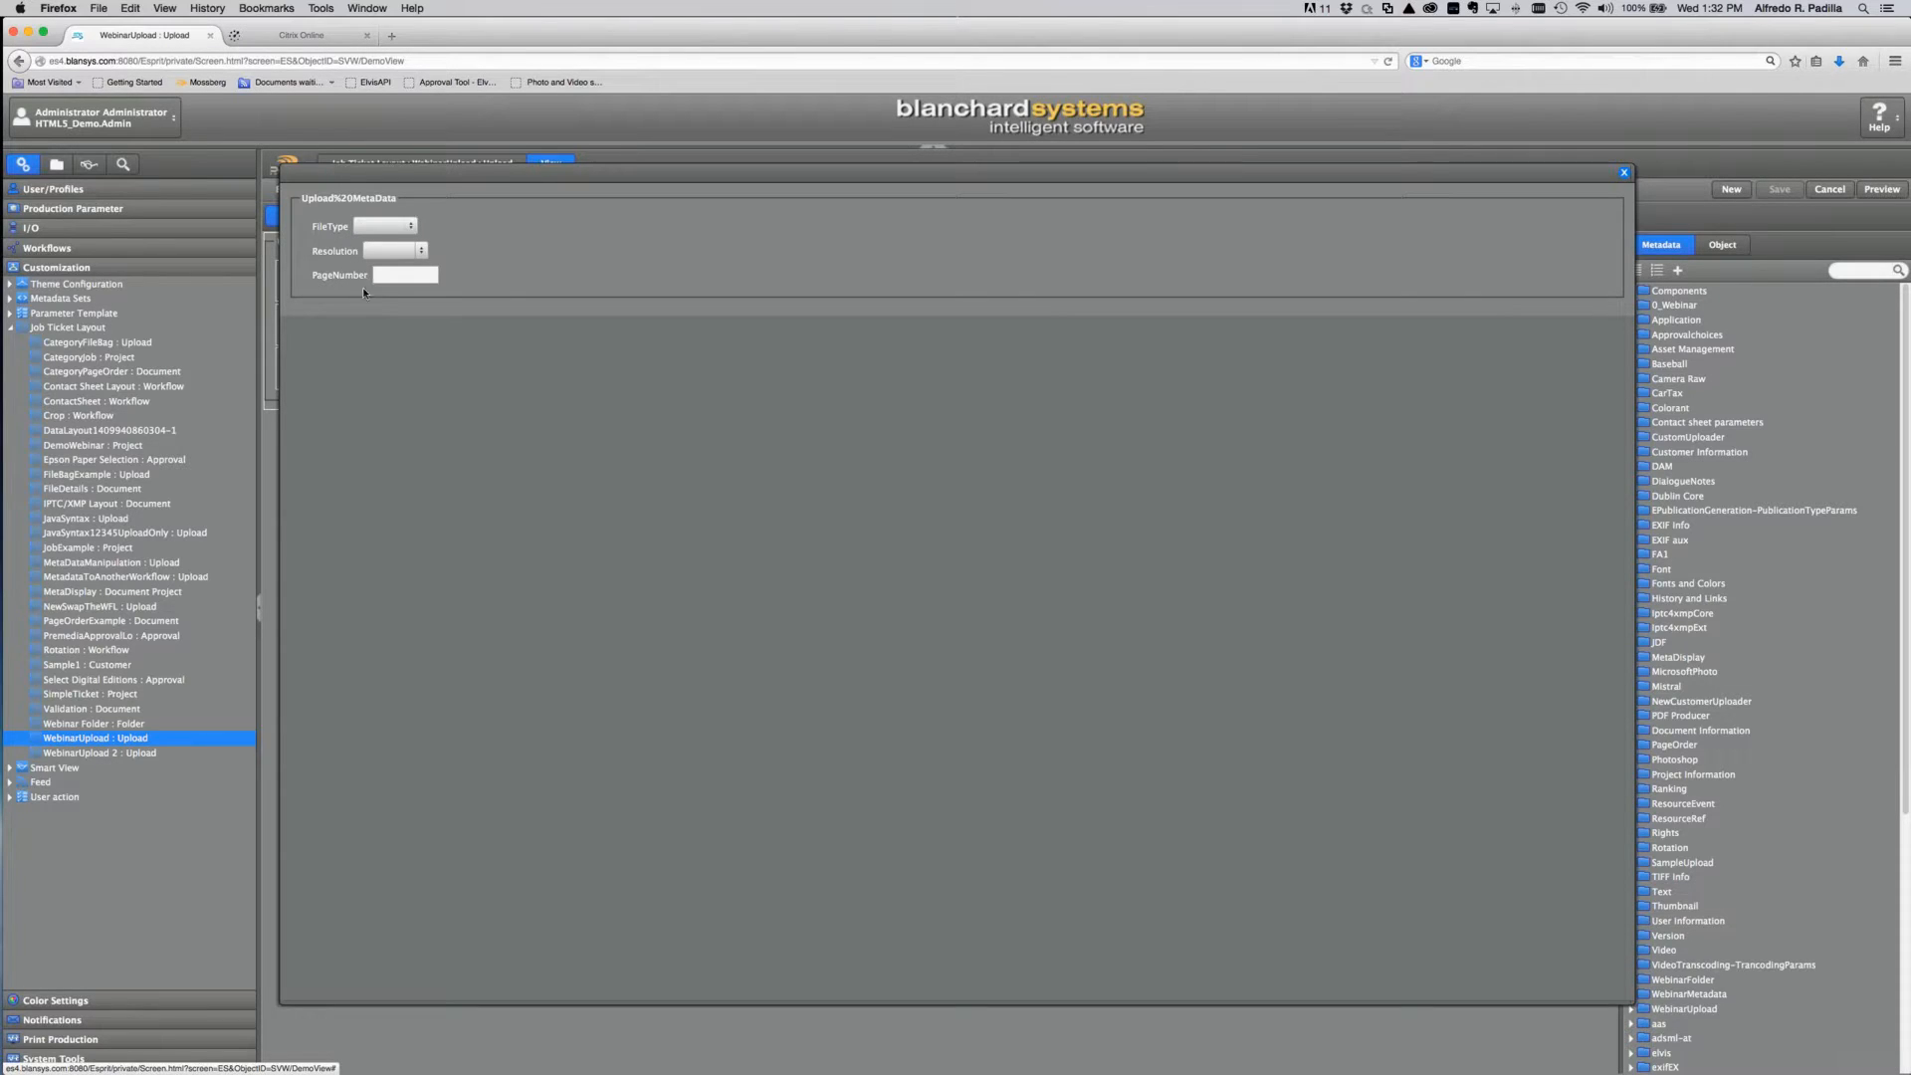
left_click(1624, 172)
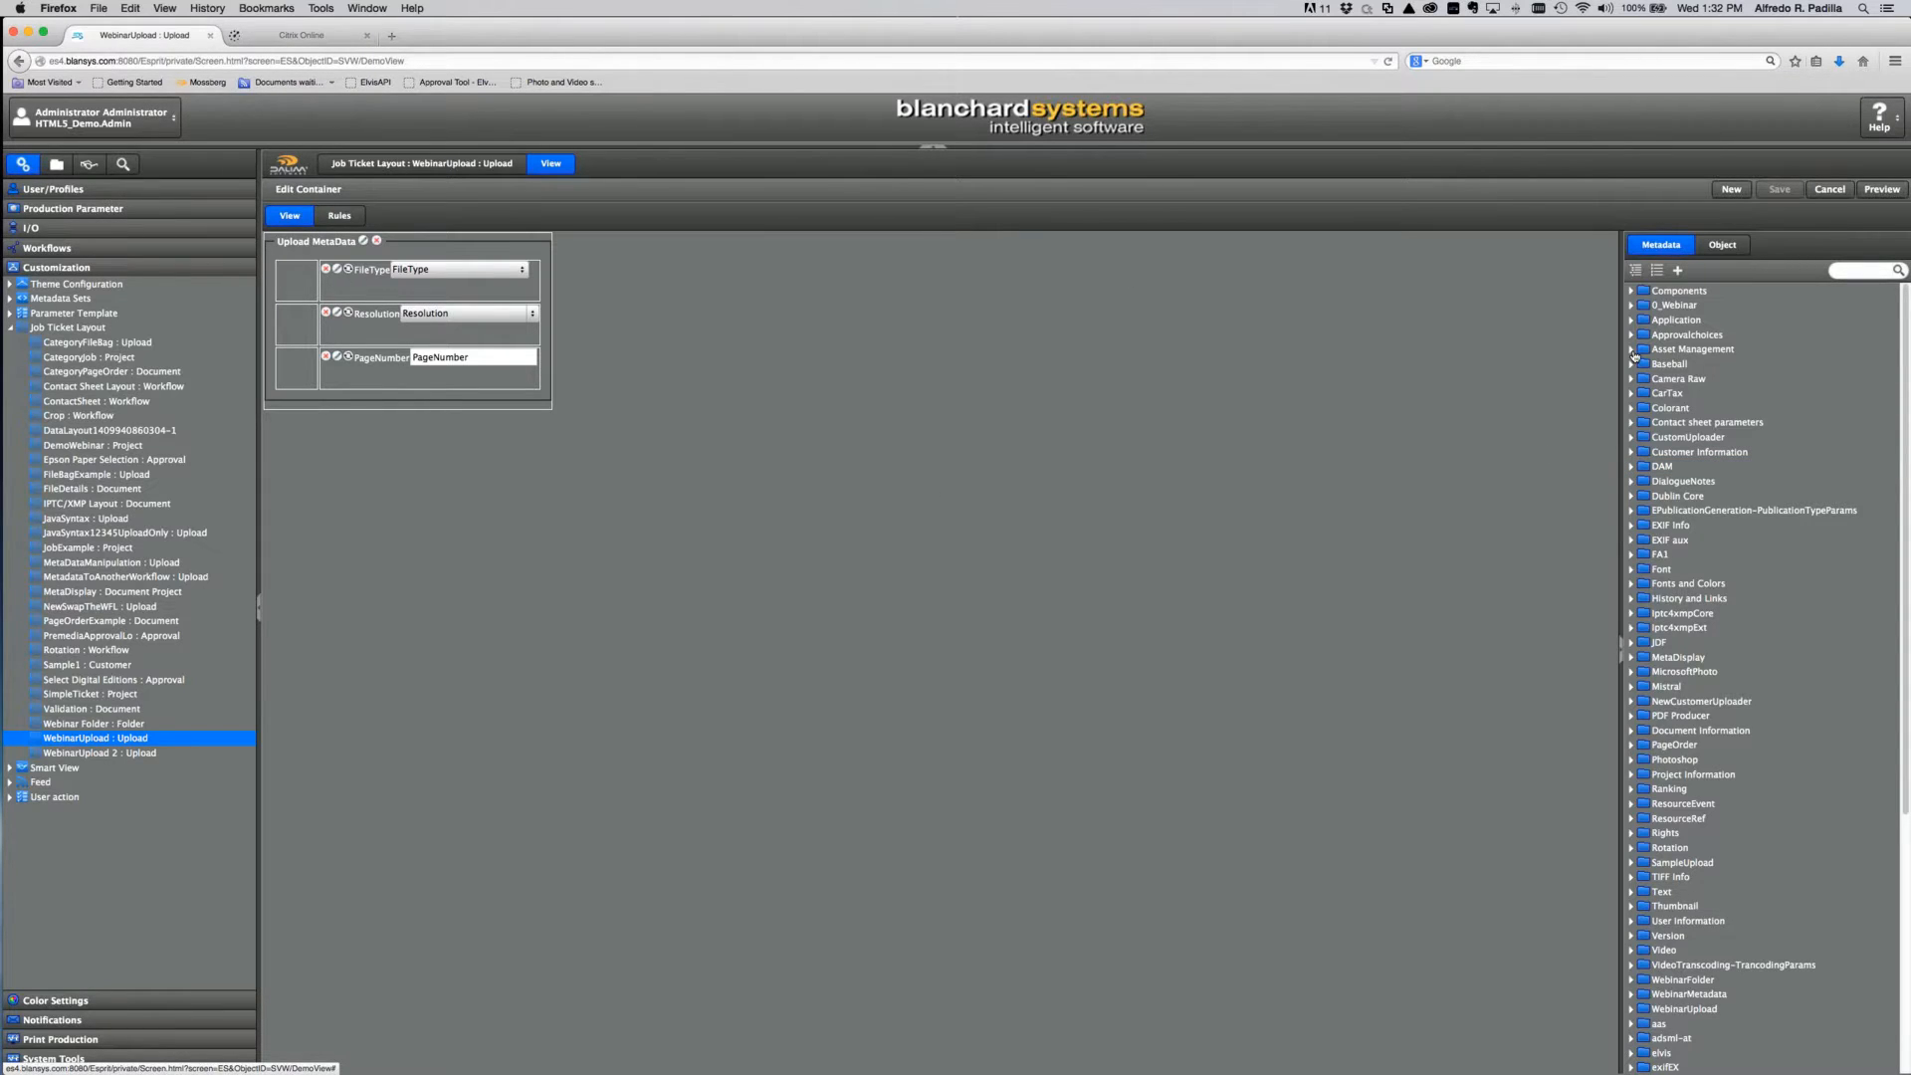
Step: Expand the Components, Dublin Core, Application, Approvalchoices, Asset Management and Iptc4xmpExt metadata groups
left_click(1630, 292)
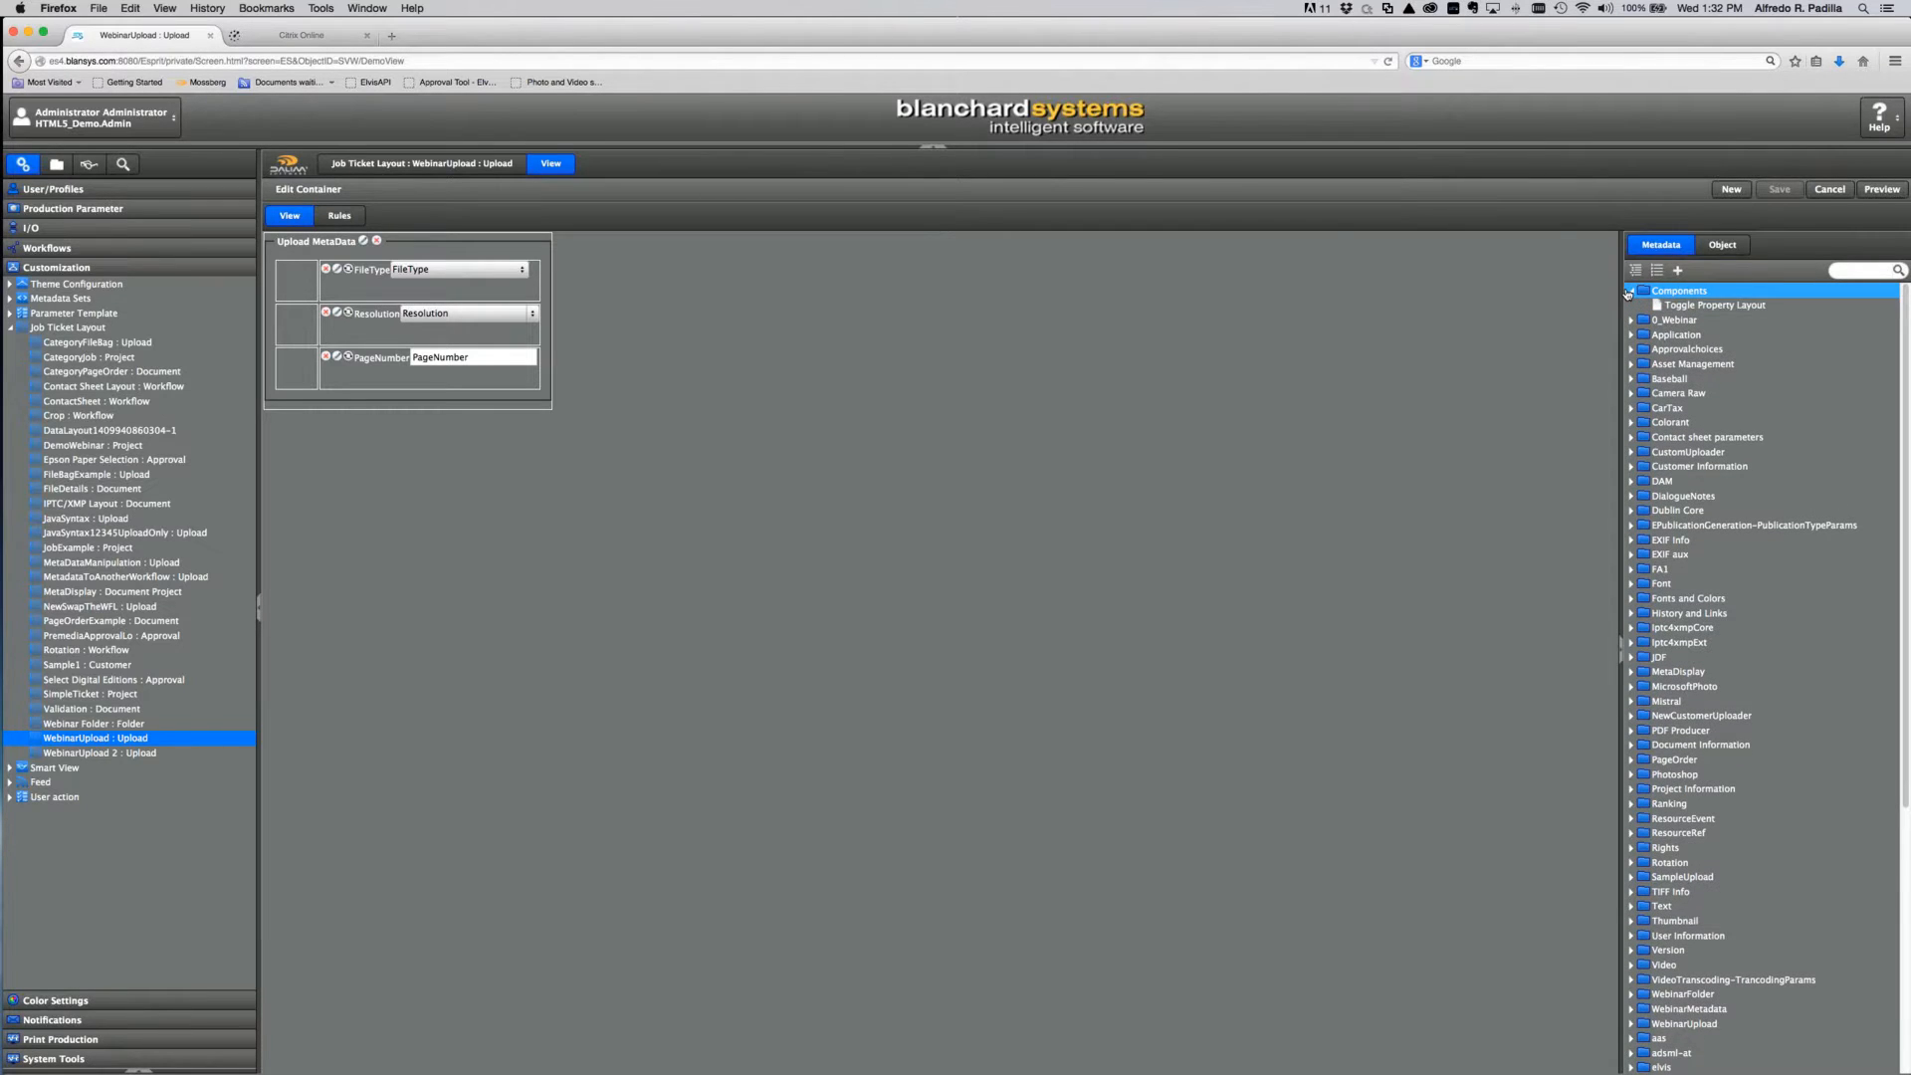
scroll(1707, 478, "down", 3)
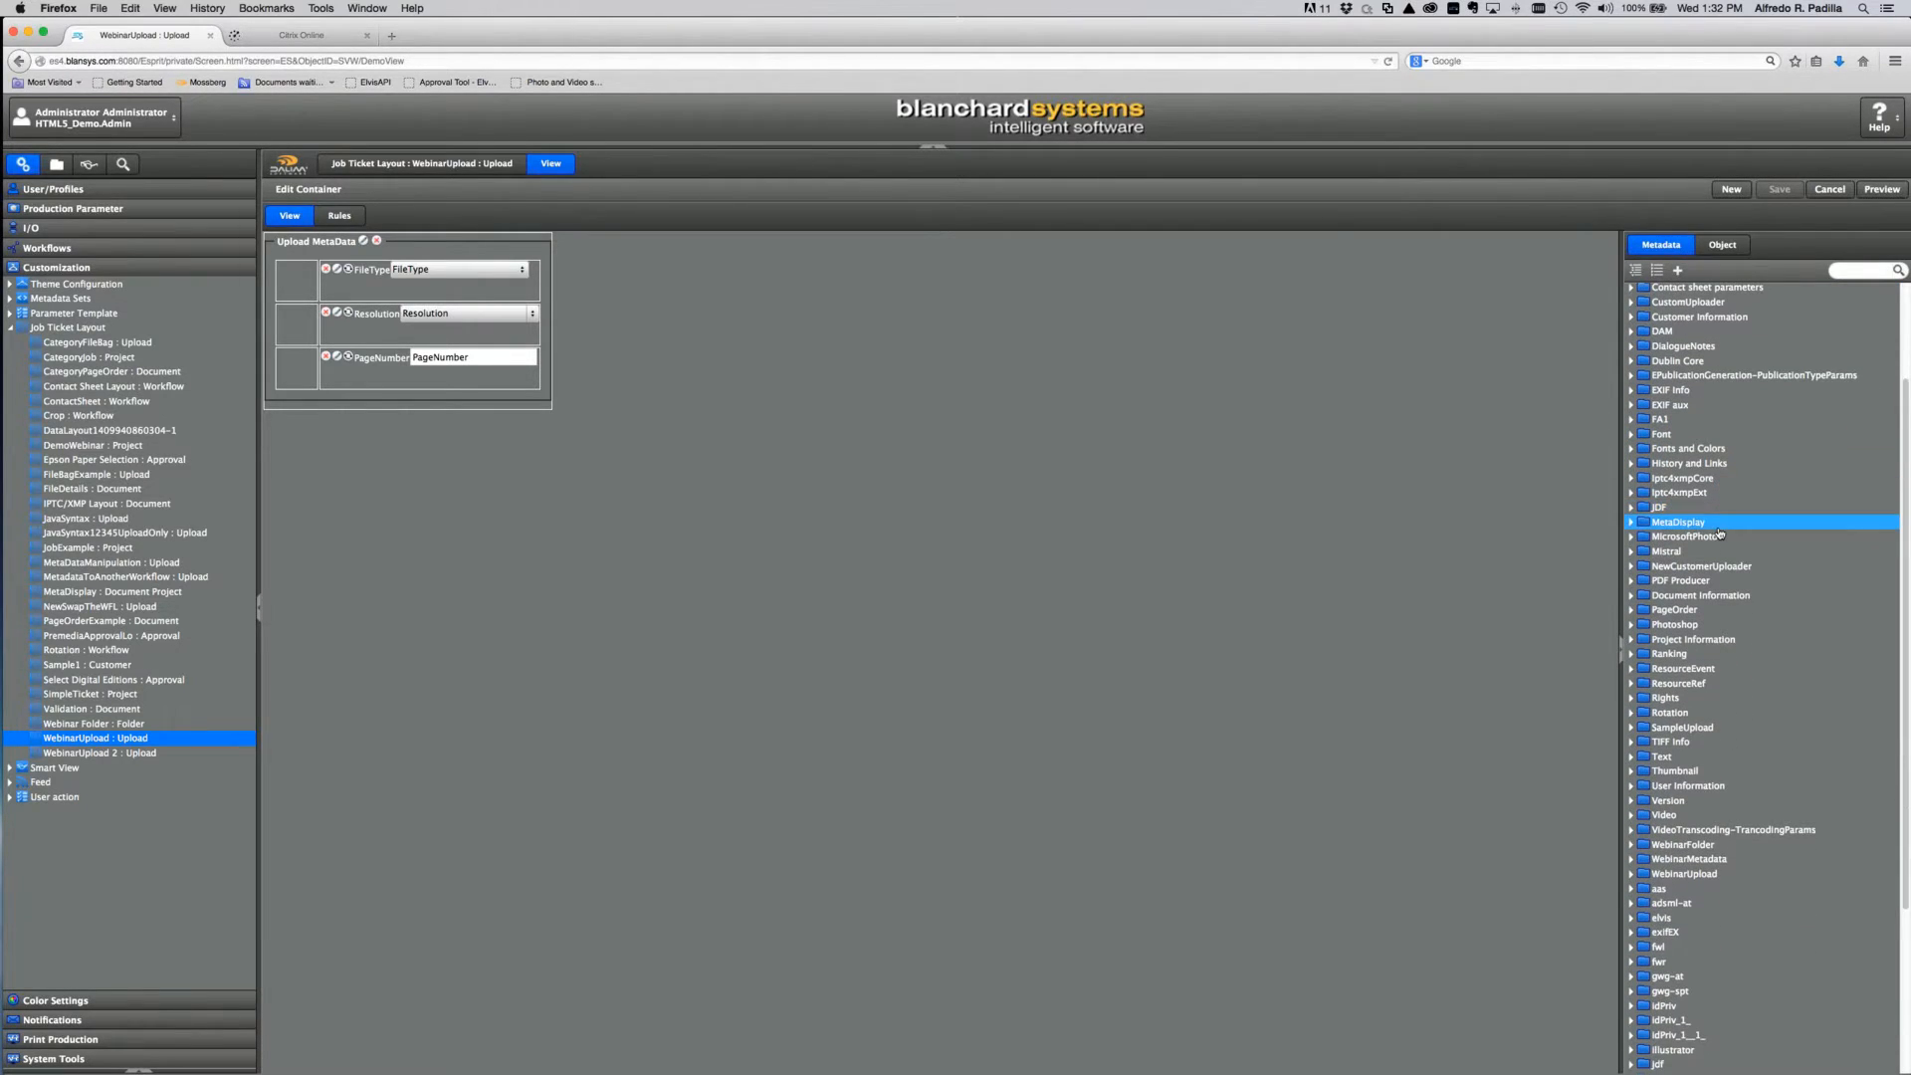
scroll(1717, 527, "up", 1)
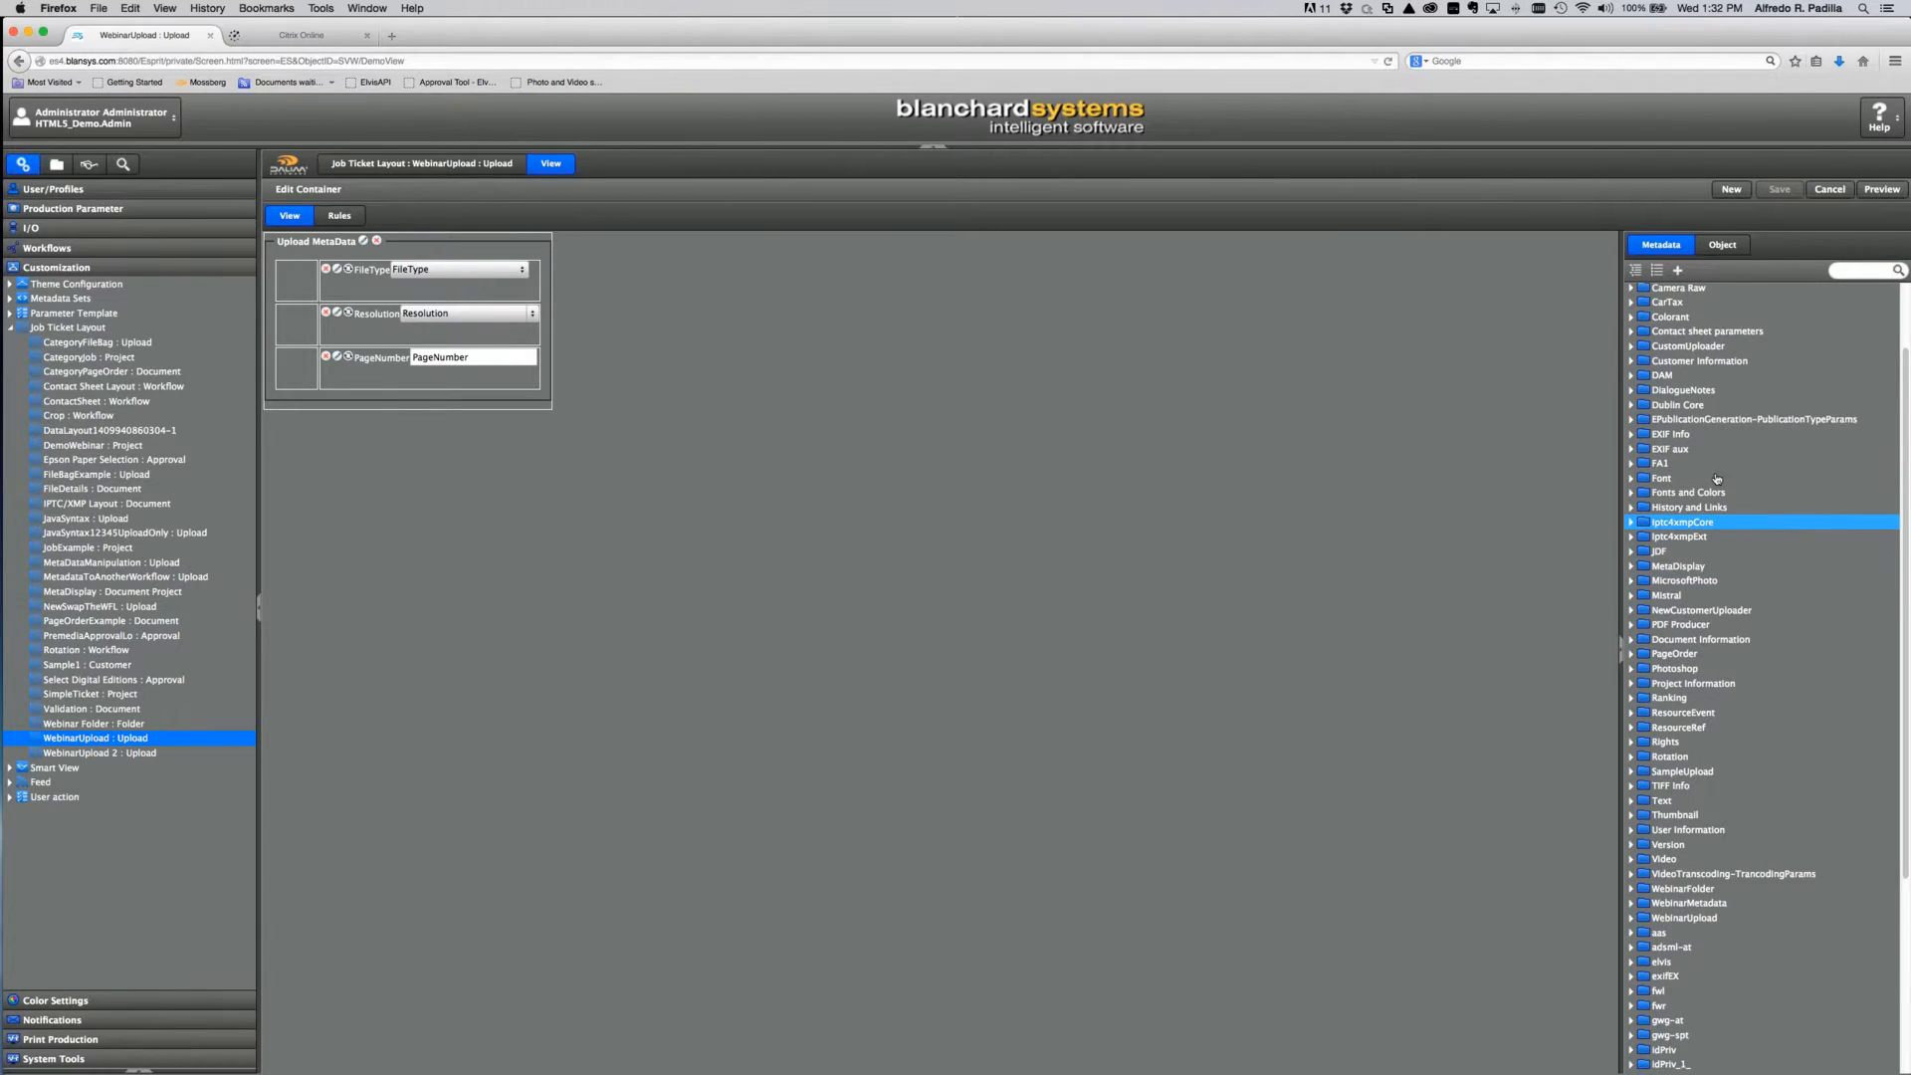
left_click(1634, 406)
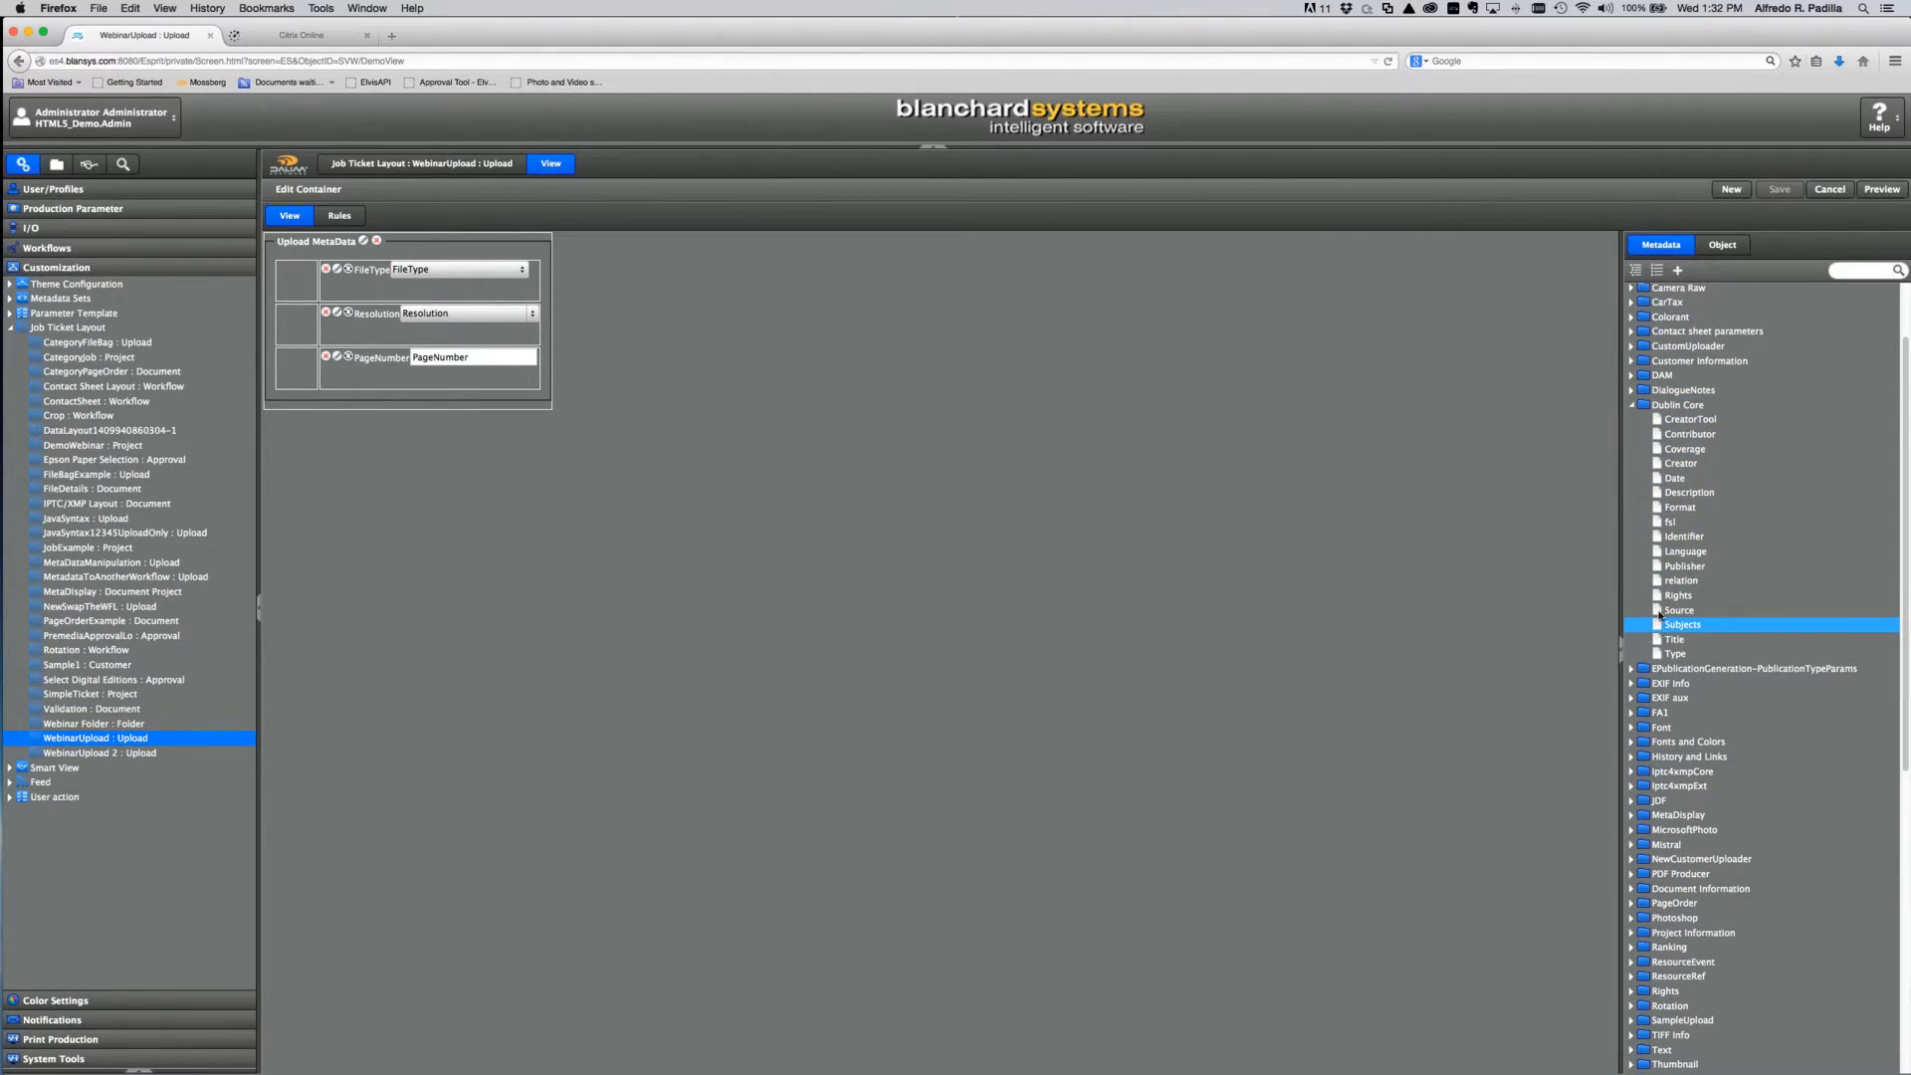
scroll(1654, 360, "up", 2)
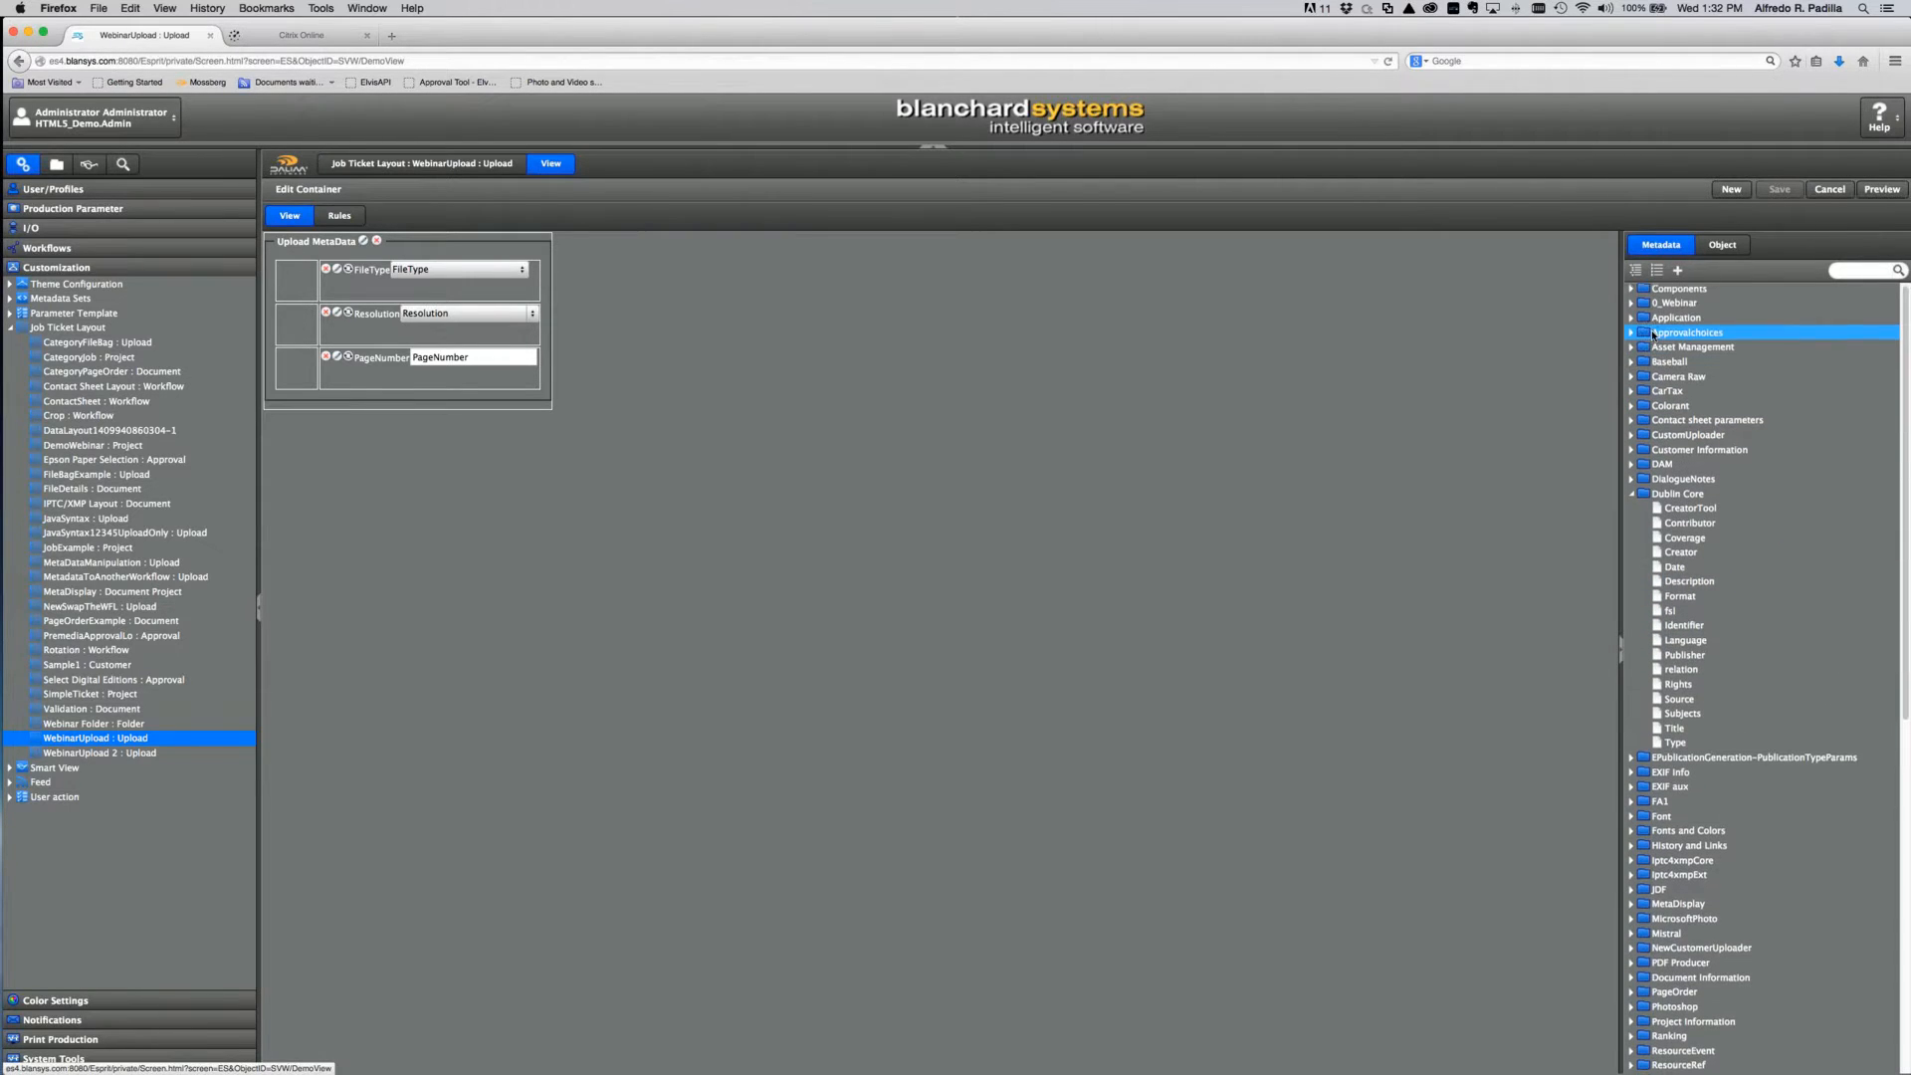
left_click(1631, 290)
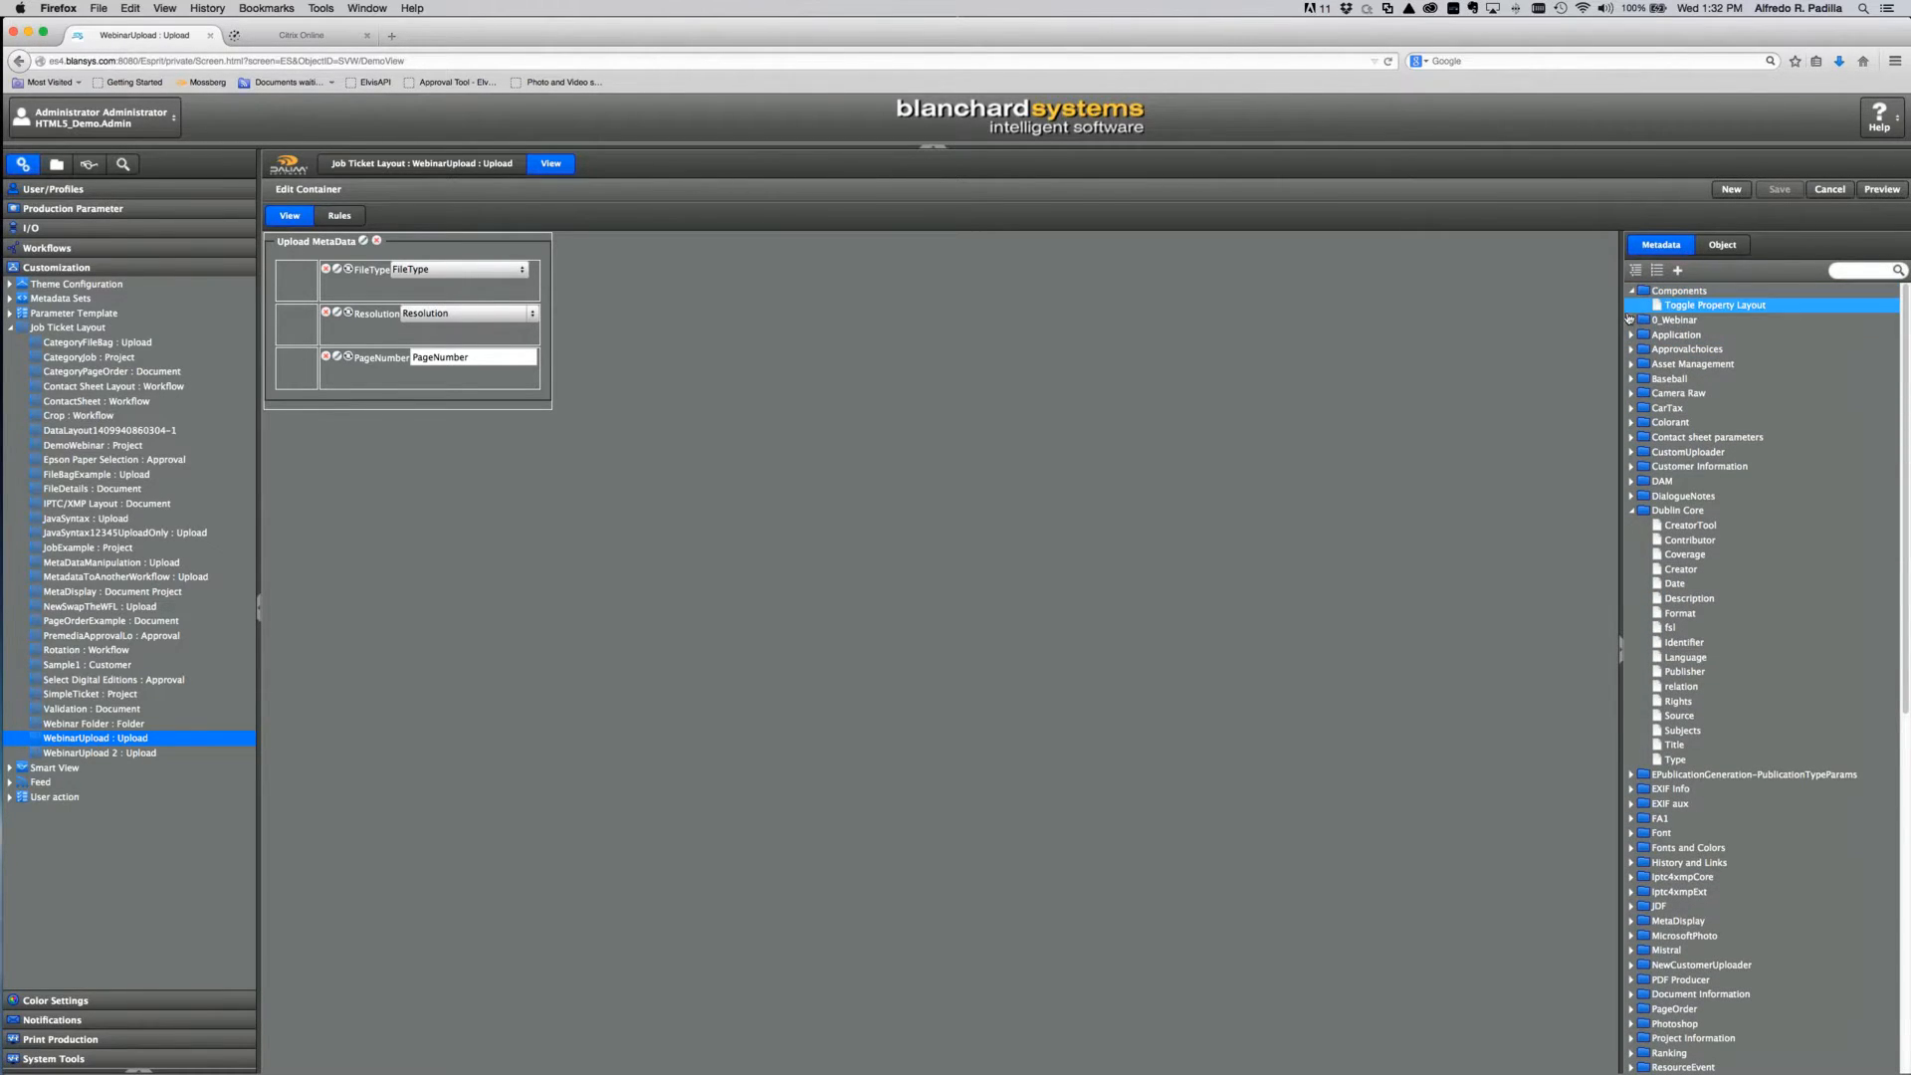
left_click(1631, 335)
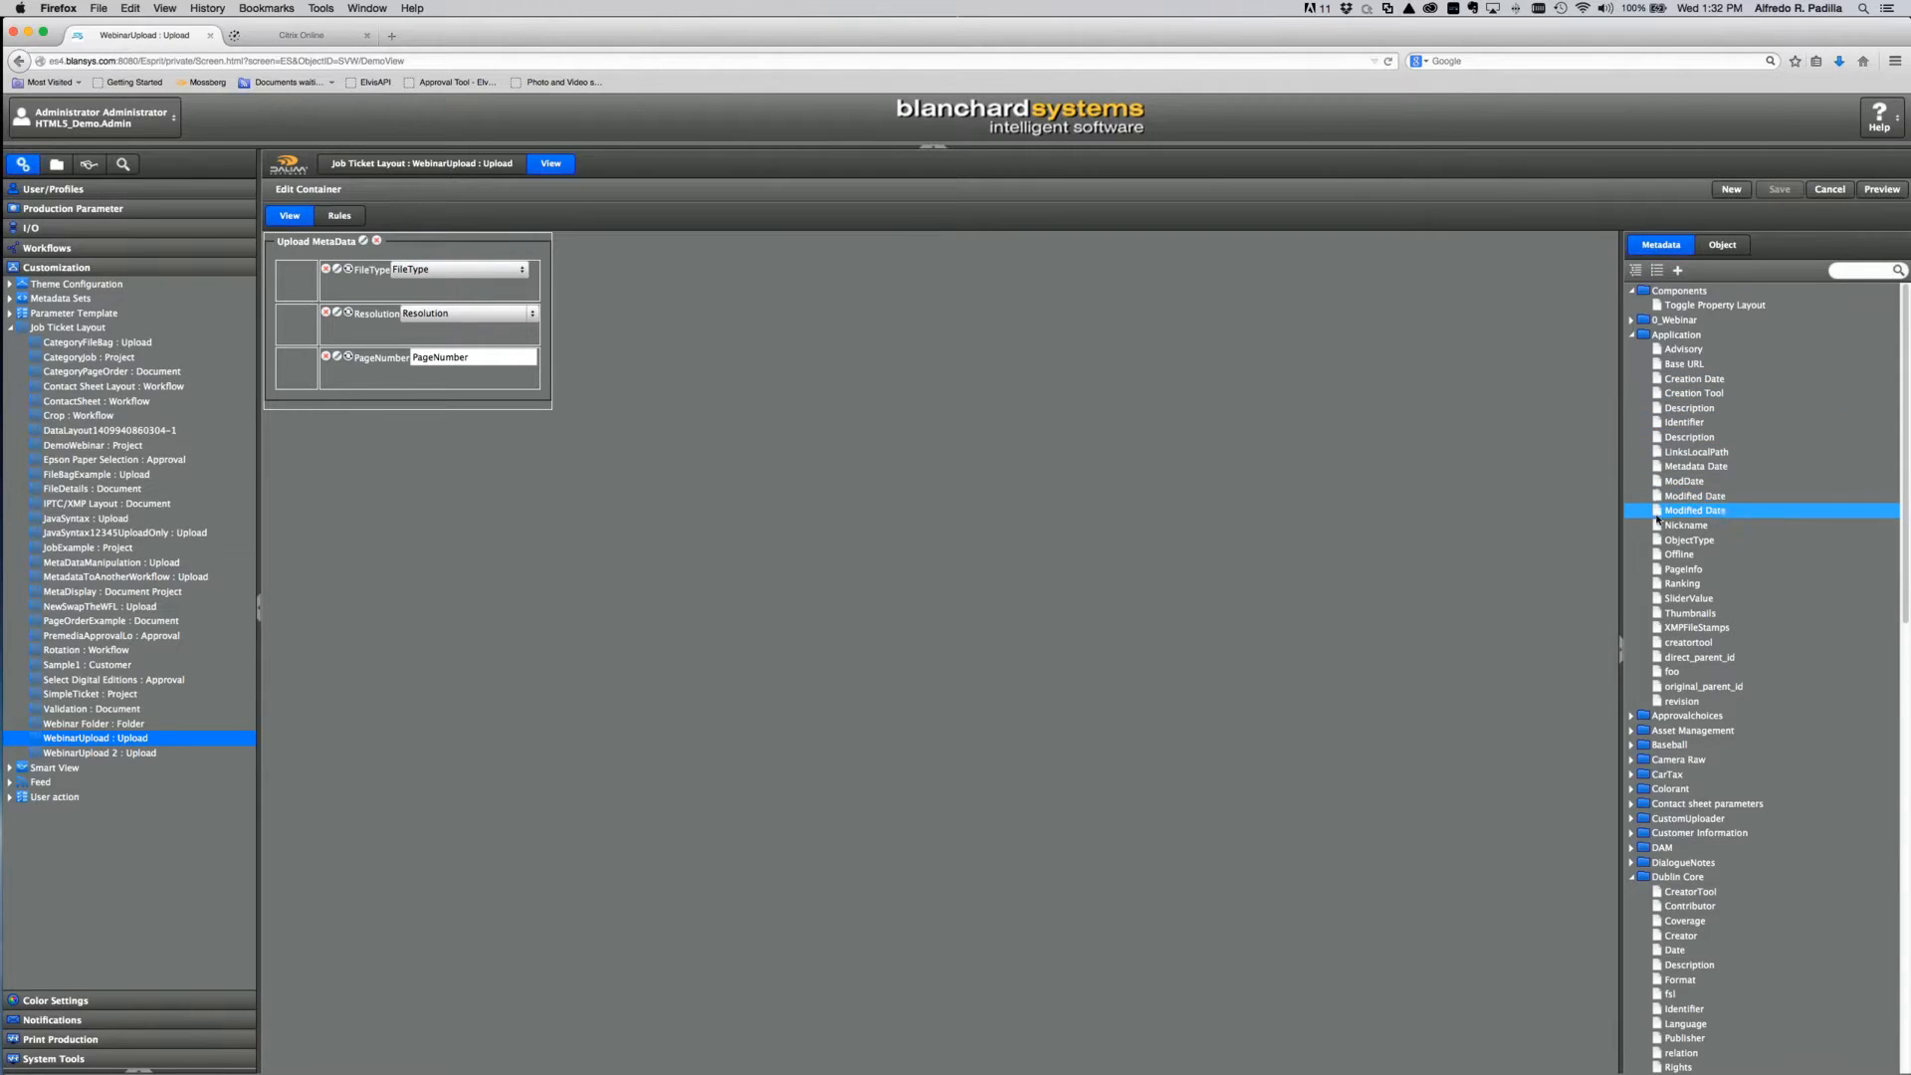
scroll(1647, 548, "down", 3)
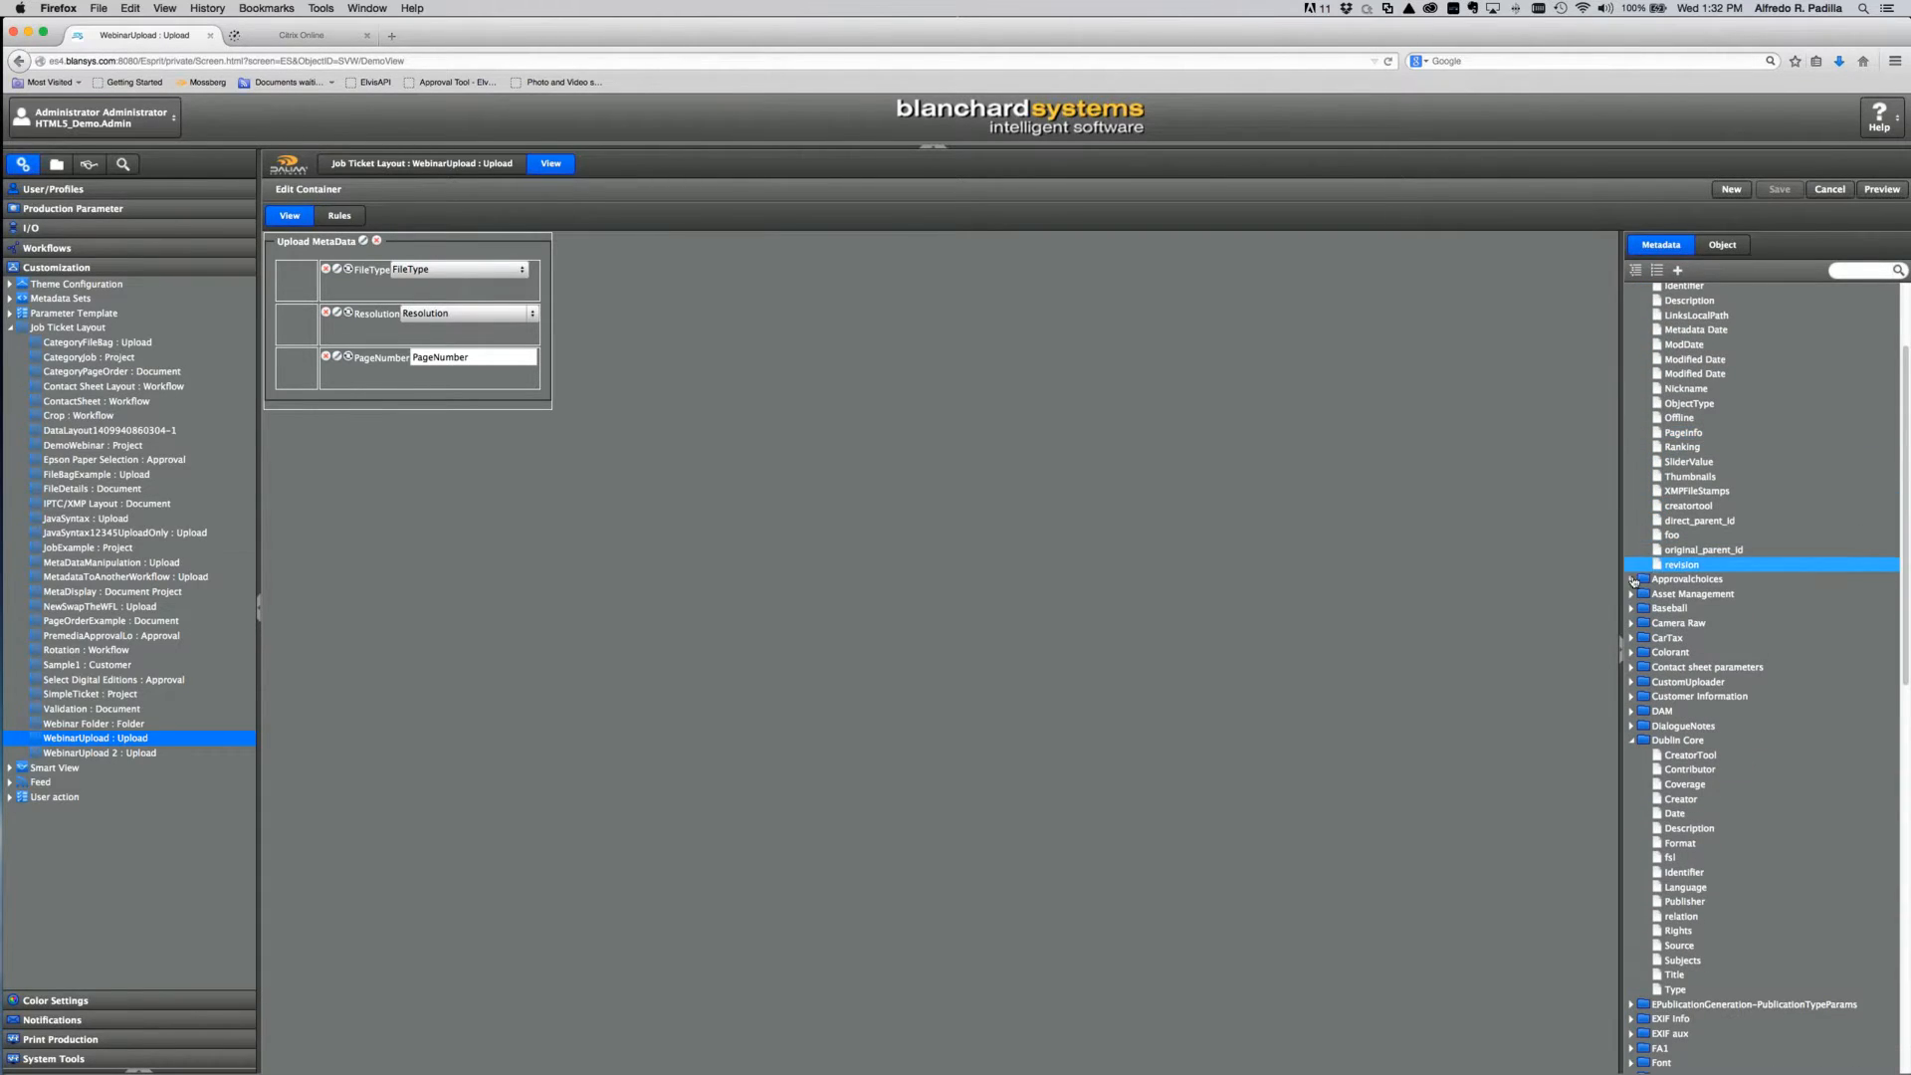
left_click(1633, 580)
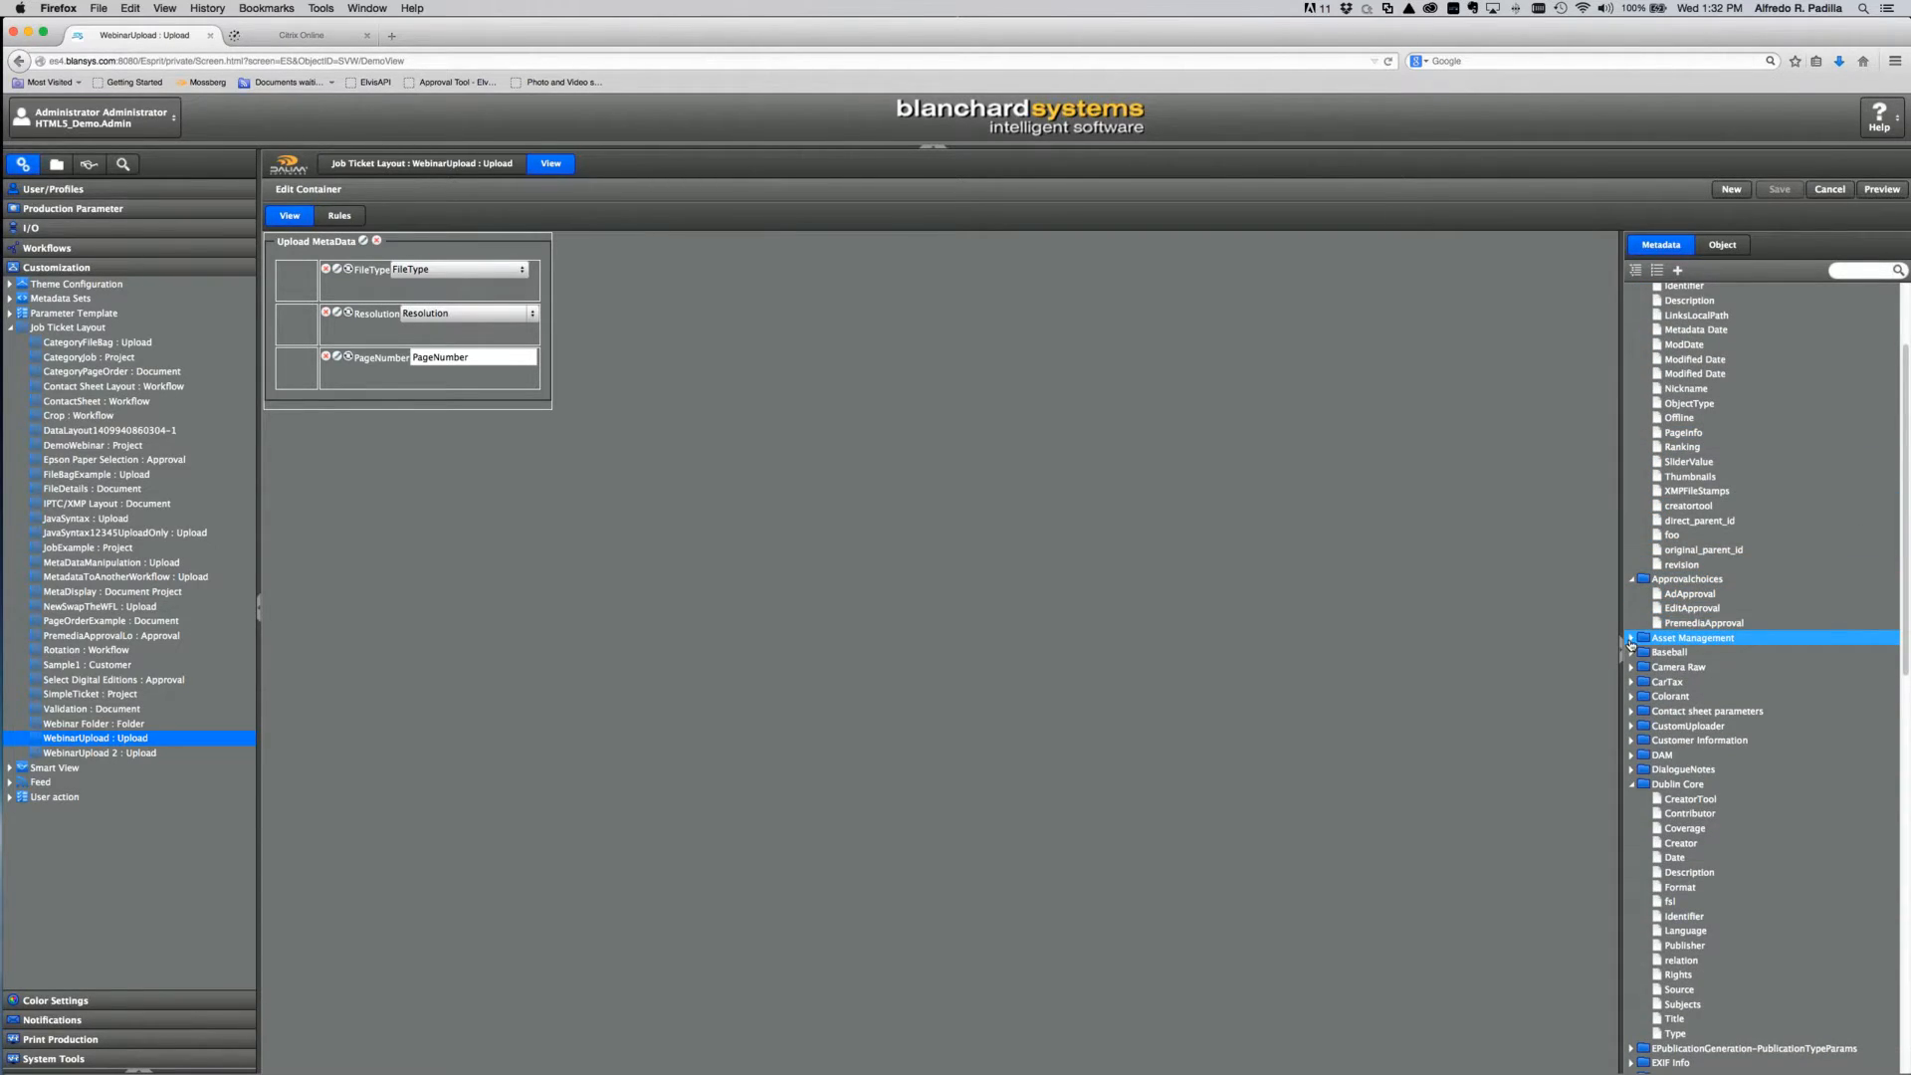
left_click(1631, 638)
scroll(1717, 632, "down", 2)
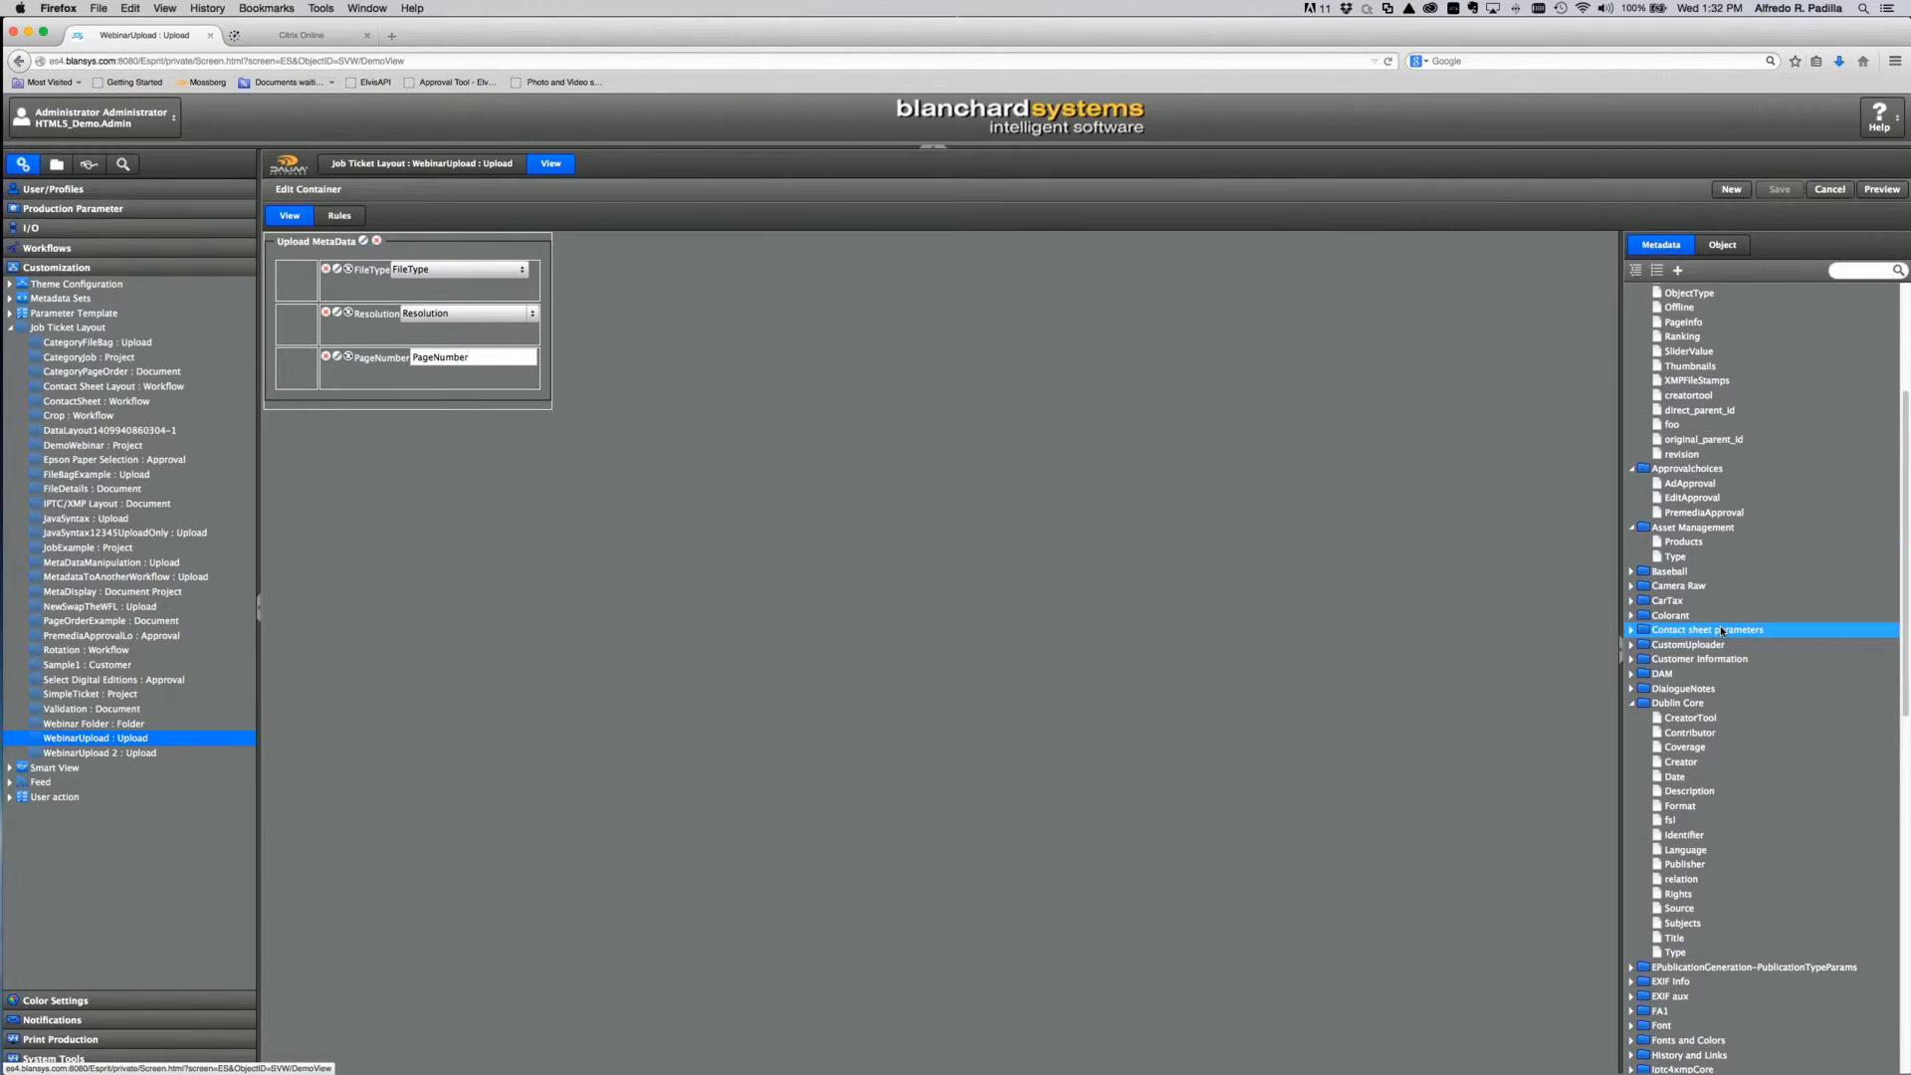
scroll(1721, 624, "down", 10)
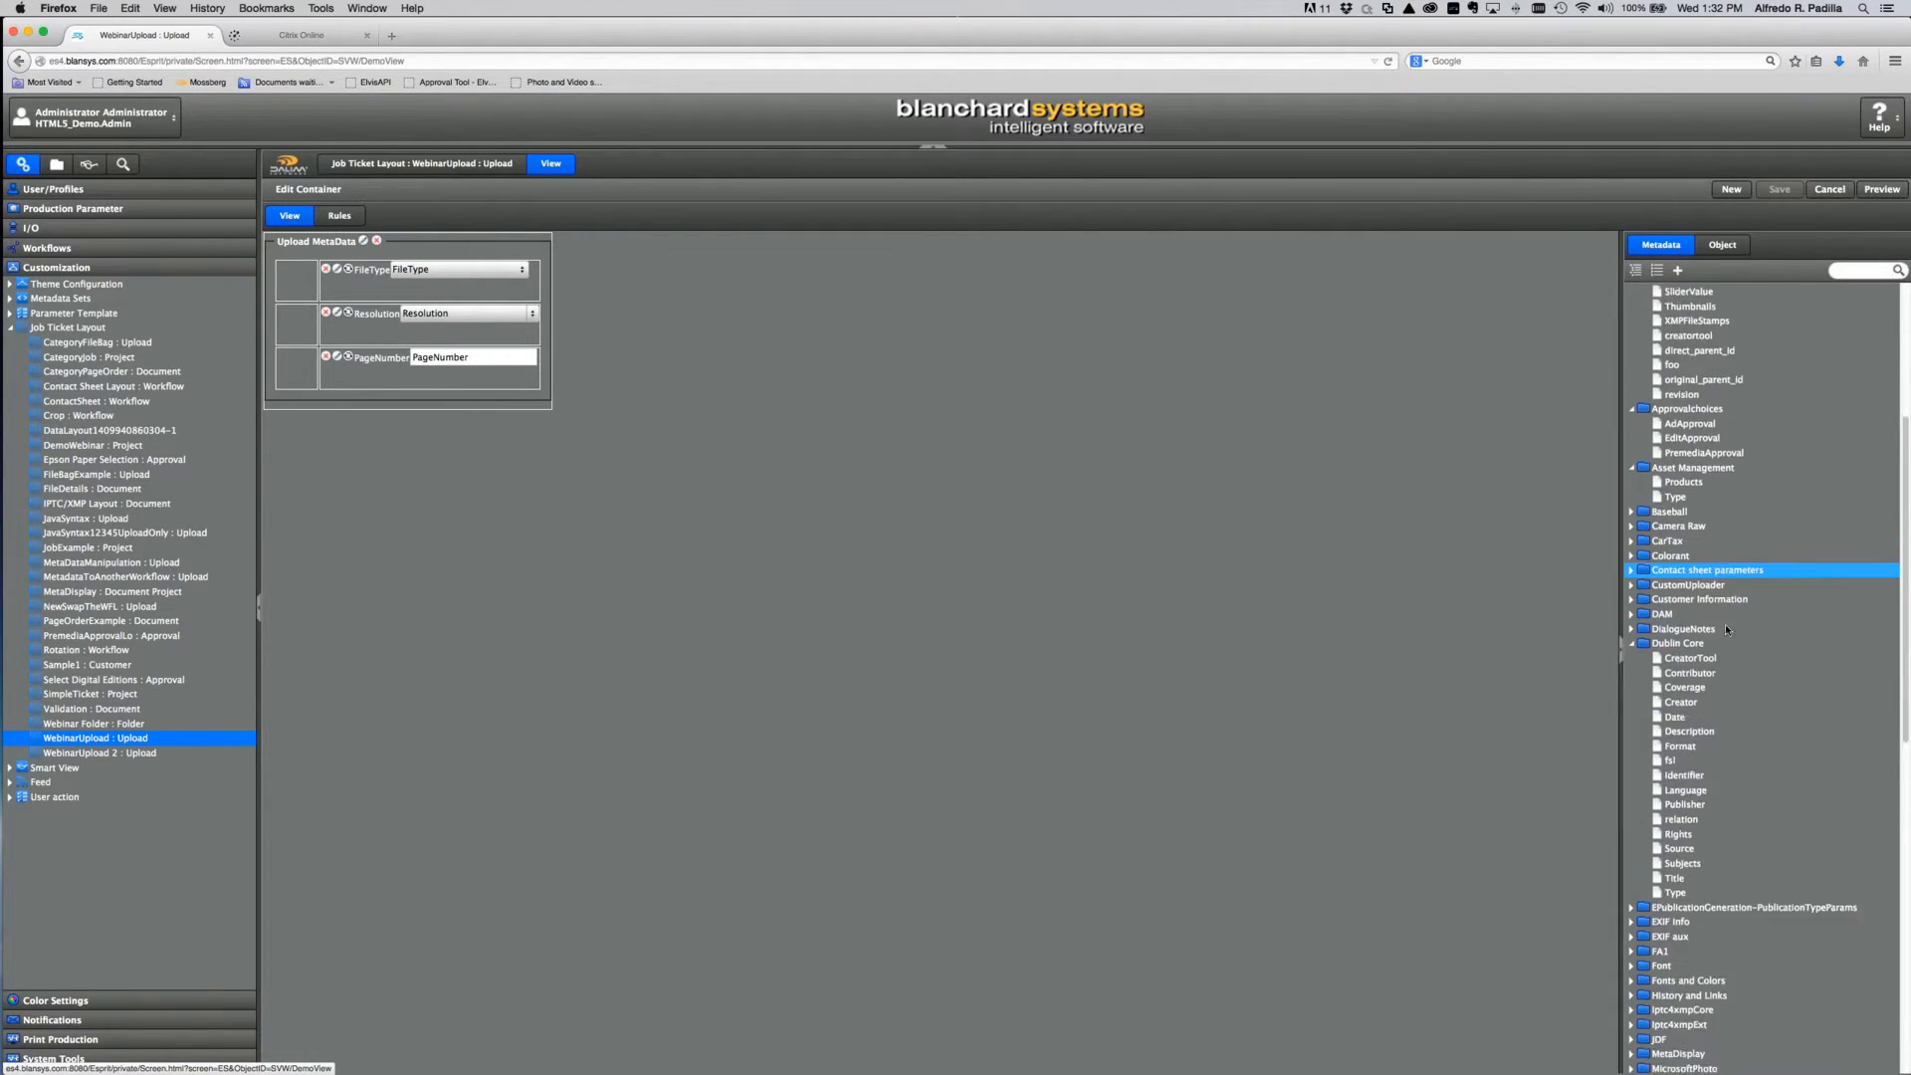
scroll(1729, 630, "down", 1)
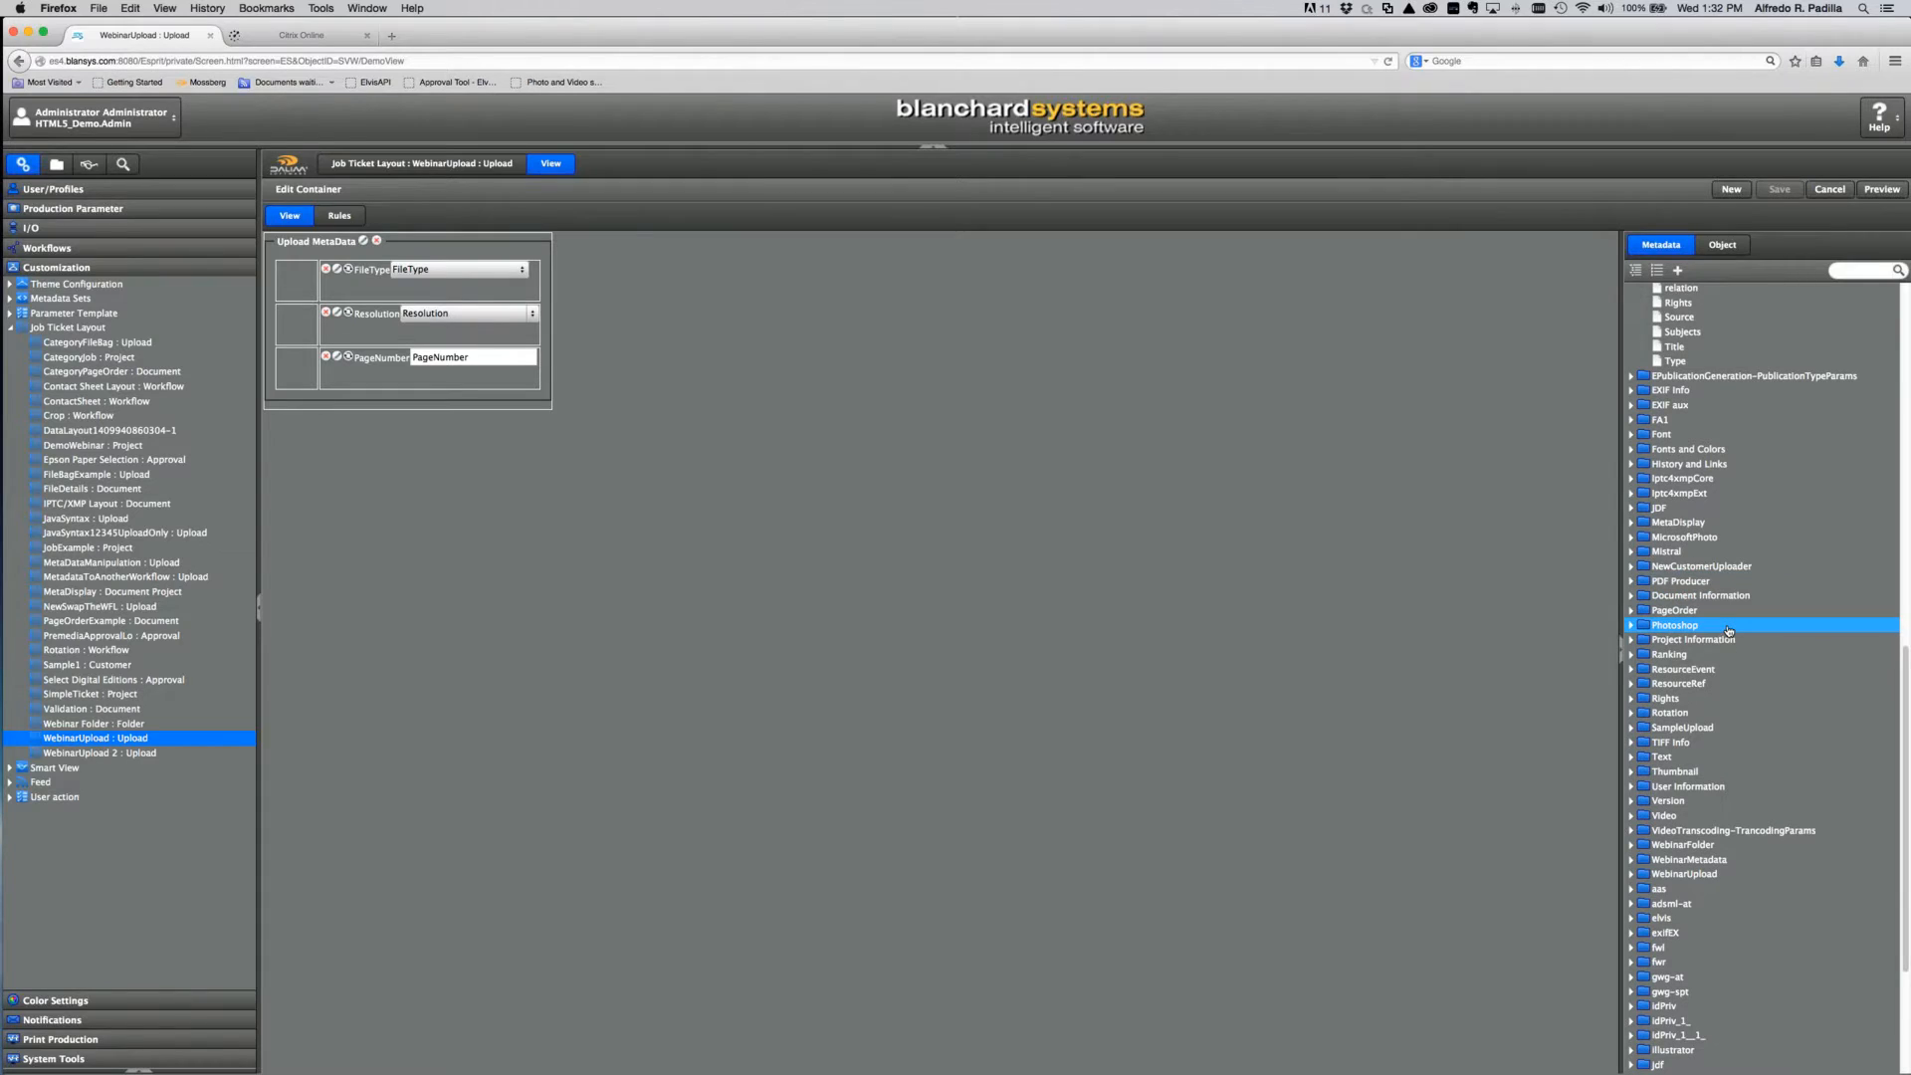
left_click(1634, 494)
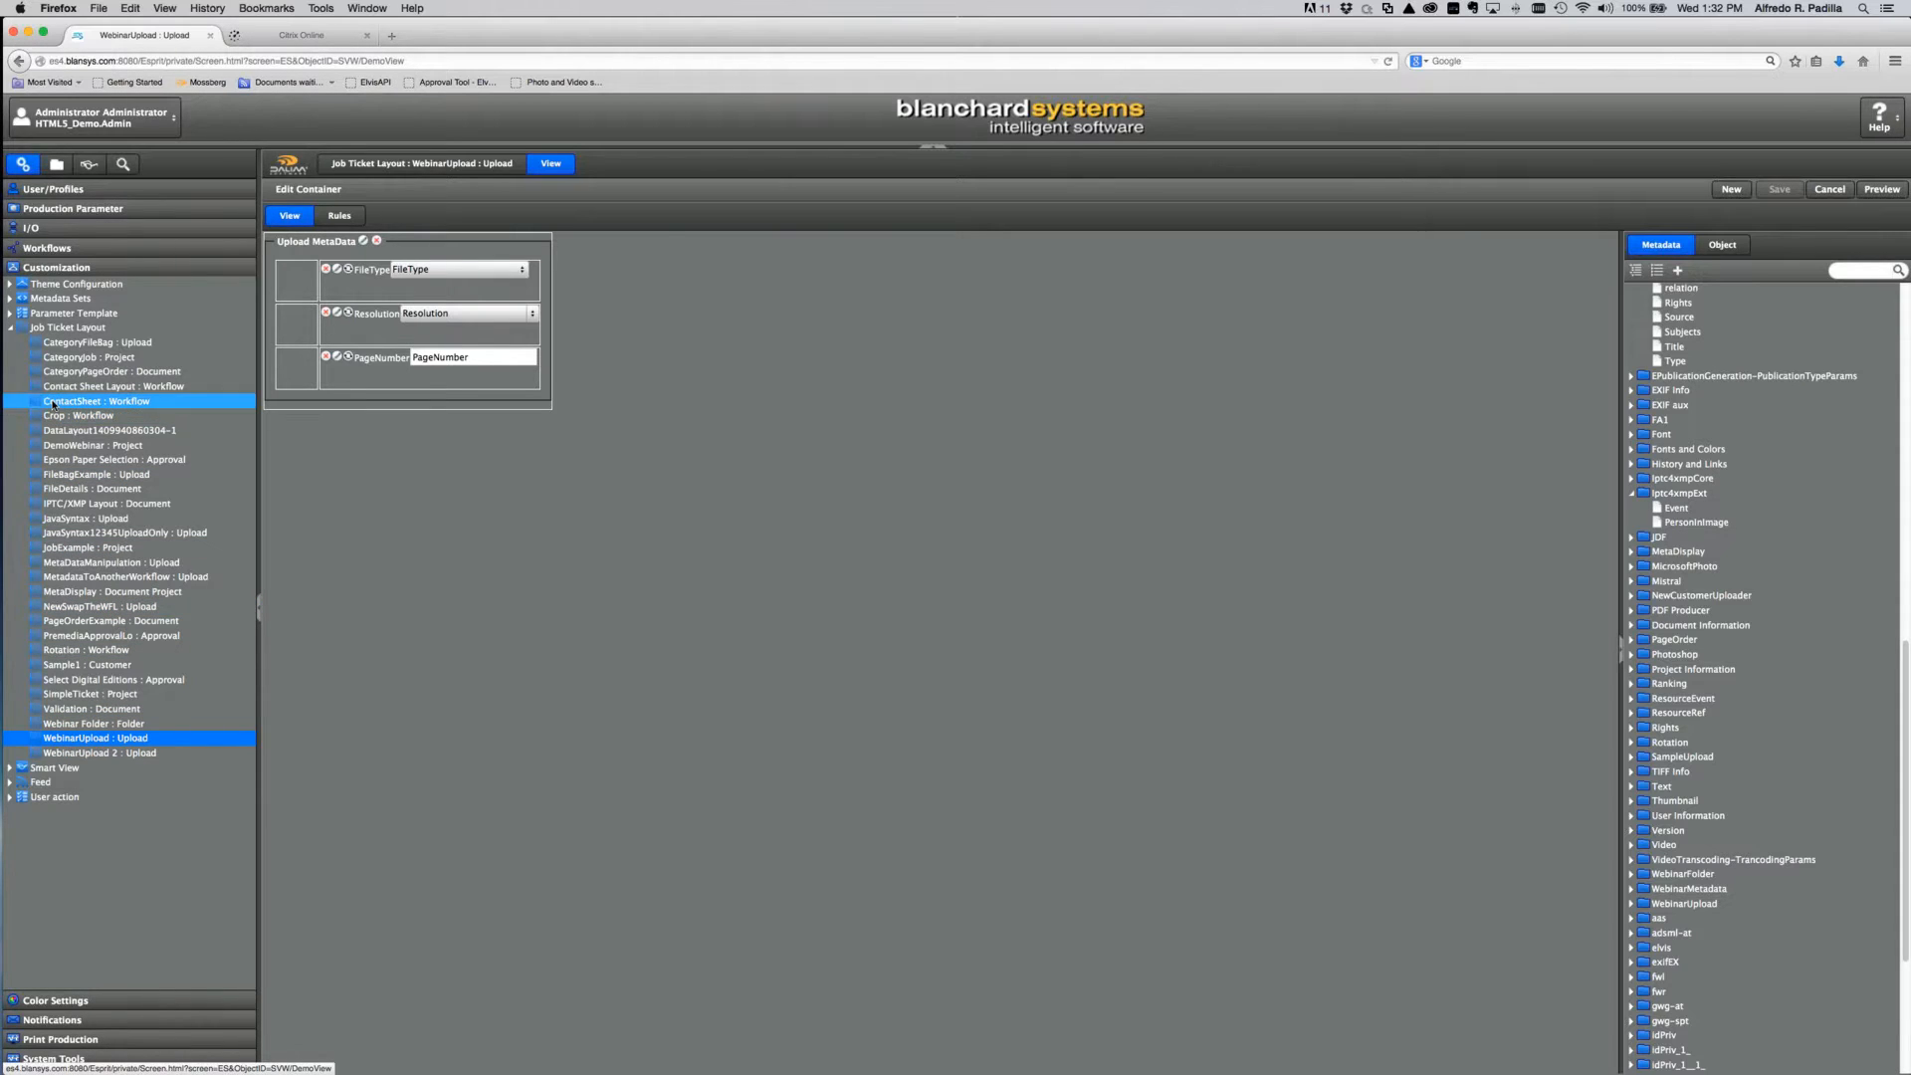
Step: Open the ContactSheet : Workflow layout and preview its Title, Layout, Header/Footer and Size fieldsets
left_click(53, 404)
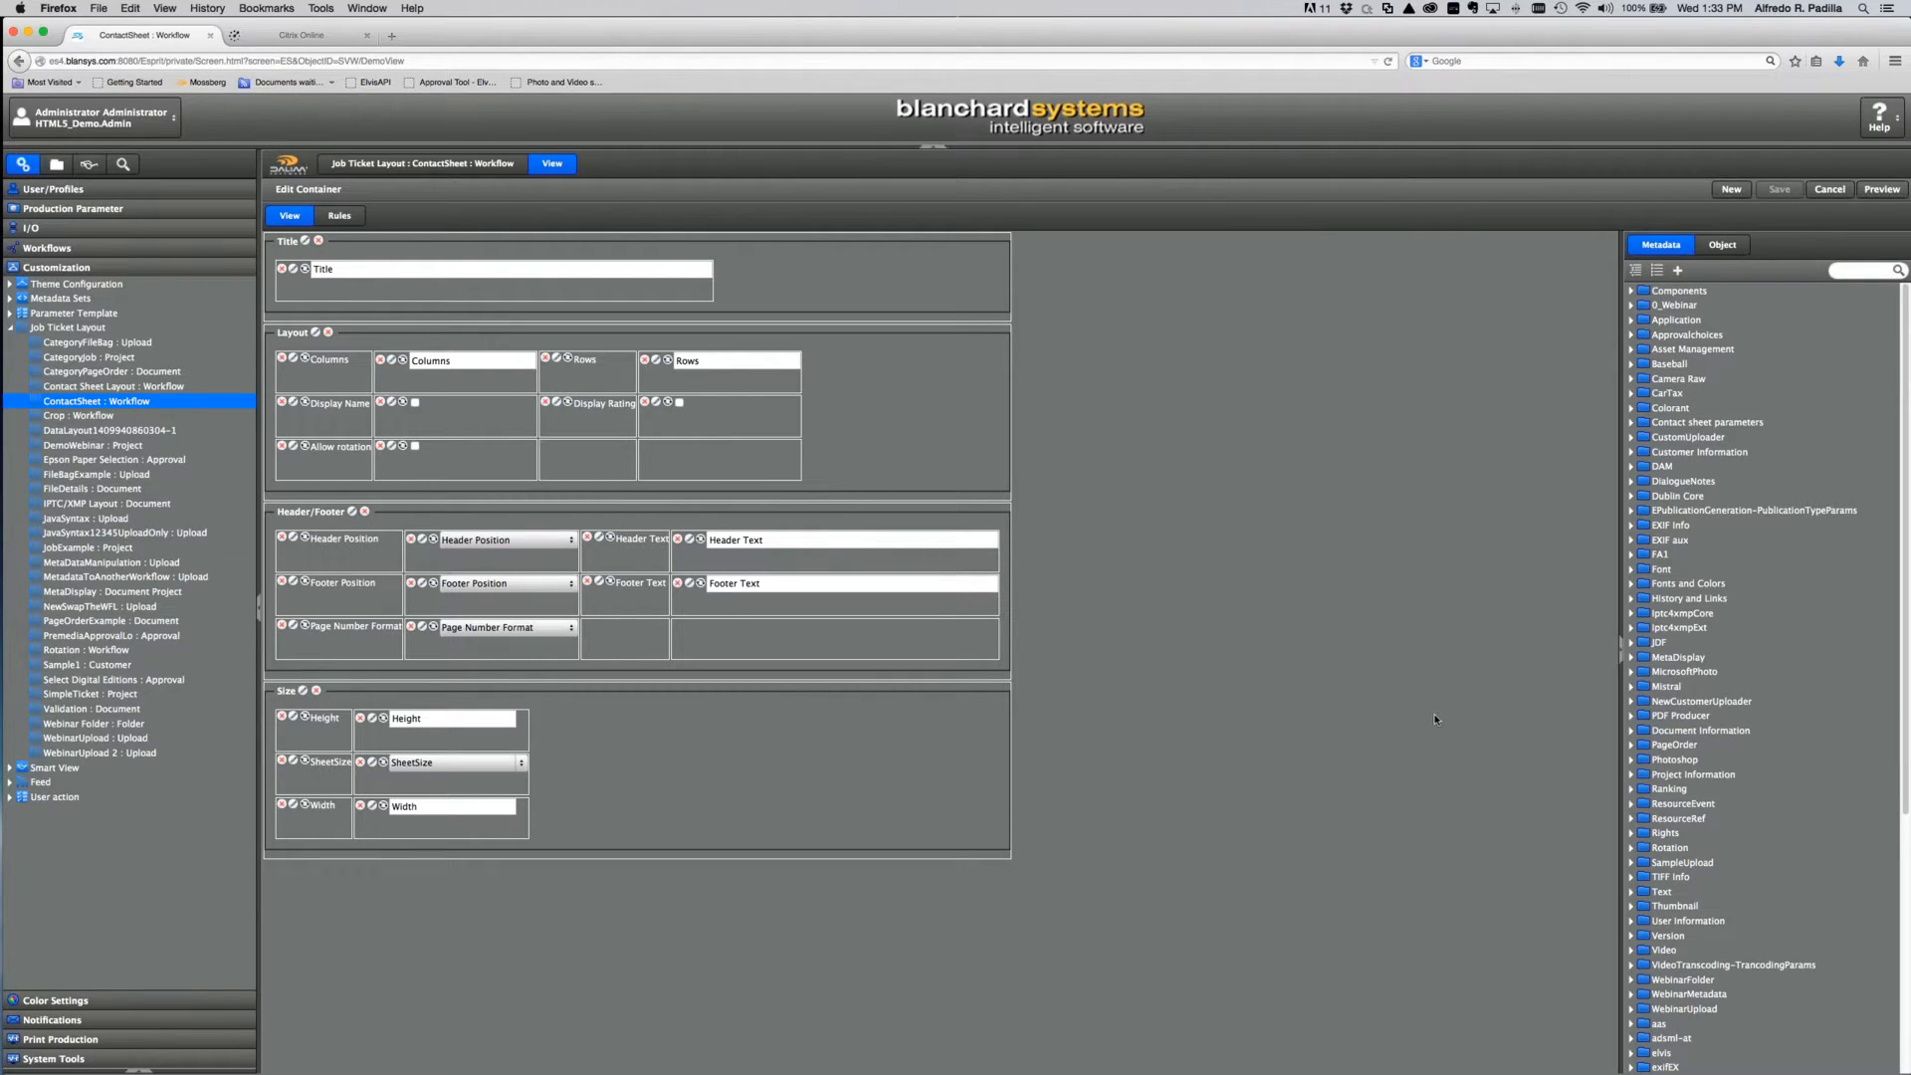
left_click(1777, 569)
left_click(1882, 189)
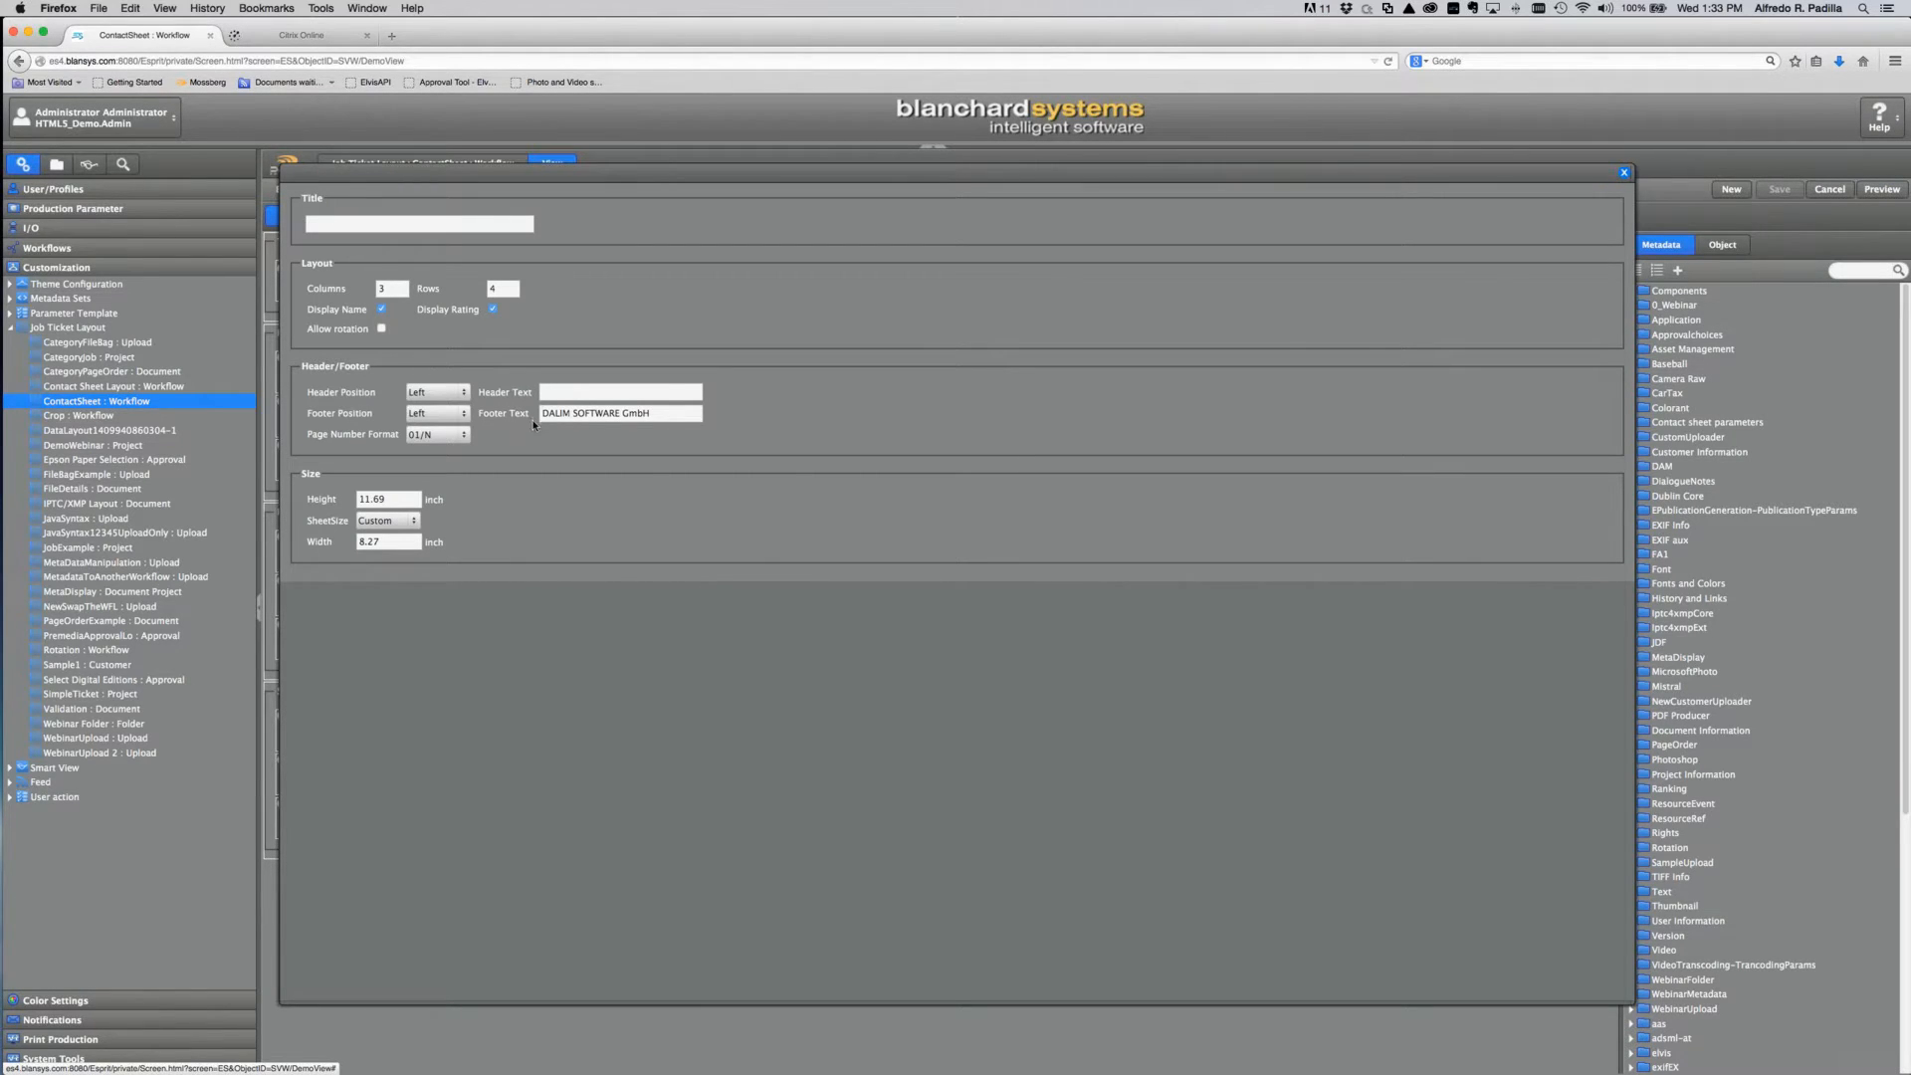
left_click(1623, 174)
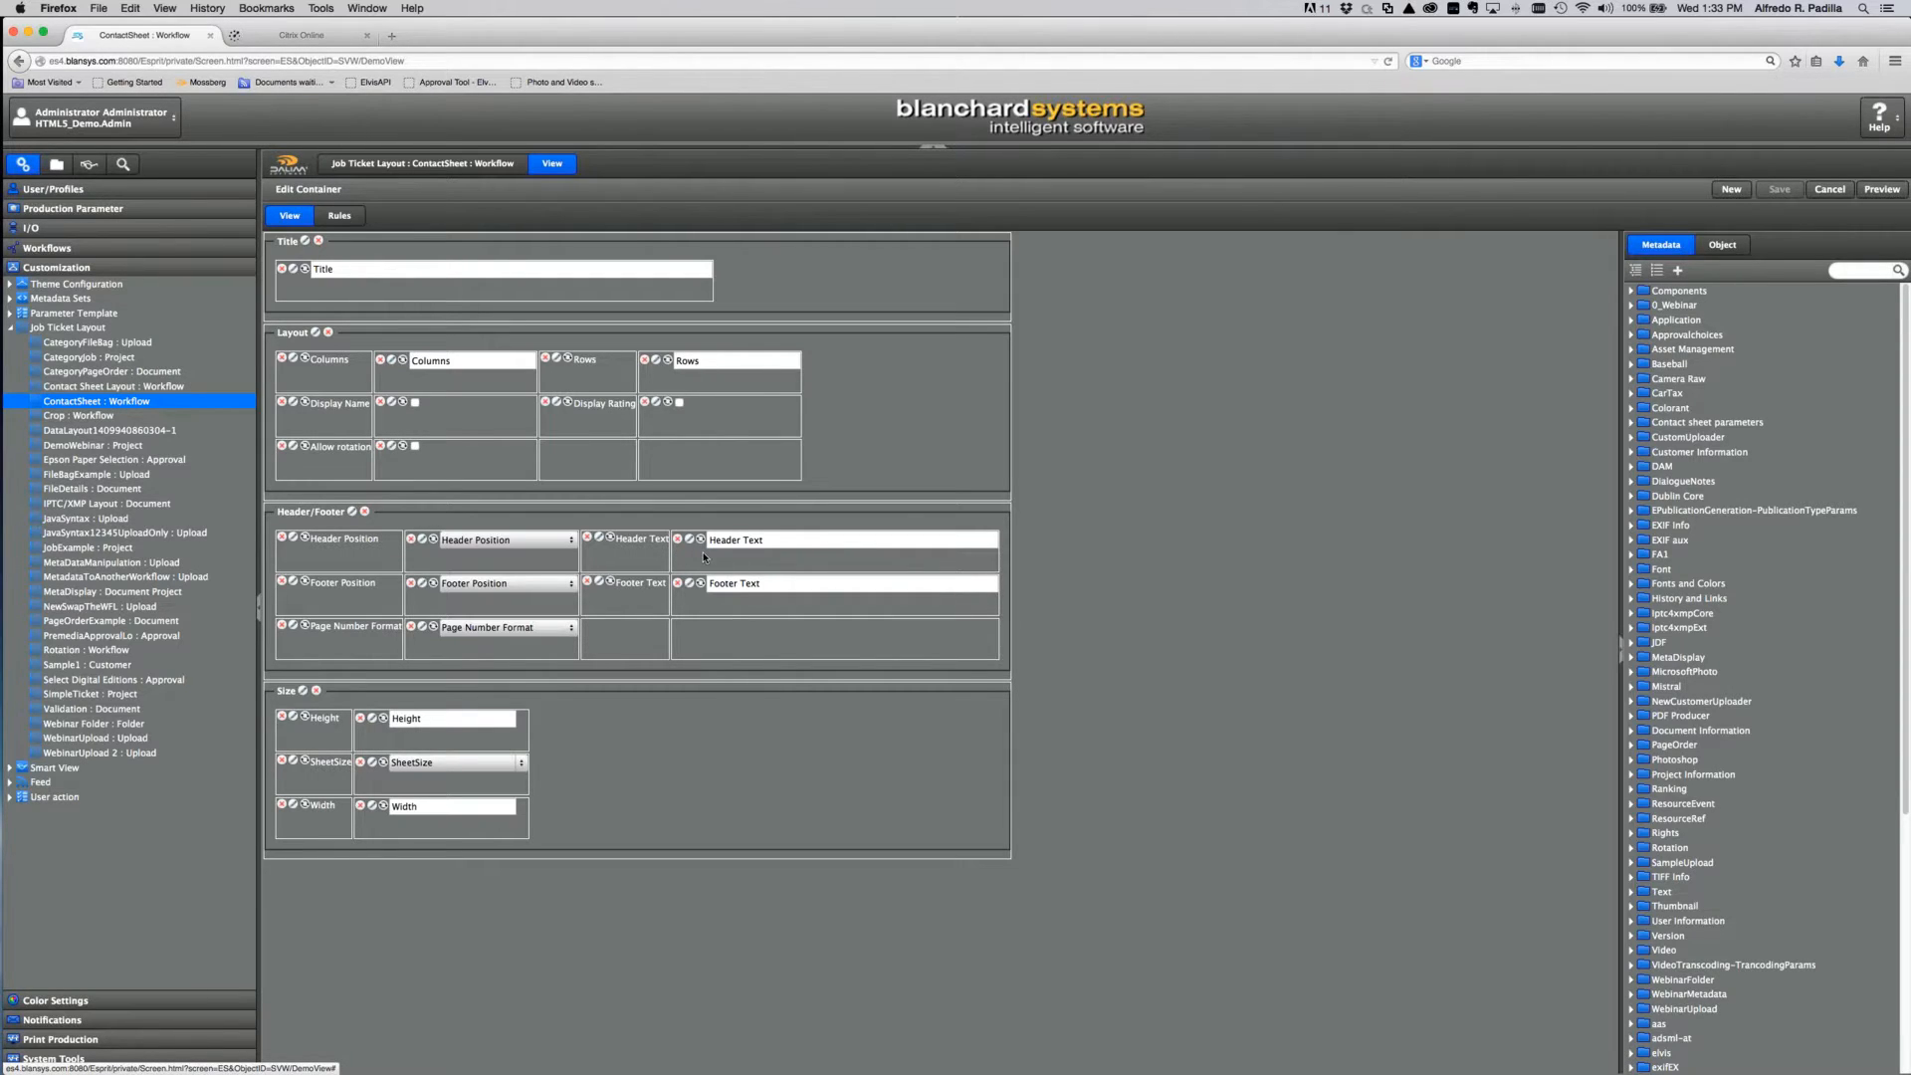
left_click(610, 538)
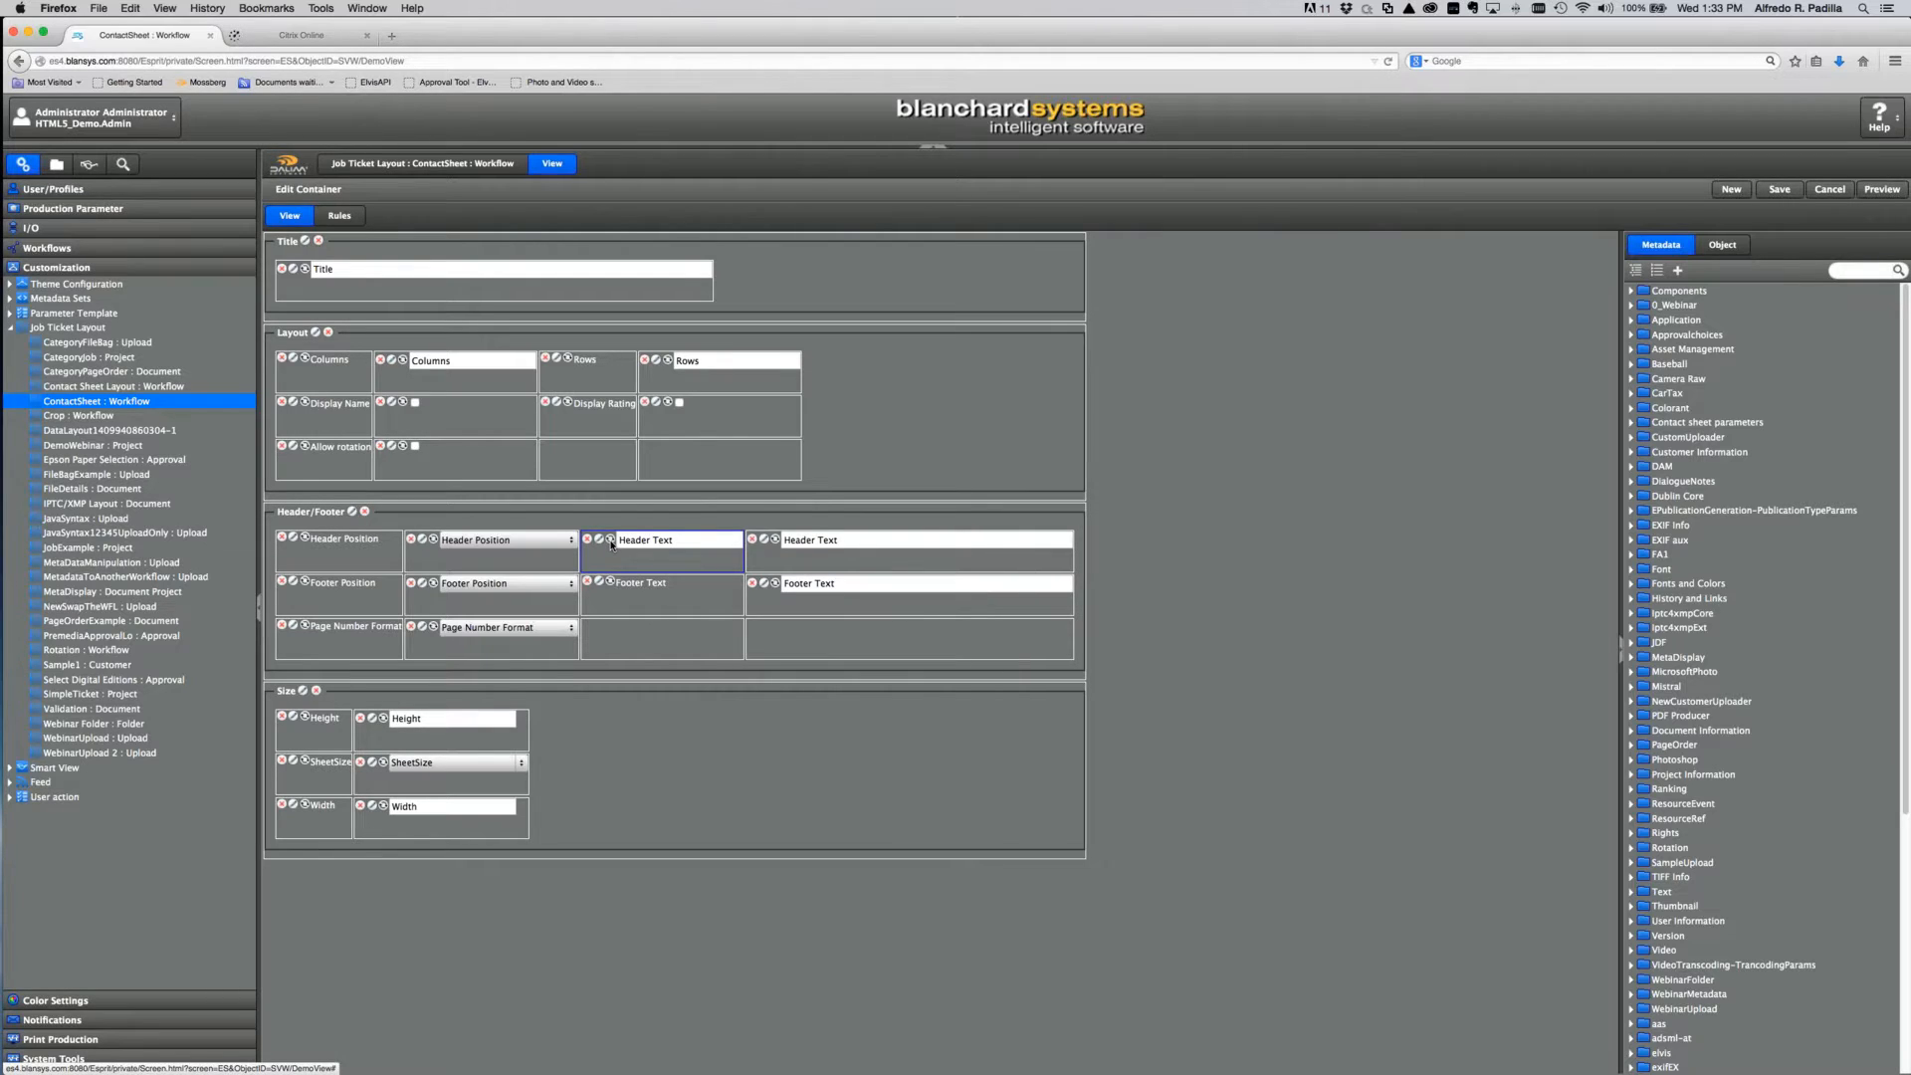
left_click(611, 541)
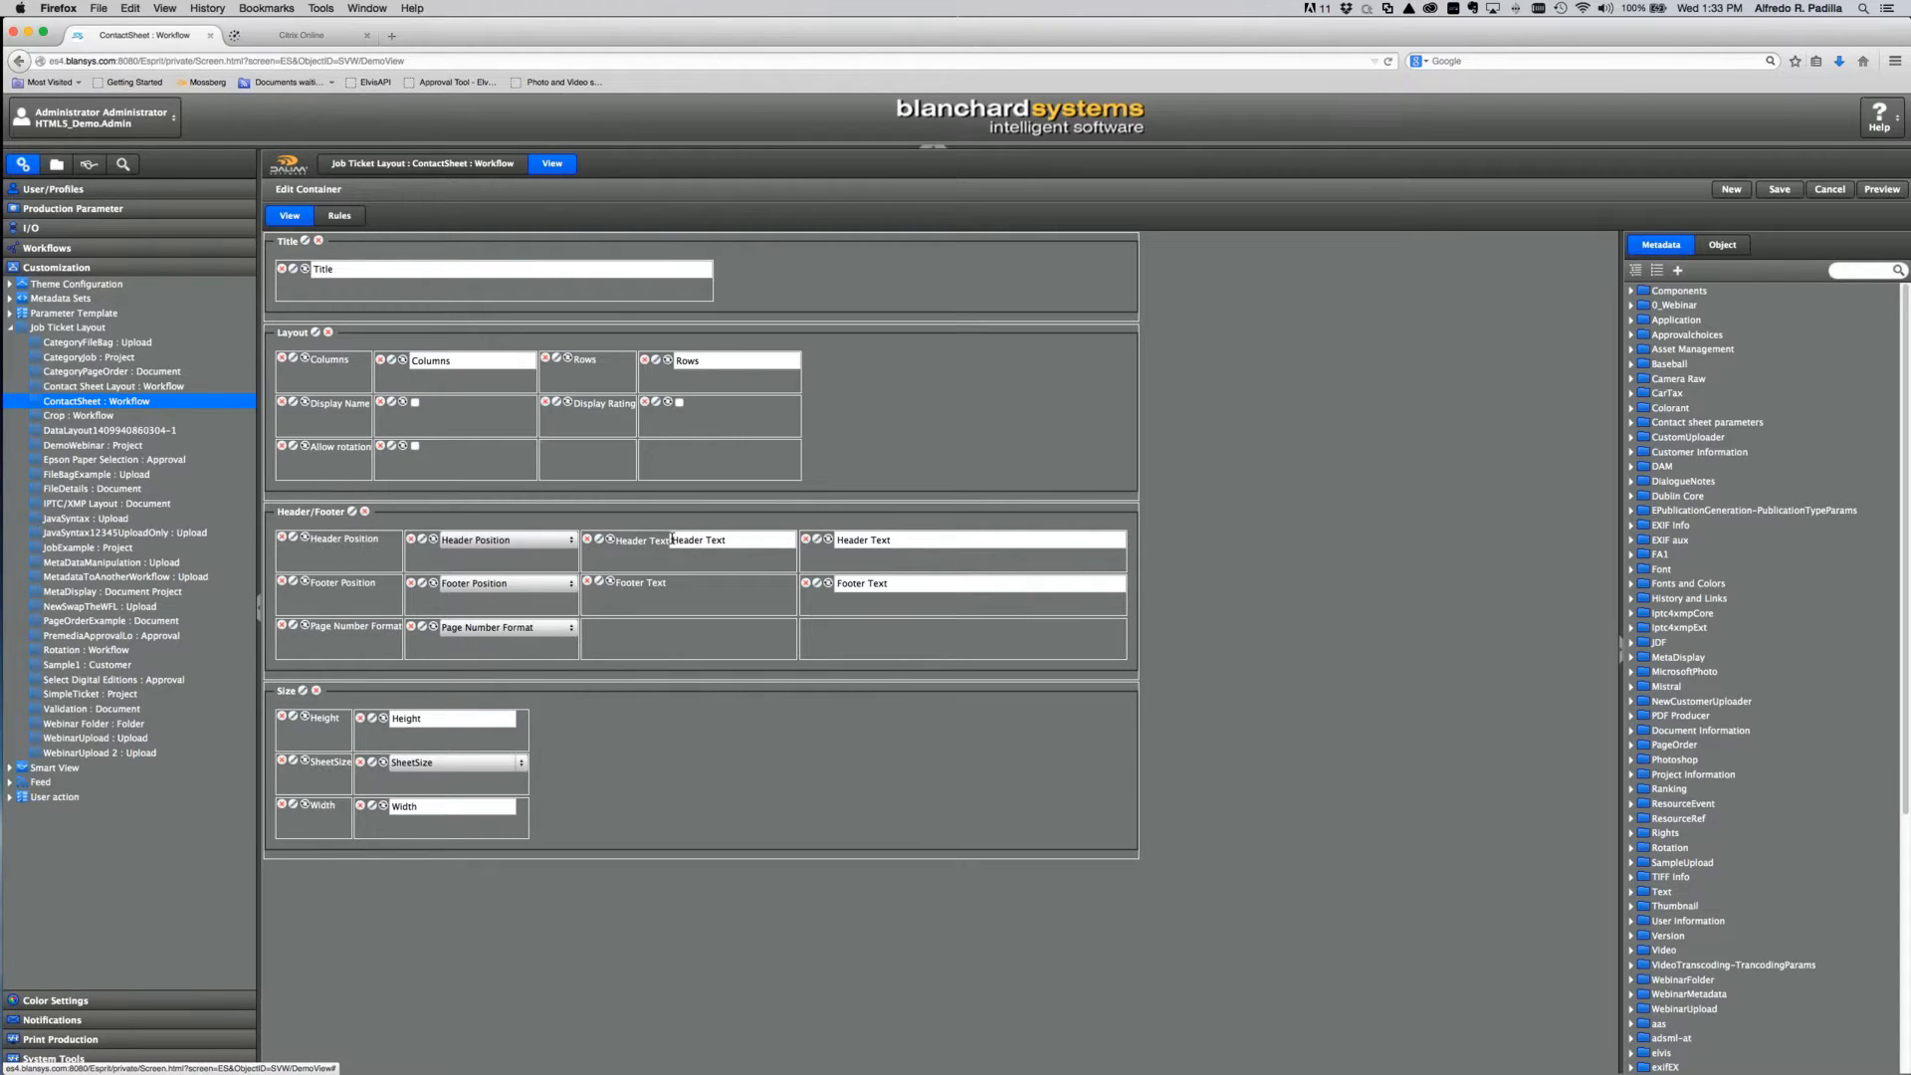
left_click(613, 540)
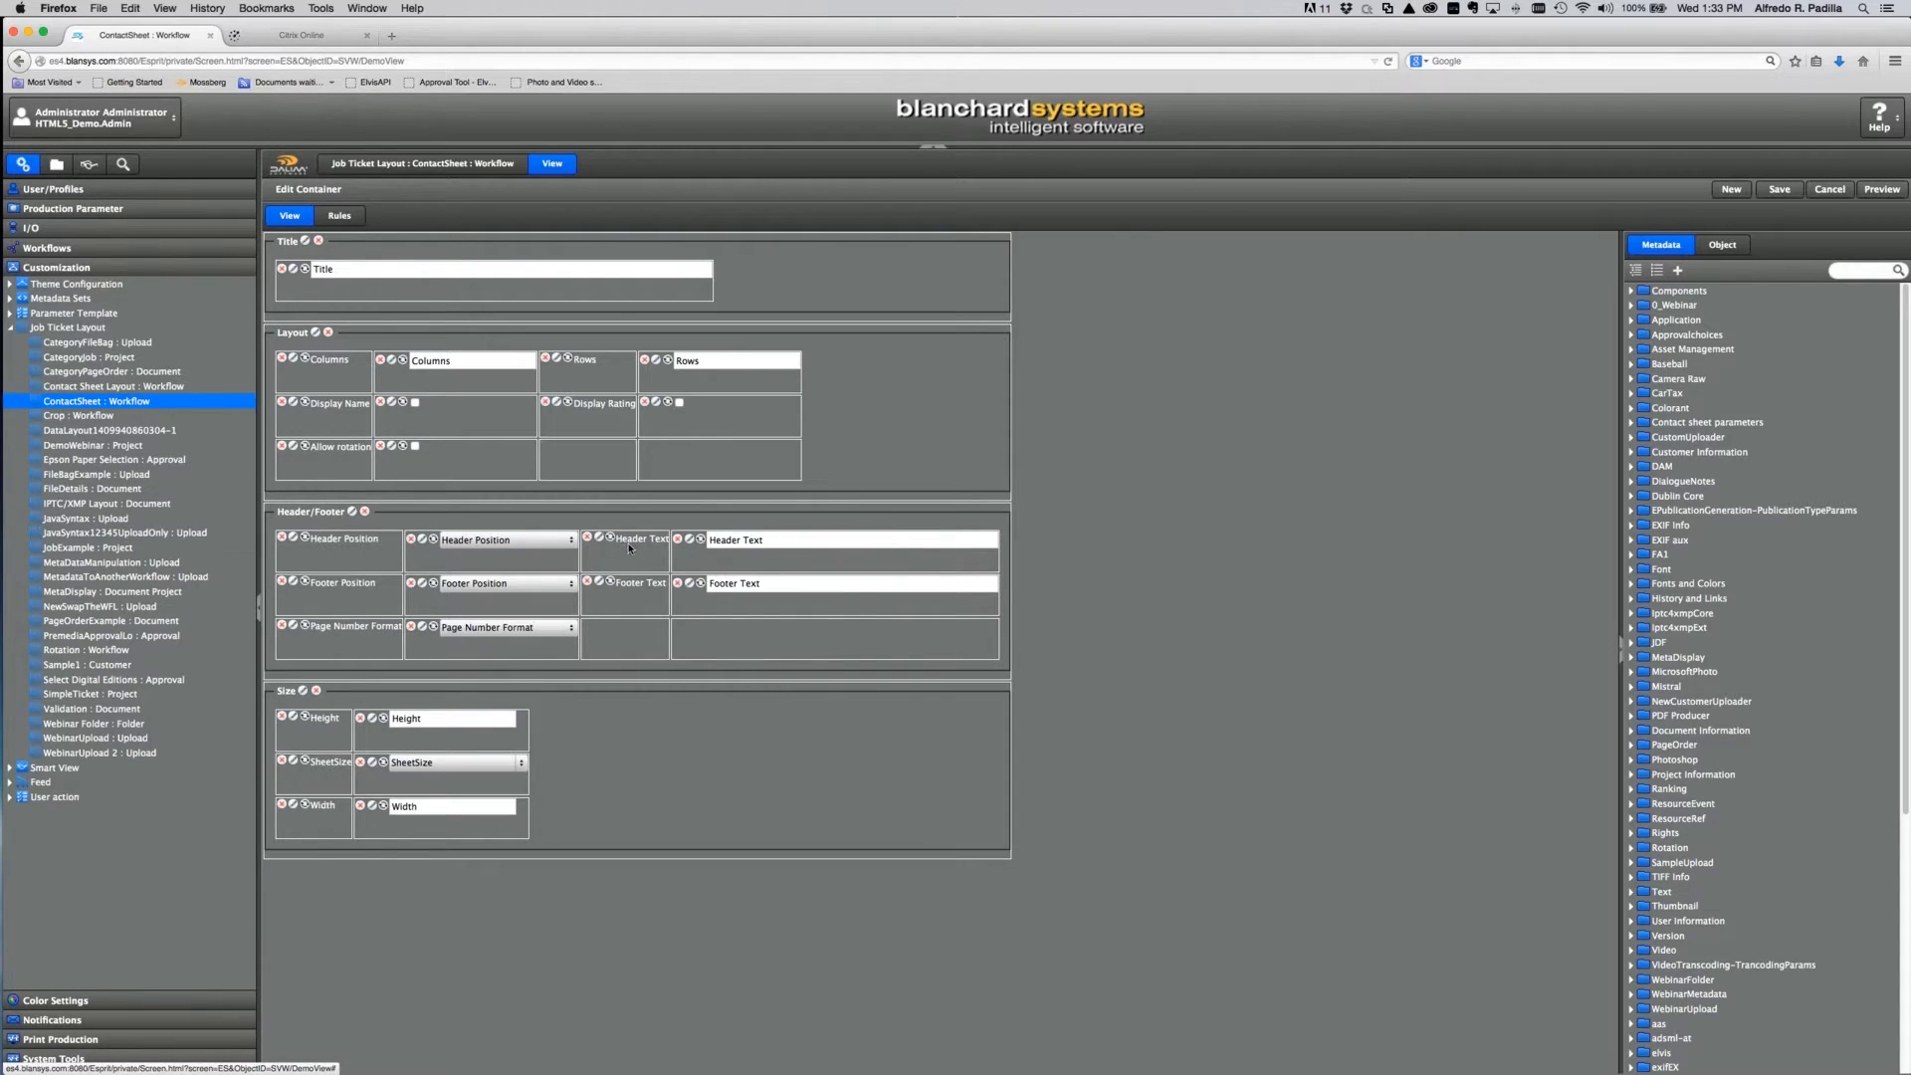
left_click(618, 540)
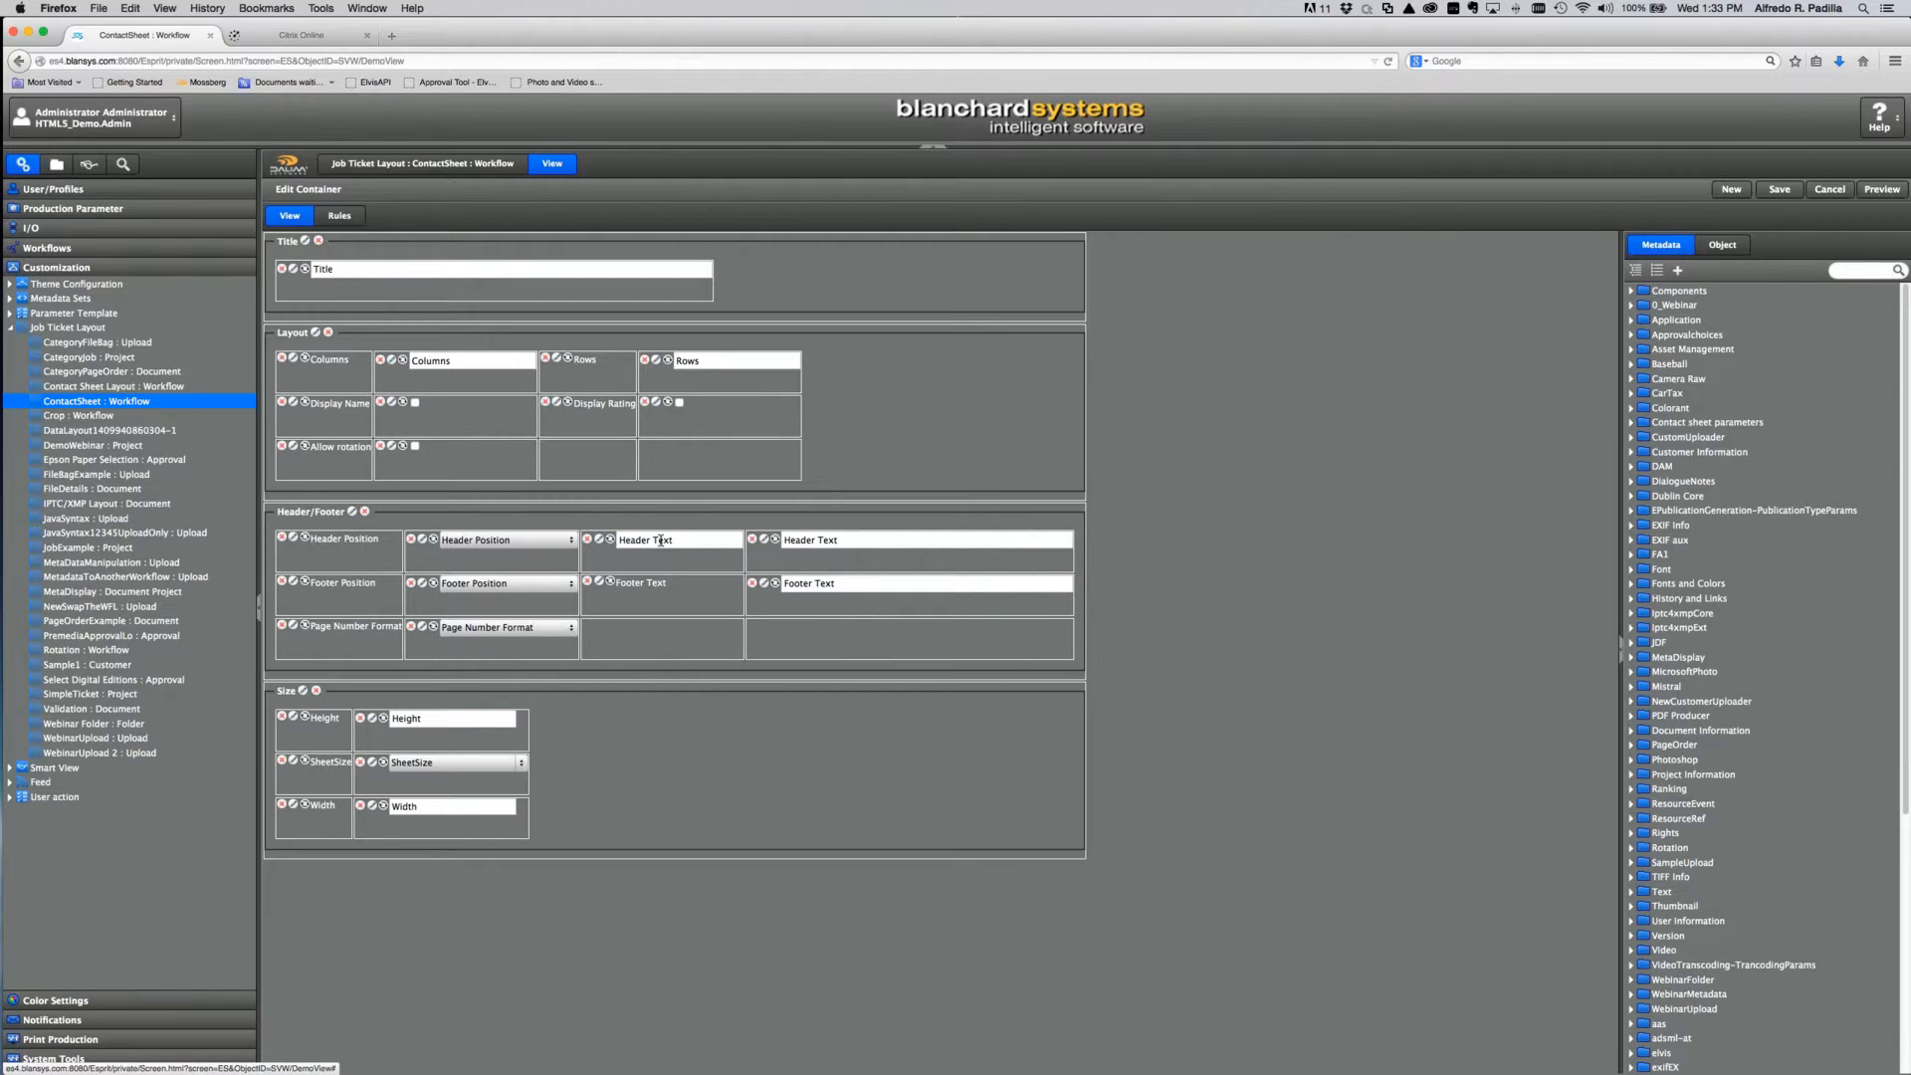
left_click(611, 540)
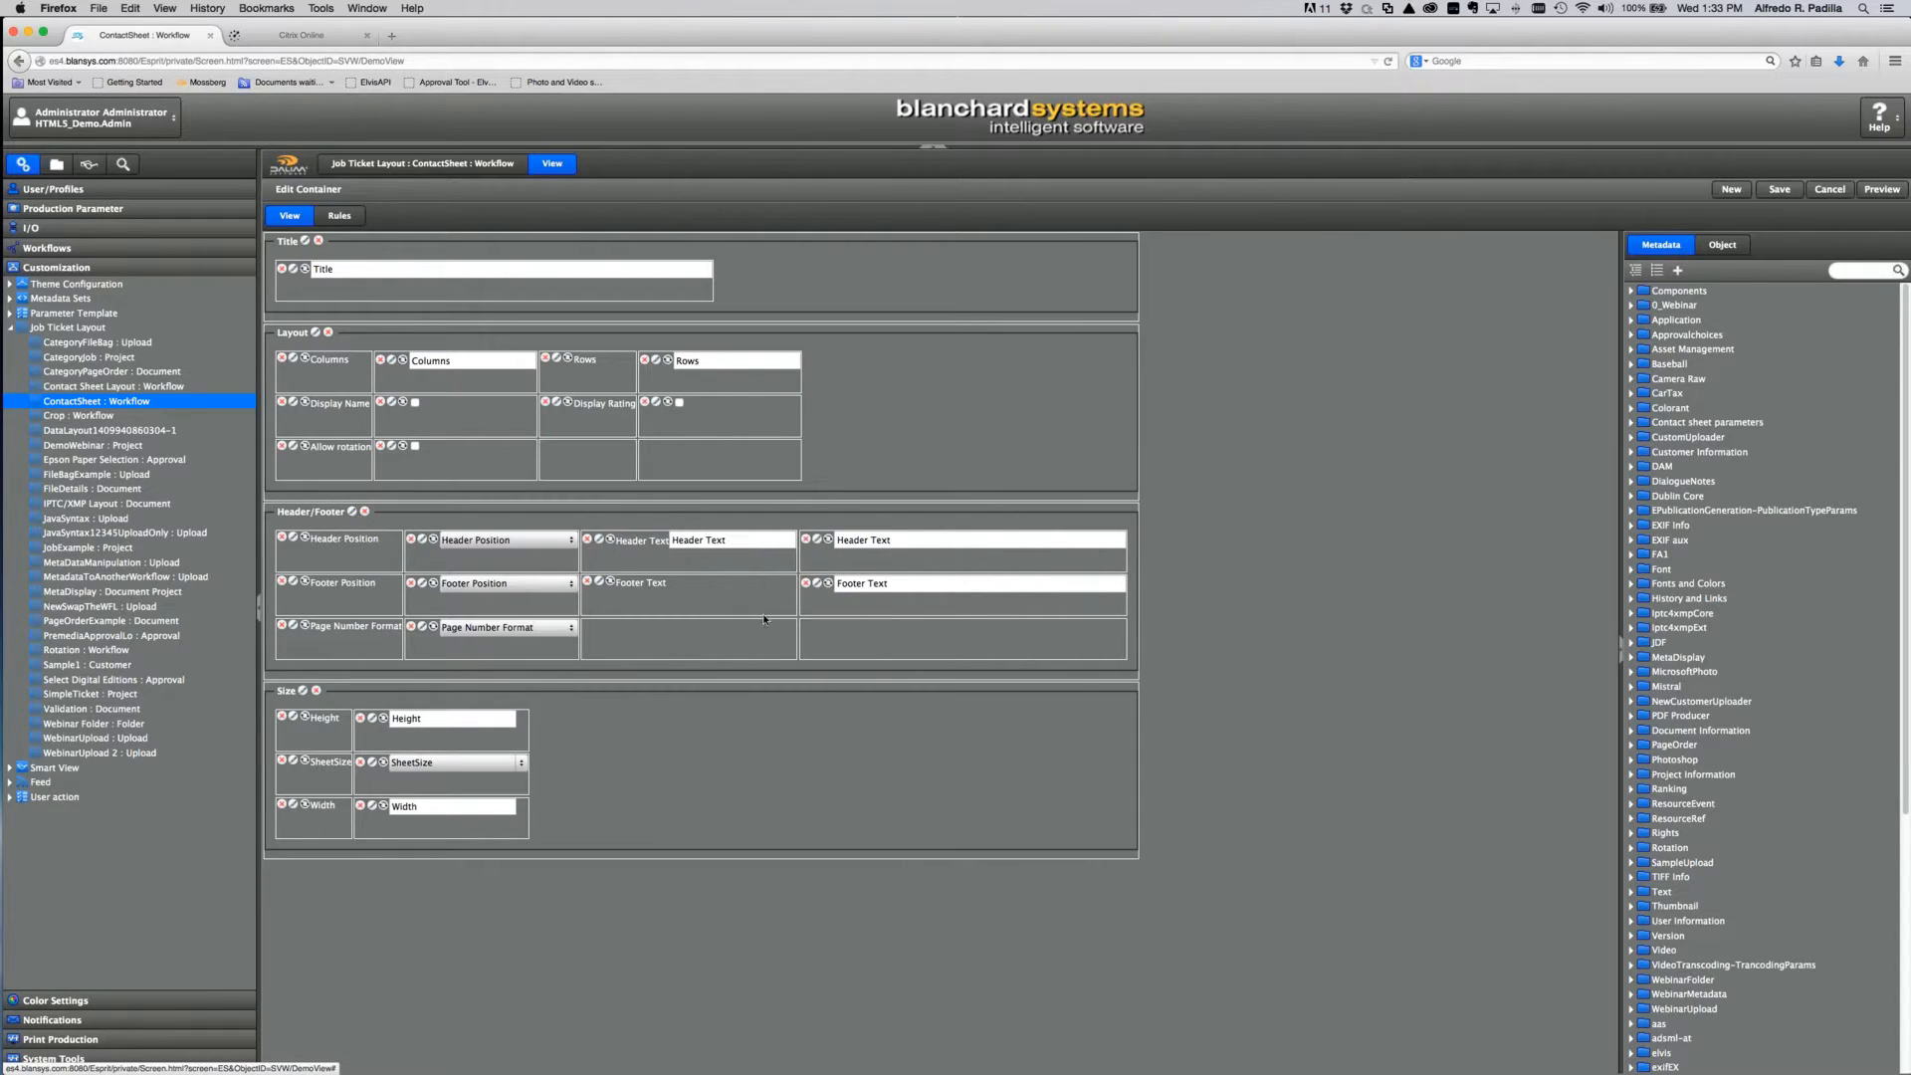
left_click(614, 541)
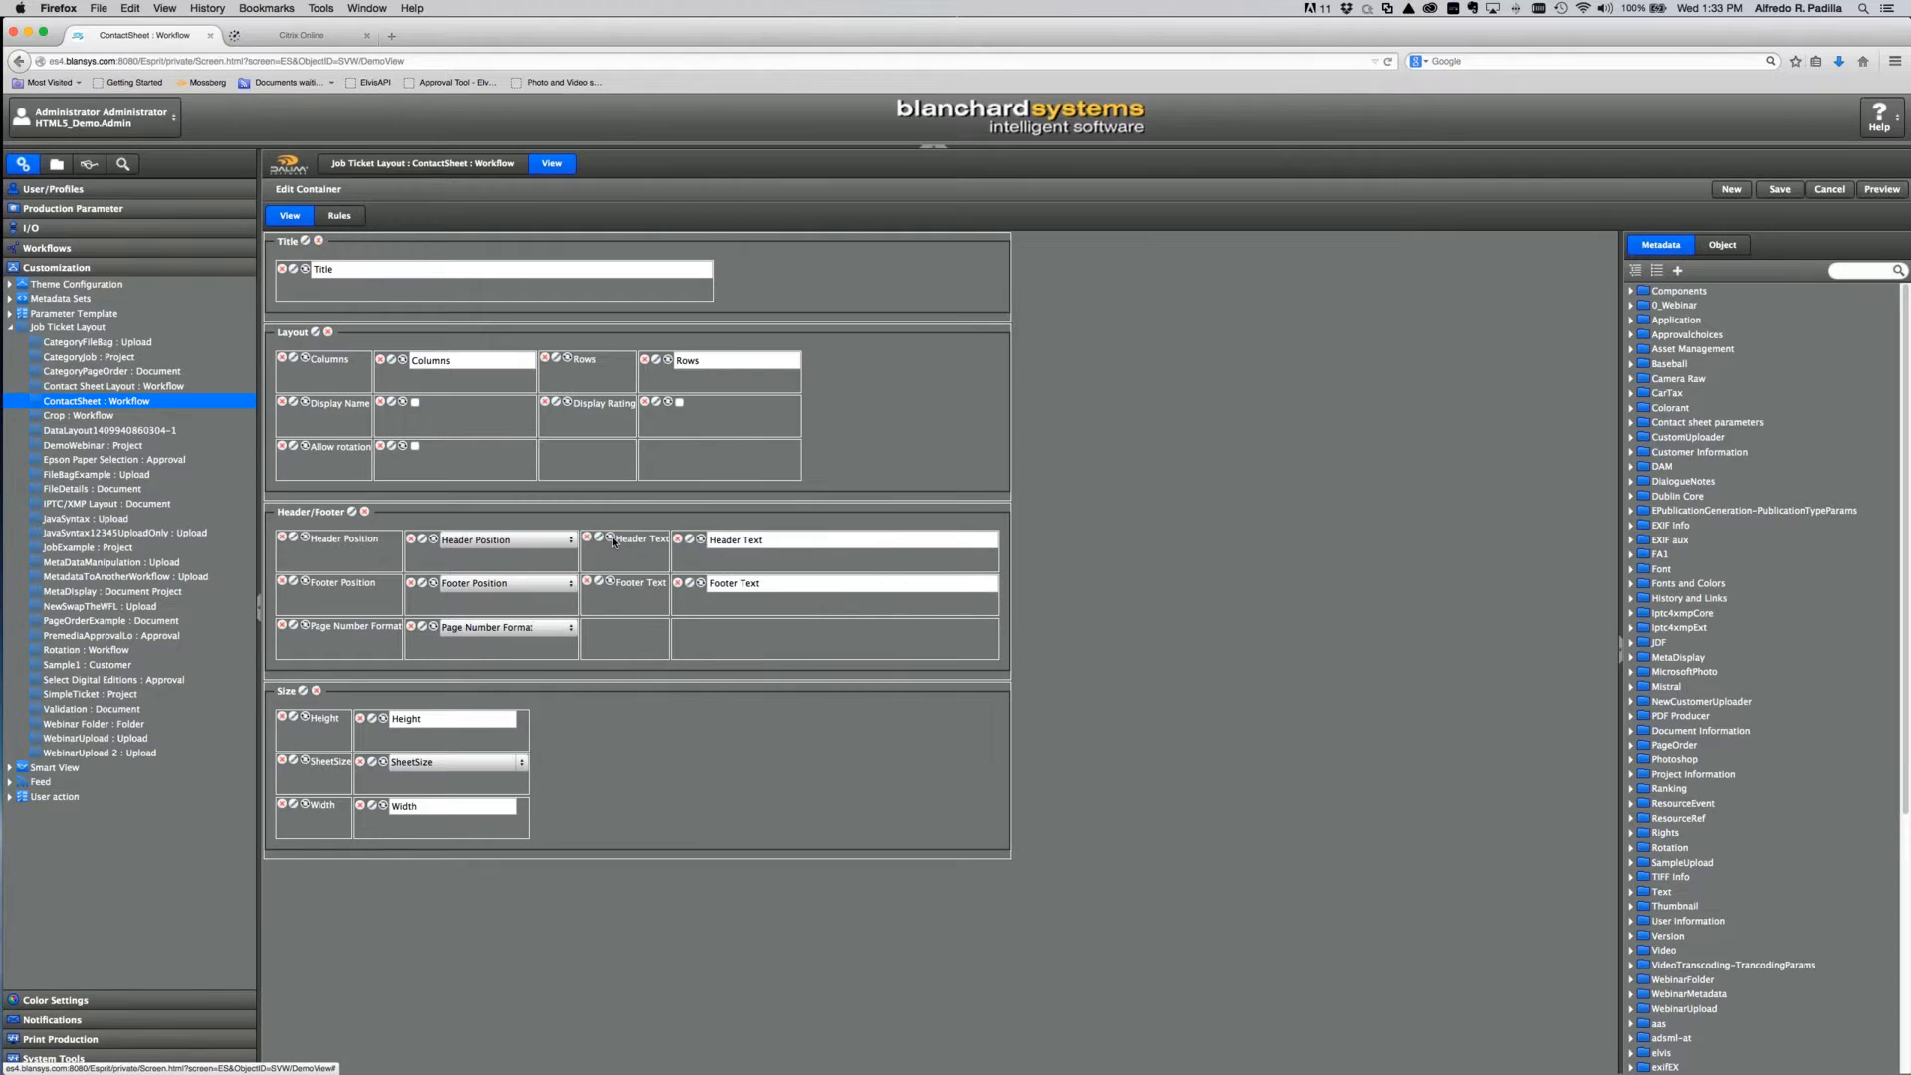
left_click(1881, 190)
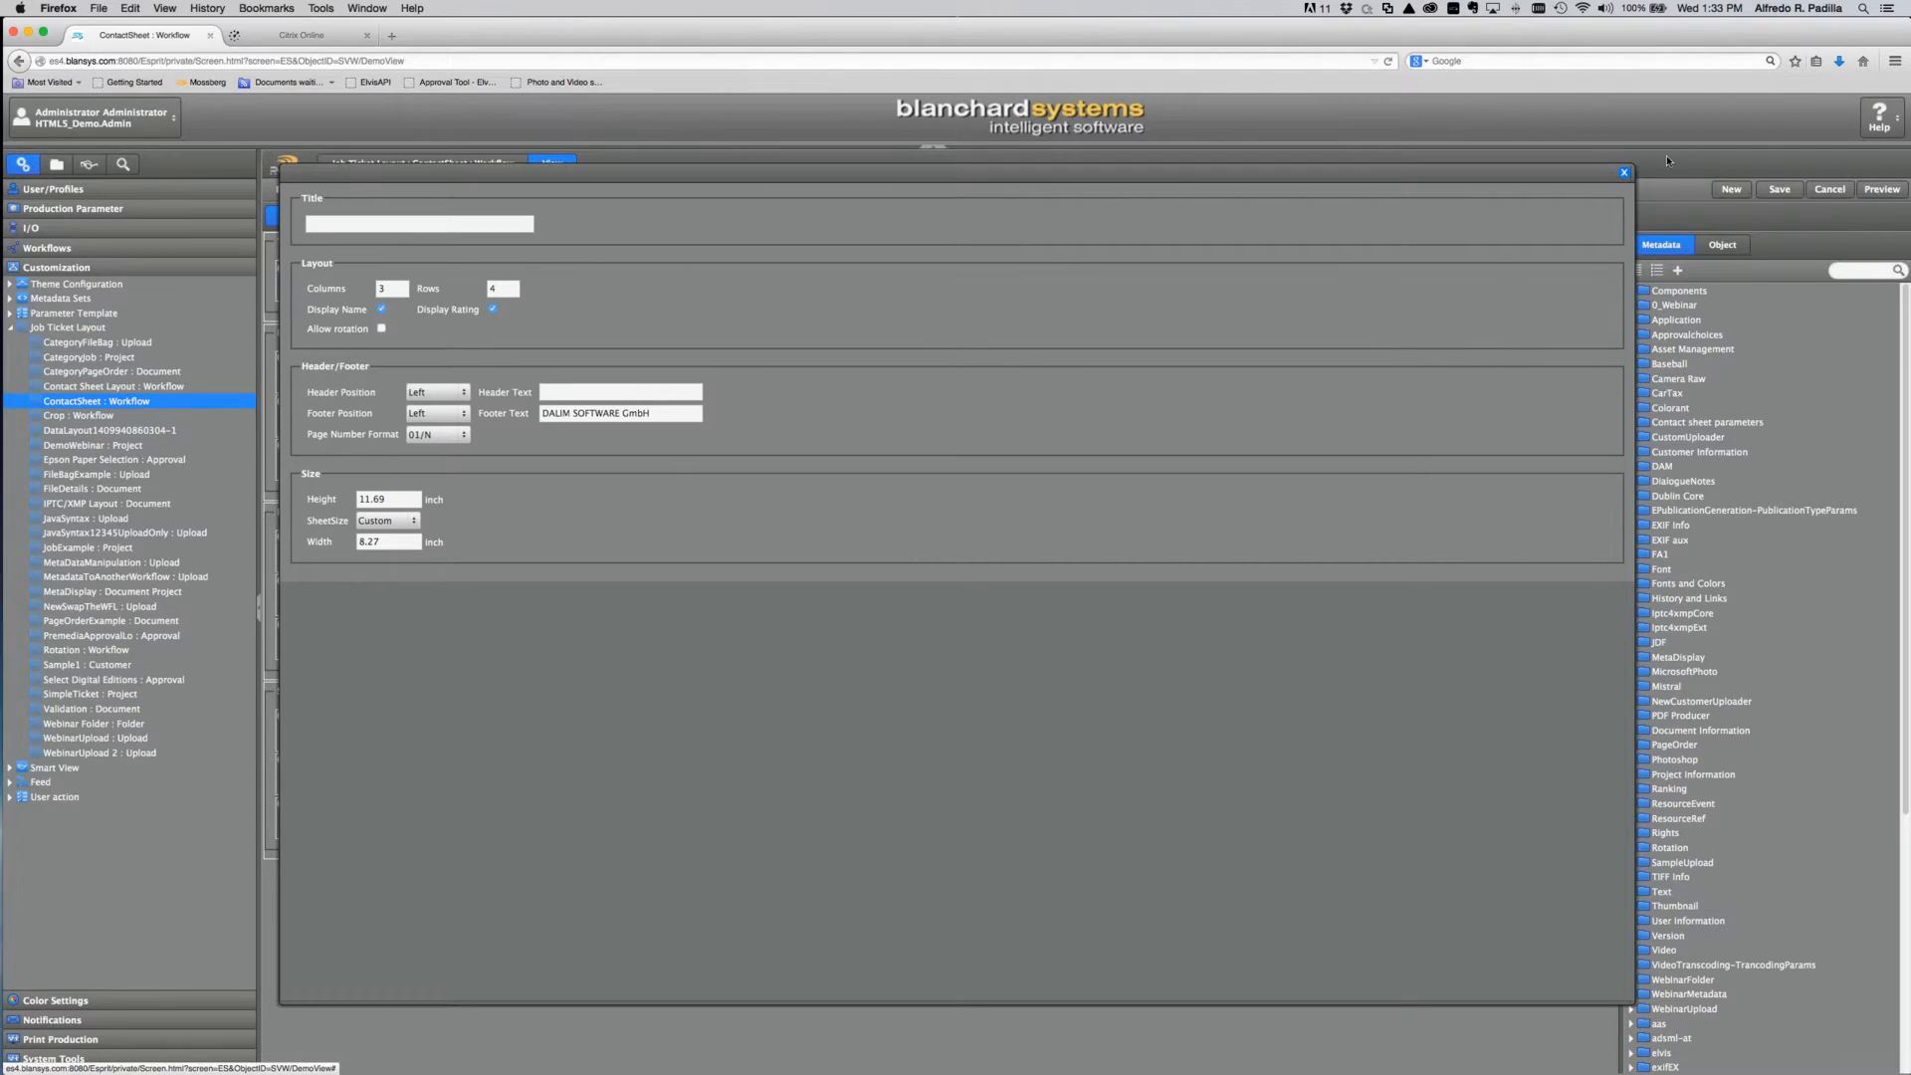
left_click(1625, 174)
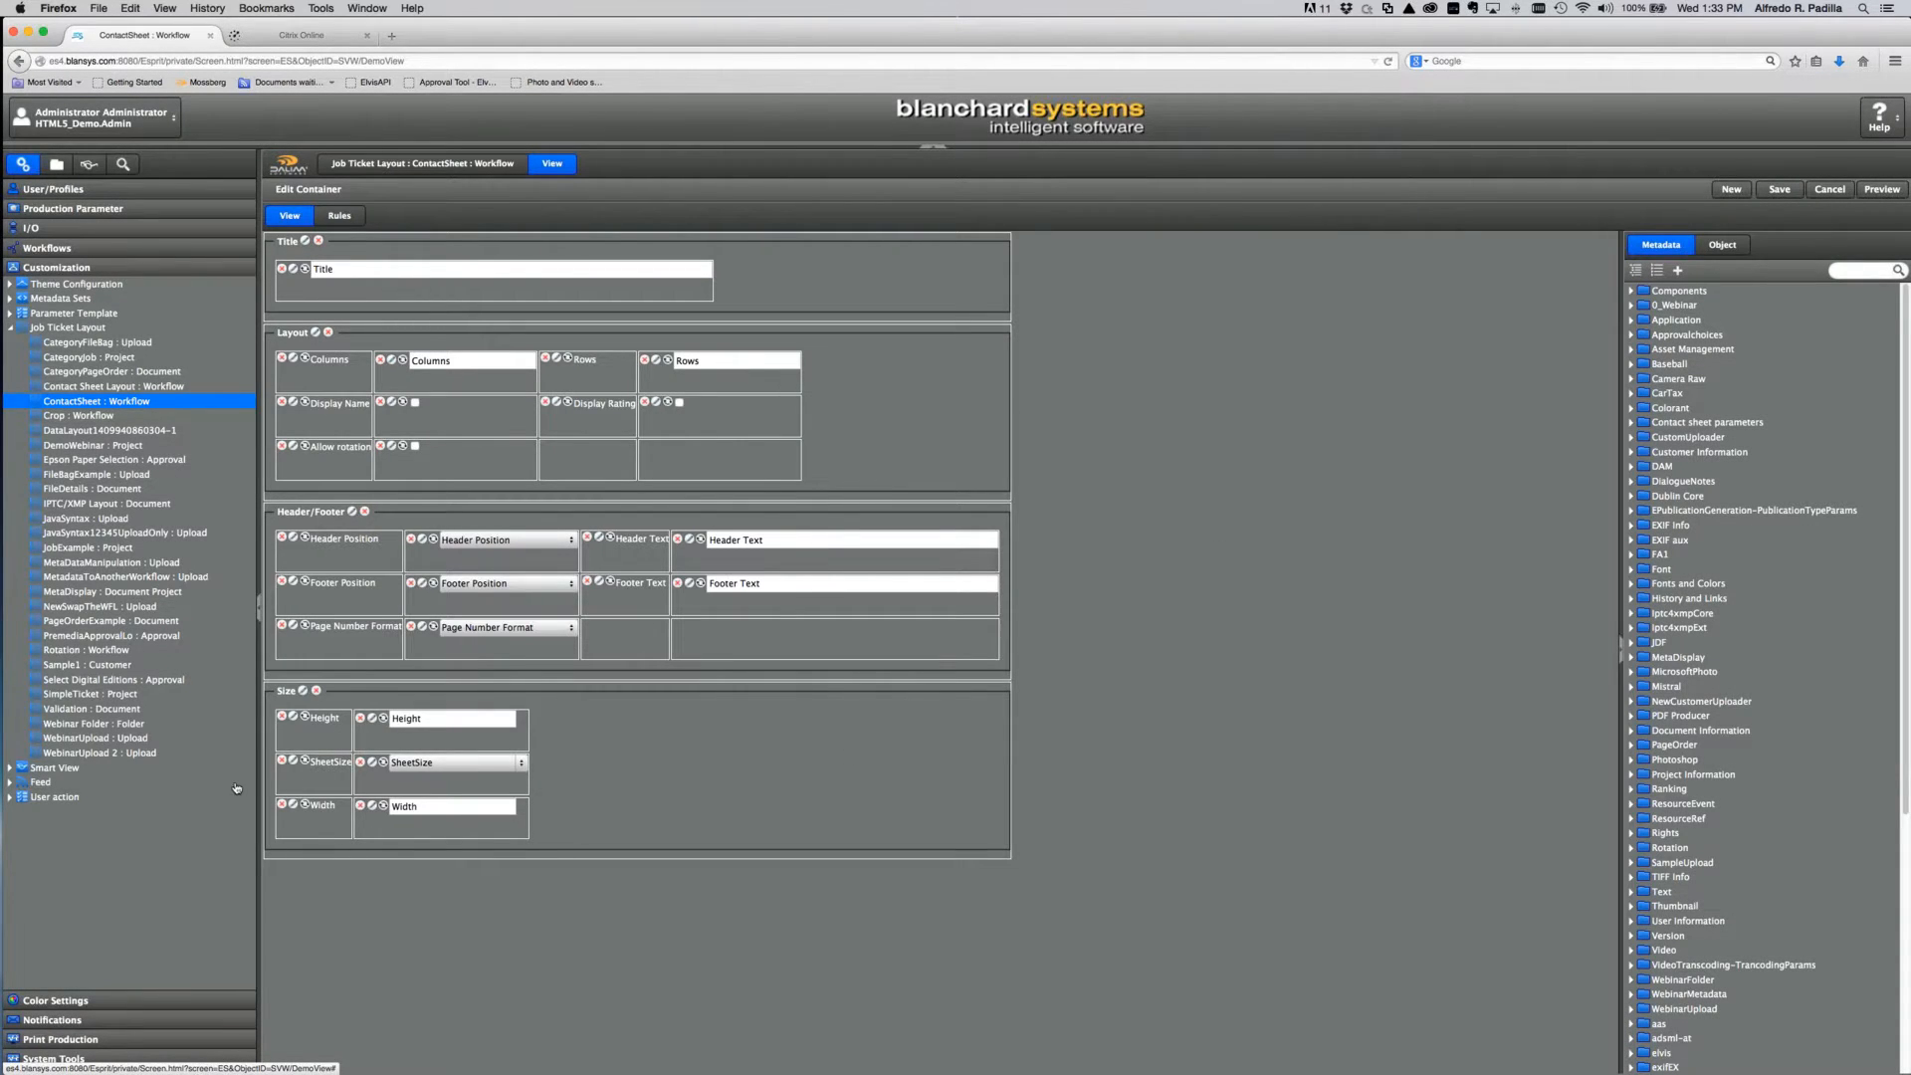
Step: Discard the unsaved contact sheet layout changes, view Webinar Folder's properties, and go to User/Profiles
left_click(109, 724)
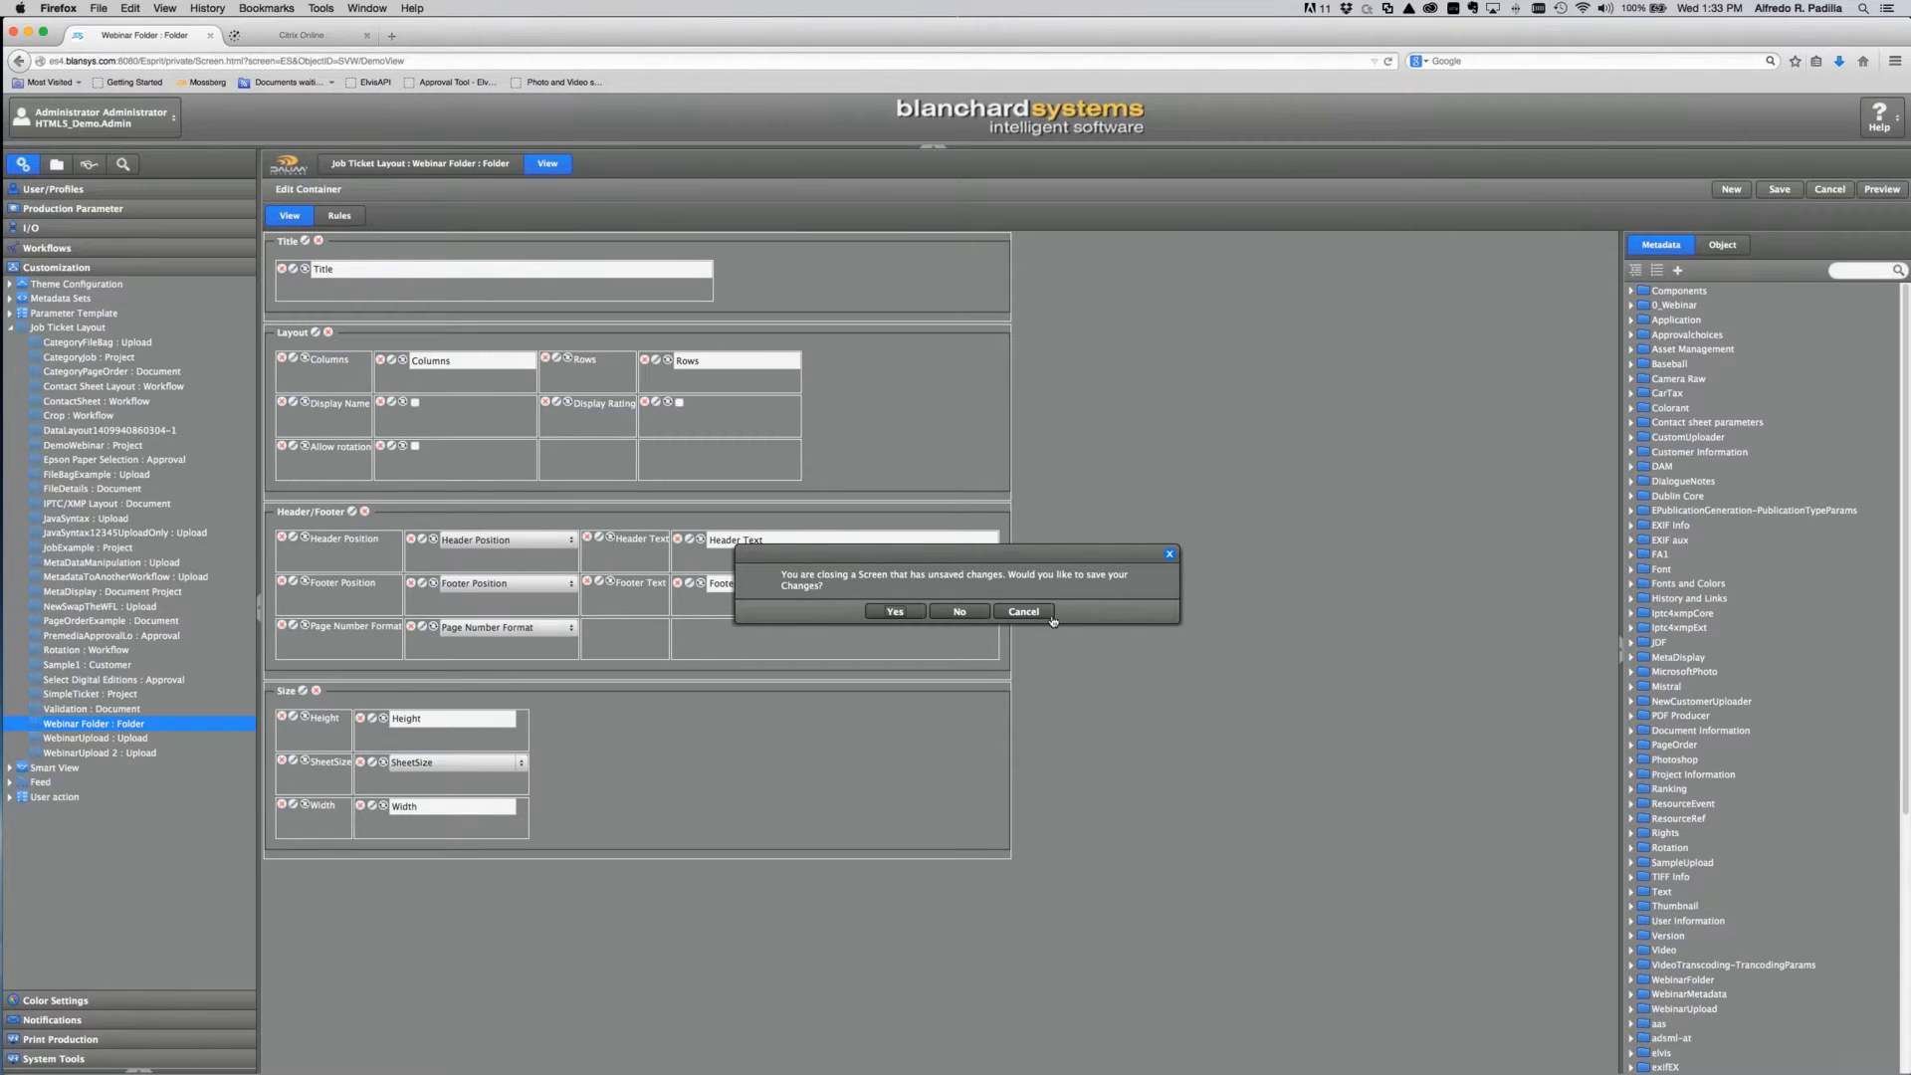
left_click(960, 611)
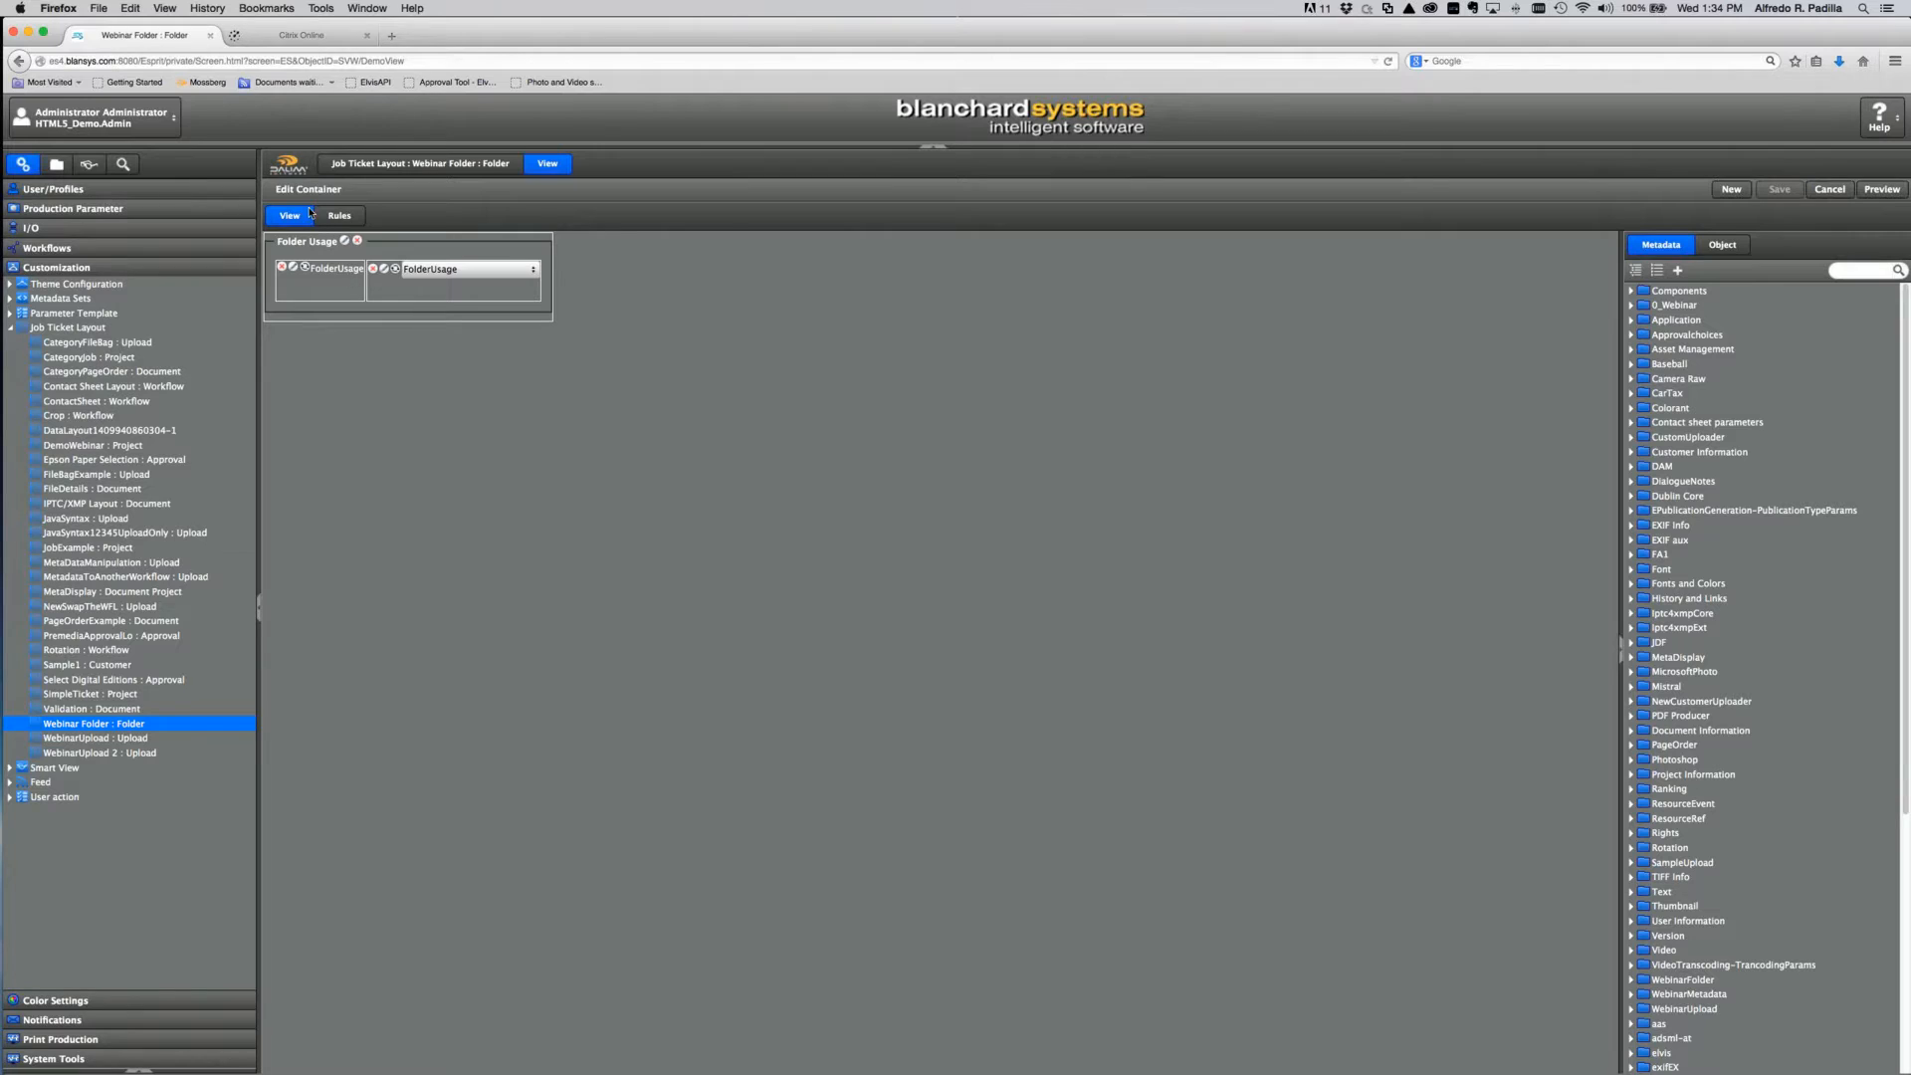
left_click(390, 164)
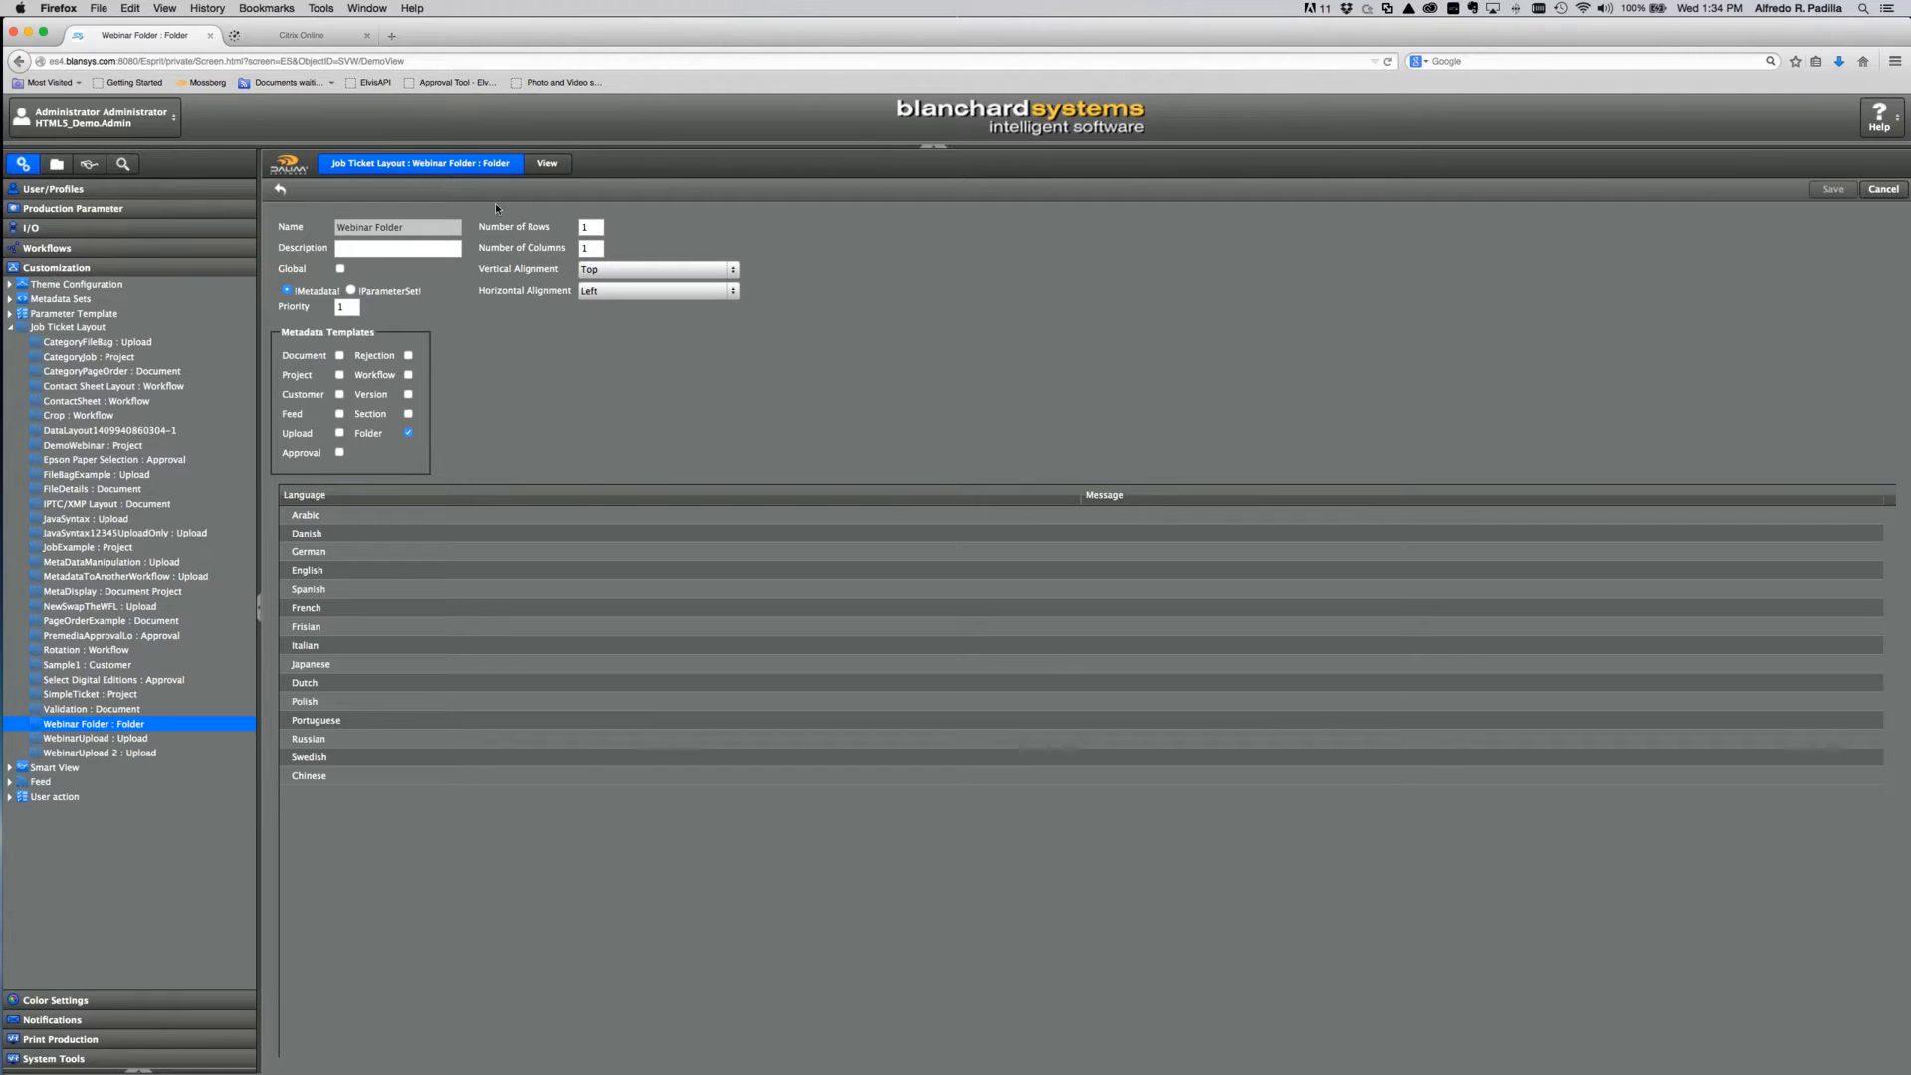
left_click(44, 191)
Step: Open the Webinar customer's Webinar project template and enlarge the Project Template dialog
left_click(50, 220)
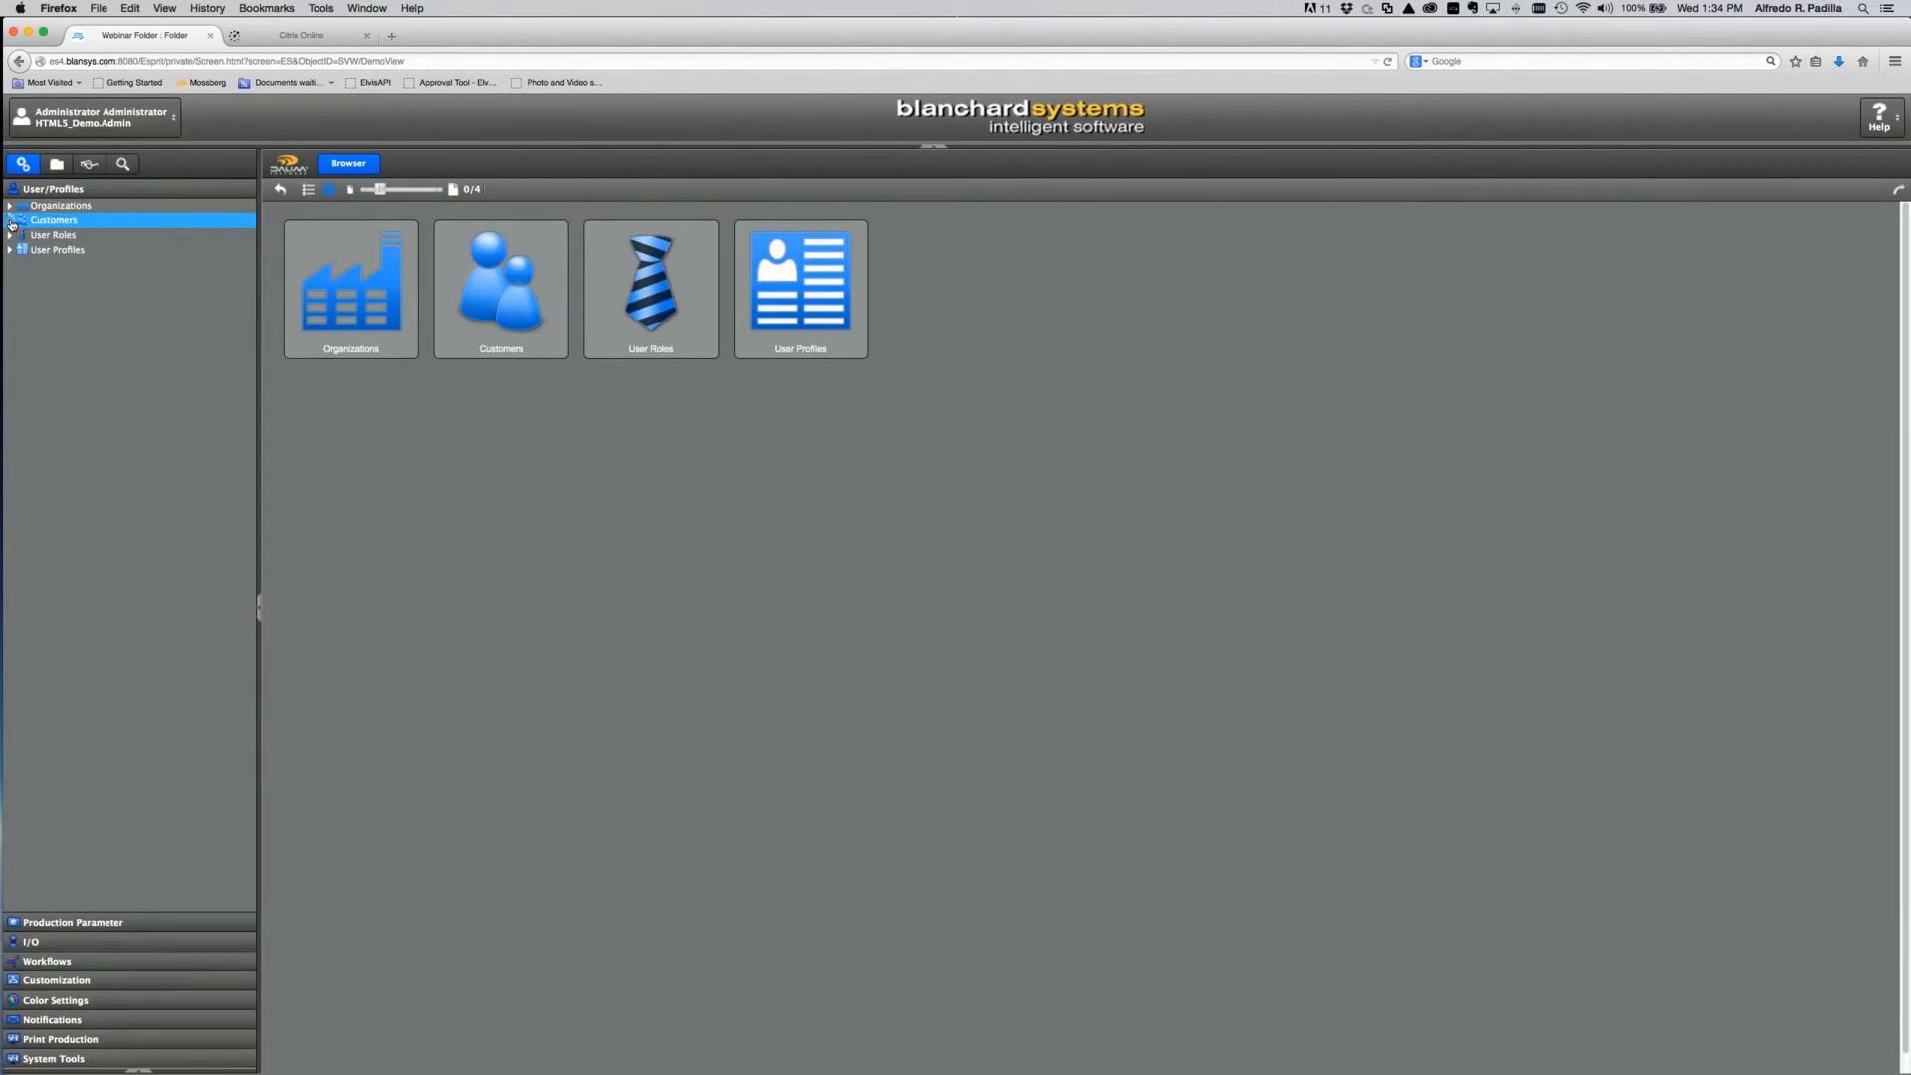
left_click(126, 673)
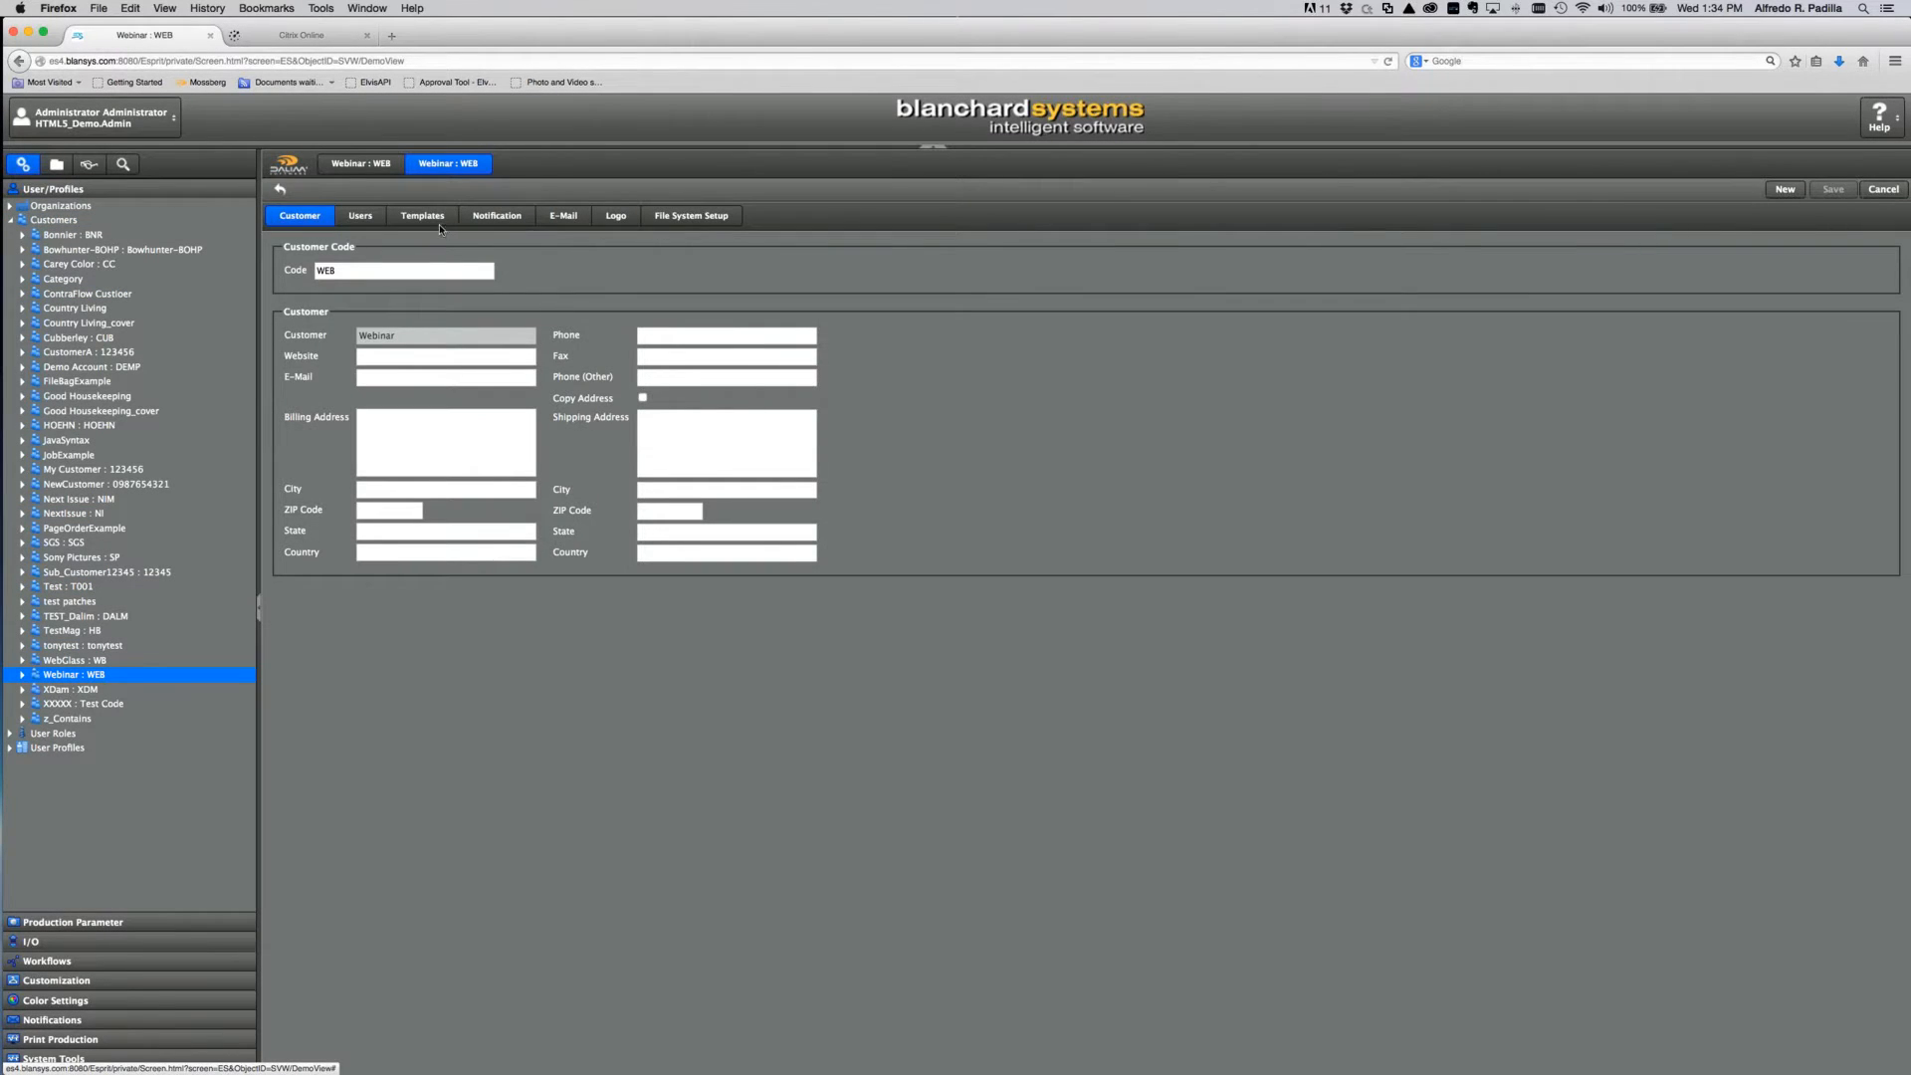
left_click(436, 219)
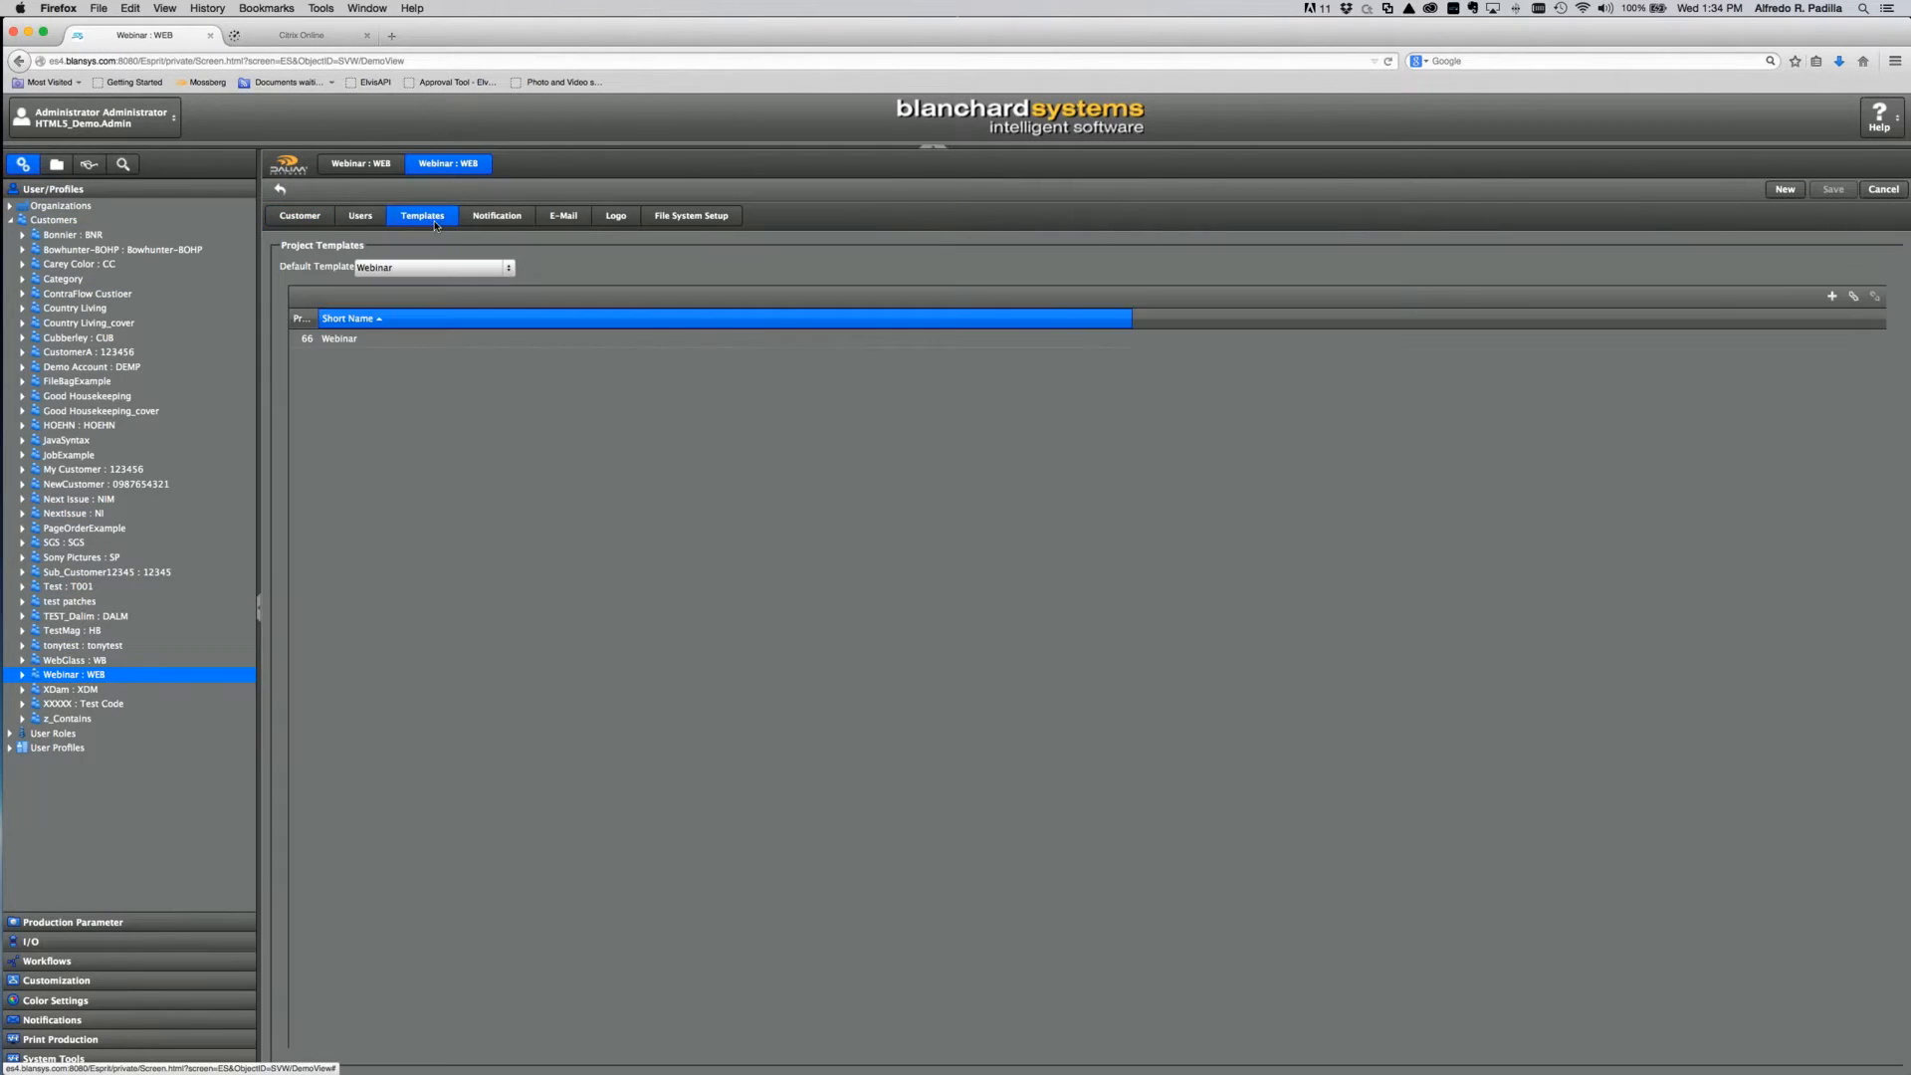
double_click(453, 337)
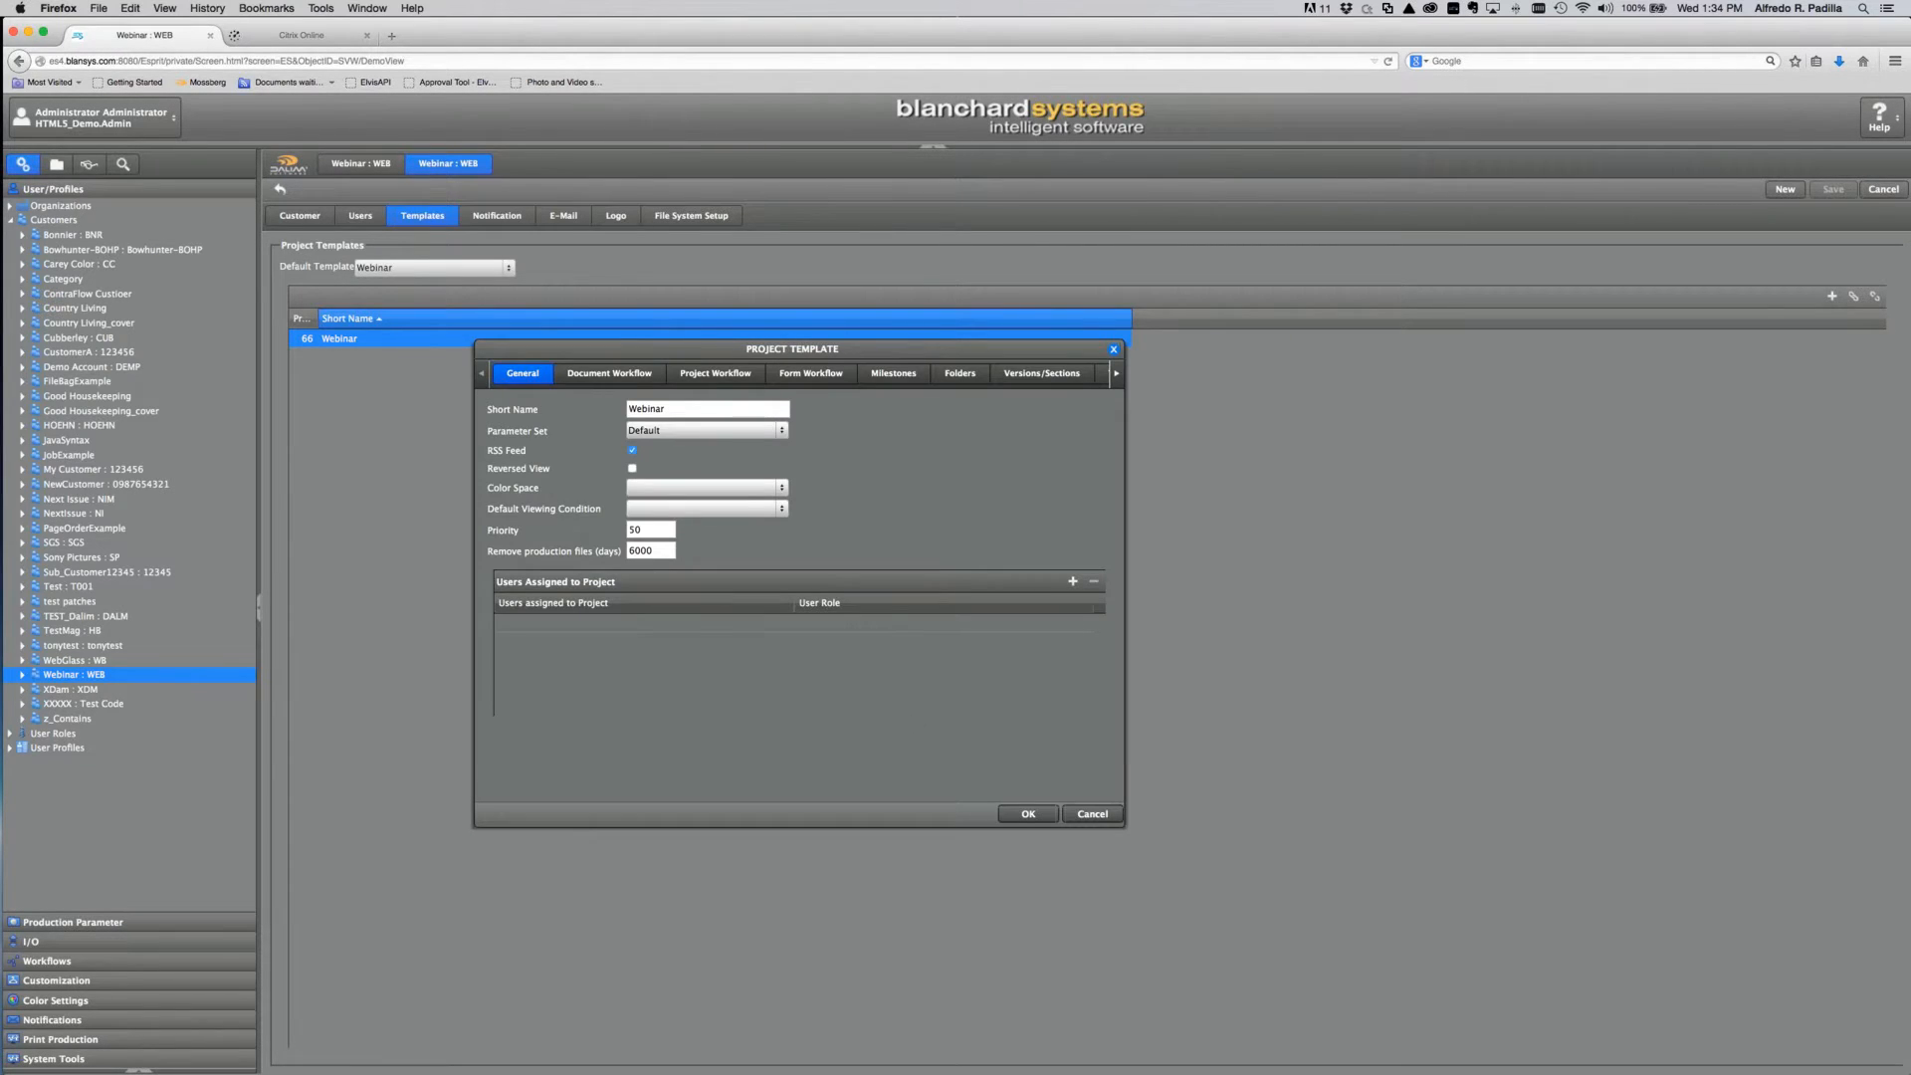
left_click_drag(1126, 825, 1560, 883)
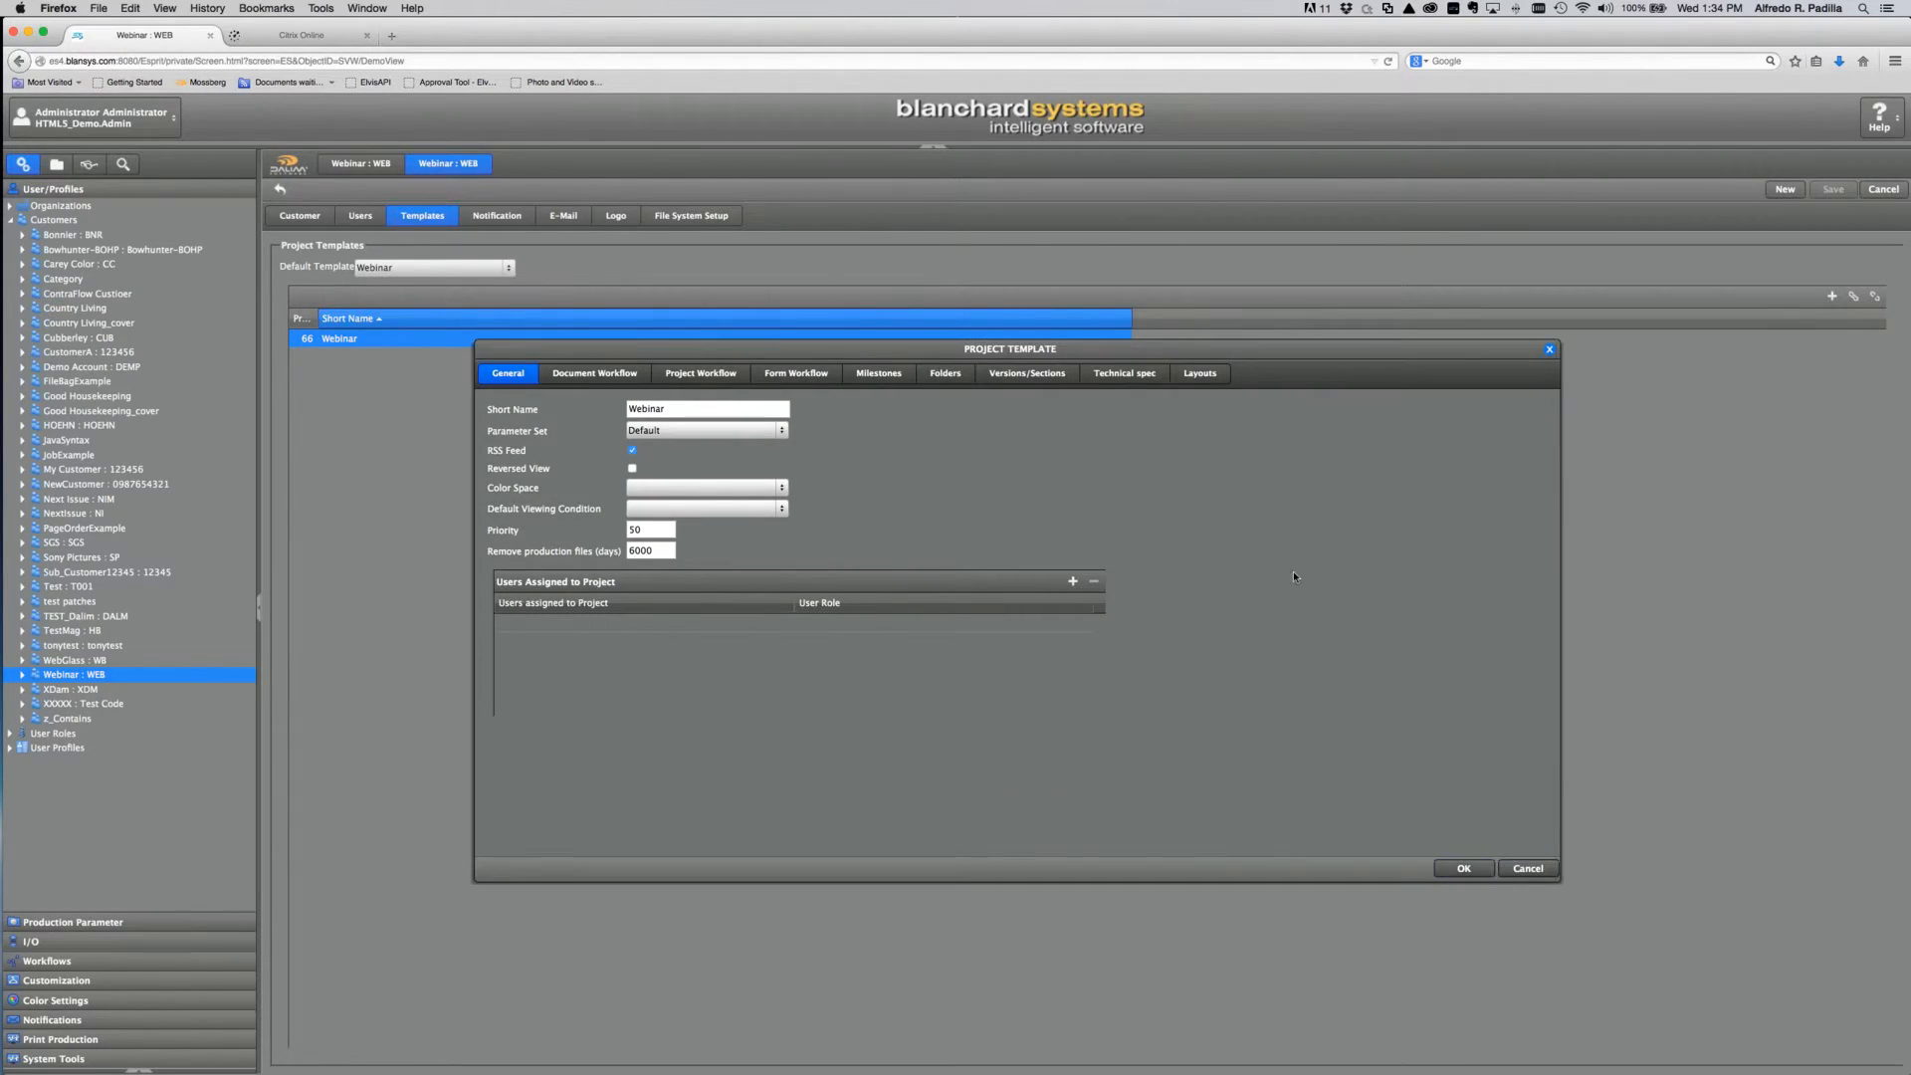
Step: Review the template's assigned layouts, leaving the Webinar Folder entry unchanged
left_click(1201, 375)
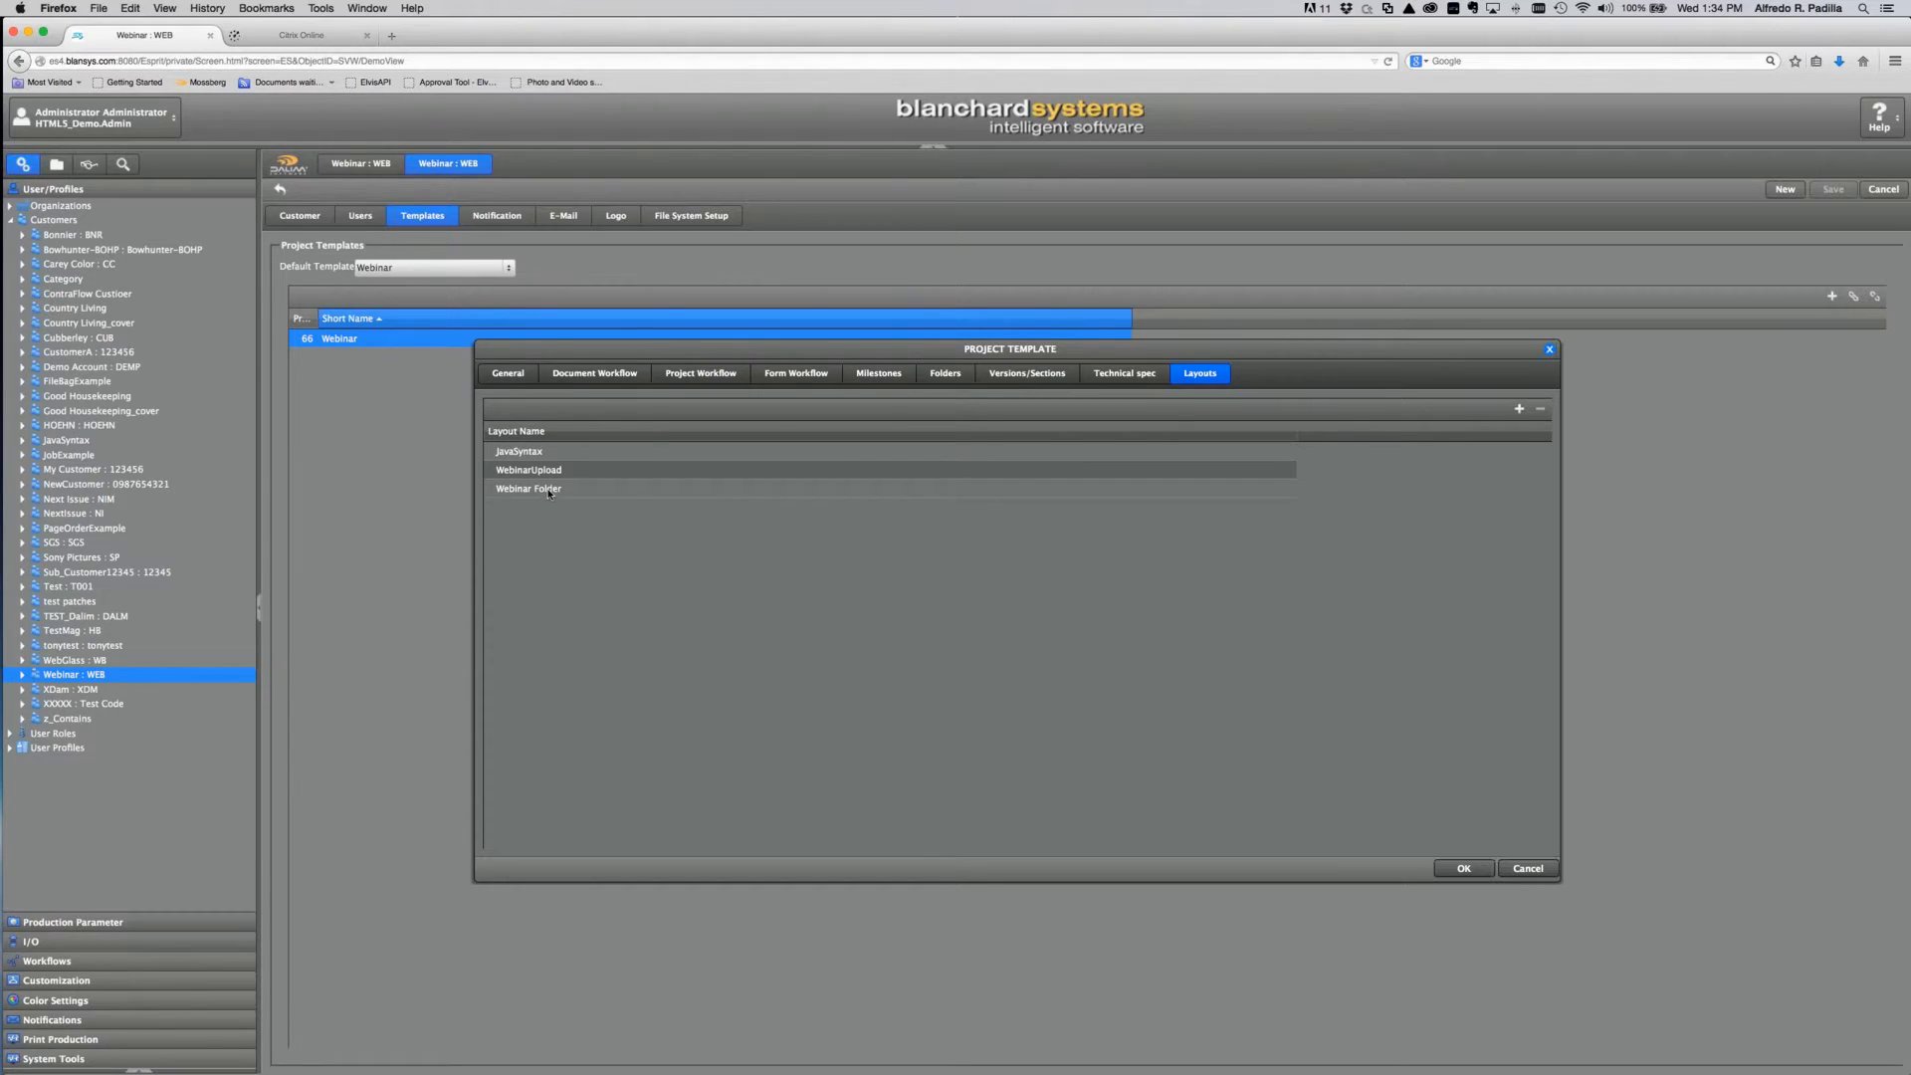
double_click(614, 488)
left_click(638, 489)
left_click(691, 527)
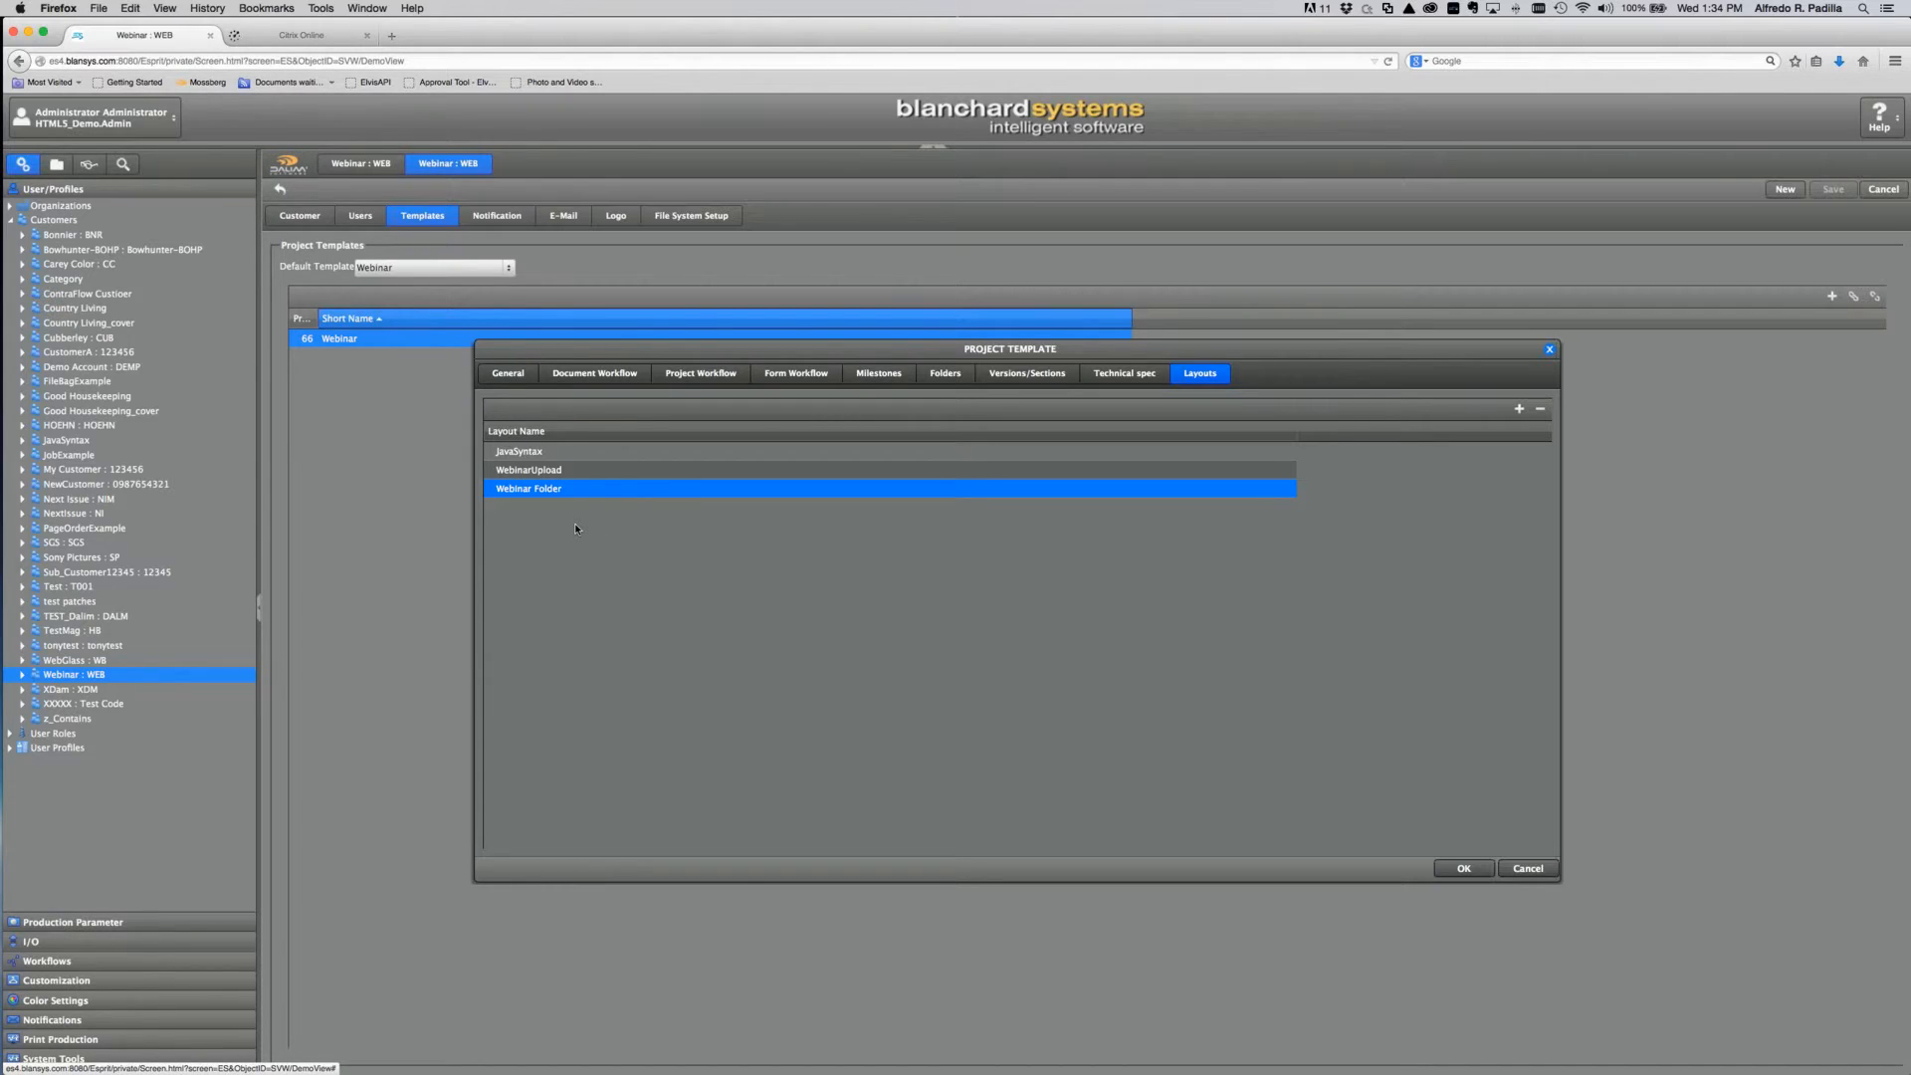
Step: Leave the WebinarUpload entry unchanged, cancel the Project Template dialog, and open Customization
double_click(537, 474)
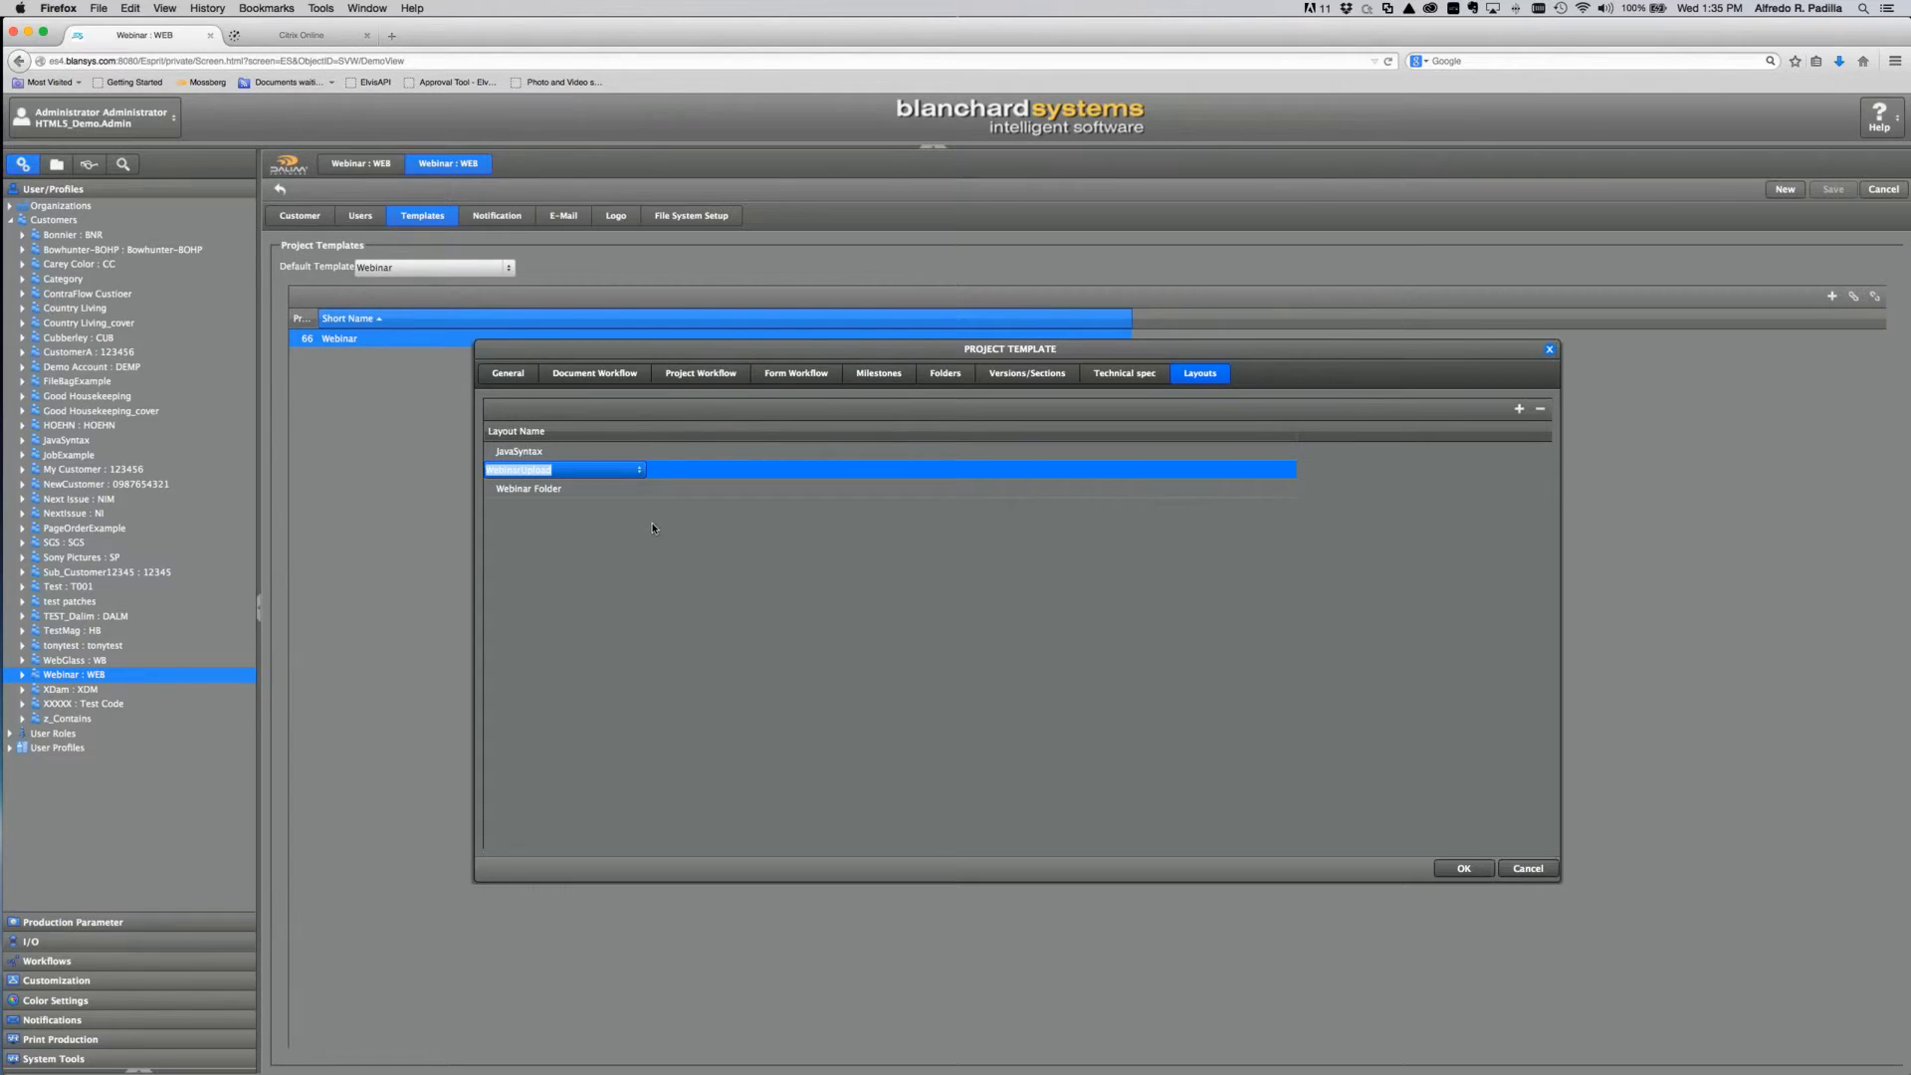
left_click(516, 469)
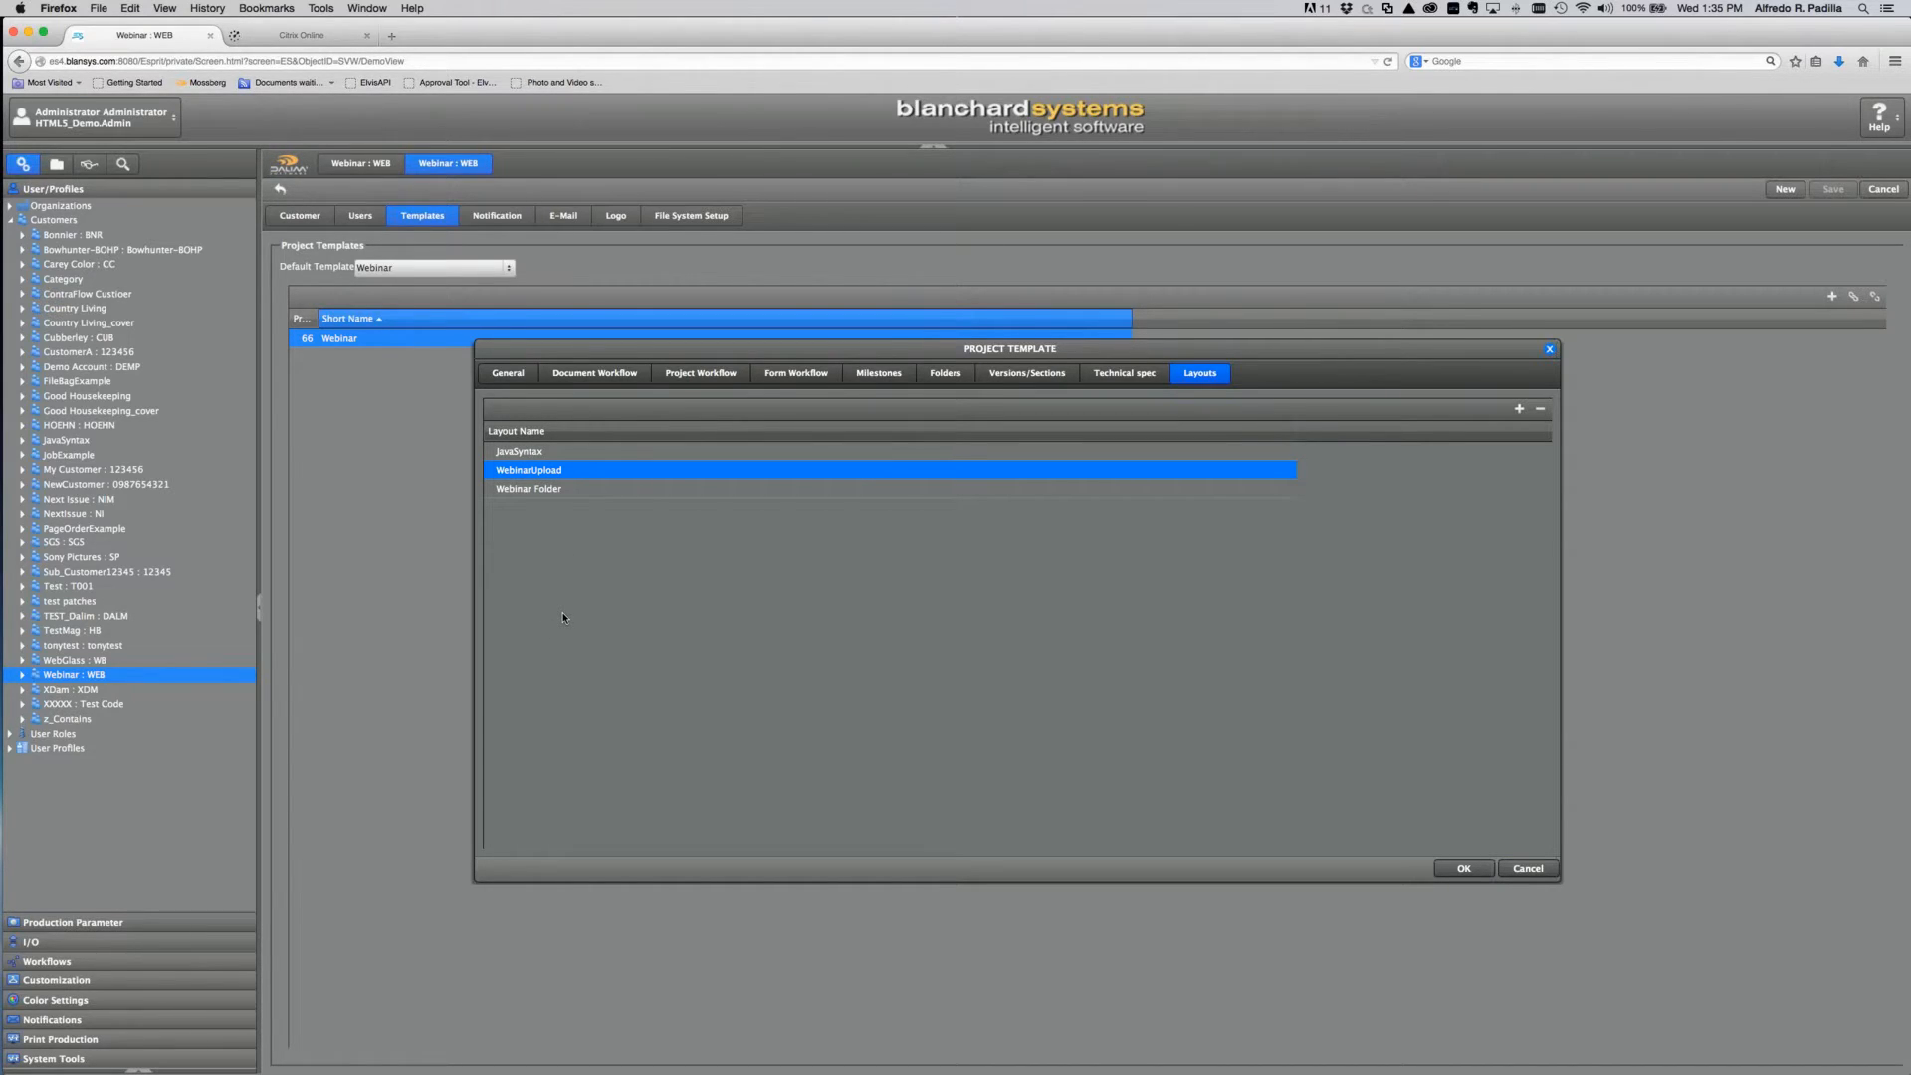
left_click(1548, 868)
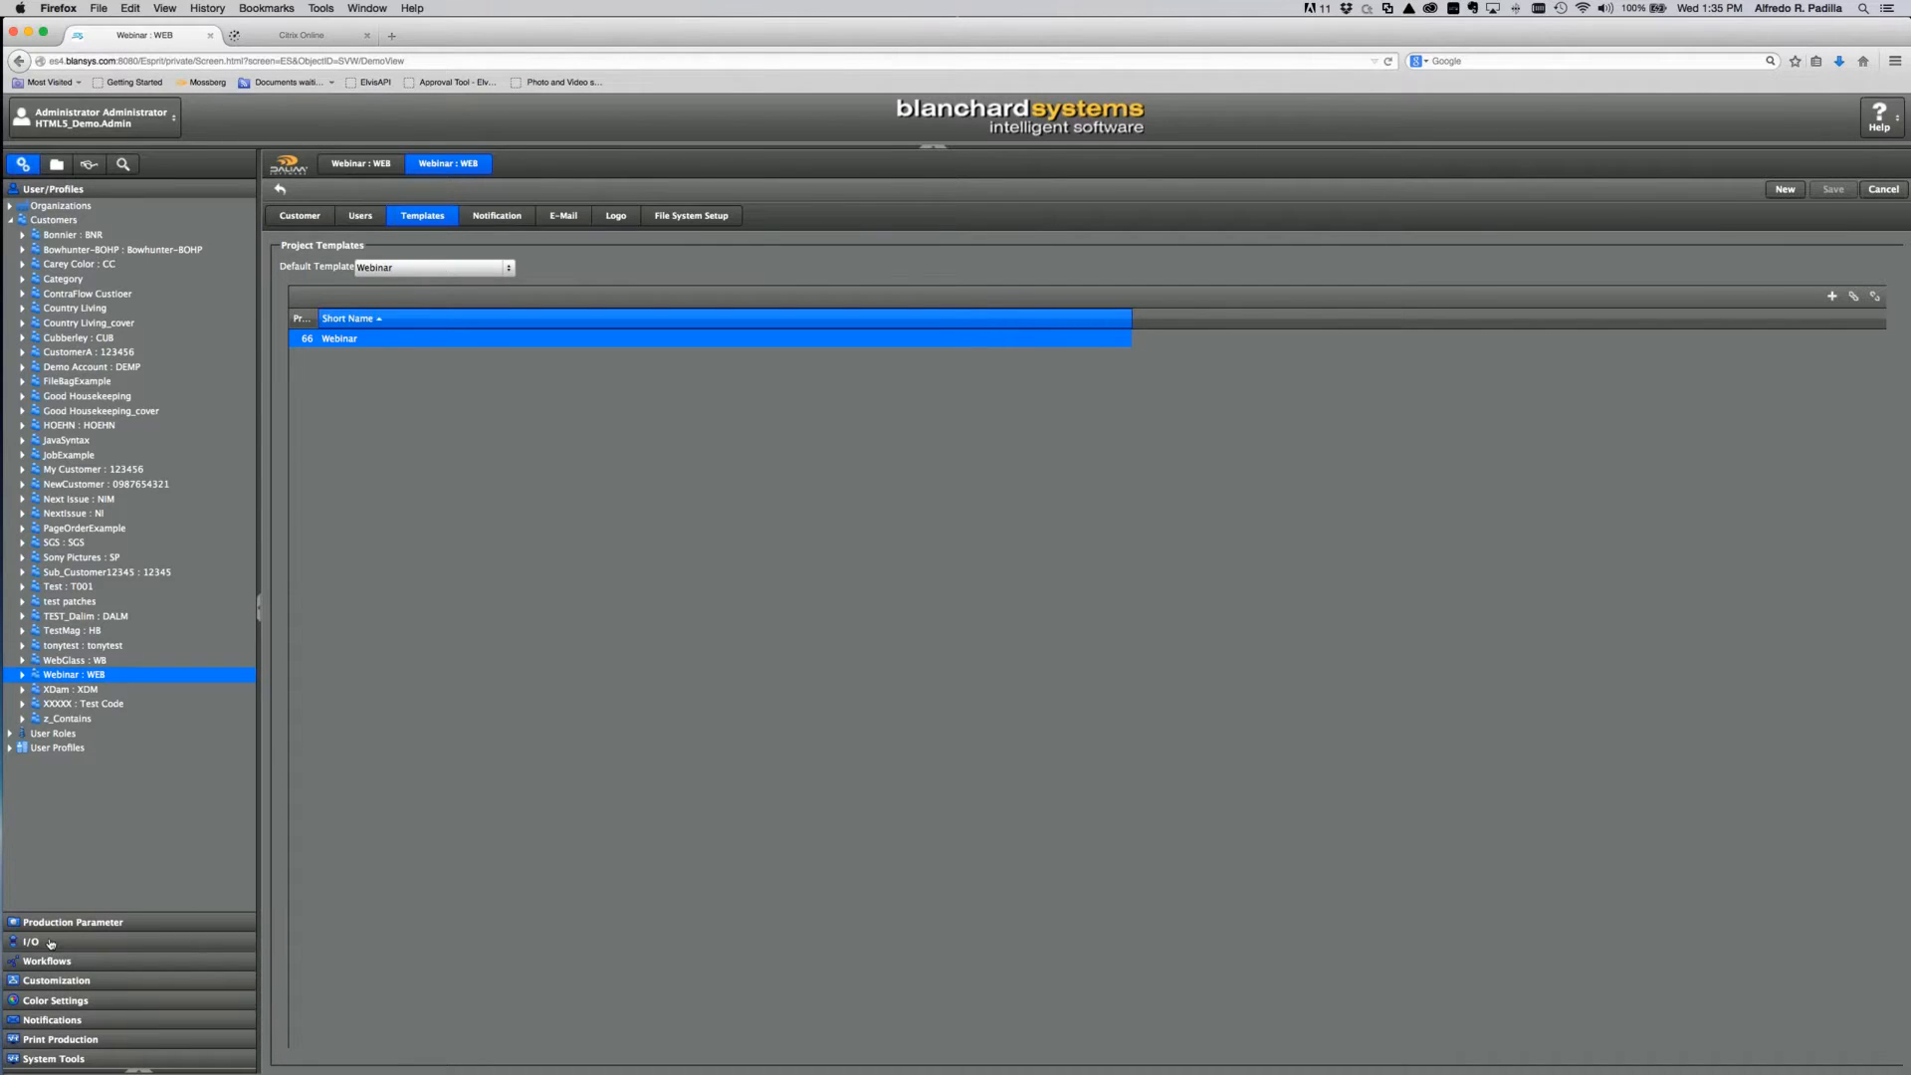
left_click(55, 980)
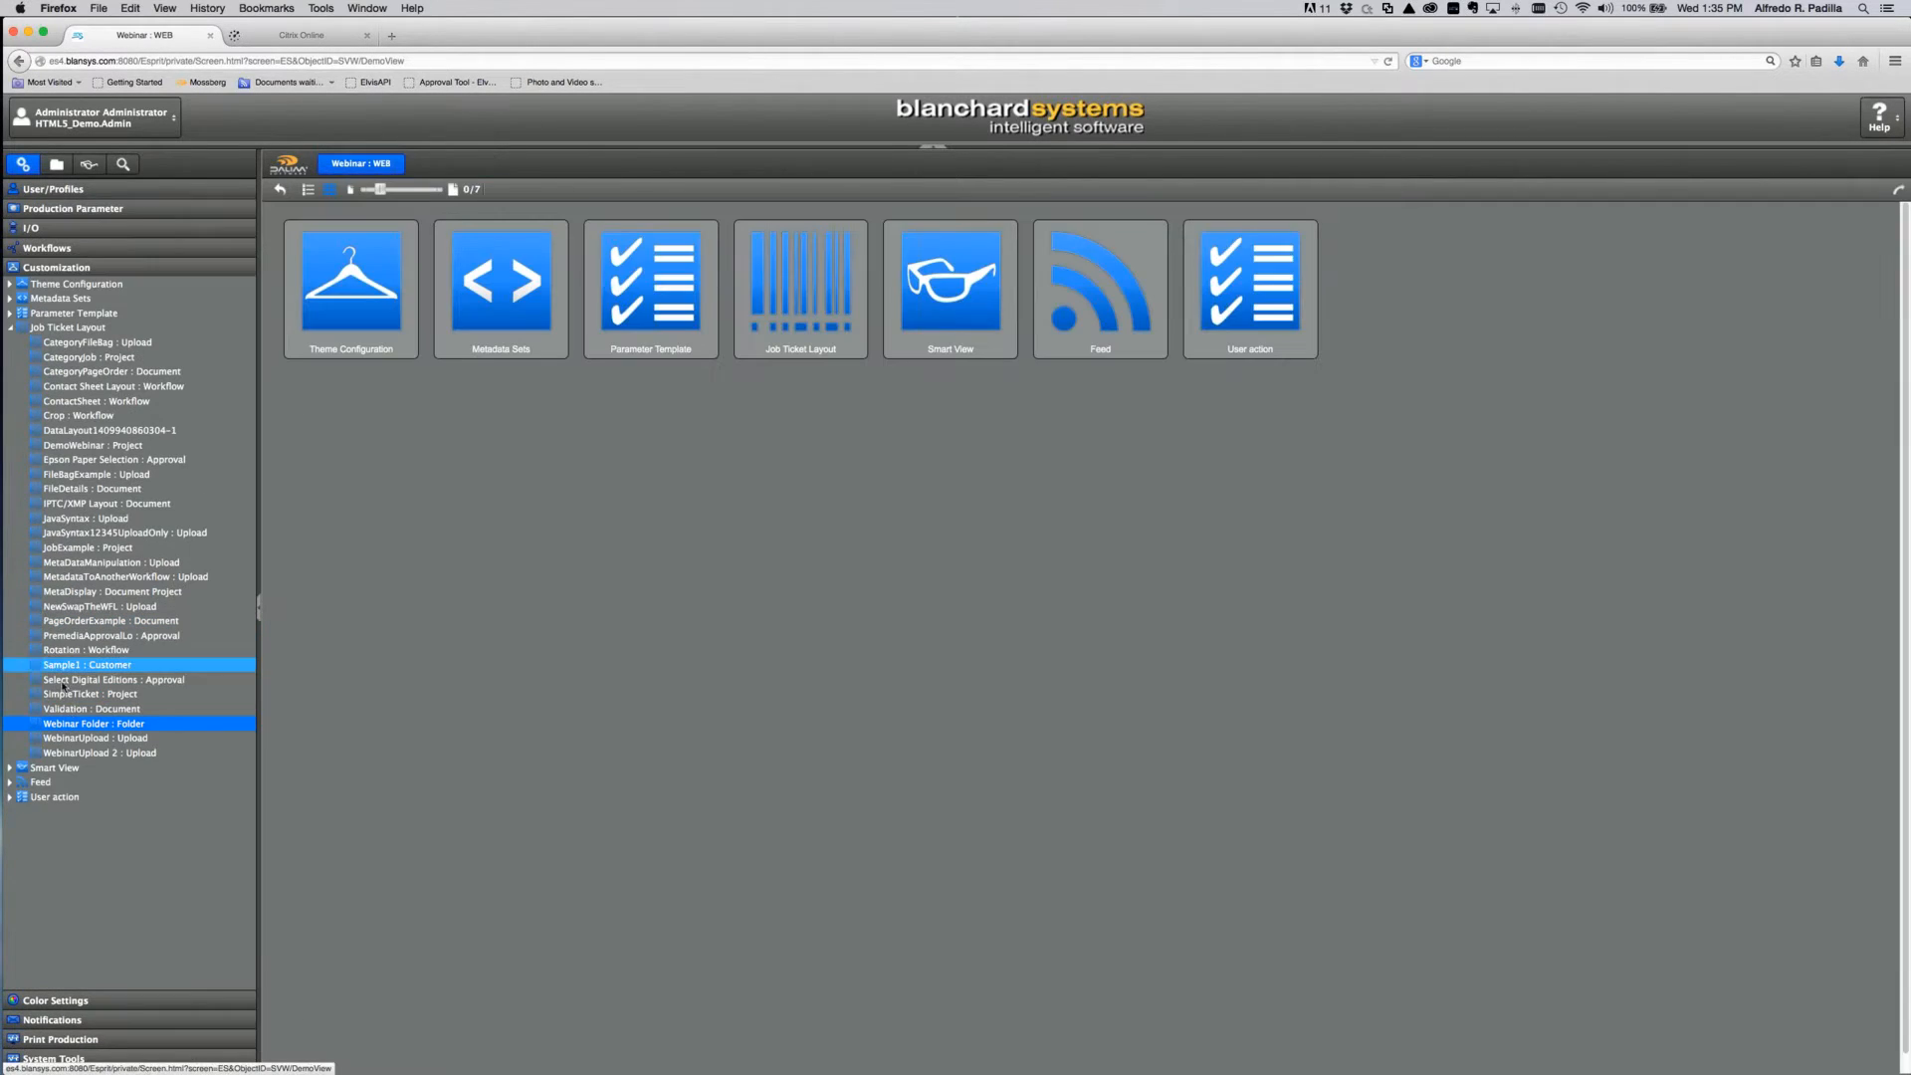
Step: Open the WebinarUpload : Upload job ticket layout and view its Resolution and PageNumber Show rules
left_click(43, 739)
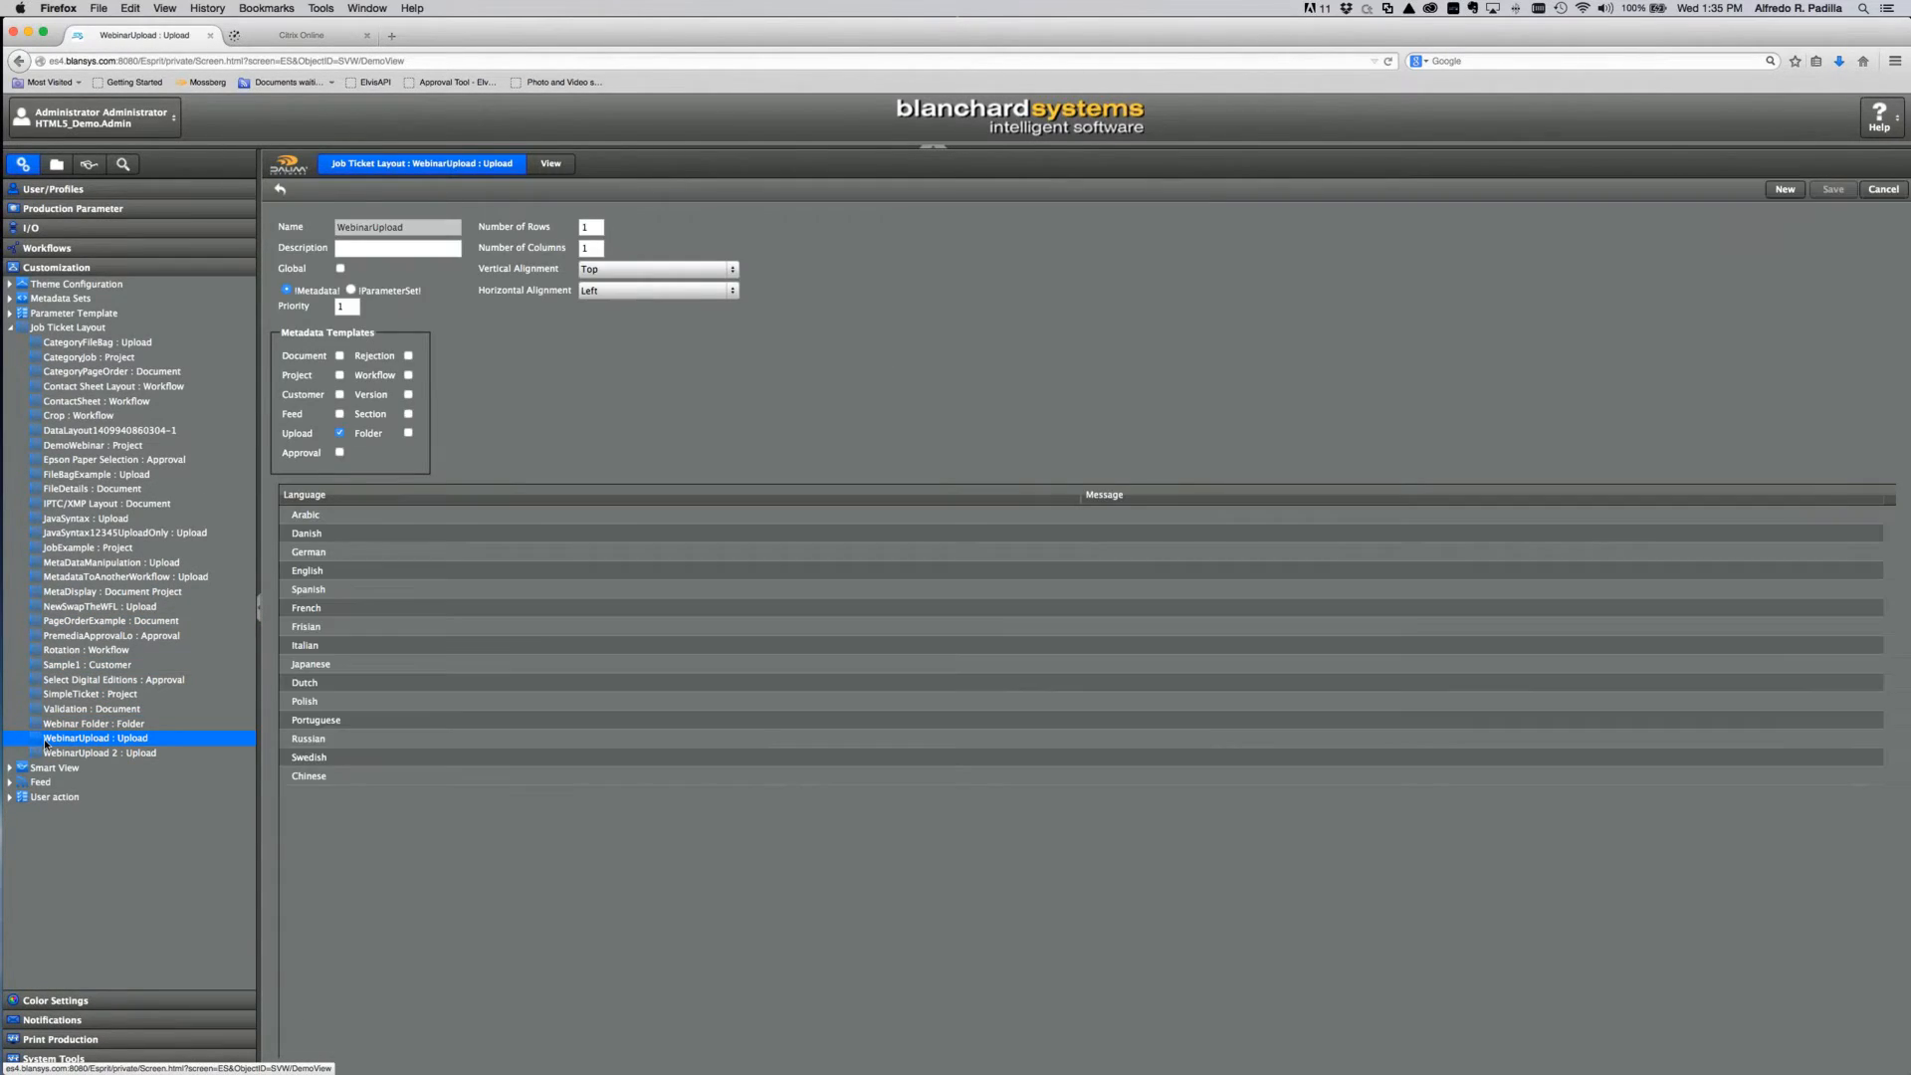
left_click(553, 171)
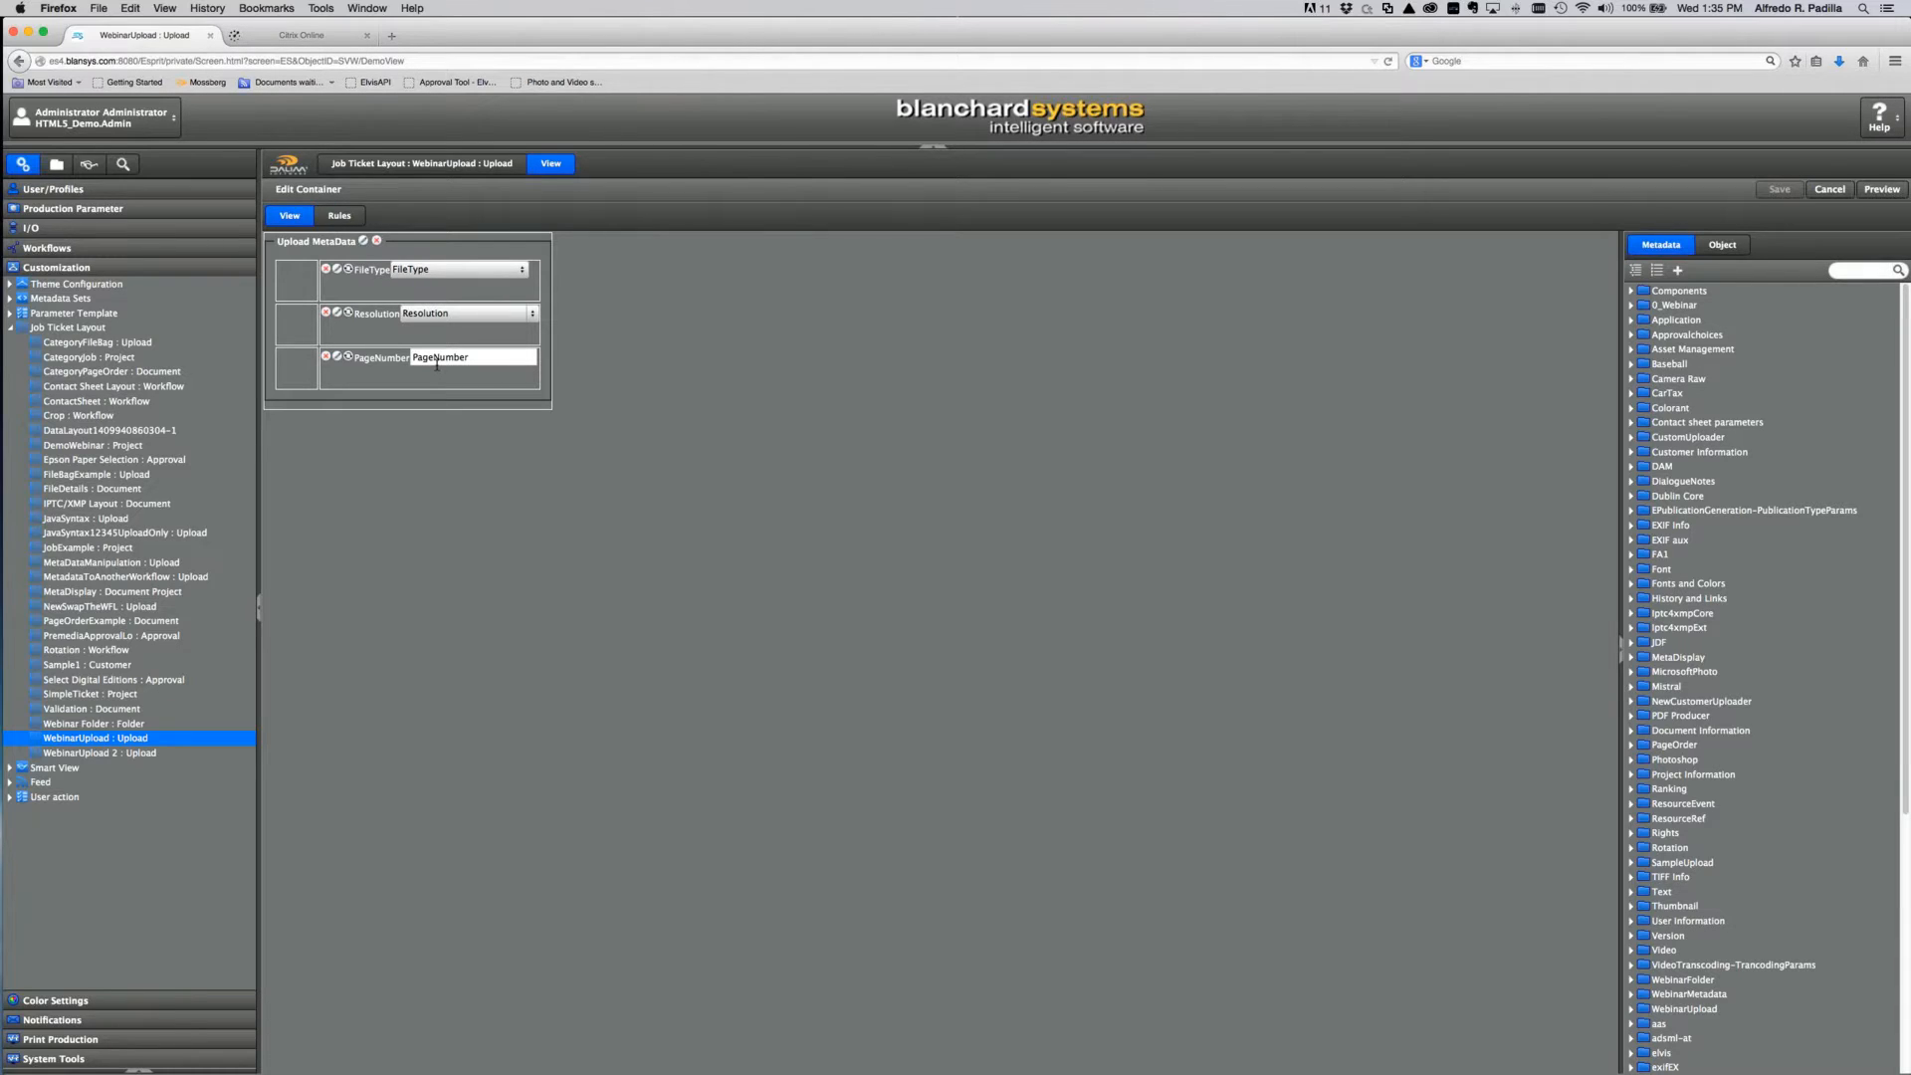
left_click(341, 217)
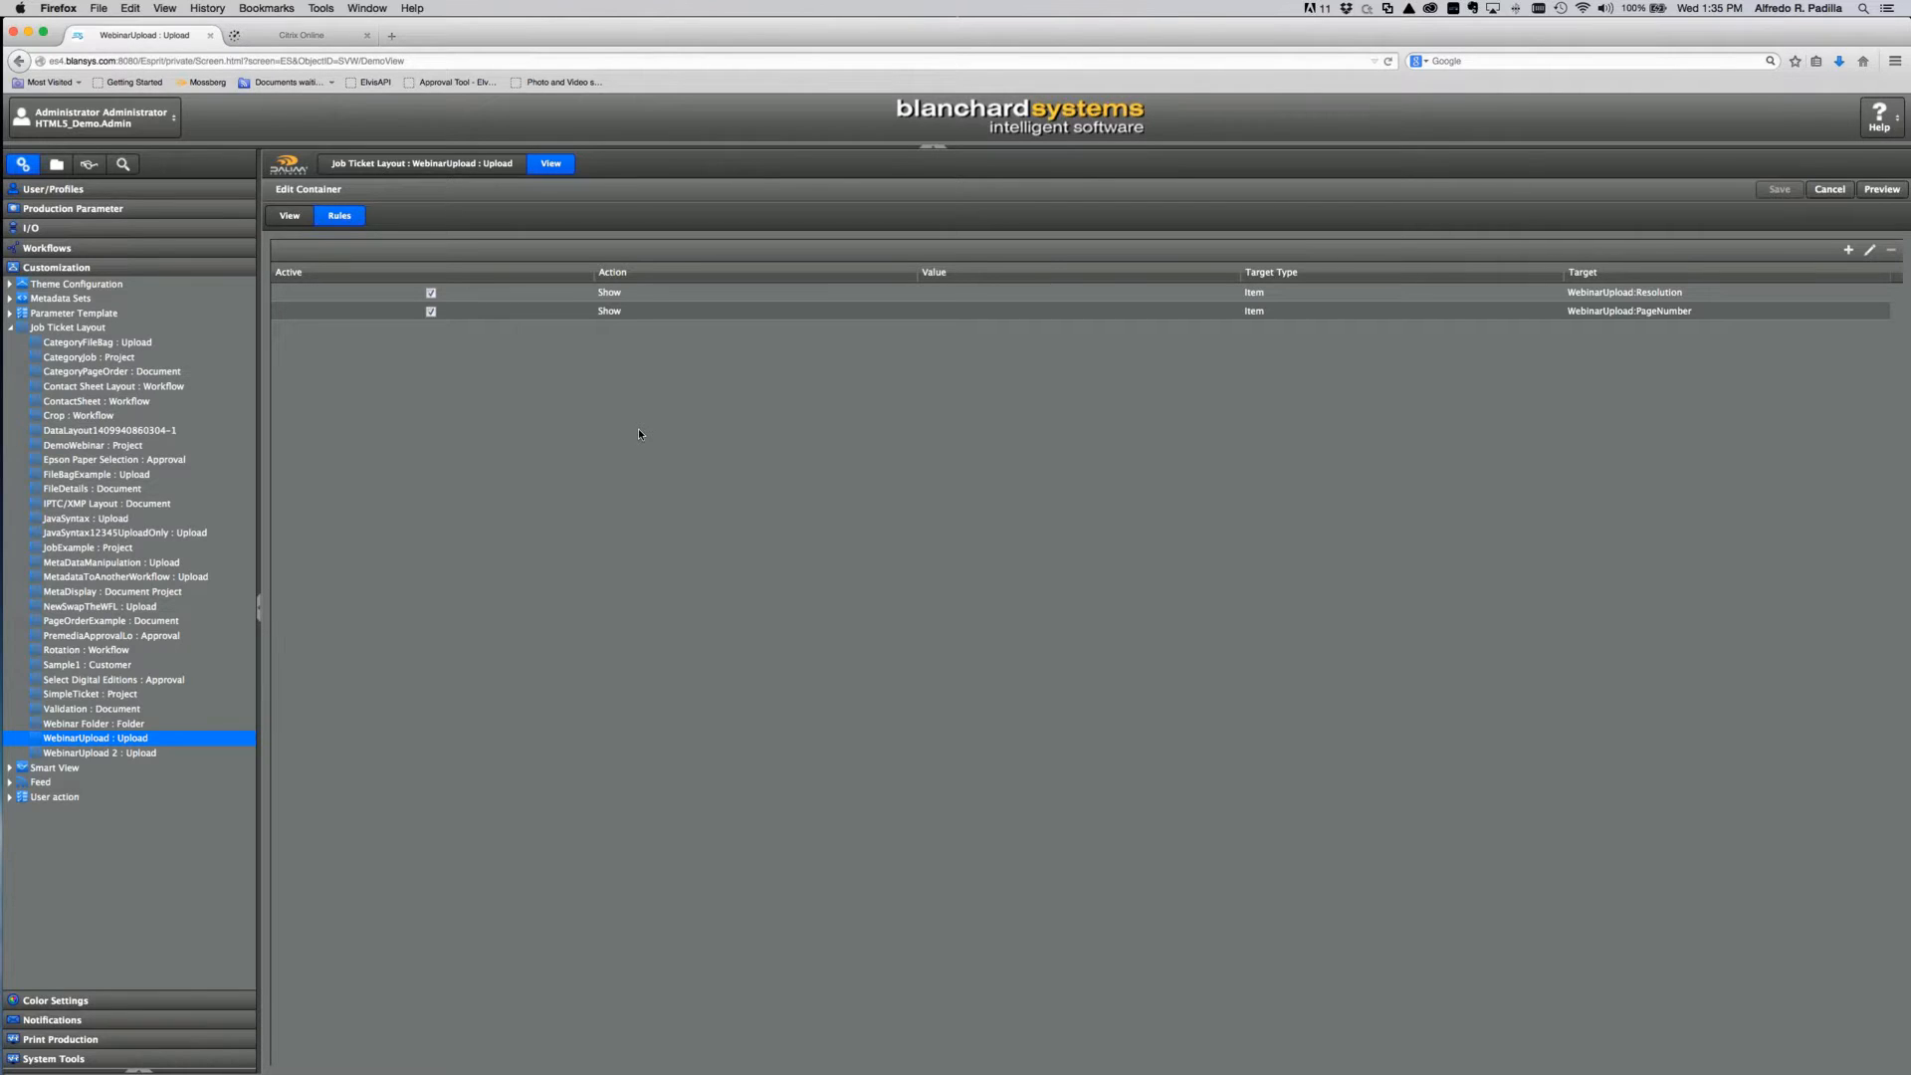
Step: Switch between the layout's View and Rules tabs, then add and remove a blank rule
left_click(292, 218)
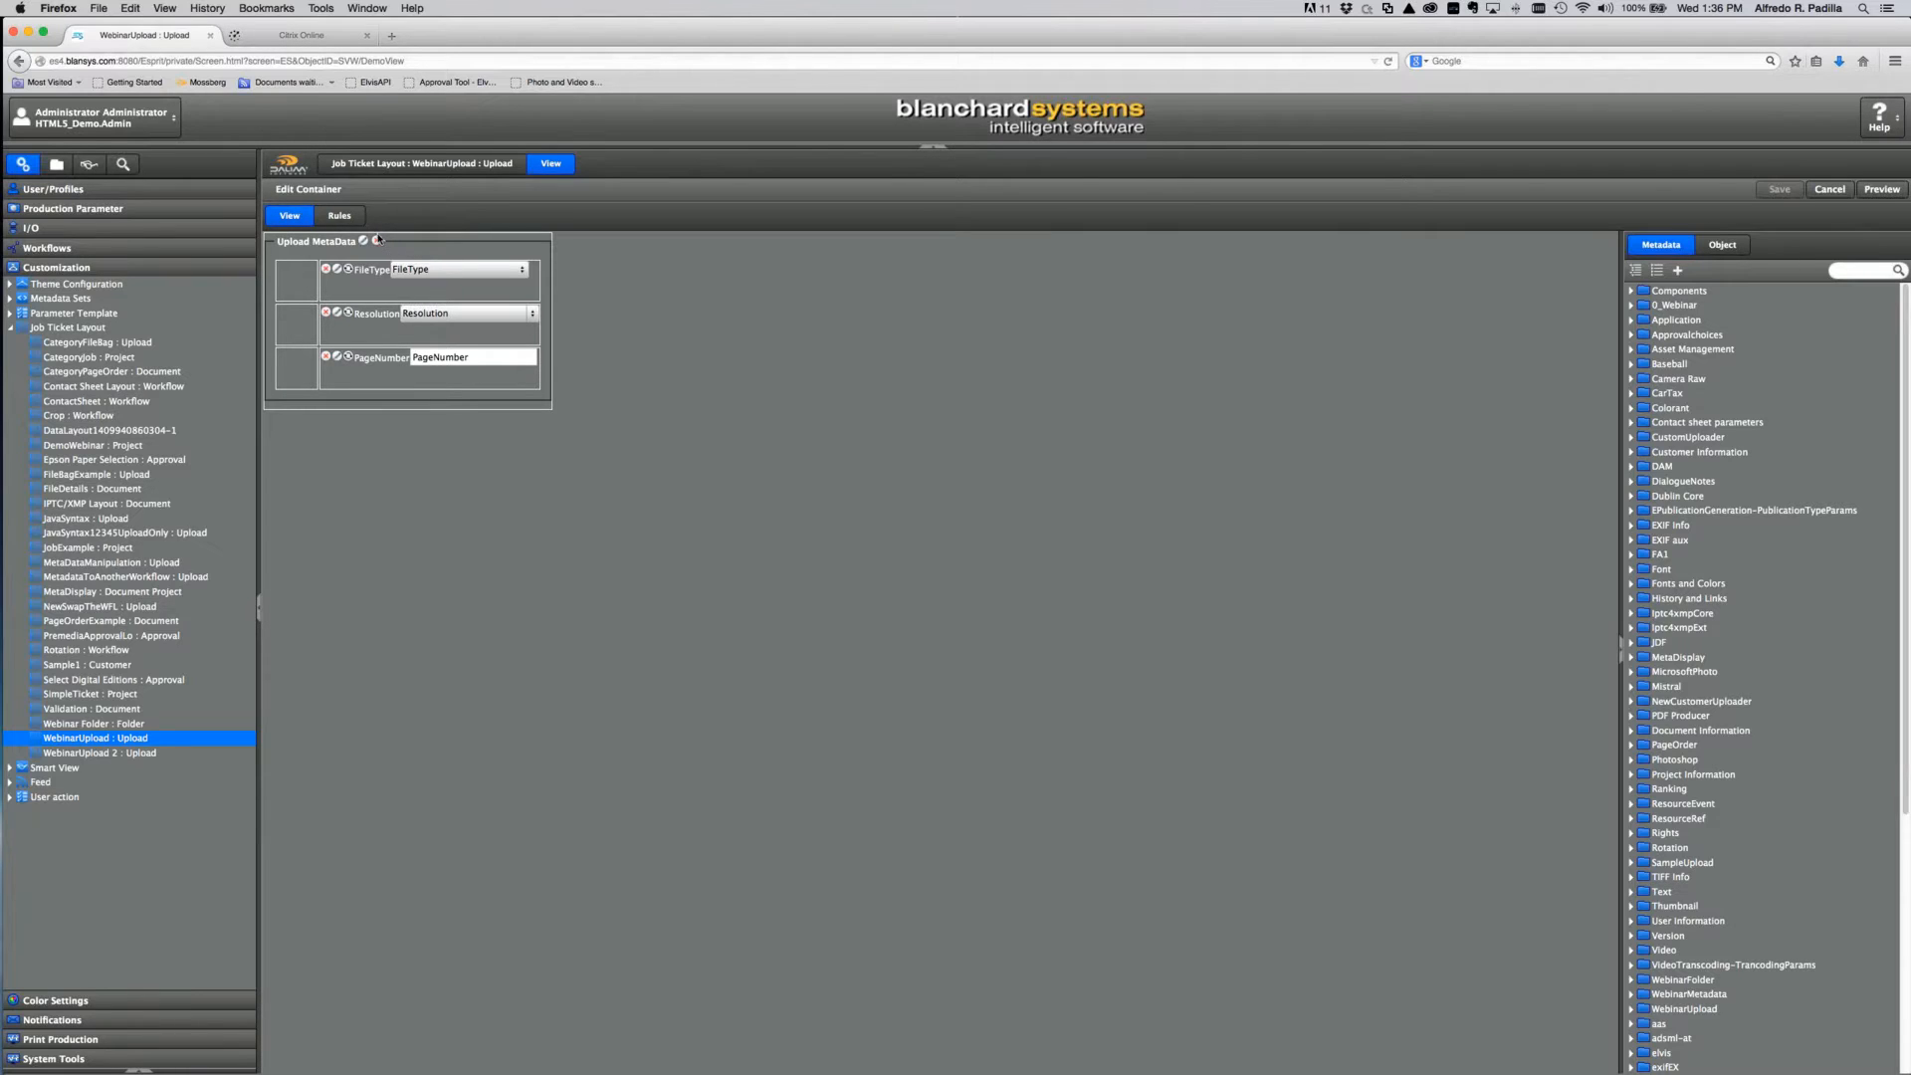
left_click(342, 216)
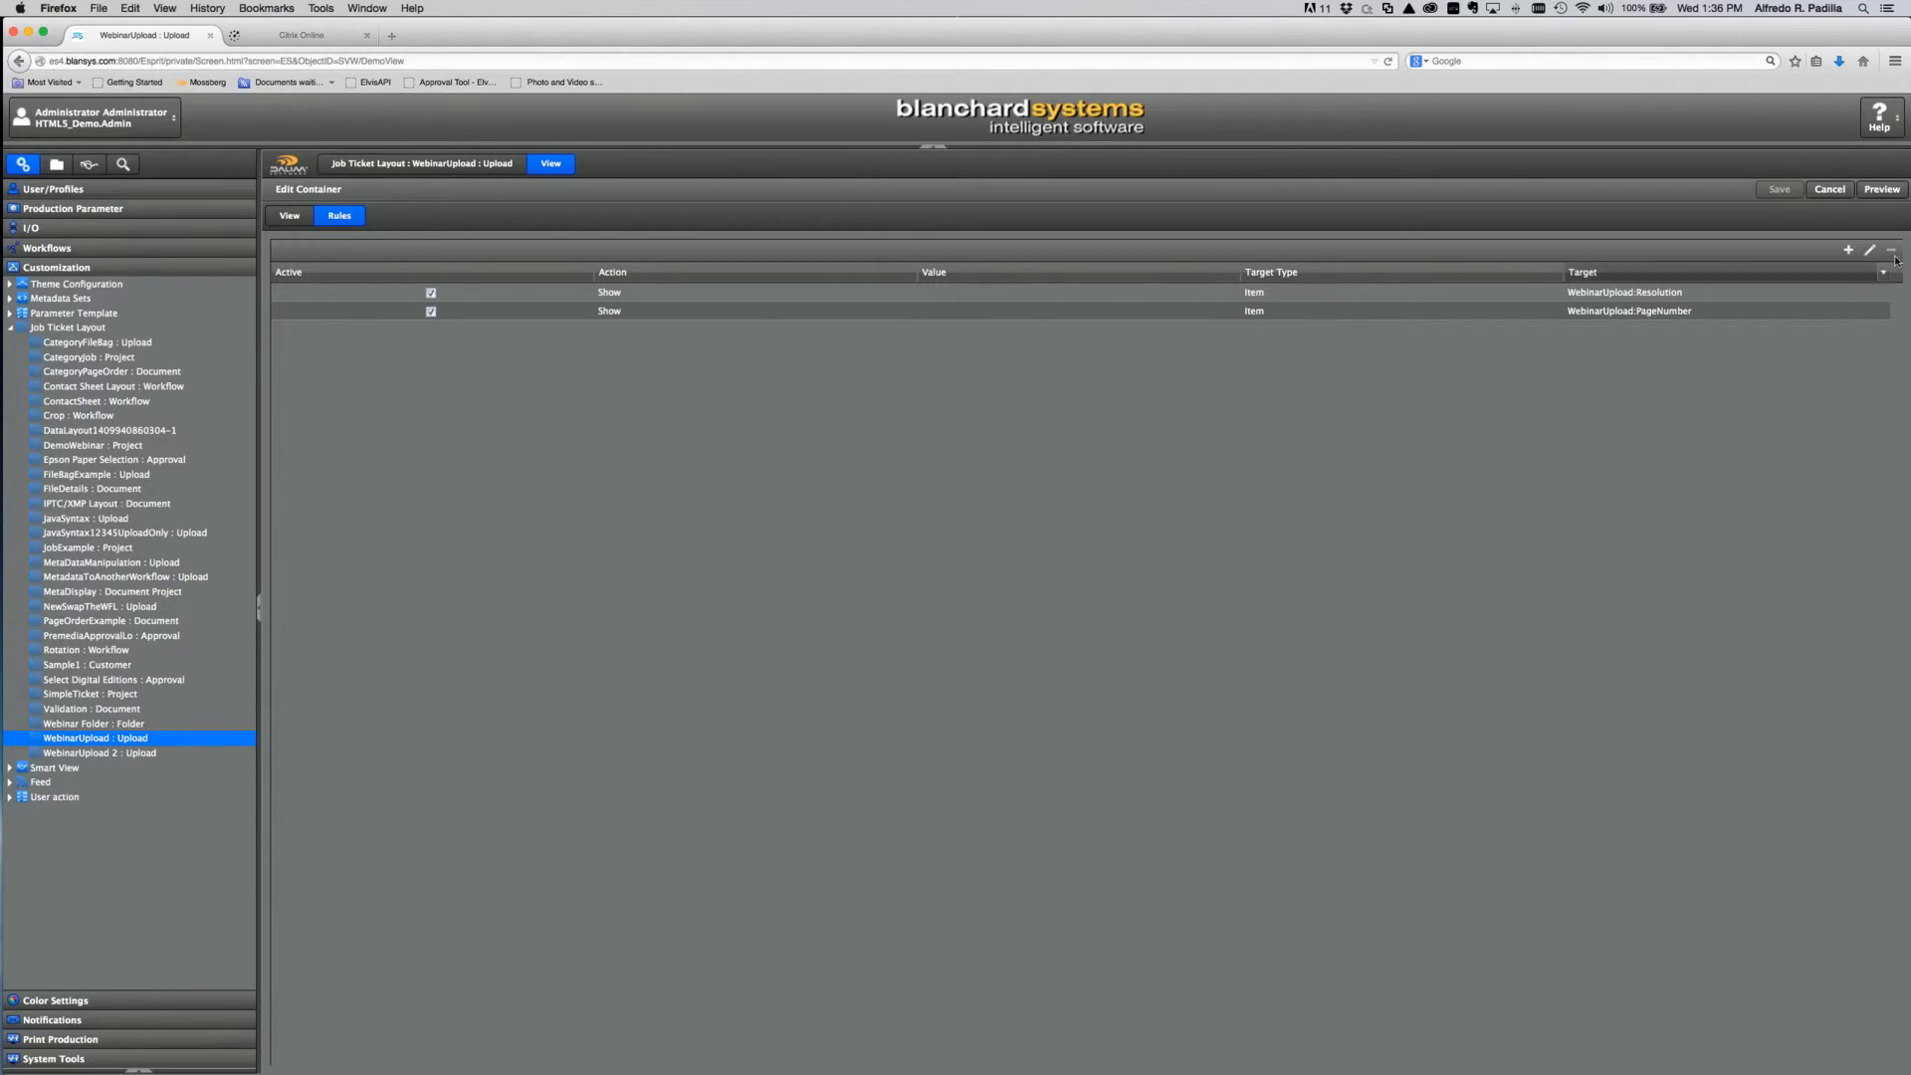
left_click(1848, 250)
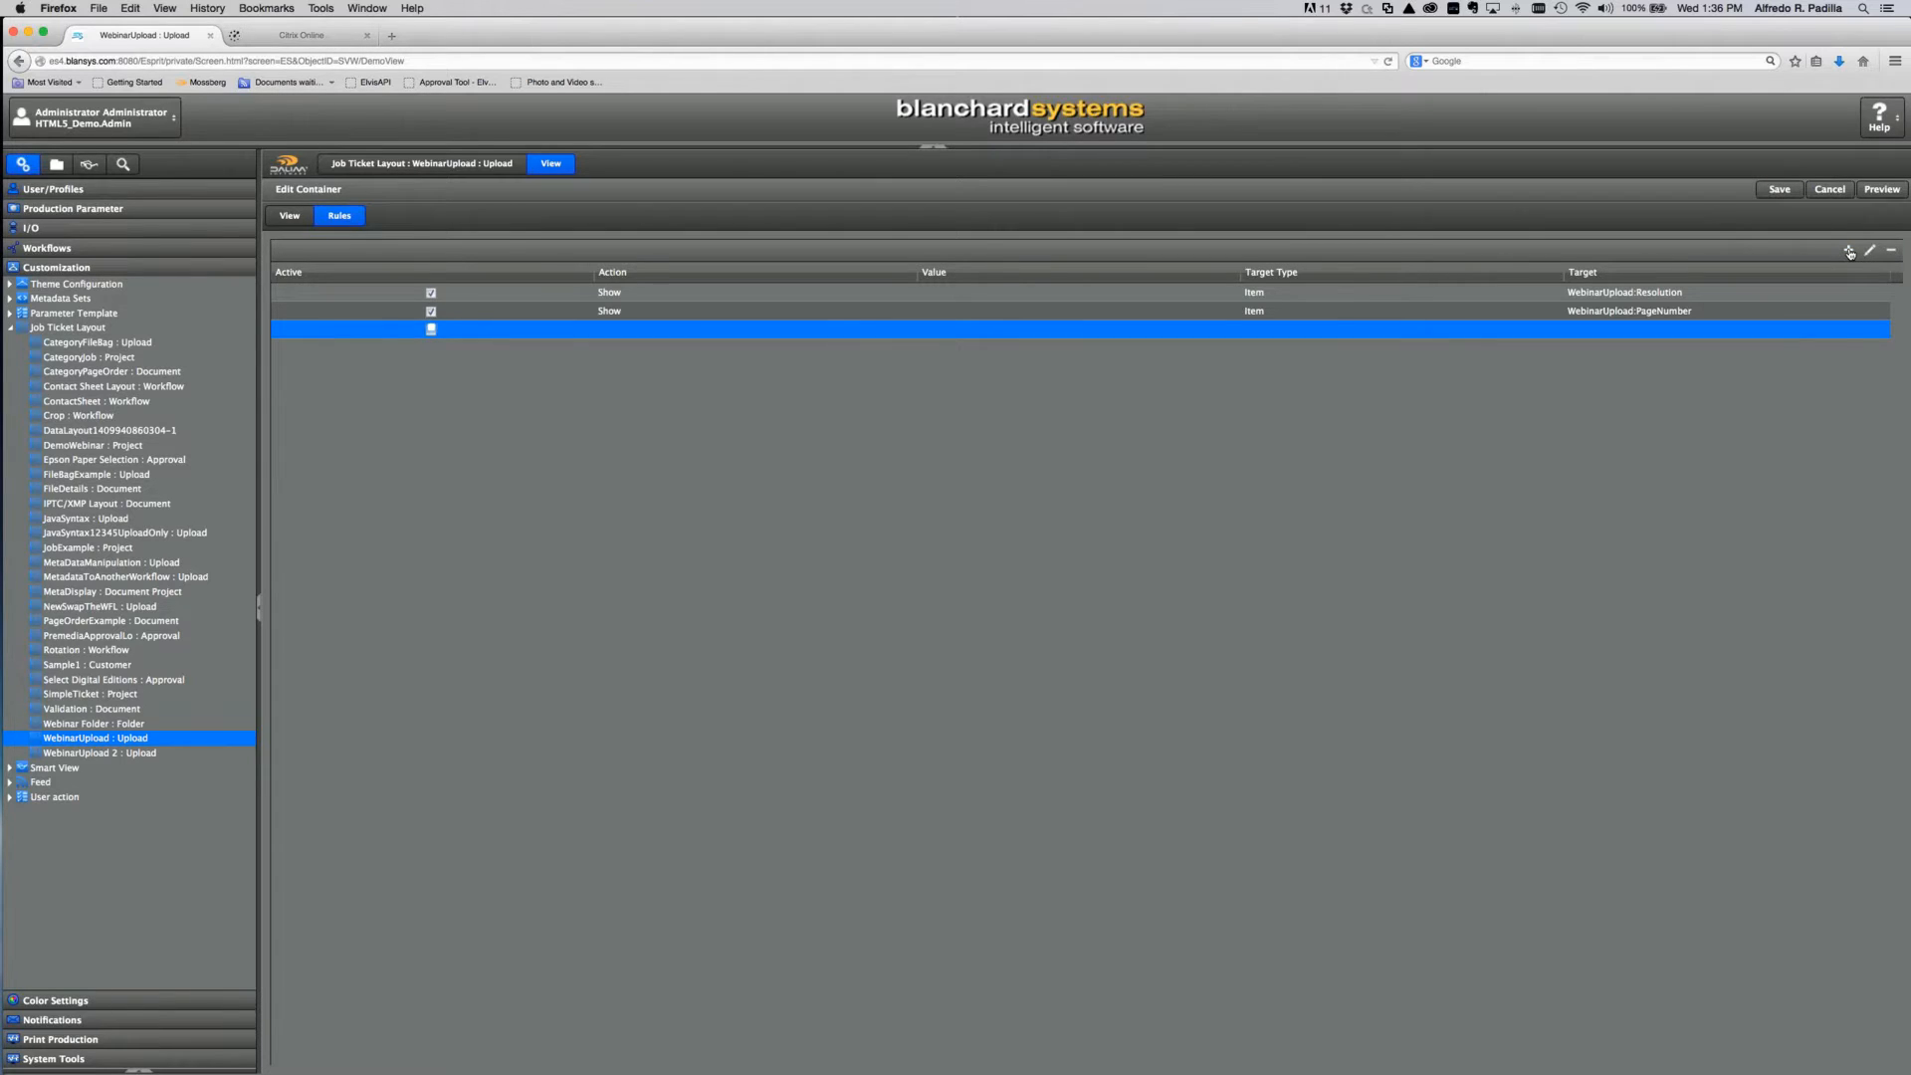
left_click(1891, 250)
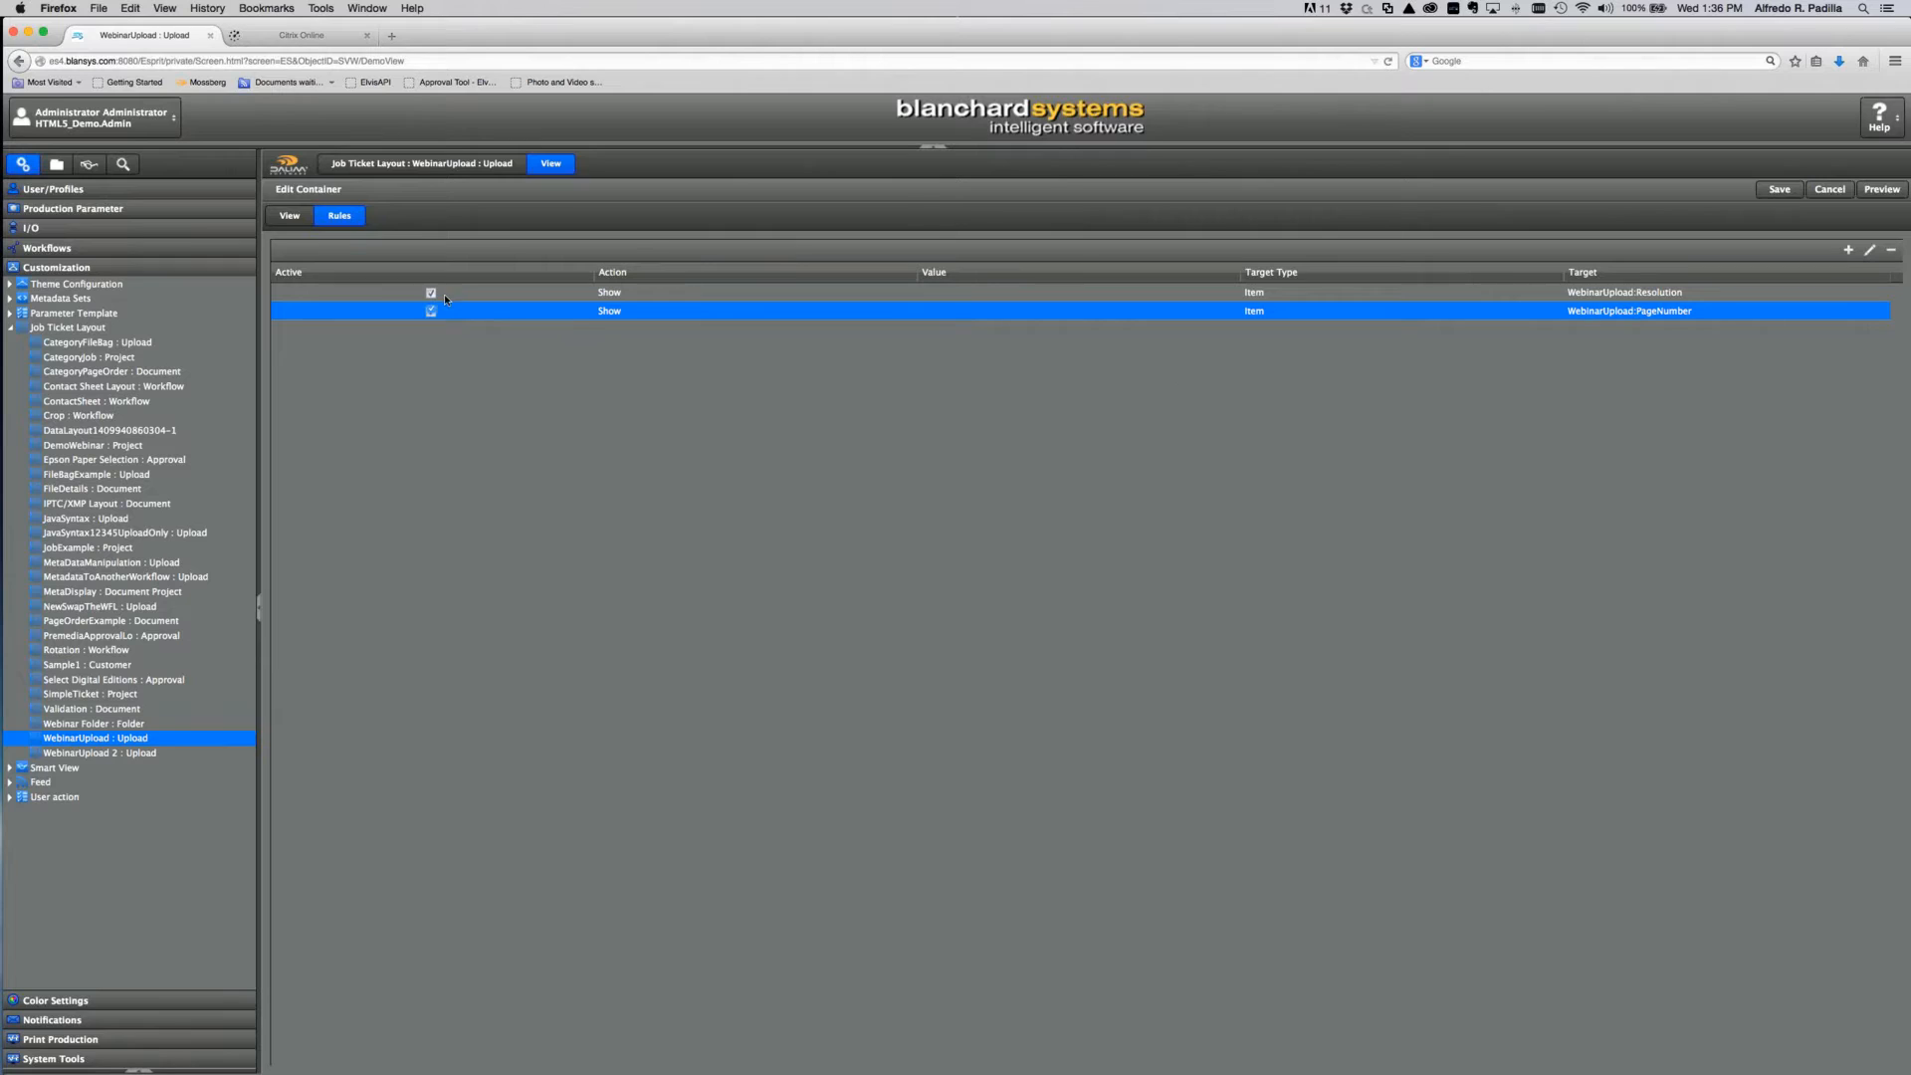
Step: Inspect the first rule's Show action, target type and target, then open its conditions
double_click(715, 295)
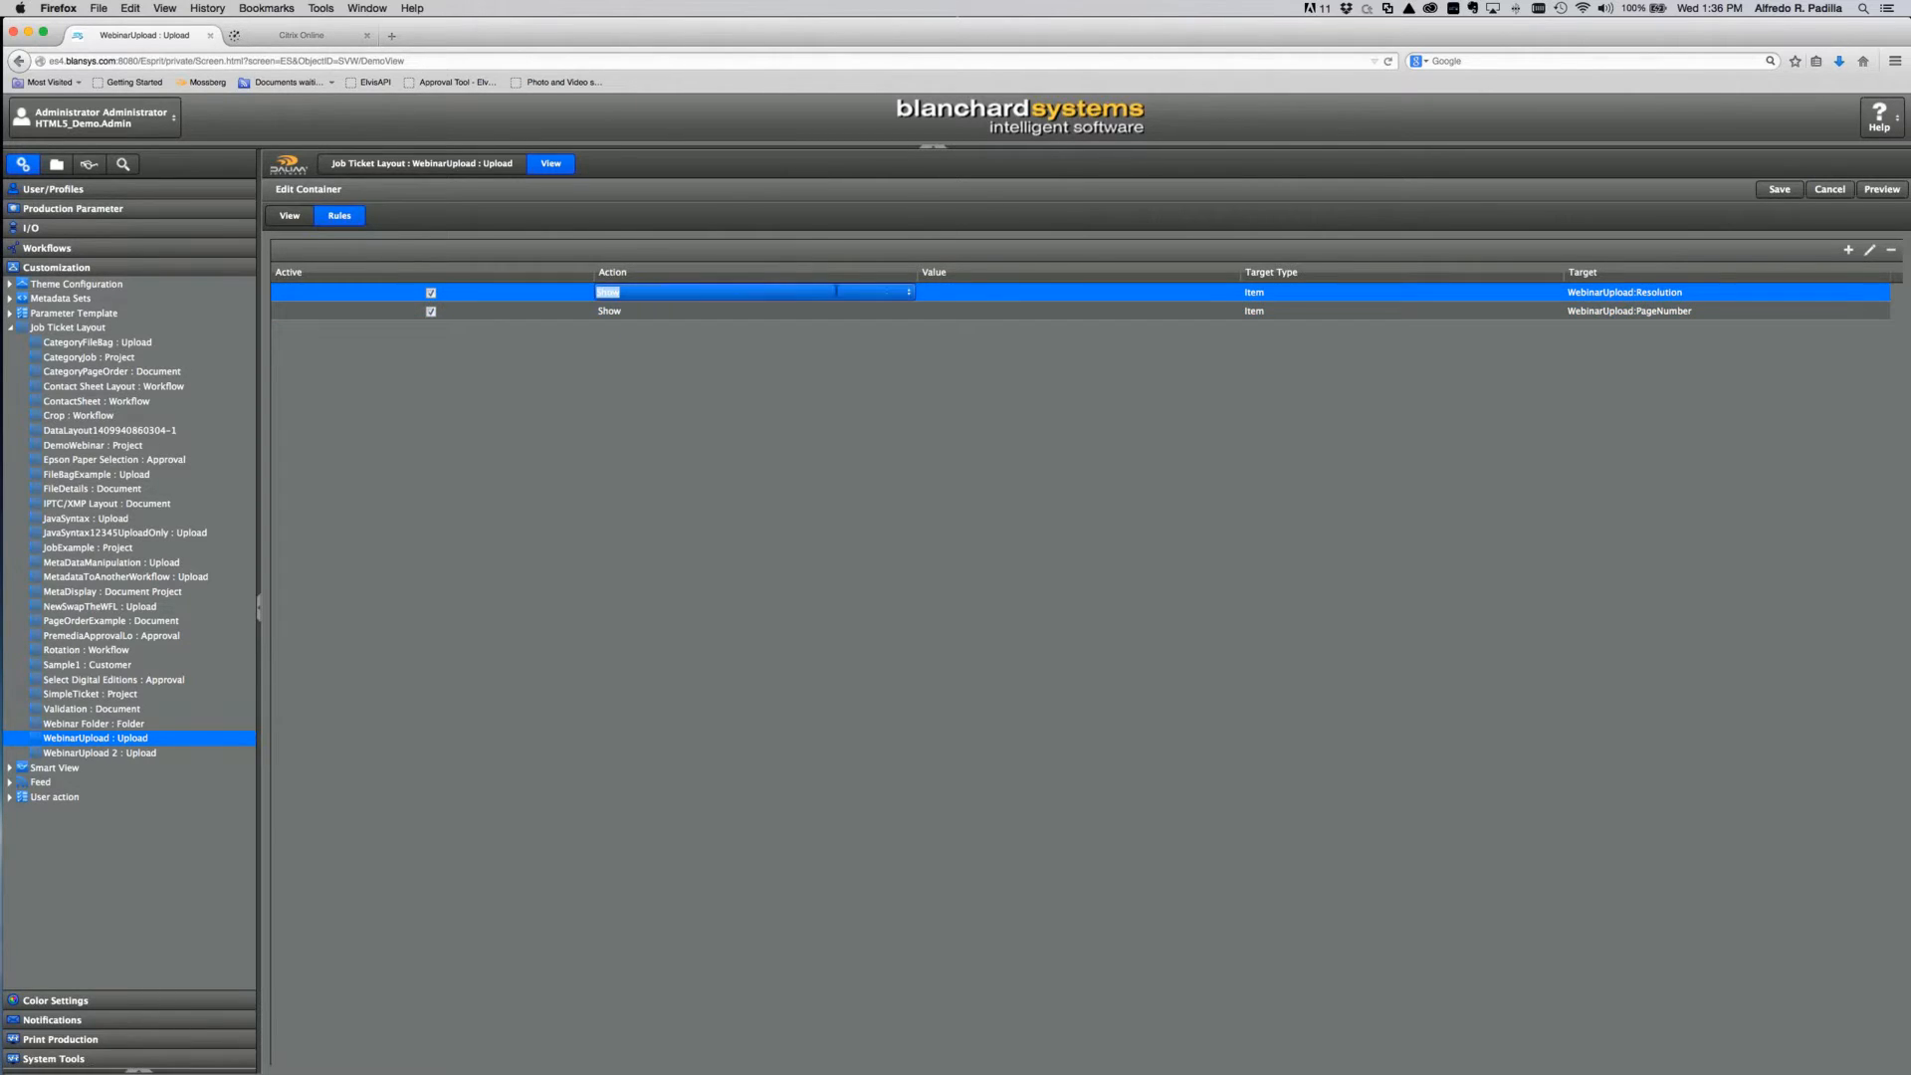
left_click(910, 294)
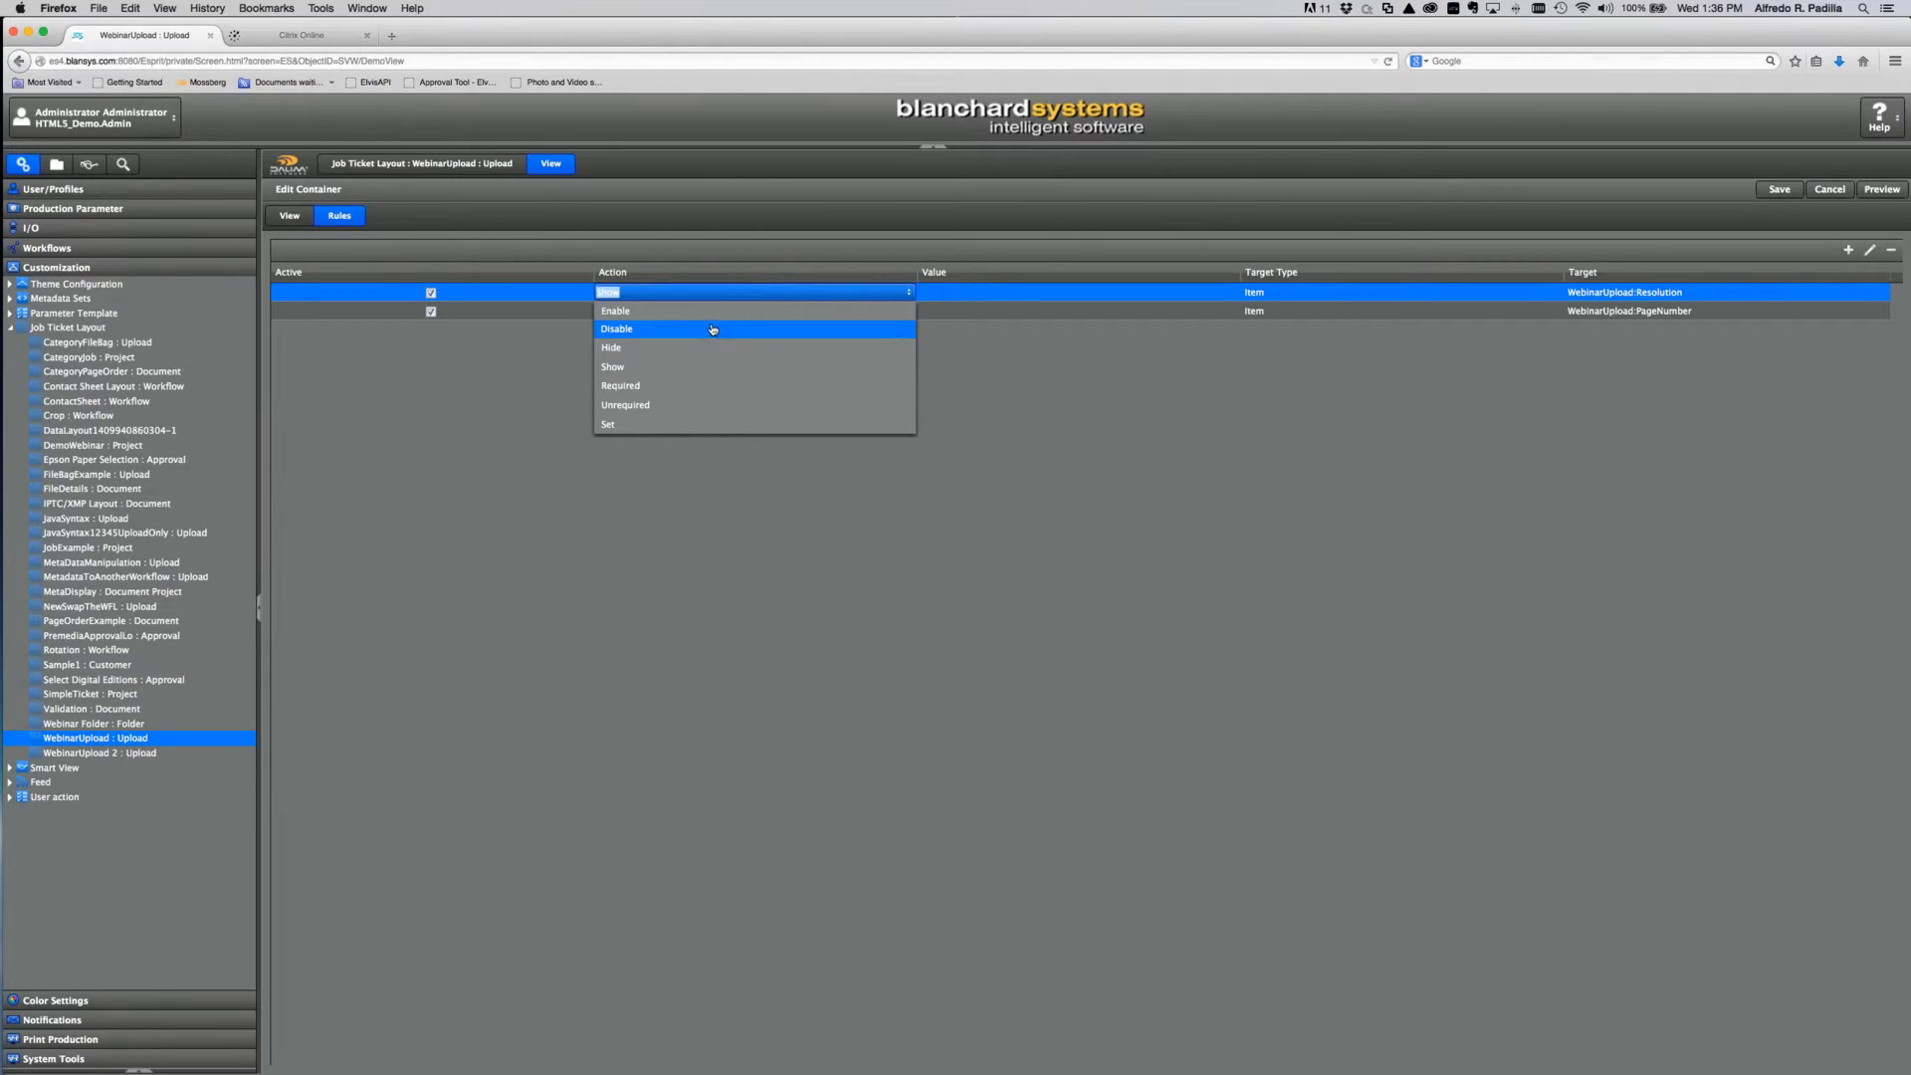
left_click(706, 370)
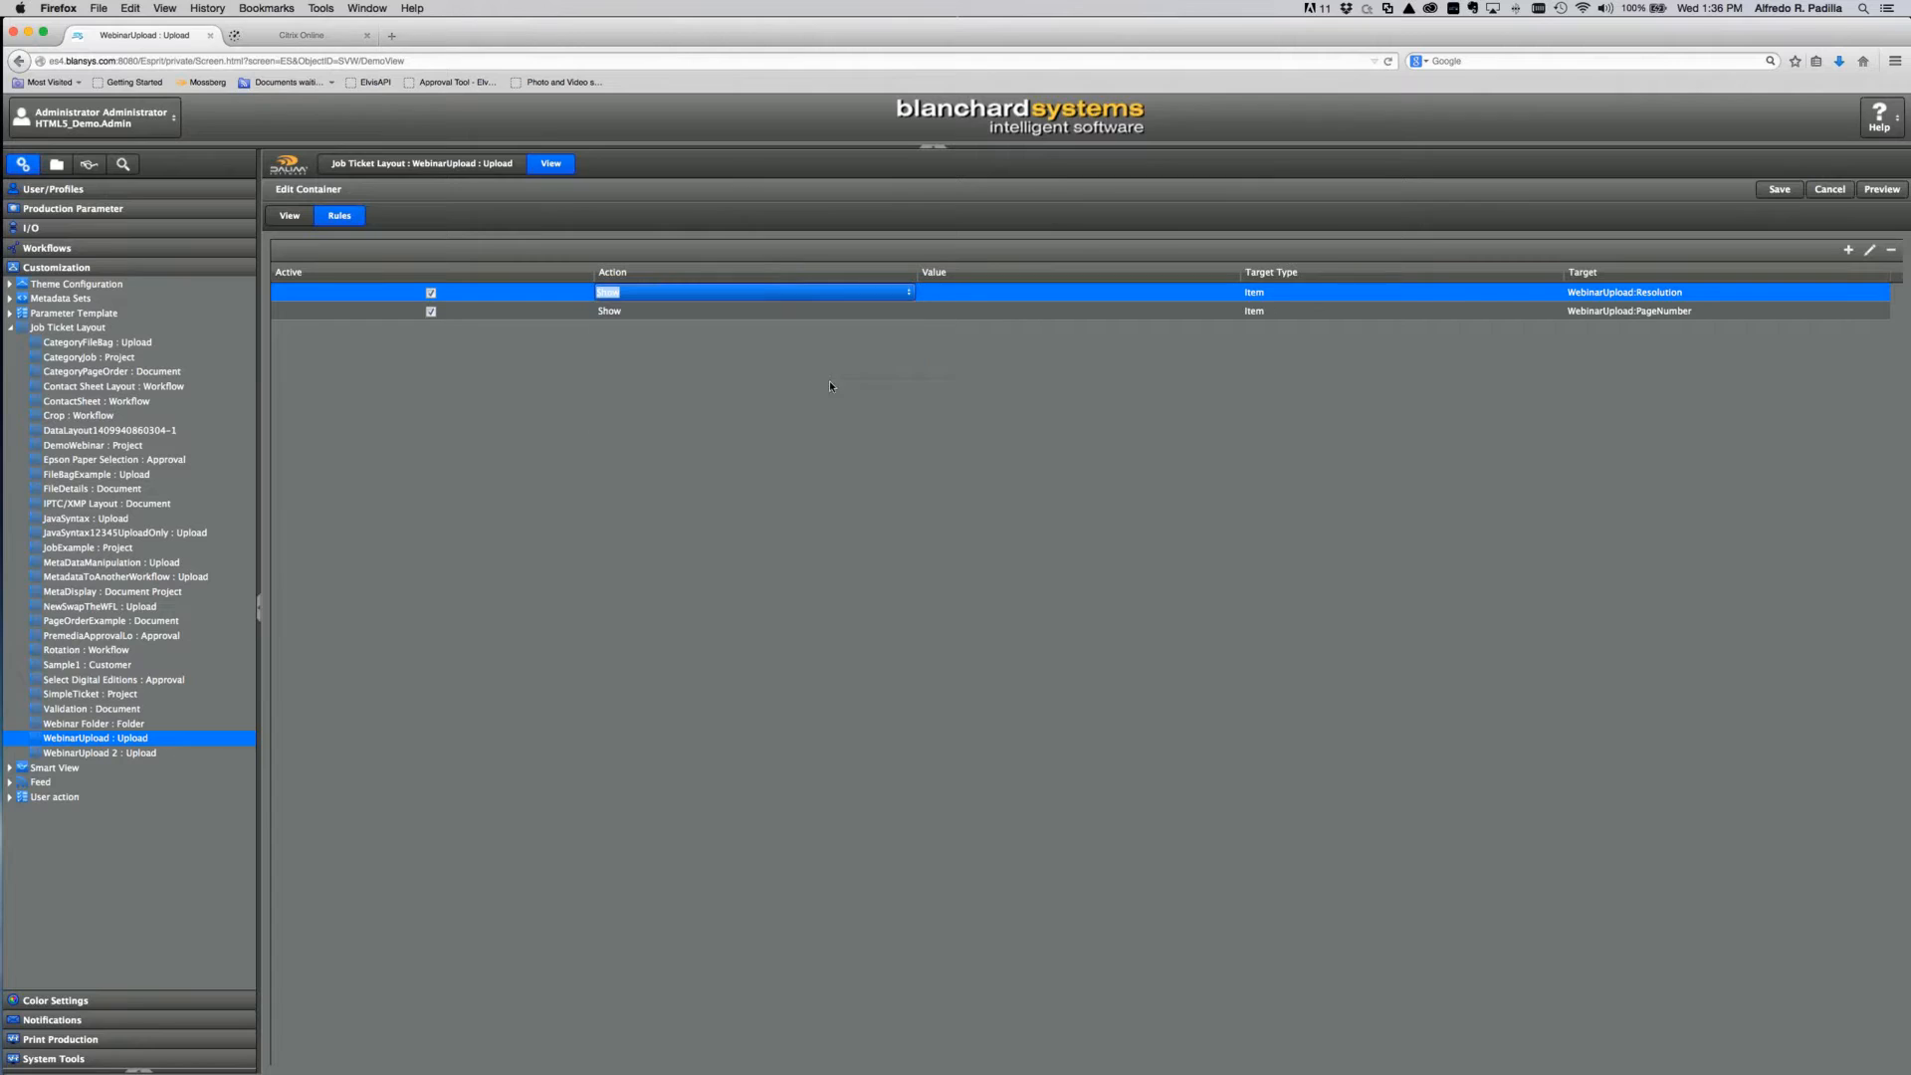
left_click(1316, 291)
left_click(1554, 293)
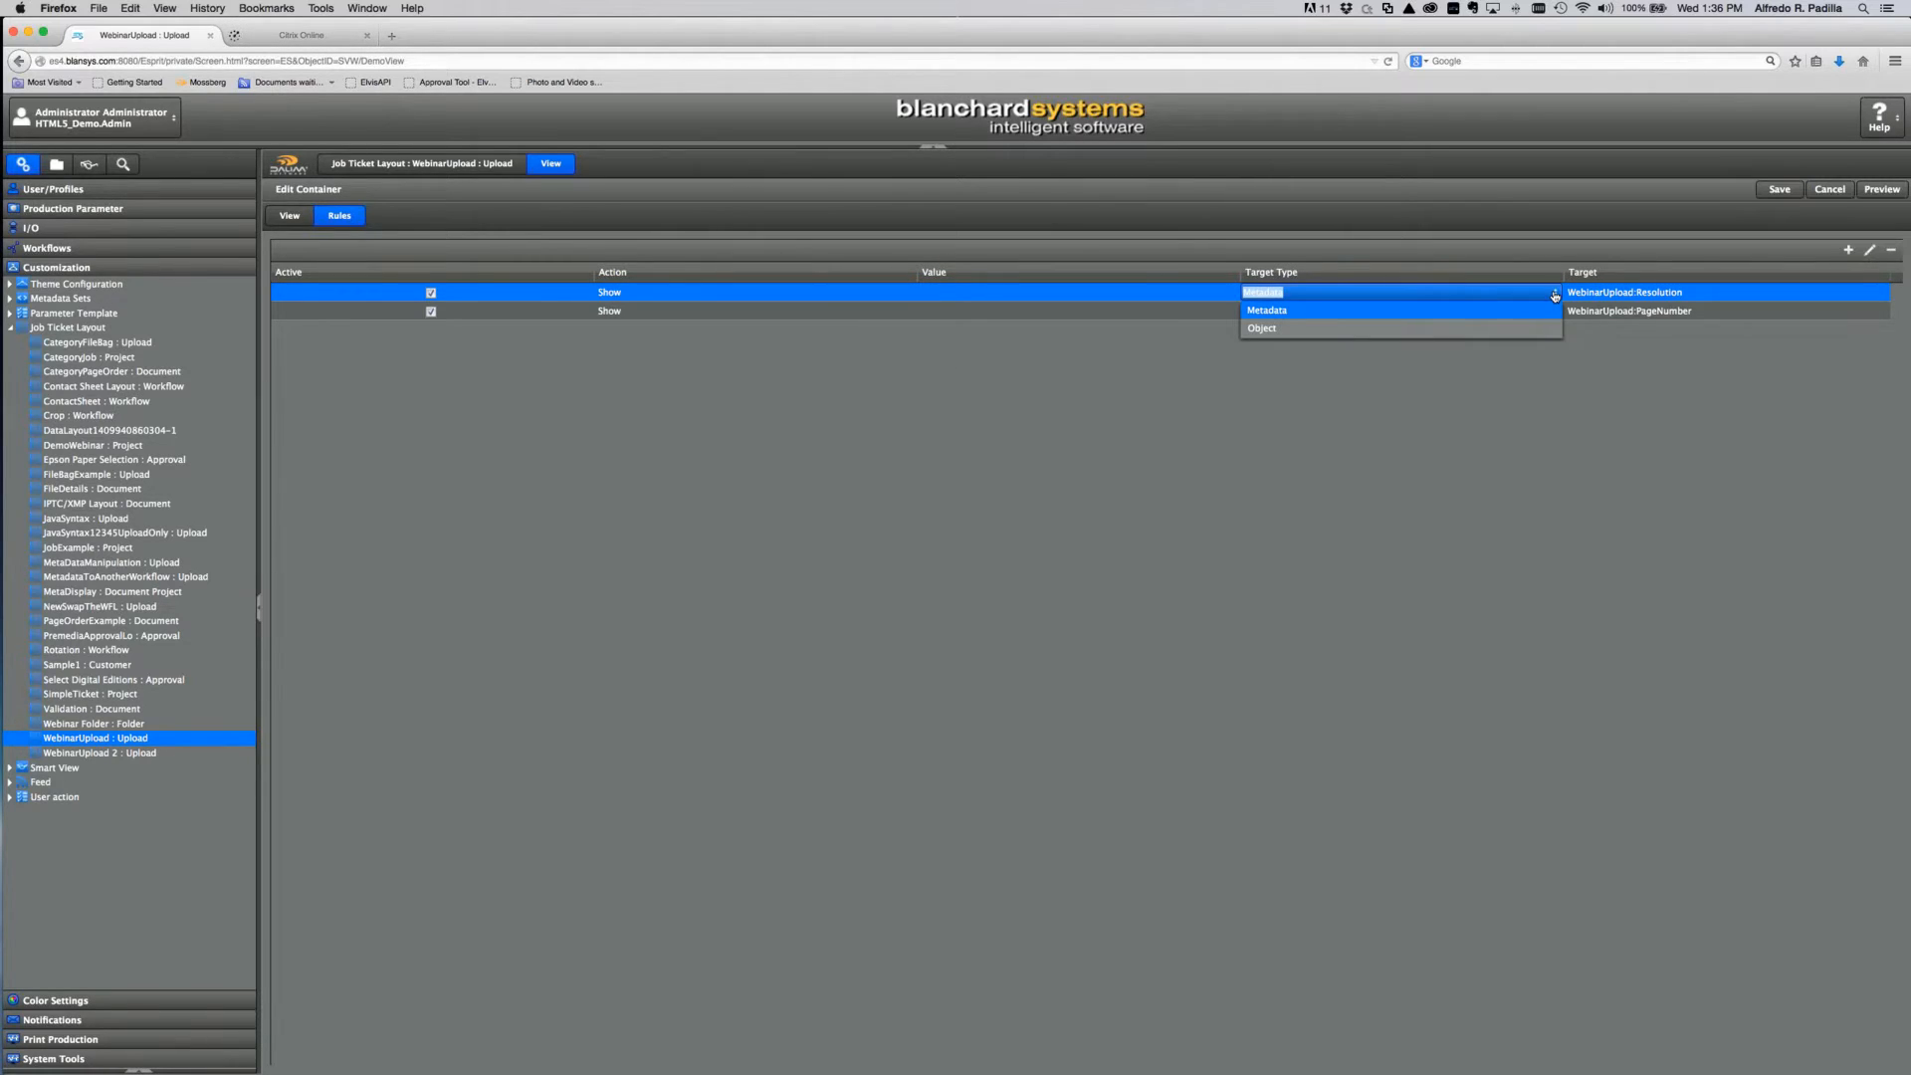
left_click(1555, 294)
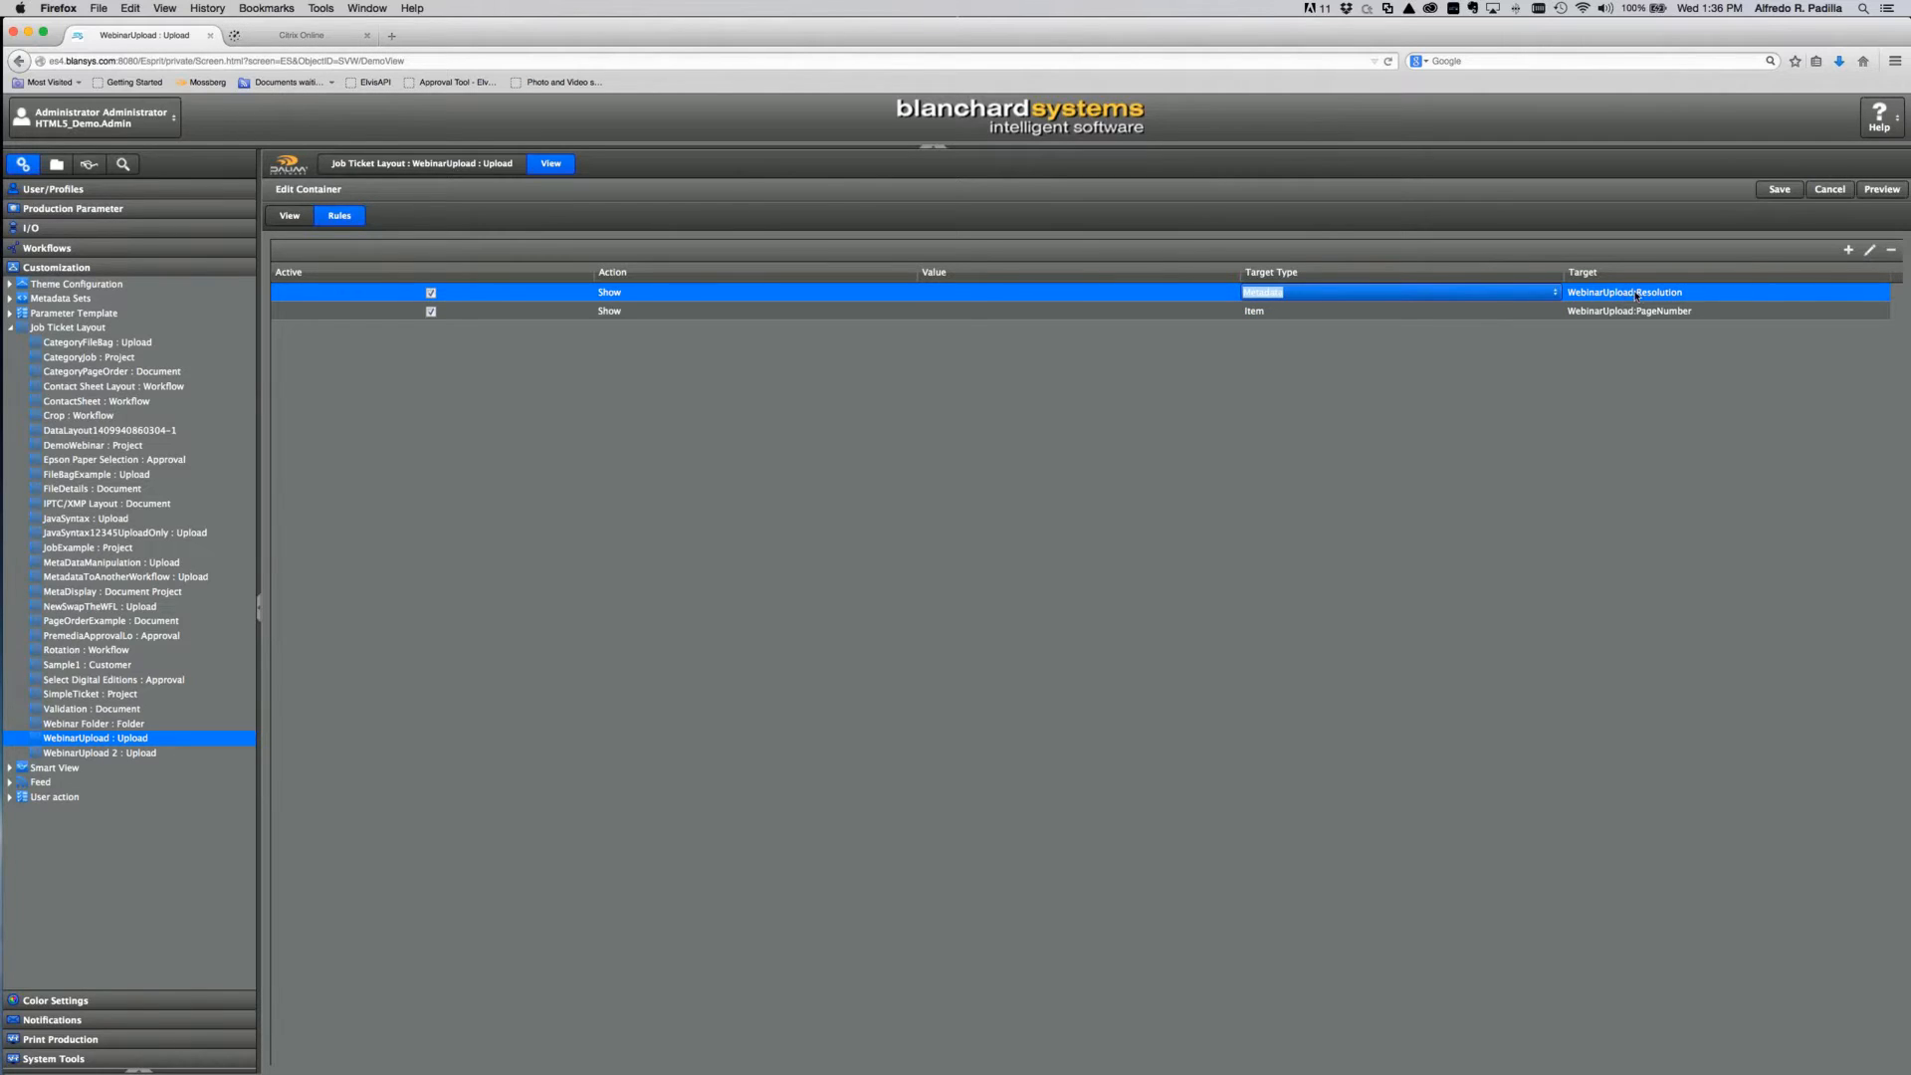
left_click(1734, 295)
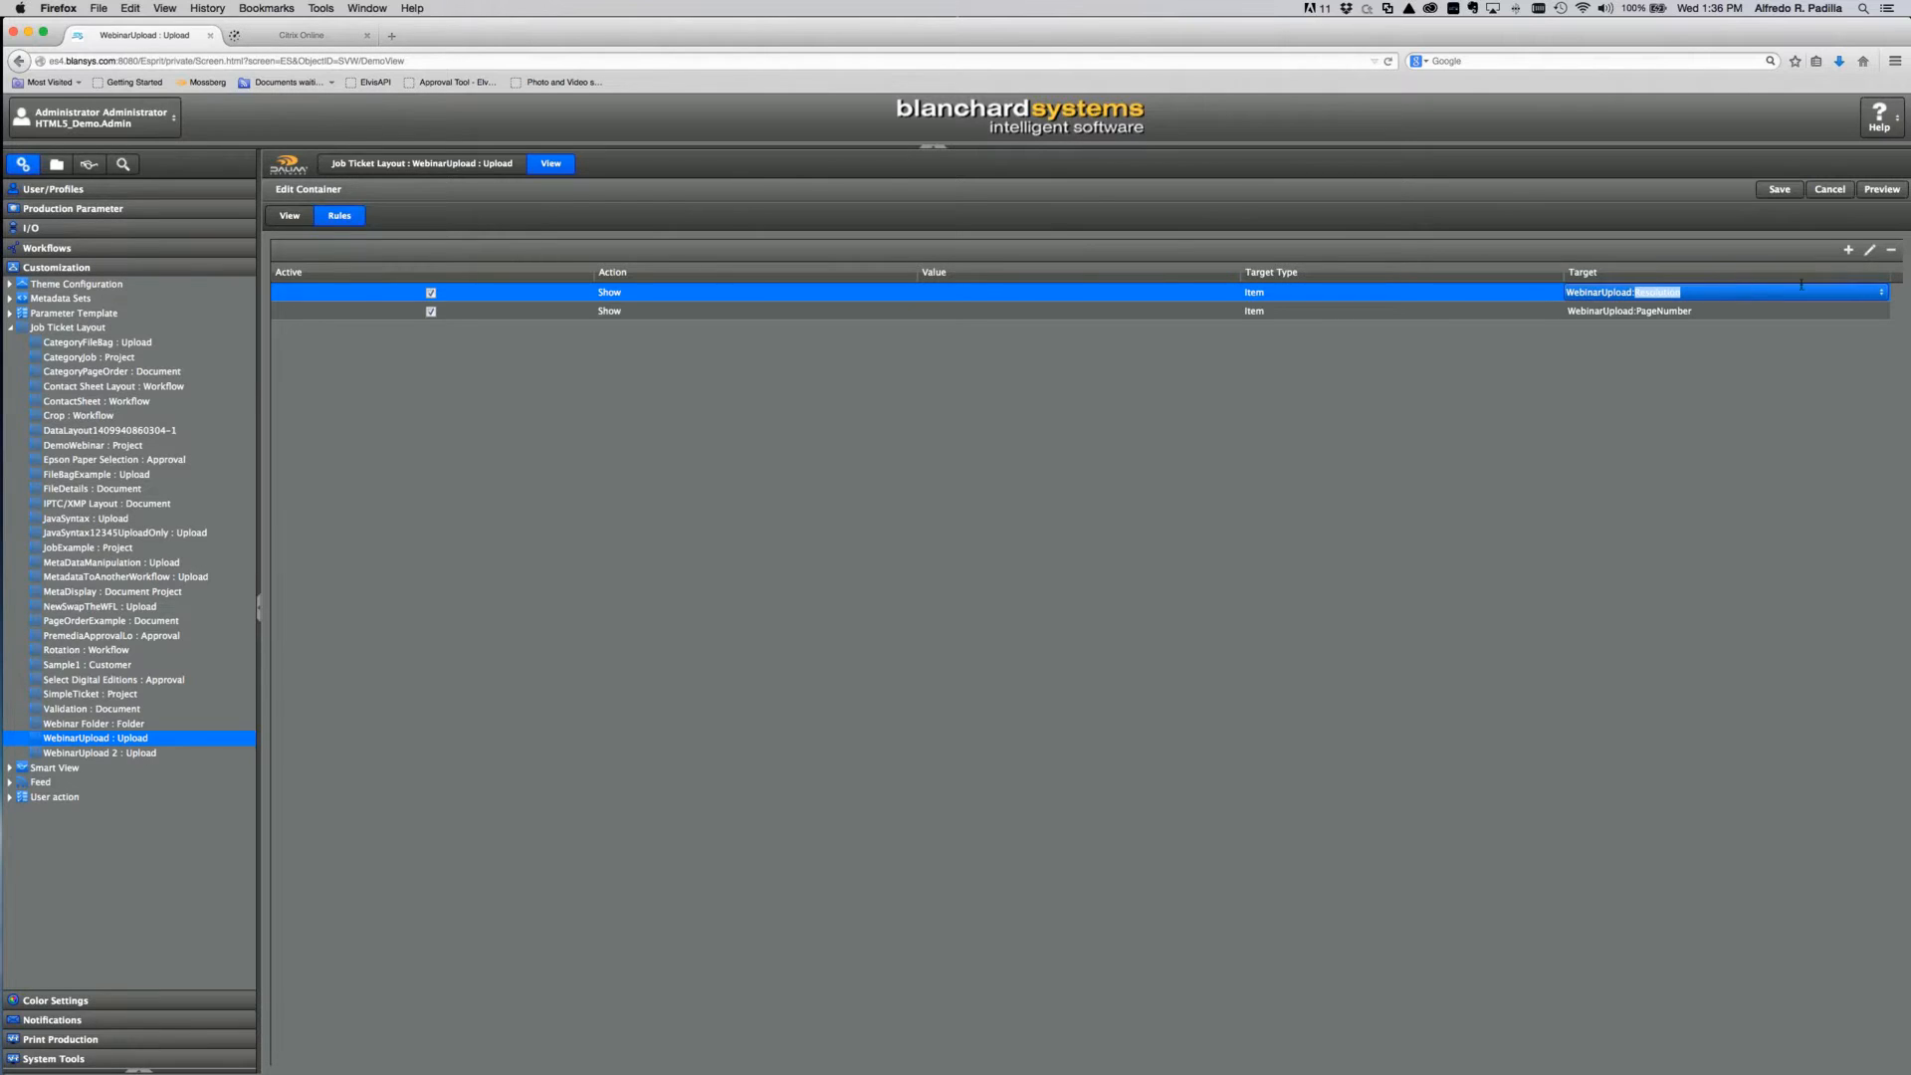
left_click(1870, 250)
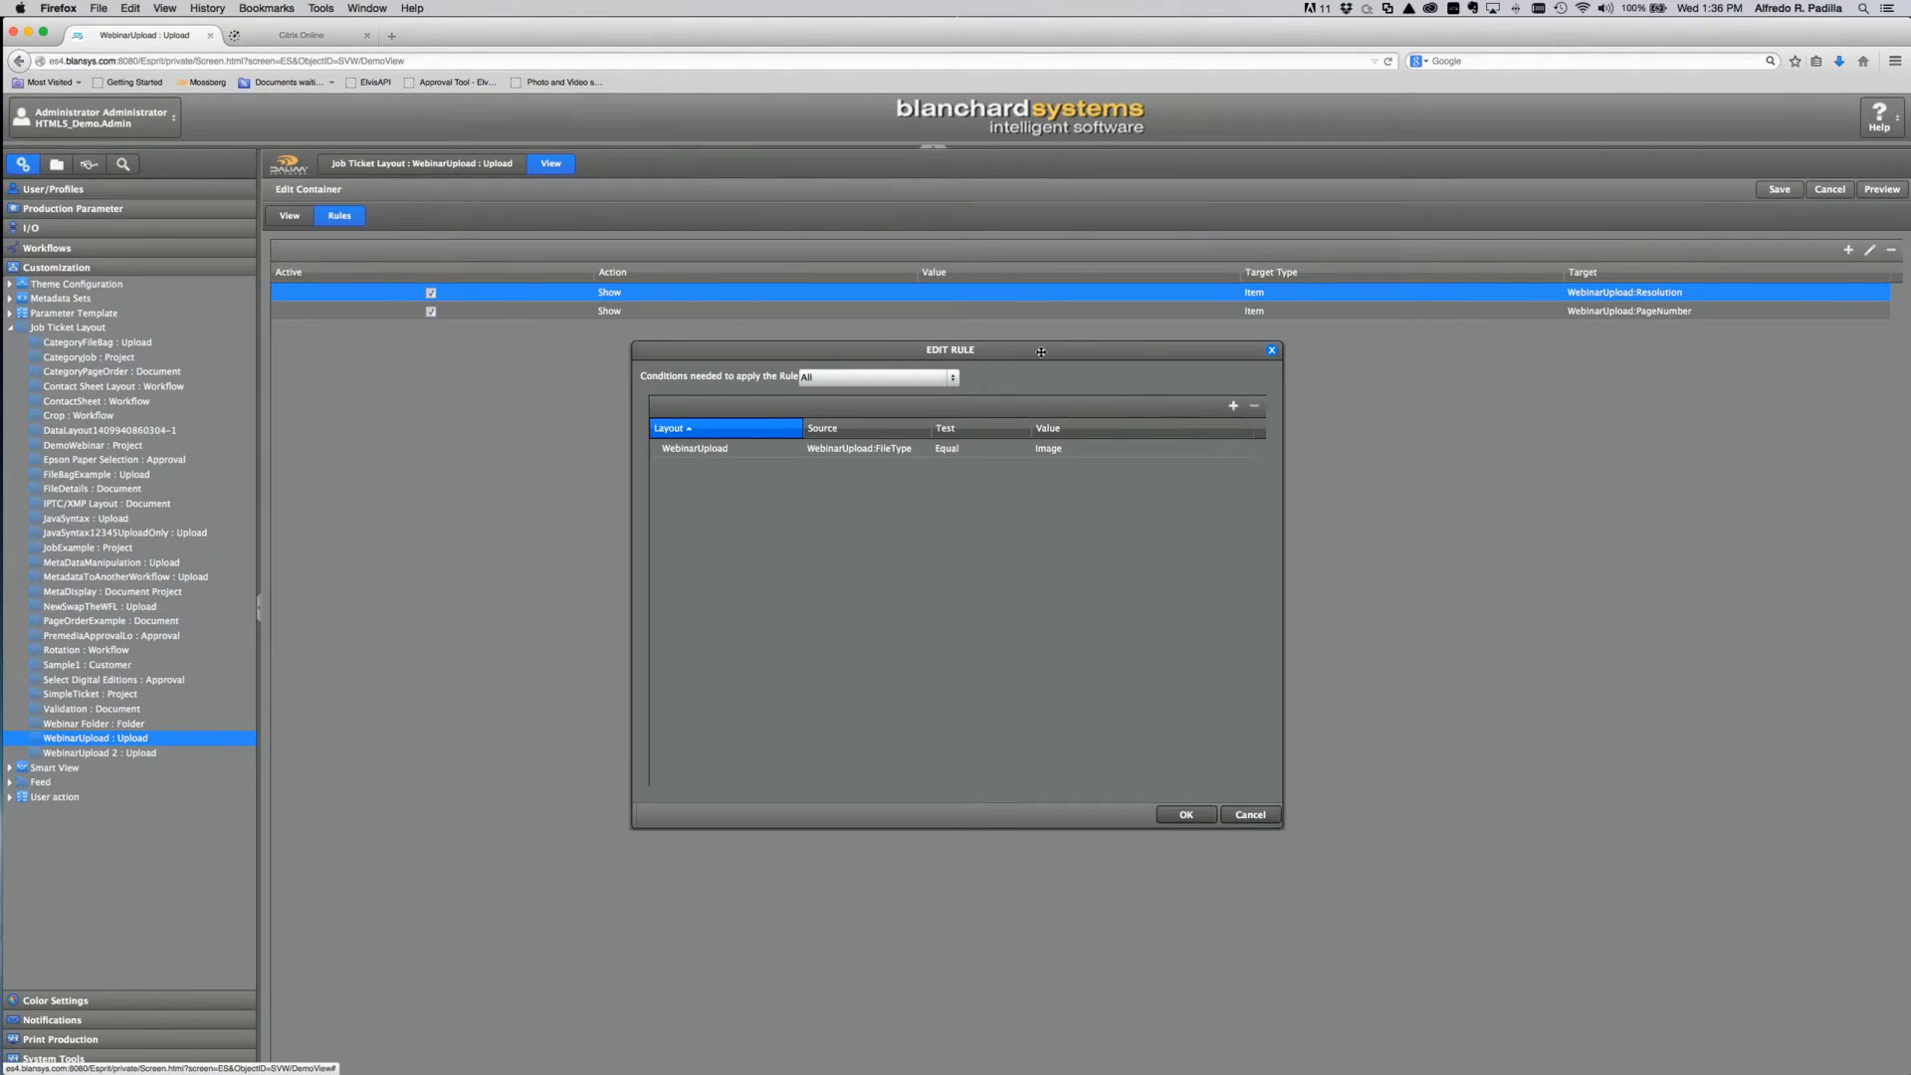
Step: Confirm the Resolution rule's condition uses layout WebinarUpload and source WebinarUpload:FileType, then close it
left_click_drag(1018, 353, 1029, 340)
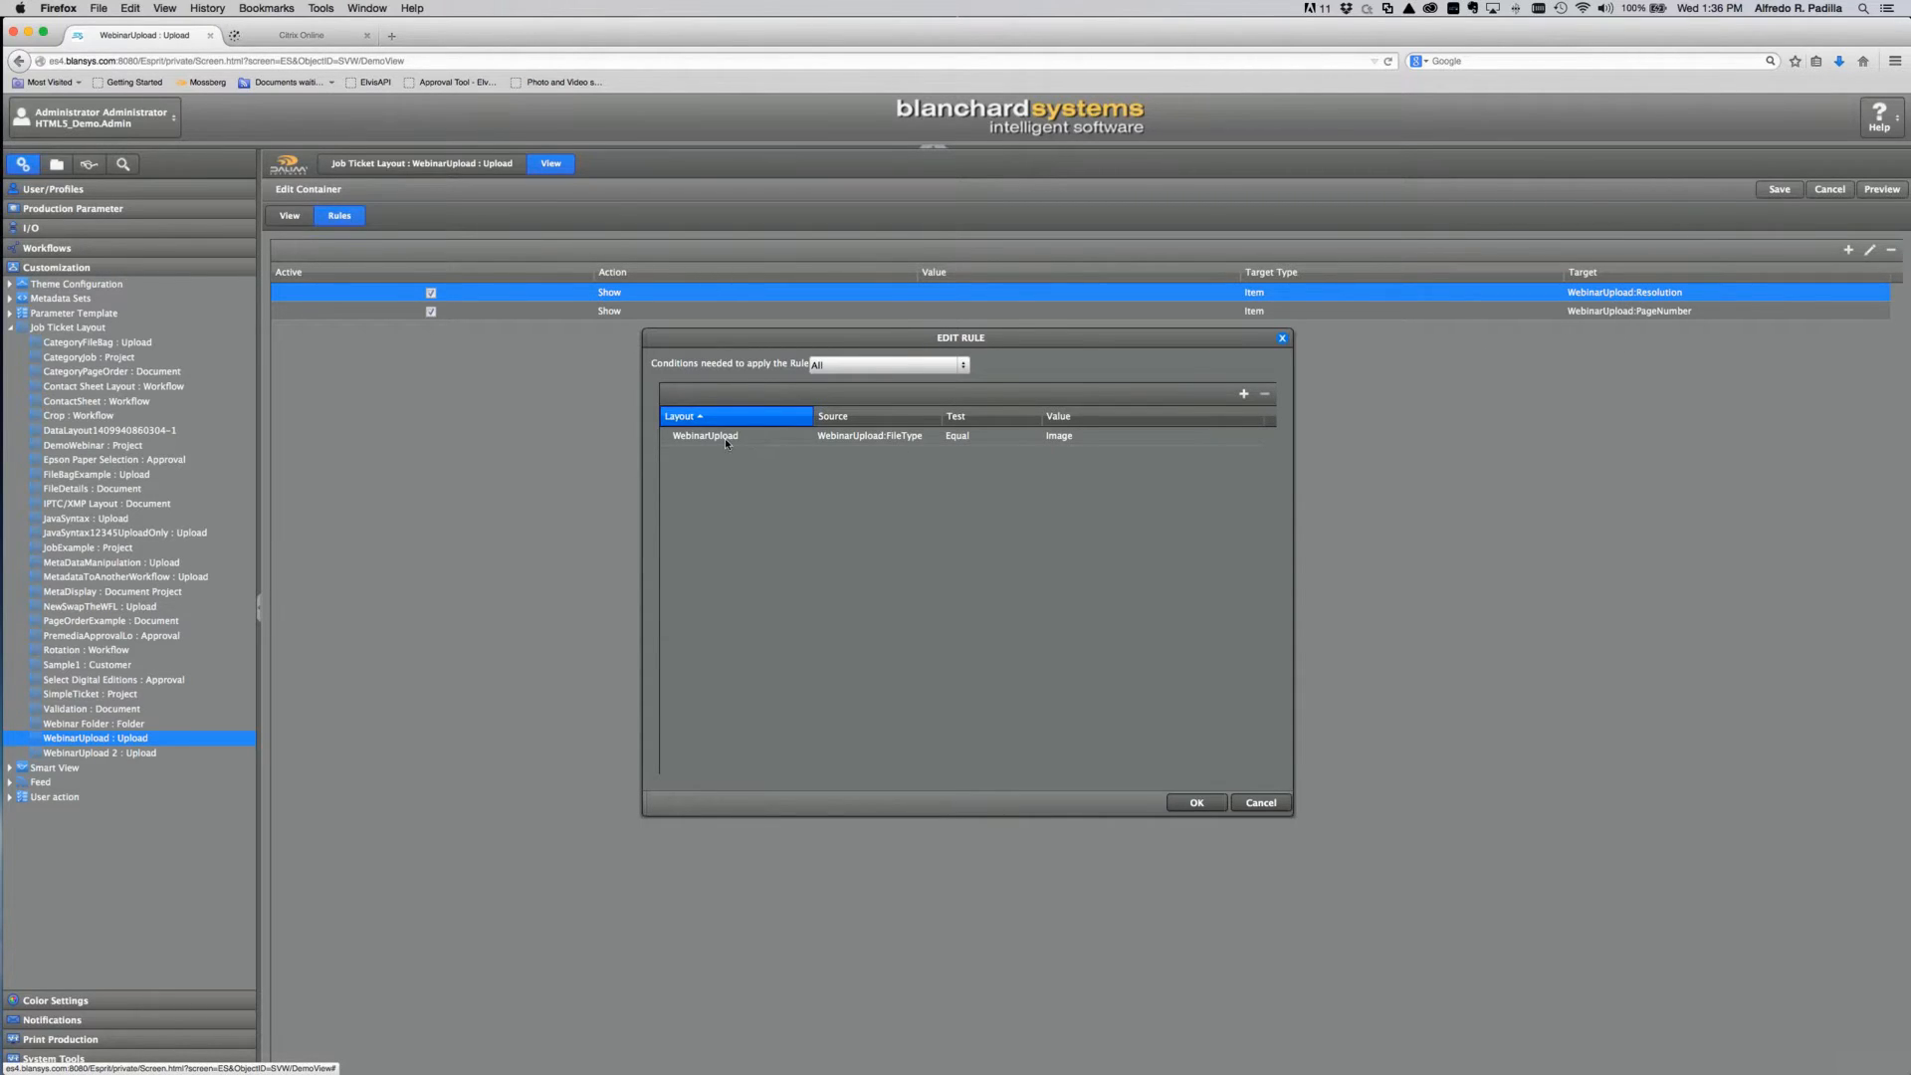
left_click(792, 439)
left_click(792, 438)
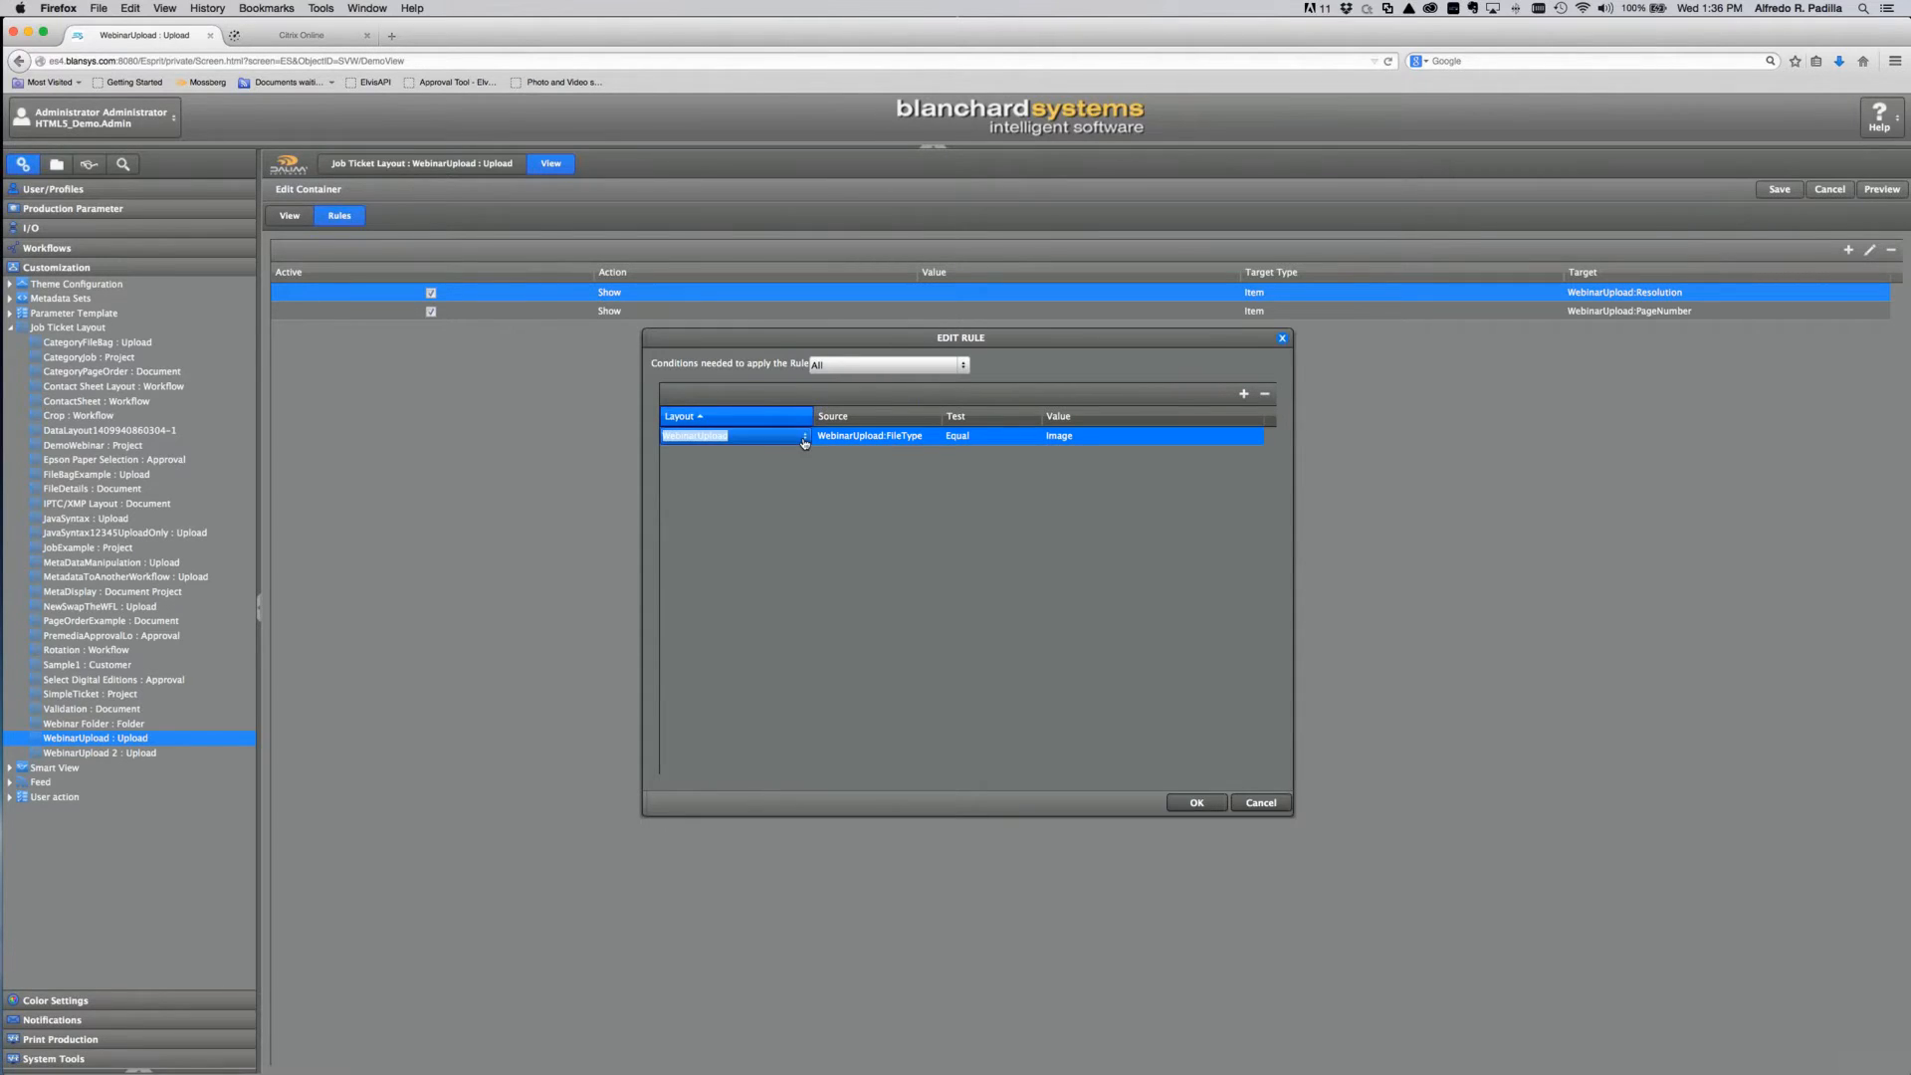
left_click(804, 438)
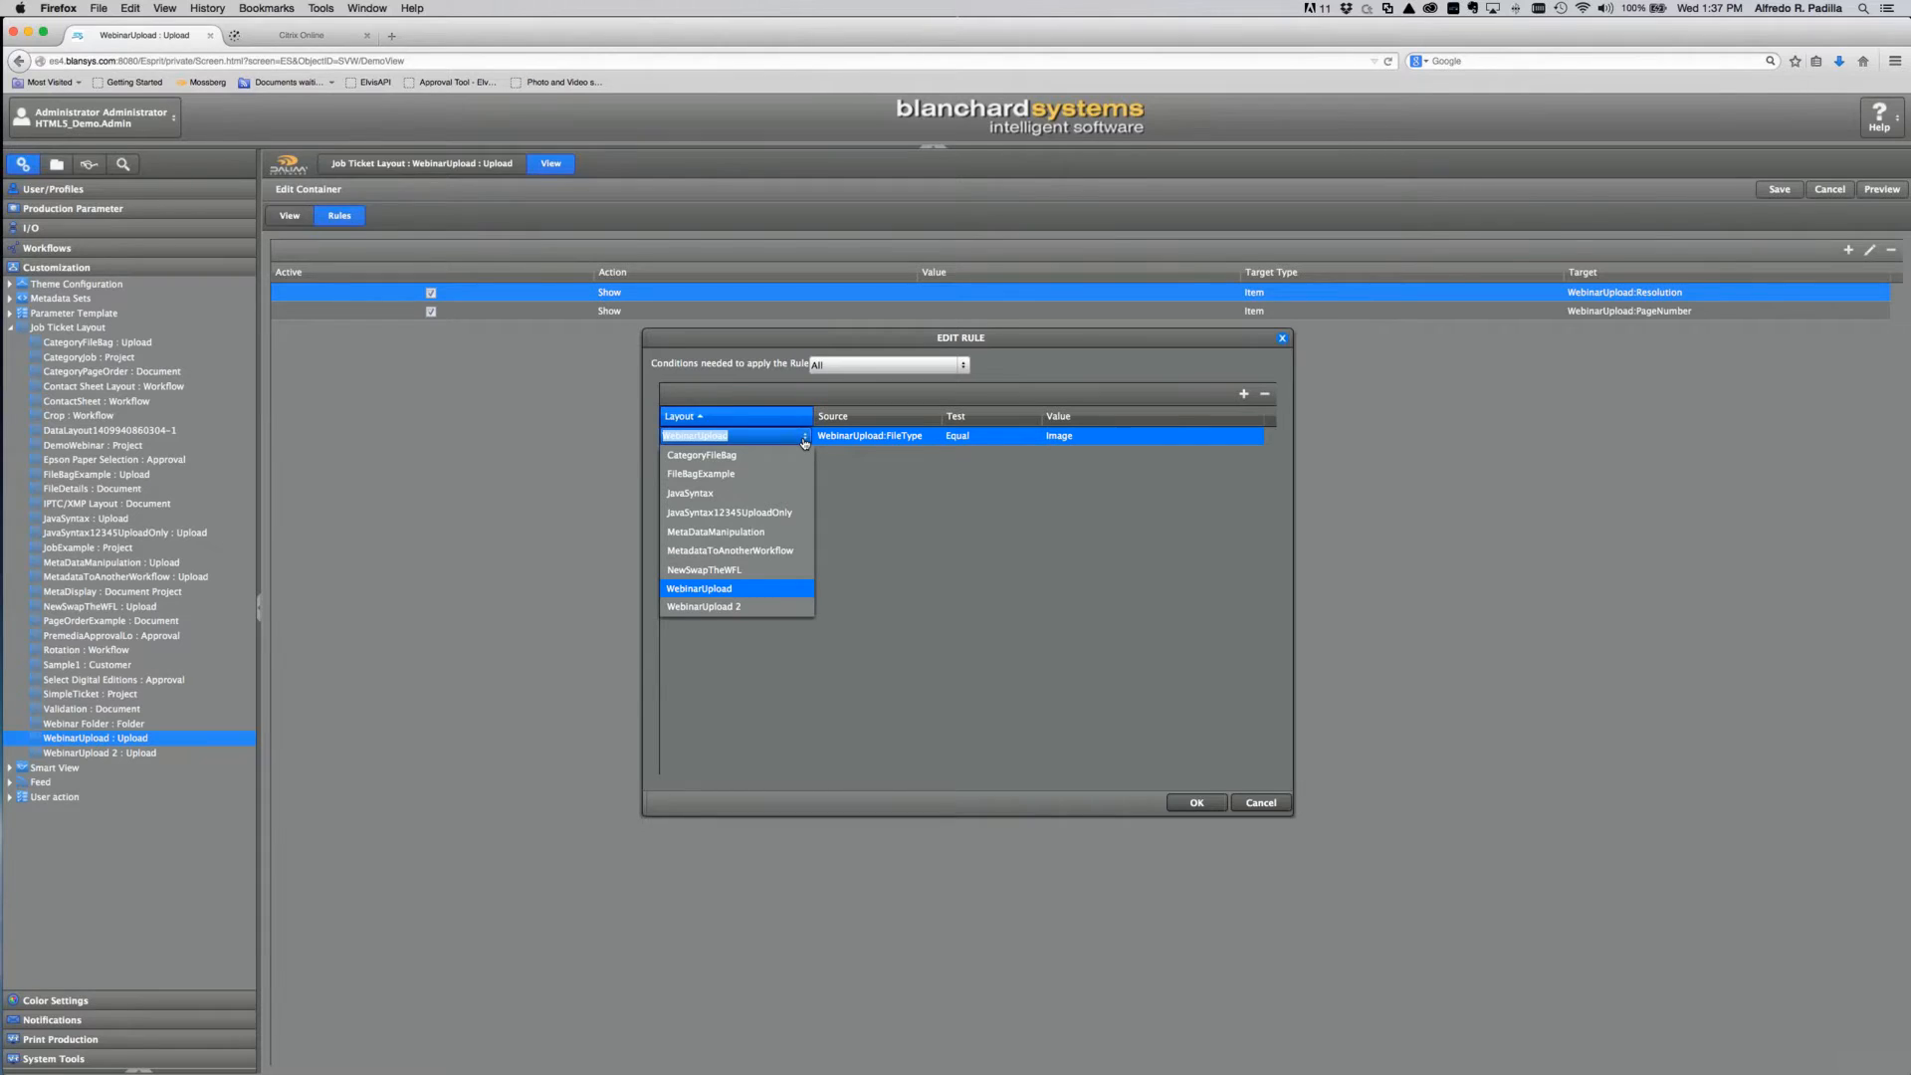
left_click(789, 589)
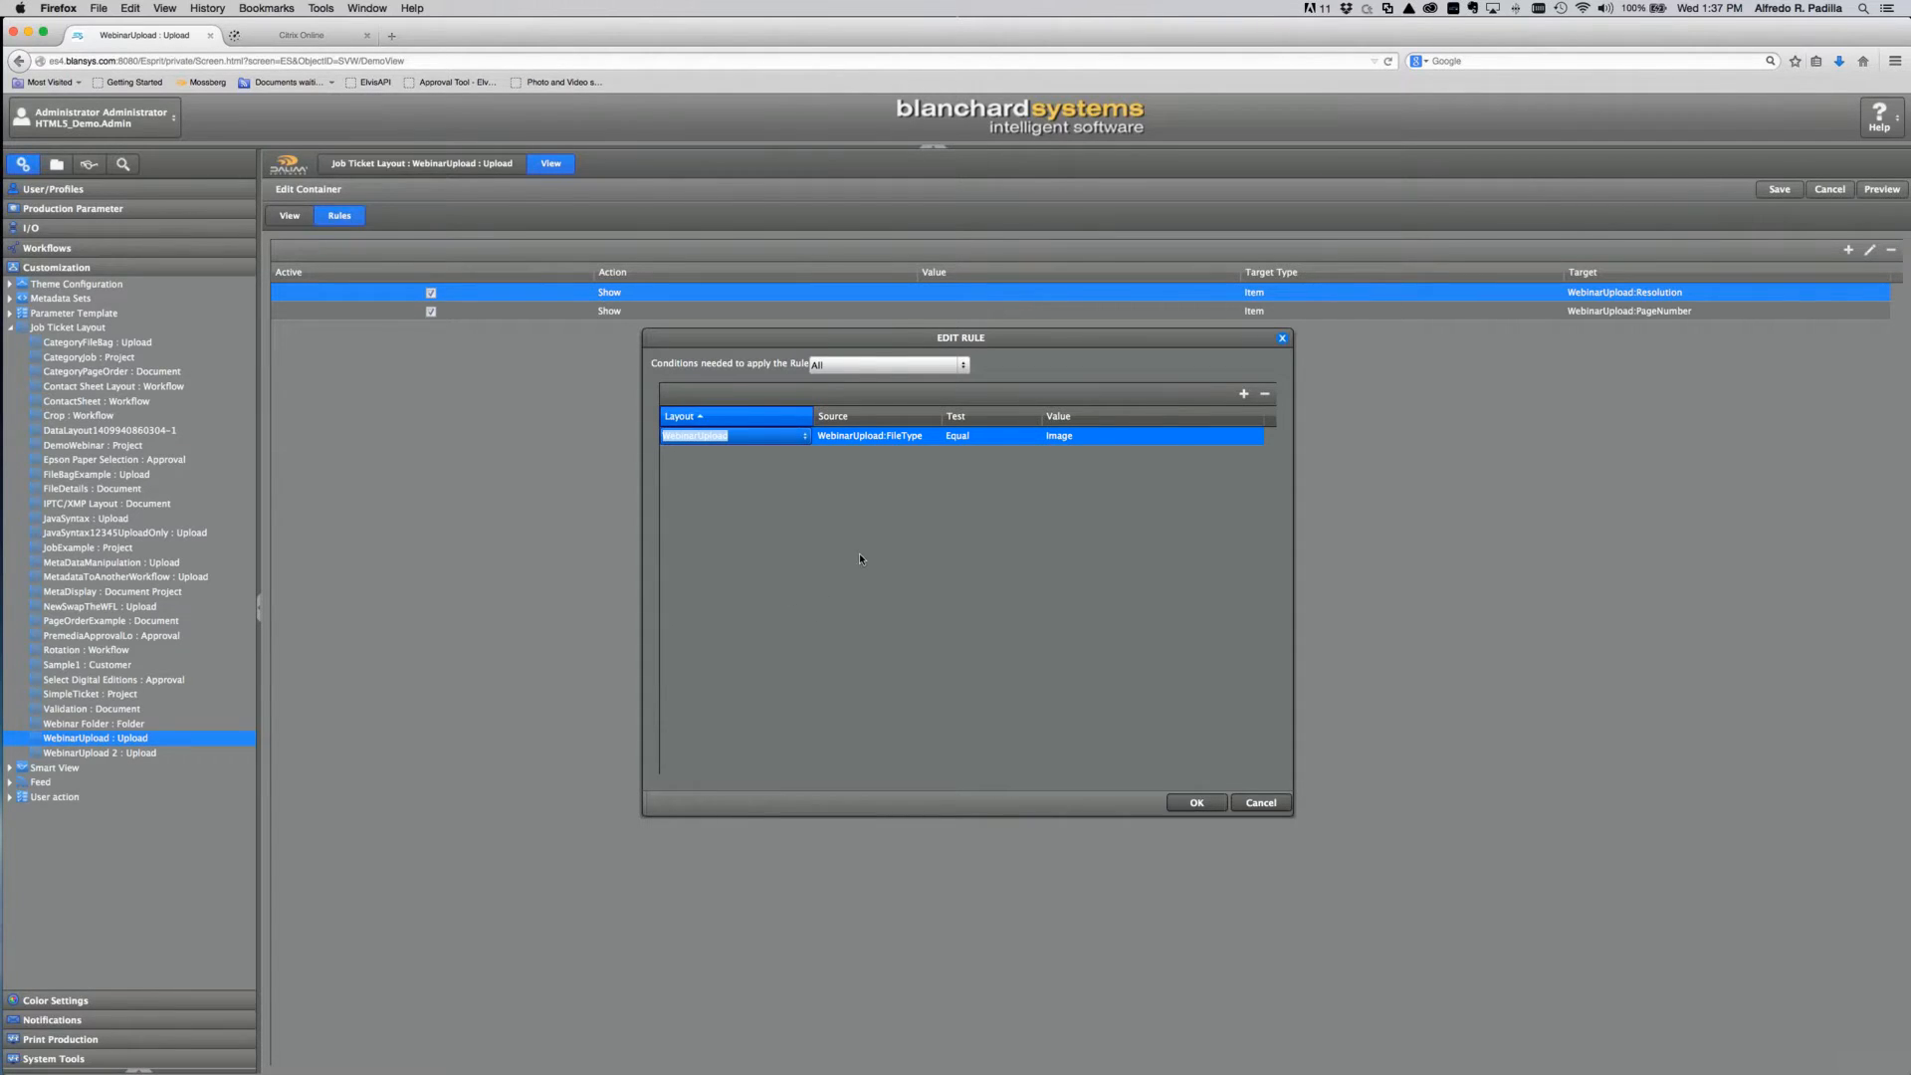
left_click(931, 438)
left_click(933, 437)
left_click(924, 458)
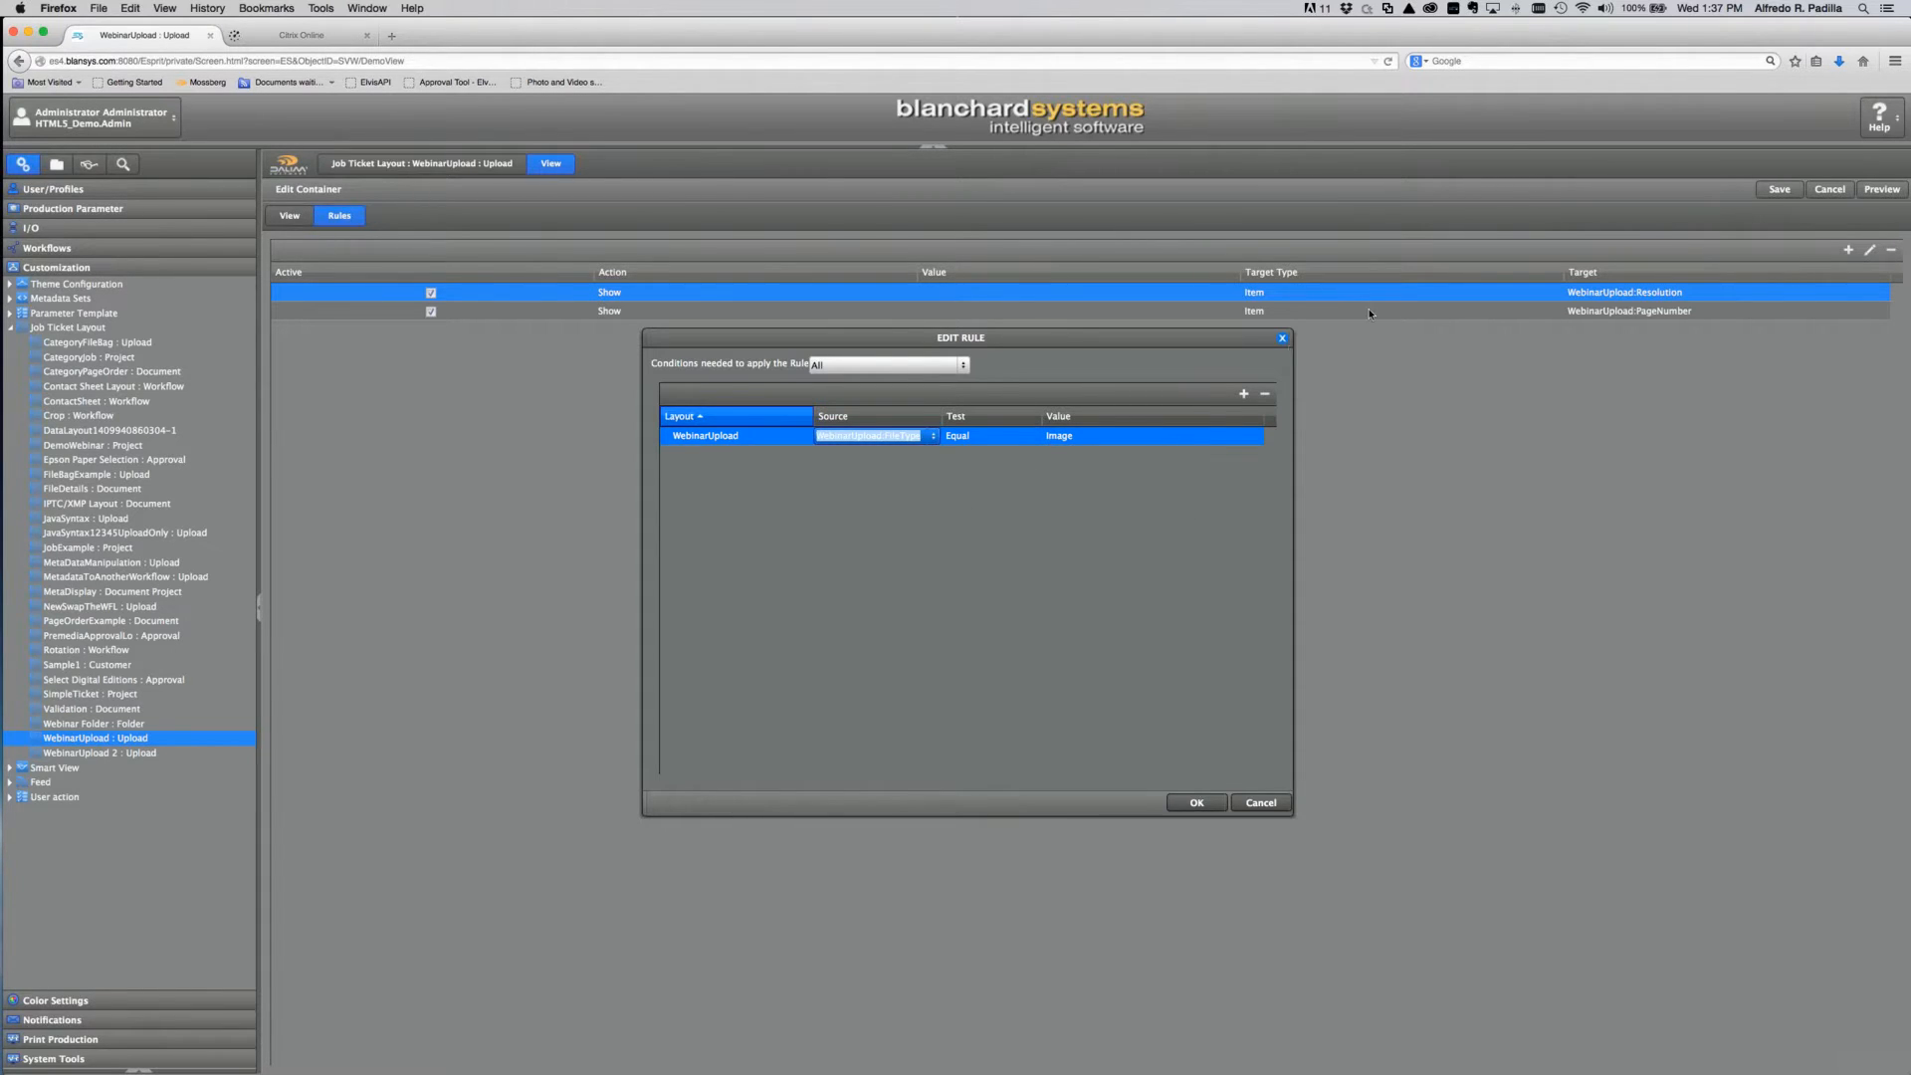
left_click(1260, 802)
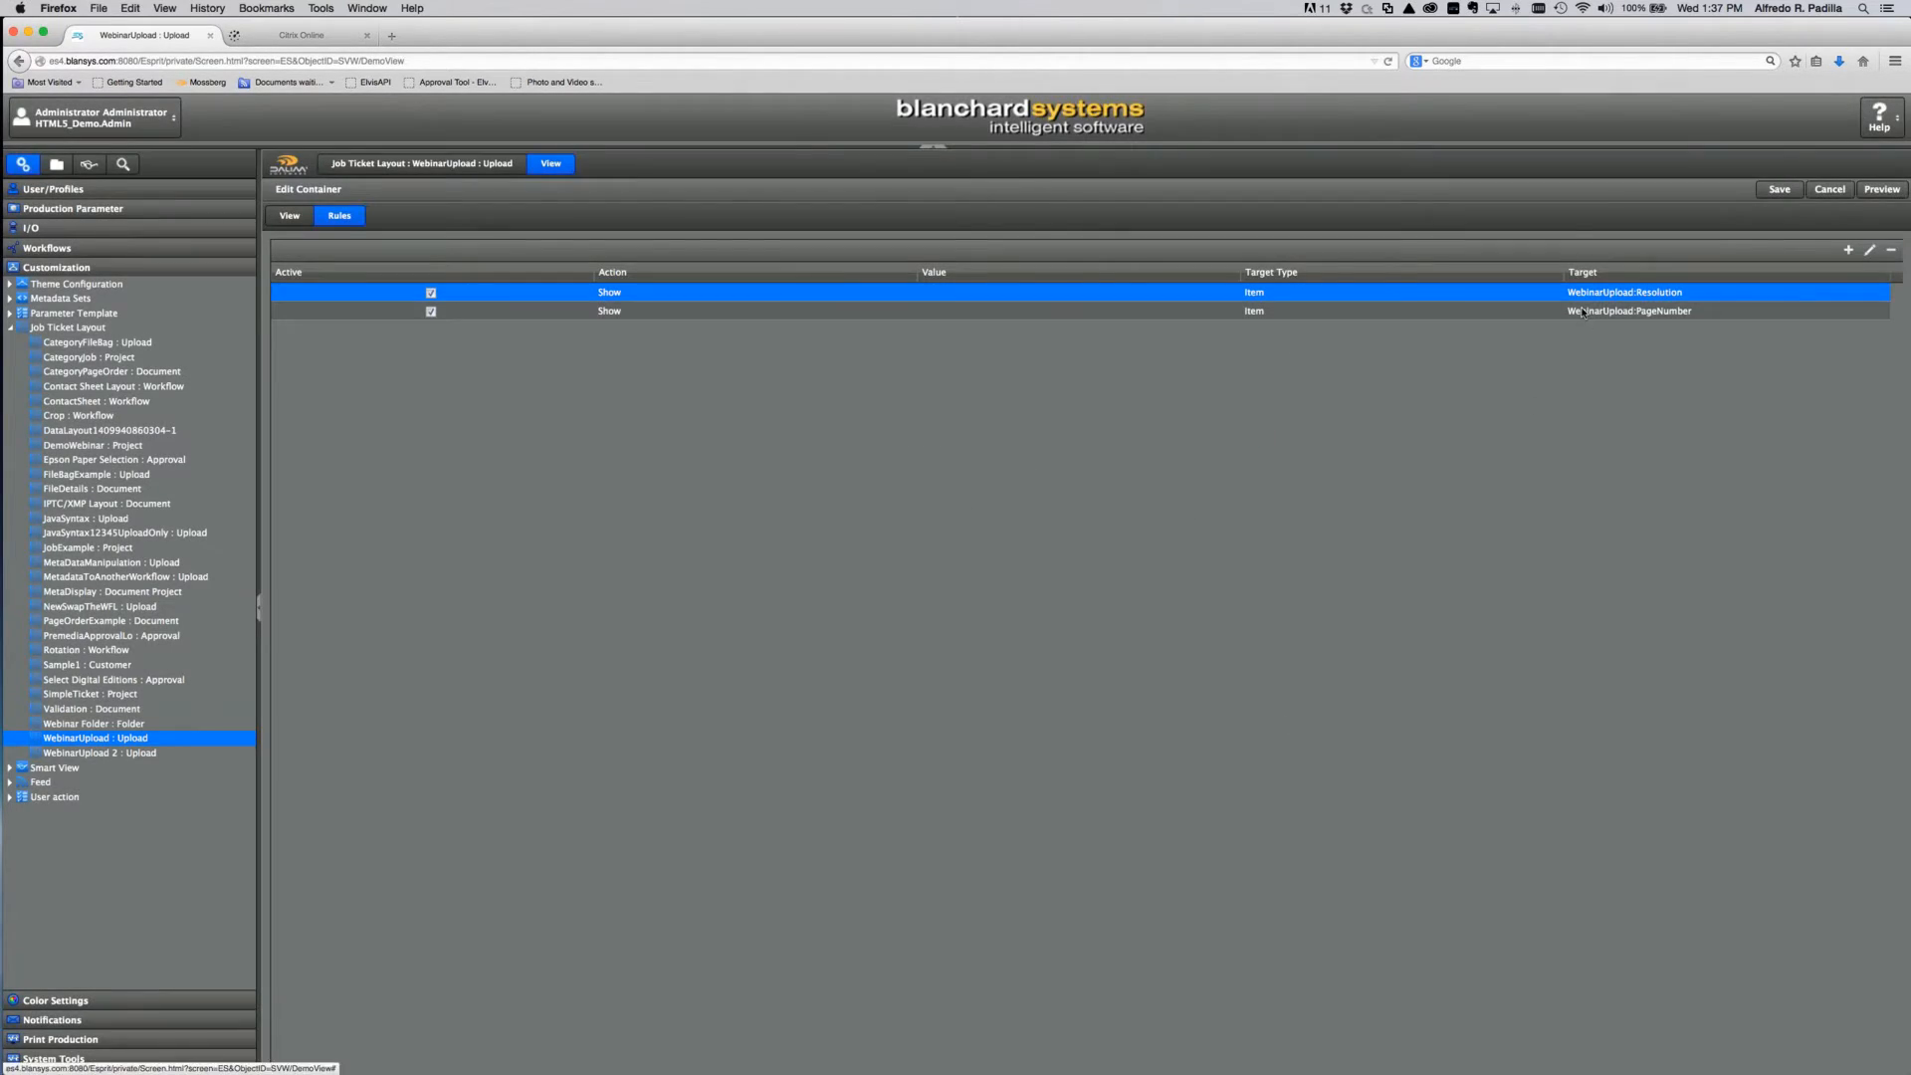
Step: Check the PageNumber rule's condition, FileType equals Page, and confirm with OK
left_click(1583, 310)
left_click(1870, 250)
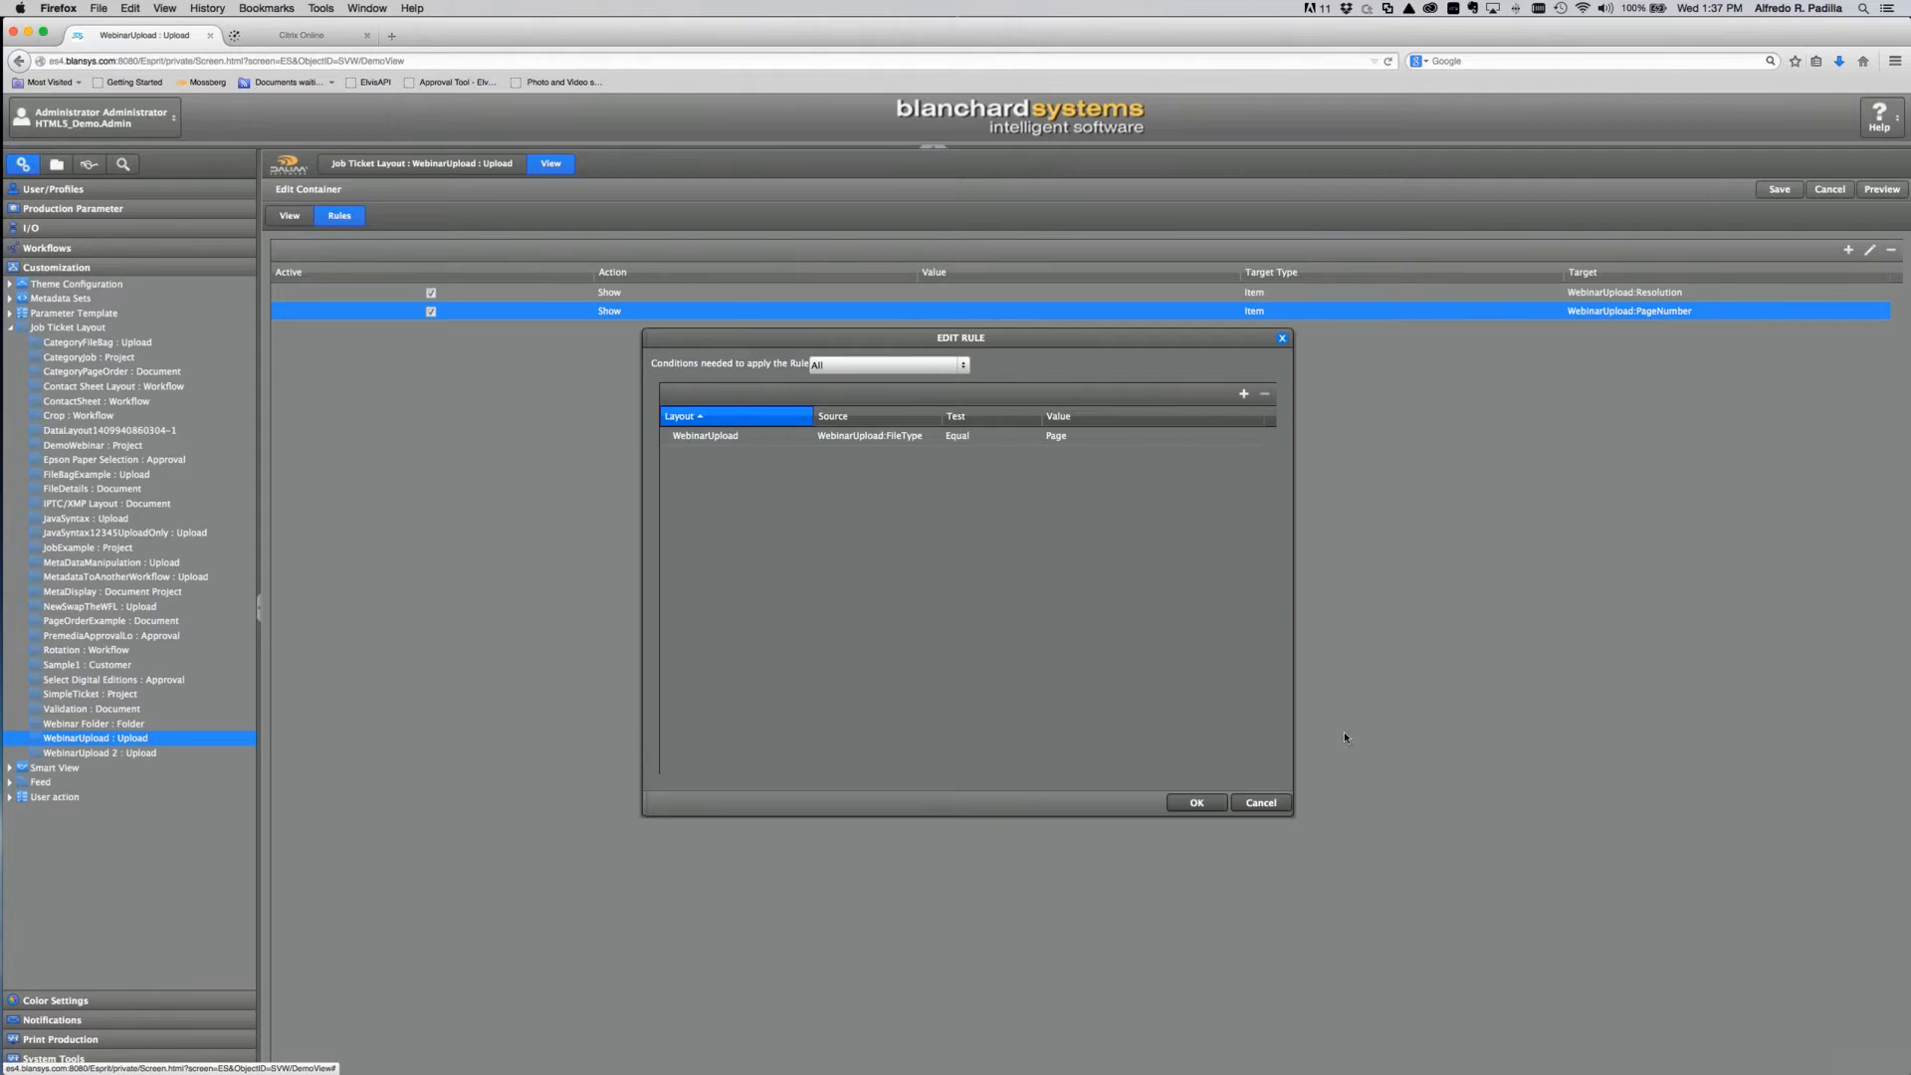
left_click(1199, 802)
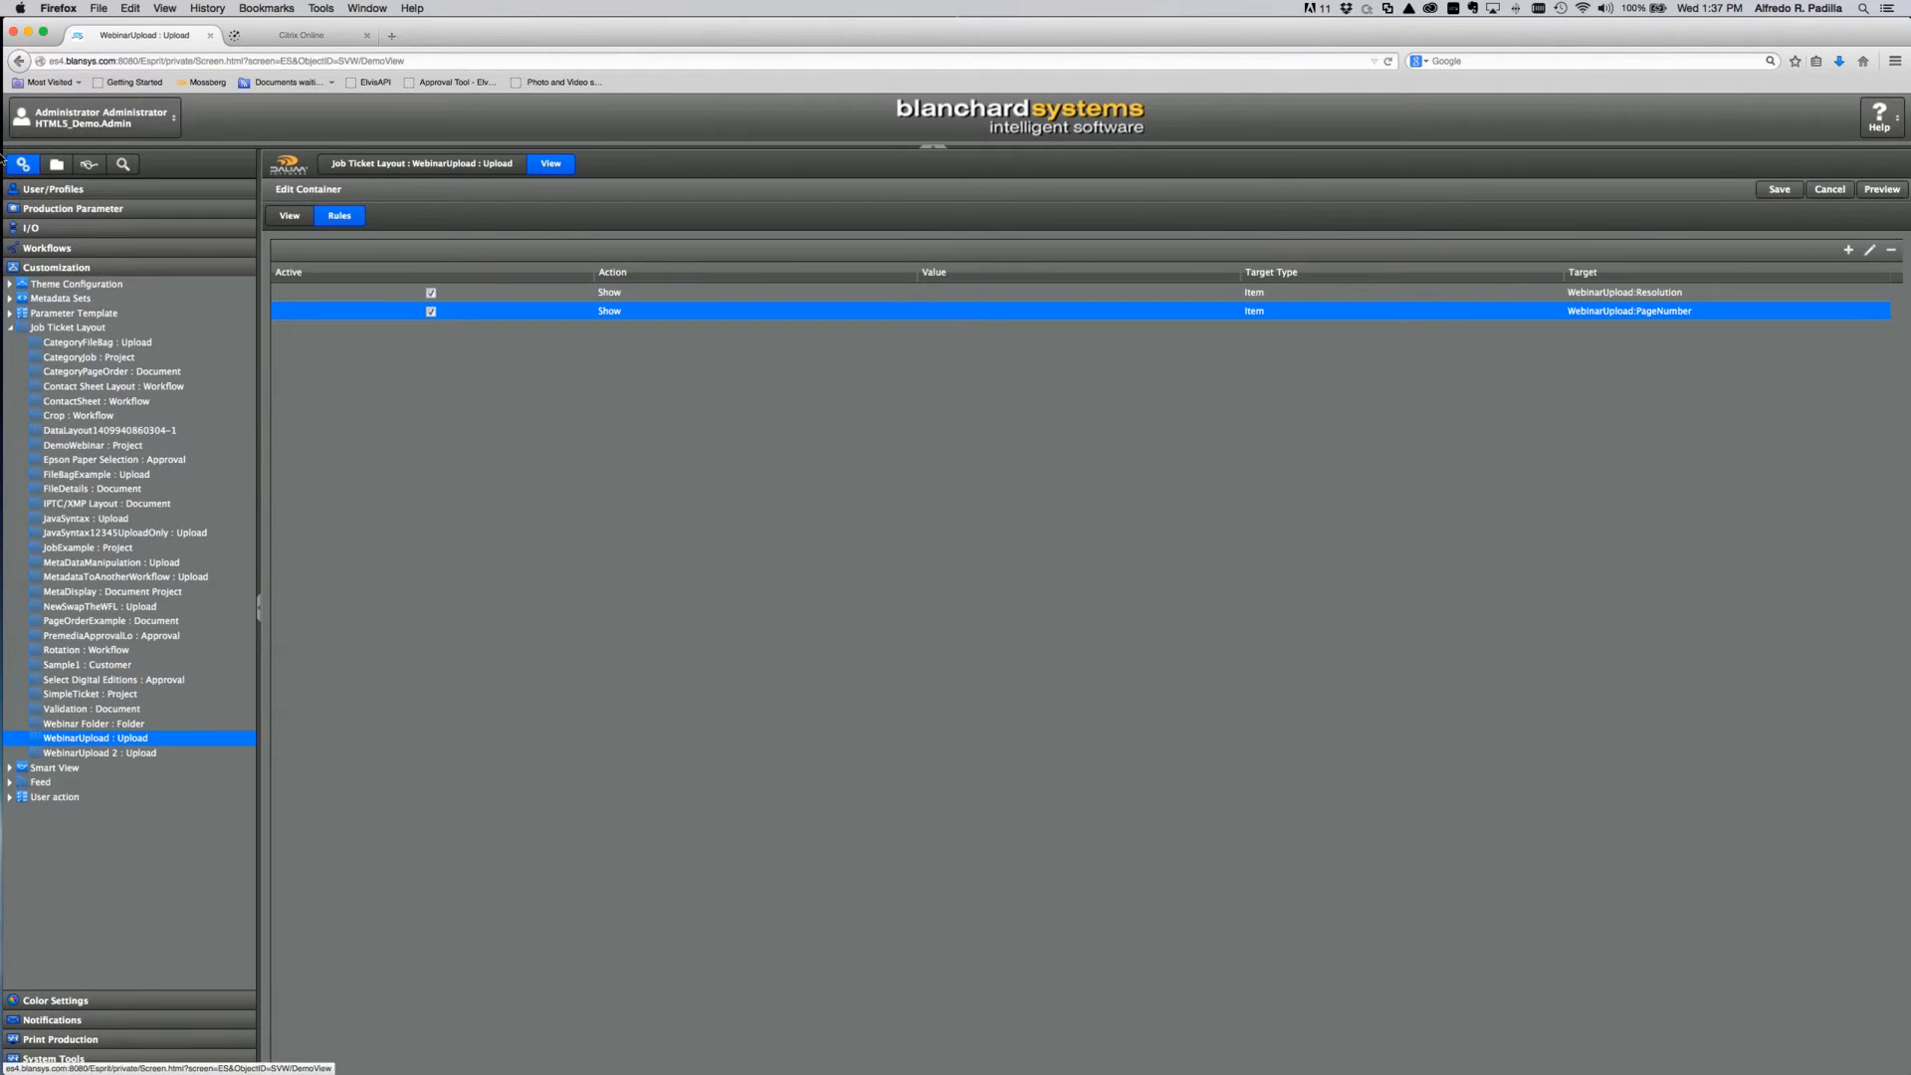
Step: Answer the unsaved-changes prompt, open the Webinar2 project, and start an upload
left_click(57, 164)
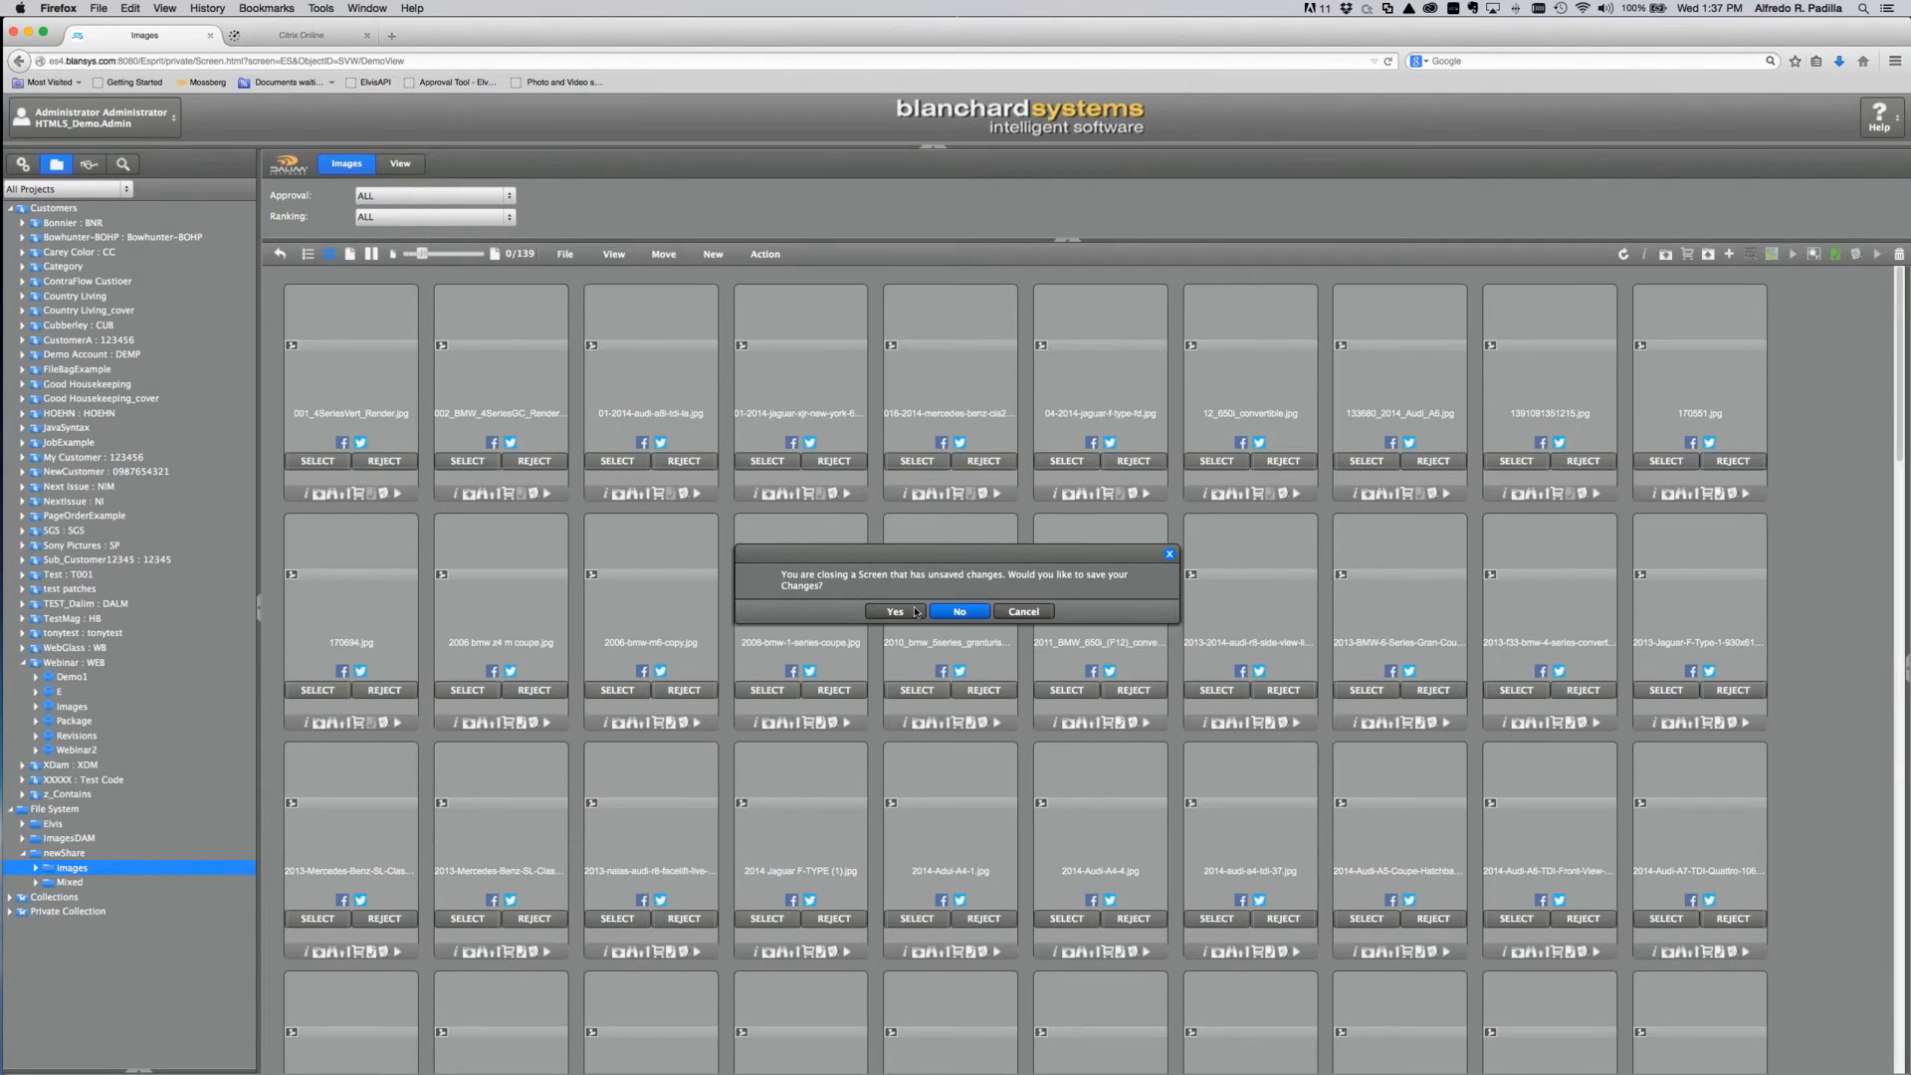
left_click(959, 610)
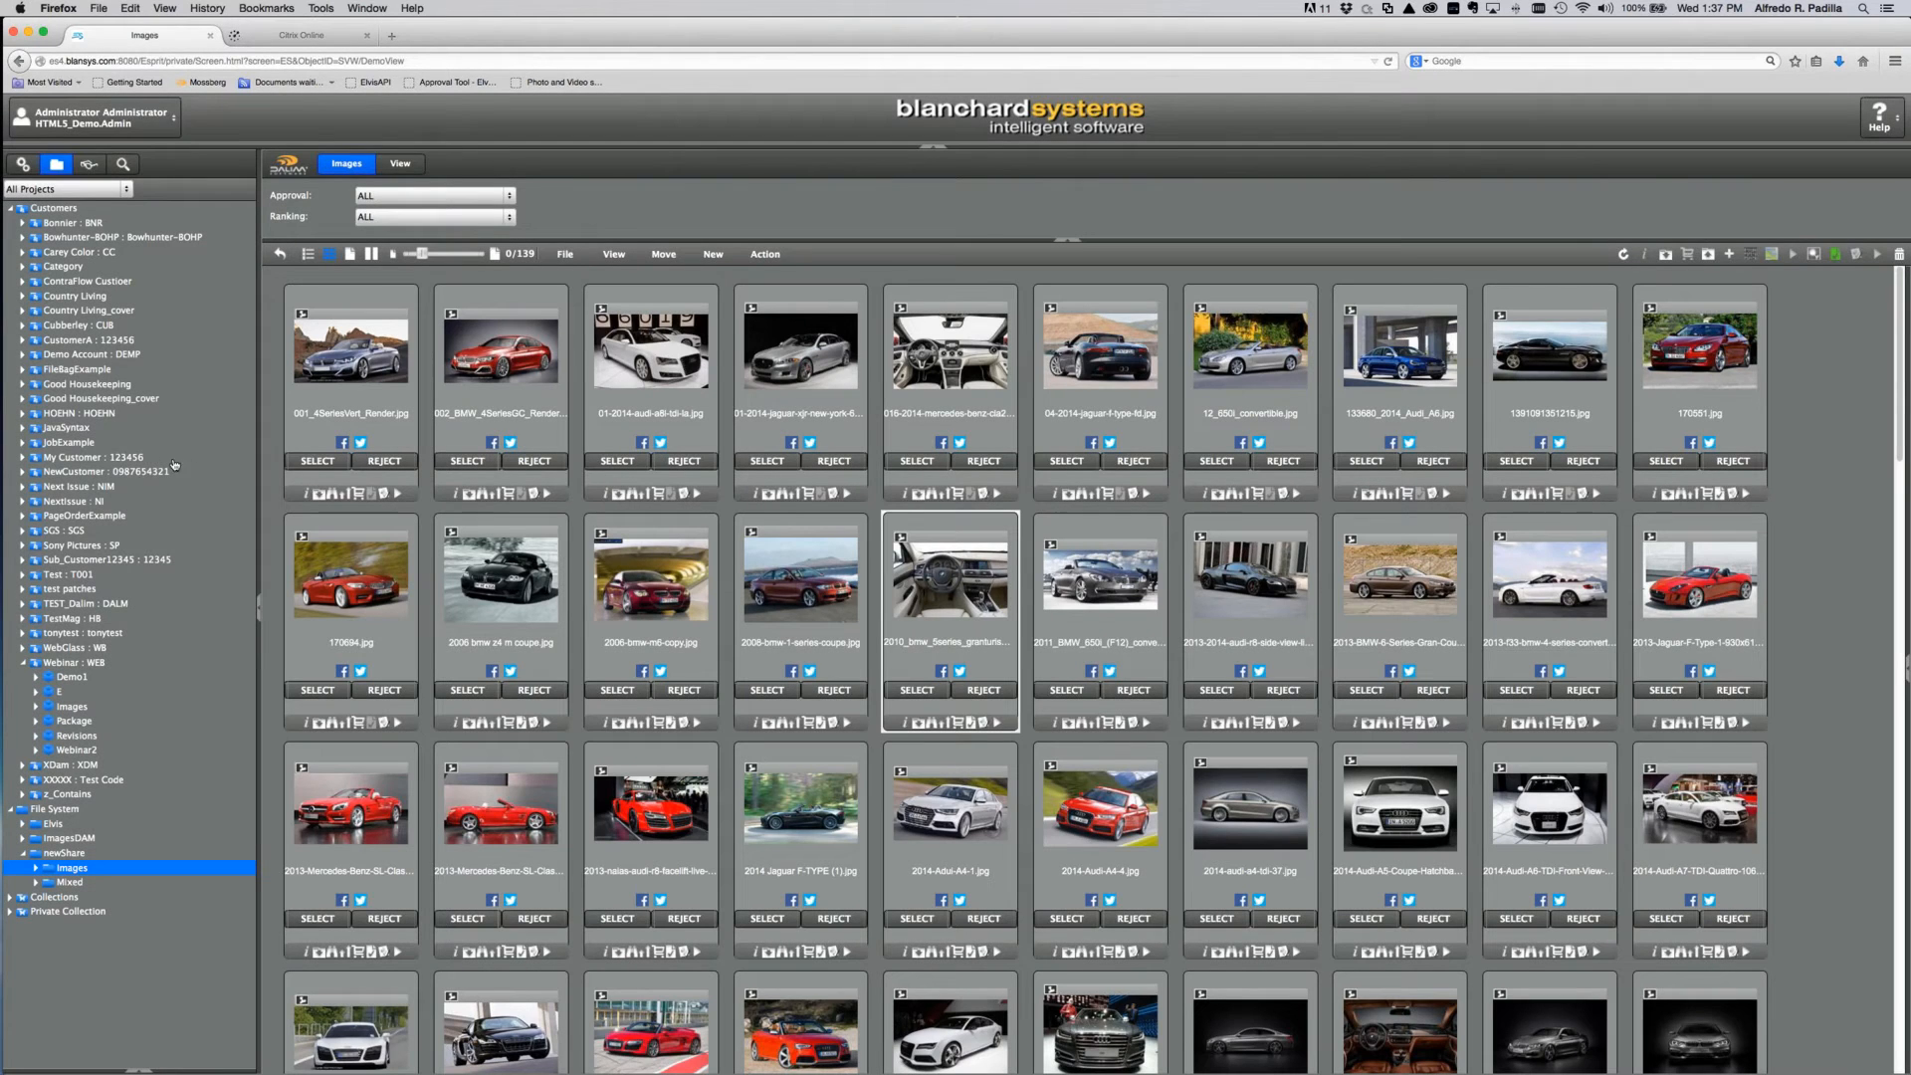
left_click(75, 750)
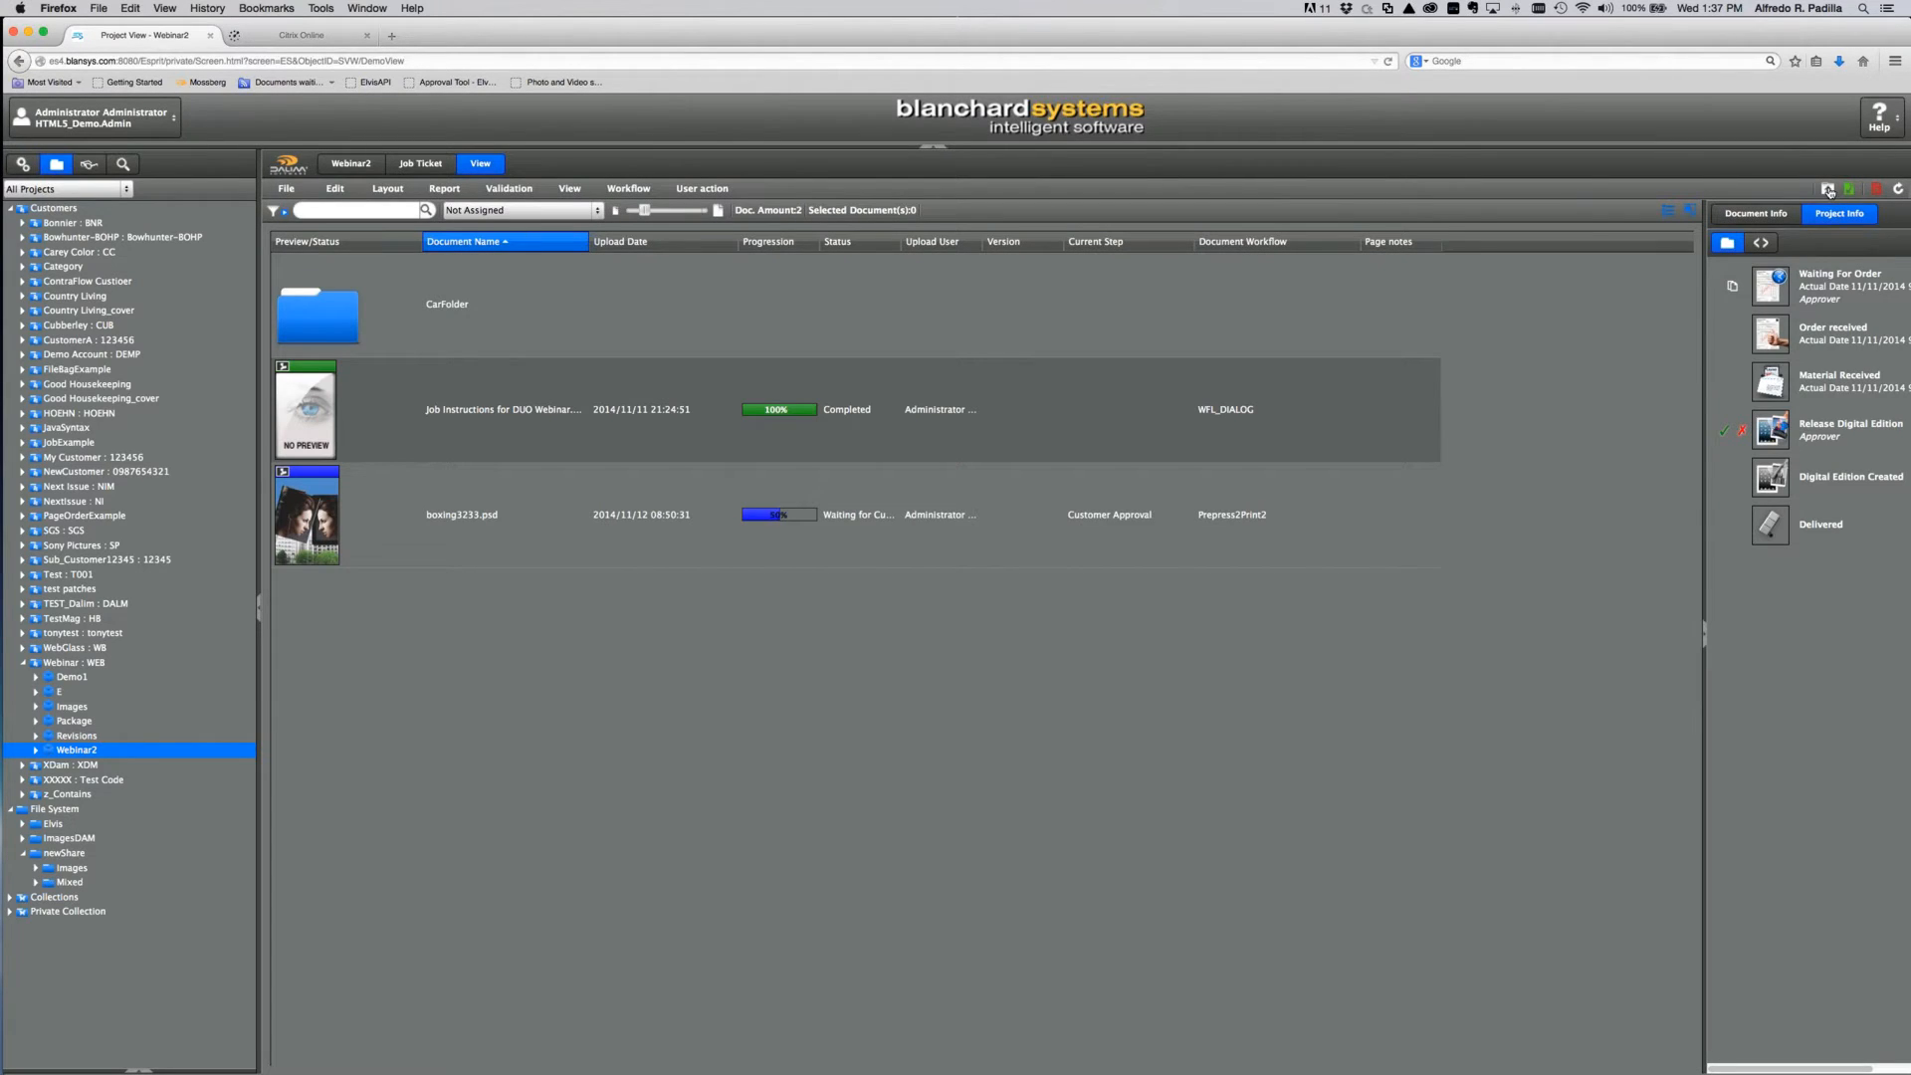
left_click(1829, 190)
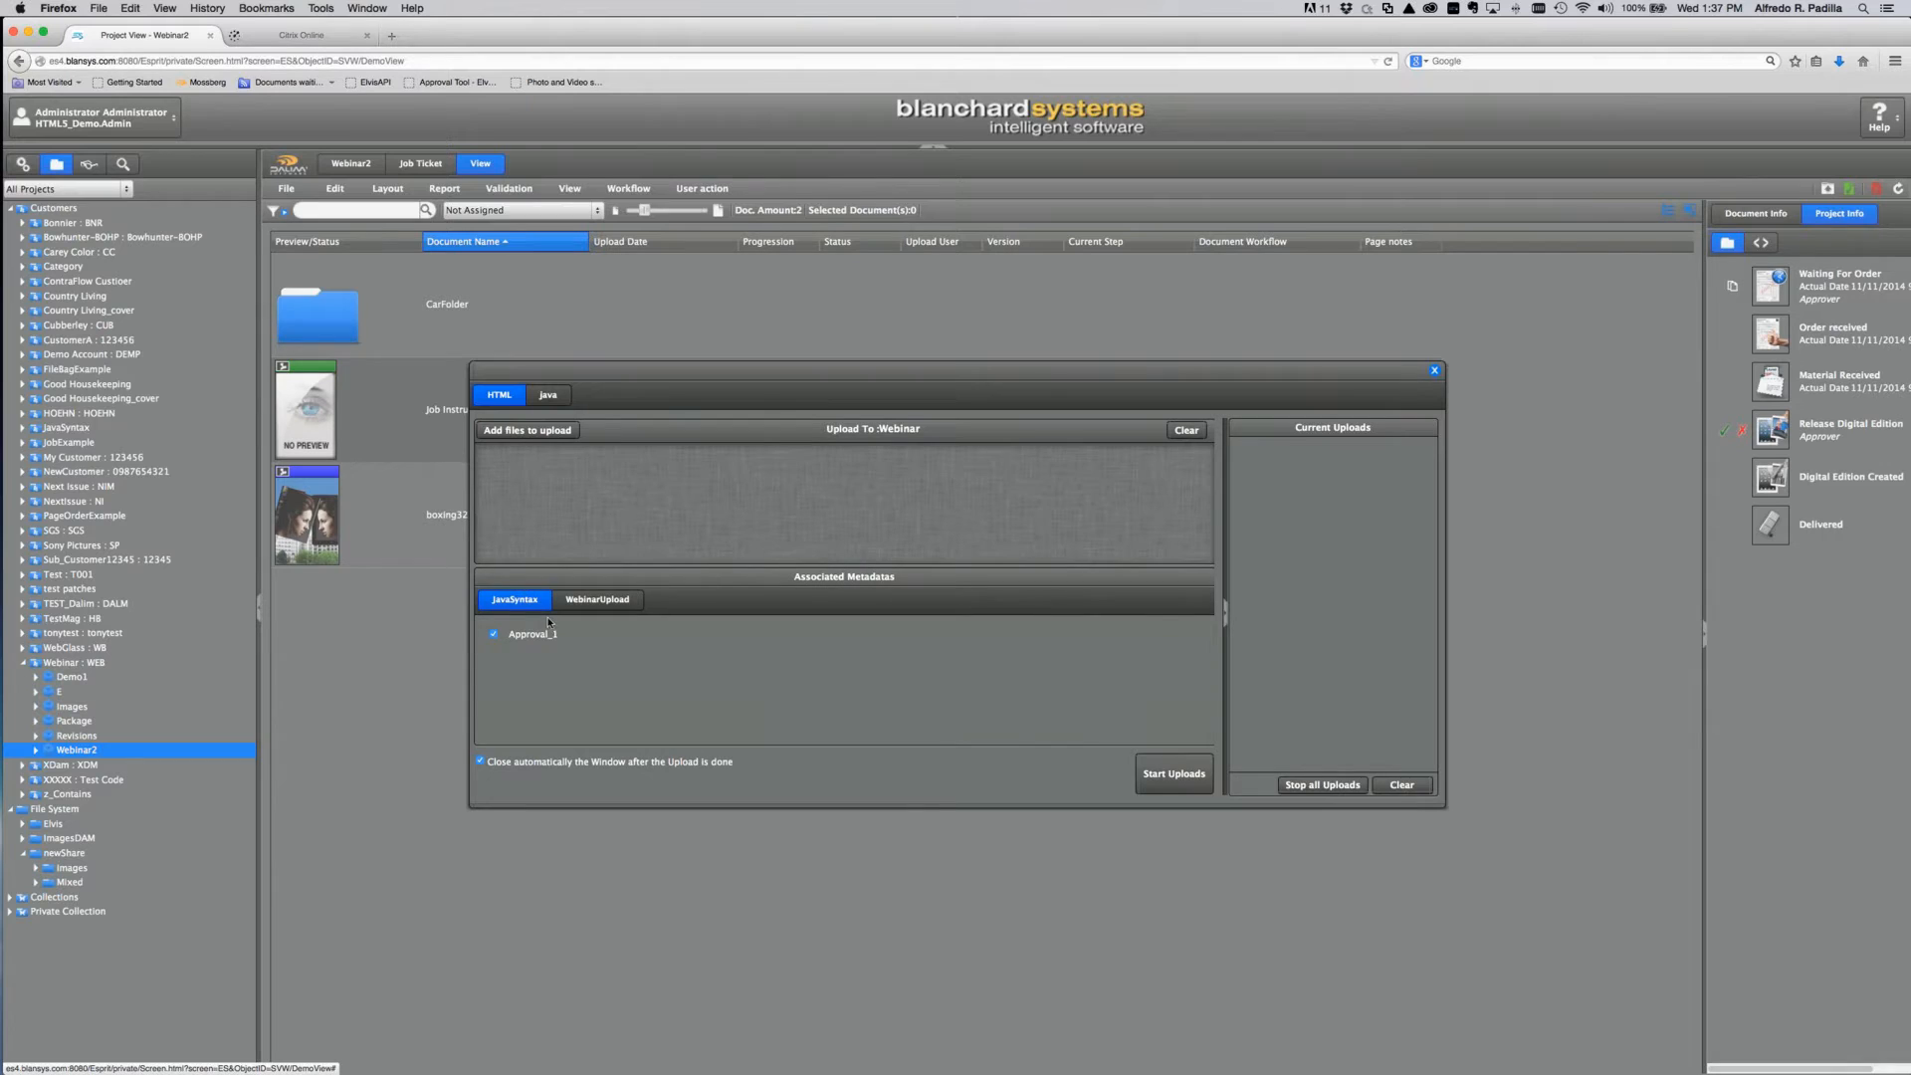
Step: In the WebinarUpload fields, set FileType to Image and pick a Resolution value
left_click(597, 606)
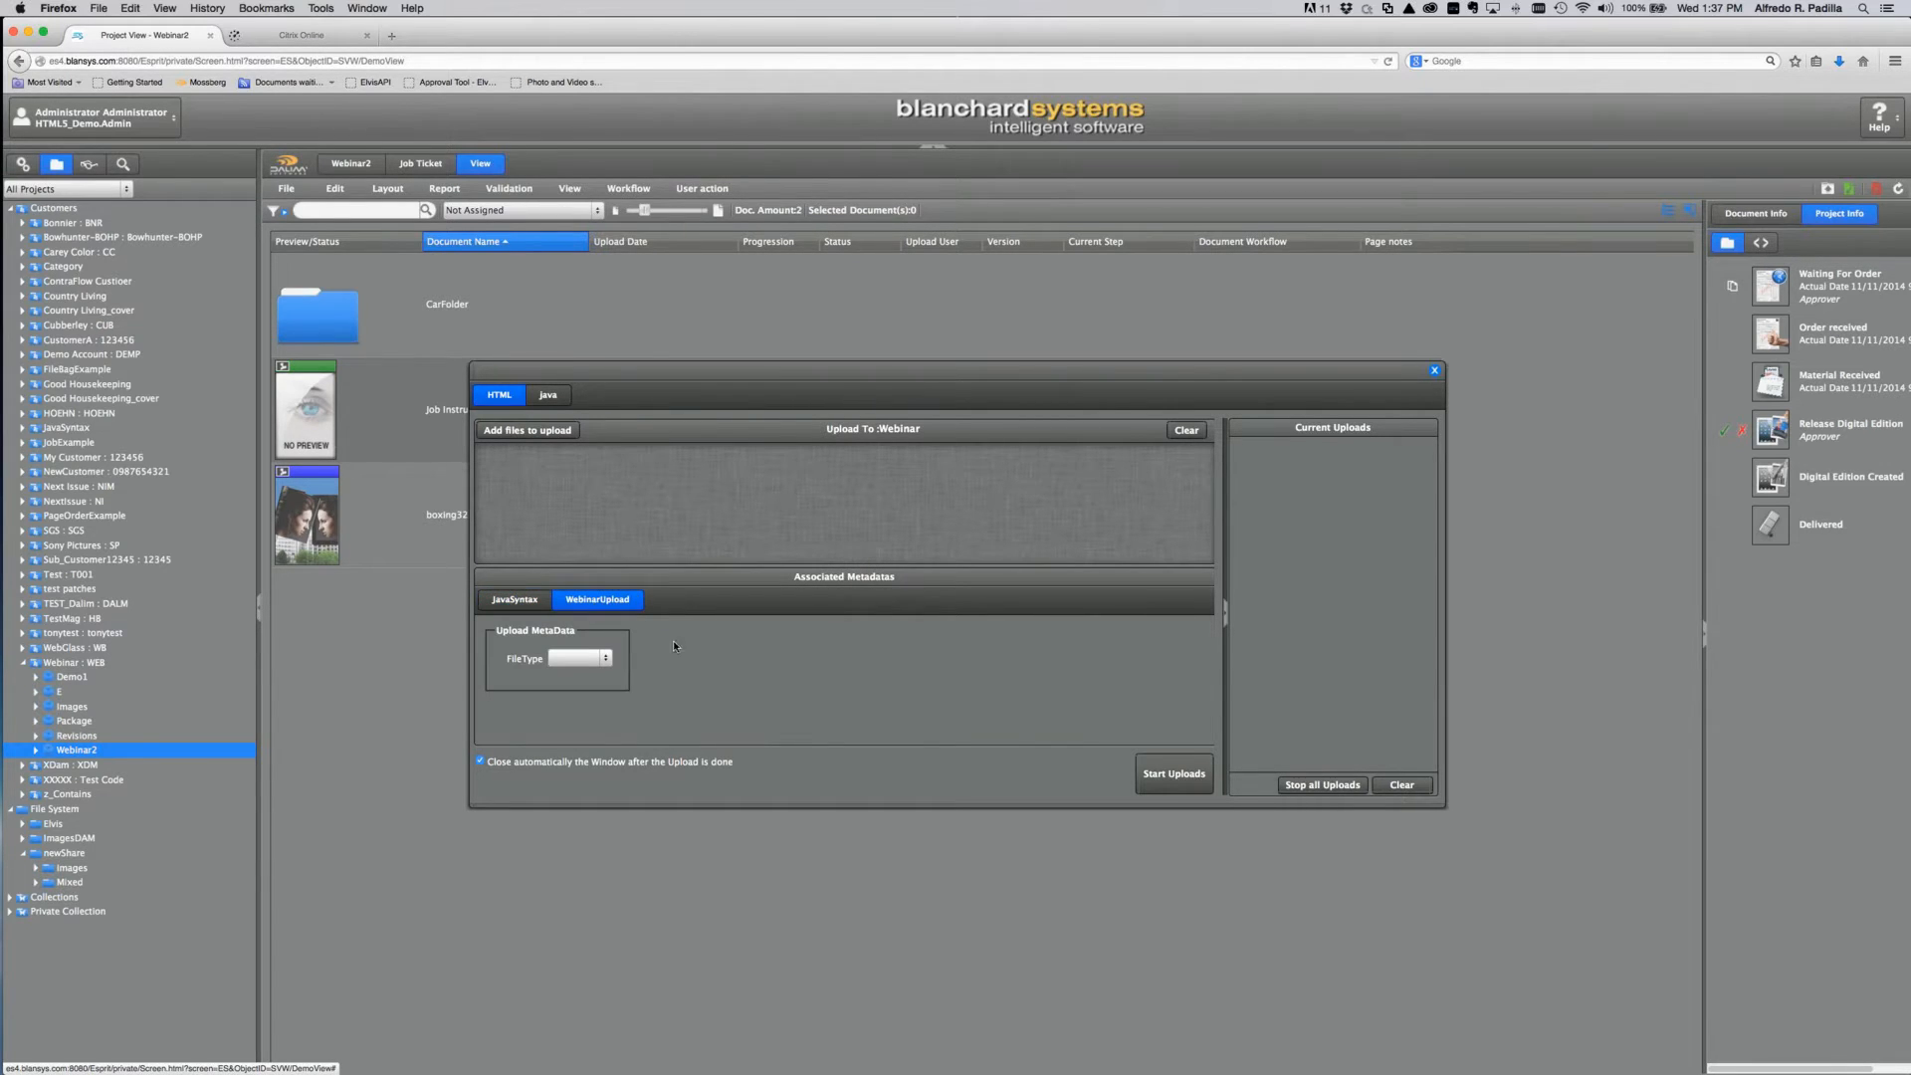
left_click(613, 661)
left_click(593, 687)
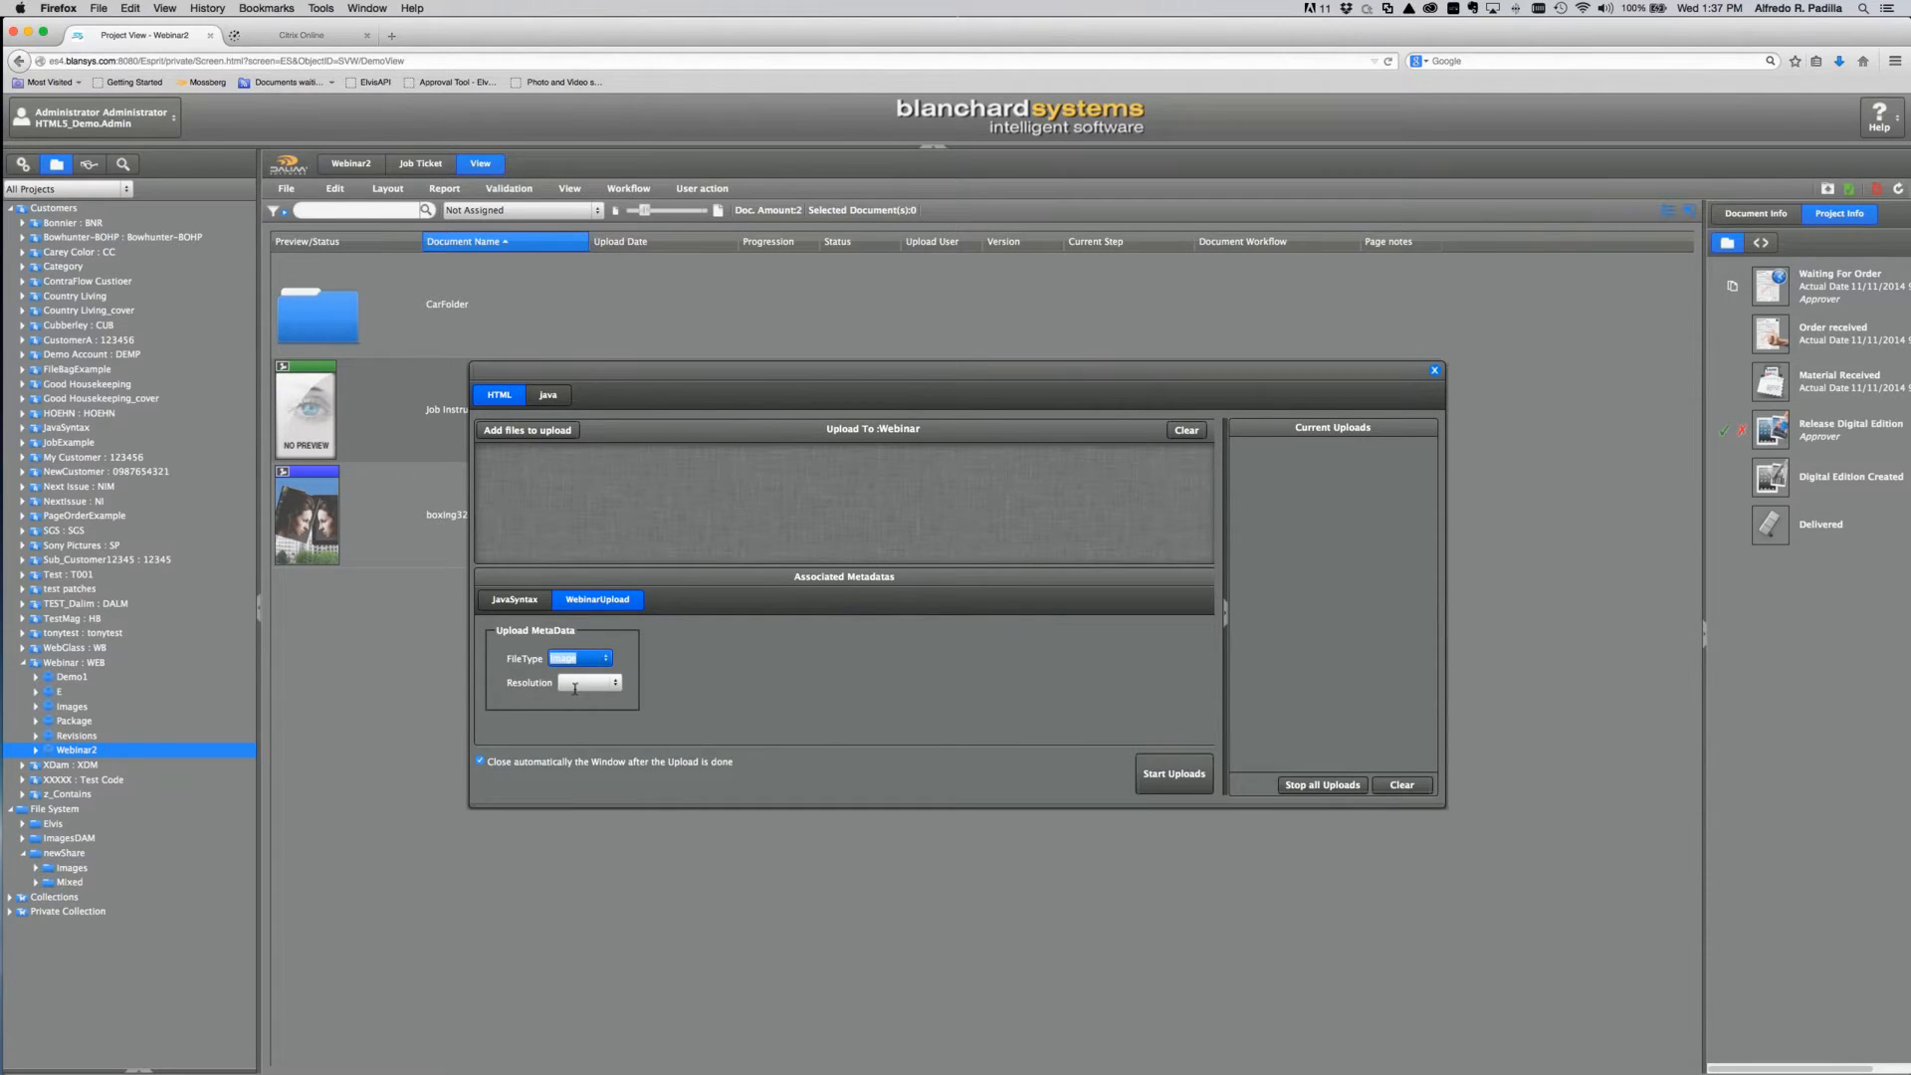
left_click(577, 684)
left_click(595, 705)
Step: Change FileType to Page, enter PageNumber 54, and close the upload window
left_click(599, 659)
left_click(597, 676)
left_click(616, 686)
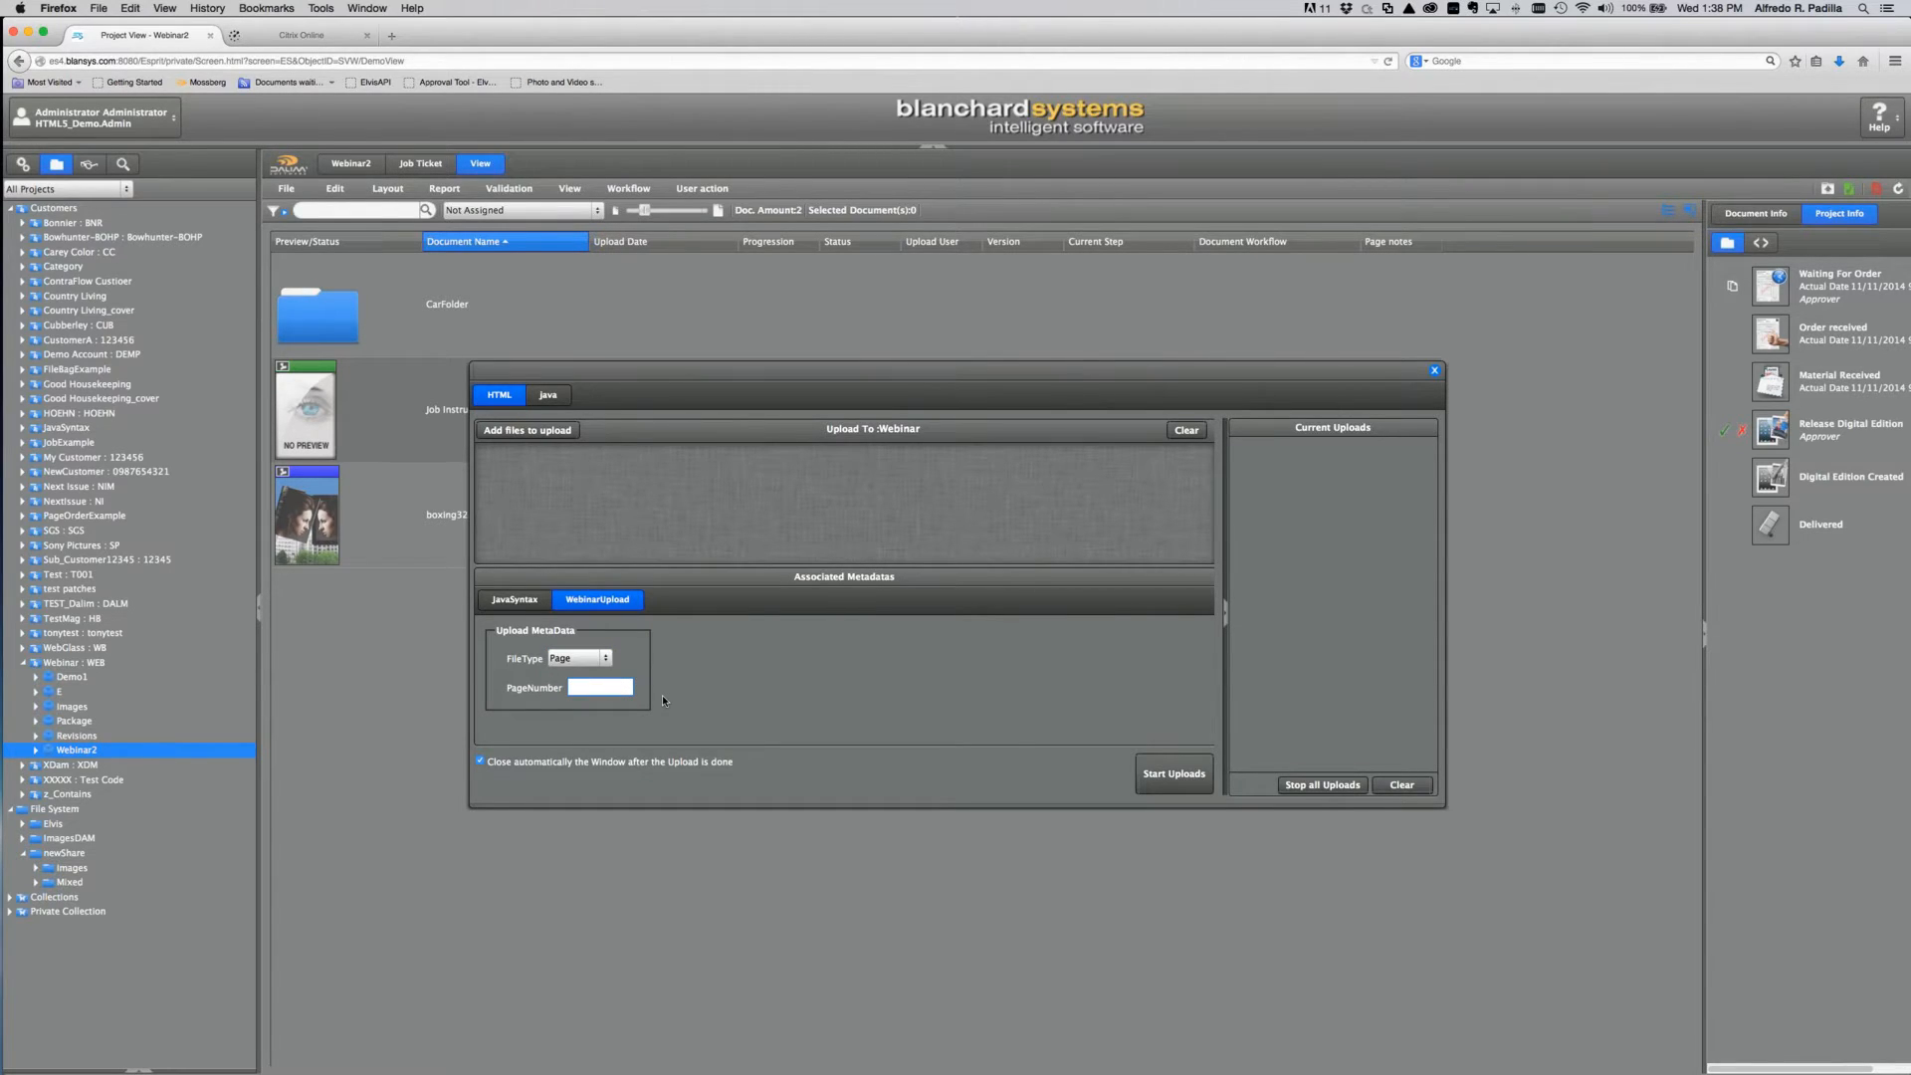
type("54")
left_click(1434, 370)
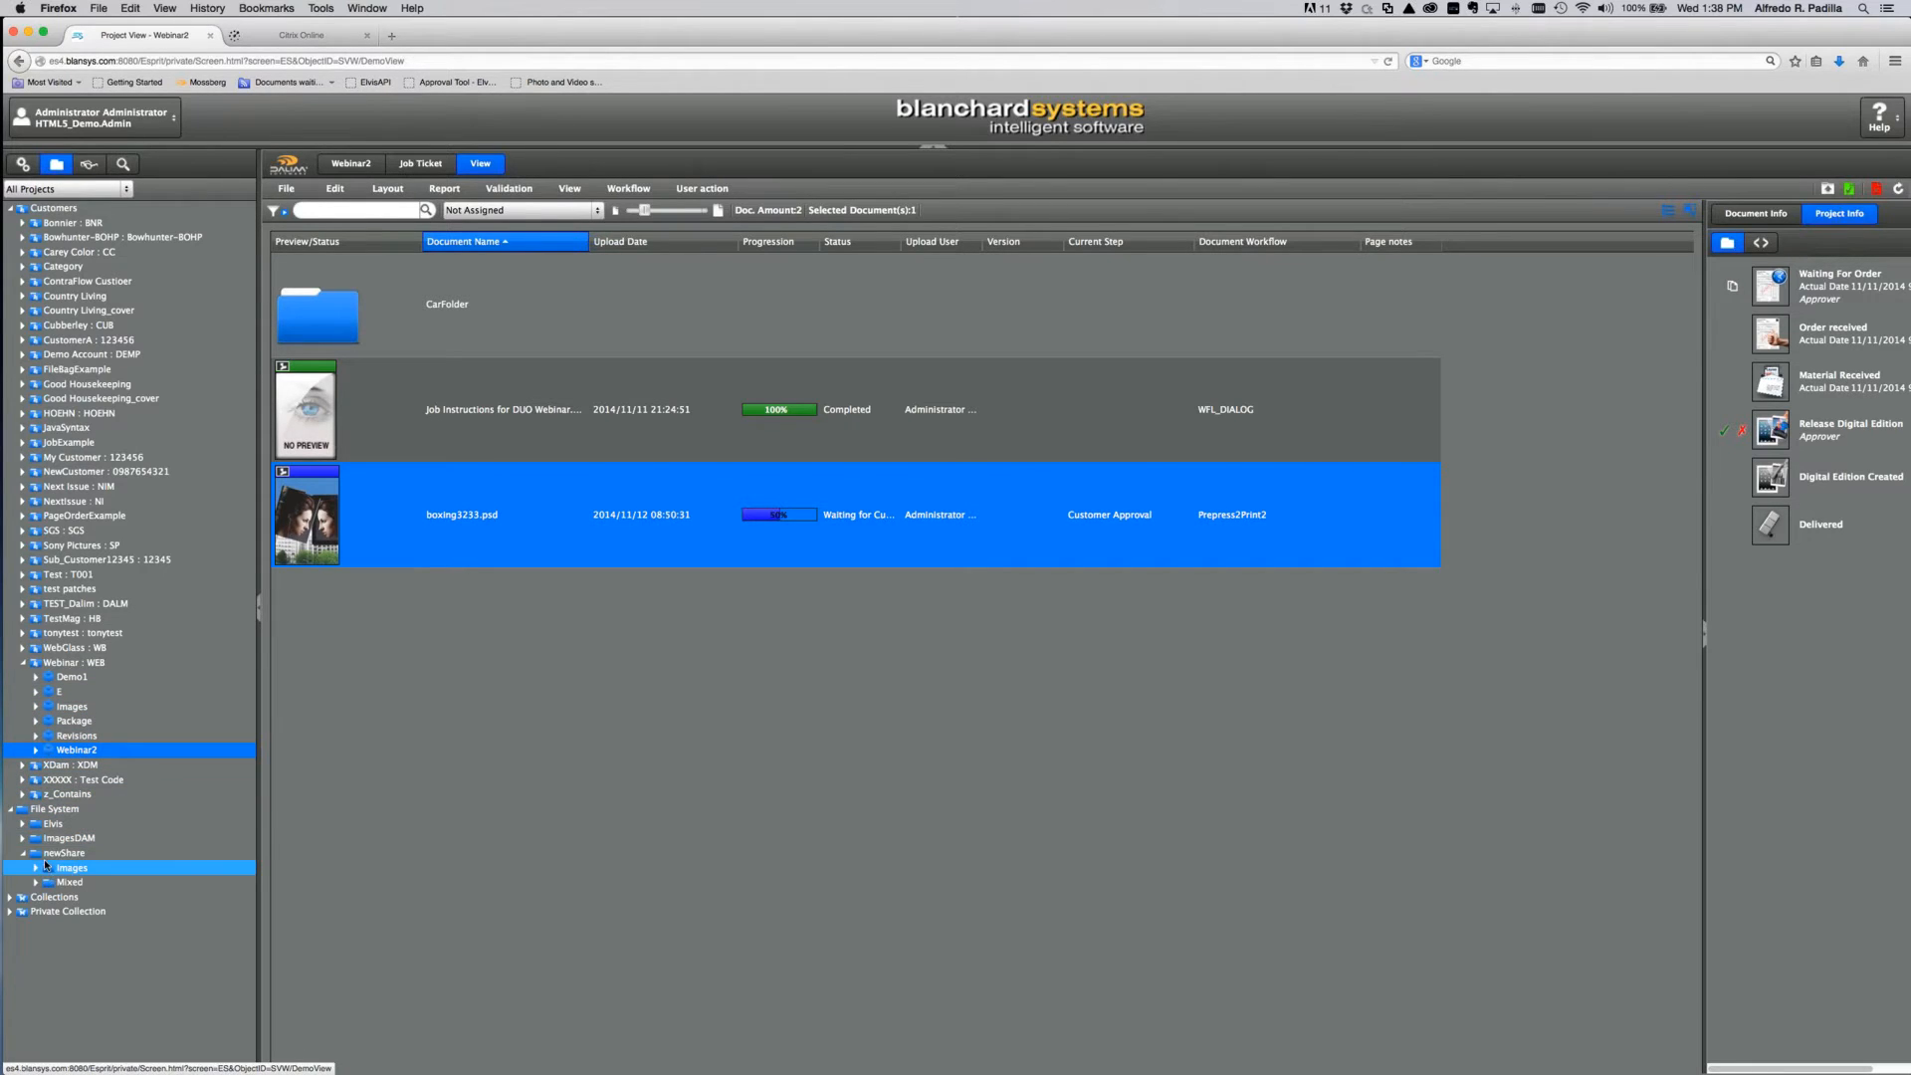
left_click(23, 164)
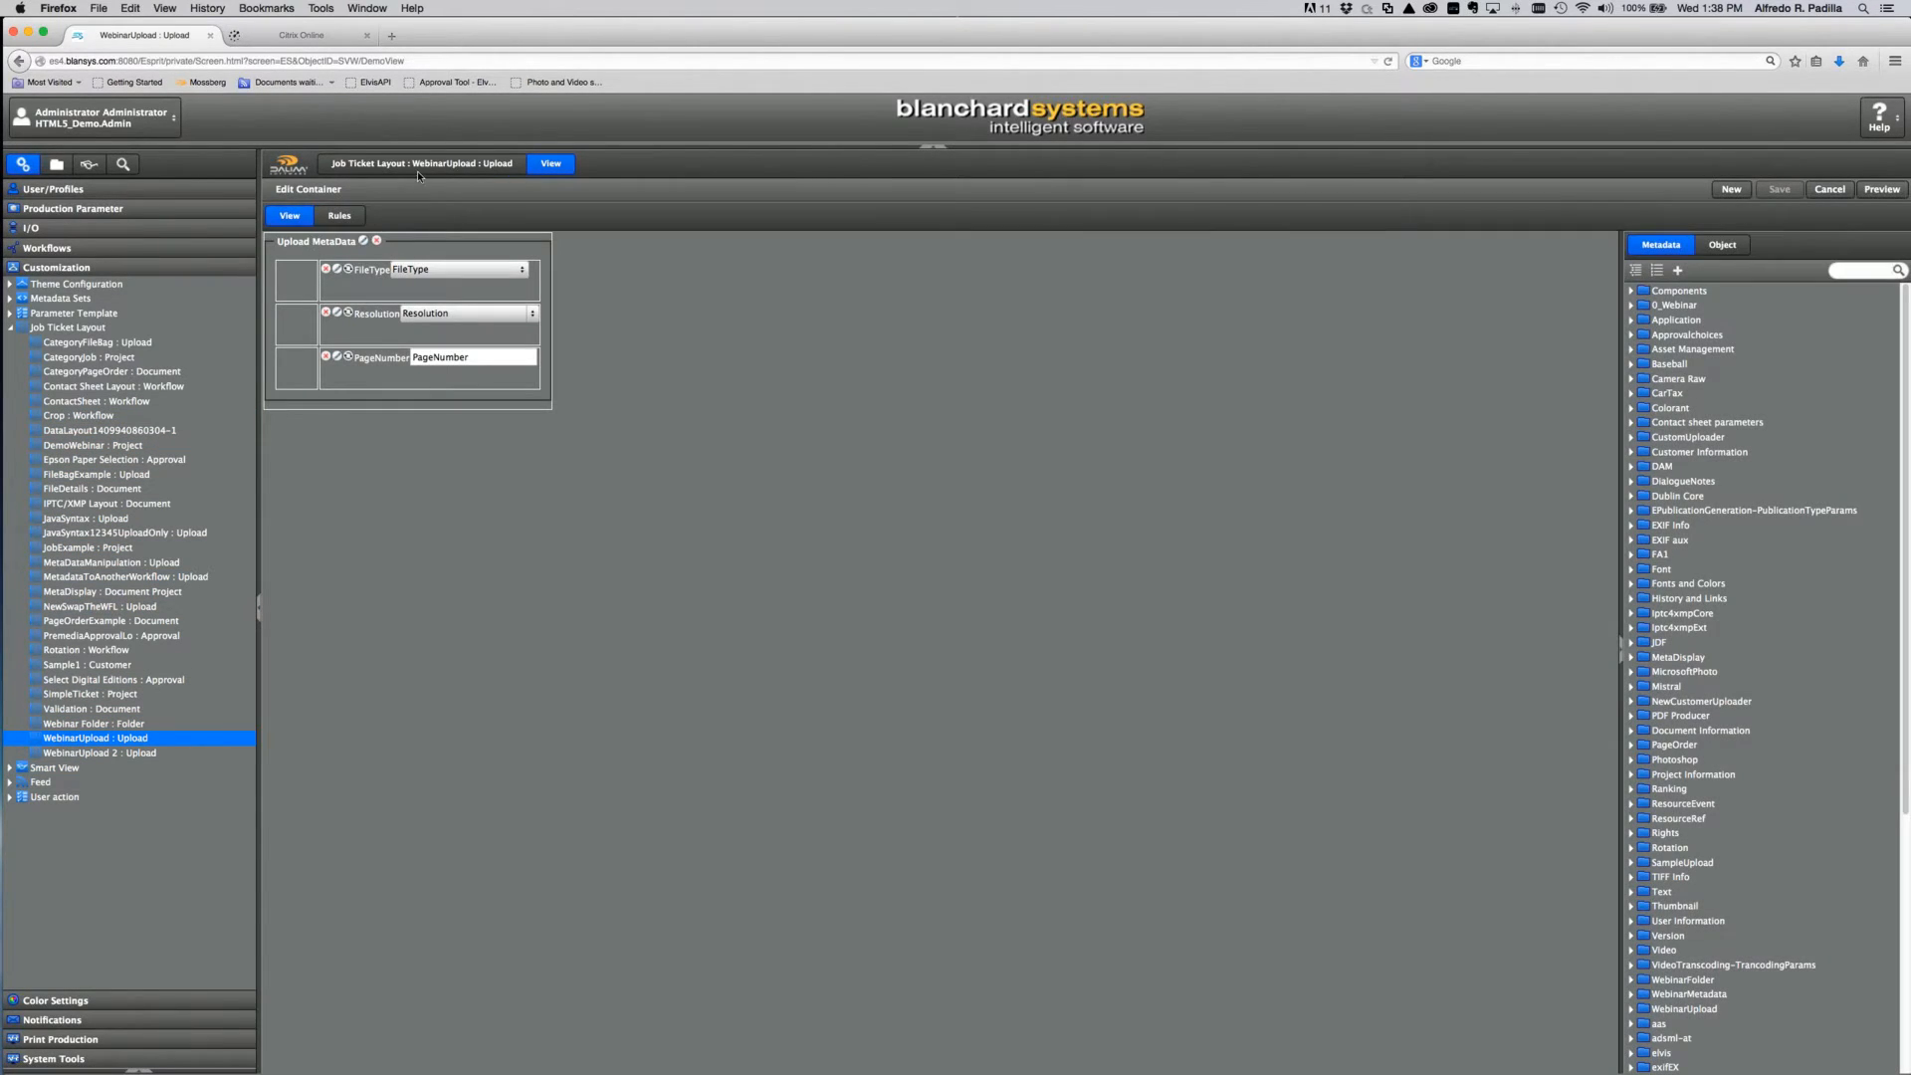
Step: Review the WebinarUpload and Select Digital Editions layouts' properties, then switch from Customization to Workflows
left_click(416, 167)
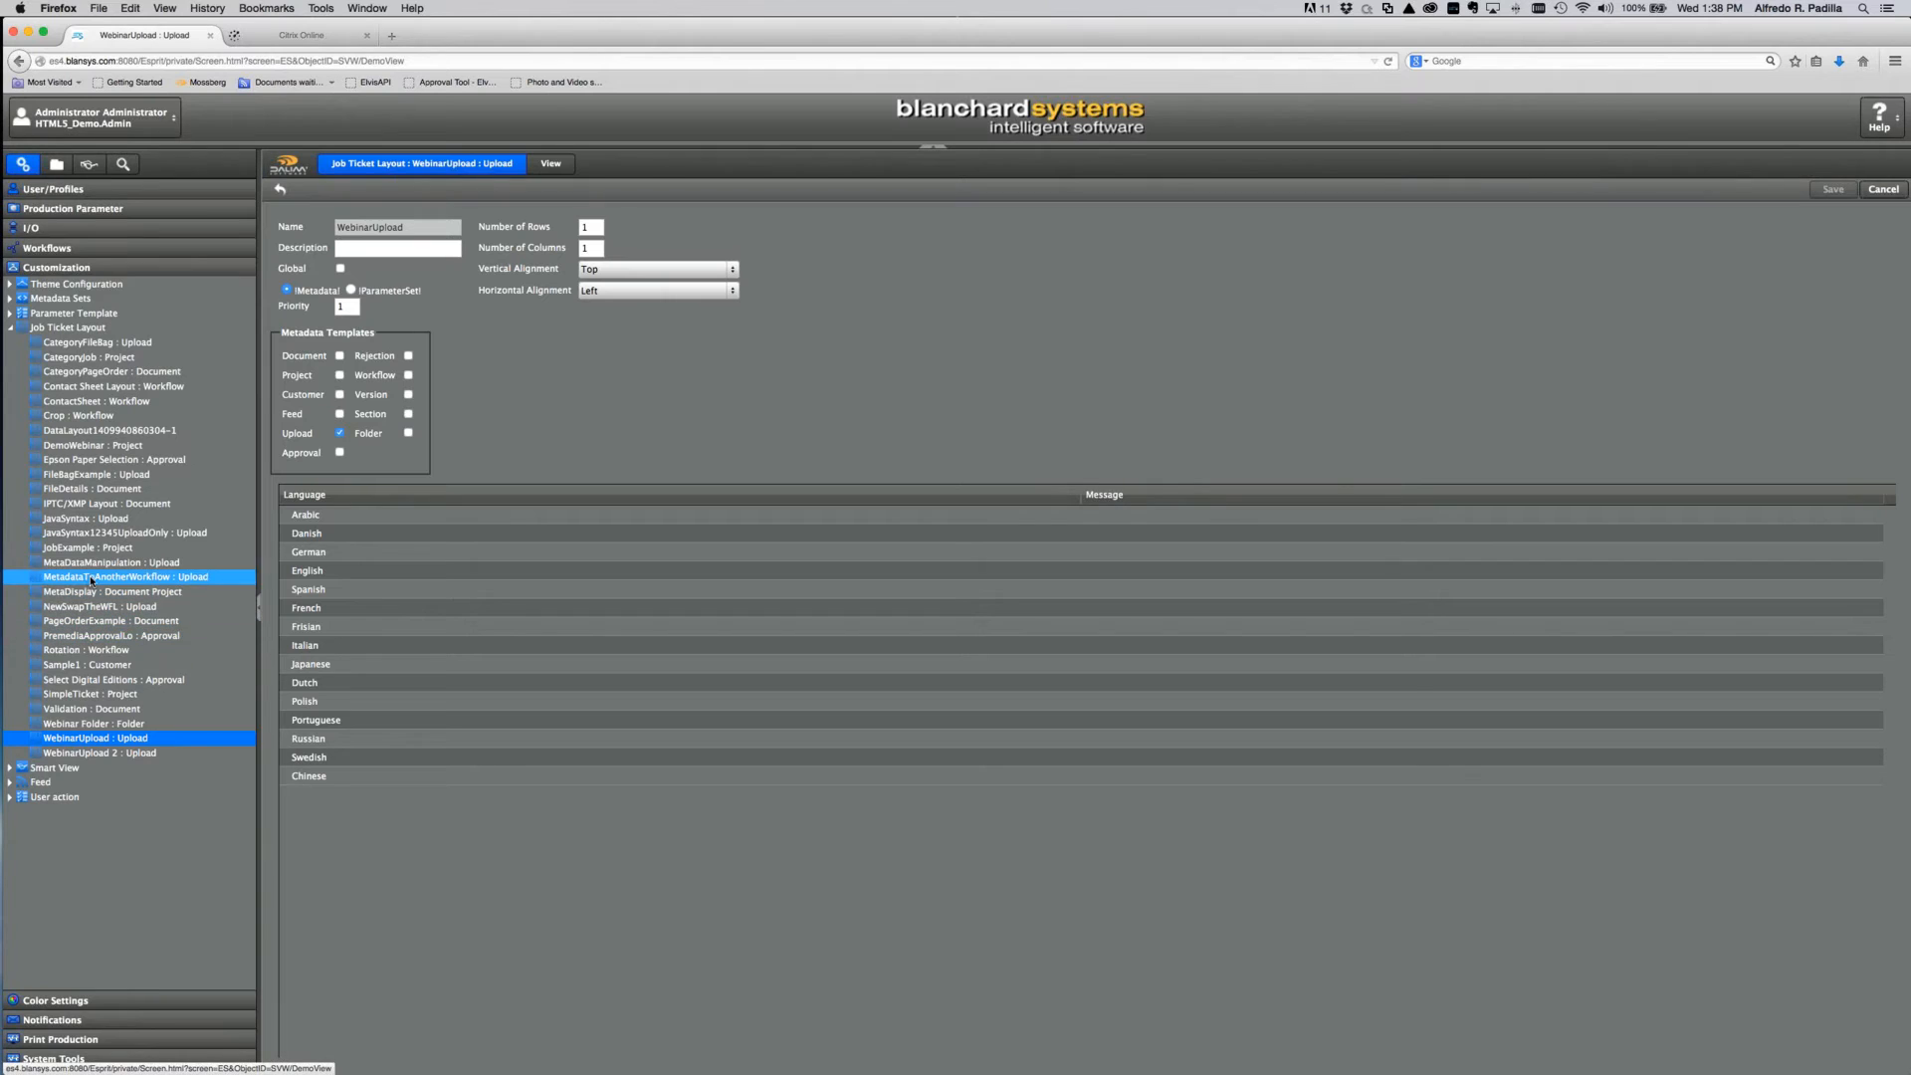
left_click(88, 679)
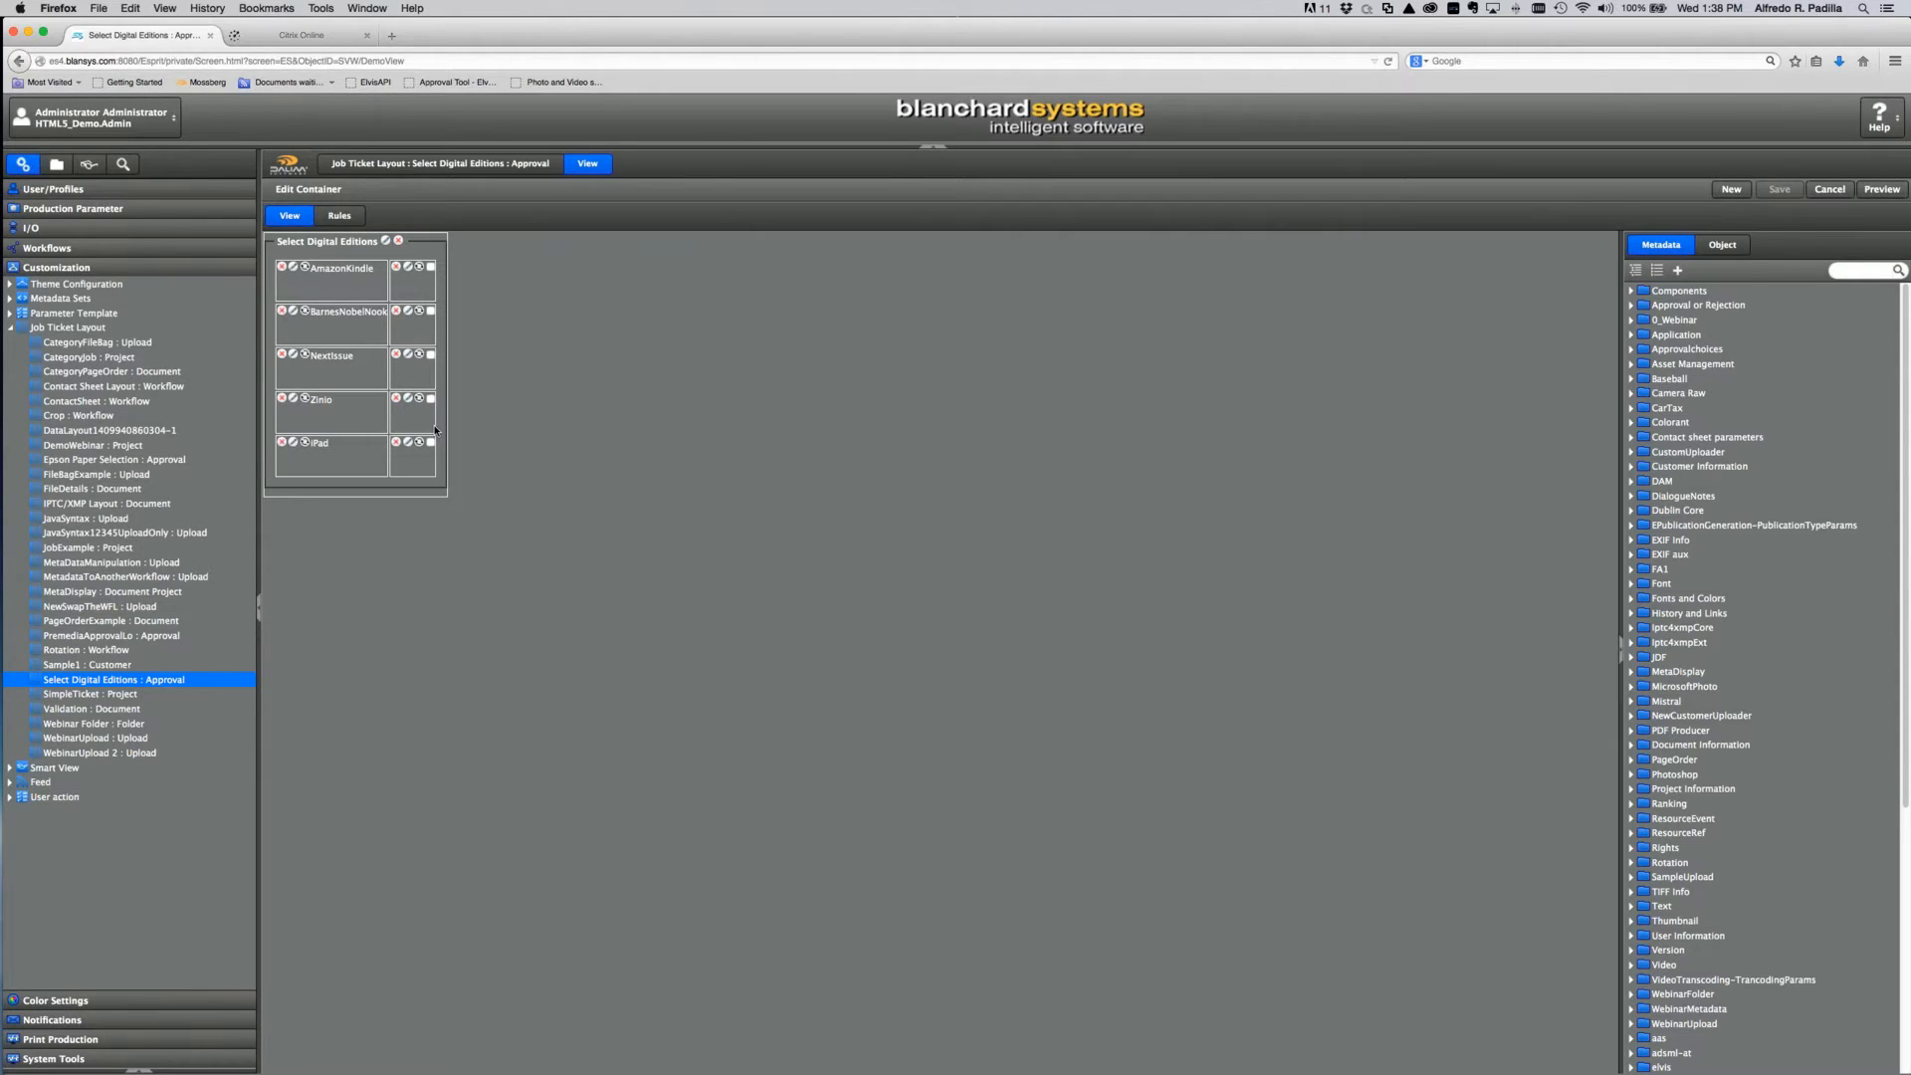
left_click(444, 162)
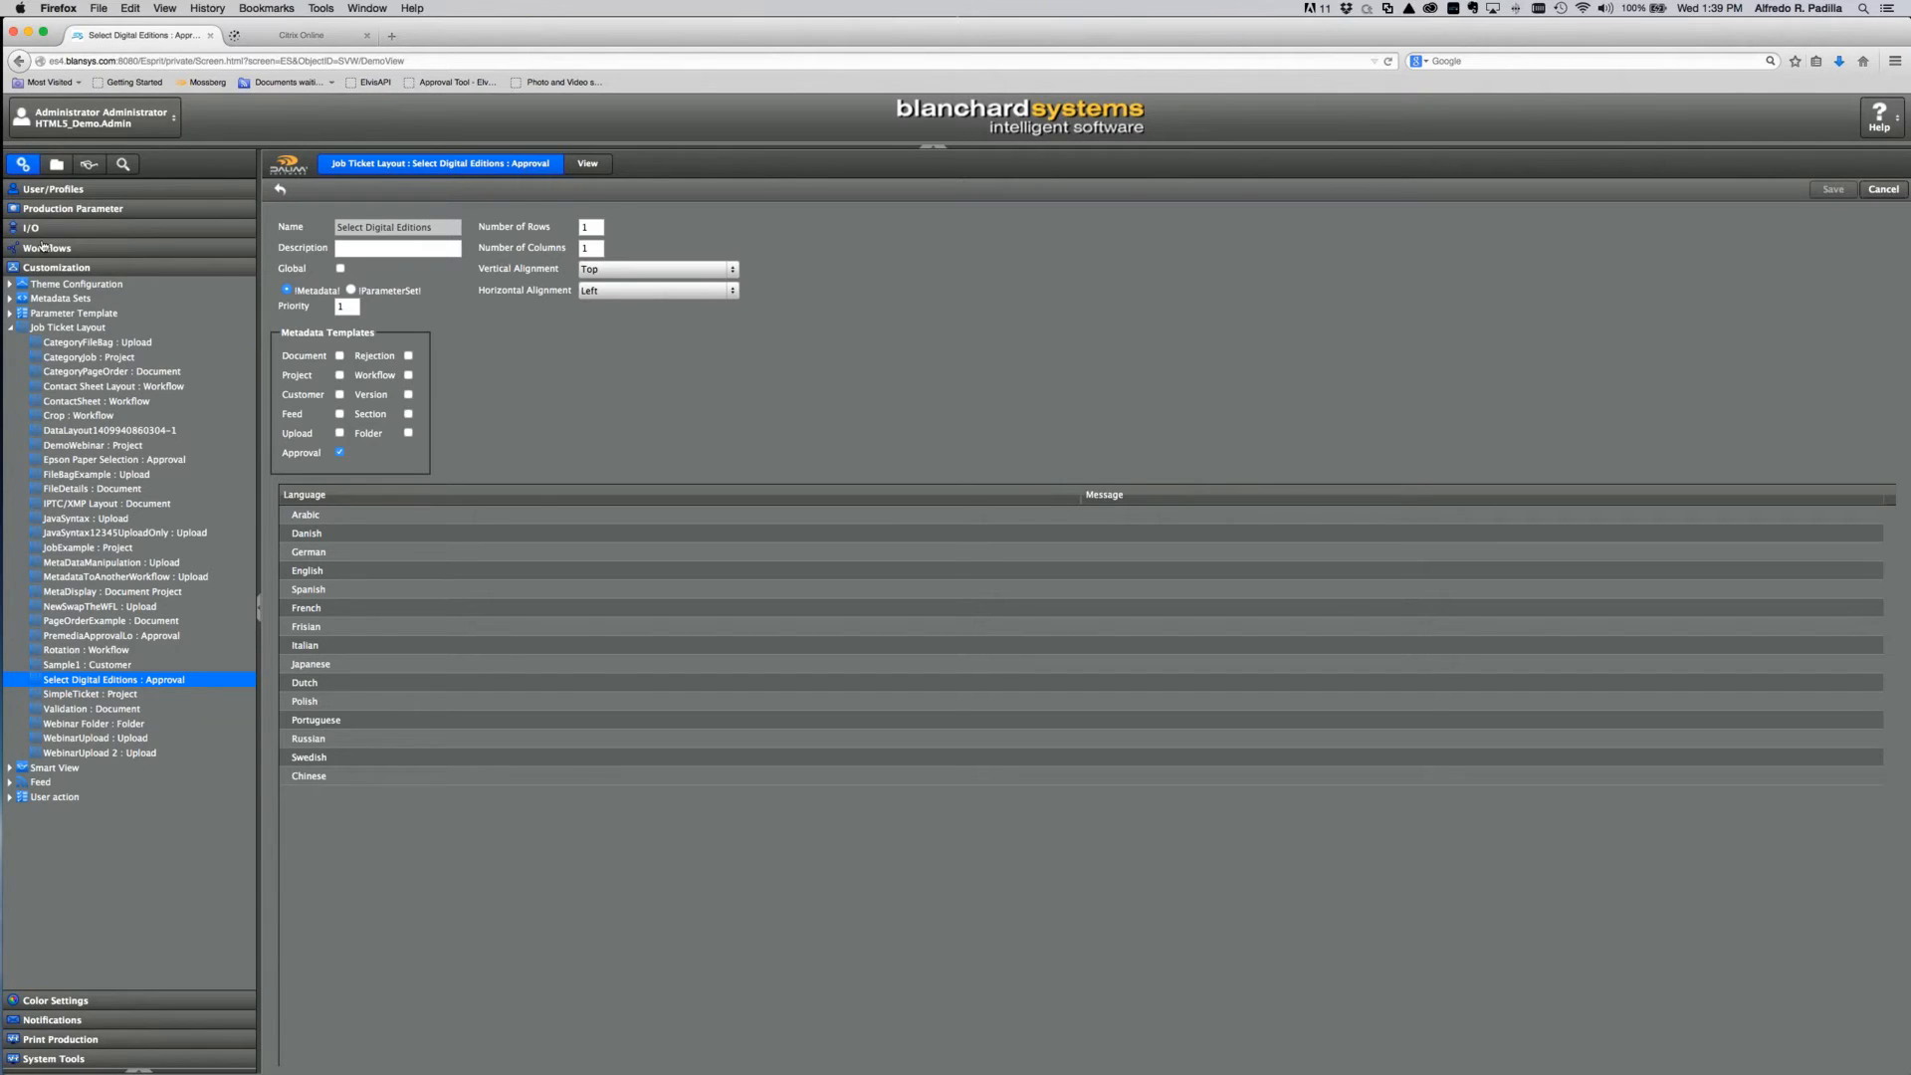
left_click(57, 268)
left_click(47, 248)
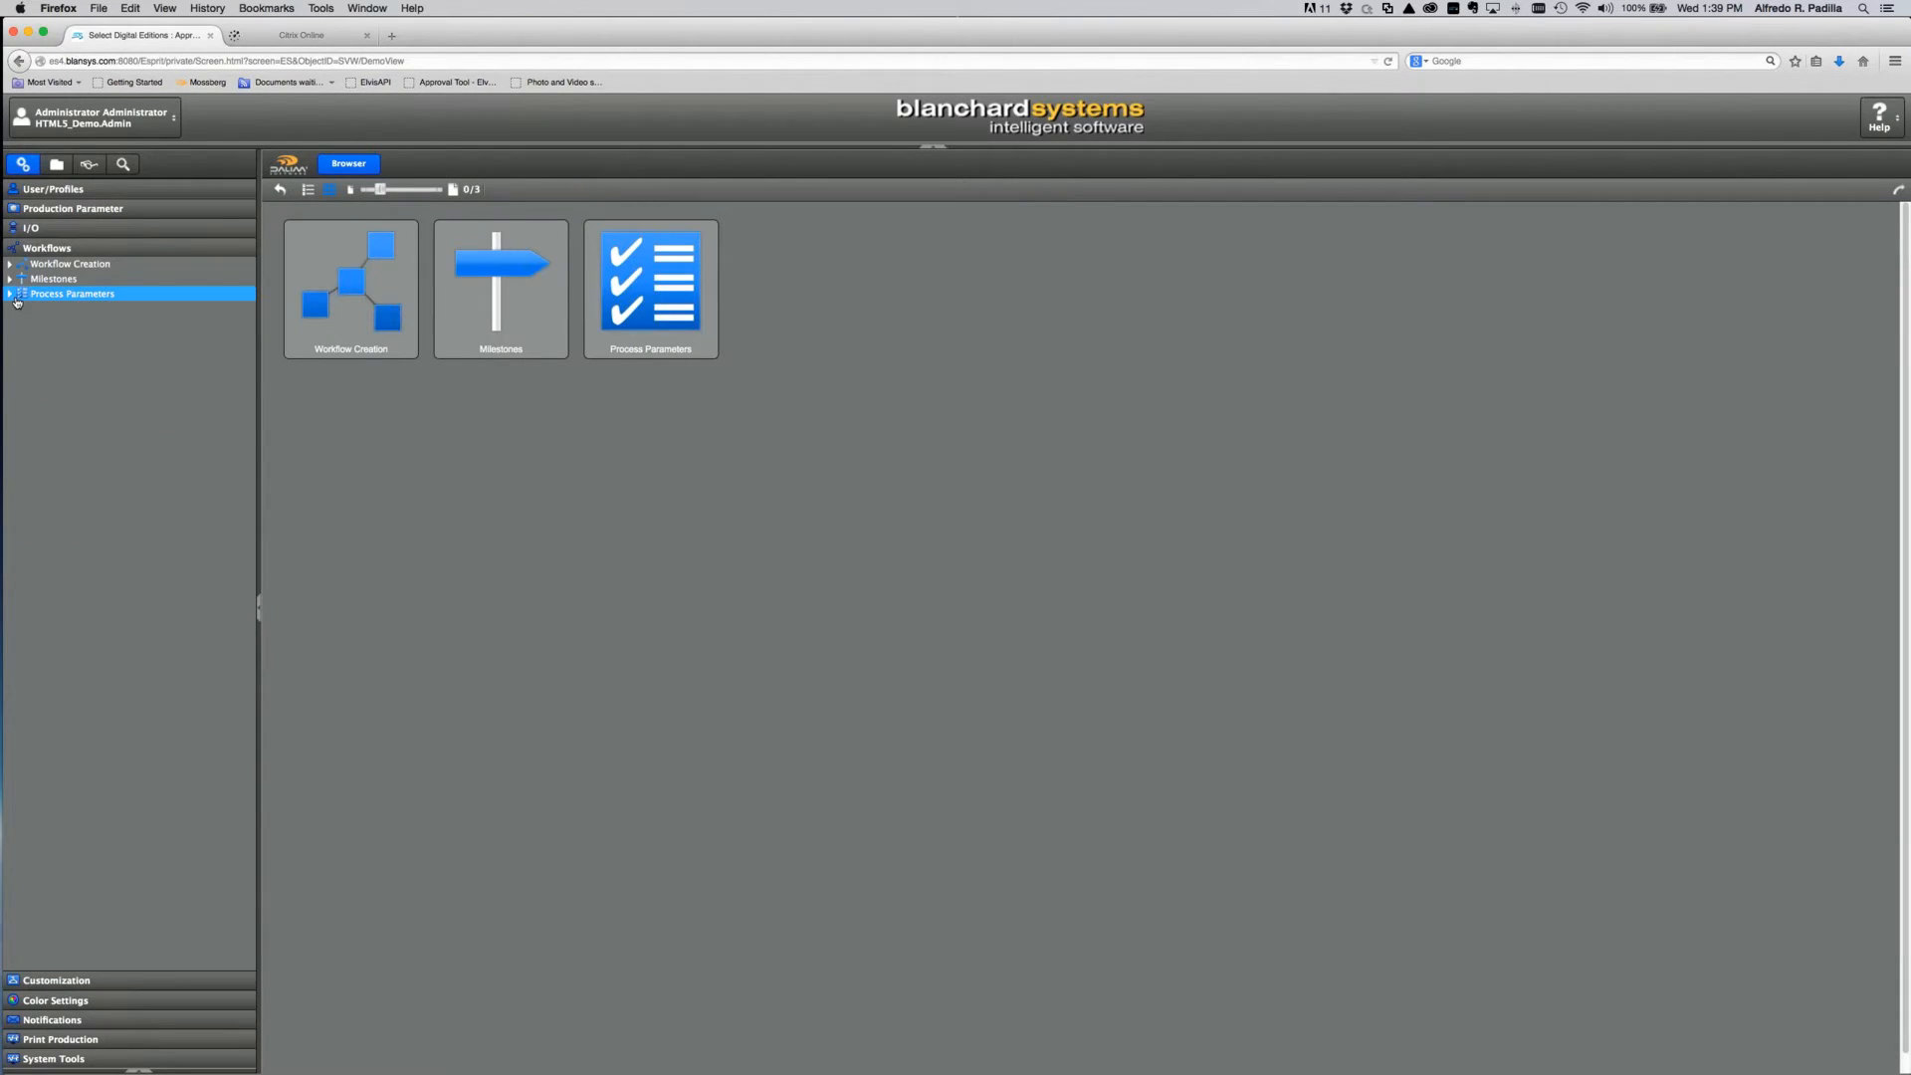
Step: Expand Milestones and open the Wait for Digital Edition Selections milestone
left_click(9, 282)
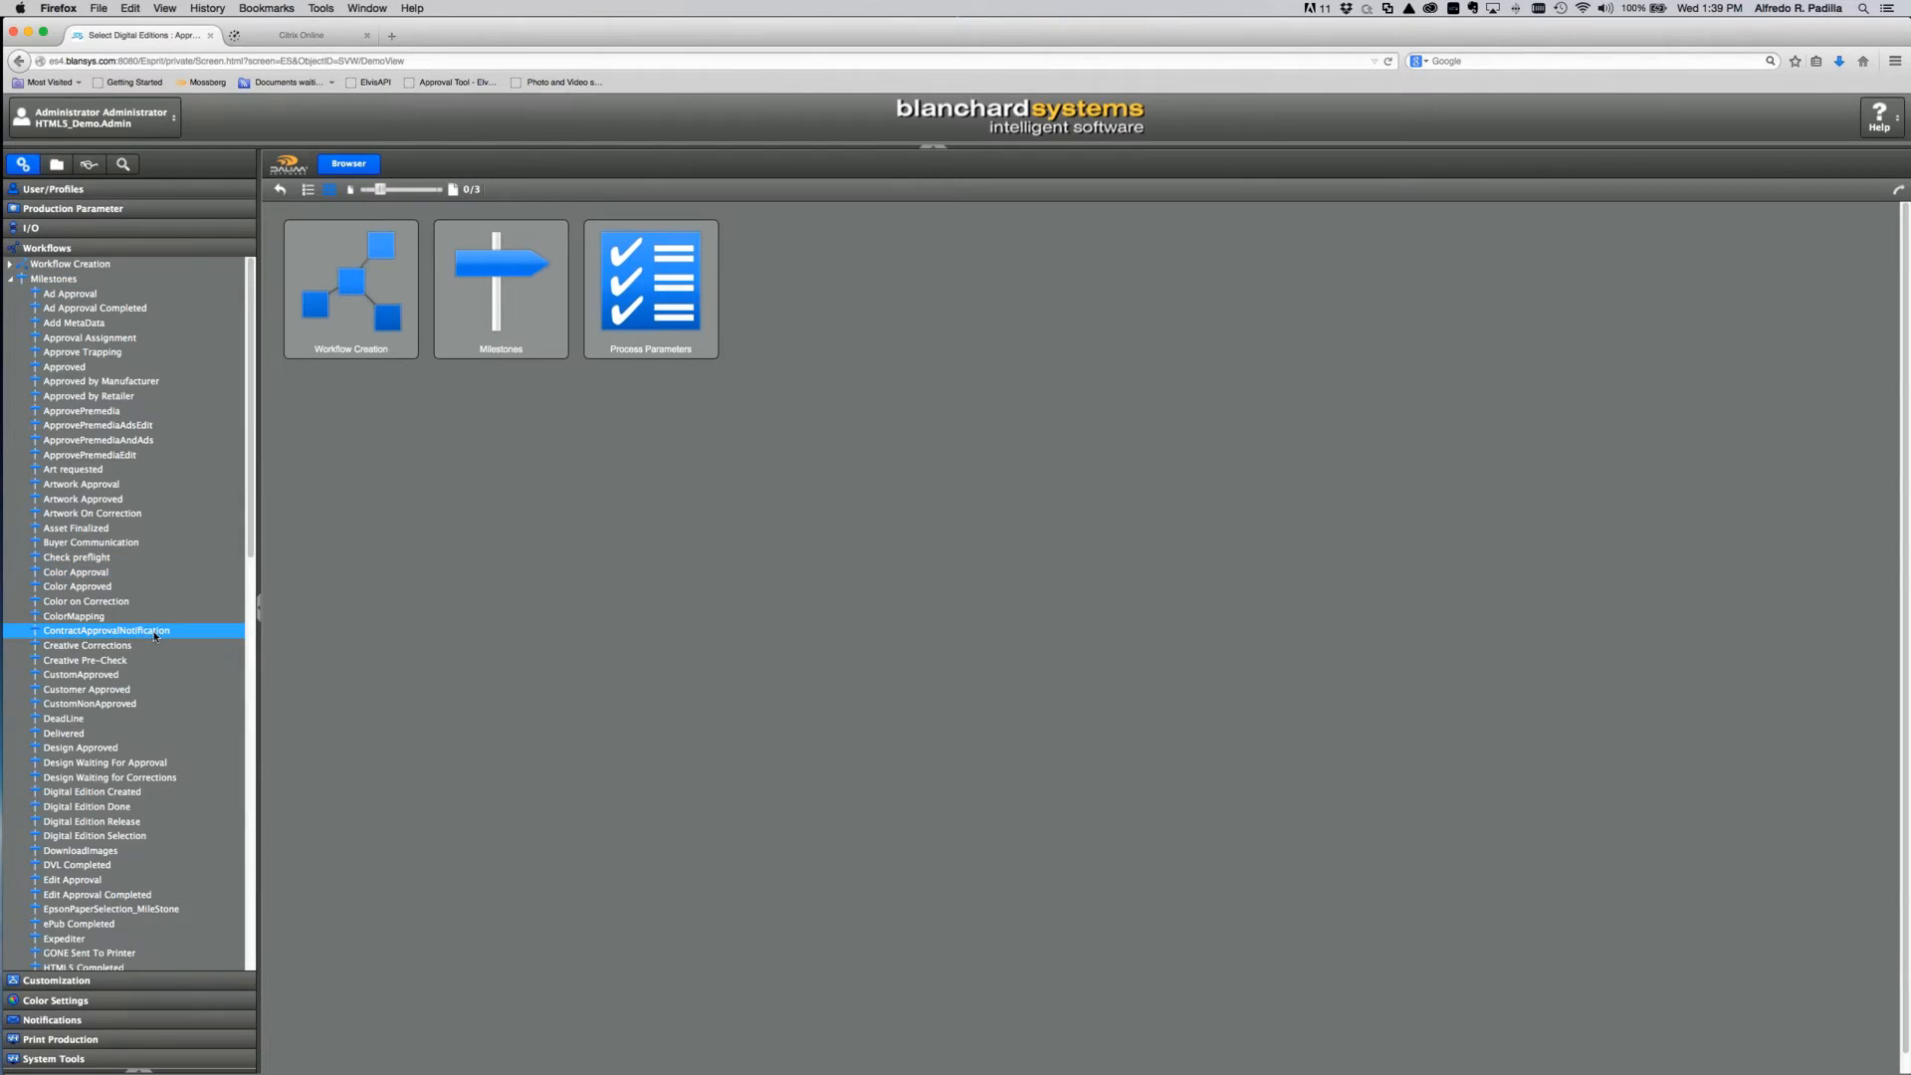
scroll(154, 635, "down", 5)
scroll(155, 635, "down", 5)
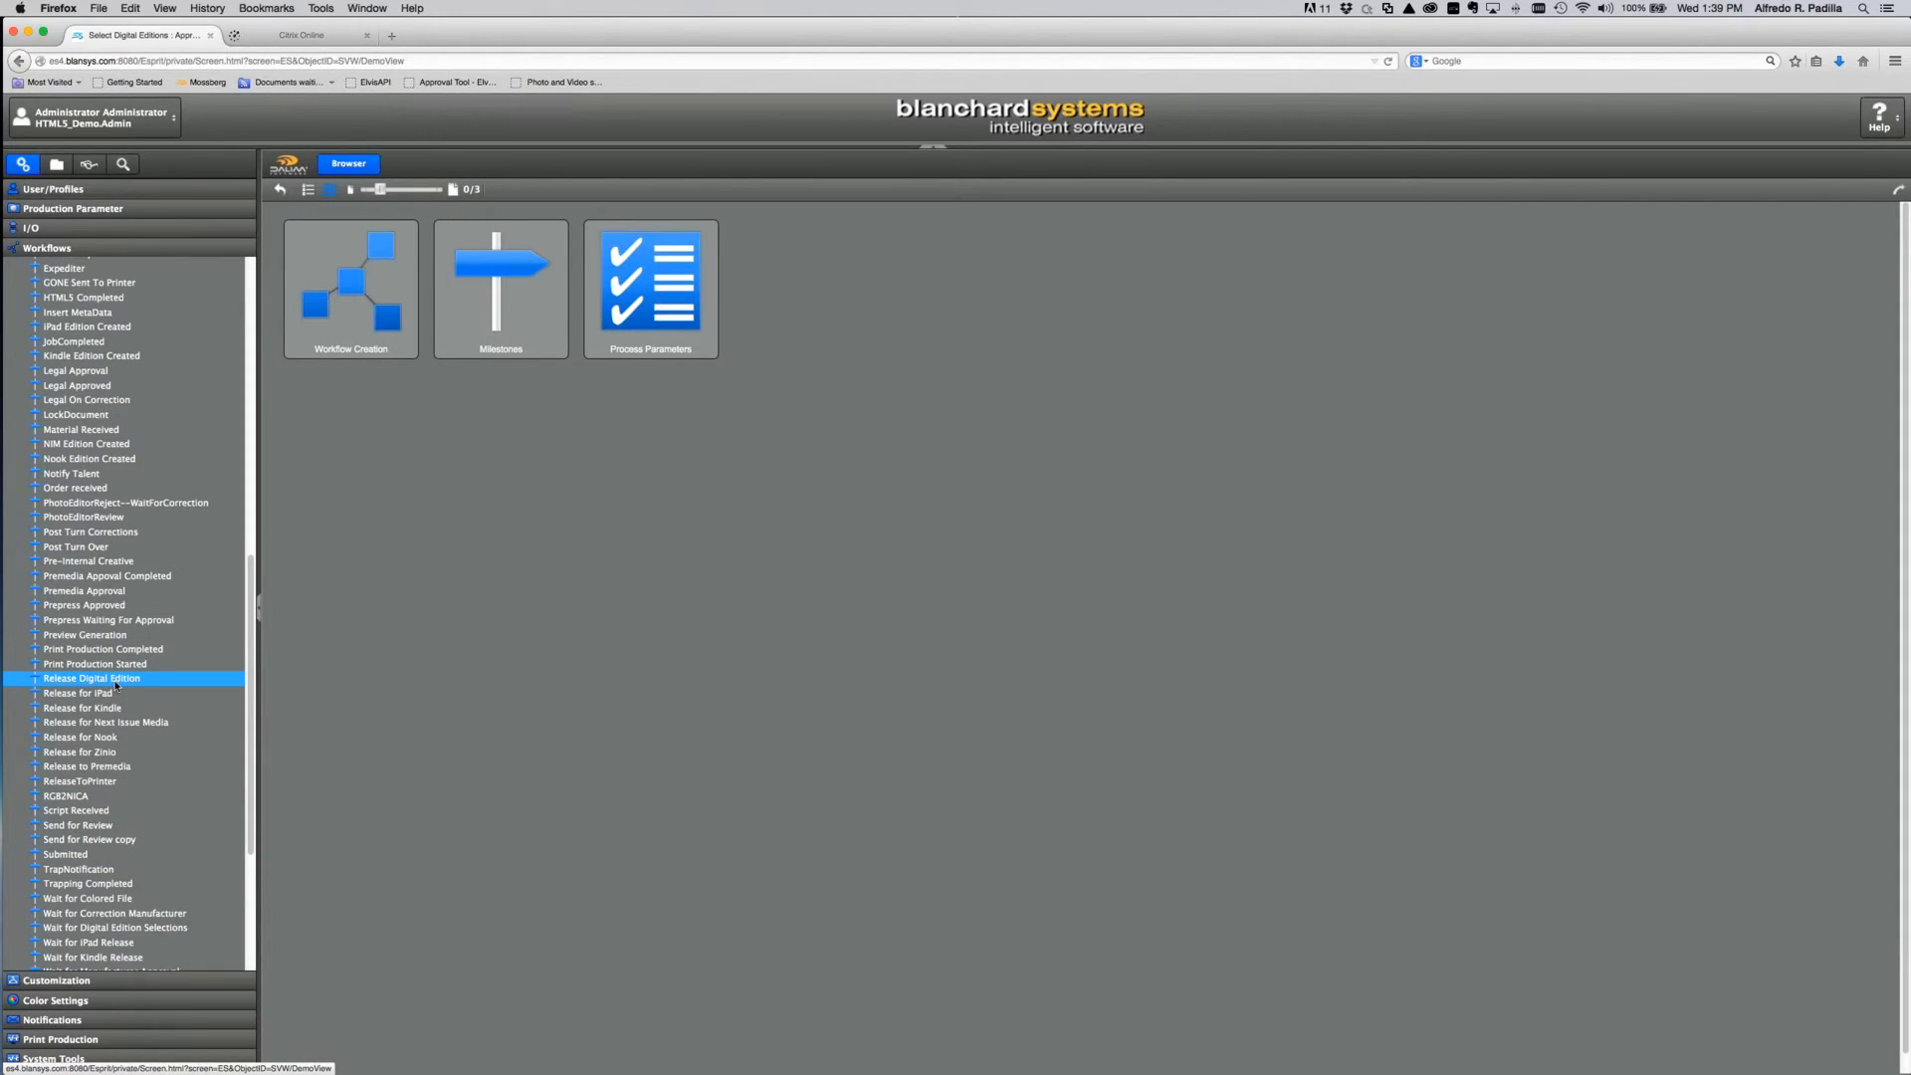
scroll(134, 796, "down", 2)
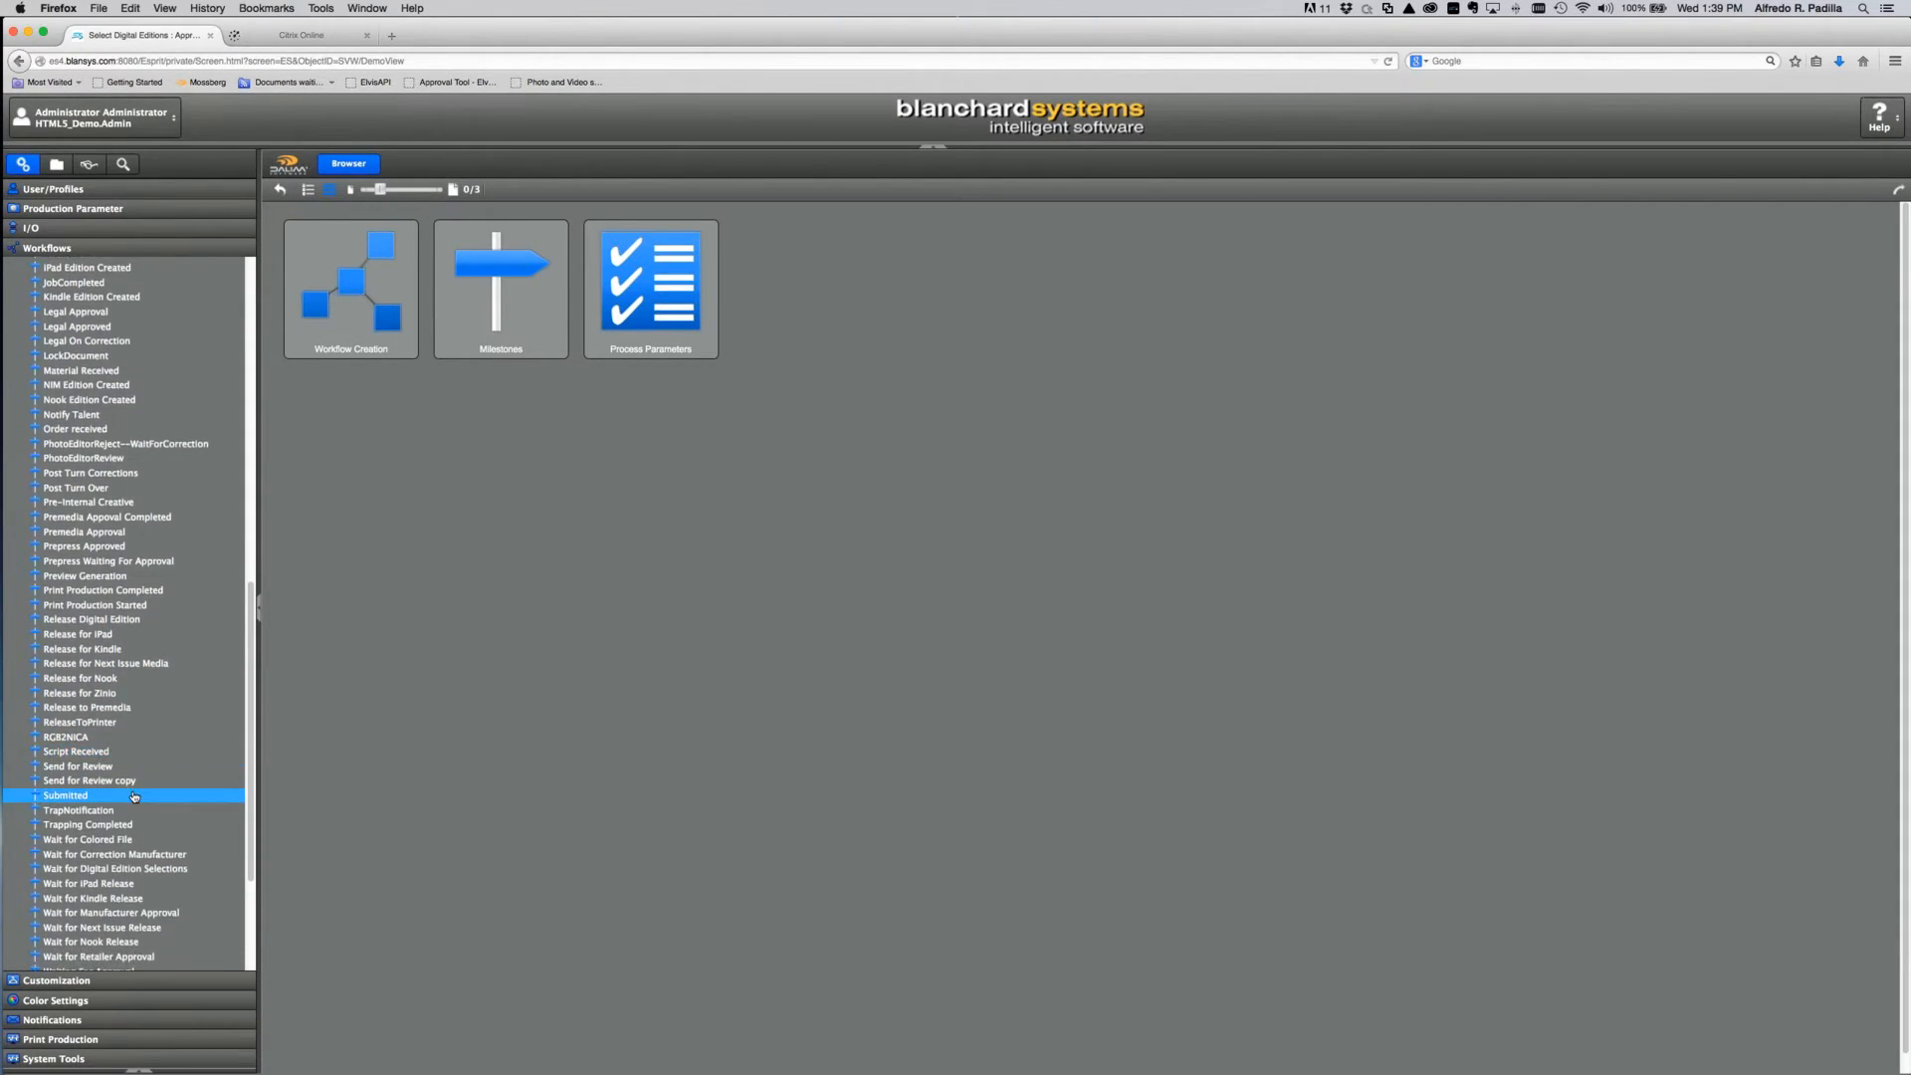
scroll(135, 796, "down", 3)
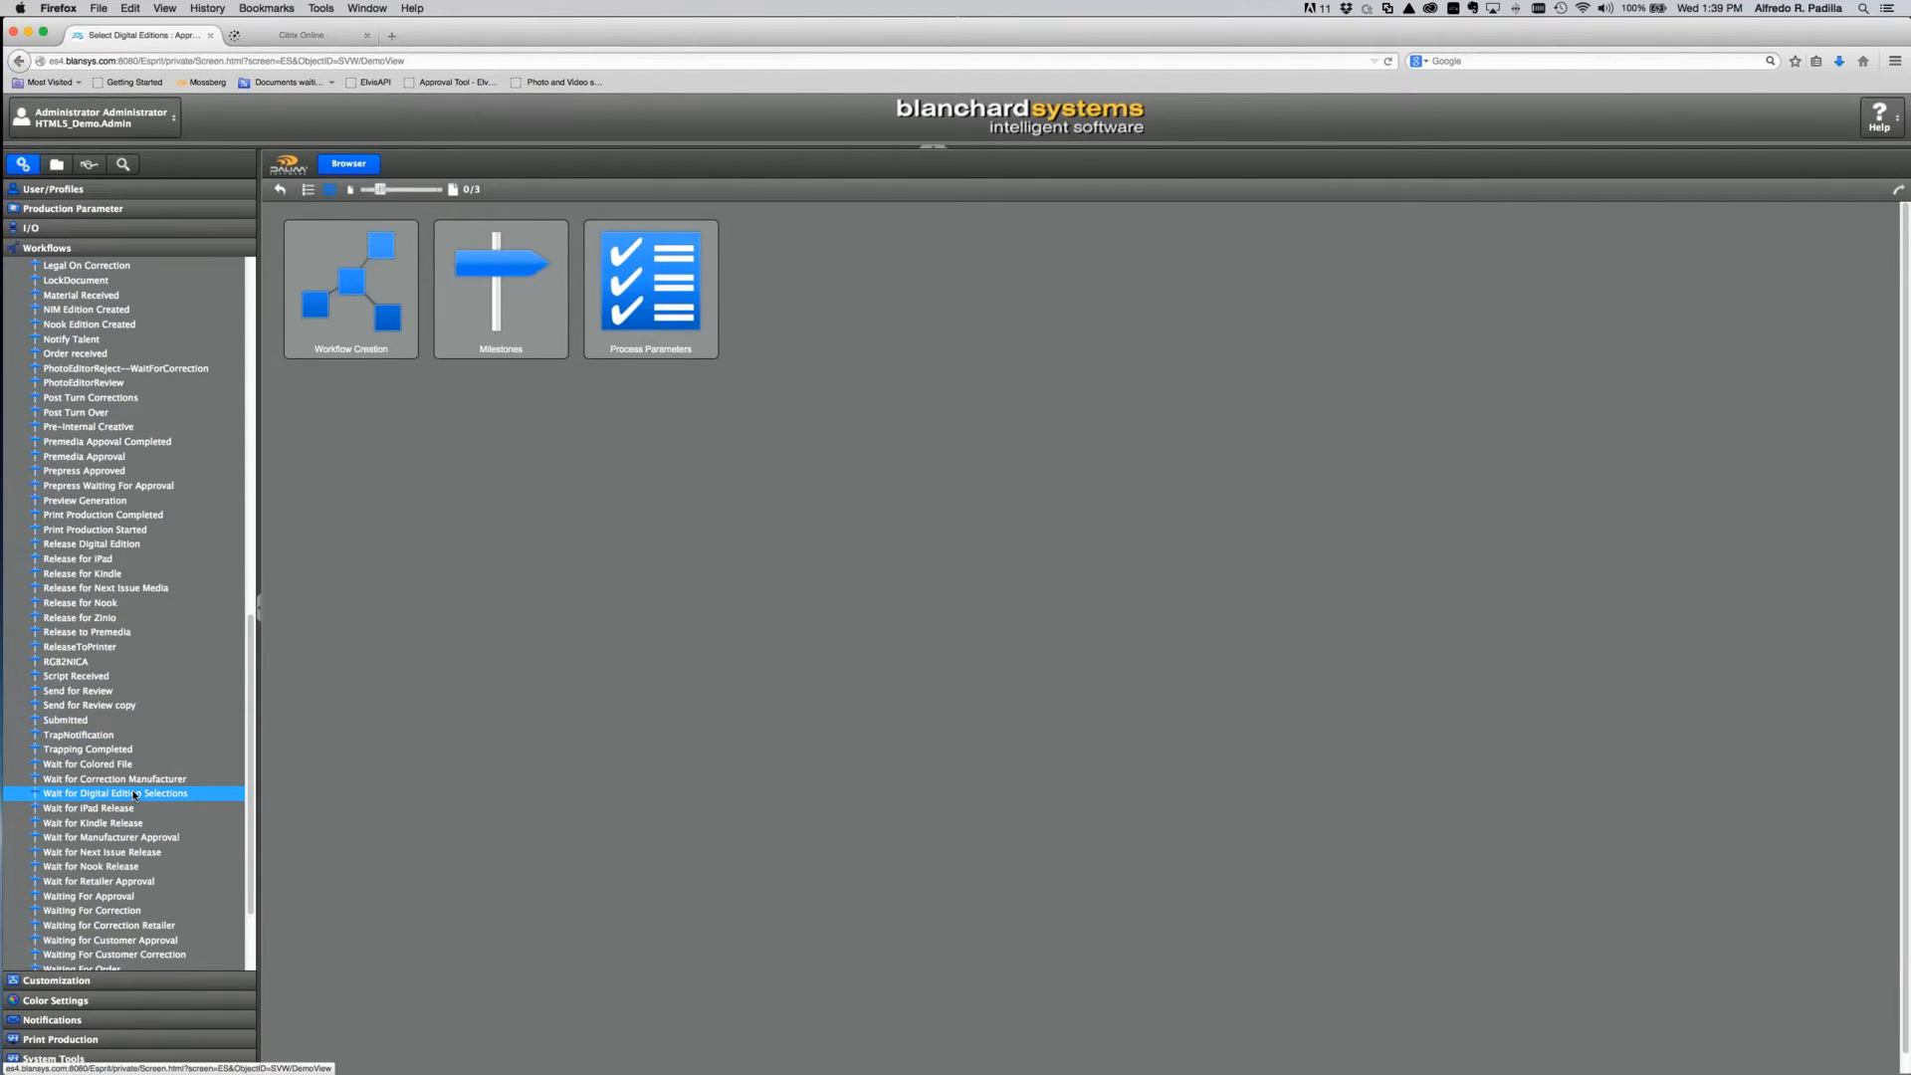
left_click(130, 795)
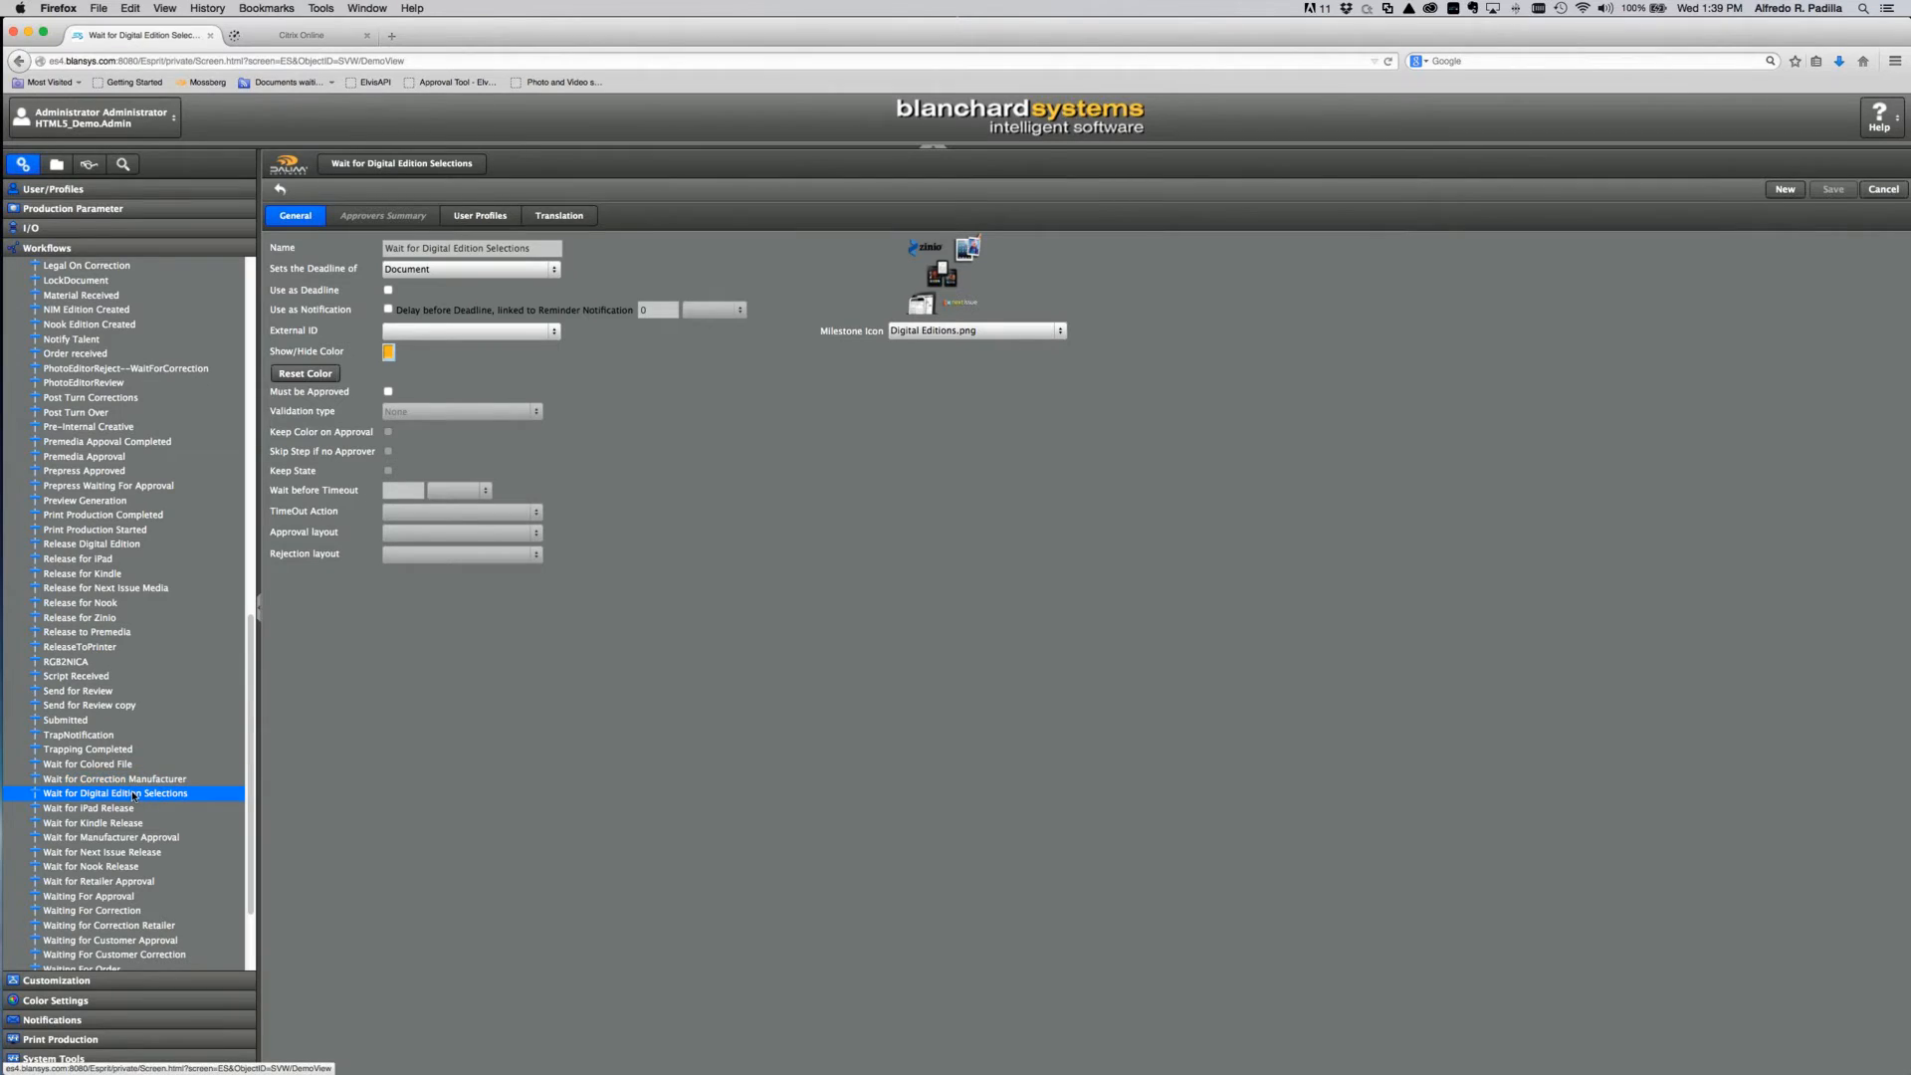
Step: Require approval with the Select Digital Editions approval layout, save, and dismiss the configuration error
left_click(388, 392)
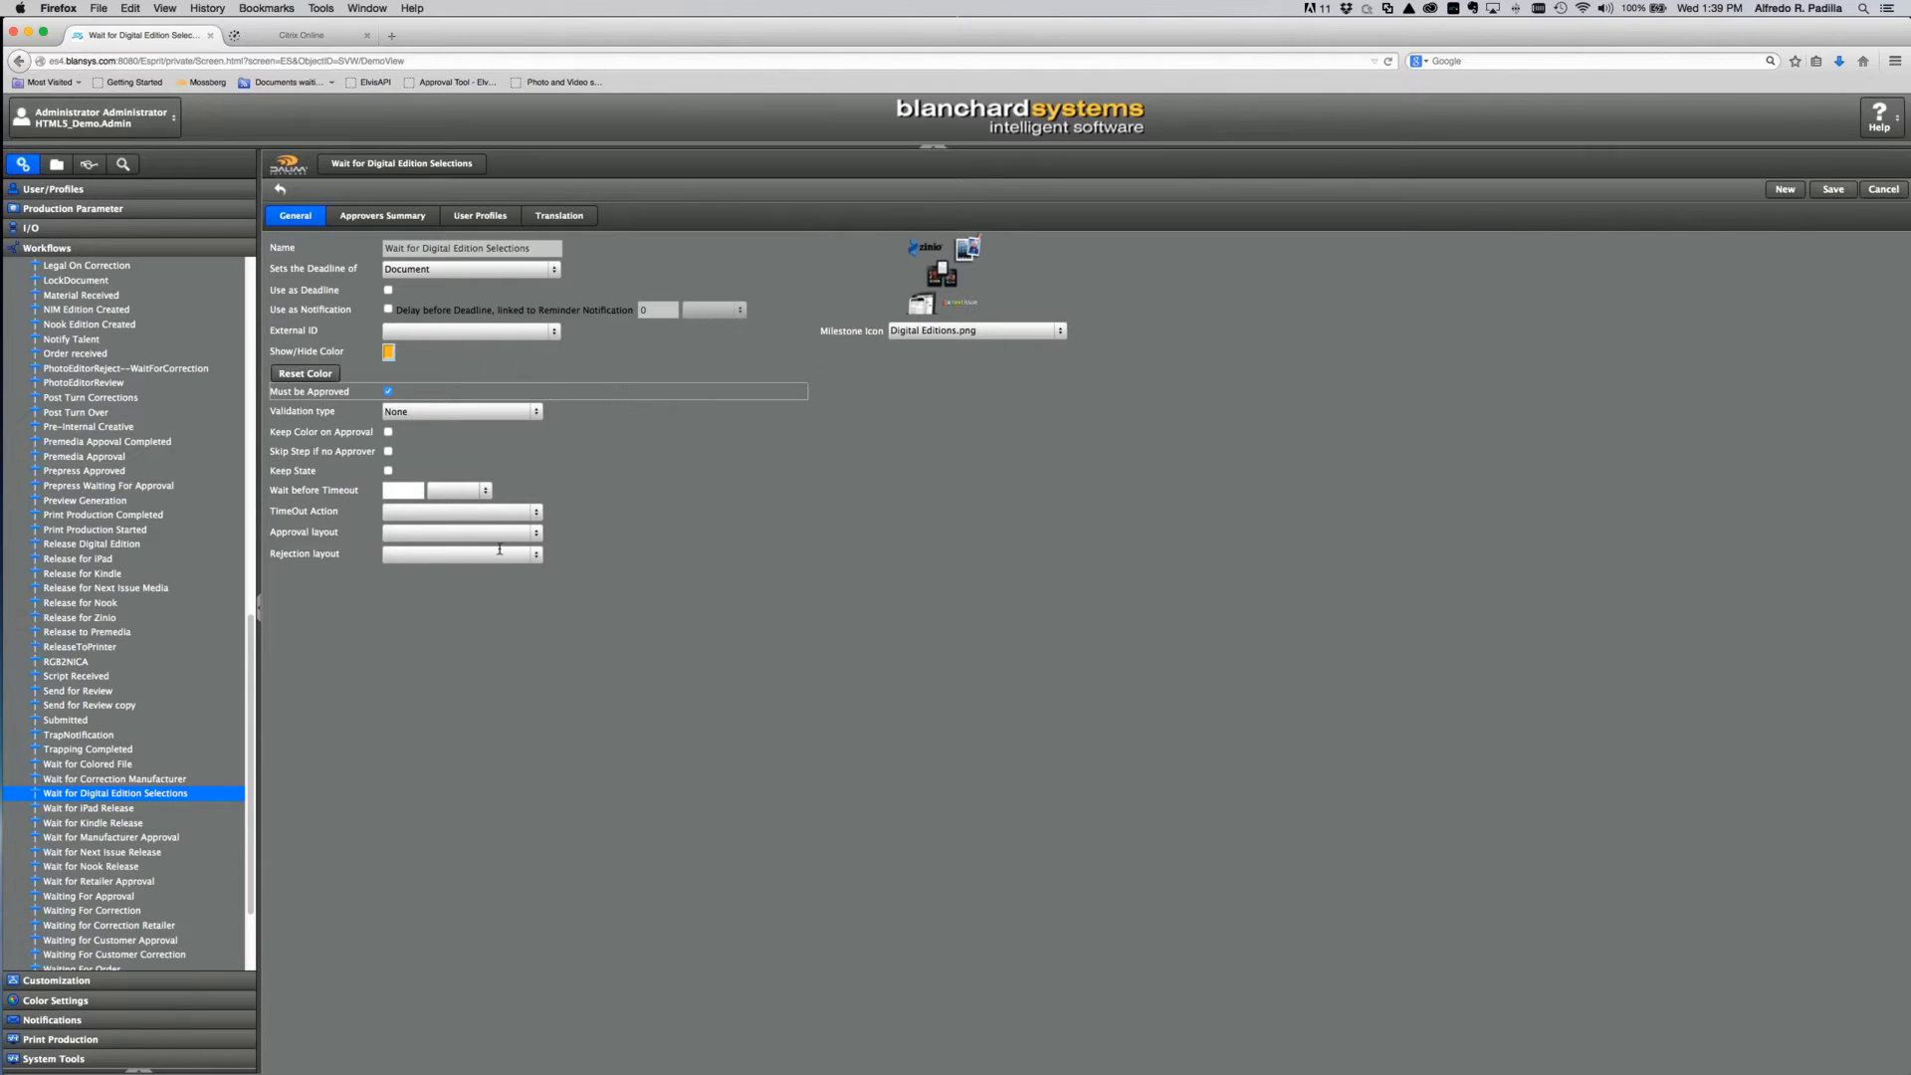
left_click(537, 535)
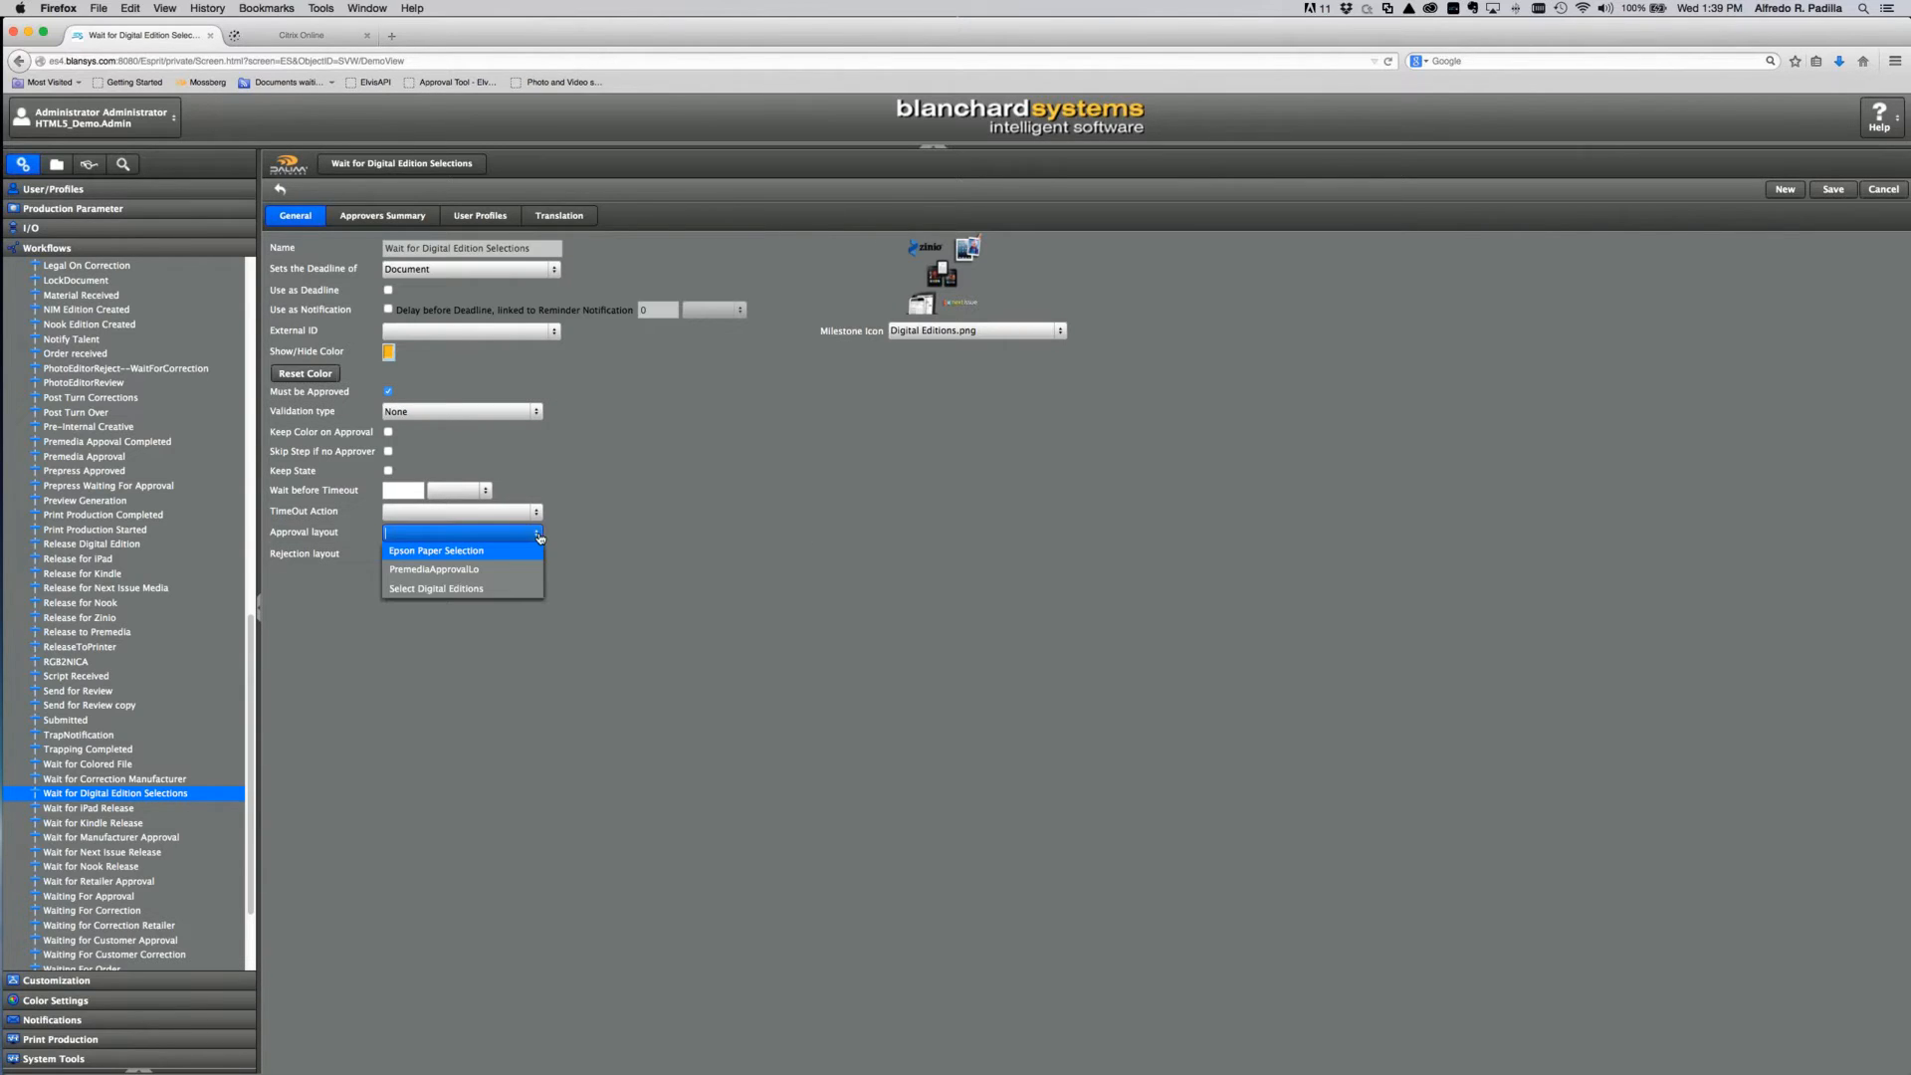
left_click(455, 591)
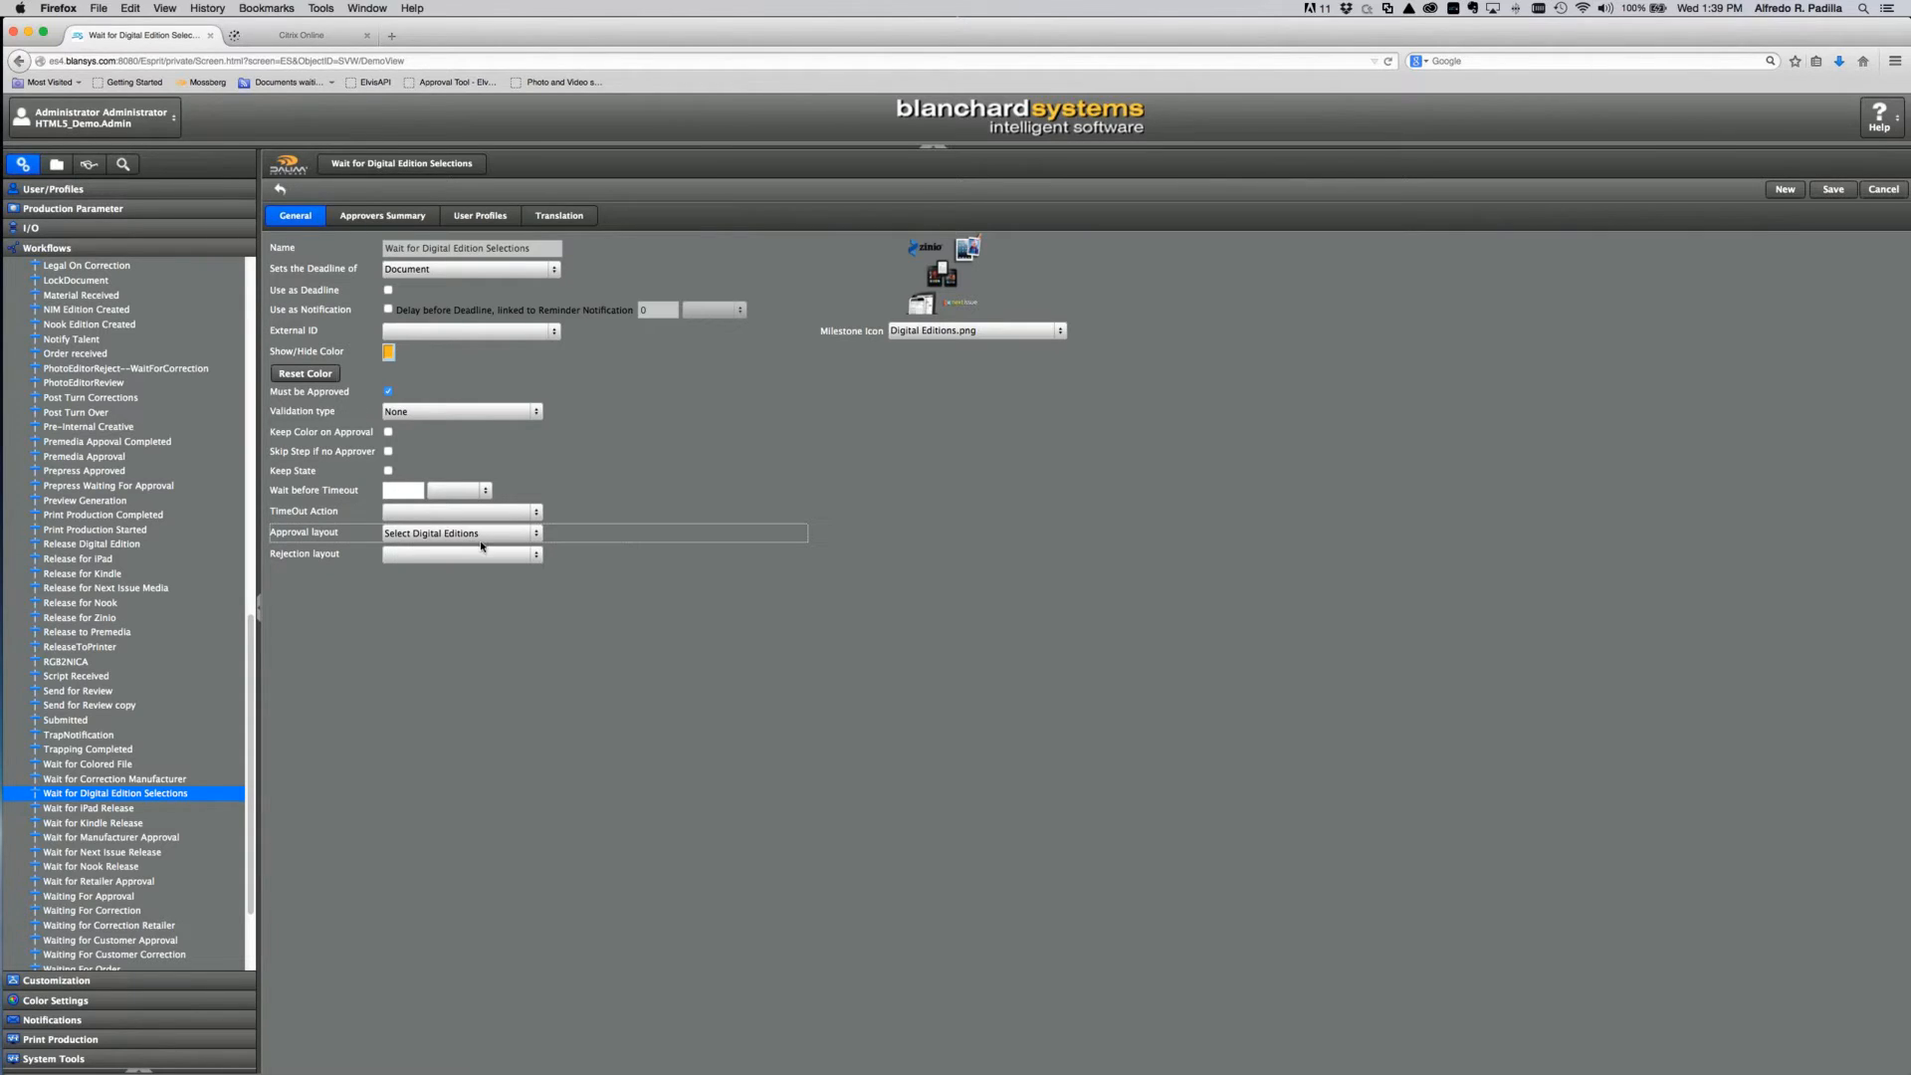
left_click(538, 536)
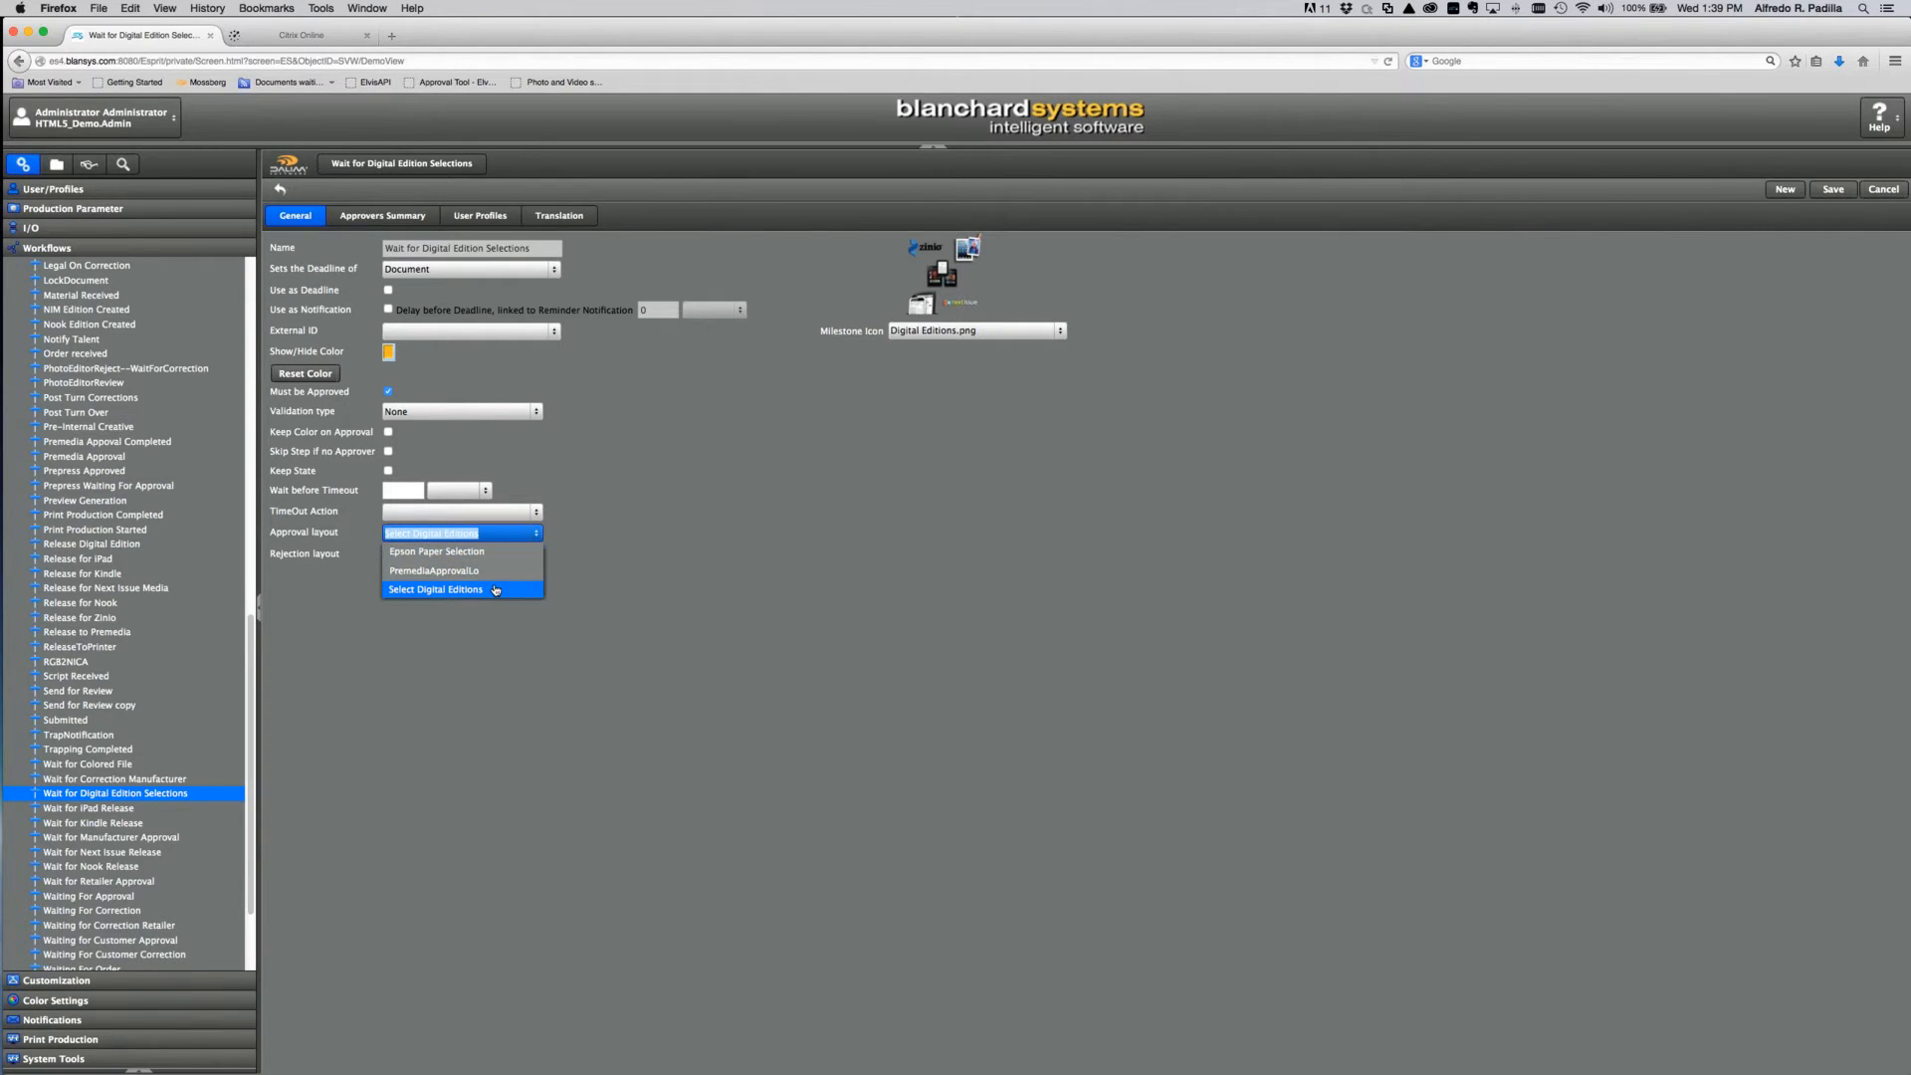
left_click(498, 590)
left_click(539, 555)
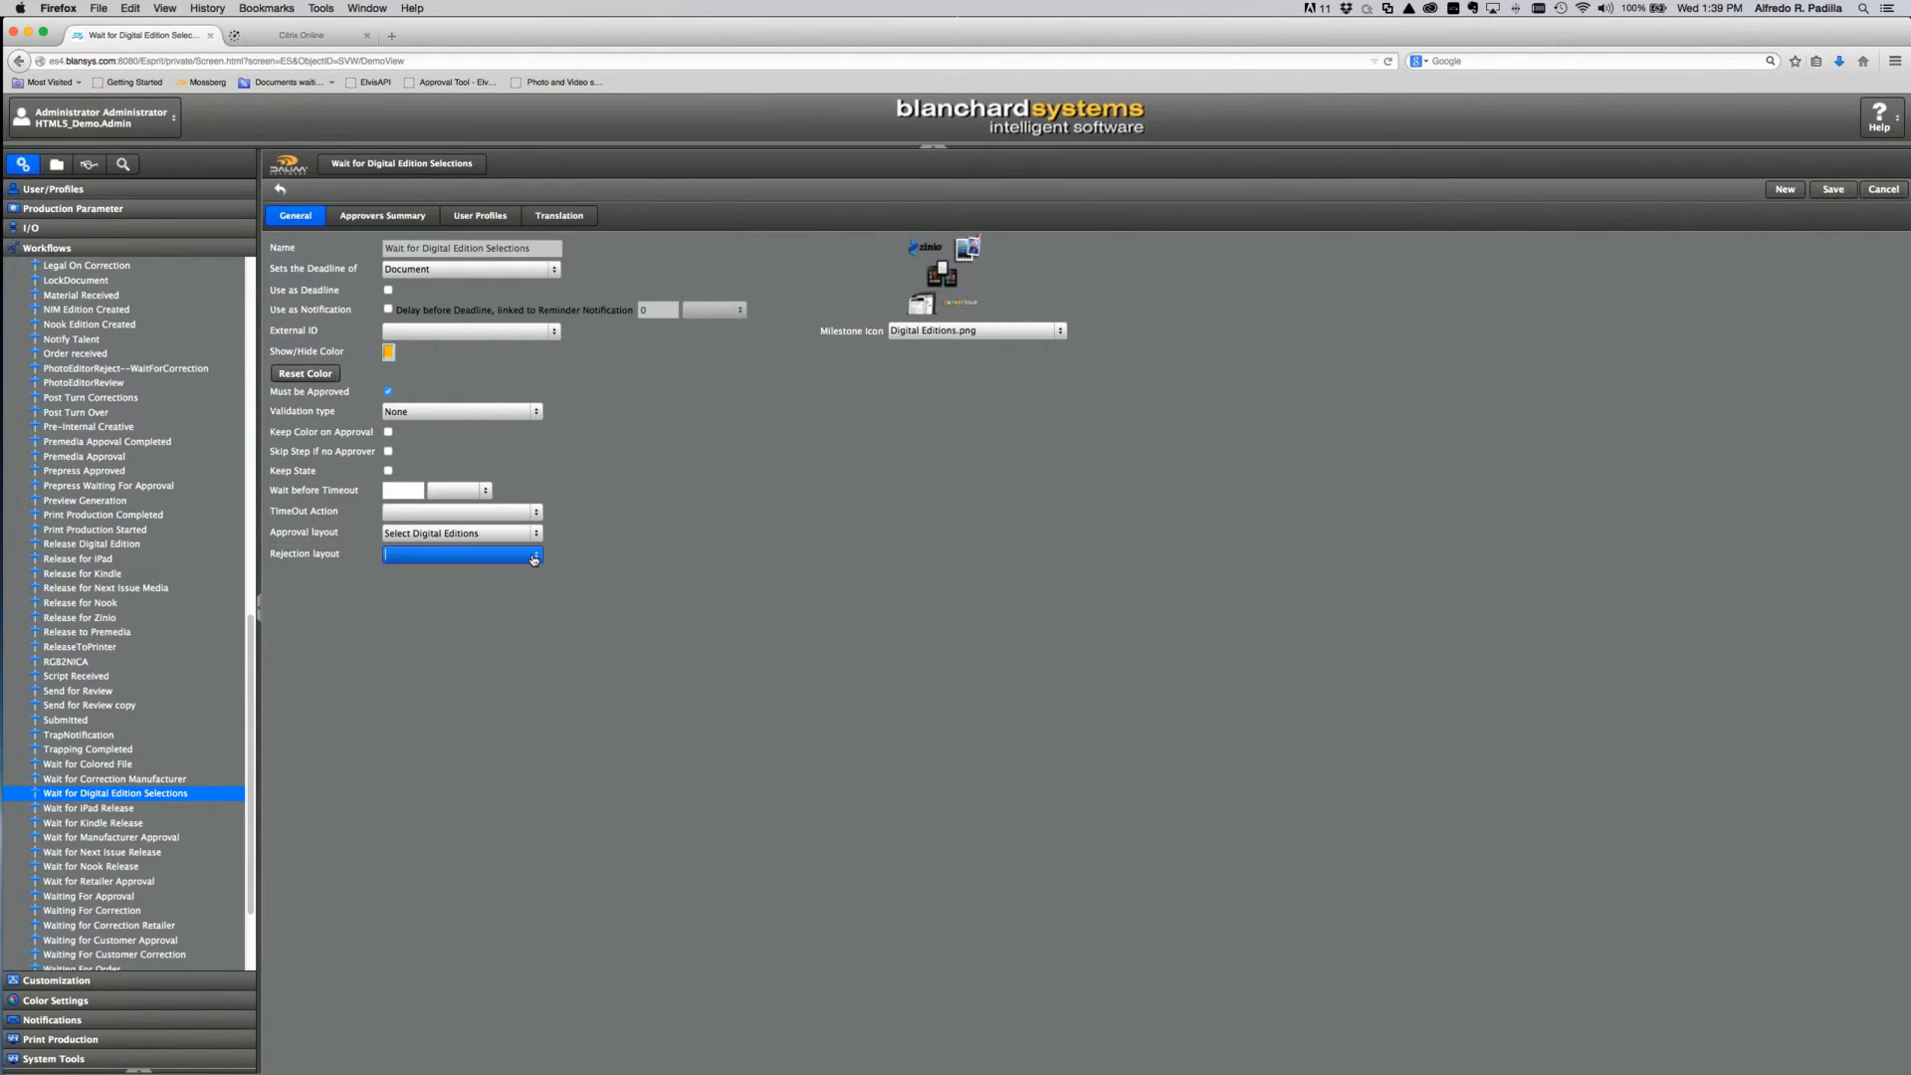
left_click(674, 543)
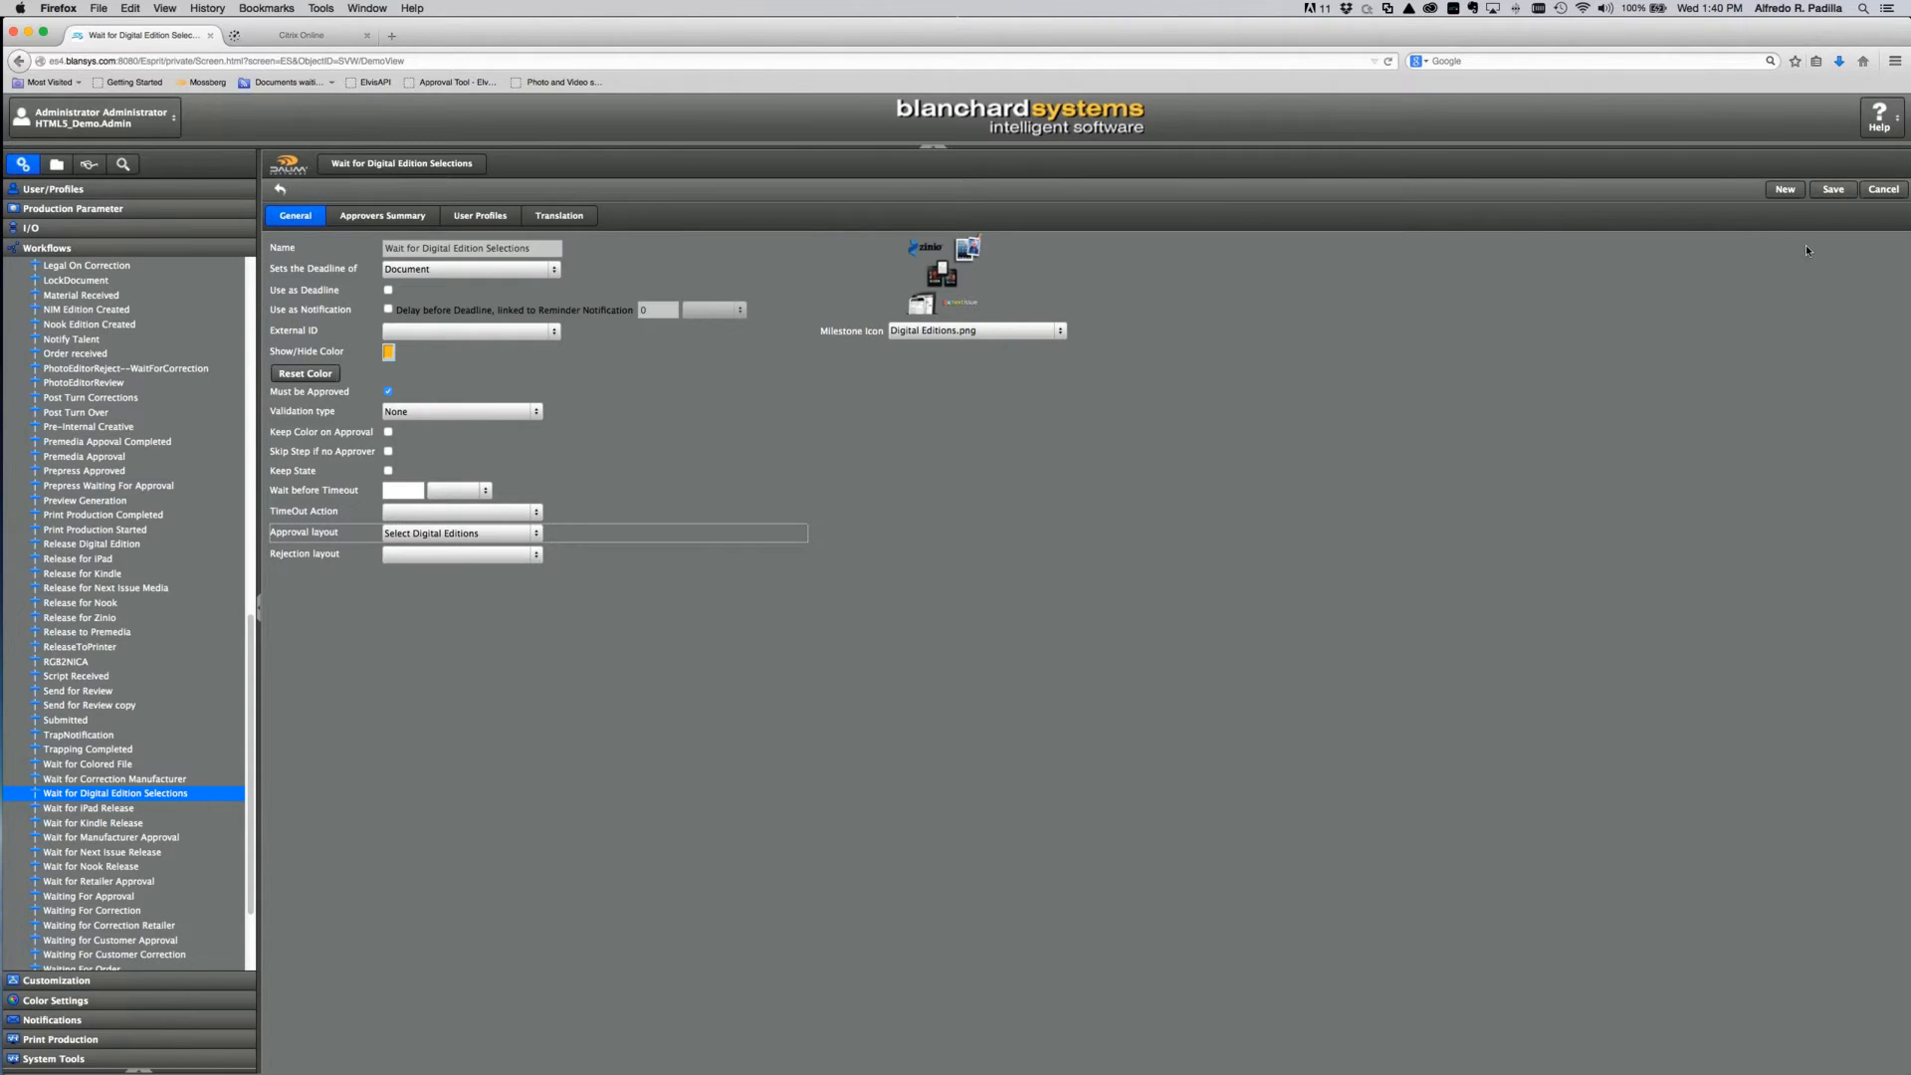
left_click(1831, 194)
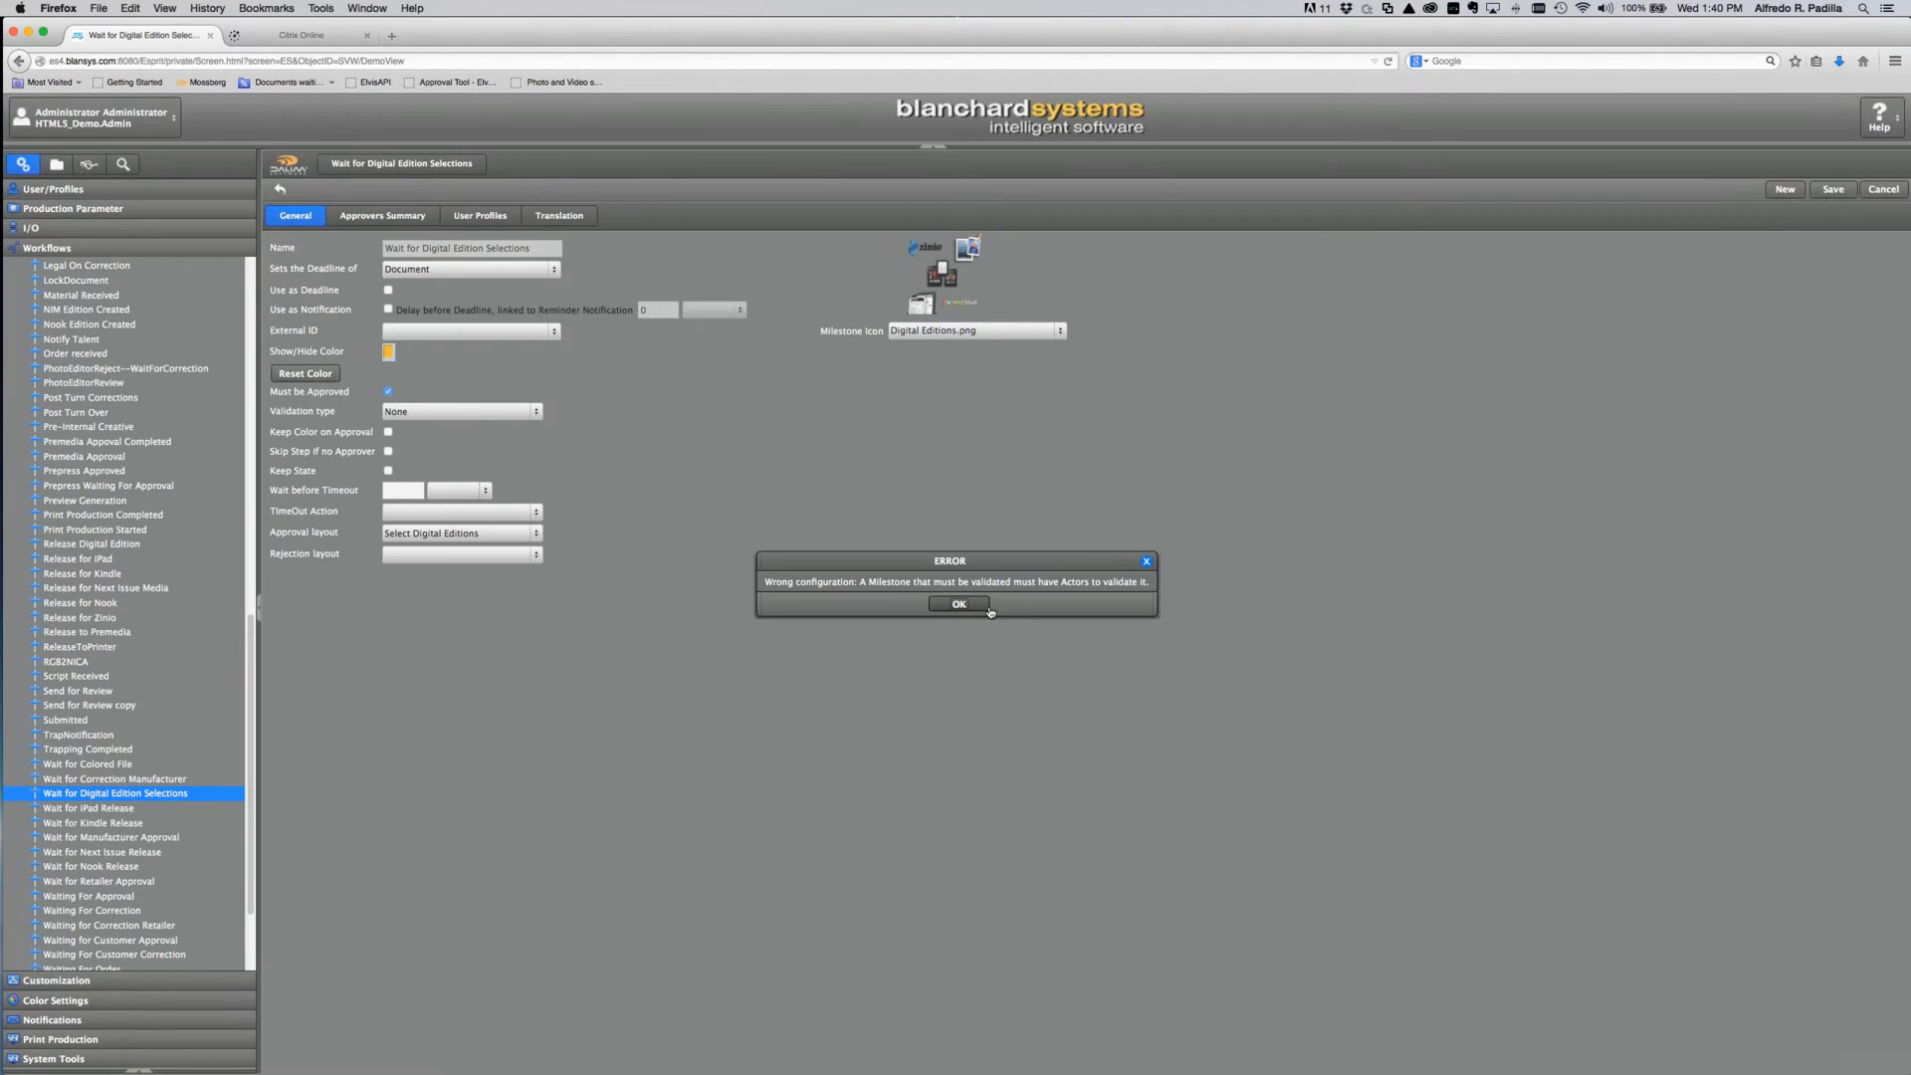
left_click(959, 604)
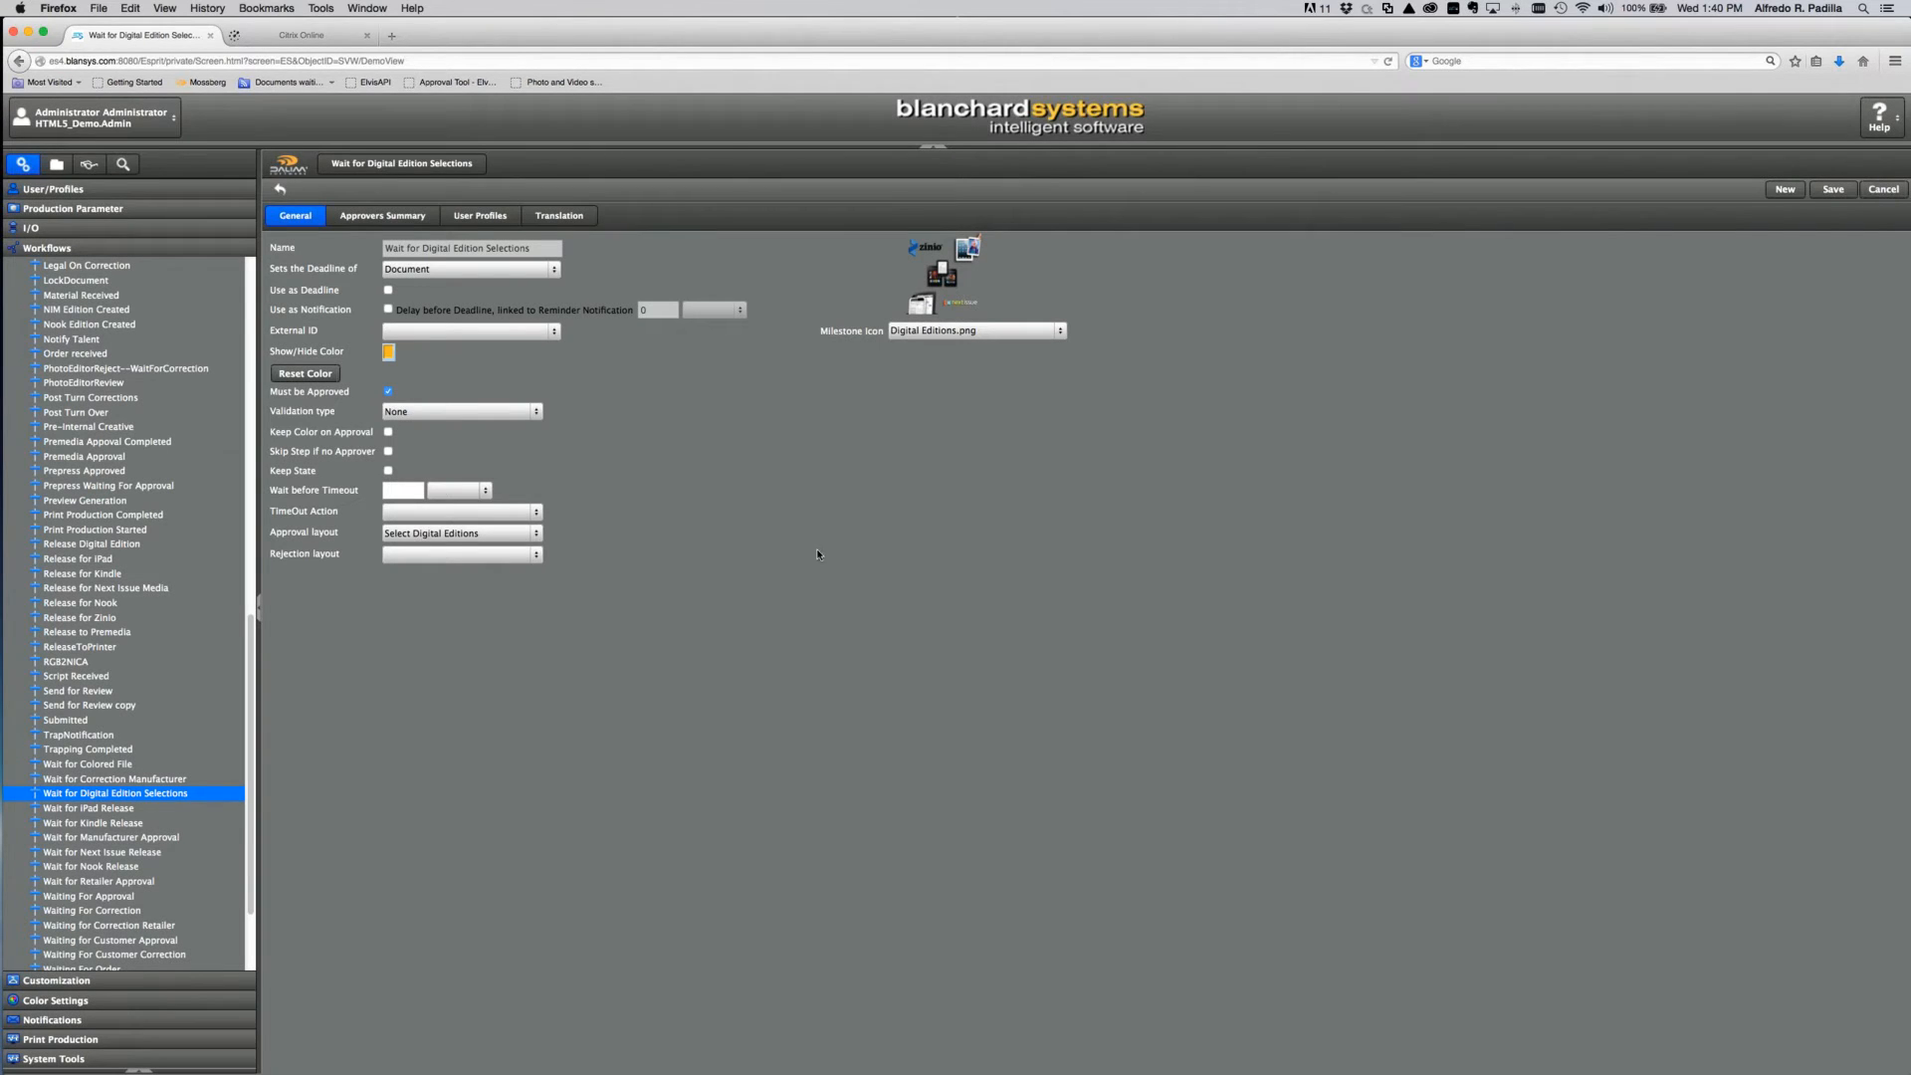
Step: Add a user profile entry and browse the available profiles for the milestone
left_click(487, 221)
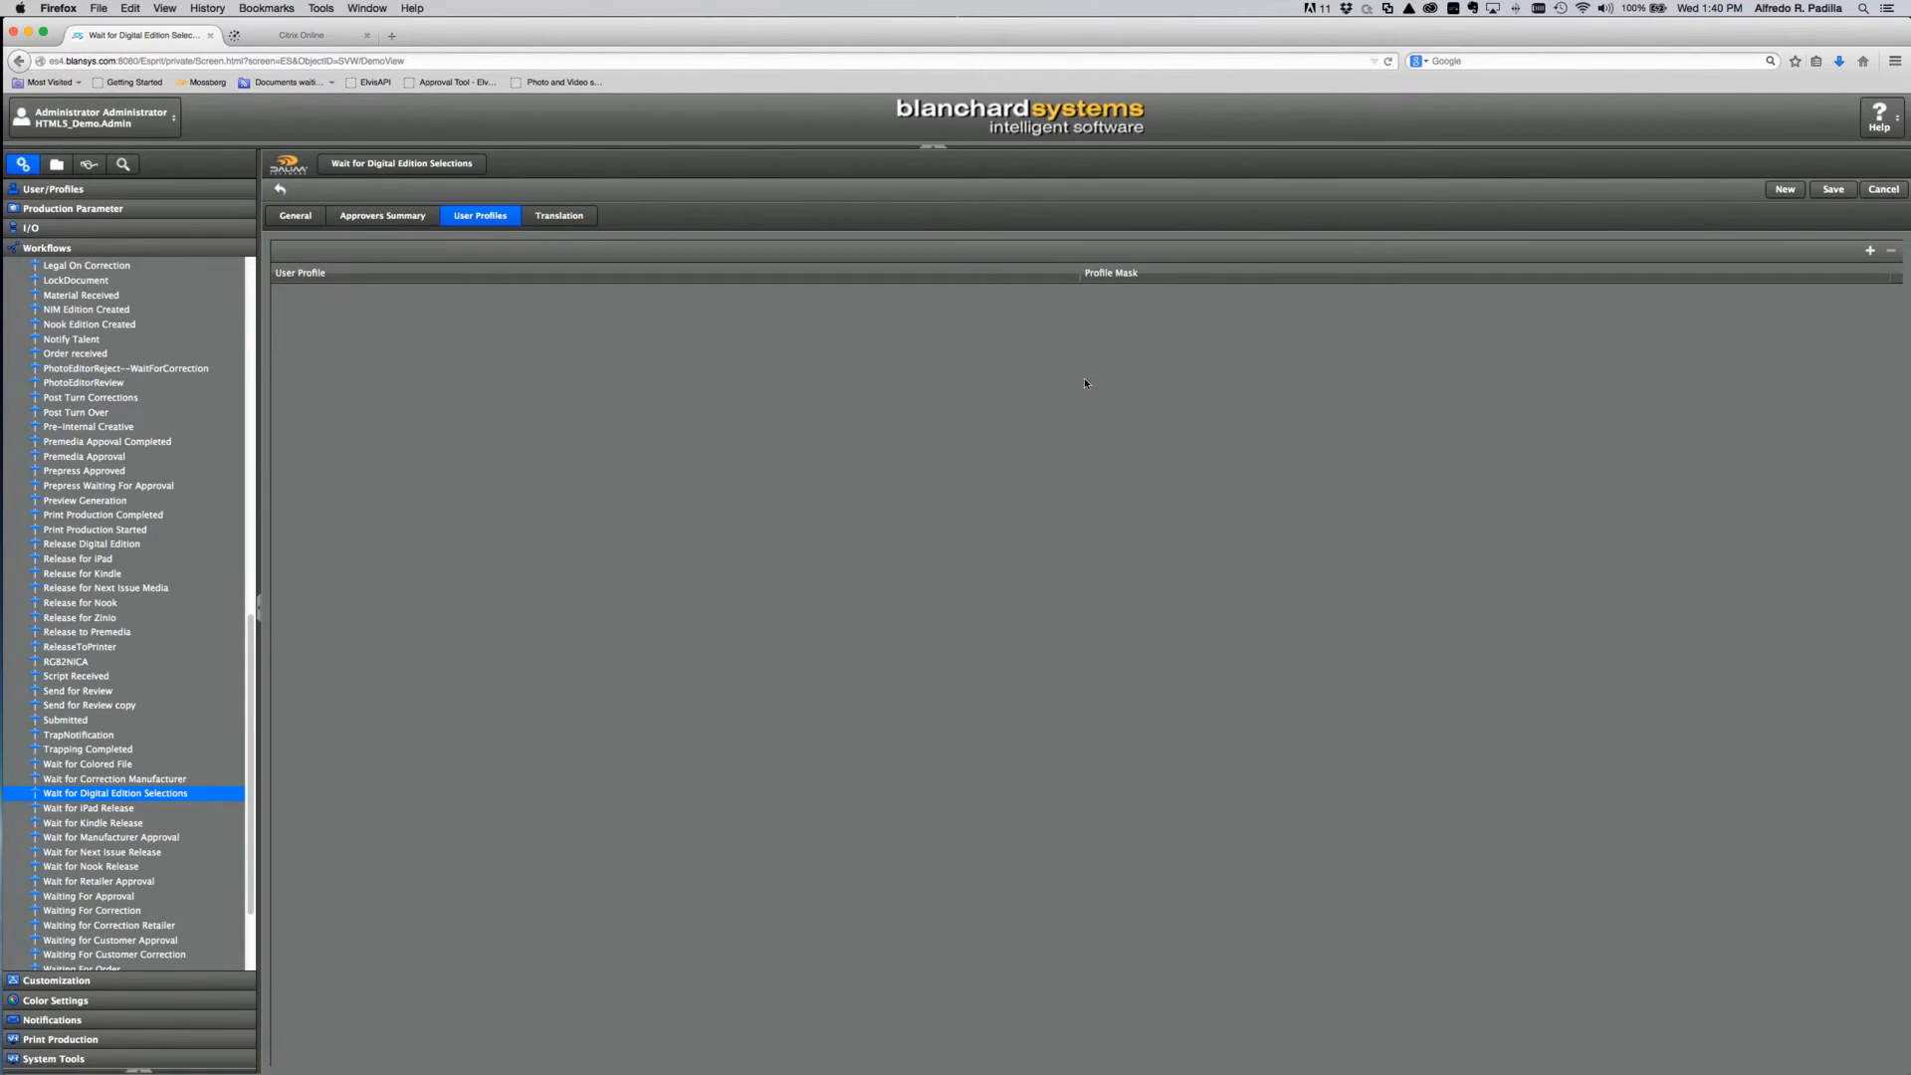
left_click(1871, 252)
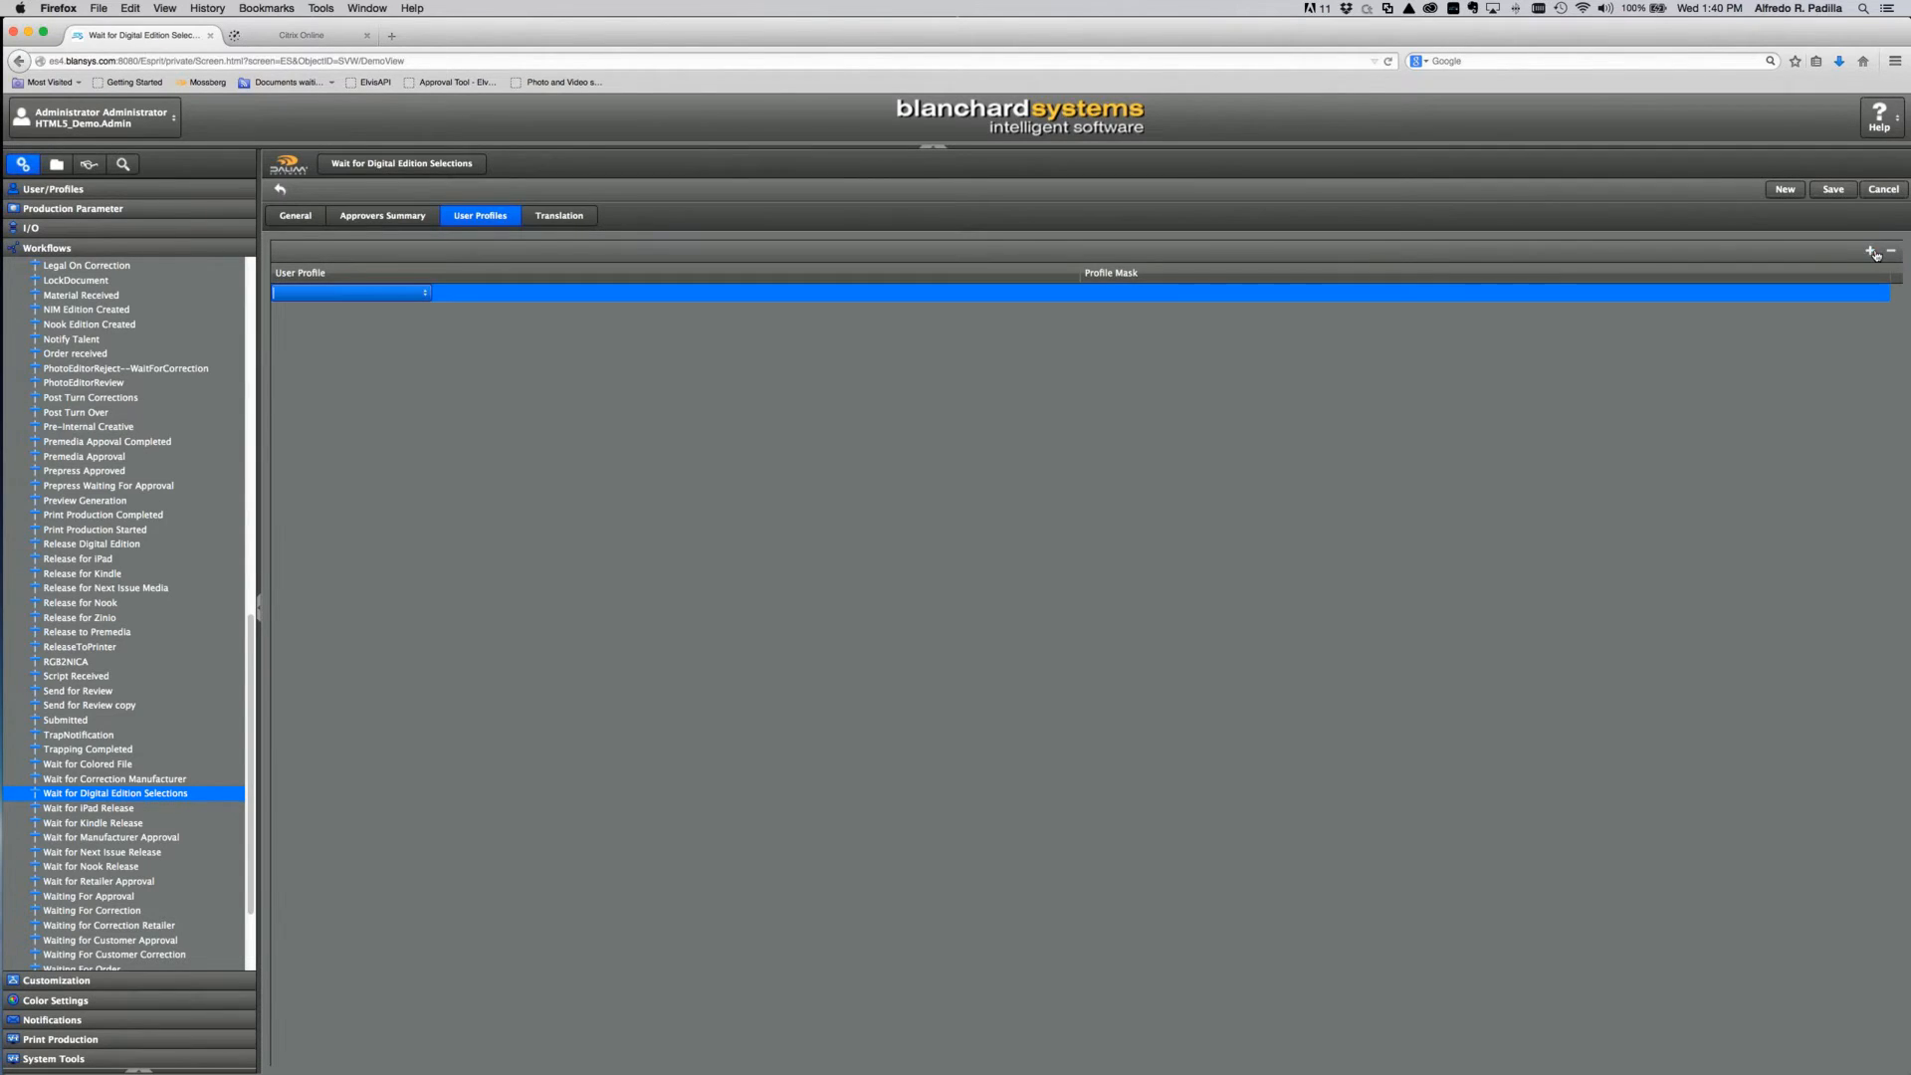
left_click(425, 293)
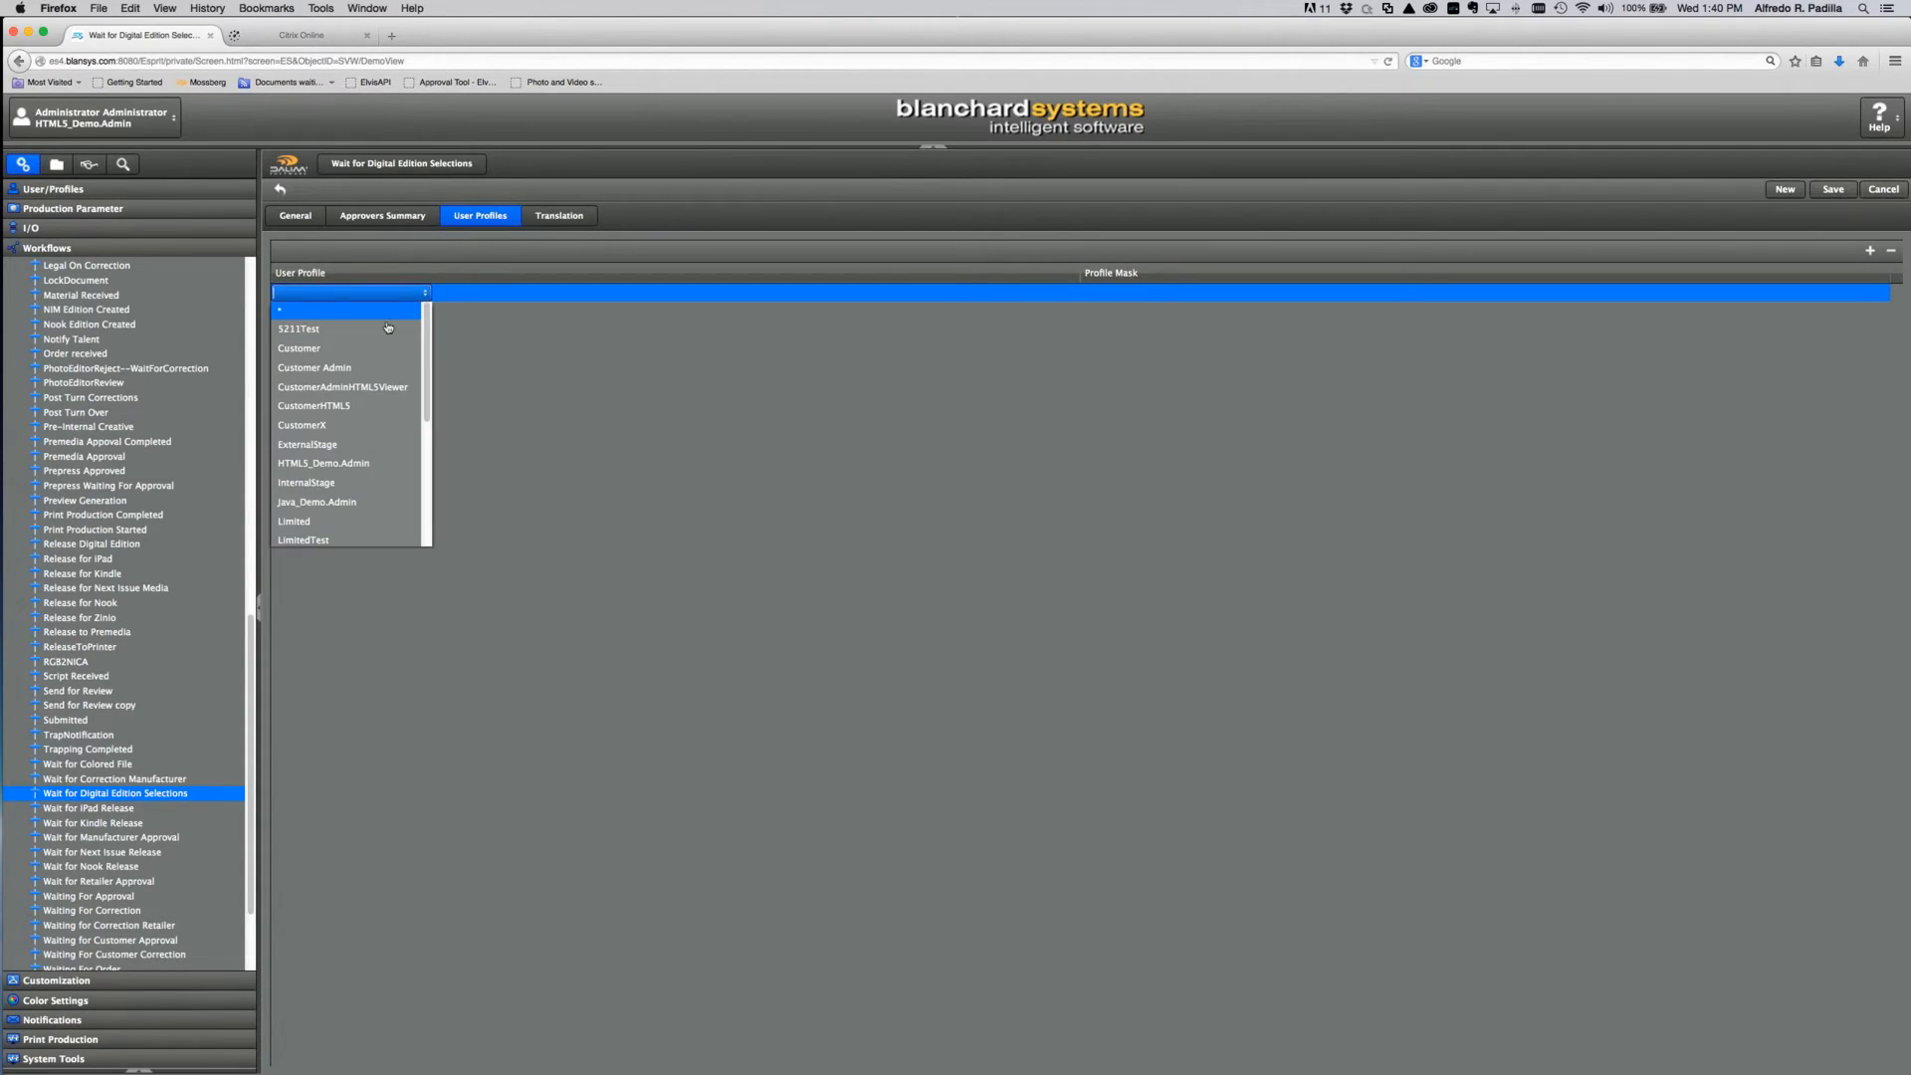
scroll(366, 408, "down", 5)
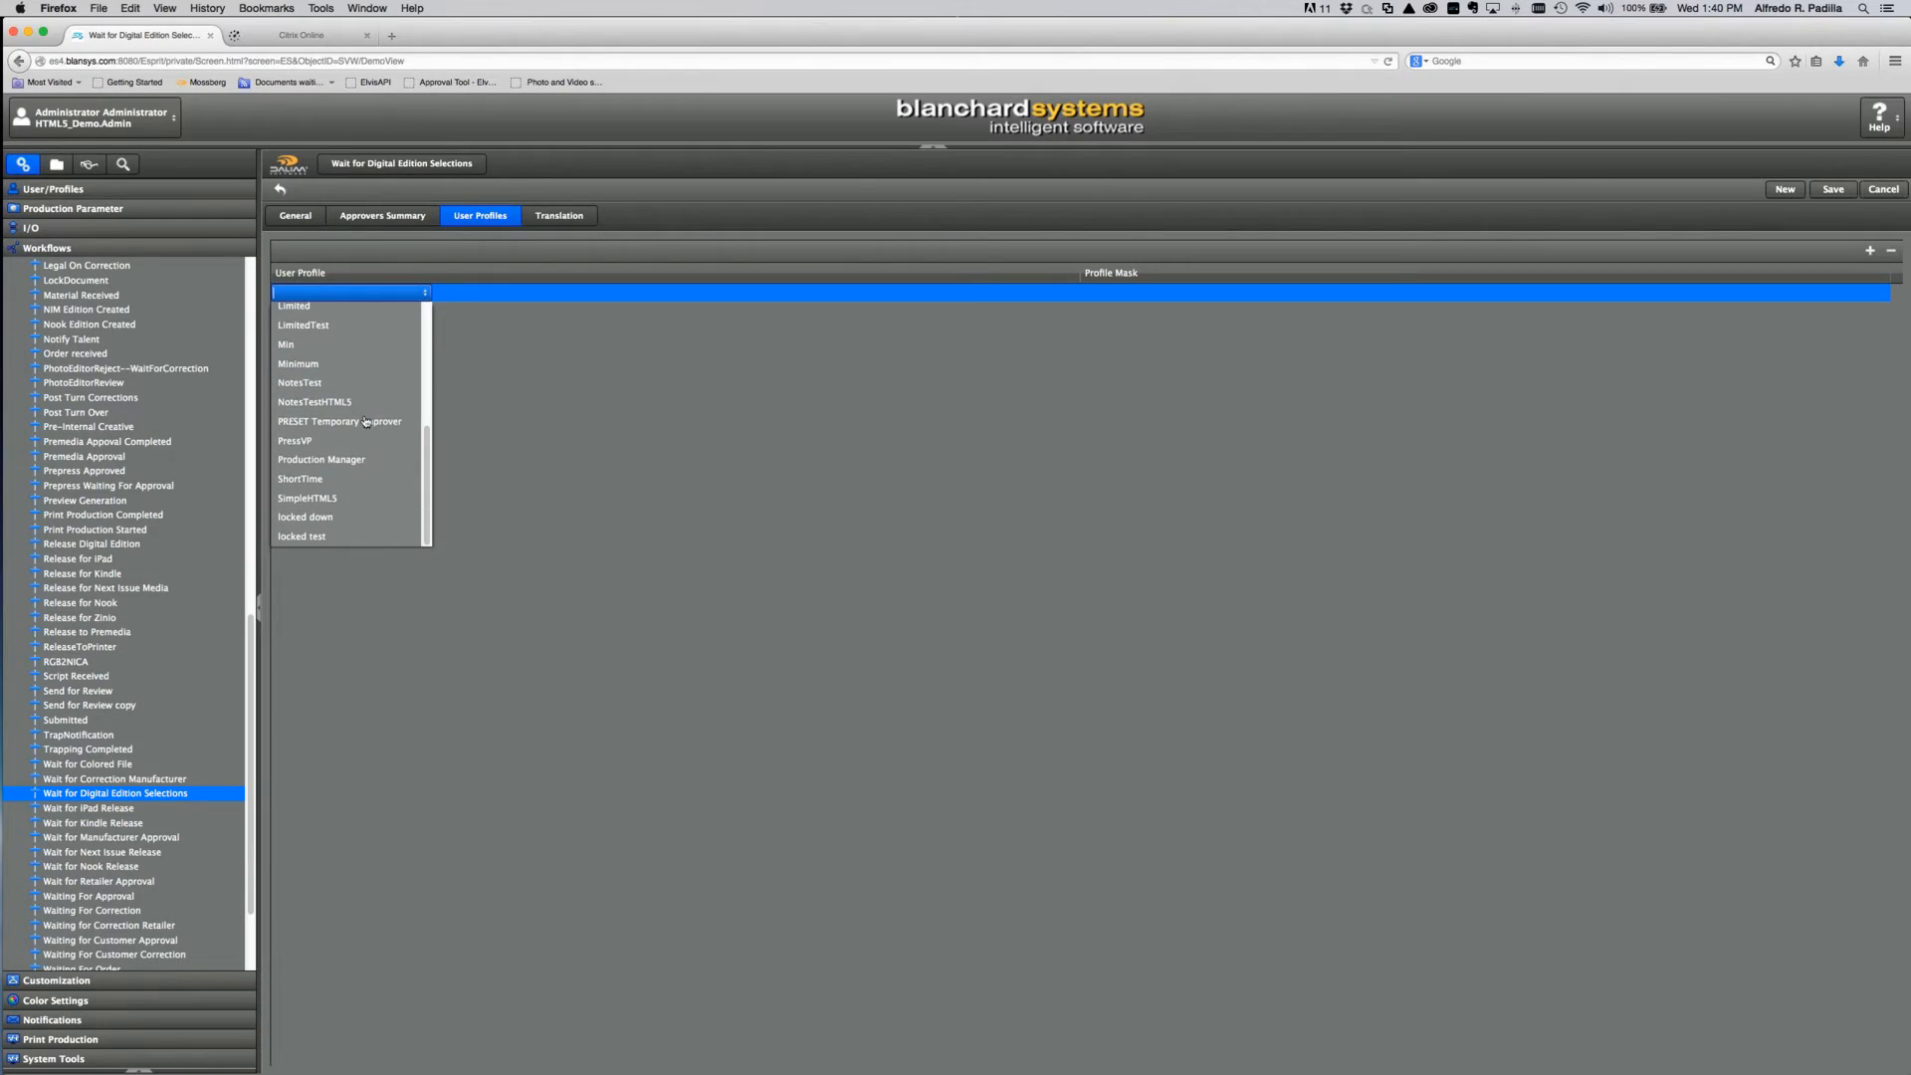
left_click(713, 386)
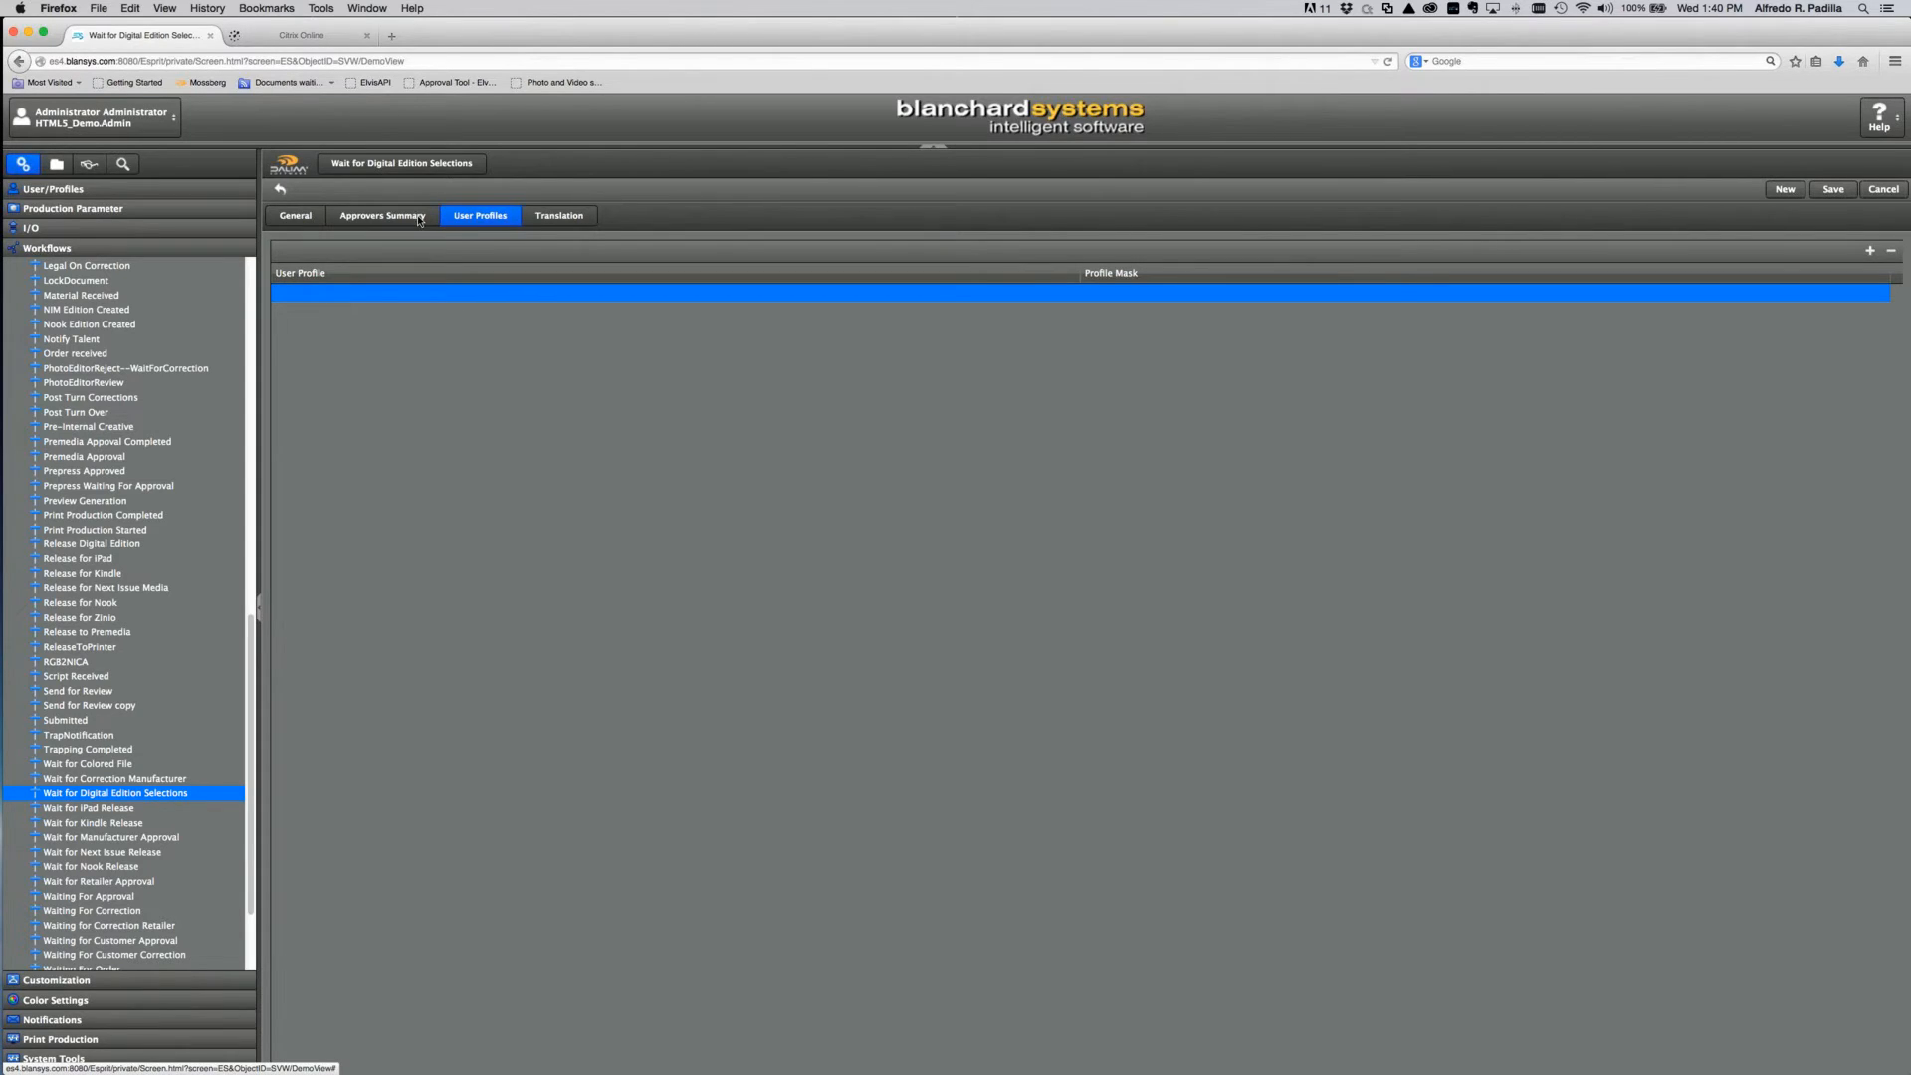
Step: Add Approver as the milestone approver in the Approvers Summary and save the workflow
left_click(382, 215)
left_click(1871, 249)
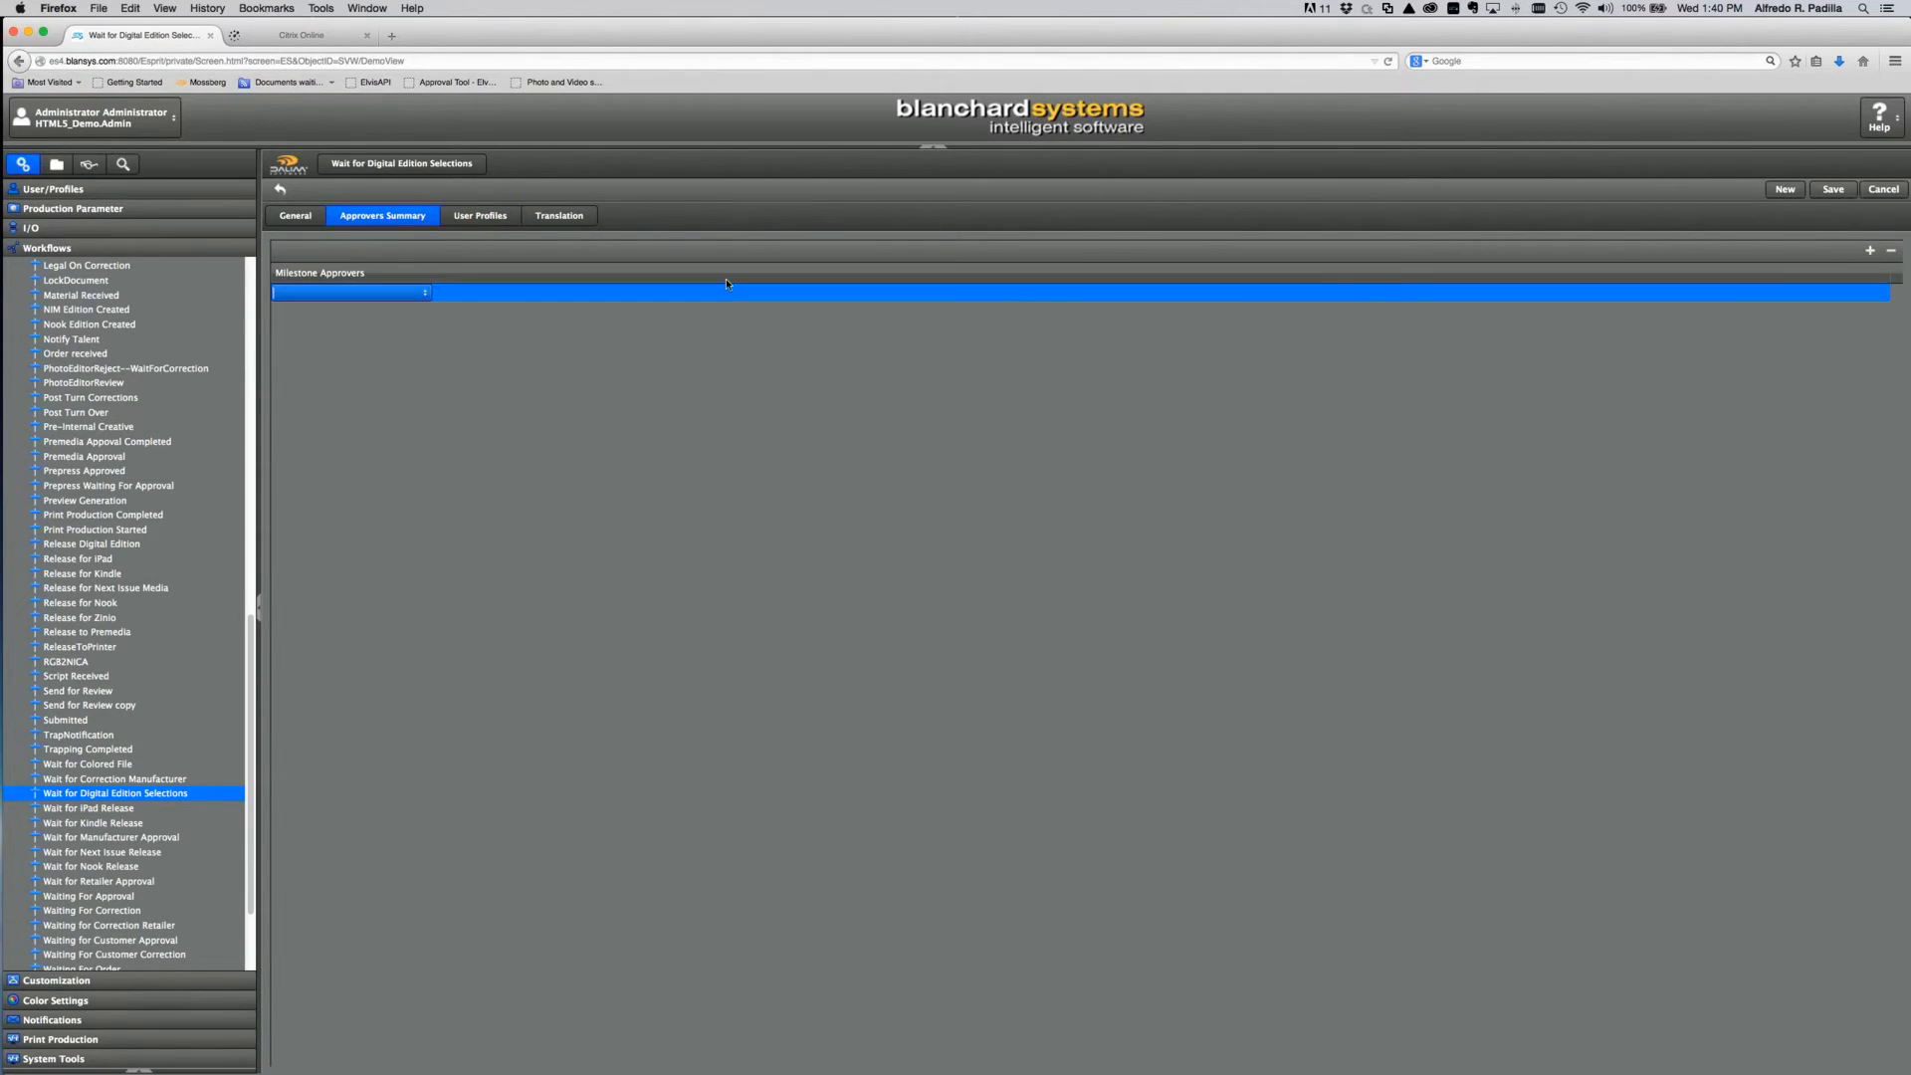
left_click(426, 295)
left_click(396, 311)
left_click(1832, 189)
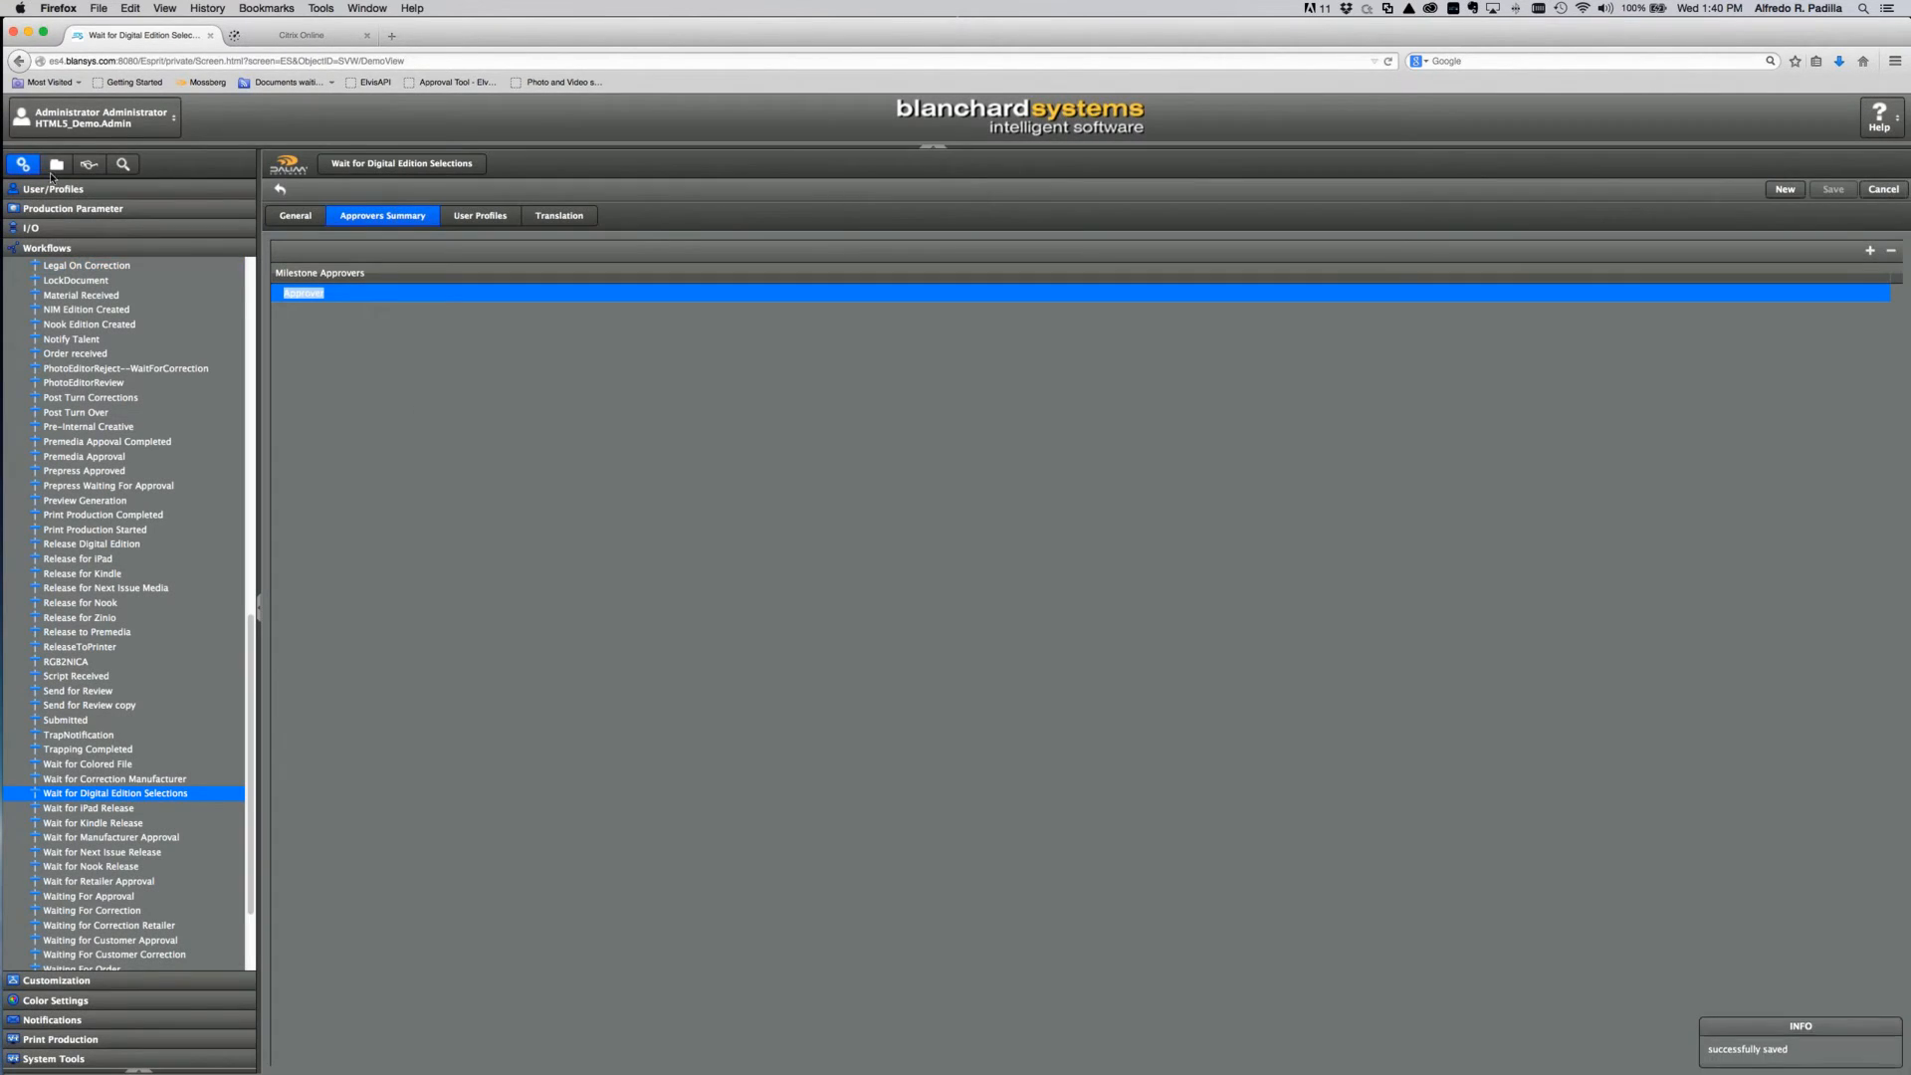
left_click(56, 165)
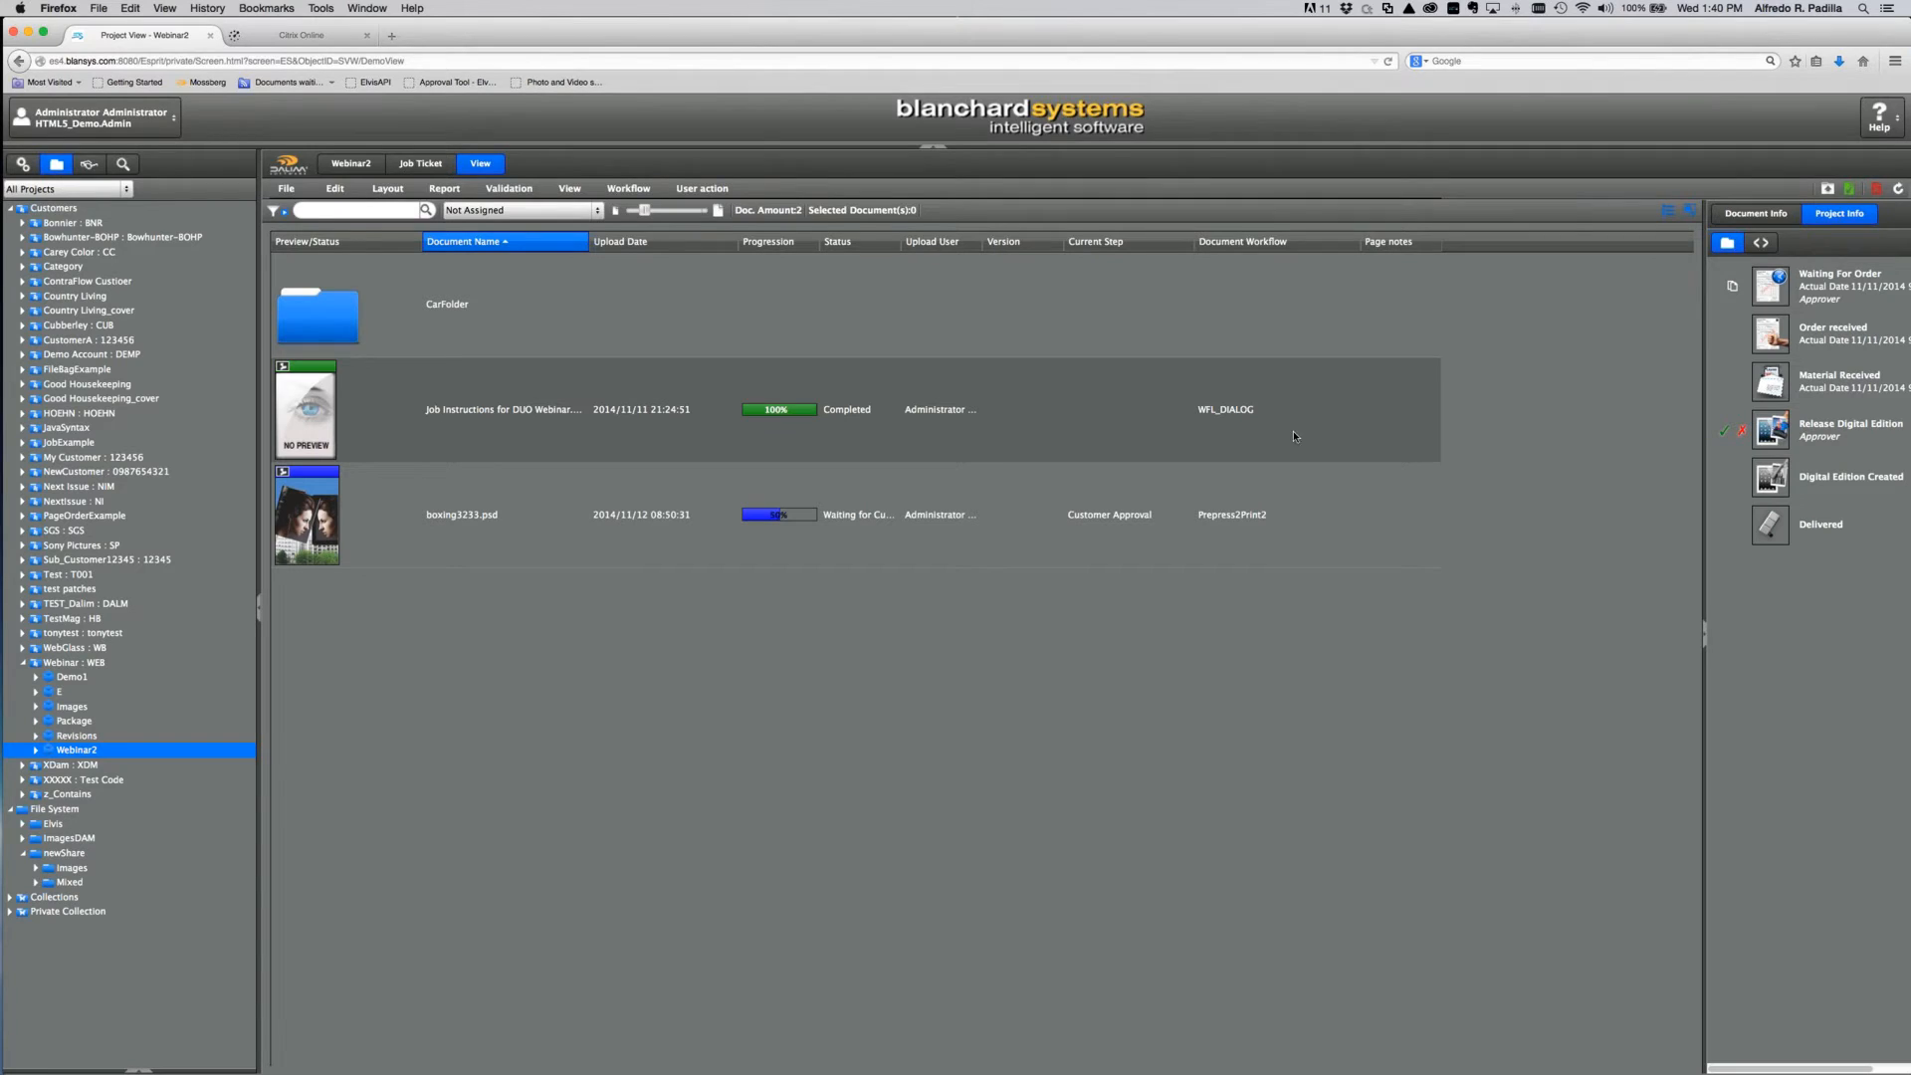
Step: Approve Release Digital Edition with the NextIssue digital edition selected
left_click(1724, 431)
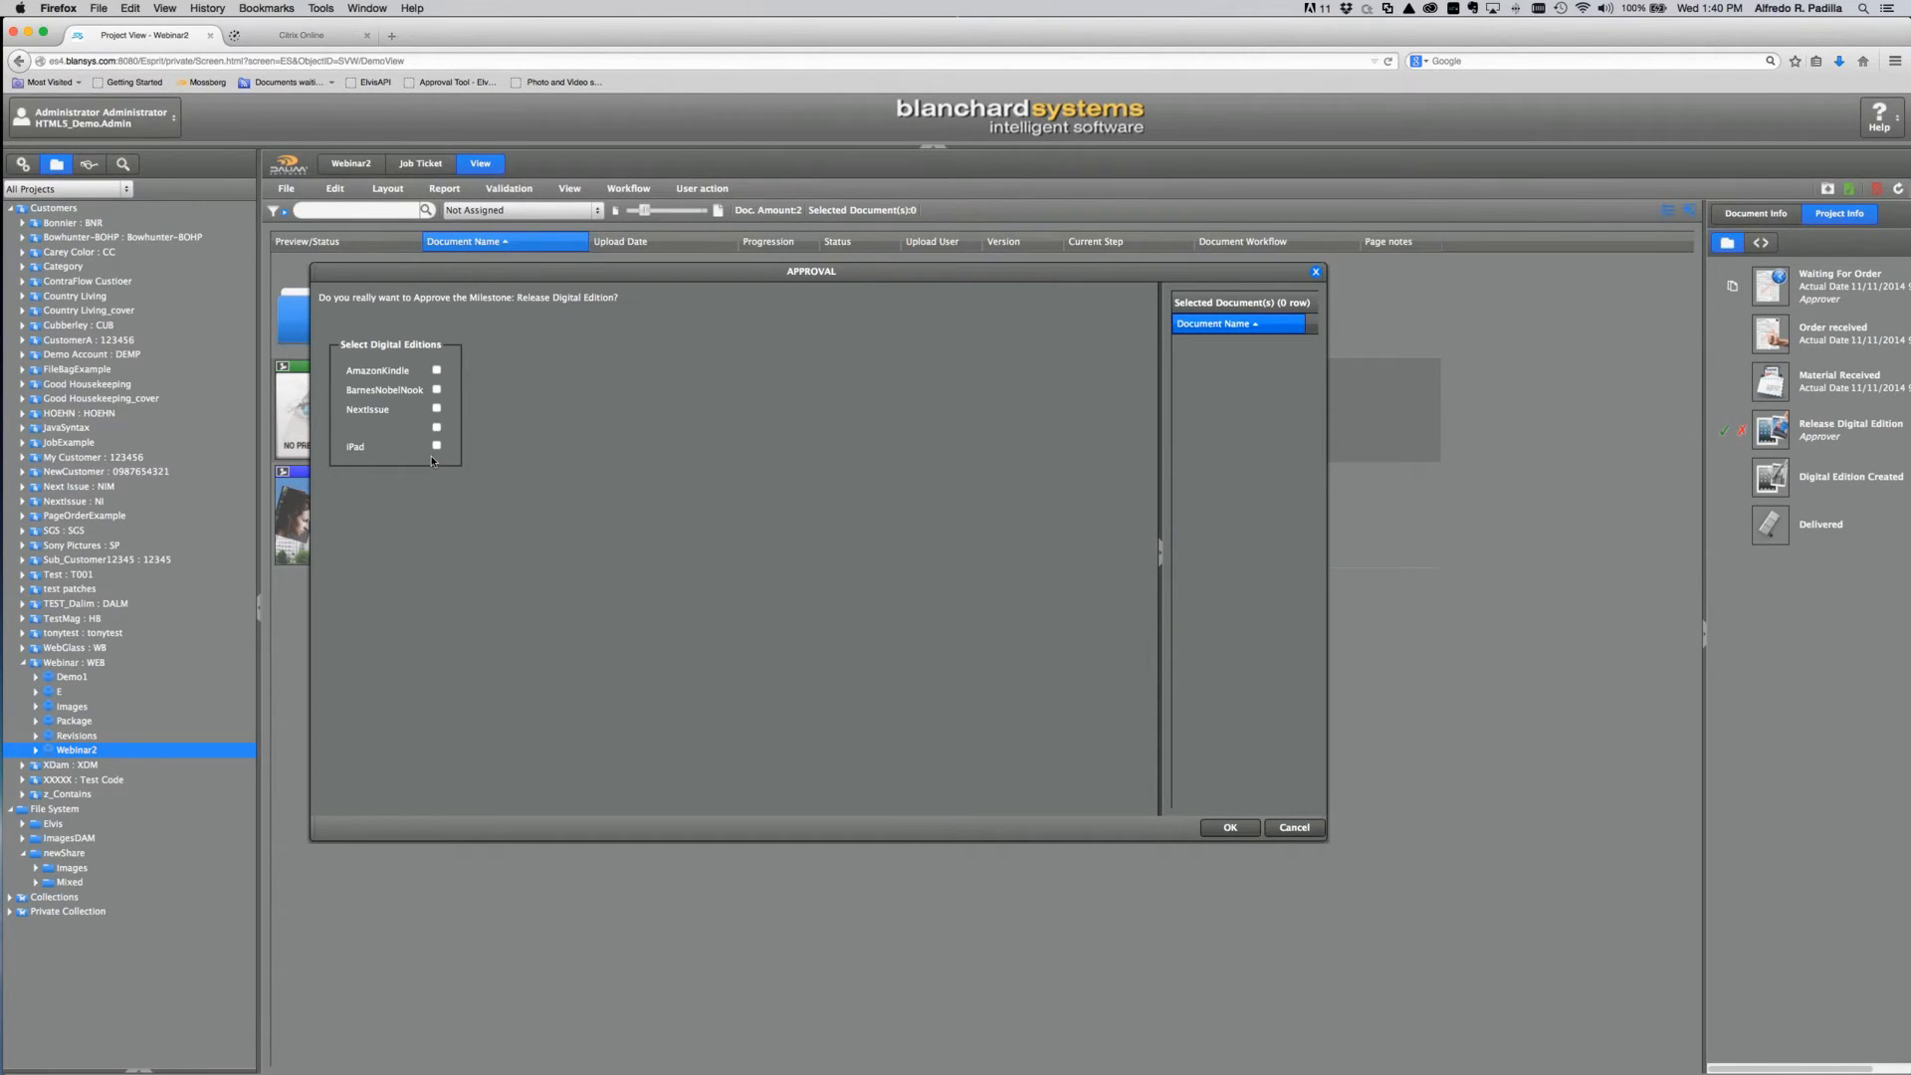
left_click(436, 408)
left_click(1230, 827)
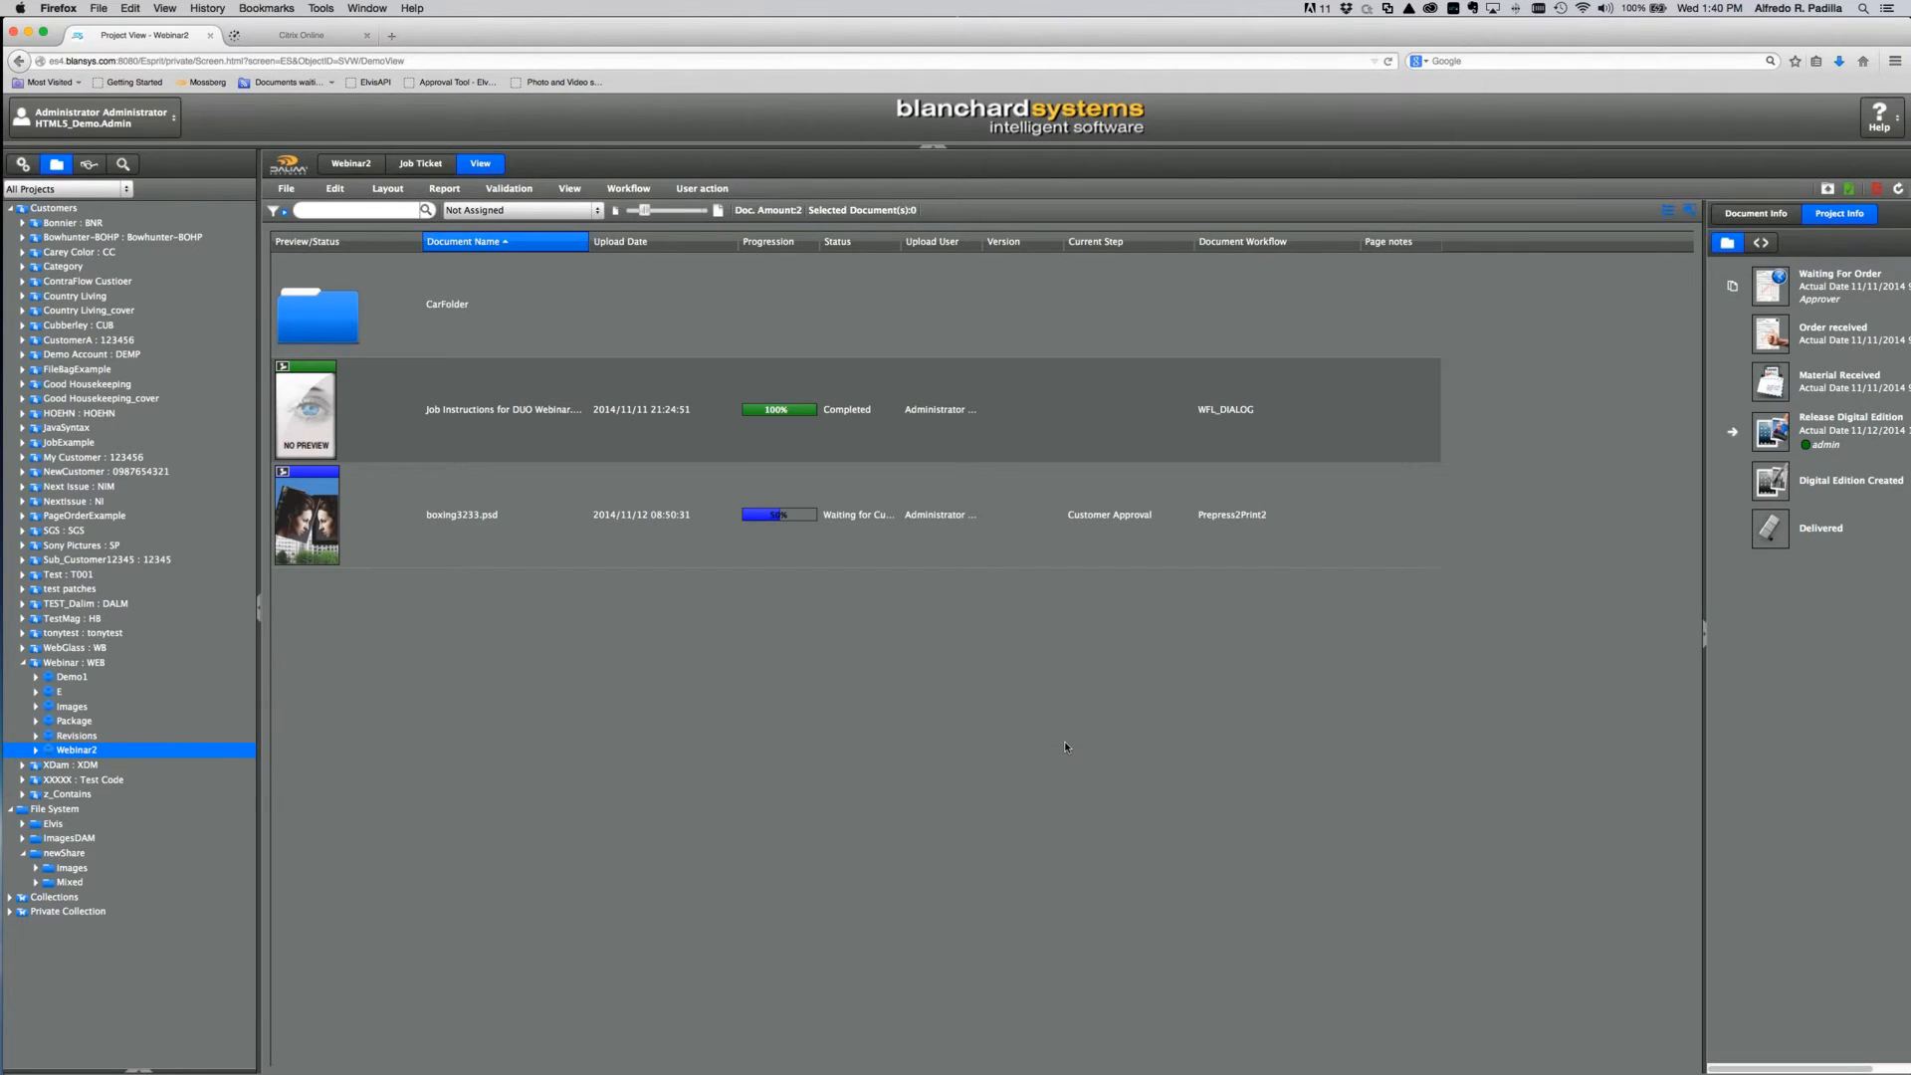
Step: Bring the meeting application forward, then return to the browser showing ESprit
mouse_move(1, 997)
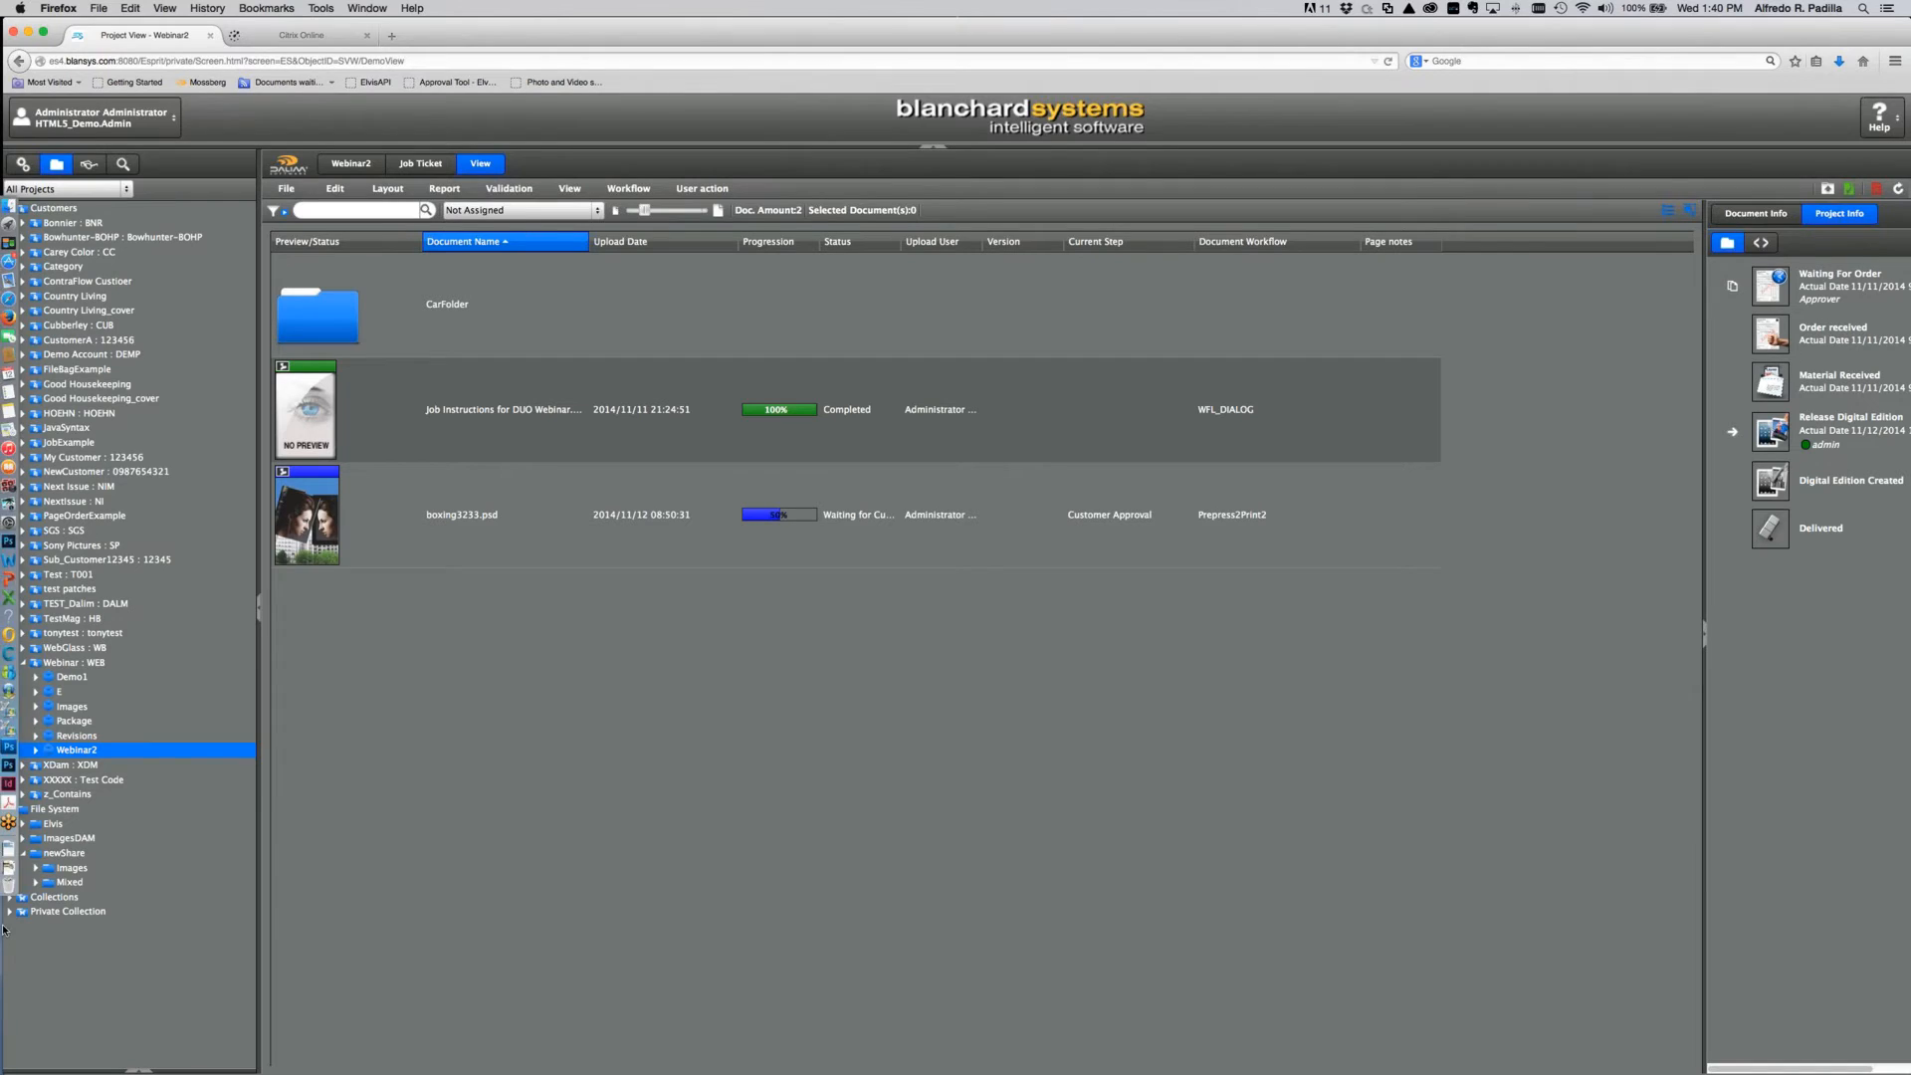
left_click(38, 822)
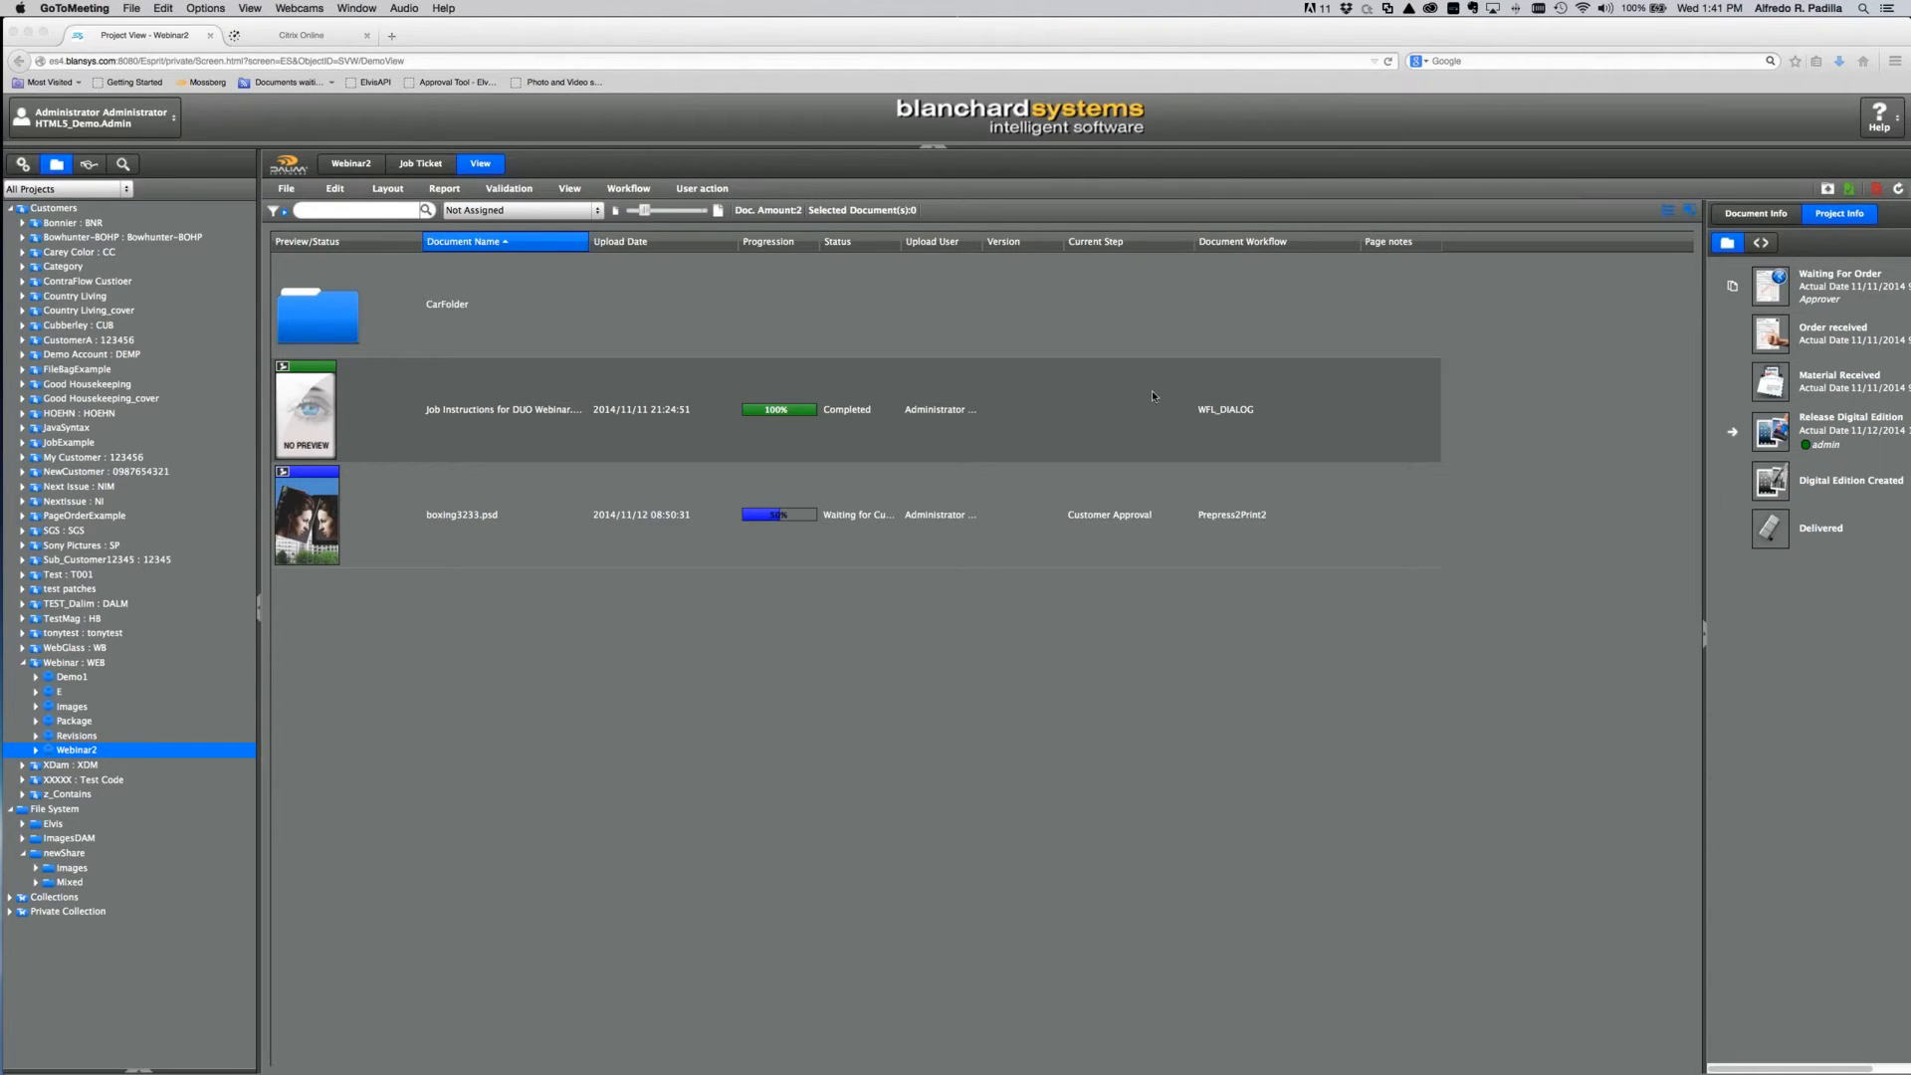
left_click(102, 167)
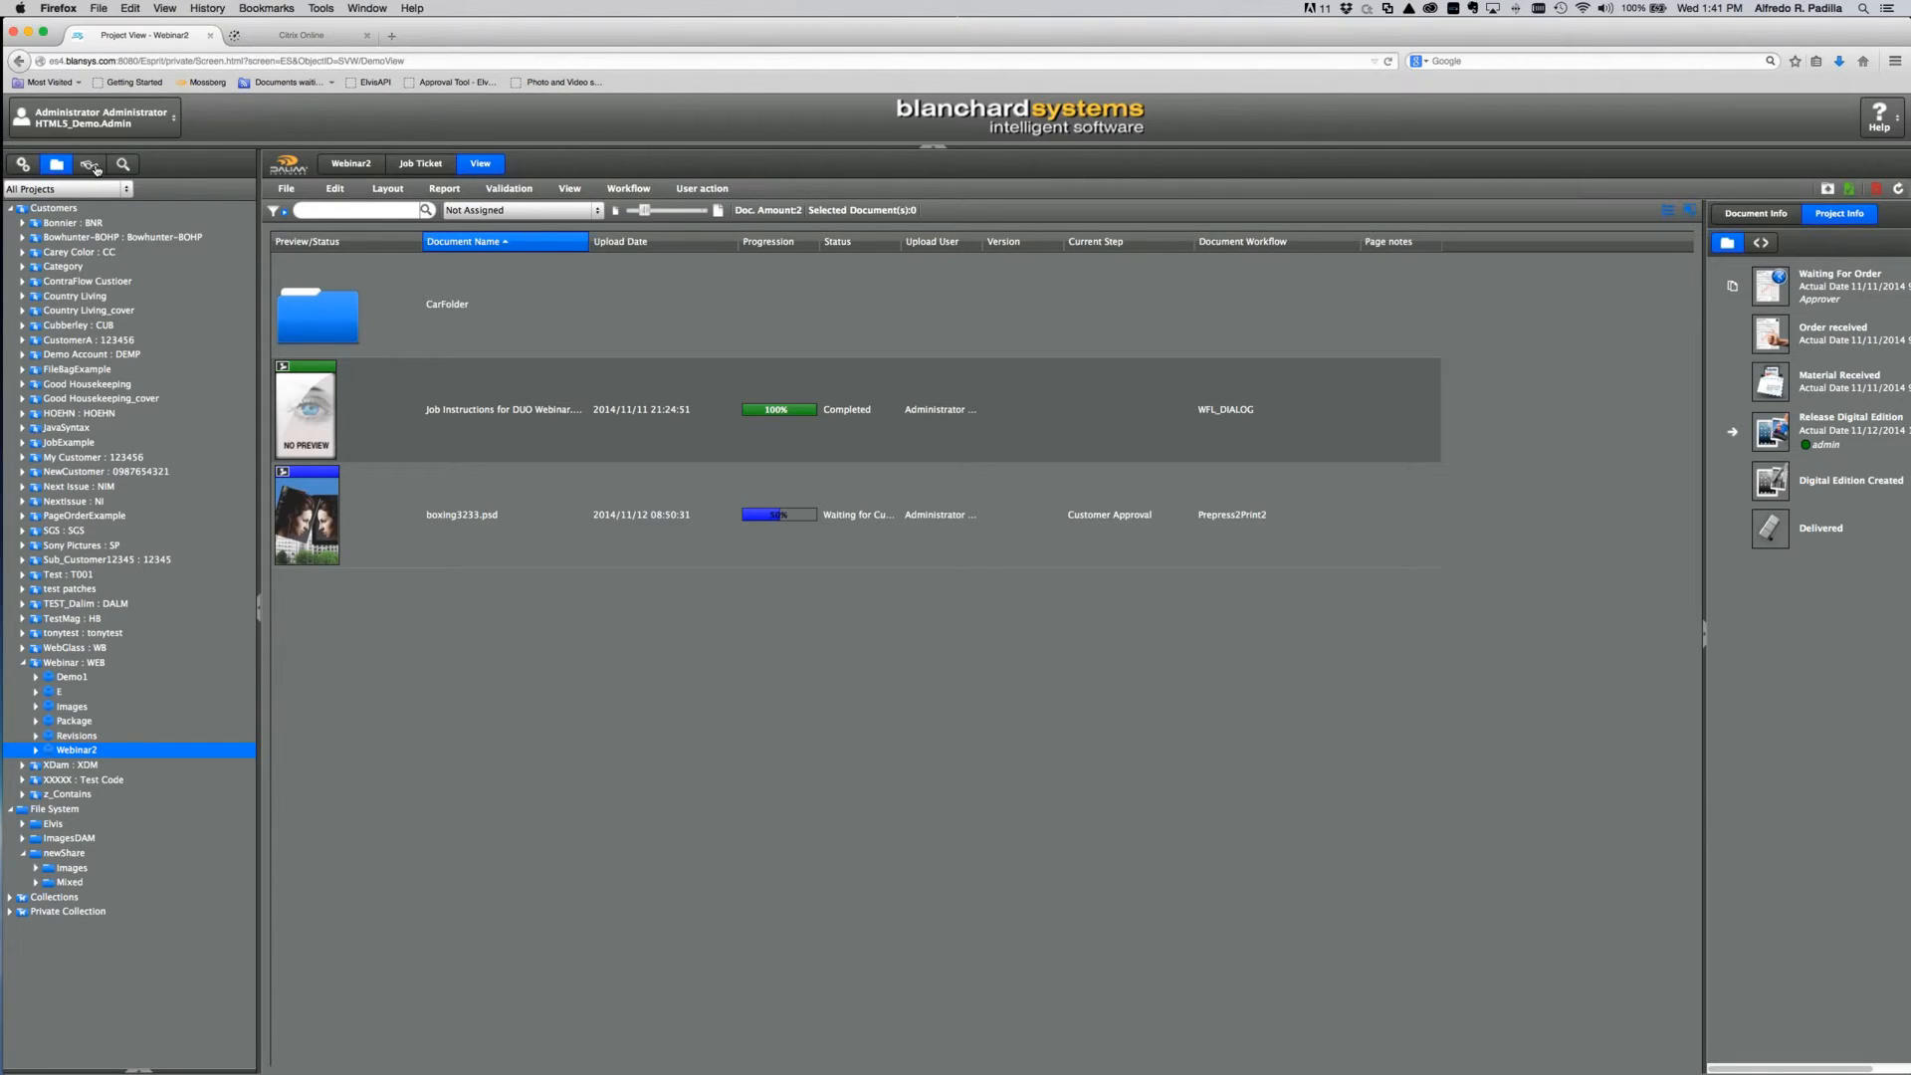
Step: Browse the Resourceload and Dashboard View smart views, then return to Administration with Workflows collapsed
left_click(89, 165)
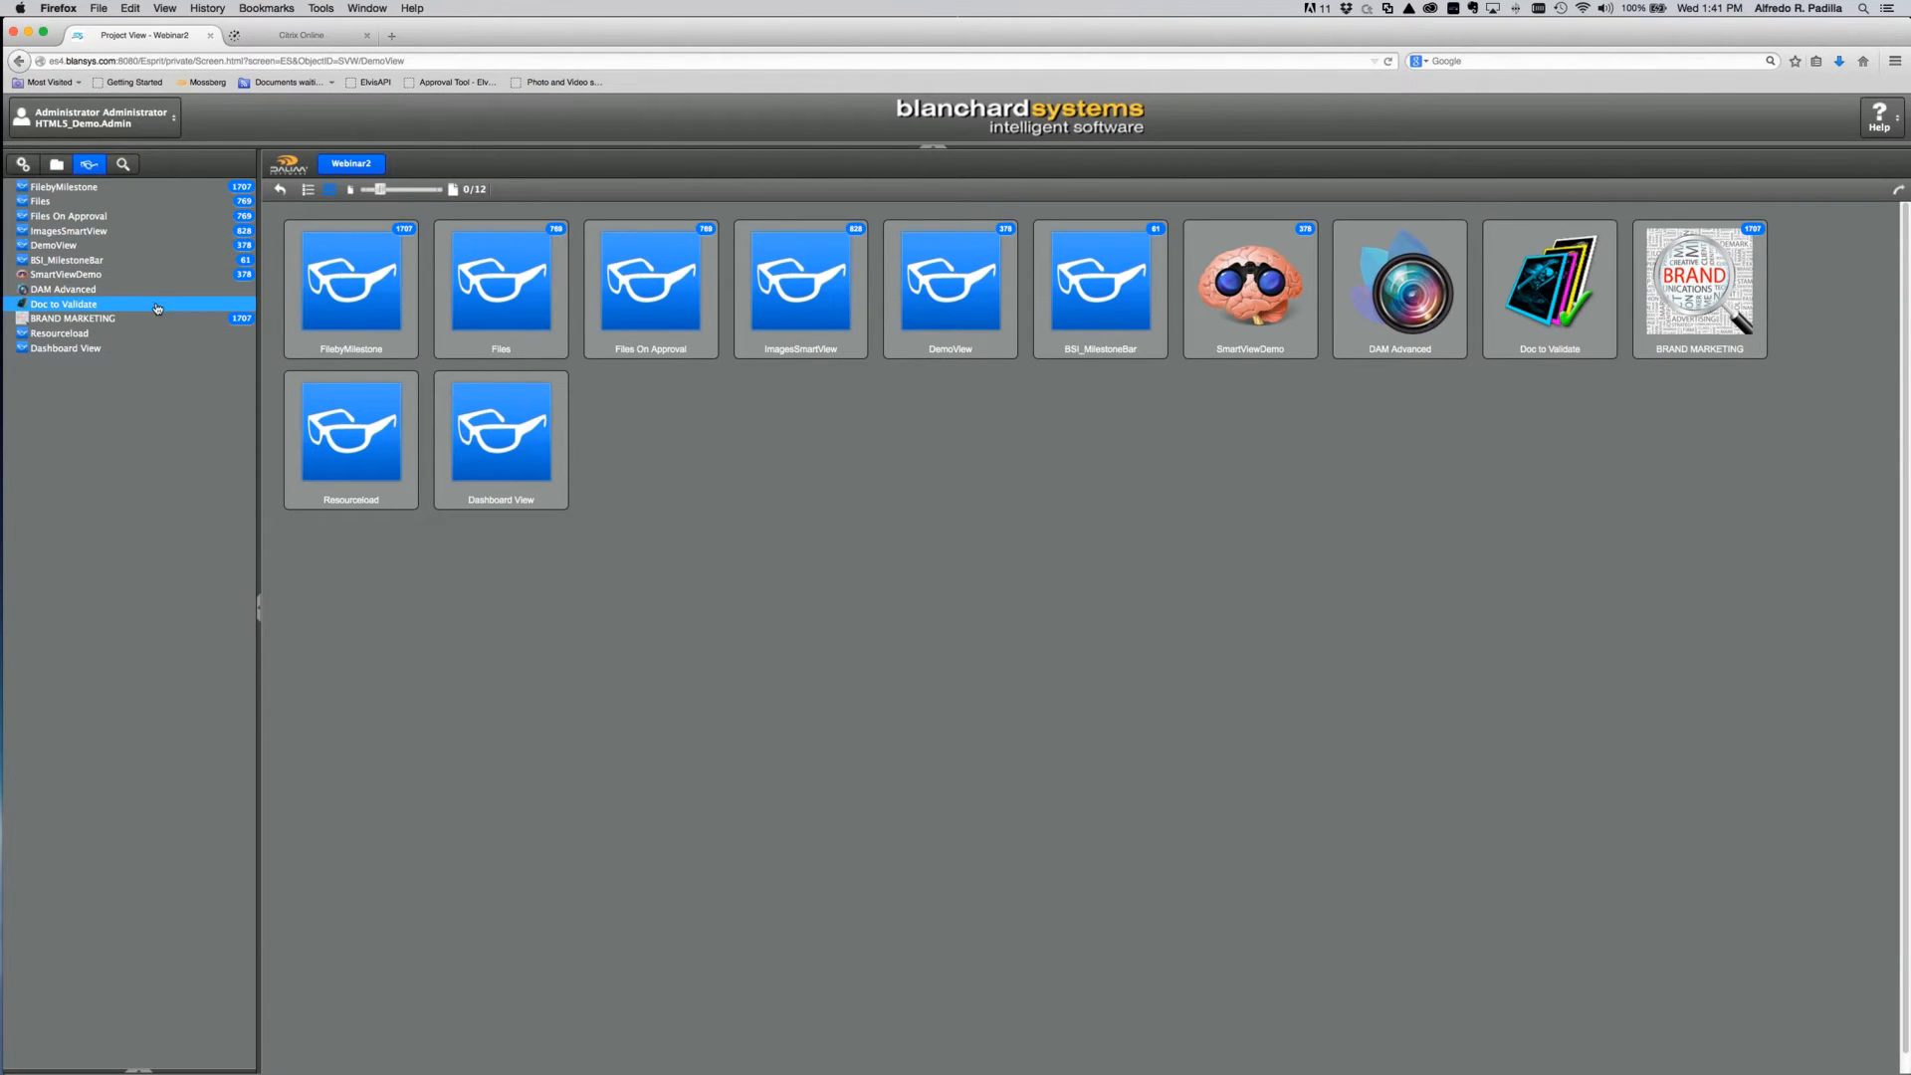
left_click(89, 335)
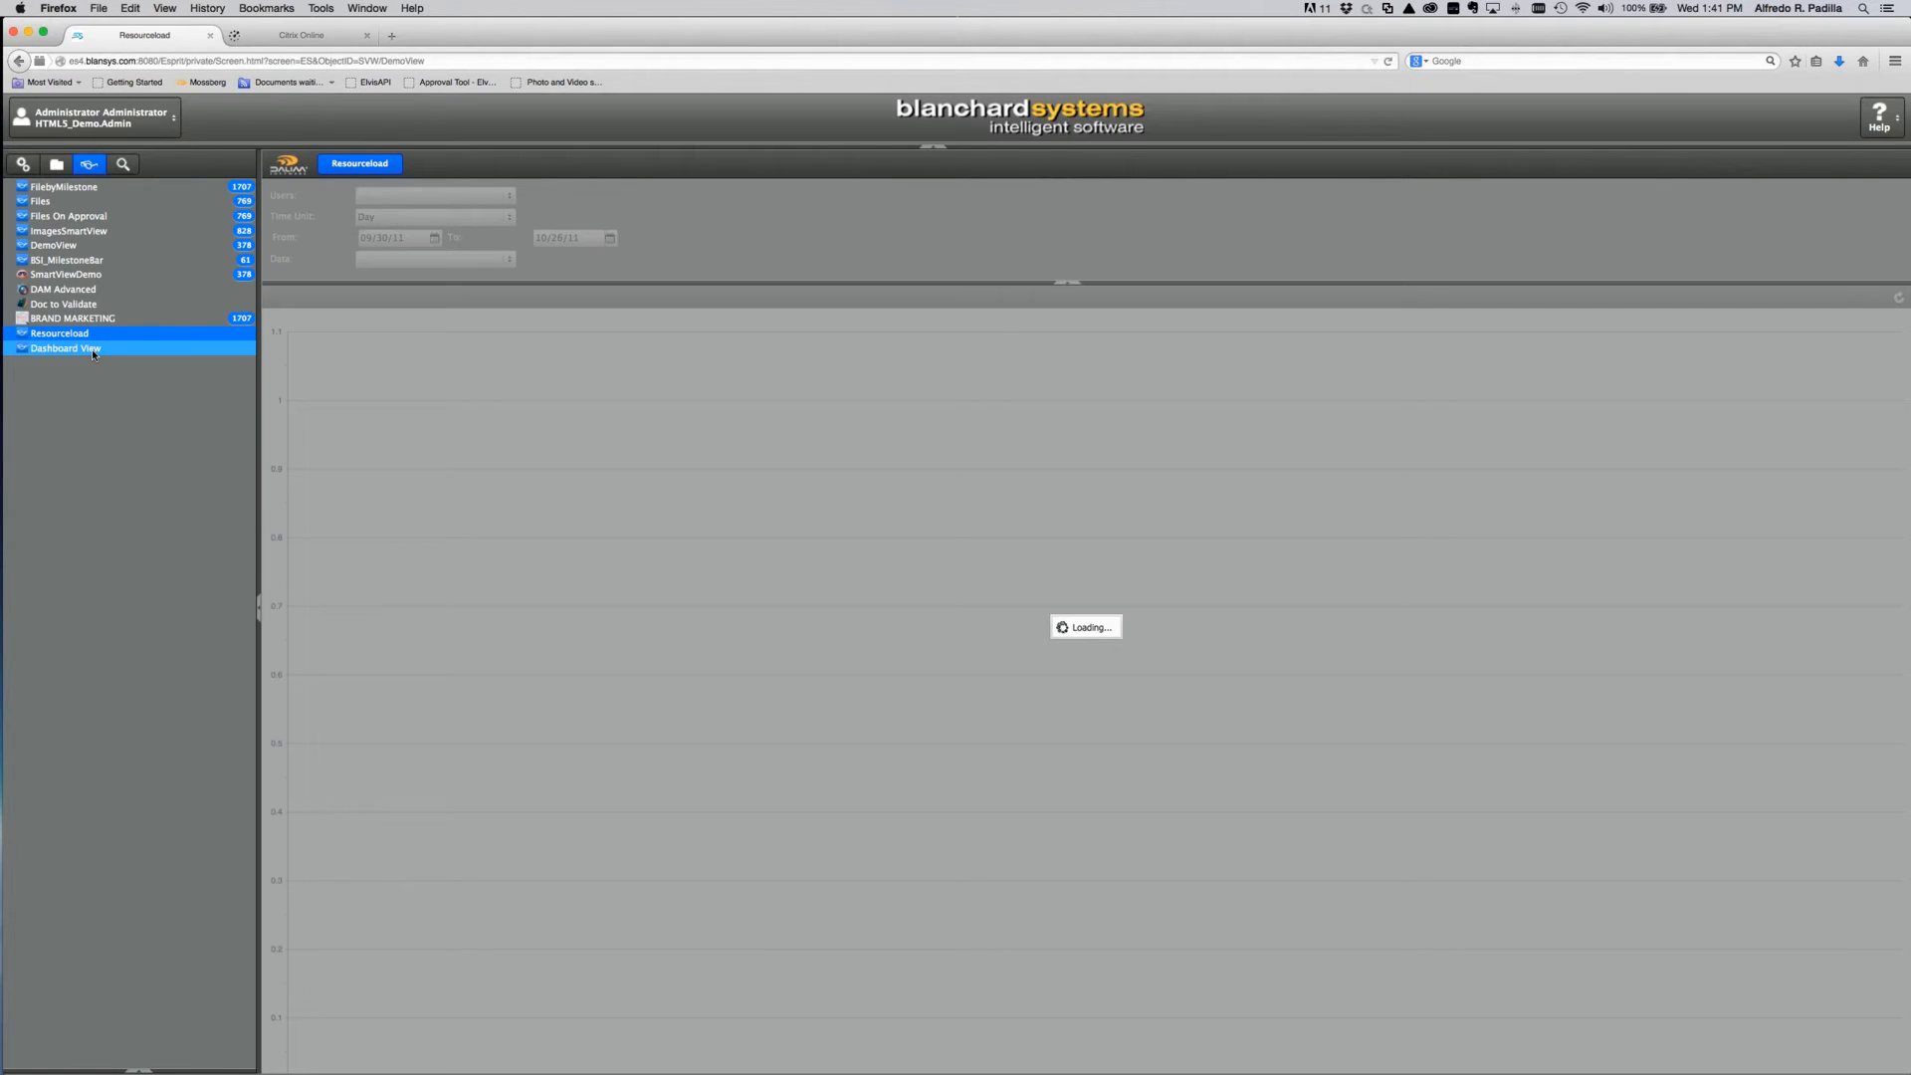
left_click(93, 350)
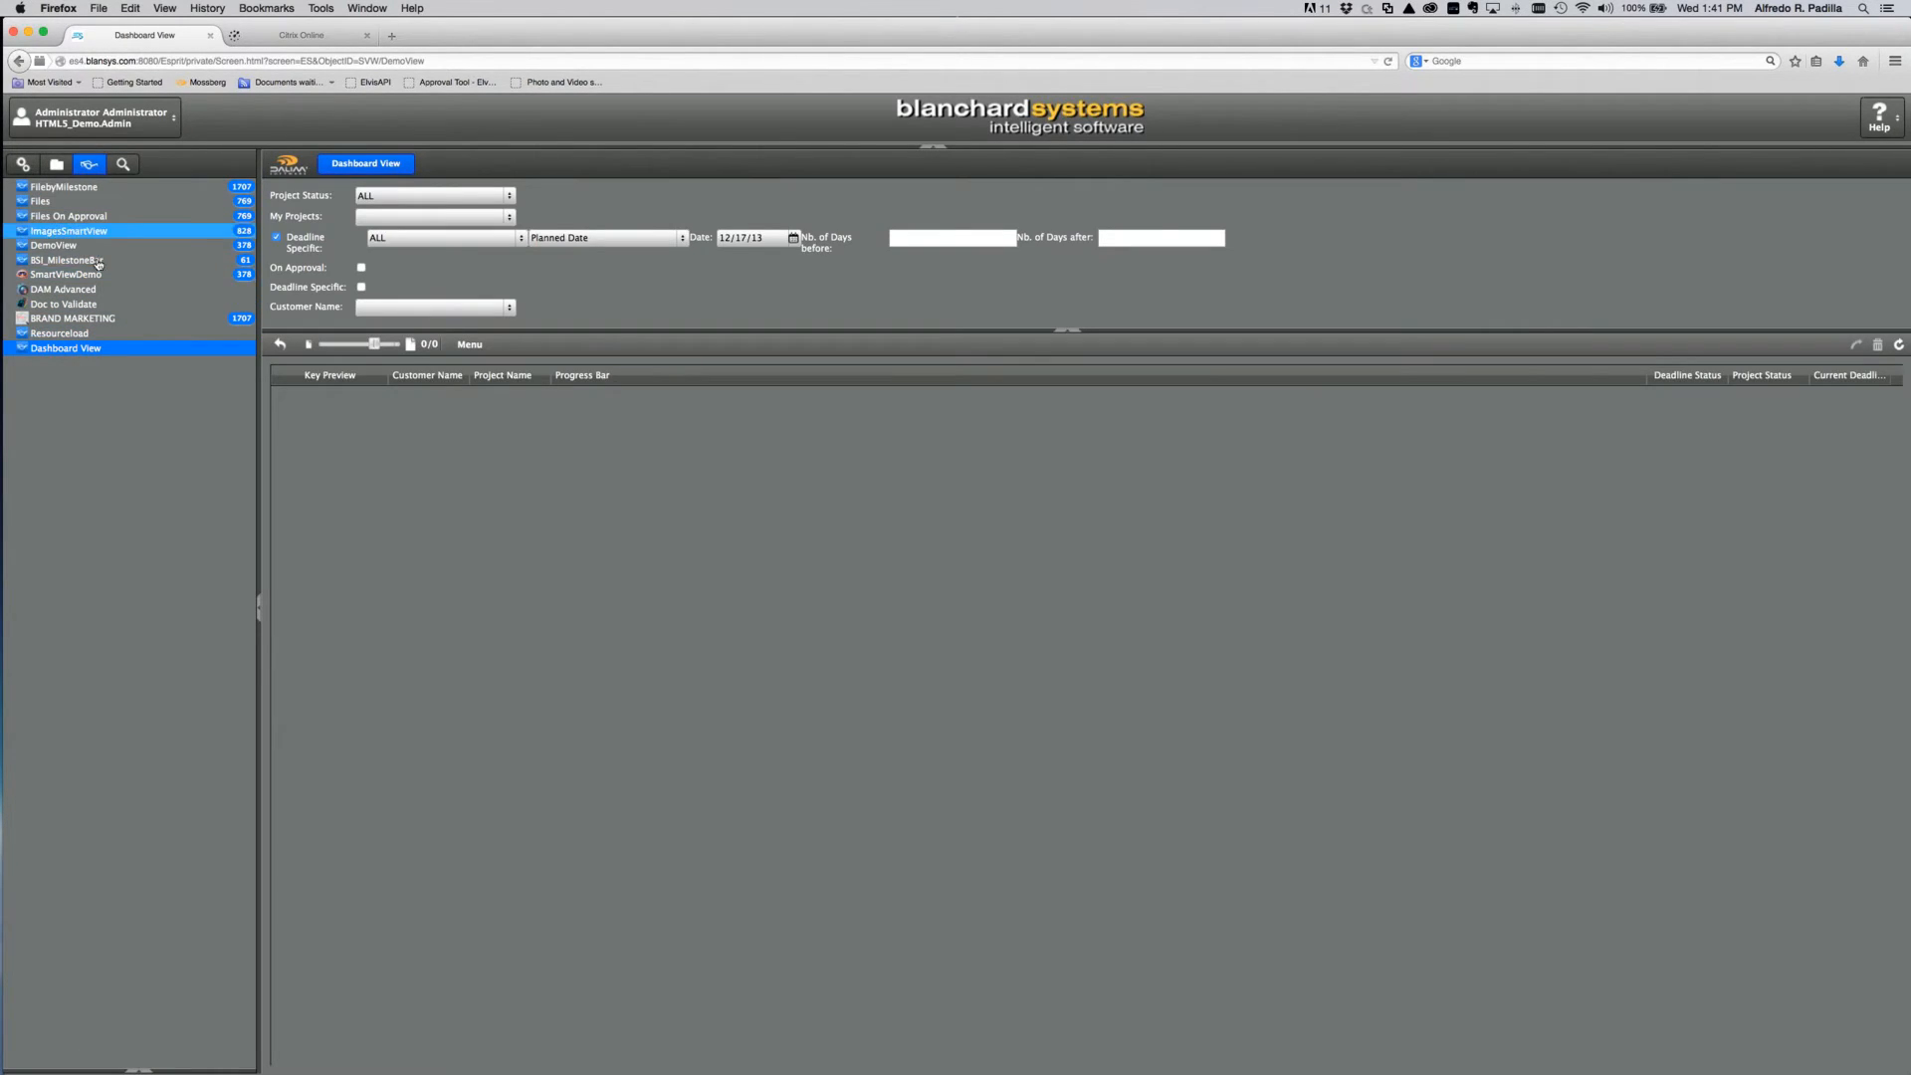
left_click(23, 165)
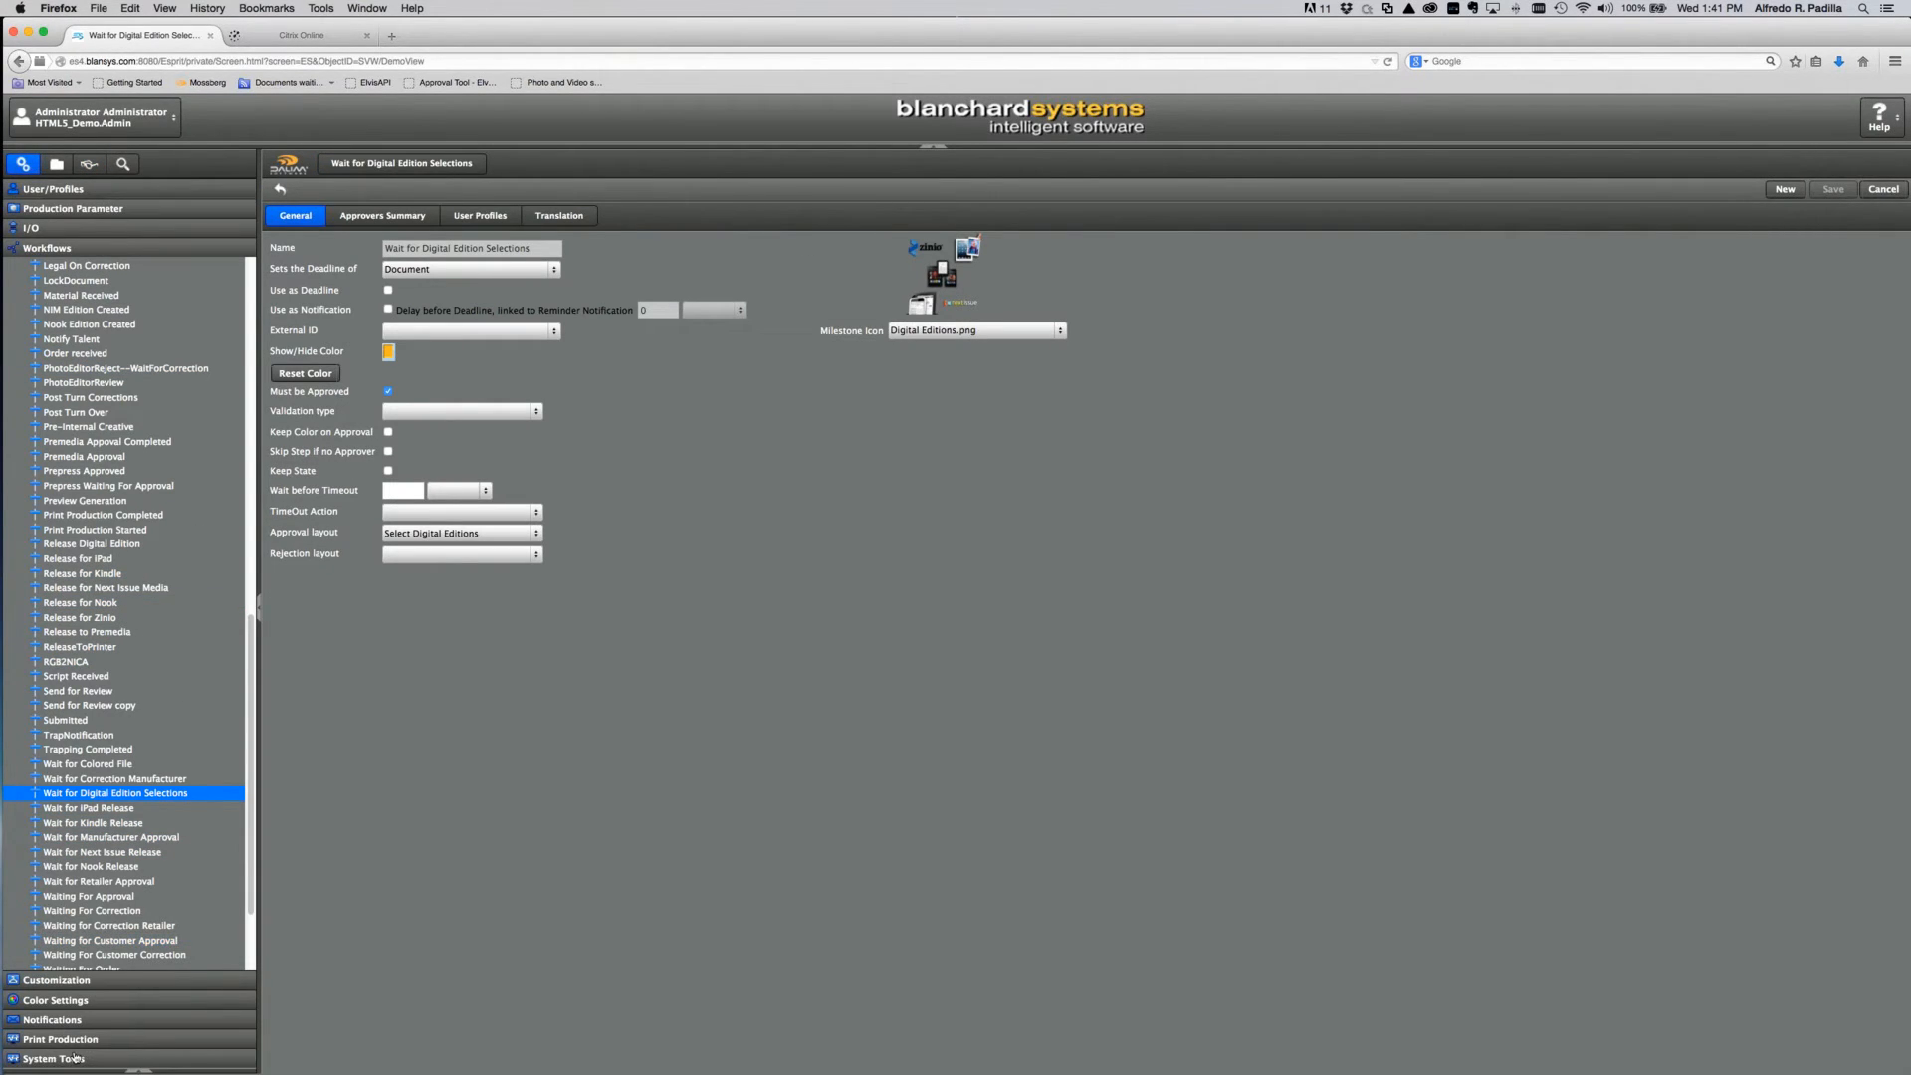
left_click(85, 1025)
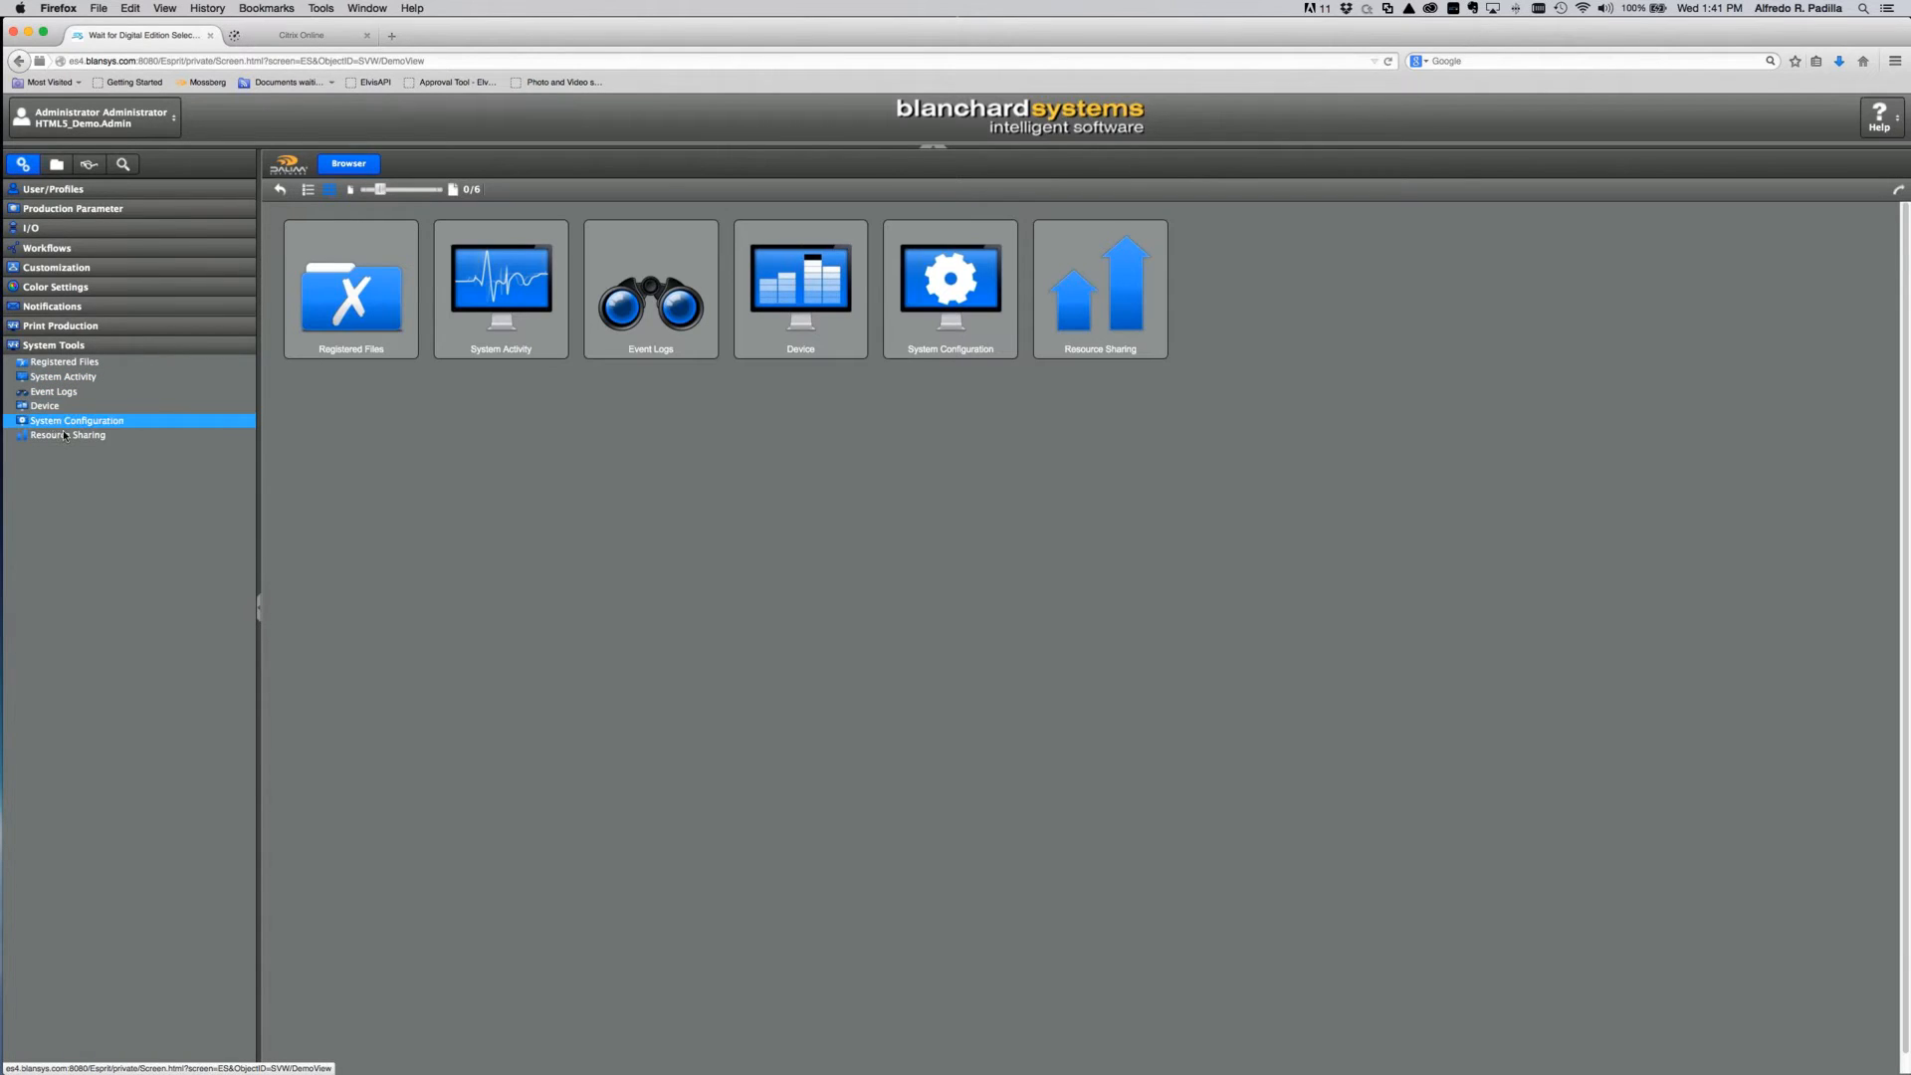
Step: Sign out, log back in as admin, and expand the smartview files in Data Import
left_click(171, 120)
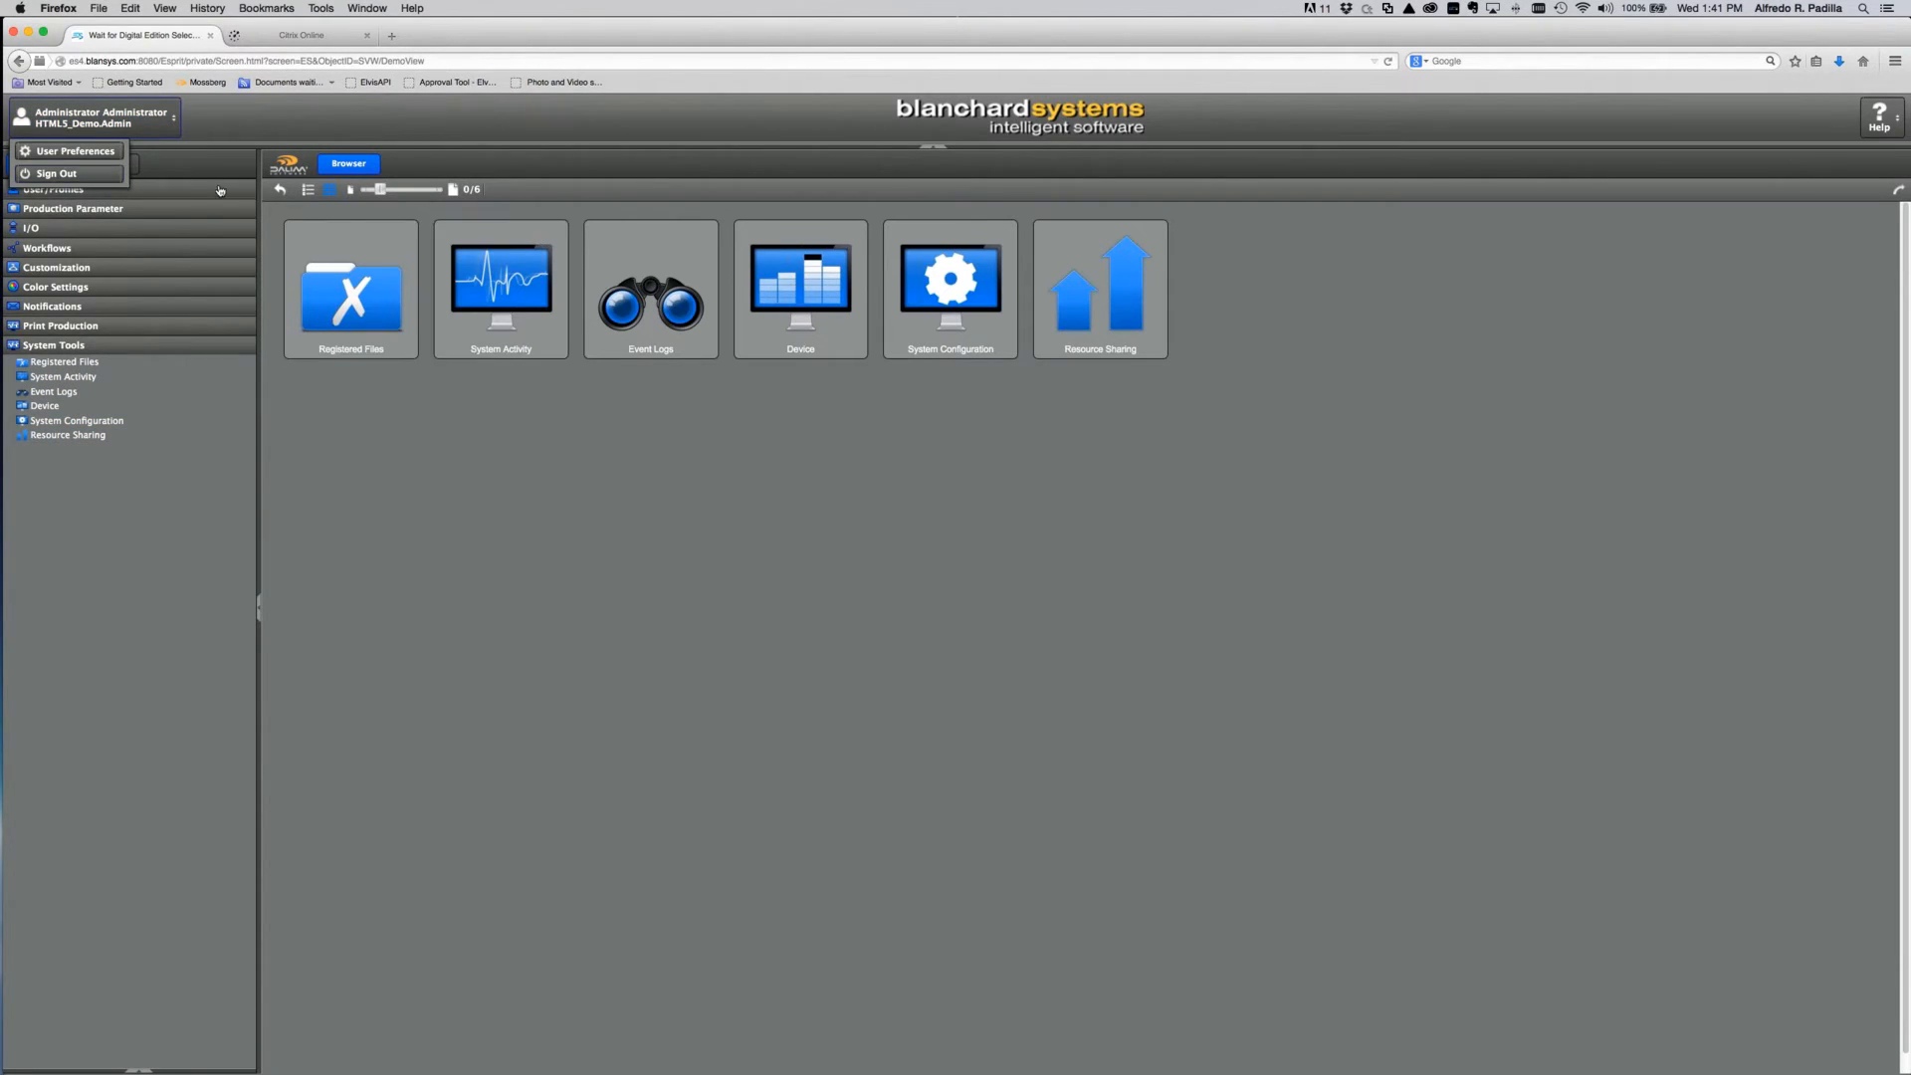
left_click(58, 174)
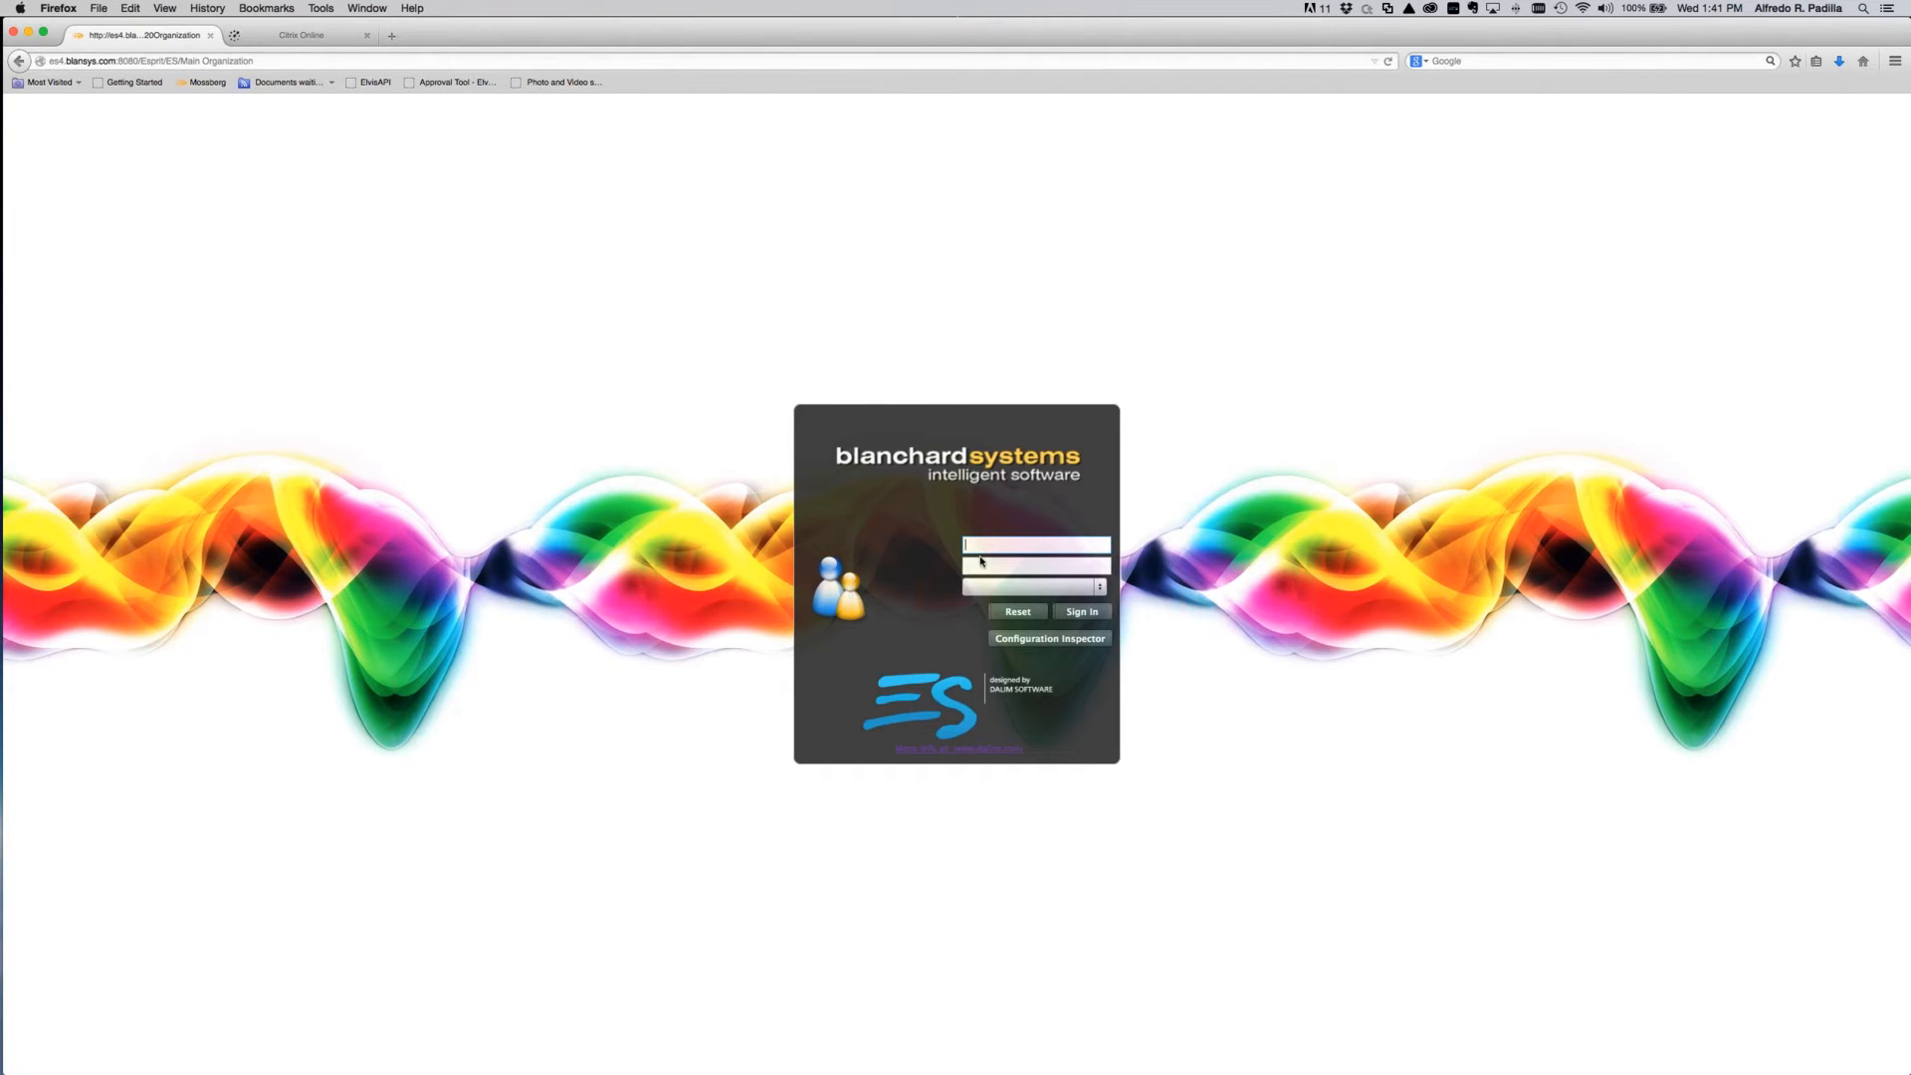
type("admin")
key("Tab")
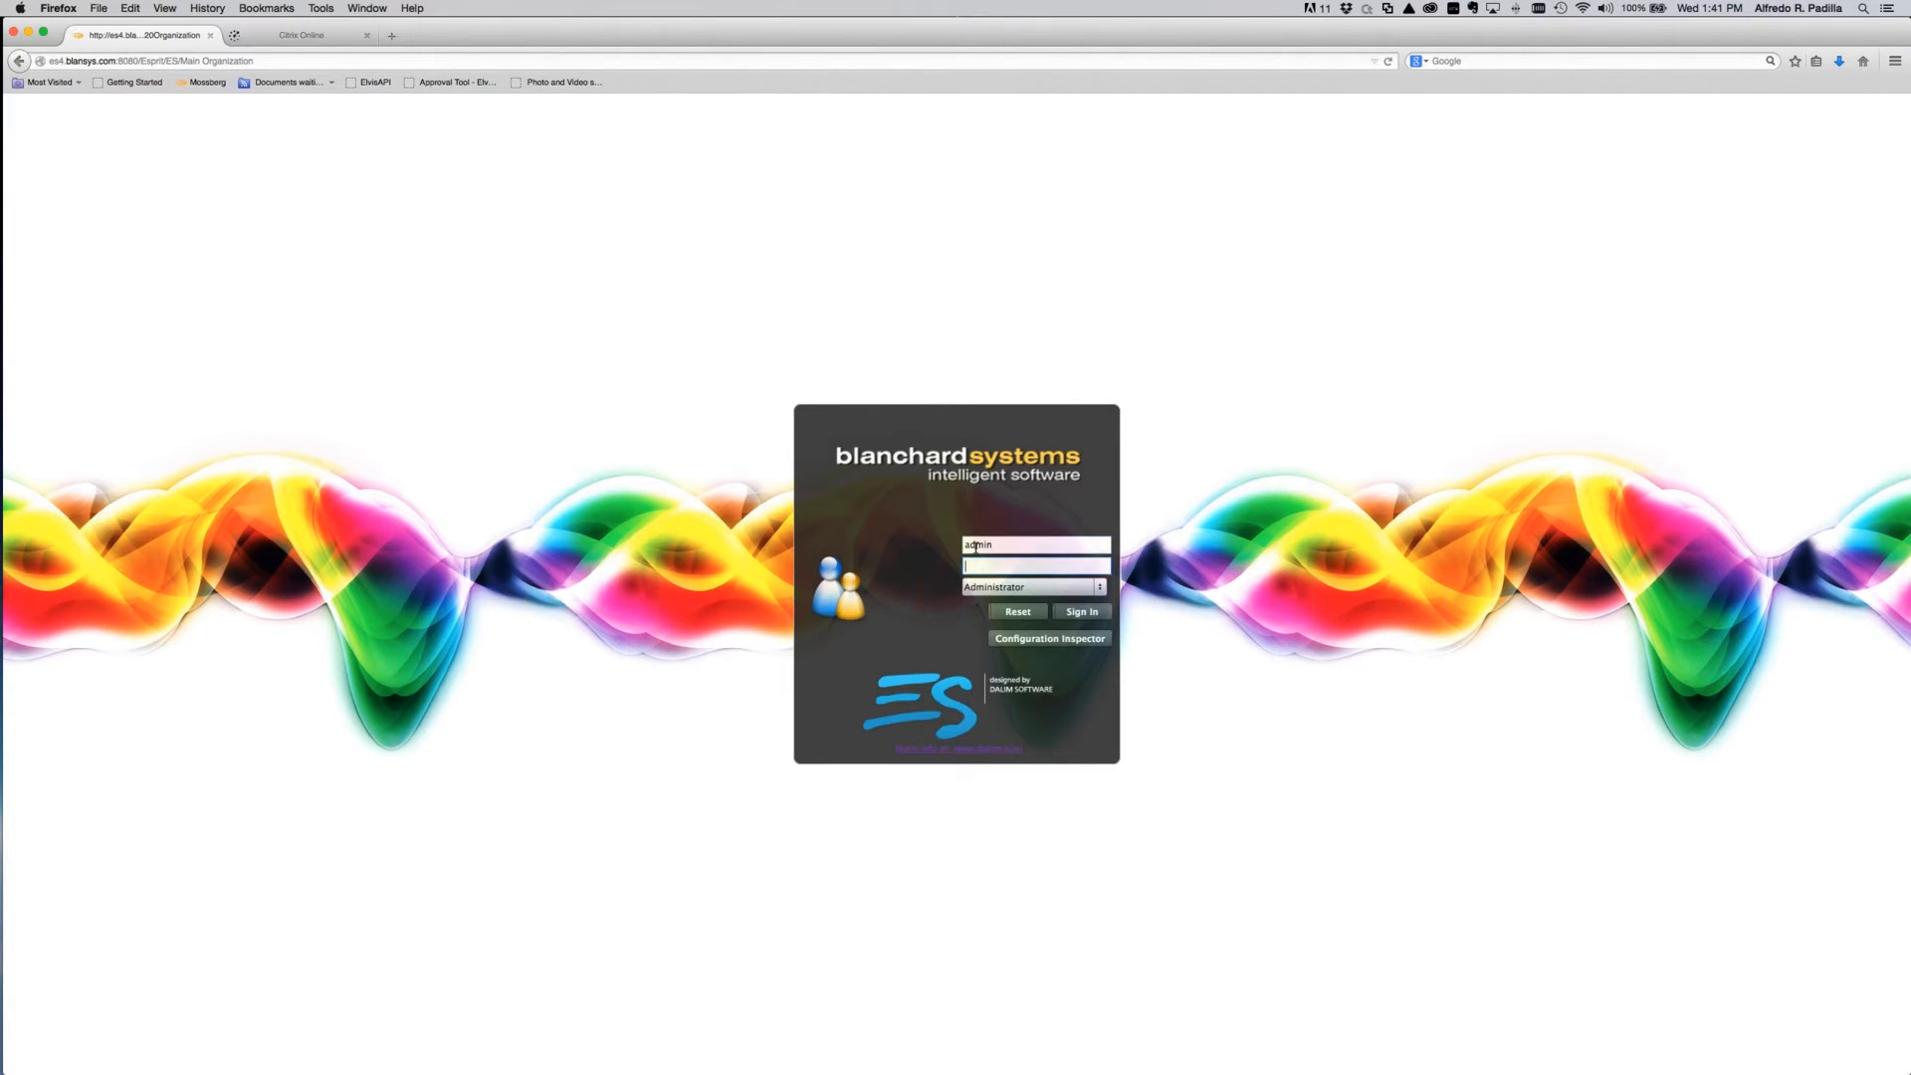
type("•••••••••")
key("Return")
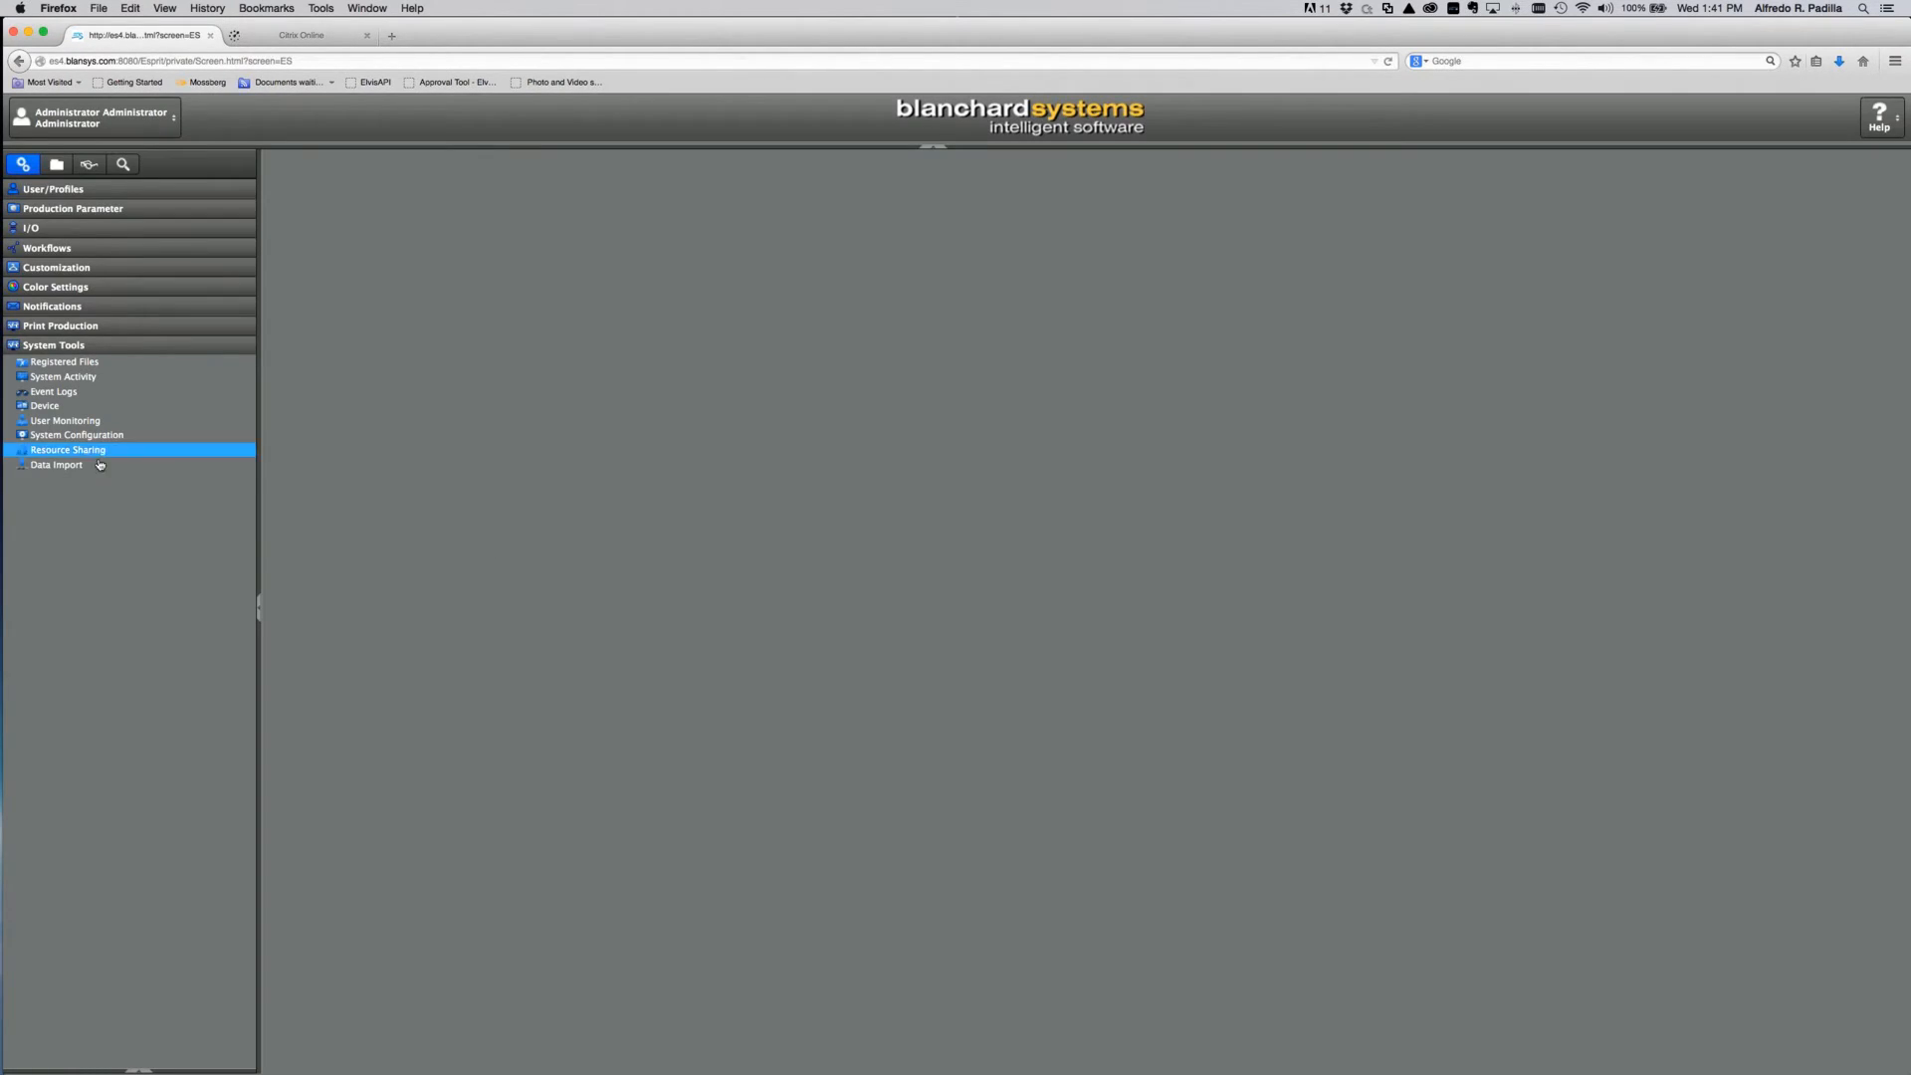
left_click(99, 465)
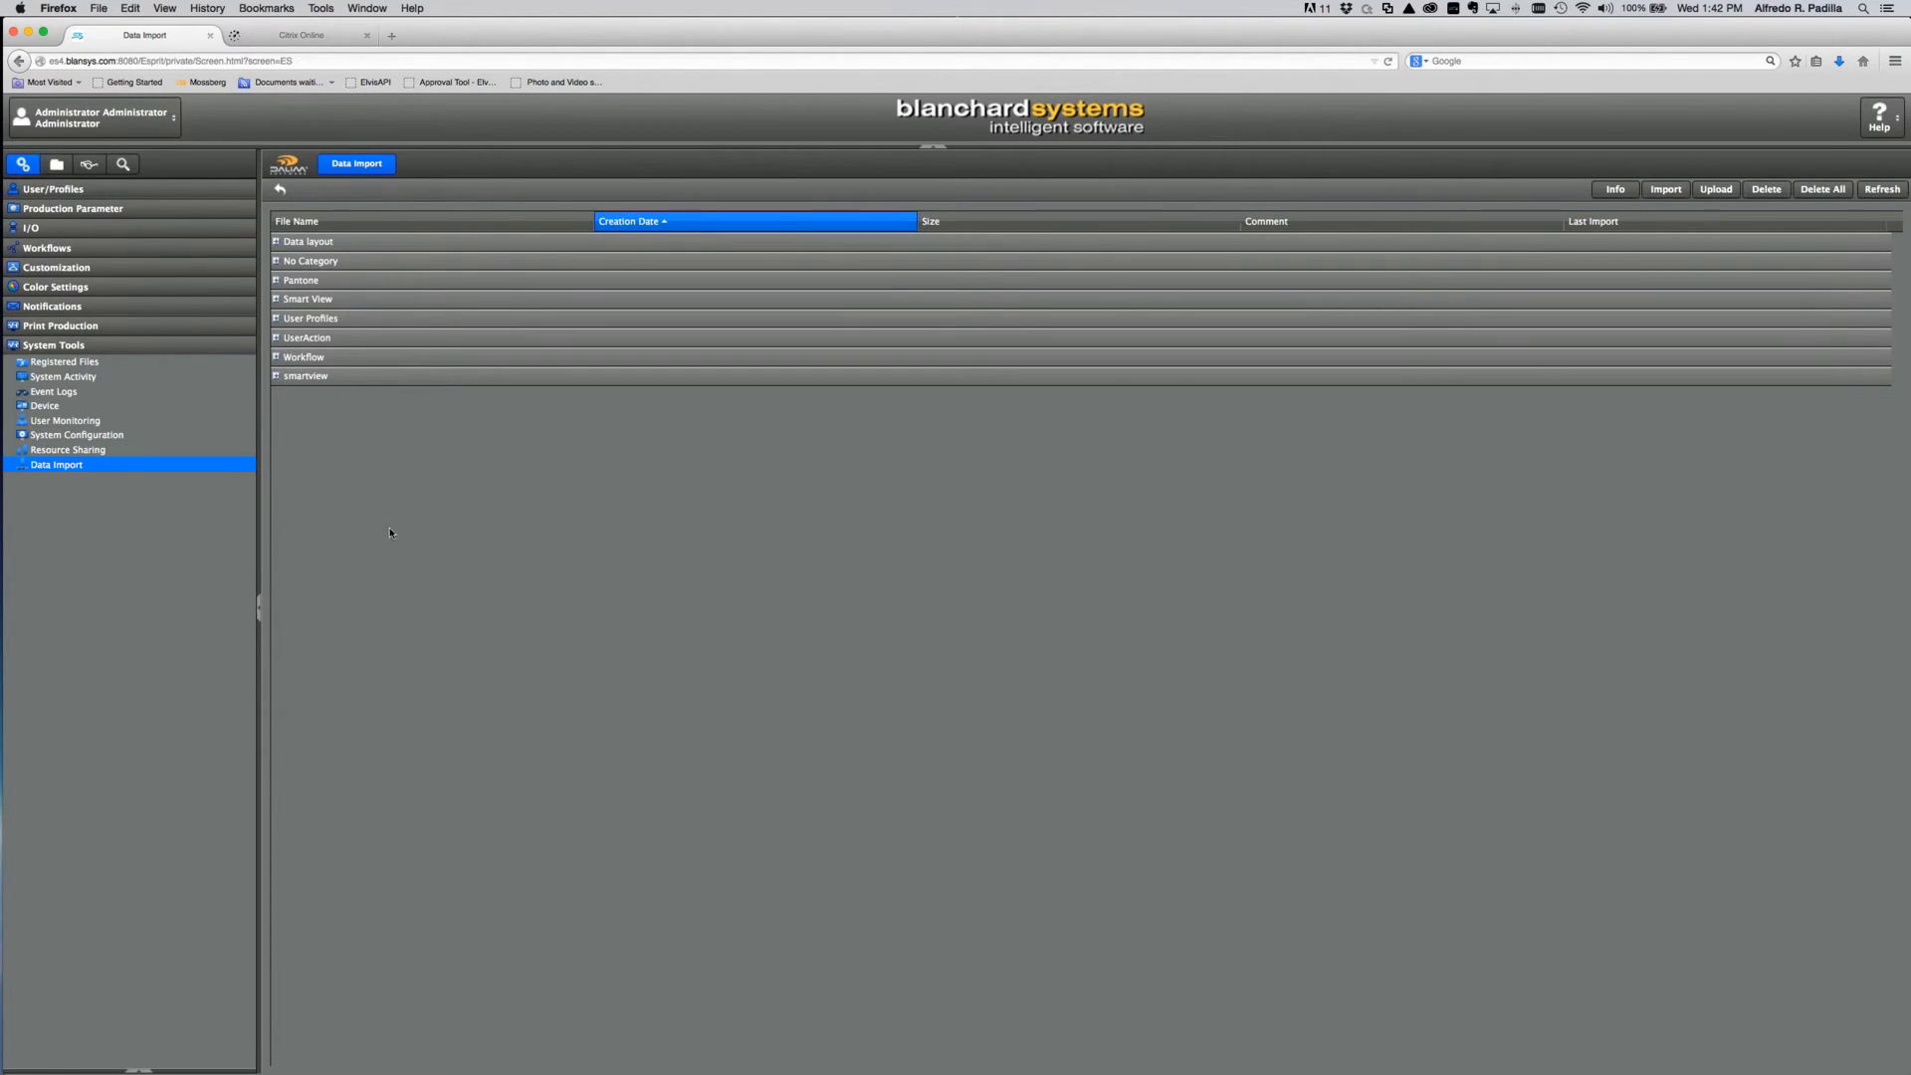
left_click(277, 376)
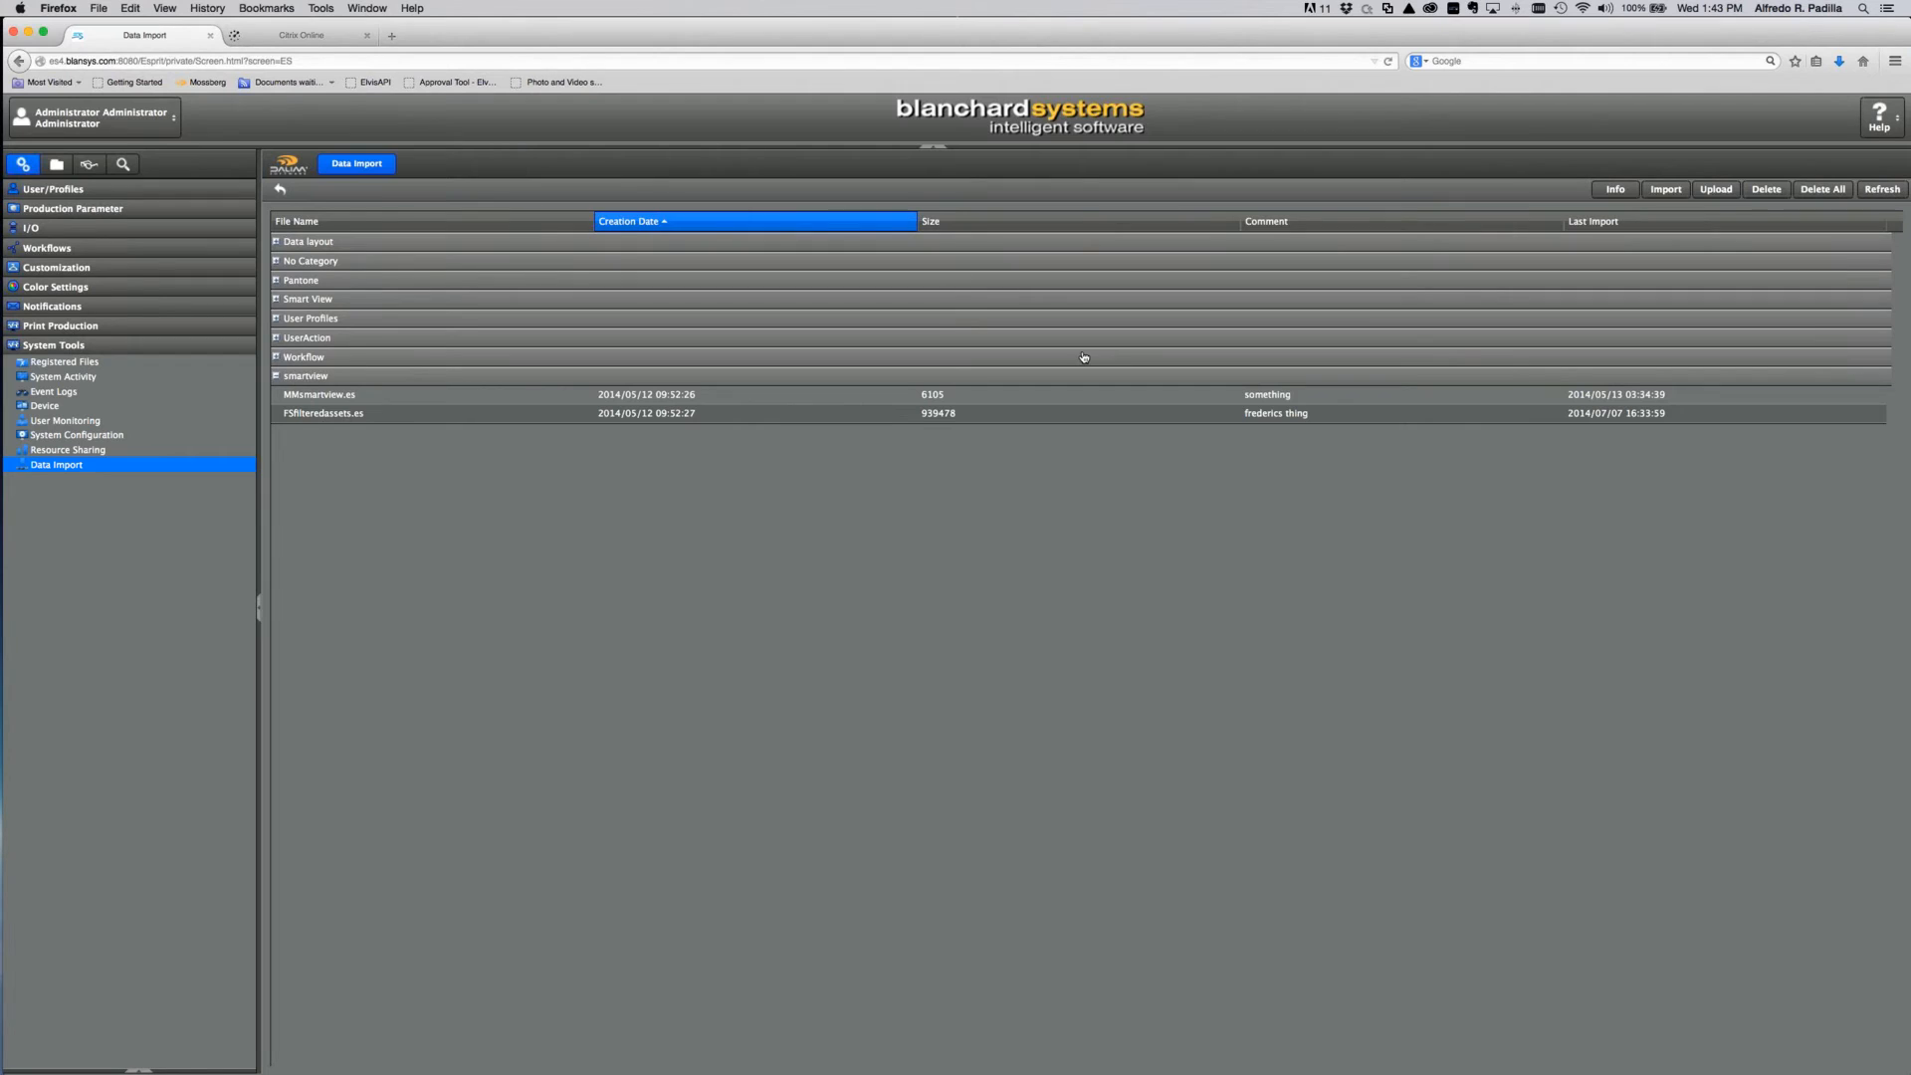
Step: Open the HTML5_Demo.Admin user profile and review its Settings smart views
left_click(47, 192)
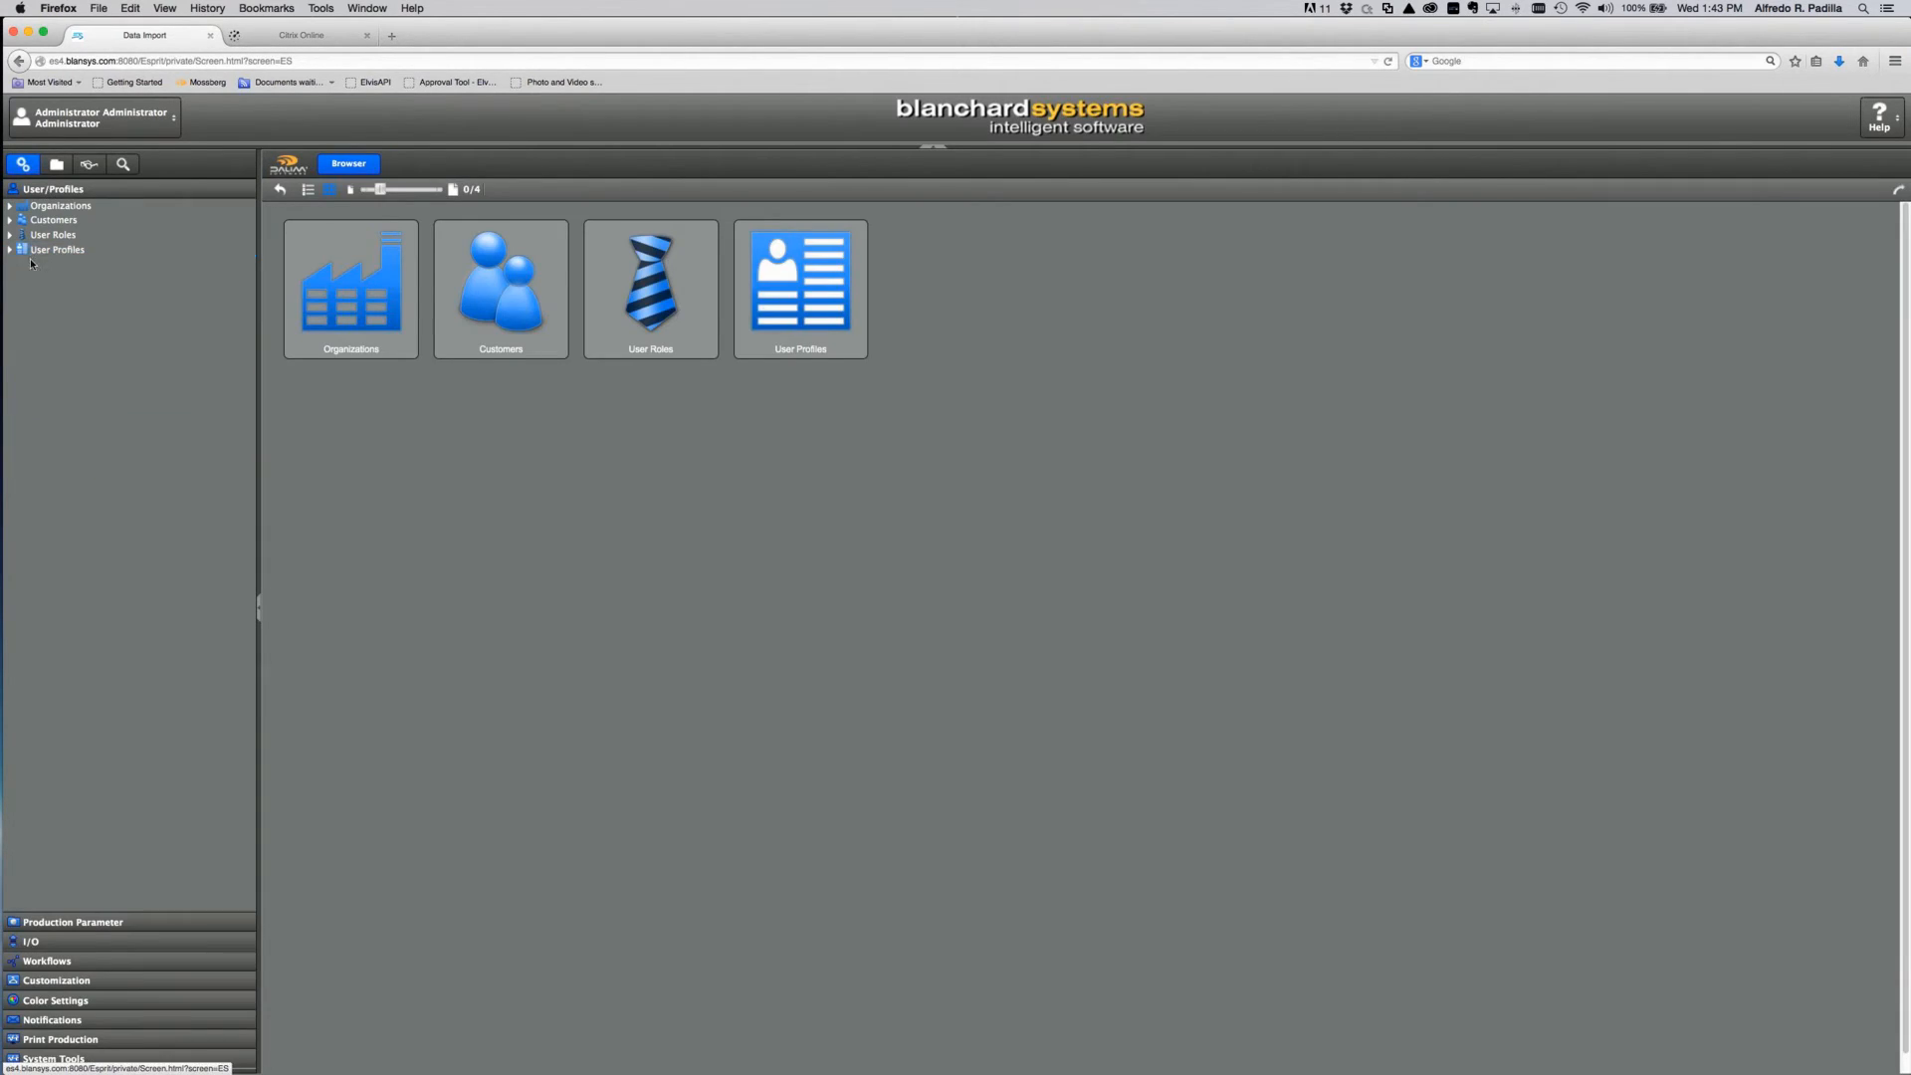
left_click(9, 253)
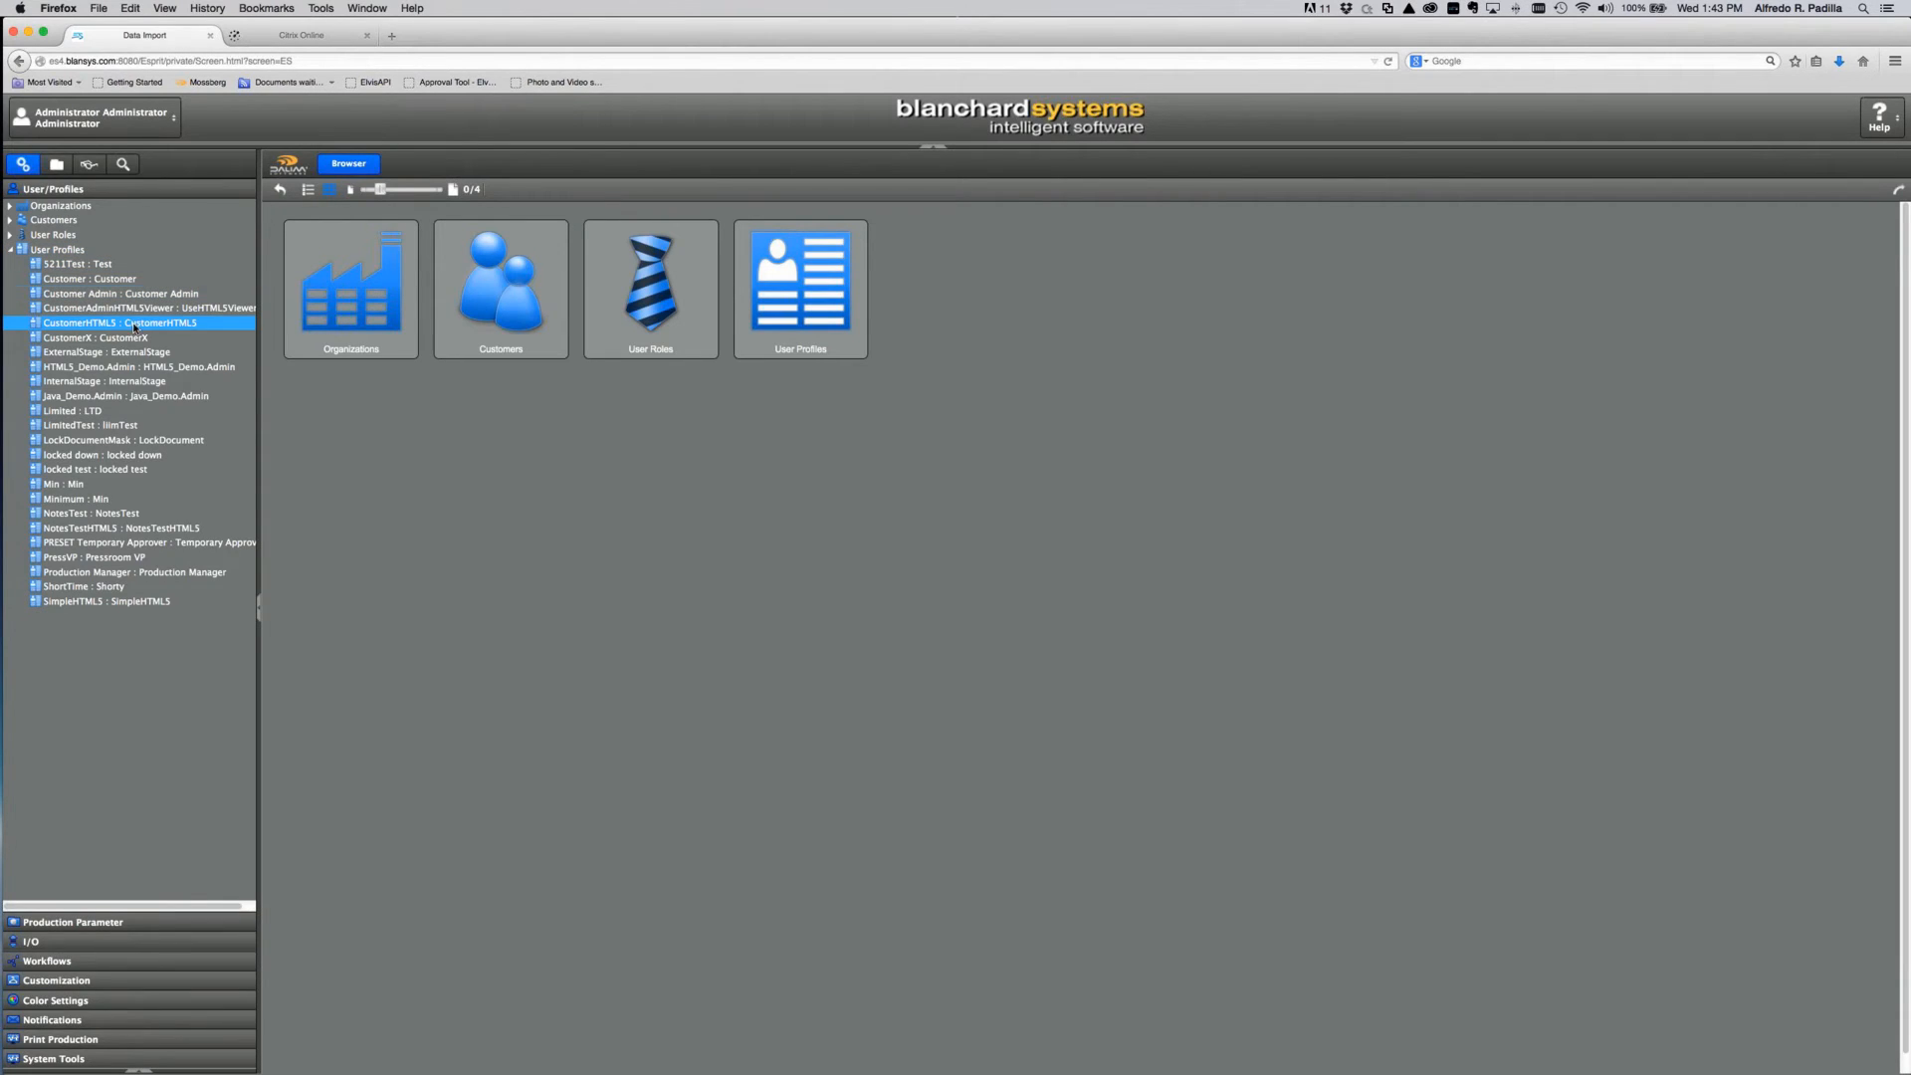
left_click(82, 370)
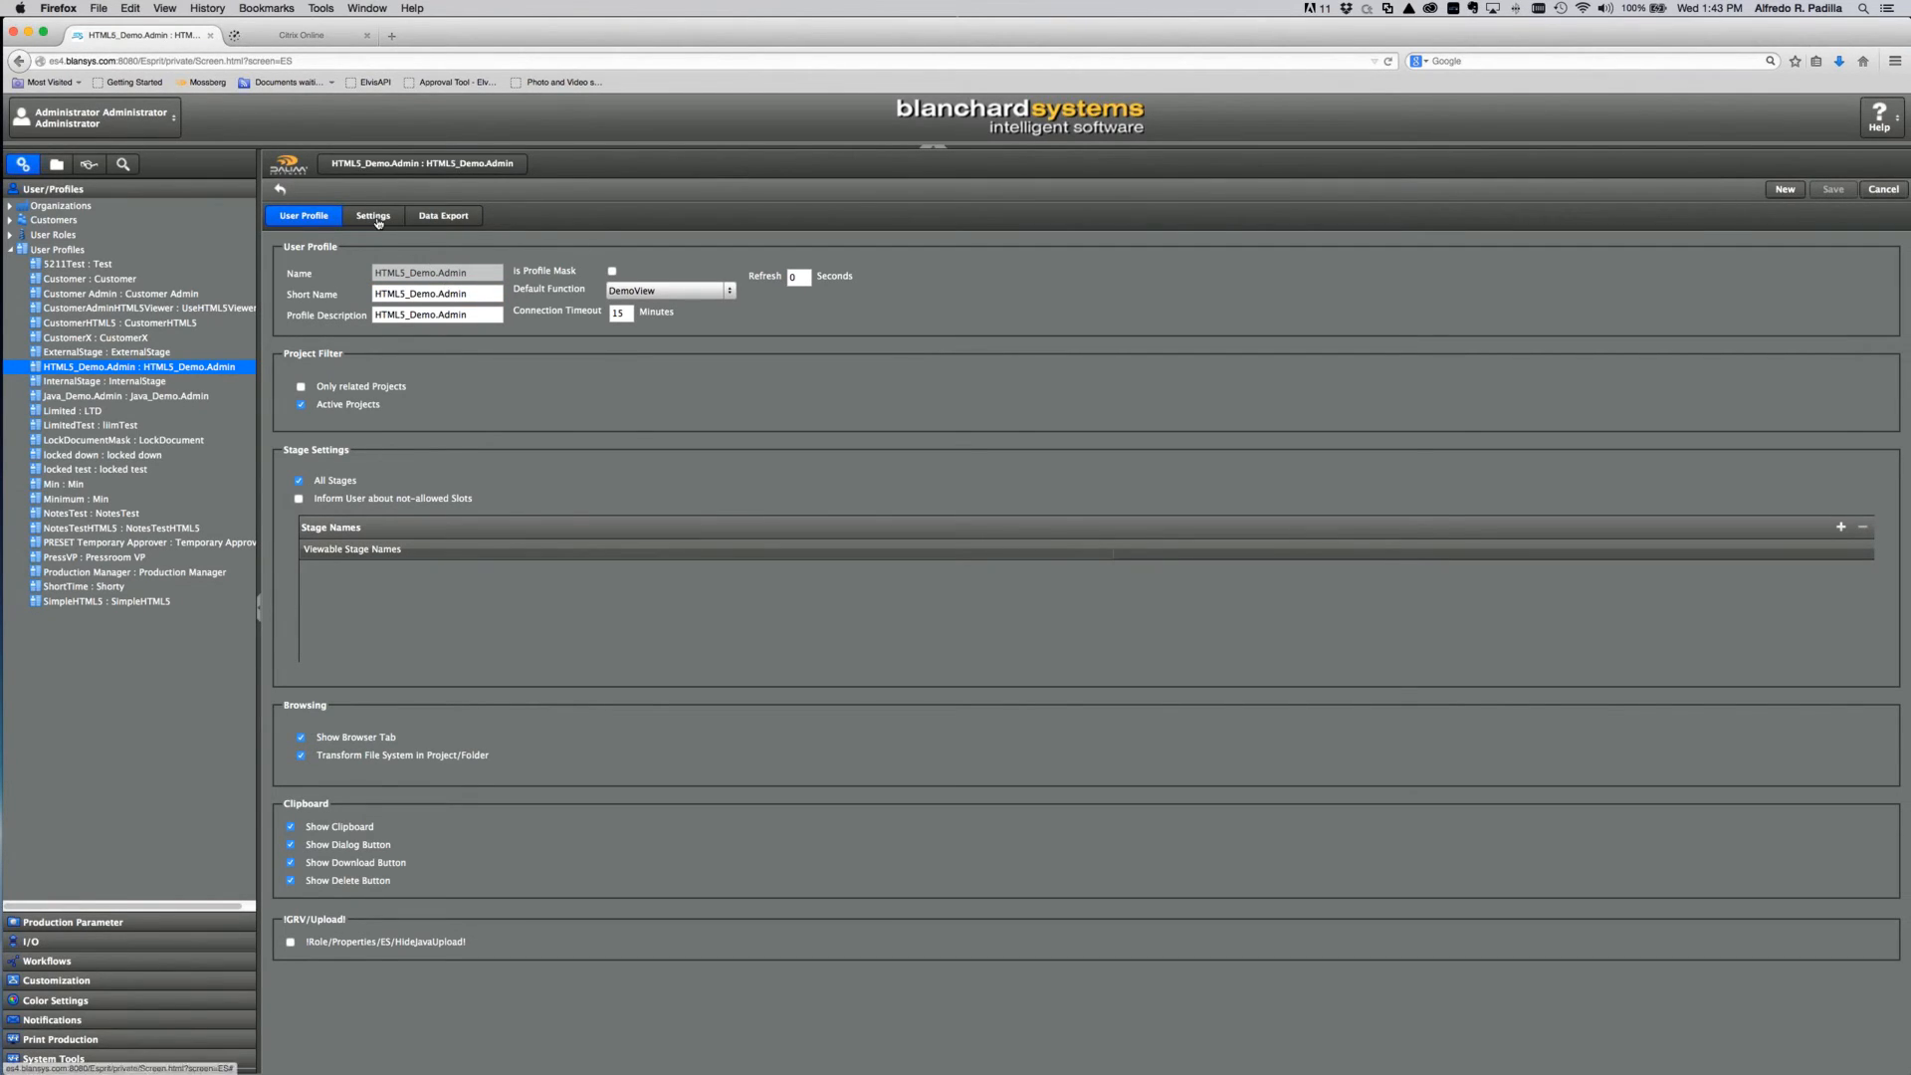
left_click(379, 221)
left_click(395, 249)
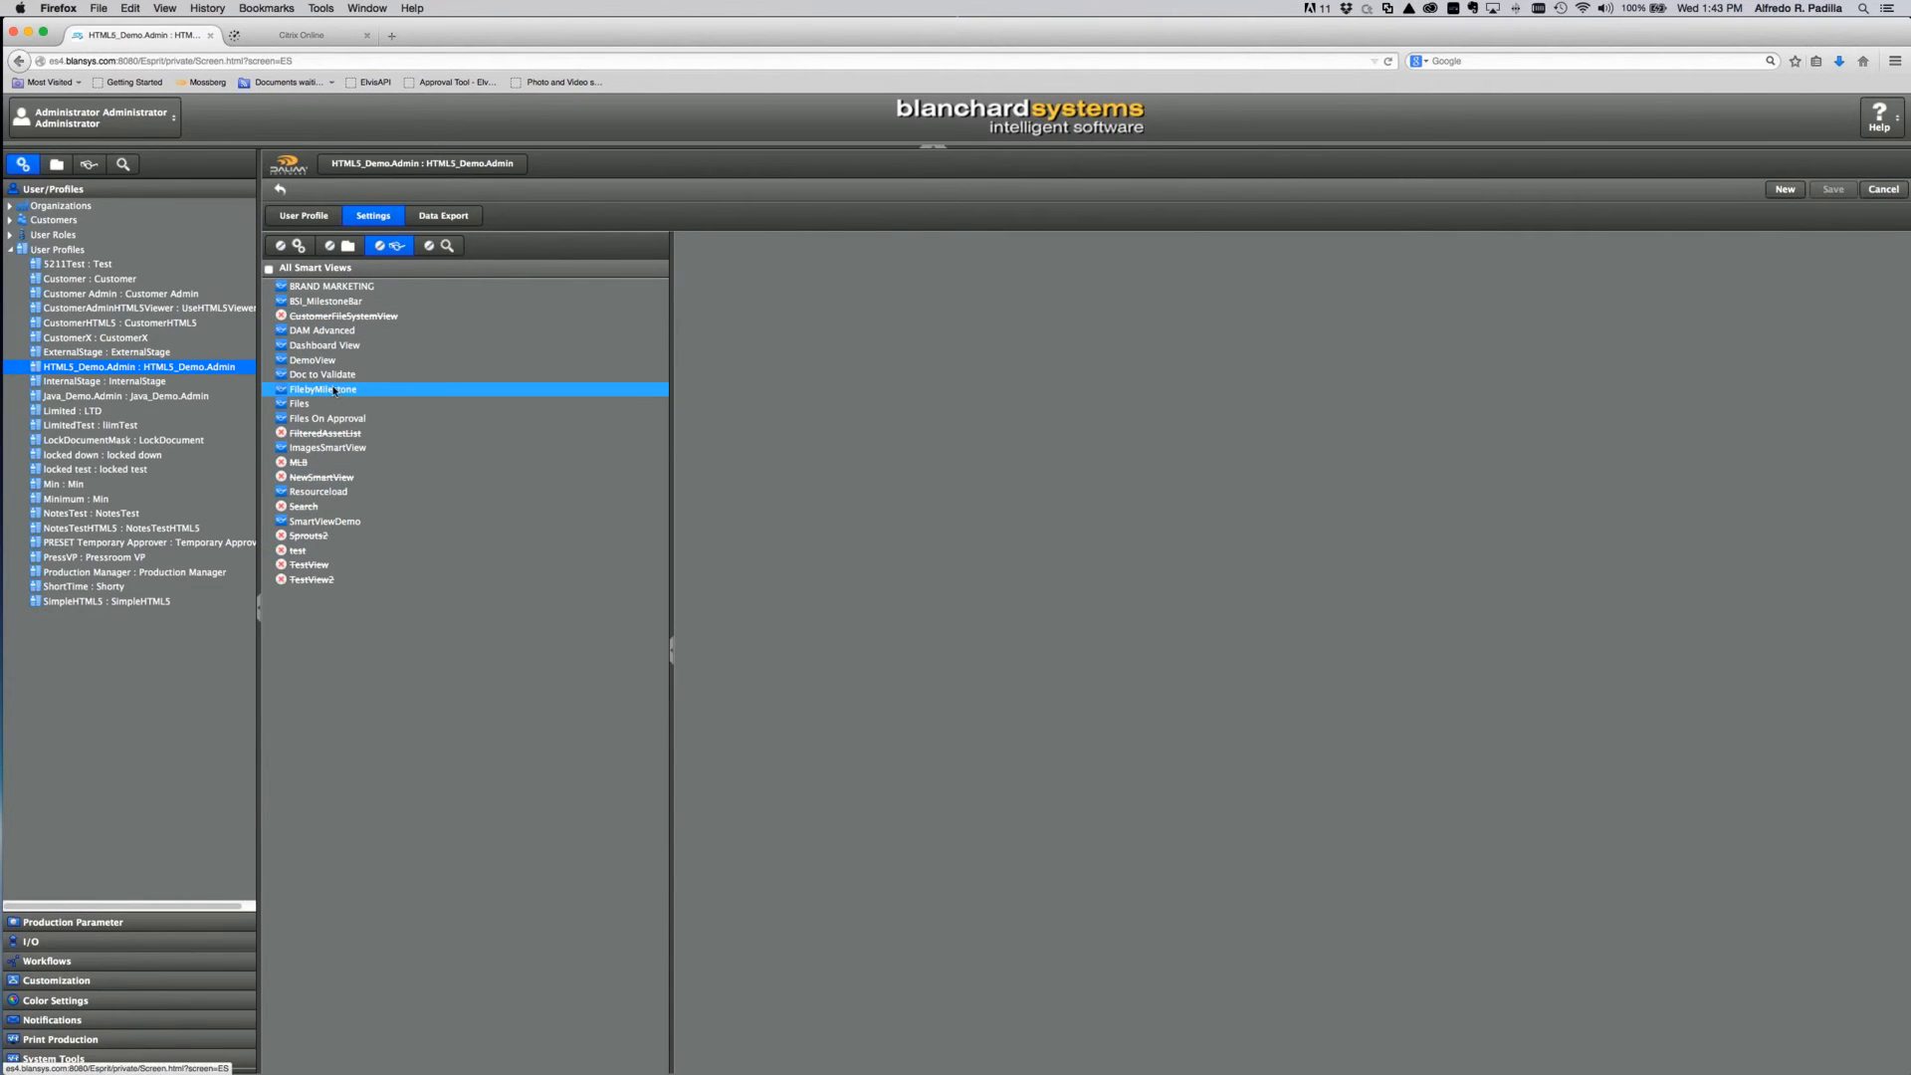
Step: Set the profile's Default Function to DemoView
left_click(314, 223)
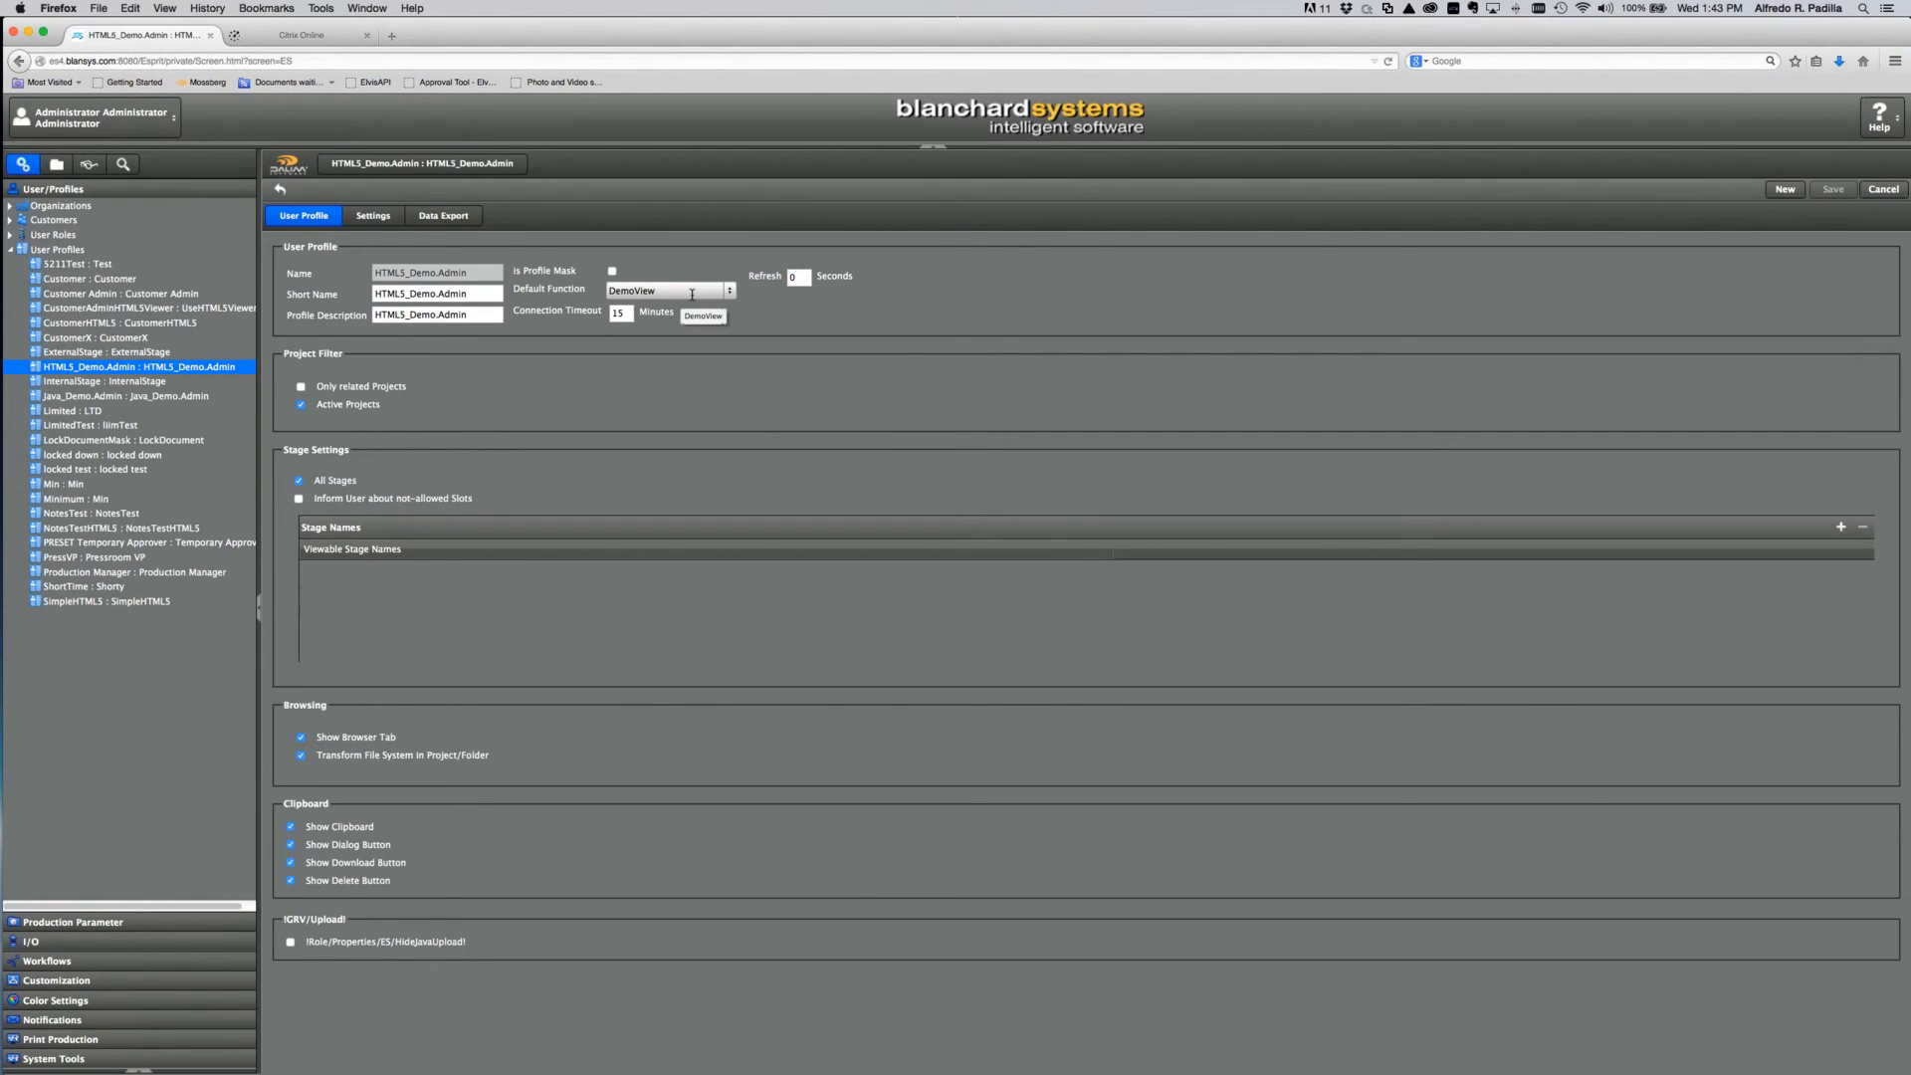
left_click(729, 296)
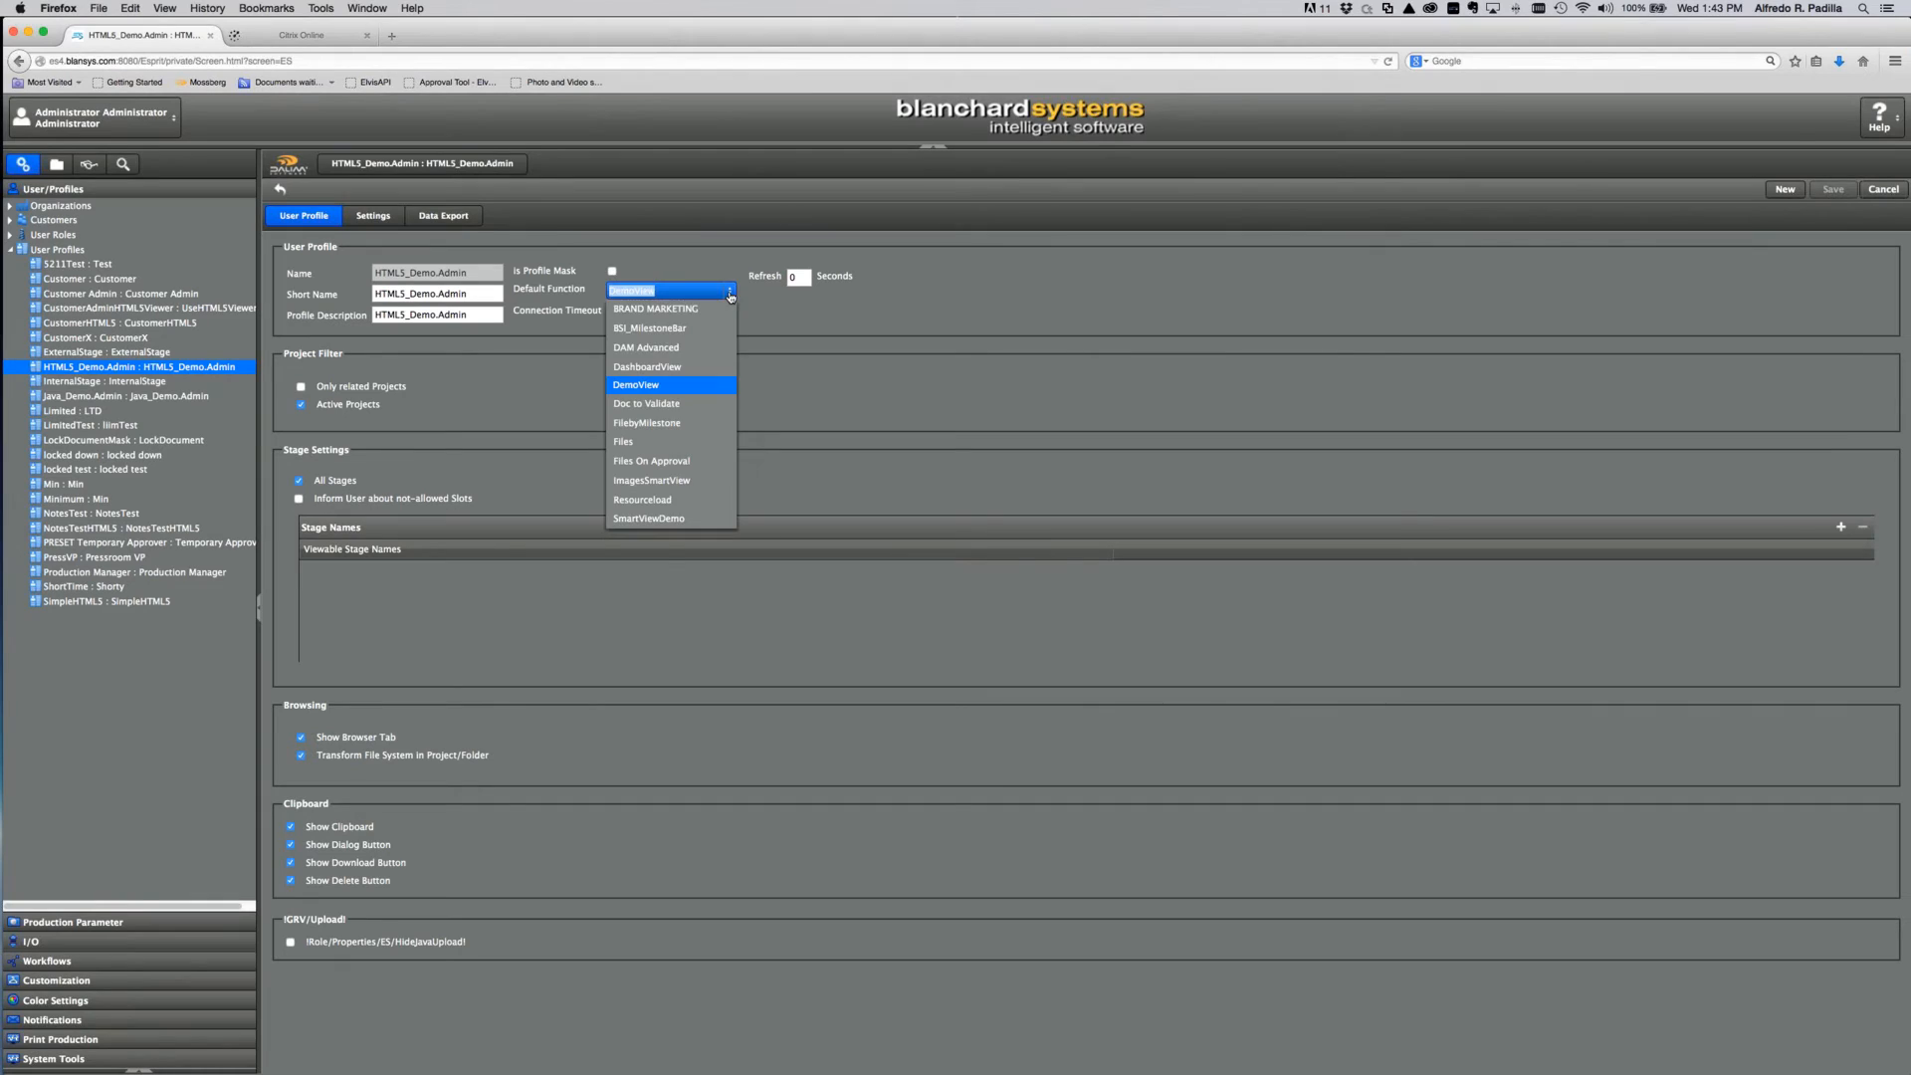
left_click(681, 385)
left_click(927, 397)
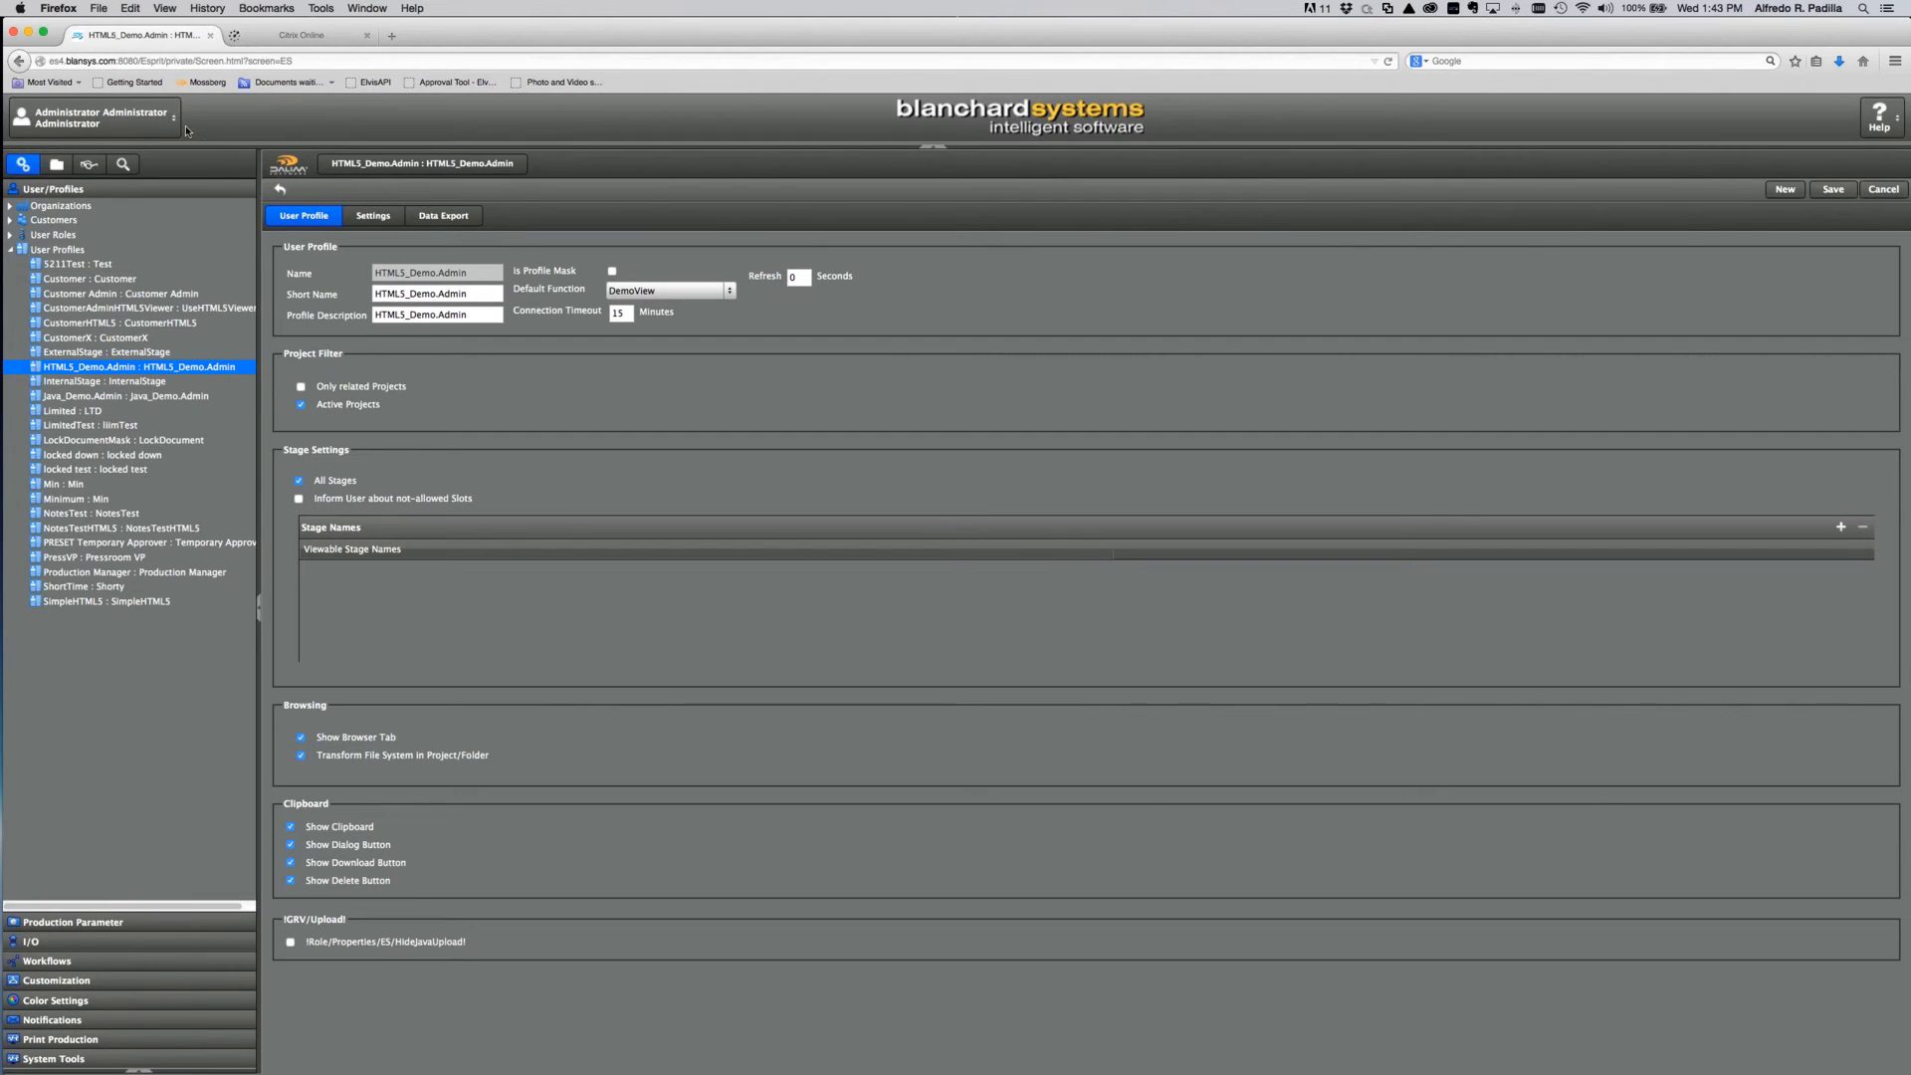
Step: Sign out and back in as admin with the HTML5_Demo.Admin role, landing in DemoView's 43-thumbnail gallery
left_click(100, 117)
left_click(106, 175)
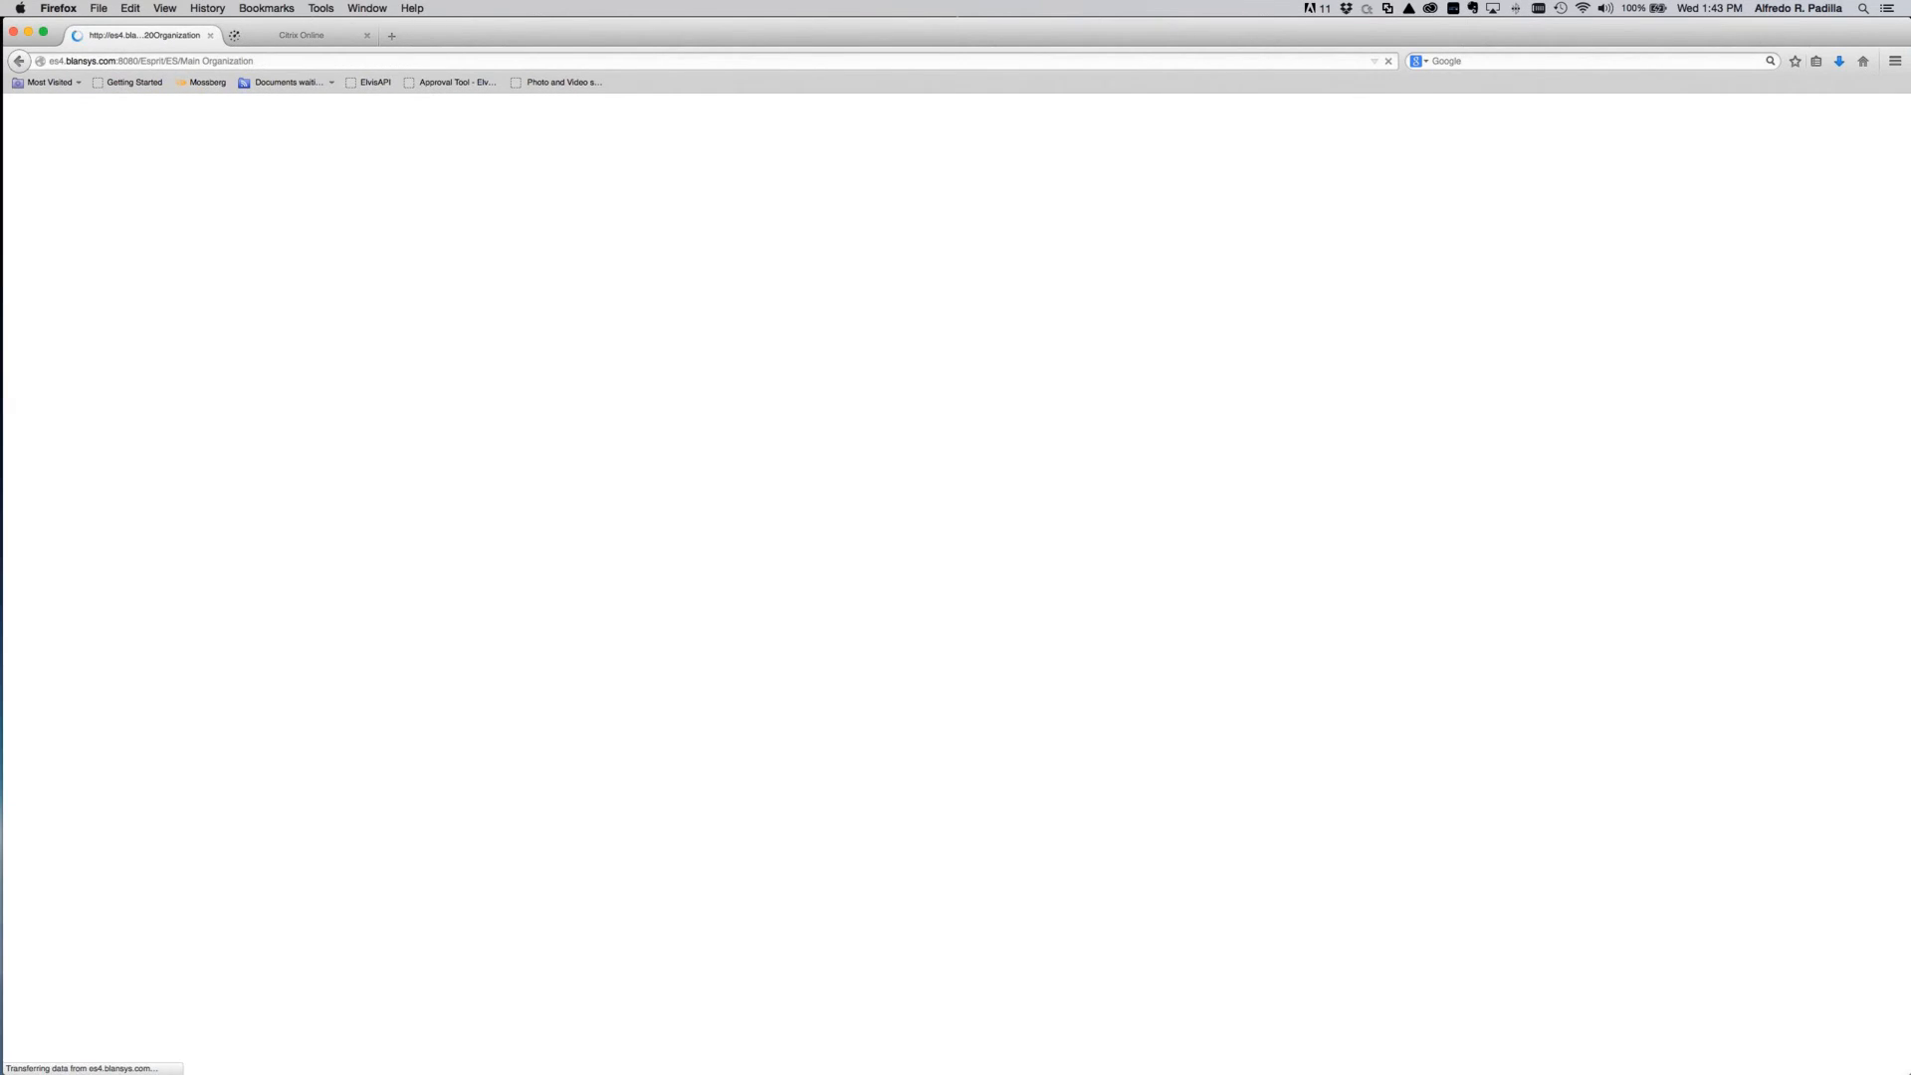
type("admin")
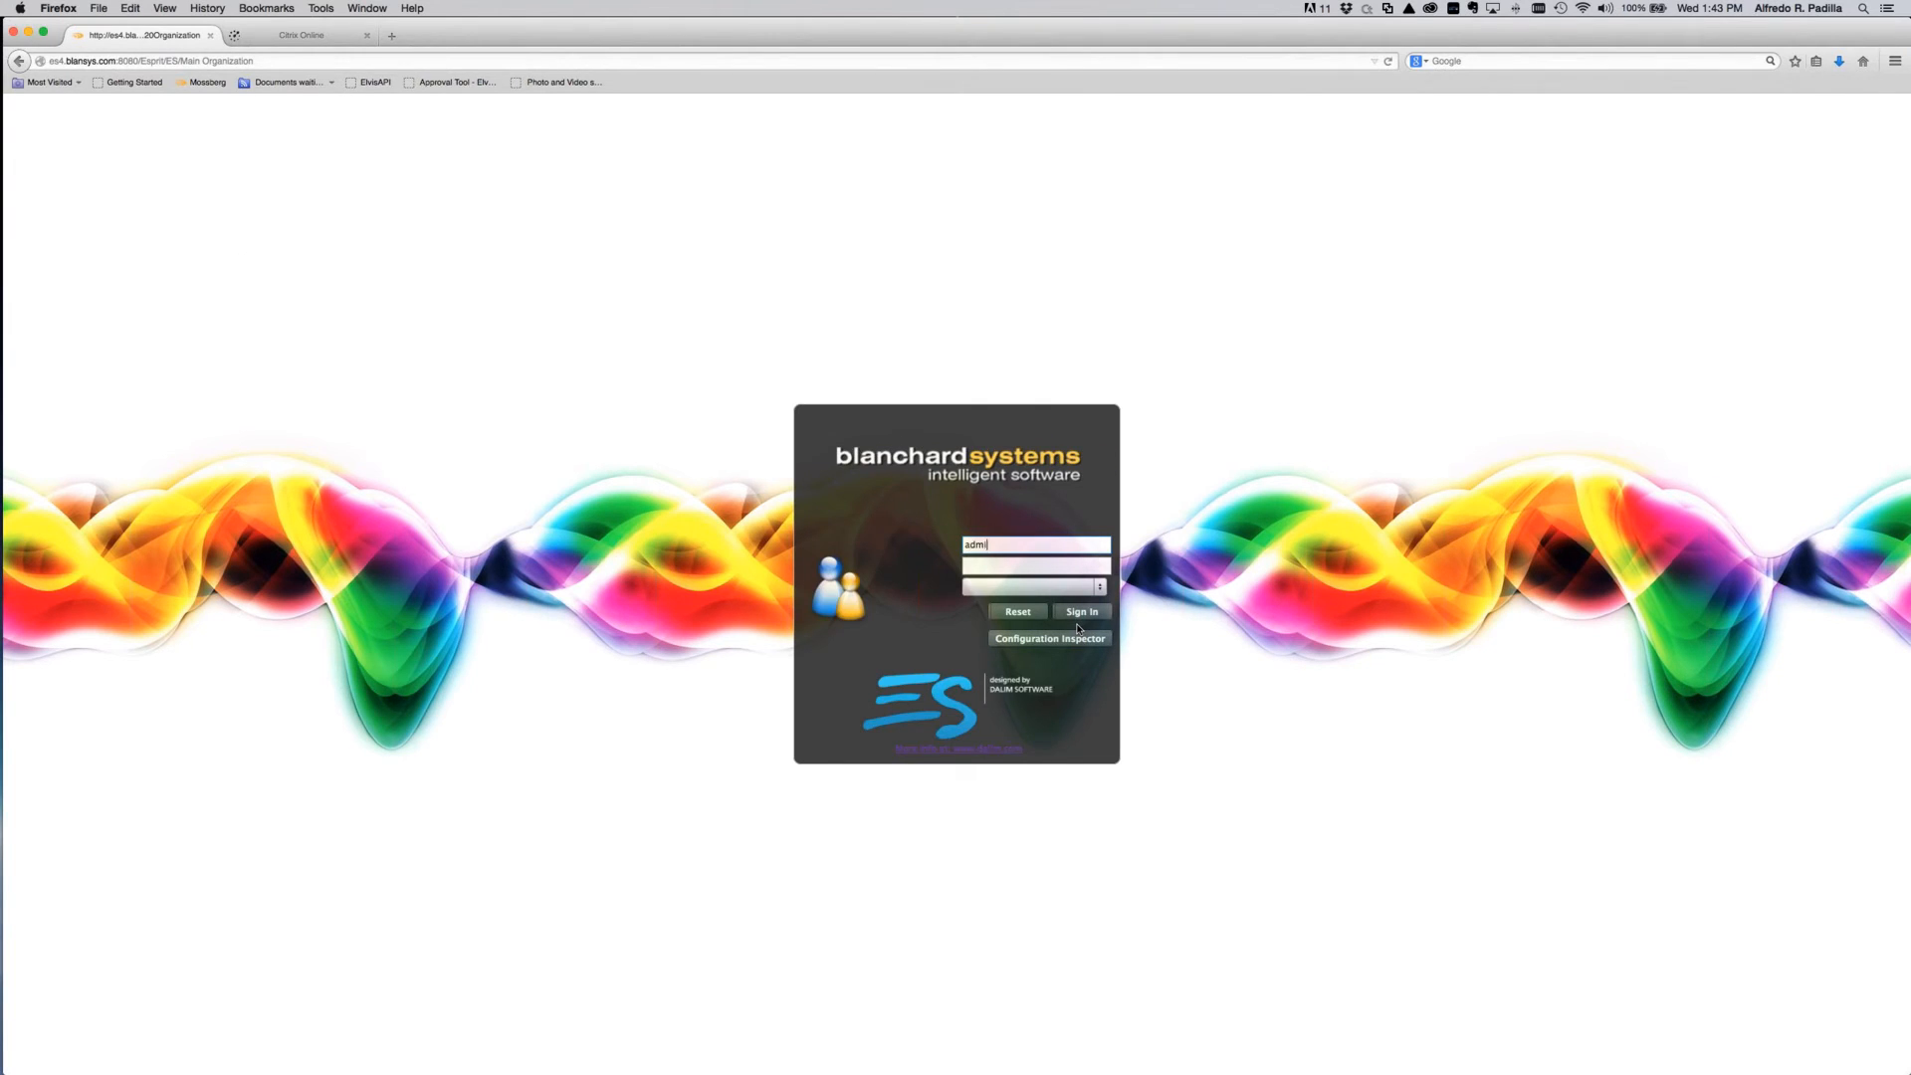
key("Tab")
type("a")
type("••")
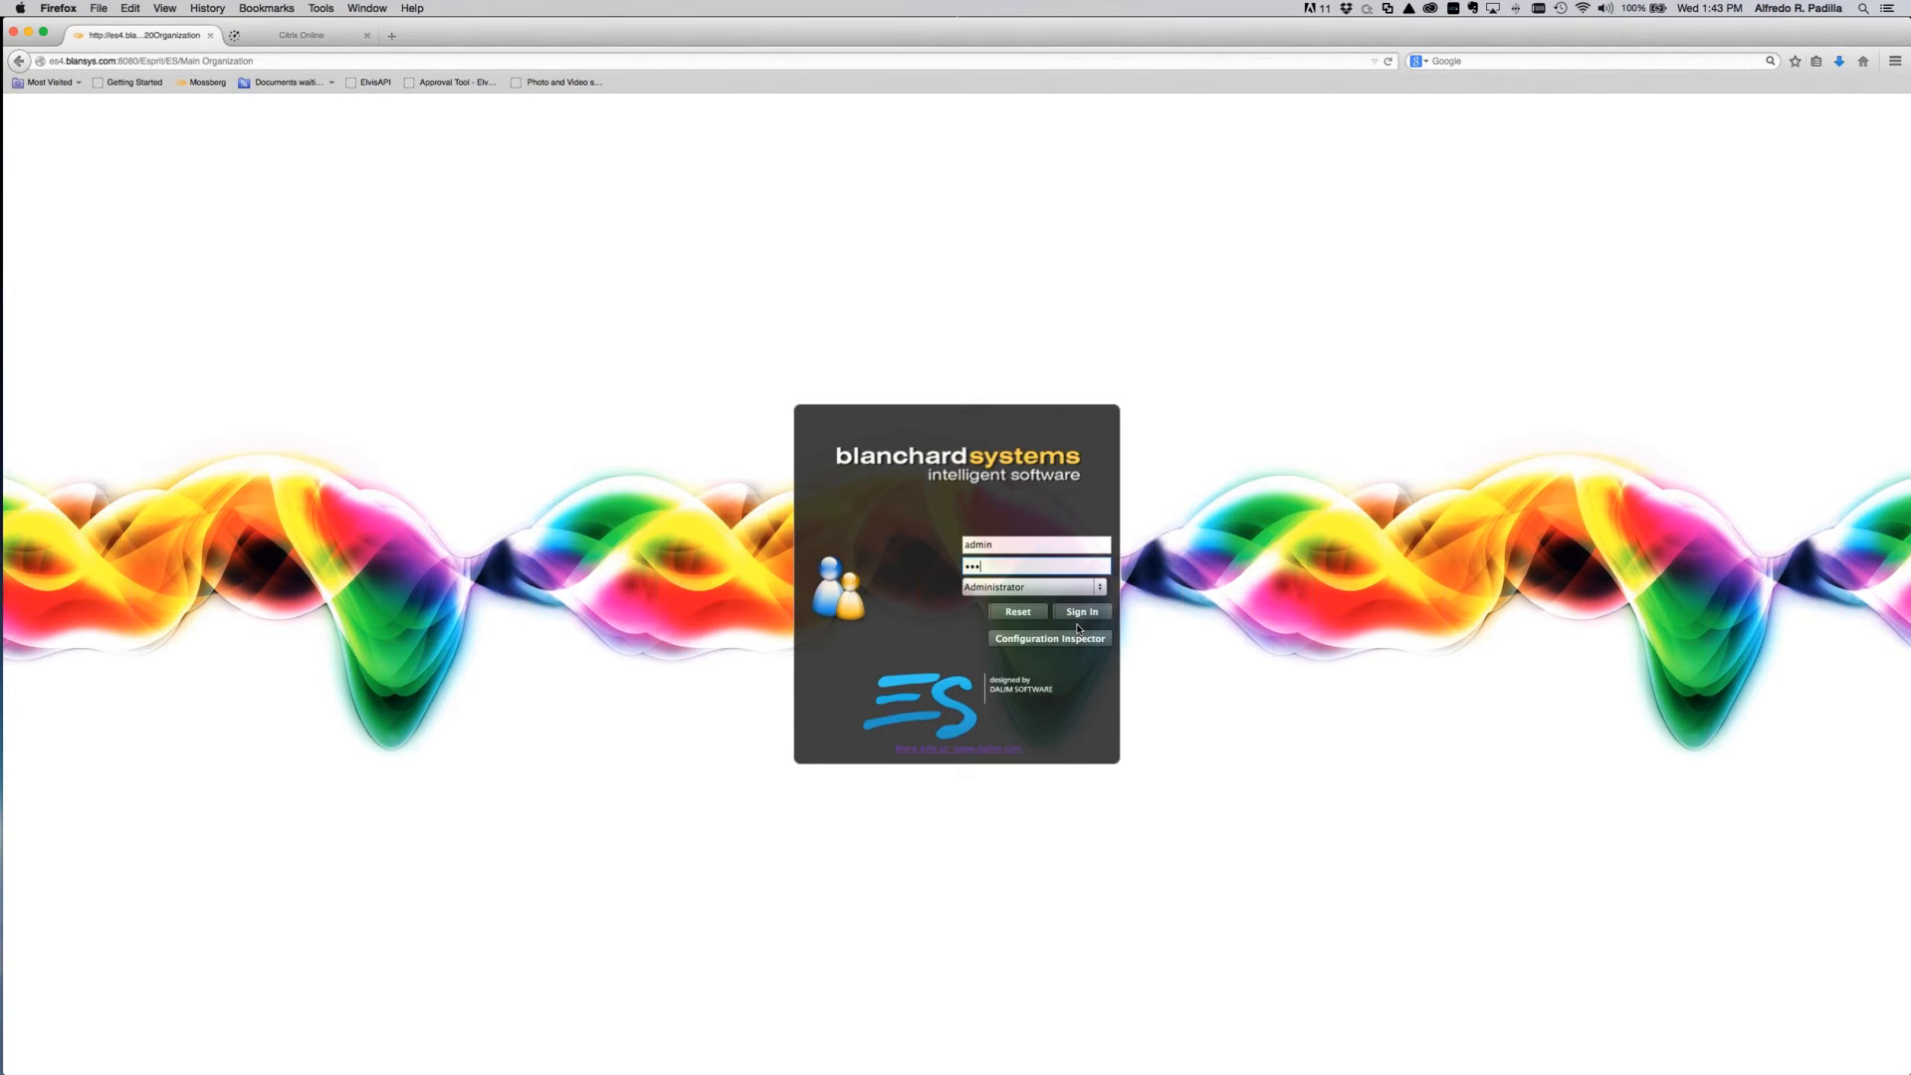
type("•••••••")
left_click(1105, 590)
left_click(1019, 667)
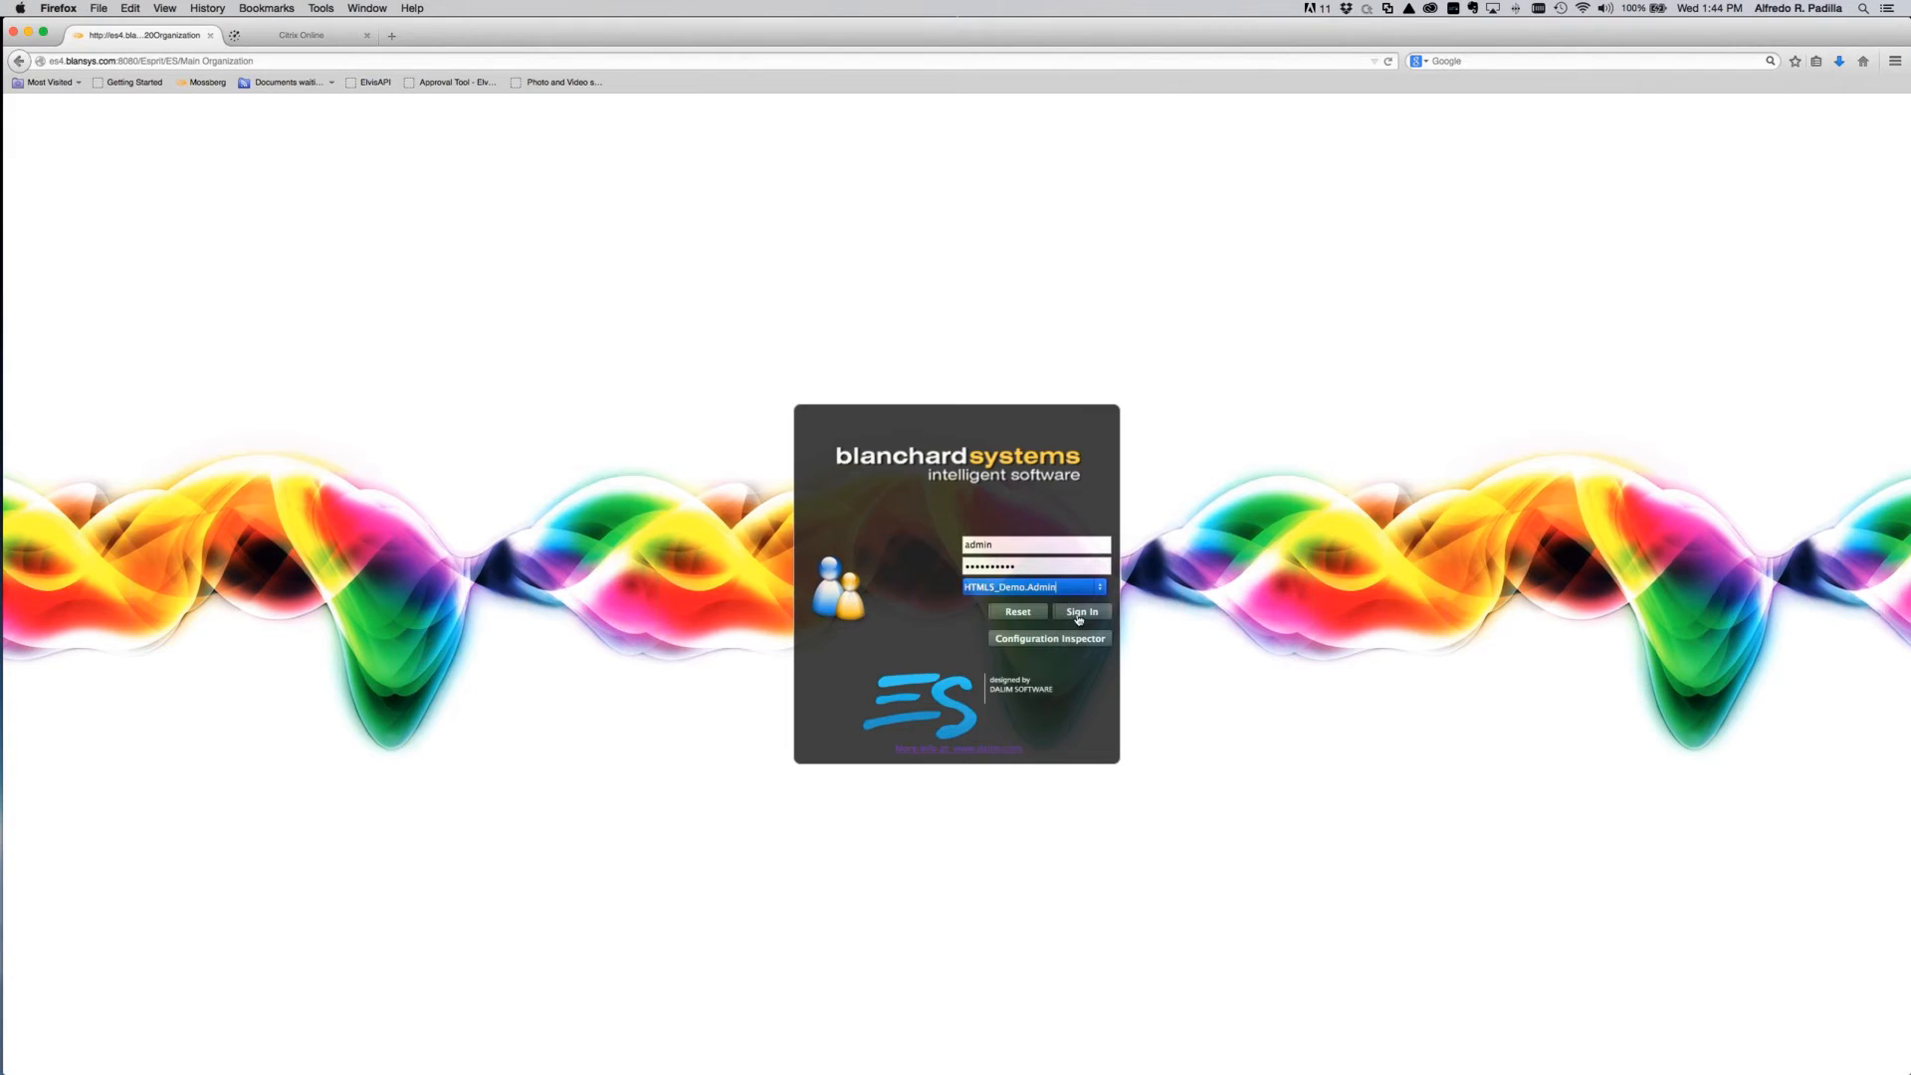
left_click(1079, 617)
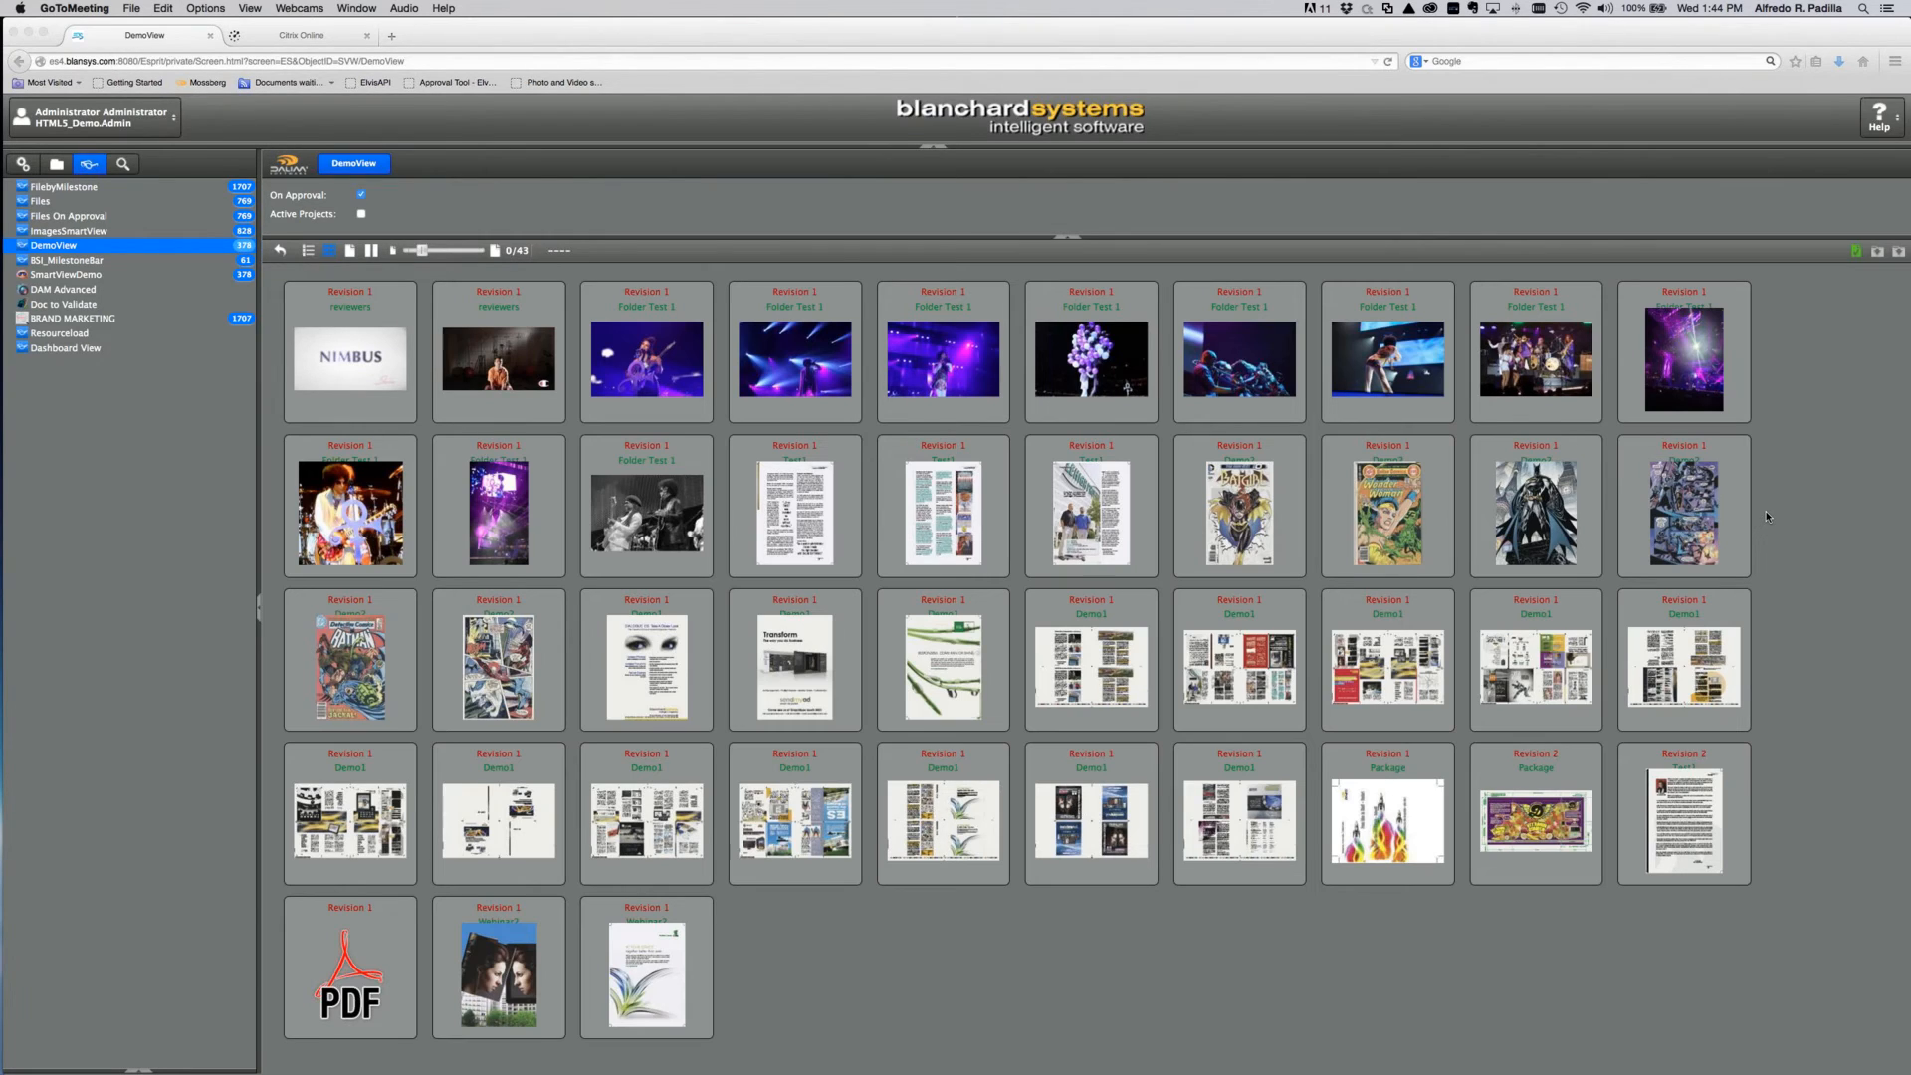
left_click(24, 169)
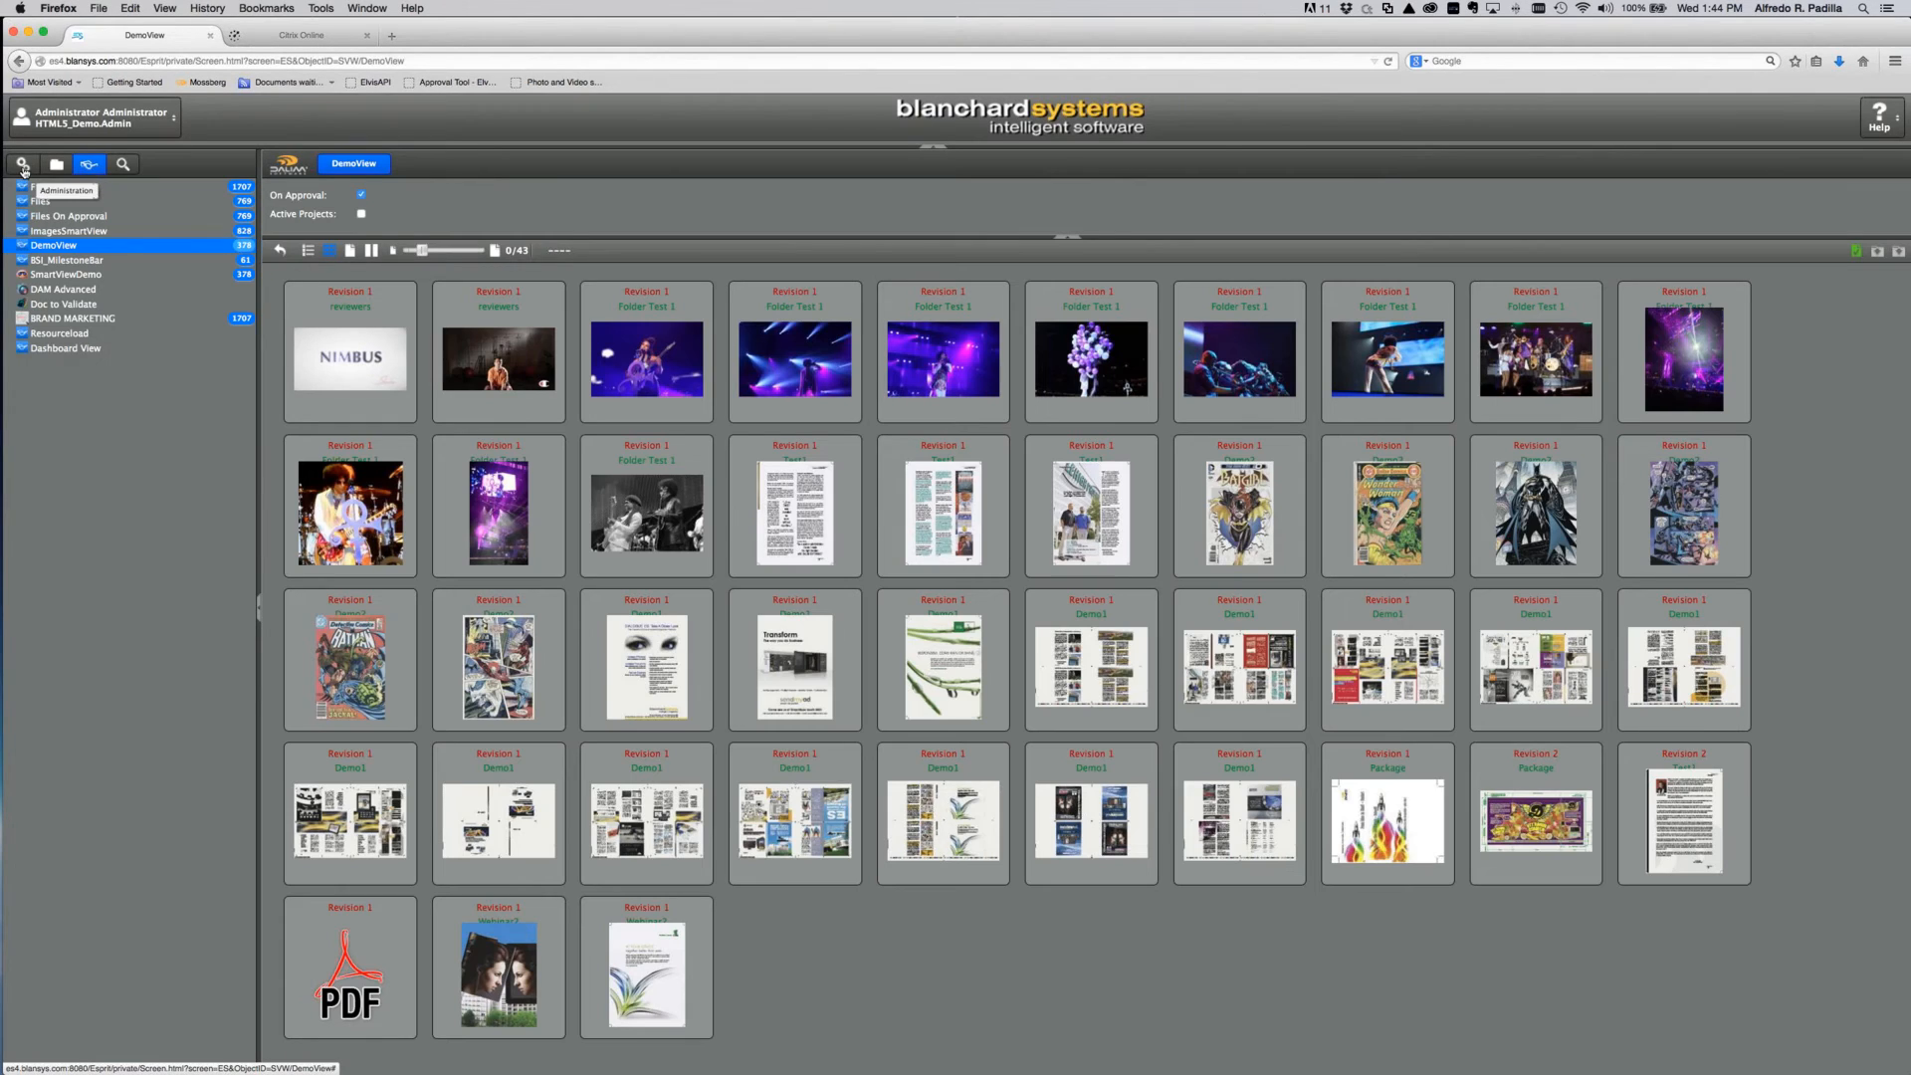
Step: Open the DemoView smart view configuration under Administration > Customization
left_click(23, 166)
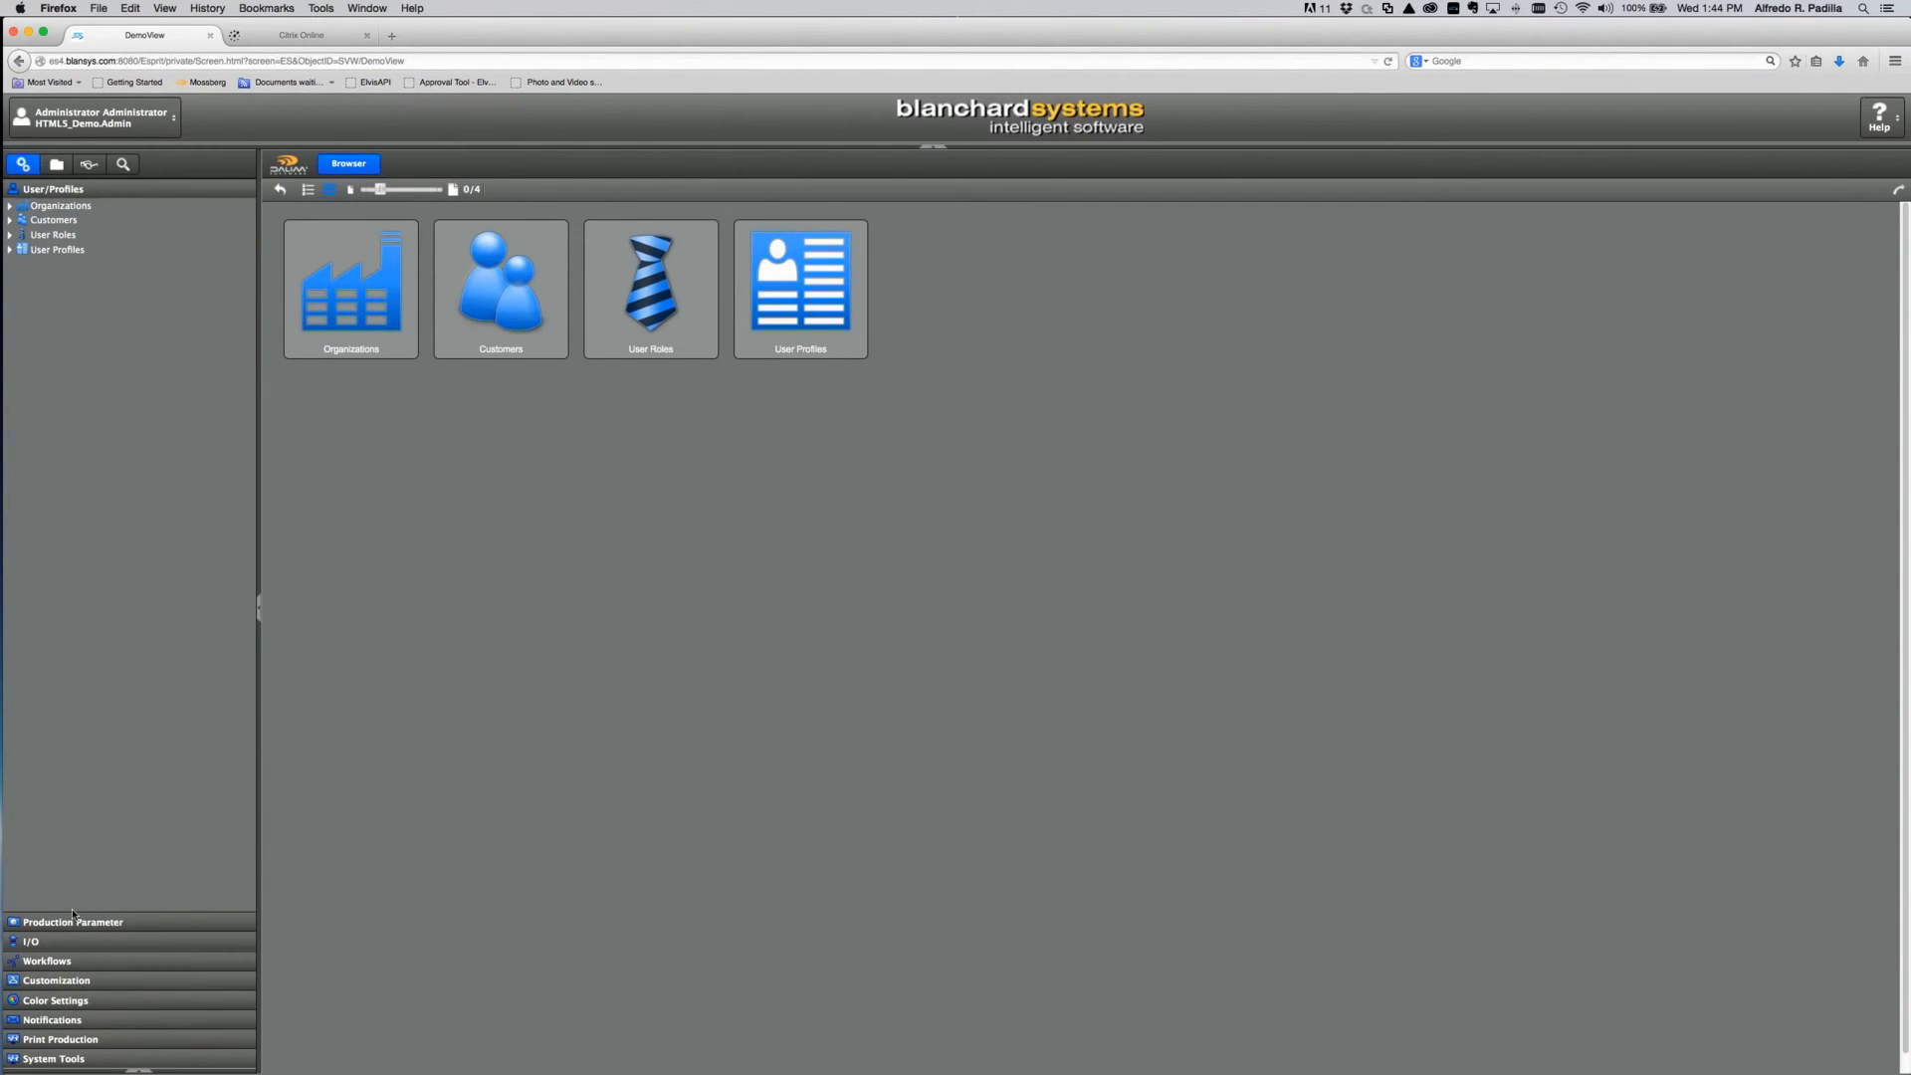
left_click(52, 981)
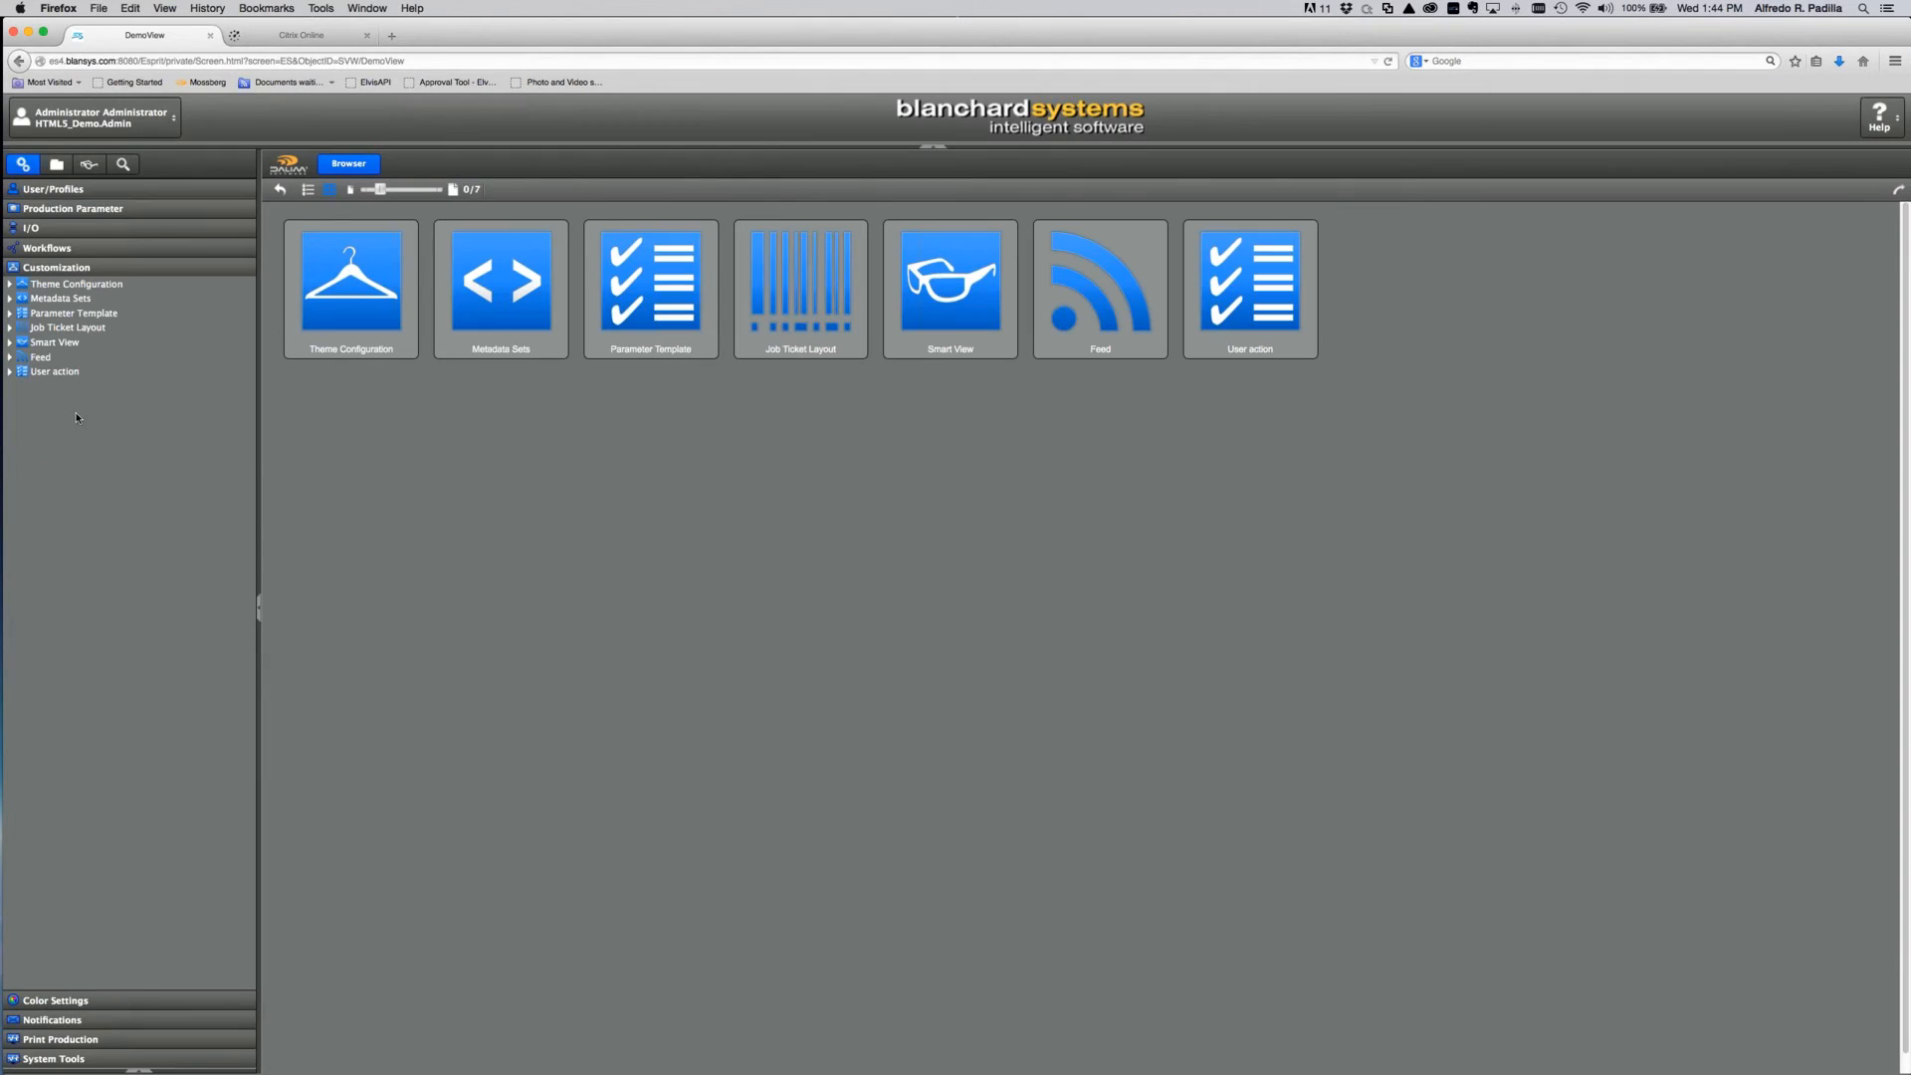
left_click(50, 343)
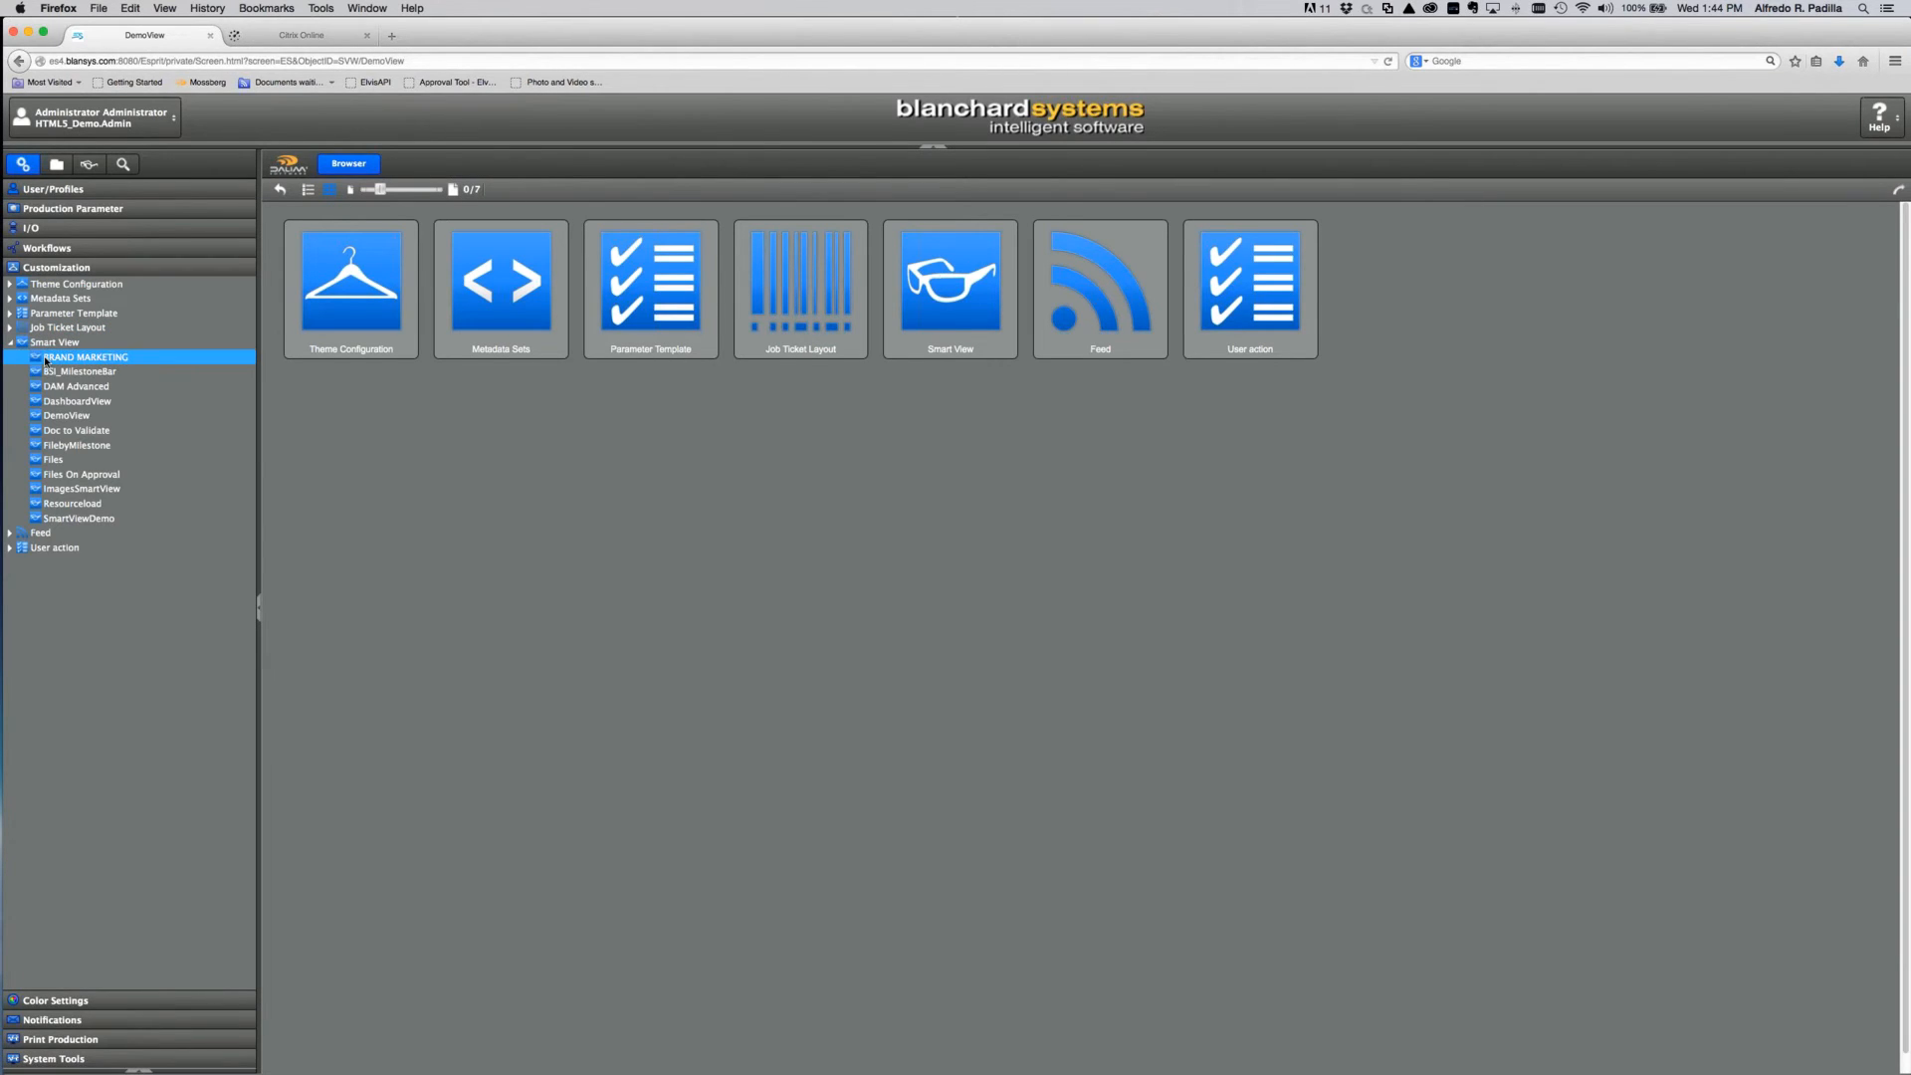
left_click(51, 417)
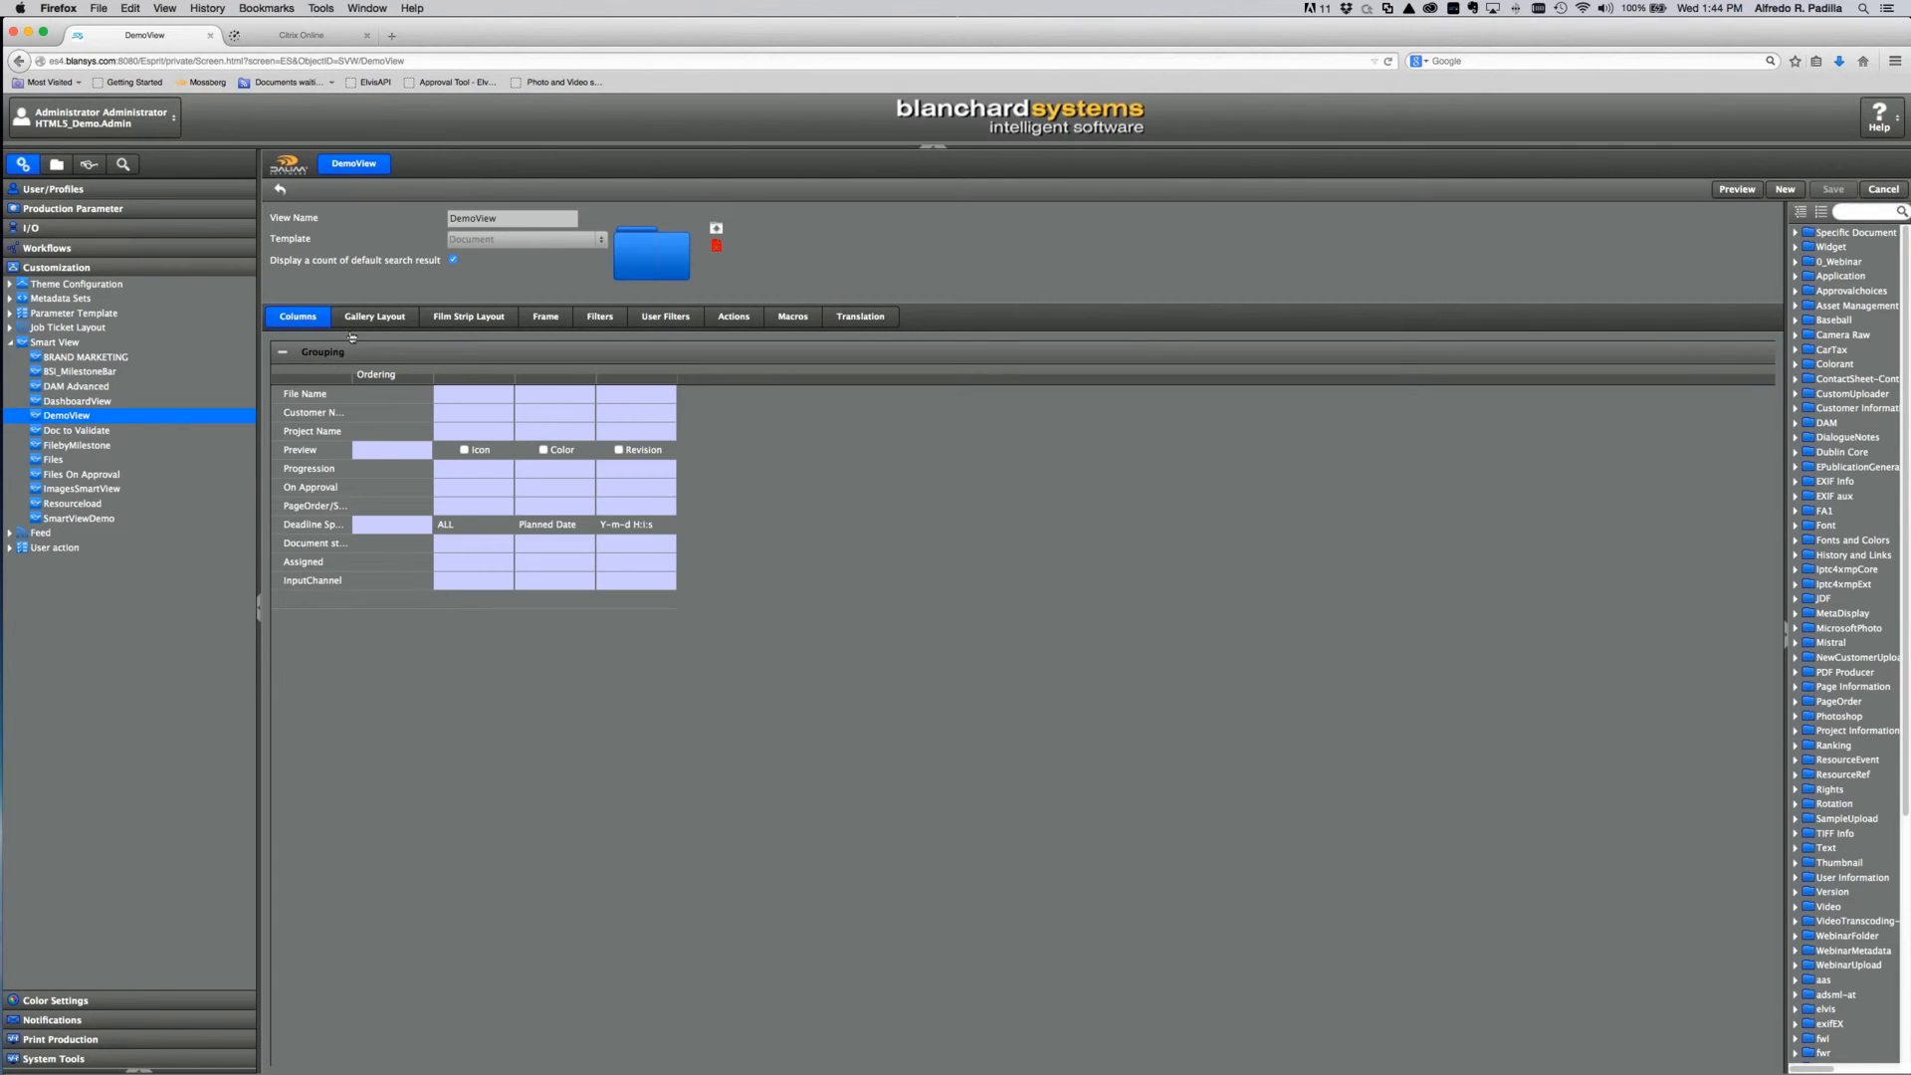
left_click(360, 317)
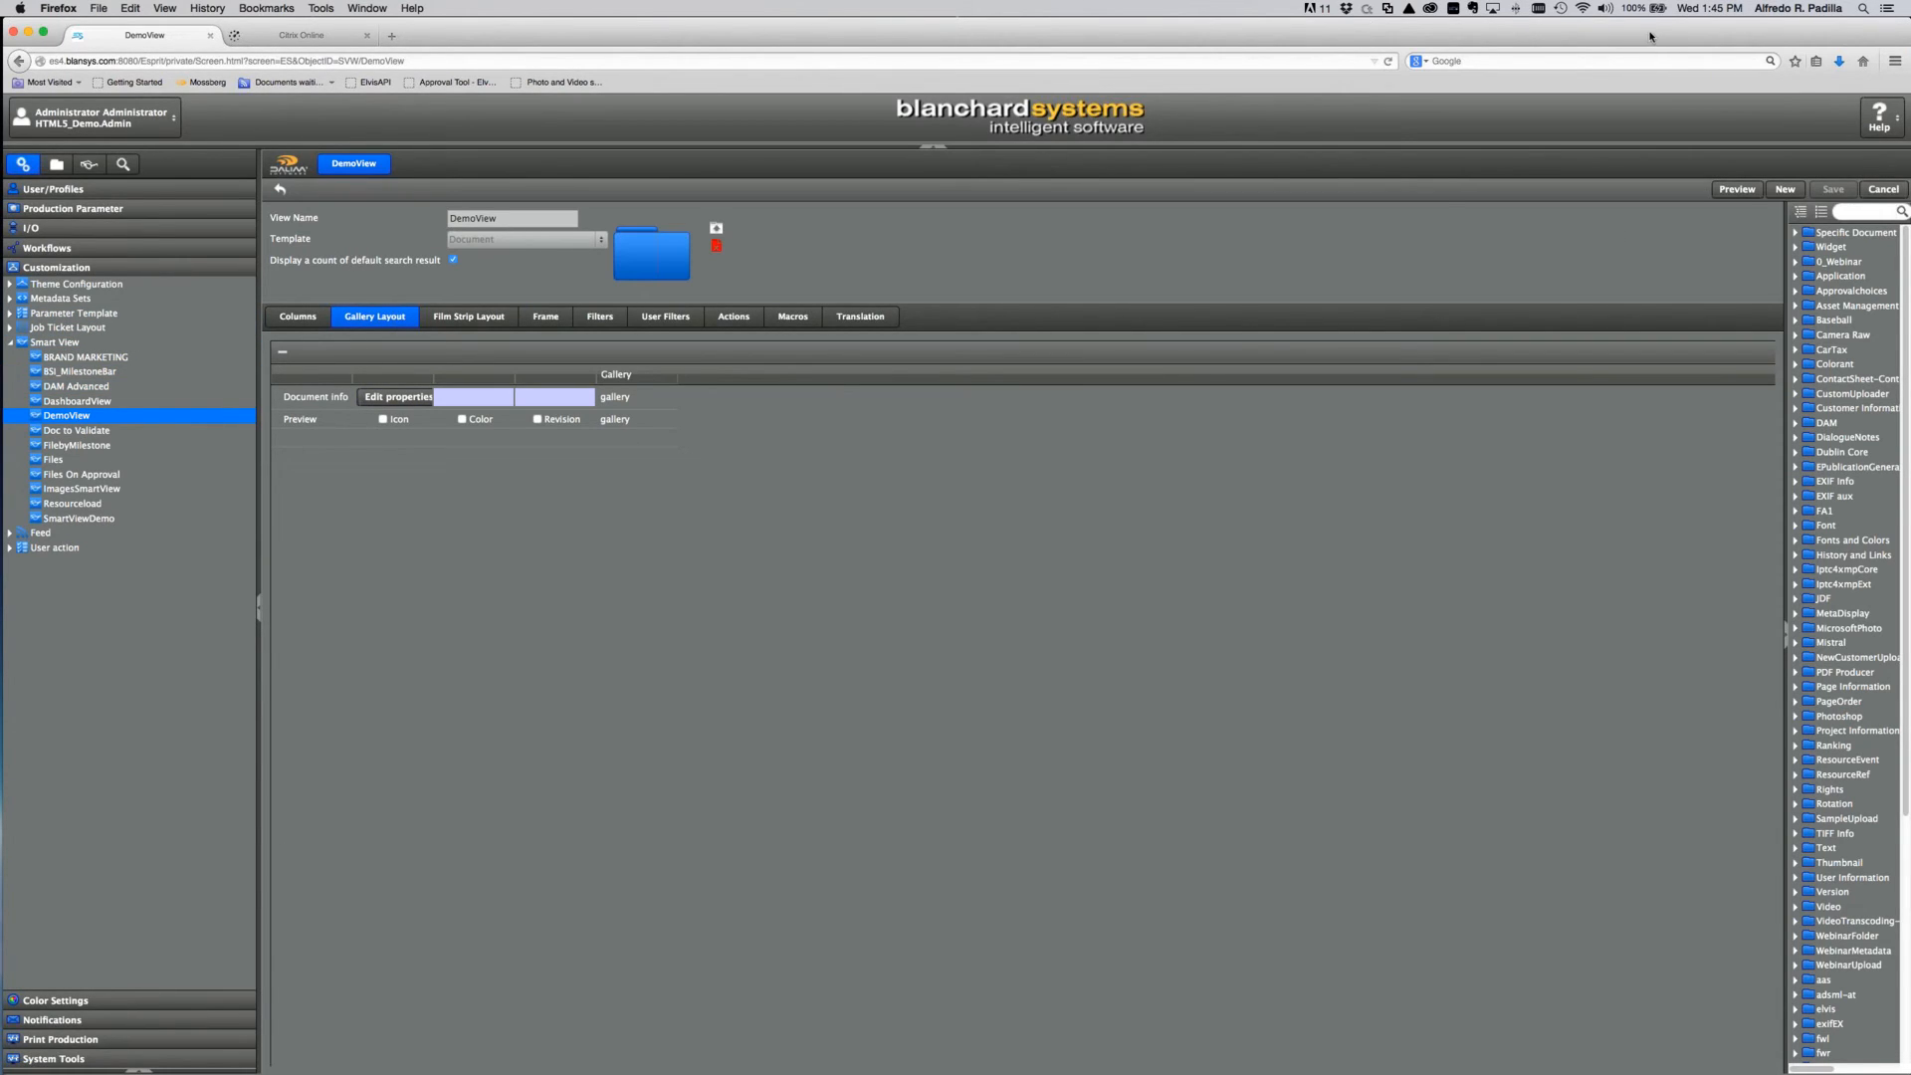
Step: Add the Reject action (ctrl+r) to DemoView's actions next to Approve and save
left_click(739, 320)
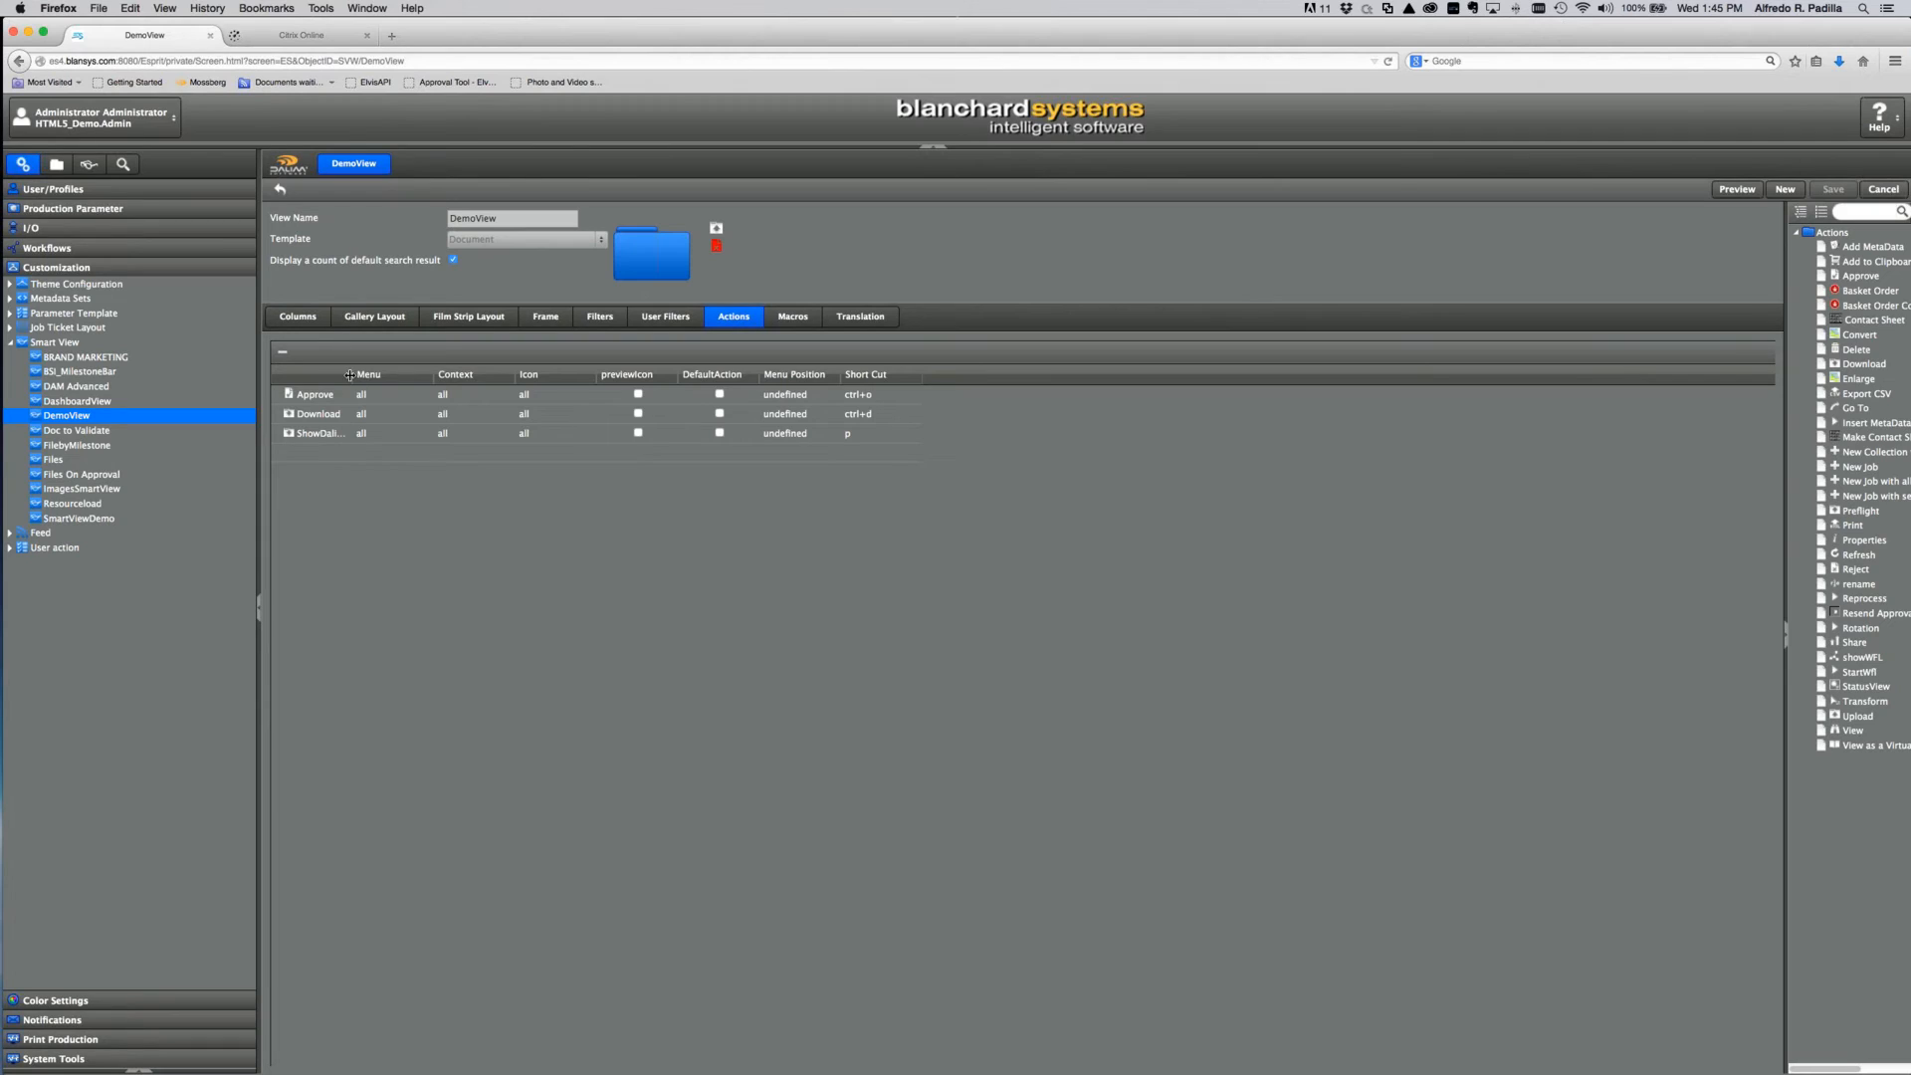
left_click_drag(373, 373, 397, 374)
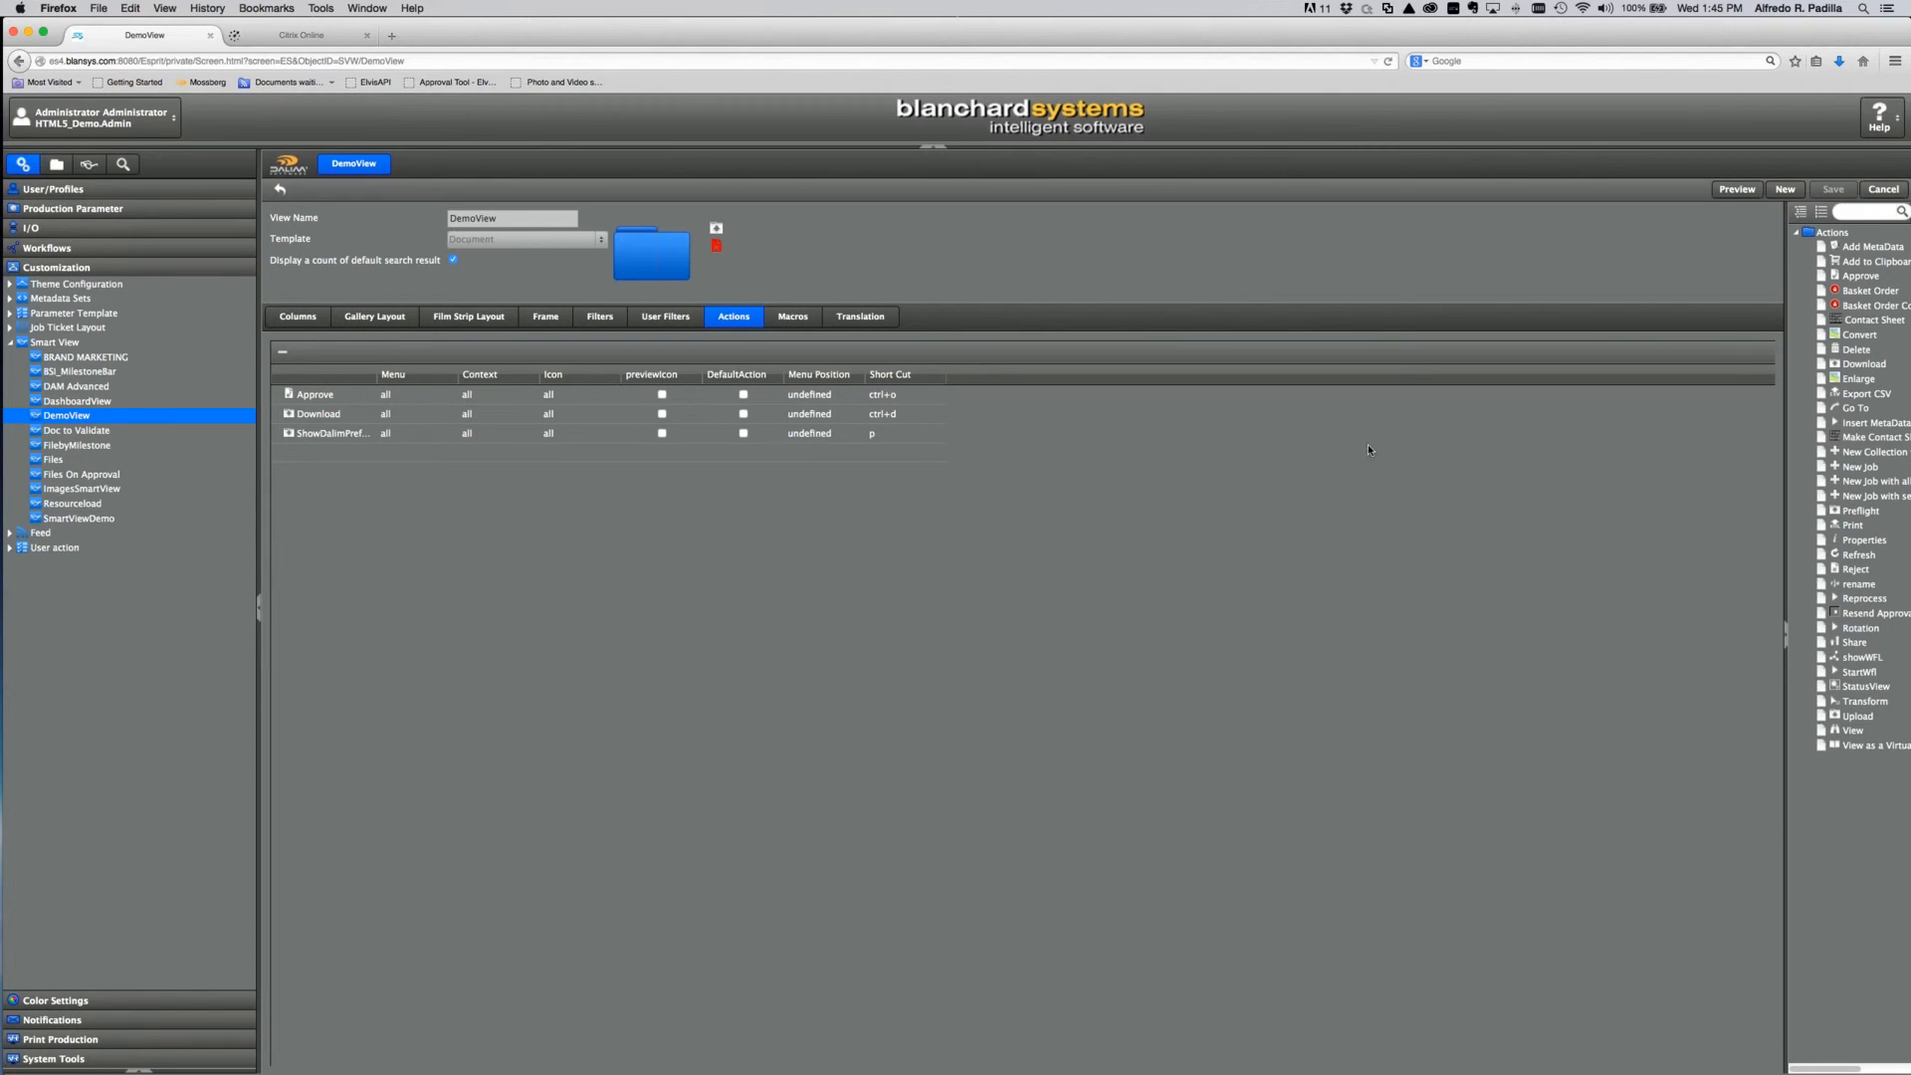
left_click_drag(1855, 570, 288, 398)
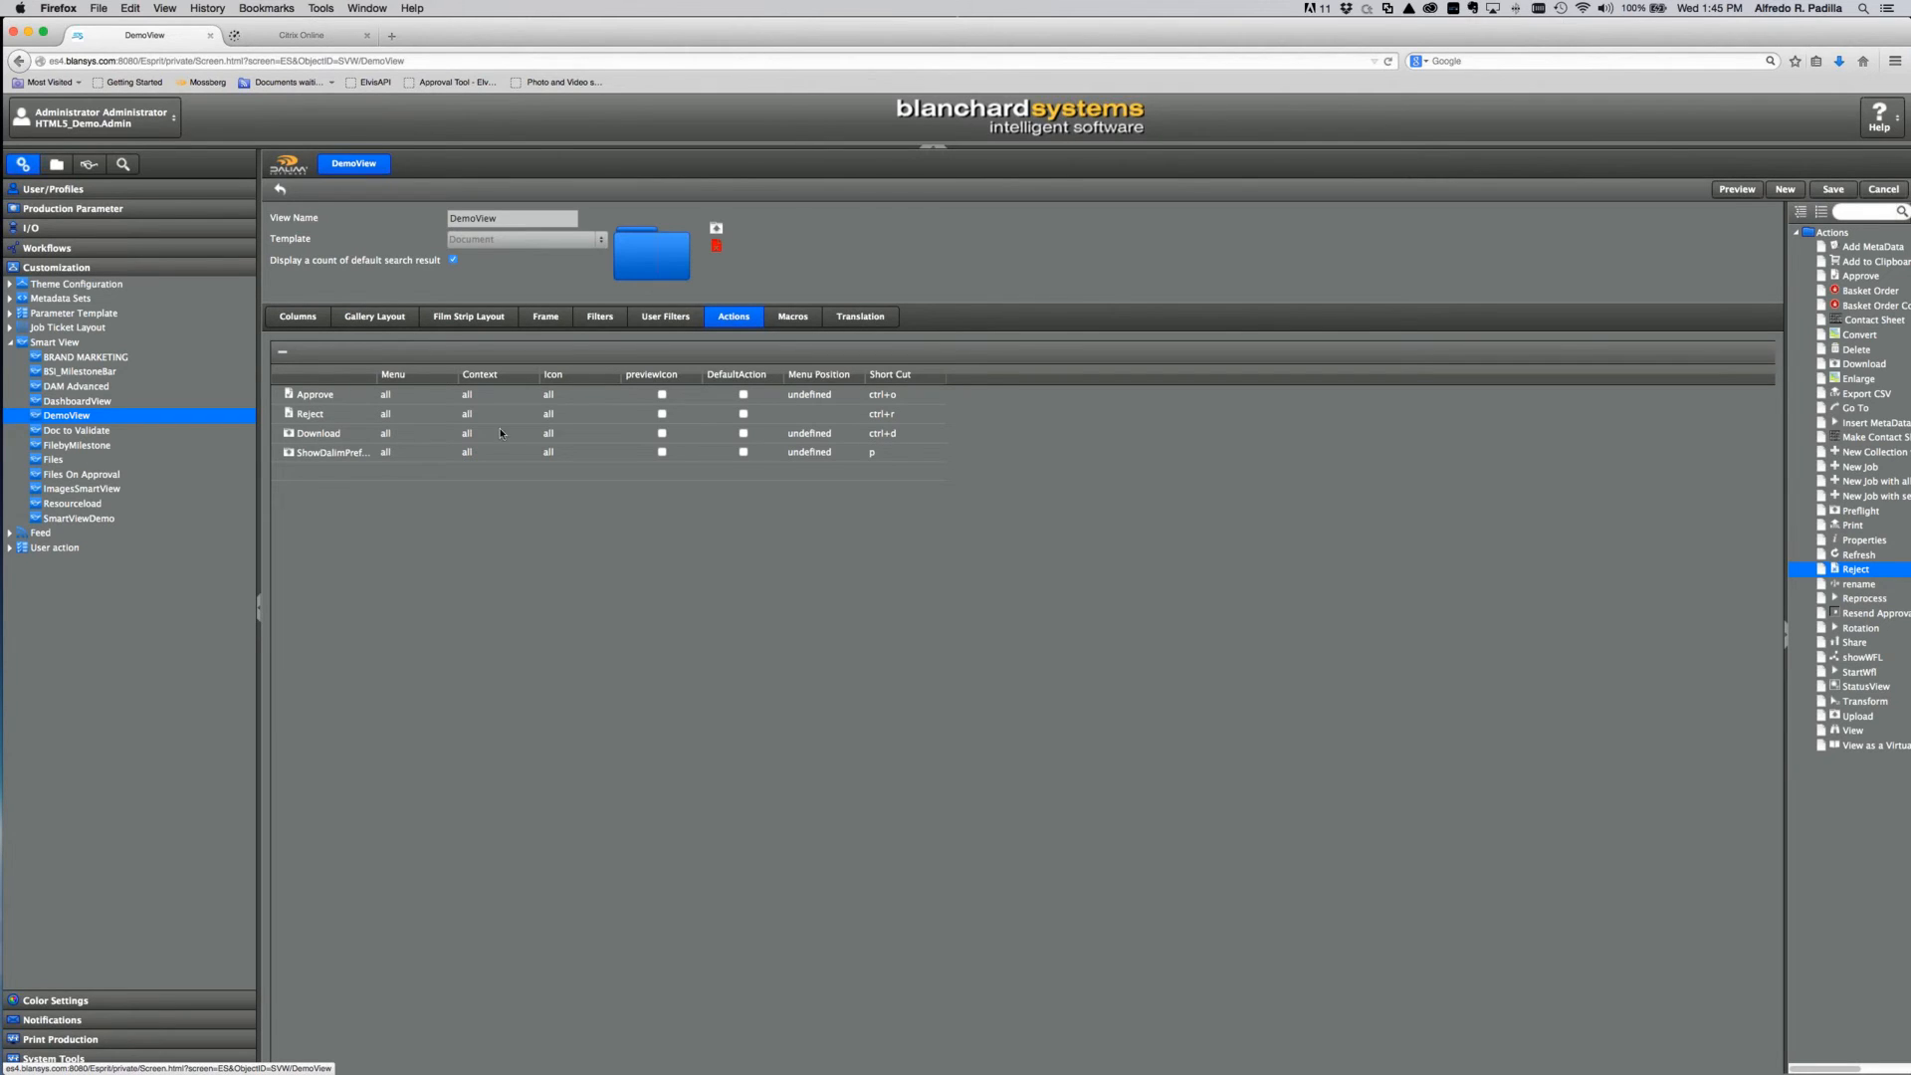
left_click(1833, 189)
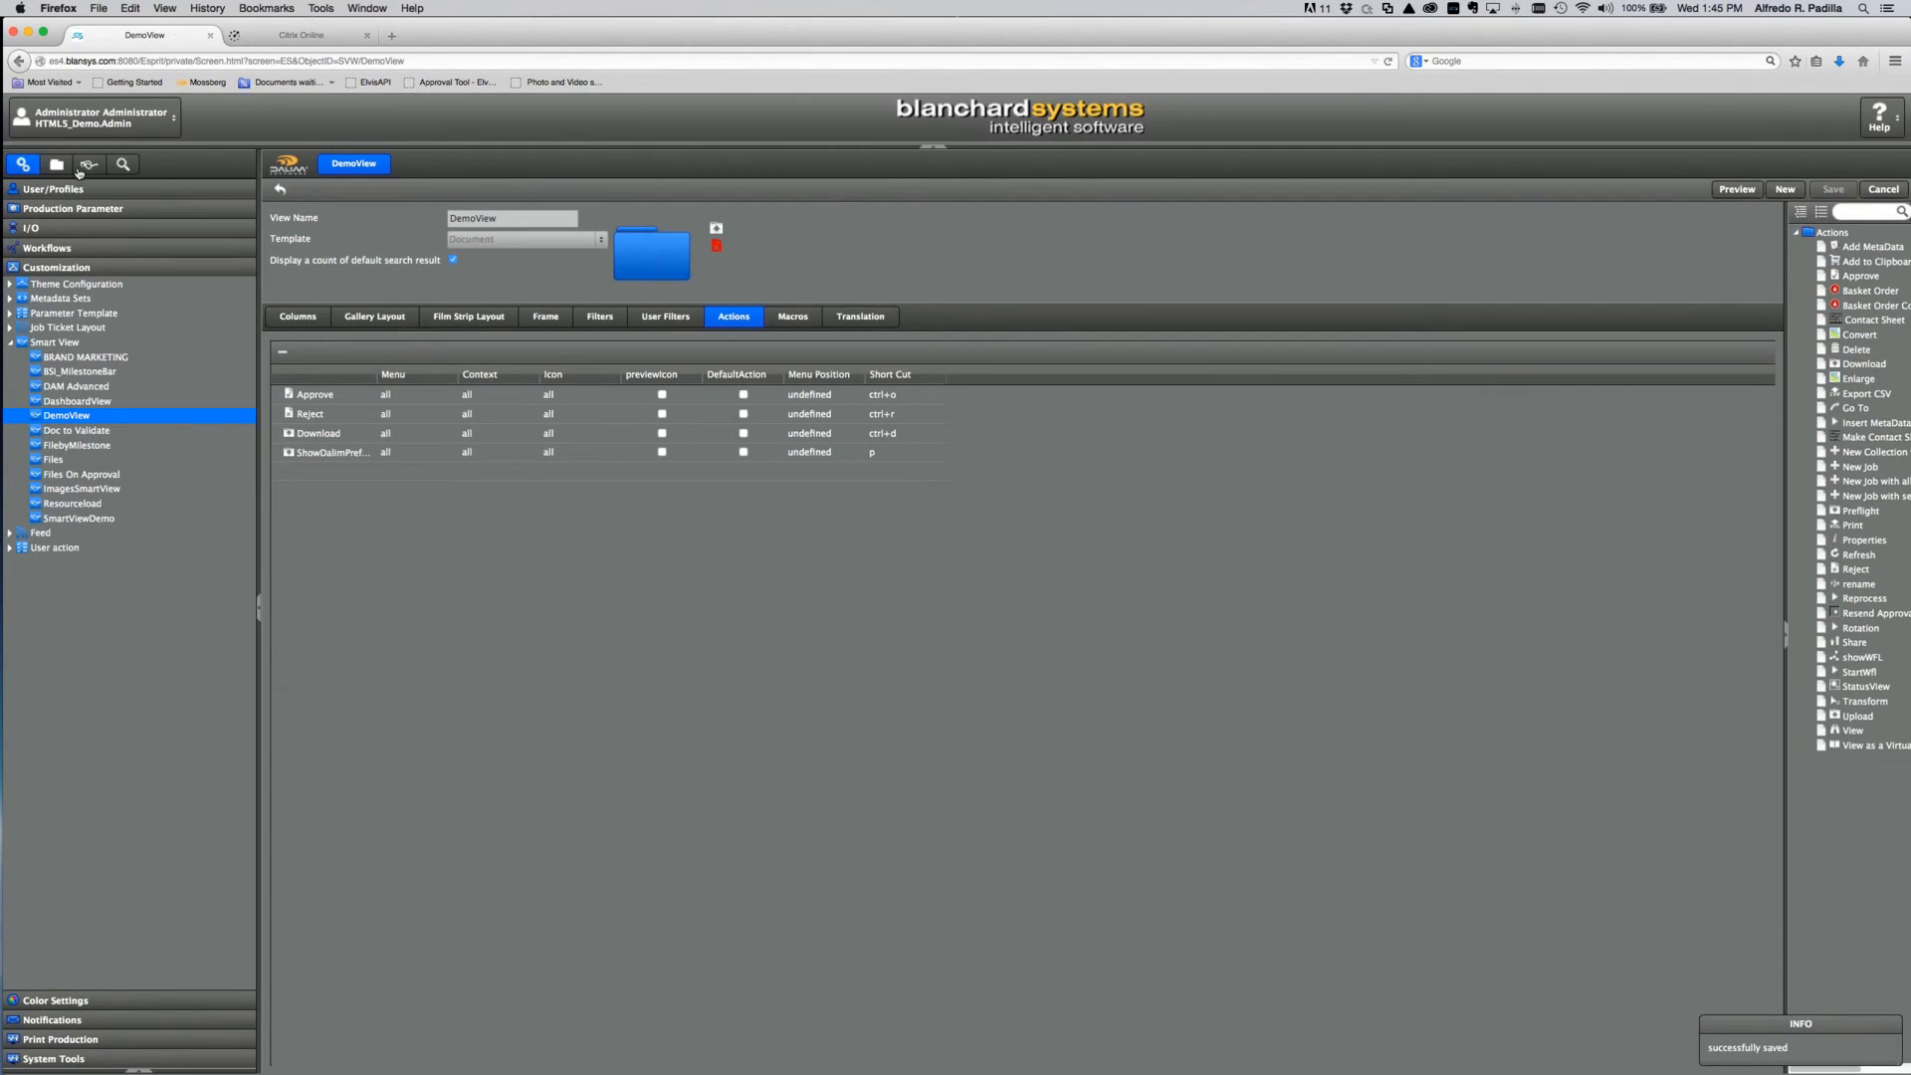
Step: In DemoView, approve the Folder Test 1 concert image, dropping the list to 42 assets
left_click(88, 164)
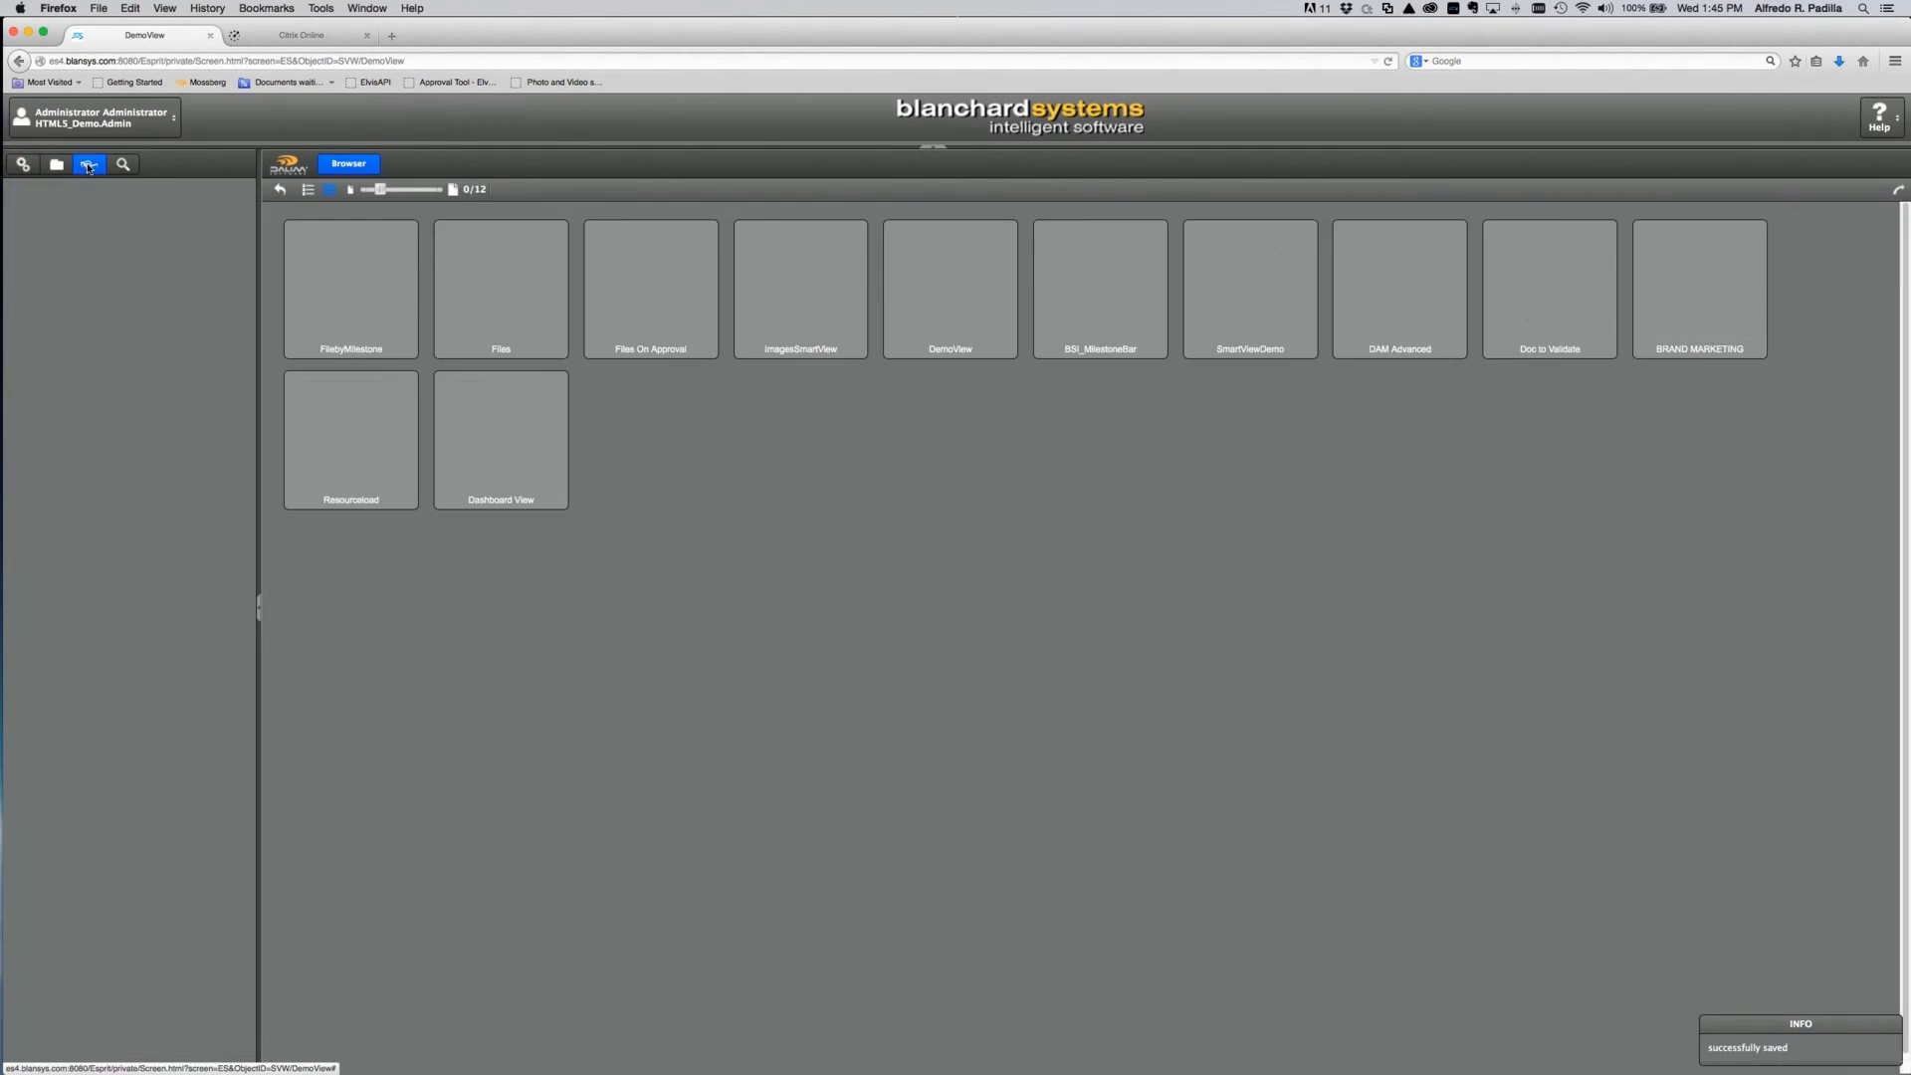
left_click(56, 245)
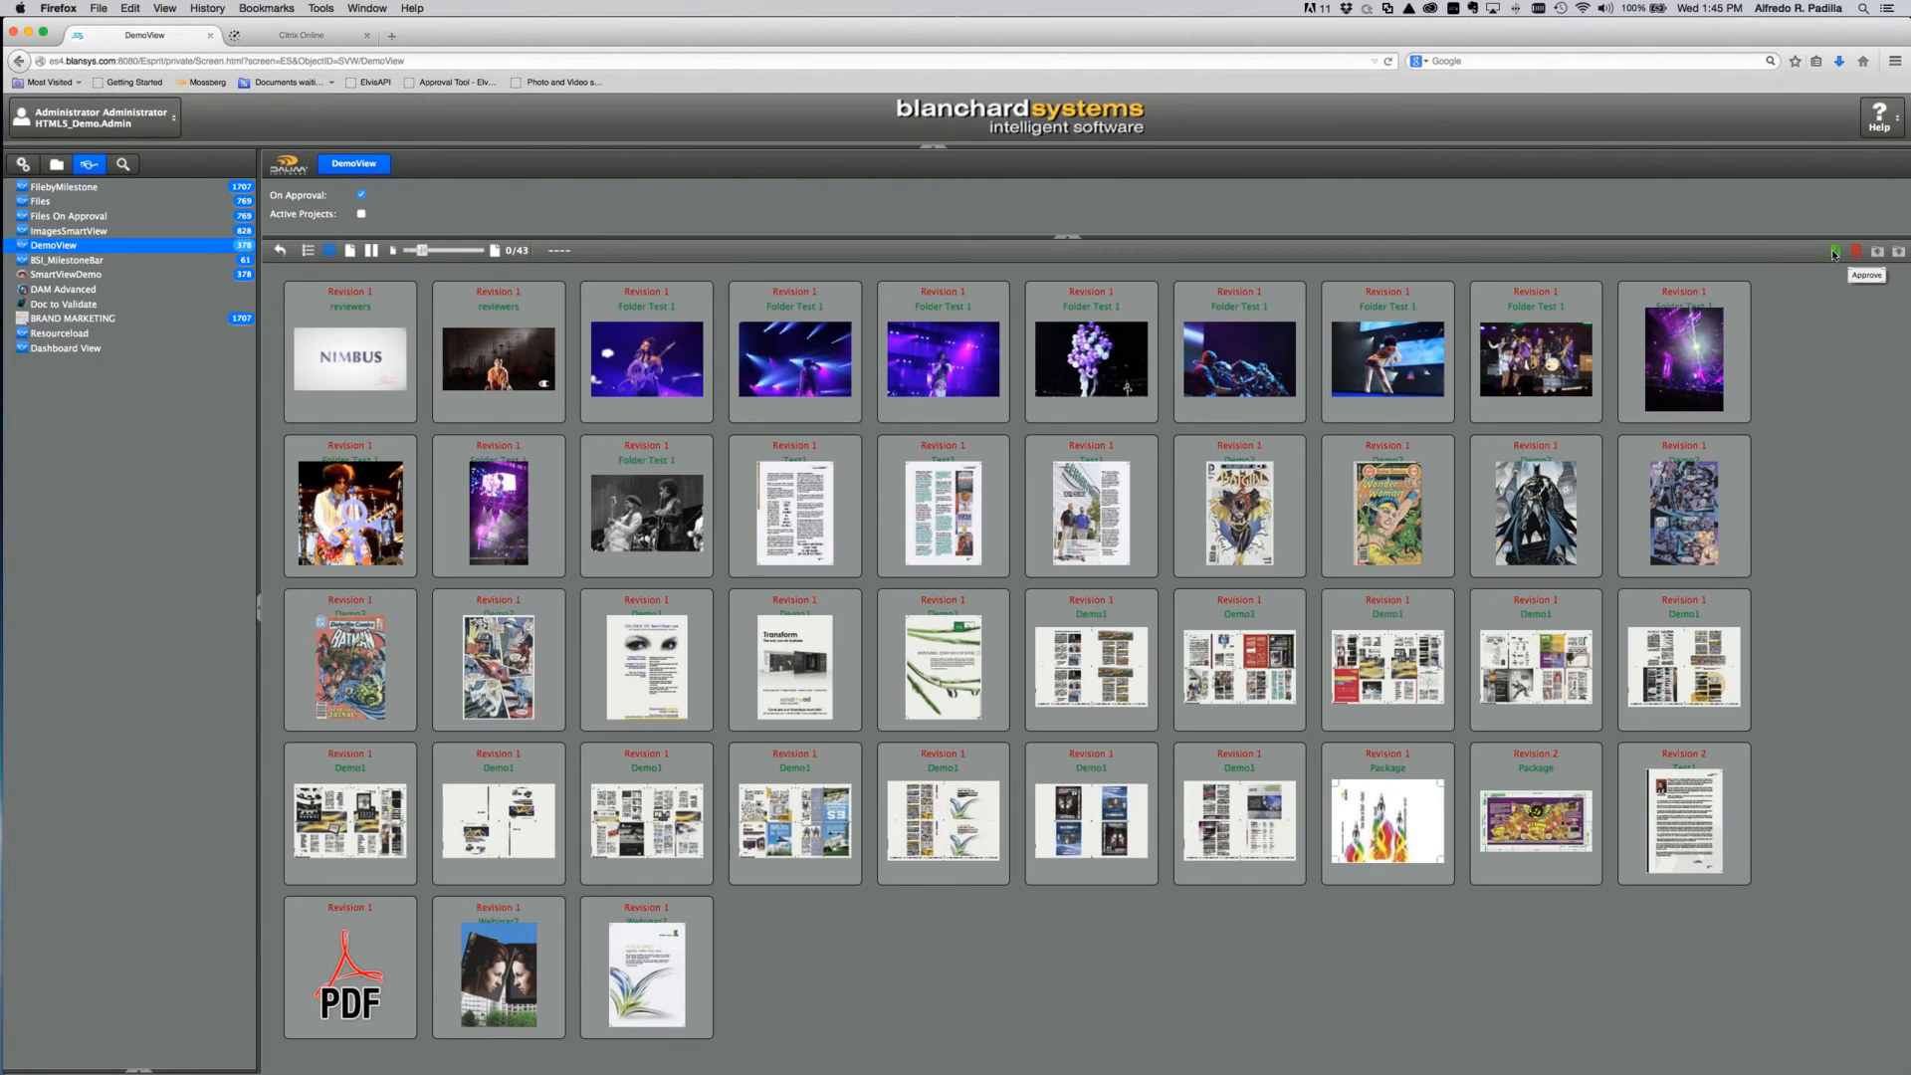
left_click(1533, 373)
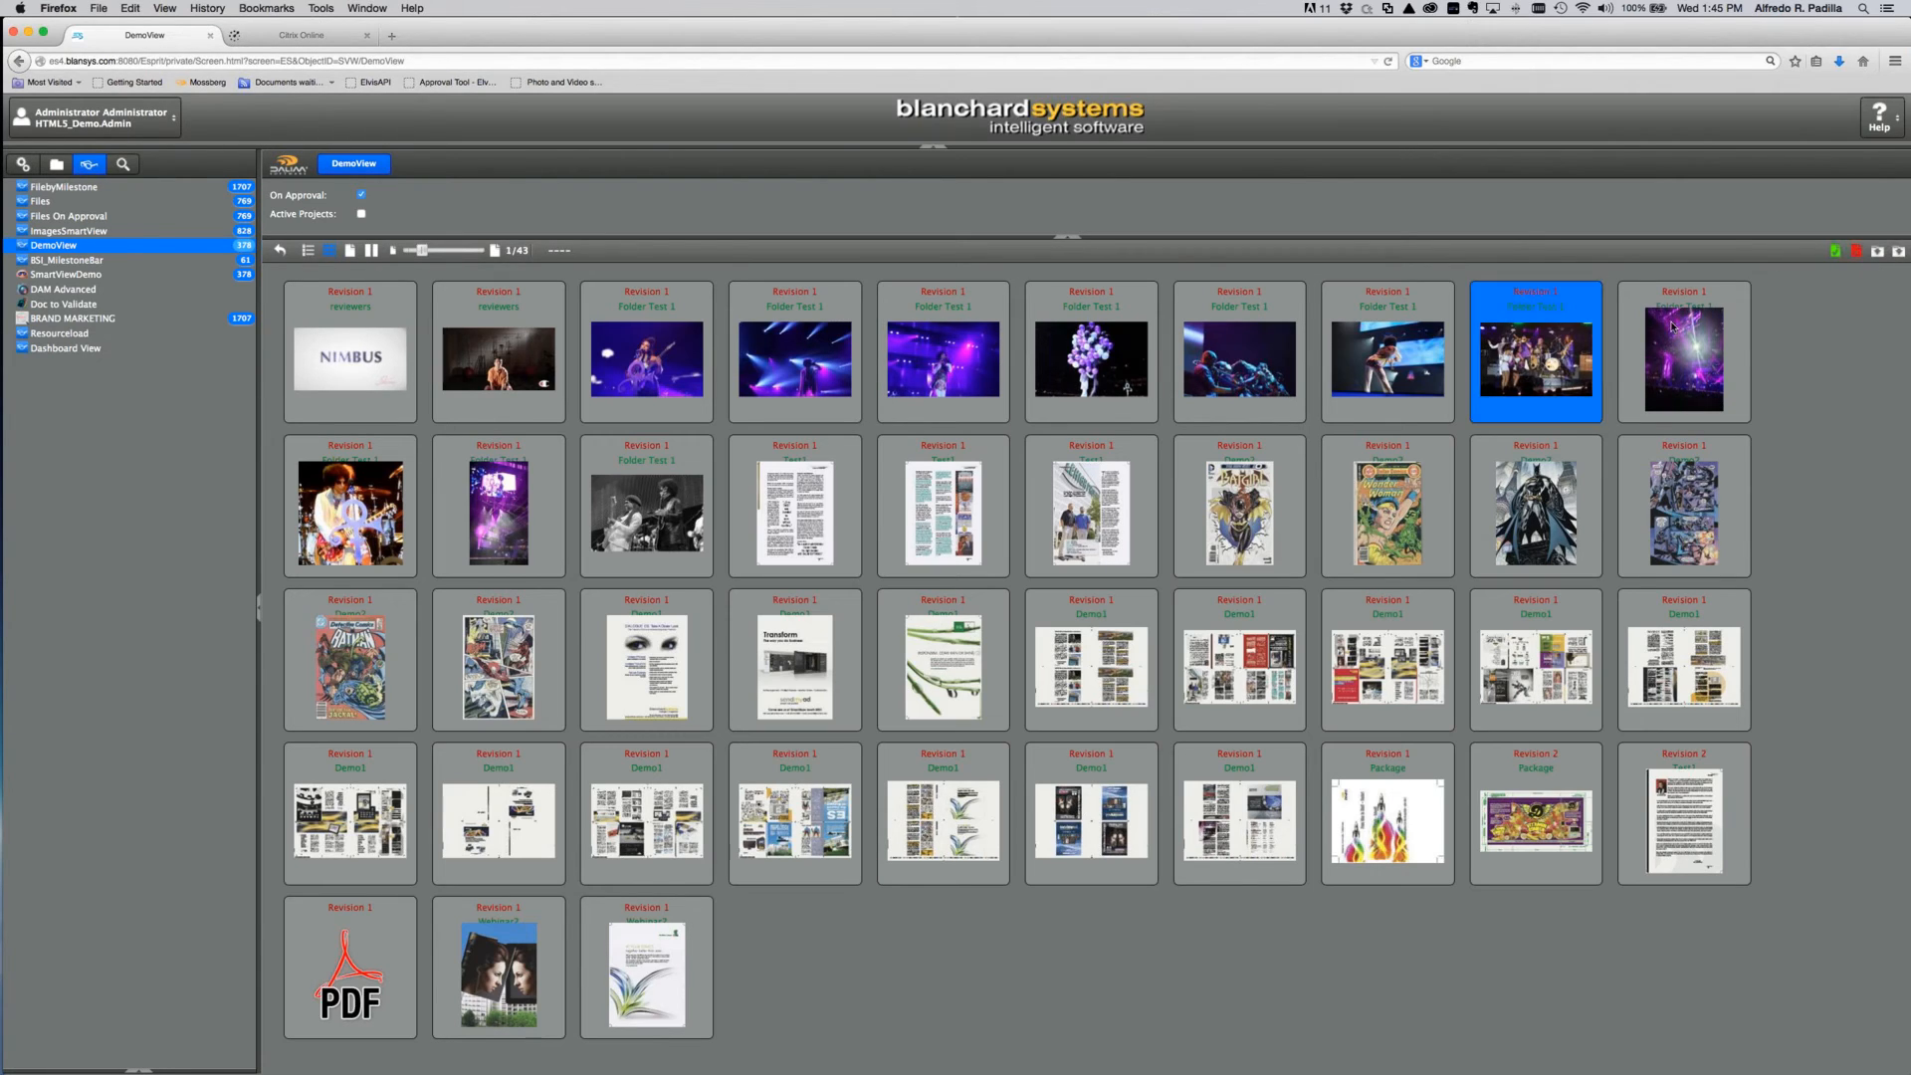
left_click(1833, 255)
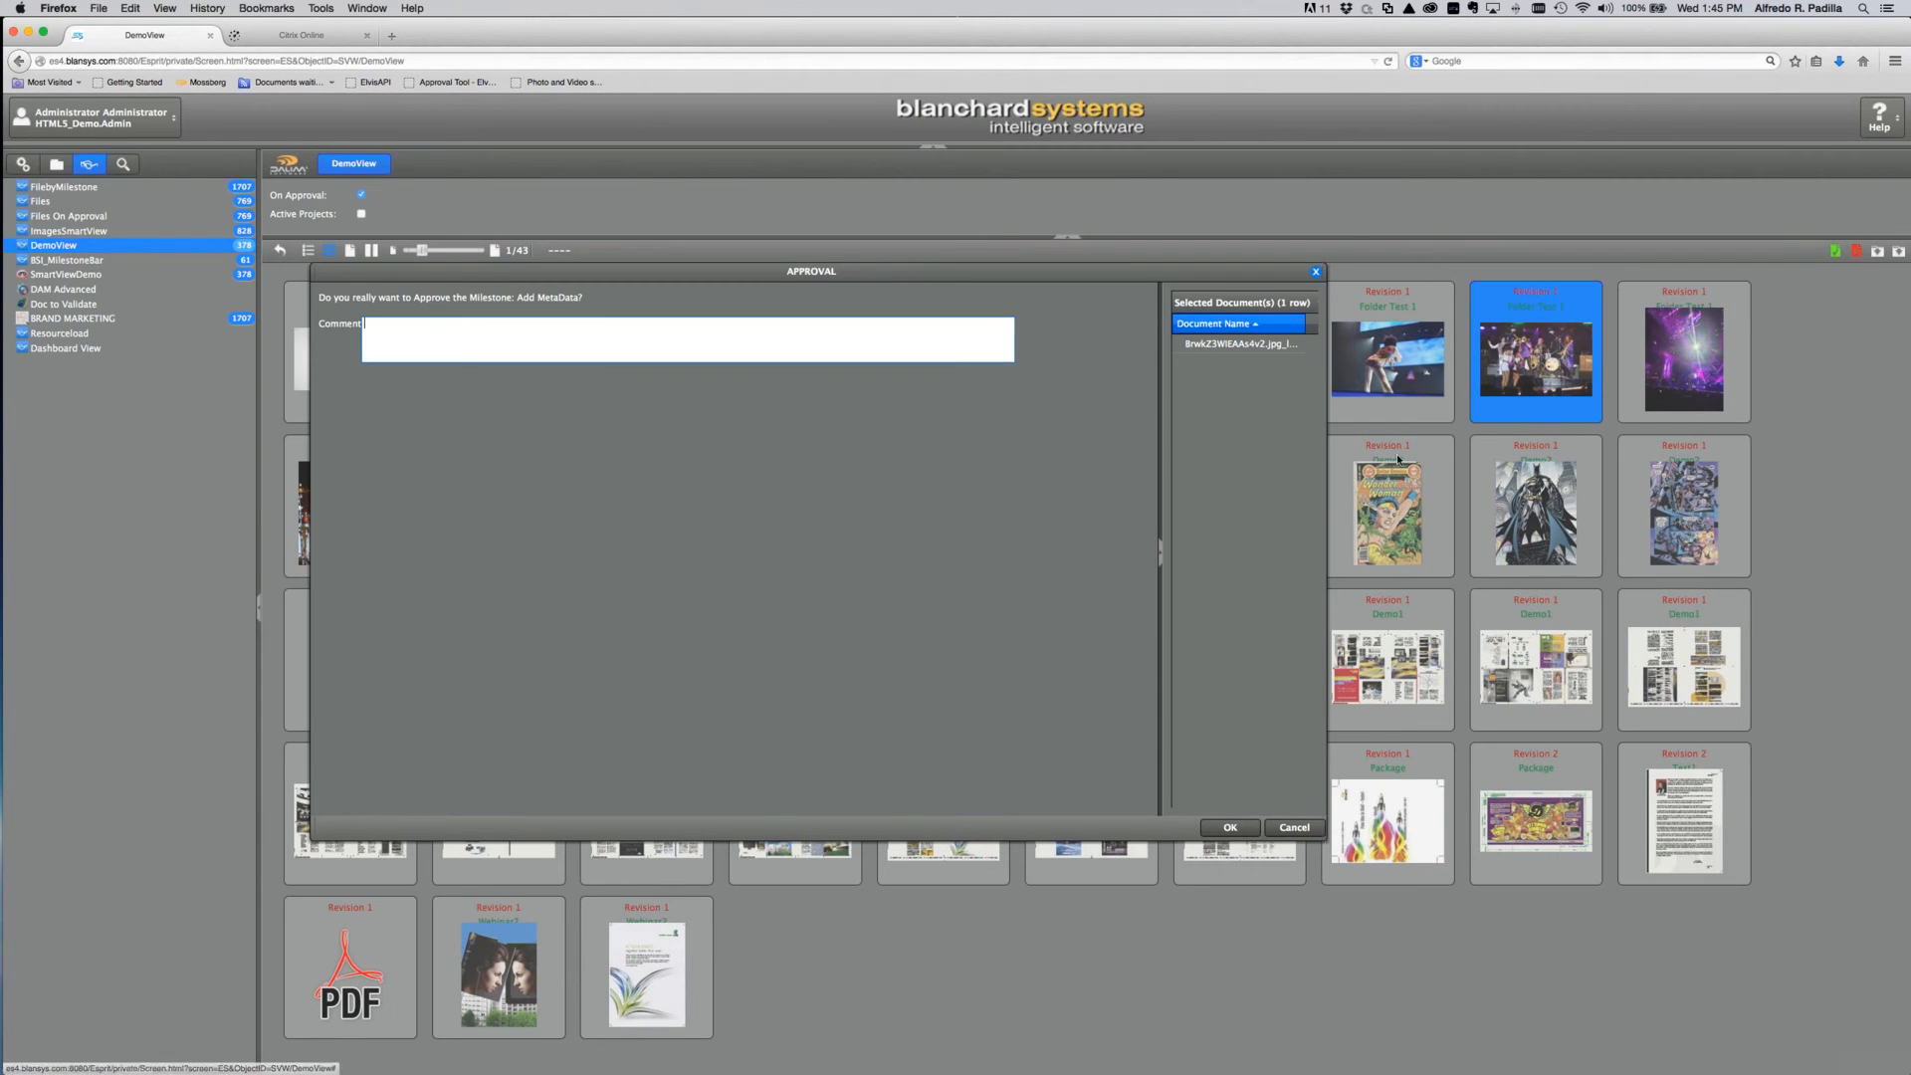
left_click(1228, 827)
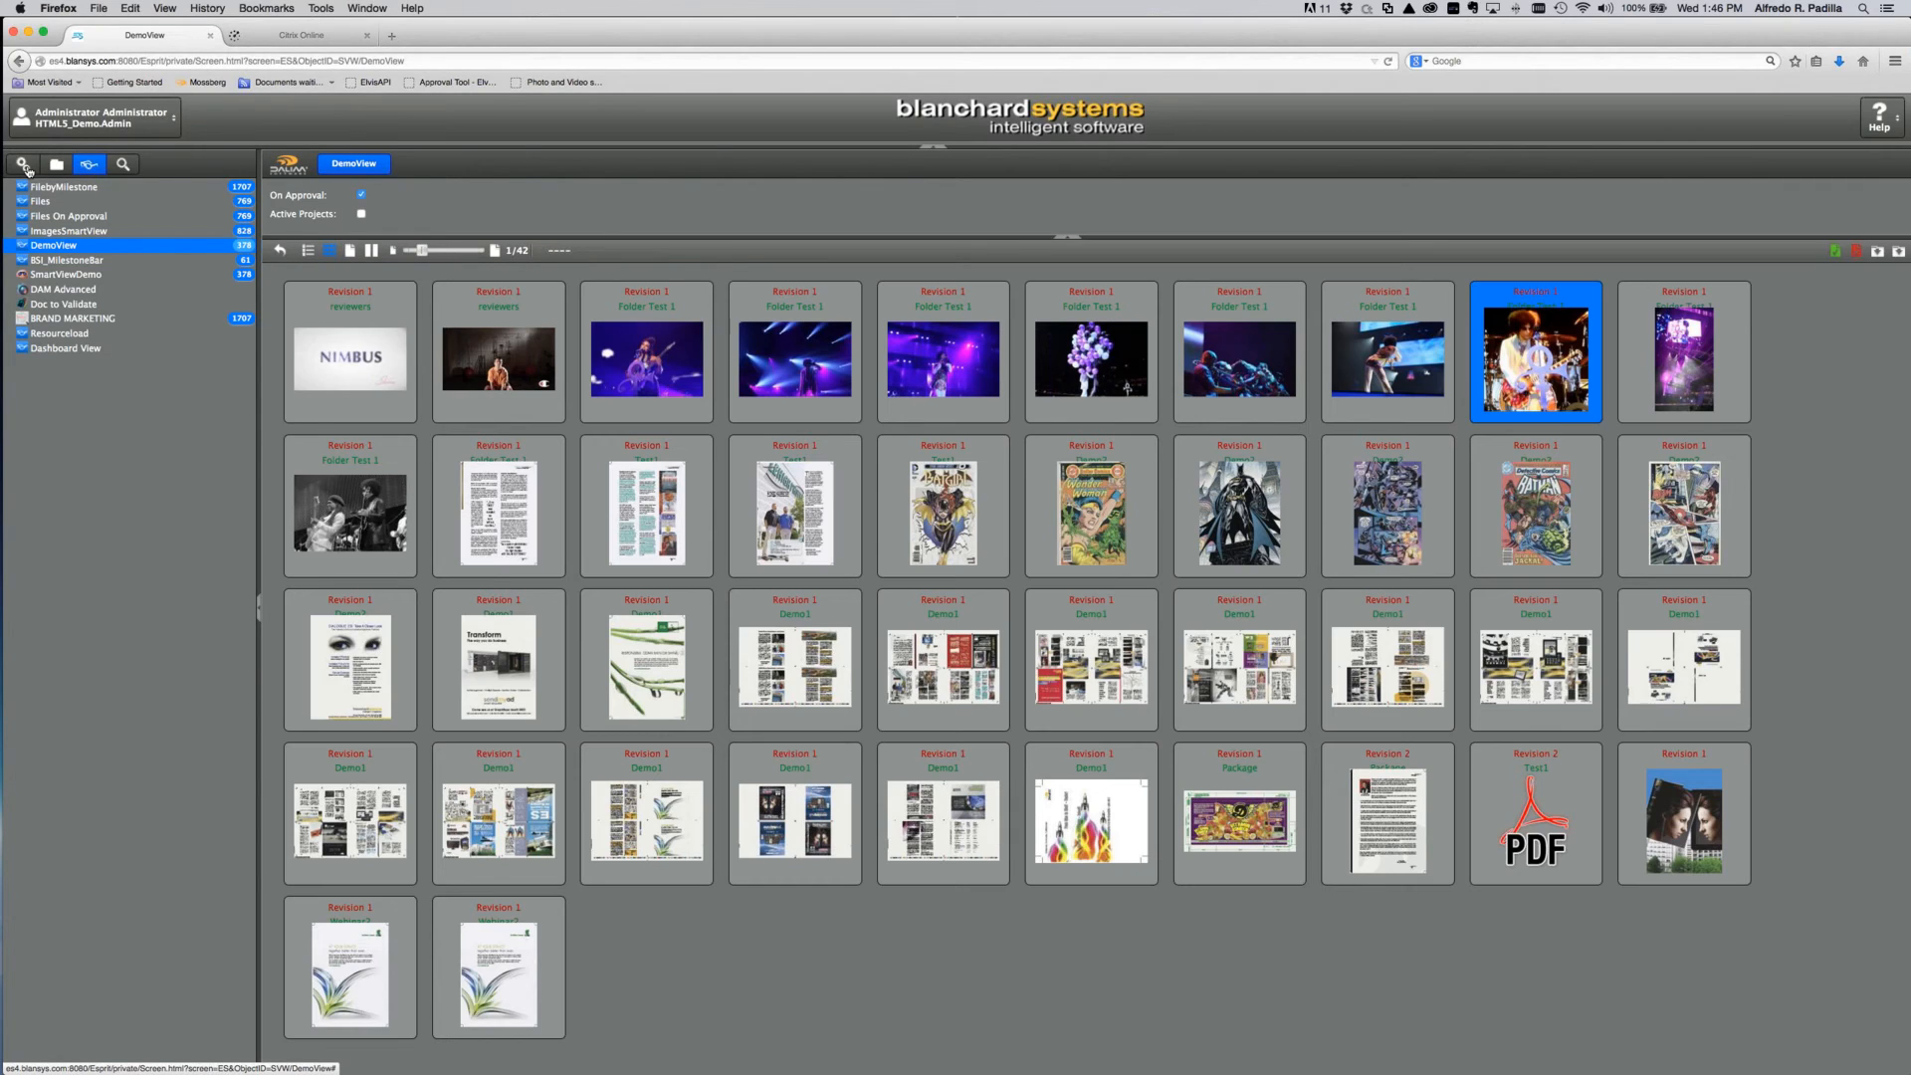
Step: Open the ContactSheet : Workflow layout from the Job Ticket Layout list
left_click(24, 165)
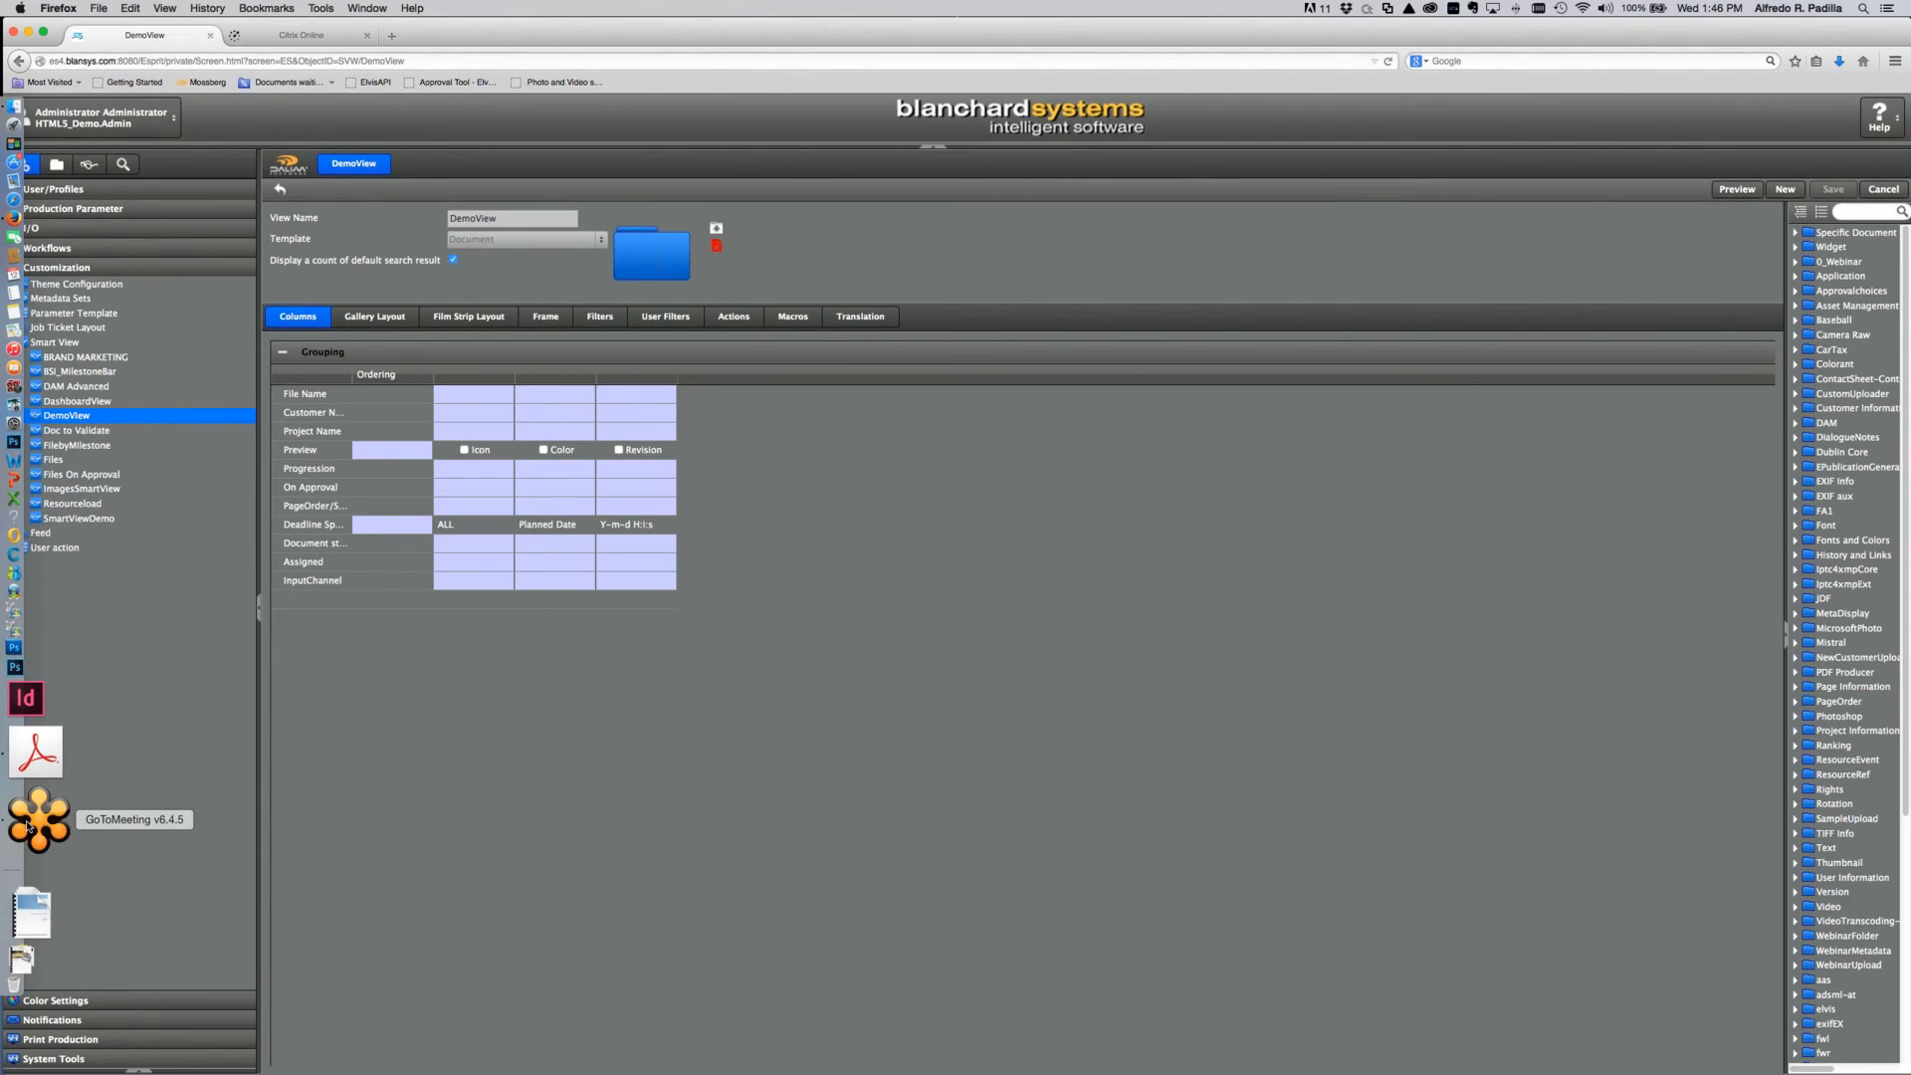
left_click(34, 820)
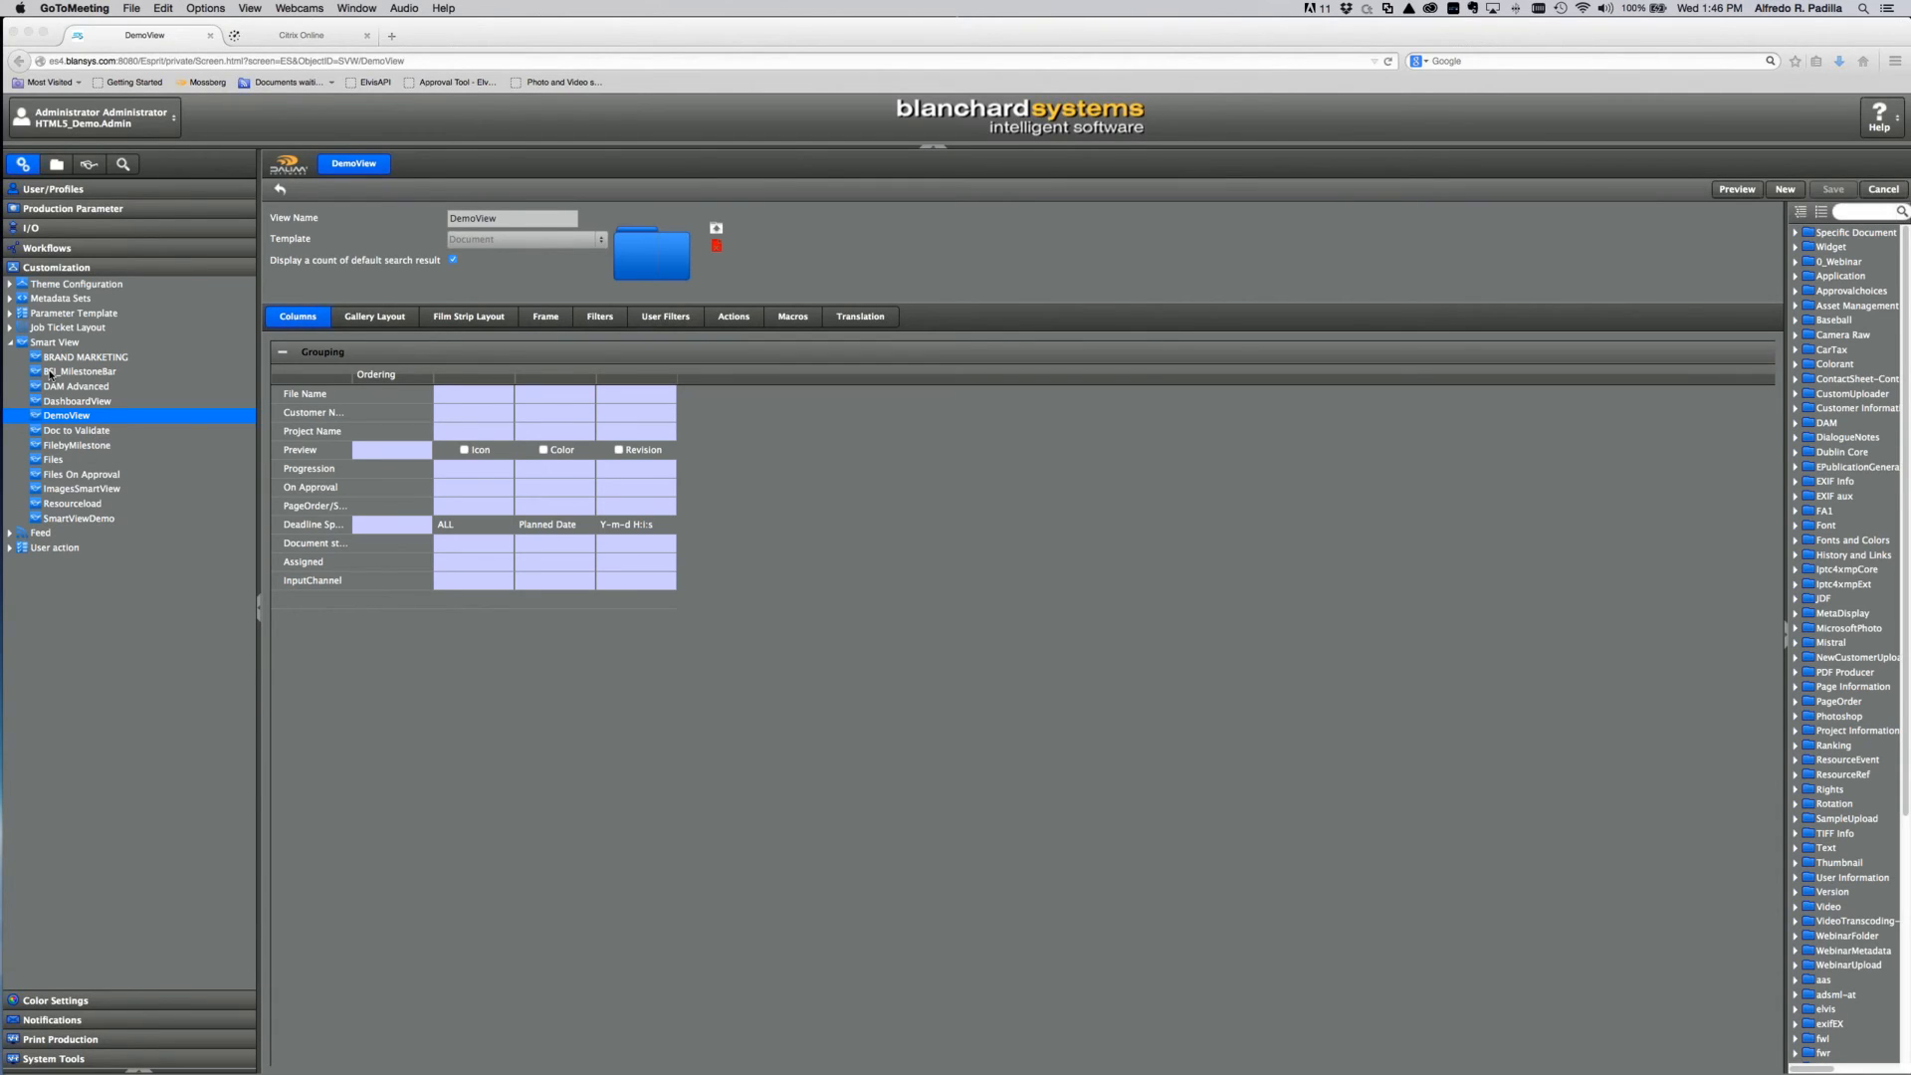
left_click(10, 335)
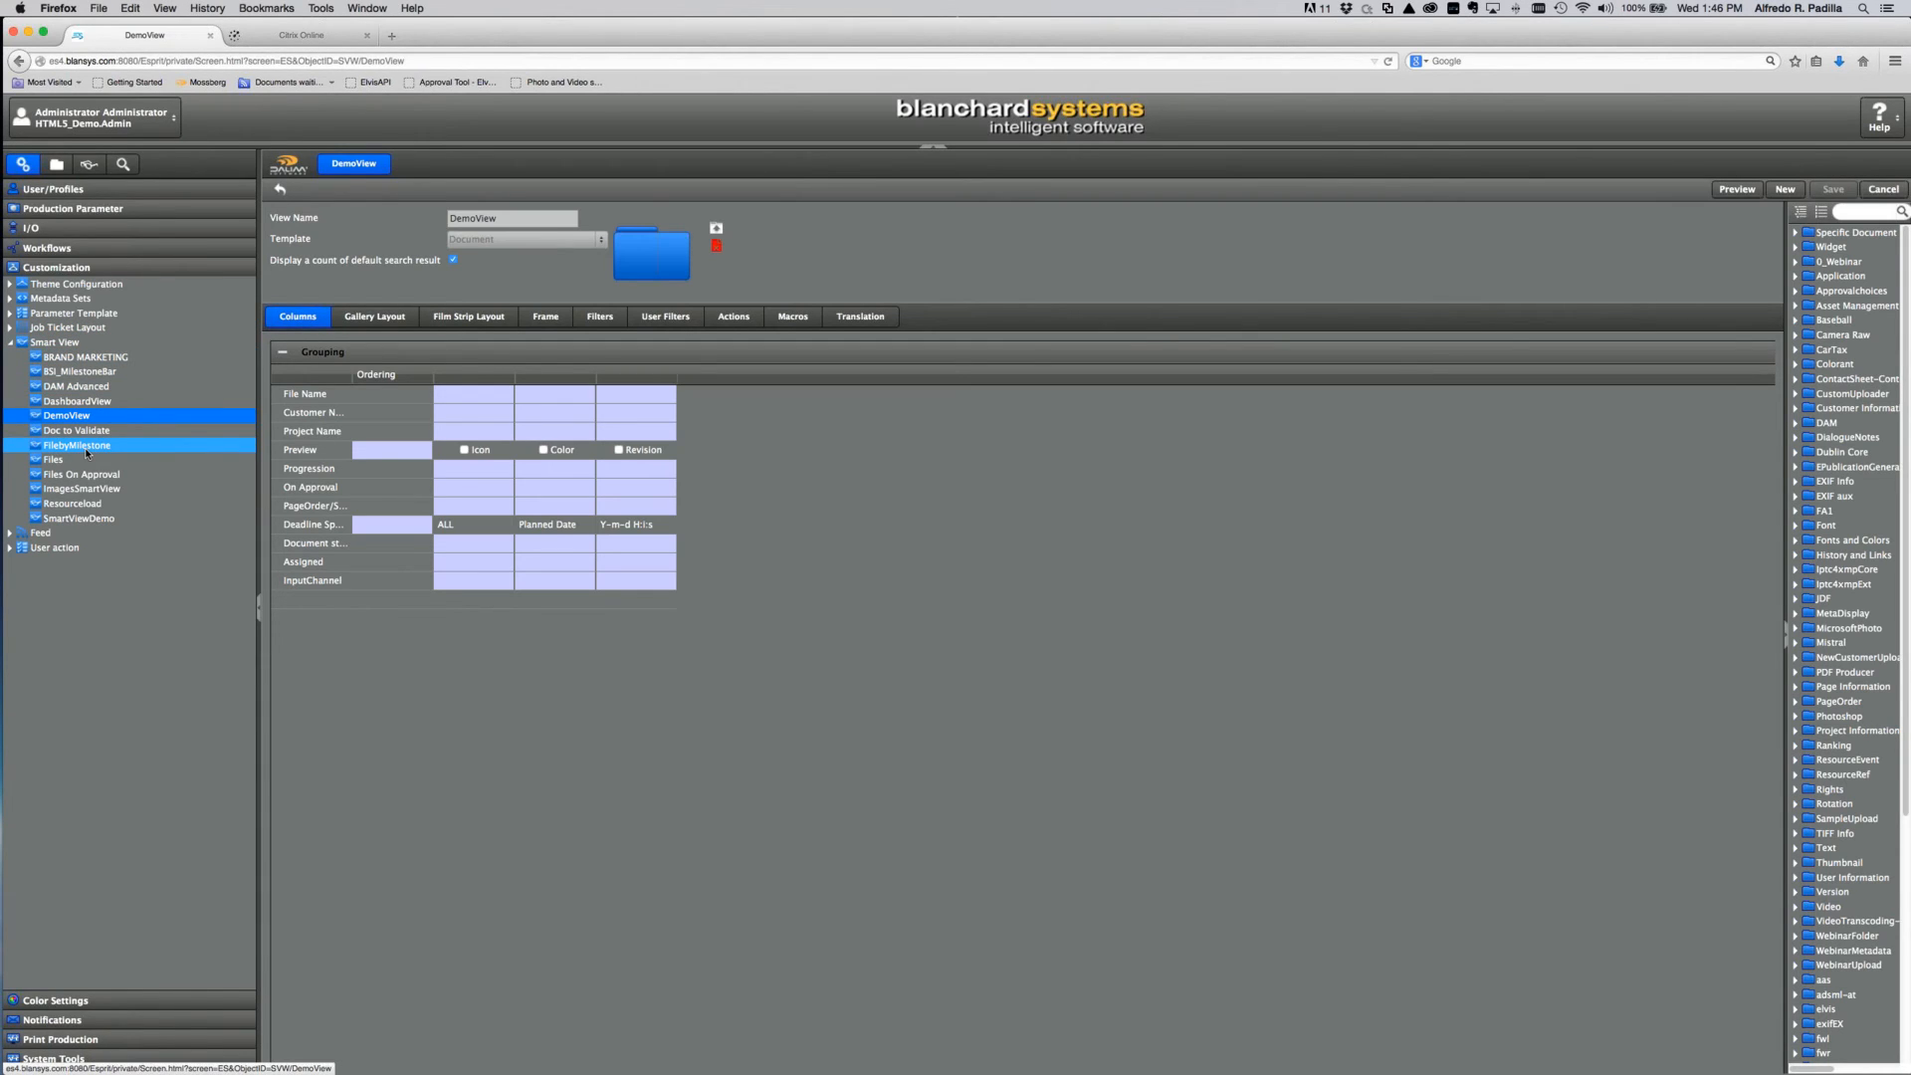
left_click(10, 329)
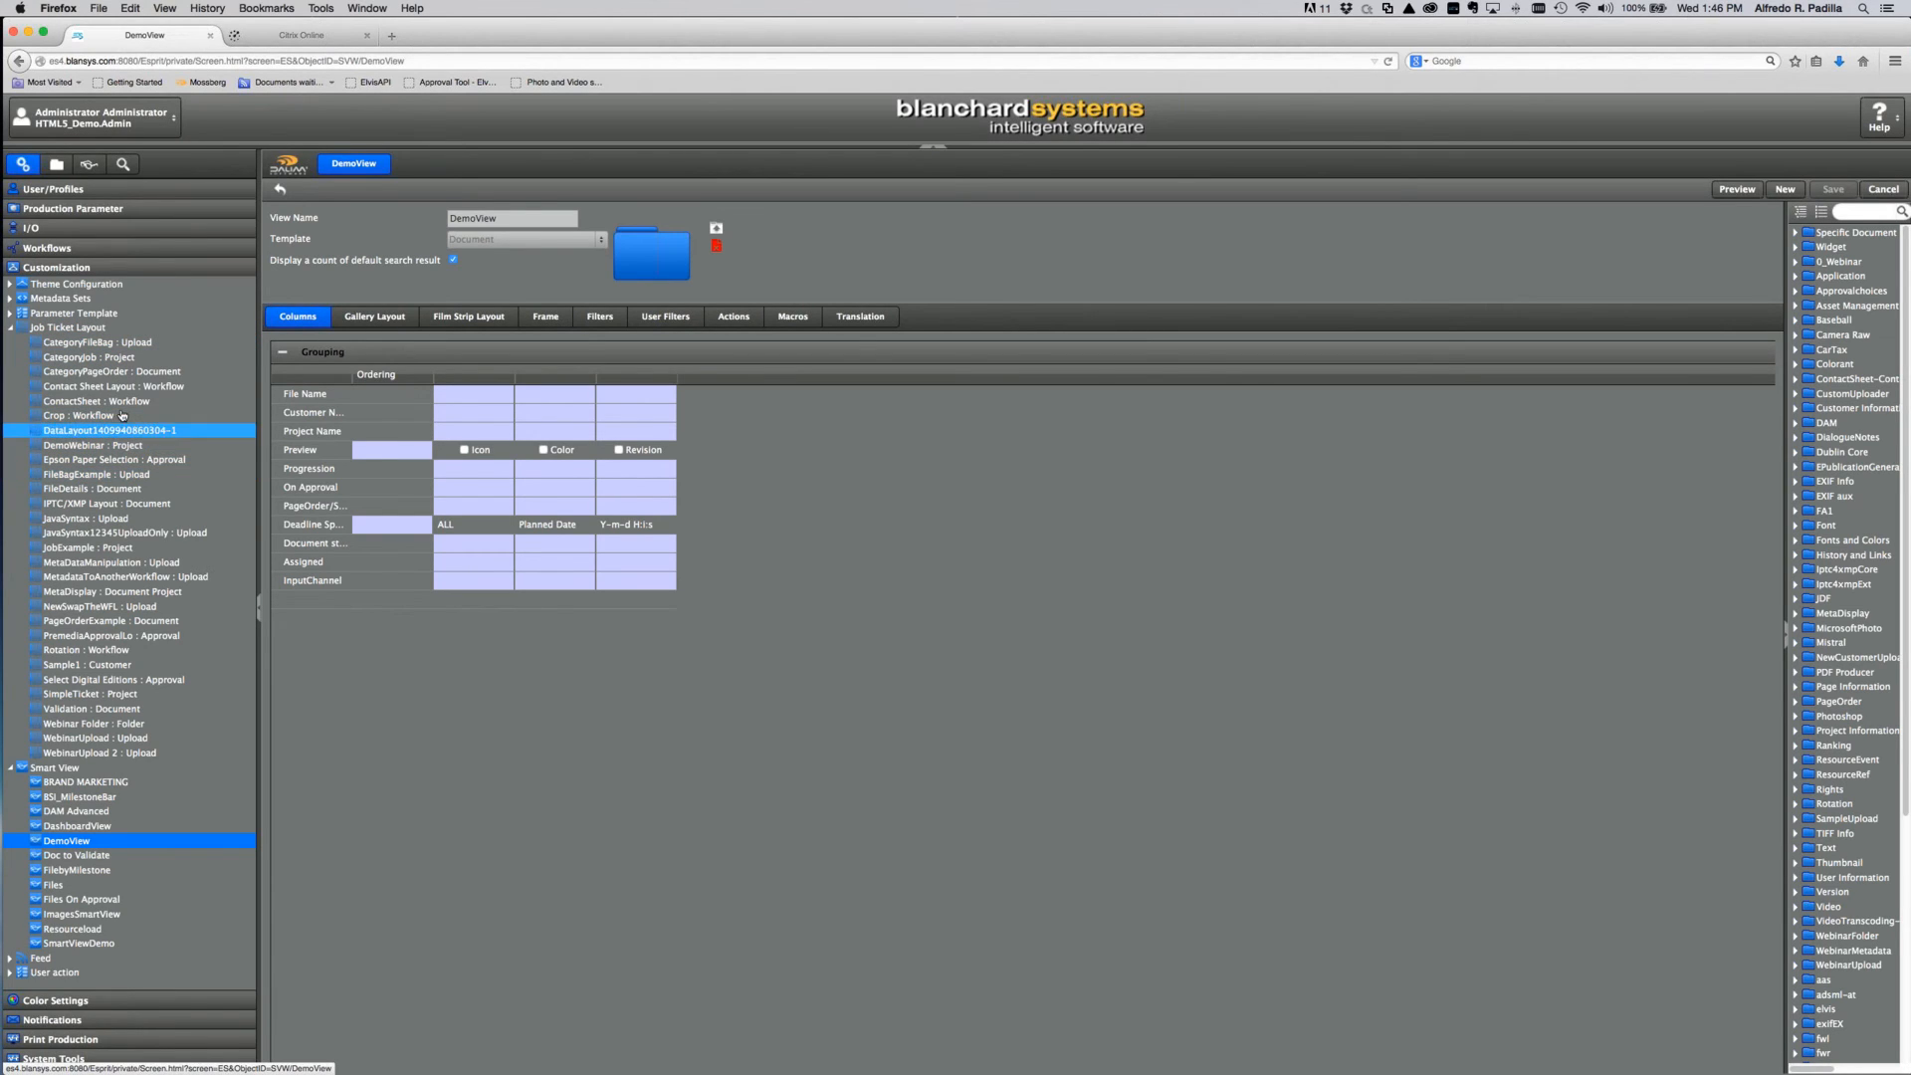
left_click(127, 400)
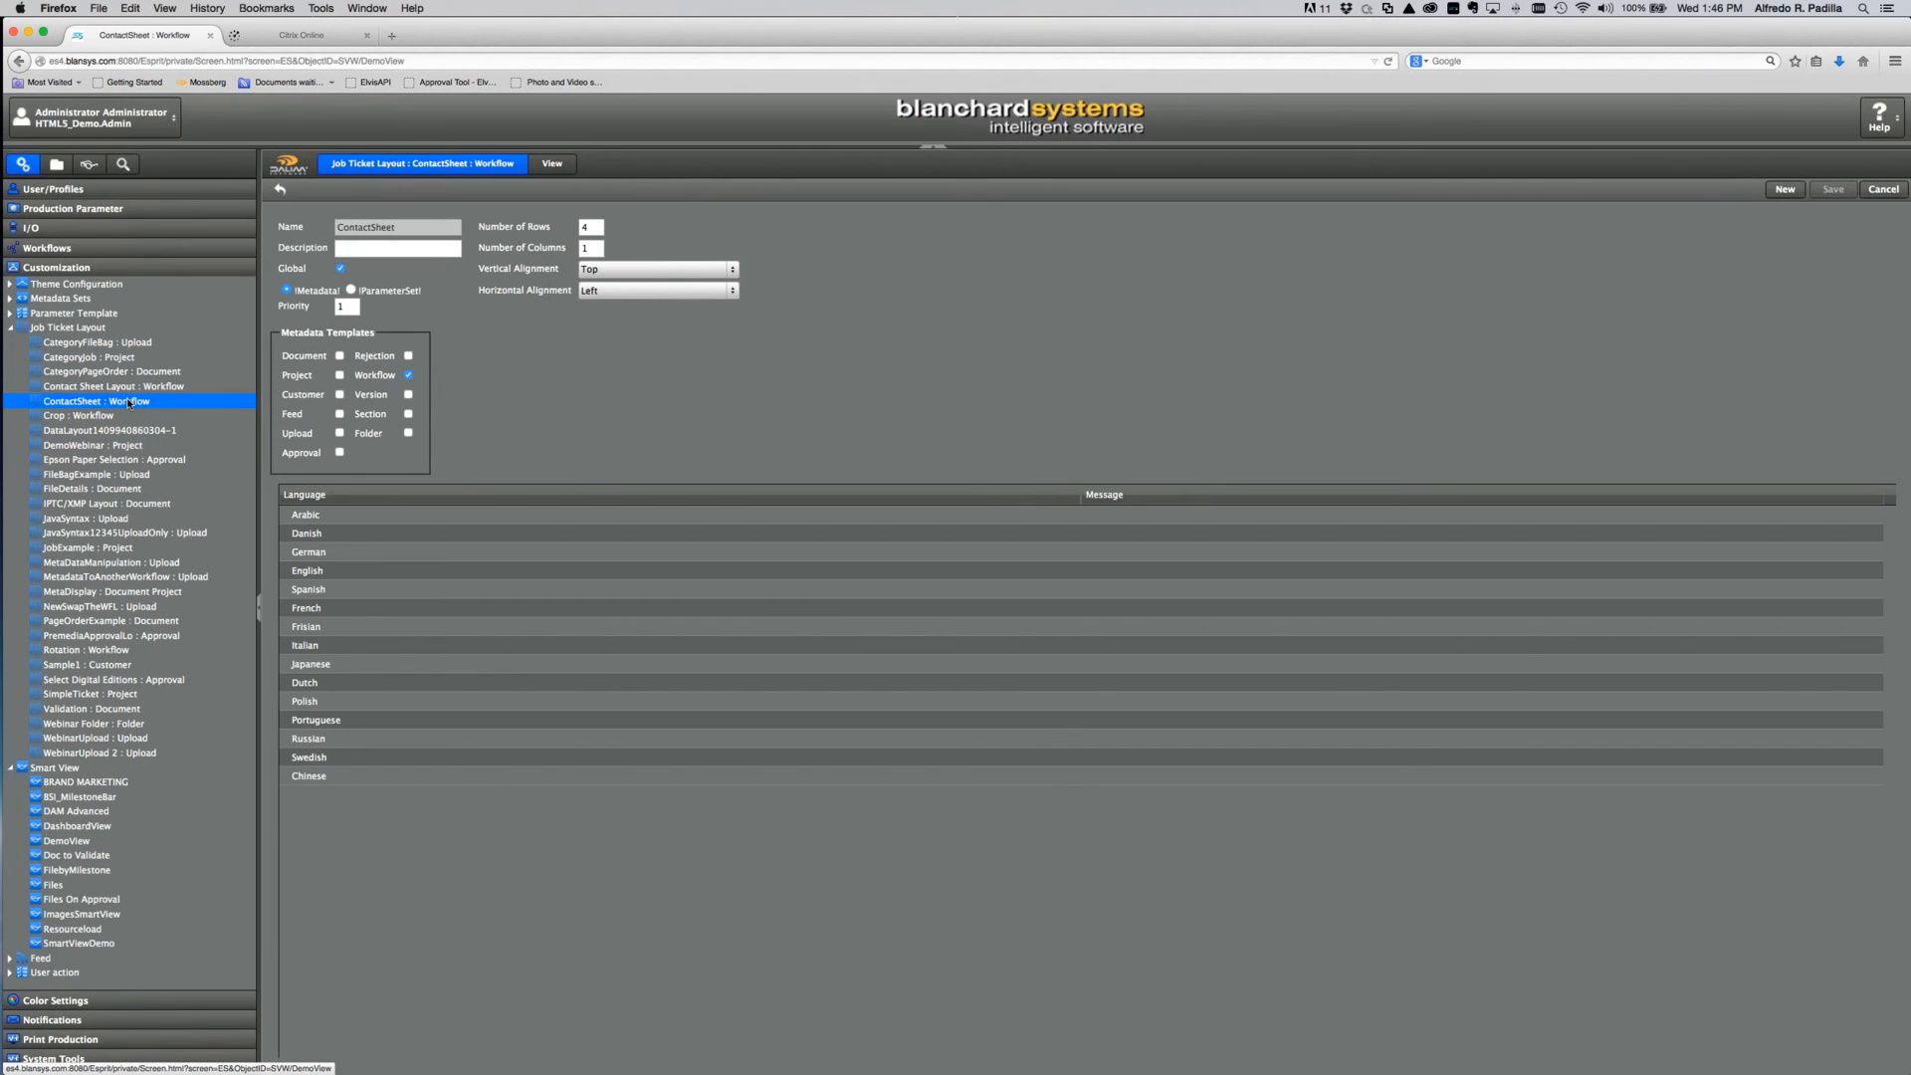
Step: Inspect the contact sheet layout's View container fields, then go to the Workflows section
left_click(549, 165)
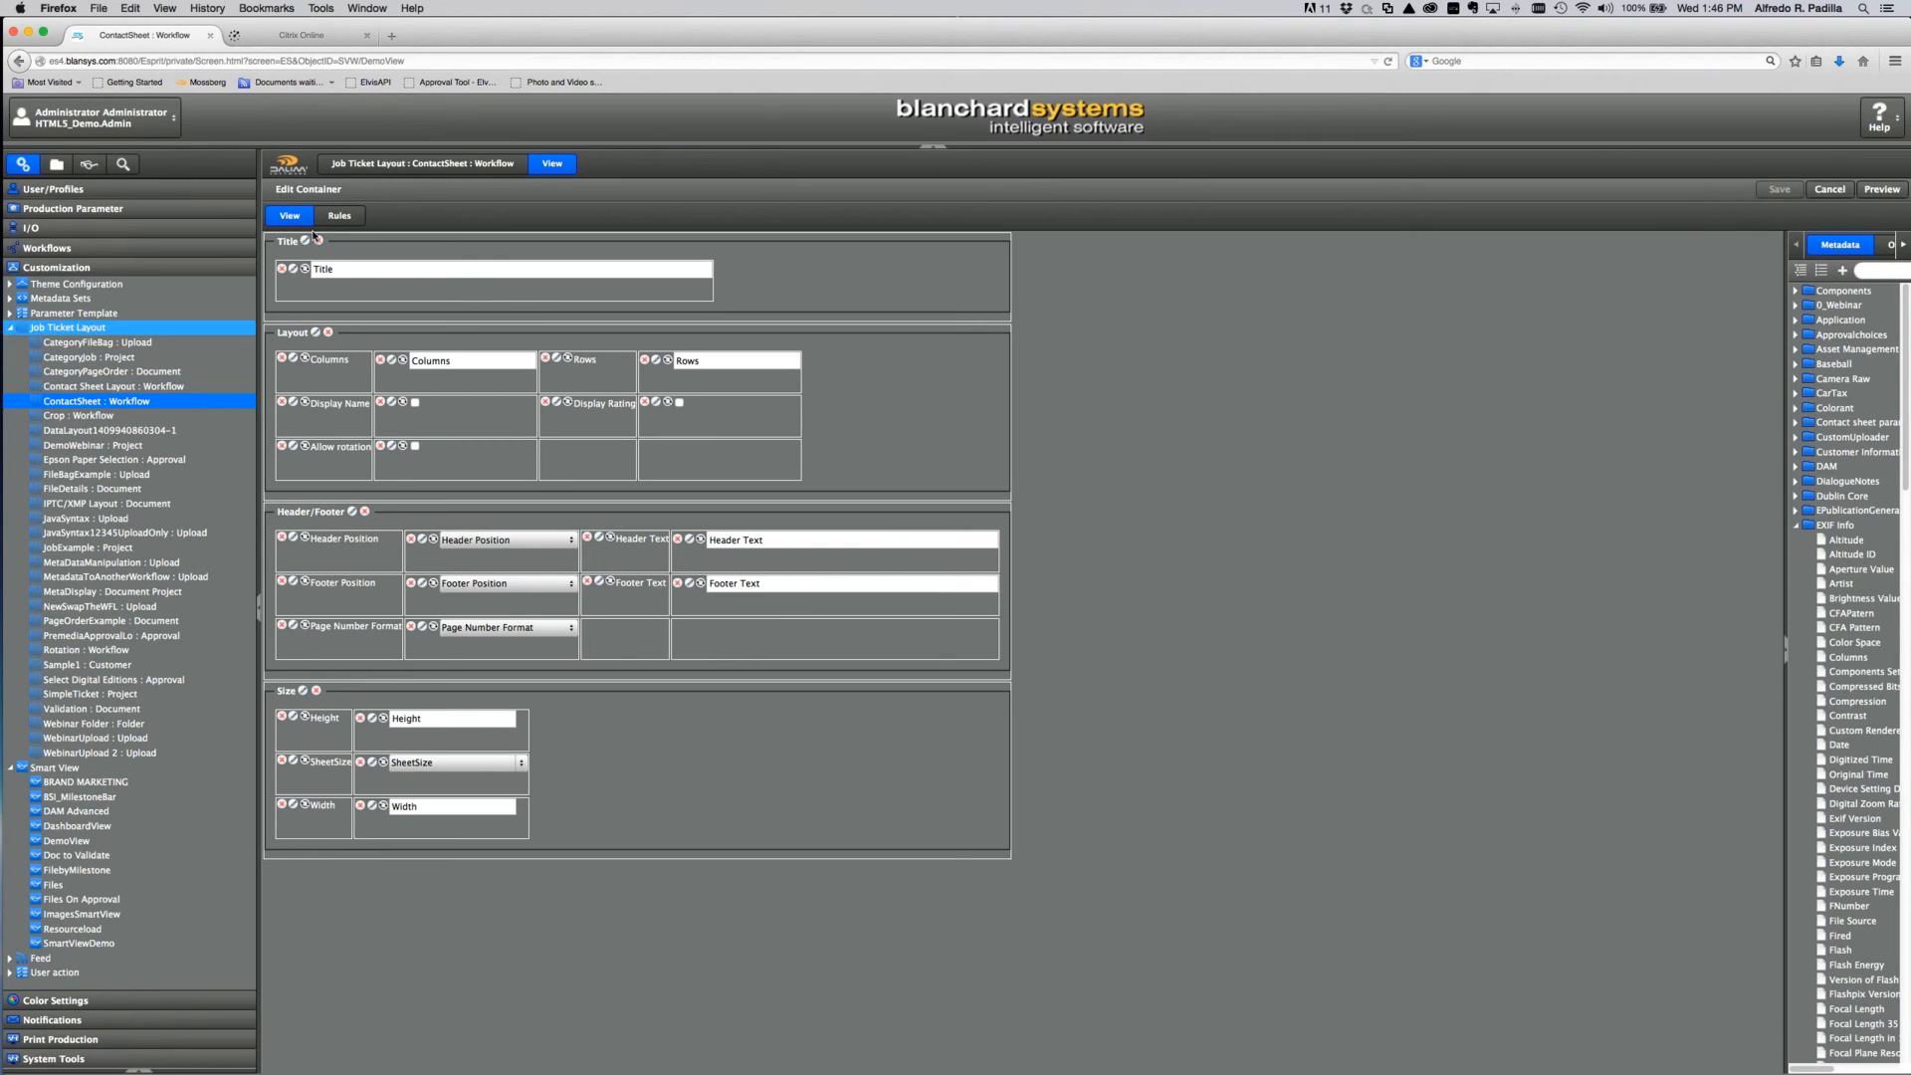
left_click(392, 165)
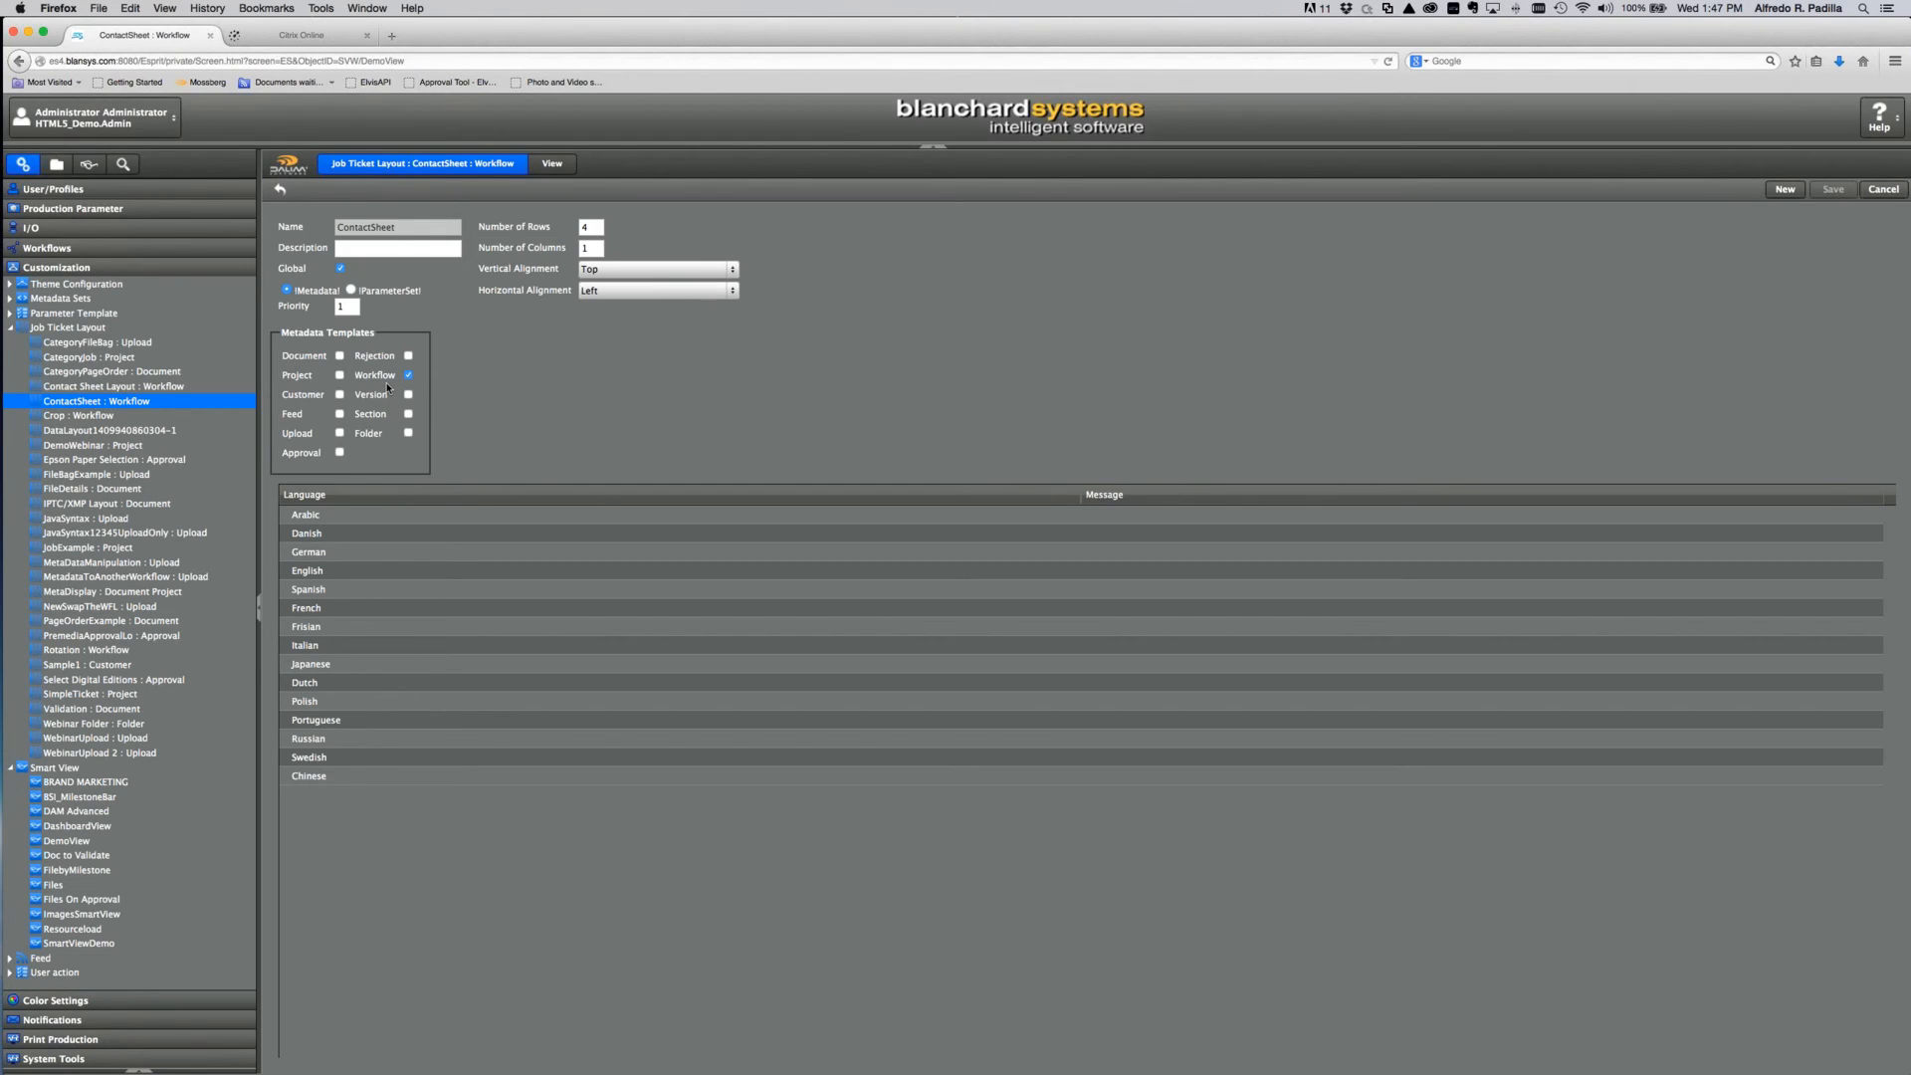
left_click(46, 259)
Step: Open the MakeContactSheet workflow from the Document workflows under Workflow Creation
left_click(11, 265)
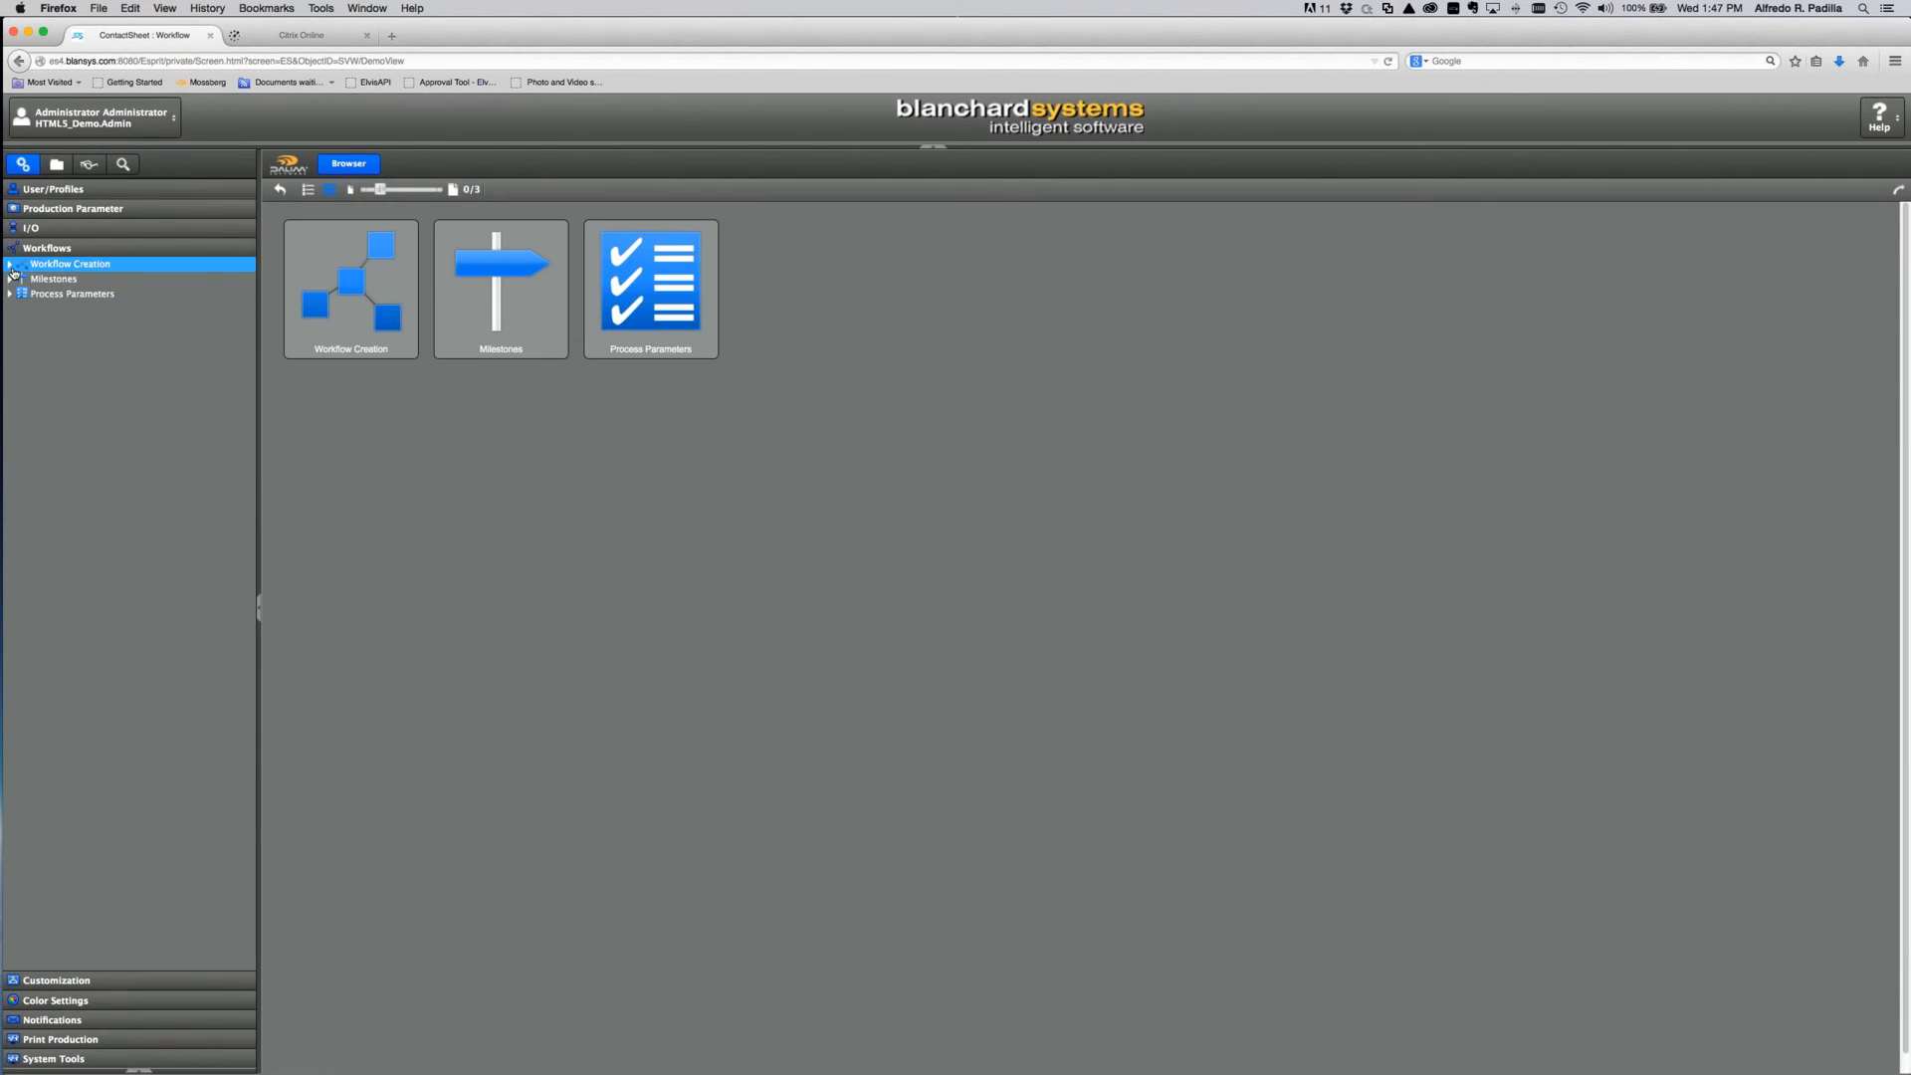
left_click(28, 296)
left_click(24, 295)
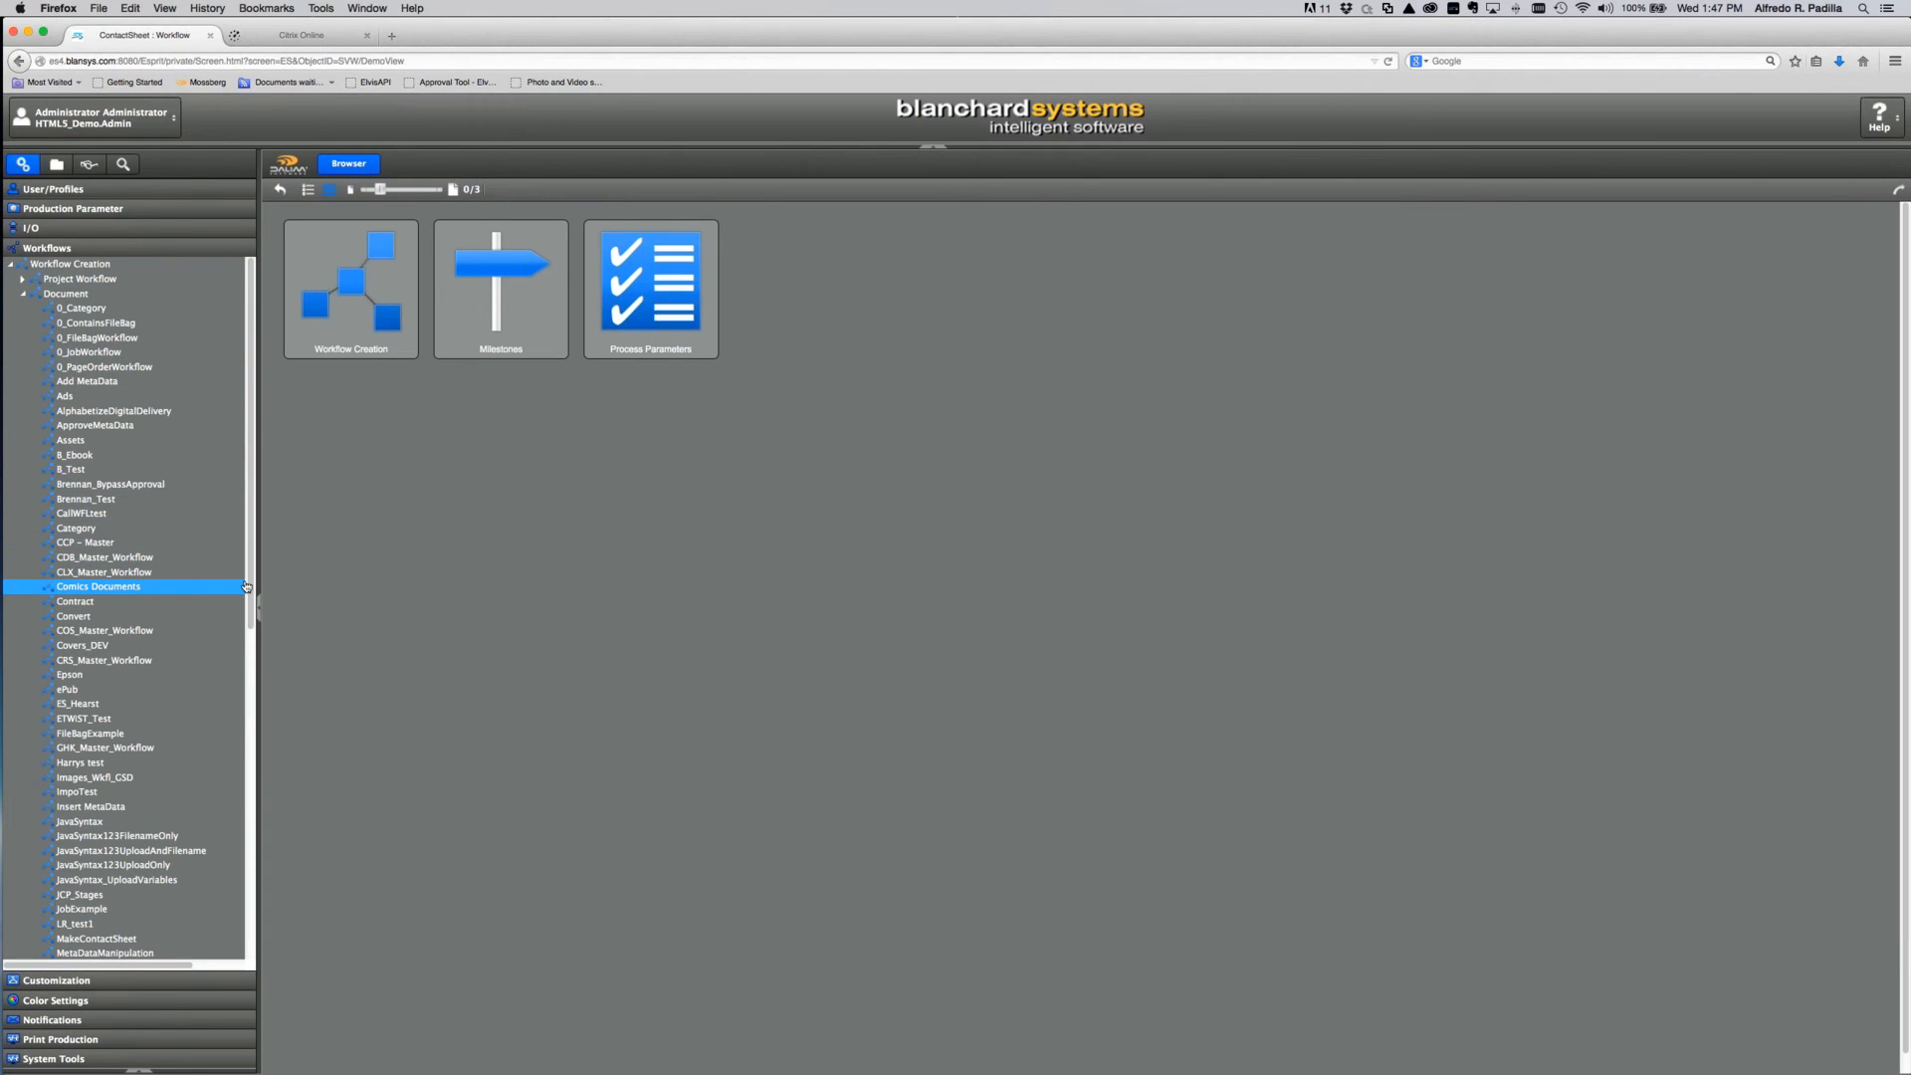
left_click_drag(250, 588, 250, 665)
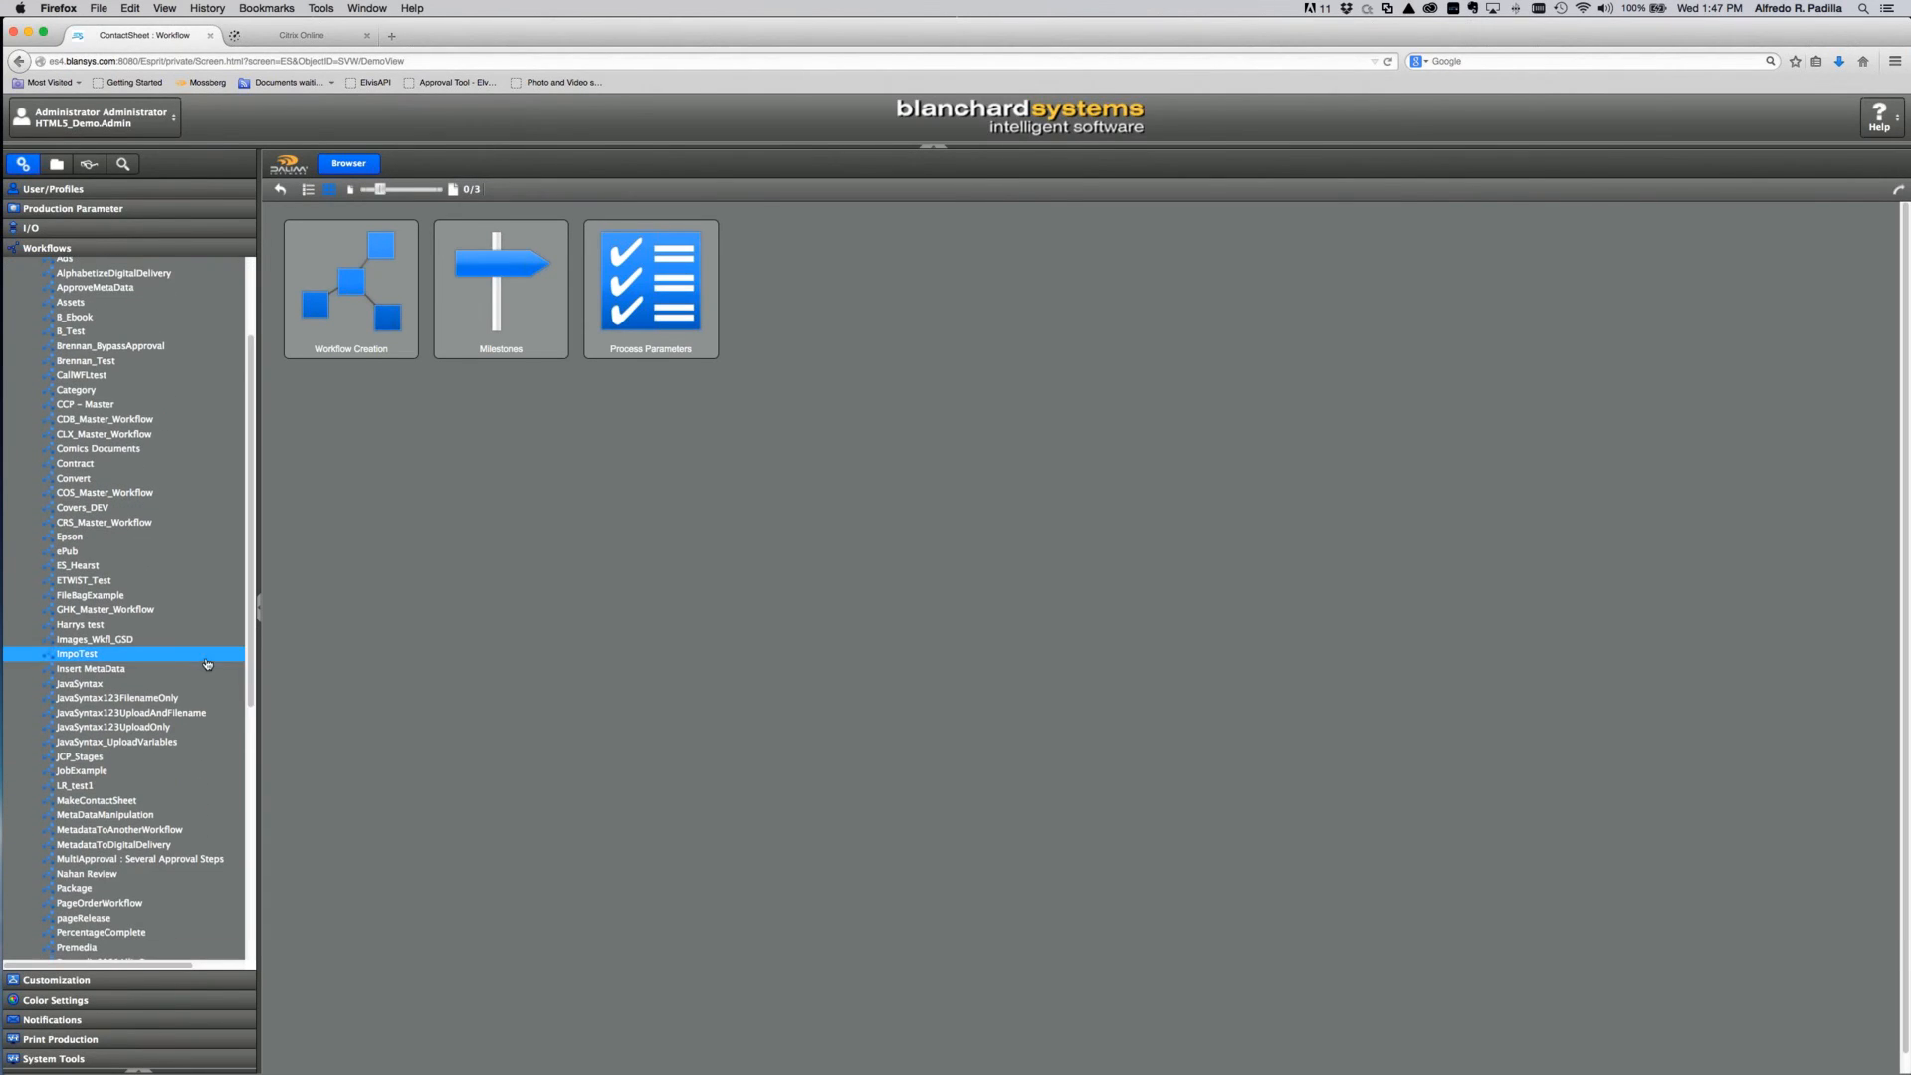
left_click(100, 800)
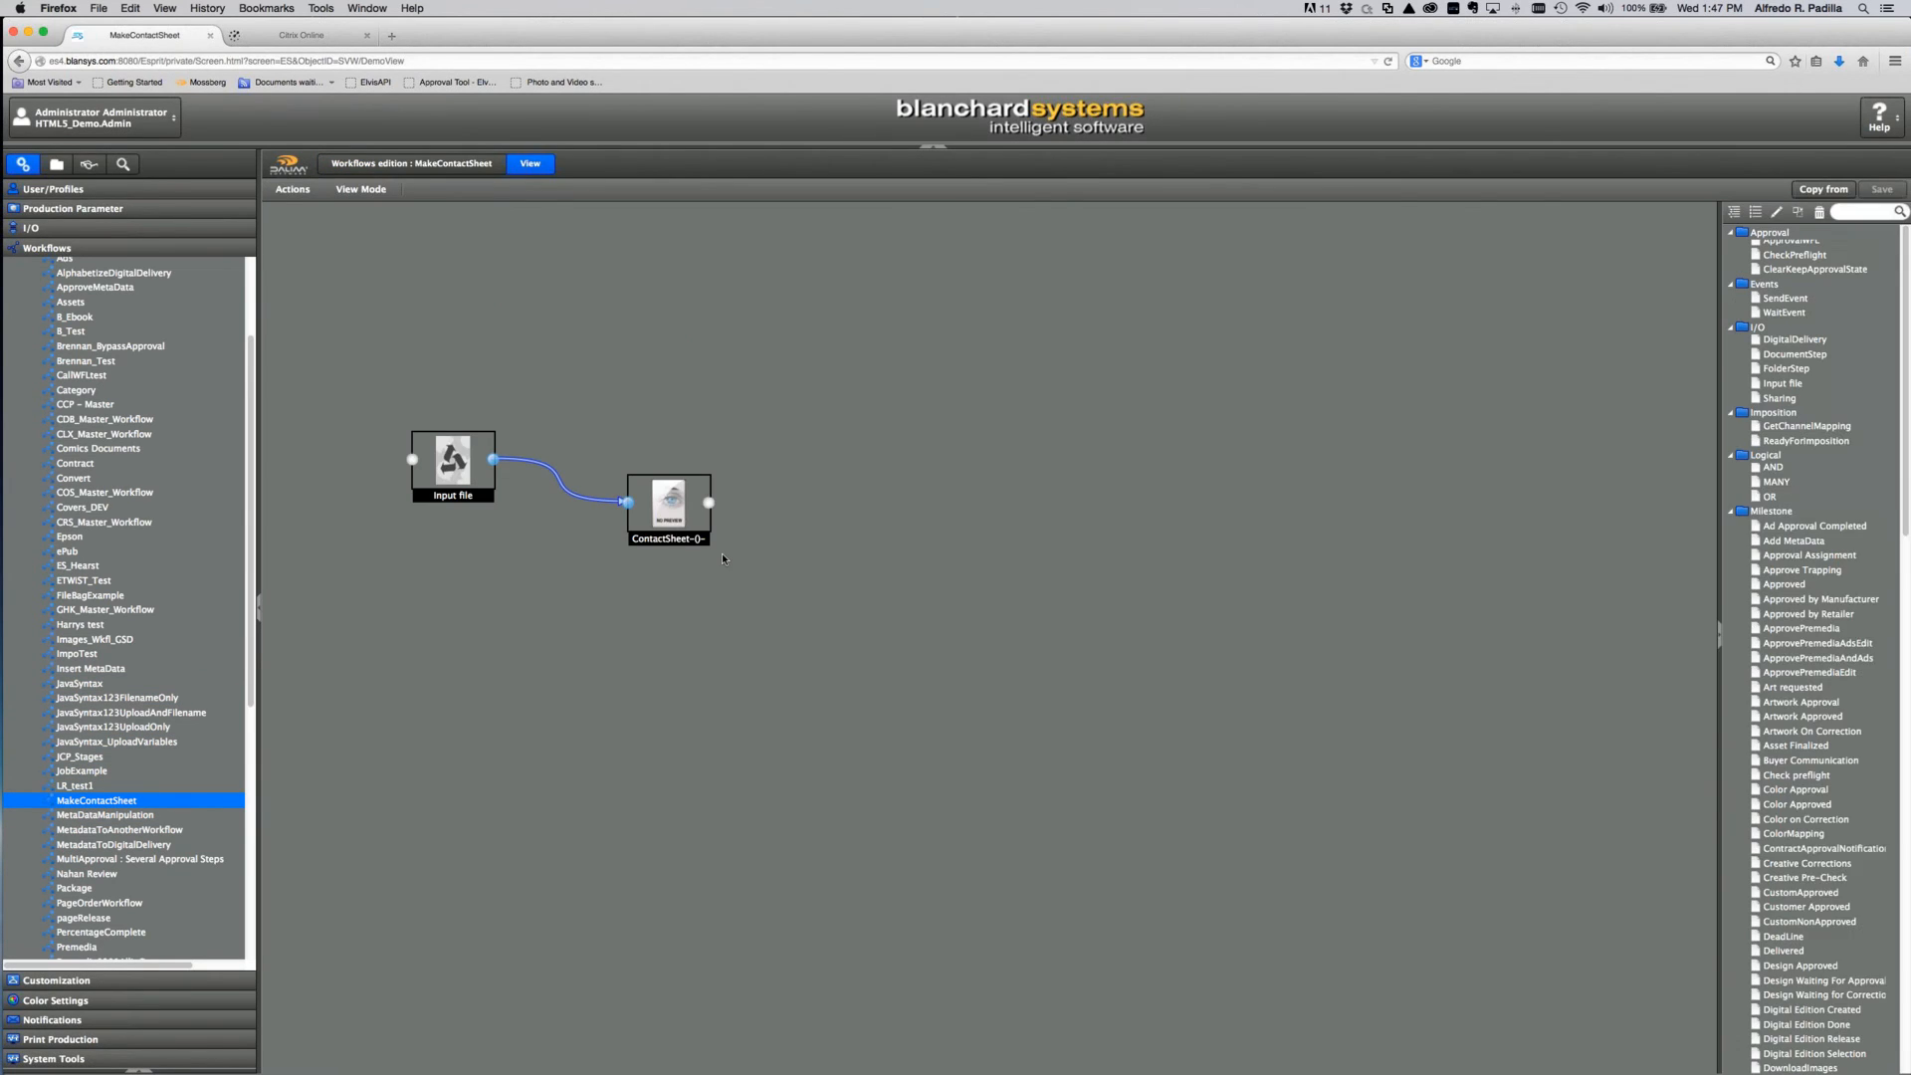
Step: Set MakeContactSheet's Workflow Layout to ContactSheet with Manual Start ticked
left_click(445, 166)
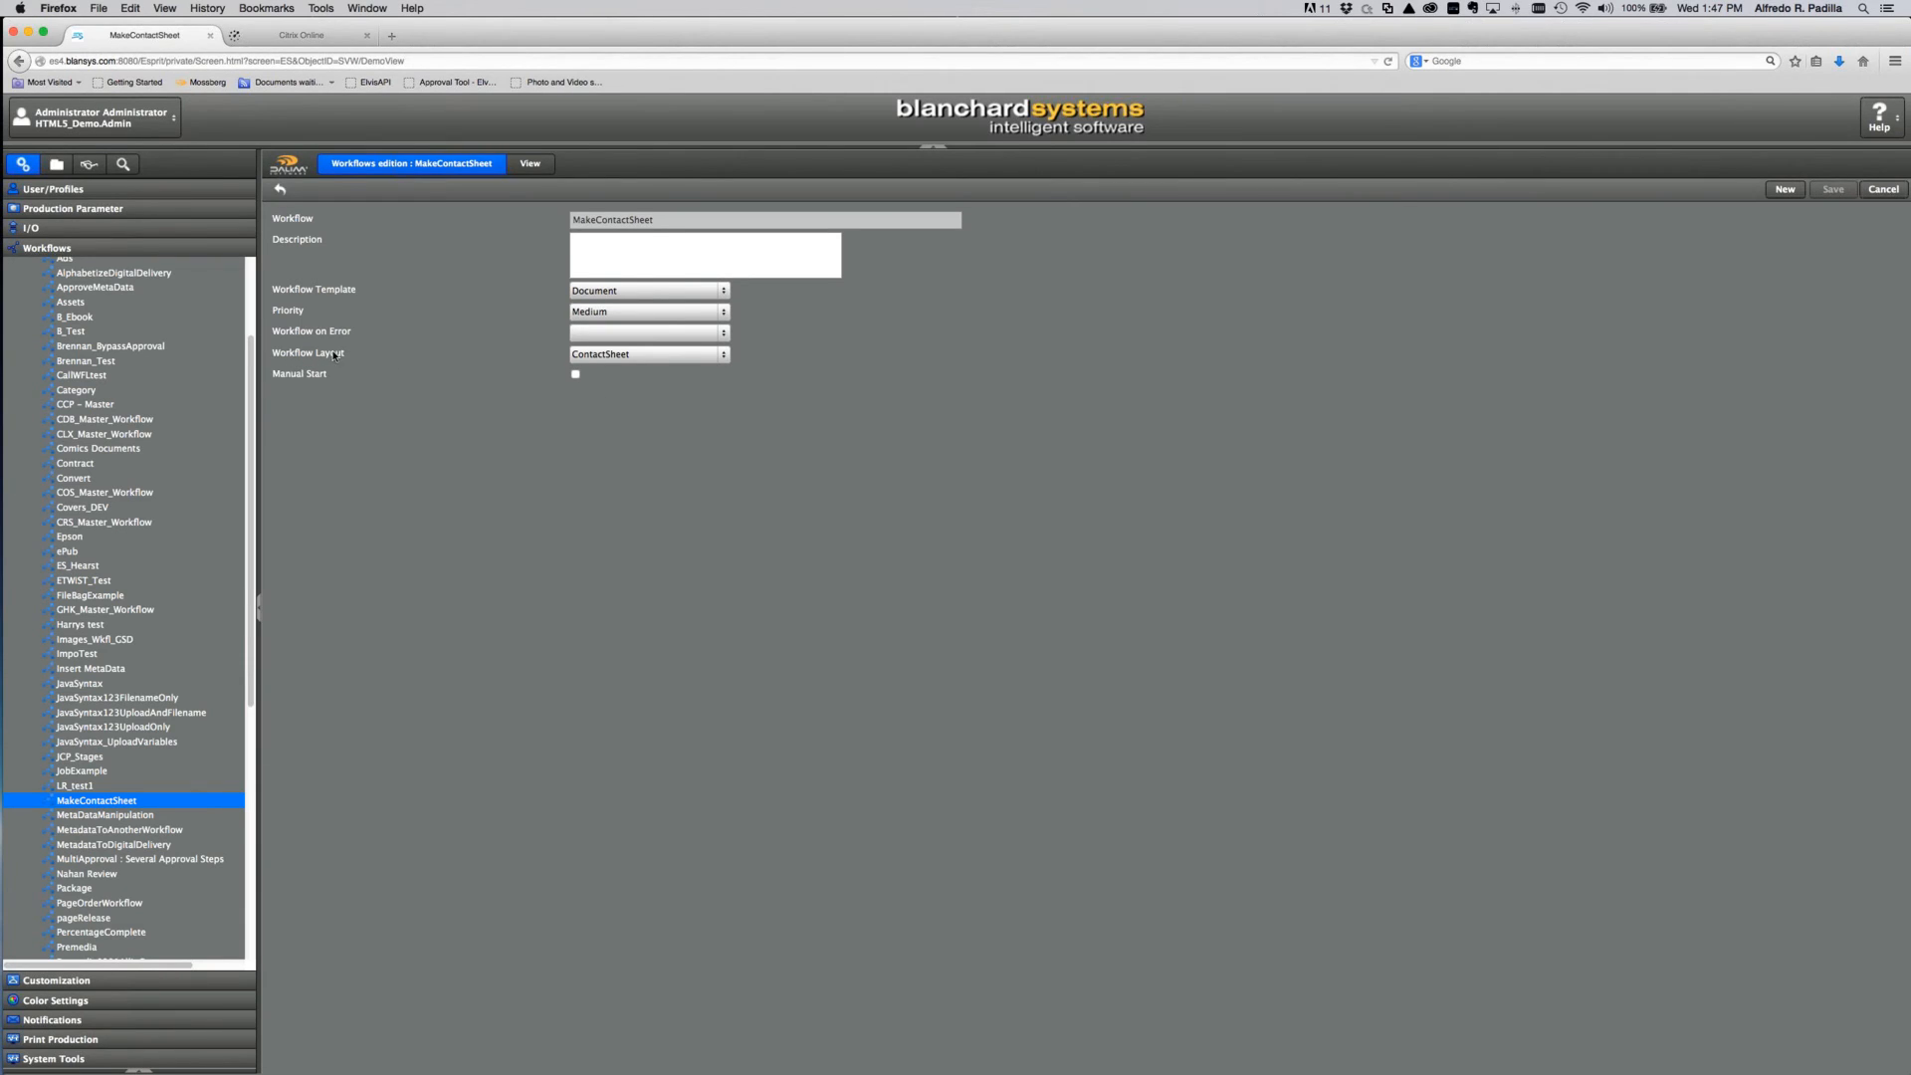
left_click(727, 360)
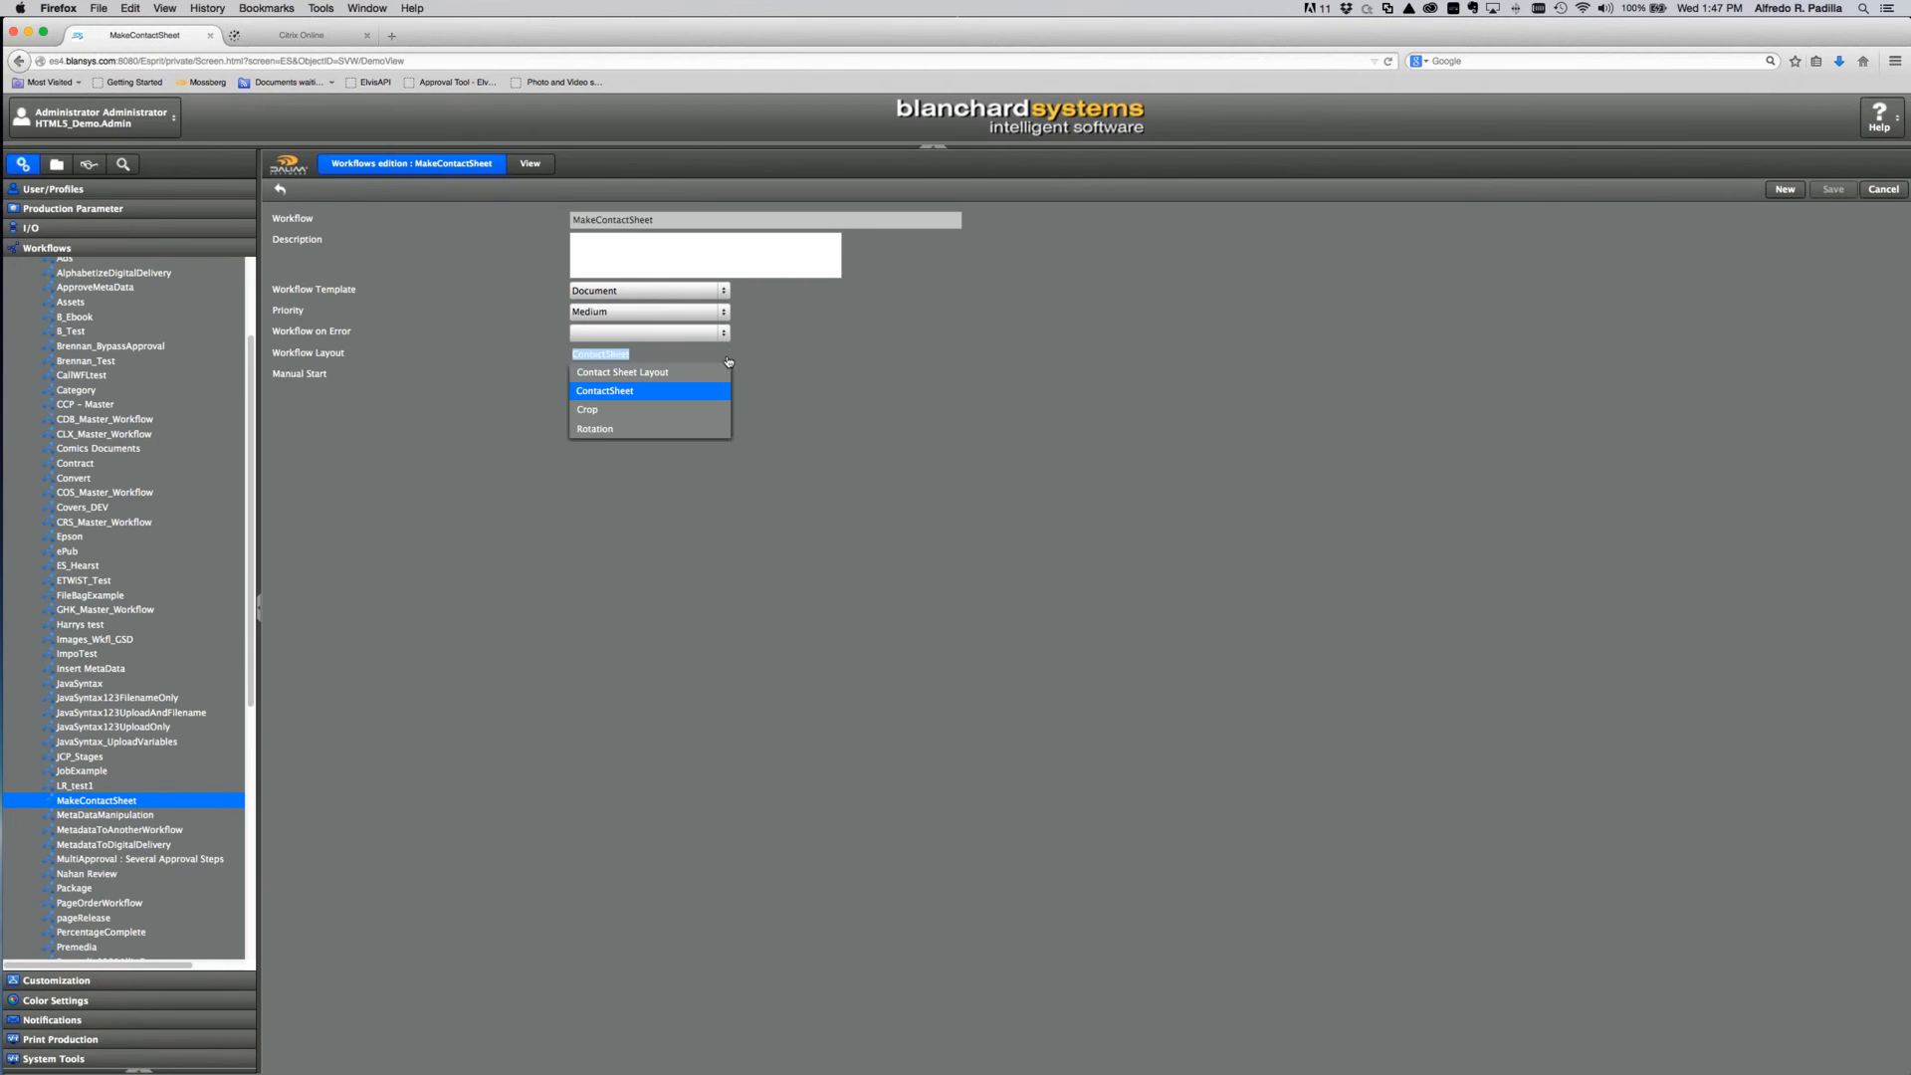
left_click(629, 393)
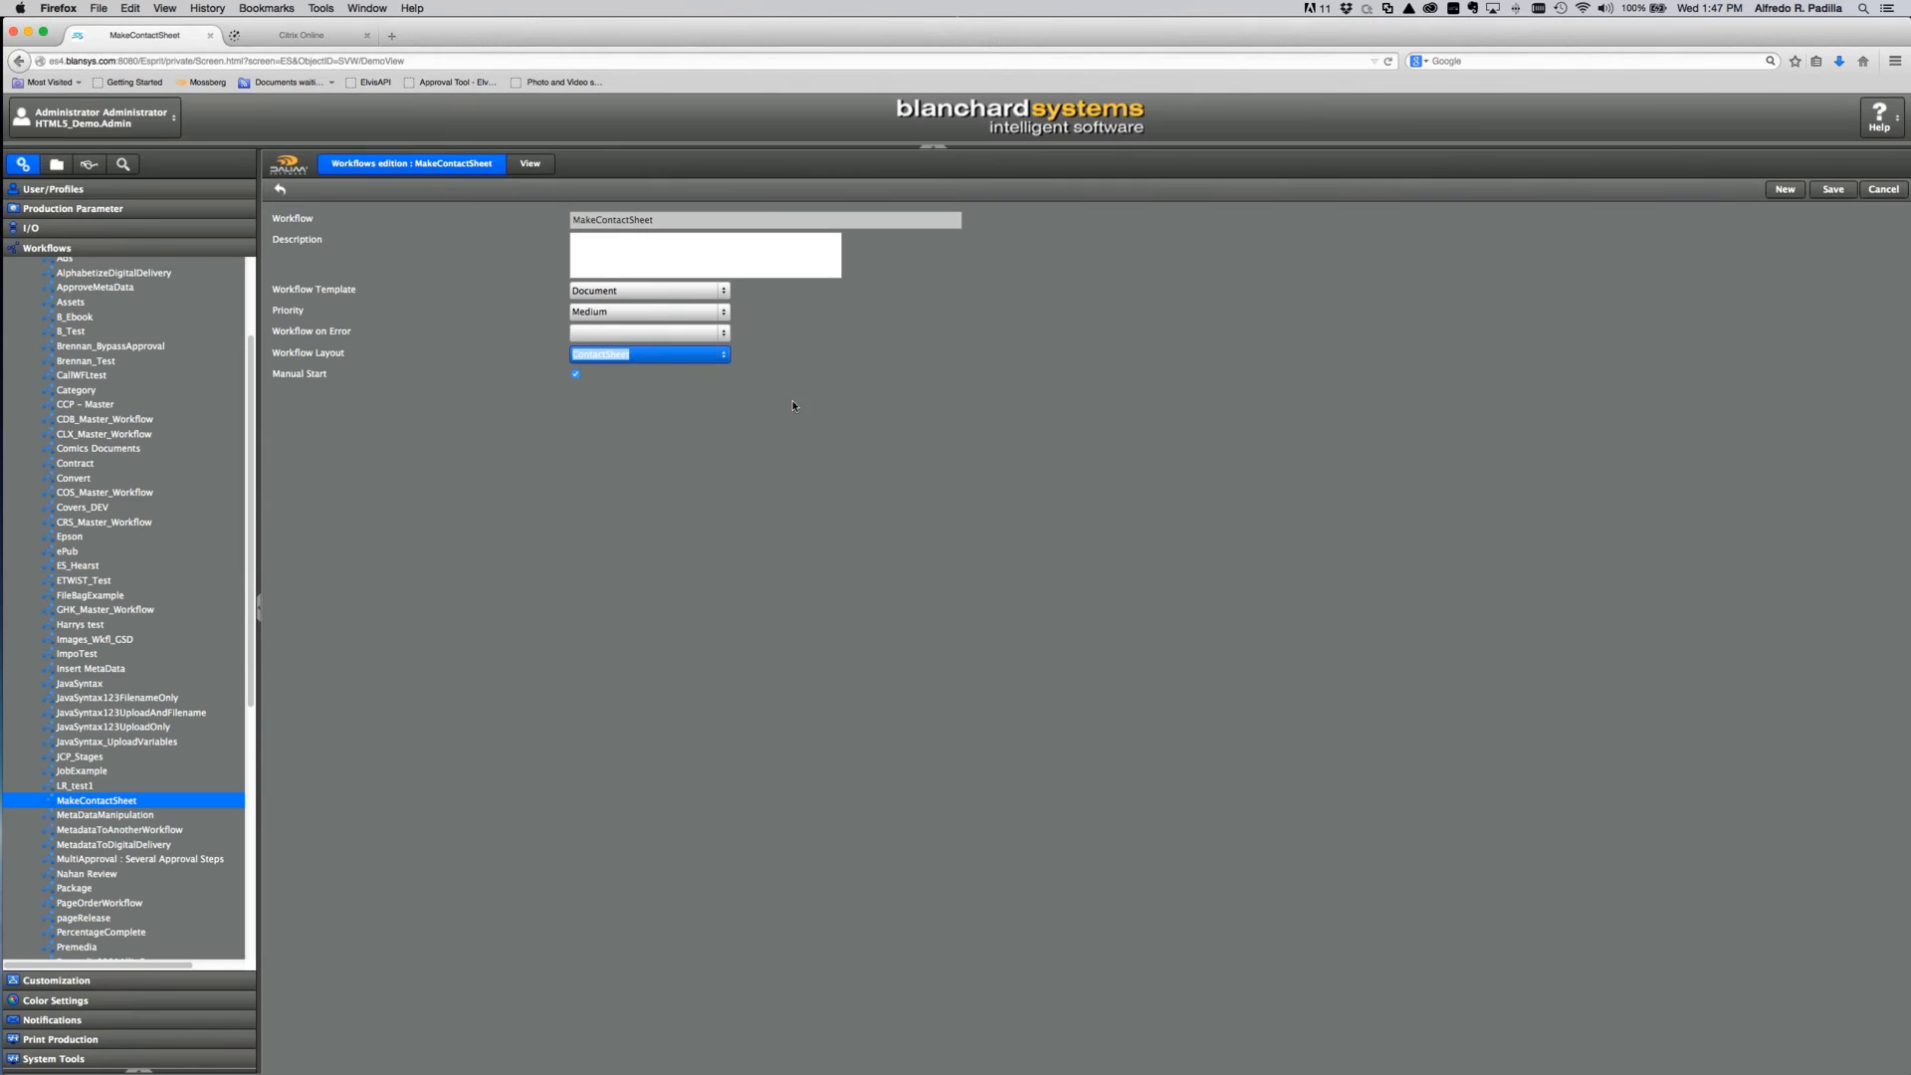
left_click(1020, 393)
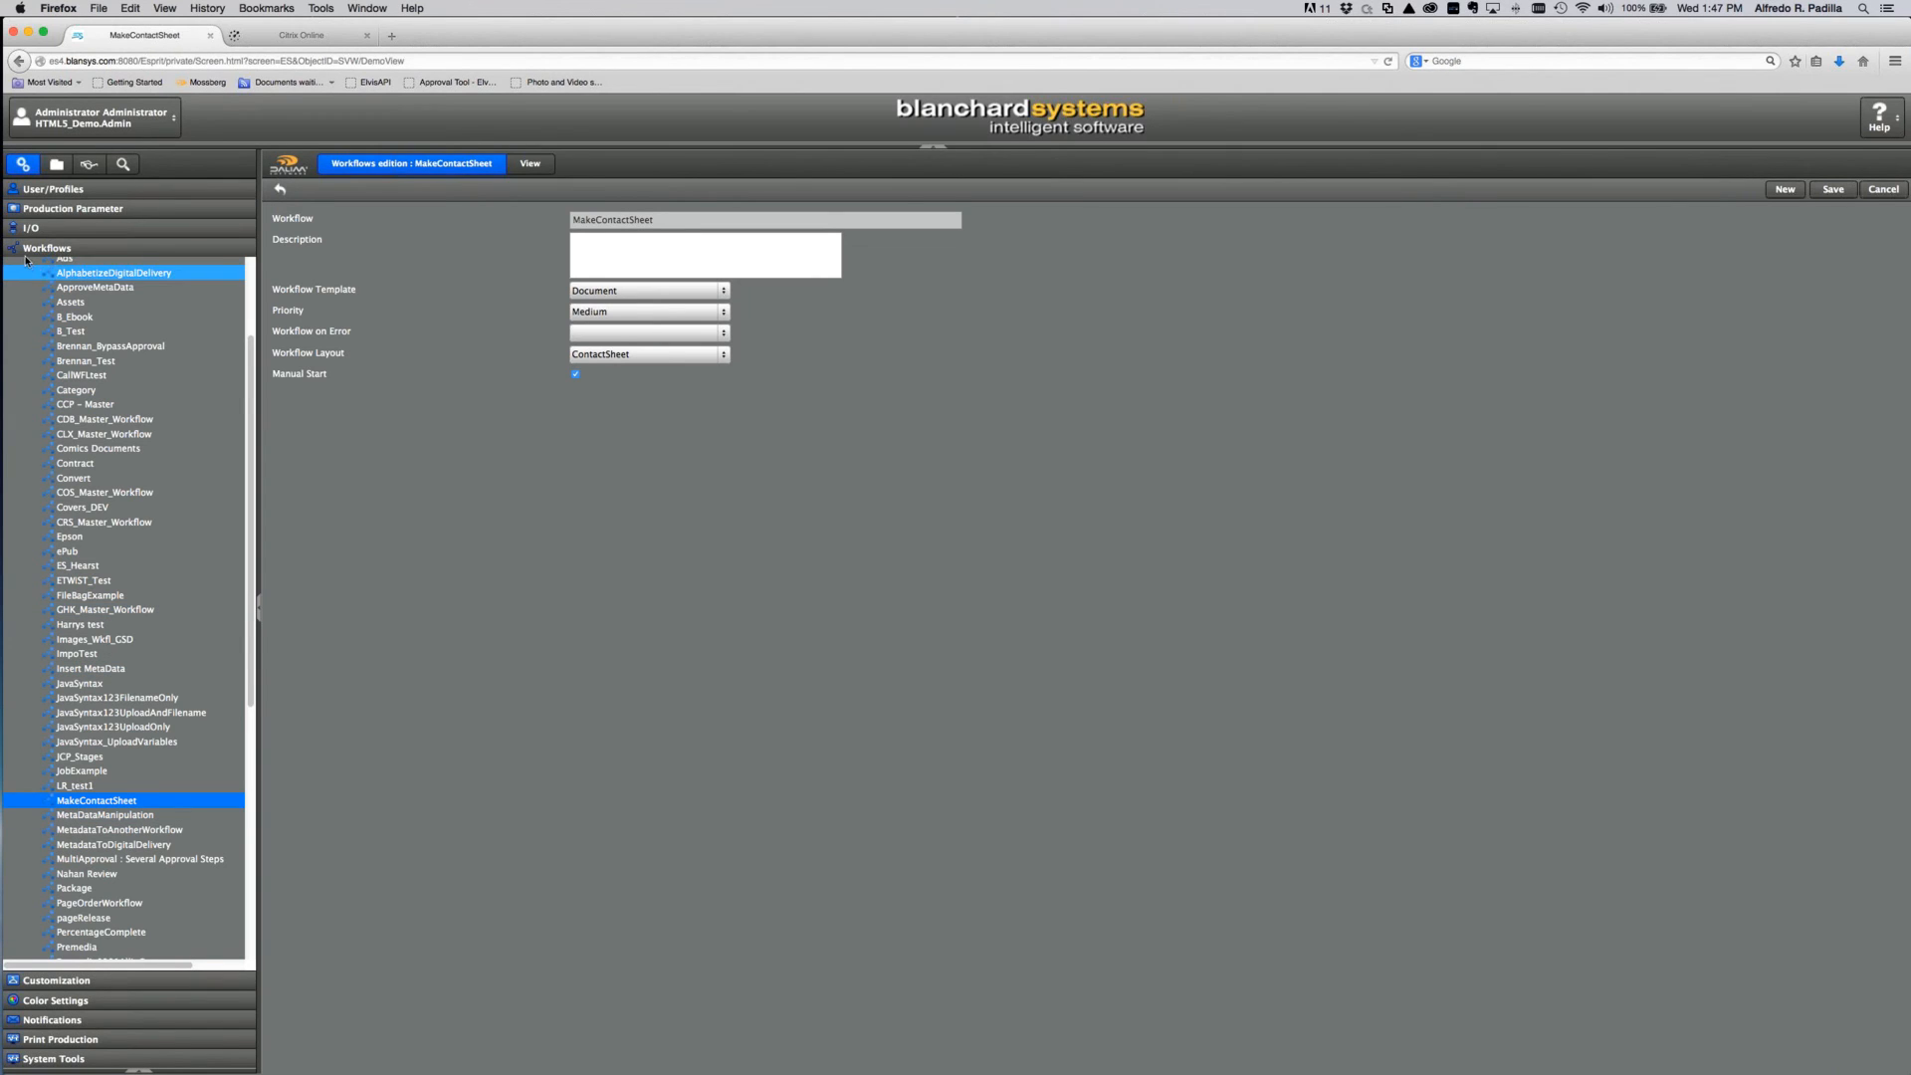
left_click(76, 983)
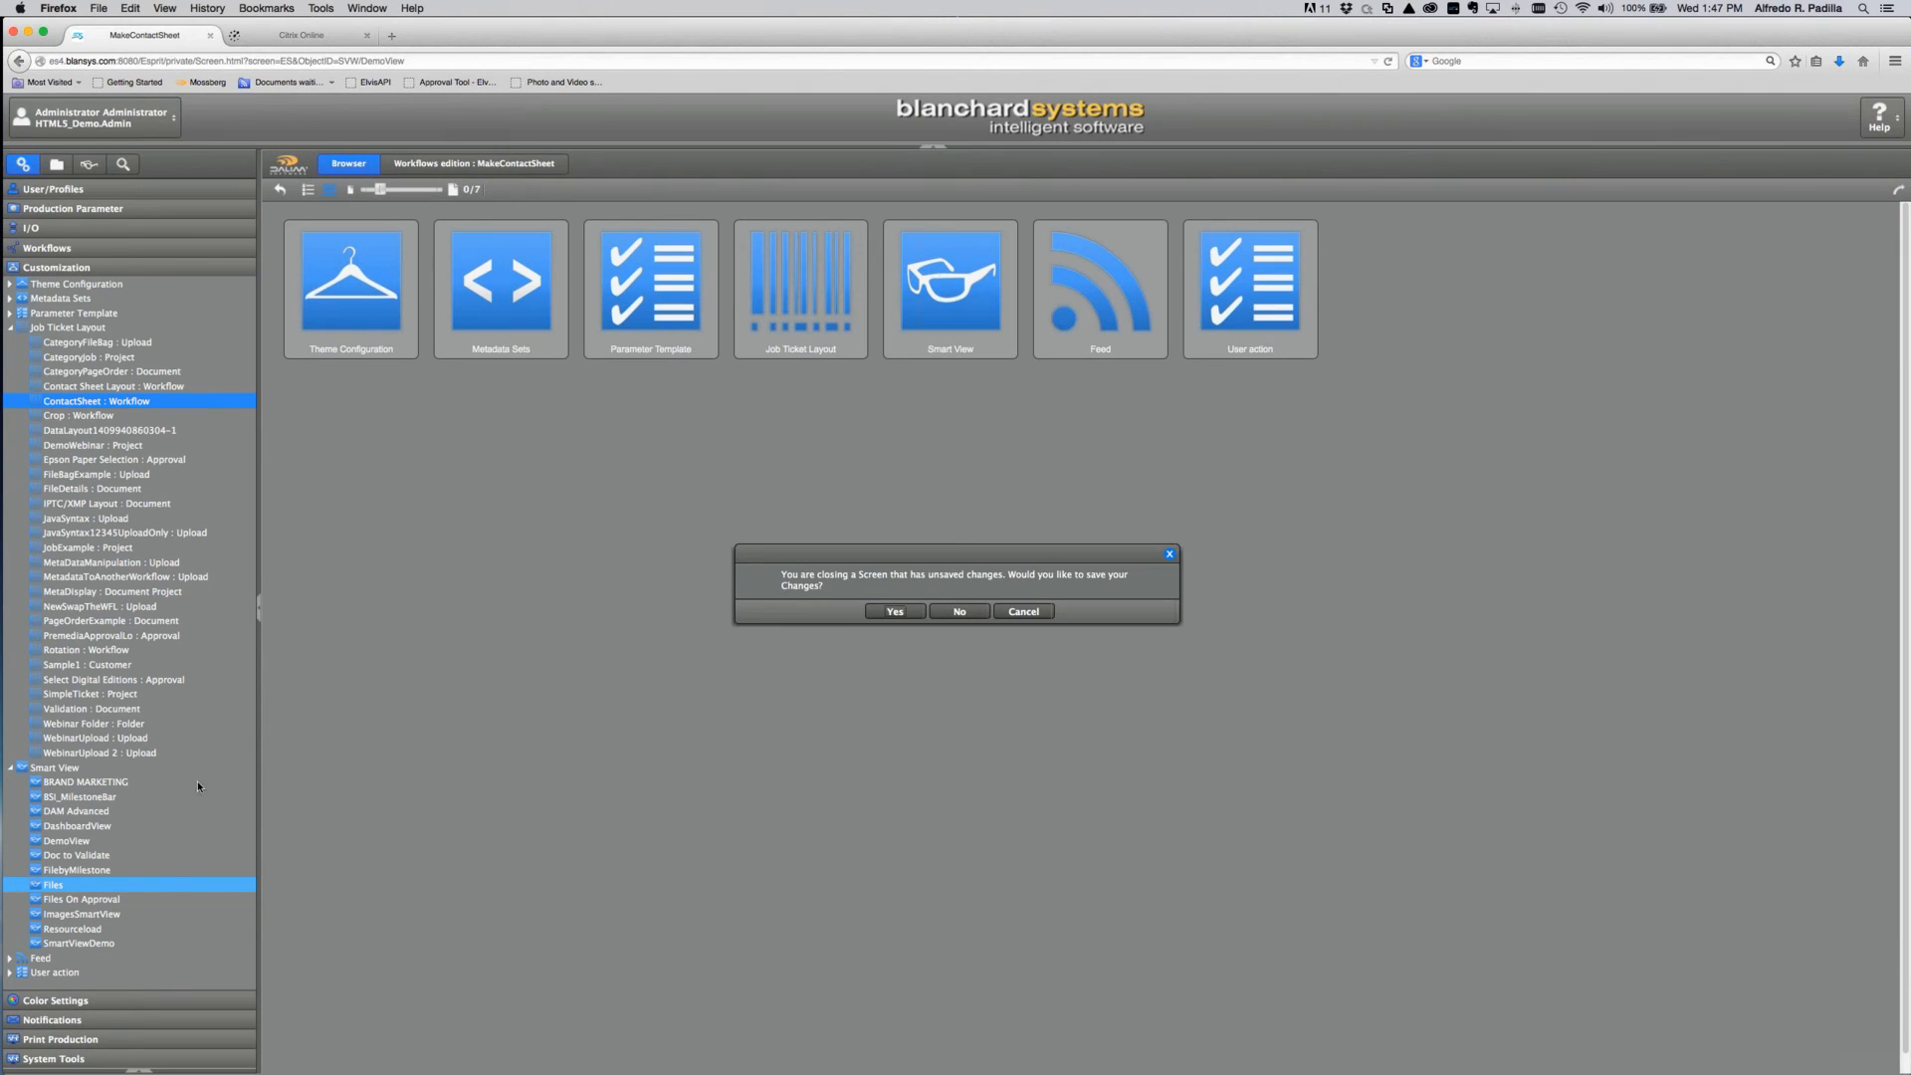
Step: Save the workflow changes, review the Contact Sheet user action, then open the project folder browser
left_click(920, 611)
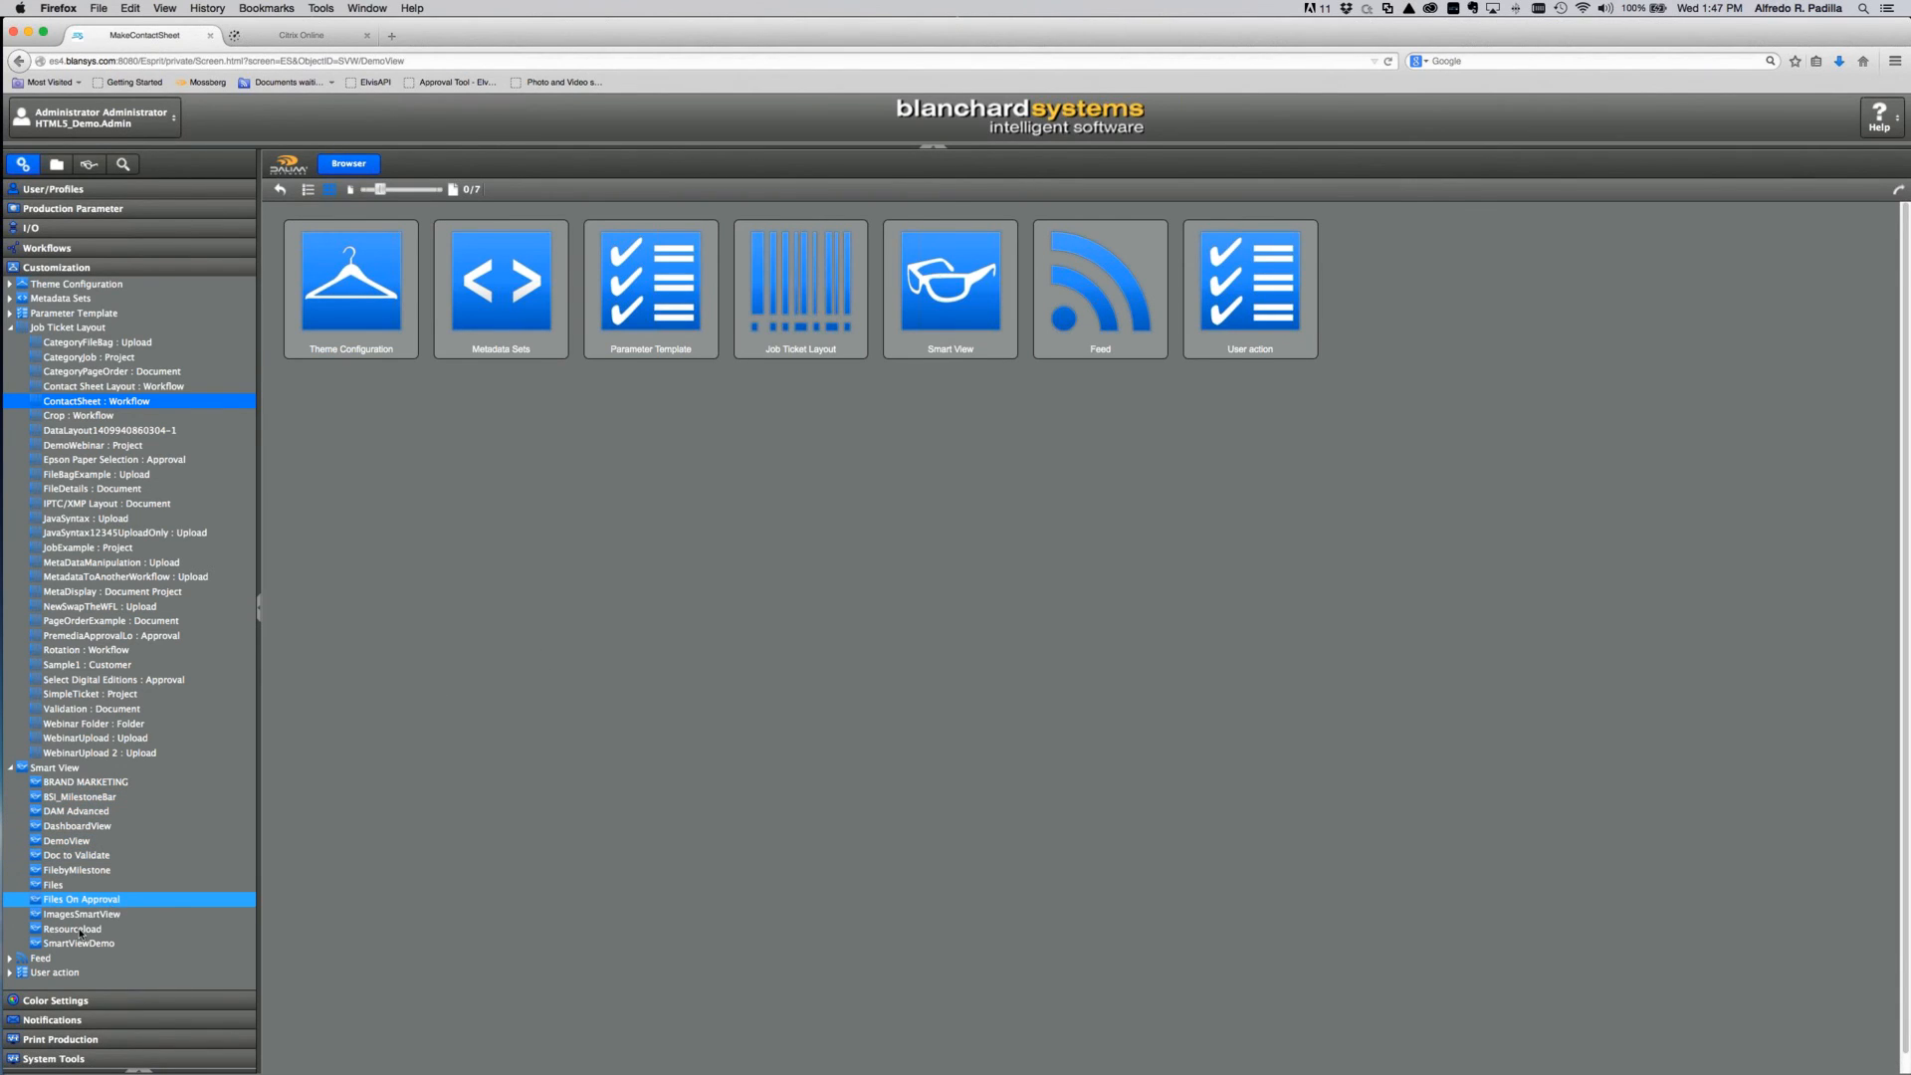
left_click(11, 974)
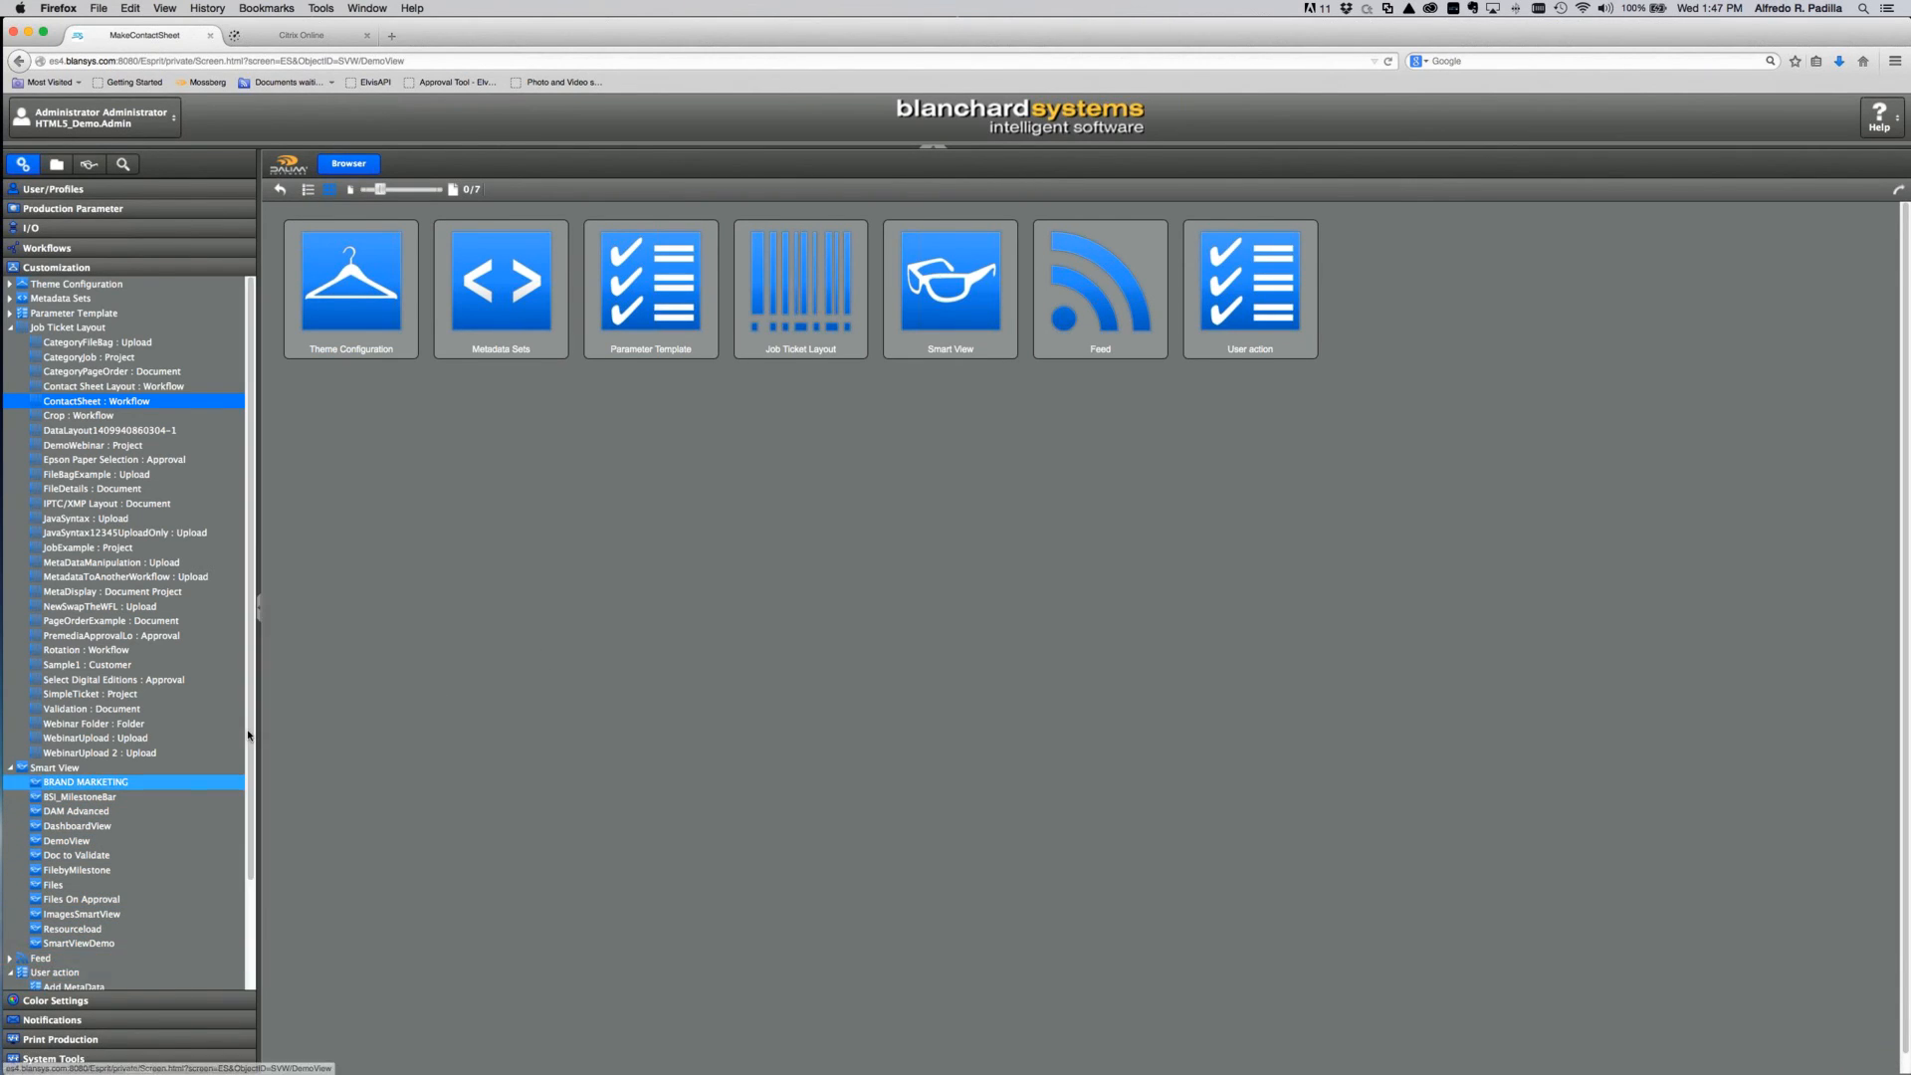
left_click_drag(249, 734, 249, 879)
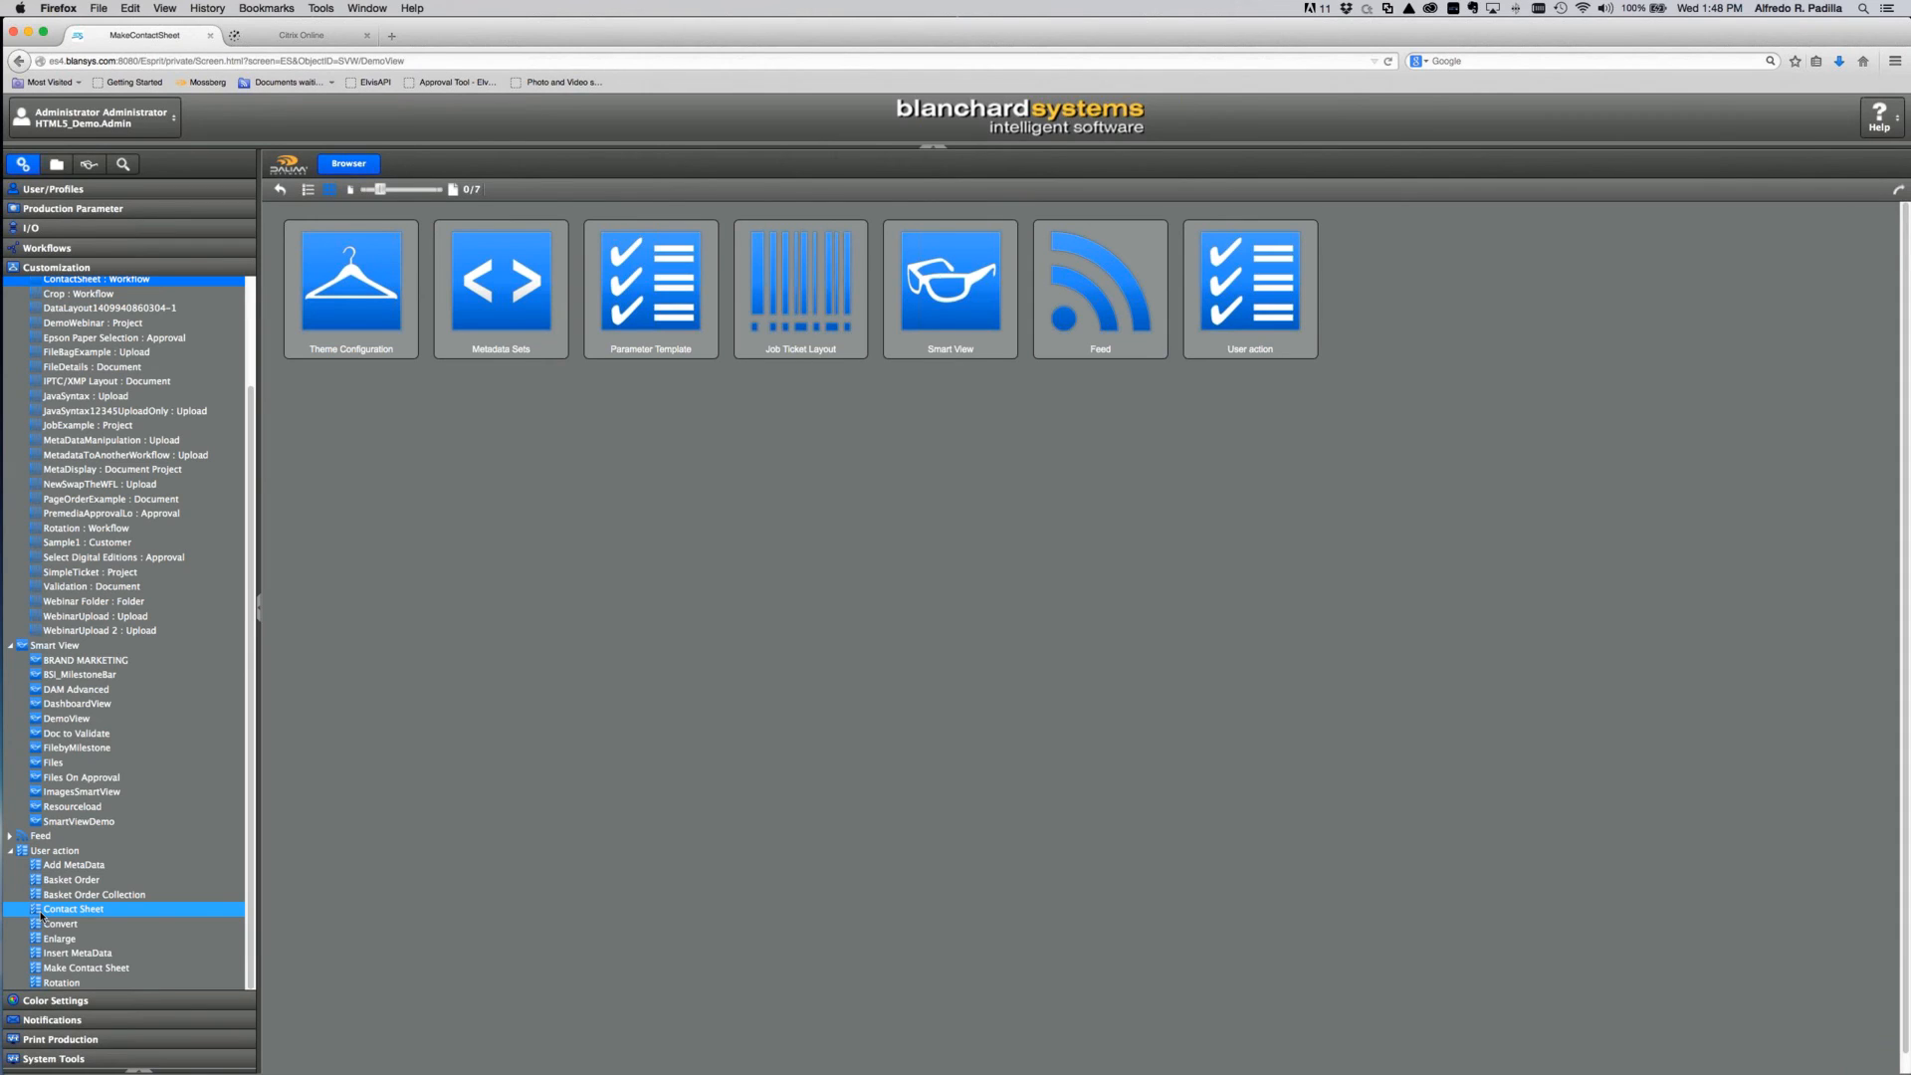
left_click(41, 914)
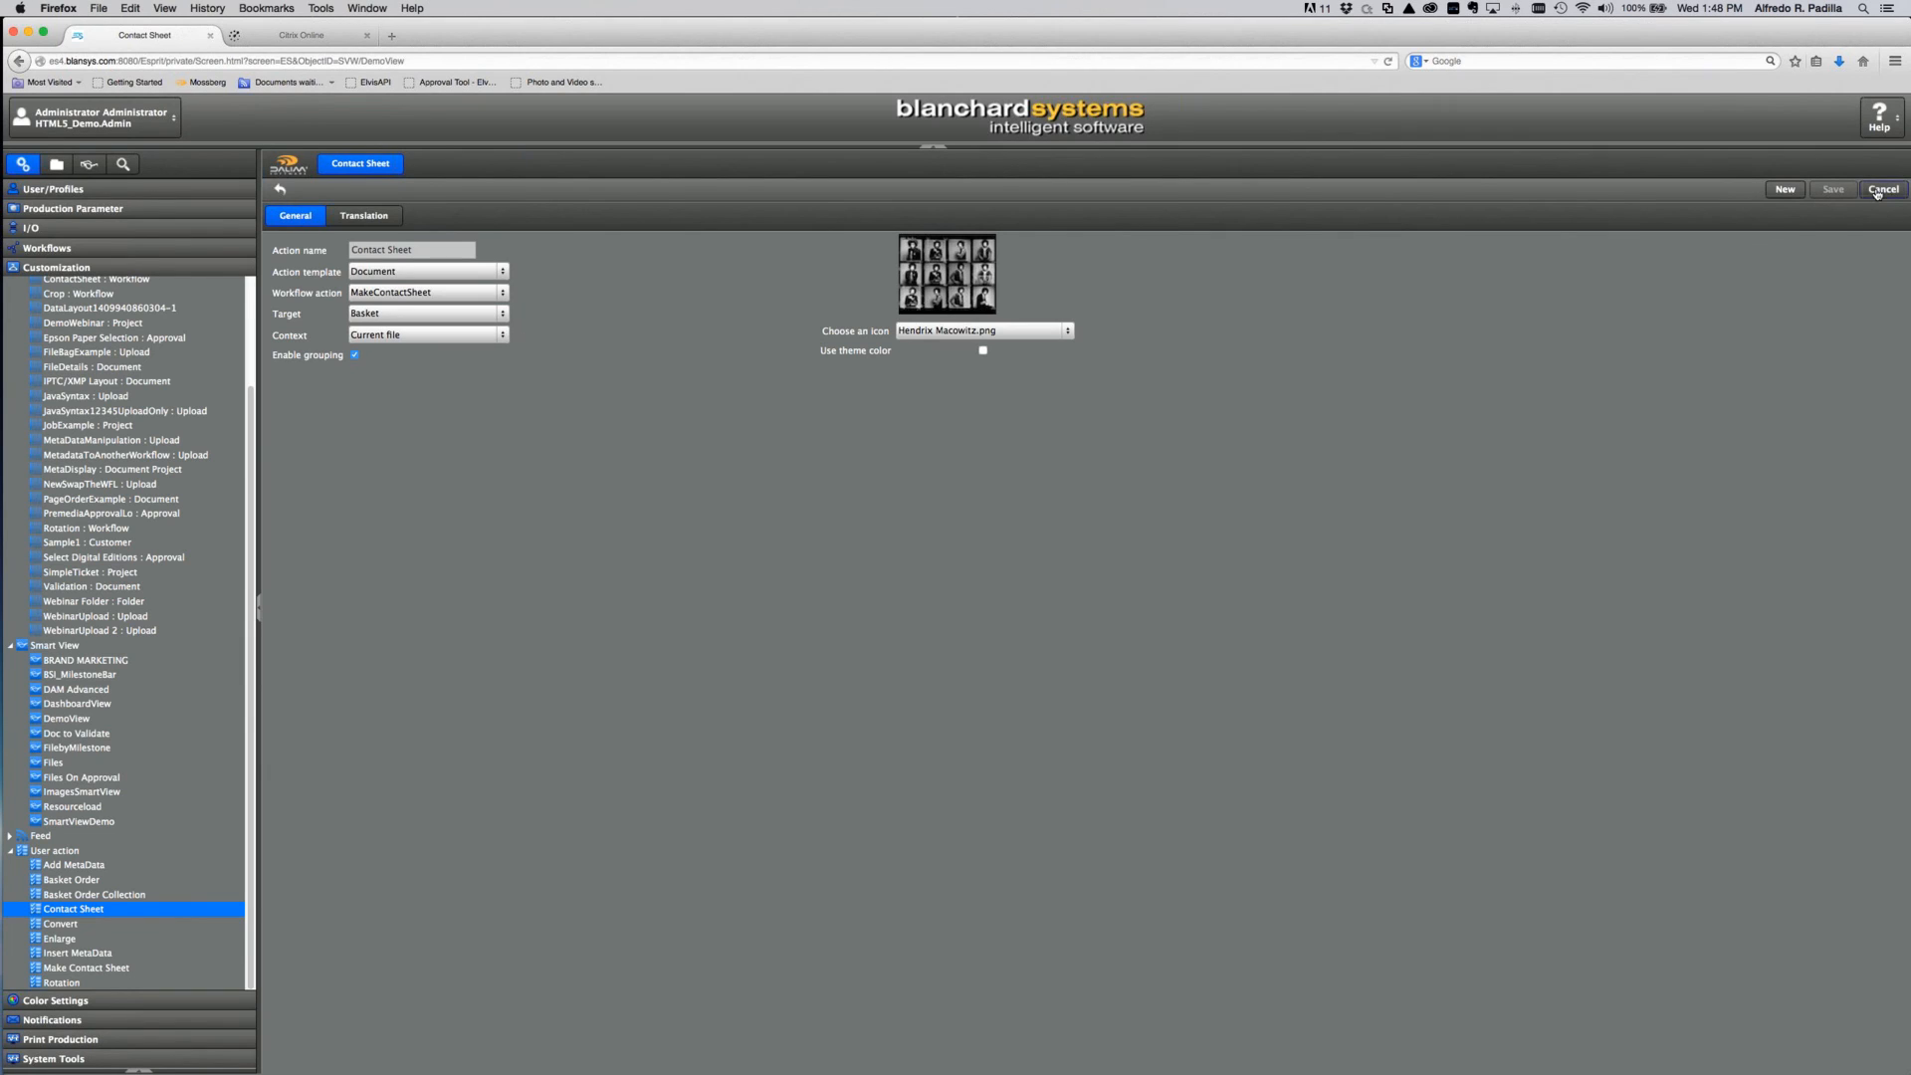
left_click(57, 164)
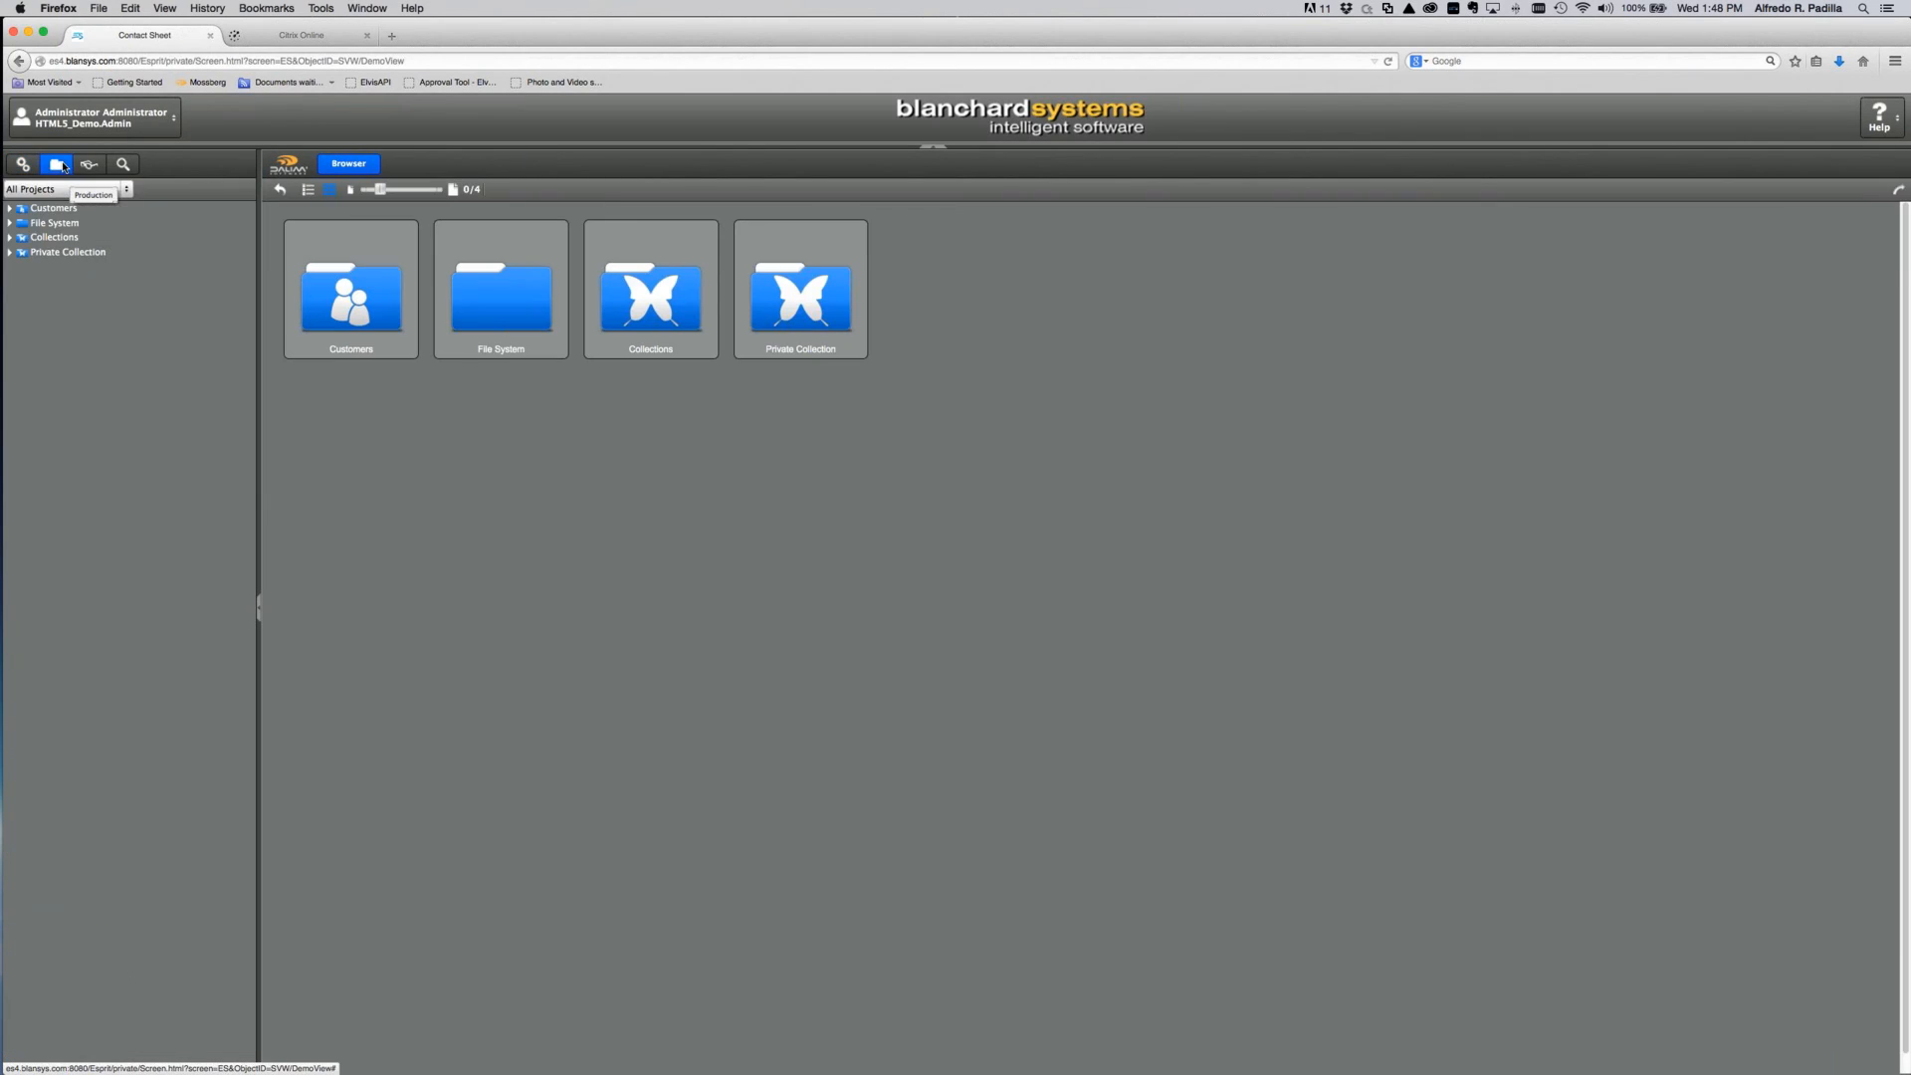
Step: Open newShare's Images folder and select the ten first-row car images, from 170551.jpg across
left_click(10, 223)
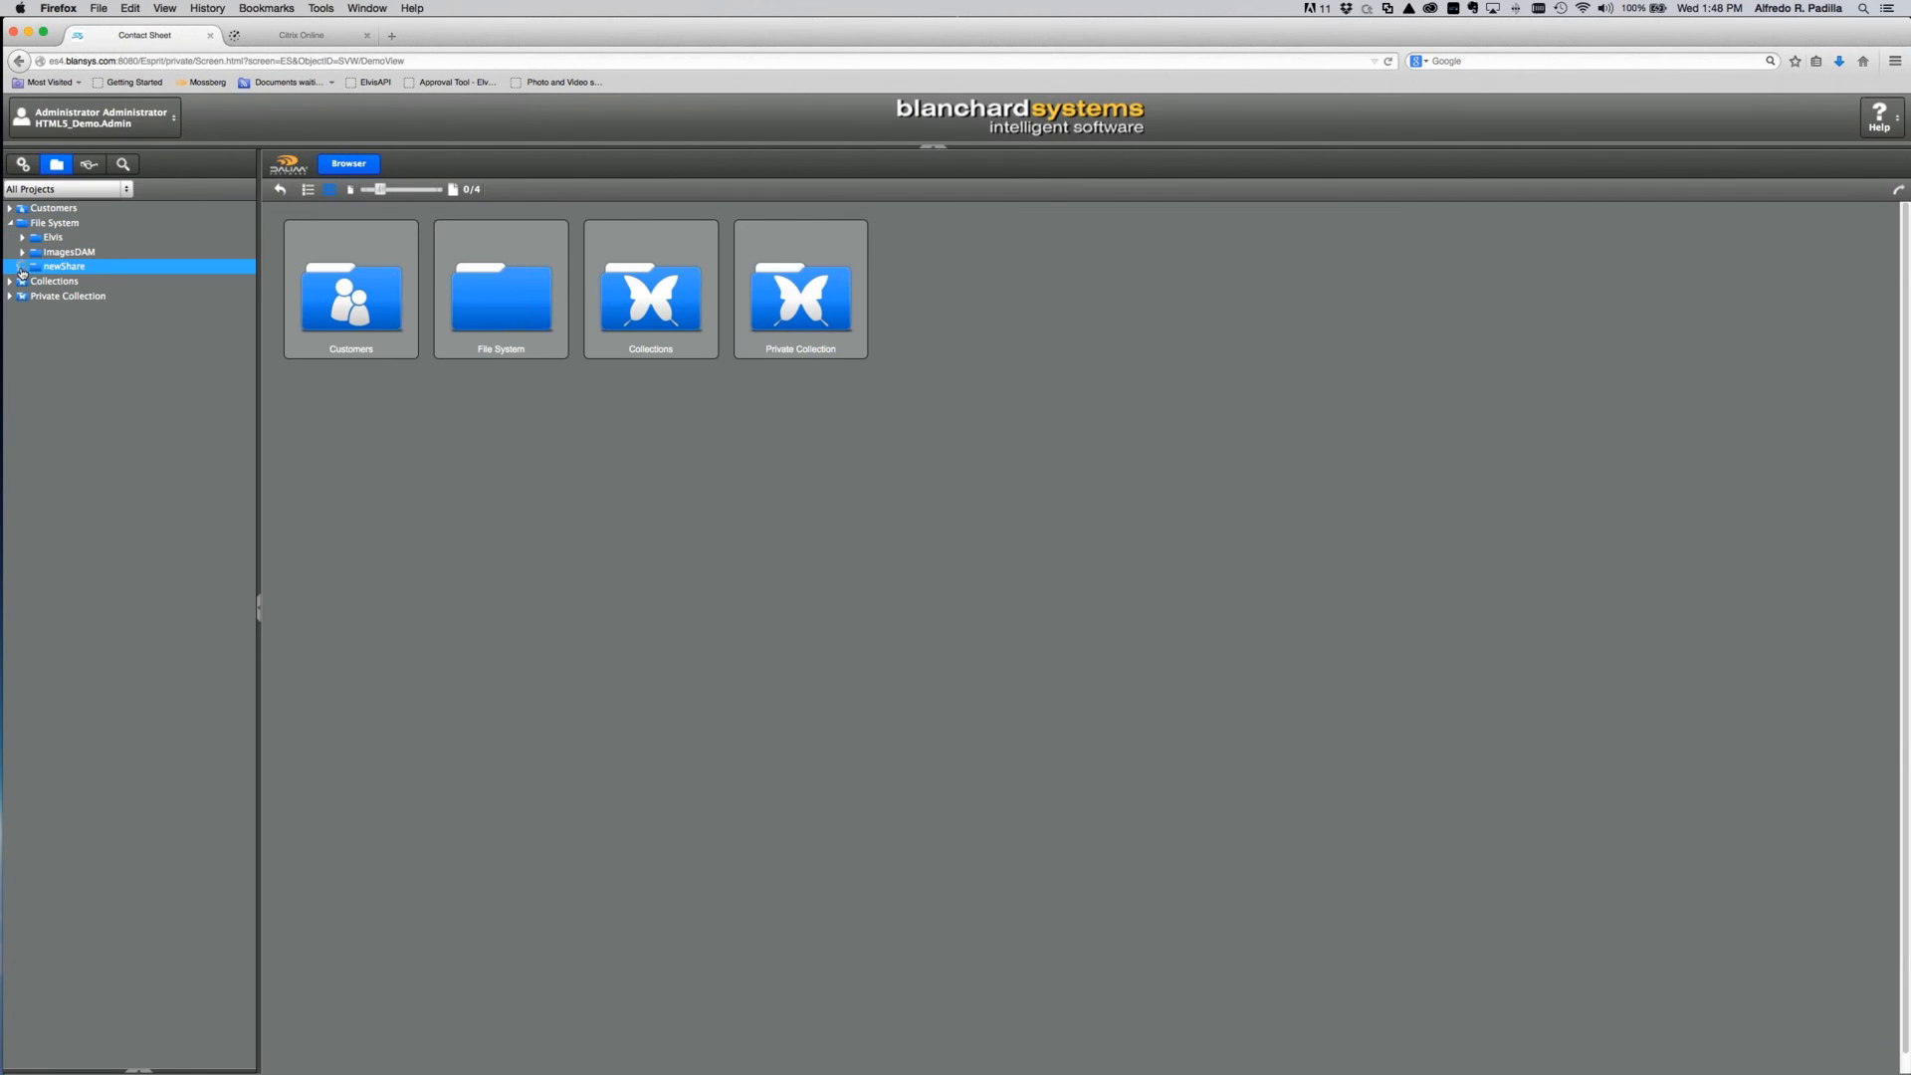
left_click(22, 267)
left_click(70, 283)
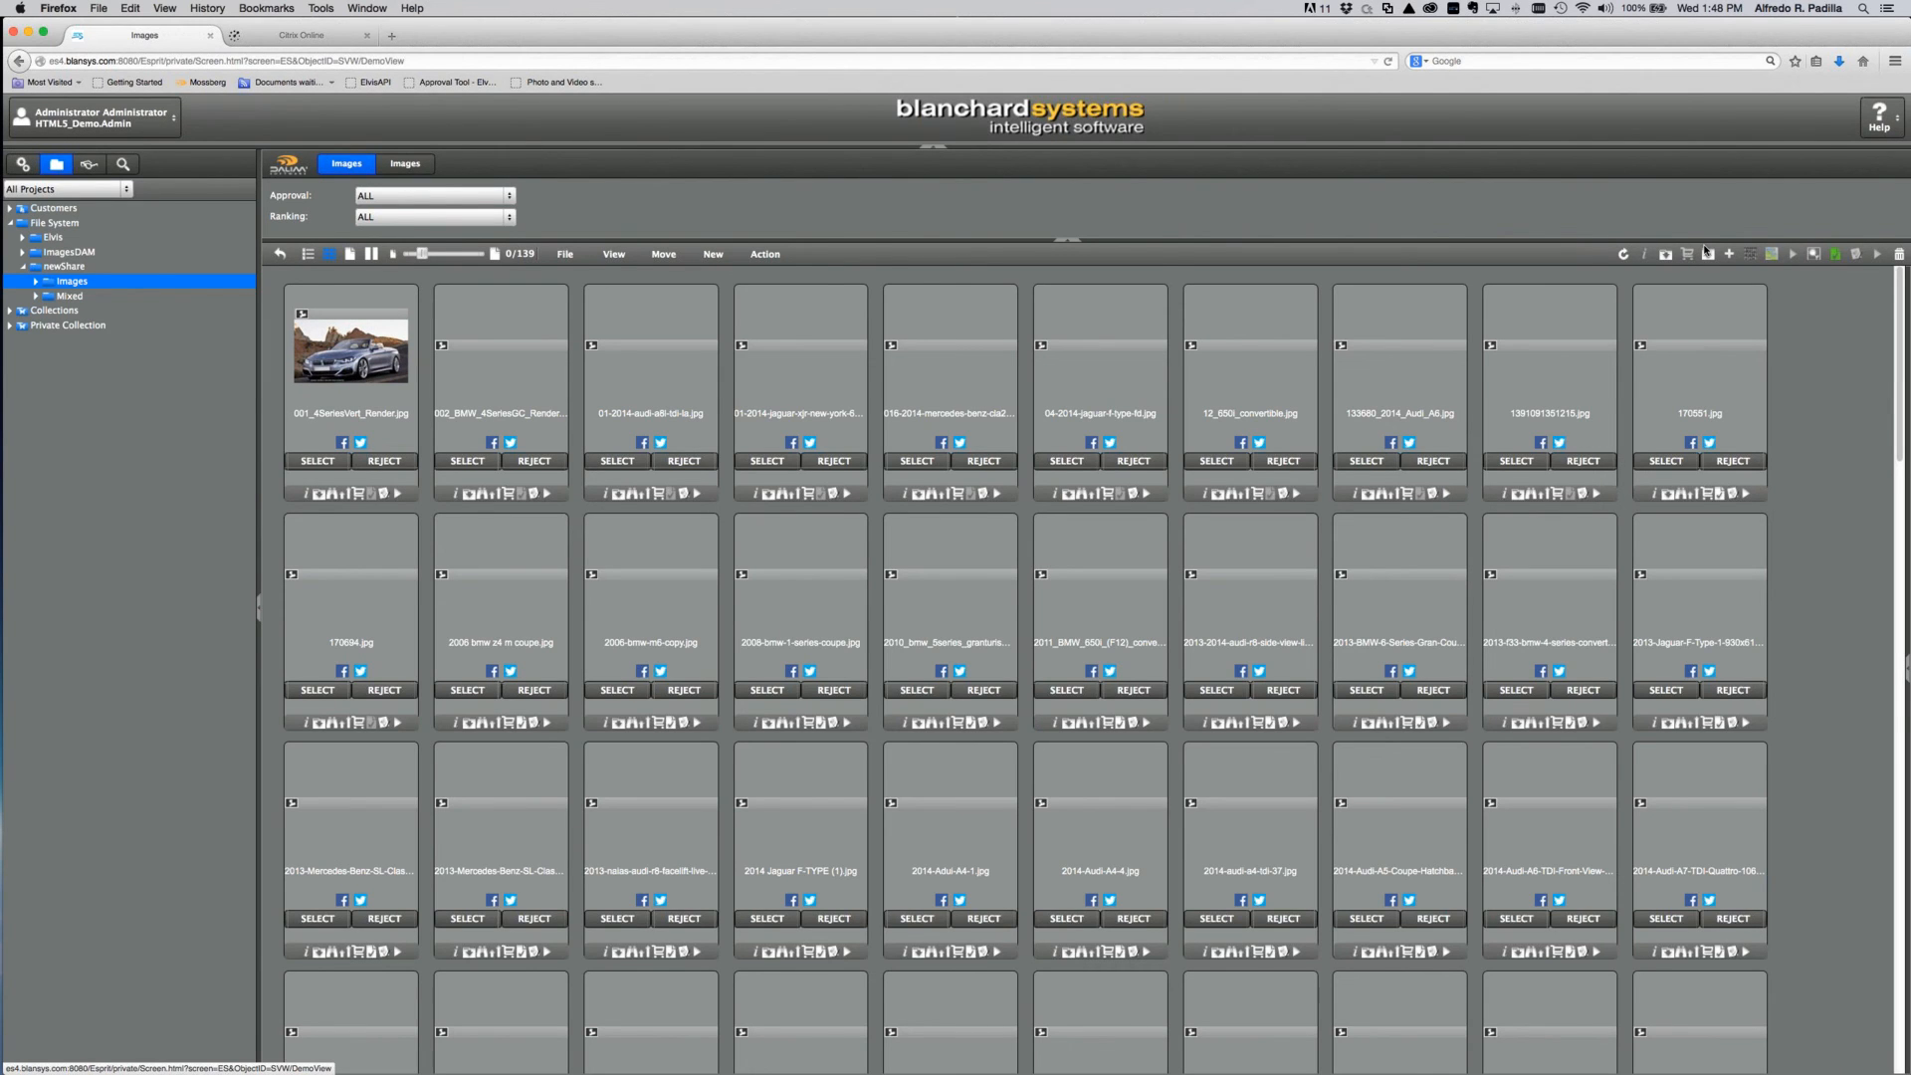
left_click(475, 415)
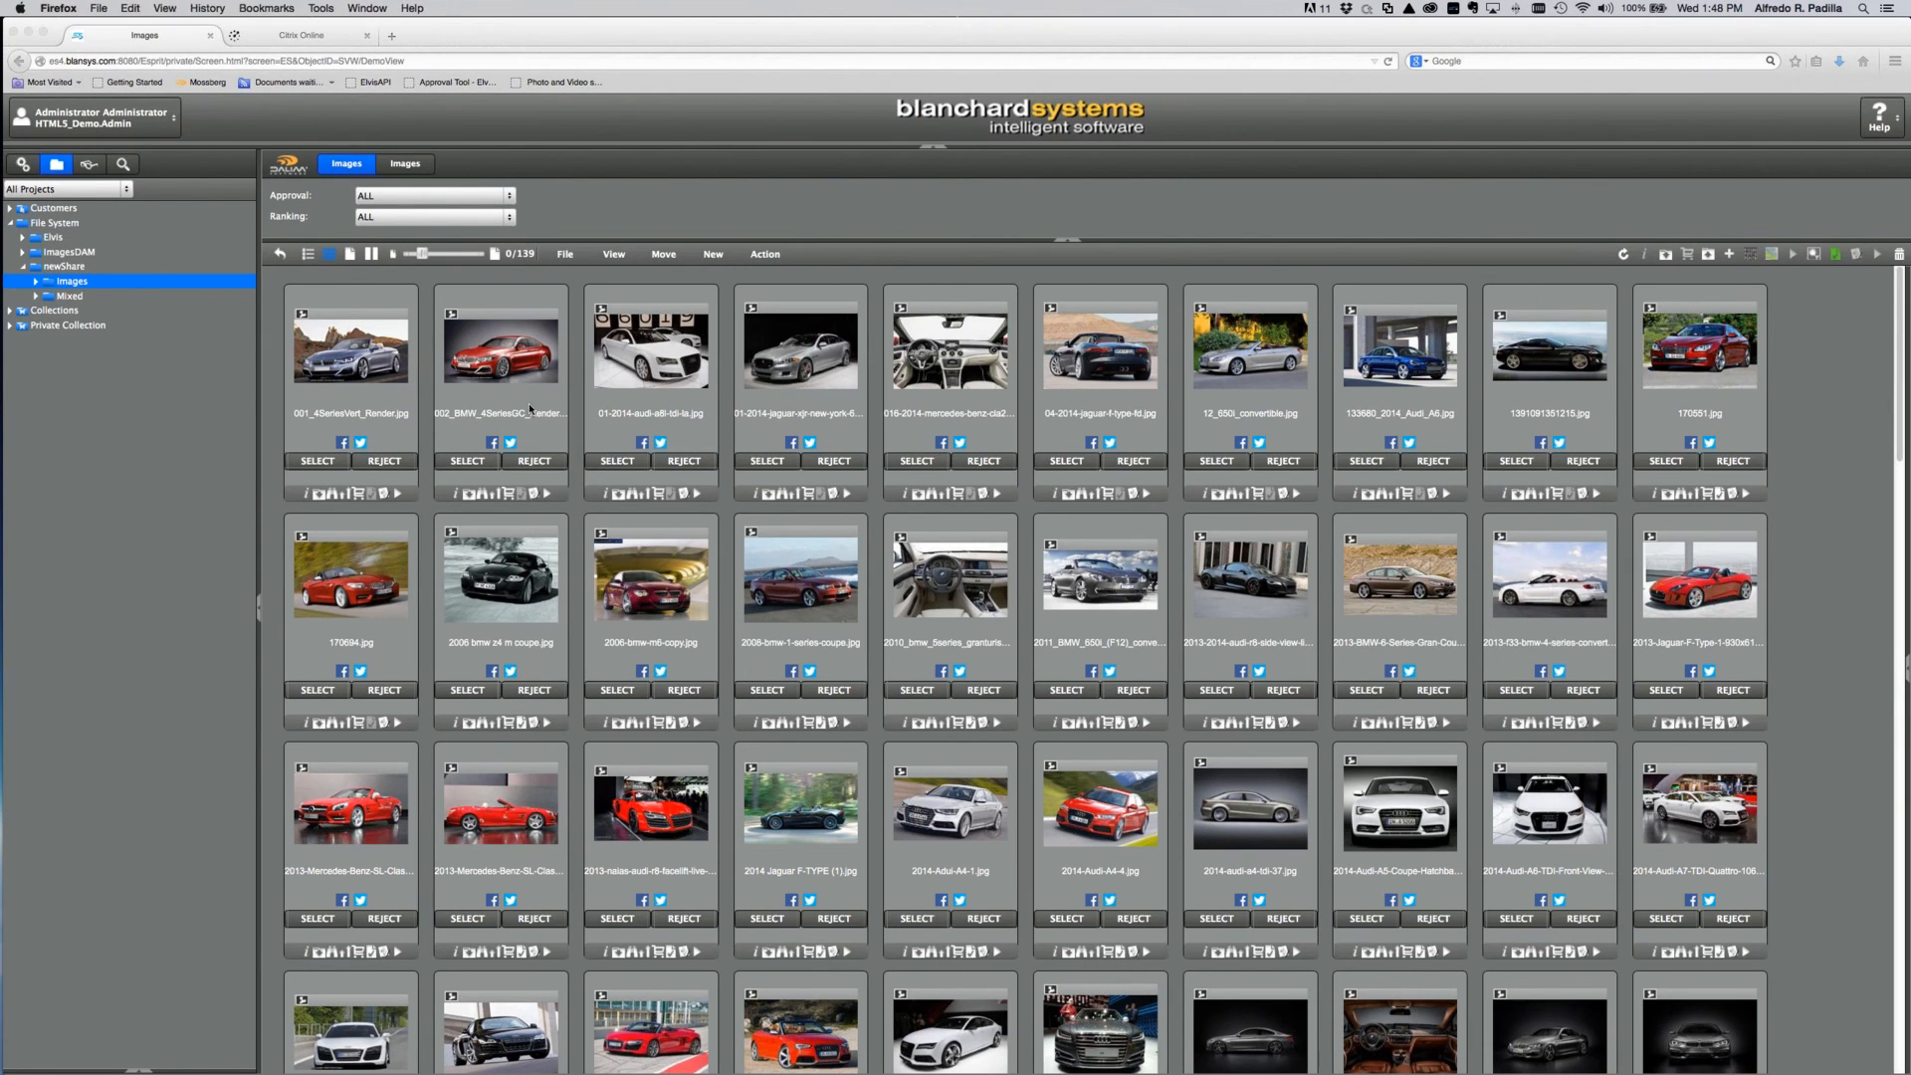
left_click(1731, 394)
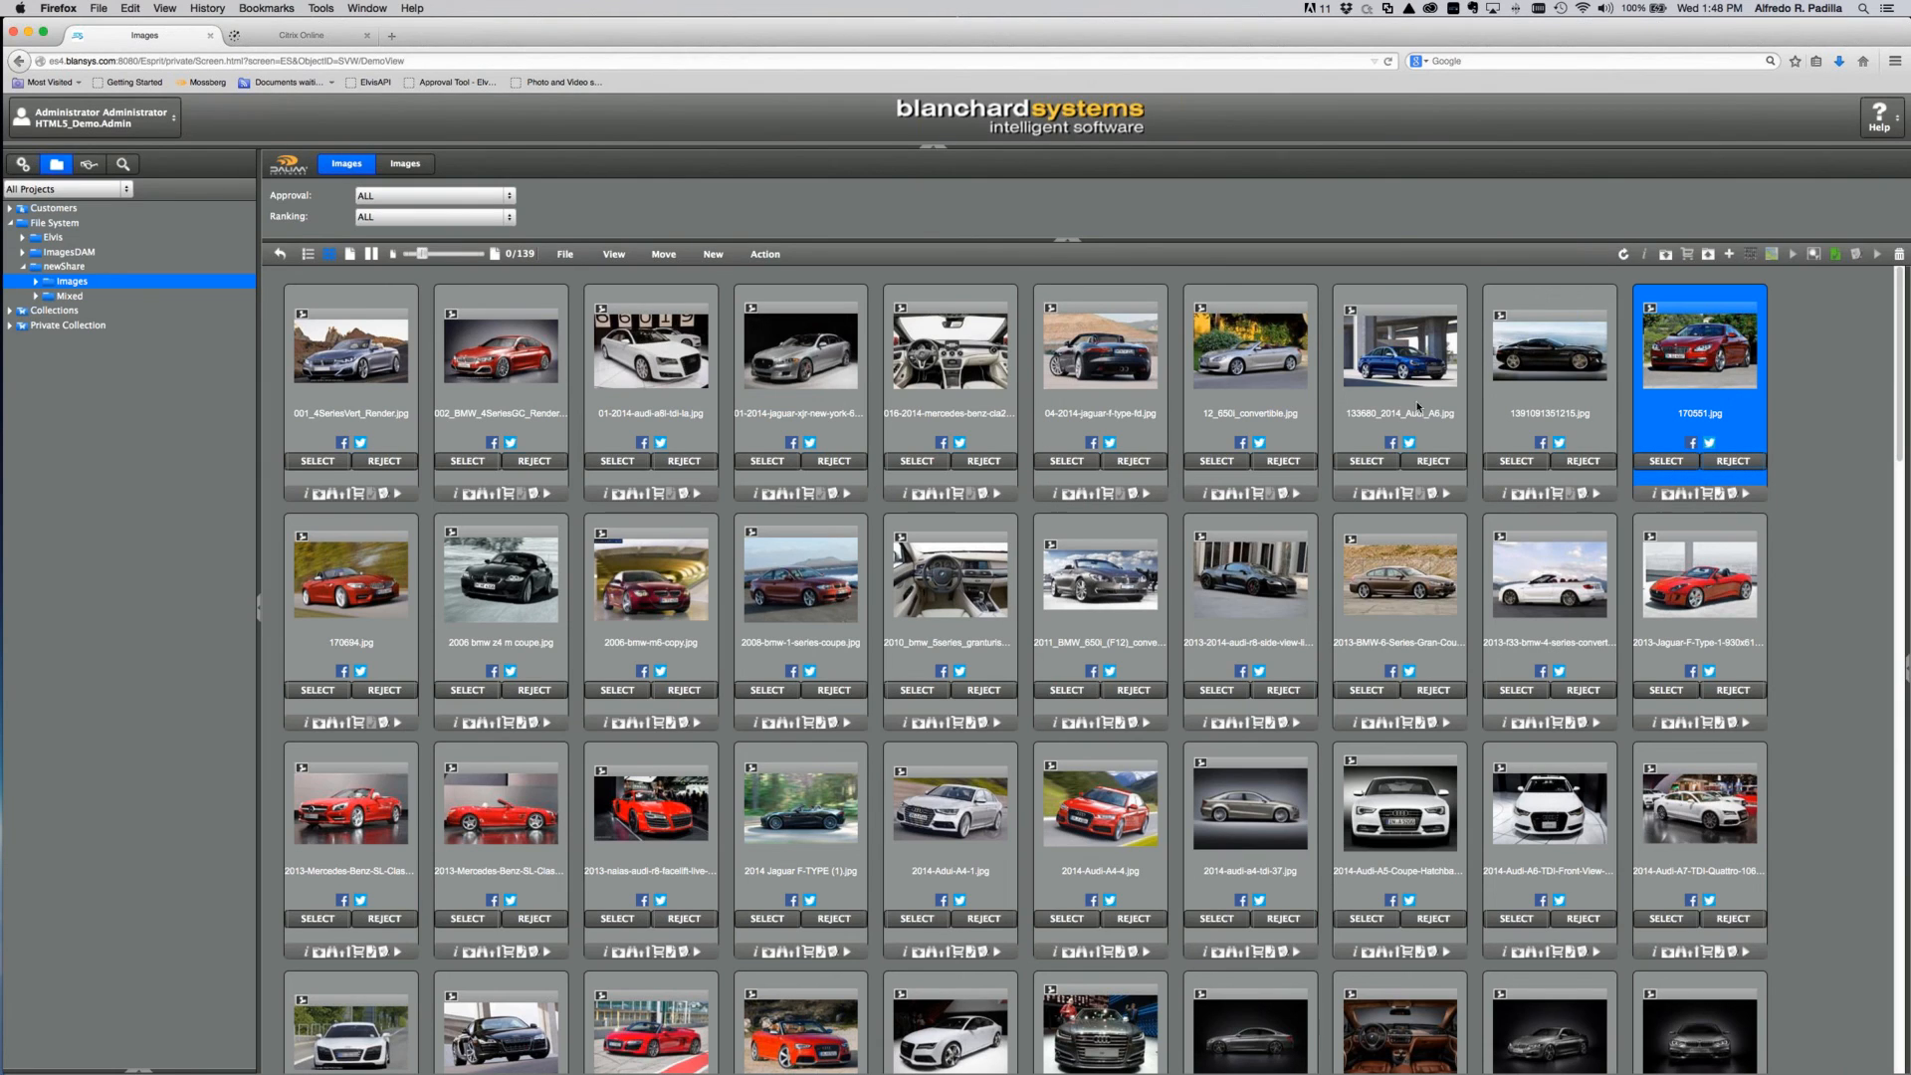
left_click(394, 428, "shift")
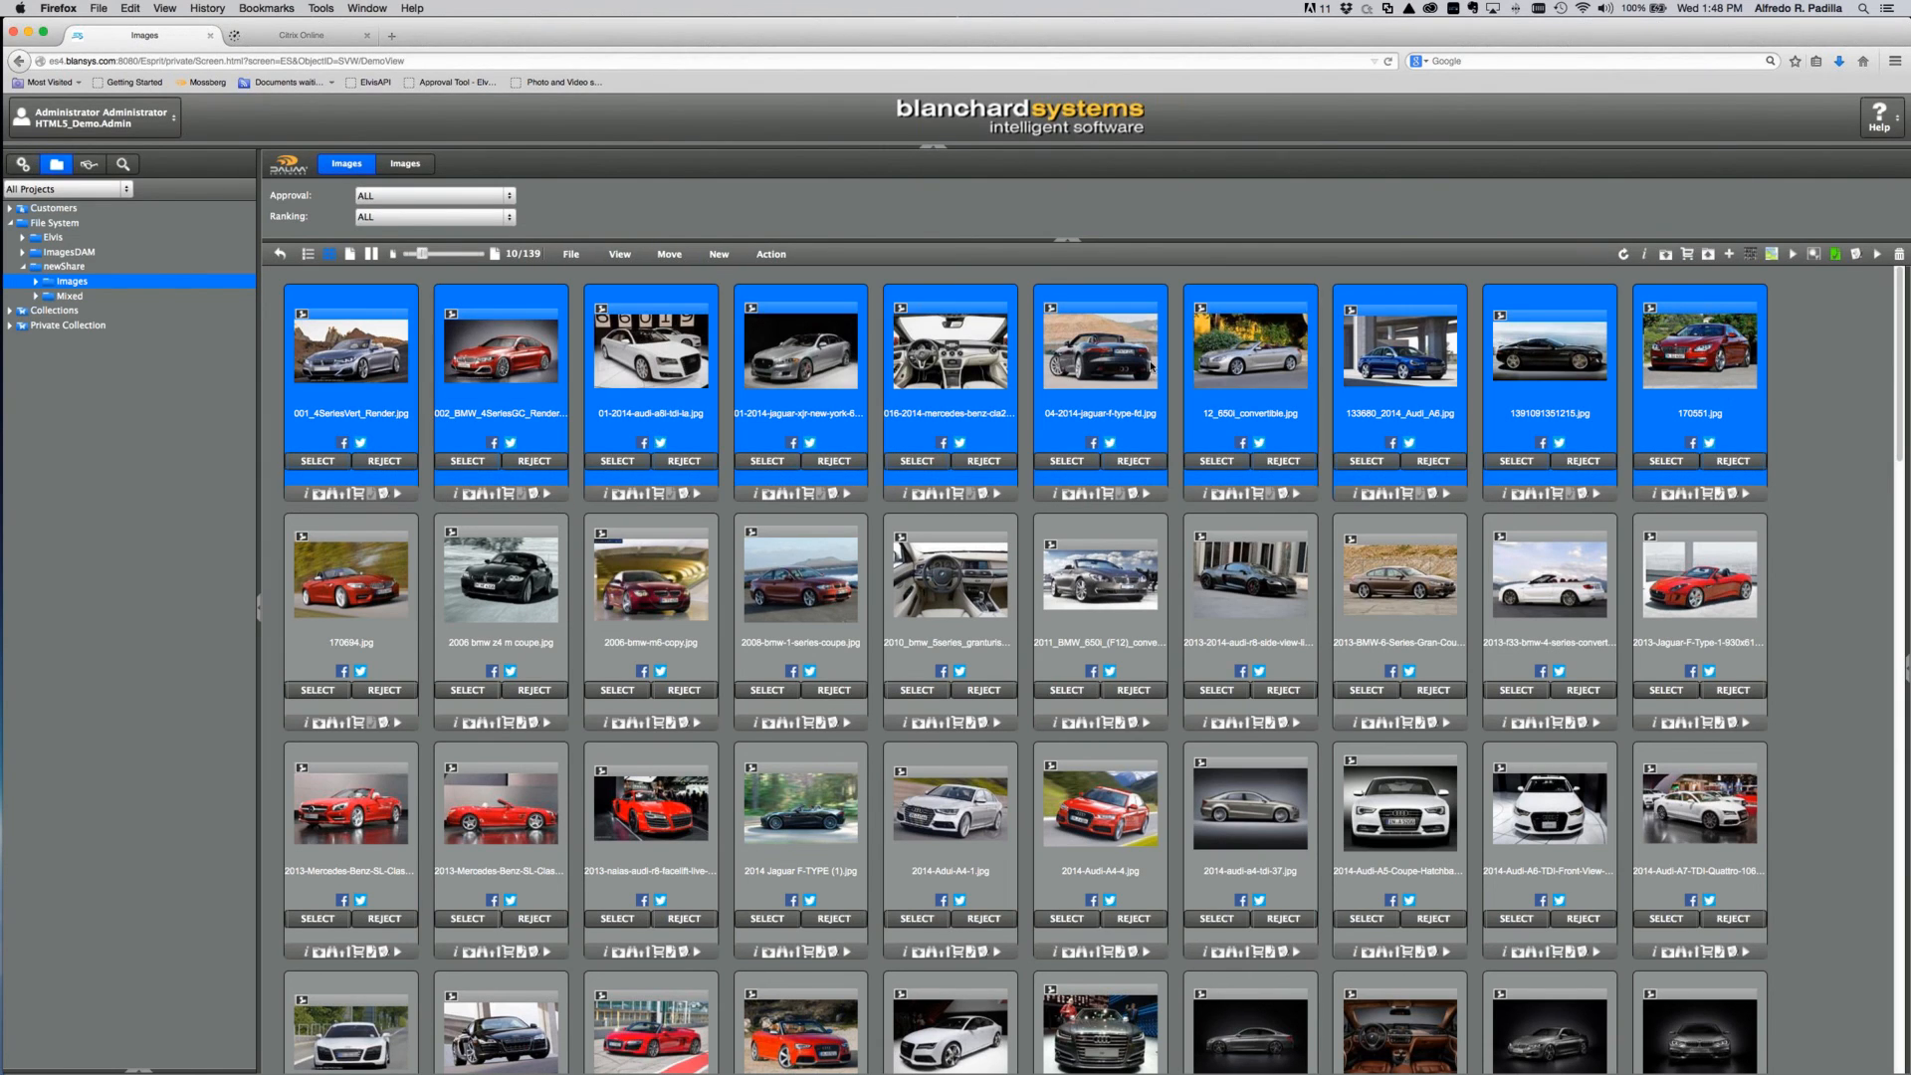
Step: Make a contact sheet of the ten selected images titled 'Demo' with header text 'Header'
left_click(1751, 254)
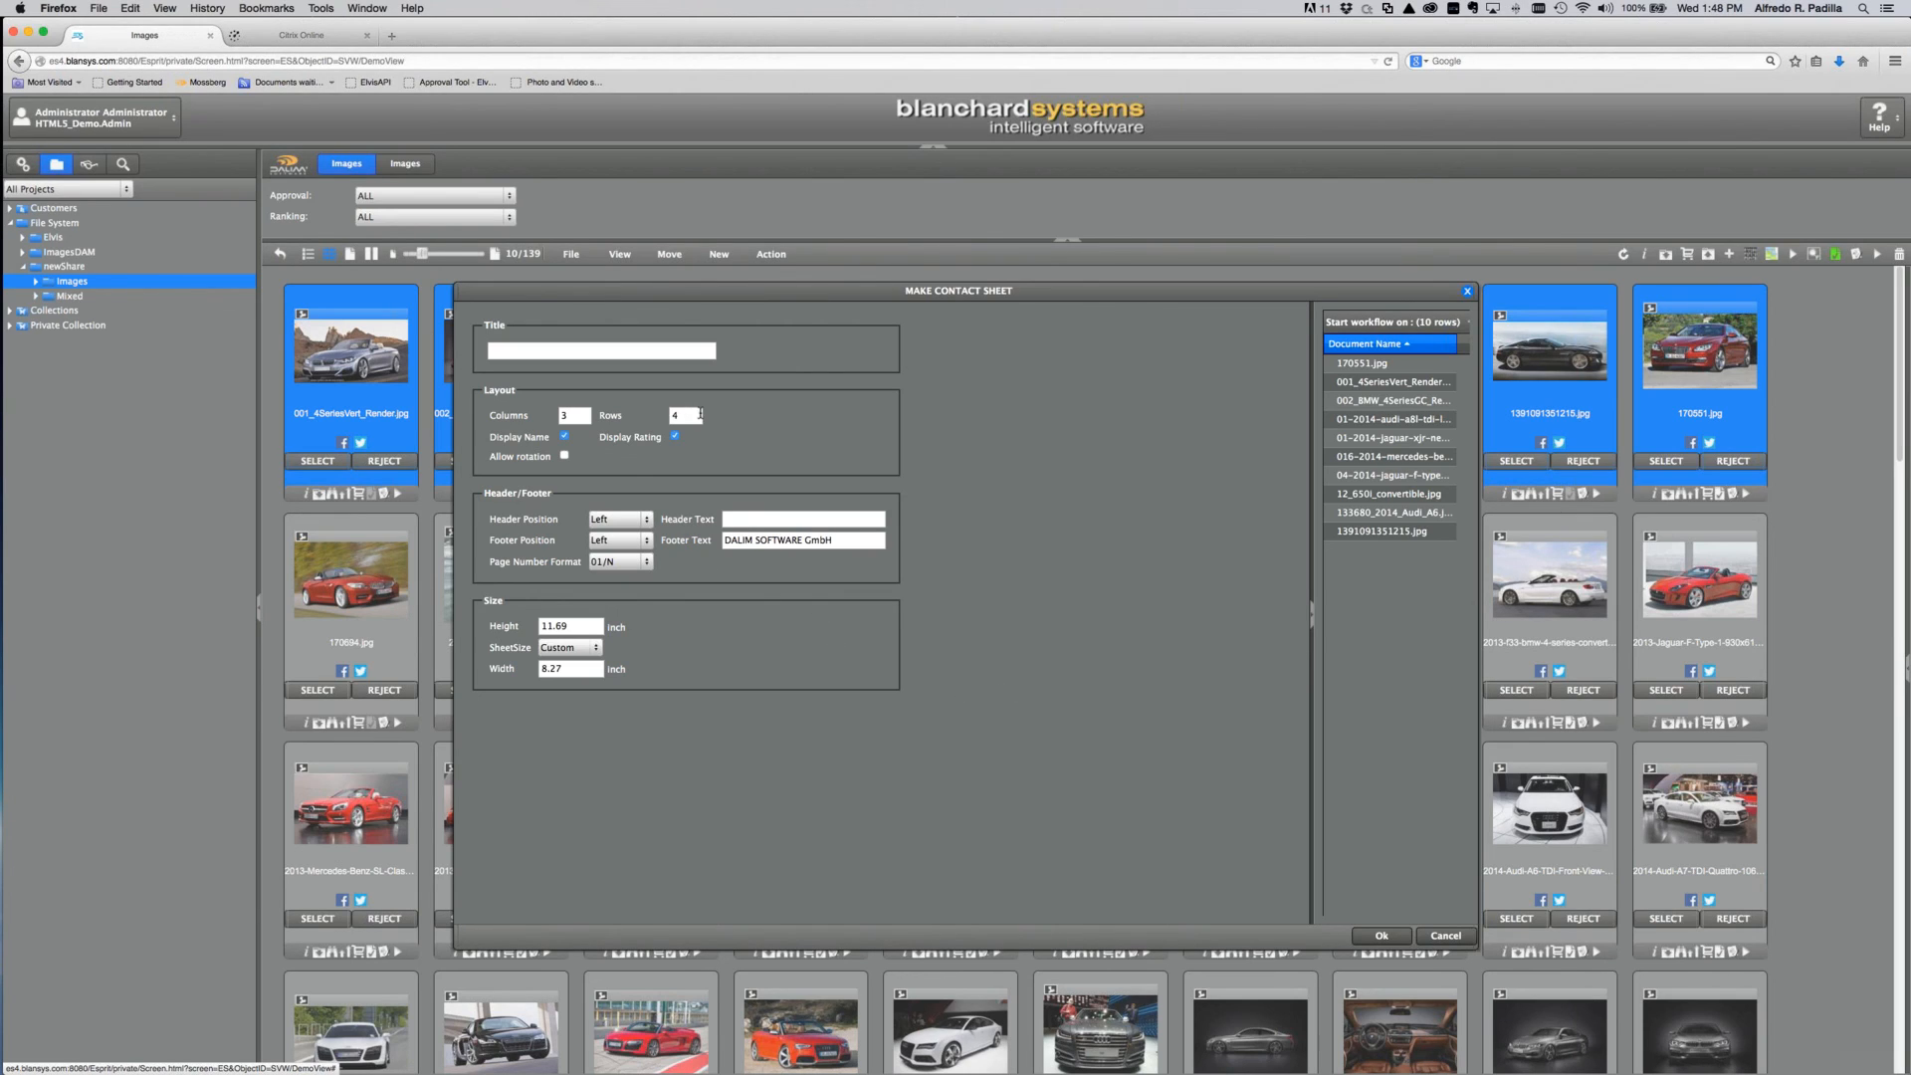
left_click(571, 348)
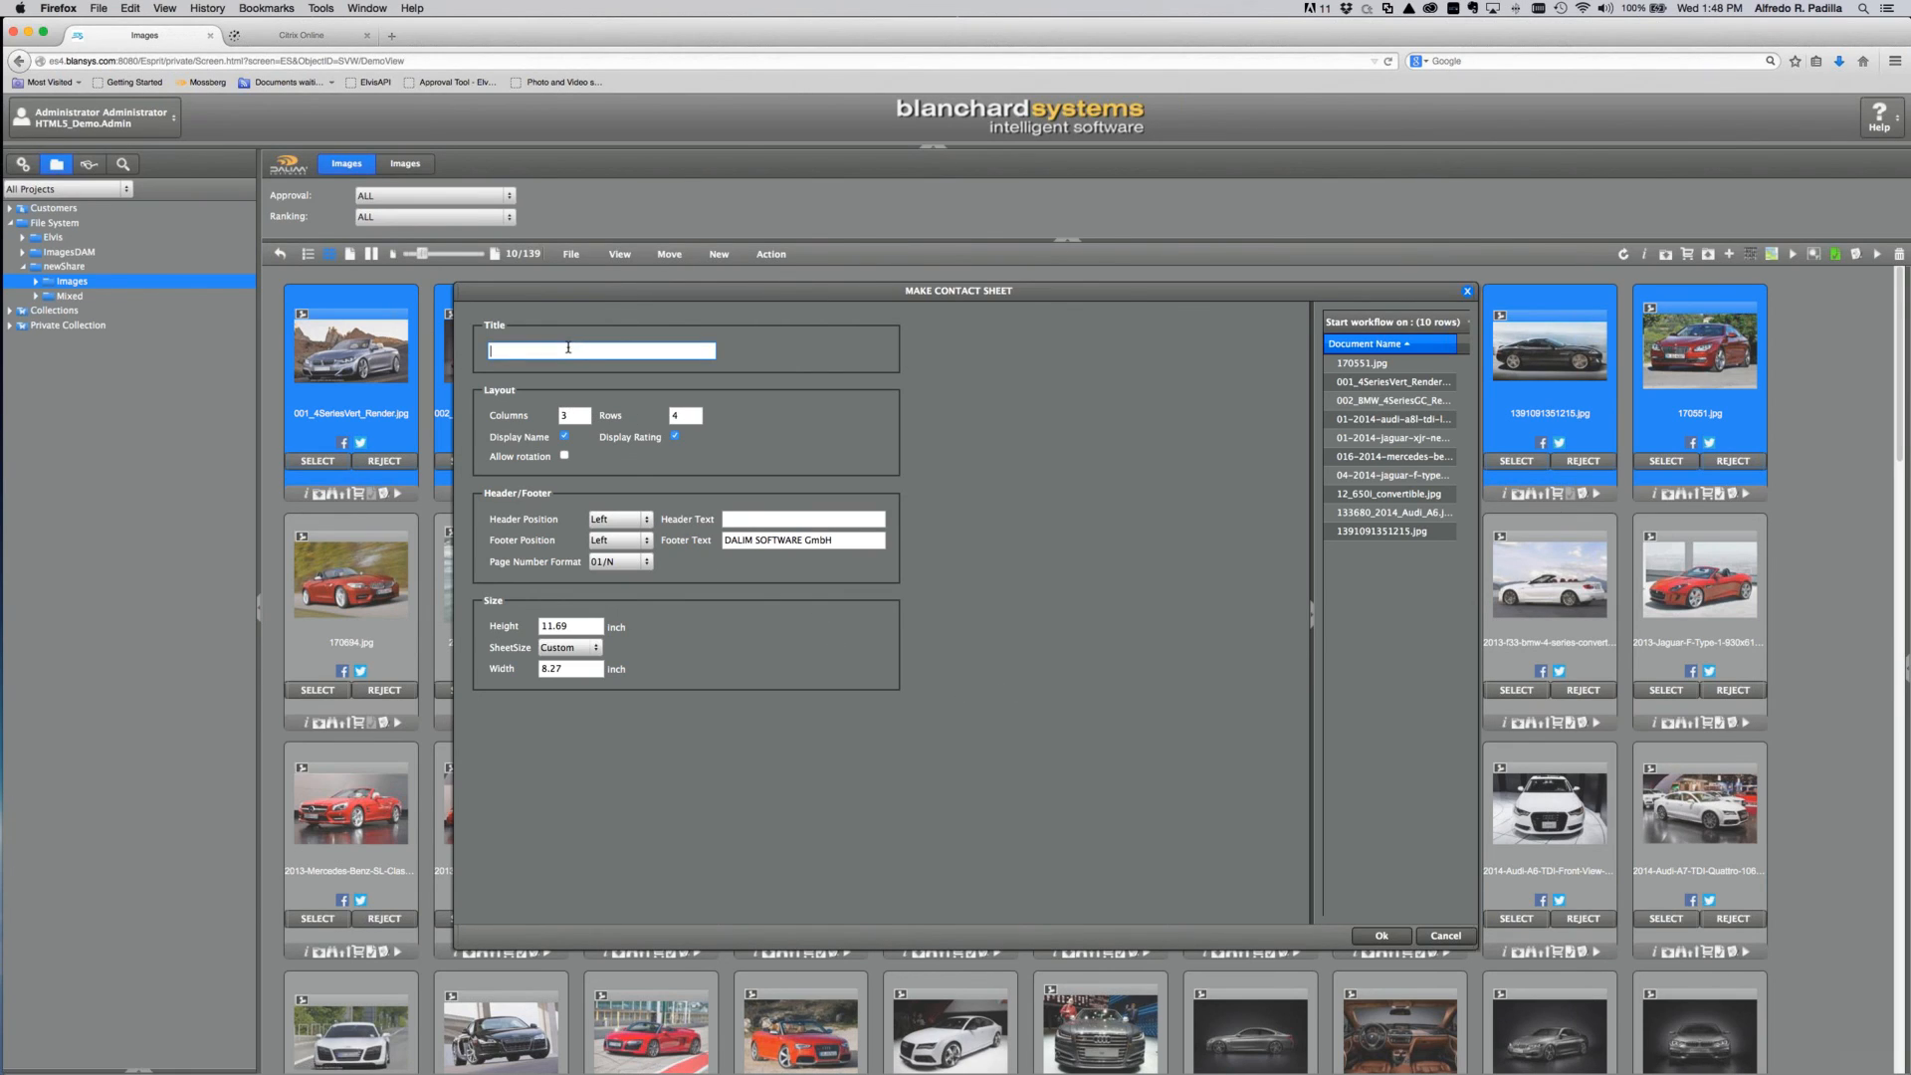
type("Demo")
left_click(754, 518)
type("Header")
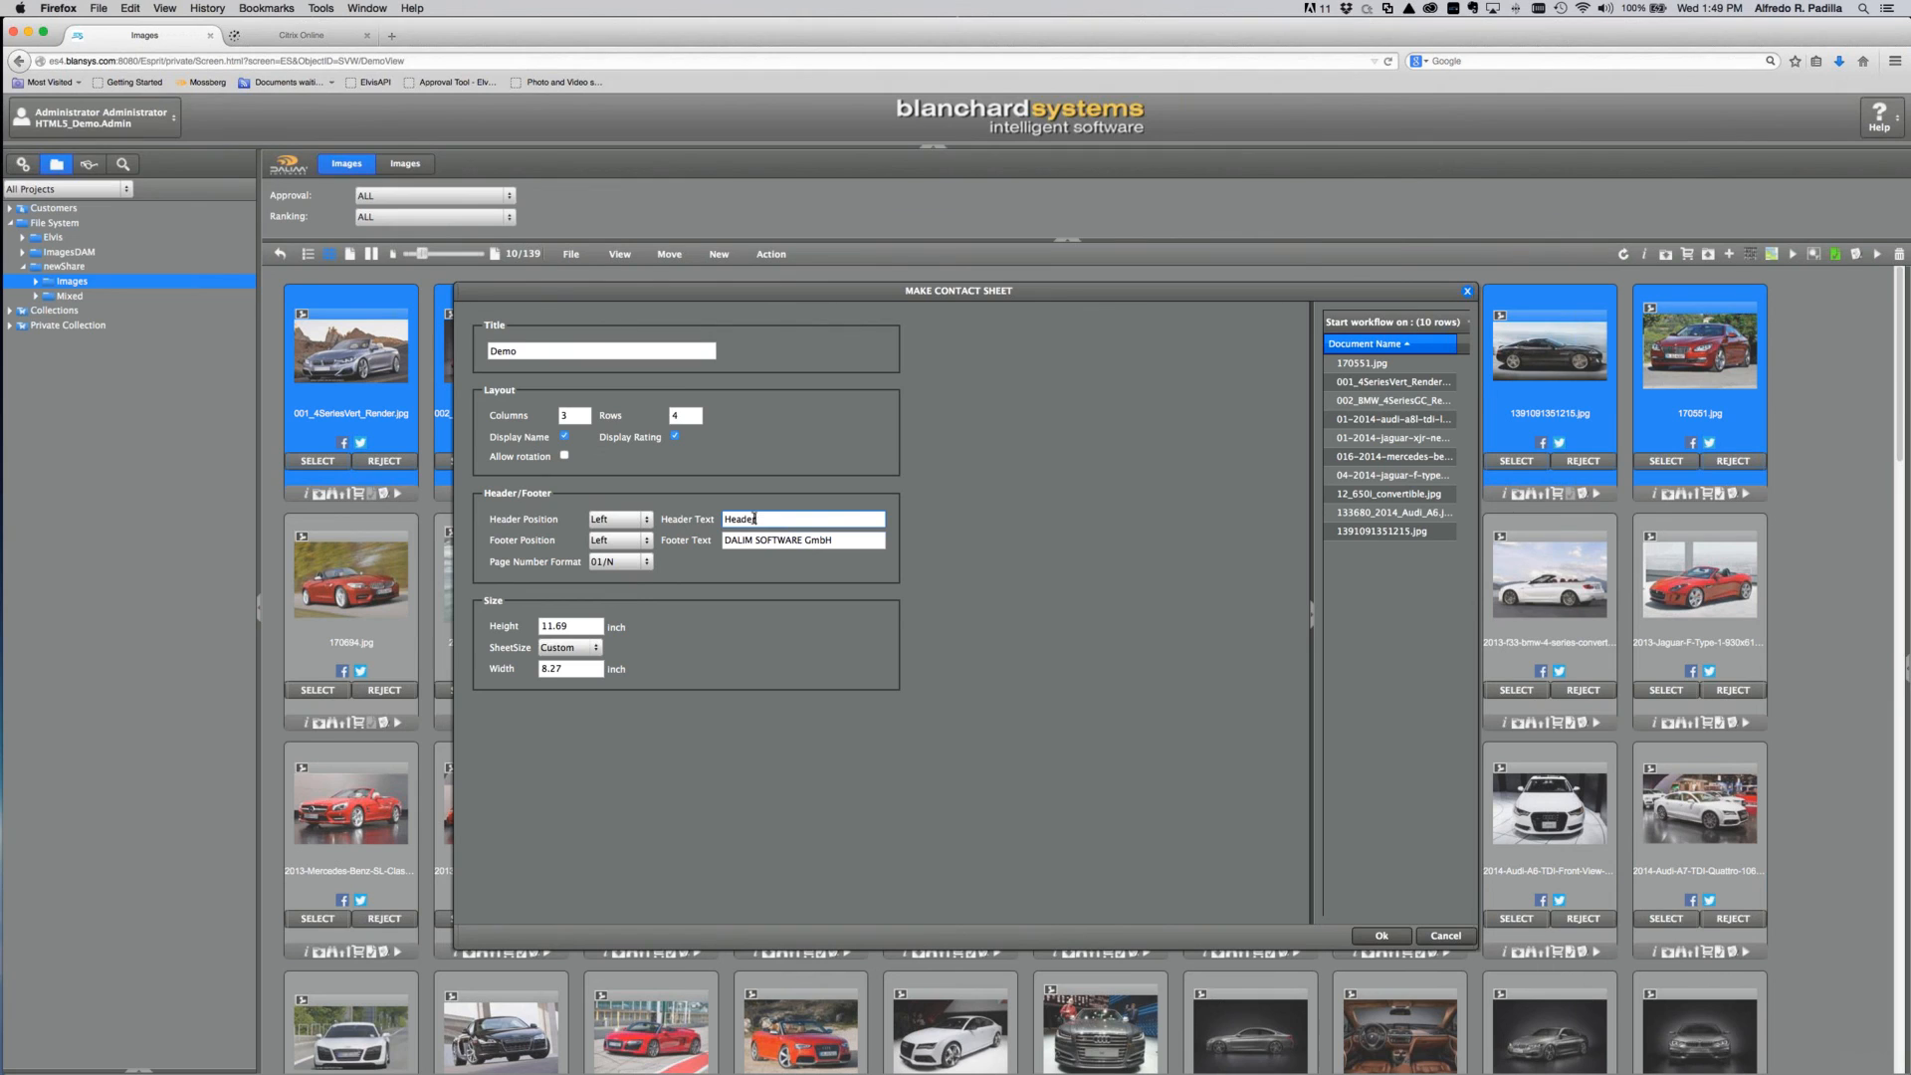
left_click(1378, 936)
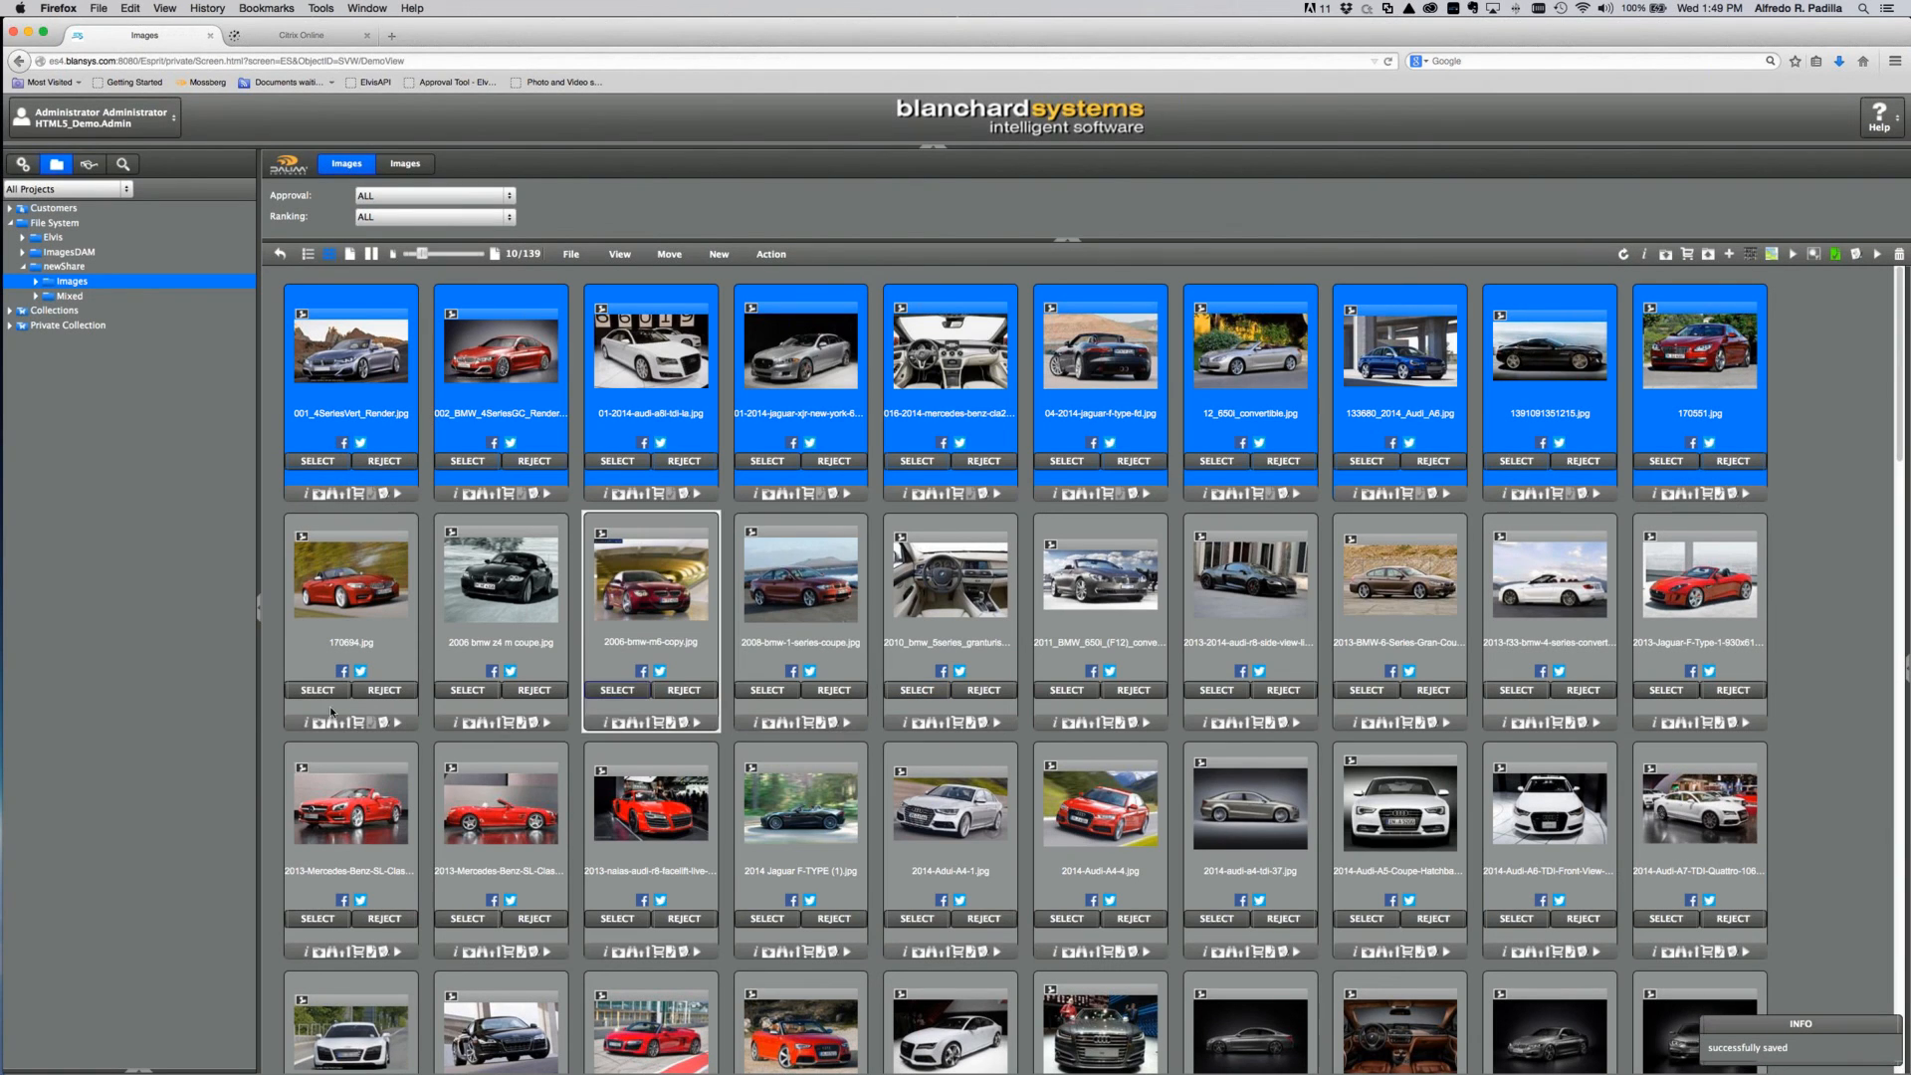
left_click(139, 1071)
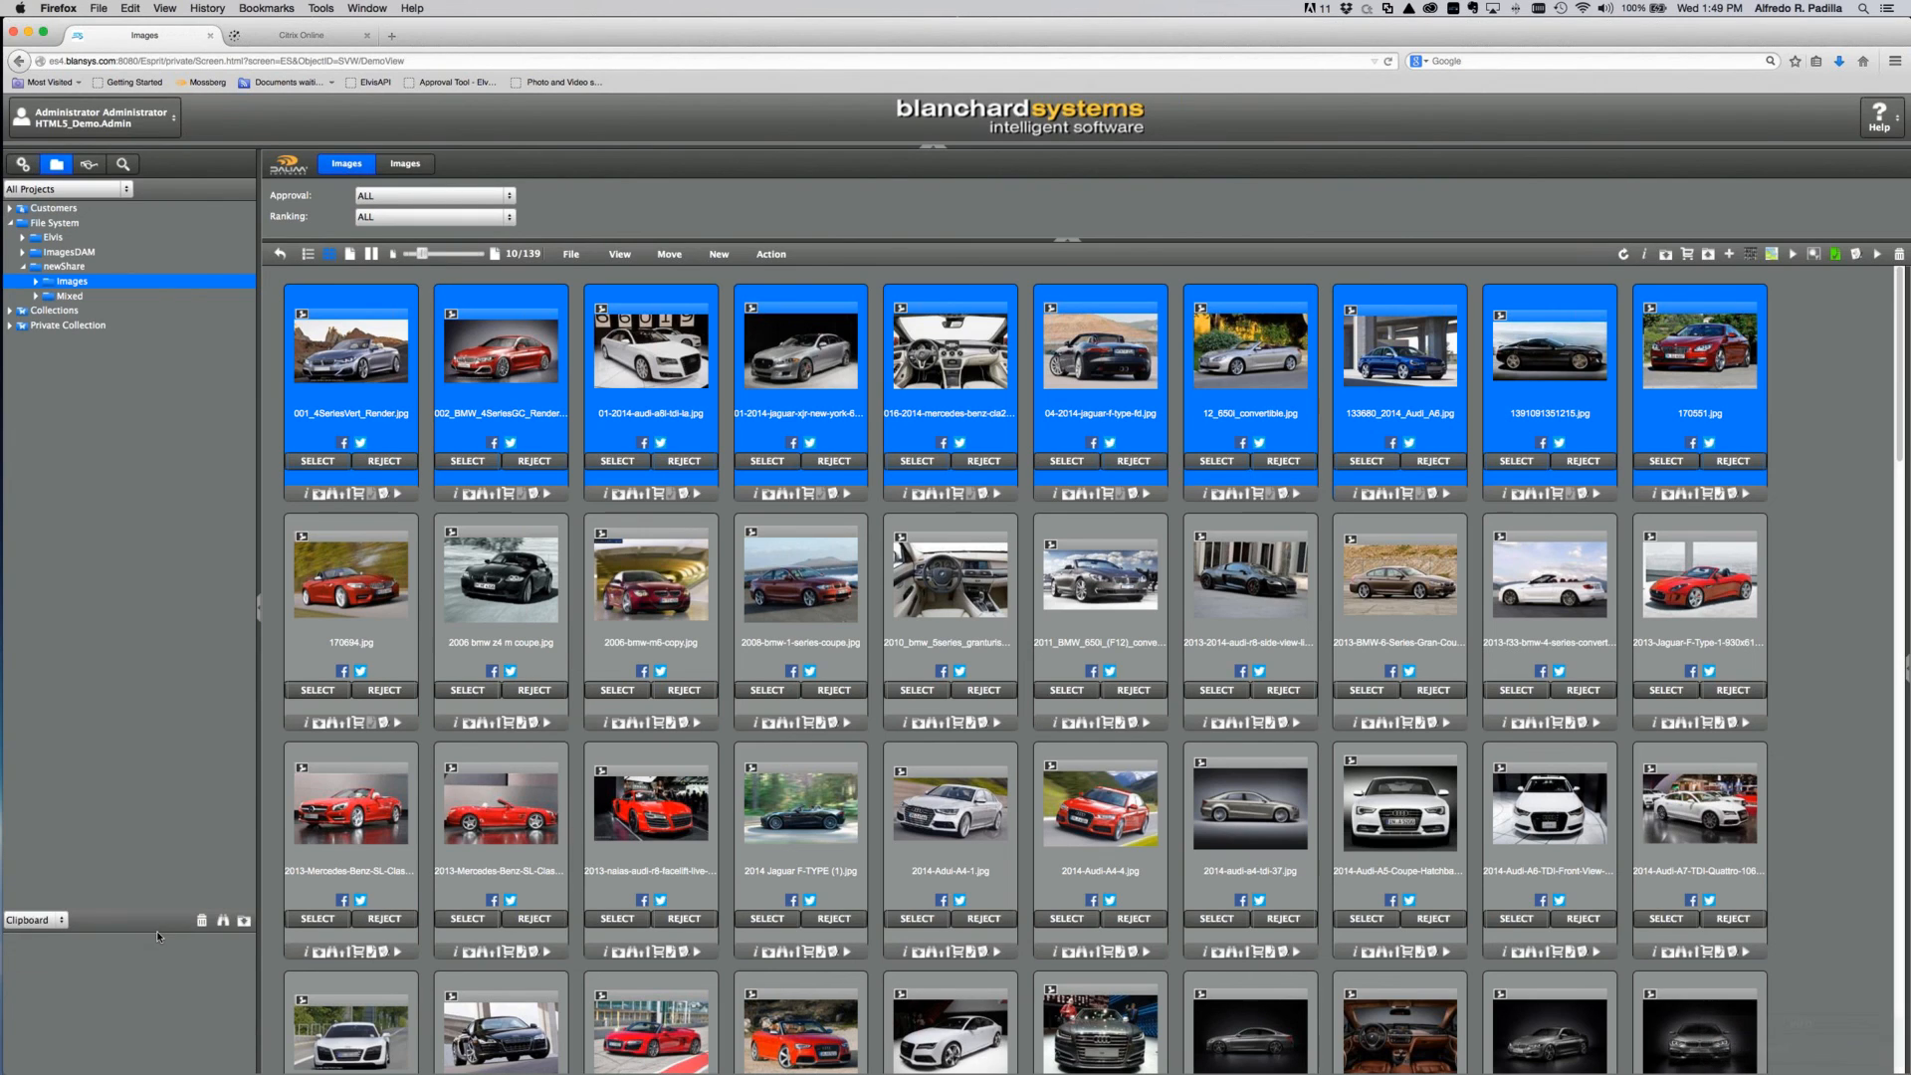
Step: Switch the bottom-left pane to Basket and download Demo.pdf to open with Adobe Acrobat Pro
left_click(55, 919)
left_click(28, 954)
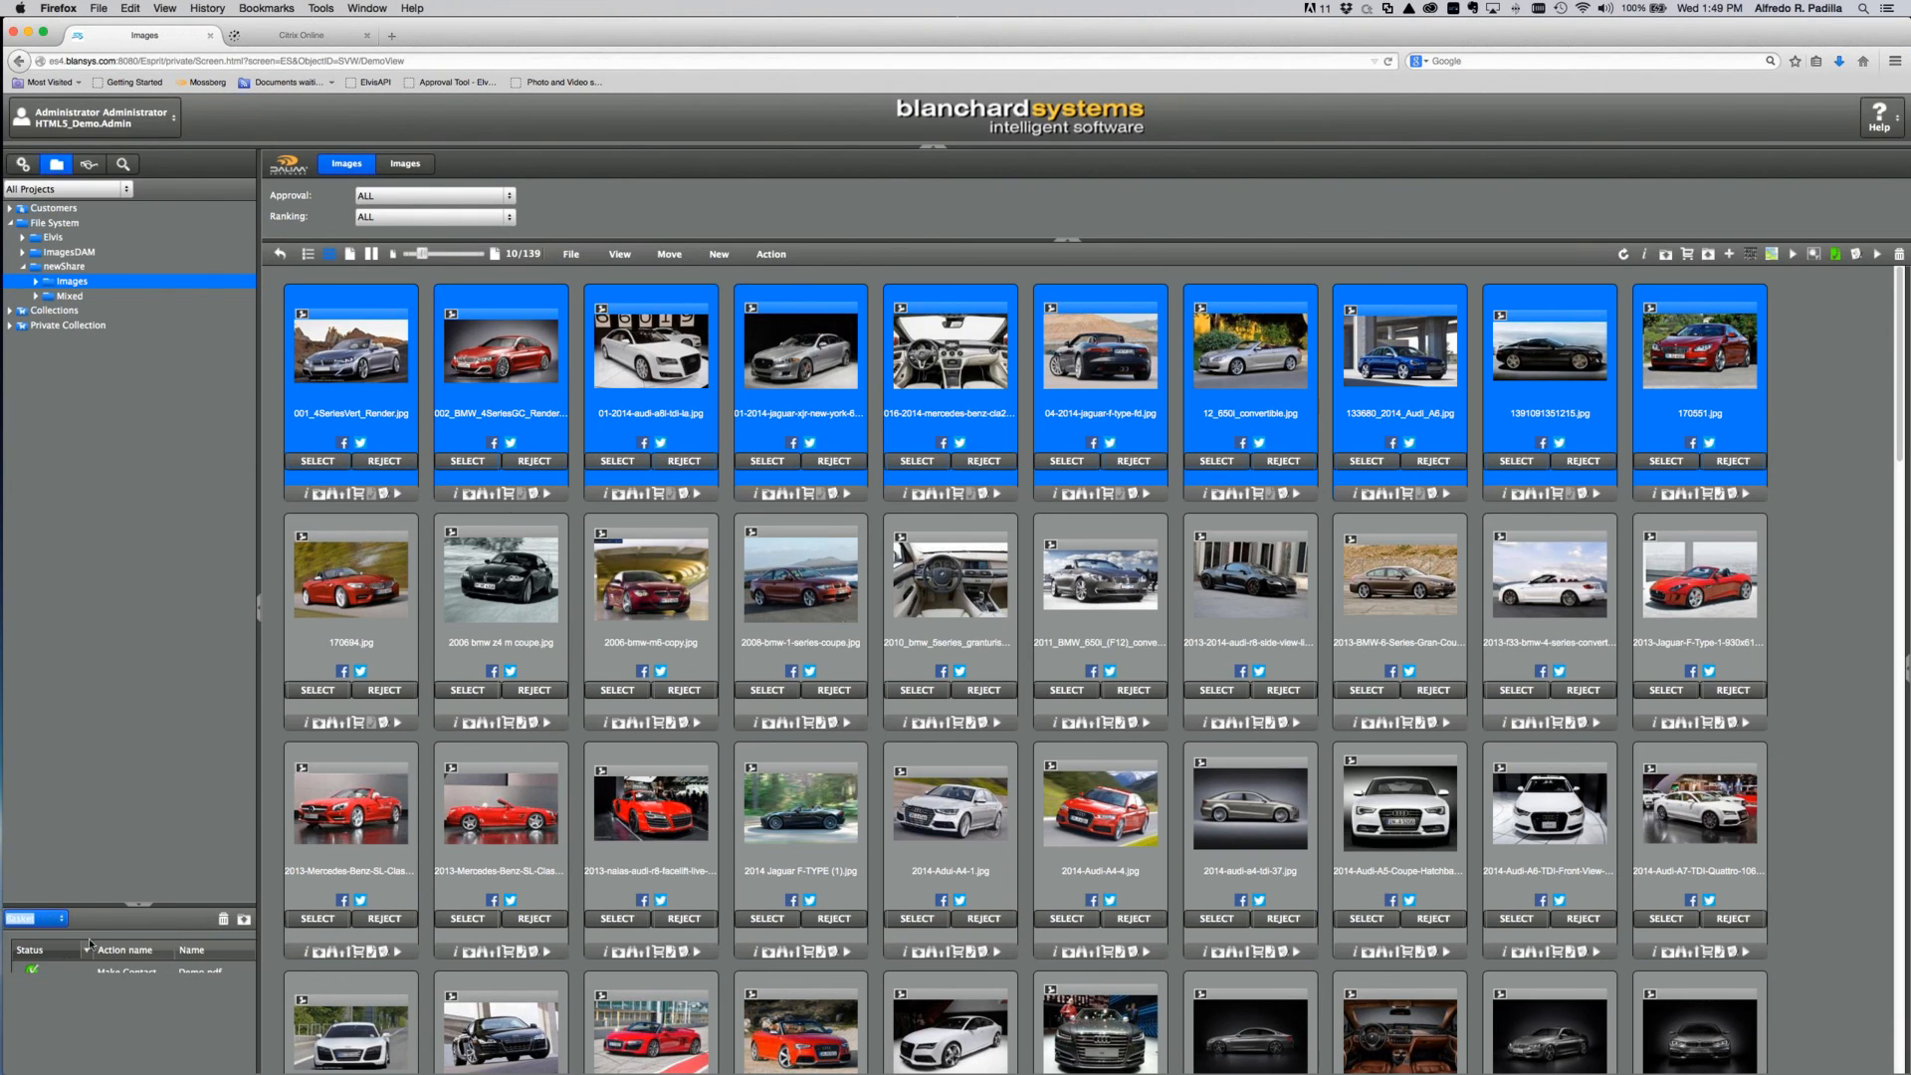
left_click(243, 921)
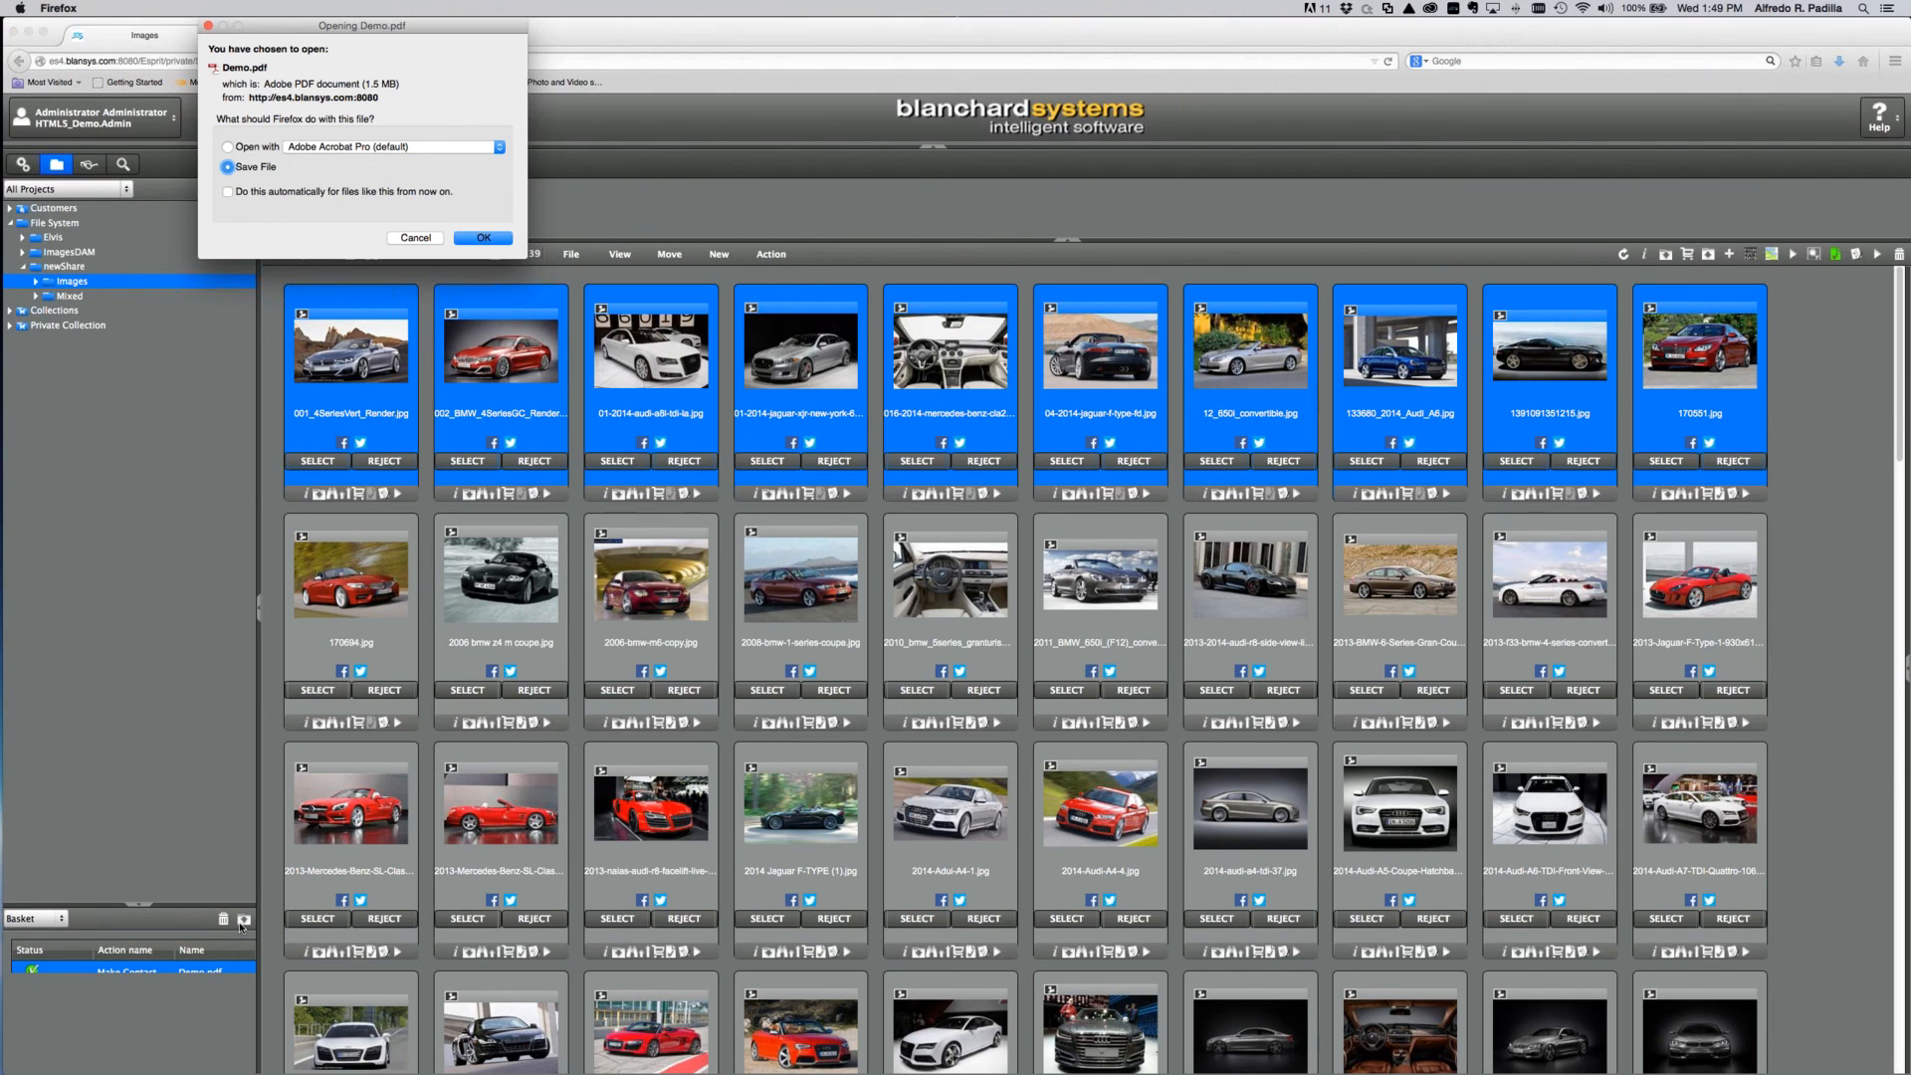
left_click(237, 149)
Step: Confirm the Firefox download dialog so Demo.pdf opens in Acrobat, then bring GoToMeeting forward
left_click(483, 239)
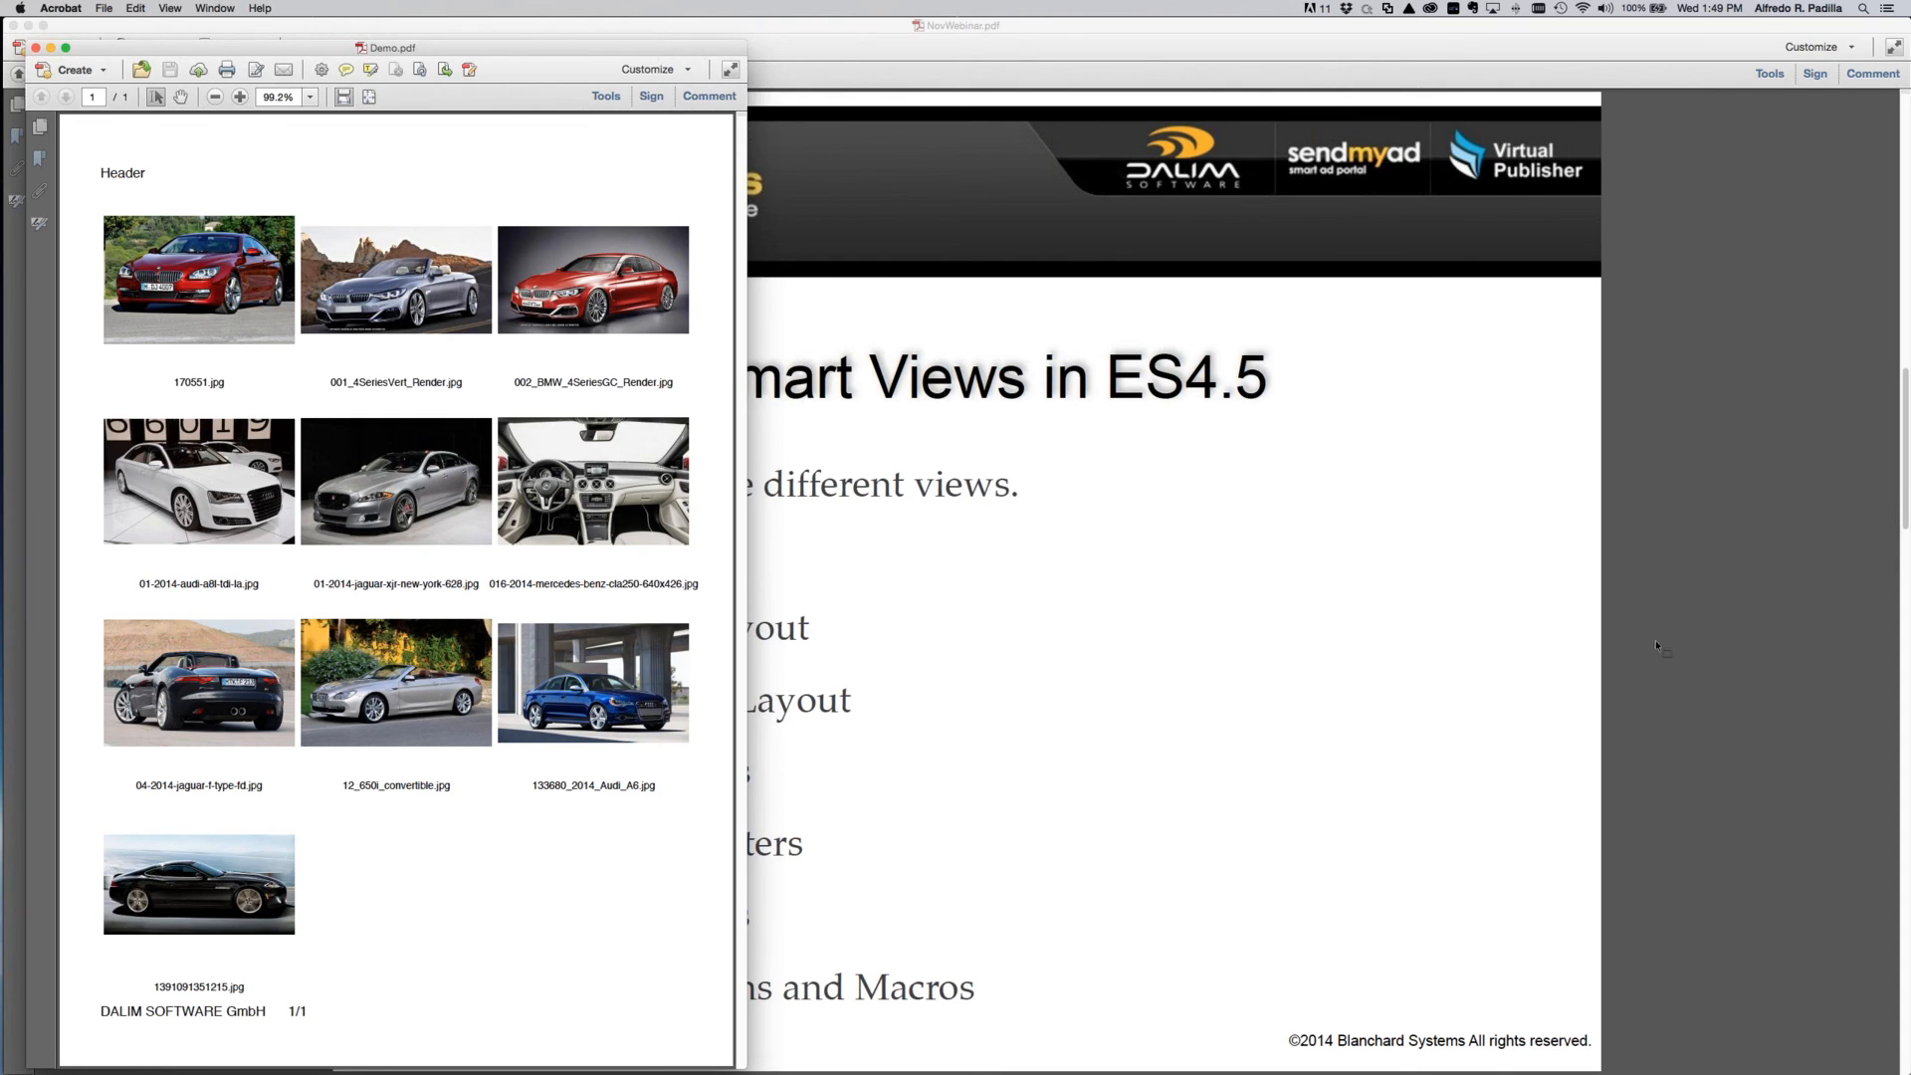
left_click(1702, 613)
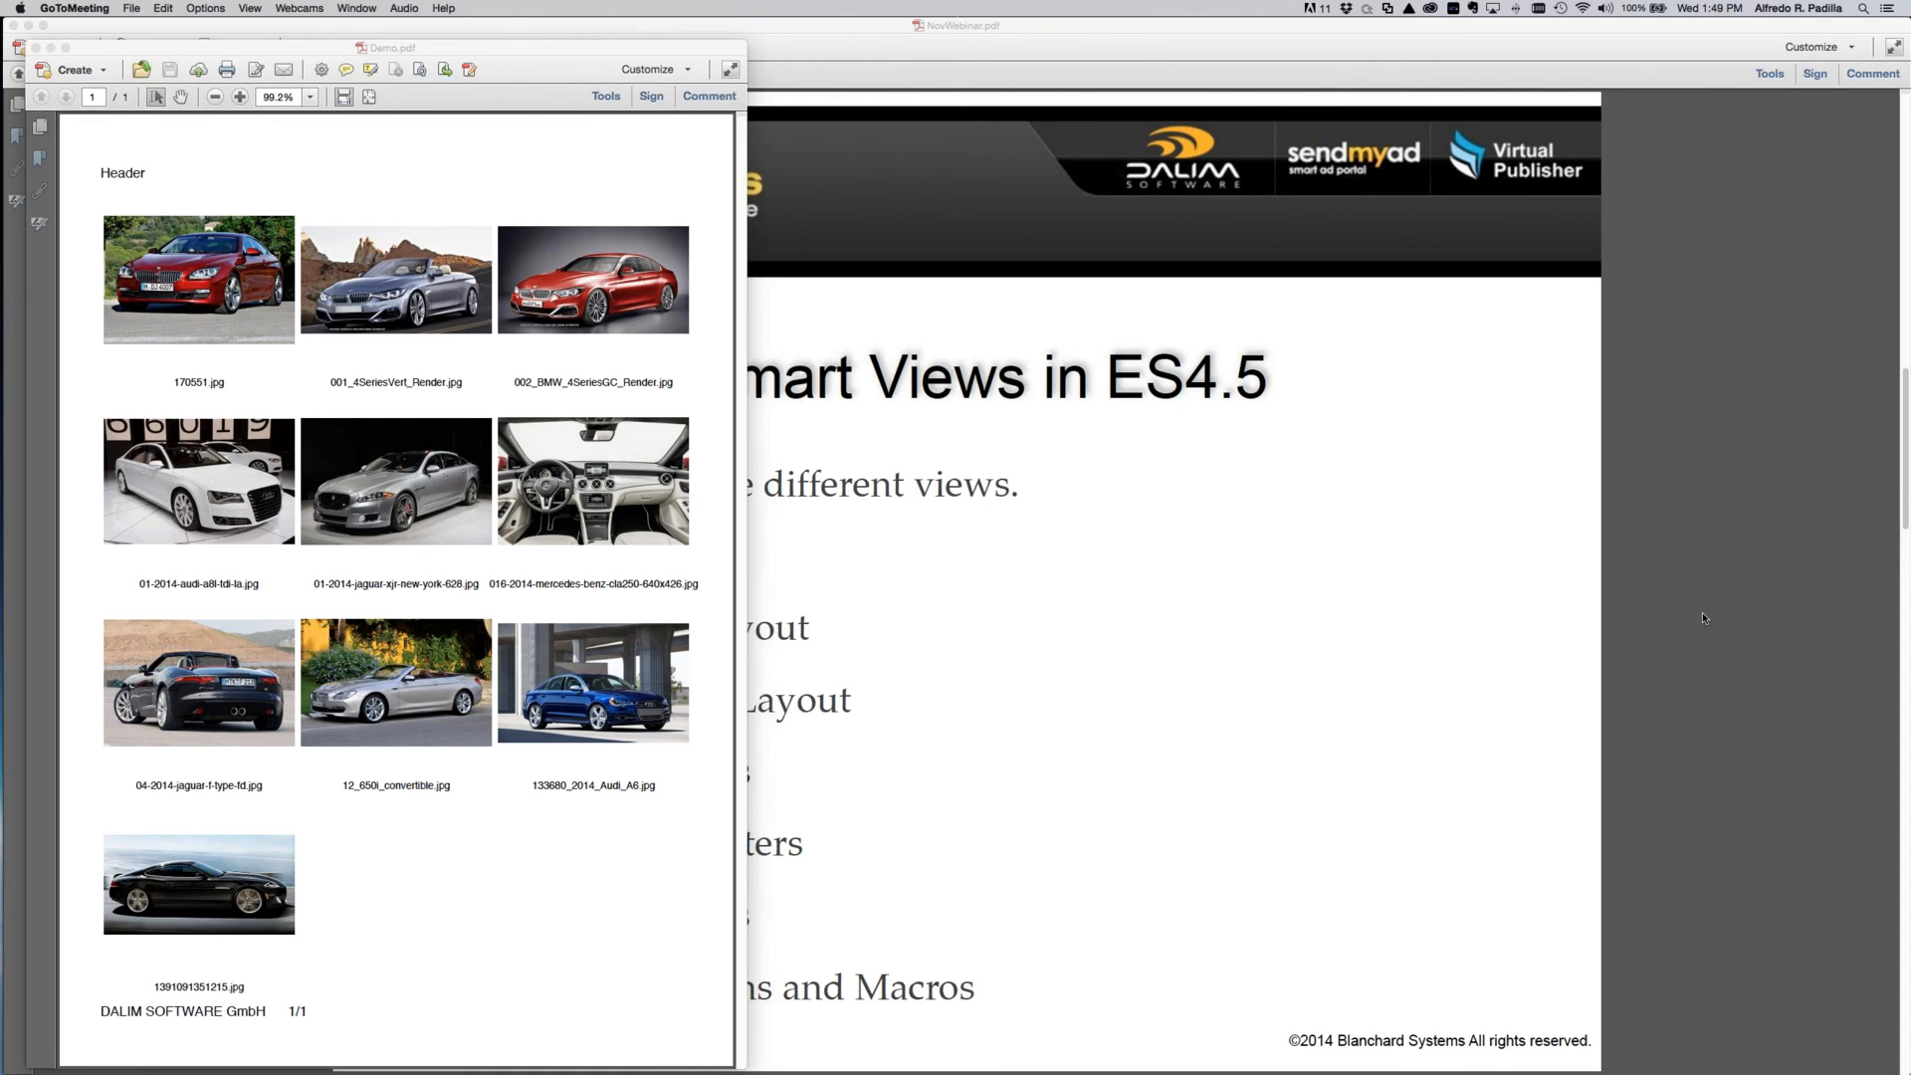